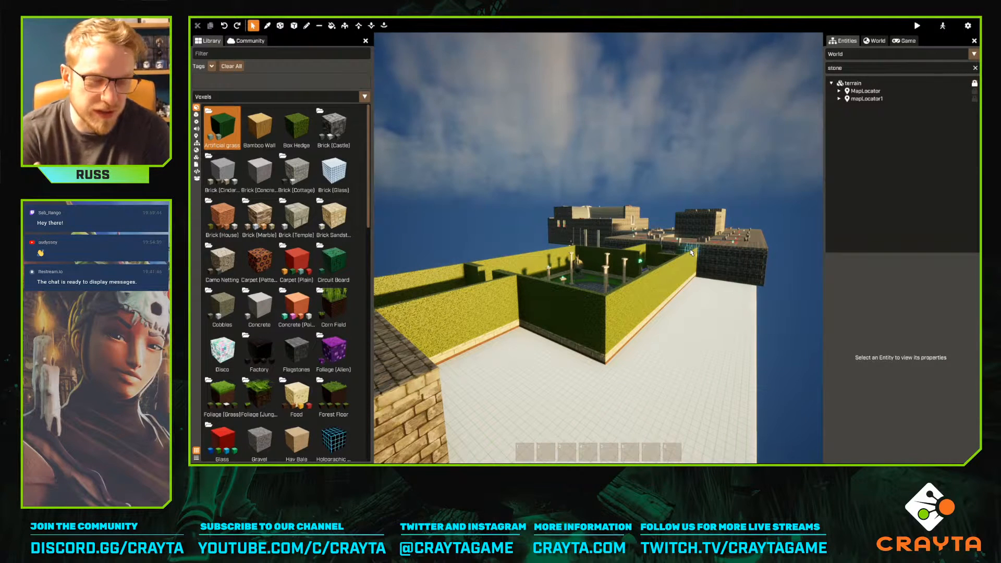
Check the world performance statistics, collapse the Assets breakdown and hide the statistics again
{"action": "right_click_drag", "start_coordinate": [777, 317], "coordinate": [775, 317]}
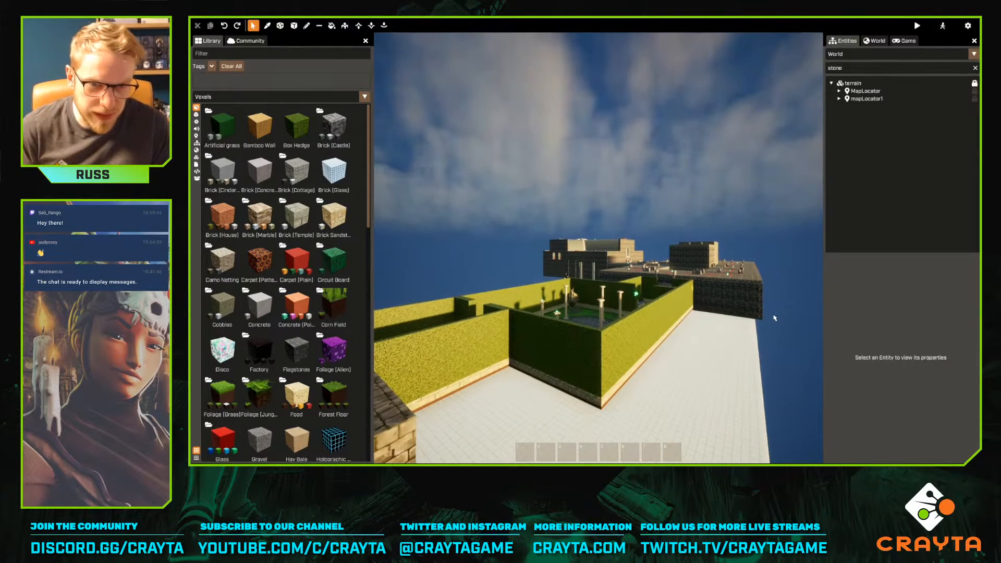
{"action": "key", "text": "grave"}
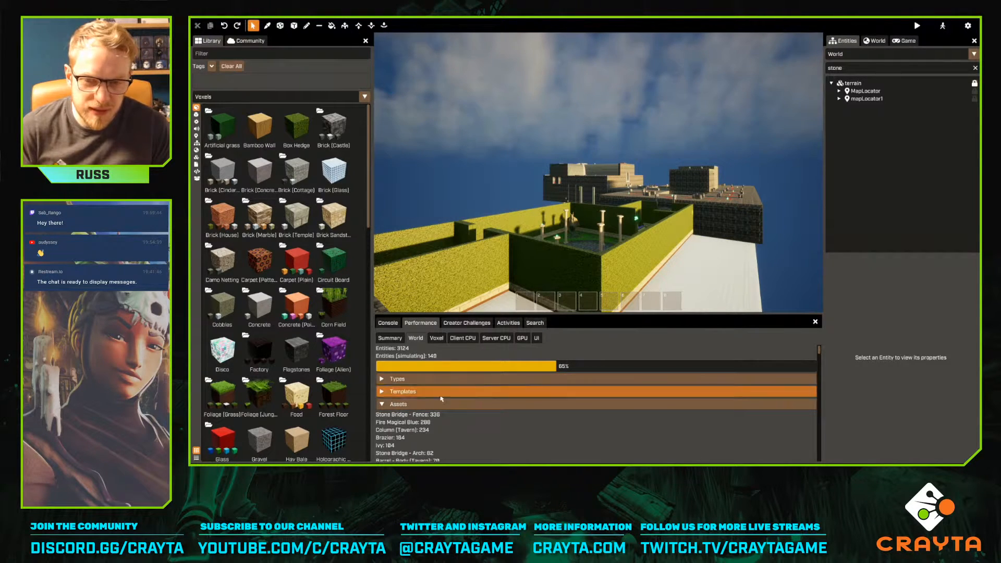
{"action": "left_click", "coordinate": [447, 404]}
{"action": "key", "text": "grave"}
{"action": "mouse_move", "coordinate": [475, 255]}
{"action": "right_mouse_down"}
{"action": "mouse_move", "coordinate": [598, 248]}
{"action": "mouse_move", "coordinate": [475, 255]}
{"action": "right_mouse_up"}
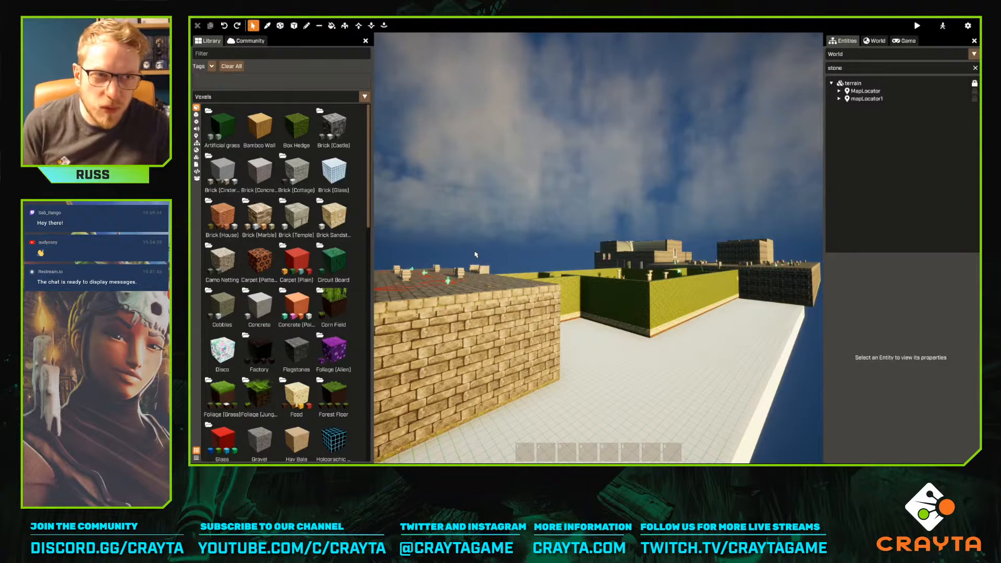
Select the MapLocator entity under terrain to view its properties and where it sits in the world
{"action": "left_click", "coordinate": [866, 91]}
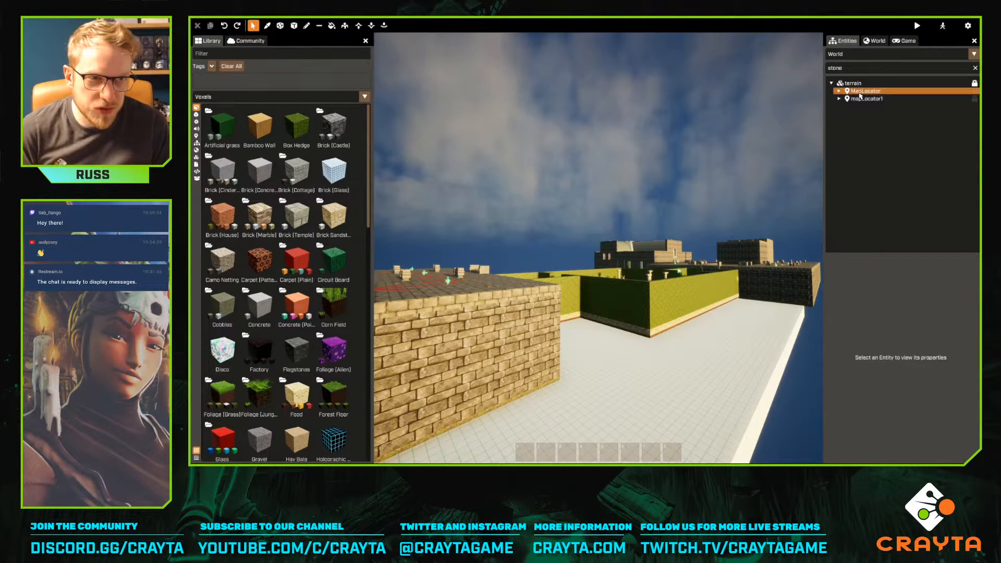
{"action": "left_click", "coordinate": [839, 91]}
{"action": "left_click", "coordinate": [839, 92]}
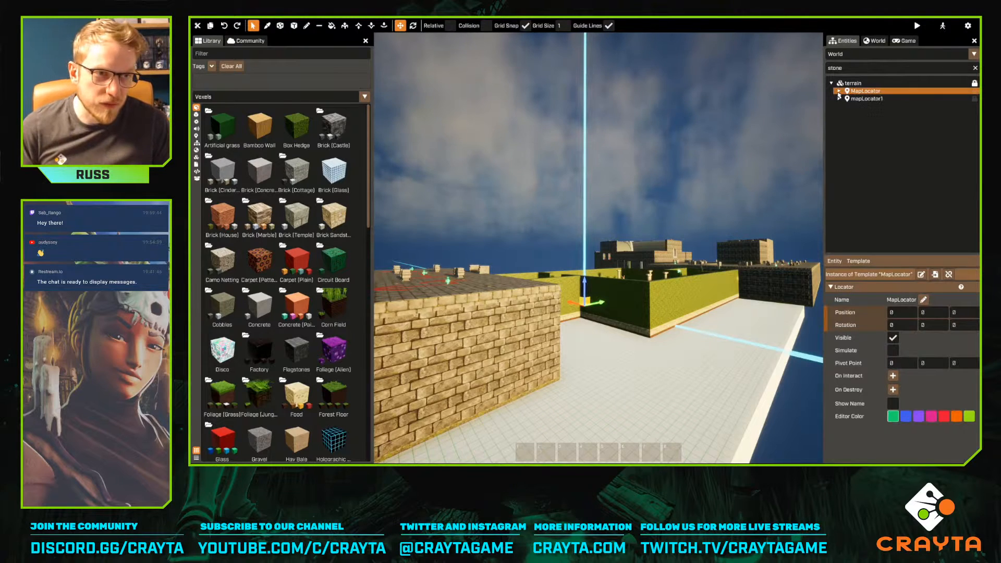
{"action": "key", "text": "s"}
{"action": "right_click_drag", "start_coordinate": [623, 231], "coordinate": [504, 265]}
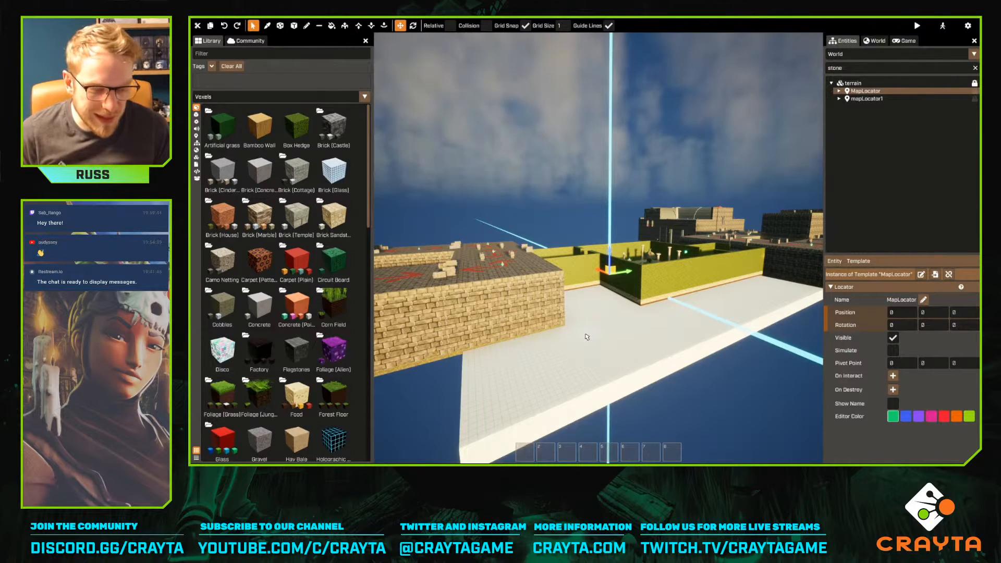
Look through the console log, then return to the world performance statistics
{"action": "right_click_drag", "start_coordinate": [587, 336], "coordinate": [598, 248]}
{"action": "key", "text": "w"}
{"action": "key", "text": "F3"}
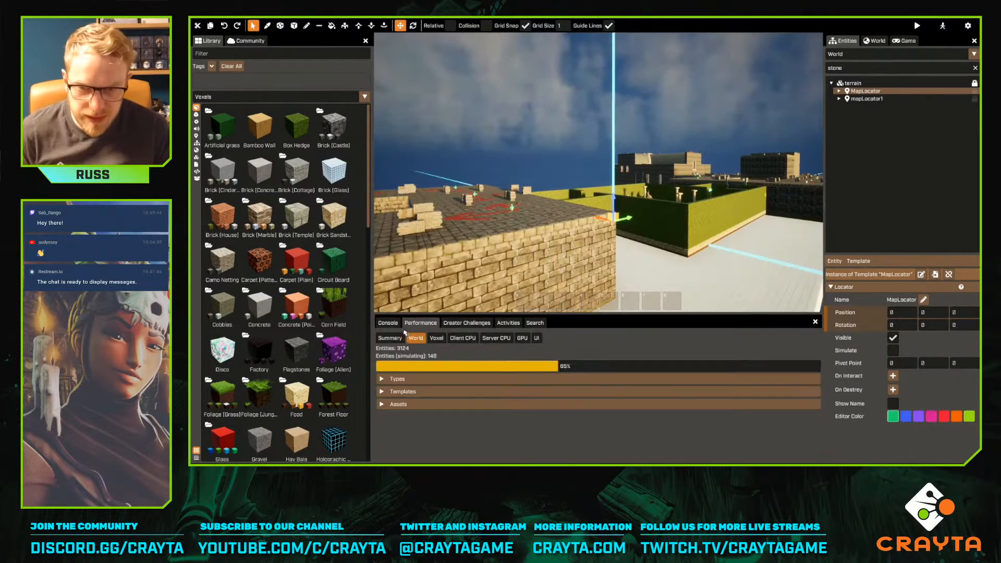
{"action": "left_click", "coordinate": [389, 322]}
{"action": "right_click_drag", "start_coordinate": [451, 313], "coordinate": [599, 172]}
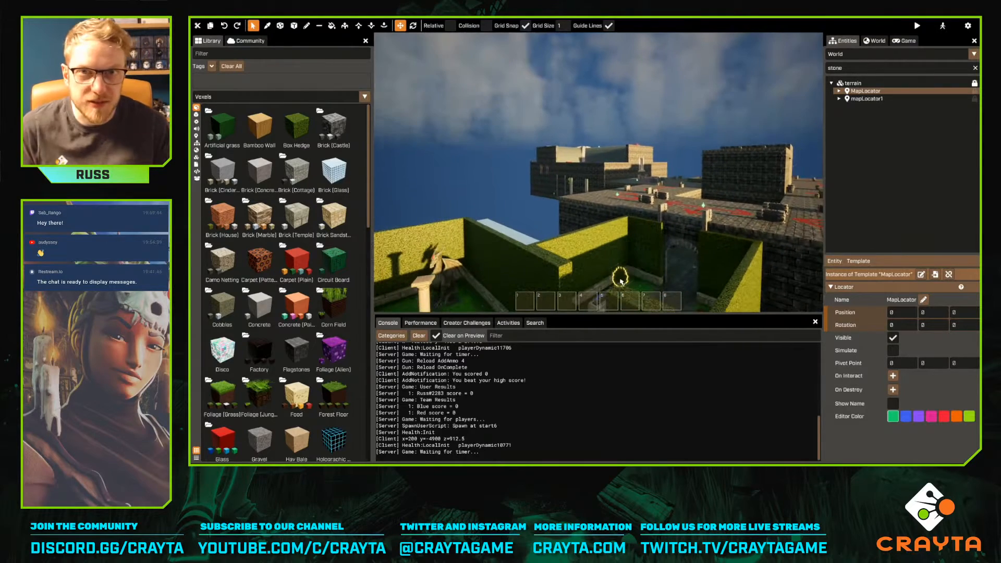
{"action": "right_click_drag", "start_coordinate": [620, 281], "coordinate": [620, 281]}
{"action": "left_click", "coordinate": [420, 323]}
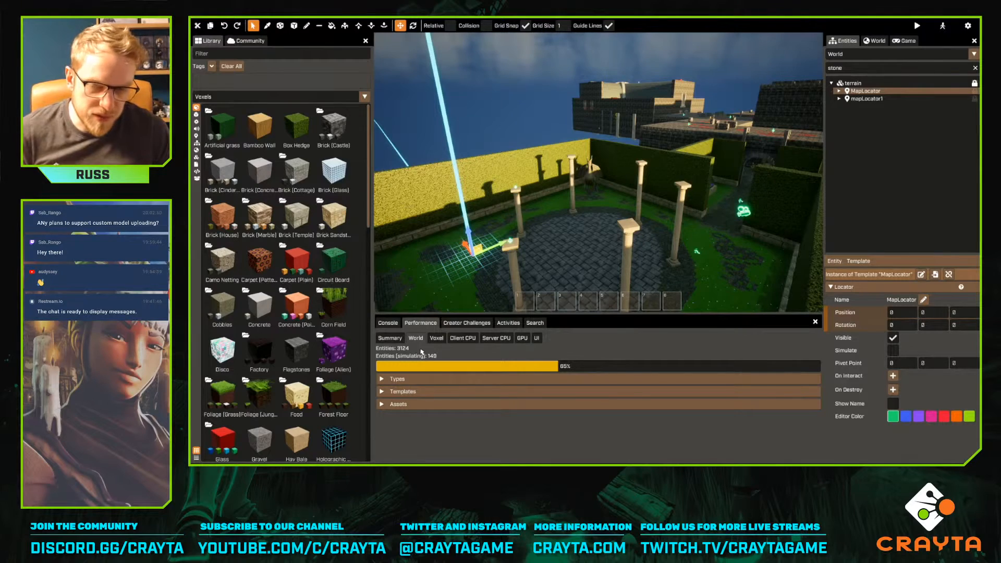
{"action": "right_click_drag", "start_coordinate": [469, 261], "coordinate": [469, 261]}
{"action": "right_click_drag", "start_coordinate": [562, 240], "coordinate": [562, 240]}
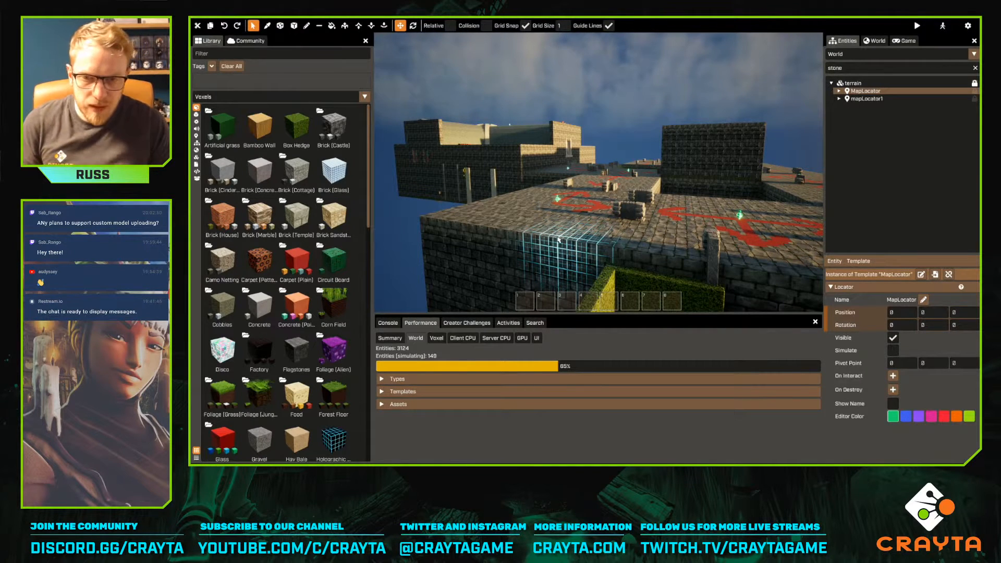
{"action": "right_click_drag", "start_coordinate": [459, 185], "coordinate": [349, 198]}
{"action": "key", "text": "s"}
{"action": "key", "text": "s"}
{"action": "right_click_drag", "start_coordinate": [599, 191], "coordinate": [595, 193]}
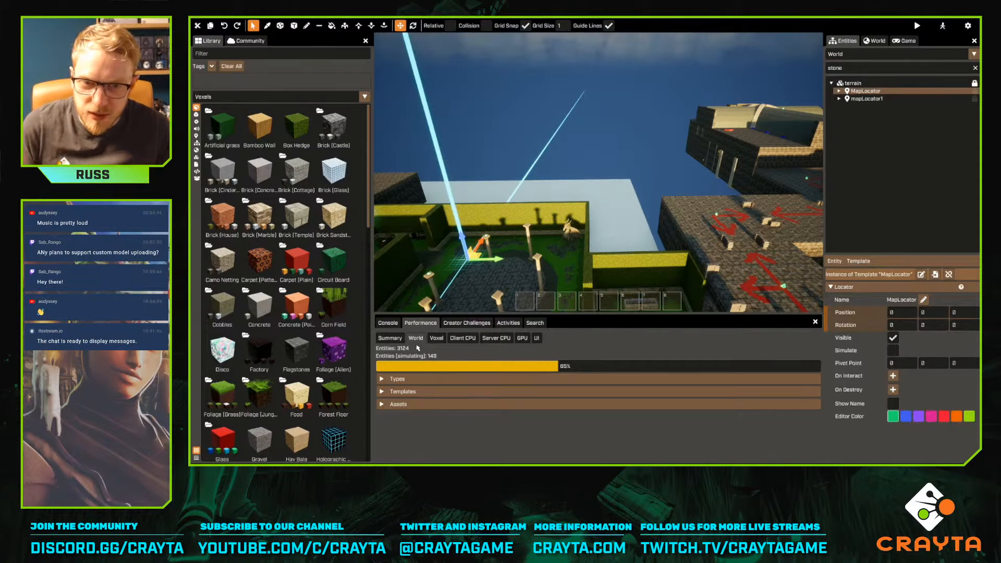
Expand the Types breakdown in the world performance statistics and read the entity counts by type
{"action": "mouse_move", "coordinate": [461, 293]}
{"action": "right_mouse_down"}
{"action": "mouse_move", "coordinate": [443, 289]}
{"action": "mouse_move", "coordinate": [469, 292]}
{"action": "right_mouse_up"}
{"action": "key", "text": "s"}
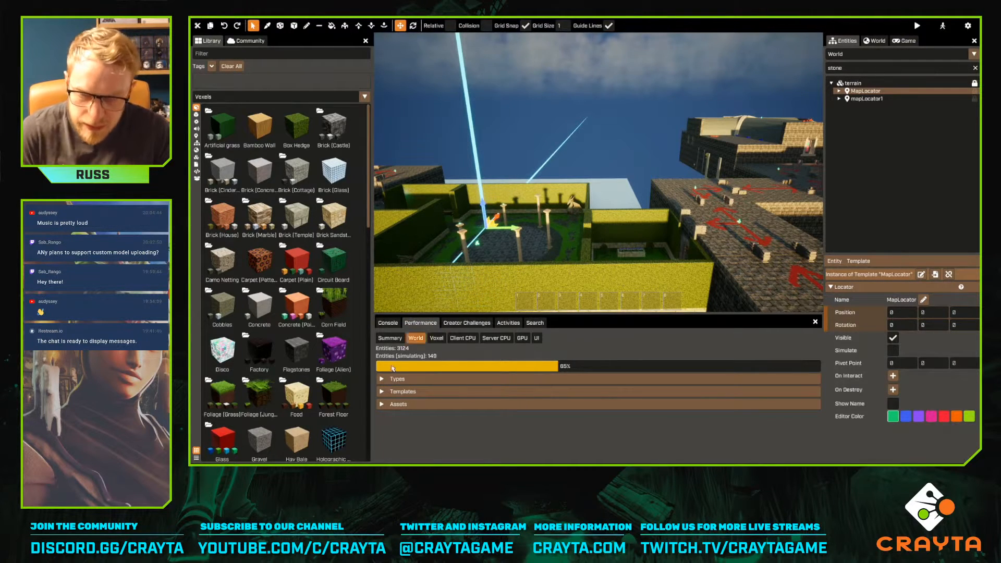
{"action": "left_click", "coordinate": [435, 378]}
{"action": "scroll", "coordinate": [437, 364], "scroll_direction": "down", "scroll_amount": 1}
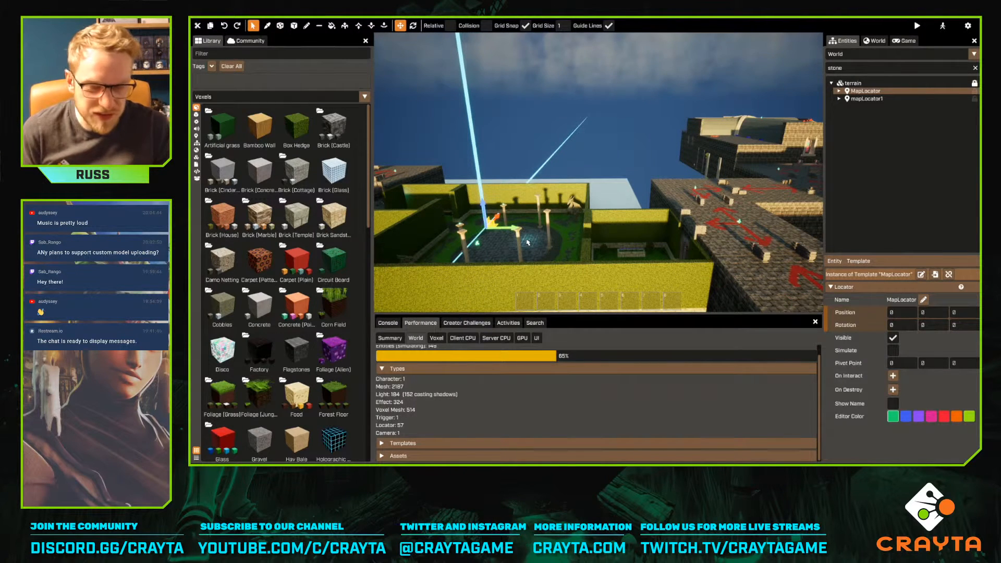
Enter the dungeon throne room and select the point light of the wall brazier beside the throne
{"action": "right_click_drag", "start_coordinate": [527, 243], "coordinate": [599, 172]}
{"action": "key", "text": "w"}
{"action": "key", "text": "w"}
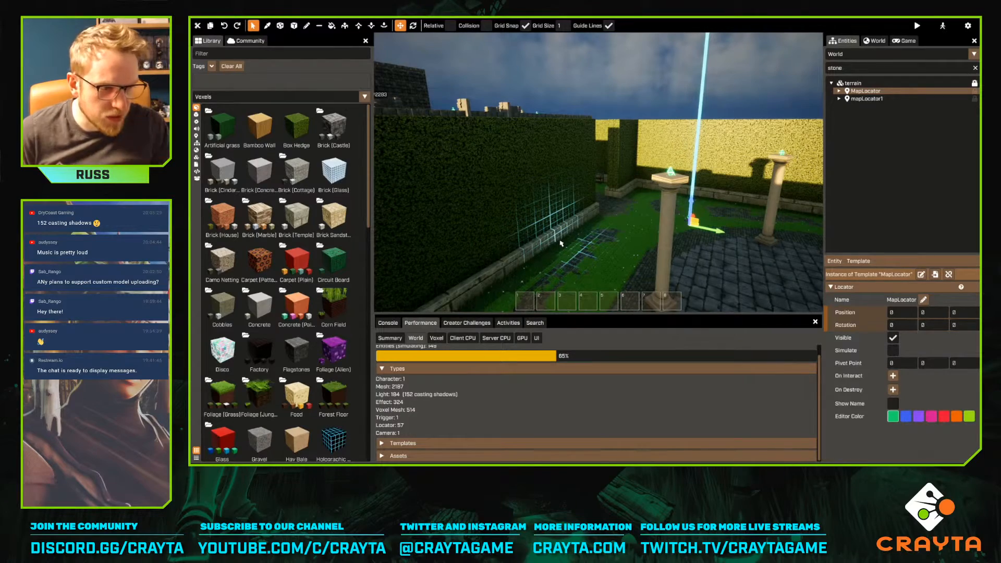
{"action": "mouse_move", "coordinate": [561, 243]}
{"action": "right_mouse_down"}
{"action": "mouse_move", "coordinate": [598, 172]}
{"action": "mouse_move", "coordinate": [560, 239]}
{"action": "right_mouse_up"}
{"action": "key", "text": "w"}
{"action": "left_click", "coordinate": [647, 177]}
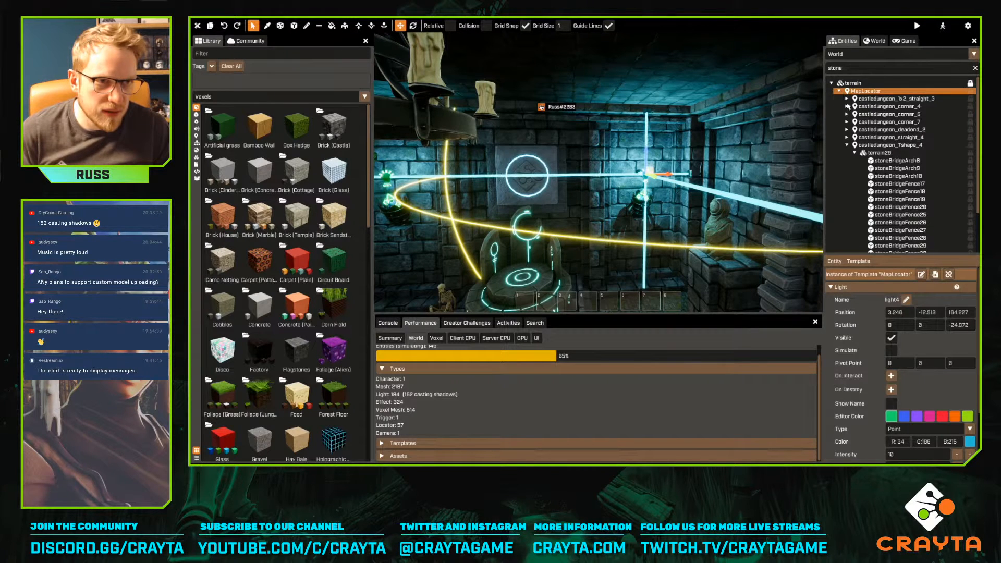
Filter the world entities by "light" instead of "stone"
{"action": "left_click", "coordinate": [847, 146]}
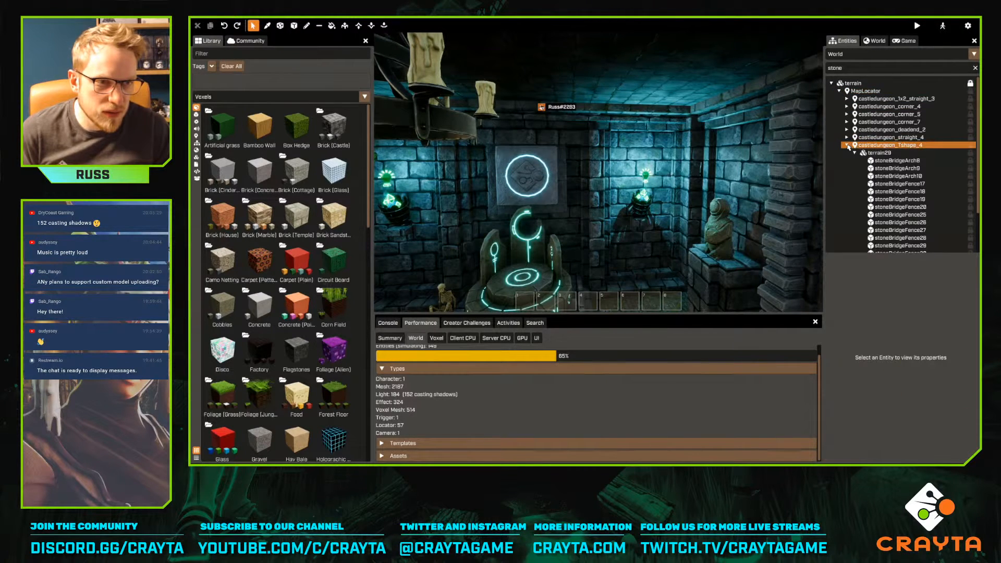
{"action": "double_click", "coordinate": [866, 69]}
{"action": "type", "text": "light"}
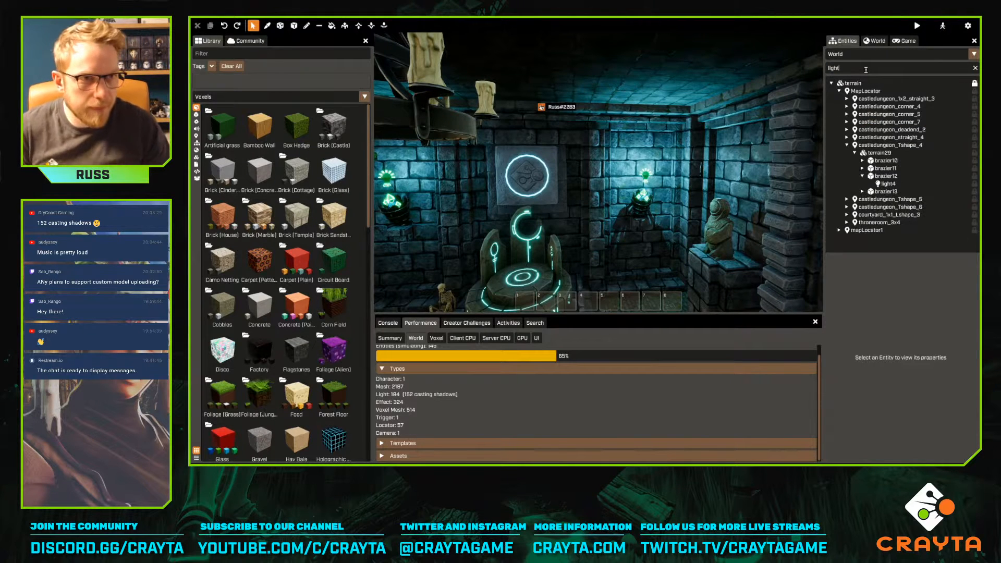
Inspect the shadow setting of brazier10's light in castledungeon_Tshape_4
{"action": "left_click", "coordinate": [863, 161]}
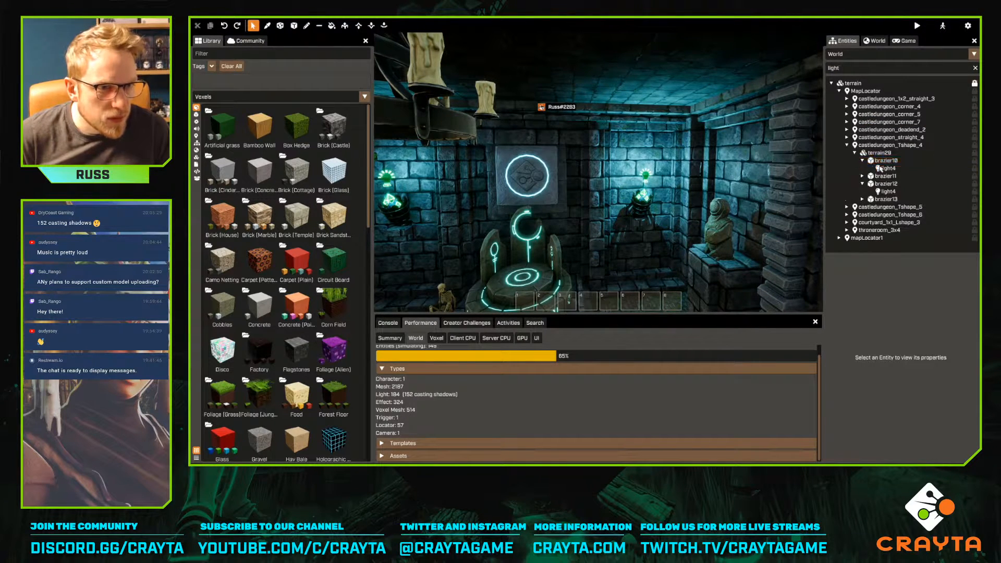
{"action": "left_click", "coordinate": [888, 168]}
{"action": "scroll", "coordinate": [913, 339], "scroll_direction": "down", "scroll_amount": 3}
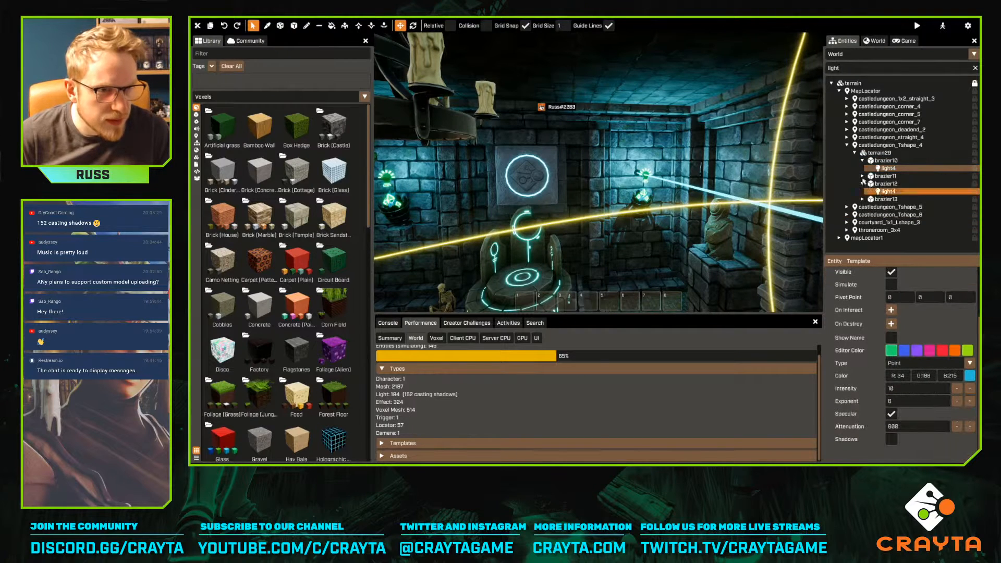
{"action": "left_click", "coordinate": [863, 160]}
Inspect the properties of each of the four lights under terrain28 in castledungeon_straight_4
{"action": "left_click", "coordinate": [847, 137]}
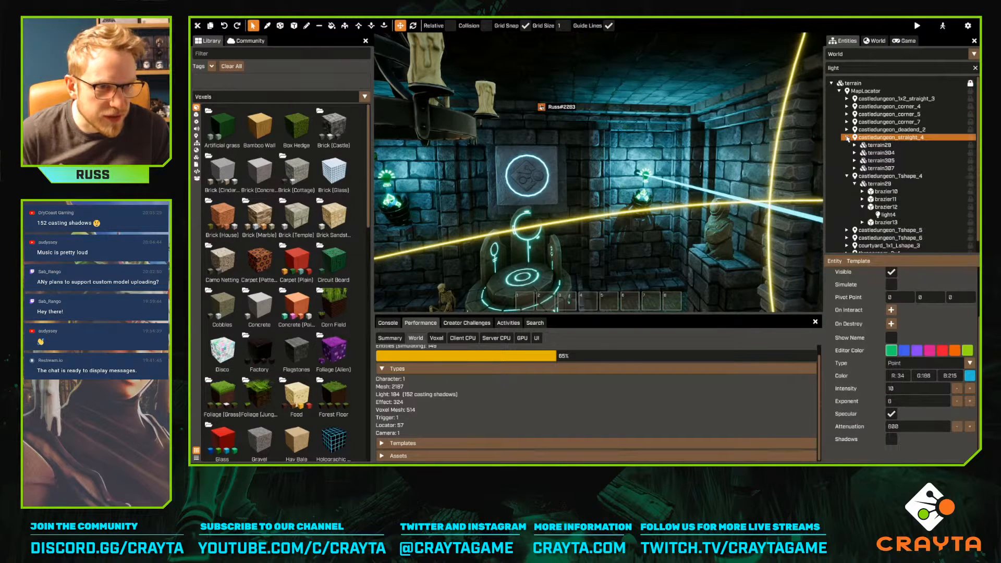
{"action": "left_click", "coordinate": [854, 145]}
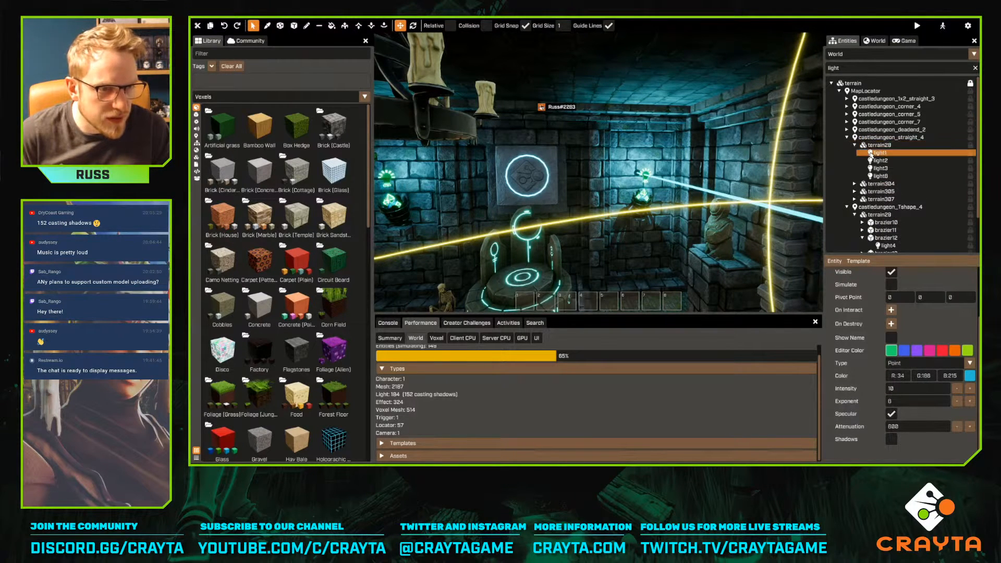
{"action": "left_click", "coordinate": [872, 154]}
{"action": "left_click", "coordinate": [877, 162]}
{"action": "left_click", "coordinate": [879, 169]}
{"action": "left_click", "coordinate": [880, 176]}
Inspect the shadow settings of the lights on brazier10 and brazier11 under castledungeon_deadend_2
{"action": "left_click", "coordinate": [846, 130]}
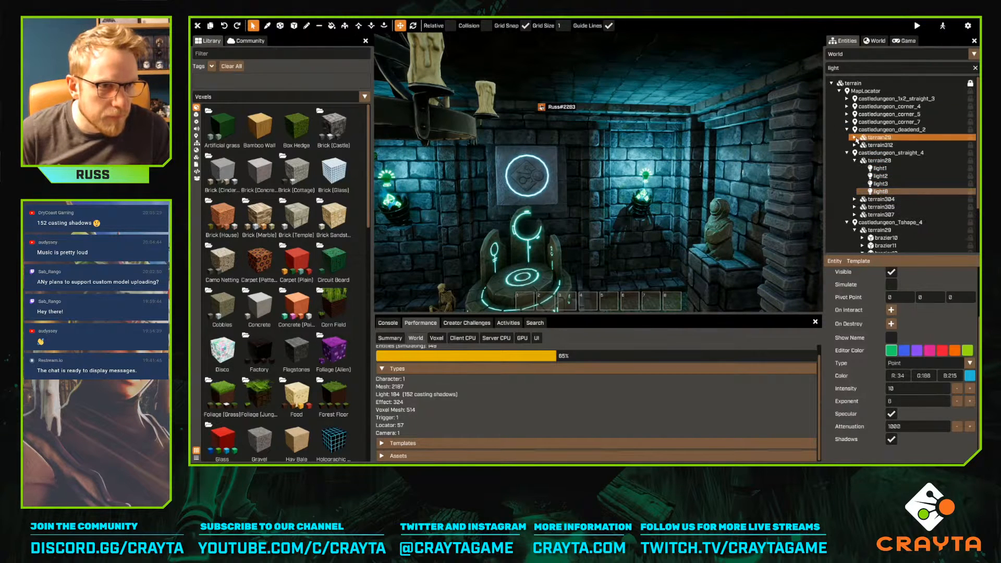
{"action": "left_click", "coordinate": [854, 138]}
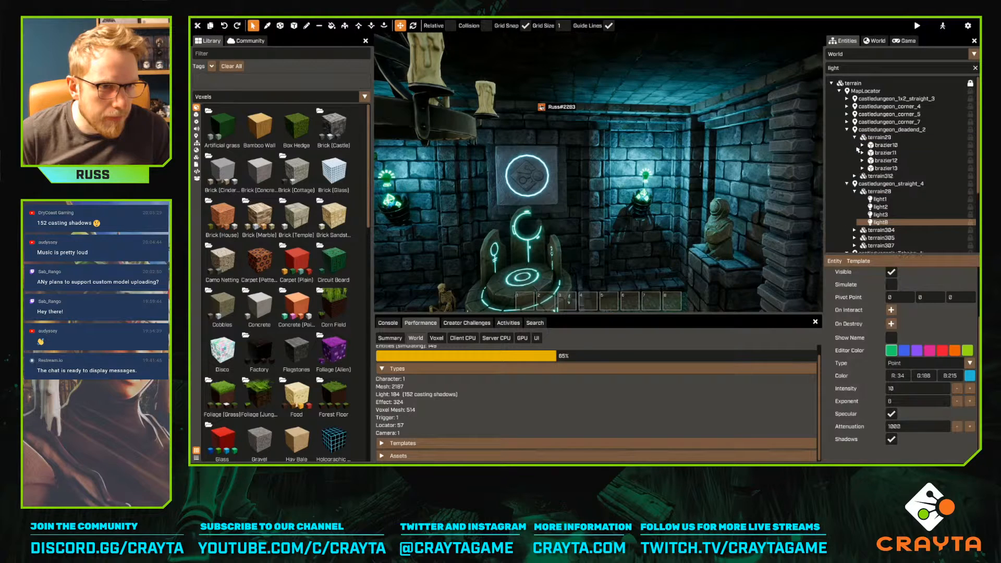
{"action": "left_click", "coordinate": [863, 146]}
{"action": "left_click", "coordinate": [878, 152]}
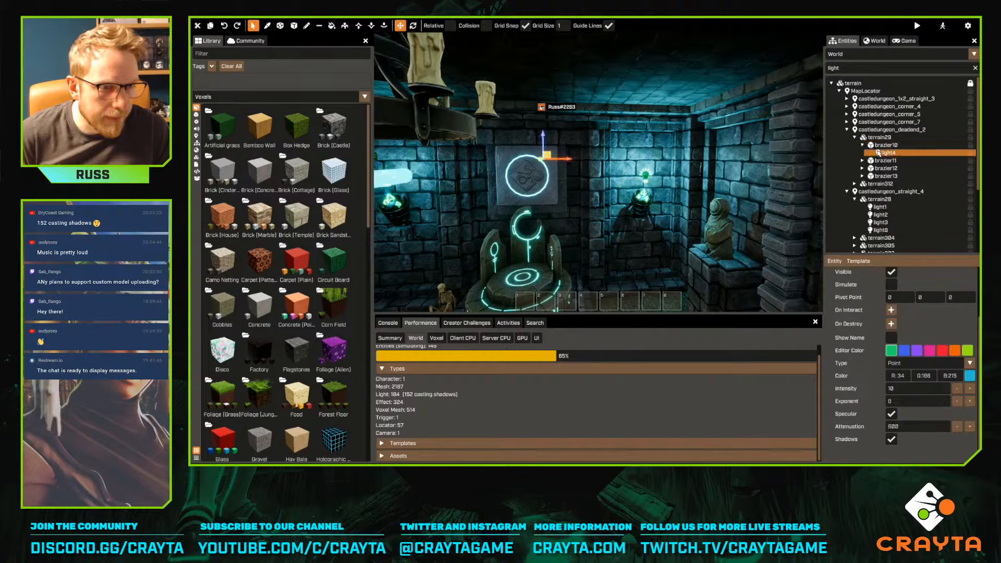
{"action": "left_click", "coordinate": [863, 160]}
{"action": "left_click", "coordinate": [879, 169]}
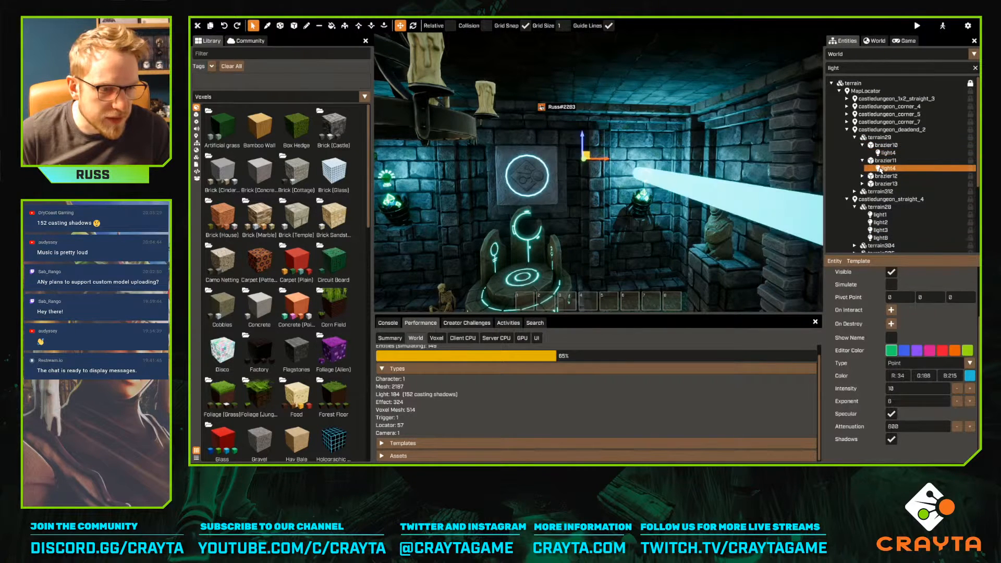
Go to brazier10 in castledungeon_deadend_2 and select the lights of brazier13 and brazier10 together to view their ranges
{"action": "left_click", "coordinate": [882, 145]}
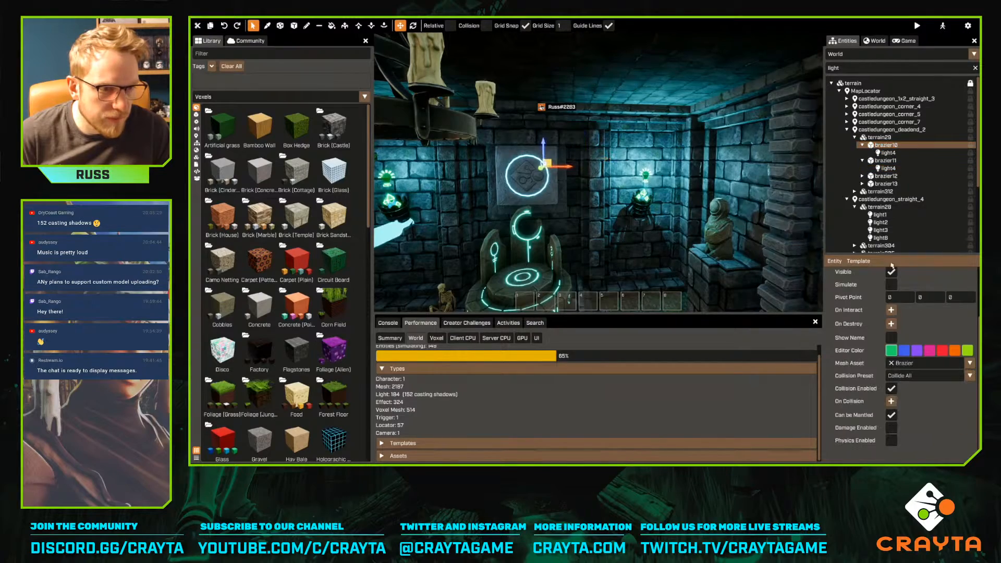
{"action": "key", "text": "f"}
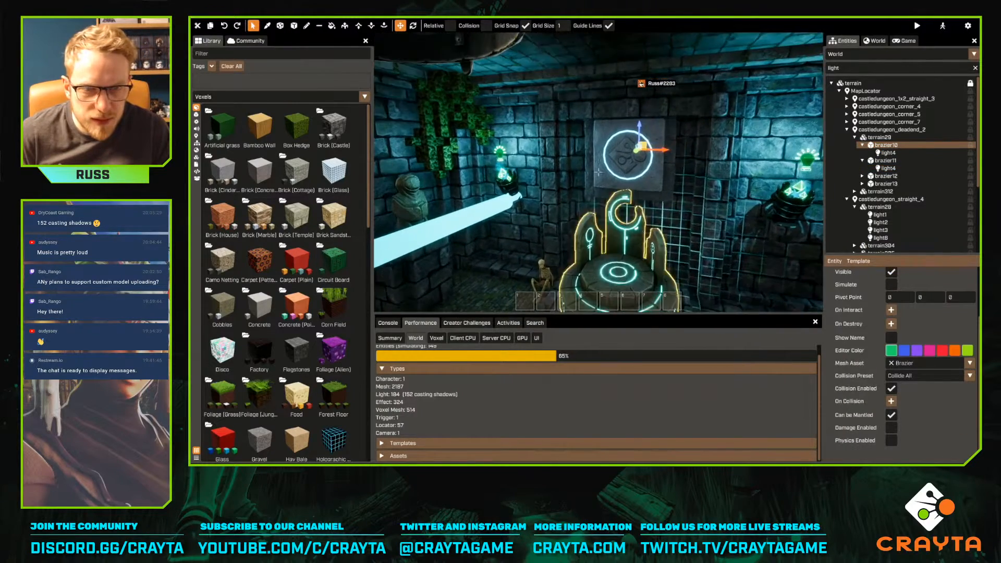
{"action": "right_click_drag", "start_coordinate": [640, 232], "coordinate": [671, 212]}
{"action": "double_click", "coordinate": [679, 163]}
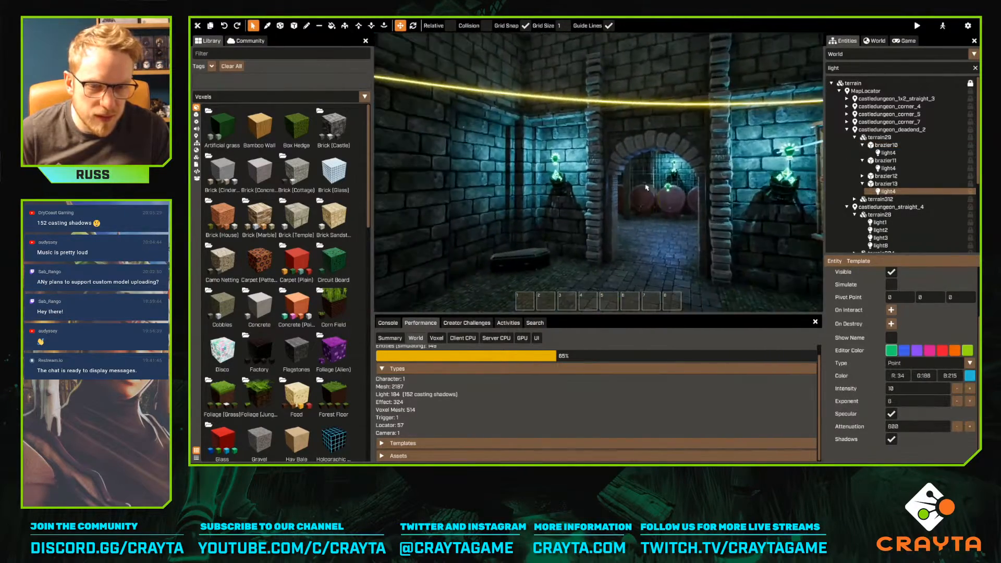
{"action": "left_click", "coordinate": [555, 158], "text": "ctrl"}
{"action": "right_click_drag", "start_coordinate": [555, 157], "coordinate": [635, 192]}
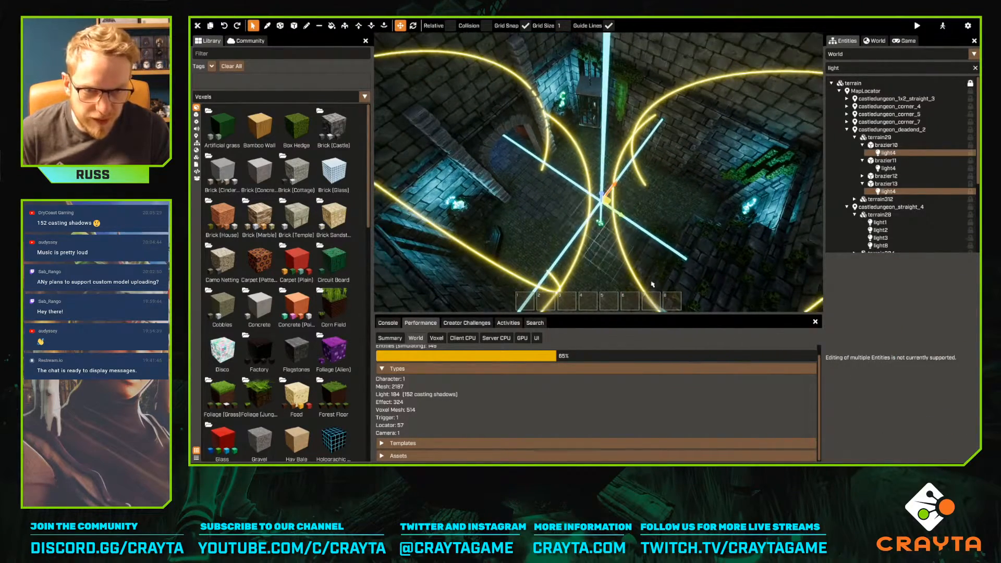
{"action": "right_click_drag", "start_coordinate": [631, 276], "coordinate": [579, 271]}
Collapse the Types breakdown and expand the Templates breakdown in the world performance statistics
{"action": "right_click_drag", "start_coordinate": [599, 172], "coordinate": [518, 199]}
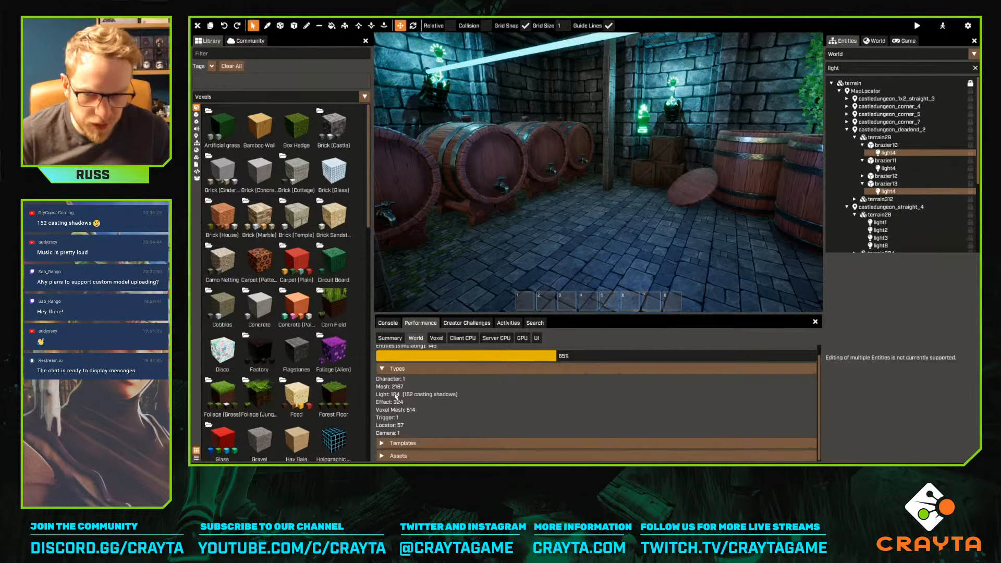
{"action": "right_click_drag", "start_coordinate": [495, 291], "coordinate": [557, 235]}
{"action": "left_click", "coordinate": [383, 369]}
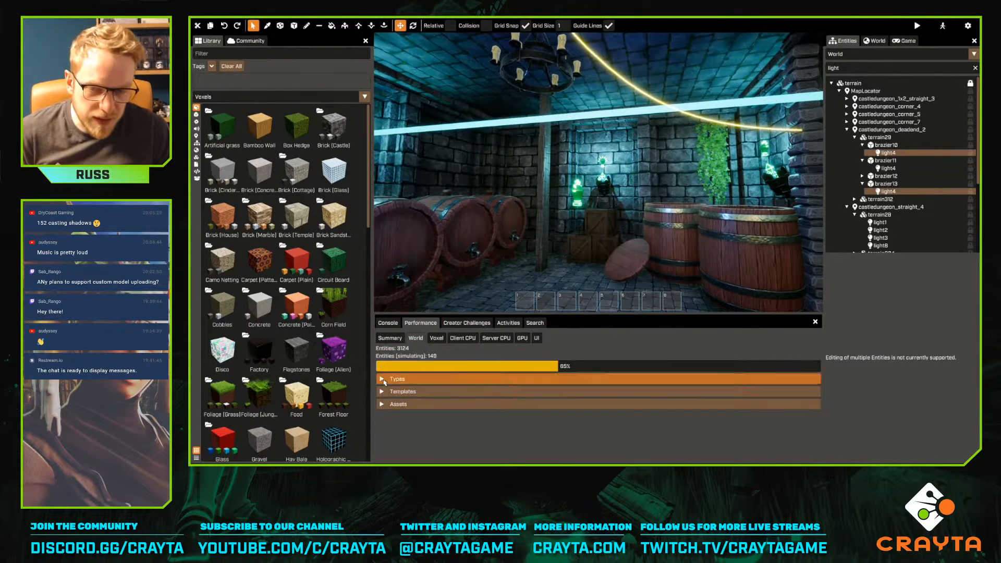
{"action": "left_click", "coordinate": [384, 392]}
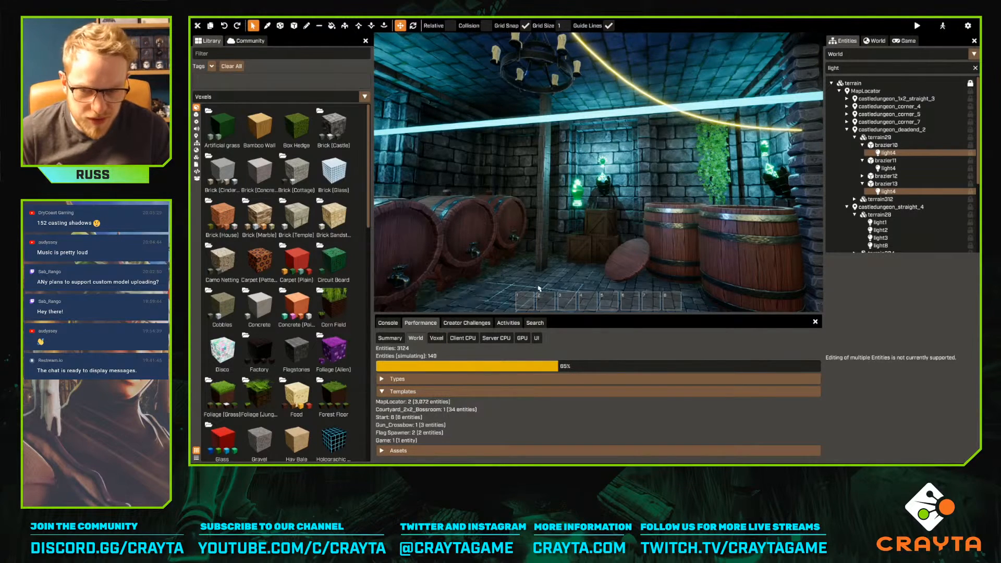
{"action": "key", "text": "s"}
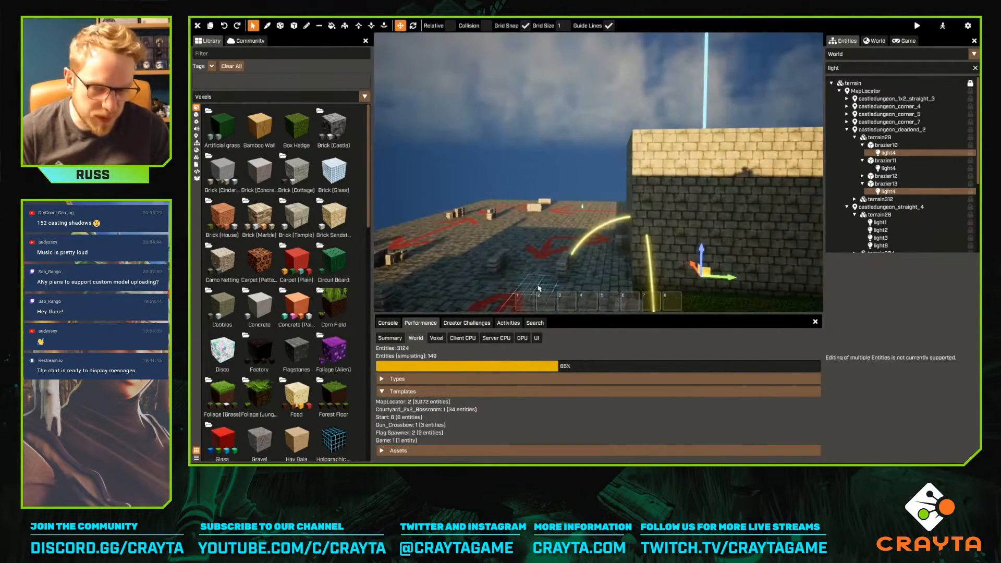
{"action": "key", "text": "w"}
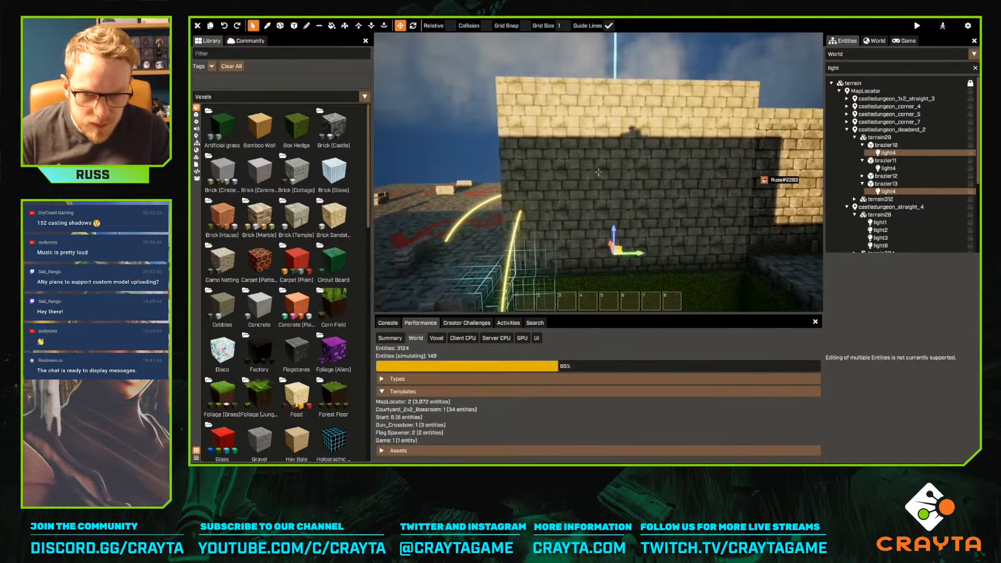
{"action": "key", "text": "q"}
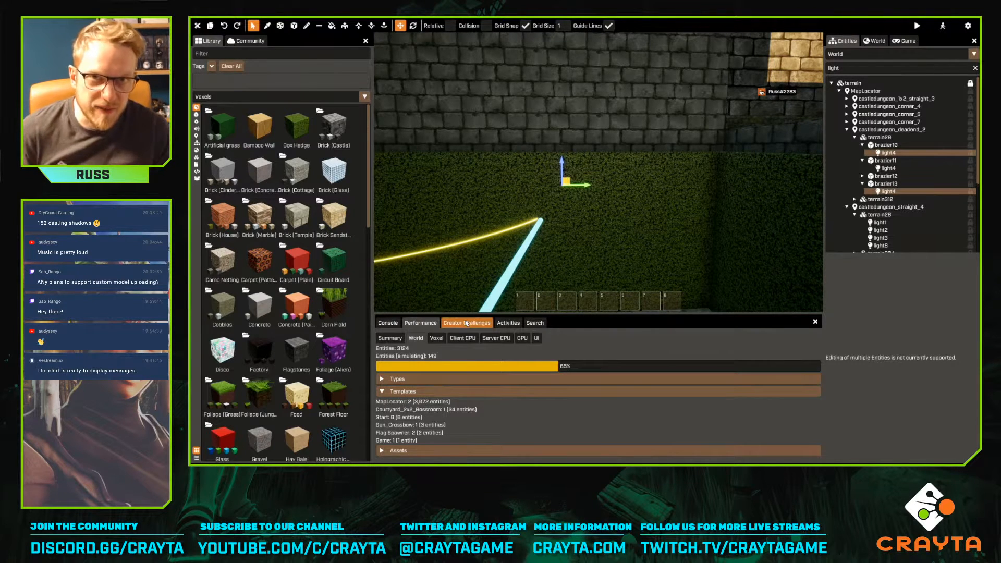
Collapse the Templates breakdown and expand the Assets breakdown to review which assets are used most in the world
{"action": "left_click", "coordinate": [393, 394]}
{"action": "left_click", "coordinate": [417, 403]}
{"action": "scroll", "coordinate": [449, 395], "scroll_direction": "down", "scroll_amount": 3}
{"action": "scroll", "coordinate": [451, 396], "scroll_direction": "down", "scroll_amount": 10}
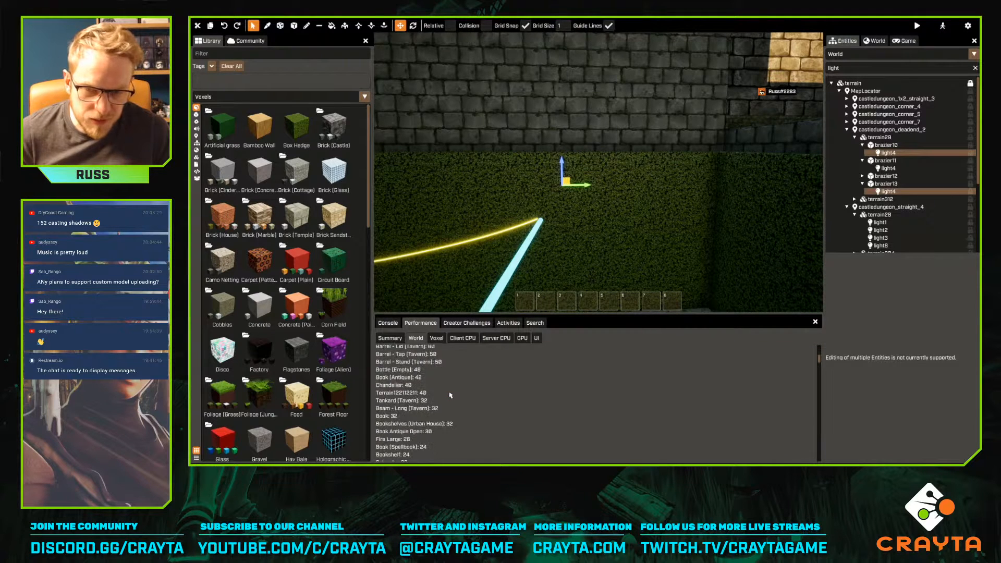
{"action": "scroll", "coordinate": [467, 398], "scroll_direction": "up", "scroll_amount": 15}
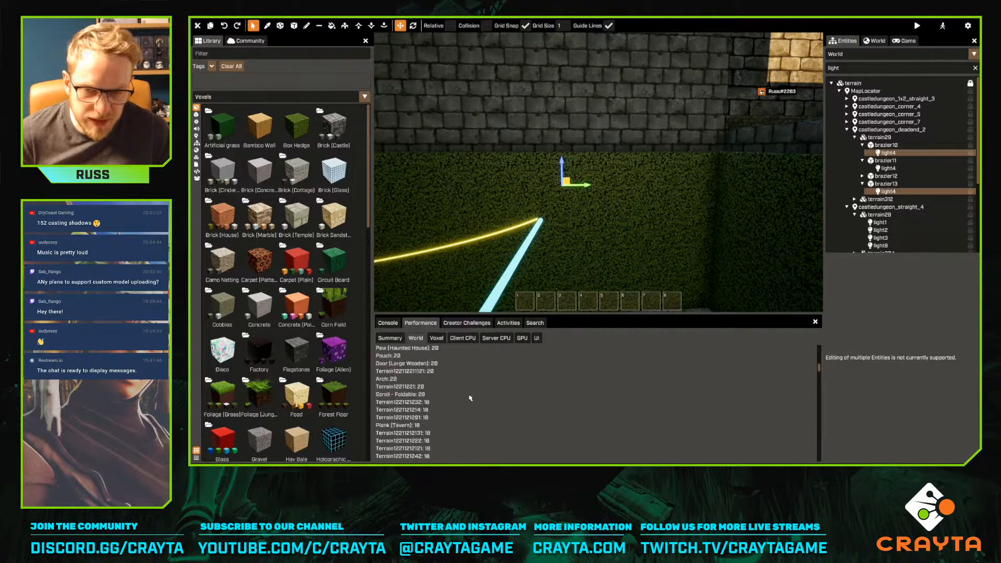
{"action": "scroll", "coordinate": [472, 407], "scroll_direction": "down", "scroll_amount": 2}
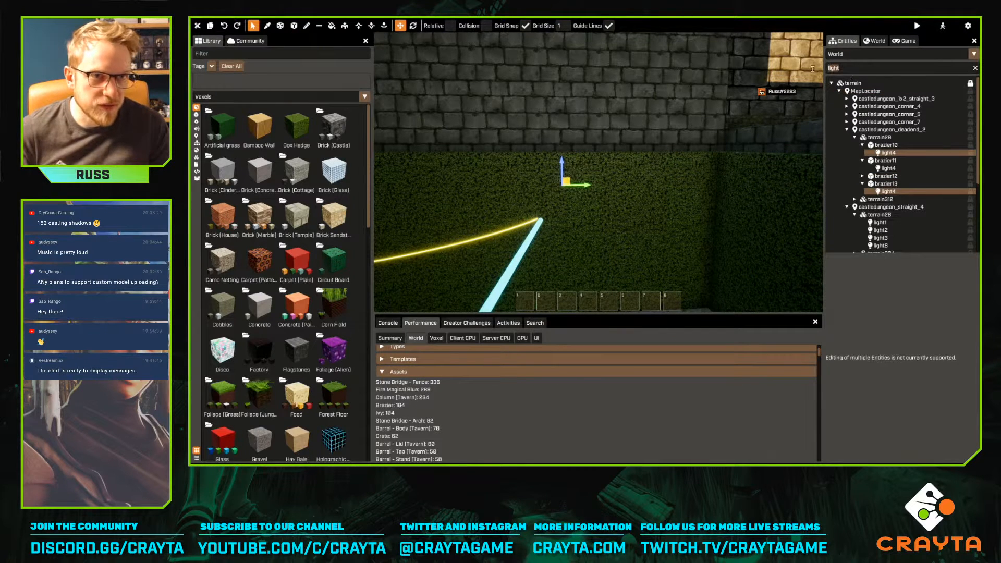
Filter the world entities by "stonebr" and go to stoneBridgeFence34 in castledungeon_straight_4
{"action": "key", "text": "ctrl+a"}
{"action": "type", "text": "stone"}
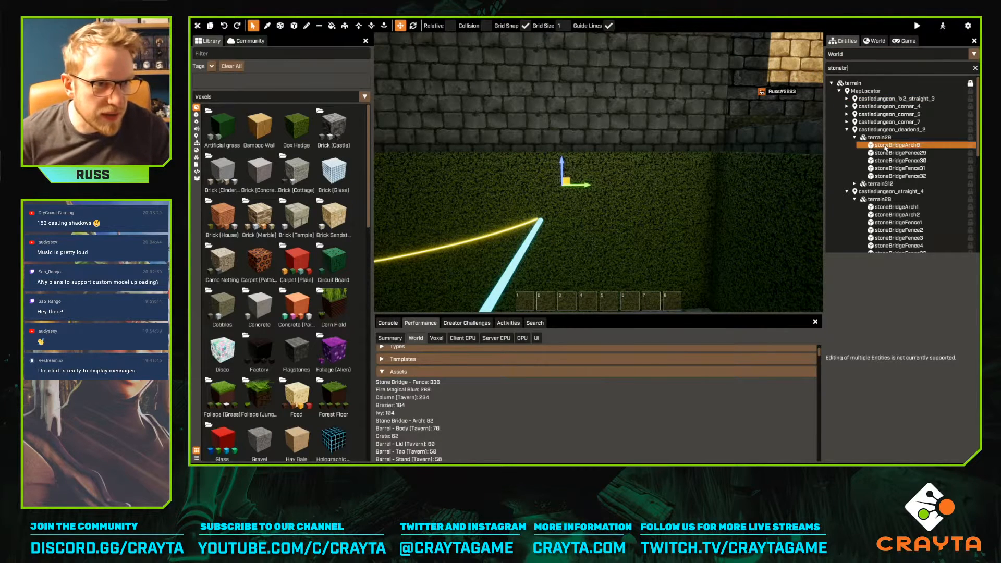
{"action": "scroll", "coordinate": [889, 162], "scroll_direction": "down", "scroll_amount": 4}
{"action": "double_click", "coordinate": [890, 163]}
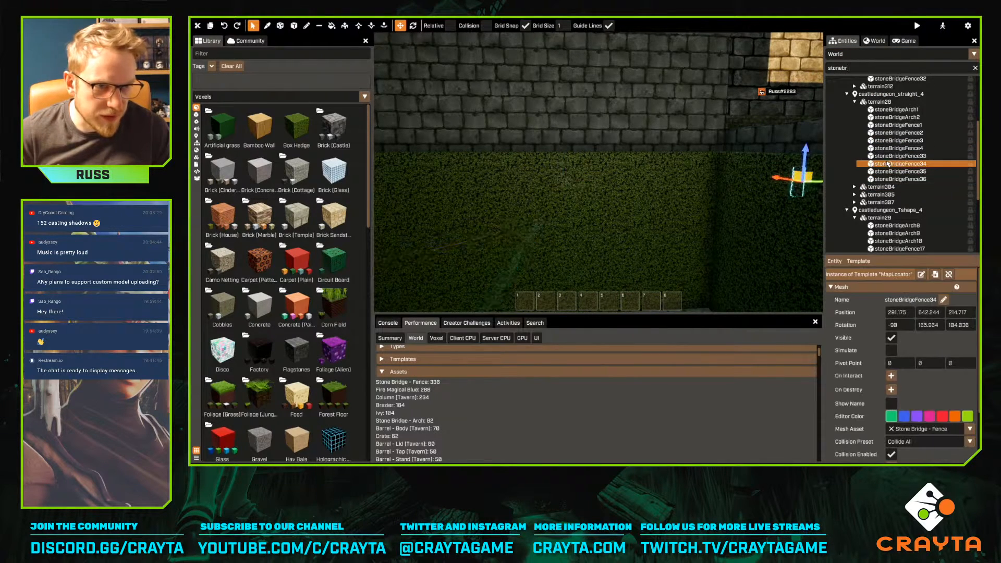
{"action": "key", "text": "s"}
{"action": "right_click_drag", "start_coordinate": [635, 174], "coordinate": [635, 174]}
{"action": "right_click_drag", "start_coordinate": [548, 176], "coordinate": [548, 176]}
{"action": "key", "text": "a"}
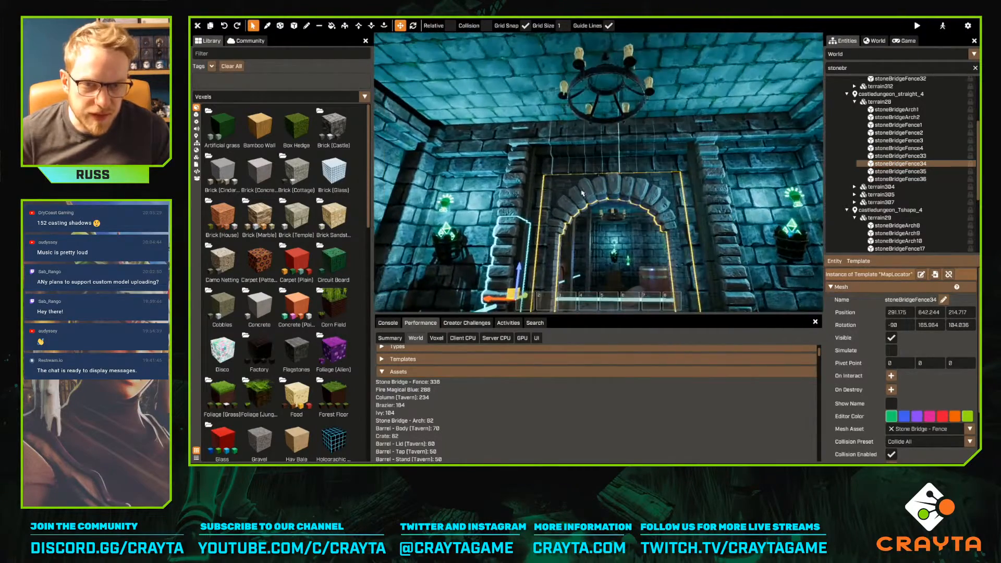
Examine how the stone bridge fence pieces are used as columns around the dungeon archways
{"action": "key", "text": "s"}
{"action": "key", "text": "d"}
{"action": "key", "text": "w"}
{"action": "key", "text": "w"}
{"action": "right_click_drag", "start_coordinate": [676, 193], "coordinate": [599, 172]}
{"action": "key", "text": "w"}
{"action": "key", "text": "w"}
{"action": "right_click_drag", "start_coordinate": [621, 218], "coordinate": [598, 172]}
{"action": "key", "text": "s"}
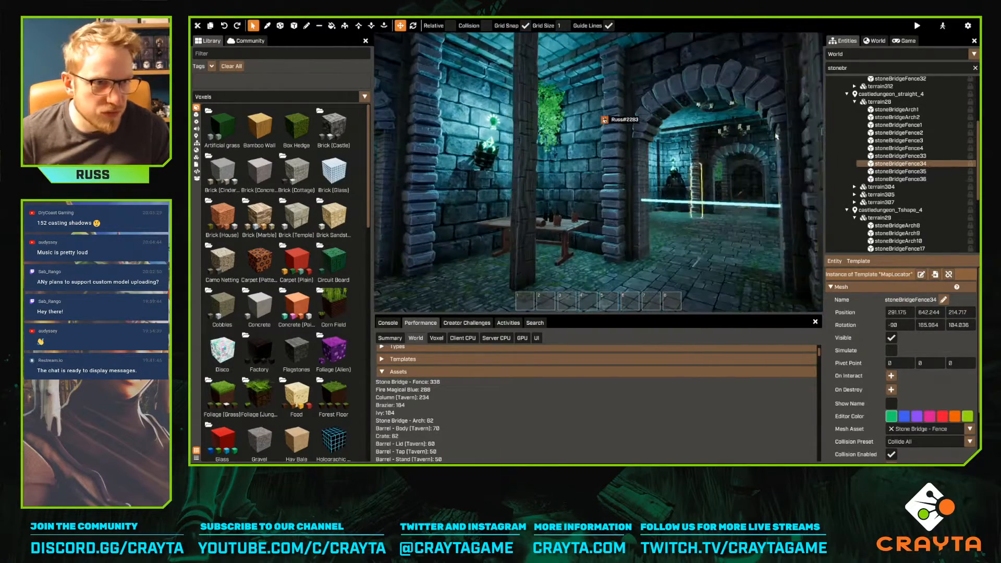
Open the MapLocator template from castledungeon_straight_4, and from there open castledungeon_corner_4's own template for editing
{"action": "left_click", "coordinate": [871, 95]}
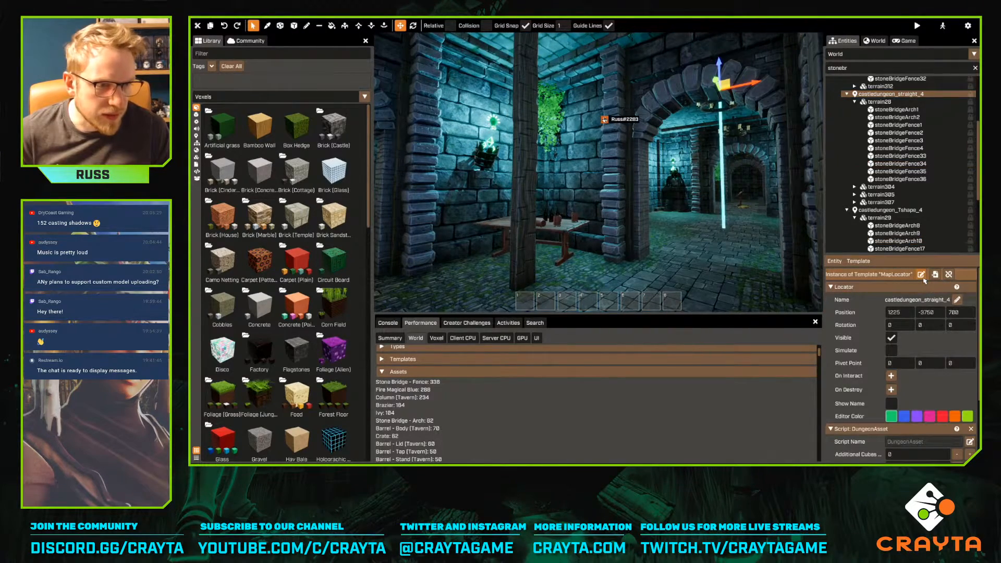
{"action": "left_click", "coordinate": [921, 275]}
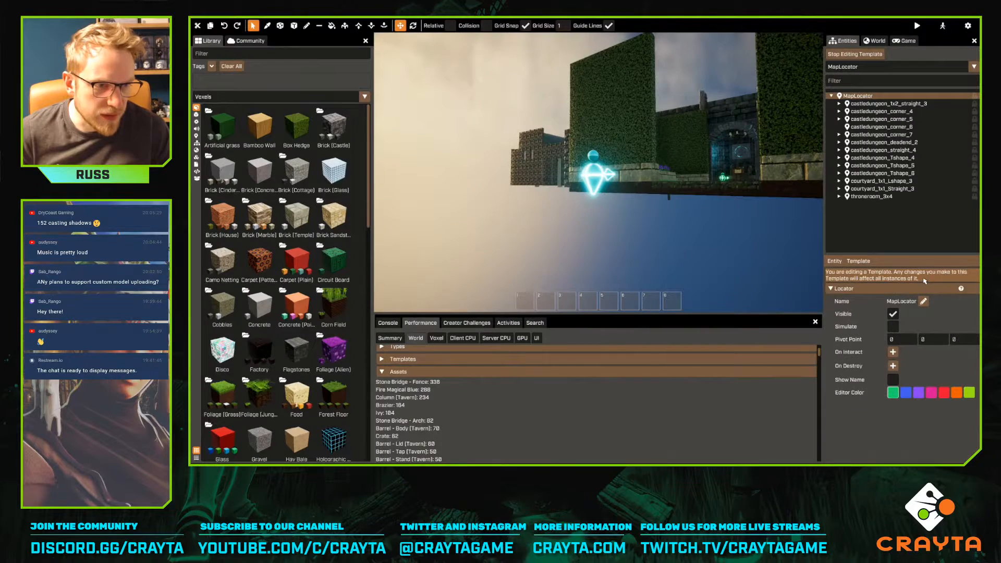
{"action": "left_click", "coordinate": [869, 112]}
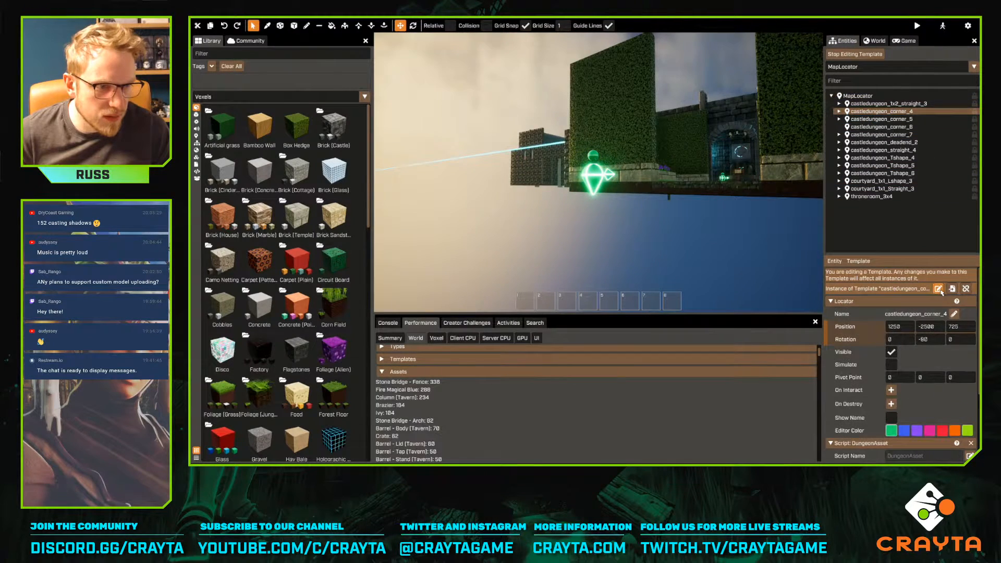
{"action": "left_click", "coordinate": [939, 289]}
Delete the upper and lower stone bridge fence pieces on both sides of the archway between the two braziers in castledungeon_corner_1
{"action": "key", "text": "s"}
{"action": "right_click_drag", "start_coordinate": [726, 240], "coordinate": [722, 261]}
{"action": "key", "text": "w"}
{"action": "key", "text": "w"}
{"action": "right_click_drag", "start_coordinate": [599, 172], "coordinate": [639, 268]}
{"action": "key", "text": "s"}
{"action": "right_click_drag", "start_coordinate": [578, 238], "coordinate": [607, 271]}
{"action": "key", "text": "w"}
{"action": "key", "text": "w"}
{"action": "right_click_drag", "start_coordinate": [599, 172], "coordinate": [598, 230]}
{"action": "key", "text": "s"}
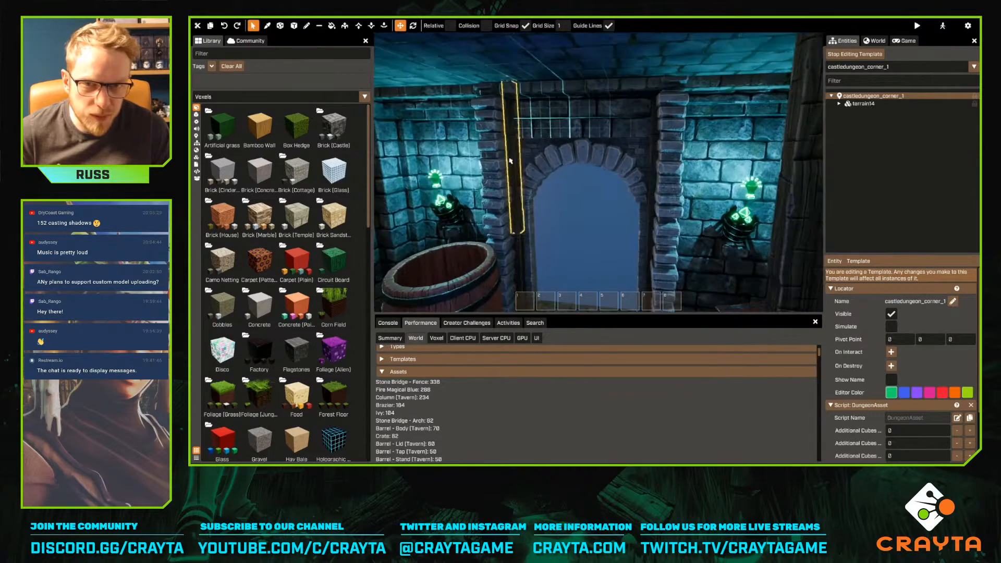
{"action": "left_click", "coordinate": [504, 151]}
{"action": "key", "text": "Delete"}
{"action": "left_click", "coordinate": [669, 140]}
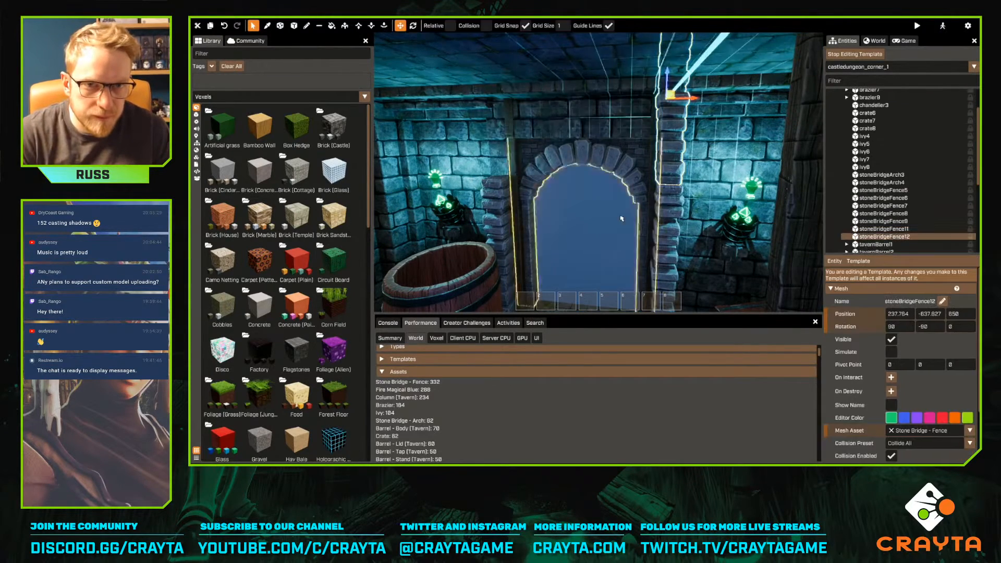
{"action": "key", "text": "Delete"}
{"action": "left_click", "coordinate": [503, 211]}
{"action": "key", "text": "Delete"}
{"action": "left_click", "coordinate": [670, 245]}
{"action": "key", "text": "Delete"}
Delete the stone bridge fence pieces flanking the other archway, beside the large barrels, in castledungeon_corner_1
{"action": "key", "text": "s"}
{"action": "right_click_drag", "start_coordinate": [650, 250], "coordinate": [725, 250]}
{"action": "right_click_drag", "start_coordinate": [598, 172], "coordinate": [615, 172]}
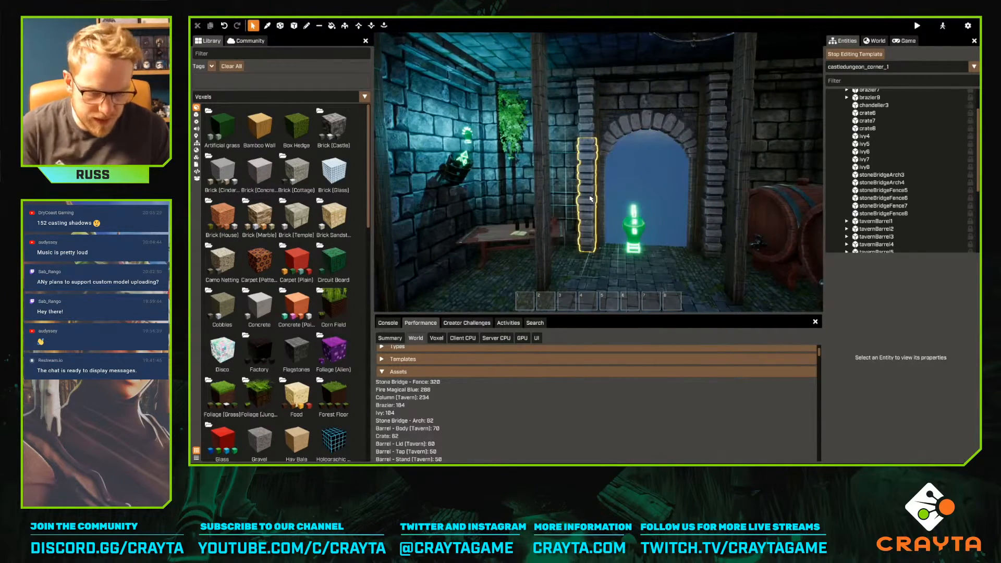
{"action": "left_click", "coordinate": [712, 185]}
{"action": "key", "text": "Delete"}
{"action": "left_click", "coordinate": [717, 125]}
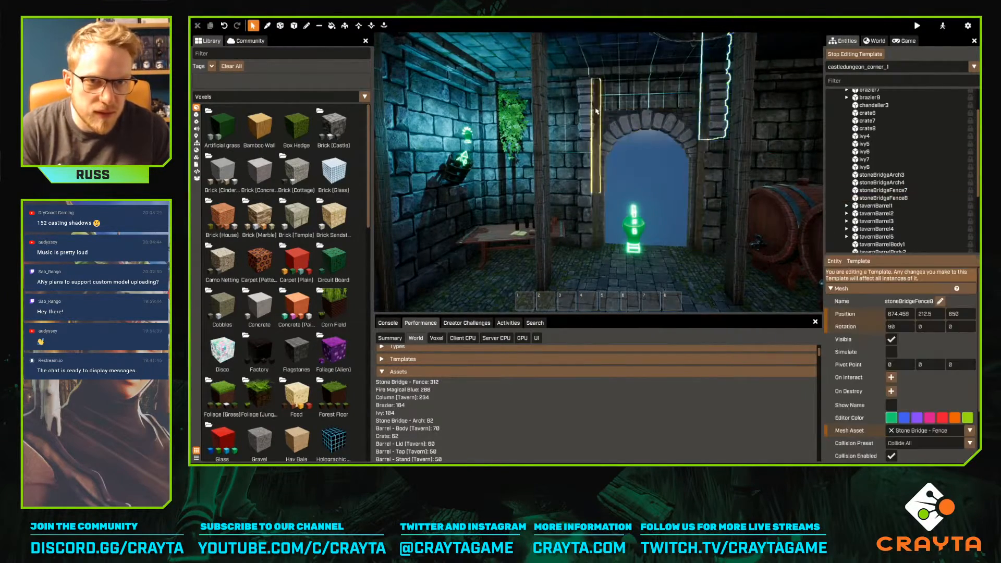
{"action": "key", "text": "Delete"}
{"action": "left_click", "coordinate": [592, 128]}
{"action": "key", "text": "Delete"}
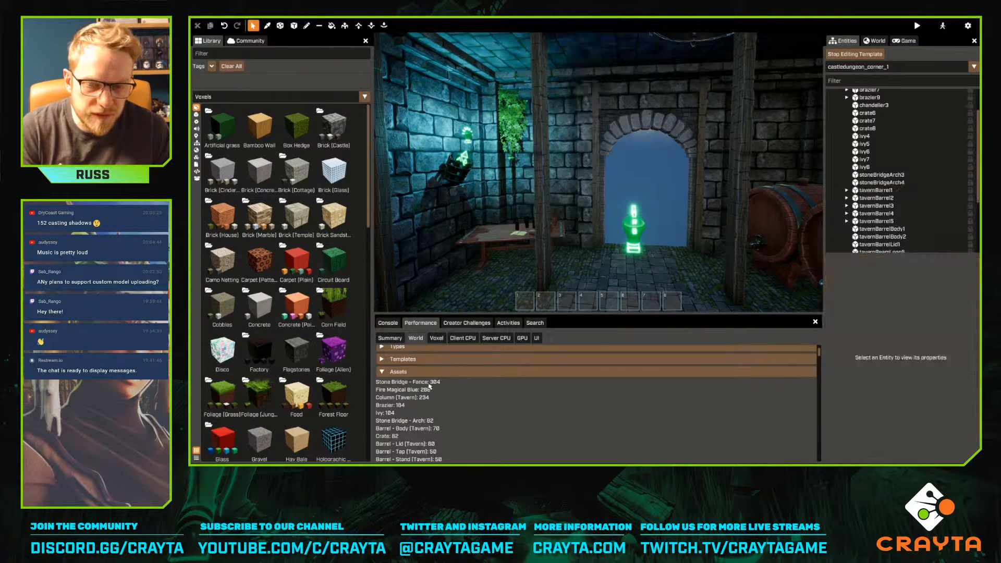
Stop editing the castledungeon_corner_1 template and return to the world
{"action": "mouse_move", "coordinate": [619, 164]}
{"action": "right_mouse_down"}
{"action": "mouse_move", "coordinate": [651, 160]}
{"action": "mouse_move", "coordinate": [628, 154]}
{"action": "right_mouse_up"}
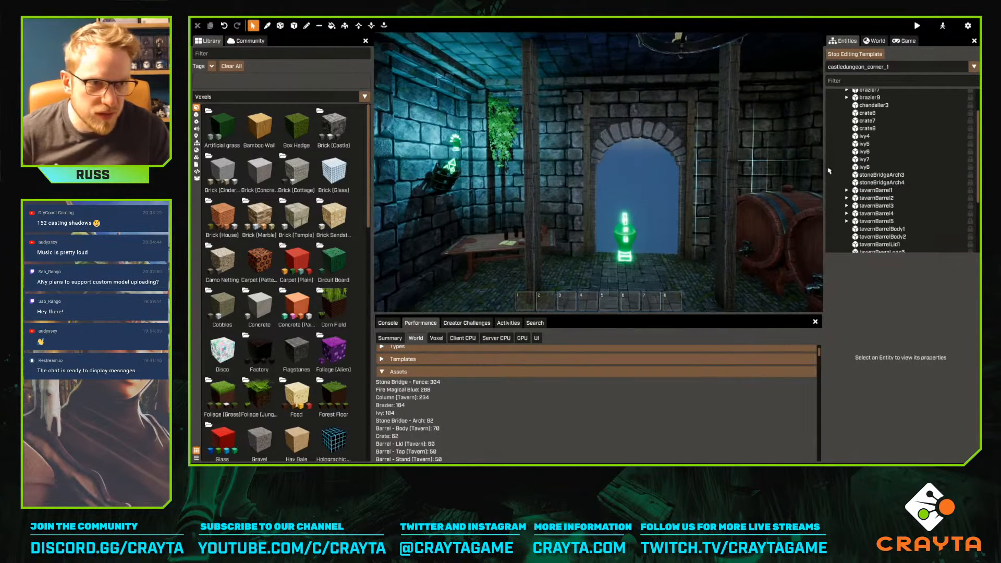
{"action": "scroll", "coordinate": [852, 166], "scroll_direction": "up", "scroll_amount": 2}
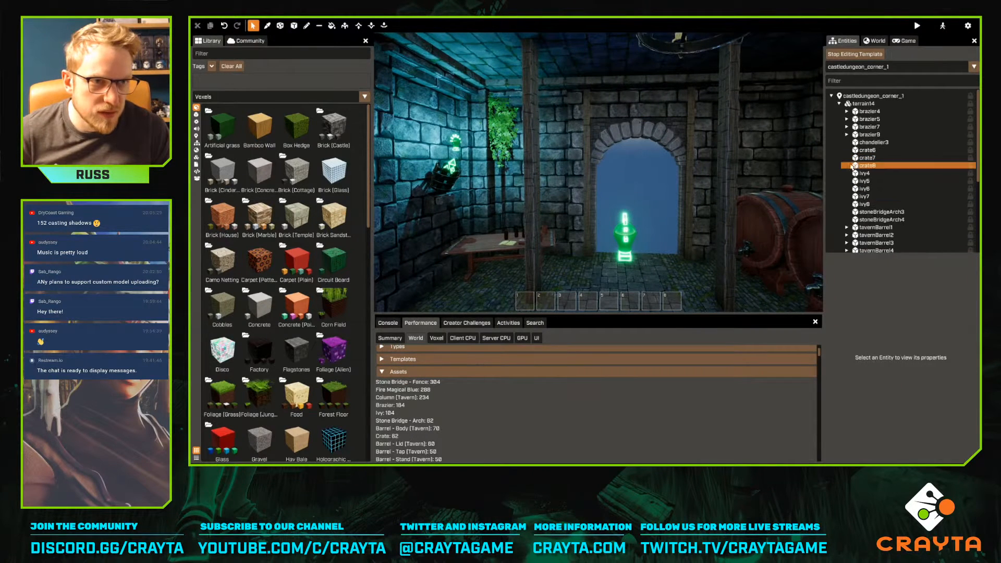
{"action": "left_click", "coordinate": [855, 56]}
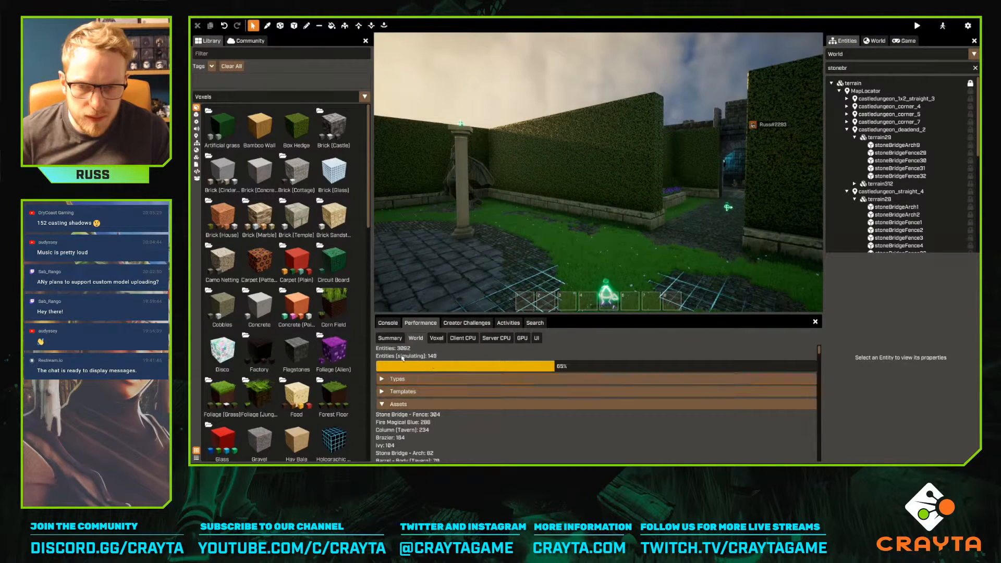
Select terrain14 of castledungeon_corner_5 on the dungeon roof and open the MapLocator template for editing
{"action": "key", "text": "w"}
{"action": "mouse_move", "coordinate": [547, 244]}
{"action": "right_mouse_down"}
{"action": "mouse_move", "coordinate": [578, 243]}
{"action": "mouse_move", "coordinate": [558, 253]}
{"action": "mouse_move", "coordinate": [547, 244]}
{"action": "right_mouse_up"}
{"action": "left_click", "coordinate": [548, 243]}
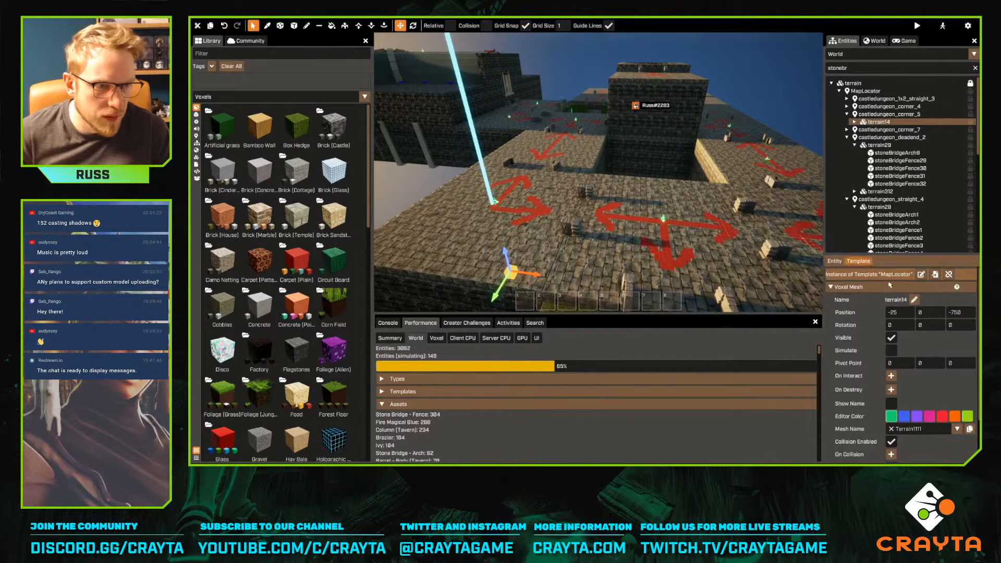
{"action": "left_click", "coordinate": [921, 275]}
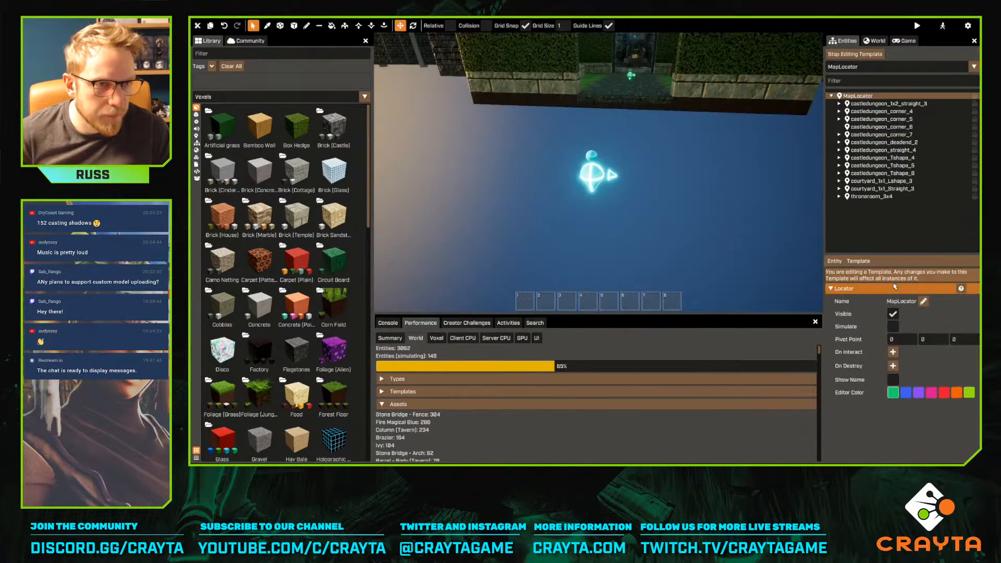
Locate castledungeon_corner_4 in the dungeon layout and open its template to view that piece on its own
{"action": "left_click", "coordinate": [881, 112]}
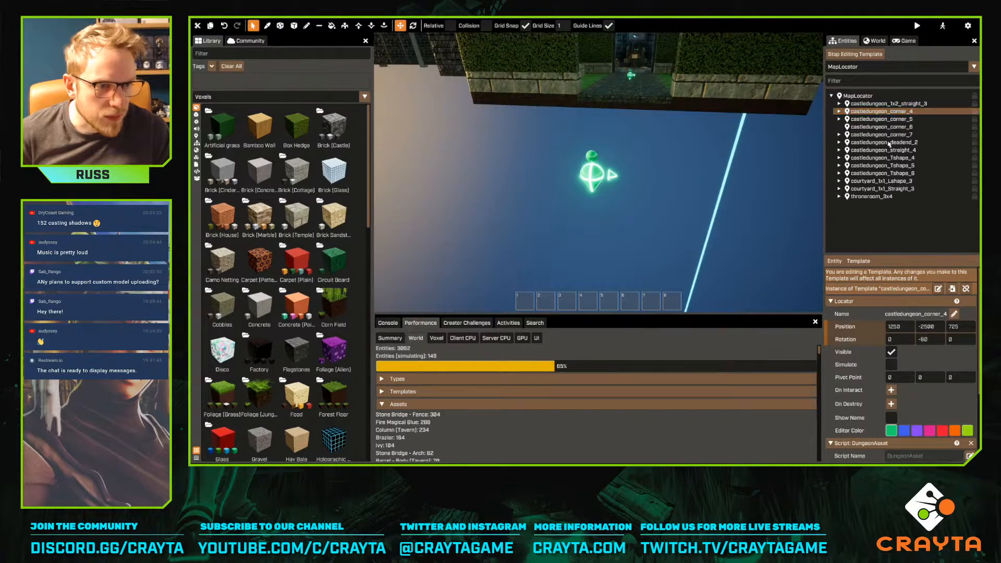
{"action": "key", "text": "e"}
{"action": "right_click_drag", "start_coordinate": [698, 209], "coordinate": [698, 229]}
{"action": "key", "text": "w"}
{"action": "key", "text": "d"}
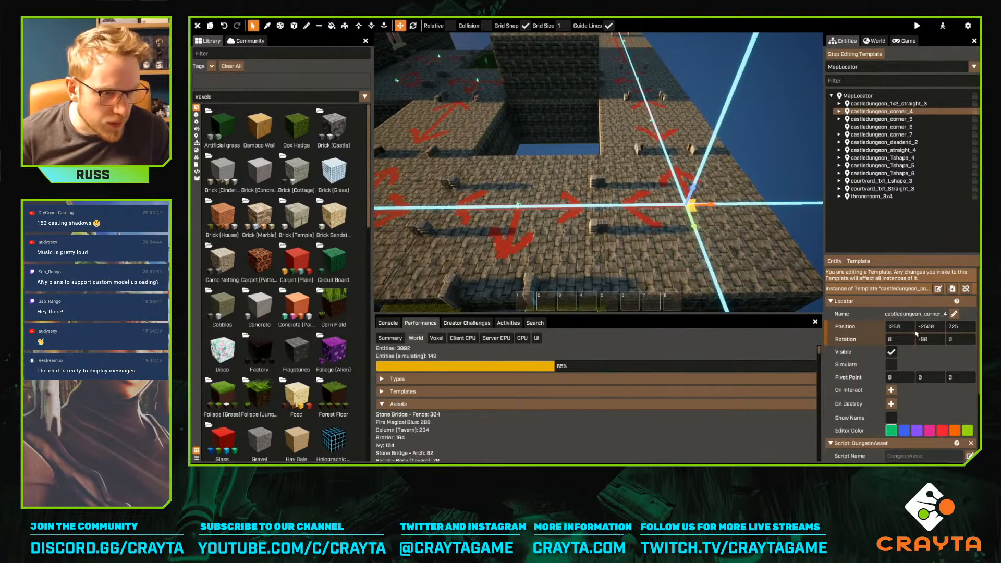
{"action": "left_click", "coordinate": [940, 290]}
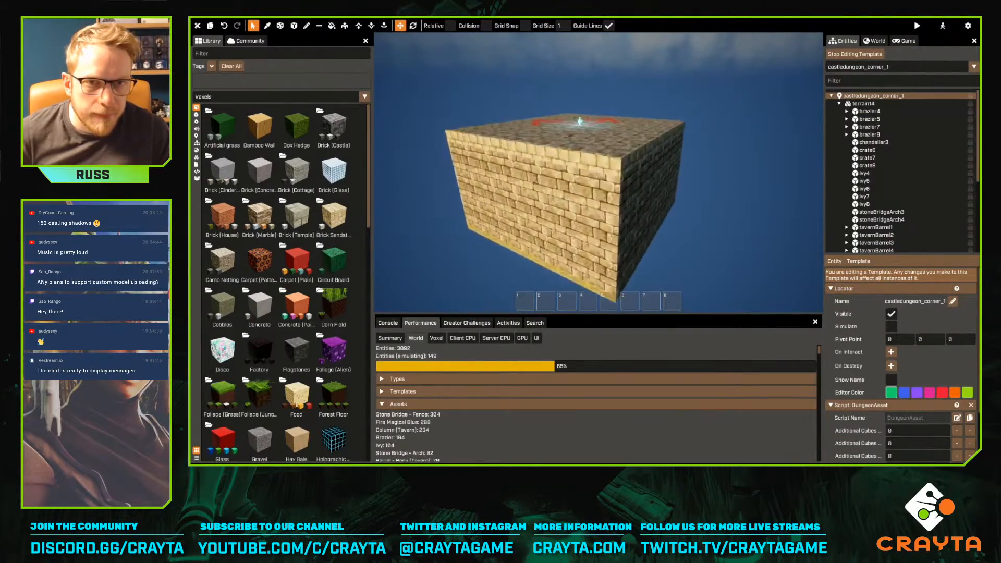
{"action": "left_click", "coordinate": [865, 104]}
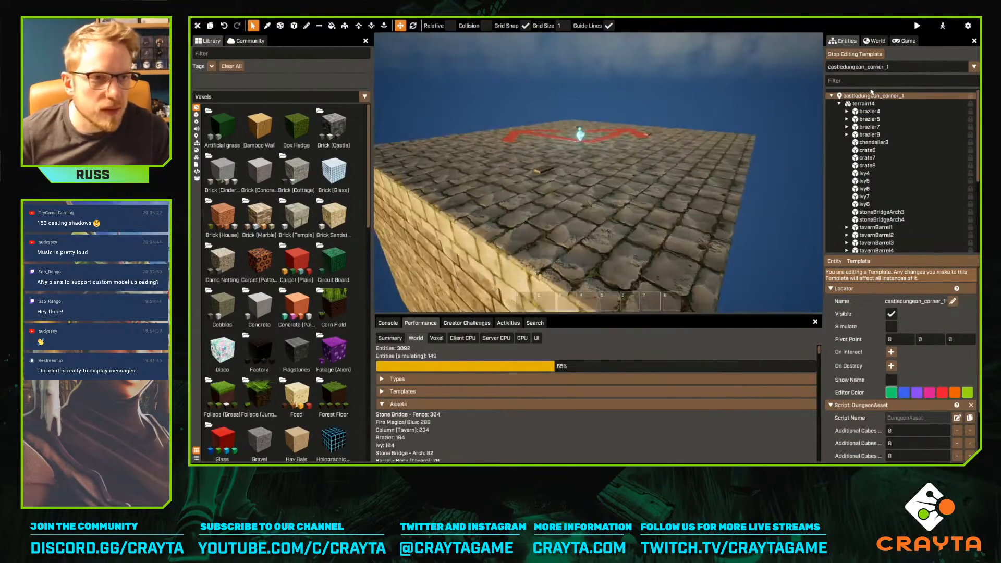
Switch back to the MapLocator template, pick the T-shaped piece castledungeon_Tshape_4 and open its template for editing
{"action": "left_click", "coordinate": [864, 70]}
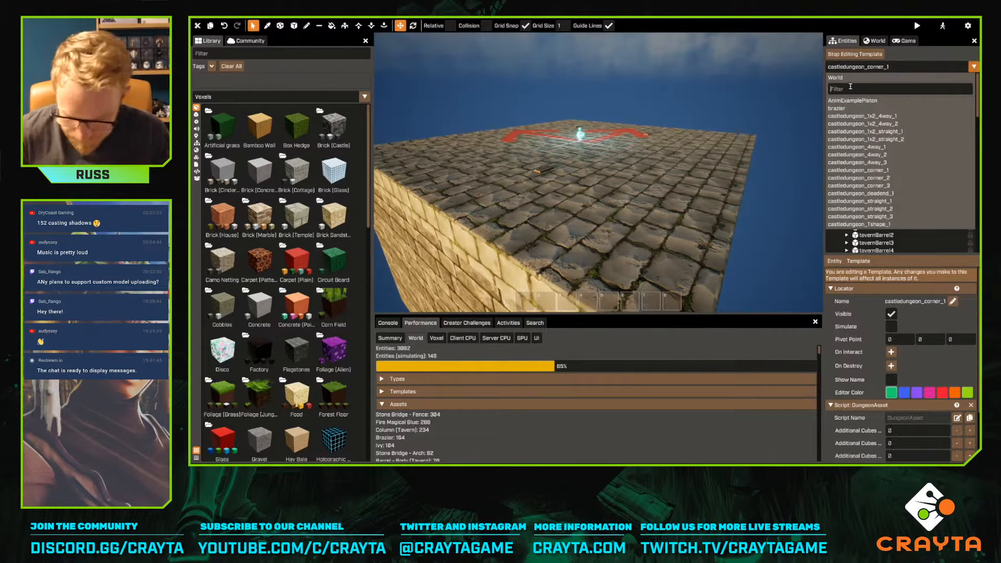
{"action": "type", "text": "map"}
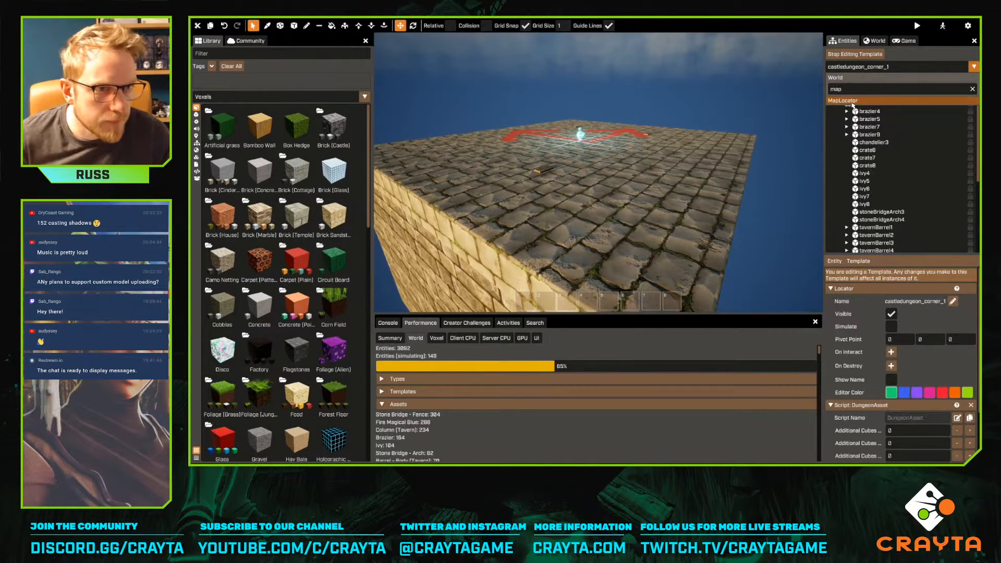
{"action": "left_click", "coordinate": [853, 102]}
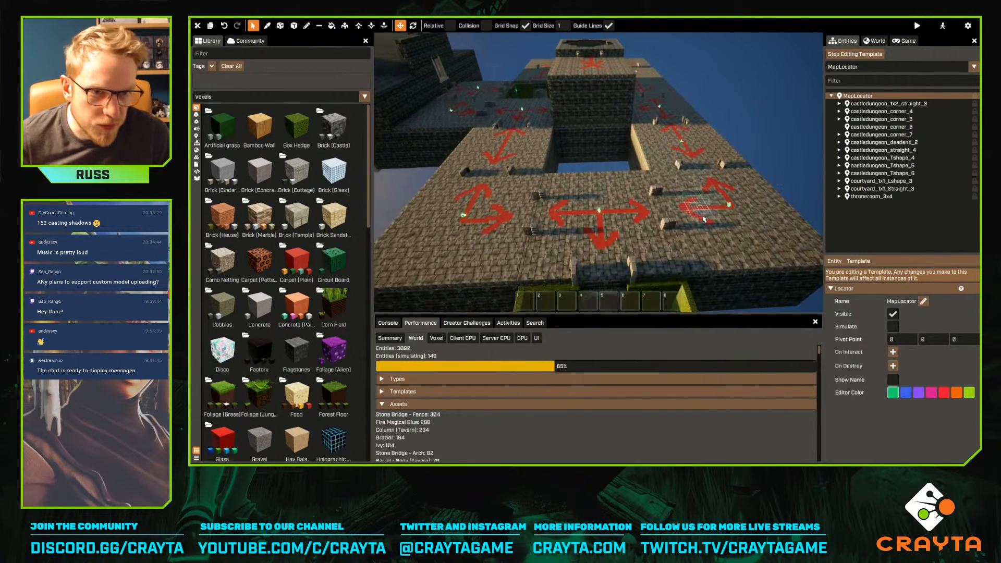
{"action": "left_click", "coordinate": [608, 231]}
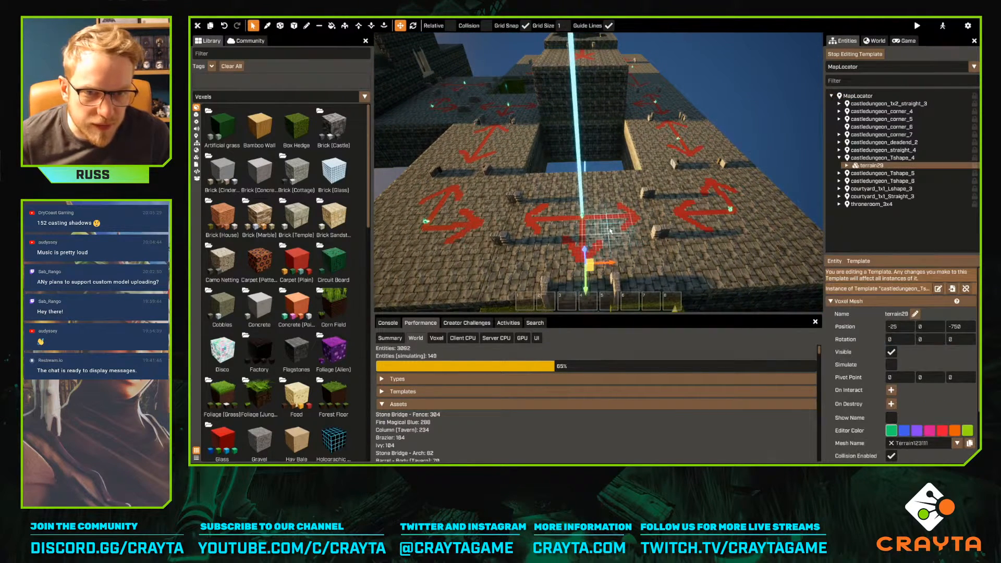
{"action": "left_click", "coordinate": [881, 157]}
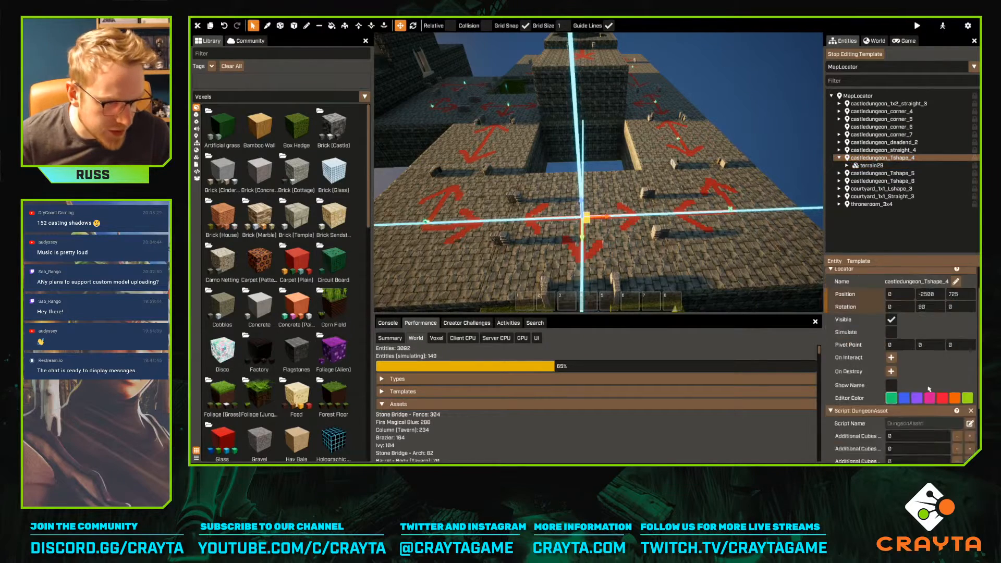
{"action": "left_click", "coordinate": [937, 289]}
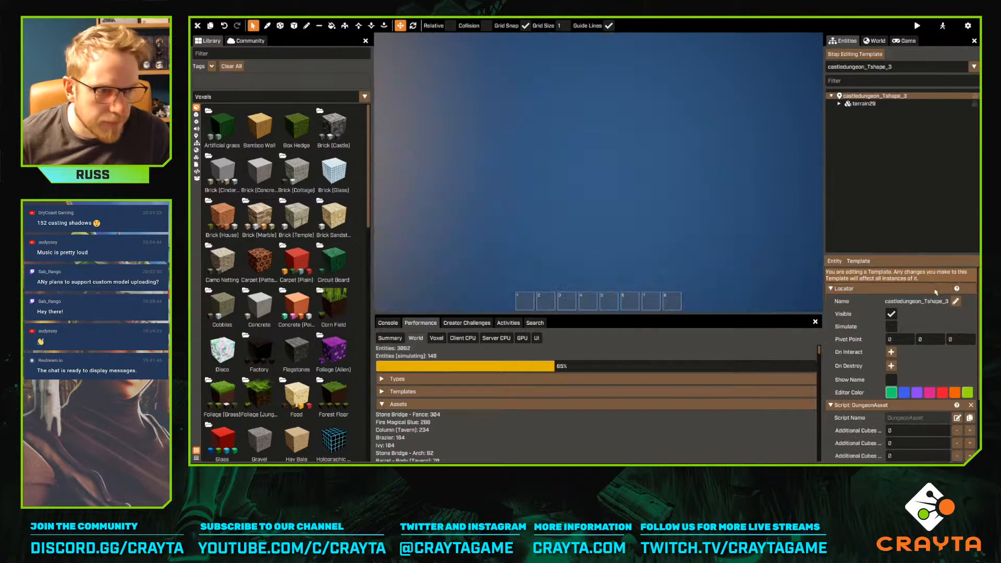
Delete the stone bridge fence pieces flanking the archway beside the stone statue in castledungeon_Tshape_3
{"action": "left_click", "coordinate": [547, 73]}
{"action": "key", "text": "Delete"}
{"action": "right_click_drag", "start_coordinate": [576, 65], "coordinate": [589, 144]}
{"action": "left_click", "coordinate": [589, 143]}
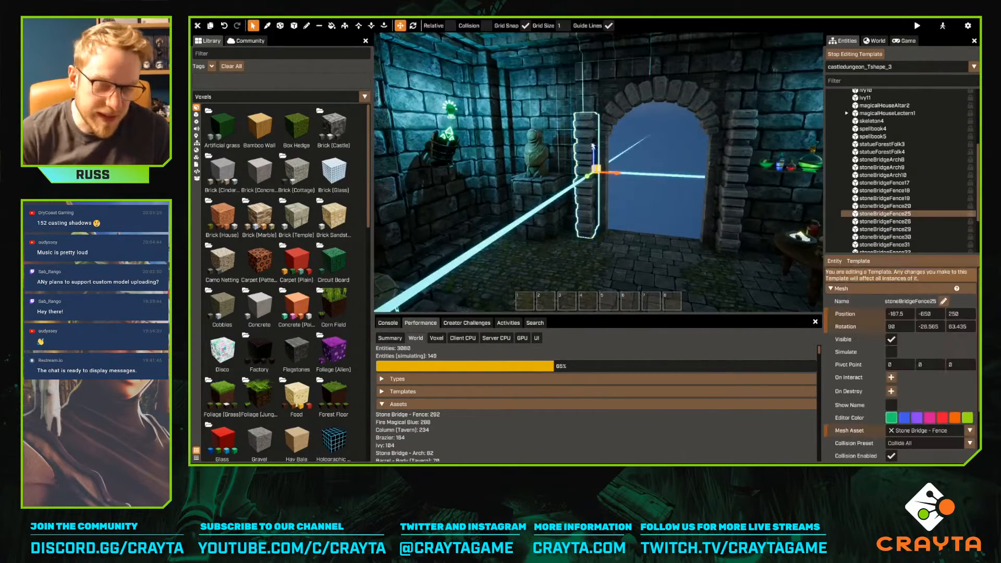
{"action": "key", "text": "Delete"}
{"action": "left_click", "coordinate": [730, 198]}
{"action": "key", "text": "Delete"}
Delete the stone bridge fence pieces flanking the archway between the potion table and the red table in castledungeon_Tshape_3
{"action": "right_click_drag", "start_coordinate": [730, 198], "coordinate": [573, 198]}
{"action": "left_click", "coordinate": [543, 201]}
{"action": "key", "text": "Delete"}
{"action": "left_click", "coordinate": [714, 219]}
{"action": "key", "text": "Delete"}
{"action": "left_click", "coordinate": [709, 209]}
{"action": "key", "text": "Delete"}
{"action": "right_click_drag", "start_coordinate": [709, 208], "coordinate": [557, 76]}
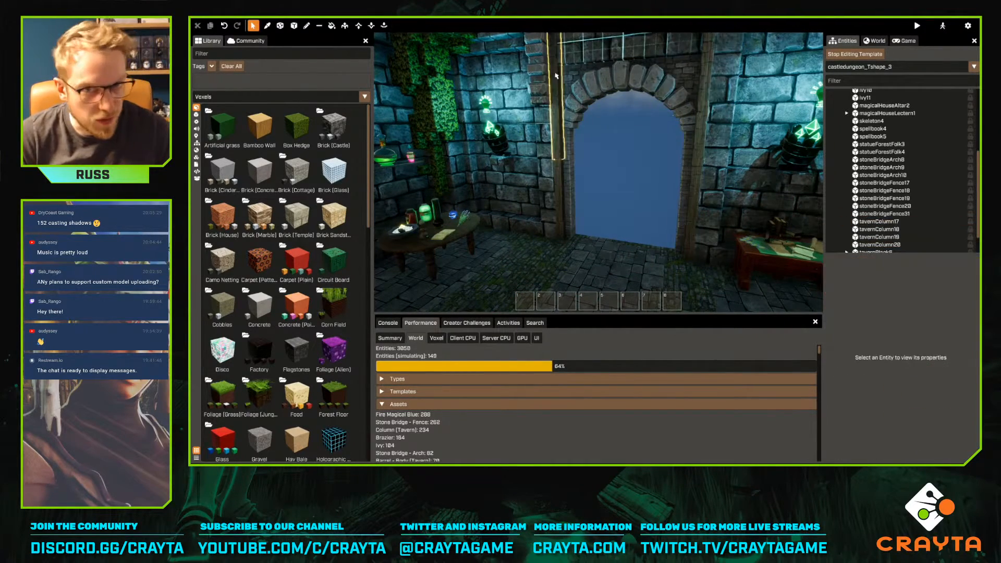
{"action": "left_click", "coordinate": [557, 76]}
{"action": "key", "text": "Delete"}
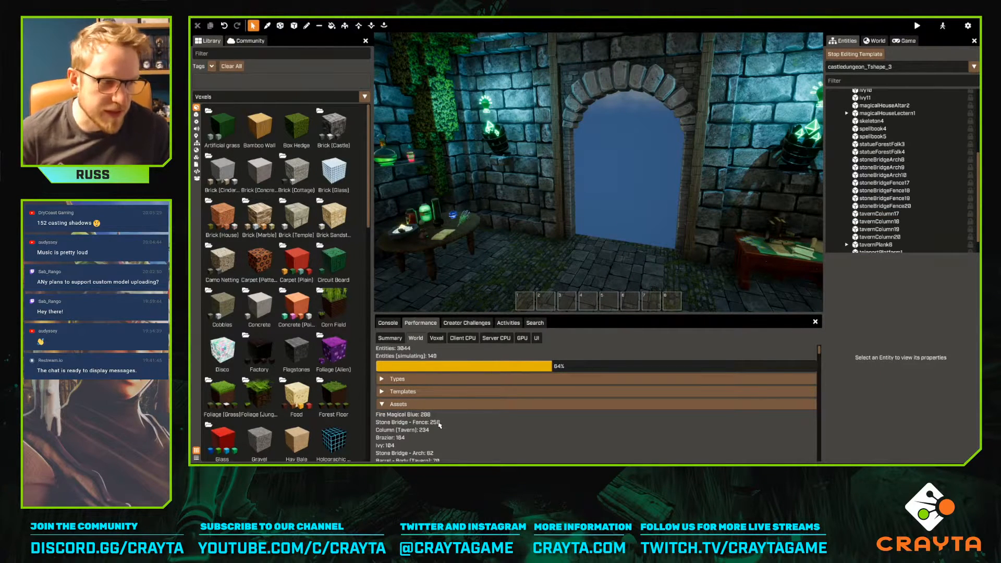
Switch back to the MapLocator template, pick the corner piece castledungeon_corner_5 and open its template
{"action": "right_click_drag", "start_coordinate": [544, 234], "coordinate": [598, 172]}
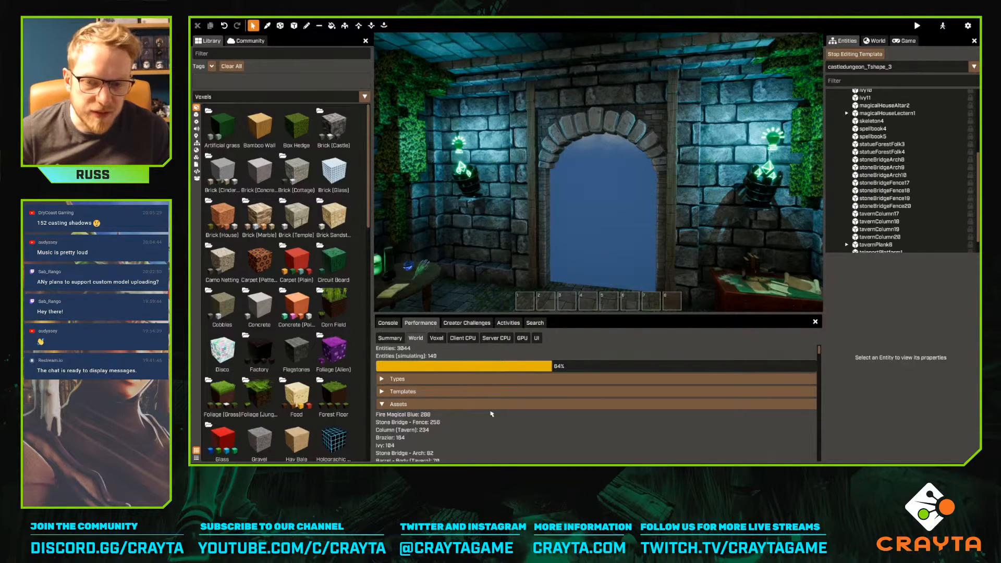
{"action": "key", "text": "s"}
{"action": "mouse_move", "coordinate": [621, 230]}
{"action": "right_mouse_down"}
{"action": "mouse_move", "coordinate": [598, 172]}
{"action": "mouse_move", "coordinate": [622, 230]}
{"action": "right_mouse_up"}
{"action": "key", "text": "e"}
{"action": "left_click", "coordinate": [864, 68]}
{"action": "type", "text": "map"}
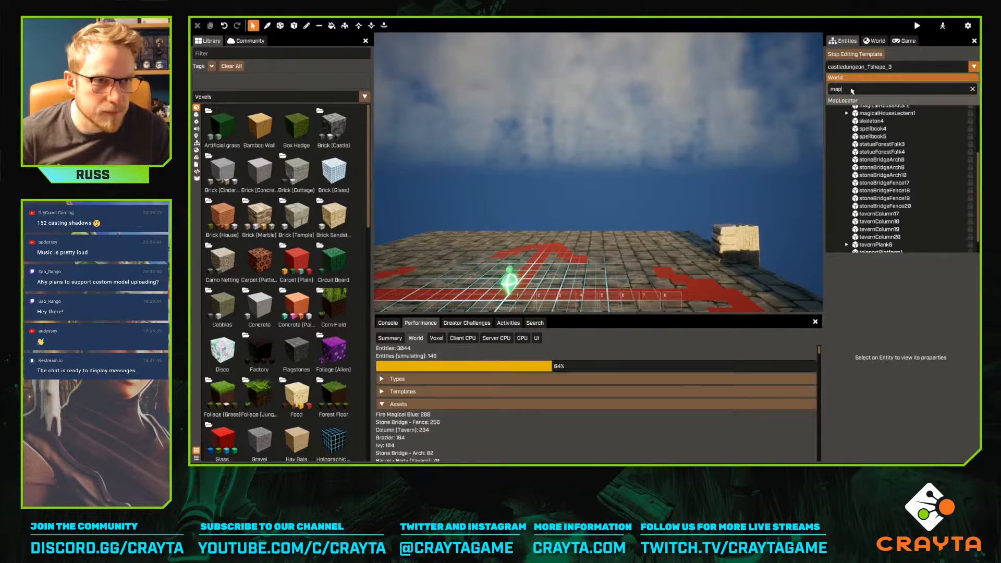
{"action": "key", "text": "Return"}
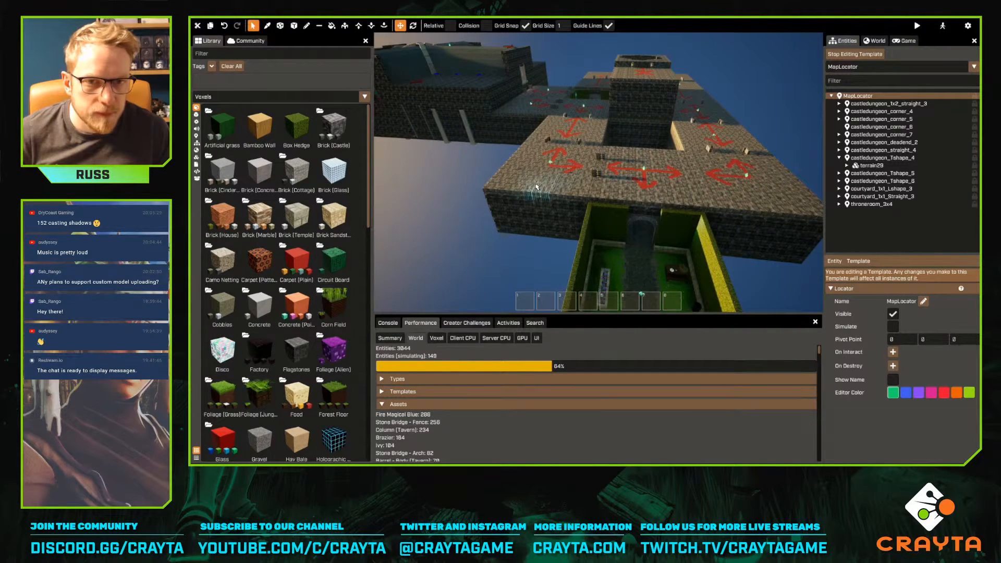
{"action": "left_click", "coordinate": [561, 187]}
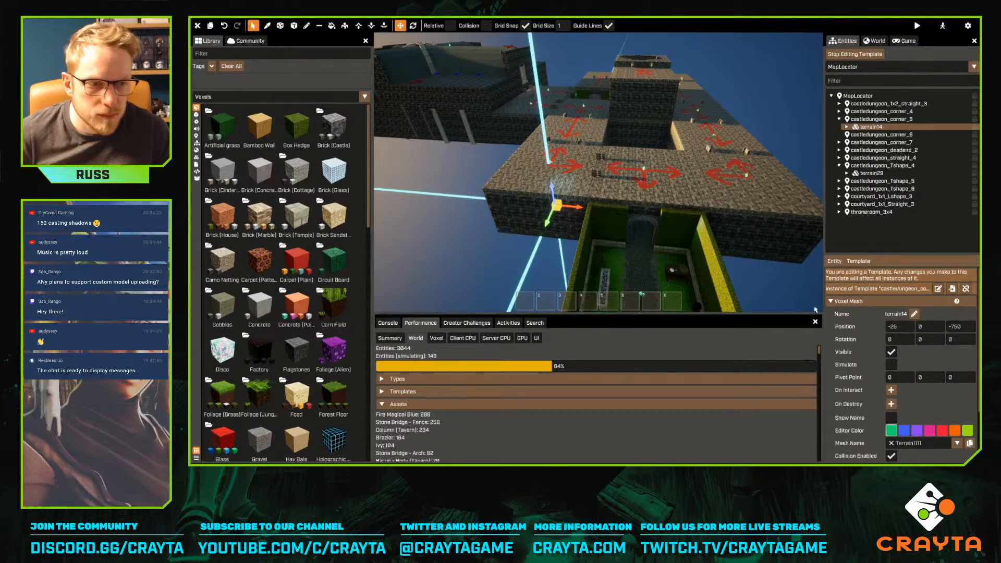
{"action": "left_click", "coordinate": [938, 289]}
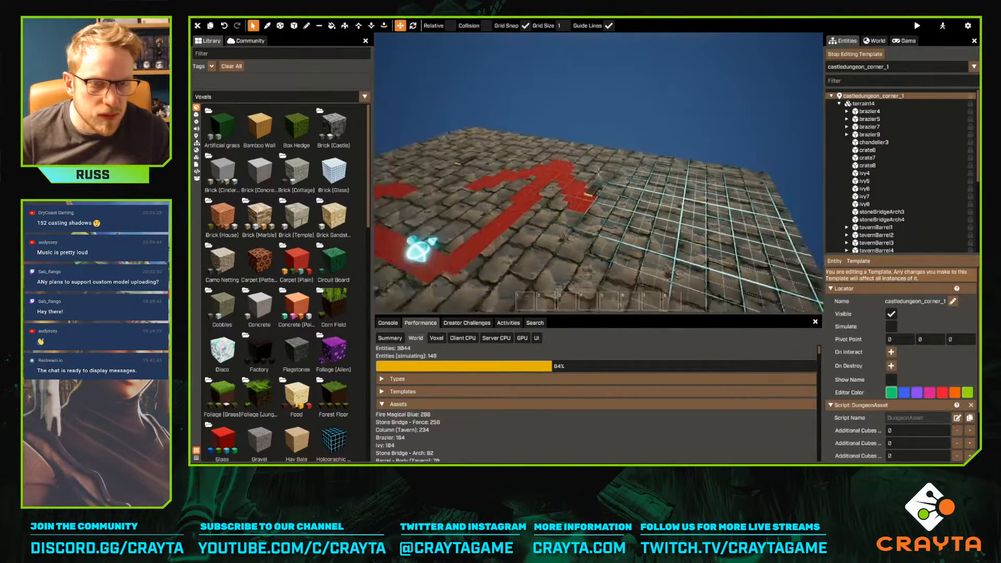
Return to the MapLocator template and delete the stone bridge fence pieces flanking the archway between the bookcase and the stone statue
{"action": "left_click", "coordinate": [842, 68]}
{"action": "key", "text": "Return"}
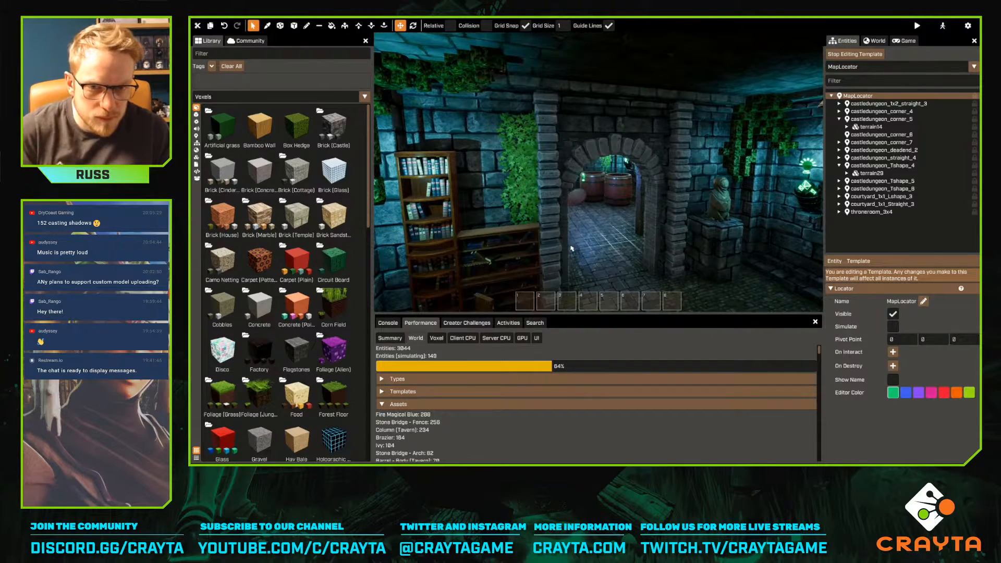
{"action": "left_click", "coordinate": [552, 155]}
{"action": "left_click", "coordinate": [552, 153]}
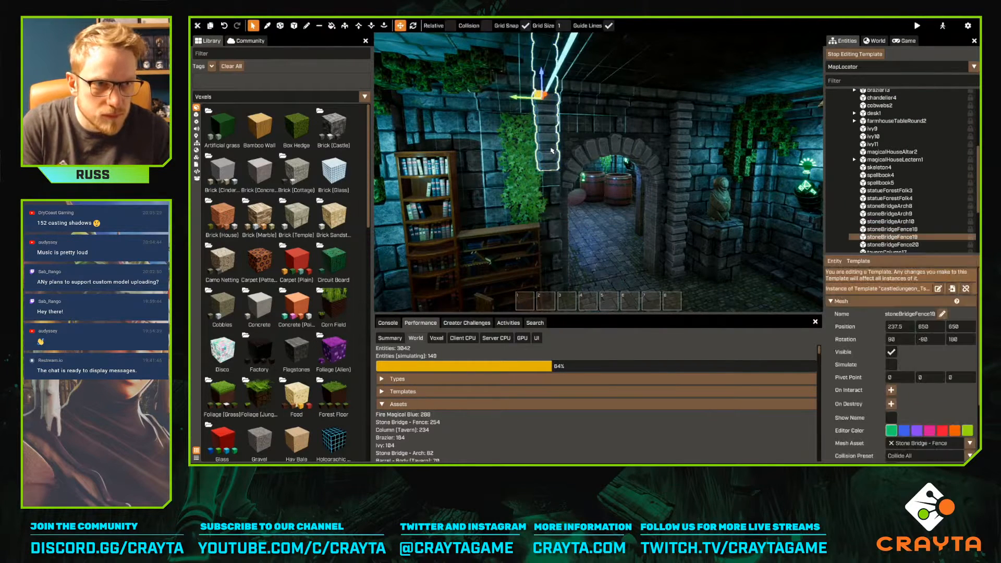
{"action": "key", "text": "Delete"}
{"action": "left_click", "coordinate": [680, 182]}
{"action": "key", "text": "Delete"}
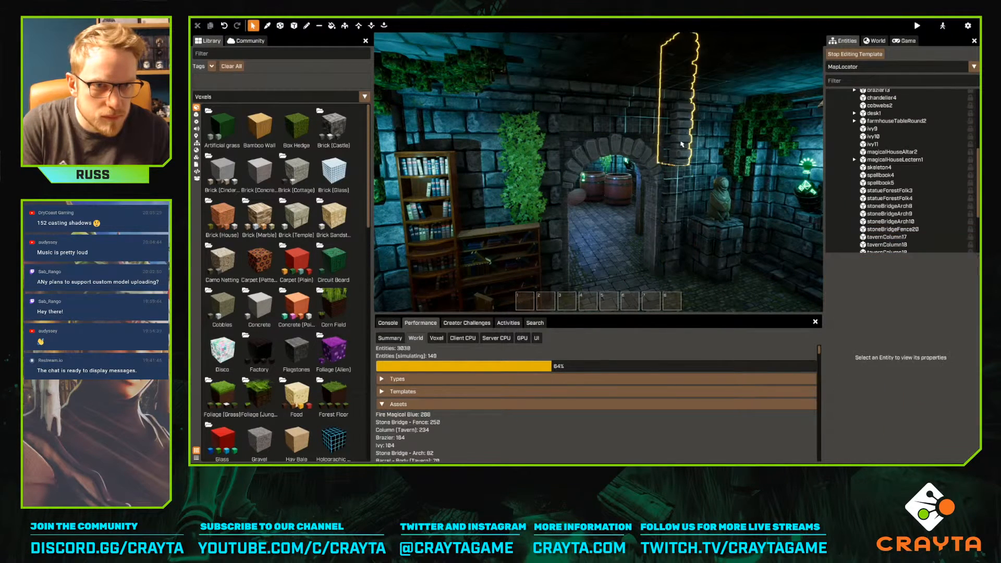
{"action": "left_click", "coordinate": [681, 146]}
{"action": "key", "text": "Delete"}
Open the template of castledungeon_Tshape_4 and delete the remaining stone bridge fence pieces flanking its archways
{"action": "scroll", "coordinate": [892, 187], "scroll_direction": "up", "scroll_amount": 4}
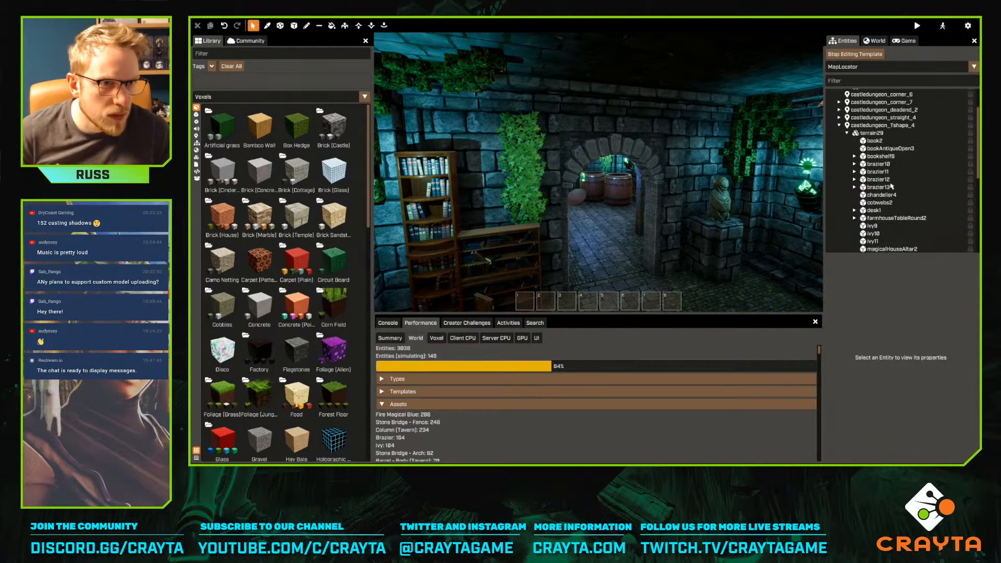
{"action": "left_click", "coordinate": [877, 125]}
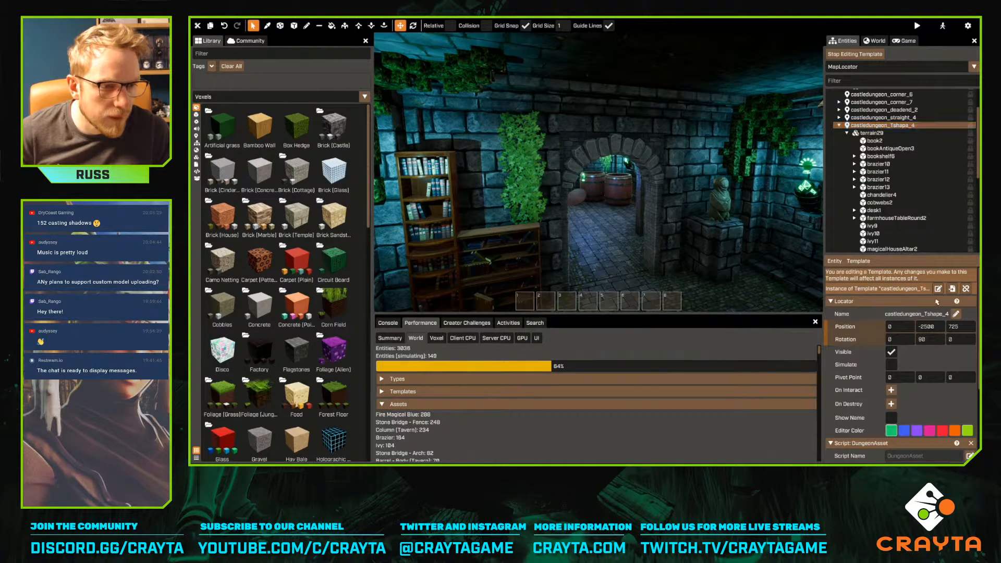
{"action": "right_click_drag", "start_coordinate": [646, 225], "coordinate": [598, 172]}
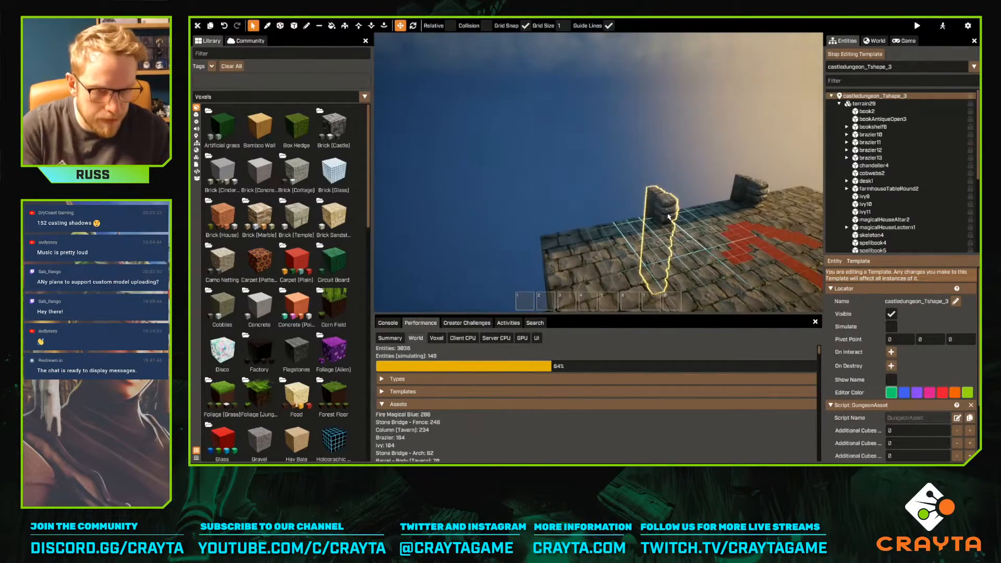
{"action": "left_click", "coordinate": [668, 217]}
{"action": "right_click_drag", "start_coordinate": [669, 217], "coordinate": [597, 203]}
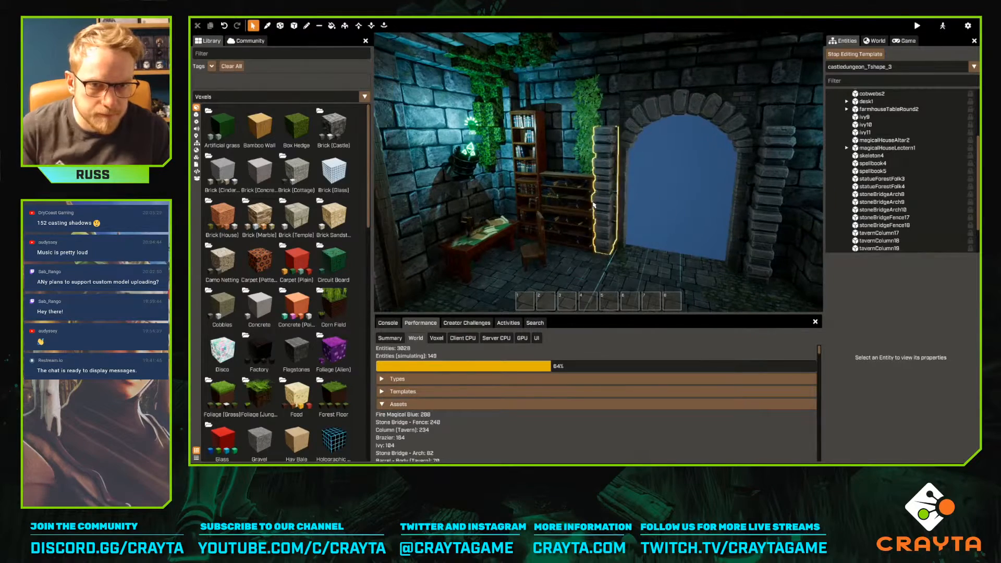
{"action": "right_click_drag", "start_coordinate": [672, 229], "coordinate": [545, 356]}
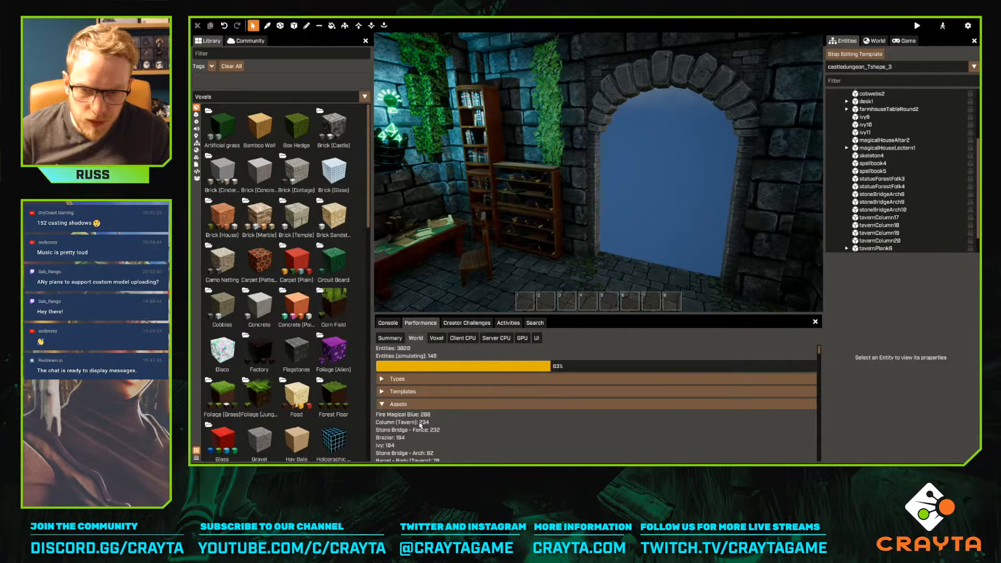
{"action": "right_click_drag", "start_coordinate": [598, 172], "coordinate": [599, 172]}
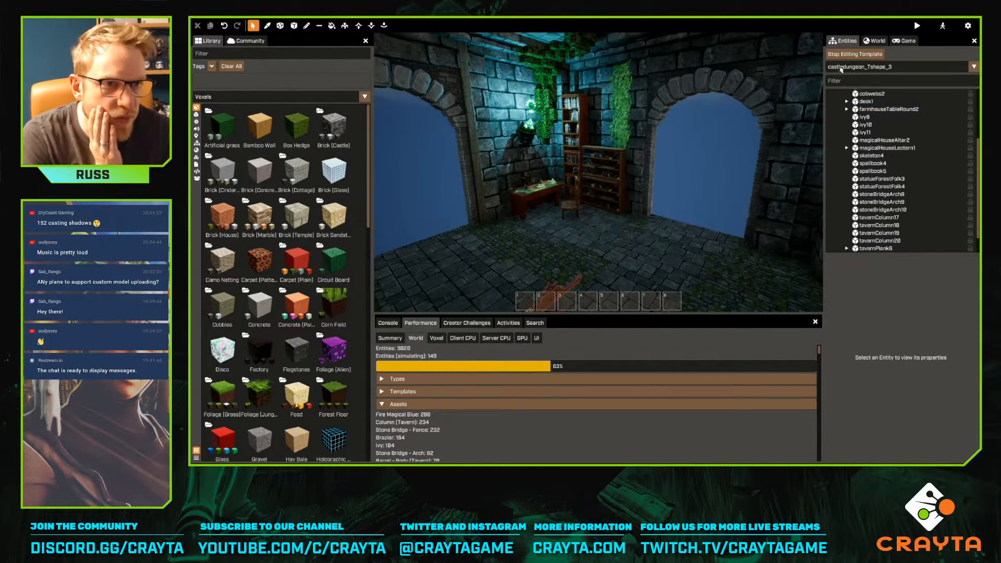
Switch back to the MapLocator template, pick the straight corridor piece castledungeon_straight_4 and open its template for editing
{"action": "left_click", "coordinate": [850, 100]}
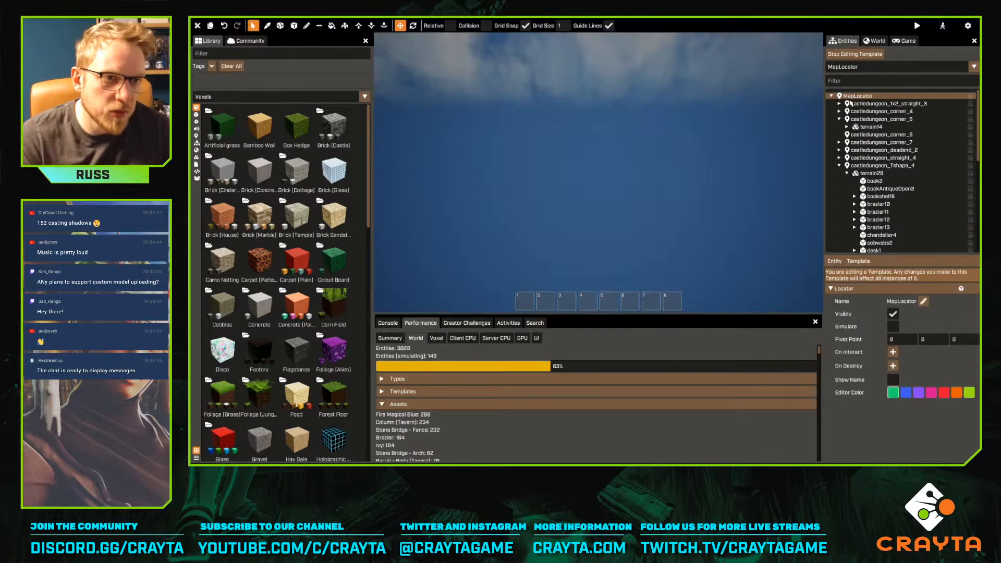
{"action": "left_click", "coordinate": [832, 97]}
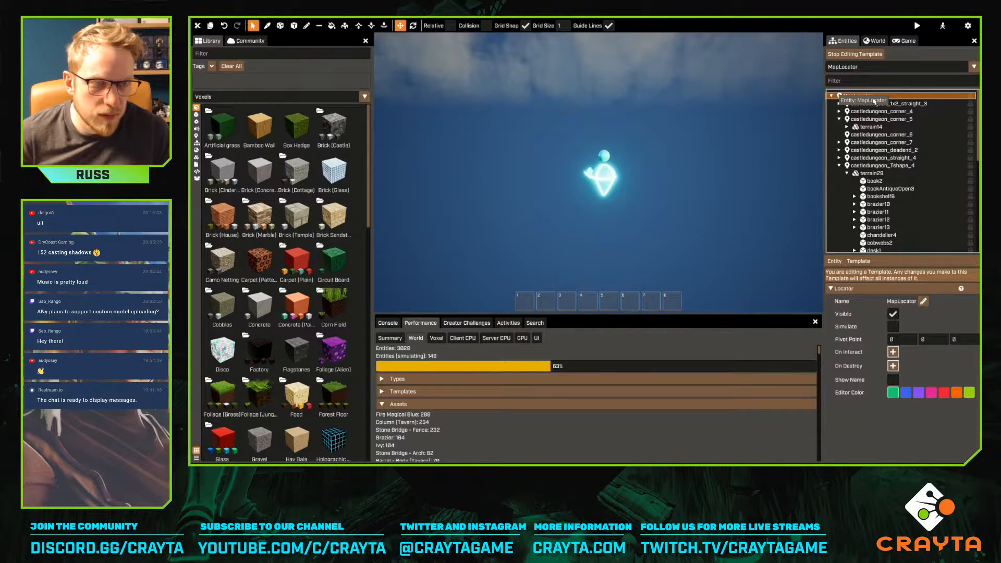
{"action": "double_click", "coordinate": [866, 97]}
{"action": "right_click_drag", "start_coordinate": [751, 139], "coordinate": [598, 172]}
{"action": "key", "text": "s"}
{"action": "key", "text": "w"}
{"action": "left_click", "coordinate": [725, 206]}
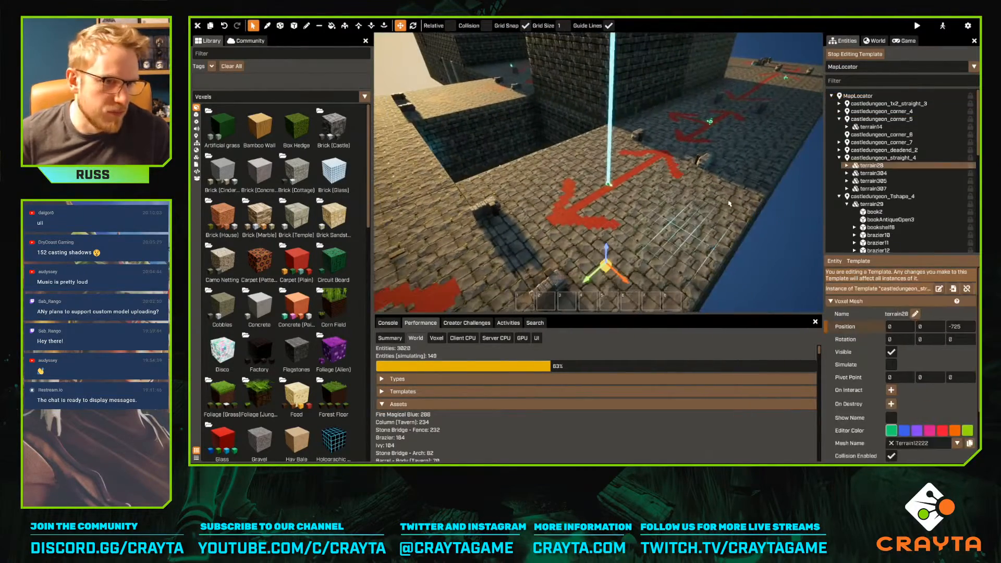
{"action": "left_click", "coordinate": [864, 158]}
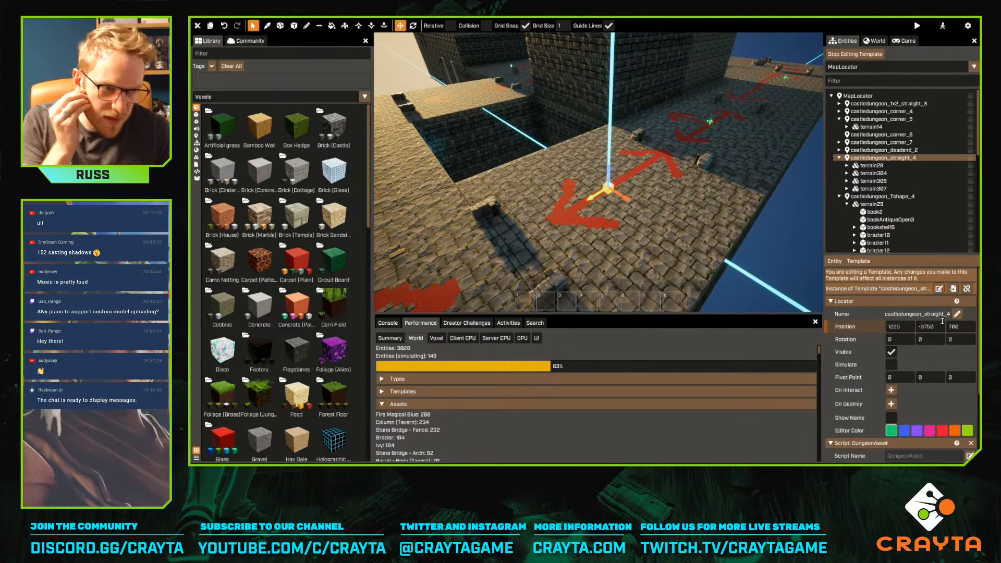
{"action": "left_click", "coordinate": [940, 290]}
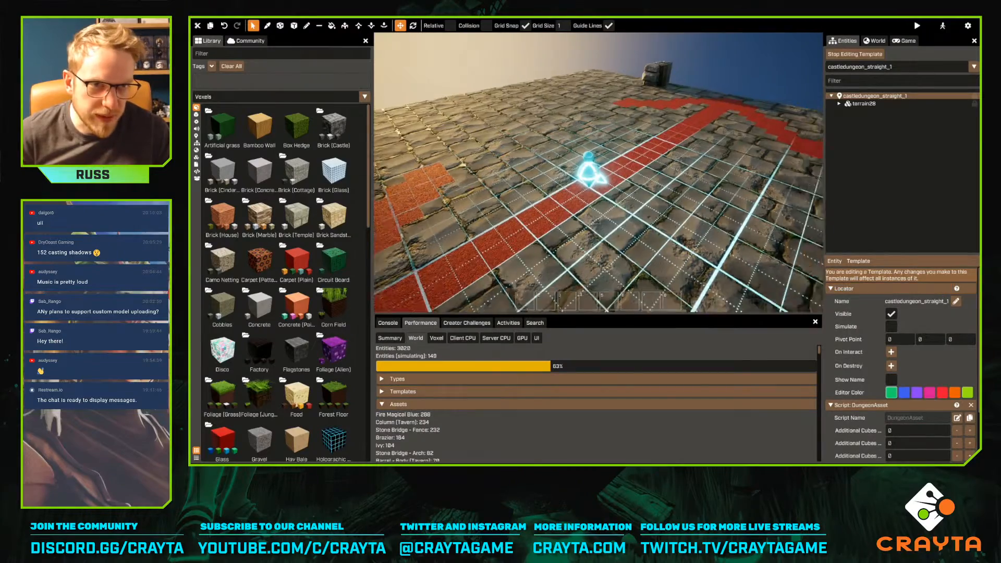
Delete the four stone bridge fence pieces flanking one archway of castledungeon_straight_1
{"action": "right_click_drag", "start_coordinate": [598, 172], "coordinate": [599, 172]}
{"action": "left_click", "coordinate": [563, 224]}
{"action": "key", "text": "Delete"}
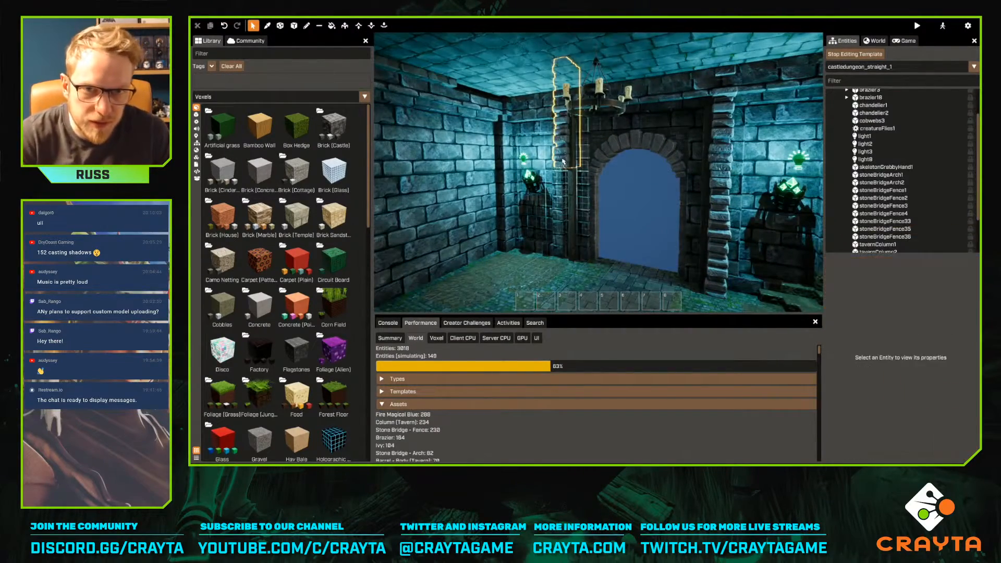
{"action": "left_click", "coordinate": [566, 141]}
{"action": "key", "text": "Delete"}
{"action": "left_click", "coordinate": [730, 216]}
{"action": "key", "text": "Delete"}
{"action": "left_click", "coordinate": [707, 165]}
{"action": "key", "text": "Delete"}
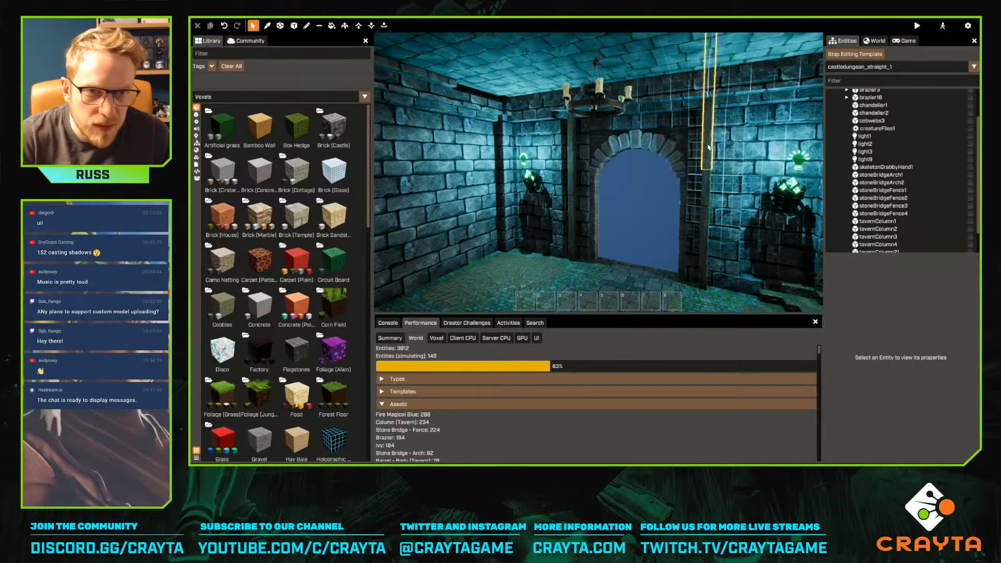
Delete the four tavern columns flanking the same archway of castledungeon_straight_1
{"action": "left_click", "coordinate": [708, 148]}
{"action": "key", "text": "Delete"}
{"action": "left_click", "coordinate": [705, 220]}
{"action": "key", "text": "Delete"}
{"action": "left_click", "coordinate": [576, 235]}
{"action": "key", "text": "Delete"}
{"action": "left_click", "coordinate": [575, 138]}
{"action": "key", "text": "Delete"}
Delete the stone bridge fence pieces and tavern columns on the left side of the opposite archway in castledungeon_straight_1
{"action": "right_click_drag", "start_coordinate": [575, 138], "coordinate": [580, 226]}
{"action": "key", "text": "w"}
{"action": "key", "text": "s"}
{"action": "key", "text": "s"}
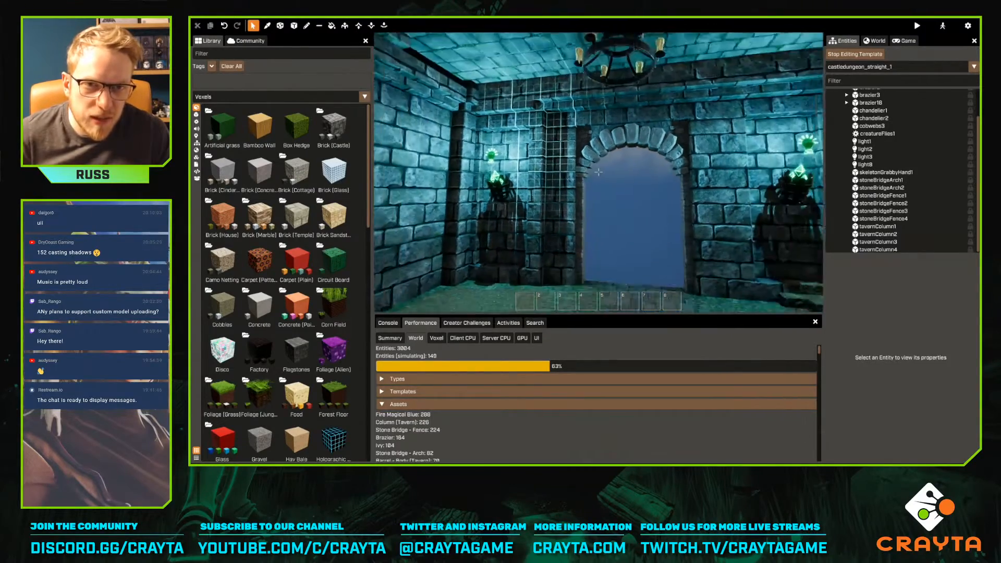
{"action": "right_click_drag", "start_coordinate": [547, 128], "coordinate": [530, 155]}
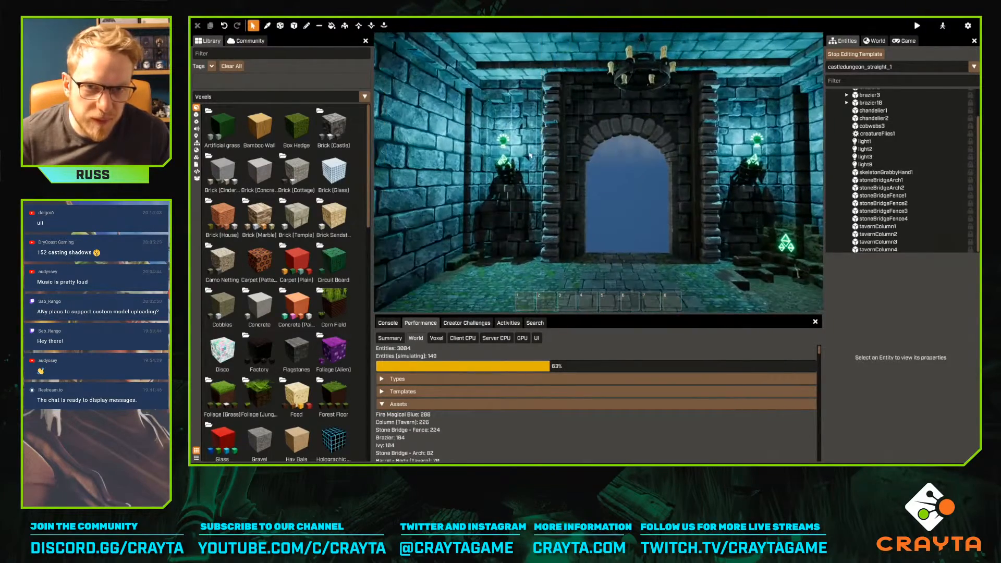
{"action": "left_click", "coordinate": [555, 175]}
{"action": "key", "text": "Delete"}
{"action": "left_click", "coordinate": [552, 132]}
{"action": "key", "text": "Delete"}
{"action": "left_click", "coordinate": [558, 141]}
{"action": "key", "text": "Delete"}
{"action": "left_click", "coordinate": [560, 134]}
{"action": "key", "text": "Delete"}
Delete the stone bridge fence pieces and tavern columns on the right side of that archway, near the green crystals
{"action": "left_click", "coordinate": [711, 179]}
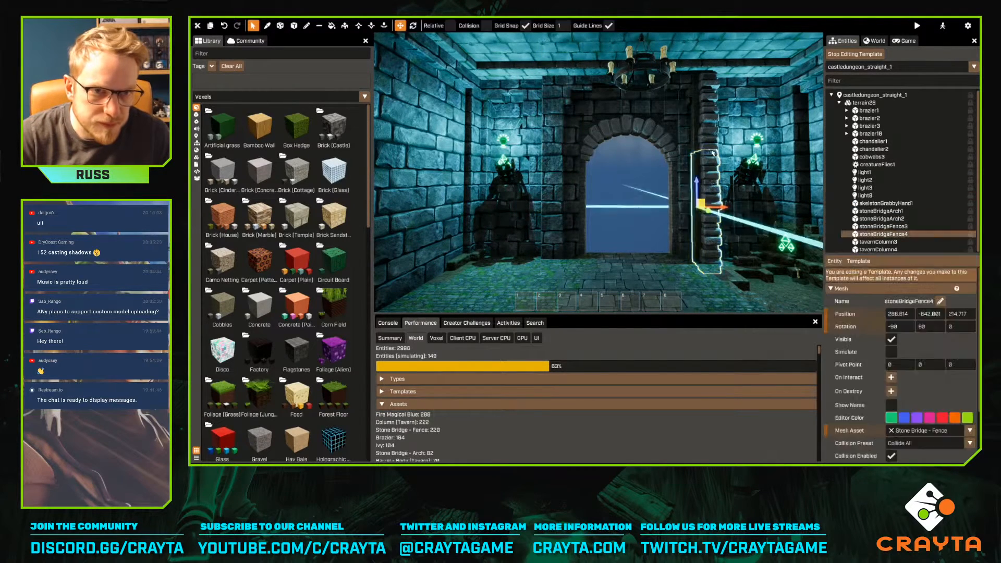
{"action": "key", "text": "Delete"}
{"action": "left_click", "coordinate": [714, 145]}
{"action": "key", "text": "Delete"}
{"action": "left_click", "coordinate": [708, 172]}
{"action": "key", "text": "Delete"}
{"action": "left_click", "coordinate": [701, 197]}
{"action": "key", "text": "Delete"}
Switch back to the MapLocator template, pick castledungeon_straight_4 again and open its template to check its archways
{"action": "key", "text": "w"}
{"action": "right_click_drag", "start_coordinate": [599, 172], "coordinate": [598, 214]}
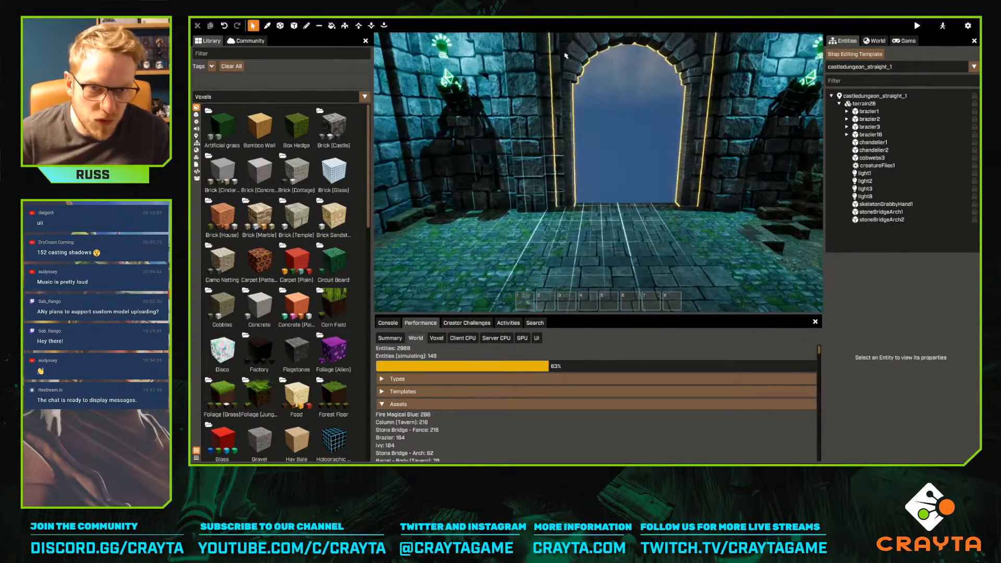
{"action": "key", "text": "s"}
{"action": "right_click_drag", "start_coordinate": [551, 144], "coordinate": [545, 138]}
{"action": "key", "text": "space"}
{"action": "right_click_drag", "start_coordinate": [598, 171], "coordinate": [610, 182]}
{"action": "key", "text": "s"}
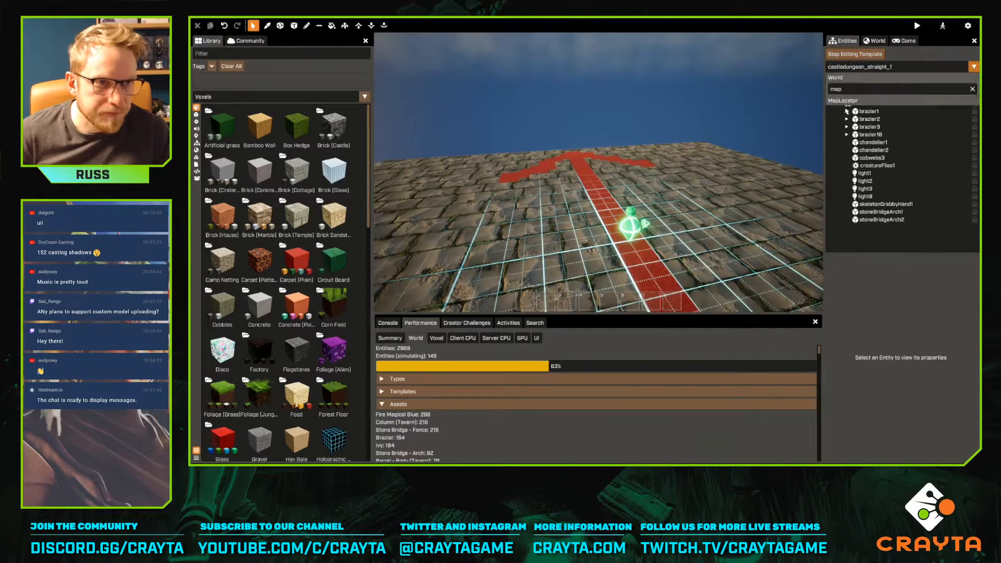
{"action": "right_click_drag", "start_coordinate": [754, 129], "coordinate": [750, 91]}
{"action": "key", "text": "w"}
{"action": "right_click_drag", "start_coordinate": [598, 172], "coordinate": [580, 204]}
{"action": "left_click", "coordinate": [580, 203]}
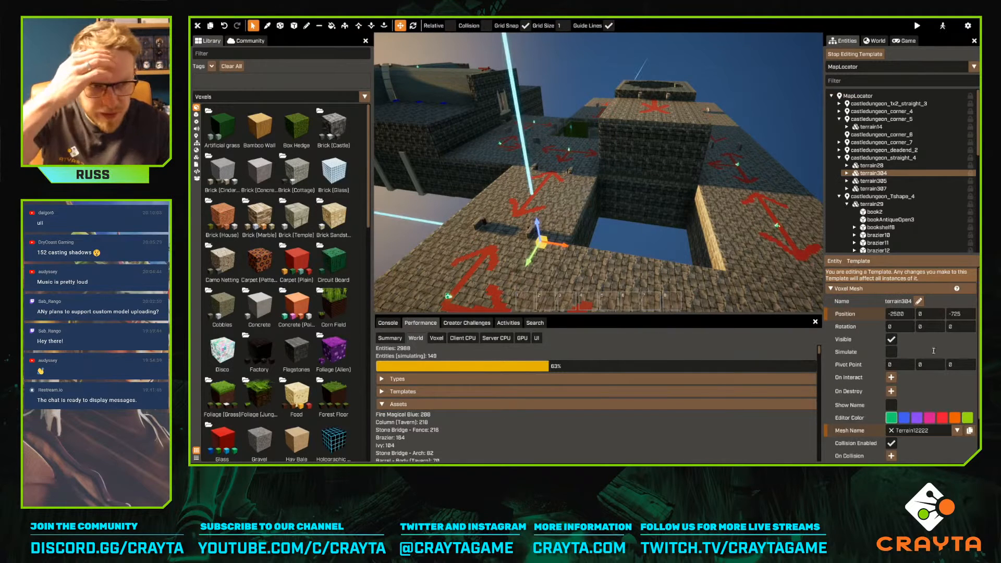
{"action": "left_click", "coordinate": [865, 158]}
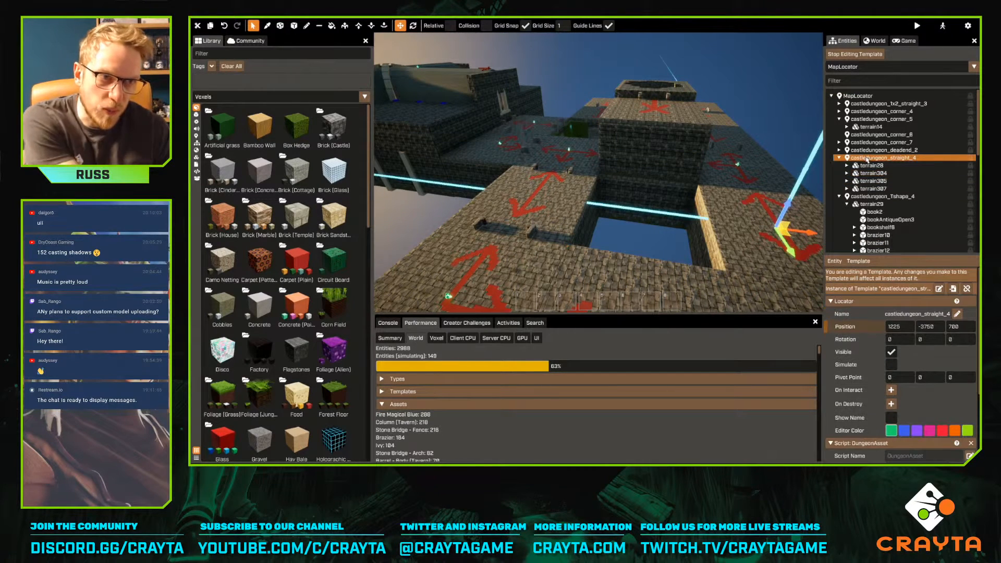
{"action": "left_click", "coordinate": [939, 289]}
{"action": "mouse_move", "coordinate": [689, 221]}
{"action": "right_mouse_down"}
{"action": "mouse_move", "coordinate": [678, 206]}
{"action": "mouse_move", "coordinate": [652, 217]}
{"action": "mouse_move", "coordinate": [673, 217]}
{"action": "right_mouse_up"}
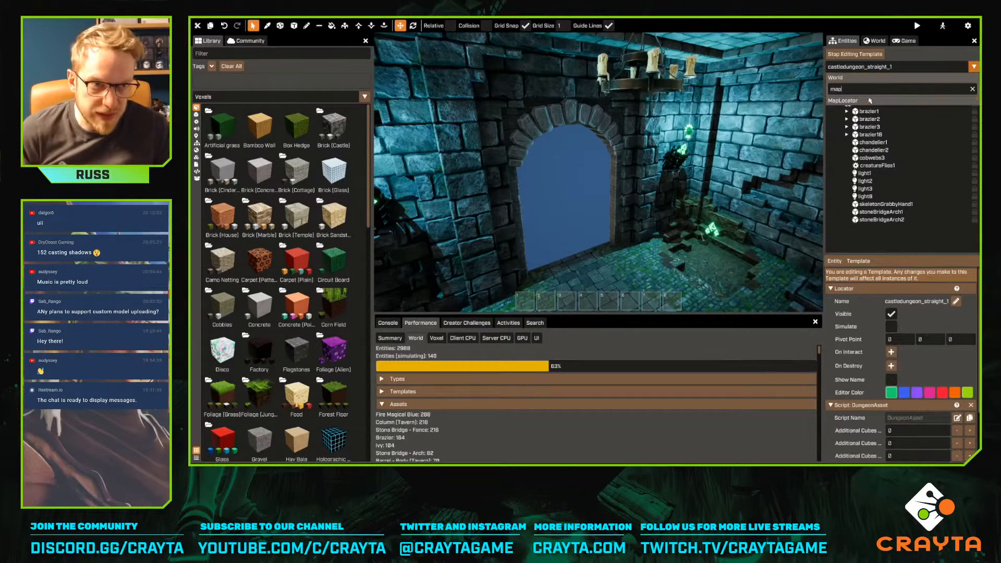
Return to the MapLocator template and delete the stone bridge fence pieces and tavern columns flanking the terrain304 archway that faces the glowing ring
{"action": "left_click", "coordinate": [864, 102]}
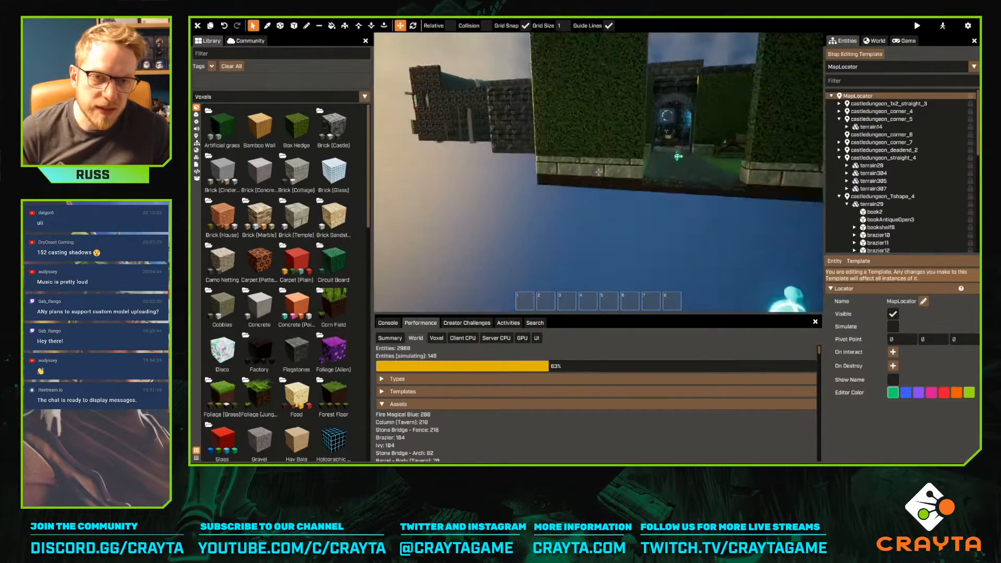
{"action": "key", "text": "w"}
{"action": "right_click_drag", "start_coordinate": [599, 172], "coordinate": [680, 187]}
{"action": "key", "text": "w"}
{"action": "left_click", "coordinate": [699, 191]}
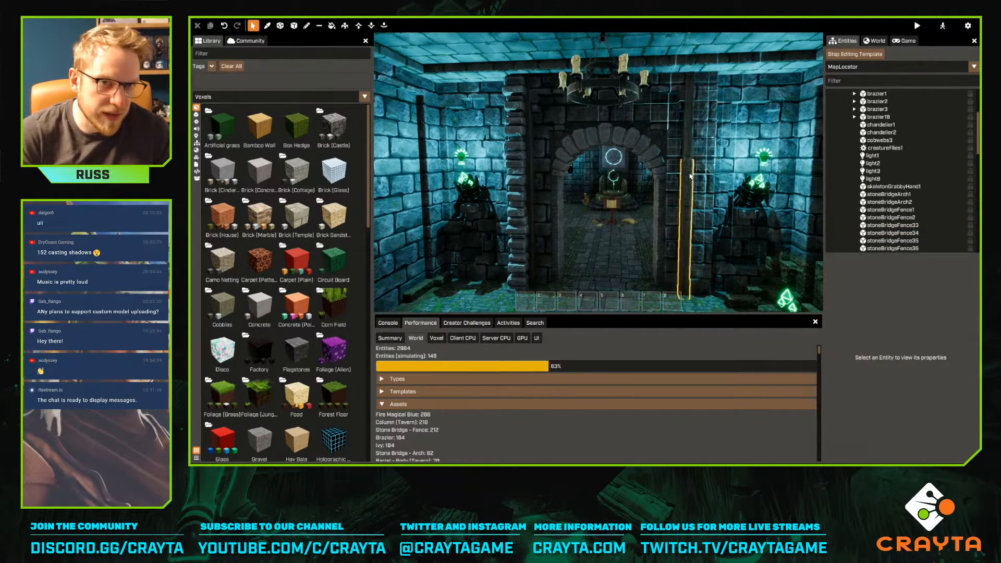
{"action": "key", "text": "Delete"}
{"action": "left_click", "coordinate": [526, 183]}
{"action": "key", "text": "Delete"}
{"action": "left_click", "coordinate": [528, 152]}
{"action": "key", "text": "Delete"}
{"action": "left_click", "coordinate": [532, 156]}
{"action": "key", "text": "Delete"}
Delete the remaining stone bridge fence pieces and tavern columns flanking the terrain304 archway that faces the barrels
{"action": "right_click_drag", "start_coordinate": [534, 185], "coordinate": [623, 163]}
{"action": "left_click", "coordinate": [457, 162]}
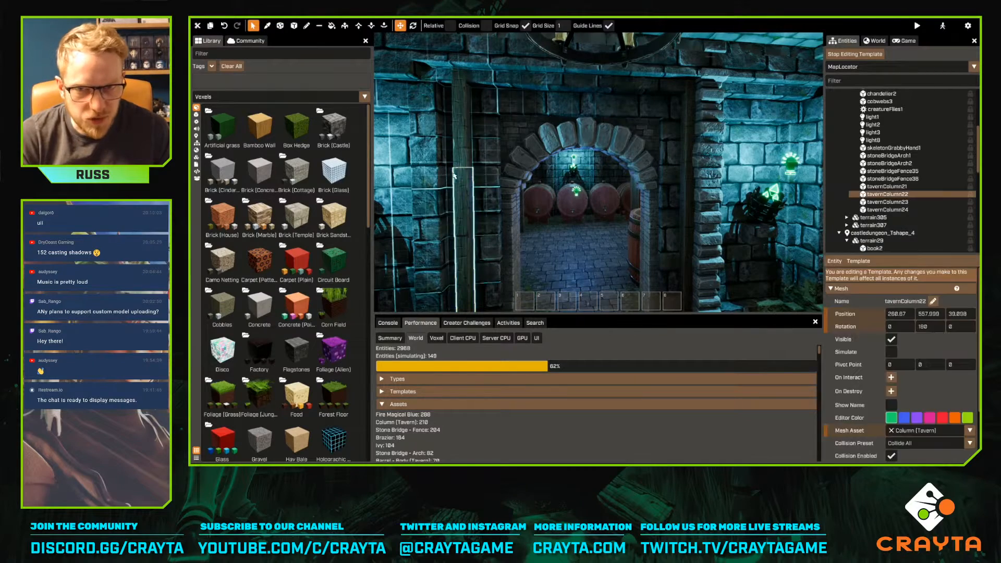
{"action": "key", "text": "Delete"}
{"action": "left_click", "coordinate": [696, 251]}
{"action": "key", "text": "Delete"}
{"action": "left_click", "coordinate": [718, 228]}
{"action": "key", "text": "Delete"}
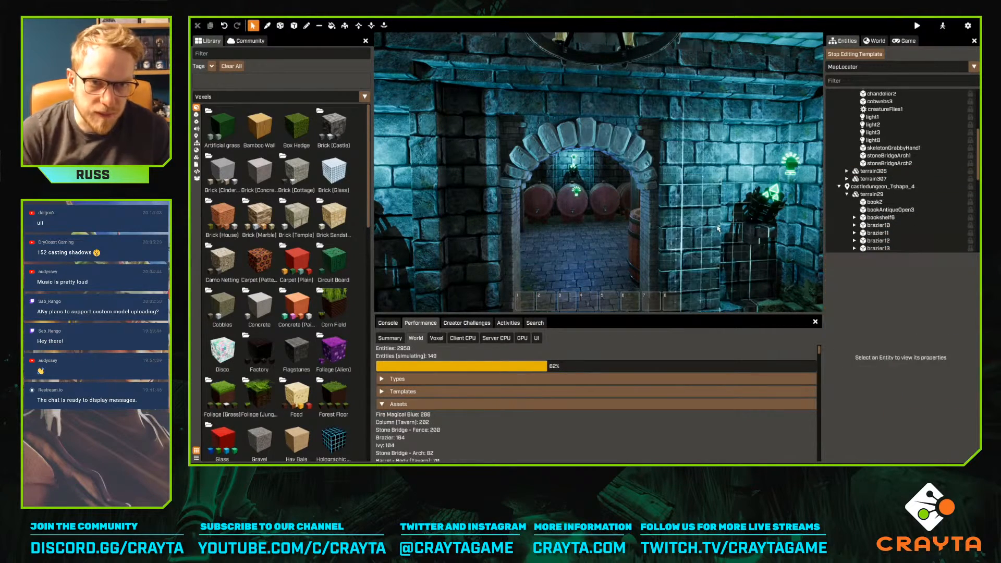
Delete the four tavern columns flanking the archway between the potion table and the red desk in the T-shaped room
{"action": "key", "text": "s"}
{"action": "right_click_drag", "start_coordinate": [691, 240], "coordinate": [363, 355]}
{"action": "key", "text": "w"}
{"action": "right_click_drag", "start_coordinate": [599, 172], "coordinate": [814, 172]}
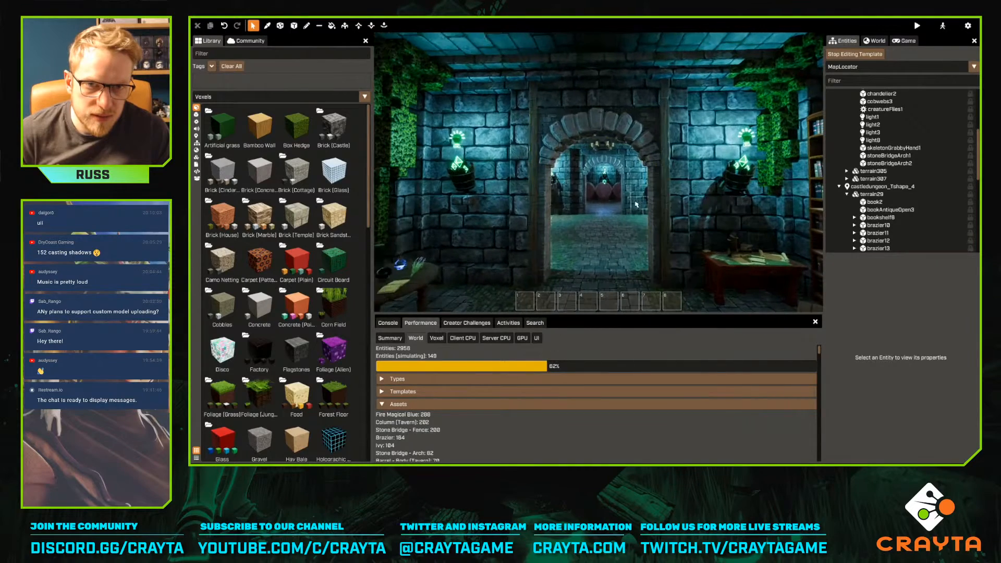
{"action": "left_click", "coordinate": [533, 200]}
{"action": "key", "text": "Delete"}
{"action": "left_click", "coordinate": [535, 148]}
{"action": "key", "text": "Delete"}
{"action": "left_click", "coordinate": [666, 197]}
{"action": "key", "text": "Delete"}
{"action": "left_click", "coordinate": [666, 185]}
{"action": "key", "text": "Delete"}
Delete the stone bridge fence pieces and the tavern column left of the terrain305 archway that faces the glowing ring
{"action": "key", "text": "w"}
{"action": "right_click_drag", "start_coordinate": [666, 185], "coordinate": [448, 185]}
{"action": "right_click_drag", "start_coordinate": [598, 172], "coordinate": [574, 172]}
{"action": "key", "text": "s"}
{"action": "key", "text": "w"}
{"action": "left_click_drag", "start_coordinate": [520, 199], "coordinate": [519, 128]}
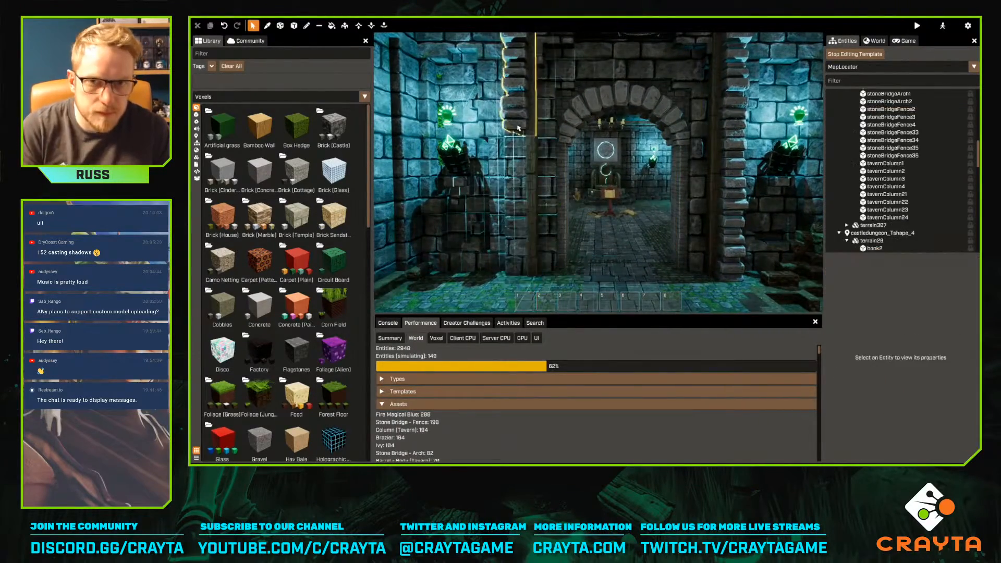
{"action": "left_click", "coordinate": [518, 128]}
{"action": "key", "text": "Delete"}
Delete the remaining stone bridge fence pieces and tavern columns around the terrain305 archway that faces the glowing ring
{"action": "scroll", "coordinate": [928, 171], "scroll_direction": "up", "scroll_amount": 5}
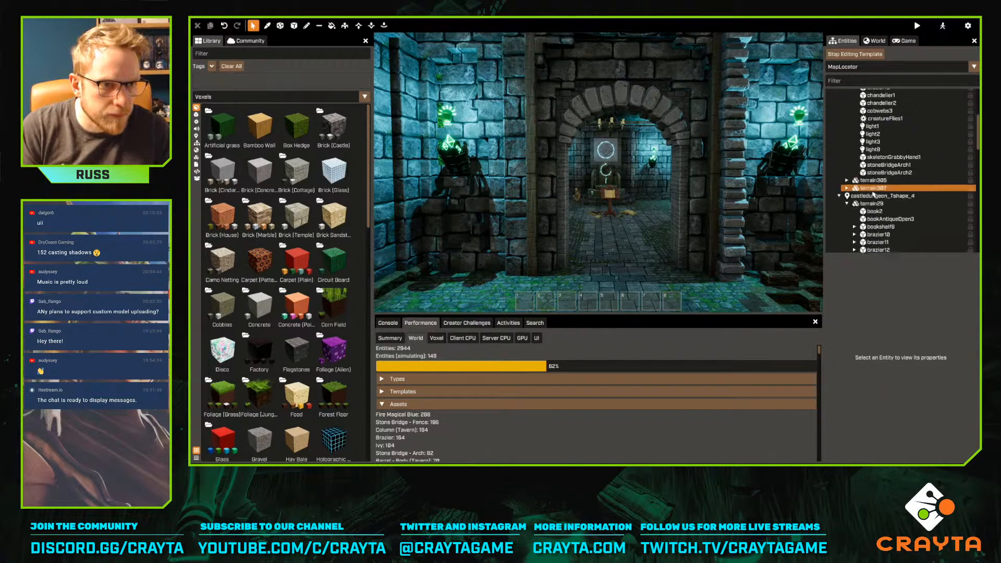
{"action": "scroll", "coordinate": [874, 196], "scroll_direction": "up", "scroll_amount": 5}
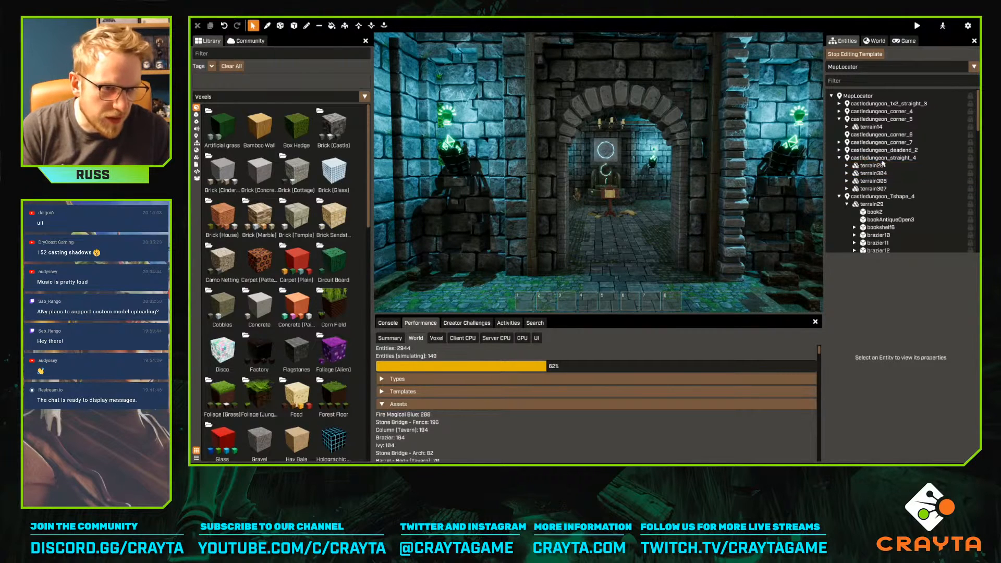
{"action": "left_click", "coordinate": [736, 219]}
{"action": "key", "text": "Delete"}
{"action": "left_click", "coordinate": [716, 172]}
{"action": "left_click_drag", "start_coordinate": [716, 172], "coordinate": [526, 202]}
{"action": "left_click", "coordinate": [531, 201]}
{"action": "key", "text": "Delete"}
Delete the stone bridge fence pieces and tavern columns left of the terrain32 archway that faces the barrels in castledungeon_1x2_straight_3
{"action": "key", "text": "w"}
{"action": "right_click_drag", "start_coordinate": [598, 172], "coordinate": [598, 172]}
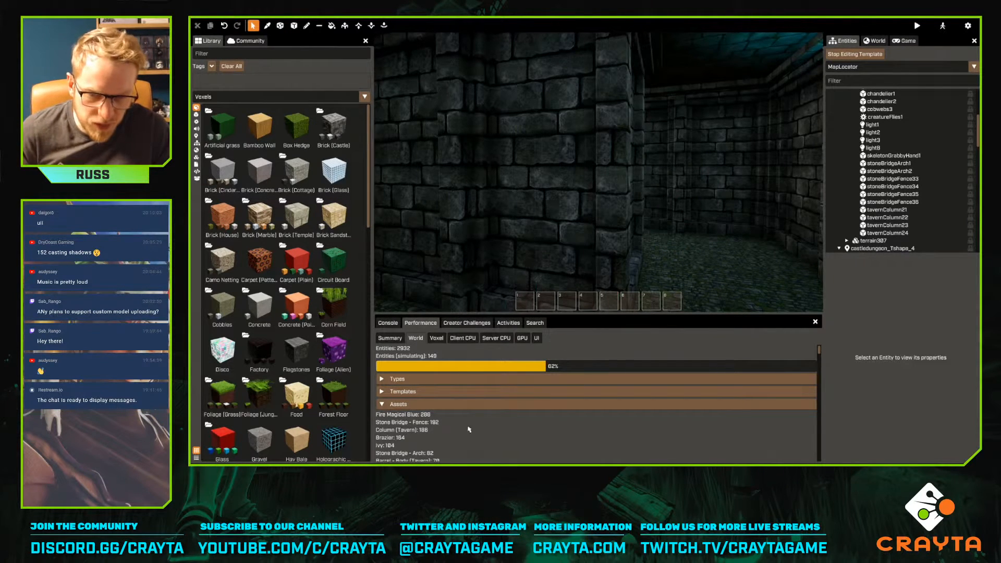
{"action": "right_click_drag", "start_coordinate": [695, 232], "coordinate": [643, 224]}
{"action": "key", "text": "w"}
{"action": "left_click", "coordinate": [571, 227]}
{"action": "key", "text": "Delete"}
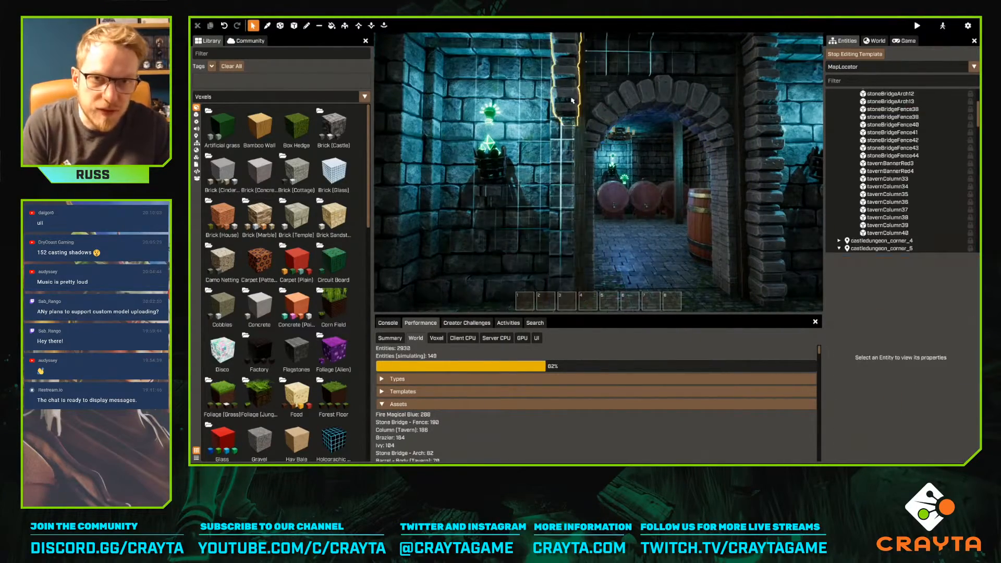
{"action": "left_click", "coordinate": [573, 101]}
{"action": "key", "text": "Delete"}
{"action": "left_click", "coordinate": [580, 147]}
{"action": "key", "text": "Delete"}
Delete the stone bridge fence pieces and tavern columns right of the same terrain32 archway facing the barrels
{"action": "left_click", "coordinate": [756, 125]}
{"action": "key", "text": "Delete"}
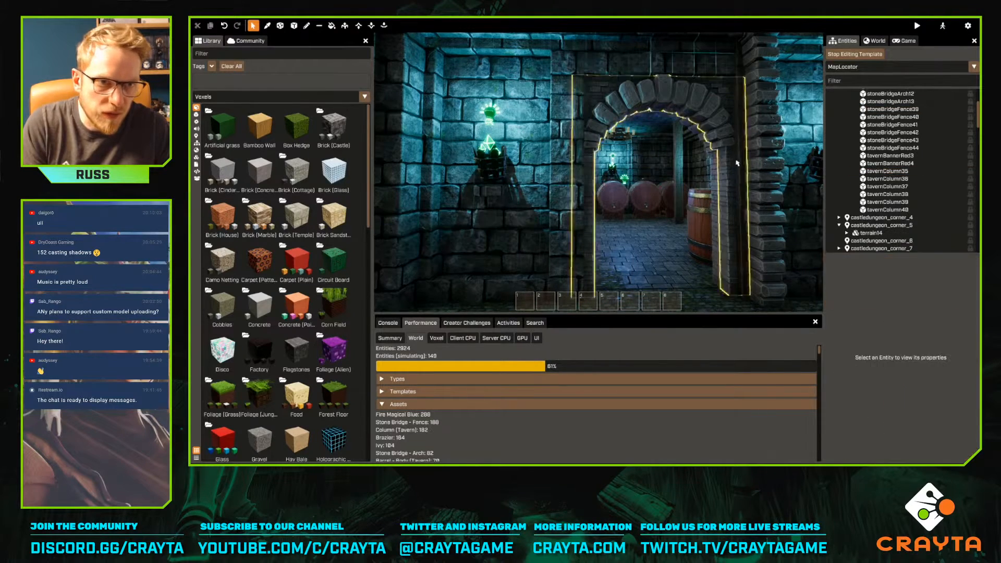
{"action": "left_click", "coordinate": [757, 122]}
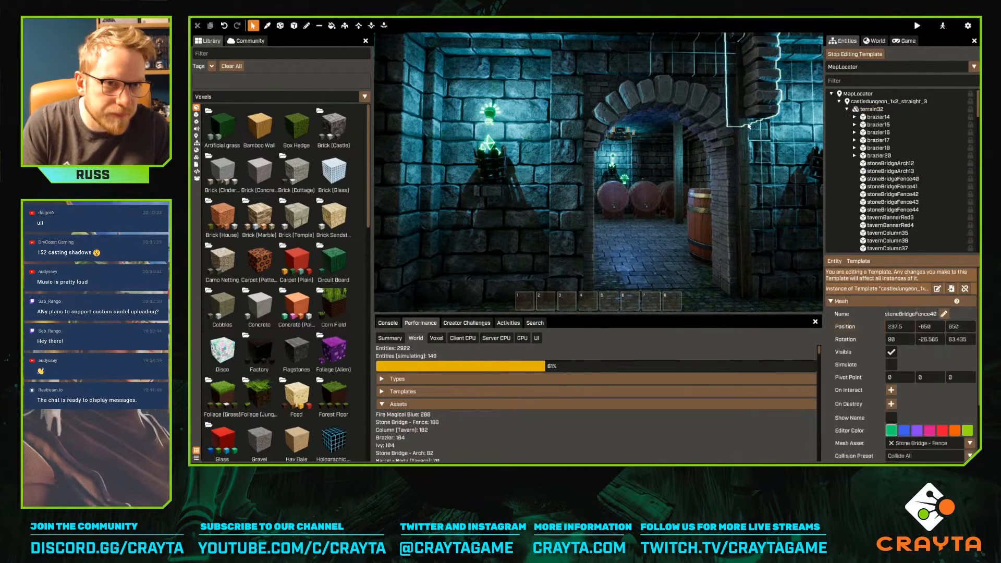
{"action": "key", "text": "Delete"}
{"action": "left_click", "coordinate": [746, 113]}
{"action": "key", "text": "Delete"}
{"action": "left_click", "coordinate": [744, 103]}
{"action": "key", "text": "Delete"}
Delete the stone bridge fence pieces and tavern columns on both sides of the archway in the terrain306 barrel room
{"action": "key", "text": "w"}
{"action": "right_click_drag", "start_coordinate": [598, 172], "coordinate": [620, 241]}
{"action": "left_click", "coordinate": [570, 138]}
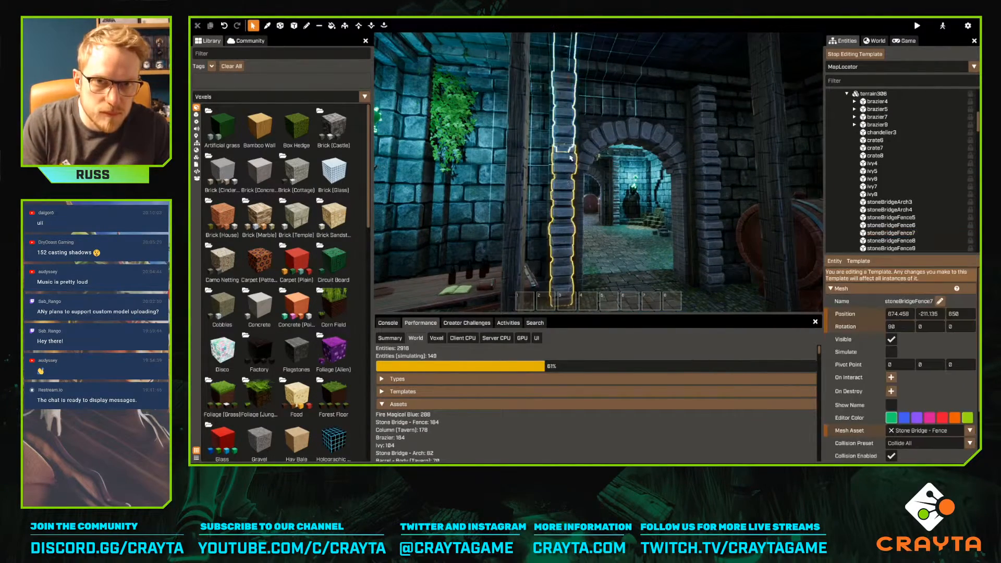
{"action": "key", "text": "Delete"}
{"action": "left_click", "coordinate": [576, 232]}
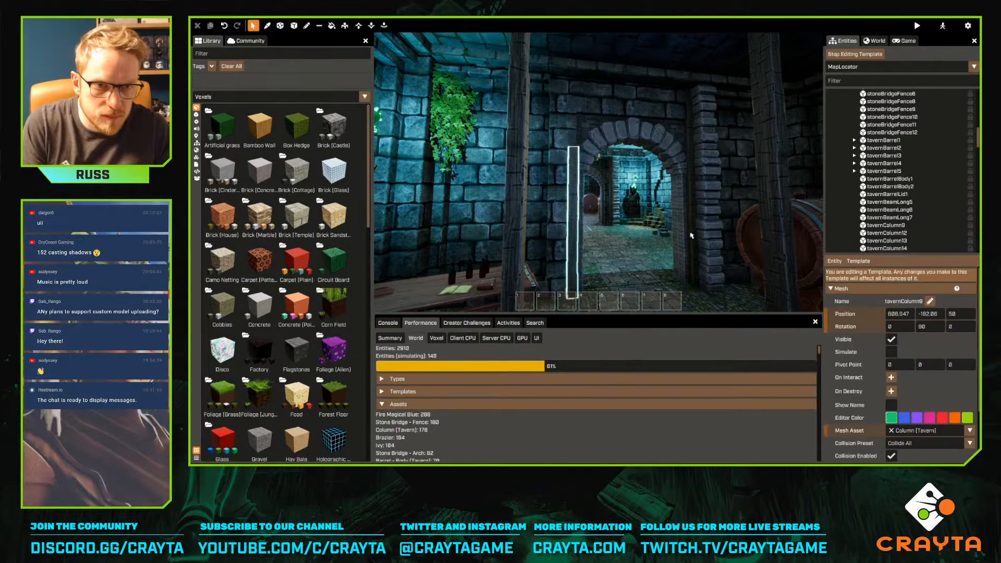
{"action": "key", "text": "Delete"}
{"action": "left_click", "coordinate": [704, 177]}
{"action": "key", "text": "Delete"}
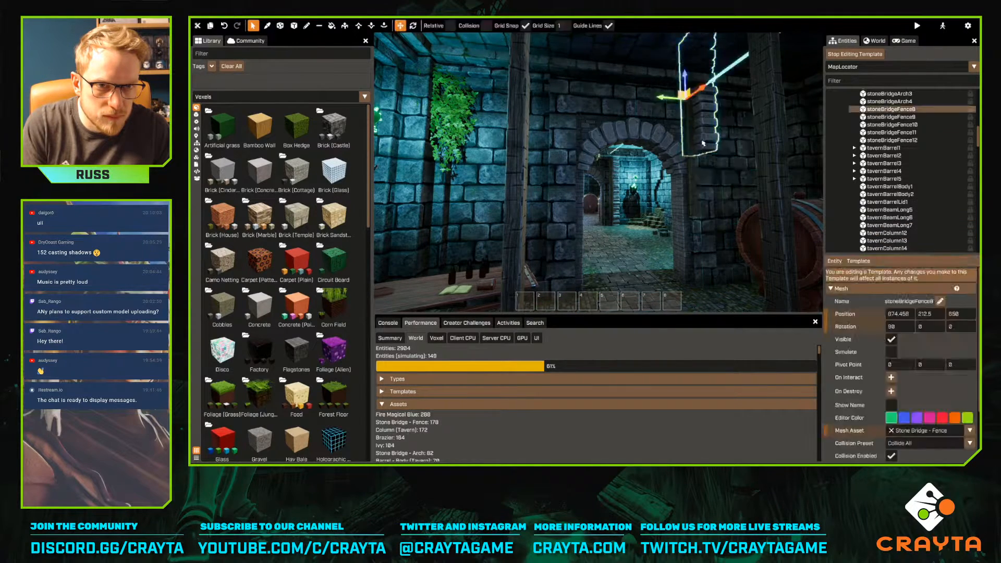
{"action": "left_click", "coordinate": [694, 150]}
{"action": "key", "text": "Delete"}
Delete the two stone bridge fence pieces and two tavern columns on the left side of the next dungeon archway
{"action": "right_click_drag", "start_coordinate": [694, 149], "coordinate": [562, 192]}
{"action": "key", "text": "s"}
{"action": "left_click", "coordinate": [515, 249]}
{"action": "key", "text": "Delete"}
{"action": "left_click", "coordinate": [524, 148]}
{"action": "key", "text": "Delete"}
{"action": "left_click", "coordinate": [530, 211]}
{"action": "key", "text": "Delete"}
{"action": "left_click", "coordinate": [532, 158]}
{"action": "key", "text": "Delete"}
Delete the fence pieces and tavern columns on the right side of that same archway
{"action": "left_click", "coordinate": [600, 172]}
{"action": "key", "text": "Delete"}
{"action": "left_click", "coordinate": [652, 178]}
{"action": "key", "text": "Delete"}
{"action": "left_click", "coordinate": [684, 184]}
{"action": "key", "text": "Delete"}
{"action": "left_click", "coordinate": [679, 138]}
{"action": "key", "text": "Delete"}
Delete the stone bridge fence pieces and tavern columns right of the castledungeon_straight_4 archway that faces the row of barrels
{"action": "mouse_move", "coordinate": [678, 137]}
{"action": "right_mouse_down"}
{"action": "mouse_move", "coordinate": [813, 148]}
{"action": "mouse_move", "coordinate": [676, 139]}
{"action": "right_mouse_up"}
{"action": "left_click", "coordinate": [704, 151]}
{"action": "key", "text": "Delete"}
{"action": "left_click", "coordinate": [692, 143]}
{"action": "key", "text": "Delete"}
{"action": "left_click", "coordinate": [704, 94]}
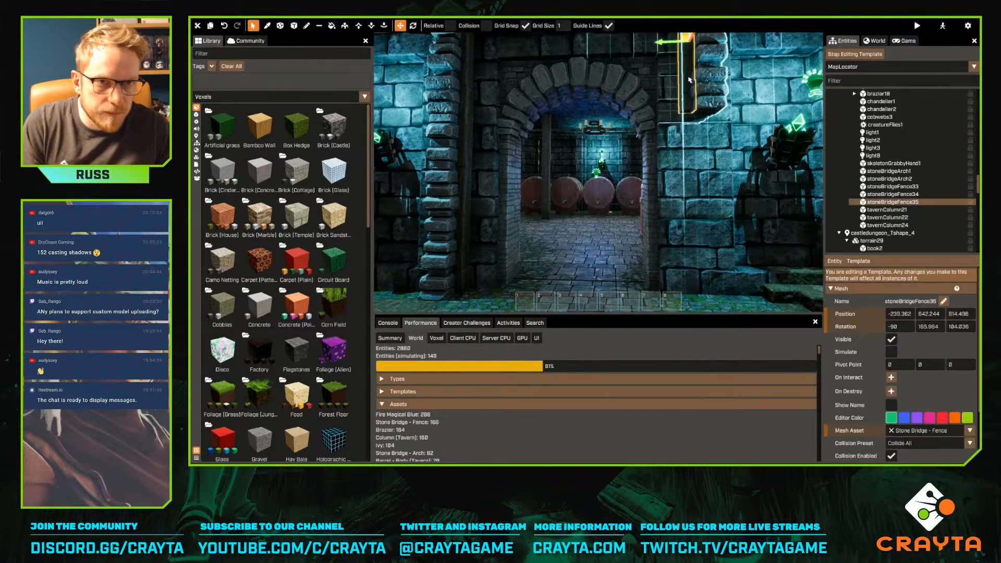
{"action": "key", "text": "Delete"}
{"action": "left_click", "coordinate": [690, 84]}
{"action": "key", "text": "Delete"}
Delete the stone bridge fence pieces and tavern columns left of the archway that faces the row of barrels
{"action": "left_click", "coordinate": [452, 91]}
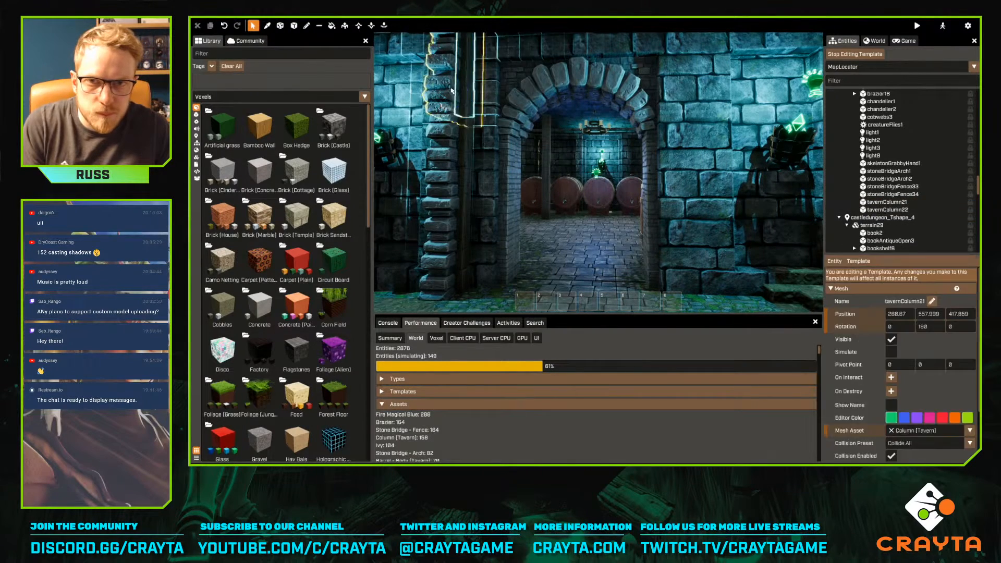
{"action": "key", "text": "Delete"}
{"action": "left_click", "coordinate": [466, 161]}
{"action": "key", "text": "Delete"}
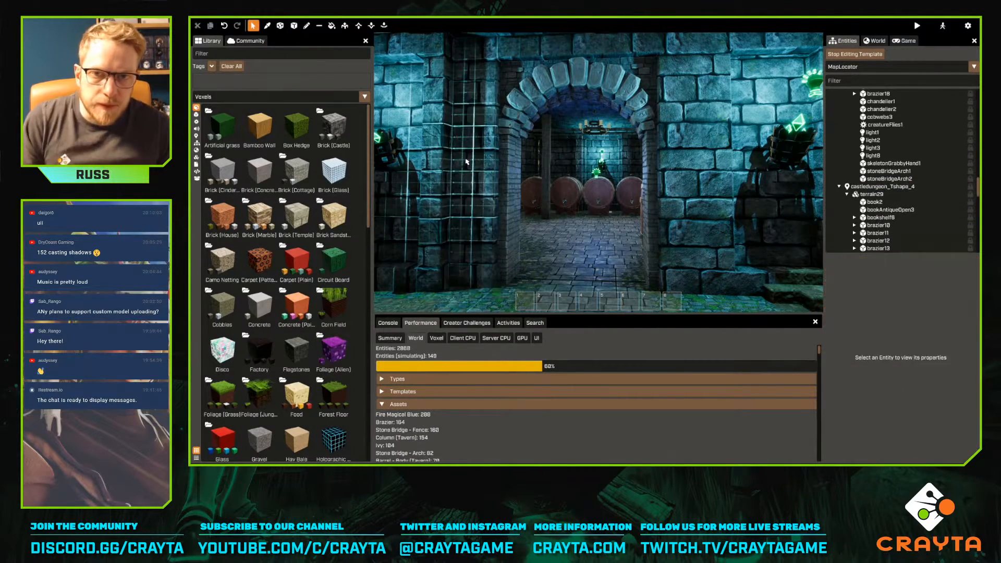
Delete the two stone bridge fence pieces and two tavern columns left of the barrel room archway leading to the lectern room
{"action": "key", "text": "w"}
{"action": "mouse_move", "coordinate": [540, 182]}
{"action": "right_mouse_down"}
{"action": "mouse_move", "coordinate": [599, 172]}
{"action": "mouse_move", "coordinate": [540, 187]}
{"action": "right_mouse_up"}
{"action": "key", "text": "s"}
{"action": "key", "text": "d"}
{"action": "key", "text": "w"}
{"action": "key", "text": "a"}
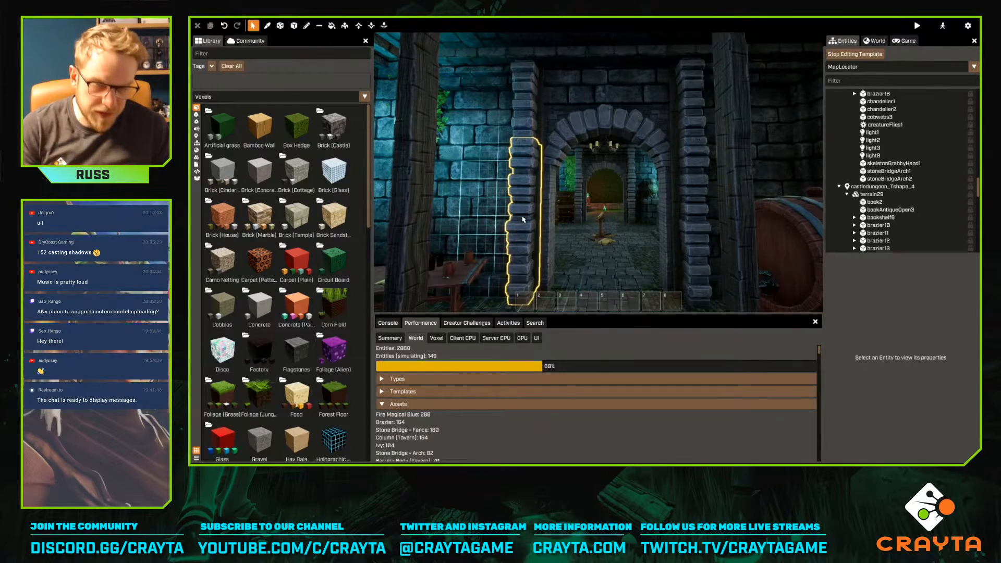
{"action": "left_click", "coordinate": [523, 220]}
{"action": "key", "text": "Delete"}
{"action": "left_click", "coordinate": [526, 117]}
{"action": "key", "text": "Delete"}
{"action": "left_click", "coordinate": [536, 179]}
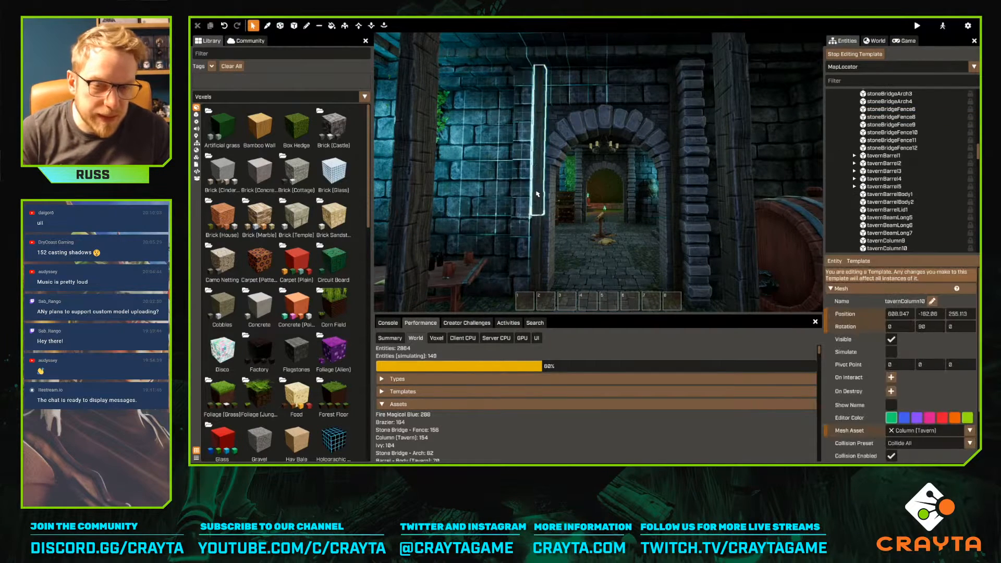
{"action": "key", "text": "Delete"}
{"action": "left_click", "coordinate": [537, 227]}
{"action": "key", "text": "Delete"}
Delete the two stone bridge fence pieces and two tavern columns right of the barrel room archway leading to the lectern room
{"action": "left_click", "coordinate": [692, 225]}
{"action": "key", "text": "Delete"}
{"action": "left_click", "coordinate": [699, 126]}
{"action": "key", "text": "Delete"}
{"action": "left_click", "coordinate": [682, 219]}
{"action": "key", "text": "Delete"}
{"action": "left_click", "coordinate": [679, 231]}
{"action": "key", "text": "Delete"}
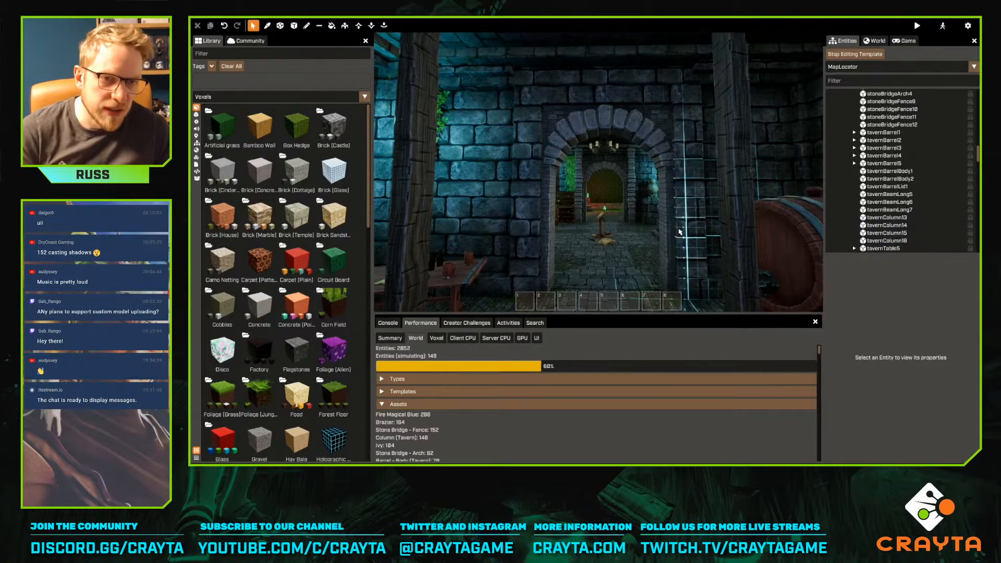
In the T-shaped room, delete the fence pieces and tavern columns on the potion-table side of the archway leading to the barrels
{"action": "key", "text": "w"}
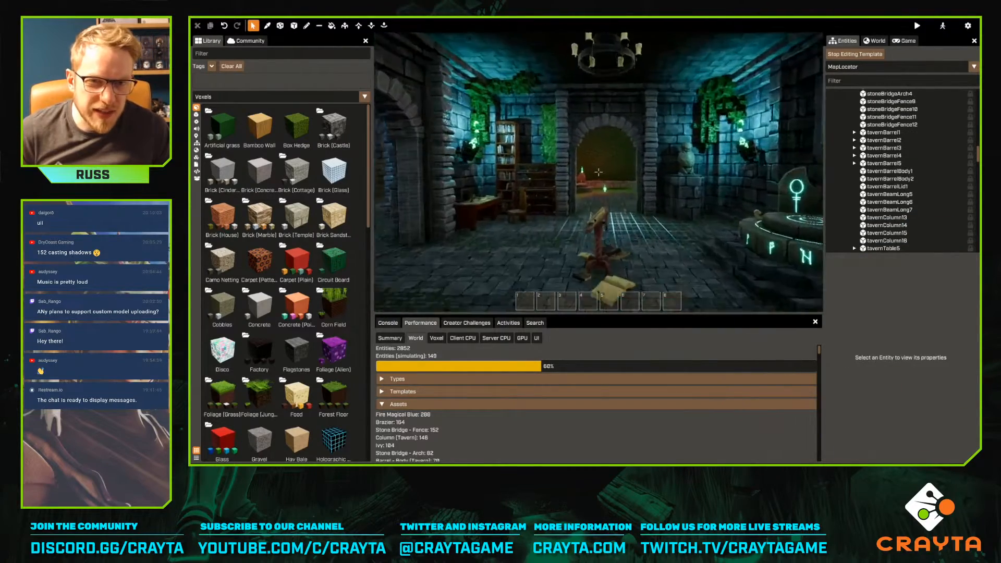
{"action": "left_click", "coordinate": [531, 219]}
{"action": "key", "text": "Delete"}
{"action": "left_click", "coordinate": [541, 150]}
{"action": "key", "text": "Delete"}
{"action": "left_click", "coordinate": [600, 156]}
{"action": "key", "text": "Delete"}
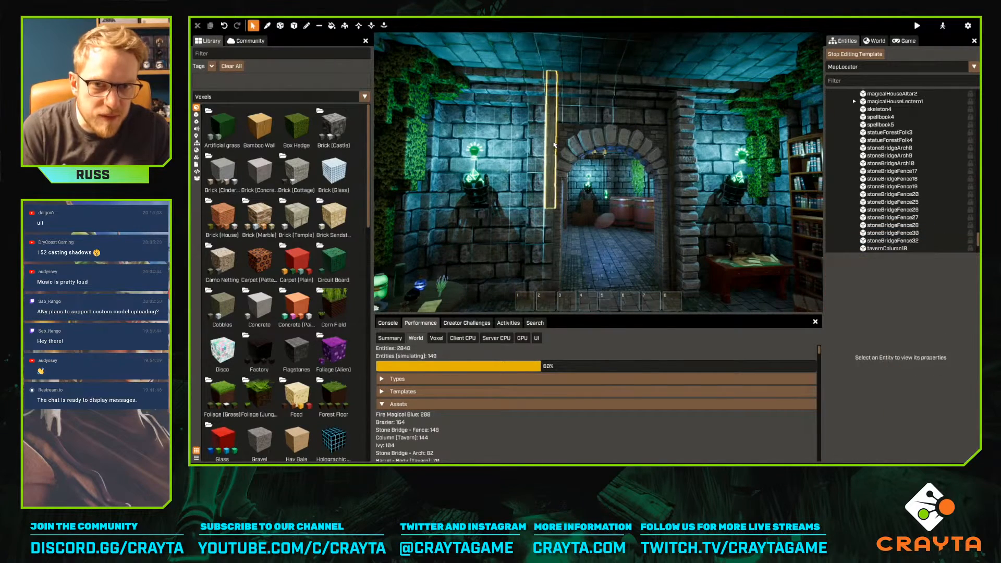
Delete the stone bridge fence pieces and tavern columns on the red-desk side of the archway leading to the barrels
{"action": "left_click", "coordinate": [665, 172]}
{"action": "key", "text": "Delete"}
{"action": "left_click", "coordinate": [678, 145]}
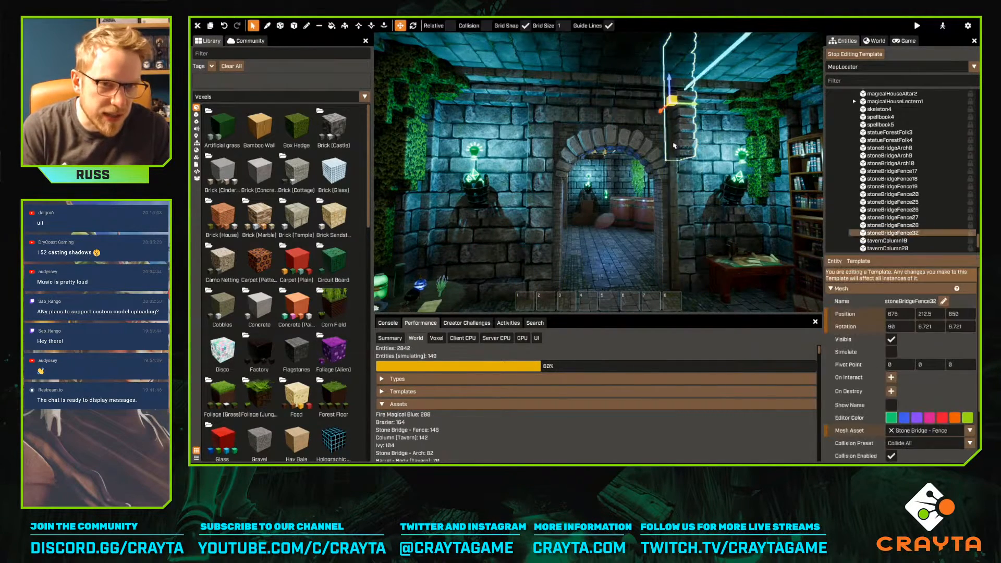
{"action": "key", "text": "Escape"}
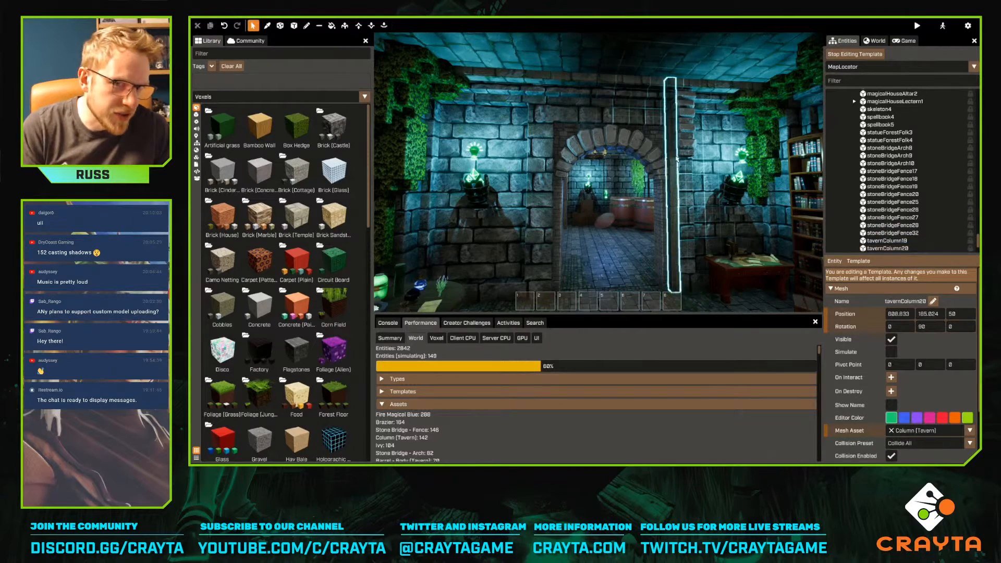
{"action": "key", "text": "Delete"}
{"action": "left_click", "coordinate": [674, 152]}
{"action": "key", "text": "Delete"}
Delete the four stone bridge fence pieces flanking the T-shaped room's archway beside the bookshelves that leads to the hedged courtyard
{"action": "right_click_drag", "start_coordinate": [674, 152], "coordinate": [598, 171]}
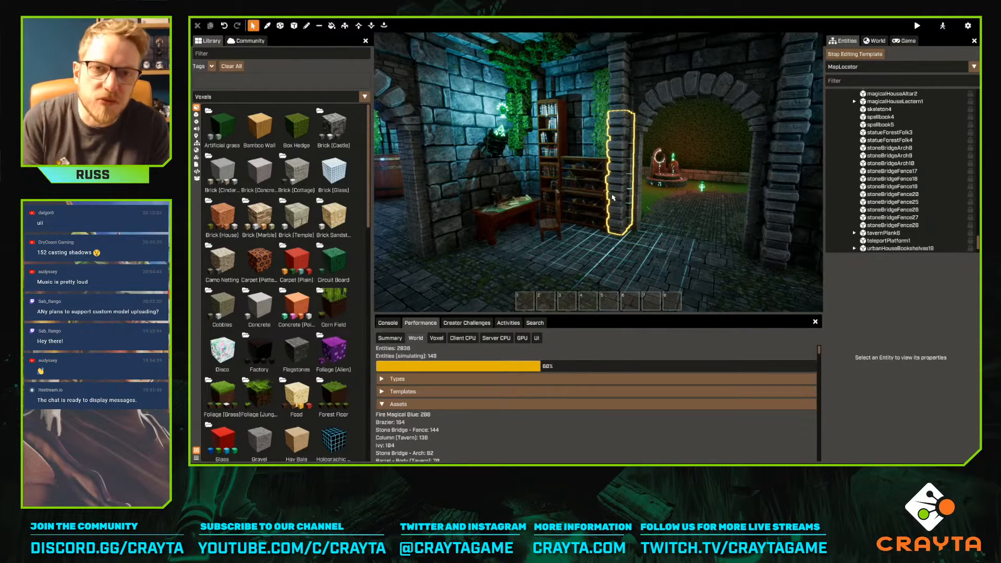
{"action": "right_click_drag", "start_coordinate": [606, 200], "coordinate": [664, 183]}
{"action": "left_click", "coordinate": [664, 182]}
{"action": "key", "text": "Delete"}
{"action": "left_click", "coordinate": [663, 142]}
{"action": "key", "text": "Delete"}
{"action": "left_click", "coordinate": [522, 151]}
{"action": "key", "text": "Delete"}
{"action": "left_click", "coordinate": [521, 151]}
{"action": "key", "text": "Delete"}
Delete the four stone bridge fence pieces flanking the archway that leads to the red-carpeted stairs
{"action": "right_click_drag", "start_coordinate": [521, 151], "coordinate": [590, 237]}
{"action": "right_click_drag", "start_coordinate": [598, 172], "coordinate": [598, 172]}
{"action": "right_click_drag", "start_coordinate": [610, 211], "coordinate": [598, 171]}
{"action": "key", "text": "w"}
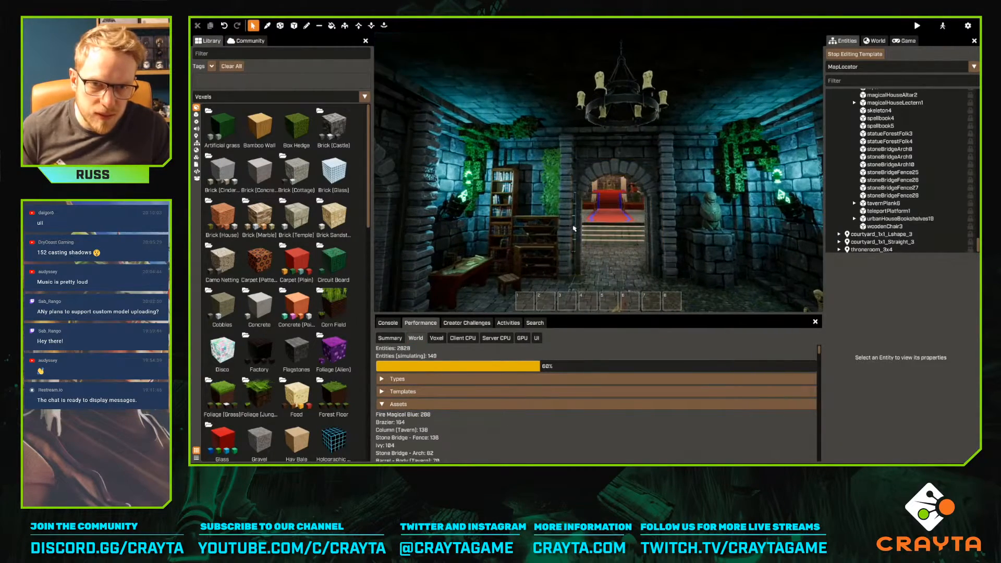
{"action": "left_click", "coordinate": [571, 230]}
{"action": "key", "text": "Delete"}
{"action": "left_click", "coordinate": [567, 168]}
{"action": "key", "text": "Delete"}
{"action": "left_click", "coordinate": [666, 180]}
{"action": "key", "text": "Delete"}
{"action": "left_click", "coordinate": [667, 163]}
{"action": "key", "text": "Delete"}
Delete the fence pieces and tavern columns on the side away from the desk of the T-shaped room's archway into the torchlit room
{"action": "right_click_drag", "start_coordinate": [667, 162], "coordinate": [598, 172]}
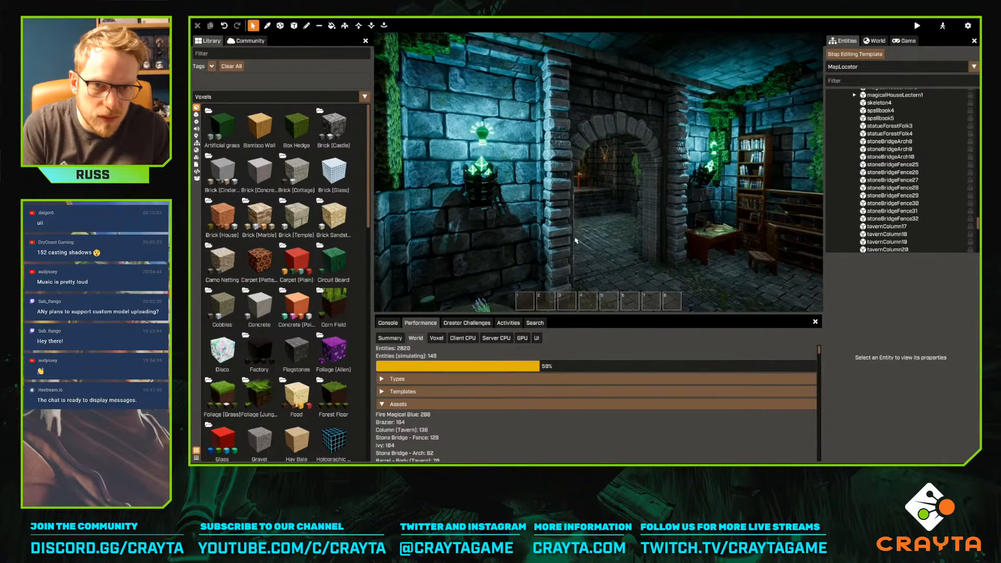
{"action": "left_click", "coordinate": [563, 216]}
{"action": "key", "text": "Delete"}
{"action": "left_click", "coordinate": [562, 120]}
{"action": "key", "text": "Delete"}
{"action": "left_click", "coordinate": [565, 232]}
{"action": "key", "text": "Delete"}
{"action": "left_click", "coordinate": [563, 138]}
{"action": "key", "text": "Delete"}
Delete the stone bridge fence pieces and tavern columns on the desk side of the archway into the torchlit room
{"action": "left_click", "coordinate": [666, 210]}
{"action": "key", "text": "Delete"}
{"action": "left_click", "coordinate": [667, 149]}
{"action": "key", "text": "Delete"}
Delete the stone bridge fence pieces and tavern columns flanking the archway on the torchlit room's side, near the barrels
{"action": "right_click_drag", "start_coordinate": [676, 144], "coordinate": [598, 172]}
{"action": "key", "text": "w"}
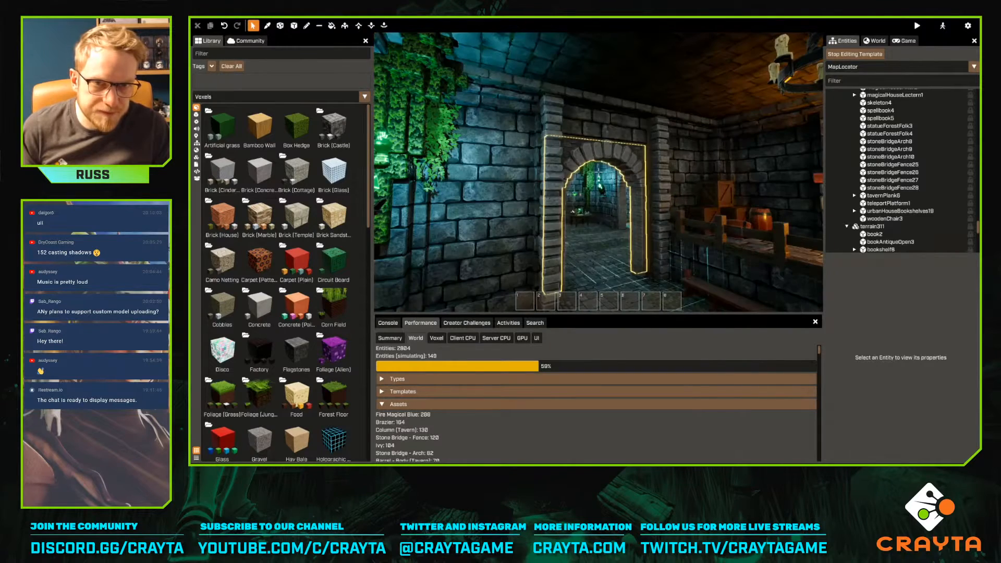
{"action": "left_click", "coordinate": [555, 242]}
{"action": "key", "text": "Delete"}
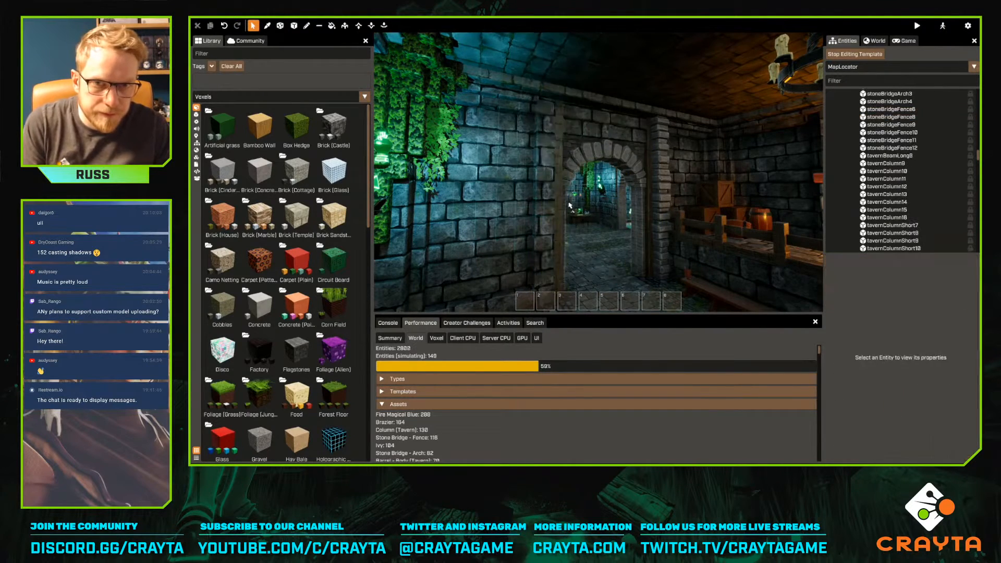
{"action": "left_click", "coordinate": [558, 216]}
{"action": "key", "text": "Delete"}
{"action": "left_click", "coordinate": [559, 152]}
{"action": "key", "text": "Delete"}
{"action": "left_click", "coordinate": [652, 216]}
{"action": "key", "text": "Delete"}
{"action": "left_click", "coordinate": [658, 187]}
{"action": "key", "text": "Delete"}
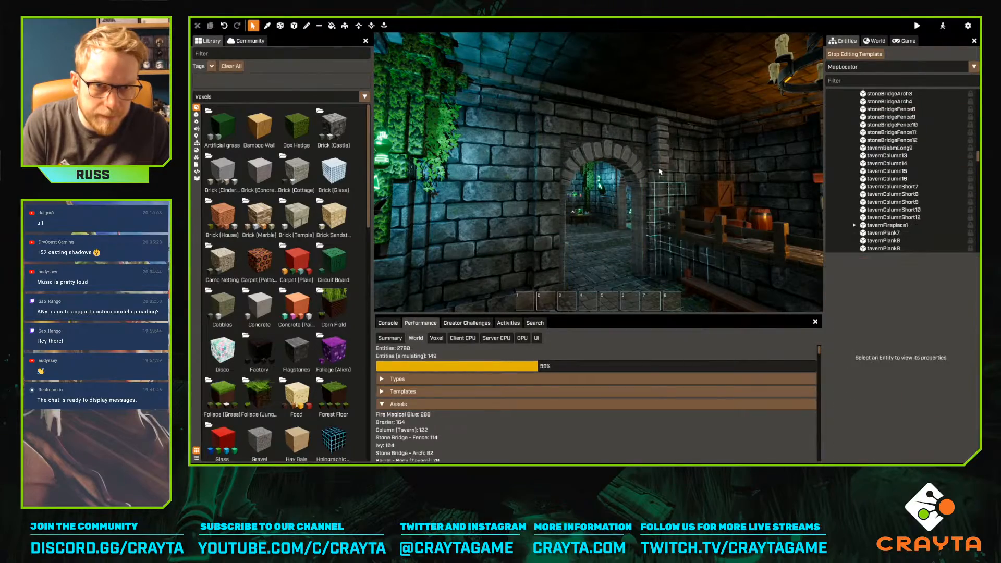
{"action": "left_click", "coordinate": [659, 161]}
{"action": "key", "text": "Delete"}
Examine the throne room's arches and pews, and trace the bannered pillar's mesh up through its parent entities to throneroom
{"action": "key", "text": "w"}
{"action": "right_click_drag", "start_coordinate": [659, 162], "coordinate": [683, 172]}
{"action": "key", "text": "w"}
{"action": "key", "text": "w"}
{"action": "right_click_drag", "start_coordinate": [598, 172], "coordinate": [730, 167]}
{"action": "key", "text": "w"}
{"action": "key", "text": "w"}
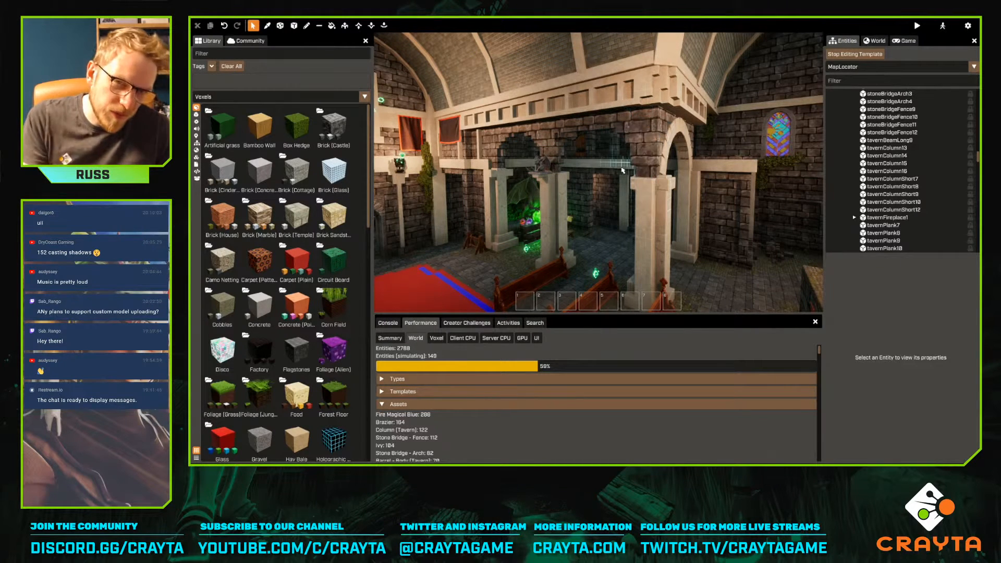
{"action": "key", "text": "w"}
{"action": "right_click_drag", "start_coordinate": [621, 171], "coordinate": [589, 215]}
{"action": "key", "text": "s"}
{"action": "key", "text": "s"}
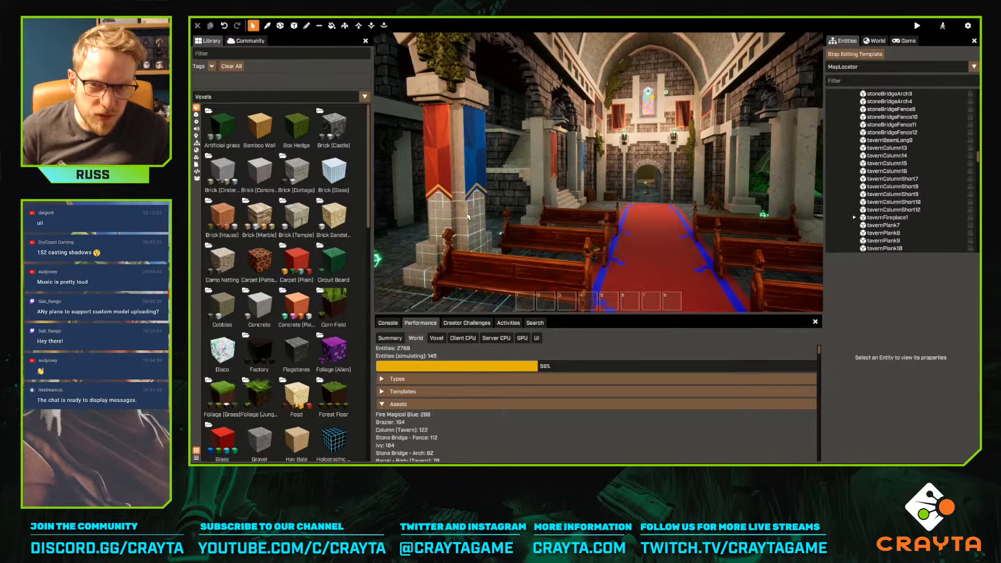
{"action": "key", "text": "s"}
{"action": "right_click_drag", "start_coordinate": [668, 190], "coordinate": [677, 197]}
{"action": "left_click", "coordinate": [486, 201]}
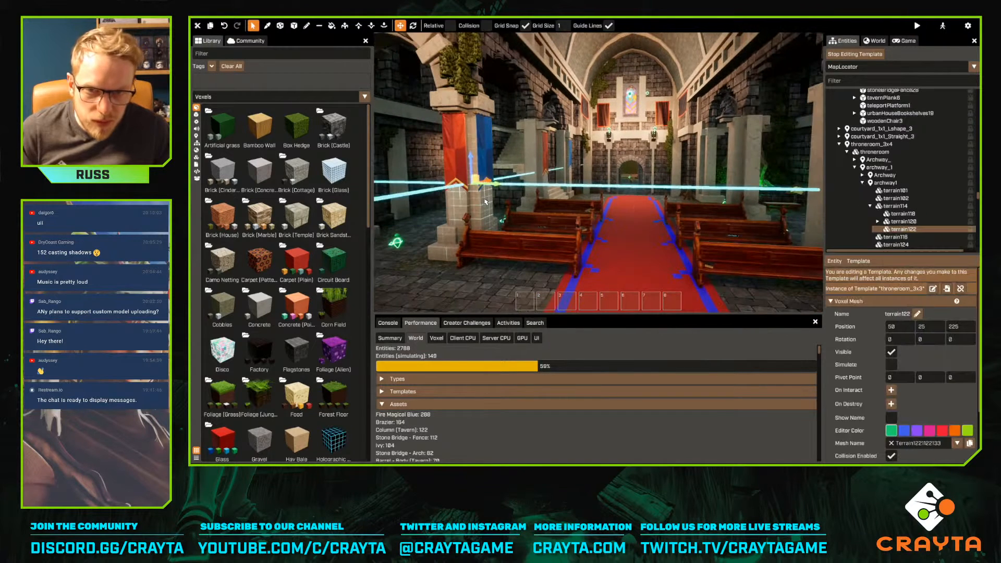
{"action": "right_click", "coordinate": [893, 207]}
{"action": "key", "text": "Escape"}
{"action": "left_click", "coordinate": [881, 184]}
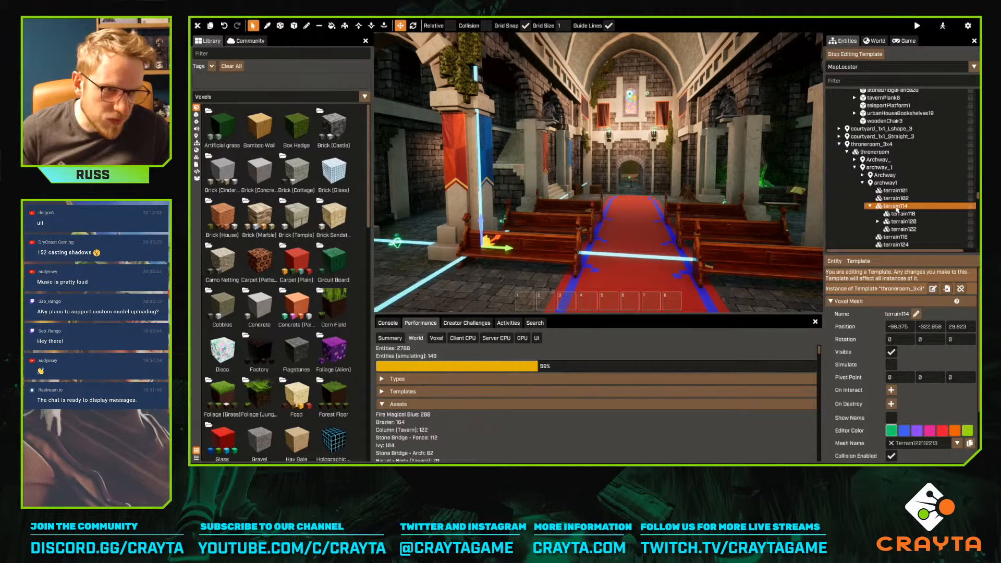
{"action": "left_click_drag", "start_coordinate": [896, 206], "coordinate": [883, 160]}
{"action": "left_click", "coordinate": [442, 250]}
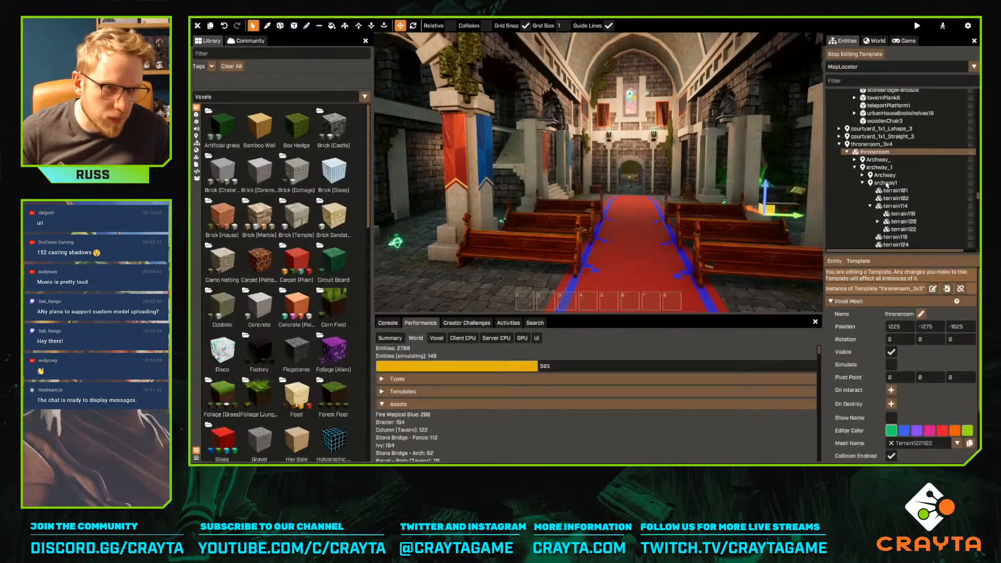
Delete the individual arch stone meshes around the large throne room archway leading to the green-lit dragon alcove
{"action": "right_click_drag", "start_coordinate": [437, 225], "coordinate": [449, 224]}
{"action": "key", "text": "w"}
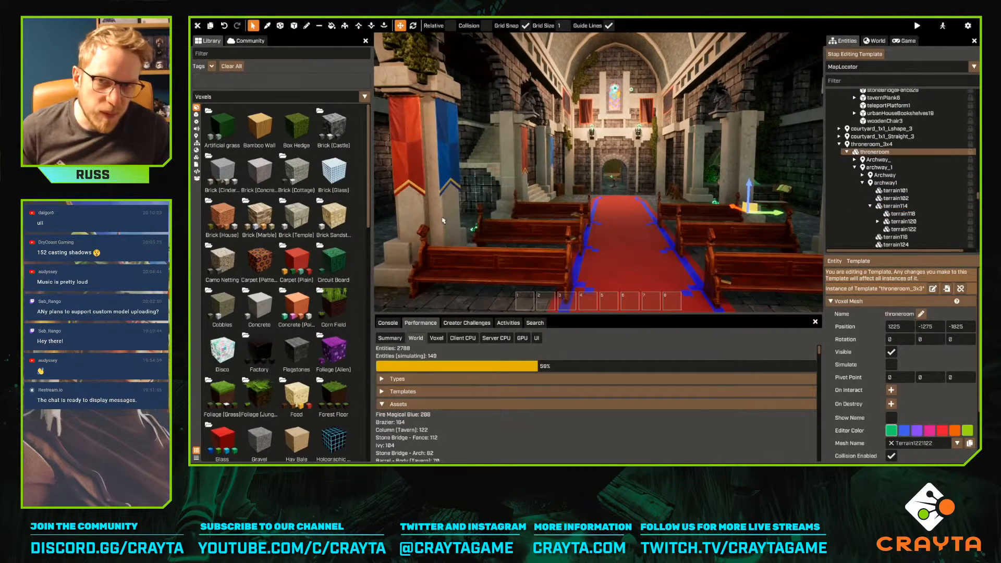
{"action": "right_click_drag", "start_coordinate": [462, 140], "coordinate": [550, 123]}
{"action": "key", "text": "w"}
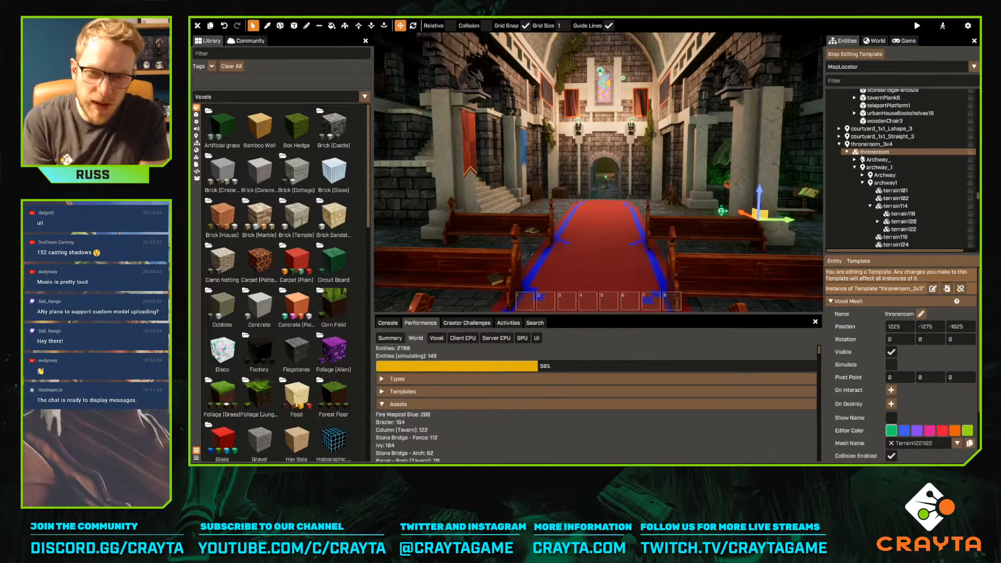
{"action": "right_click_drag", "start_coordinate": [635, 178], "coordinate": [648, 149]}
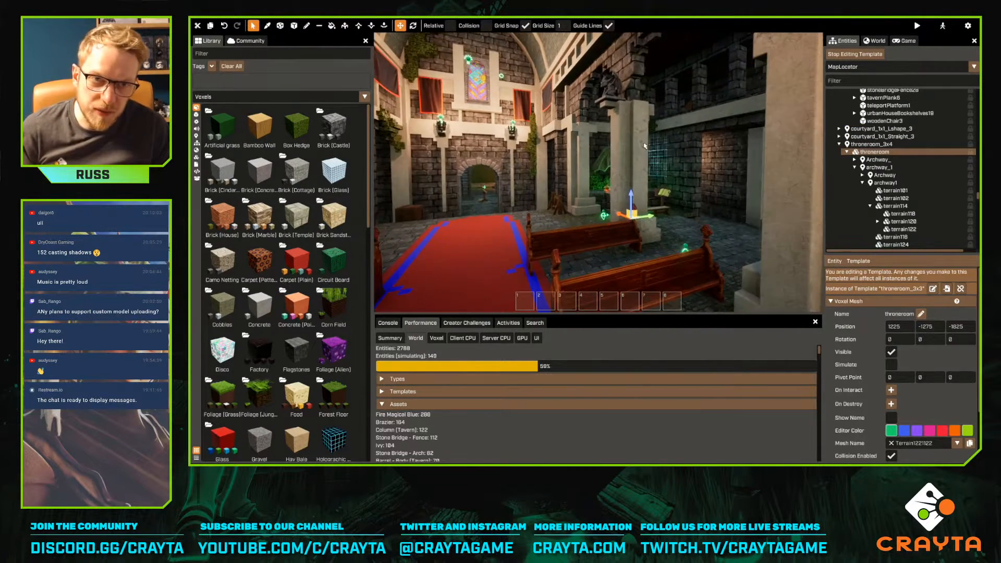
{"action": "mouse_move", "coordinate": [629, 185]}
{"action": "right_mouse_down"}
{"action": "mouse_move", "coordinate": [643, 168]}
{"action": "mouse_move", "coordinate": [611, 176]}
{"action": "right_mouse_up"}
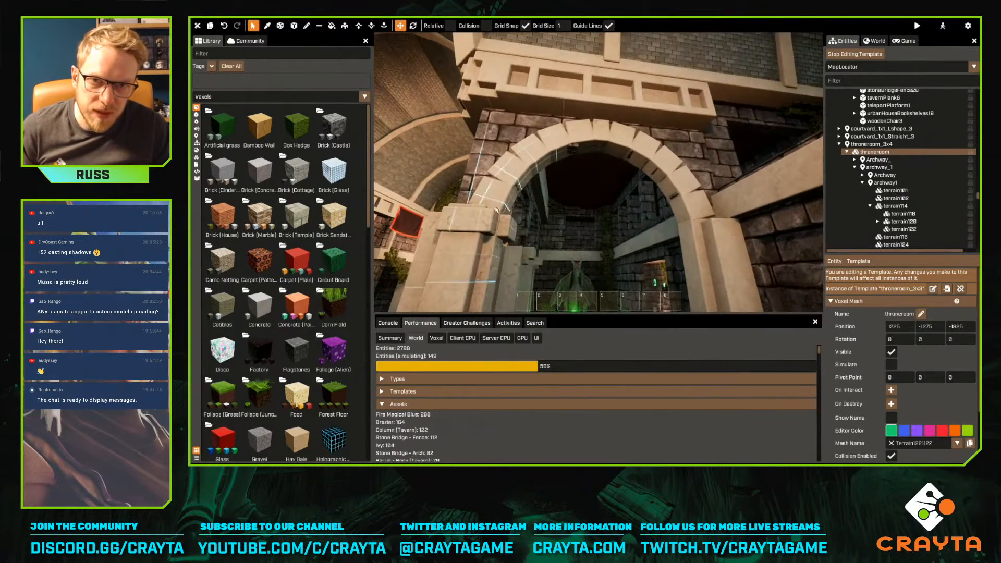
{"action": "left_click", "coordinate": [692, 208]}
{"action": "key", "text": "Delete"}
{"action": "left_click", "coordinate": [682, 188]}
{"action": "key", "text": "Delete"}
{"action": "left_click", "coordinate": [667, 167]}
{"action": "key", "text": "Delete"}
{"action": "left_click", "coordinate": [646, 150]}
{"action": "key", "text": "Delete"}
{"action": "left_click", "coordinate": [624, 146]}
{"action": "key", "text": "Delete"}
{"action": "left_click", "coordinate": [600, 142]}
{"action": "key", "text": "Delete"}
{"action": "left_click", "coordinate": [576, 143]}
{"action": "key", "text": "Delete"}
{"action": "left_click", "coordinate": [543, 153]}
{"action": "key", "text": "Delete"}
{"action": "left_click", "coordinate": [525, 156]}
{"action": "key", "text": "Delete"}
{"action": "left_click", "coordinate": [507, 174]}
{"action": "key", "text": "Delete"}
{"action": "left_click", "coordinate": [489, 192]}
{"action": "key", "text": "Delete"}
Find the Ivy voxel and sculpt it at strength 0.1 onto the jagged stone edge of the stripped archway
{"action": "mouse_move", "coordinate": [599, 172]}
{"action": "right_mouse_down"}
{"action": "mouse_move", "coordinate": [615, 172]}
{"action": "mouse_move", "coordinate": [605, 161]}
{"action": "mouse_move", "coordinate": [599, 172]}
{"action": "right_mouse_up"}
{"action": "key", "text": "w"}
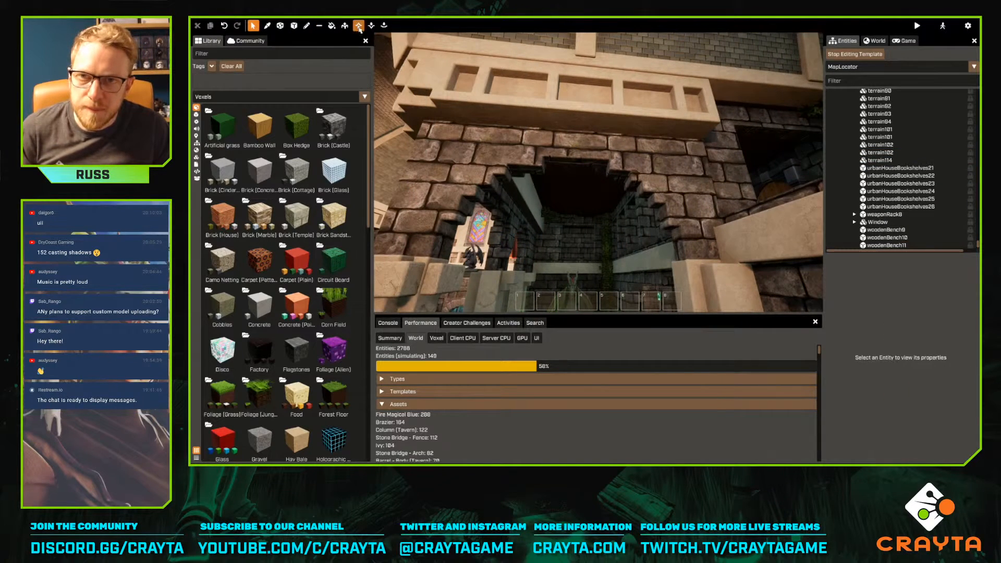
{"action": "left_click", "coordinate": [370, 26]}
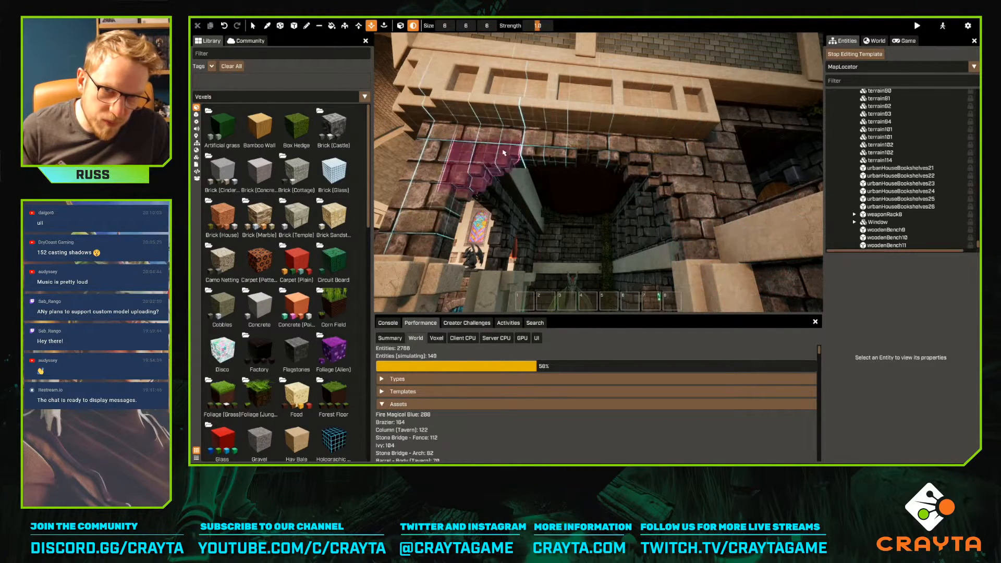
{"action": "right_click_drag", "start_coordinate": [608, 170], "coordinate": [462, 191]}
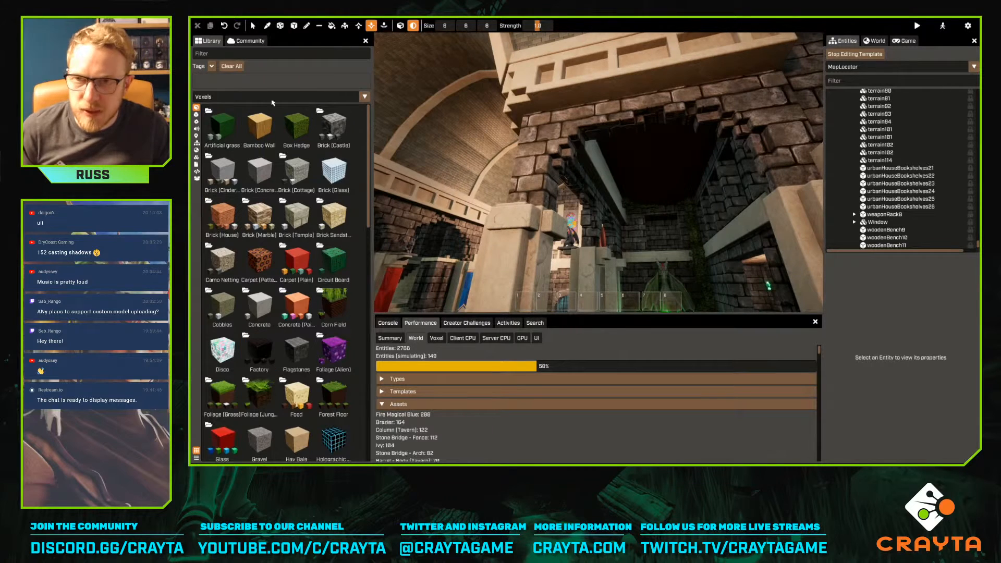
{"action": "type", "text": "Ivy"}
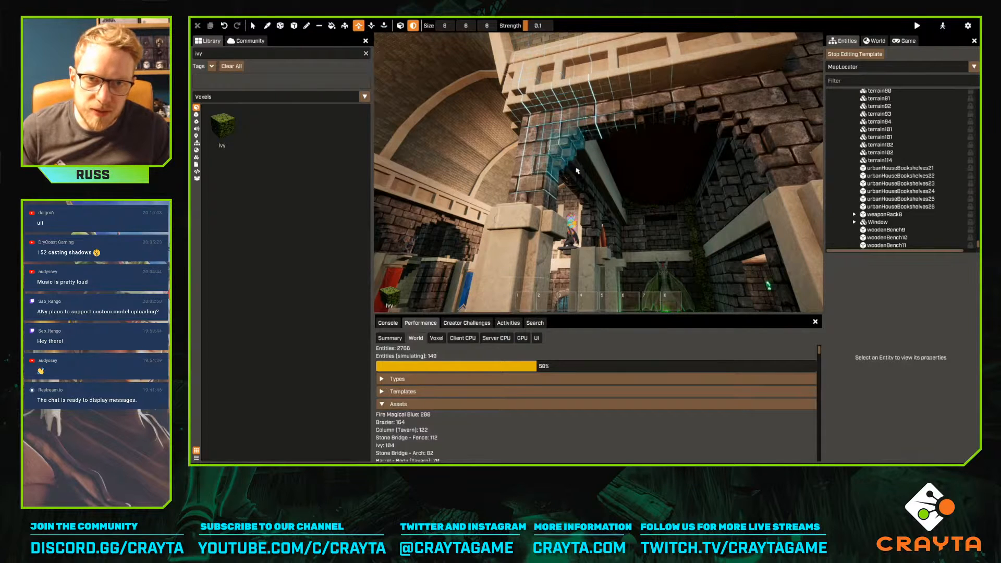
{"action": "right_click_drag", "start_coordinate": [601, 131], "coordinate": [614, 138]}
{"action": "mouse_move", "coordinate": [561, 152]}
{"action": "left_mouse_down"}
{"action": "mouse_move", "coordinate": [666, 227]}
{"action": "mouse_move", "coordinate": [654, 233]}
{"action": "left_mouse_up"}
Sculpt ivy with a size 14 brush around the jagged wall openings above the throne room's pillars and stairs
{"action": "right_click_drag", "start_coordinate": [528, 226], "coordinate": [508, 155]}
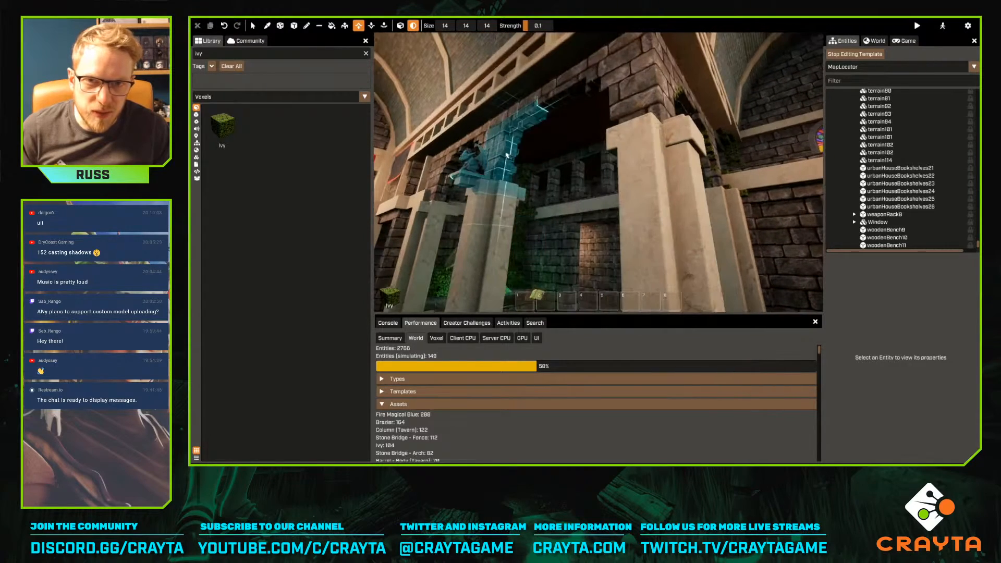
{"action": "right_click_drag", "start_coordinate": [618, 106], "coordinate": [590, 127]}
{"action": "right_click_drag", "start_coordinate": [517, 183], "coordinate": [550, 157]}
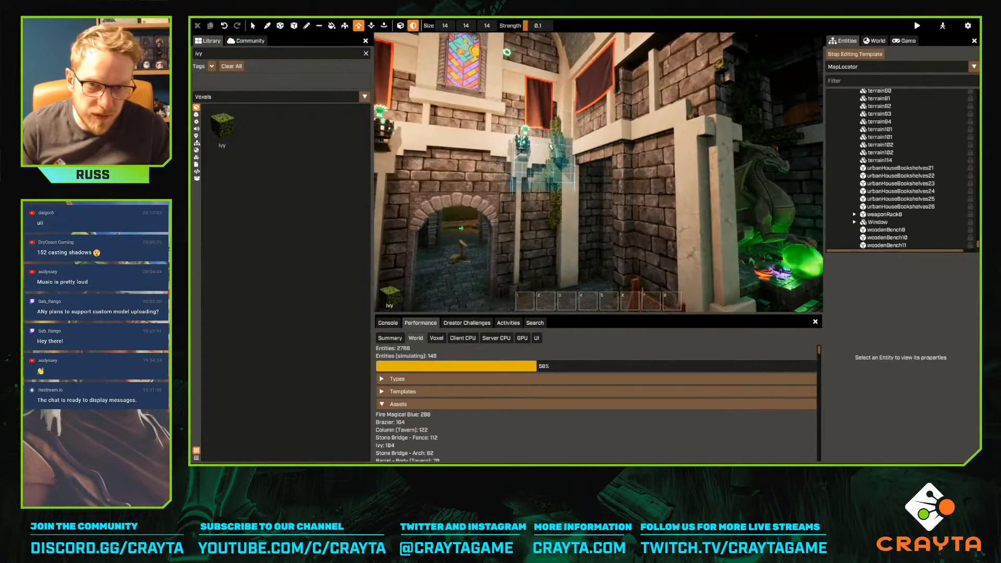
{"action": "right_click_drag", "start_coordinate": [562, 220], "coordinate": [632, 164]}
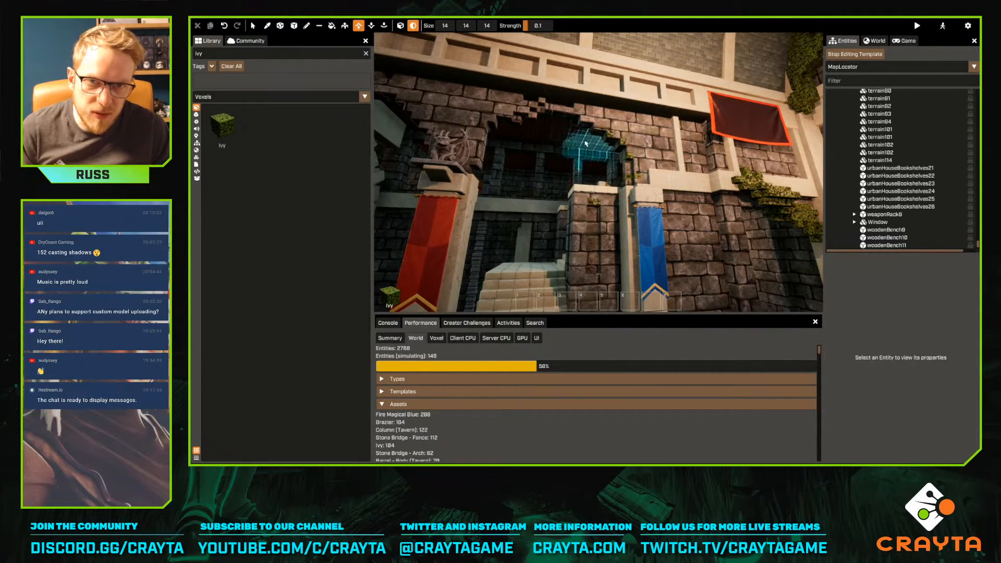
{"action": "mouse_move", "coordinate": [474, 166]}
{"action": "right_mouse_down"}
{"action": "mouse_move", "coordinate": [530, 155]}
{"action": "mouse_move", "coordinate": [538, 121]}
{"action": "right_mouse_up"}
Sculpt ivy along the vaulted ceiling's stone rib, from near the round stained-glass window down to the pillar
{"action": "right_click_drag", "start_coordinate": [613, 219], "coordinate": [613, 152]}
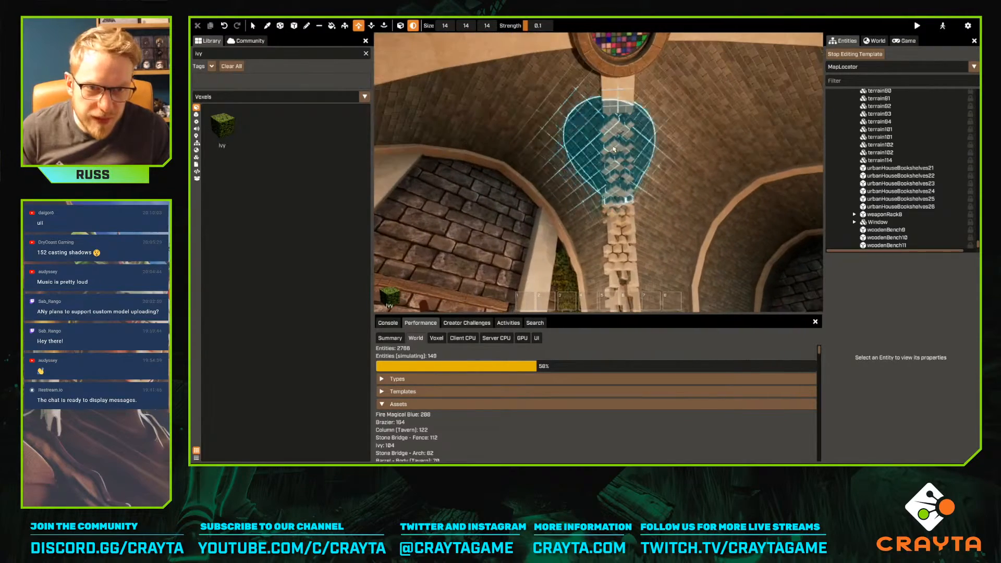
{"action": "right_click_drag", "start_coordinate": [628, 257], "coordinate": [619, 213]}
{"action": "right_click_drag", "start_coordinate": [594, 290], "coordinate": [605, 247]}
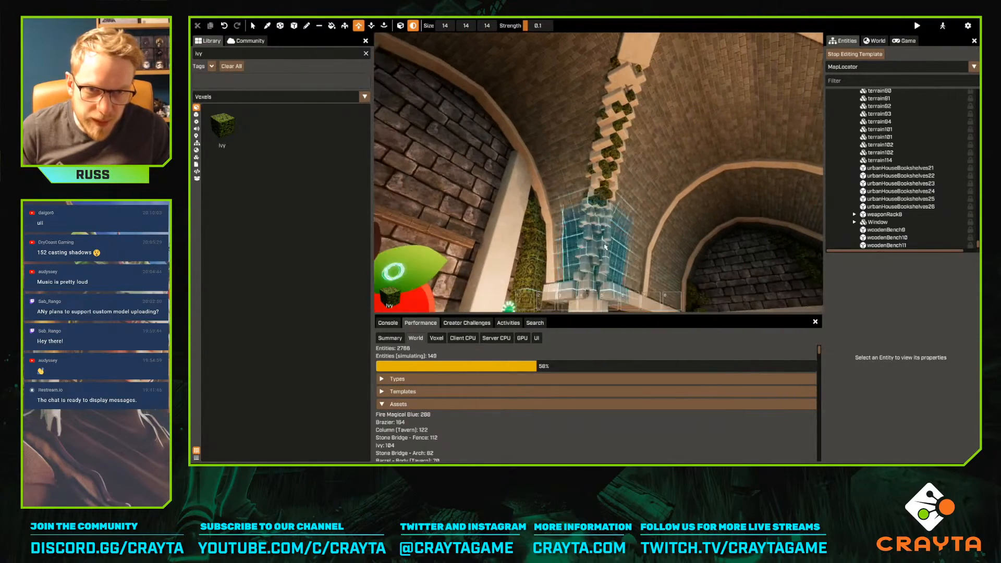
{"action": "key", "text": "s"}
{"action": "left_click", "coordinate": [605, 177]}
{"action": "key", "text": "w"}
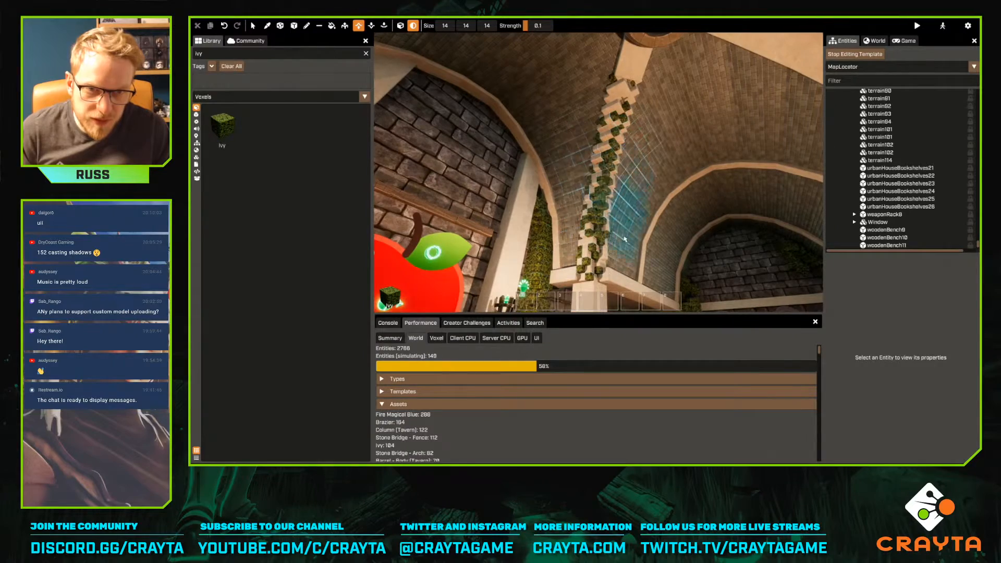
{"action": "key", "text": "s"}
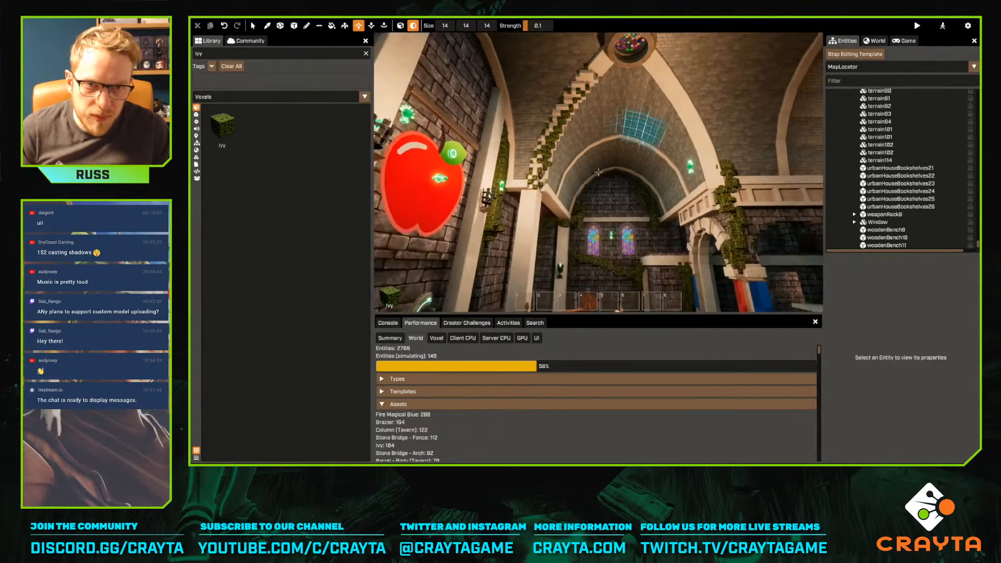
Delete the protruding arch stone meshes around the throne room's side archway beside the ivy-covered banner pillar
{"action": "right_click_drag", "start_coordinate": [652, 93], "coordinate": [695, 118]}
{"action": "key", "text": "w"}
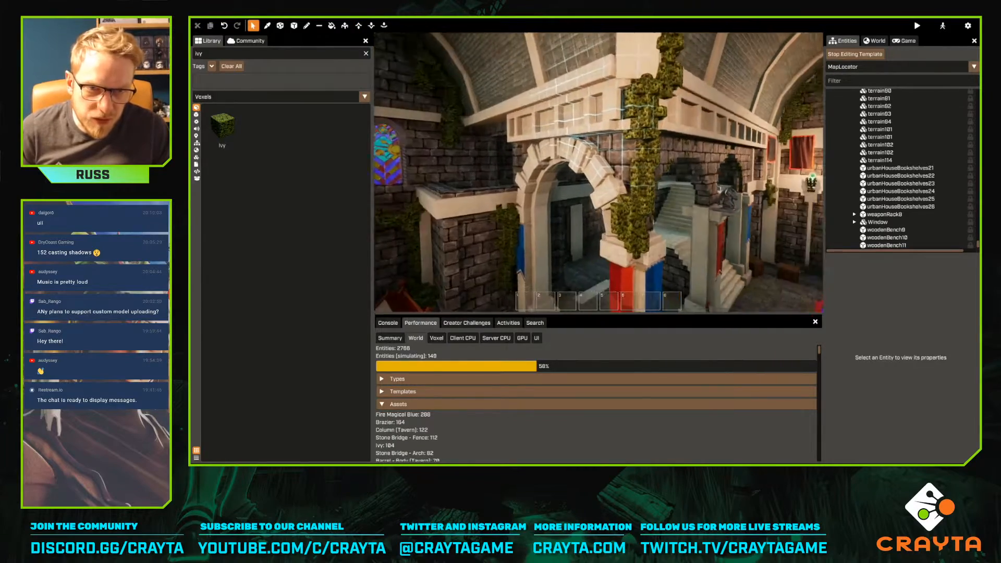
{"action": "key", "text": "s"}
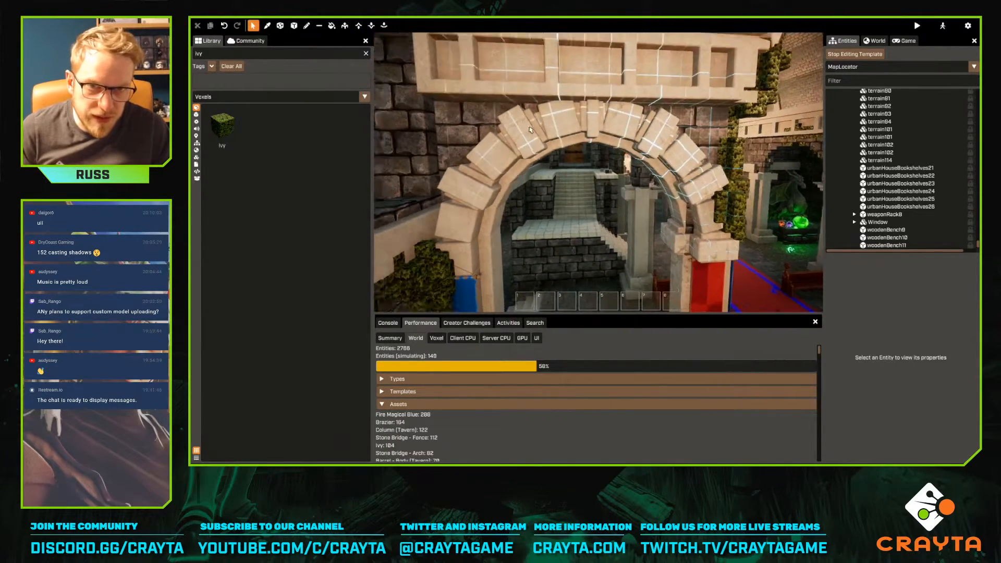
{"action": "key", "text": "a"}
{"action": "left_click", "coordinate": [528, 207]}
{"action": "key", "text": "Delete"}
{"action": "left_click", "coordinate": [520, 212]}
{"action": "key", "text": "Delete"}
{"action": "left_click", "coordinate": [513, 221]}
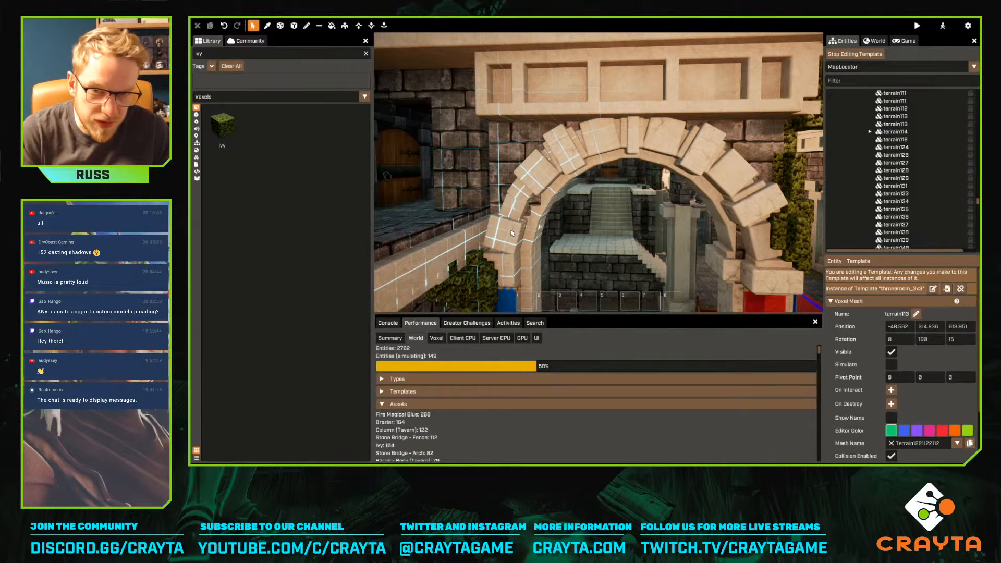
{"action": "key", "text": "Delete"}
{"action": "left_click", "coordinate": [514, 209]}
{"action": "key", "text": "Delete"}
{"action": "left_click", "coordinate": [517, 198]}
{"action": "key", "text": "Delete"}
{"action": "left_click", "coordinate": [520, 186]}
{"action": "key", "text": "Delete"}
{"action": "left_click", "coordinate": [535, 171]}
{"action": "key", "text": "Delete"}
{"action": "left_click", "coordinate": [563, 155]}
{"action": "key", "text": "Delete"}
{"action": "left_click", "coordinate": [593, 142]}
{"action": "key", "text": "Delete"}
{"action": "left_click", "coordinate": [608, 138]}
{"action": "key", "text": "Delete"}
{"action": "left_click", "coordinate": [625, 138]}
{"action": "key", "text": "Delete"}
{"action": "left_click", "coordinate": [632, 141]}
{"action": "key", "text": "Delete"}
{"action": "left_click", "coordinate": [641, 138]}
{"action": "key", "text": "Delete"}
{"action": "left_click", "coordinate": [654, 139]}
{"action": "key", "text": "Delete"}
{"action": "left_click", "coordinate": [671, 144]}
{"action": "key", "text": "Delete"}
{"action": "left_click", "coordinate": [689, 146]}
{"action": "key", "text": "Delete"}
{"action": "left_click", "coordinate": [703, 155]}
{"action": "key", "text": "Delete"}
{"action": "left_click", "coordinate": [725, 176]}
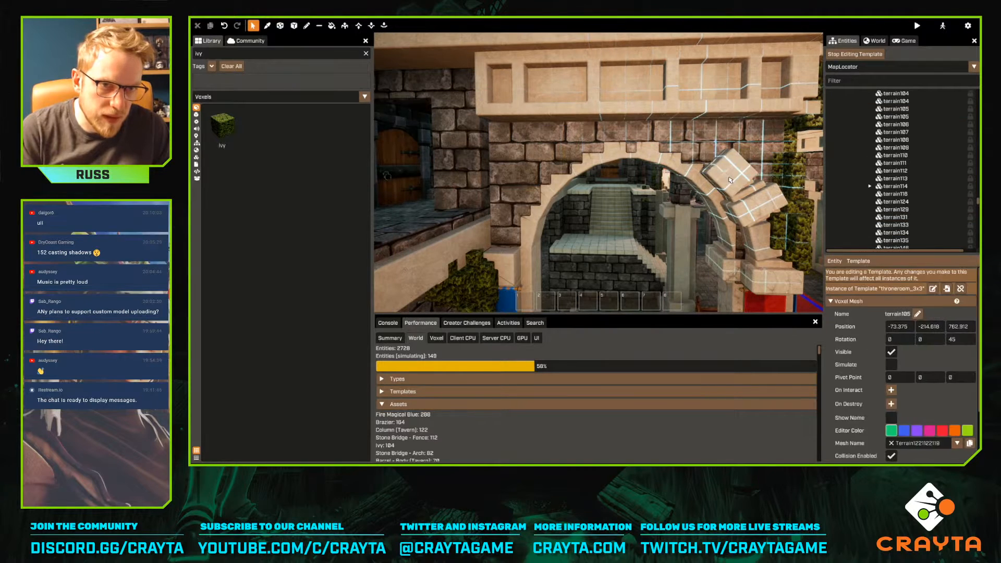
{"action": "key", "text": "Delete"}
{"action": "left_click", "coordinate": [741, 186]}
{"action": "key", "text": "Delete"}
{"action": "left_click", "coordinate": [750, 201]}
{"action": "key", "text": "Delete"}
{"action": "left_click", "coordinate": [750, 202]}
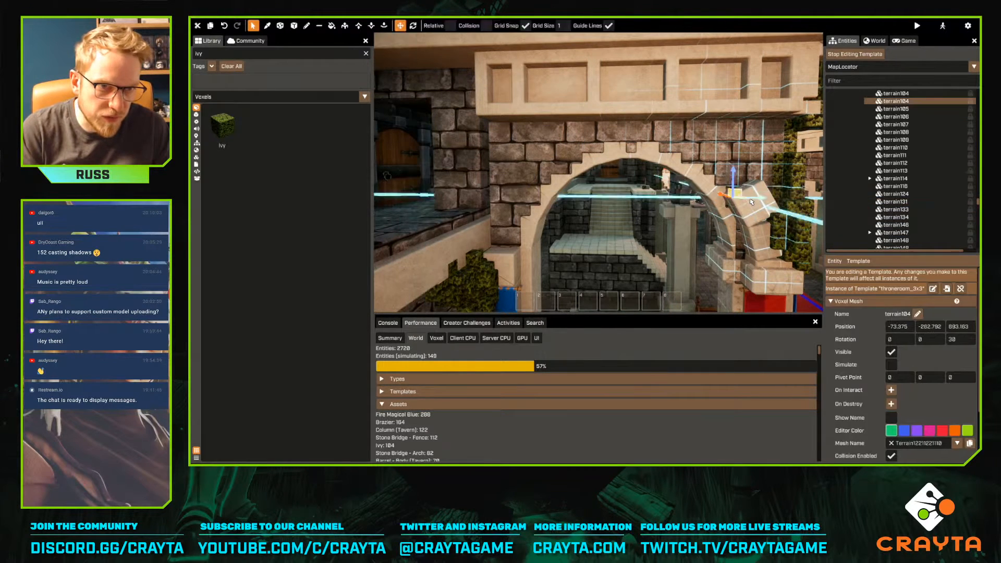
{"action": "key", "text": "Delete"}
{"action": "left_click", "coordinate": [756, 240]}
{"action": "key", "text": "Delete"}
{"action": "left_click", "coordinate": [757, 238]}
{"action": "key", "text": "Delete"}
{"action": "left_click", "coordinate": [759, 242]}
{"action": "key", "text": "Delete"}
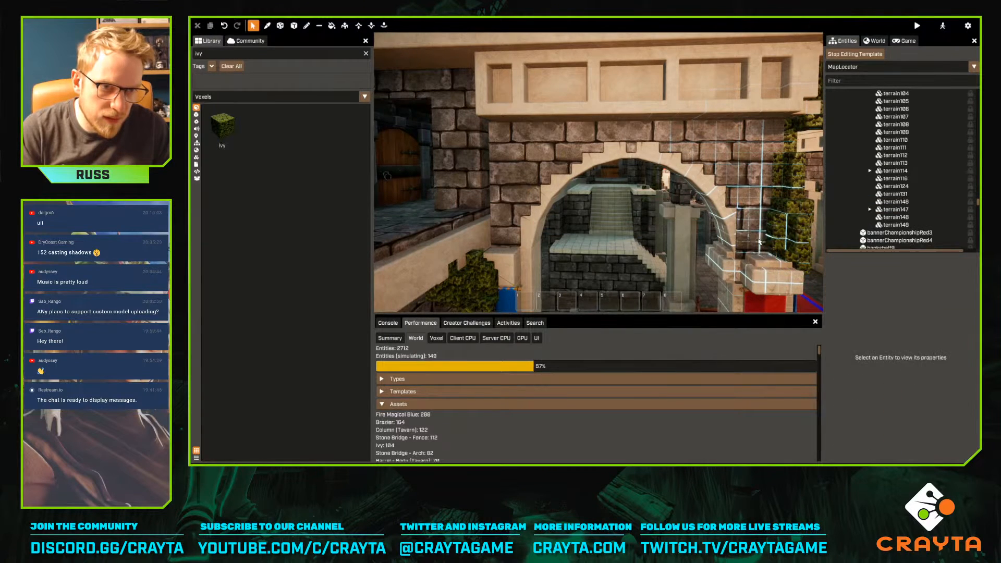
Show the console output and examine the trimmed throne room archways with the editor interface temporarily hidden
{"action": "key", "text": "d"}
{"action": "right_click_drag", "start_coordinate": [598, 172], "coordinate": [529, 228]}
{"action": "key", "text": "s"}
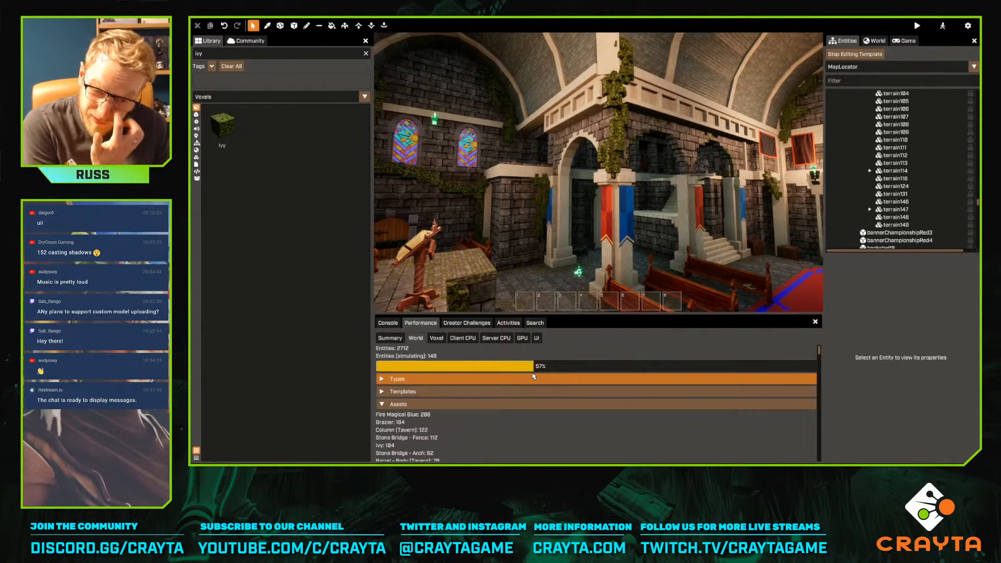
{"action": "left_click", "coordinate": [390, 324]}
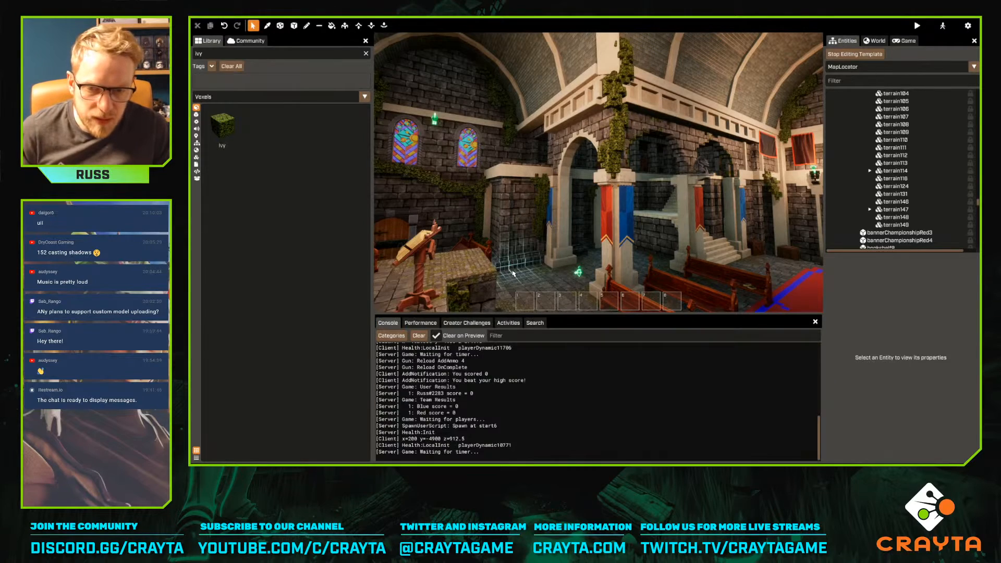
{"action": "right_click_drag", "start_coordinate": [543, 260], "coordinate": [511, 276]}
{"action": "key", "text": "Tab"}
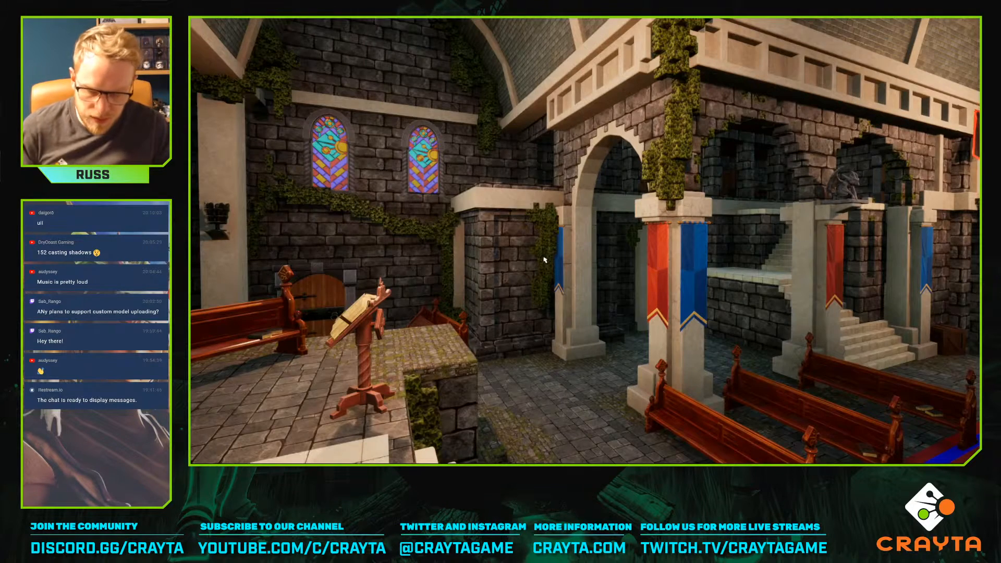
{"action": "key", "text": "Tab"}
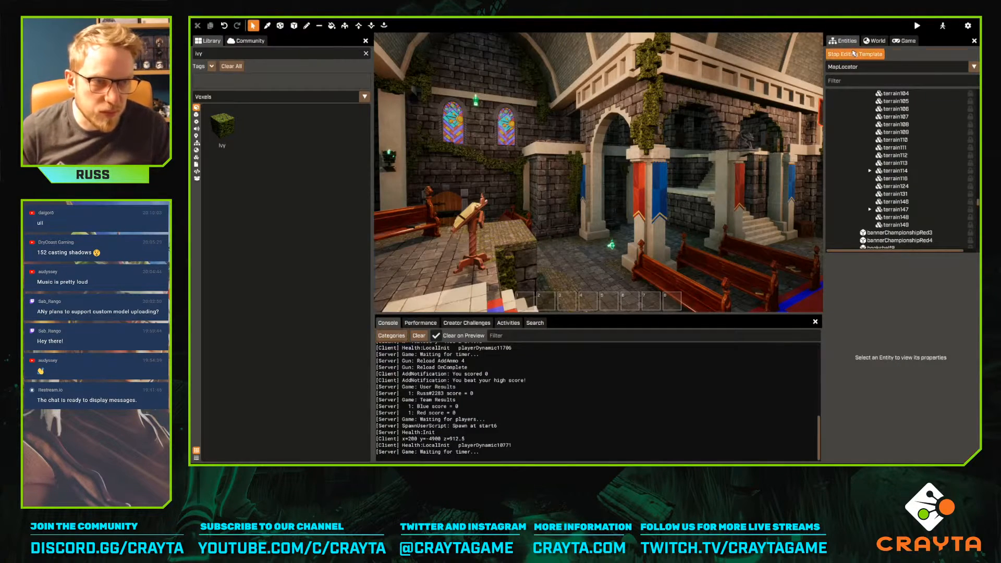
Stop editing the template and start a preview of the level
{"action": "left_click", "coordinate": [854, 53]}
{"action": "right_click_drag", "start_coordinate": [599, 172], "coordinate": [598, 172]}
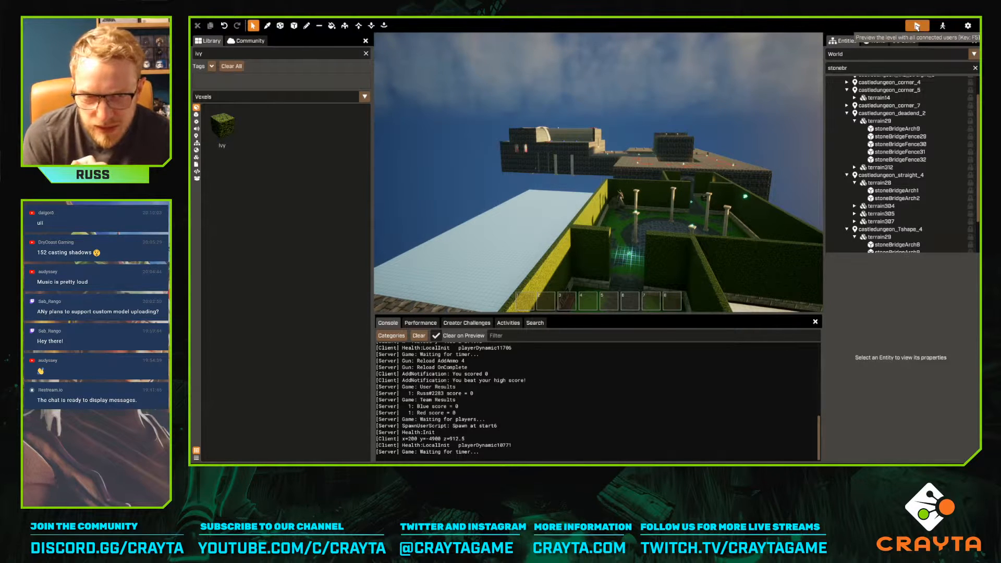
{"action": "left_click", "coordinate": [917, 26]}
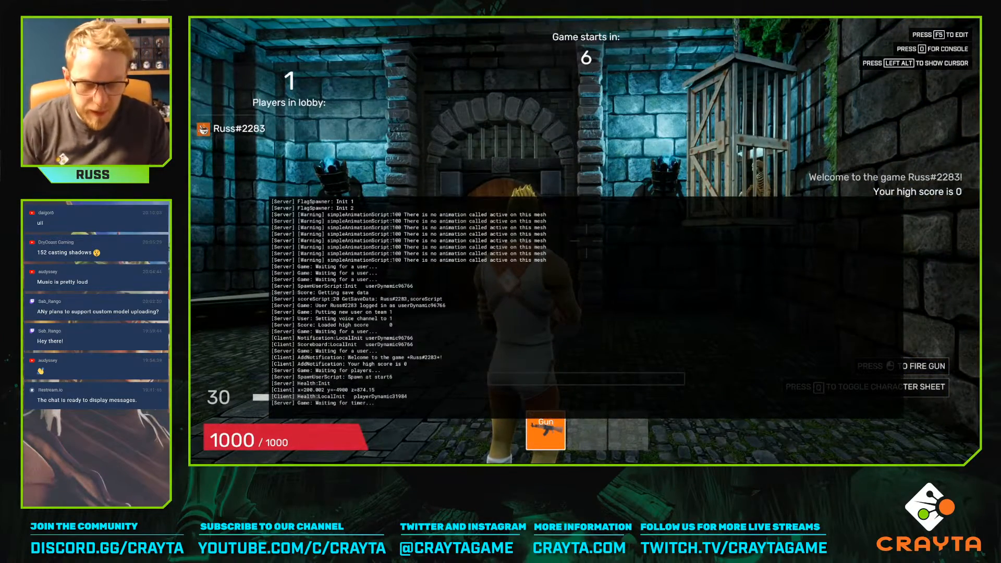
During the preview, examine the throne room's performance figures for server CPU, GPU and the overall summary
{"action": "key", "text": "0"}
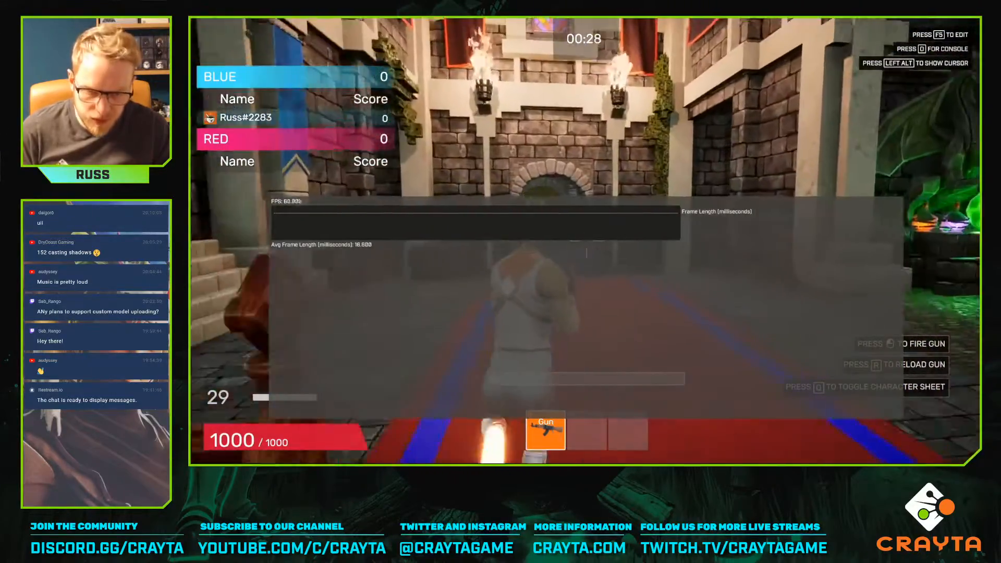
{"action": "key", "text": "o"}
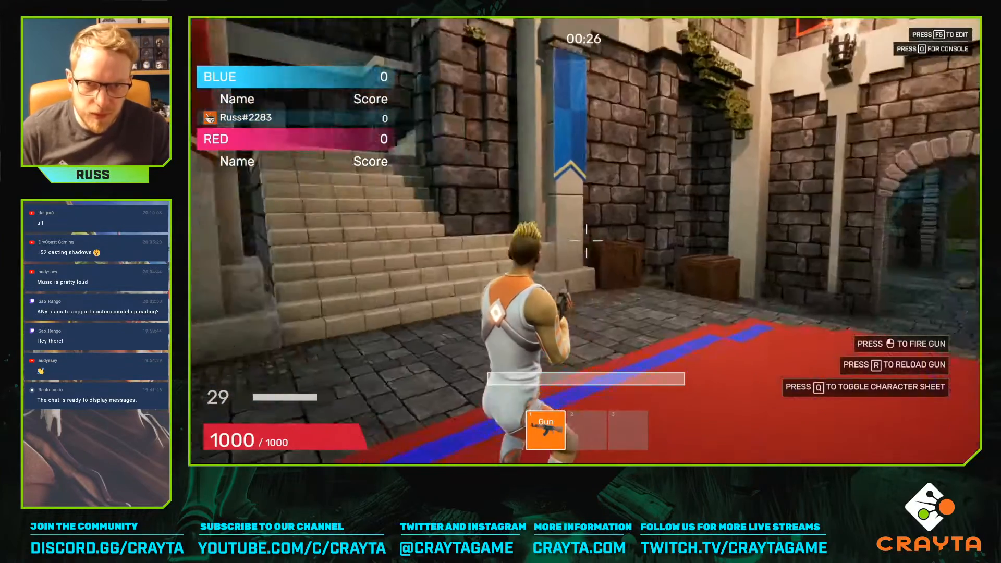
{"action": "key", "text": "o"}
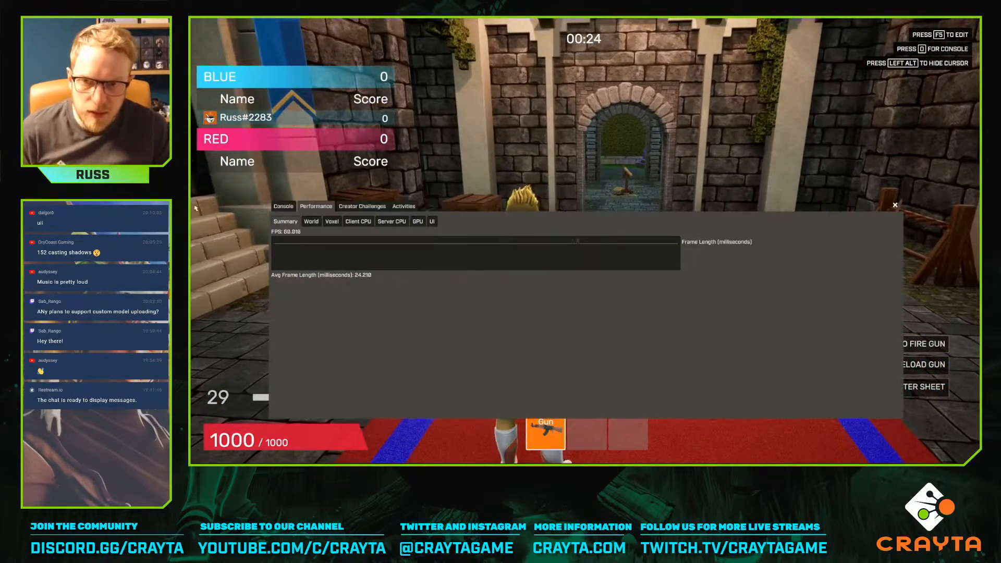
{"action": "left_click", "coordinate": [392, 221]}
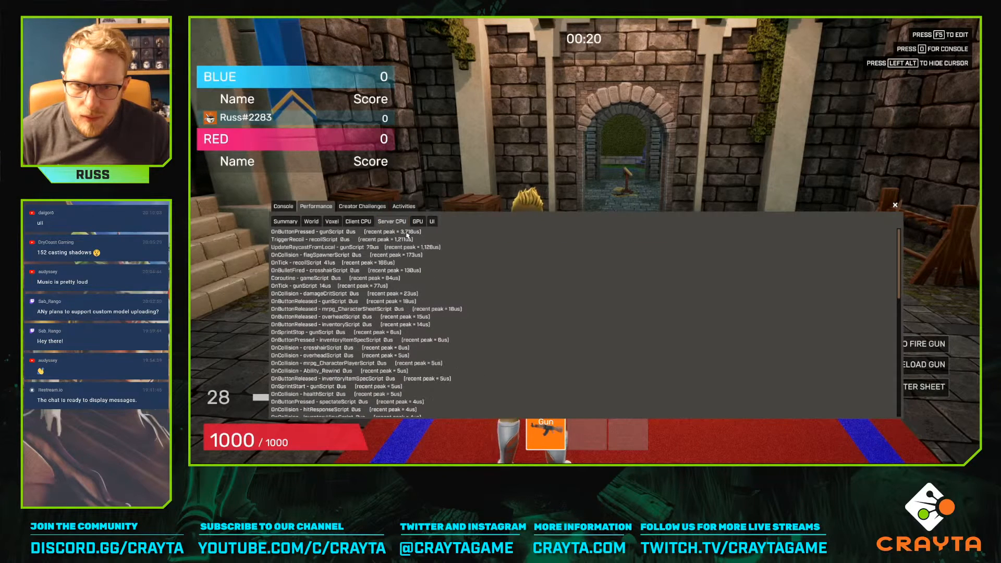
{"action": "left_click", "coordinate": [419, 223]}
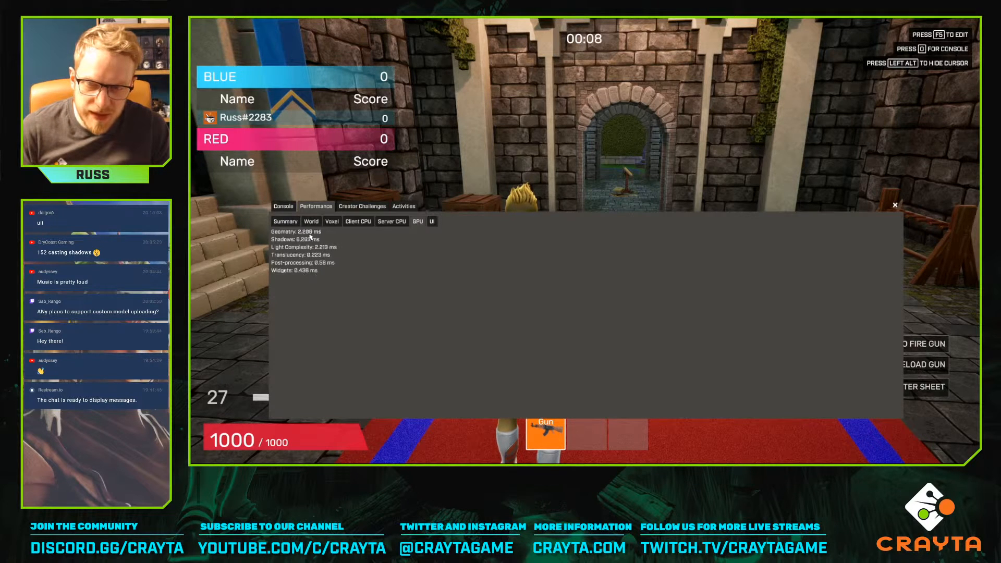
{"action": "left_click", "coordinate": [285, 221]}
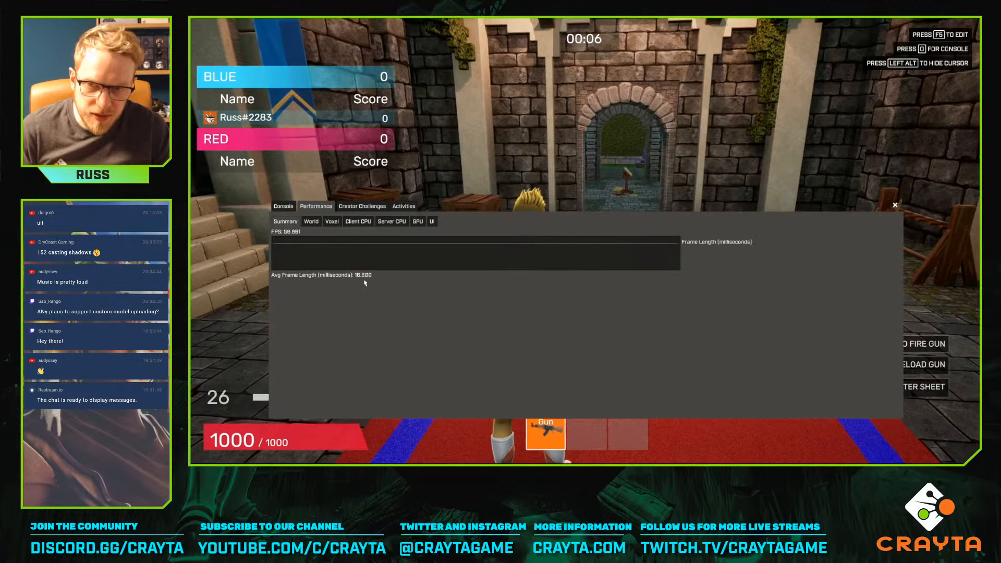
Examine the dungeon's GPU timings and the UI widget usage, including the breakdown by widget type
{"action": "left_click", "coordinate": [418, 221]}
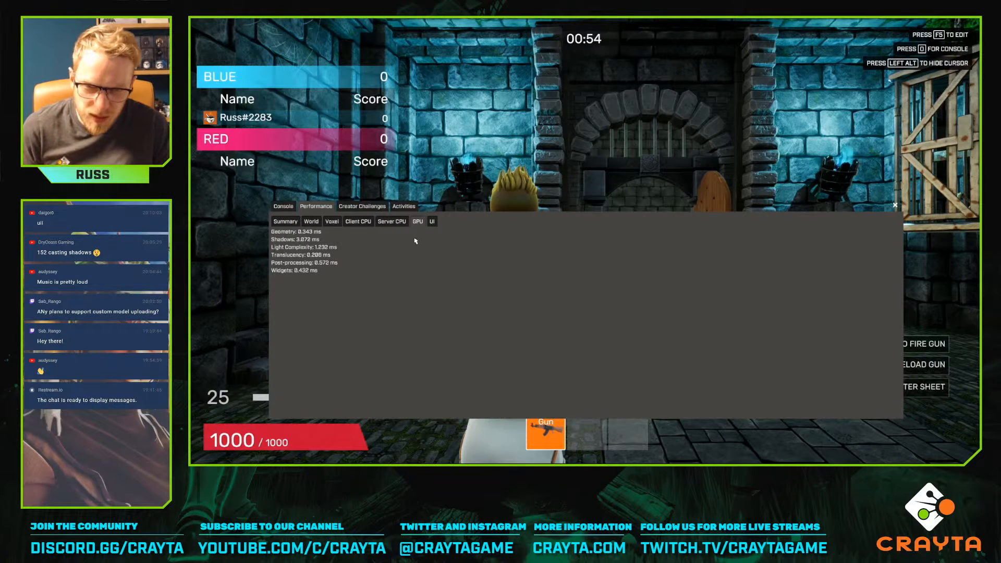
{"action": "left_click", "coordinate": [432, 221]}
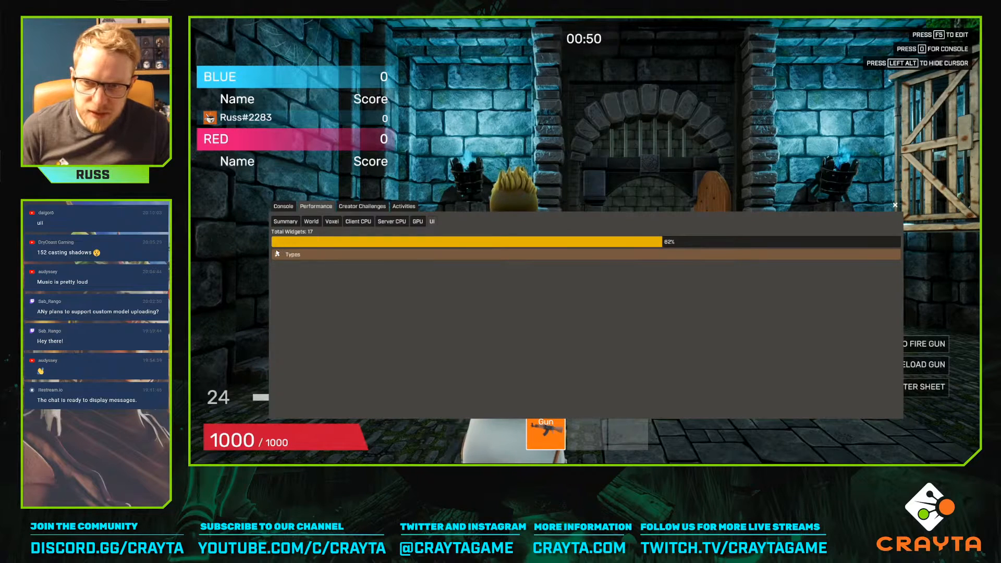
{"action": "left_click", "coordinate": [278, 253]}
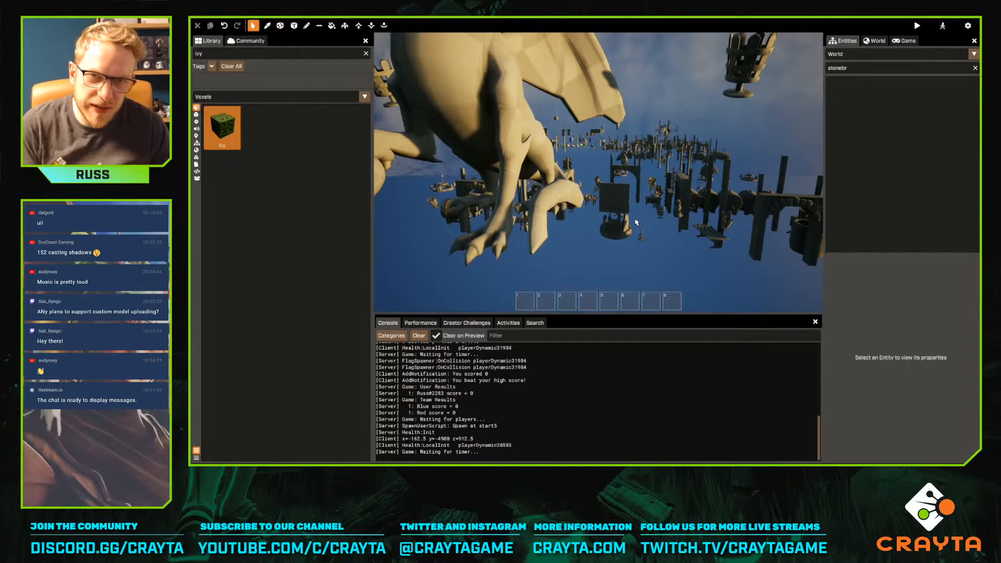
Back in the editor, examine the castle map, the blue-lit dungeon archway leading to the garden and the roof markings
{"action": "right_click_drag", "start_coordinate": [636, 223], "coordinate": [612, 230]}
{"action": "key", "text": "s"}
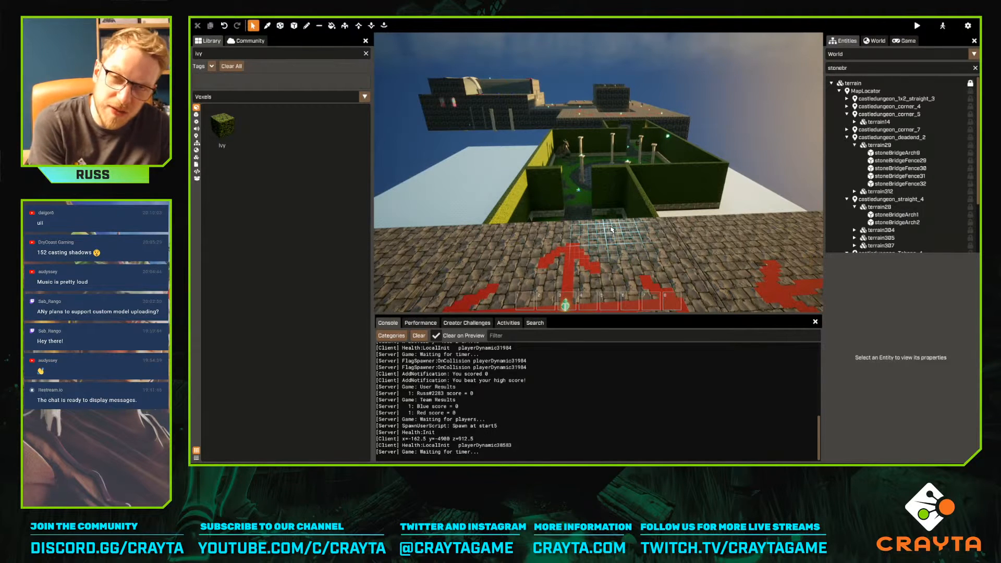
{"action": "right_click_drag", "start_coordinate": [562, 244], "coordinate": [546, 279]}
{"action": "key", "text": "q"}
{"action": "key", "text": "q"}
{"action": "right_click_drag", "start_coordinate": [598, 172], "coordinate": [657, 169]}
{"action": "key", "text": "w"}
{"action": "key", "text": "w"}
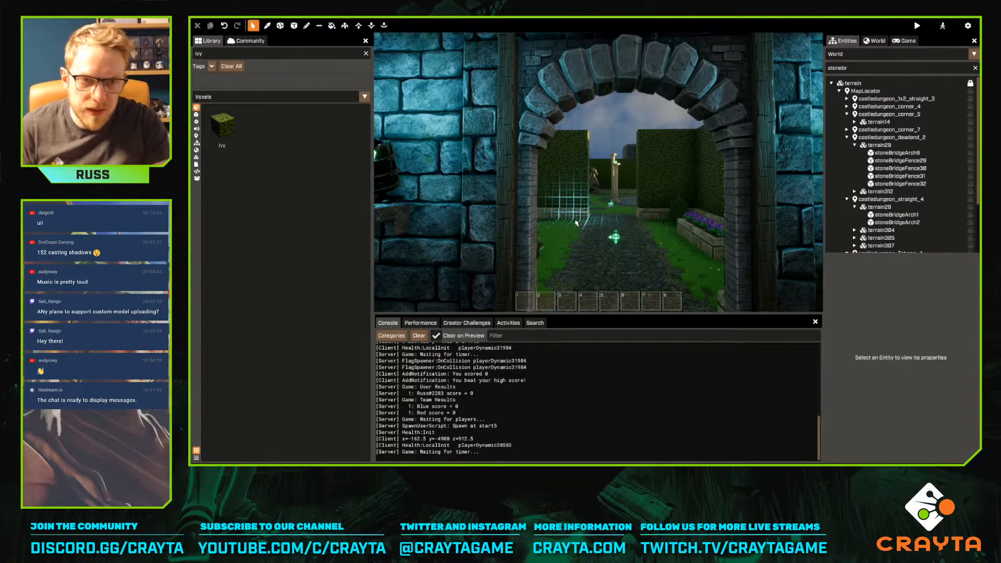
{"action": "key", "text": "w"}
{"action": "right_click_drag", "start_coordinate": [576, 222], "coordinate": [599, 172]}
{"action": "key", "text": "s"}
{"action": "key", "text": "w"}
{"action": "key", "text": "space"}
Filter the world entities by "cross" and focus on the crossbow on castledungeon_corner_7's round table under MapLocator
{"action": "left_click", "coordinate": [841, 92]}
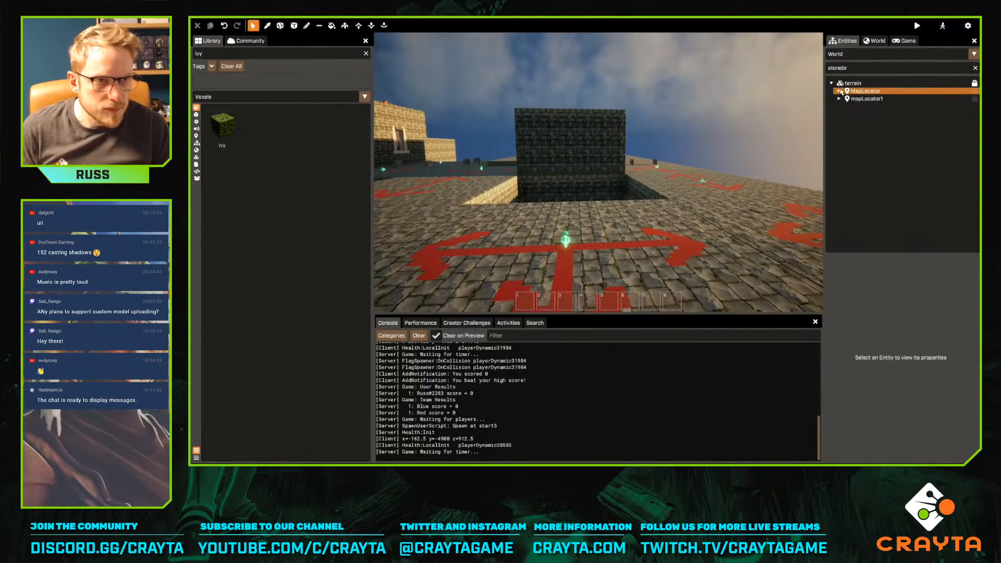
{"action": "double_click", "coordinate": [854, 67]}
{"action": "type", "text": "cross"}
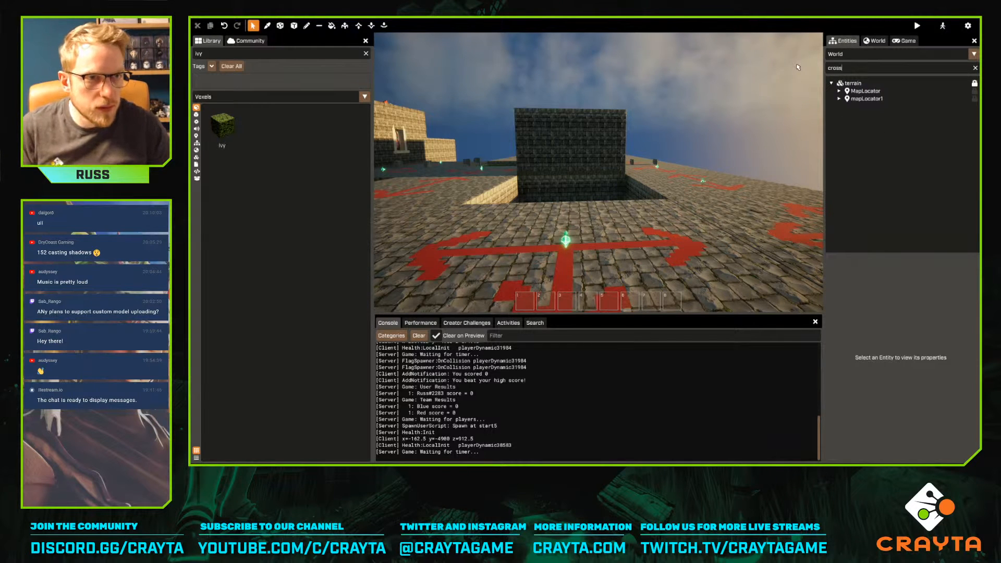
{"action": "left_click", "coordinate": [840, 91]}
{"action": "left_click", "coordinate": [846, 98]}
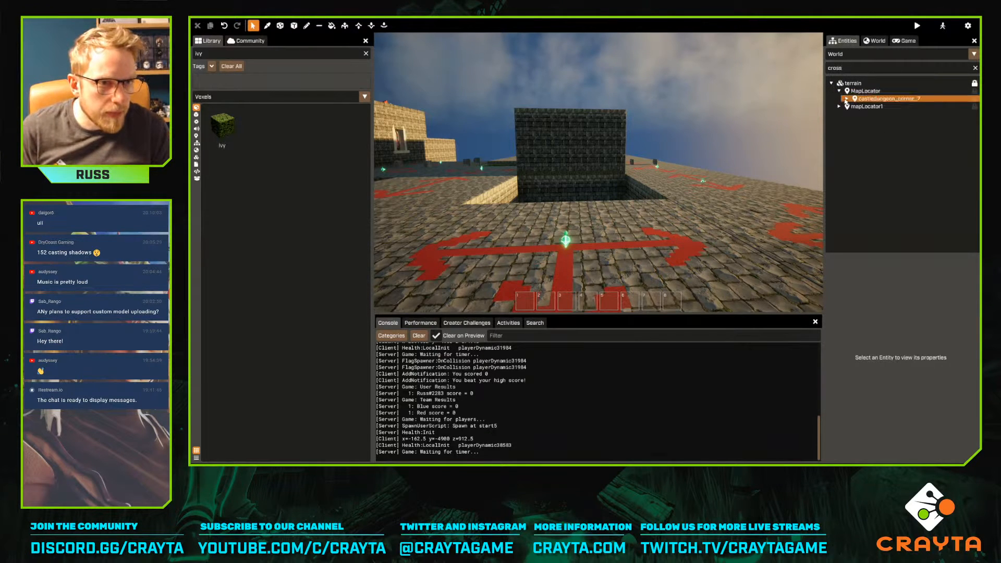
{"action": "left_click", "coordinate": [855, 106]}
{"action": "left_click", "coordinate": [862, 114]}
{"action": "left_click", "coordinate": [880, 123]}
{"action": "key", "text": "f"}
{"action": "key", "text": "w"}
Expand the mapLocator1 hierarchy down to the crossbow under its farmhouse round table
{"action": "left_click", "coordinate": [839, 129]}
{"action": "left_click", "coordinate": [846, 137]}
{"action": "left_click", "coordinate": [855, 145]}
{"action": "left_click", "coordinate": [863, 153]}
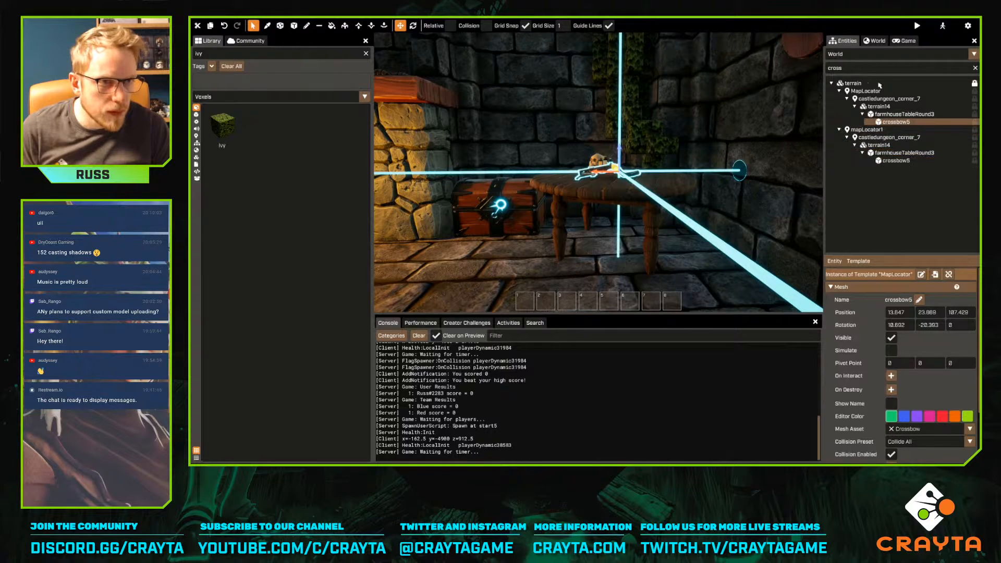
Filter the world entities by "gun" and focus on the gun1 crossbow pickup in castledungeon_deadend_2
{"action": "key", "text": "ctrl+a"}
{"action": "type", "text": "gun"}
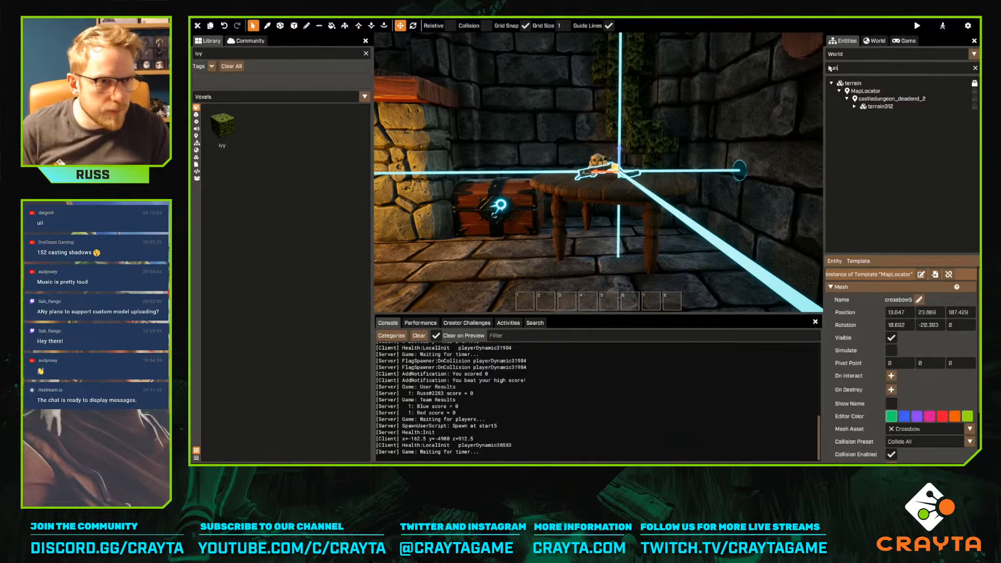
{"action": "left_click", "coordinate": [855, 107]}
{"action": "left_click", "coordinate": [856, 107]}
{"action": "double_click", "coordinate": [865, 115]}
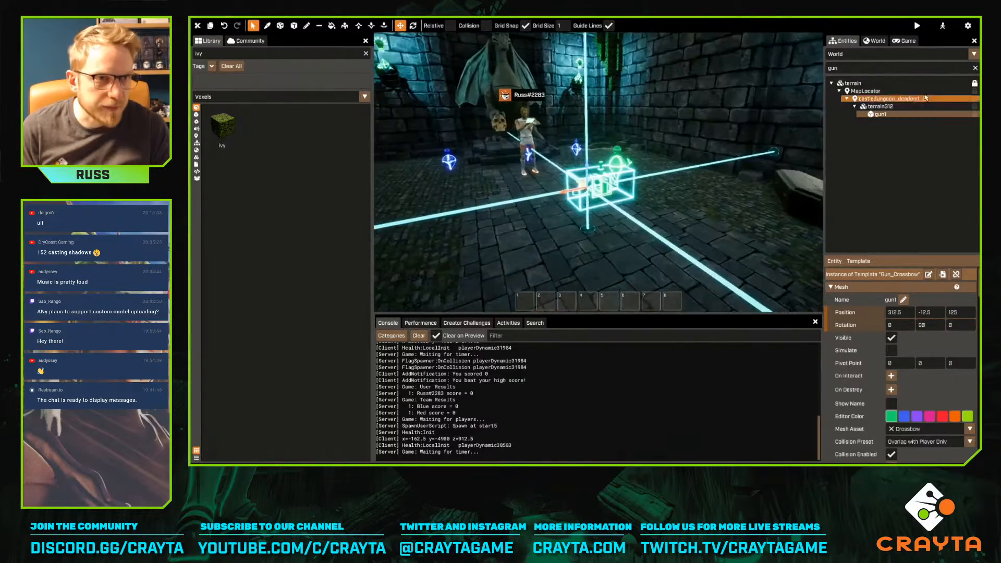
Clear the entity filter and move the gun1 crossbow pickup sideways across the dungeon floor to Y -150
{"action": "left_click", "coordinate": [974, 68]}
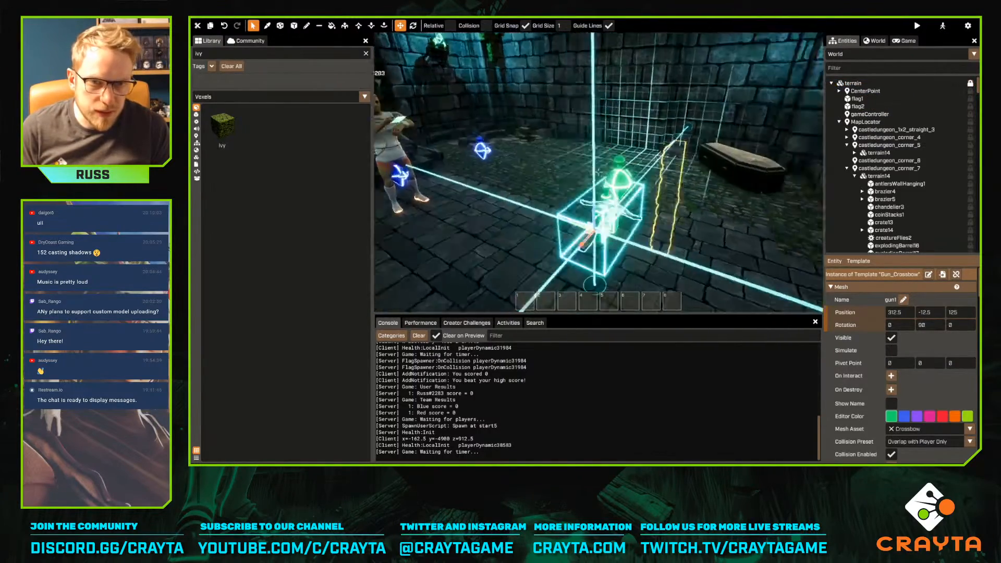
{"action": "right_click_drag", "start_coordinate": [620, 186], "coordinate": [604, 187]}
{"action": "right_click_drag", "start_coordinate": [566, 221], "coordinate": [567, 220]}
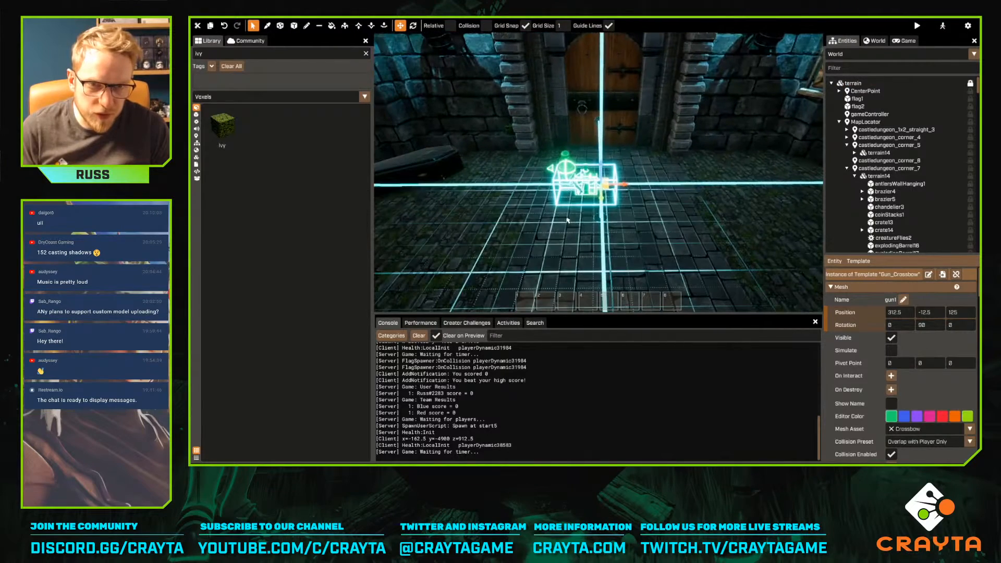
{"action": "left_click_drag", "start_coordinate": [613, 189], "coordinate": [560, 193]}
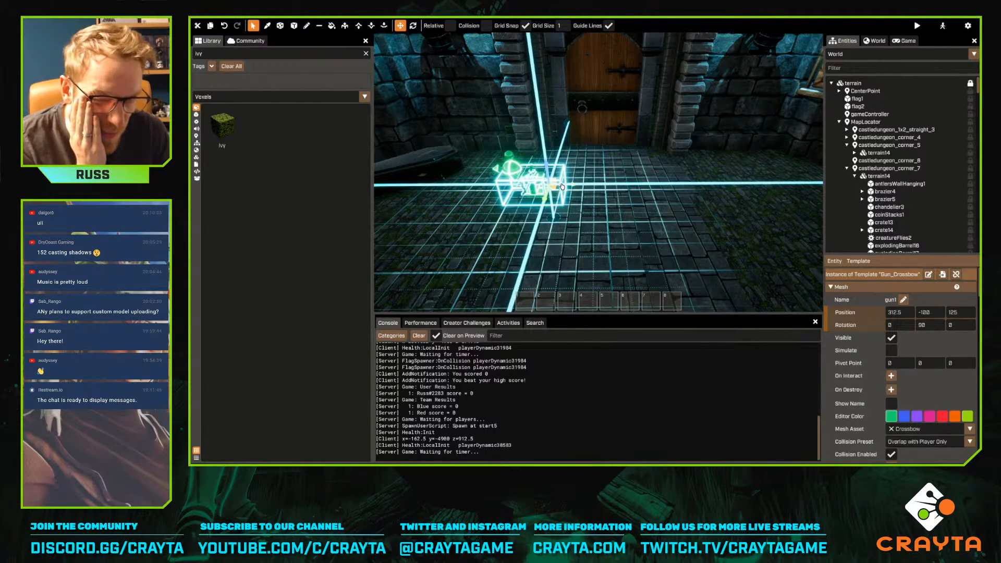
{"action": "left_click_drag", "start_coordinate": [554, 188], "coordinate": [536, 191]}
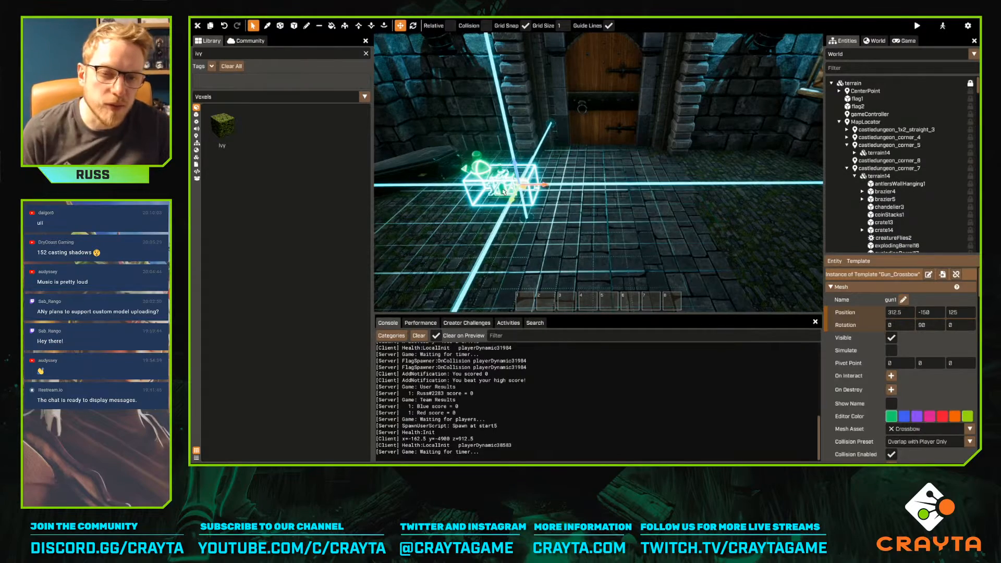
{"action": "right_click_drag", "start_coordinate": [504, 192], "coordinate": [598, 172]}
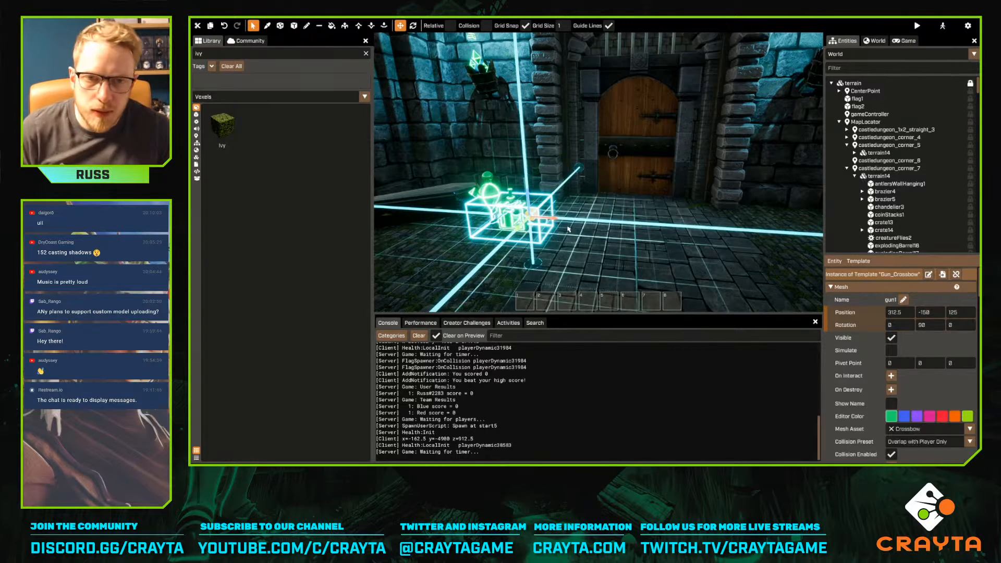
Switch the library to meshes and filter them by the Weapon tag
{"action": "right_click_drag", "start_coordinate": [568, 228], "coordinate": [579, 231]}
{"action": "left_click", "coordinate": [212, 66]}
{"action": "left_click", "coordinate": [196, 115]}
{"action": "left_click", "coordinate": [212, 66]}
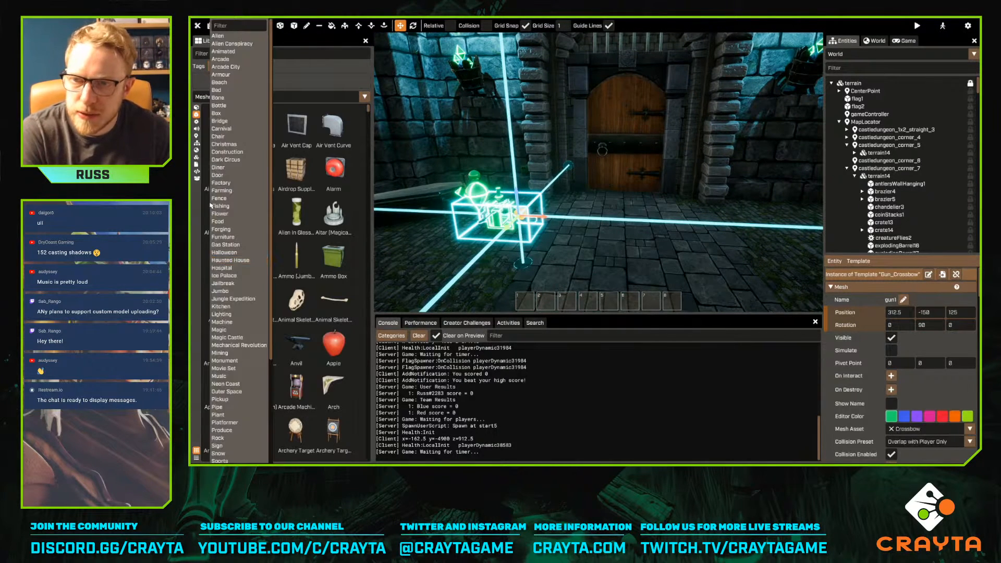
{"action": "scroll", "coordinate": [235, 454], "scroll_direction": "down", "scroll_amount": 5}
{"action": "left_click", "coordinate": [233, 435]}
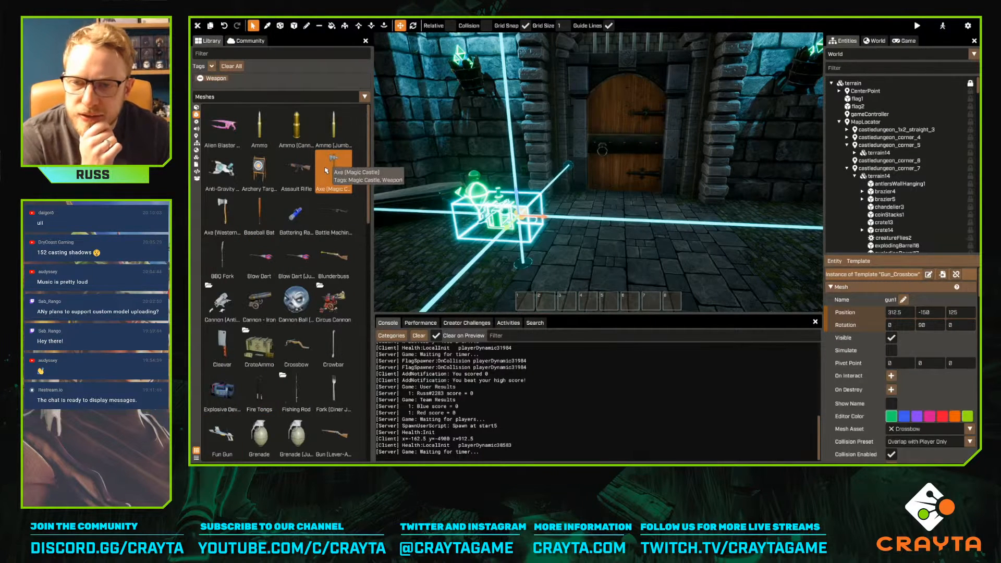
Examine the weapon meshes for further weapons that suit the castle, such as swords, staffs, spears and axes
{"action": "scroll", "coordinate": [322, 177], "scroll_direction": "down", "scroll_amount": 3}
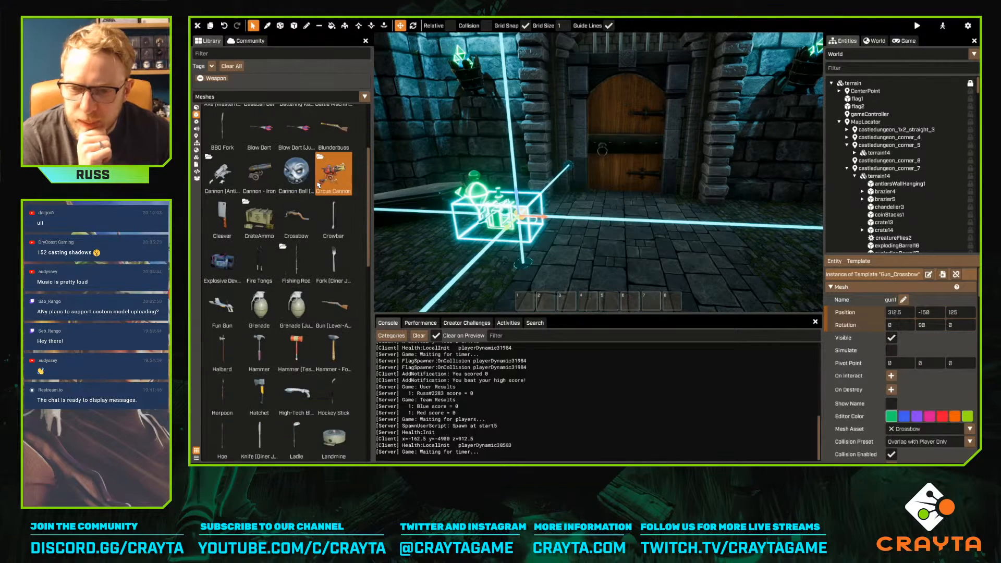
{"action": "scroll", "coordinate": [319, 186], "scroll_direction": "down", "scroll_amount": 1}
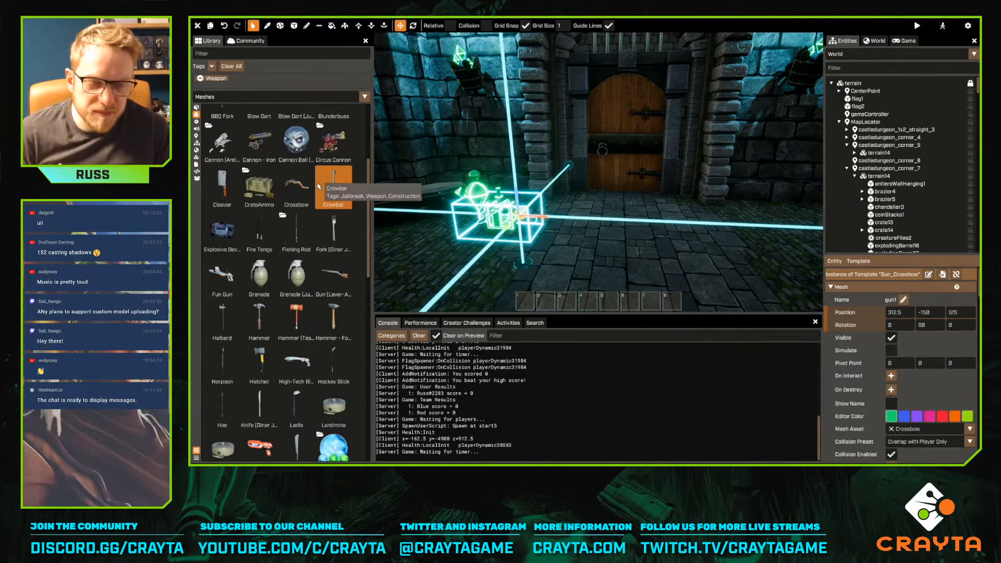
{"action": "scroll", "coordinate": [319, 185], "scroll_direction": "down", "scroll_amount": 9}
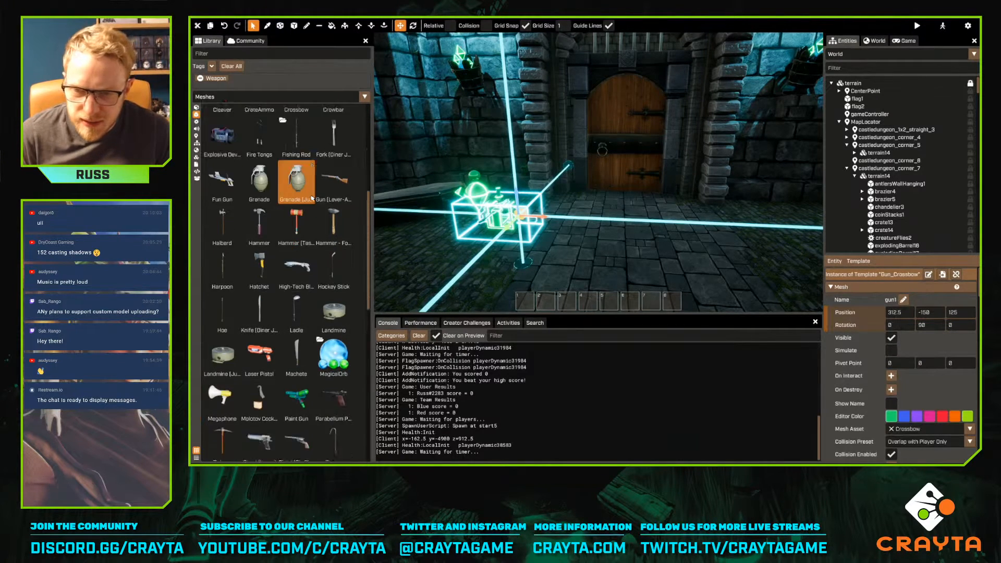
{"action": "scroll", "coordinate": [311, 198], "scroll_direction": "down", "scroll_amount": 5}
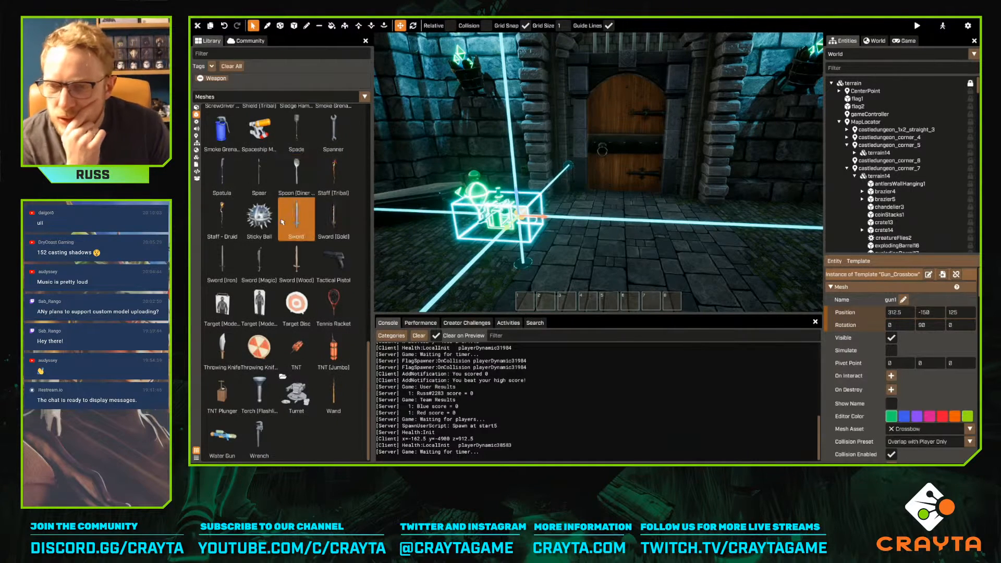
{"action": "scroll", "coordinate": [302, 209], "scroll_direction": "up", "scroll_amount": 8}
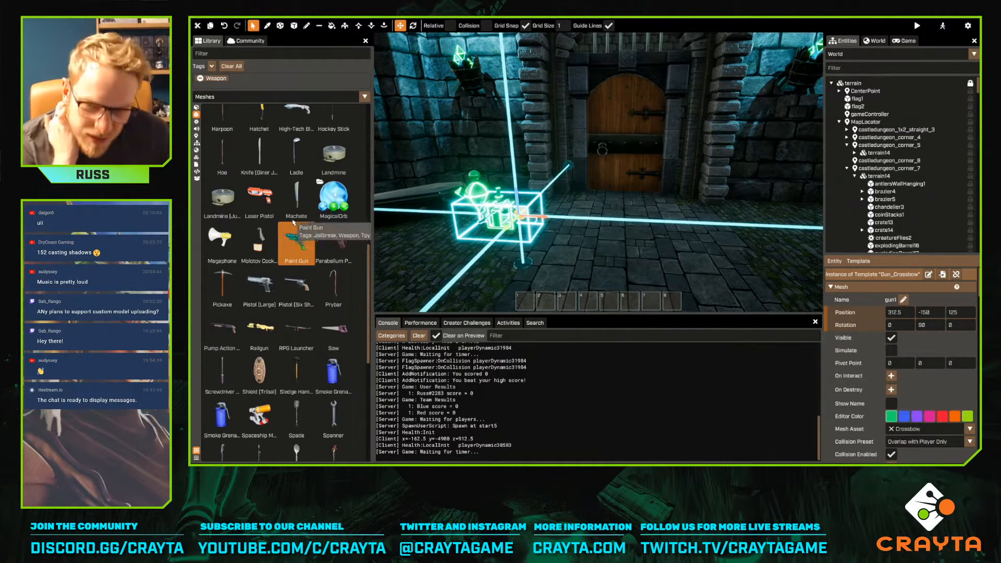
{"action": "scroll", "coordinate": [300, 211], "scroll_direction": "up", "scroll_amount": 5}
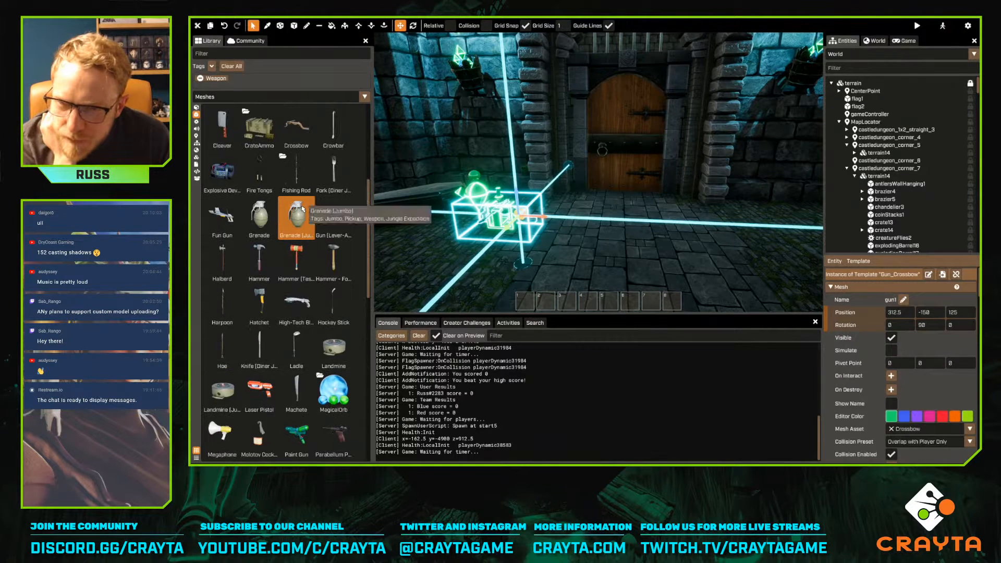
{"action": "scroll", "coordinate": [302, 209], "scroll_direction": "up", "scroll_amount": 5}
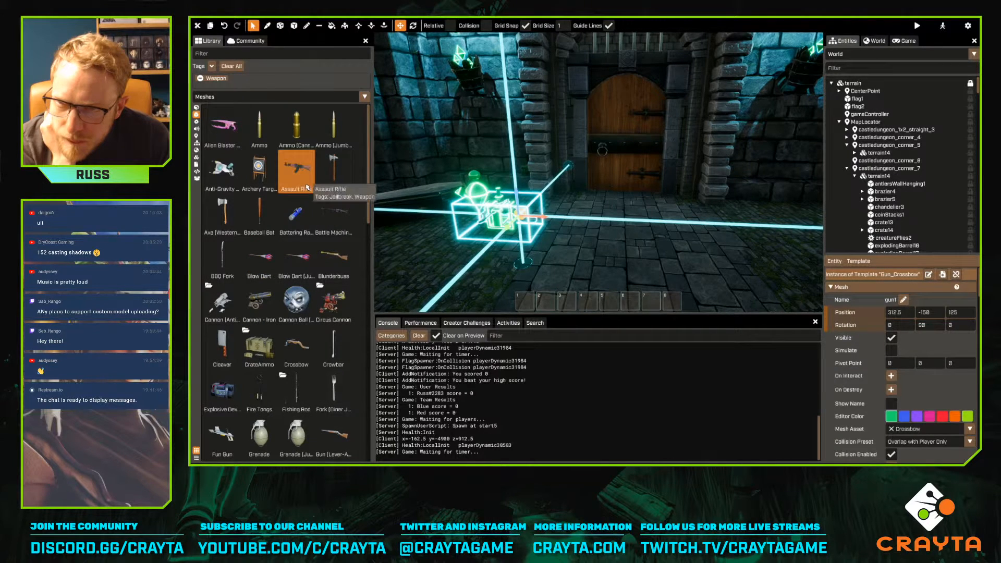
{"action": "scroll", "coordinate": [308, 187], "scroll_direction": "down", "scroll_amount": 2}
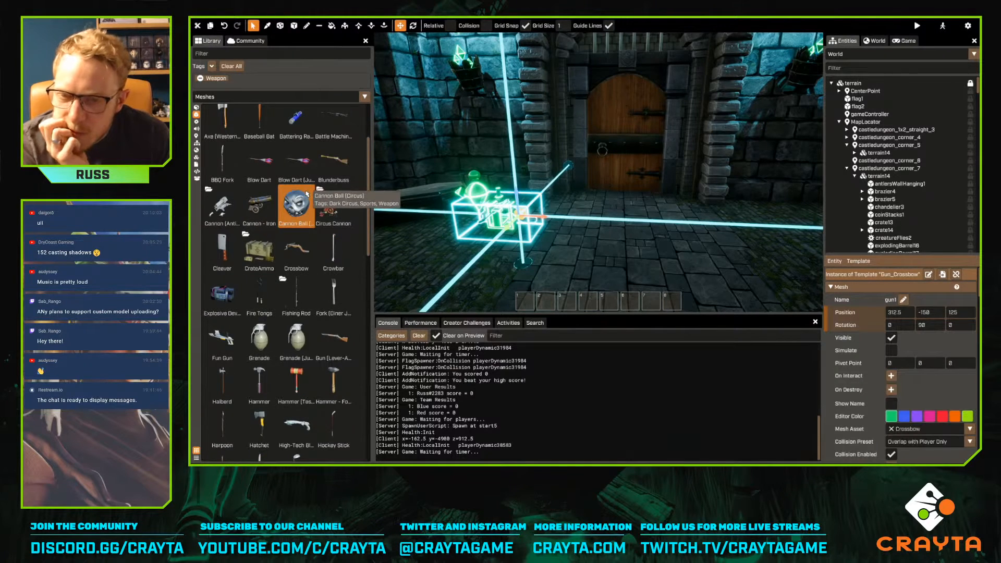
{"action": "scroll", "coordinate": [309, 190], "scroll_direction": "down", "scroll_amount": 1}
{"action": "scroll", "coordinate": [308, 191], "scroll_direction": "down", "scroll_amount": 5}
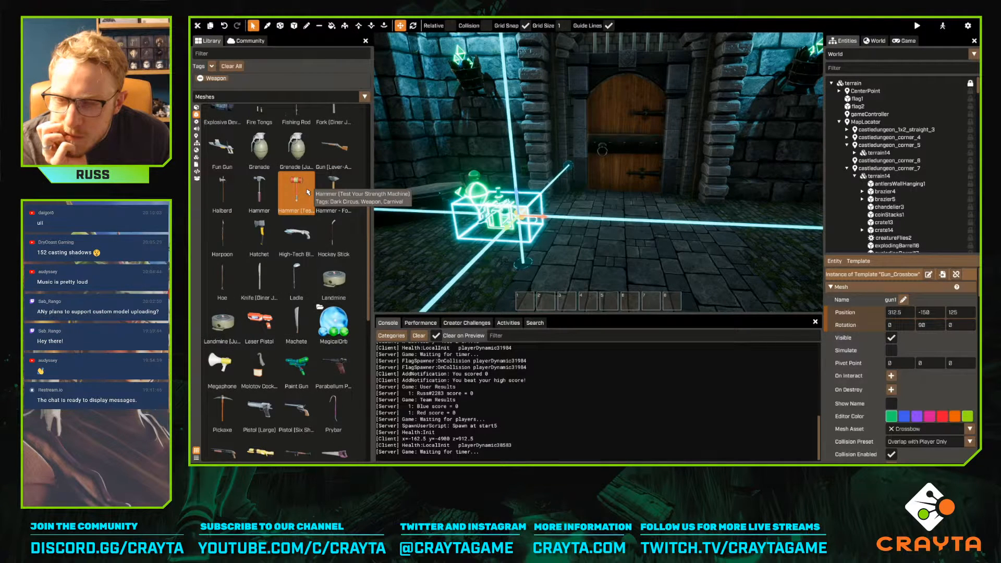
{"action": "scroll", "coordinate": [308, 192], "scroll_direction": "down", "scroll_amount": 10}
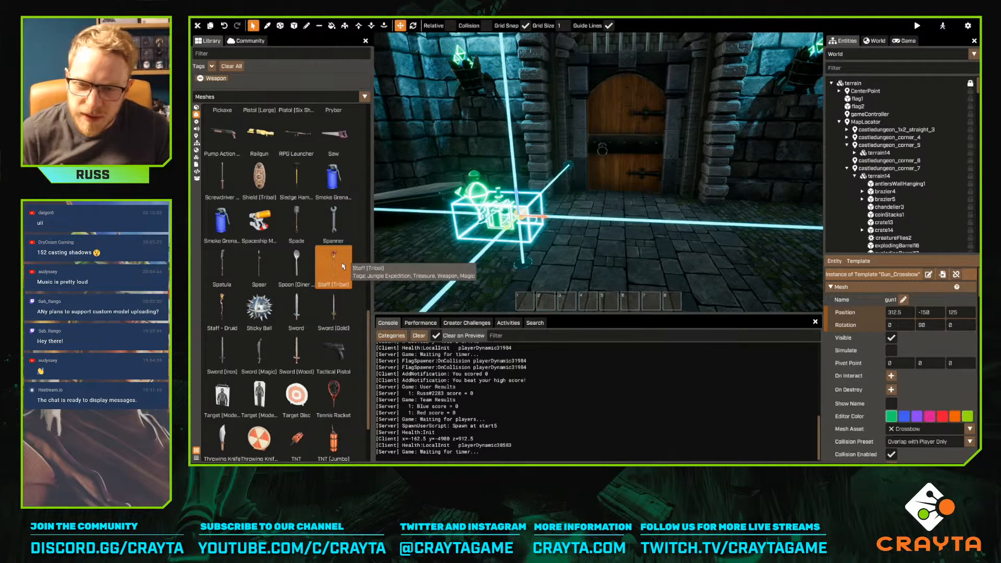
{"action": "scroll", "coordinate": [334, 271], "scroll_direction": "down", "scroll_amount": 3}
{"action": "scroll", "coordinate": [339, 263], "scroll_direction": "up", "scroll_amount": 6}
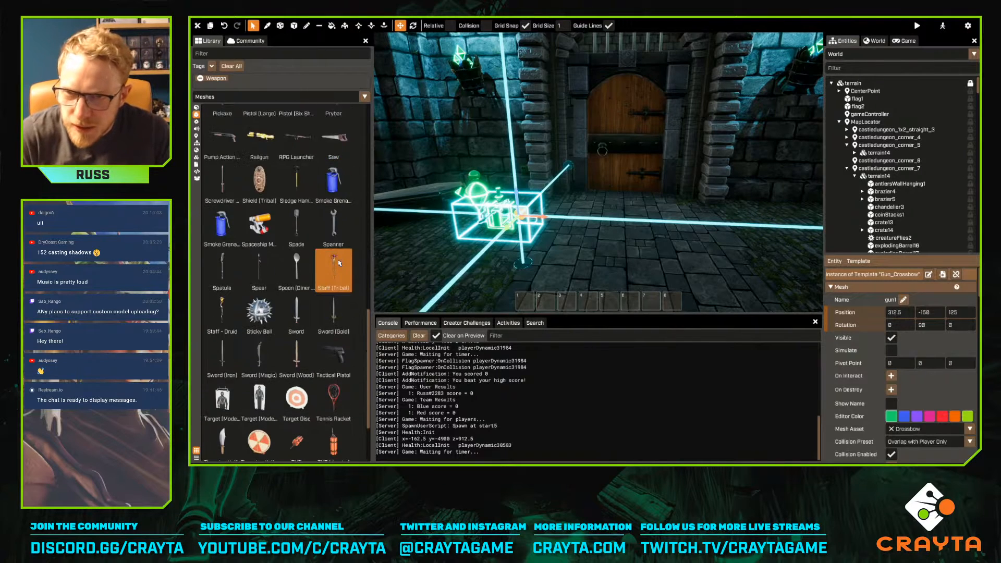
Look back over the Weapon-tagged meshes up to the crossbow and inspect the gun1 pickup with its muzzle locator
{"action": "scroll", "coordinate": [339, 263], "scroll_direction": "up", "scroll_amount": 1}
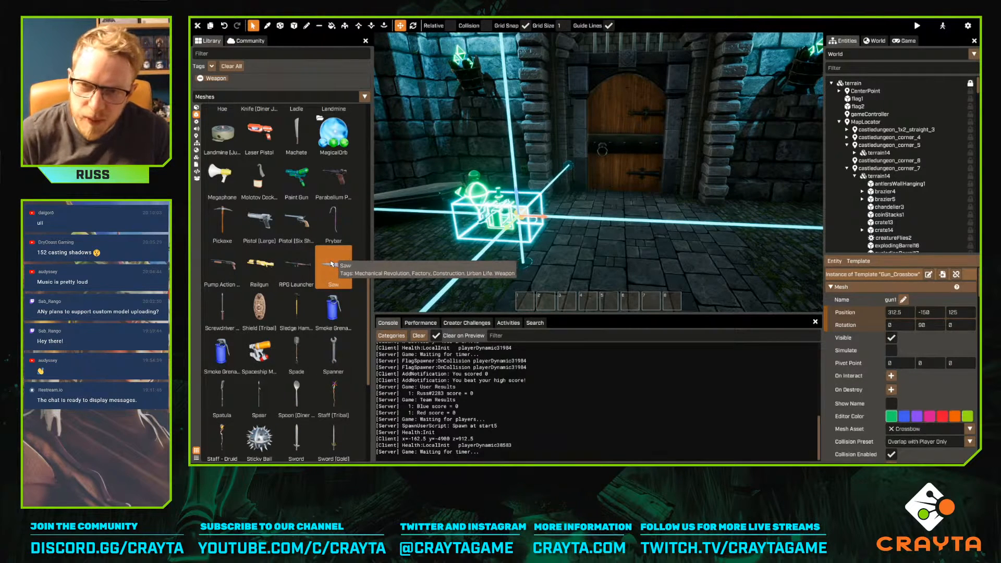
{"action": "scroll", "coordinate": [332, 263], "scroll_direction": "up", "scroll_amount": 2}
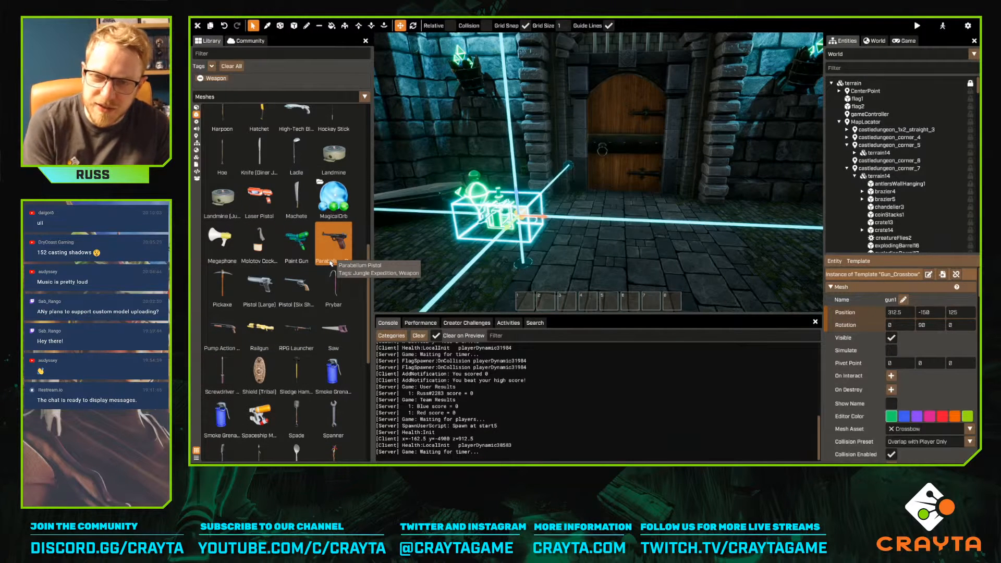
{"action": "scroll", "coordinate": [332, 262], "scroll_direction": "up", "scroll_amount": 10}
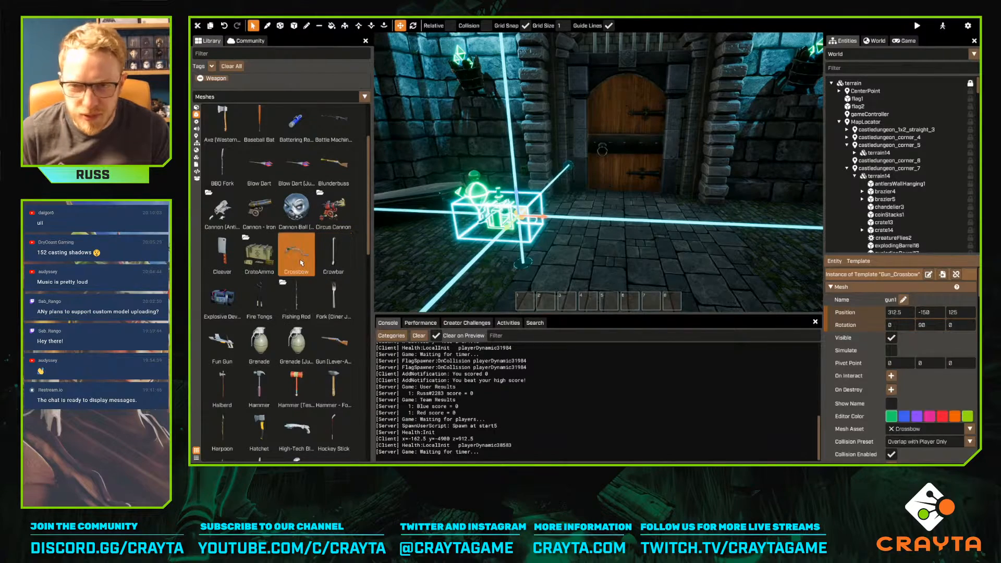
{"action": "key", "text": "w"}
{"action": "right_click_drag", "start_coordinate": [469, 246], "coordinate": [469, 248]}
{"action": "key", "text": "s"}
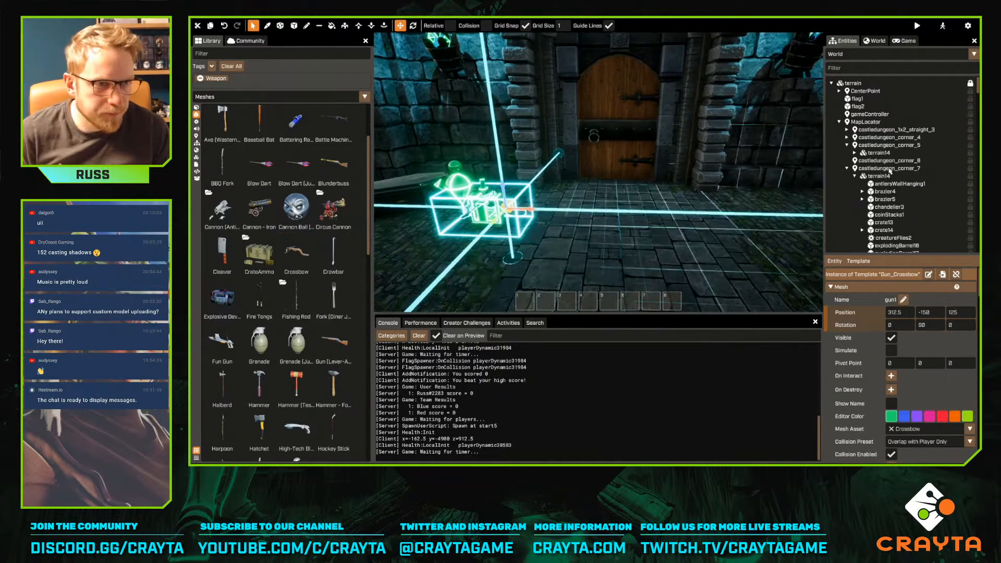
{"action": "scroll", "coordinate": [873, 176], "scroll_direction": "down", "scroll_amount": 3}
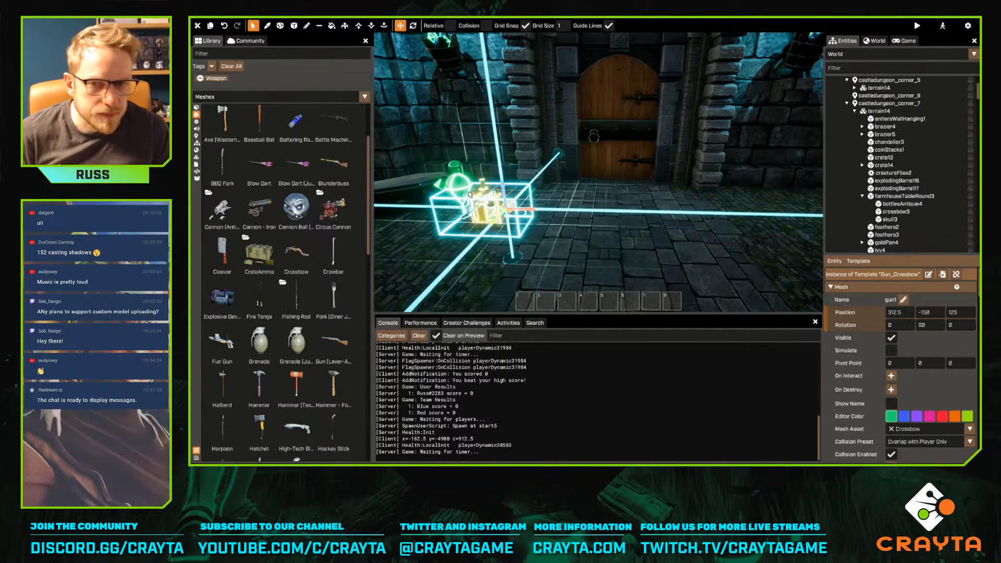
{"action": "left_click", "coordinate": [505, 198]}
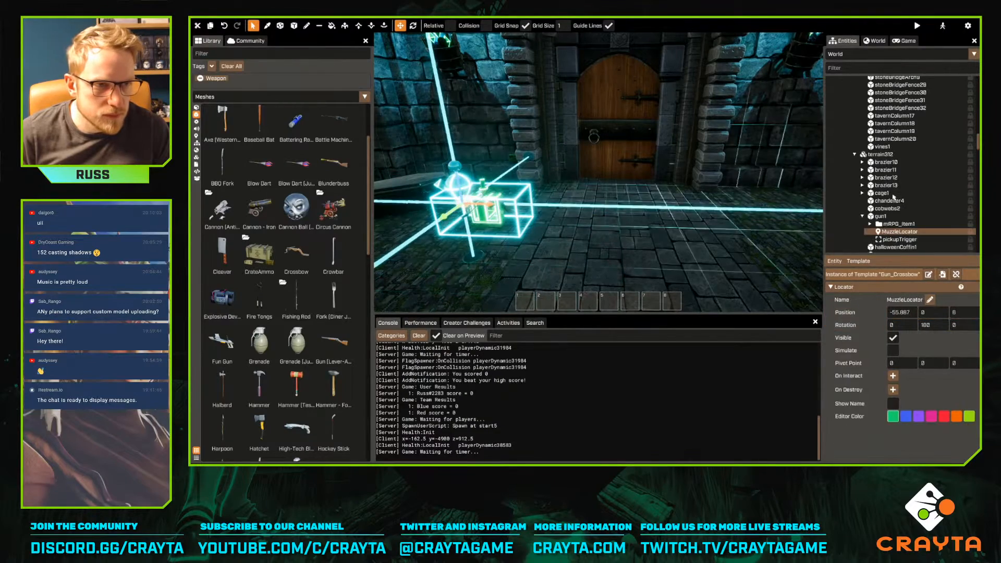
{"action": "key", "text": "w"}
{"action": "right_click_drag", "start_coordinate": [663, 234], "coordinate": [661, 241]}
{"action": "key", "text": "s"}
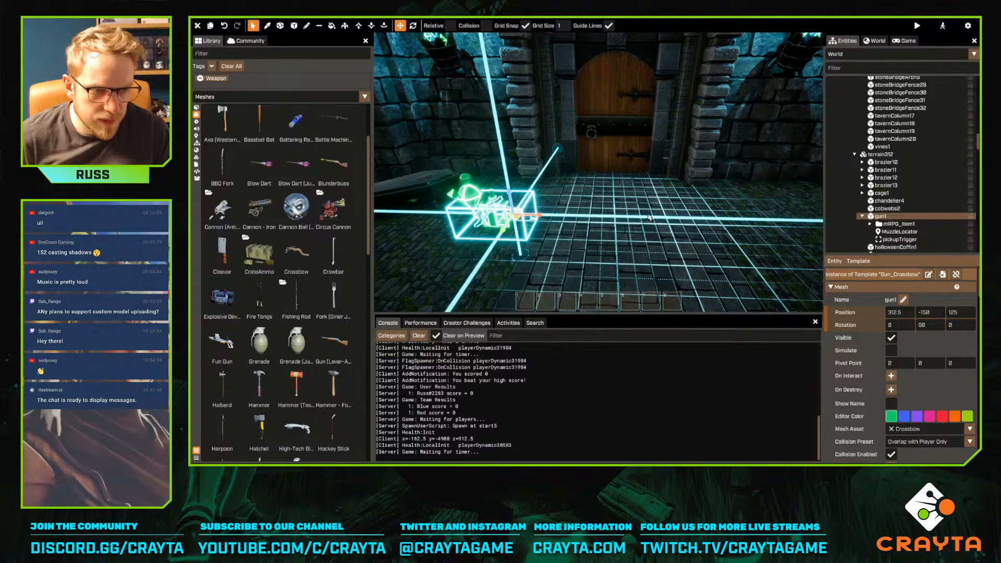
{"action": "right_click_drag", "start_coordinate": [649, 217], "coordinate": [657, 225]}
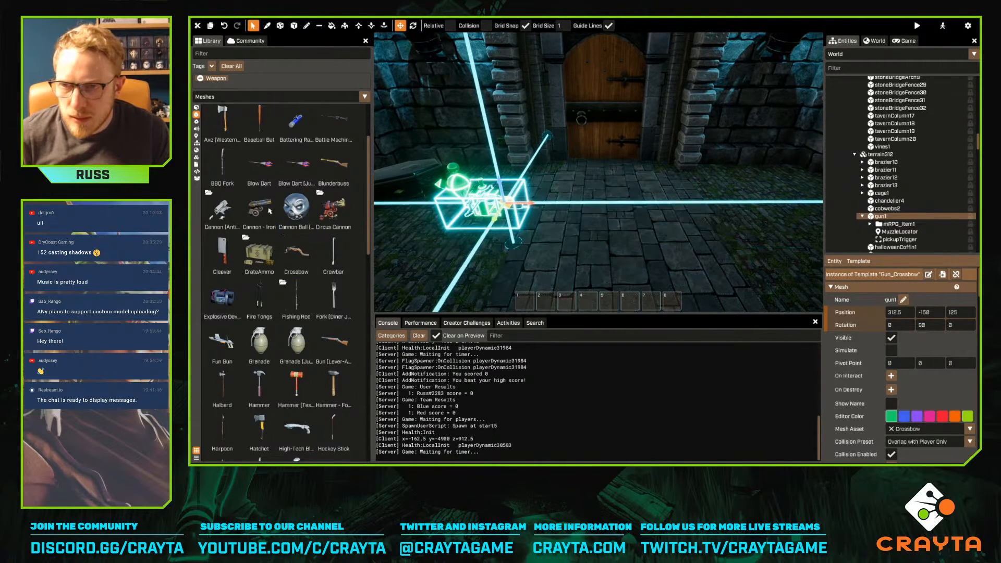
Find the gun templates and place a Gun instance beside the crossbow pickup at position 325, 50, 137.5
{"action": "left_click", "coordinate": [196, 142]}
{"action": "type", "text": "gun"}
{"action": "left_click_drag", "start_coordinate": [236, 115], "coordinate": [648, 167]}
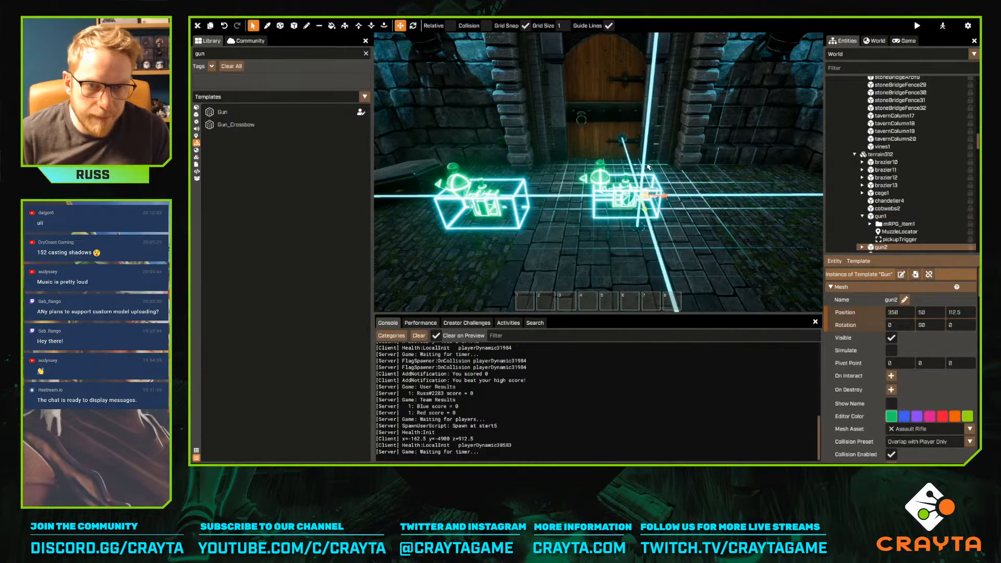
{"action": "scroll", "coordinate": [648, 167], "scroll_direction": "up", "scroll_amount": 3}
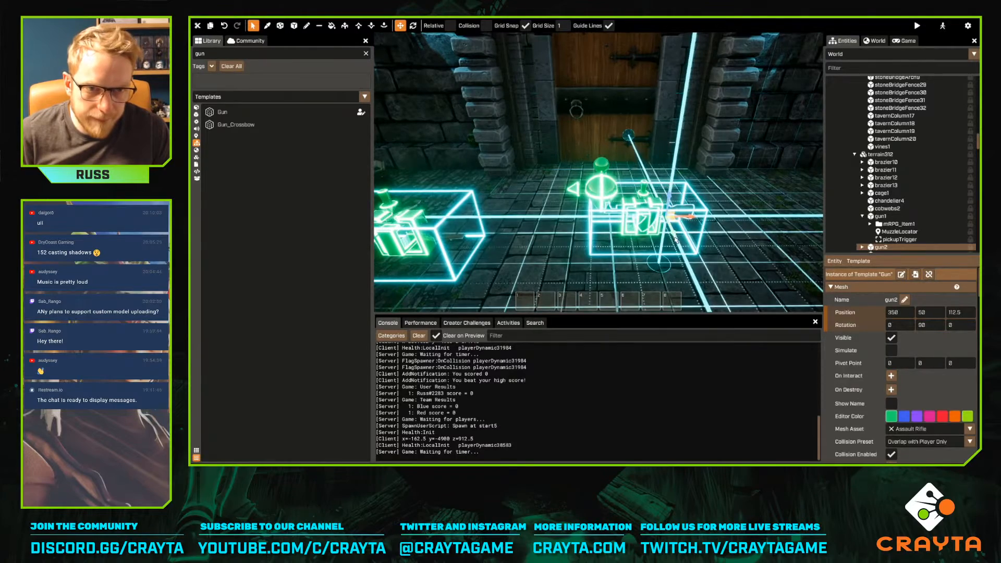
{"action": "key", "text": "Down"}
{"action": "key", "text": "Page_Up"}
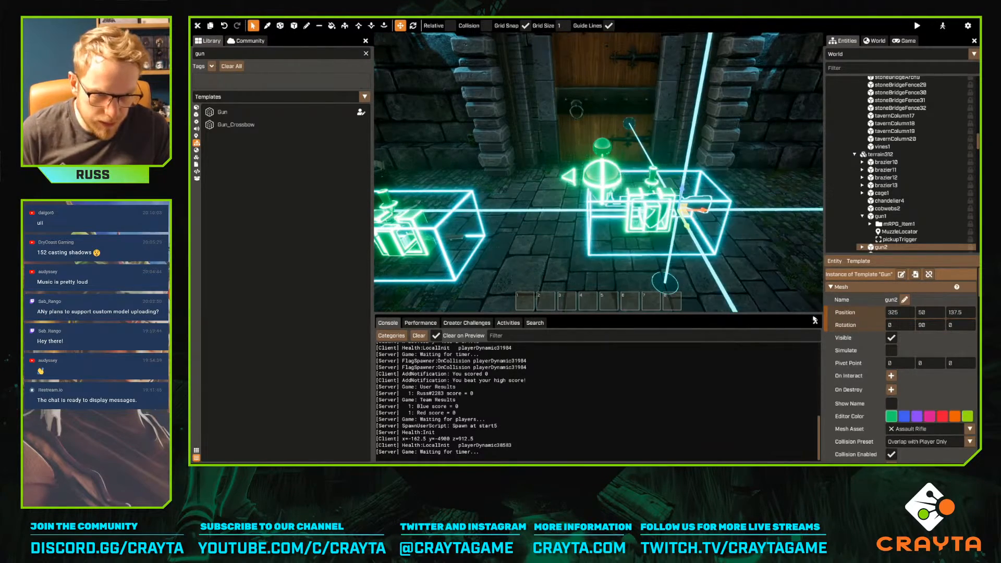
Filter the meshes by "cross" and replace the gun2 pickup's assault rifle mesh with Crossbow
{"action": "scroll", "coordinate": [685, 296], "scroll_direction": "up", "scroll_amount": 5}
{"action": "key", "text": "Tab"}
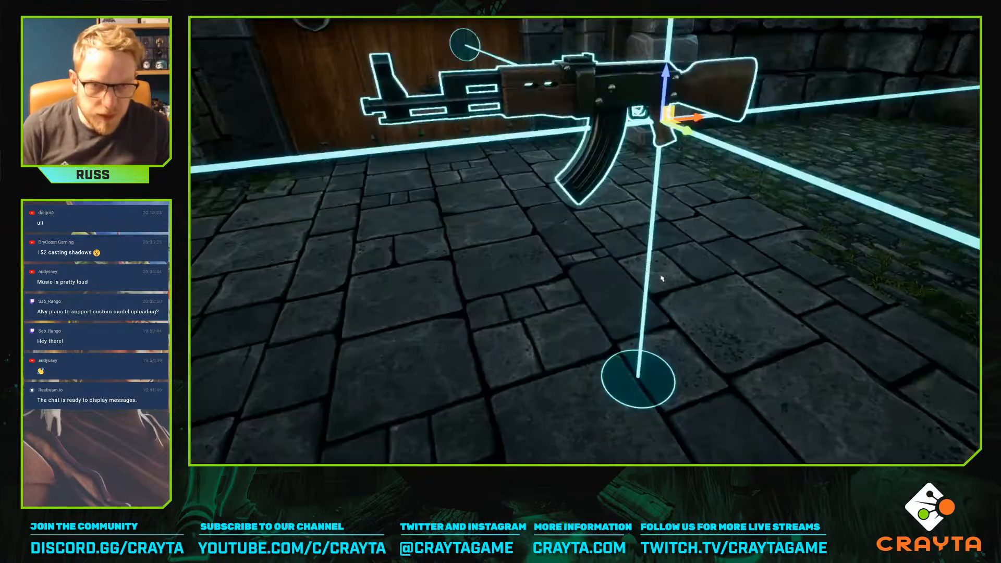
{"action": "key", "text": "s"}
{"action": "key", "text": "w"}
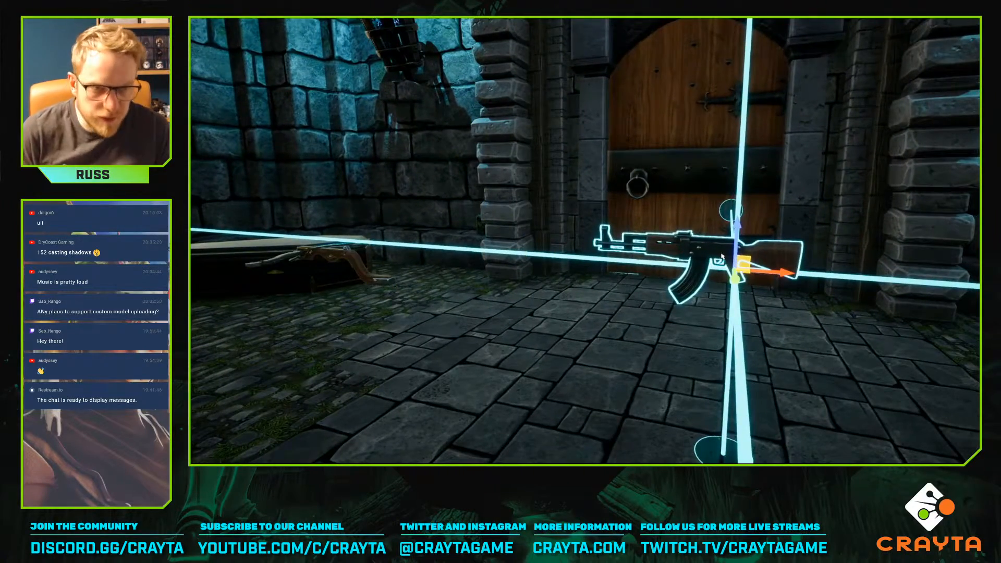
{"action": "key", "text": "Tab"}
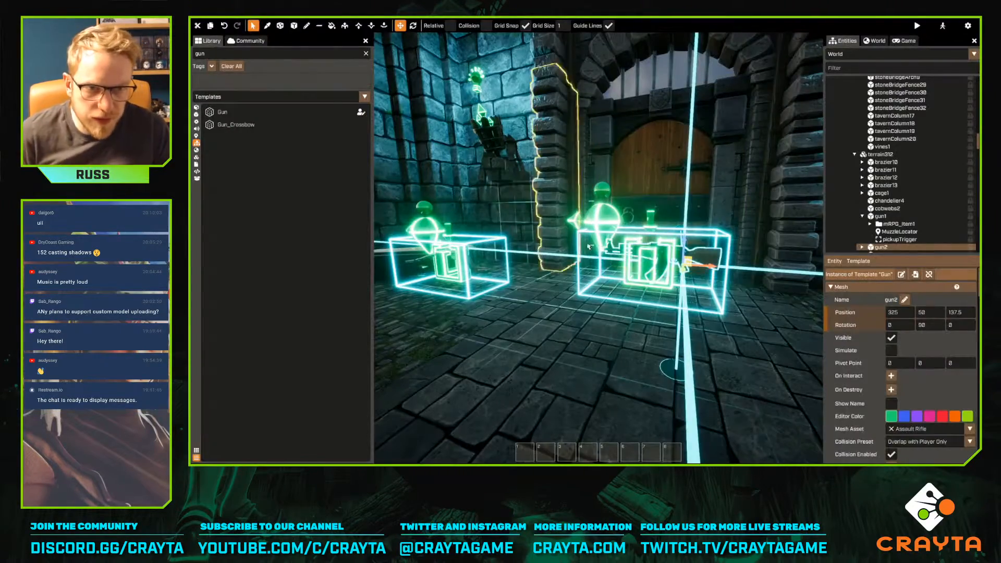
{"action": "left_click", "coordinate": [197, 115]}
{"action": "left_click", "coordinate": [228, 55]}
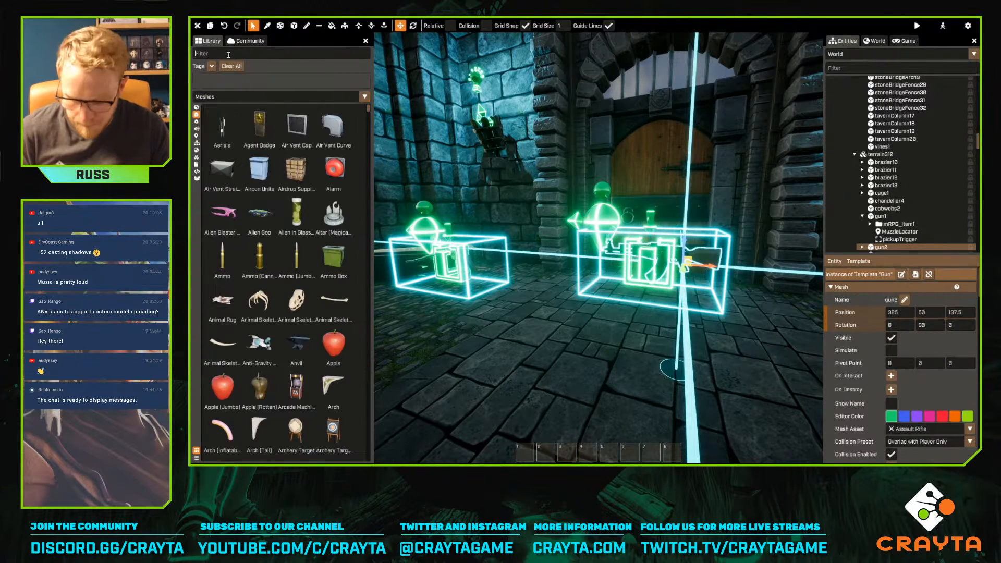
{"action": "type", "text": "cross"}
{"action": "left_click_drag", "start_coordinate": [259, 126], "coordinate": [922, 435]}
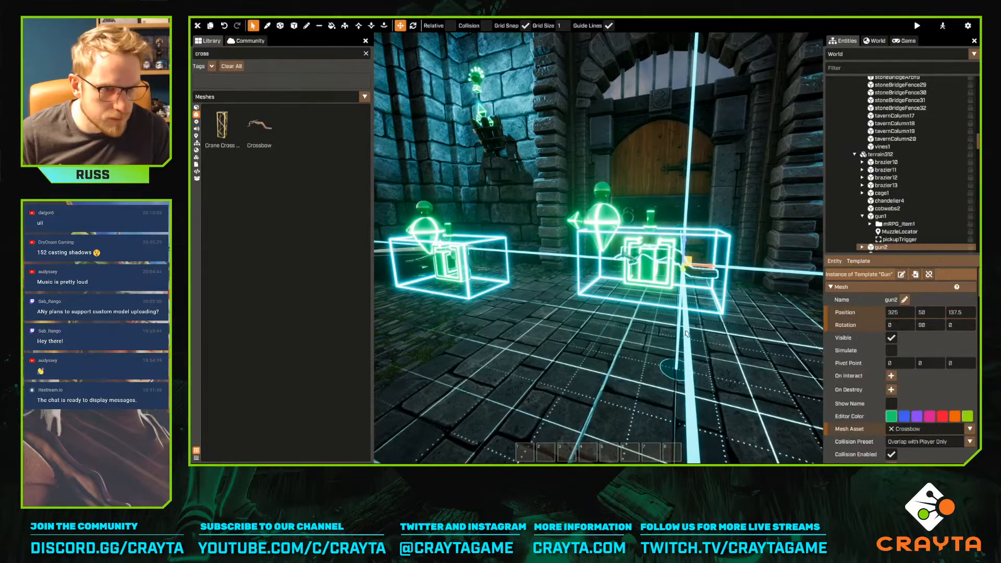
Clear the mesh filter and examine how the crossbow mesh sits among gun2's child entities from several sides
{"action": "right_click_drag", "start_coordinate": [751, 416], "coordinate": [766, 424]}
{"action": "key", "text": "w"}
{"action": "scroll", "coordinate": [885, 239], "scroll_direction": "down", "scroll_amount": 1}
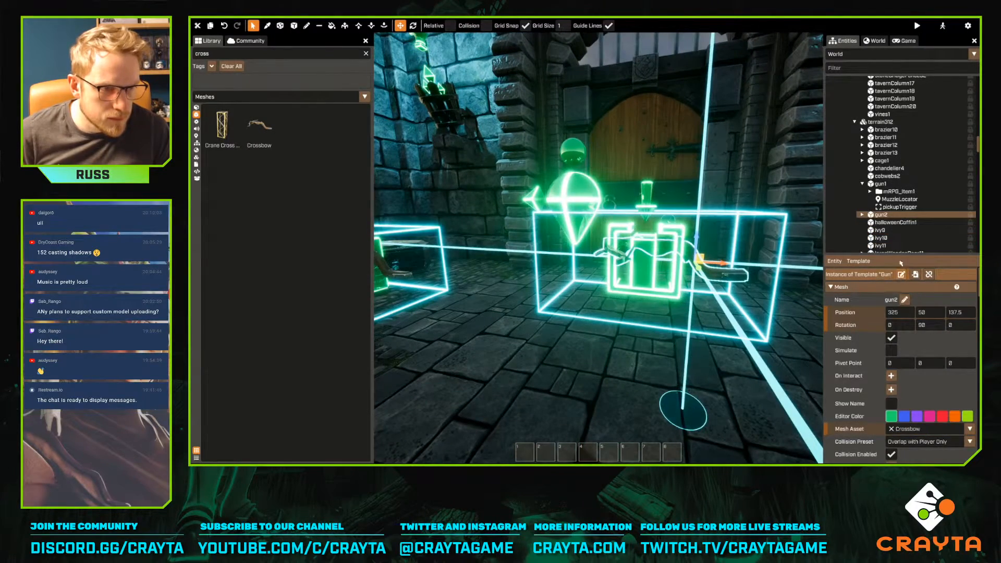
{"action": "key", "text": "a"}
{"action": "right_click_drag", "start_coordinate": [677, 322], "coordinate": [677, 323]}
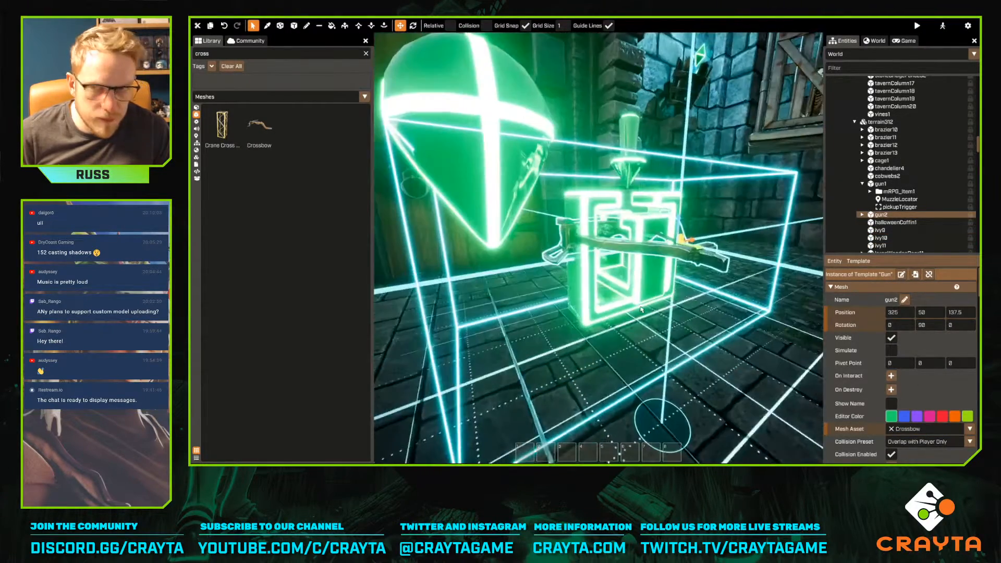
{"action": "left_click", "coordinate": [367, 54]}
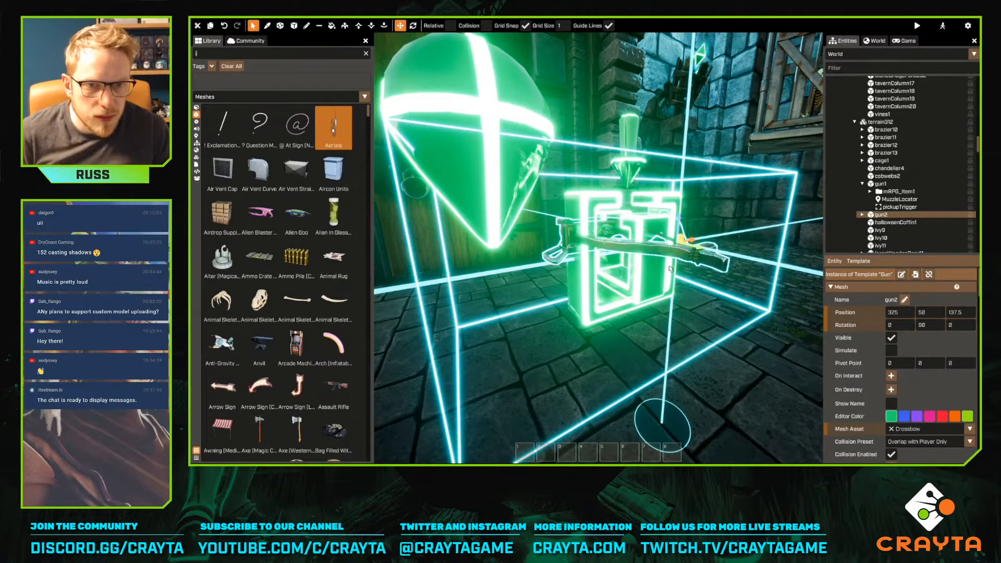
{"action": "left_click", "coordinate": [691, 319]}
{"action": "key", "text": "s"}
{"action": "right_click_drag", "start_coordinate": [691, 319], "coordinate": [754, 303]}
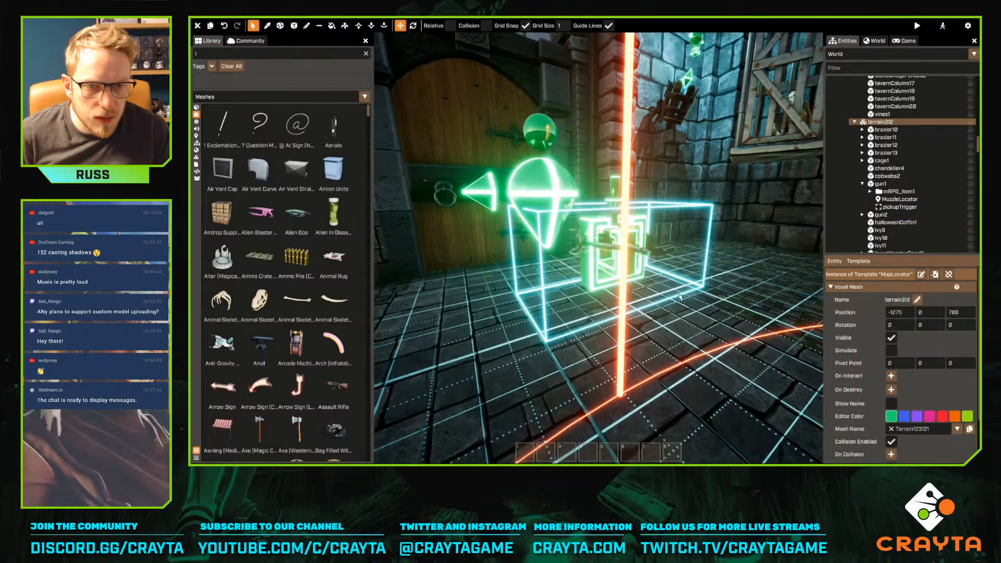
Turn off Show Entity Icons in the editor settings and return to the dungeon
{"action": "key", "text": "Escape"}
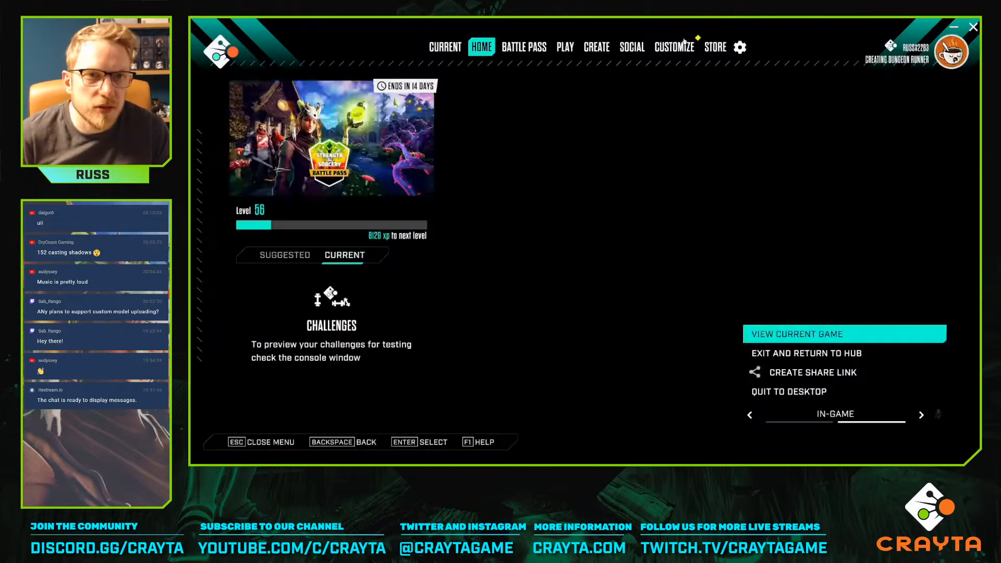
{"action": "left_click", "coordinate": [738, 48]}
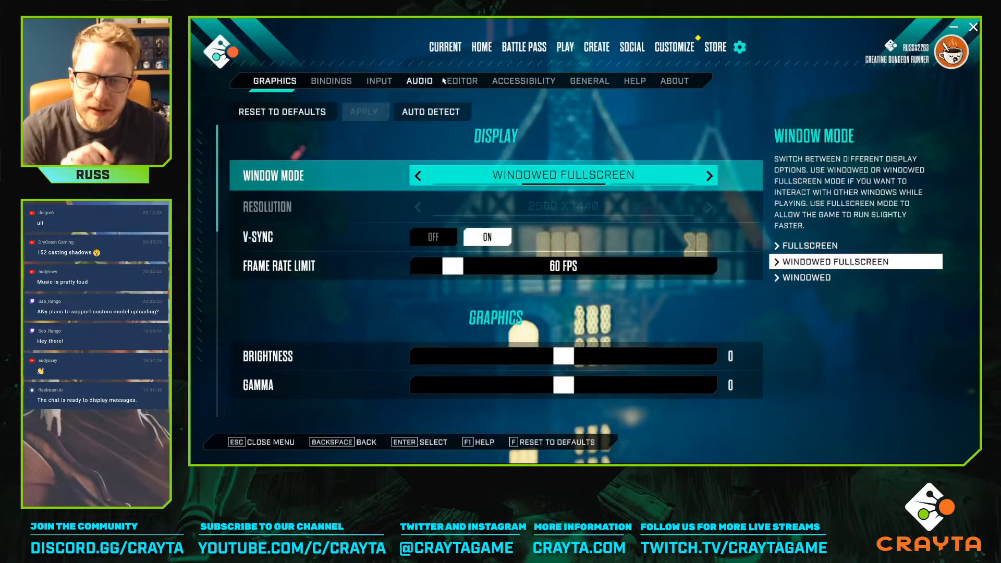
{"action": "left_click", "coordinate": [452, 81]}
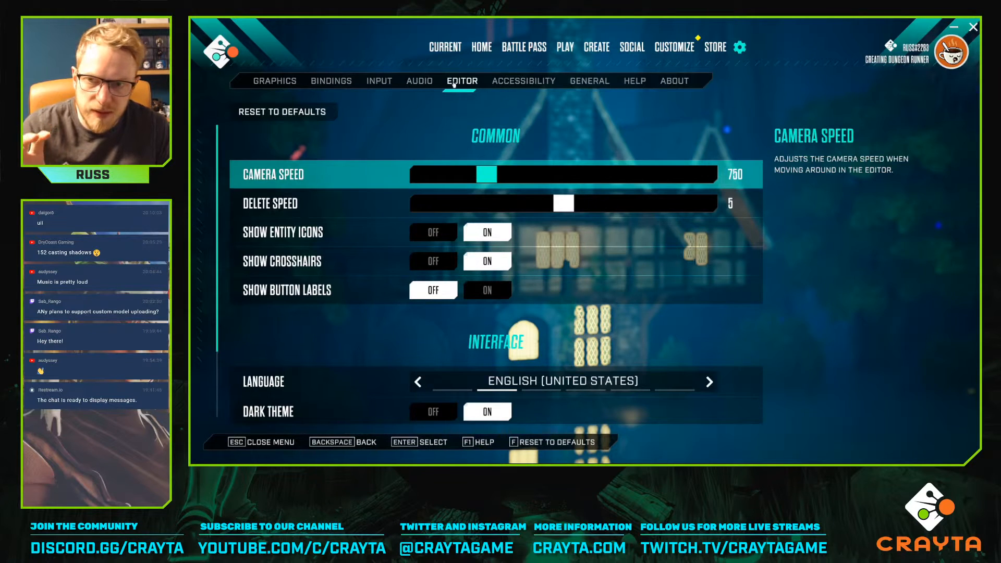
{"action": "left_click", "coordinate": [433, 237]}
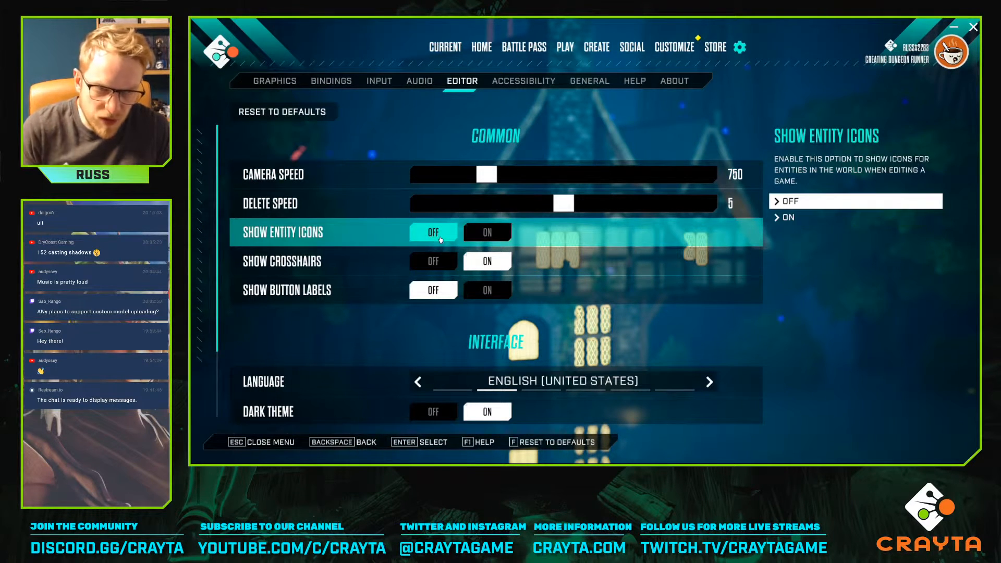
{"action": "key", "text": "Escape"}
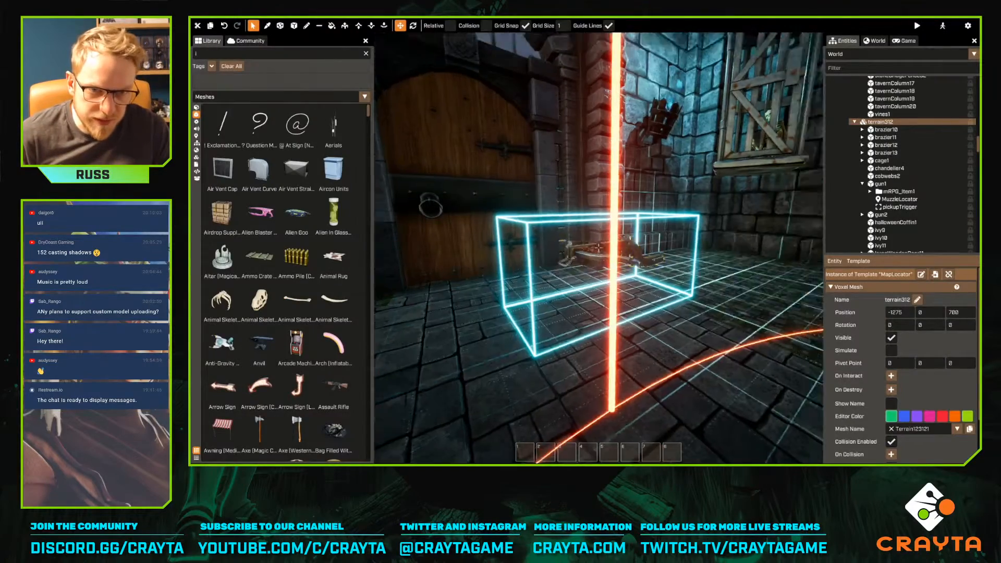
Examine the gun2 crossbow up close and browse the mesh library for parts that could decorate it
{"action": "key", "text": "w"}
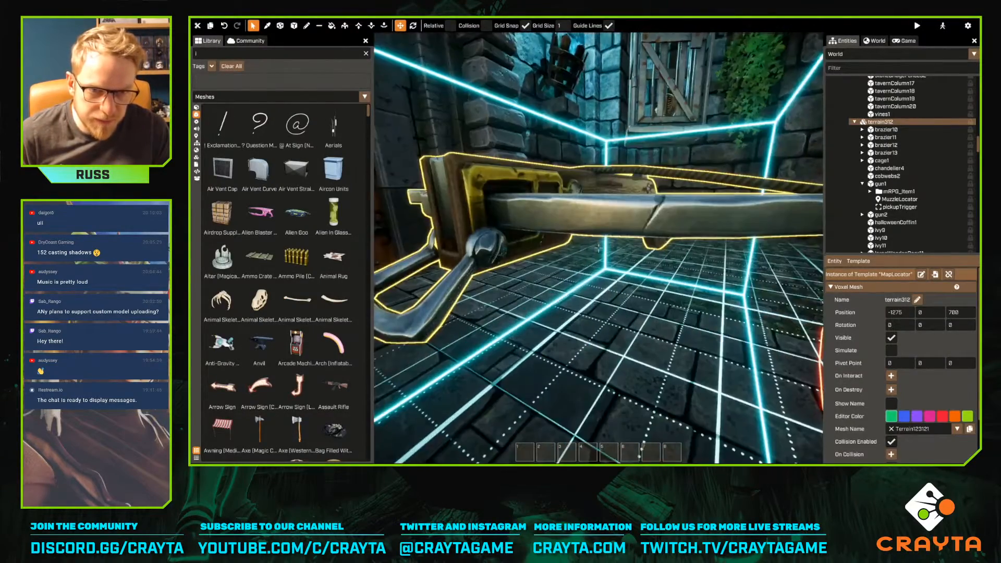
{"action": "key", "text": "s"}
{"action": "key", "text": "w"}
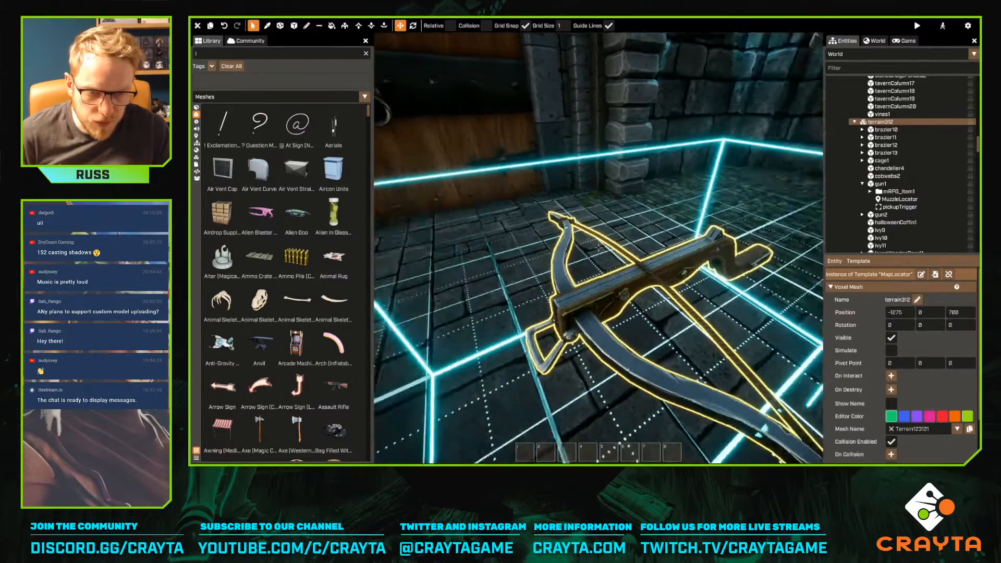
{"action": "right_click_drag", "start_coordinate": [599, 247], "coordinate": [744, 320]}
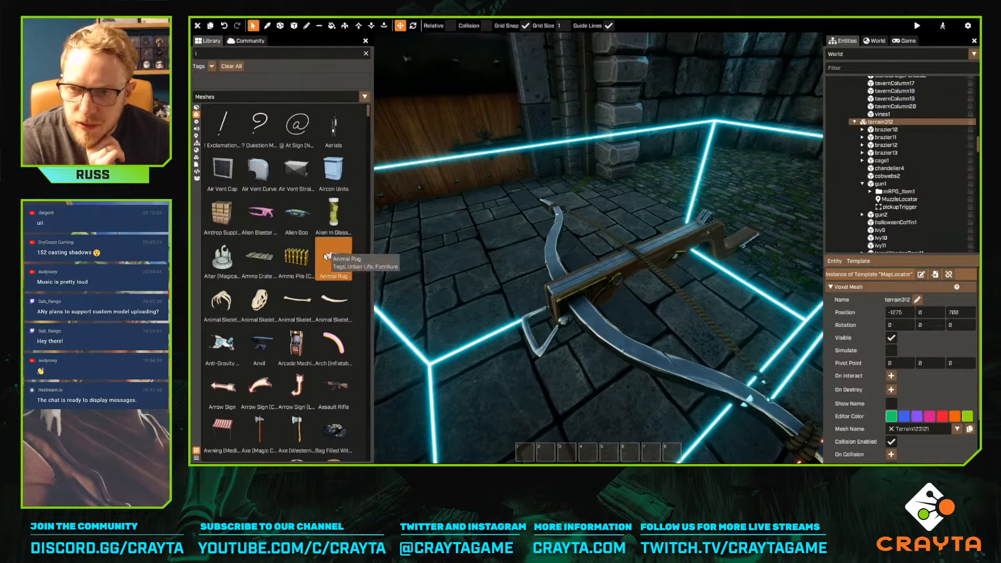
{"action": "scroll", "coordinate": [325, 256], "scroll_direction": "down", "scroll_amount": 5}
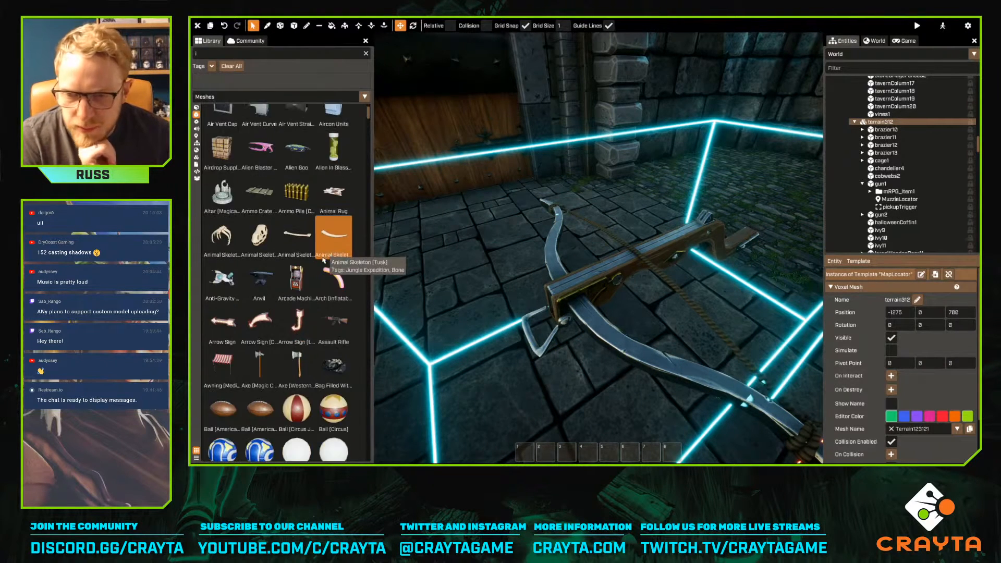
{"action": "scroll", "coordinate": [322, 260], "scroll_direction": "down", "scroll_amount": 12}
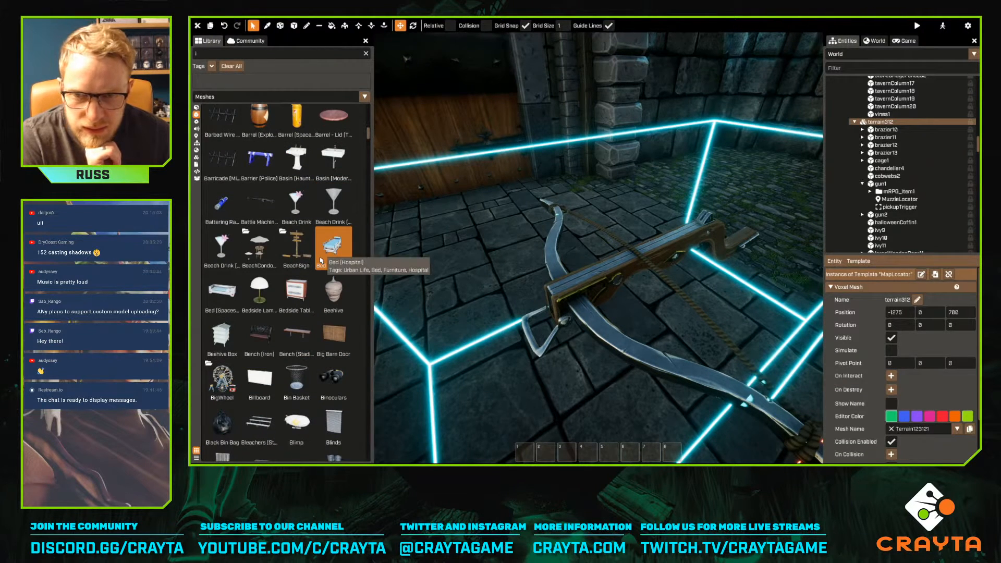
{"action": "scroll", "coordinate": [316, 261], "scroll_direction": "down", "scroll_amount": 8}
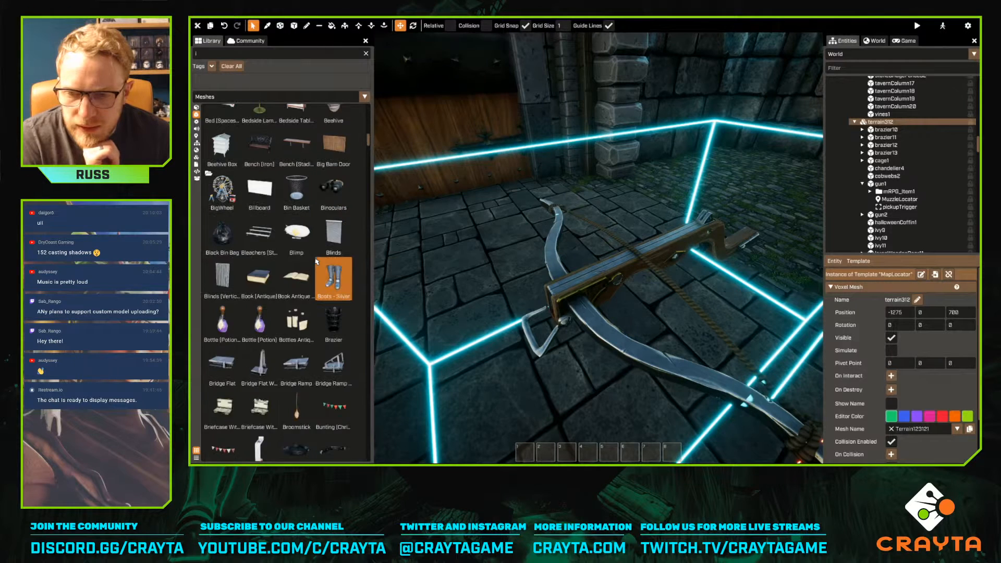
{"action": "scroll", "coordinate": [316, 261], "scroll_direction": "down", "scroll_amount": 2}
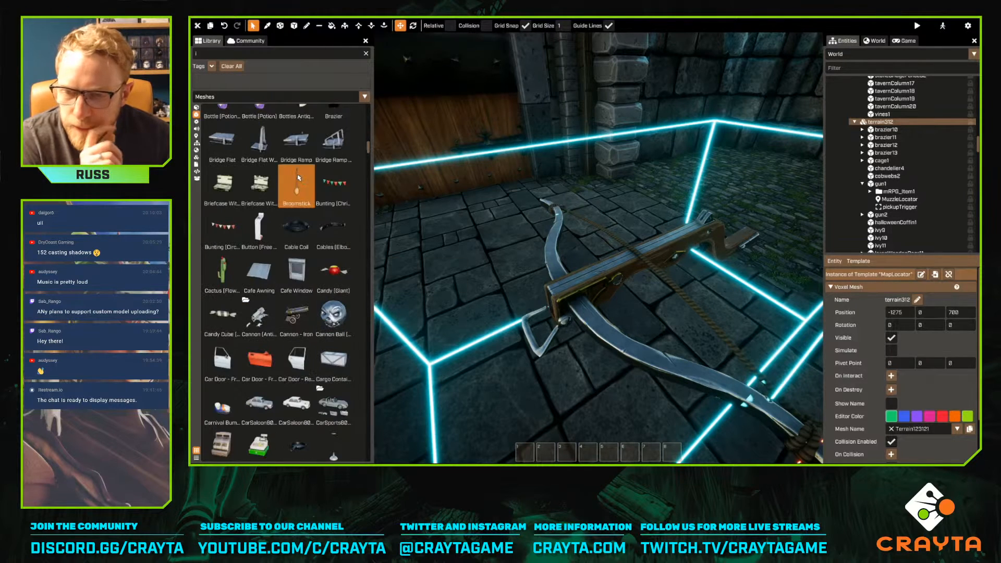
Filter the effects by "fire" and attach a Fire Small Smoky effect to the front end of the gun2 crossbow
{"action": "left_click", "coordinate": [197, 122]}
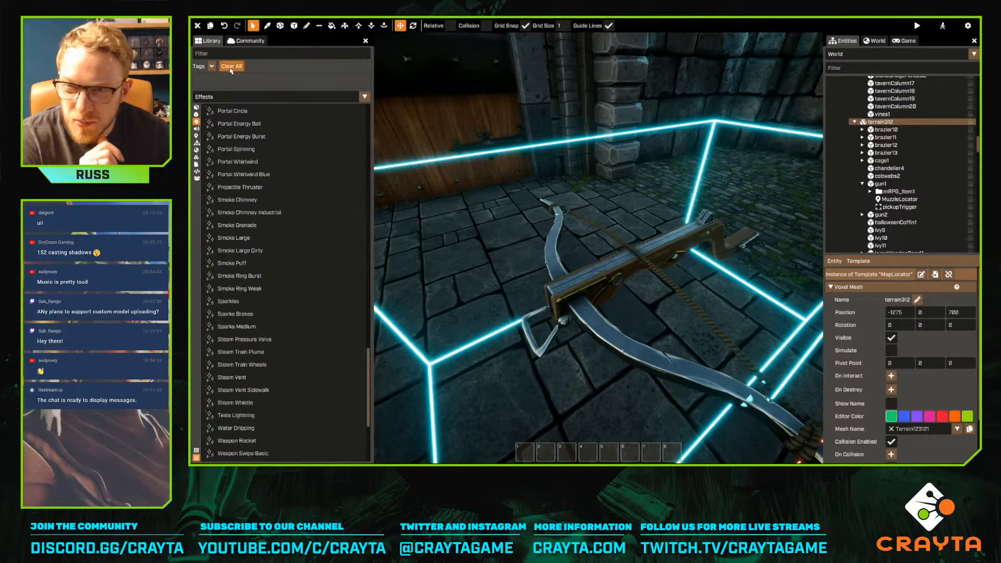
{"action": "type", "text": "fire"}
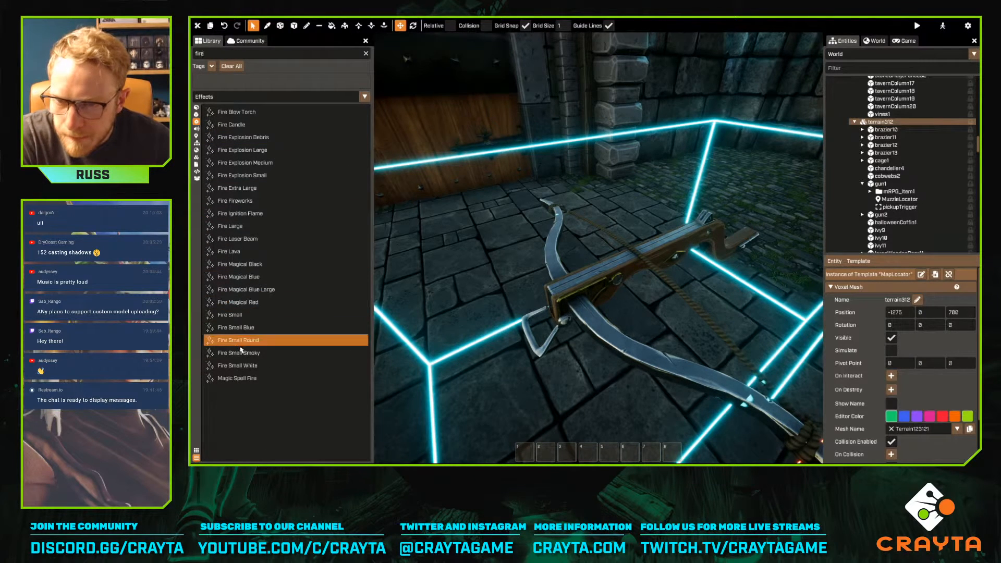
{"action": "left_click_drag", "start_coordinate": [245, 353], "coordinate": [552, 311]}
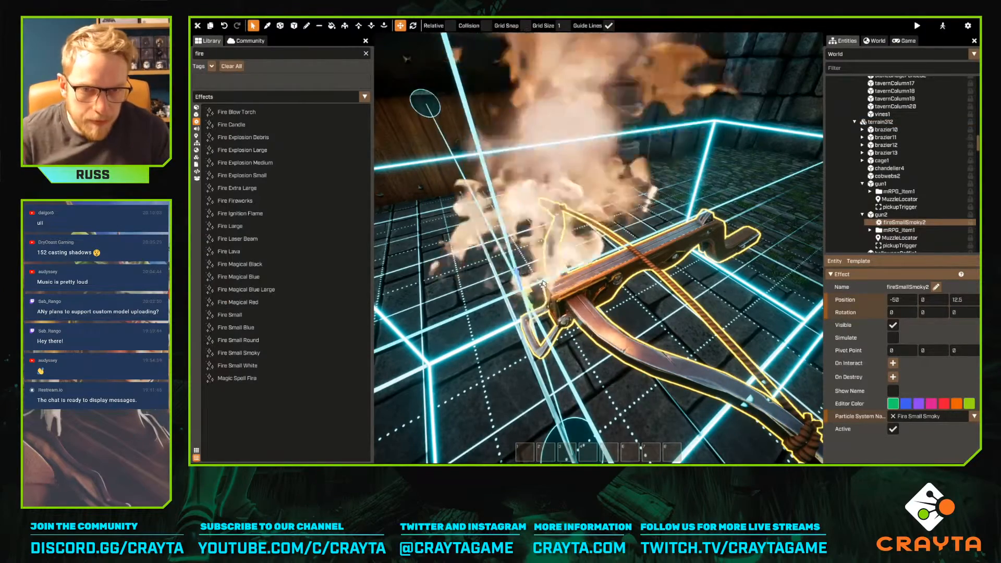
Try to reposition the Fire Small Smoky effect at the front end of the gun2 crossbow with grid snapping off
{"action": "key", "text": "ctrl+z"}
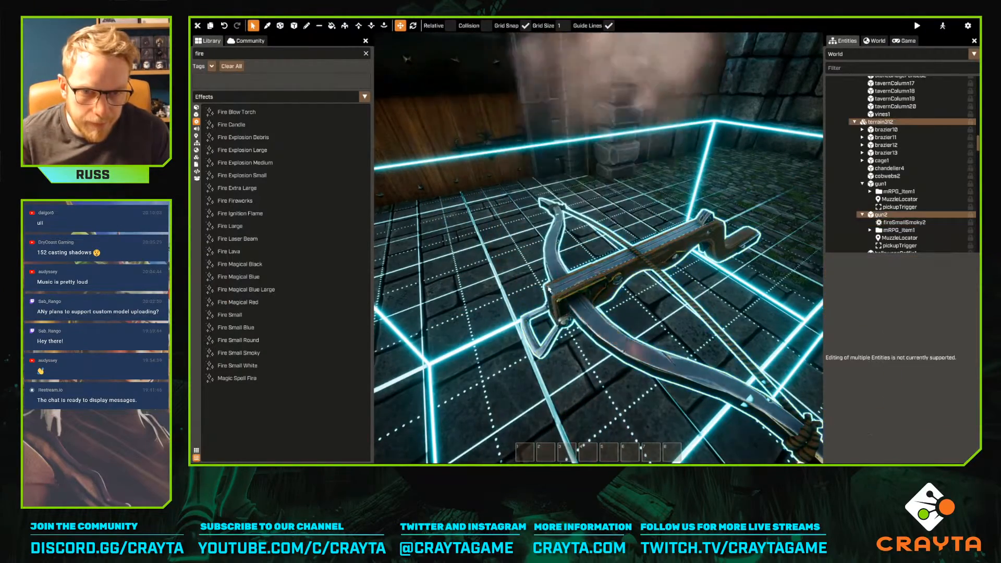
{"action": "scroll", "coordinate": [548, 290], "scroll_direction": "down", "scroll_amount": 3}
{"action": "scroll", "coordinate": [548, 290], "scroll_direction": "up", "scroll_amount": 3}
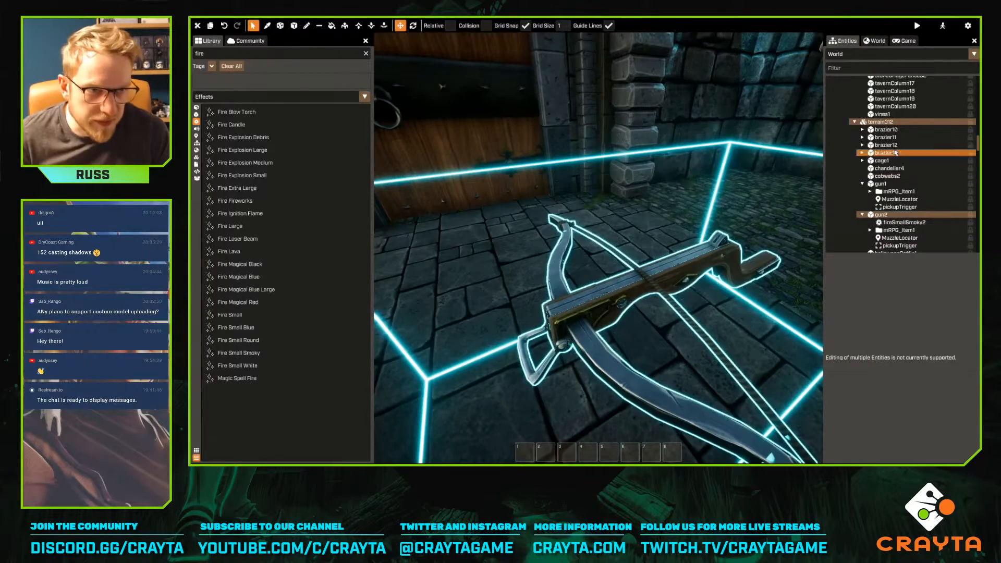
{"action": "double_click", "coordinate": [902, 222]}
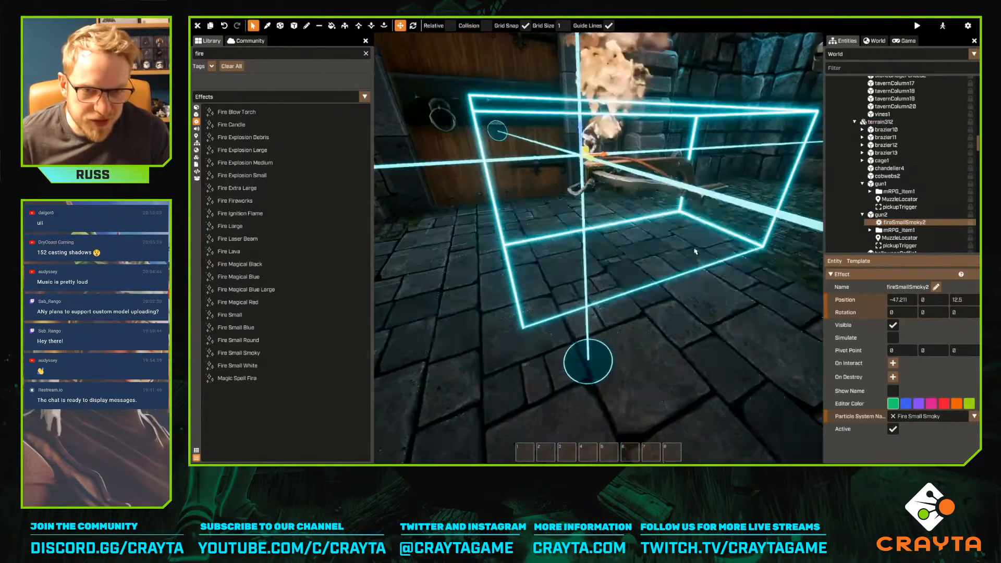
{"action": "left_click_drag", "start_coordinate": [596, 160], "coordinate": [574, 171]}
{"action": "right_click_drag", "start_coordinate": [574, 172], "coordinate": [560, 244]}
{"action": "key", "text": "s"}
{"action": "key", "text": "d"}
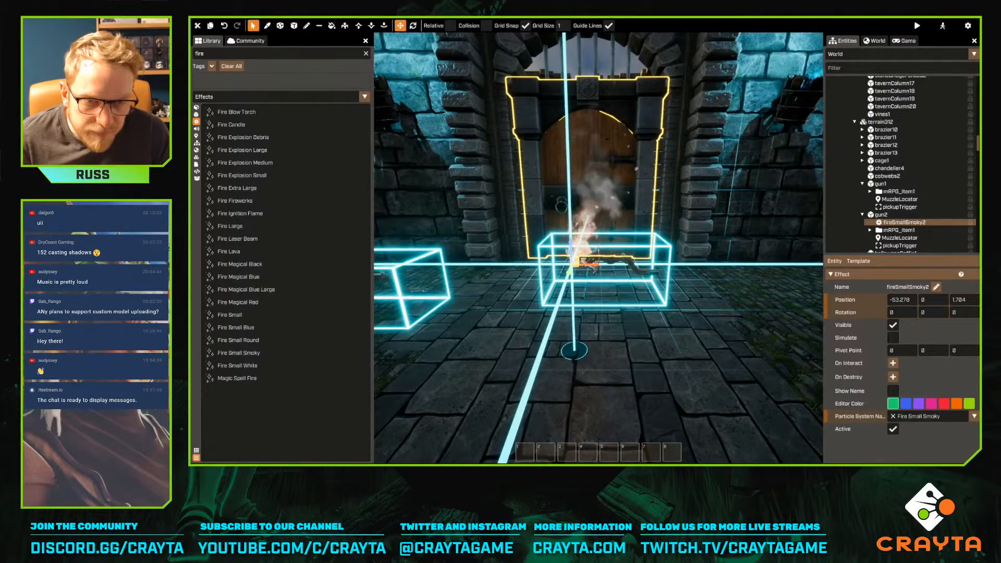
Try rotating the Fire Small Smoky effect on the gun2 crossbow to redirect its flames
{"action": "key", "text": "r"}
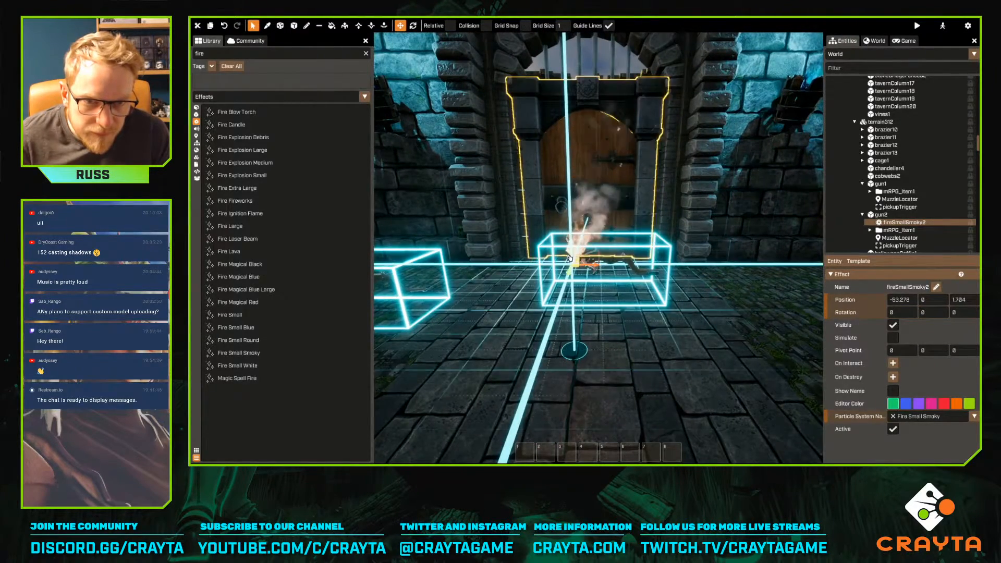
{"action": "left_click_drag", "start_coordinate": [550, 246], "coordinate": [584, 297]}
{"action": "right_click_drag", "start_coordinate": [604, 284], "coordinate": [709, 294]}
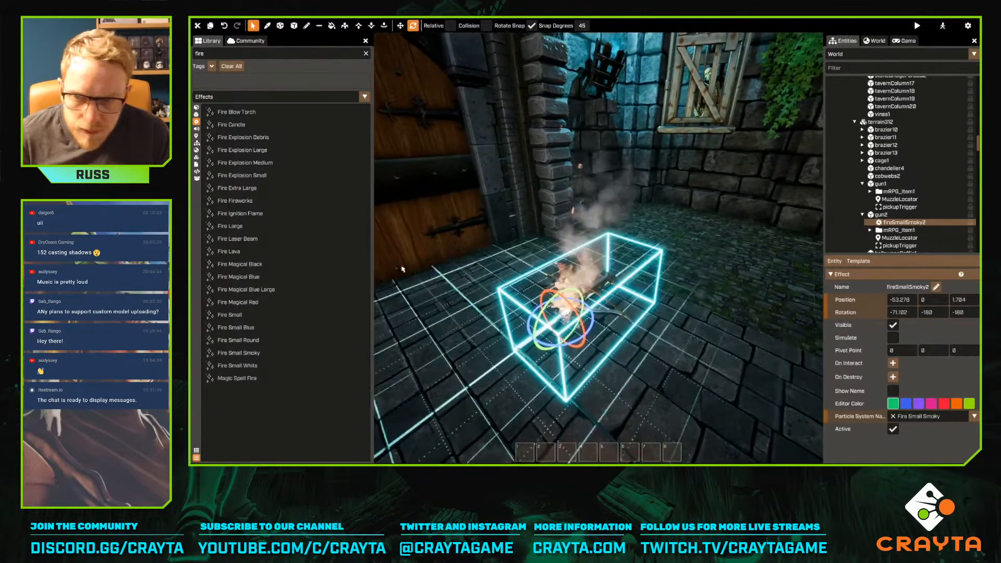
Bring up the mesh library and delete the Fire Small Smoky effect from gun2
{"action": "left_click", "coordinate": [196, 114]}
{"action": "scroll", "coordinate": [286, 208], "scroll_direction": "down", "scroll_amount": 10}
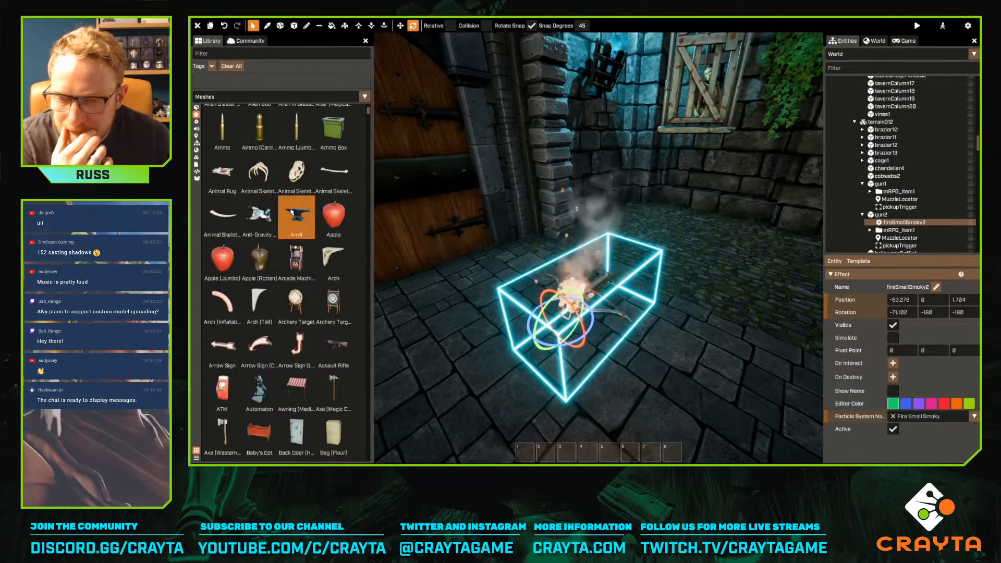
{"action": "scroll", "coordinate": [294, 221], "scroll_direction": "down", "scroll_amount": 6}
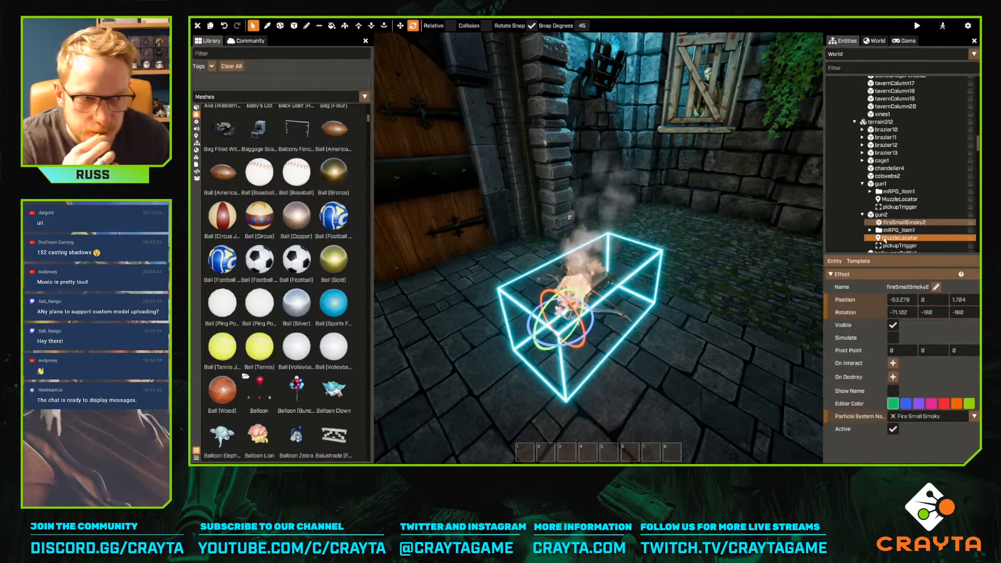
{"action": "key", "text": "Delete"}
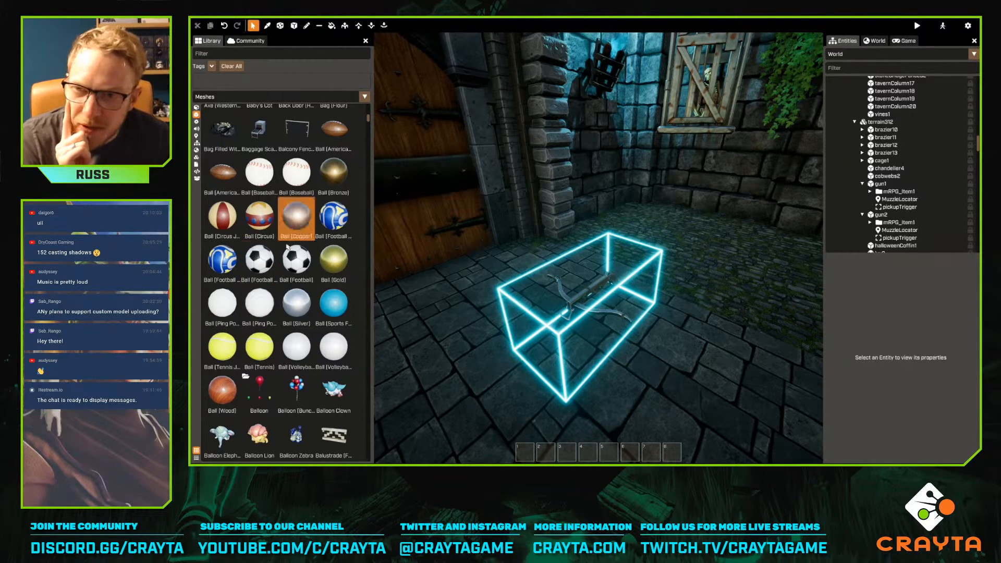
Look through the mesh library for a part that could decorate the gun2 crossbow
{"action": "scroll", "coordinate": [284, 241], "scroll_direction": "down", "scroll_amount": 10}
{"action": "scroll", "coordinate": [291, 291], "scroll_direction": "down", "scroll_amount": 6}
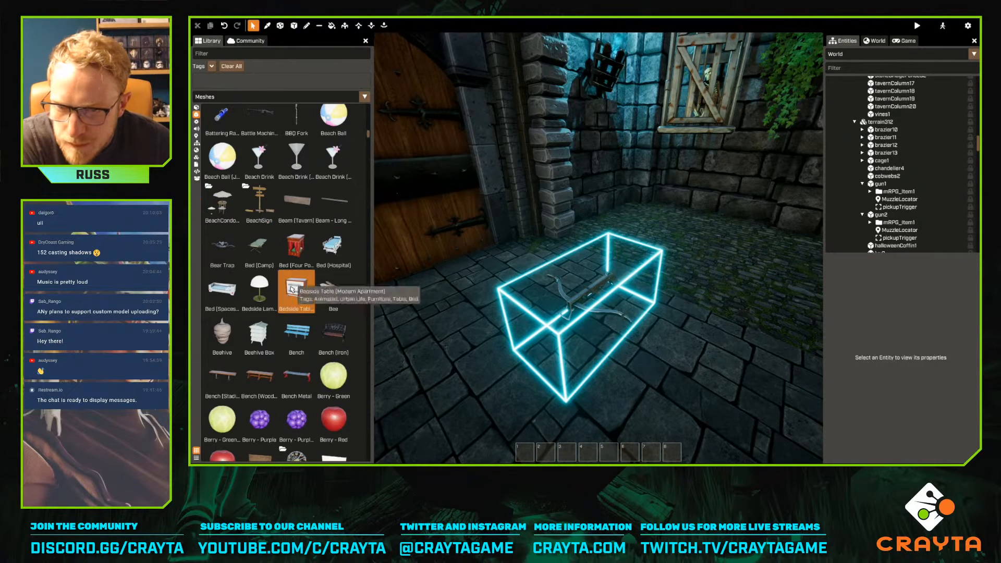
{"action": "scroll", "coordinate": [293, 290], "scroll_direction": "down", "scroll_amount": 12}
{"action": "scroll", "coordinate": [293, 290], "scroll_direction": "down", "scroll_amount": 4}
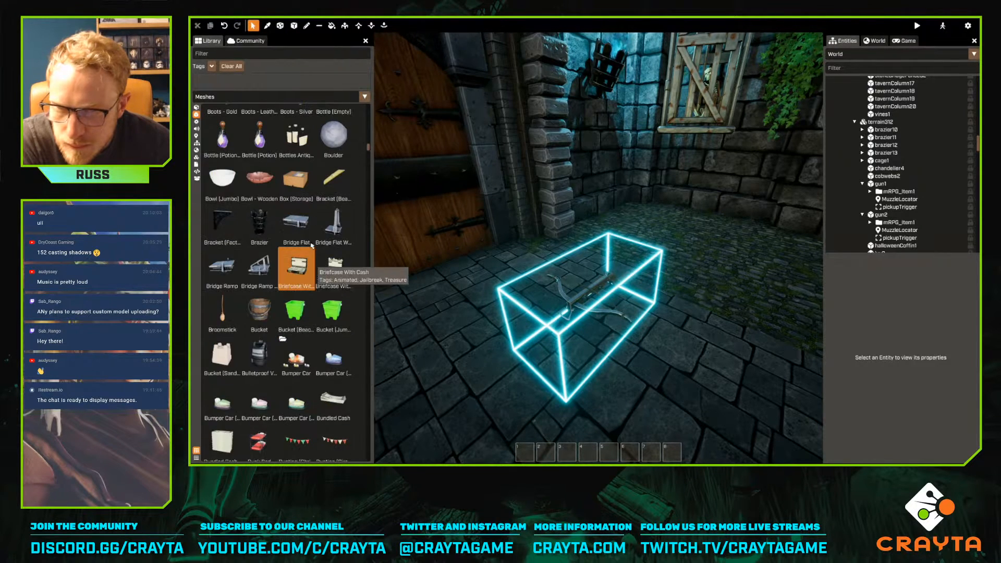
{"action": "left_click_drag", "start_coordinate": [369, 150], "coordinate": [368, 108]}
{"action": "scroll", "coordinate": [314, 247], "scroll_direction": "down", "scroll_amount": 2}
{"action": "scroll", "coordinate": [314, 248], "scroll_direction": "down", "scroll_amount": 9}
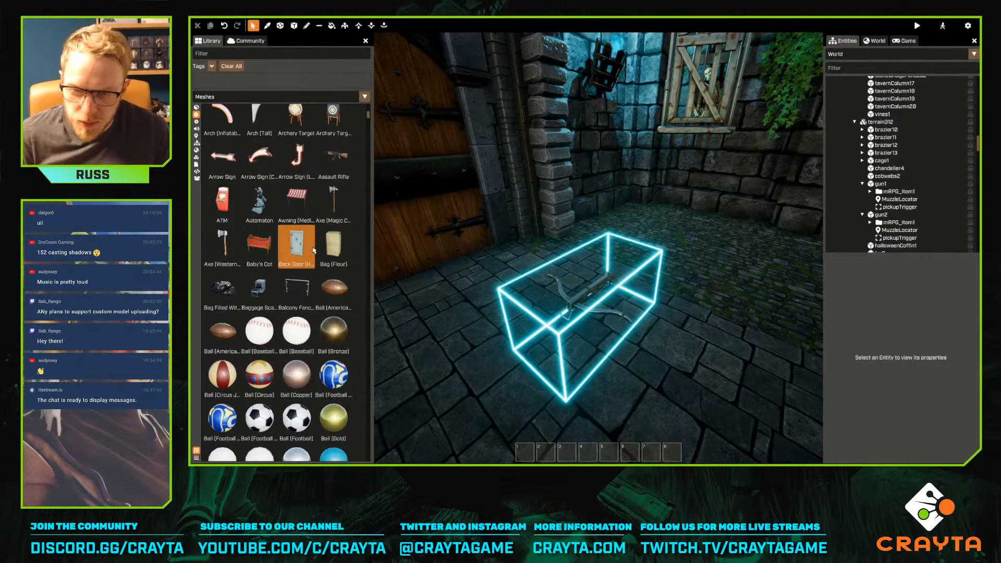
{"action": "scroll", "coordinate": [314, 257], "scroll_direction": "down", "scroll_amount": 7}
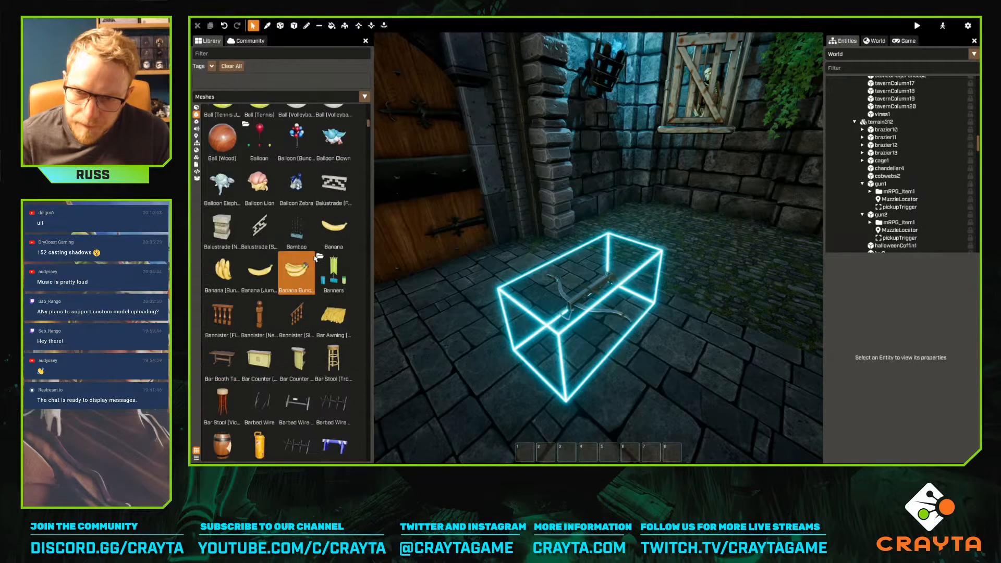
{"action": "scroll", "coordinate": [314, 257], "scroll_direction": "down", "scroll_amount": 4}
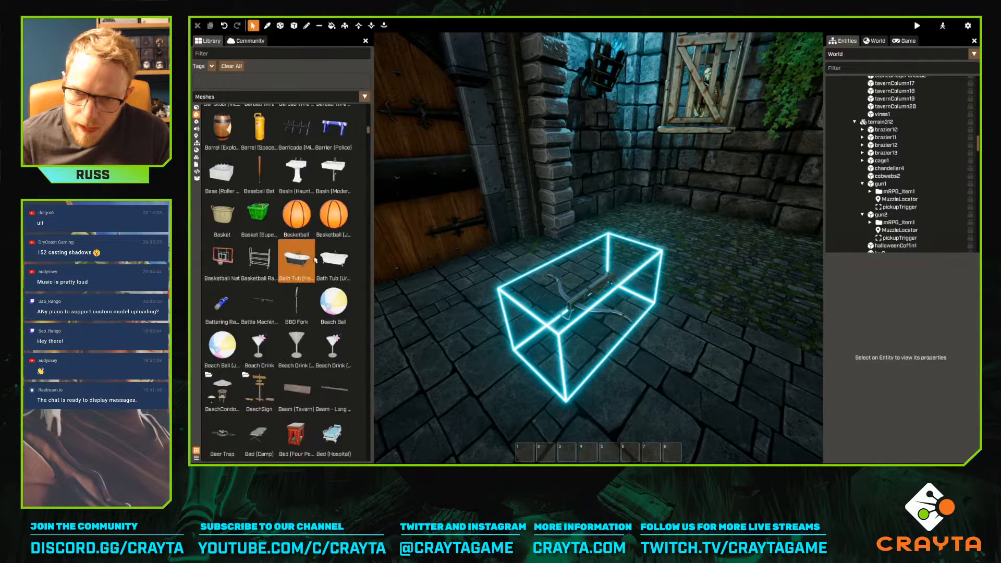
Filter the meshes by "orb" and attach a Magical Orb - Red to the front end of the gun2 crossbow
{"action": "left_click", "coordinate": [248, 54]}
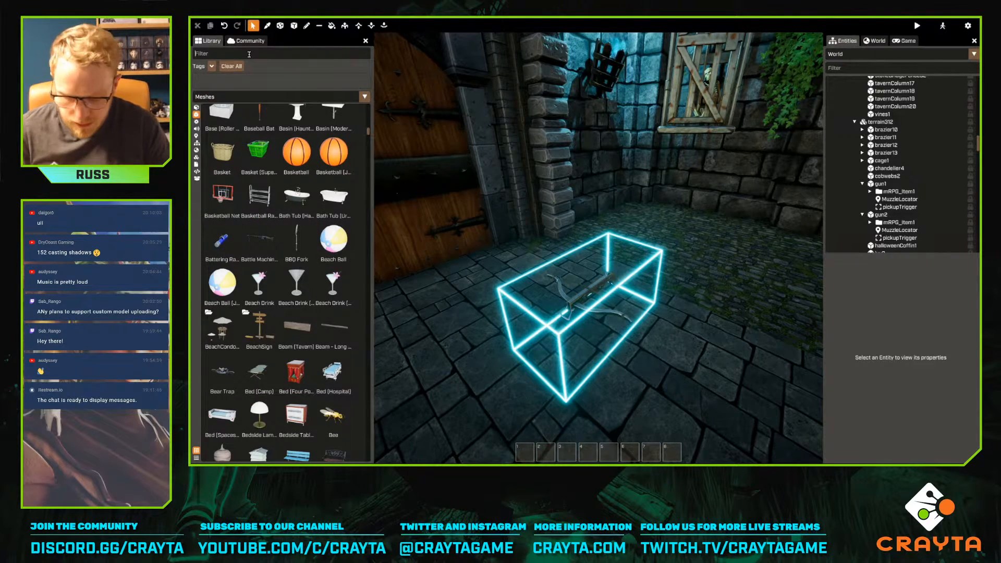
{"action": "type", "text": "orb"}
{"action": "double_click", "coordinate": [222, 126]}
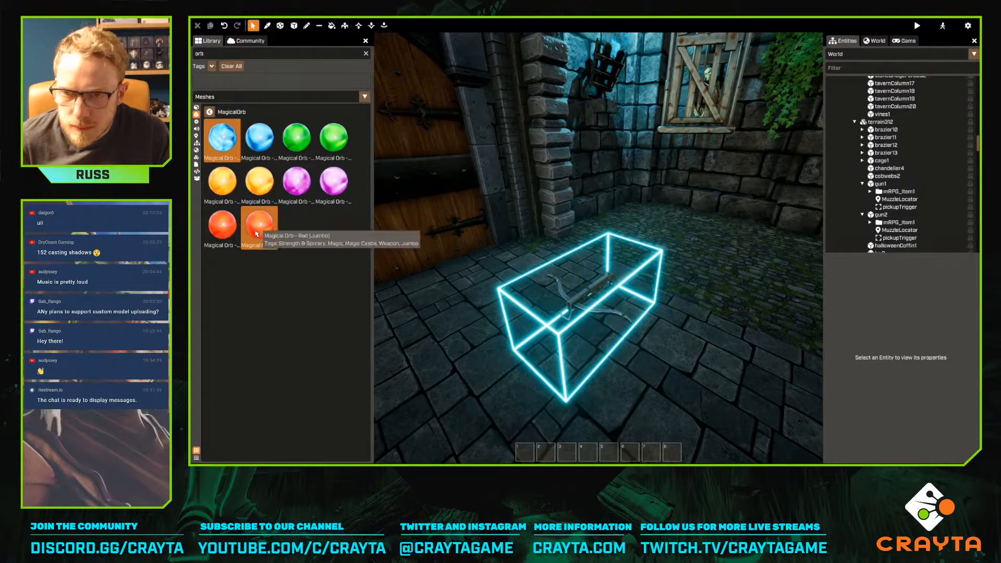
{"action": "left_click_drag", "start_coordinate": [222, 226], "coordinate": [575, 289]}
{"action": "key", "text": "d"}
{"action": "right_click_drag", "start_coordinate": [575, 288], "coordinate": [598, 247]}
{"action": "key", "text": "w"}
{"action": "key", "text": "ctrl+z"}
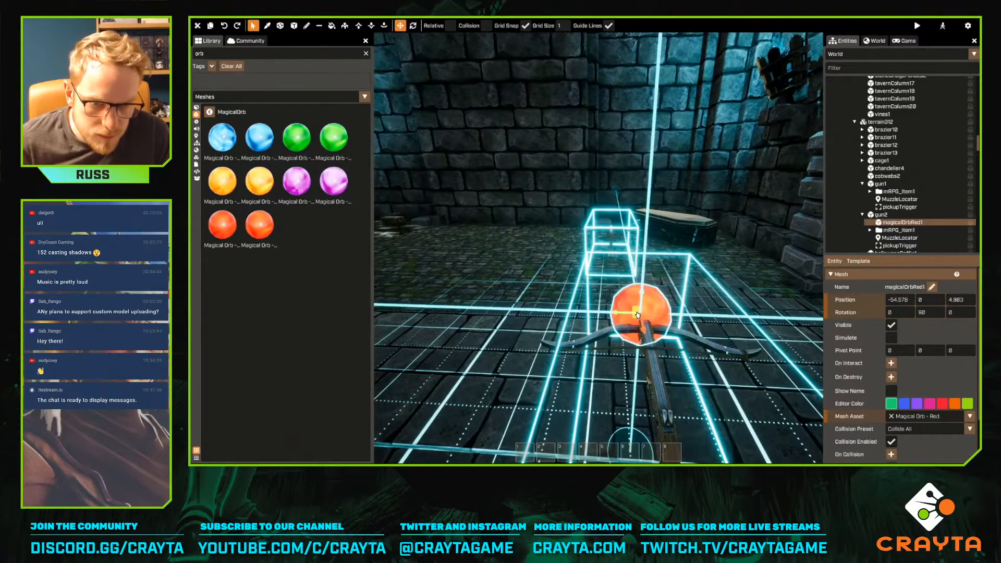
Raise the red orb on the crossbow's front end to a position of about -54.578, 0, 7.238 and check its fit
{"action": "key", "text": "d"}
{"action": "left_click_drag", "start_coordinate": [598, 300], "coordinate": [597, 295]}
{"action": "mouse_move", "coordinate": [597, 295]}
{"action": "right_mouse_down"}
{"action": "mouse_move", "coordinate": [598, 248]}
{"action": "mouse_move", "coordinate": [606, 295]}
{"action": "right_mouse_up"}
{"action": "key", "text": "q"}
{"action": "key", "text": "d"}
{"action": "key", "text": "s"}
{"action": "key", "text": "a"}
{"action": "key", "text": "w"}
{"action": "key", "text": "a"}
{"action": "key", "text": "s"}
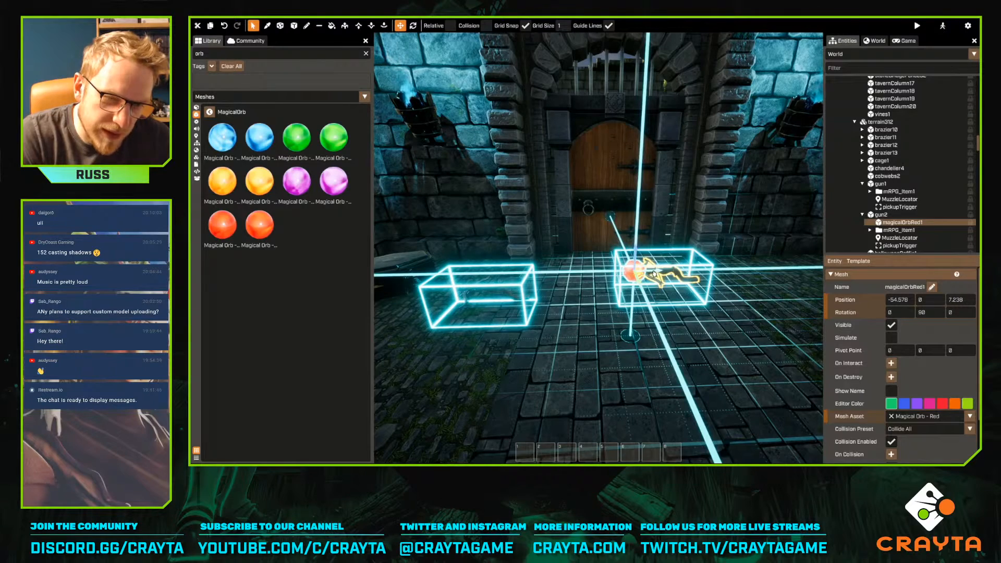
Compare the gunScript settings of gun1 and gun2
{"action": "left_click_drag", "start_coordinate": [655, 272], "coordinate": [495, 295]}
{"action": "scroll", "coordinate": [883, 399], "scroll_direction": "down", "scroll_amount": 8}
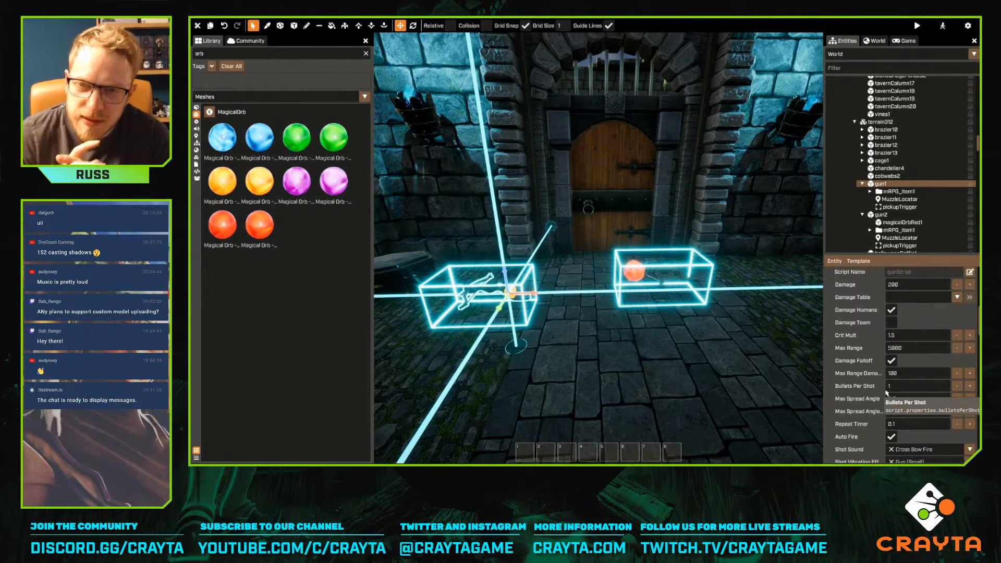
{"action": "left_click", "coordinate": [884, 216]}
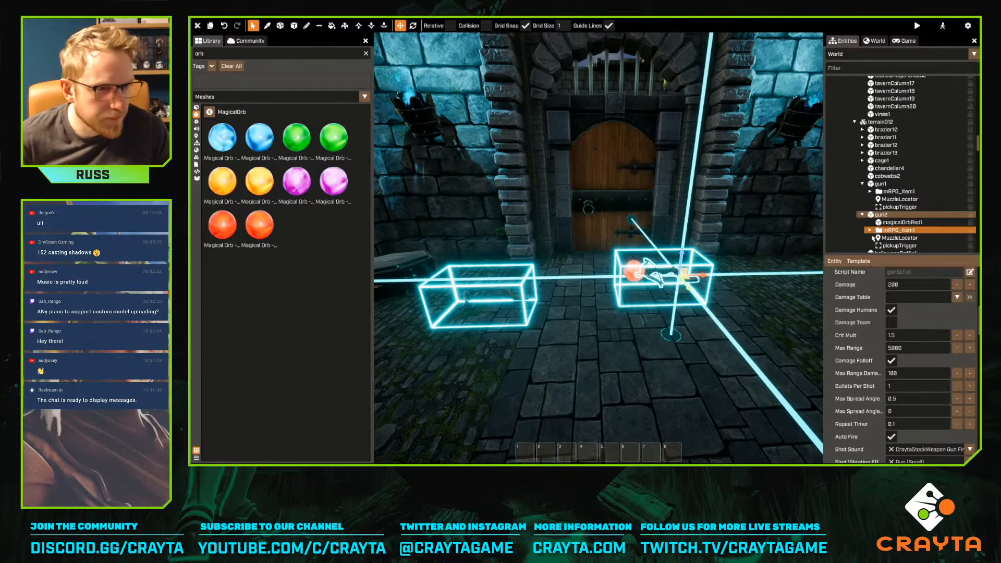
{"action": "left_click", "coordinate": [884, 184]}
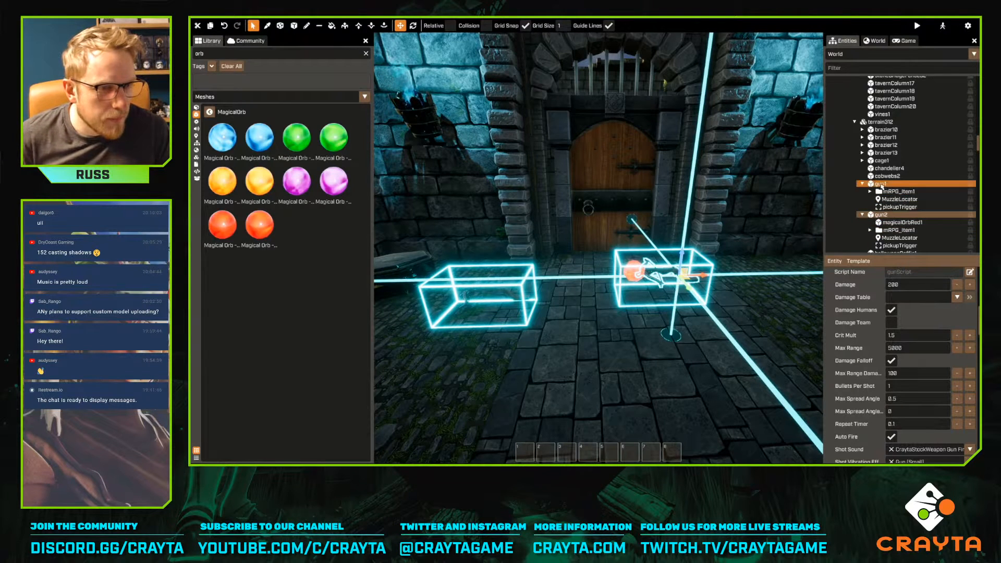
{"action": "left_click", "coordinate": [881, 215]}
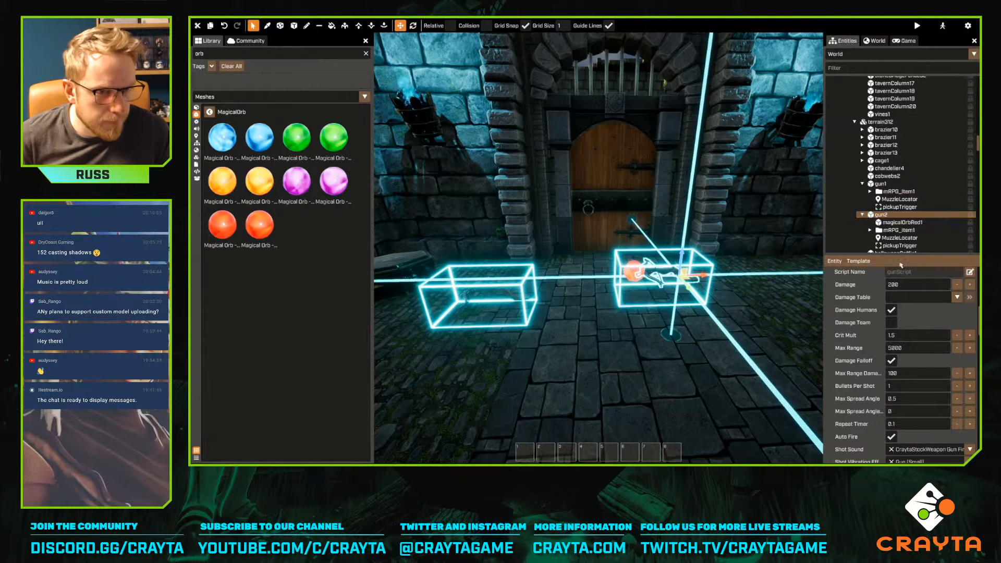
Disable collision on the red magical orb and rename its parent entity gun2 as Crossbow_Fire
{"action": "left_click", "coordinate": [901, 223]}
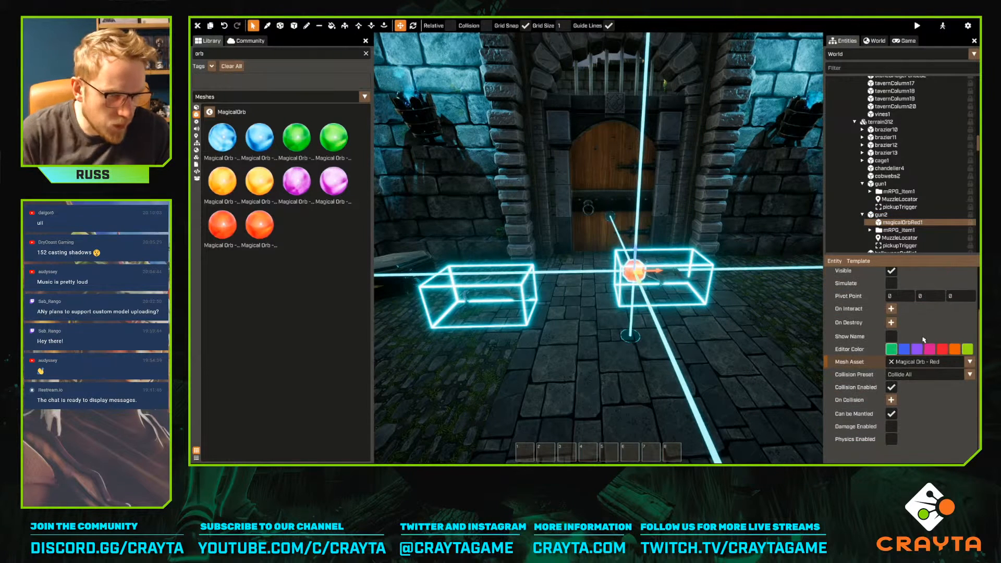
{"action": "left_click", "coordinate": [891, 386]}
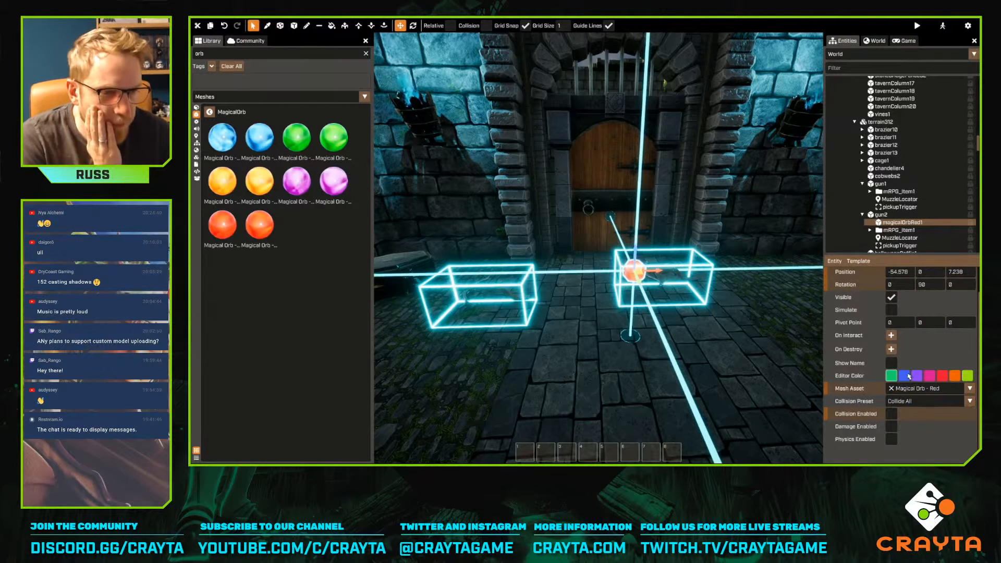
{"action": "left_click", "coordinate": [883, 215]}
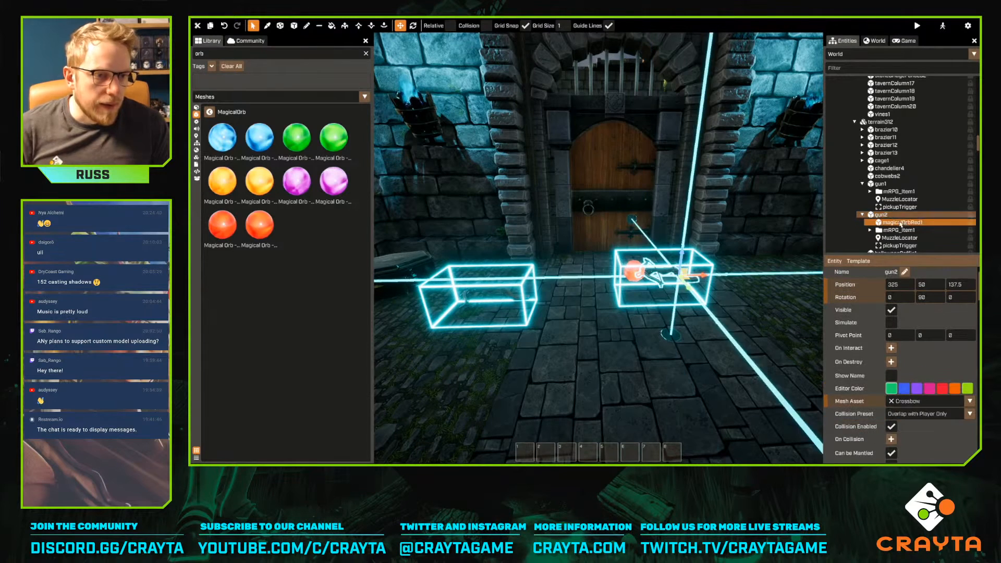
{"action": "key", "text": "e"}
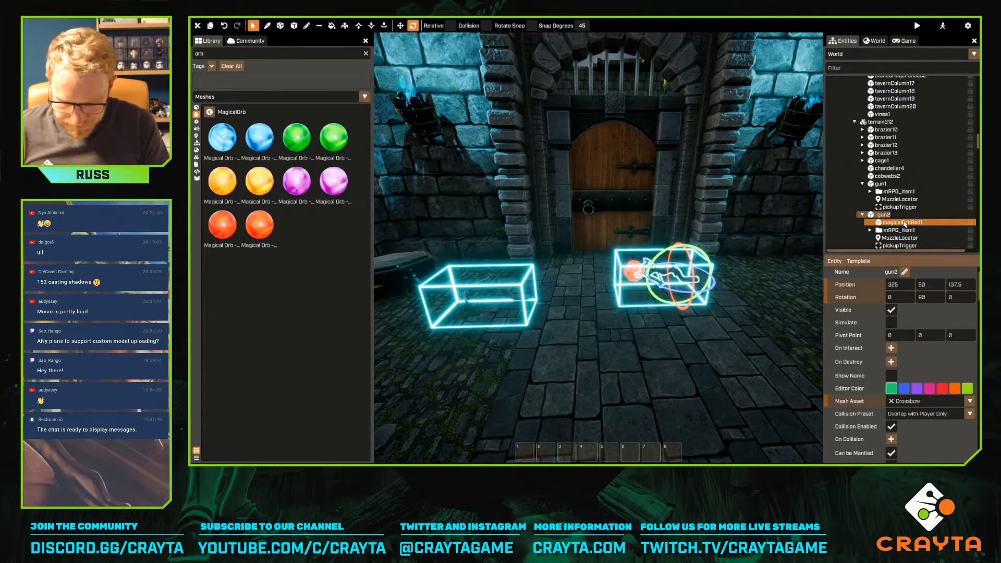
{"action": "type", "text": "Crossbow_F"}
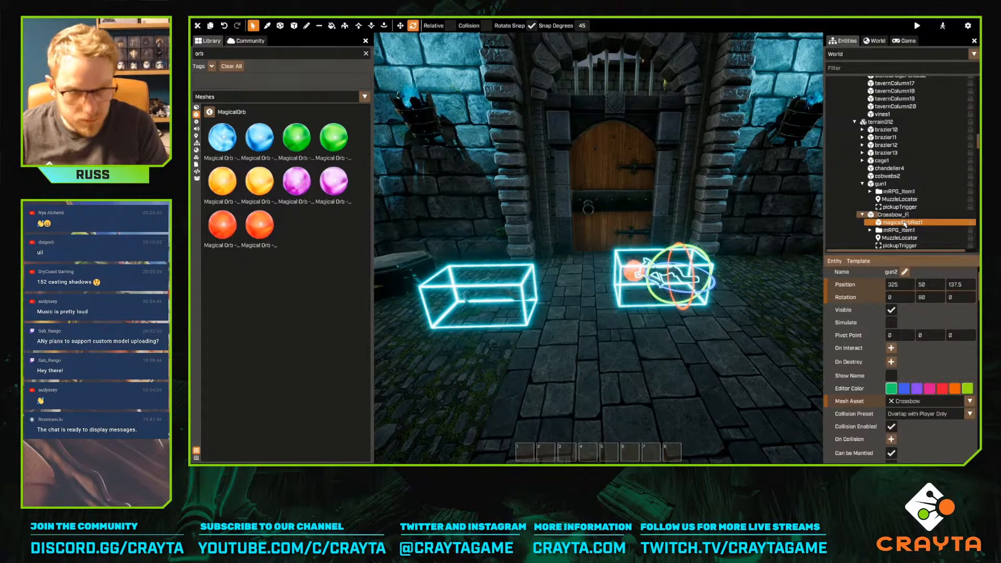
{"action": "type", "text": "ire"}
{"action": "key", "text": "Return"}
Review Crossbow_Fire's gunScript properties and compare the damage, shot, clip and reload settings with those of gun1
{"action": "key", "text": "d"}
{"action": "key", "text": "r"}
{"action": "key", "text": "w"}
{"action": "scroll", "coordinate": [911, 385], "scroll_direction": "down", "scroll_amount": 6}
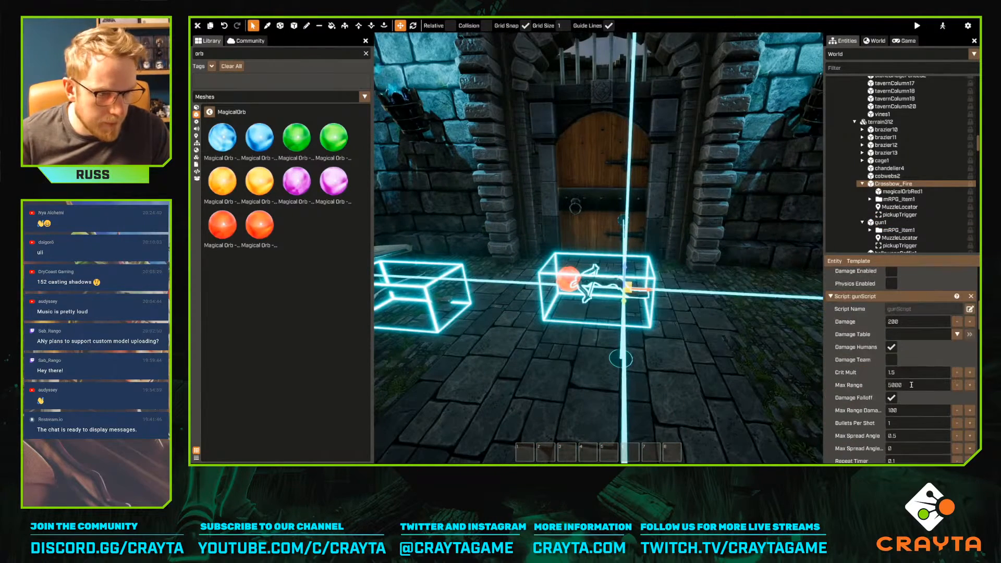
{"action": "scroll", "coordinate": [911, 333], "scroll_direction": "down", "scroll_amount": 6}
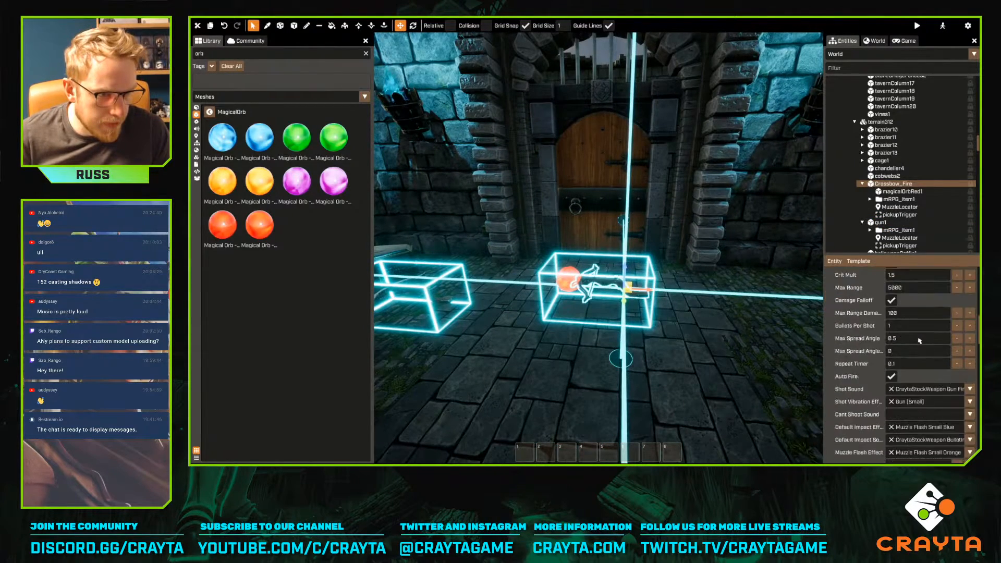
{"action": "scroll", "coordinate": [919, 342], "scroll_direction": "down", "scroll_amount": 2}
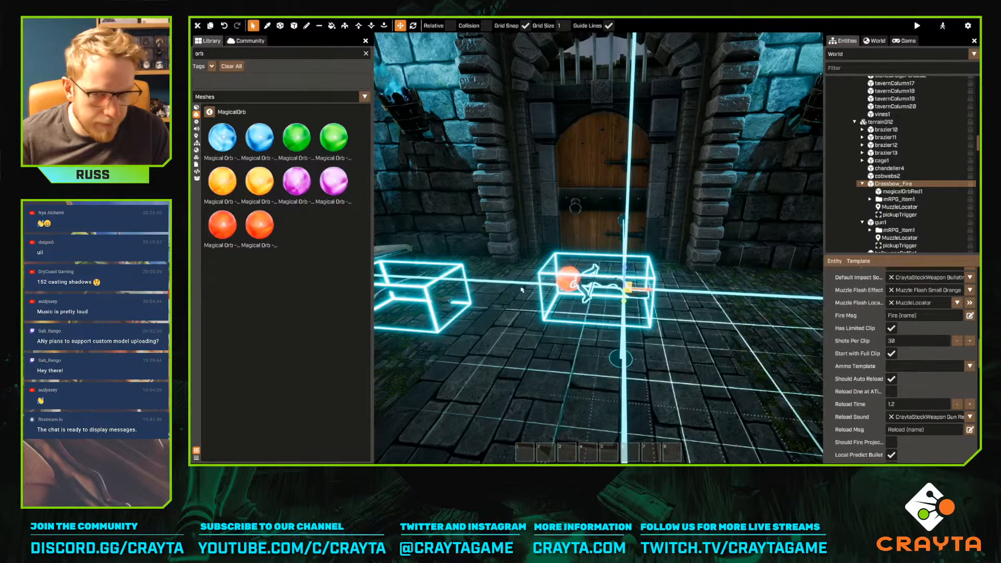
{"action": "left_click", "coordinate": [877, 230]}
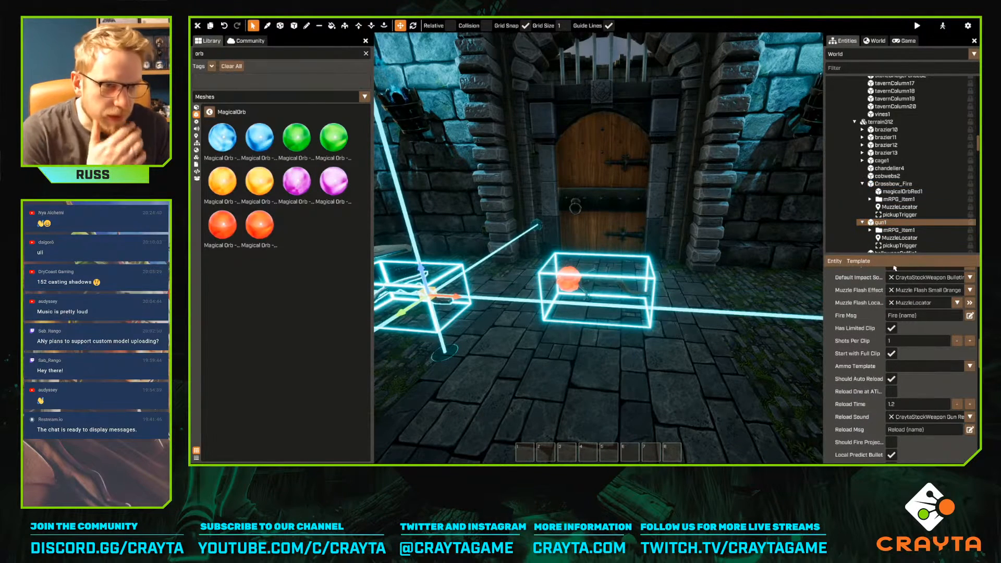
{"action": "scroll", "coordinate": [936, 344], "scroll_direction": "up", "scroll_amount": 4}
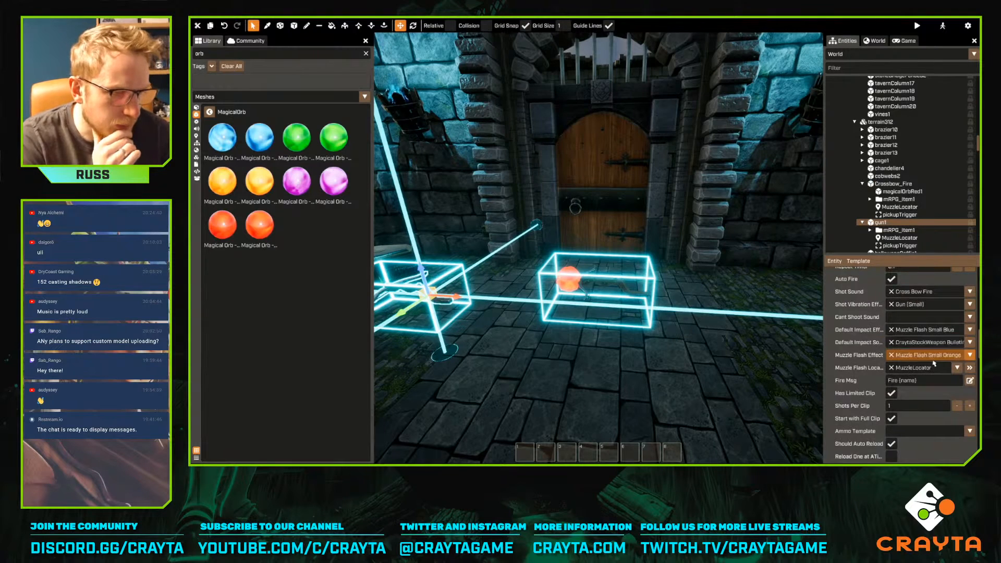
{"action": "scroll", "coordinate": [926, 361], "scroll_direction": "up", "scroll_amount": 3}
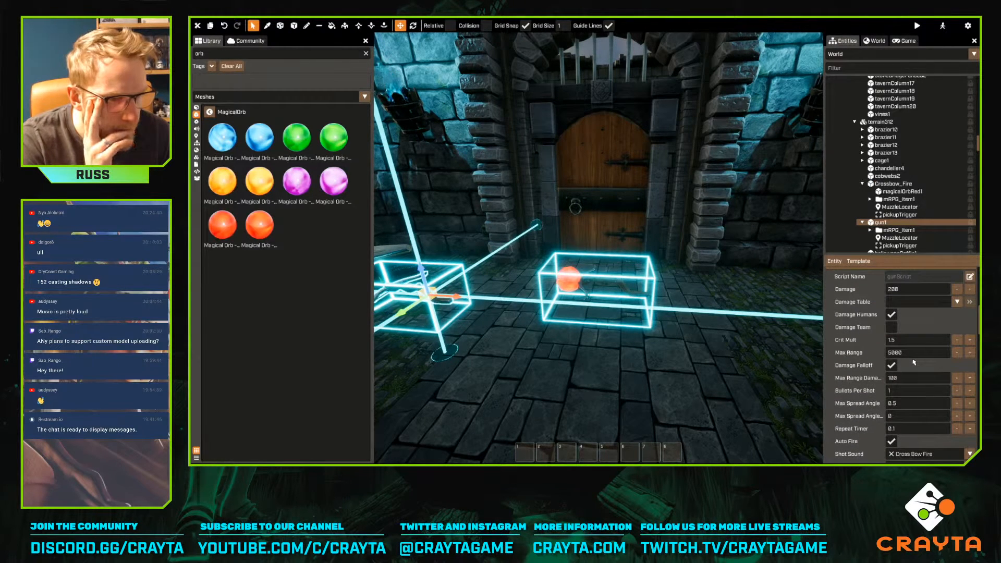
{"action": "scroll", "coordinate": [913, 362], "scroll_direction": "down", "scroll_amount": 2}
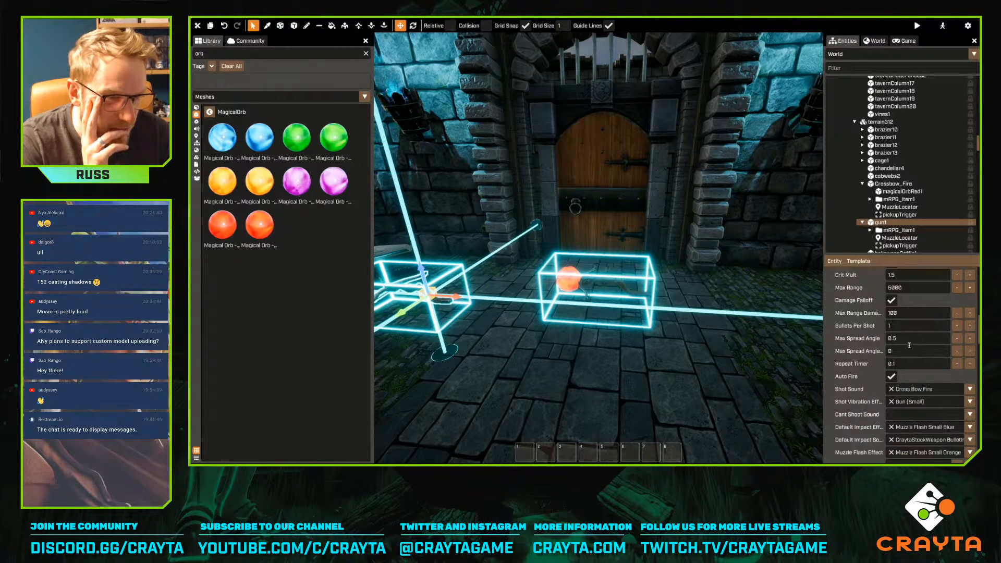
Set Crossbow_Fire's gunScript Damage to 300
{"action": "left_click", "coordinate": [892, 183]}
{"action": "scroll", "coordinate": [923, 305], "scroll_direction": "up", "scroll_amount": 1}
{"action": "scroll", "coordinate": [921, 311], "scroll_direction": "up", "scroll_amount": 2}
{"action": "type", "text": "30"}
{"action": "scroll", "coordinate": [910, 328], "scroll_direction": "down", "scroll_amount": 1}
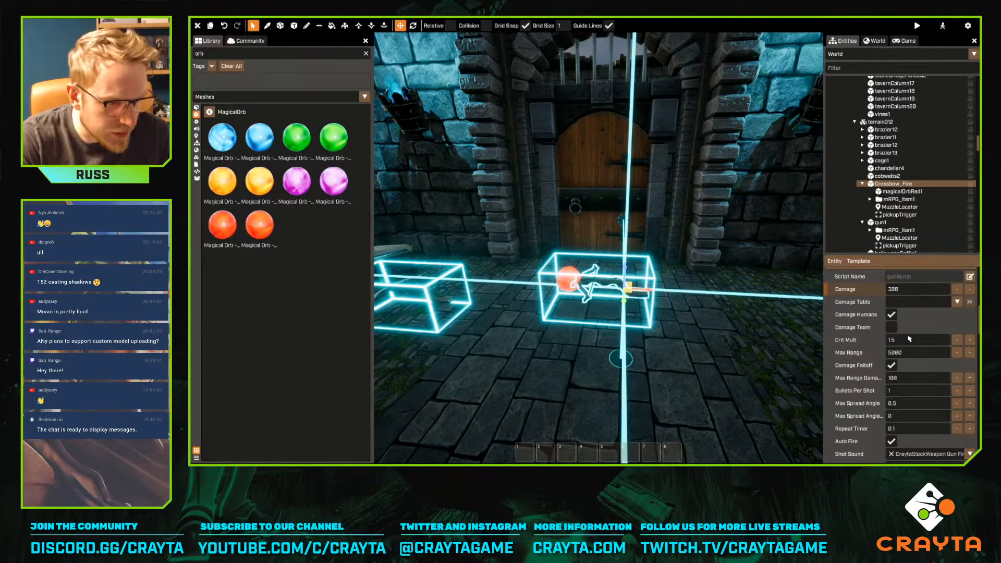
Set Crossbow_Fire's gunScript Shot Sound to Cross Bow Fire
{"action": "scroll", "coordinate": [909, 339], "scroll_direction": "down", "scroll_amount": 1}
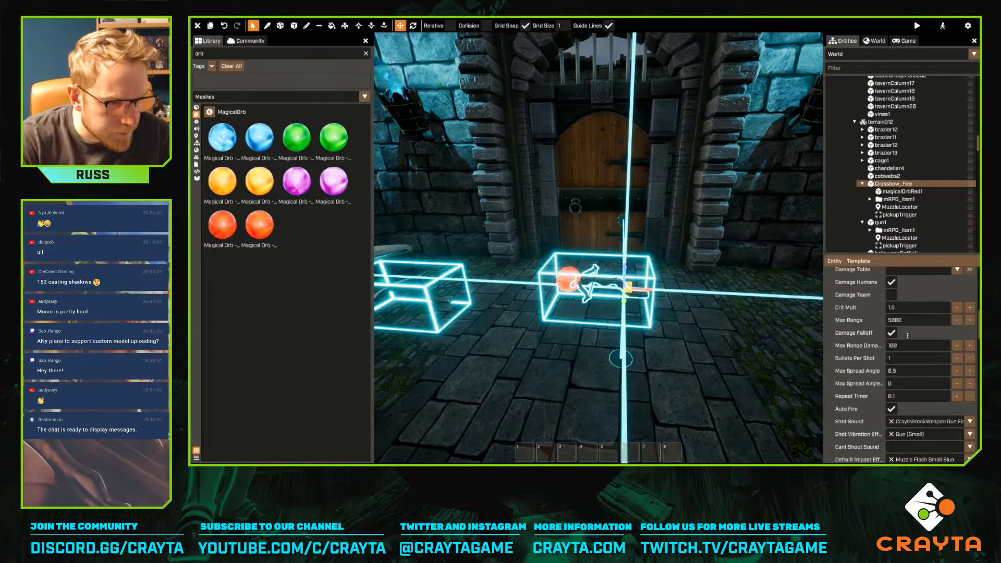
{"action": "scroll", "coordinate": [908, 336], "scroll_direction": "down", "scroll_amount": 2}
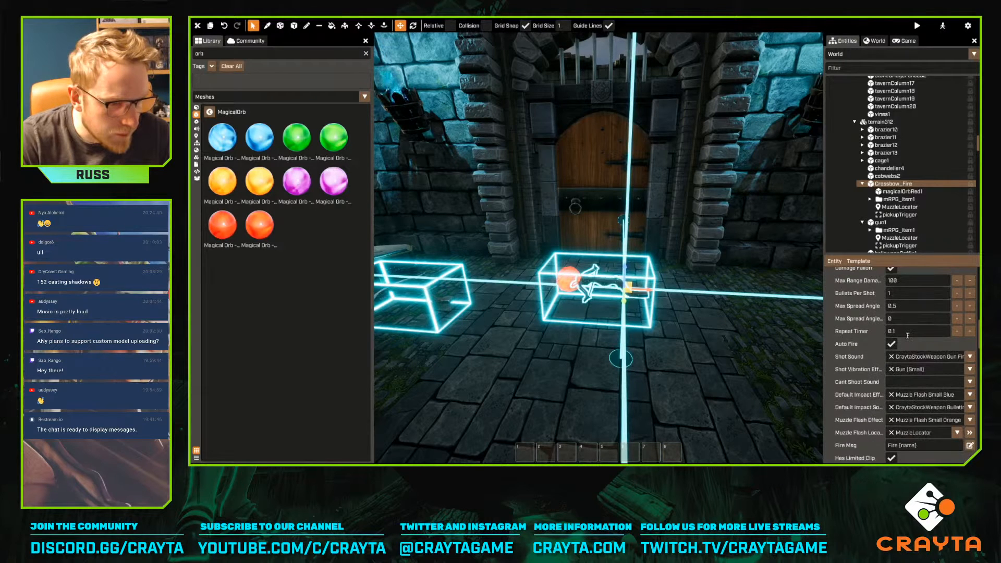
{"action": "scroll", "coordinate": [908, 335], "scroll_direction": "down", "scroll_amount": 1}
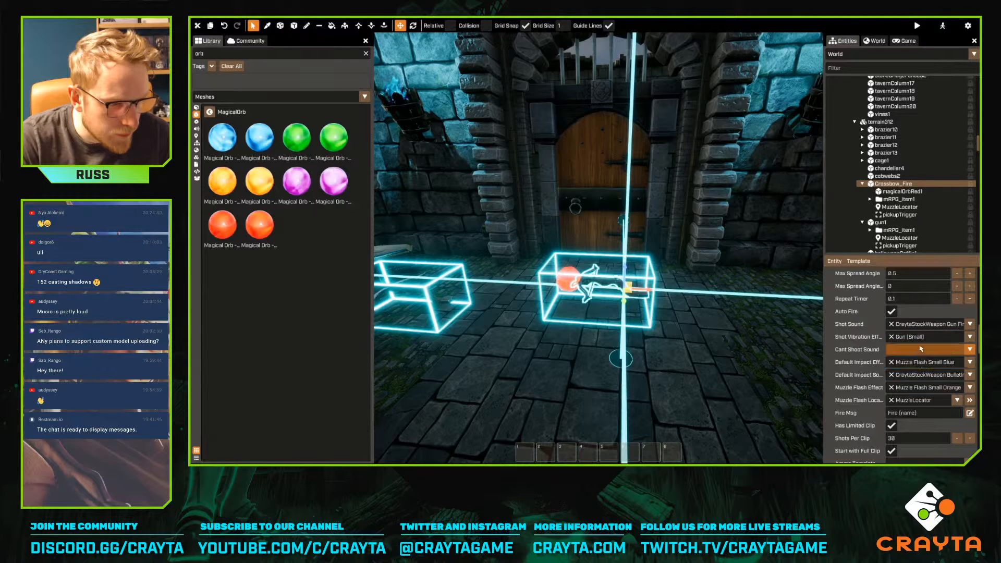
{"action": "left_click", "coordinate": [921, 324]}
{"action": "scroll", "coordinate": [897, 282], "scroll_direction": "up", "scroll_amount": 5}
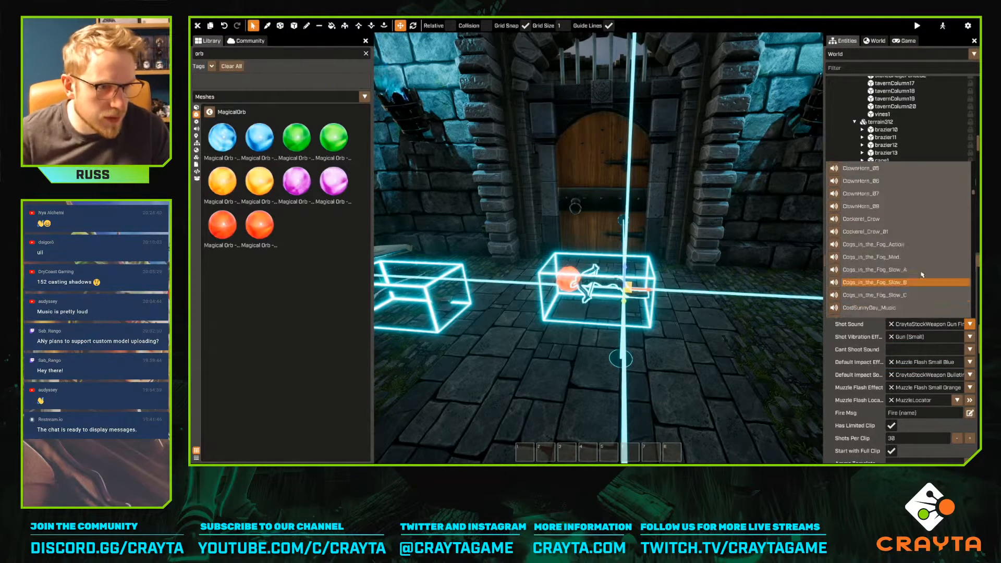
{"action": "left_click_drag", "start_coordinate": [972, 194], "coordinate": [973, 162]}
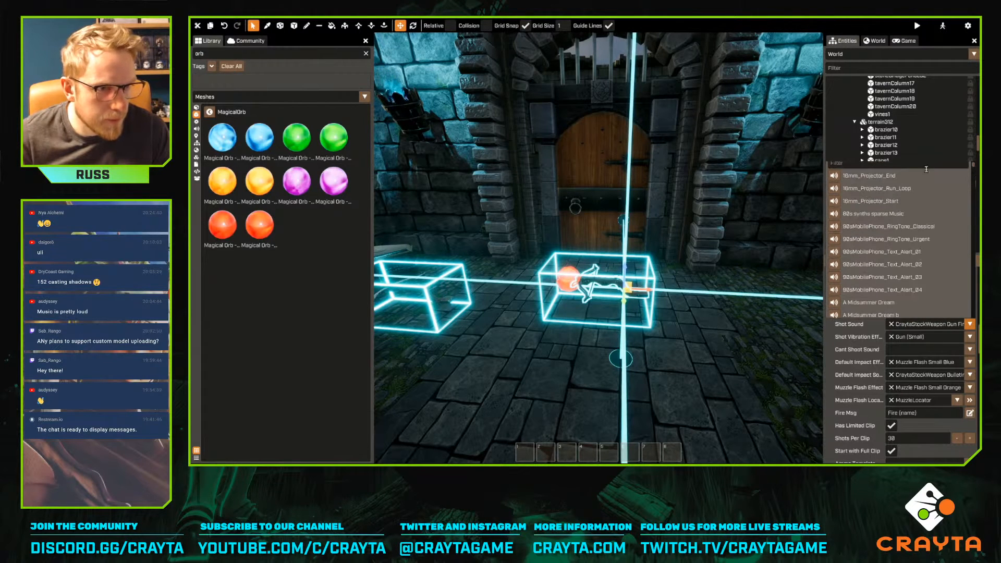
{"action": "type", "text": "cross"}
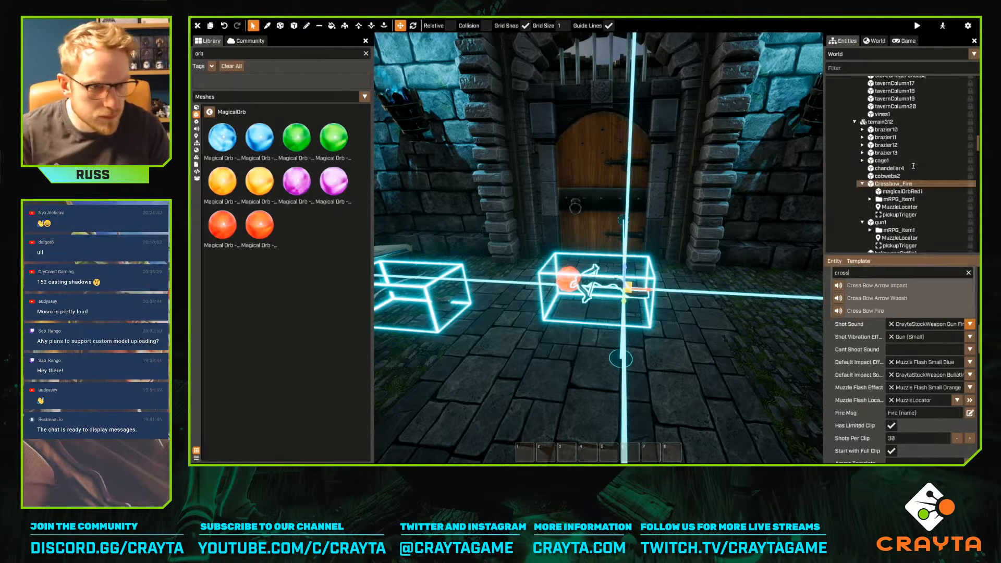
{"action": "left_click", "coordinate": [886, 311]}
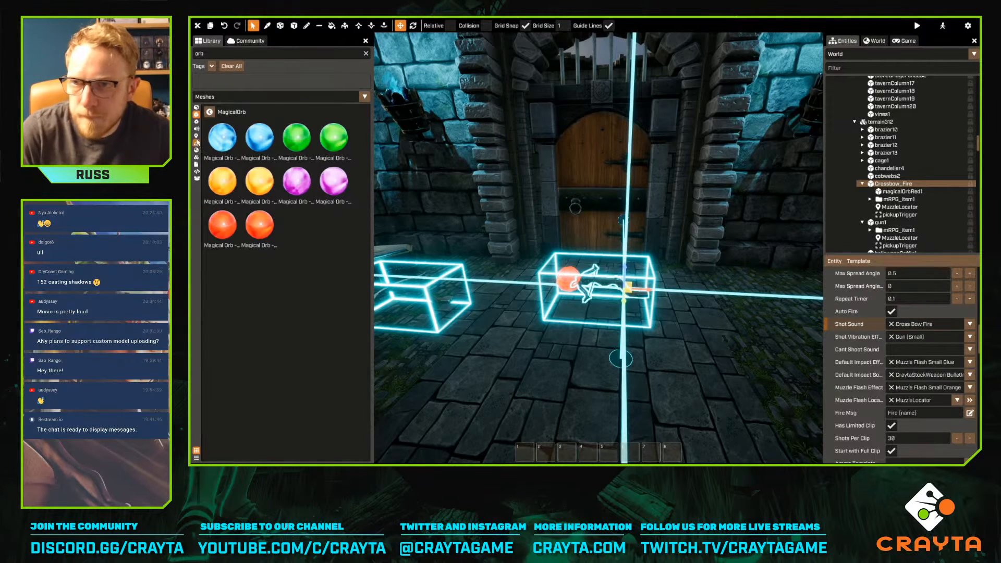
Set Crossbow_Fire's default impact sound to Cross Bow Arrow Impact and its Cant Shoot Sound to Rifle Dry Fire
{"action": "left_click", "coordinate": [198, 129]}
{"action": "type", "text": "cross"}
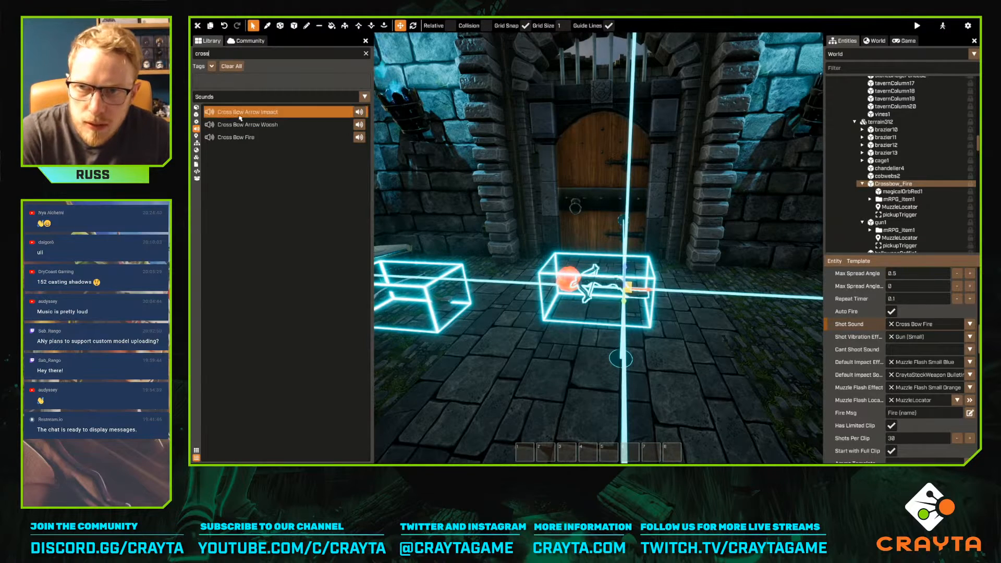
{"action": "left_click_drag", "start_coordinate": [245, 112], "coordinate": [918, 375]}
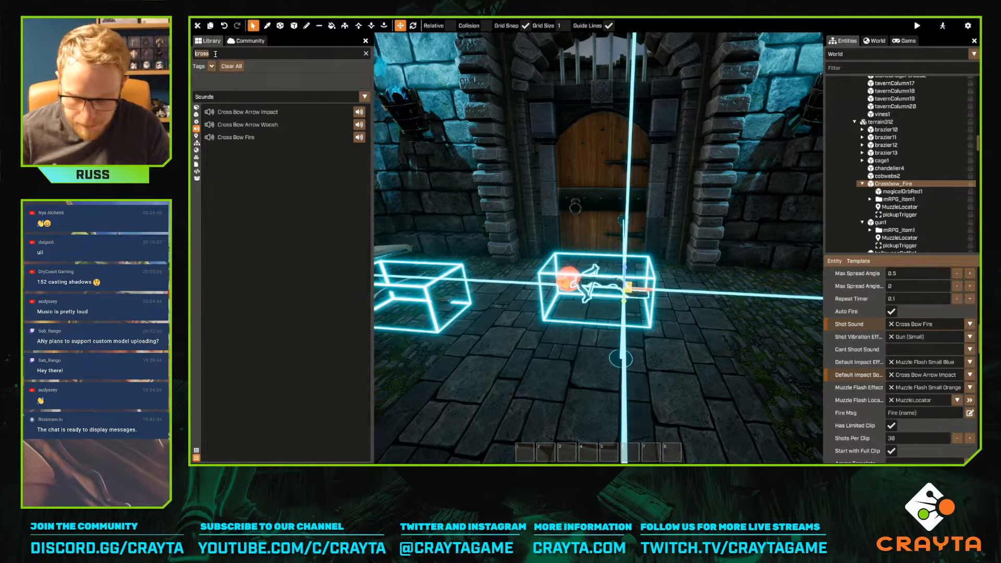
{"action": "type", "text": "dry"}
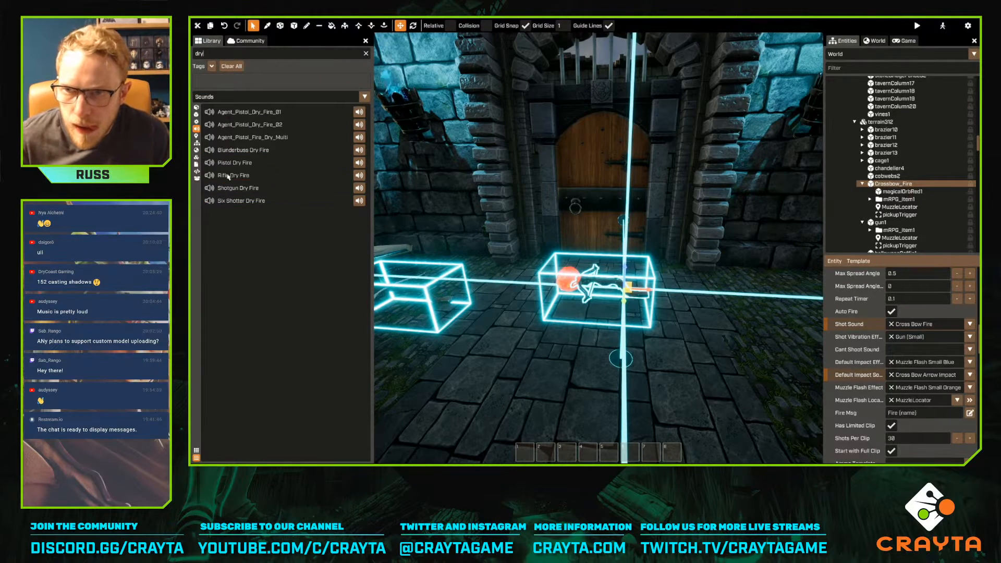
{"action": "left_click_drag", "start_coordinate": [234, 175], "coordinate": [928, 350]}
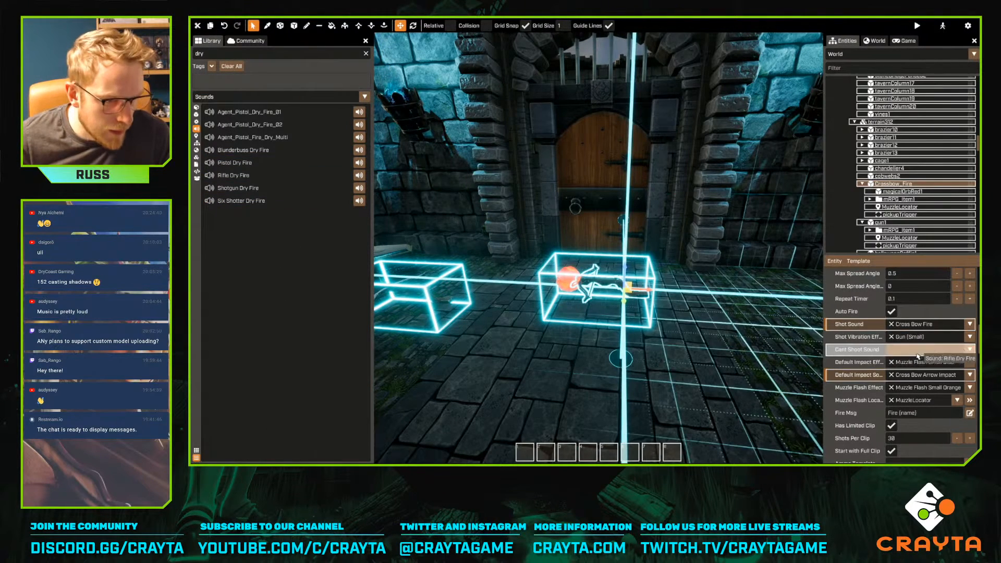
Set Crossbow_Fire's Shots Per Clip to 3 and search the sound library for "cross"
{"action": "scroll", "coordinate": [947, 361], "scroll_direction": "down", "scroll_amount": 1}
{"action": "scroll", "coordinate": [933, 376], "scroll_direction": "down", "scroll_amount": 1}
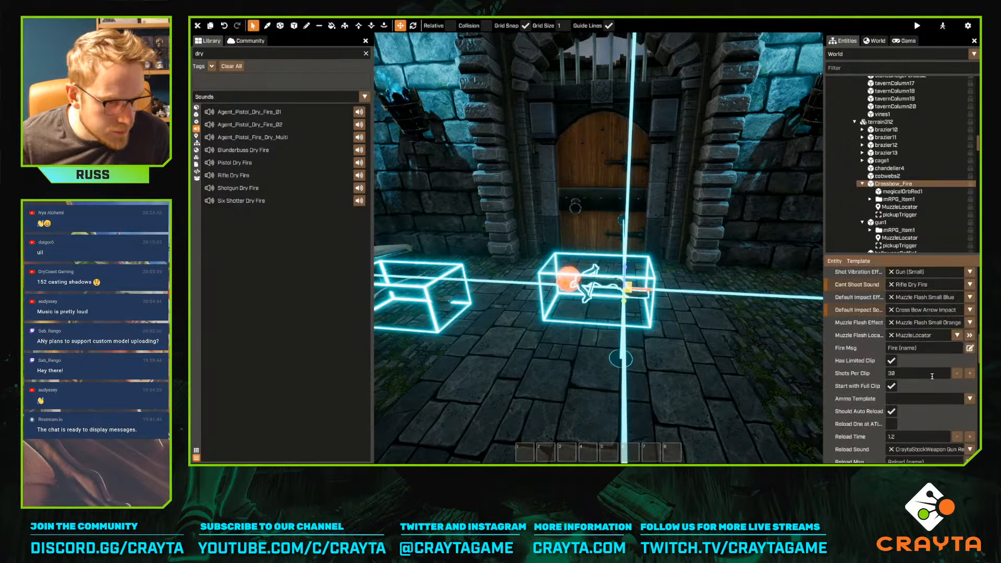
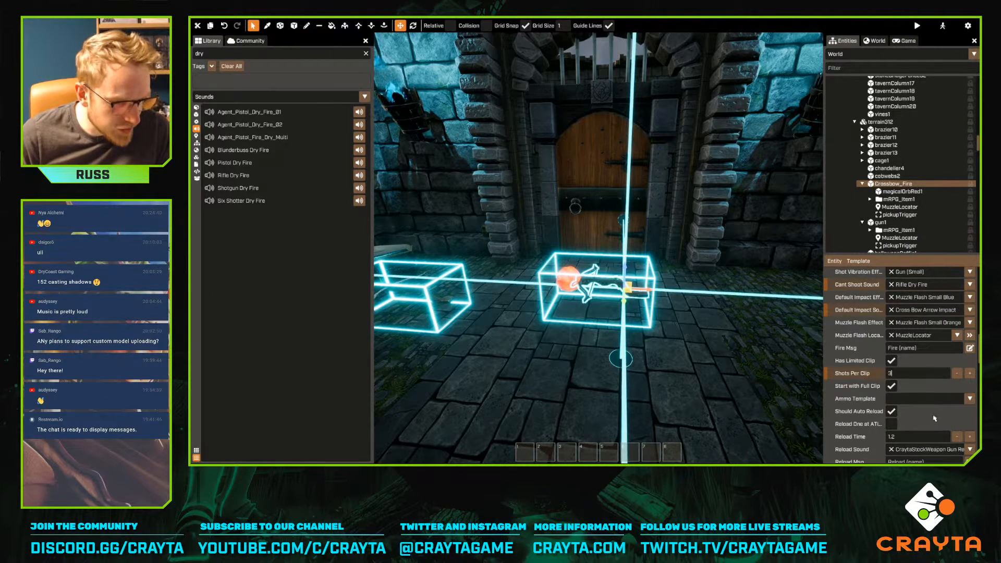
{"action": "scroll", "coordinate": [932, 410], "scroll_direction": "down", "scroll_amount": 2}
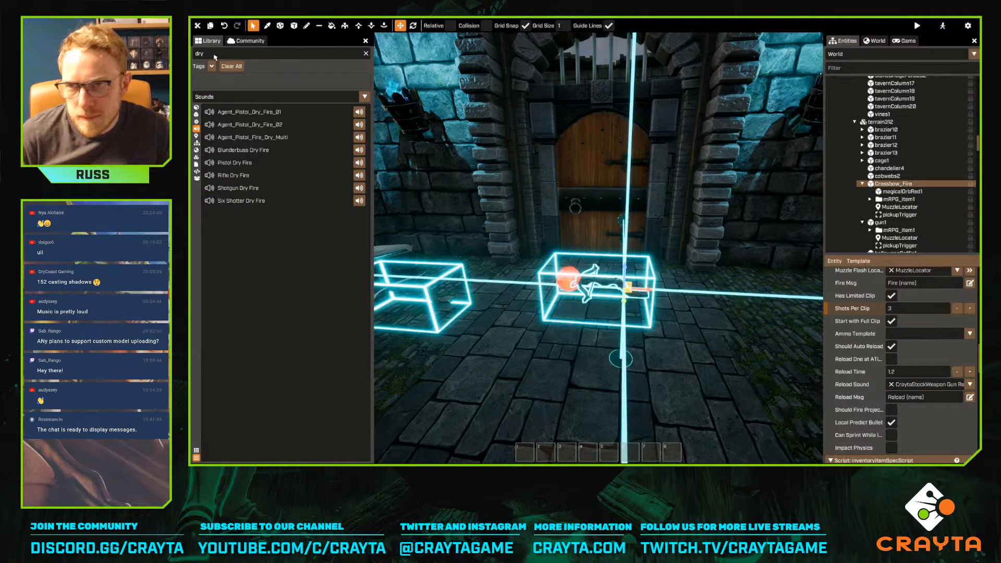
{"action": "type", "text": "cross"}
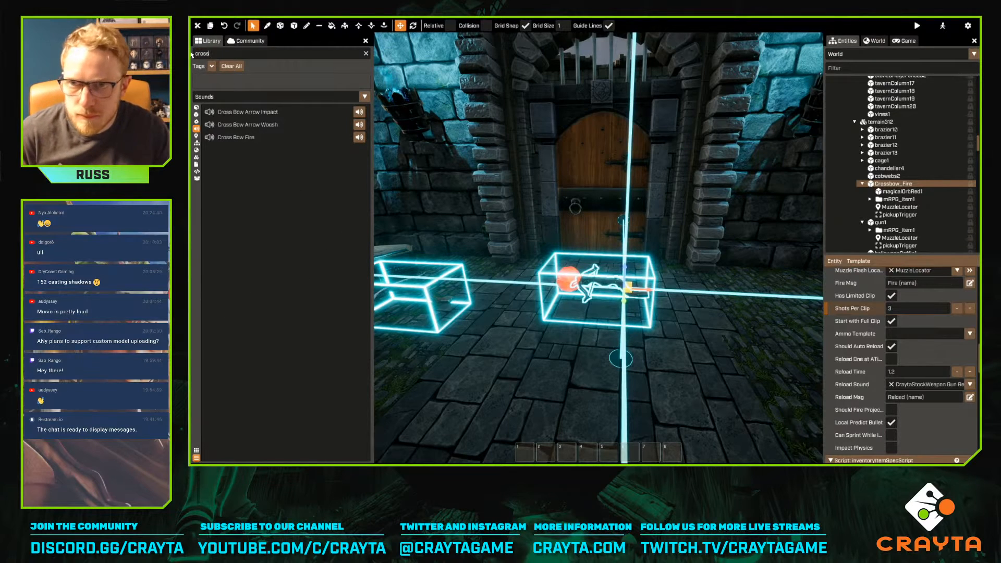
Set the Friendly Name in Crossbow_Fire's inventoryItemSpecScript to "Fire Crossbow"
{"action": "scroll", "coordinate": [908, 345], "scroll_direction": "down", "scroll_amount": 3}
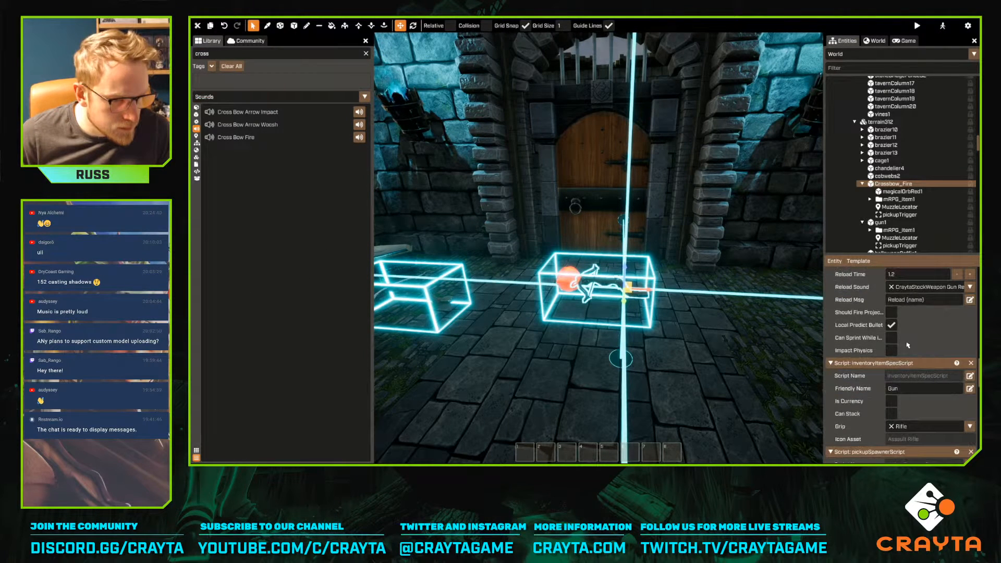
{"action": "type", "text": "Fire Crossbow"}
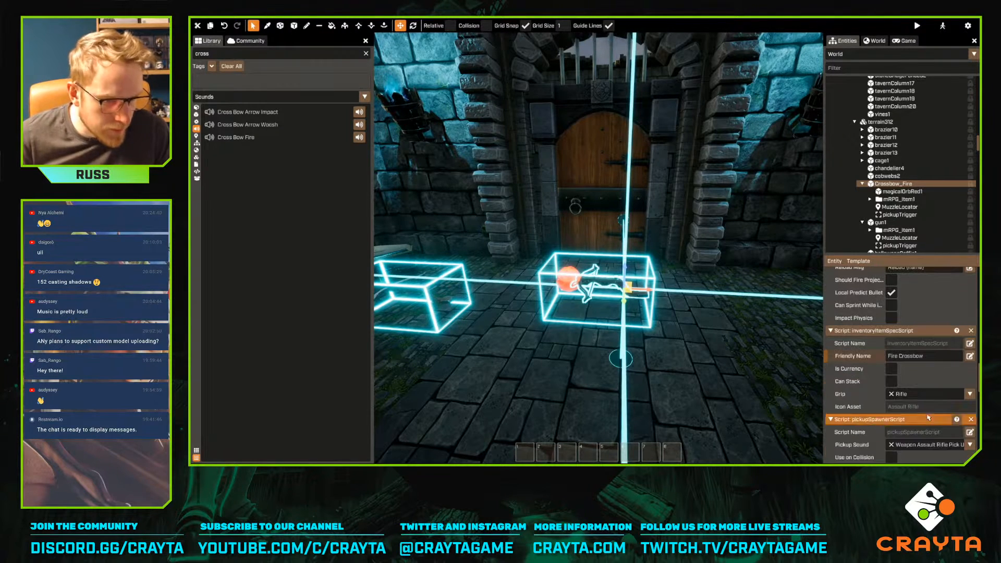
{"action": "scroll", "coordinate": [881, 401], "scroll_direction": "down", "scroll_amount": 1}
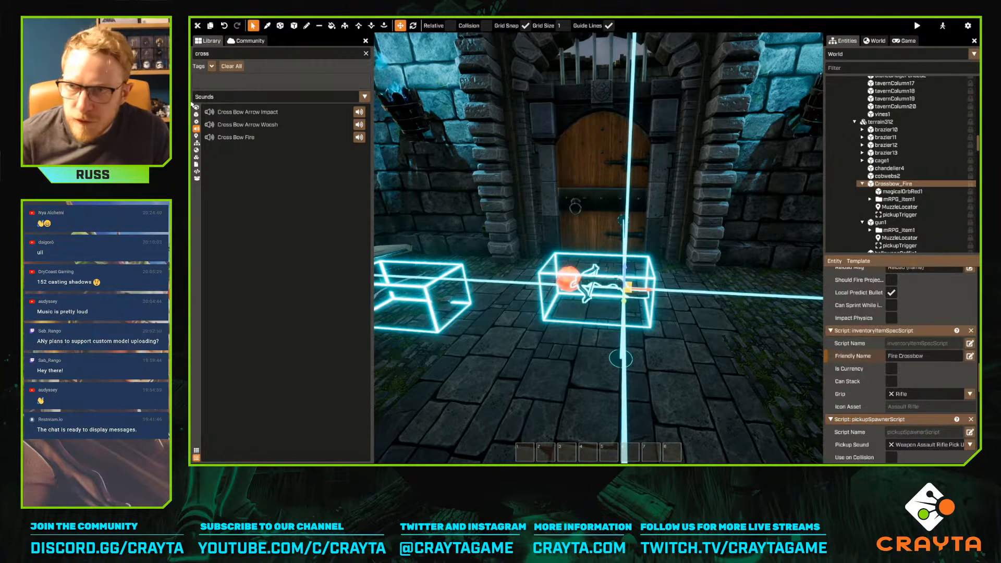
Find the Crossbow mesh in the library and assign it as Crossbow_Fire's Icon Asset
{"action": "left_click", "coordinate": [196, 114]}
{"action": "left_click", "coordinate": [212, 53]}
{"action": "key", "text": "BackSpace"}
{"action": "key", "text": "BackSpace"}
{"action": "type", "text": "s"}
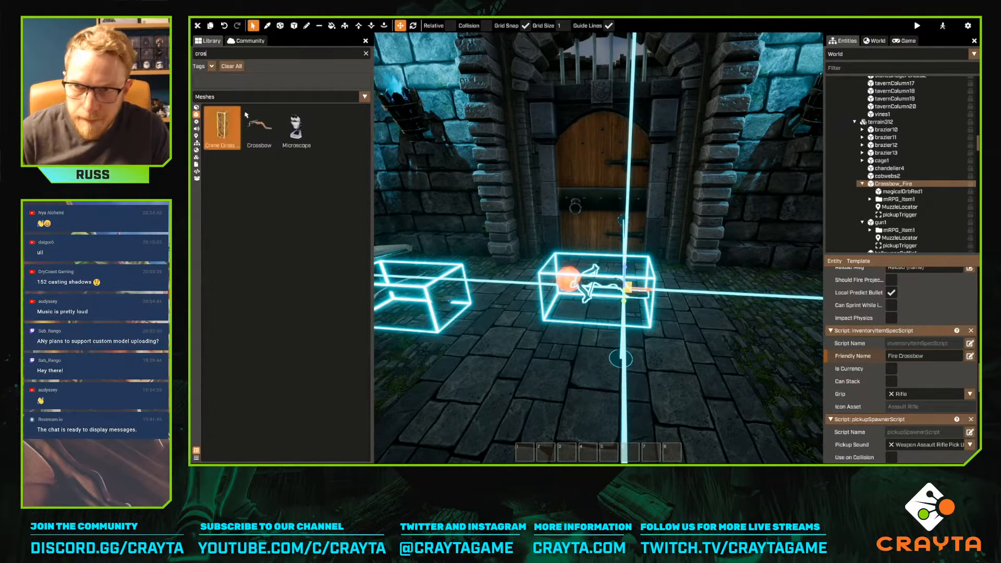
{"action": "left_click_drag", "start_coordinate": [260, 127], "coordinate": [912, 407]}
Review Crossbow_Fire's remaining script properties and compare its mRPG_Item1 requirements and modifiers with those of gun1
{"action": "scroll", "coordinate": [908, 375], "scroll_direction": "down", "scroll_amount": 8}
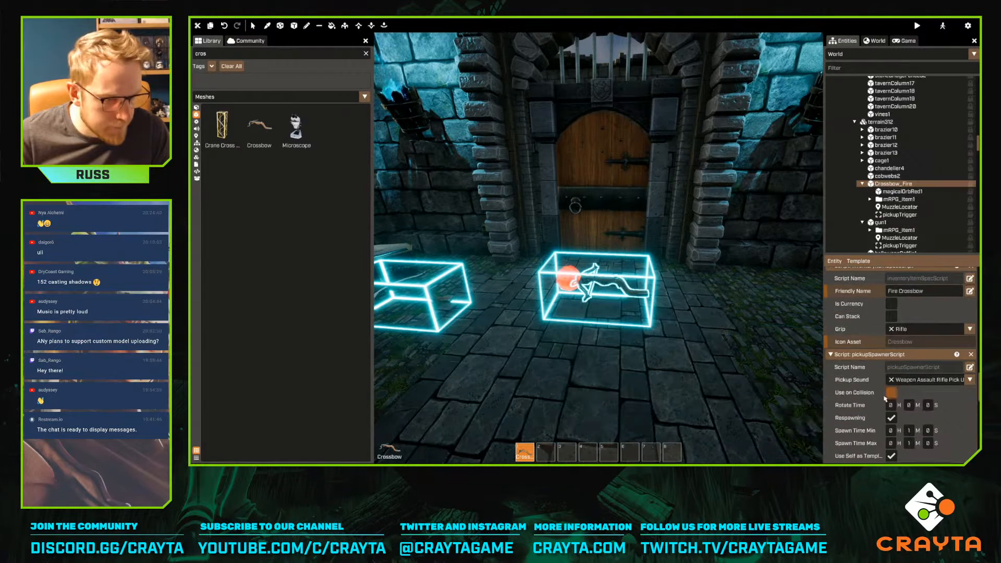
{"action": "scroll", "coordinate": [909, 376], "scroll_direction": "down", "scroll_amount": 7}
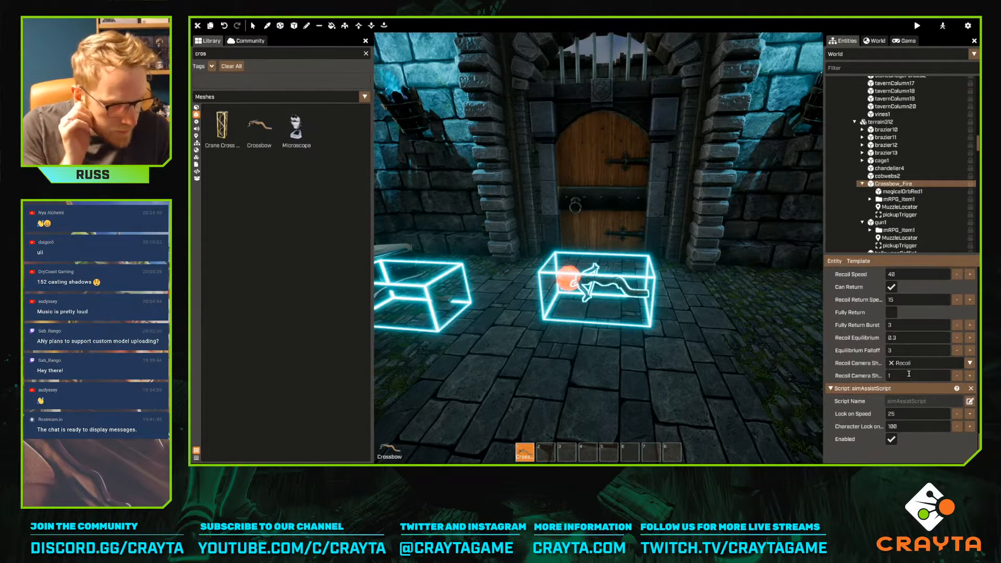
{"action": "scroll", "coordinate": [910, 375], "scroll_direction": "down", "scroll_amount": 1}
{"action": "left_click", "coordinate": [886, 200]}
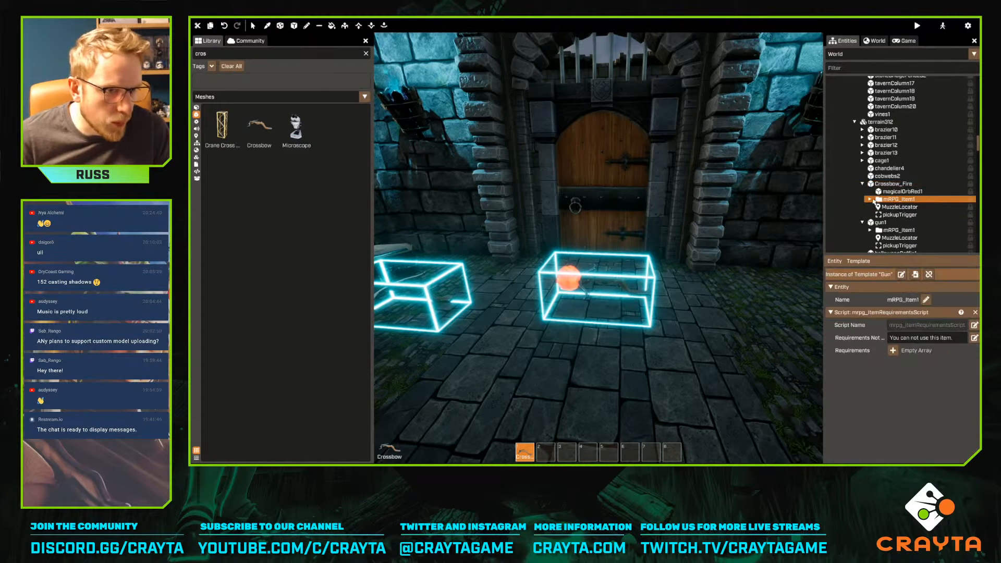
{"action": "left_click", "coordinate": [871, 200]}
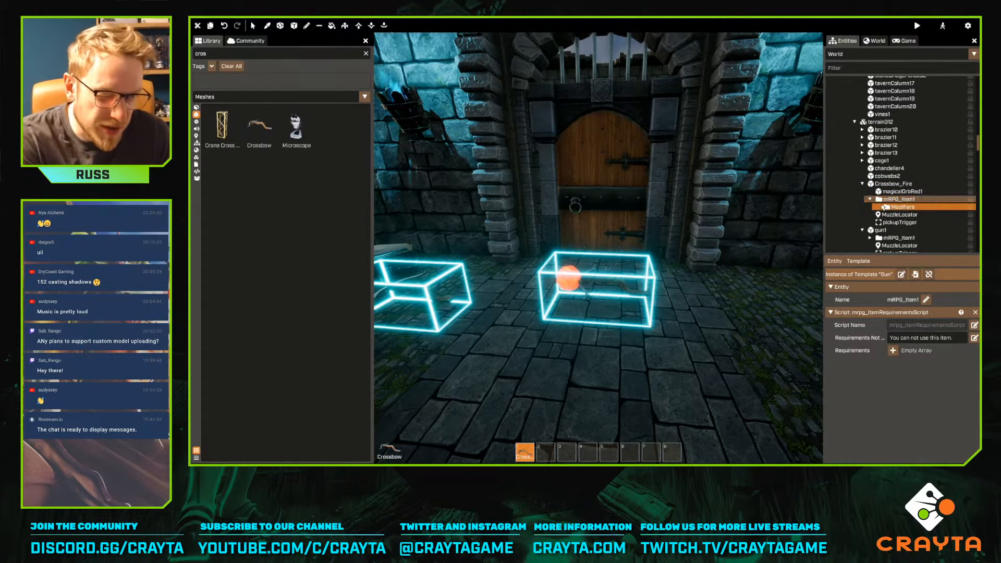
{"action": "left_click", "coordinate": [900, 208]}
{"action": "left_click", "coordinate": [897, 201]}
{"action": "scroll", "coordinate": [892, 221], "scroll_direction": "down", "scroll_amount": 1}
{"action": "left_click", "coordinate": [871, 206]}
{"action": "left_click", "coordinate": [889, 213]}
{"action": "left_click", "coordinate": [890, 208]}
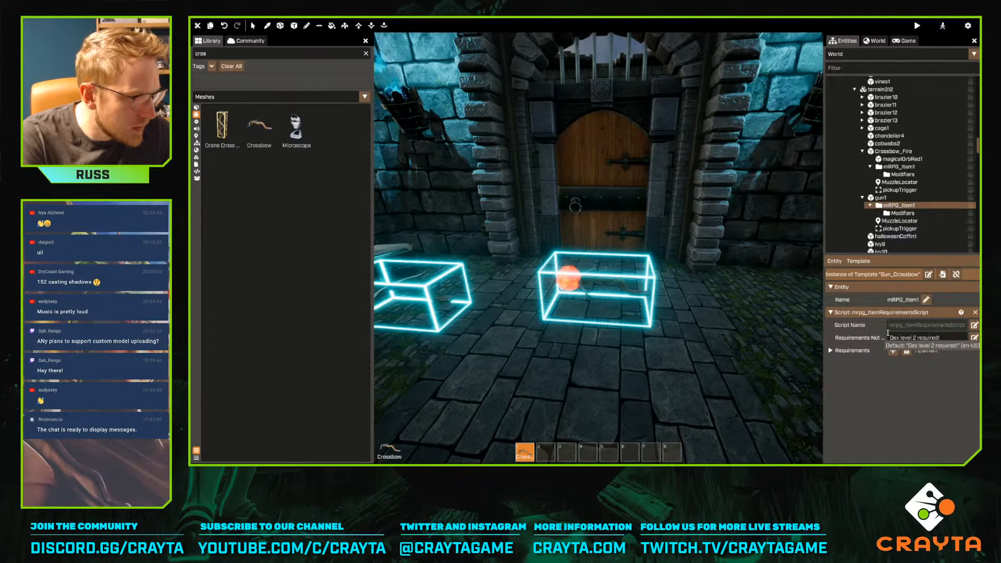
{"action": "left_click", "coordinate": [830, 351]}
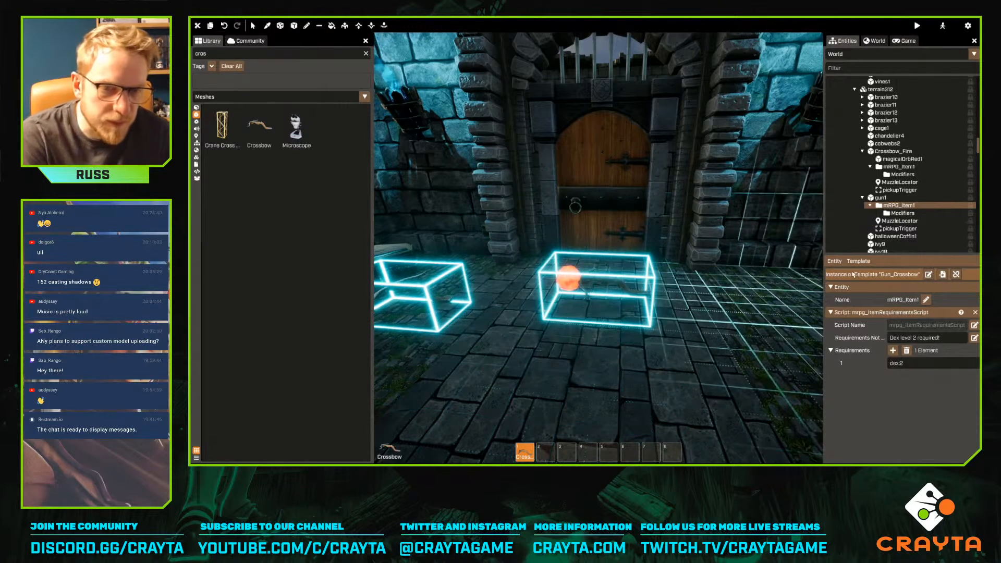
{"action": "left_click", "coordinate": [886, 211]}
{"action": "left_click", "coordinate": [898, 205]}
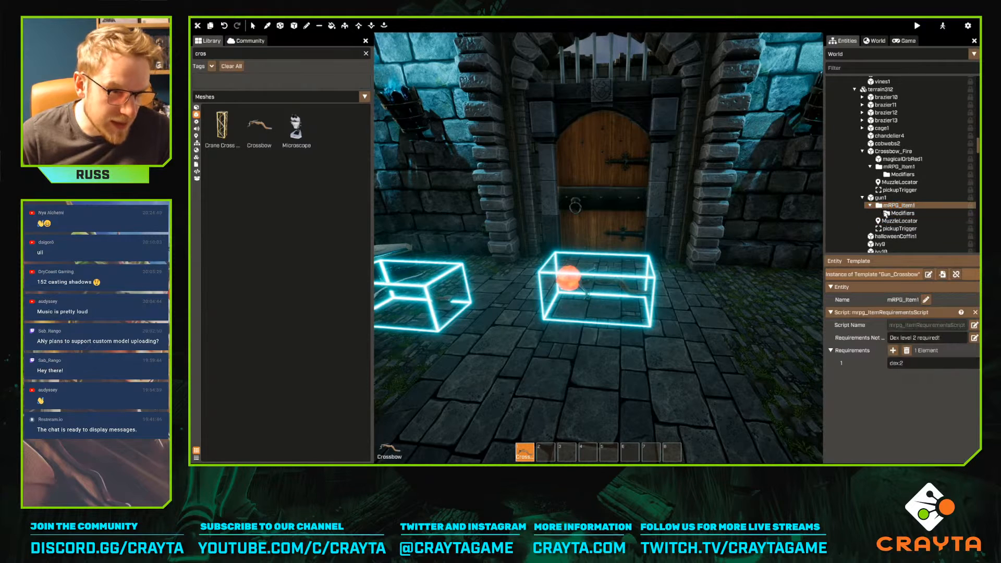
Add the requirement "dex:4" to Crossbow_Fire's mRPG_Item1 and set its requirements-not-met message to "Dex level 4 required!", reusing gun1's text
{"action": "left_click", "coordinate": [892, 167]}
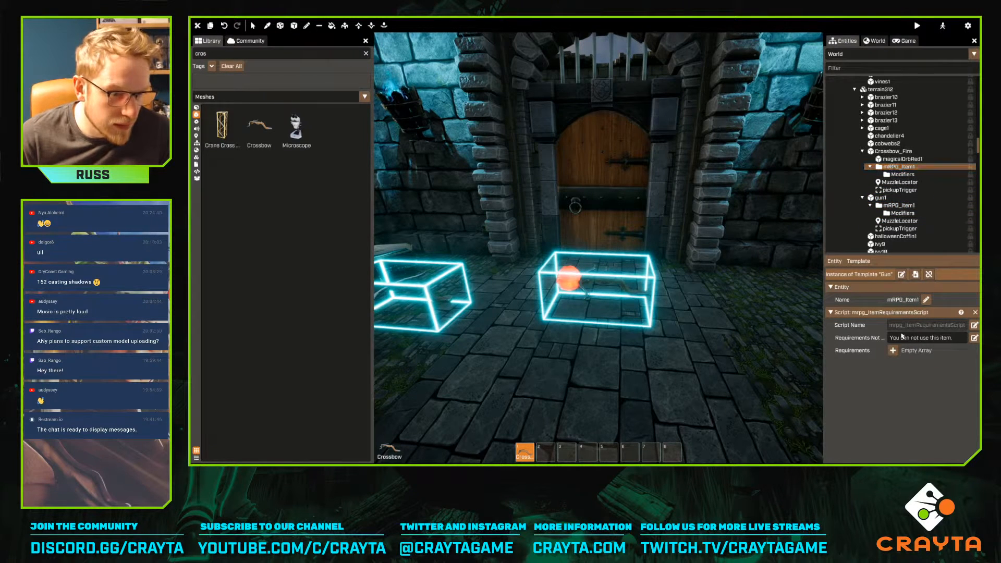
{"action": "type", "text": "dex:4"}
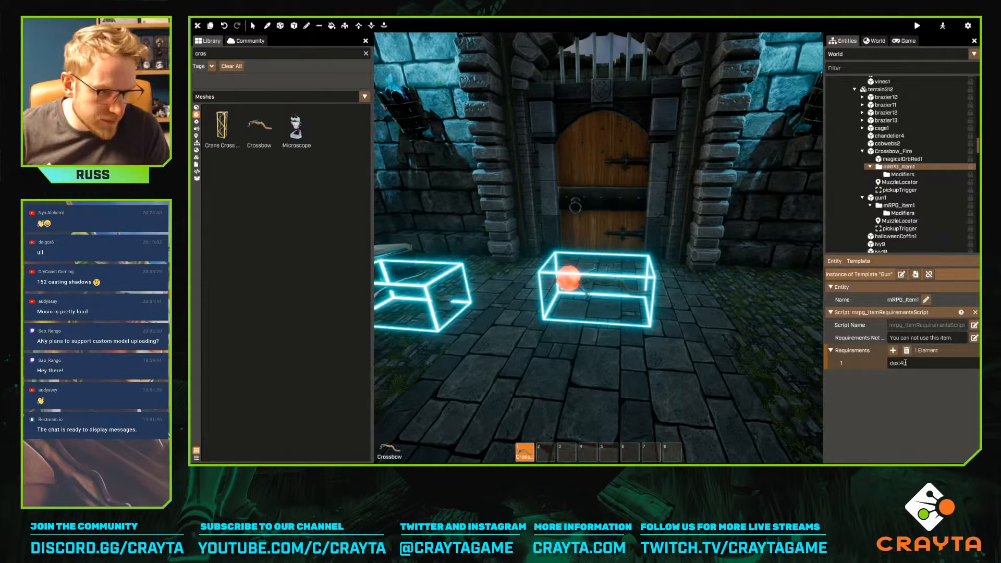
{"action": "left_click_drag", "start_coordinate": [956, 338], "coordinate": [877, 341]}
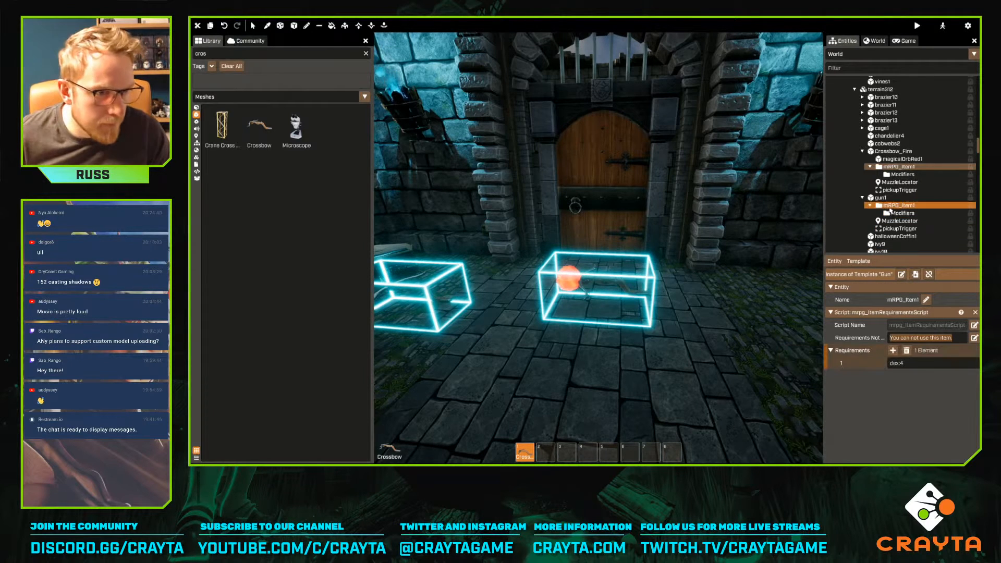
{"action": "left_click", "coordinate": [899, 205]}
{"action": "left_click_drag", "start_coordinate": [928, 336], "coordinate": [870, 338]}
{"action": "key", "text": "ctrl+c"}
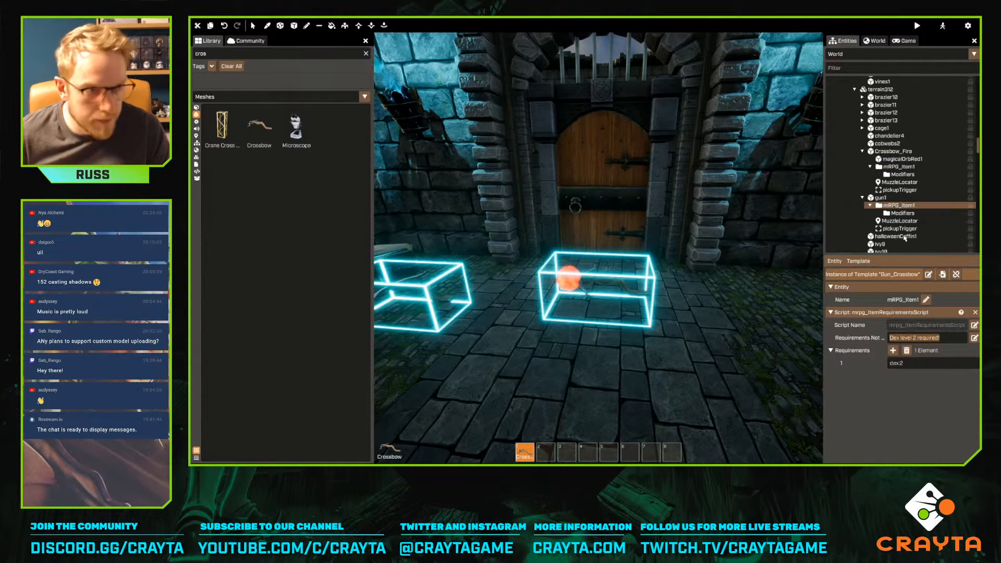
{"action": "left_click", "coordinate": [899, 166]}
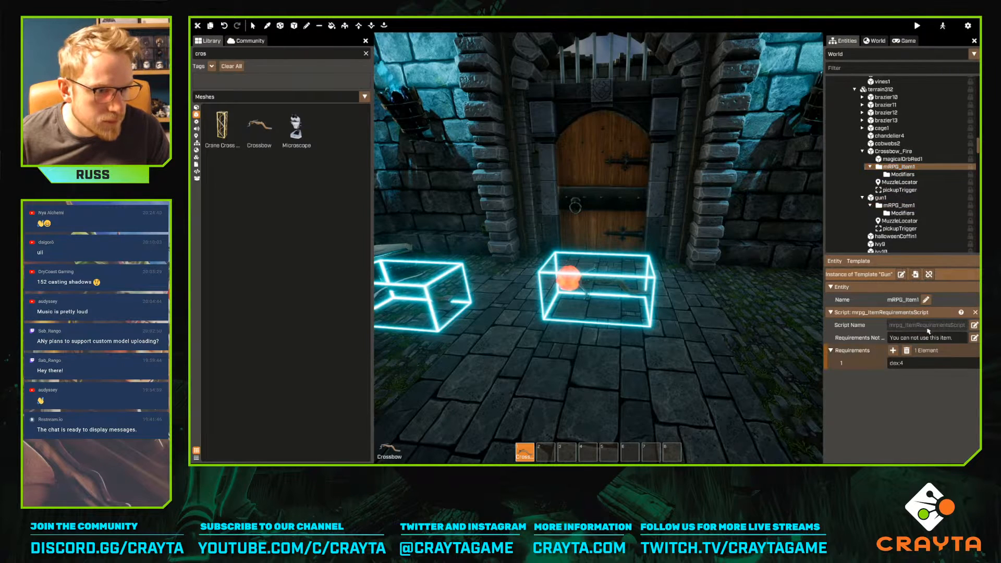
{"action": "left_click", "coordinate": [929, 337]}
{"action": "key", "text": "ctrl+v"}
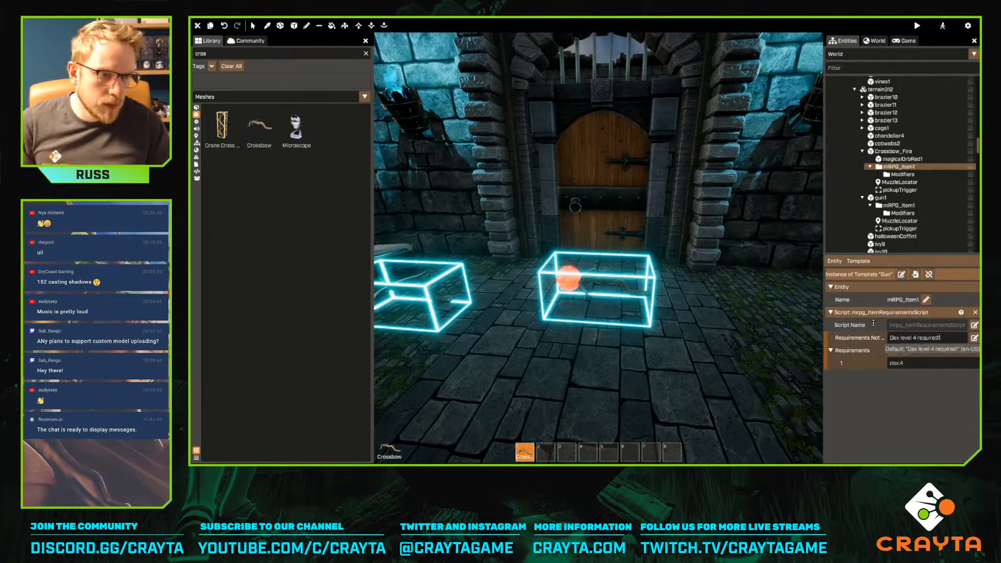
Duplicate Crossbow_Fire and place the copy beside it on the dungeon floor, on the side away from gun1
{"action": "right_click_drag", "start_coordinate": [745, 354], "coordinate": [647, 307]}
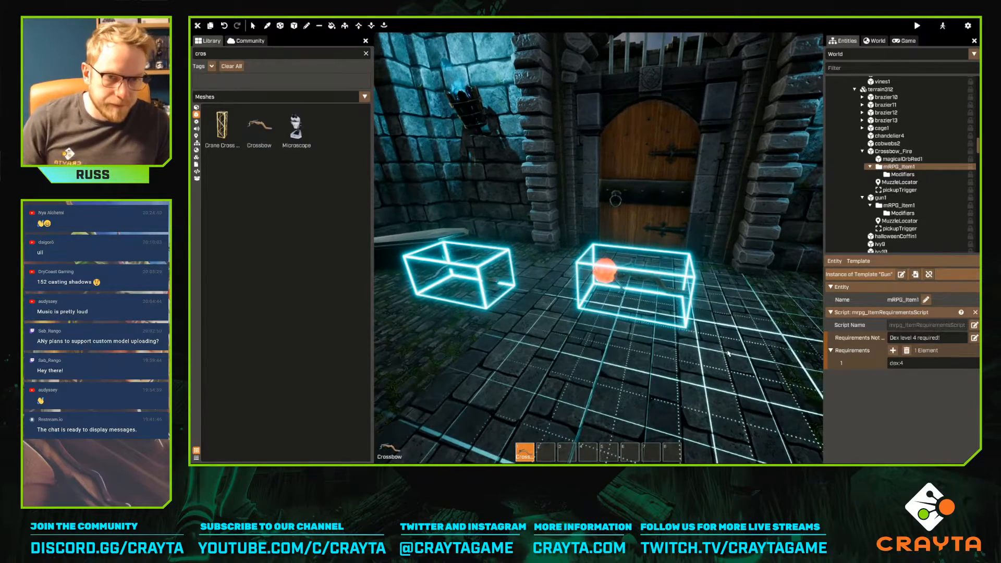
{"action": "left_click", "coordinate": [646, 307]}
{"action": "right_click_drag", "start_coordinate": [756, 225], "coordinate": [629, 295]}
{"action": "key", "text": "s"}
{"action": "key", "text": "ctrl+d"}
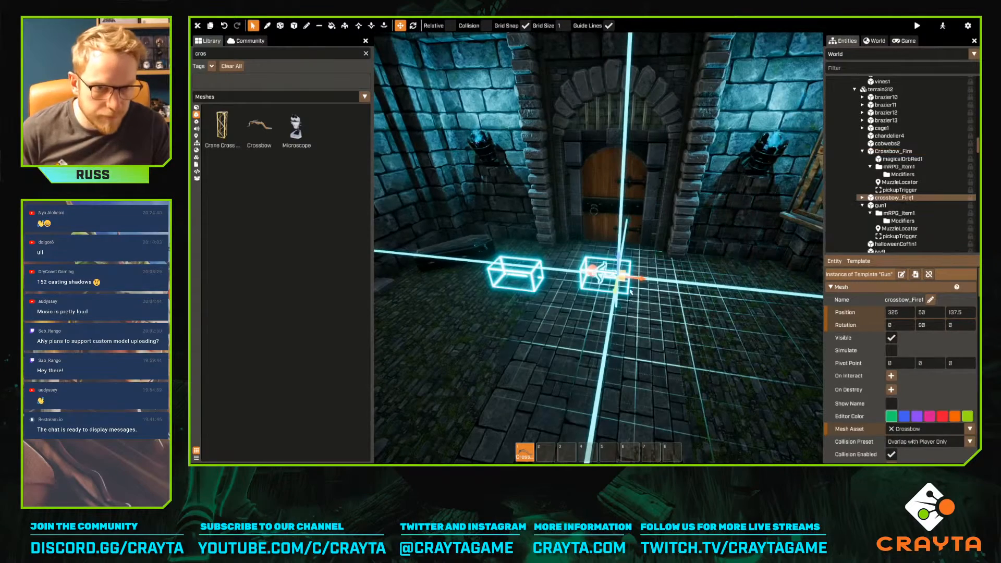
{"action": "left_click_drag", "start_coordinate": [642, 278], "coordinate": [746, 288]}
Create a new template from the original Crossbow_Fire, naming it with the prefix Gun_Crossbow_ followed by its fire type
{"action": "key", "text": "w"}
{"action": "right_click_drag", "start_coordinate": [747, 240], "coordinate": [779, 219]}
{"action": "left_click", "coordinate": [890, 152]}
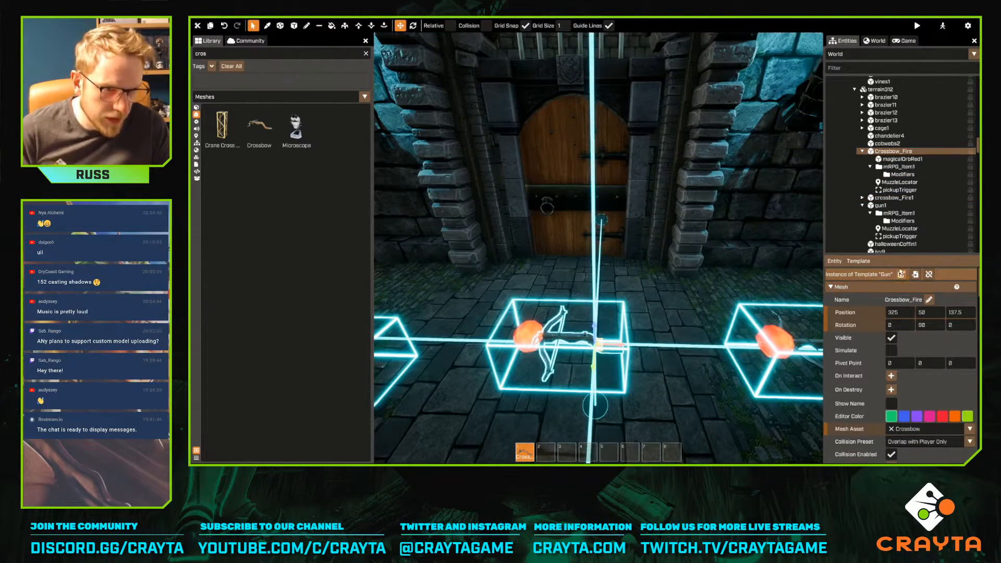
{"action": "left_click", "coordinate": [865, 262]}
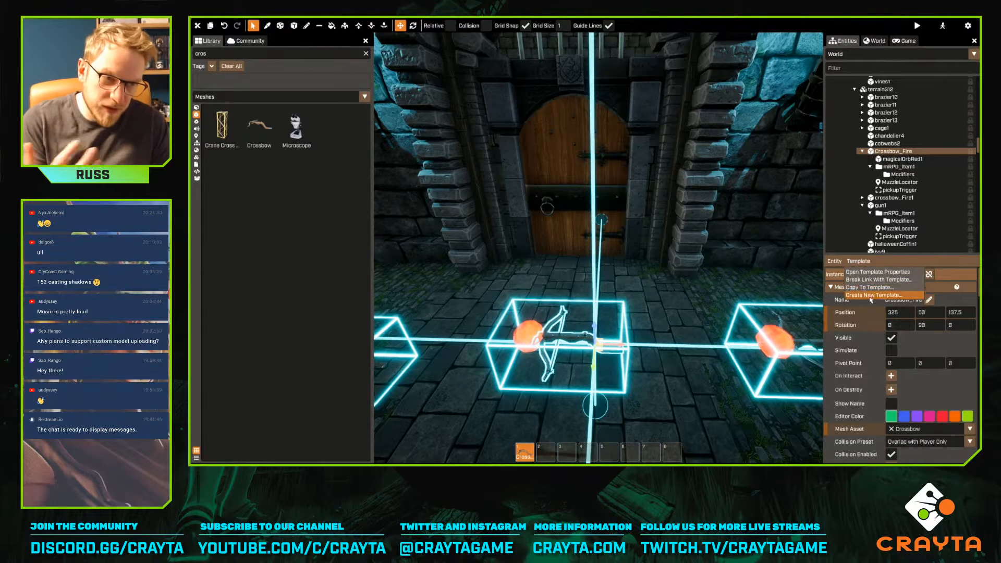
{"action": "left_click", "coordinate": [873, 301]}
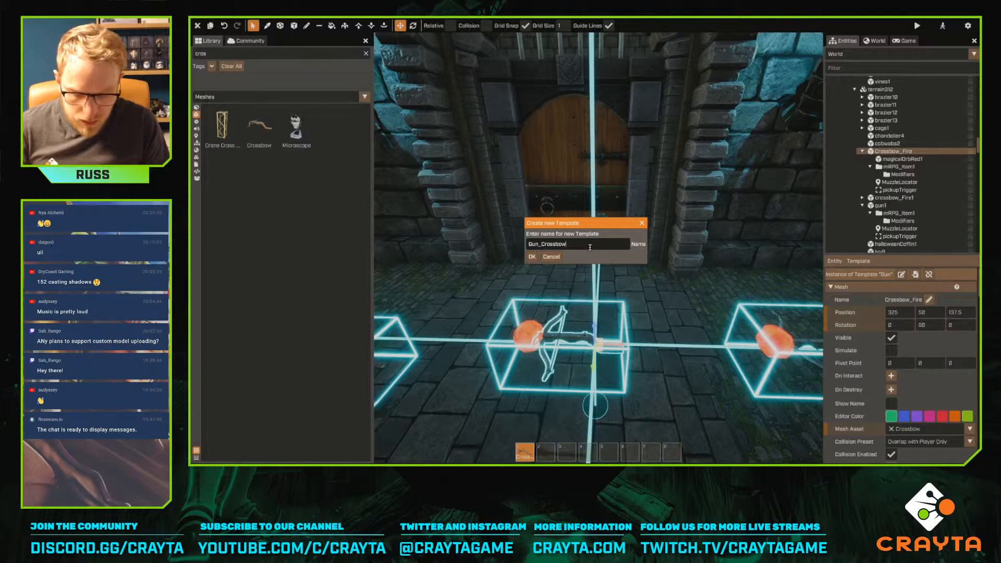
{"action": "key", "text": "BackSpace"}
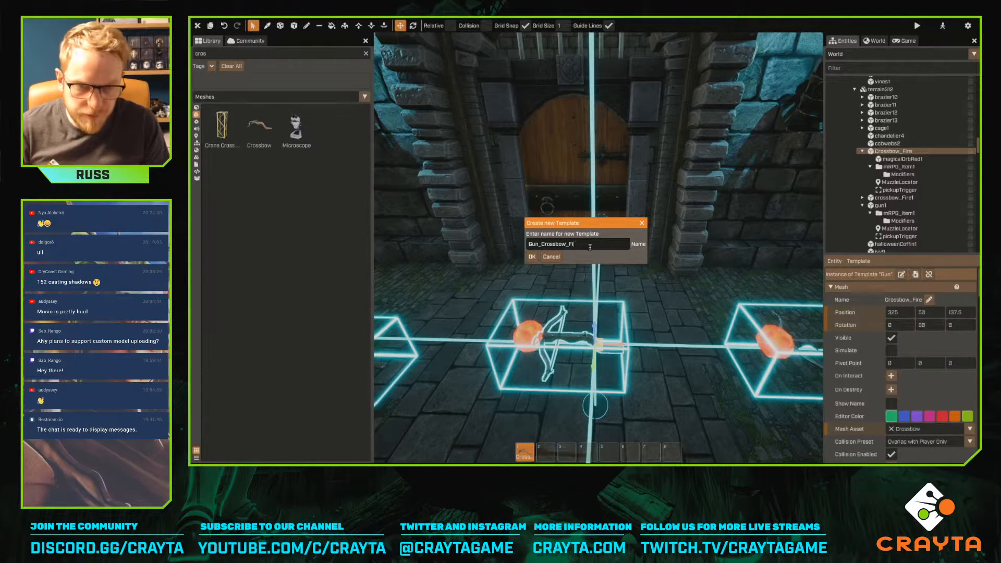
{"action": "left_click", "coordinate": [532, 257]}
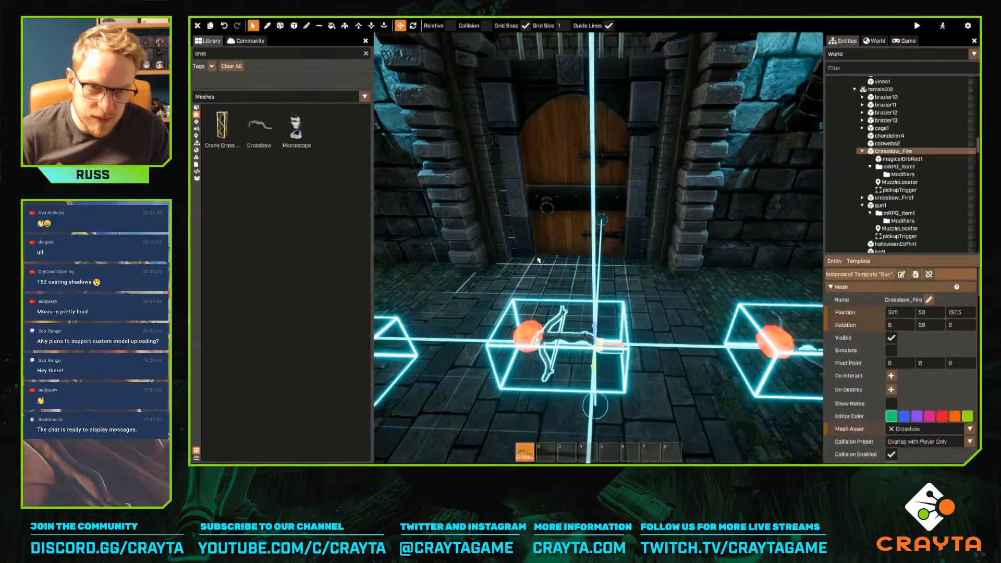
Open the mesh asset selection for the red magical orb attached to the duplicate crossbow_Fire1
{"action": "key", "text": "d"}
{"action": "left_click", "coordinate": [655, 338]}
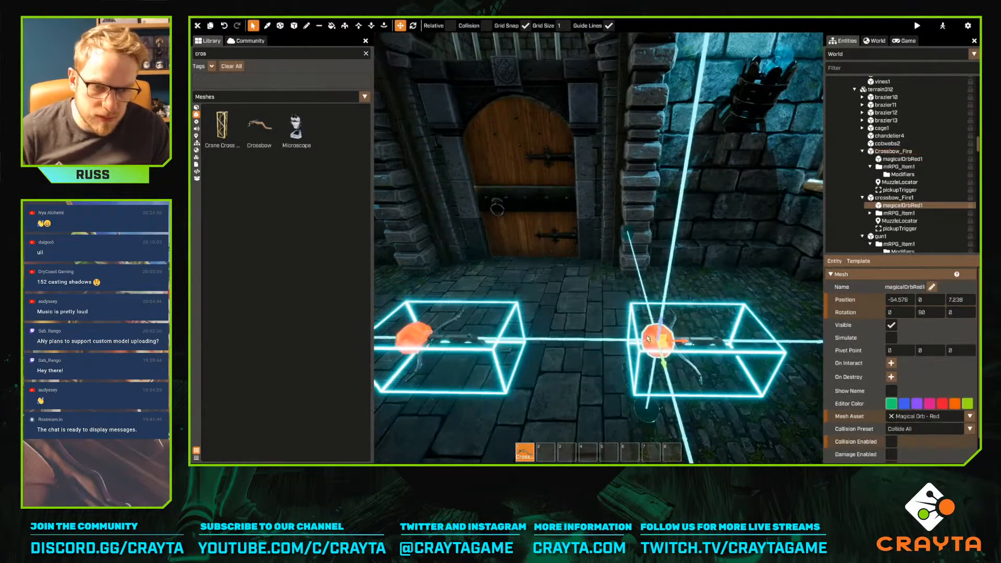
{"action": "key", "text": "d"}
{"action": "left_click", "coordinate": [970, 416]}
{"action": "type", "text": "cross"}
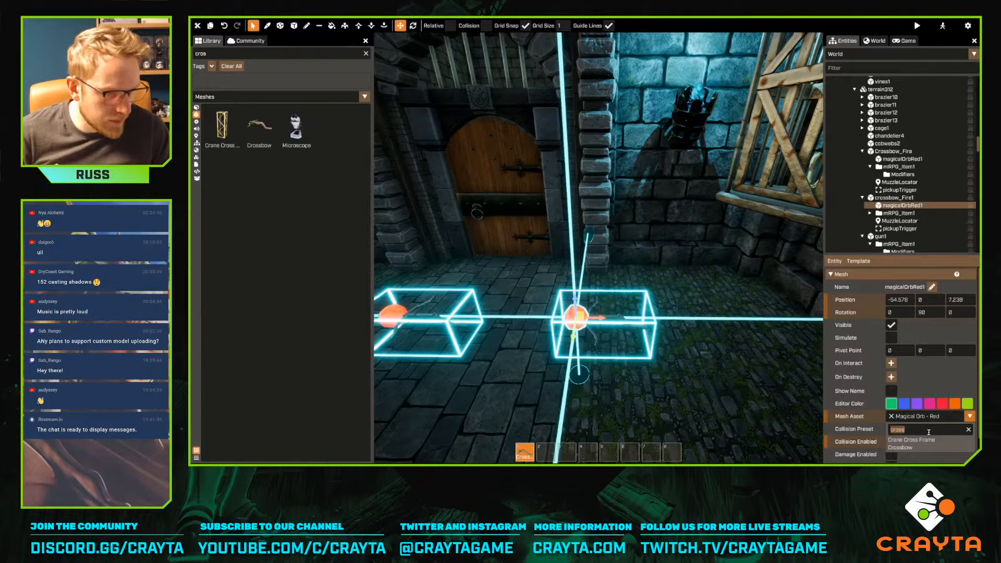
Set the mesh asset of the orb on the duplicated crossbow to Magical Orb - Purple
{"action": "key", "text": "BackSpace"}
{"action": "key", "text": "BackSpace"}
{"action": "key", "text": "BackSpace"}
{"action": "key", "text": "BackSpace"}
{"action": "key", "text": "BackSpace"}
{"action": "type", "text": "magic"}
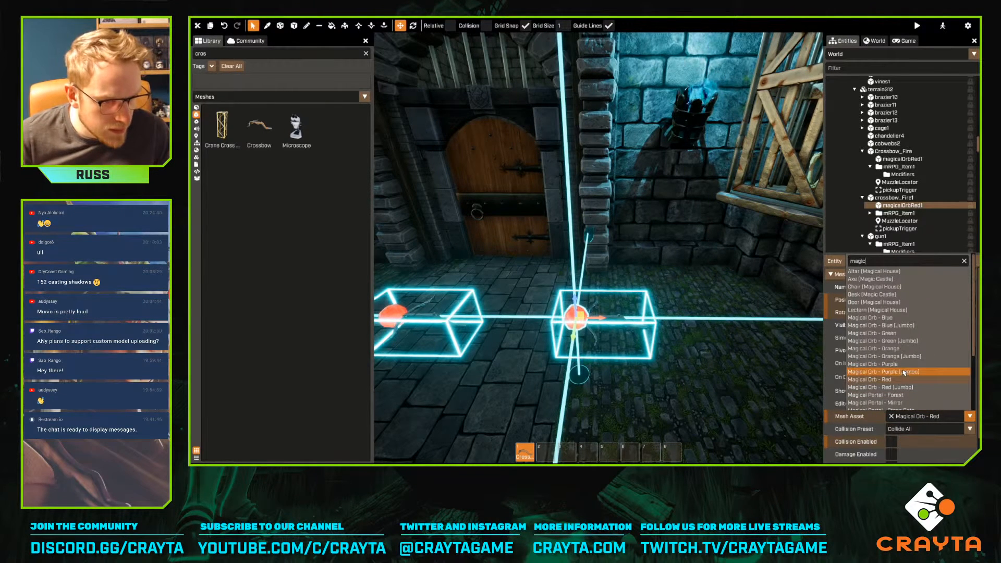
{"action": "left_click", "coordinate": [889, 364]}
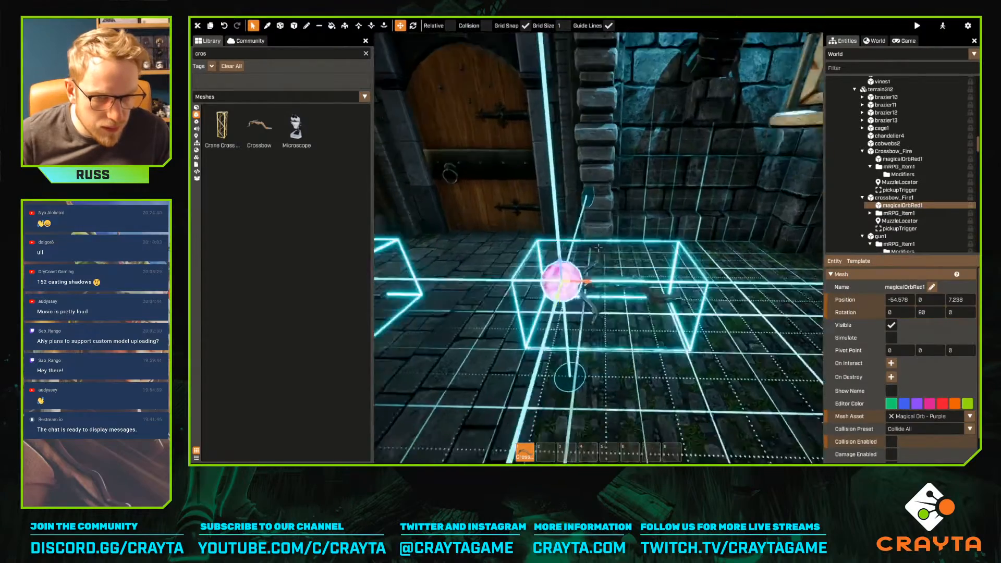
Rename the duplicated fire crossbow entity as crossbow_Magic
{"action": "key", "text": "w"}
{"action": "key", "text": "Tab"}
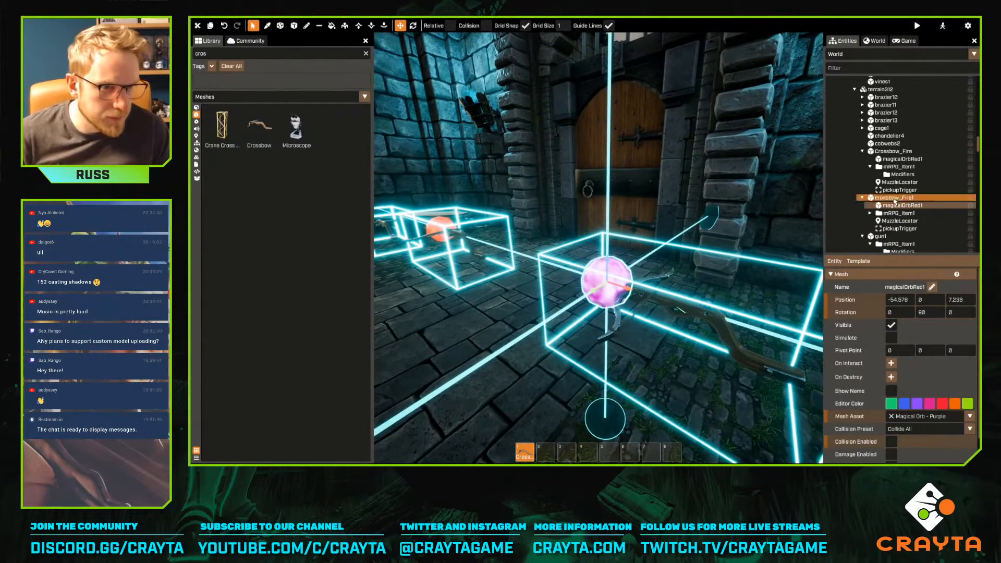
{"action": "left_click", "coordinate": [893, 198]}
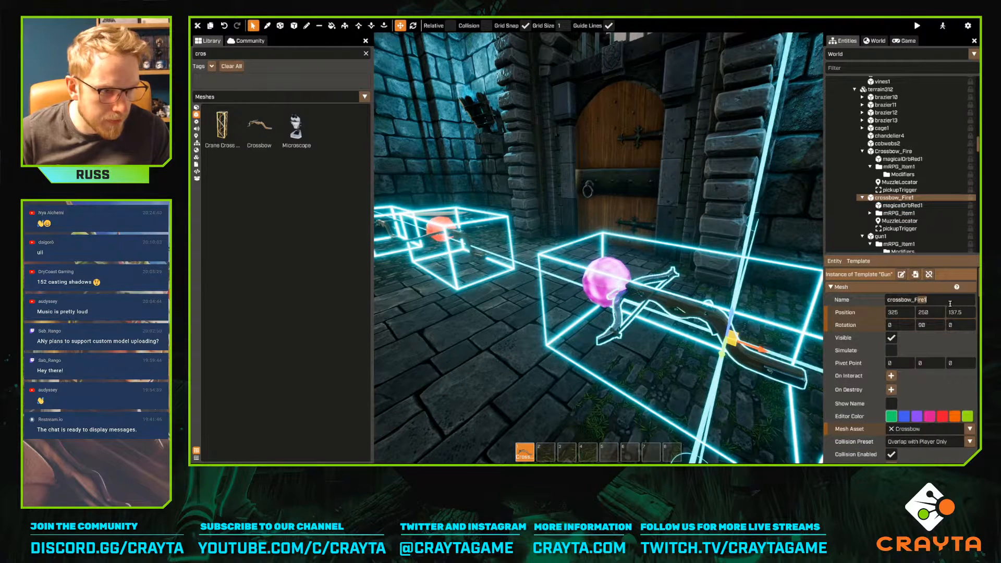
{"action": "left_click_drag", "start_coordinate": [918, 300], "coordinate": [950, 305]}
{"action": "key", "text": "BackSpace"}
{"action": "key", "text": "BackSpace"}
{"action": "type", "text": "Magic"}
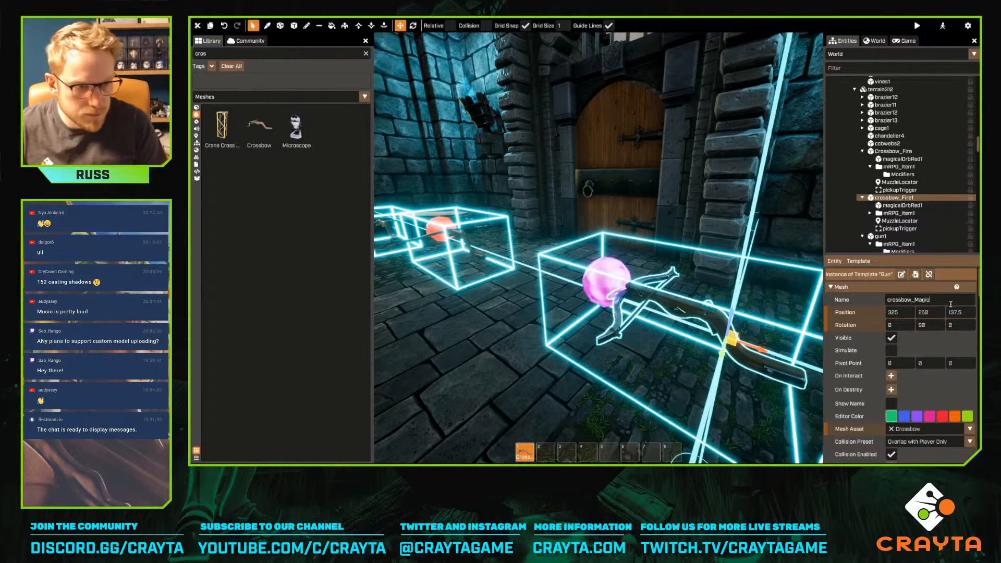
{"action": "key", "text": "Return"}
Set the Damage of crossbow_Magic to 500 in its gunScript
{"action": "scroll", "coordinate": [915, 314], "scroll_direction": "down", "scroll_amount": 3}
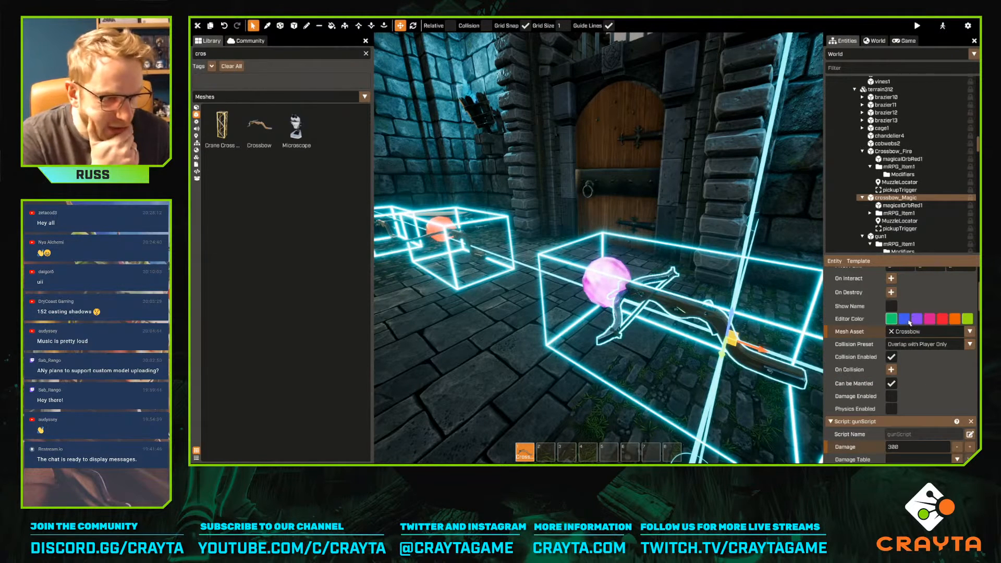
{"action": "scroll", "coordinate": [910, 323], "scroll_direction": "down", "scroll_amount": 3}
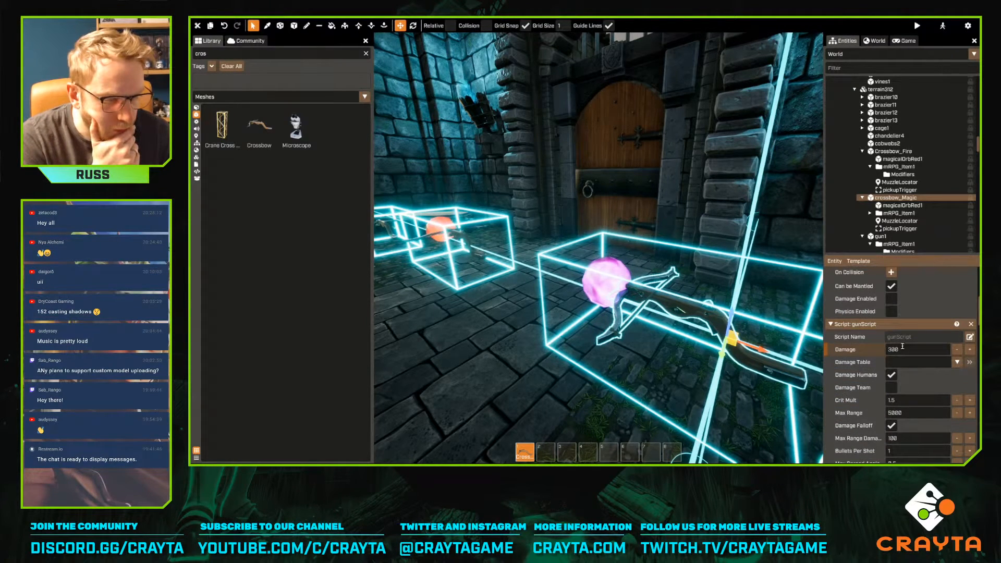
{"action": "double_click", "coordinate": [904, 347]}
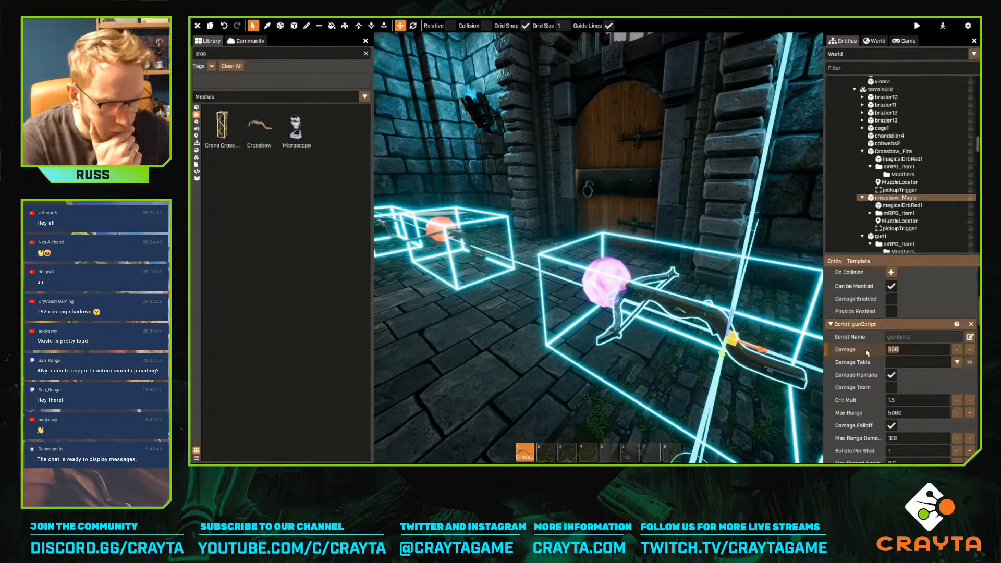
{"action": "type", "text": "500"}
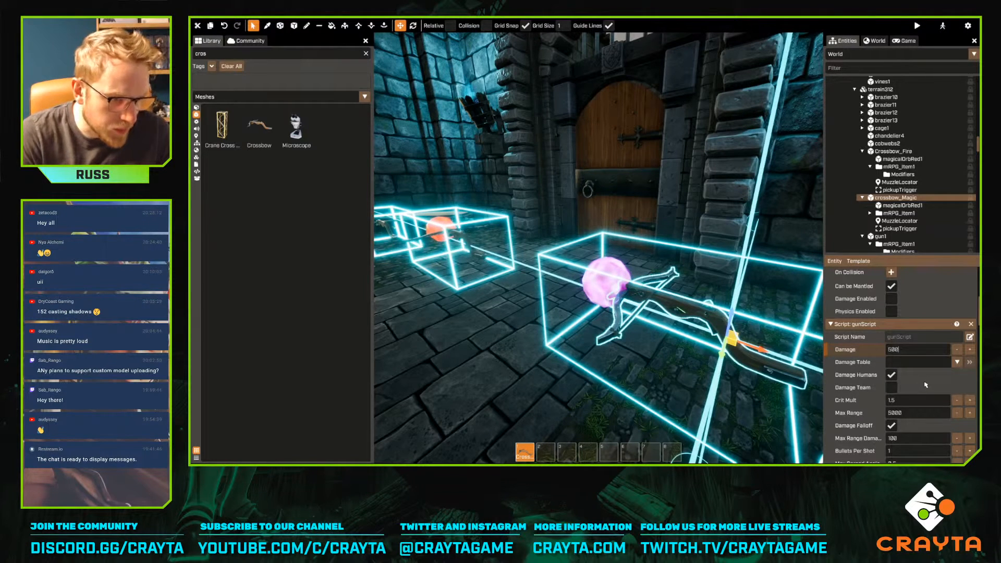
Set the Shots Per Clip of crossbow_Magic to 2 and its Friendly Name to Magic Crossbow
{"action": "scroll", "coordinate": [933, 382], "scroll_direction": "down", "scroll_amount": 4}
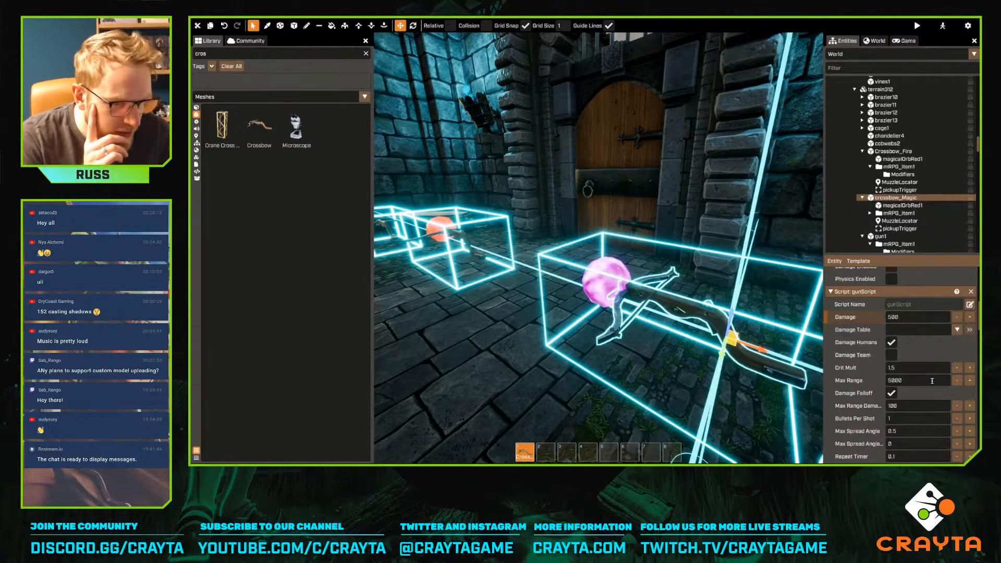
{"action": "scroll", "coordinate": [932, 384], "scroll_direction": "down", "scroll_amount": 5}
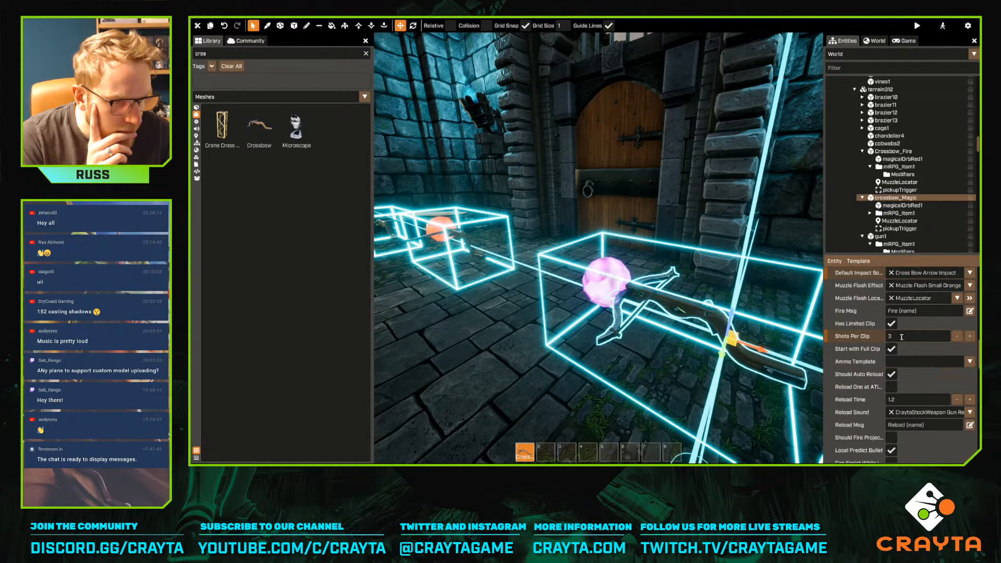
{"action": "scroll", "coordinate": [901, 337], "scroll_direction": "down", "scroll_amount": 1}
{"action": "double_click", "coordinate": [880, 304]}
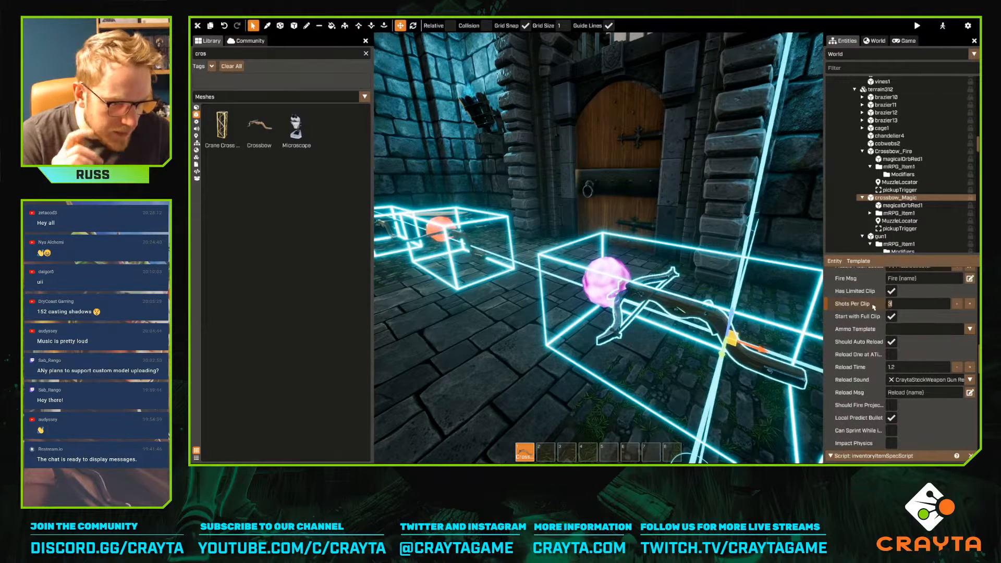
{"action": "type", "text": "2"}
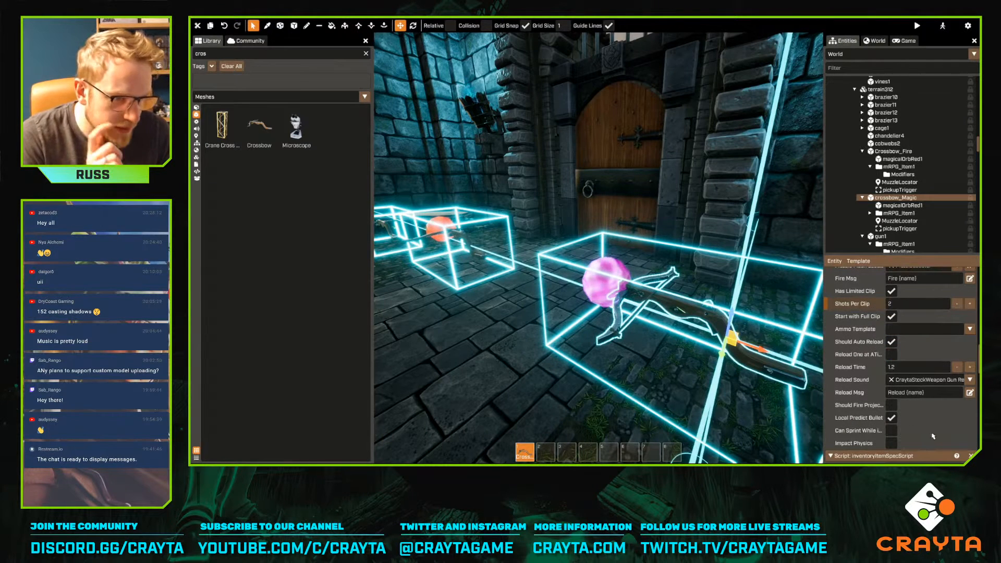
{"action": "scroll", "coordinate": [933, 431], "scroll_direction": "down", "scroll_amount": 5}
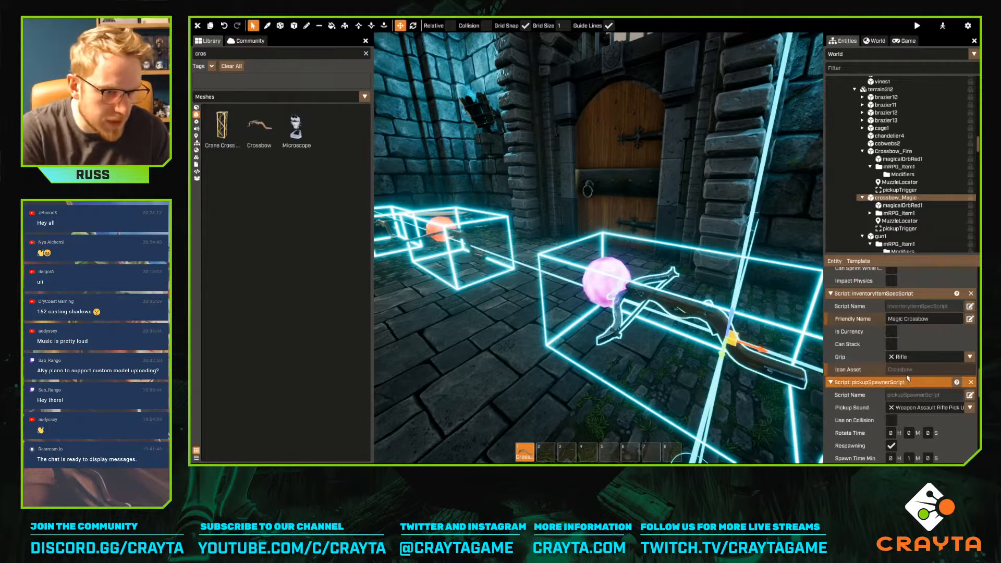
{"action": "scroll", "coordinate": [921, 381], "scroll_direction": "down", "scroll_amount": 4}
Open the item requirements of the mRPG_Item1 entity under crossbow_Magic
{"action": "scroll", "coordinate": [921, 381], "scroll_direction": "up", "scroll_amount": 5}
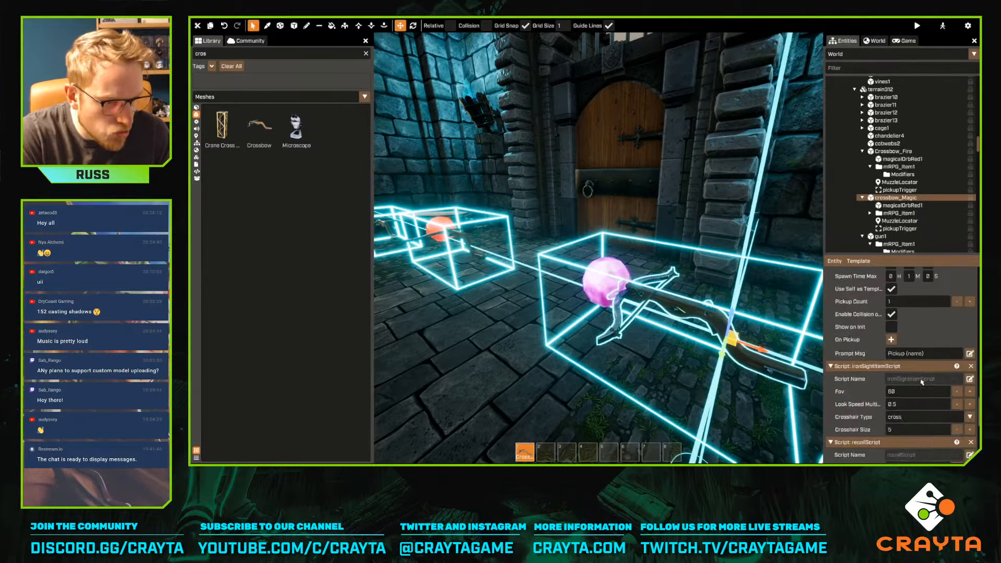
{"action": "double_click", "coordinate": [898, 213]}
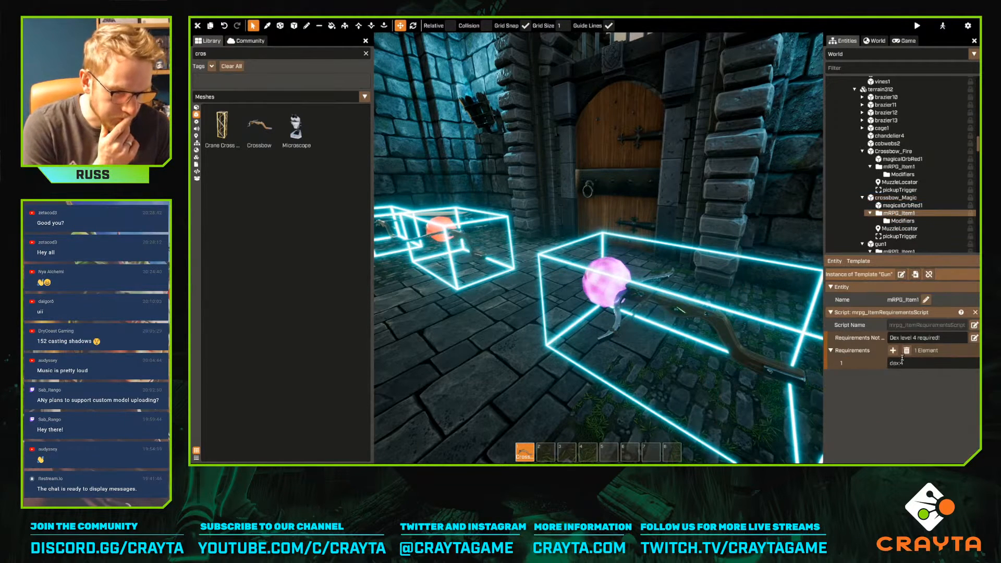
{"action": "left_click", "coordinate": [893, 351]}
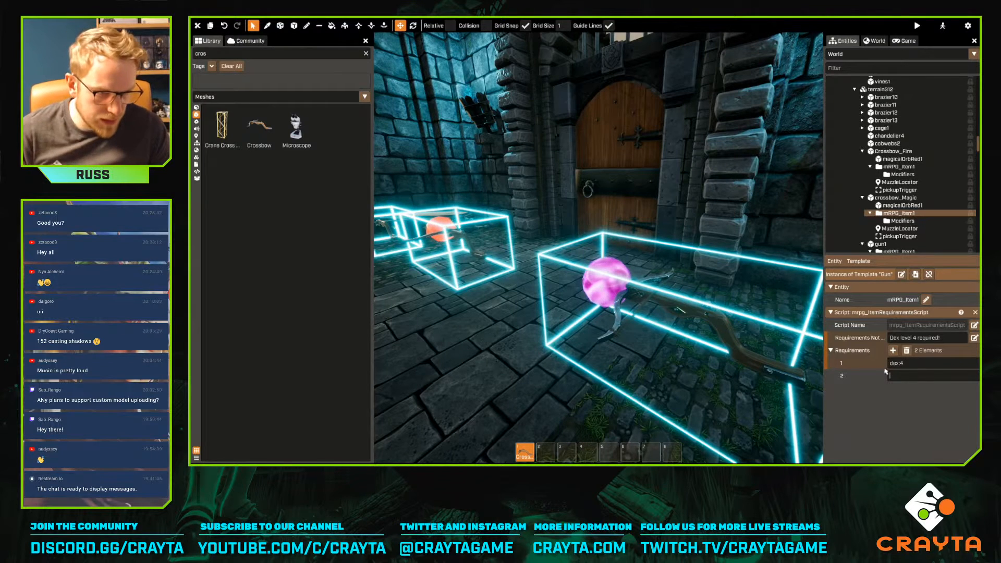
{"action": "right_click", "coordinate": [871, 378]}
{"action": "left_click", "coordinate": [897, 401]}
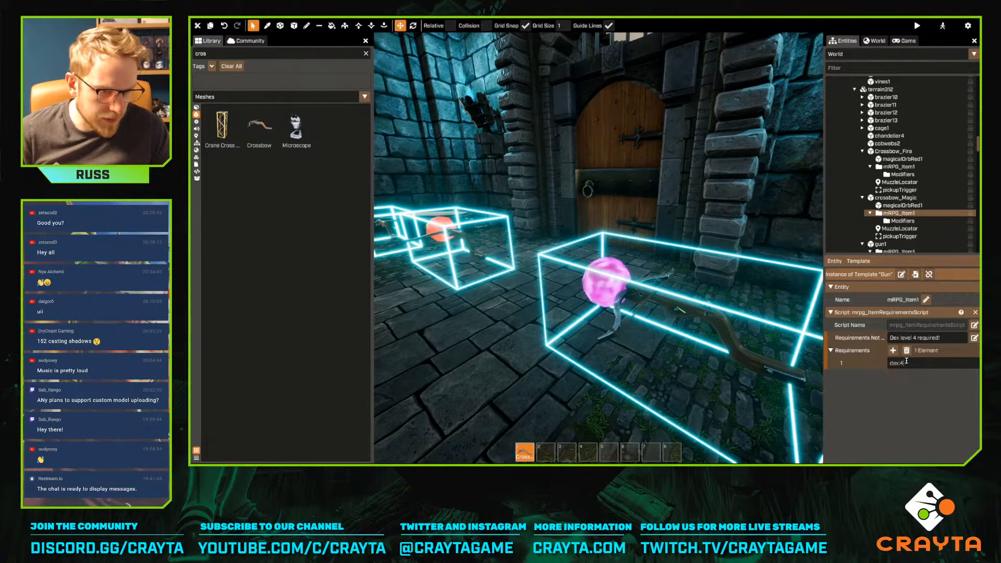
Change the item requirement to dex:6 and its requirements-not-met message to "Dex level 6 required!"
{"action": "key", "text": "BackSpace"}
{"action": "type", "text": "6"}
{"action": "left_click", "coordinate": [912, 338]}
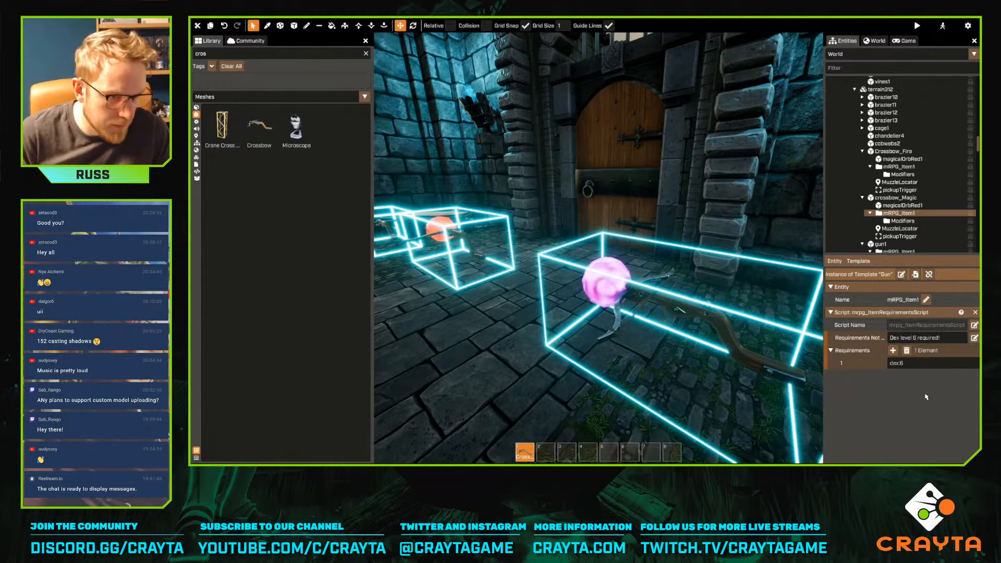
Create a new template named Gun_Crossbow_Magic from the crossbow_Magic entity
{"action": "left_click", "coordinate": [896, 198]}
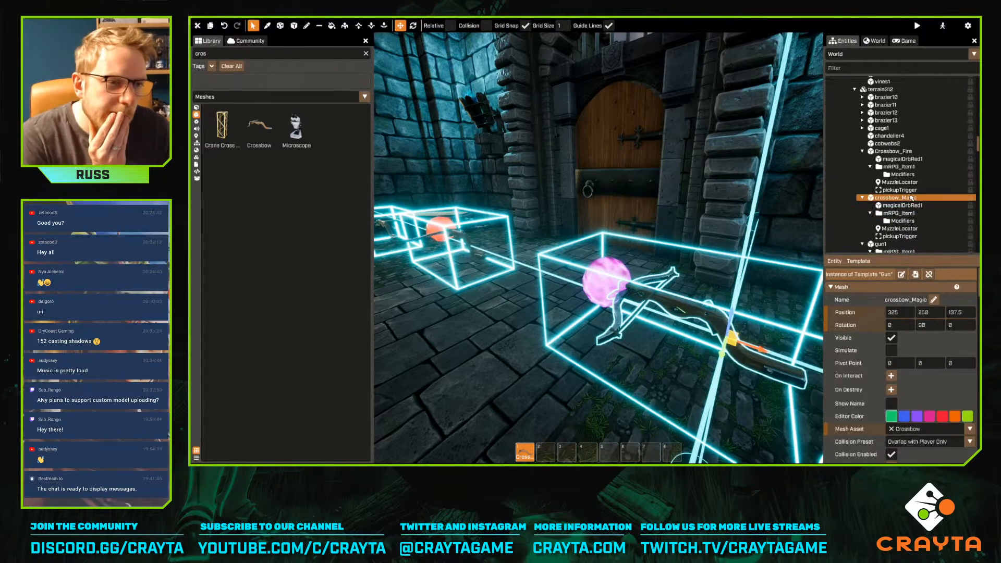
{"action": "scroll", "coordinate": [892, 350], "scroll_direction": "down", "scroll_amount": 3}
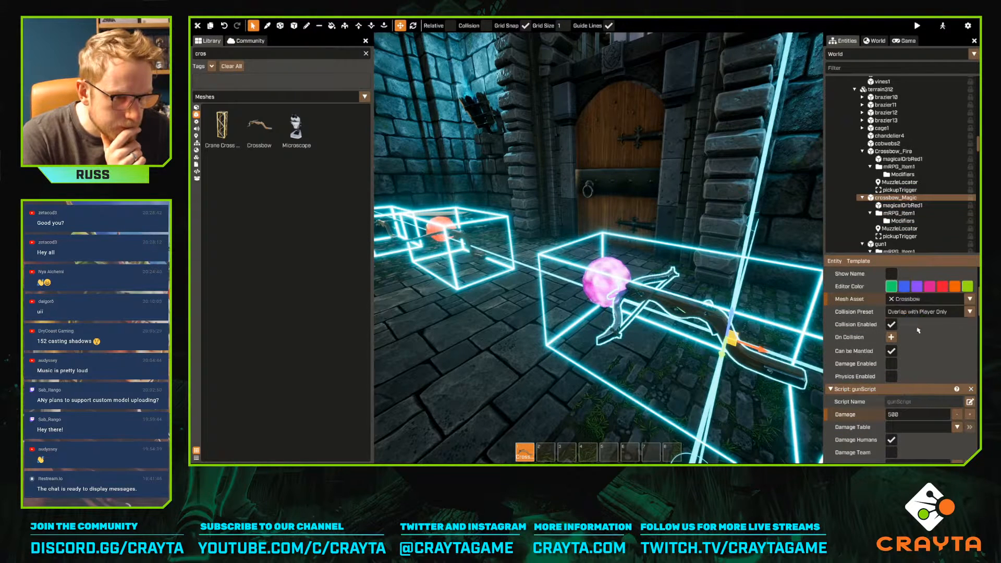
{"action": "scroll", "coordinate": [874, 268], "scroll_direction": "up", "scroll_amount": 3}
{"action": "left_click", "coordinate": [867, 262]}
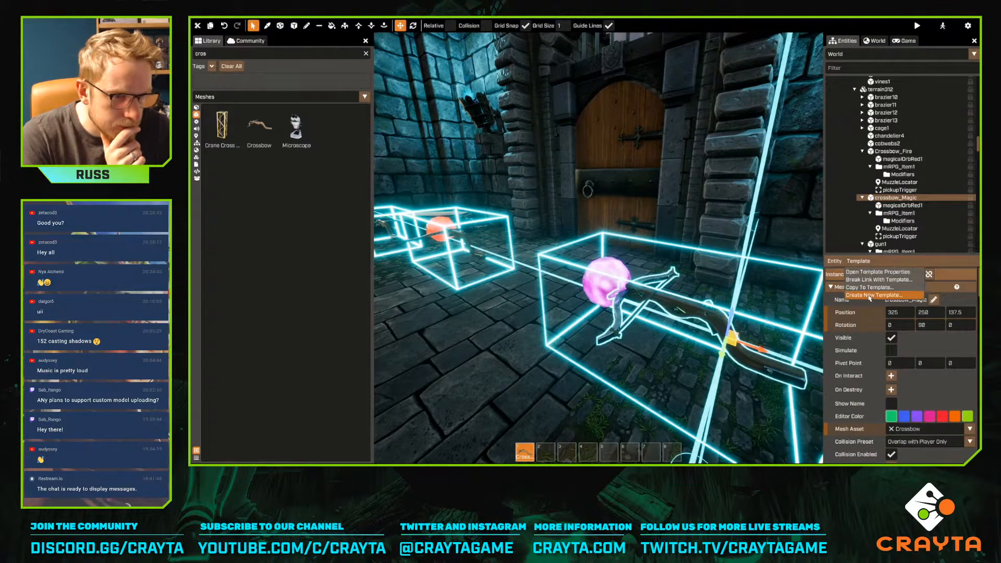
{"action": "left_click", "coordinate": [873, 296]}
{"action": "type", "text": "Gun_Crossbow_Magic"}
{"action": "left_click", "coordinate": [532, 257]}
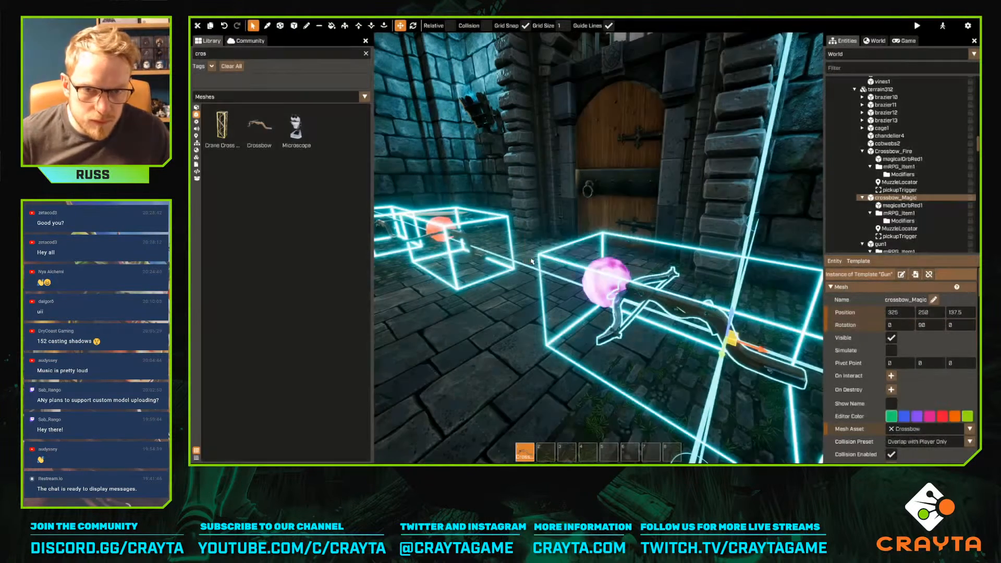
Collapse the crossbow and gun1 hierarchies in the entity tree and rename gun1 as Crossbow
{"action": "key", "text": "a"}
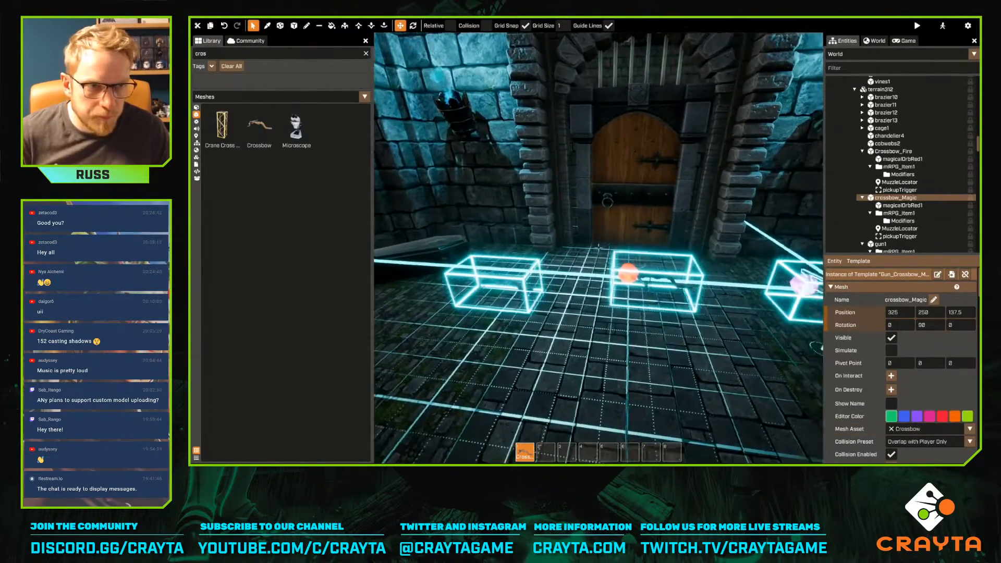
{"action": "left_click", "coordinate": [862, 197]}
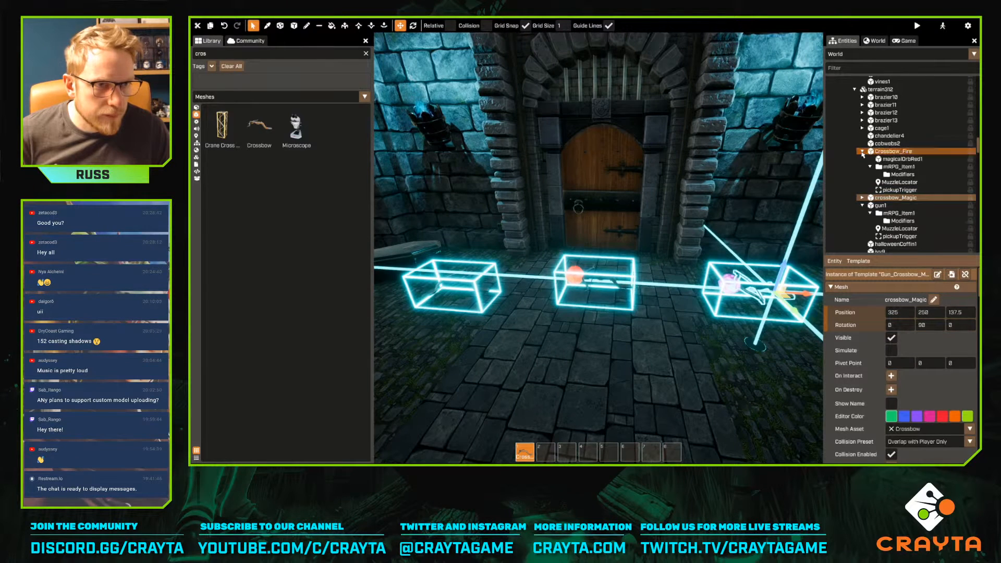
{"action": "left_click", "coordinate": [862, 152]}
{"action": "left_click", "coordinate": [862, 168]}
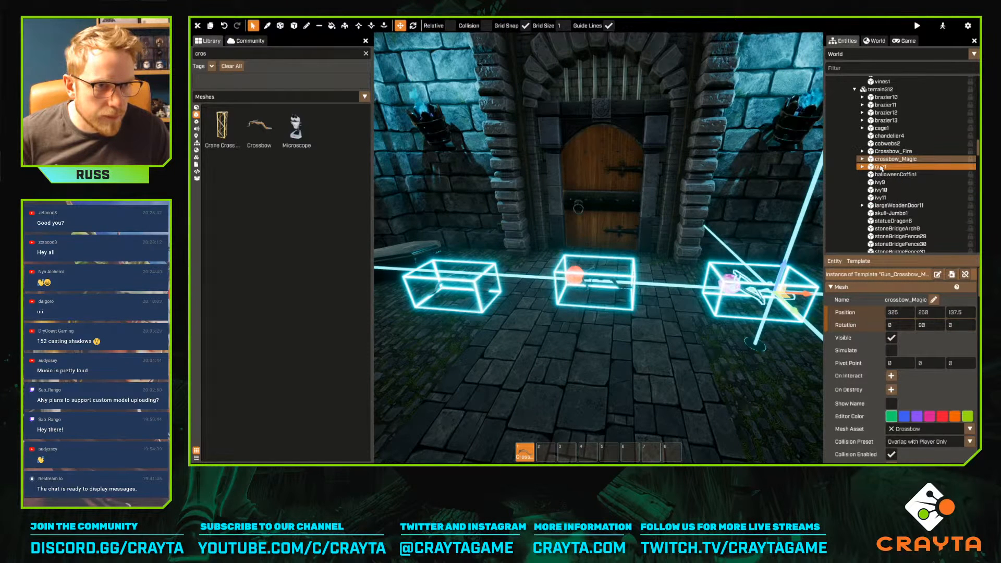
{"action": "left_click", "coordinate": [880, 167]}
{"action": "key", "text": "e"}
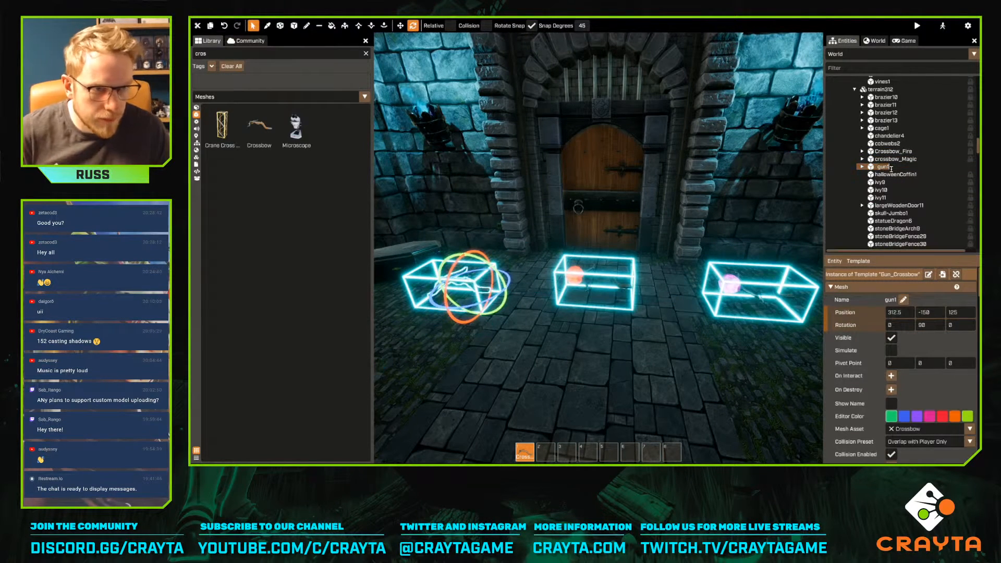
{"action": "double_click", "coordinate": [889, 167]}
{"action": "type", "text": "c"}
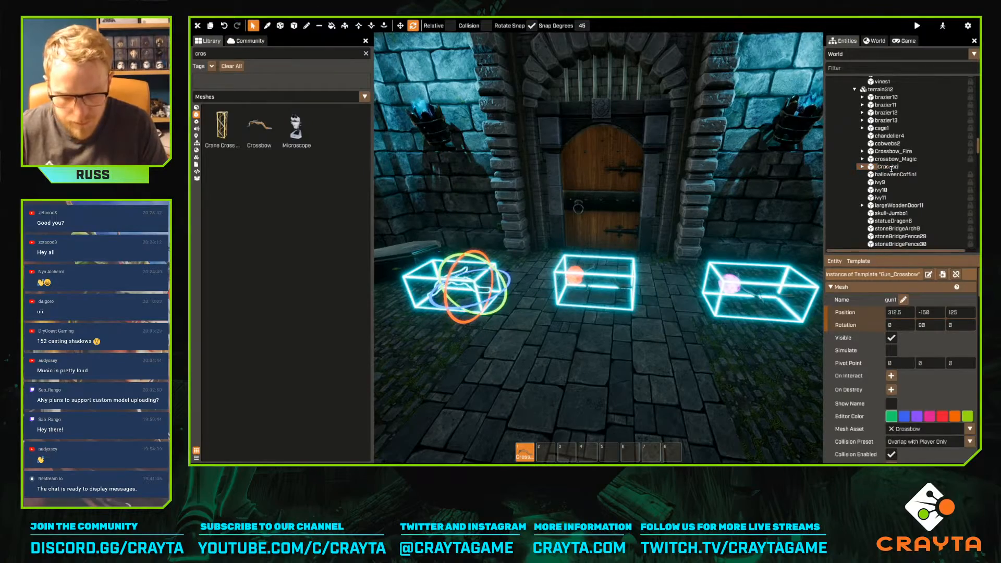
Select the coffin in the corner of the room and inspect its mesh properties and On Interact event
{"action": "right_click_drag", "start_coordinate": [541, 346], "coordinate": [599, 247]}
{"action": "key", "text": "r"}
{"action": "left_click", "coordinate": [603, 373]}
{"action": "right_click_drag", "start_coordinate": [603, 374], "coordinate": [598, 248]}
{"action": "right_click_drag", "start_coordinate": [624, 287], "coordinate": [582, 283]}
{"action": "left_click", "coordinate": [583, 283]}
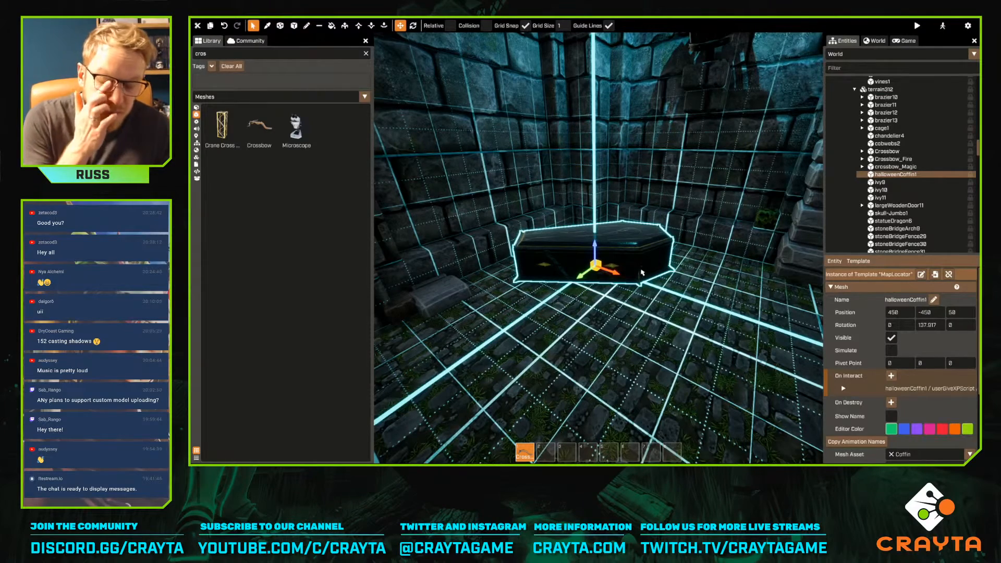
{"action": "right_click_drag", "start_coordinate": [640, 273], "coordinate": [655, 267]}
{"action": "key", "text": "w"}
{"action": "scroll", "coordinate": [916, 426], "scroll_direction": "down", "scroll_amount": 2}
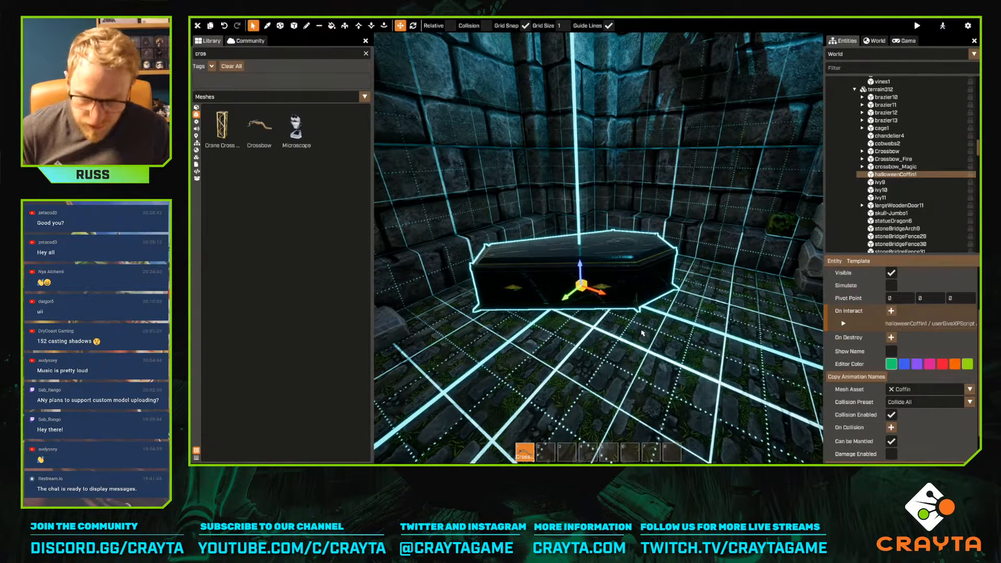
Find the User template among the world's templates and open it for editing
{"action": "left_click", "coordinate": [839, 54]}
{"action": "type", "text": "map"}
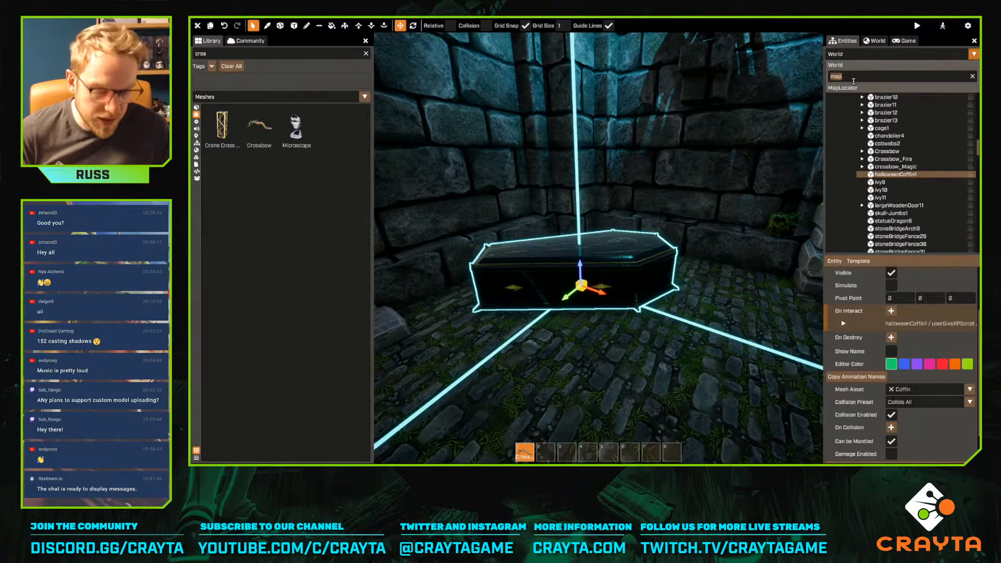
{"action": "type", "text": "user"}
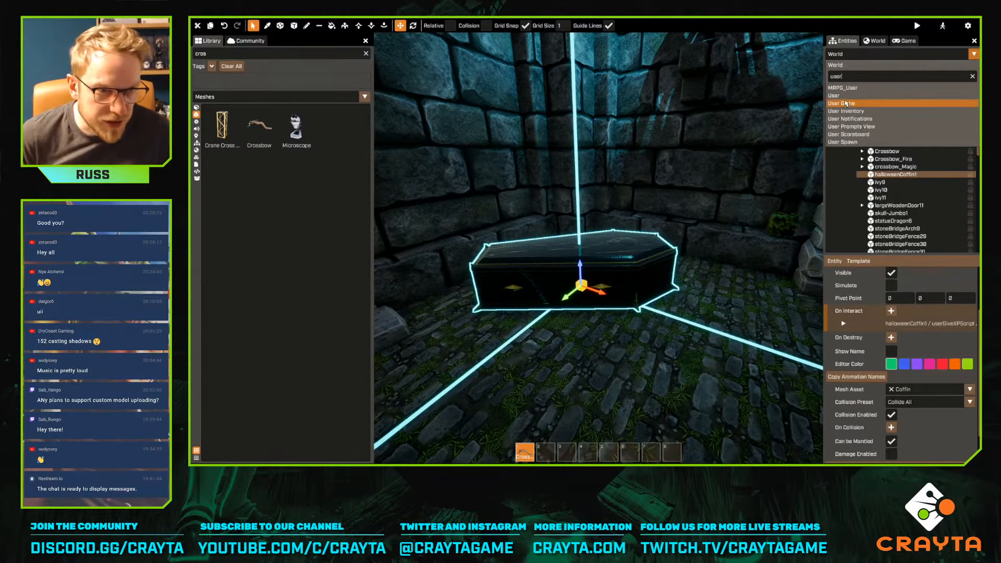
{"action": "left_click", "coordinate": [846, 96]}
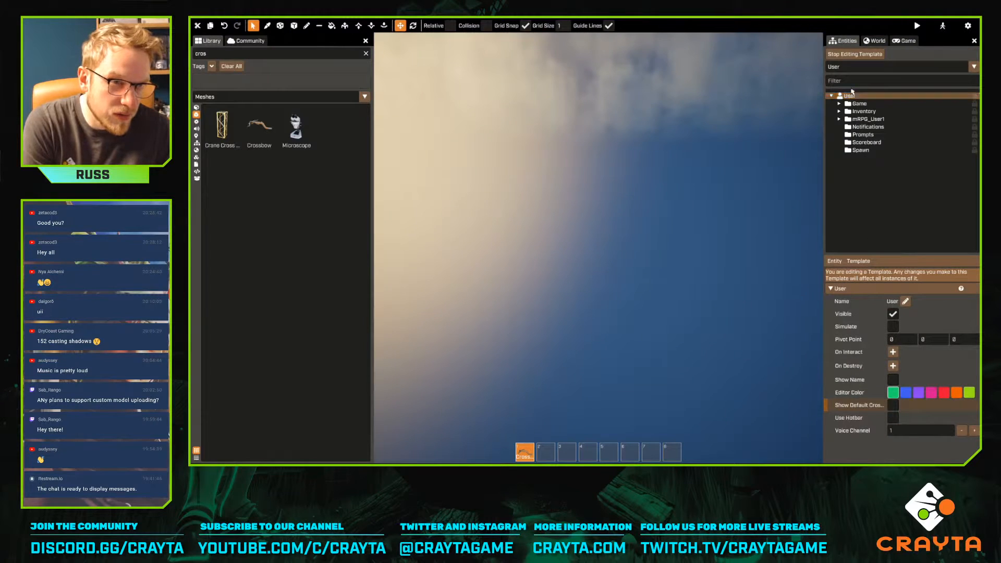
Open the Player template for editing and set the rewind ability's Ability Button to extra1
{"action": "left_click", "coordinate": [856, 68]}
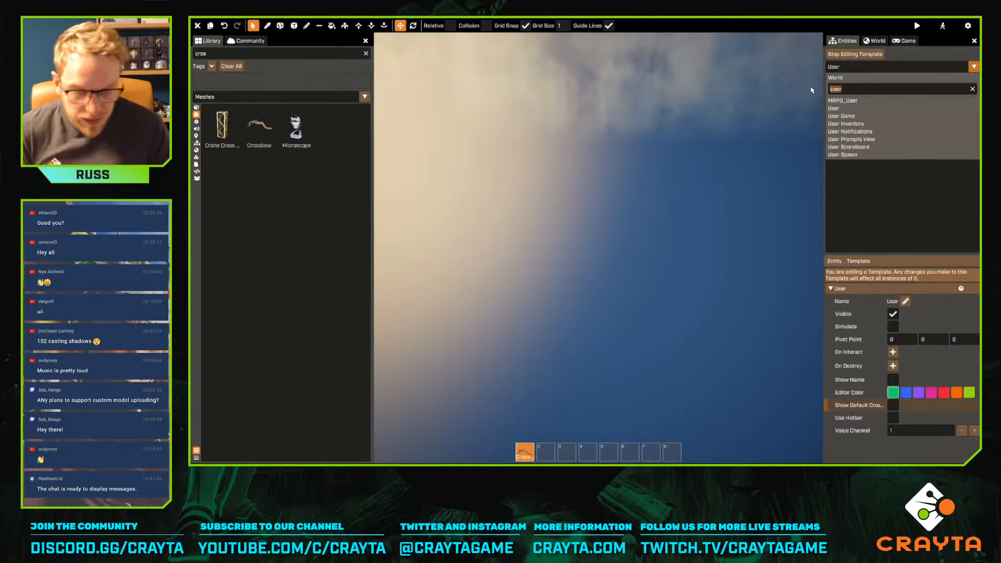
{"action": "type", "text": "player"}
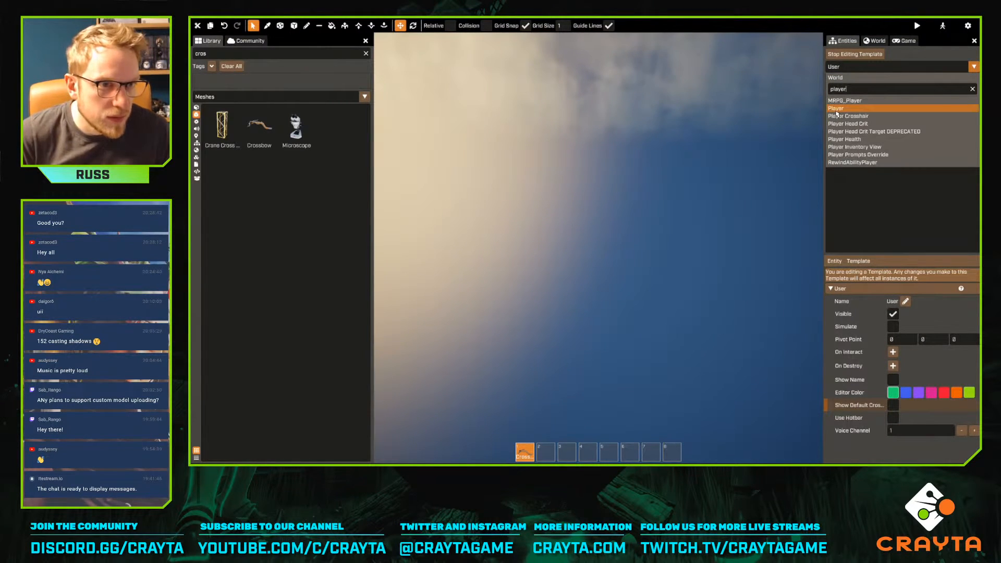
{"action": "left_click", "coordinate": [836, 109]}
{"action": "left_click", "coordinate": [864, 158]}
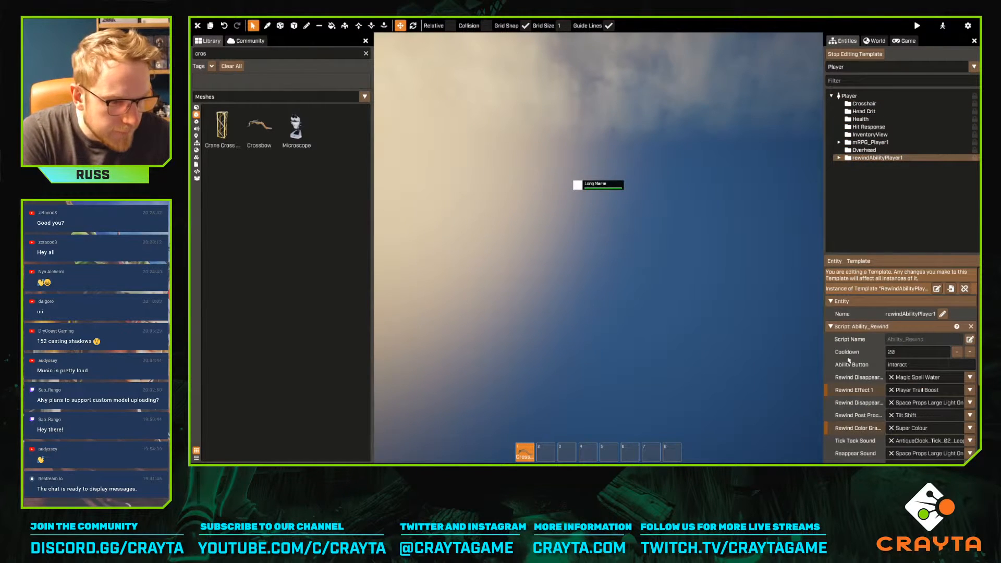
{"action": "left_click", "coordinate": [901, 365]}
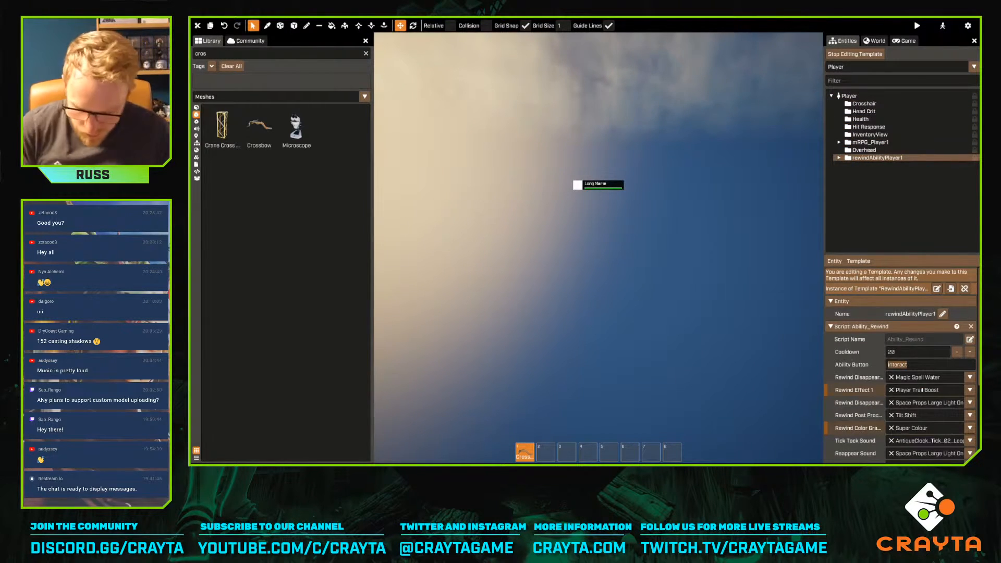
{"action": "type", "text": "ex"}
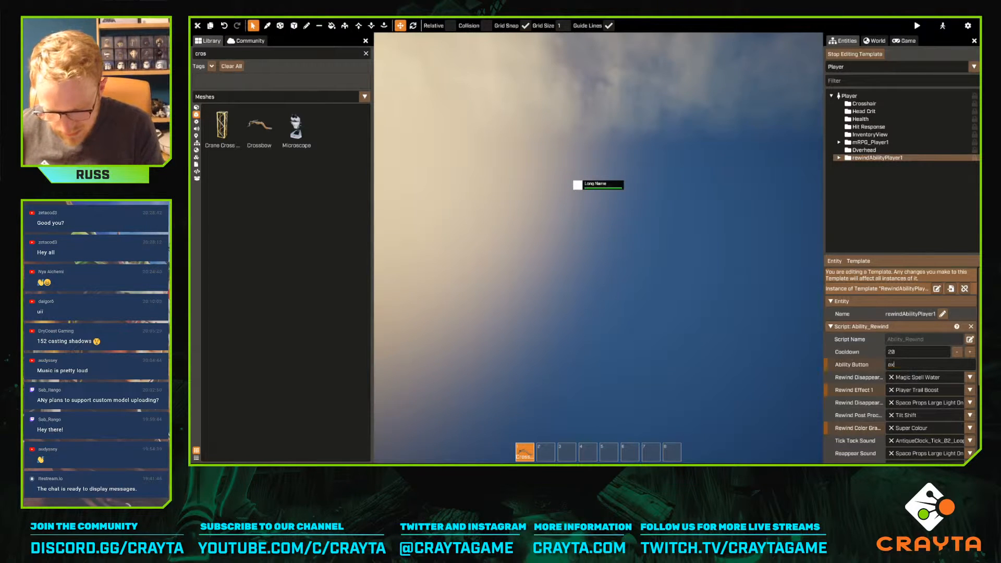
{"action": "type", "text": "tra-1"}
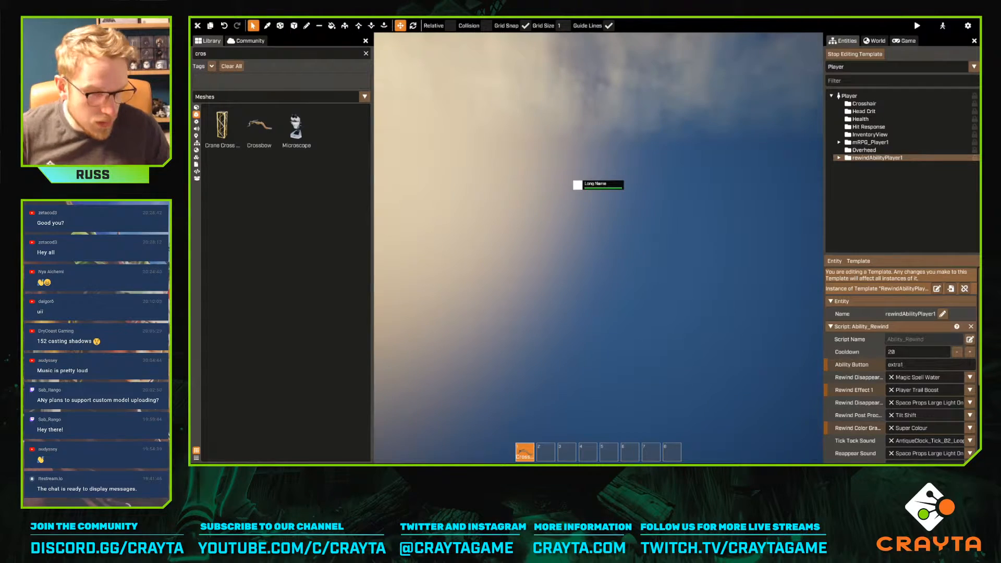
Look up the key bindings assigned to the extra game actions in the settings and return to the editor
{"action": "key", "text": "Escape"}
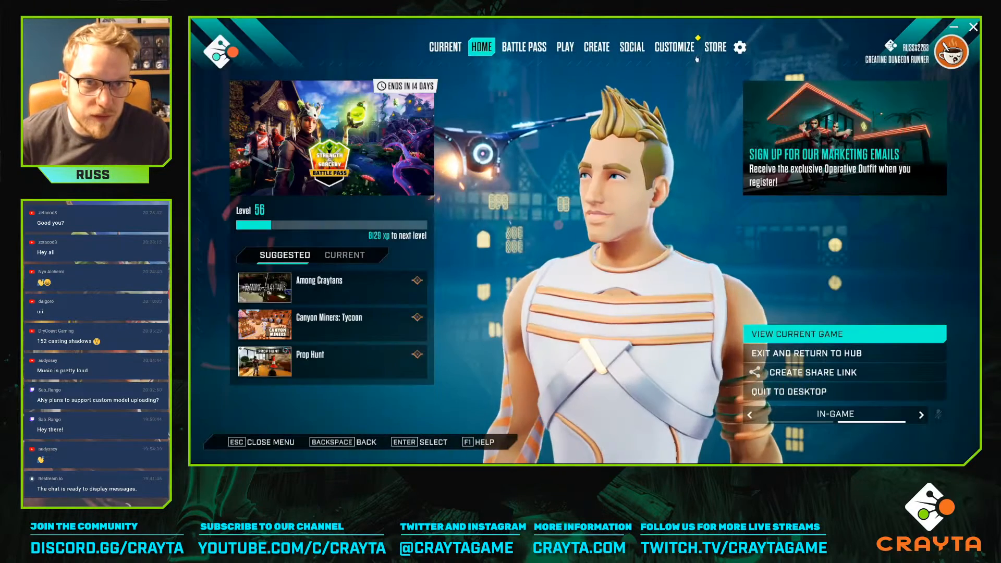
{"action": "left_click", "coordinate": [740, 48]}
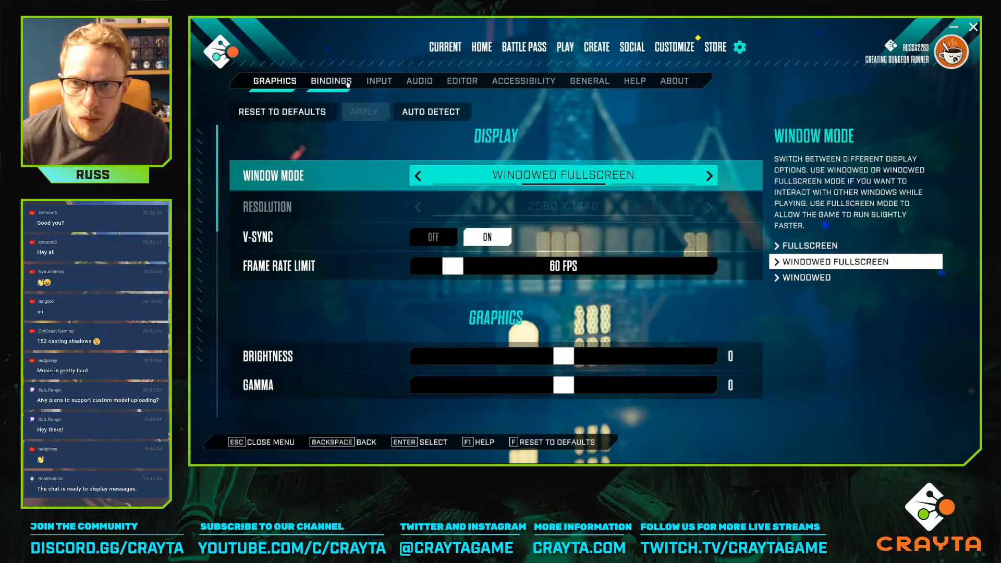
{"action": "left_click", "coordinate": [331, 81]}
{"action": "scroll", "coordinate": [432, 198], "scroll_direction": "down", "scroll_amount": 5}
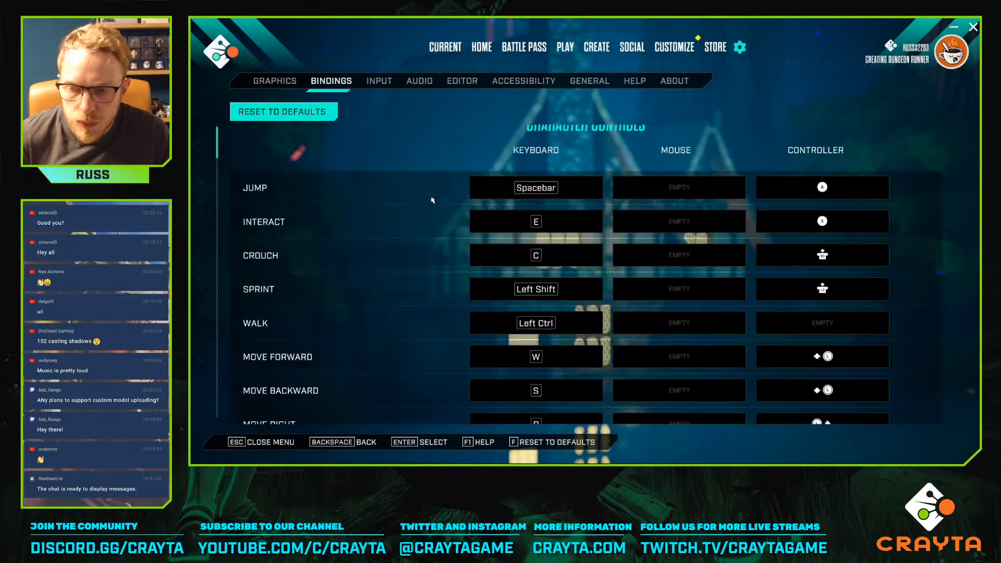
{"action": "scroll", "coordinate": [436, 204], "scroll_direction": "down", "scroll_amount": 6}
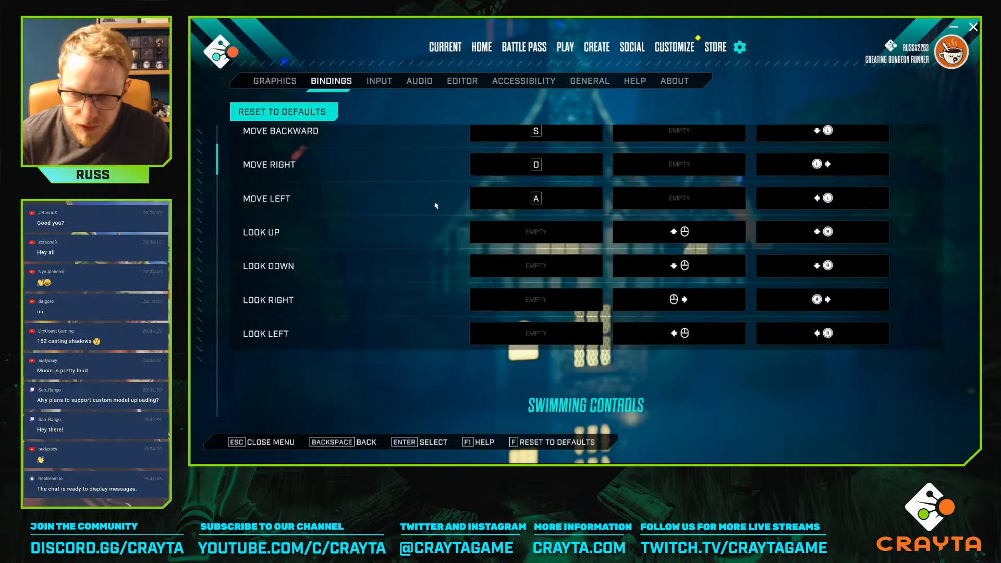
{"action": "scroll", "coordinate": [442, 216], "scroll_direction": "down", "scroll_amount": 6}
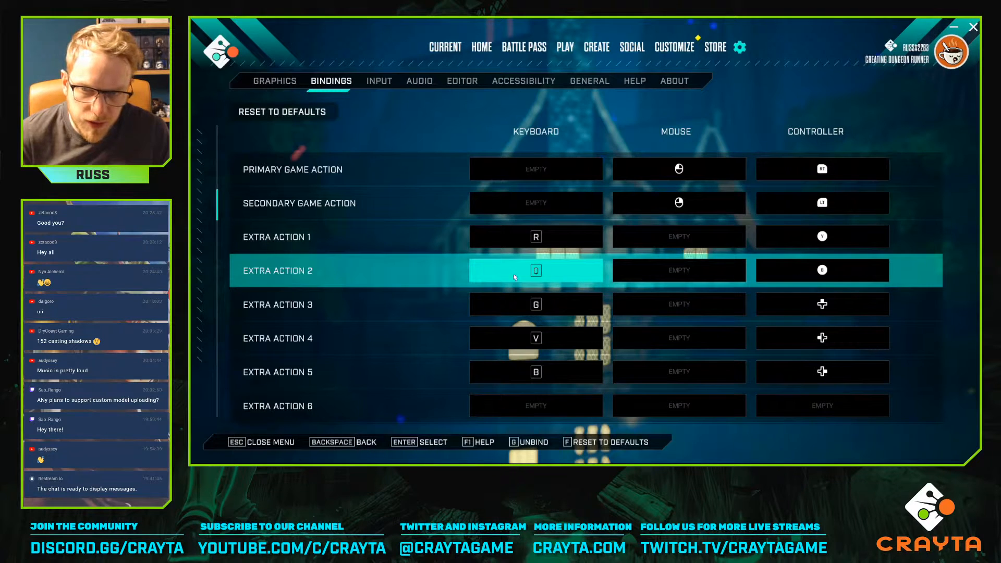
{"action": "key", "text": "Escape"}
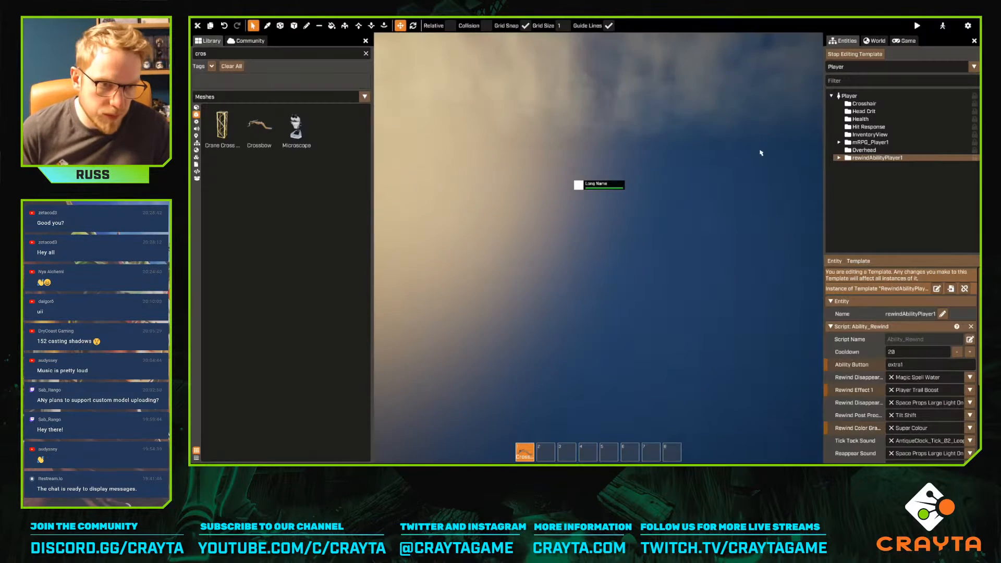
Set the rewind ability's Ability Button to extra2 and stop editing the Player template
{"action": "left_click", "coordinate": [918, 367]}
{"action": "key", "text": "BackSpace"}
{"action": "type", "text": "2"}
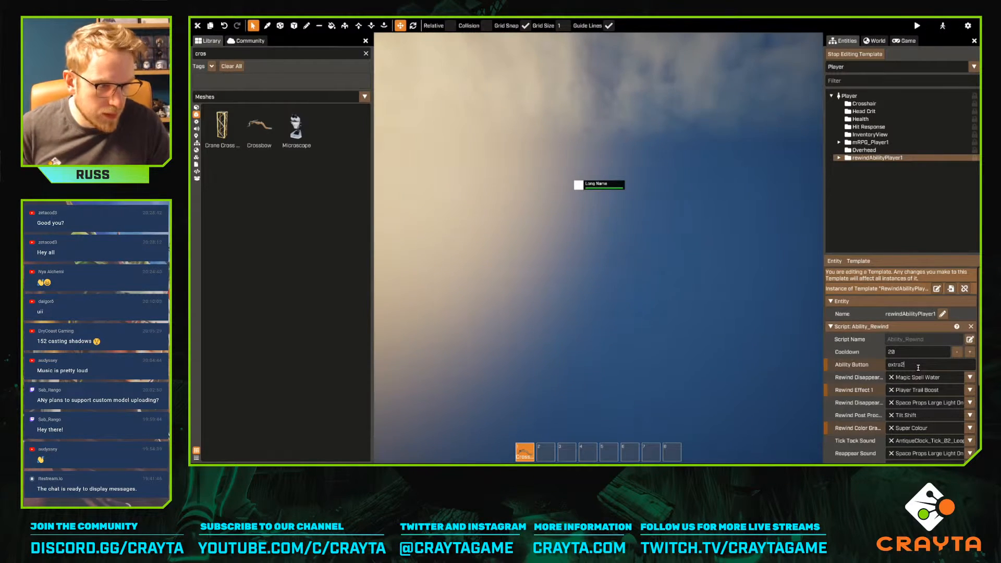
{"action": "right_click_drag", "start_coordinate": [686, 299], "coordinate": [773, 228]}
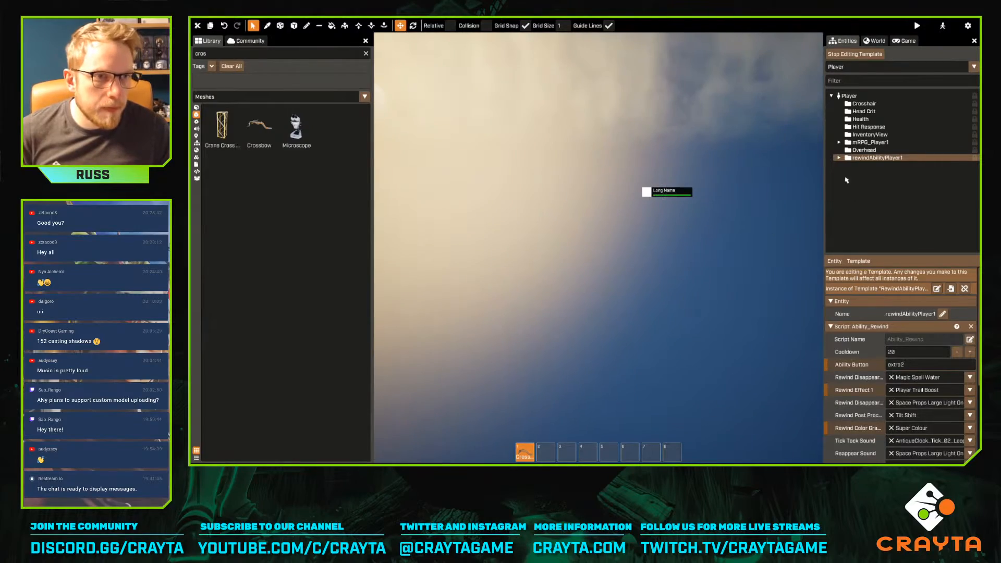
{"action": "left_click", "coordinate": [854, 54]}
Preview the level and walk the character through the dungeon room to the coffin
{"action": "key", "text": "w"}
{"action": "right_click_drag", "start_coordinate": [598, 248], "coordinate": [703, 242]}
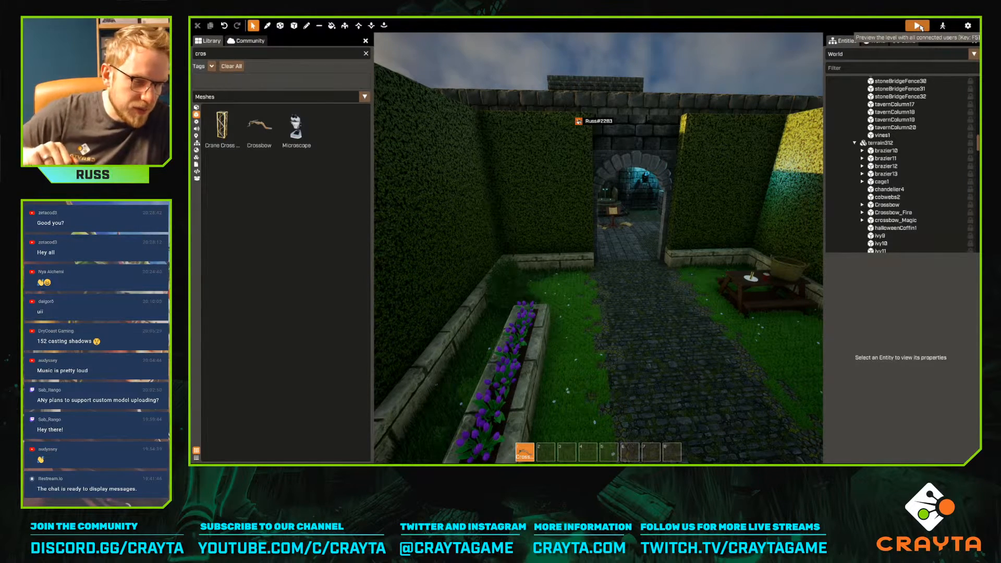
{"action": "left_click", "coordinate": [918, 26]}
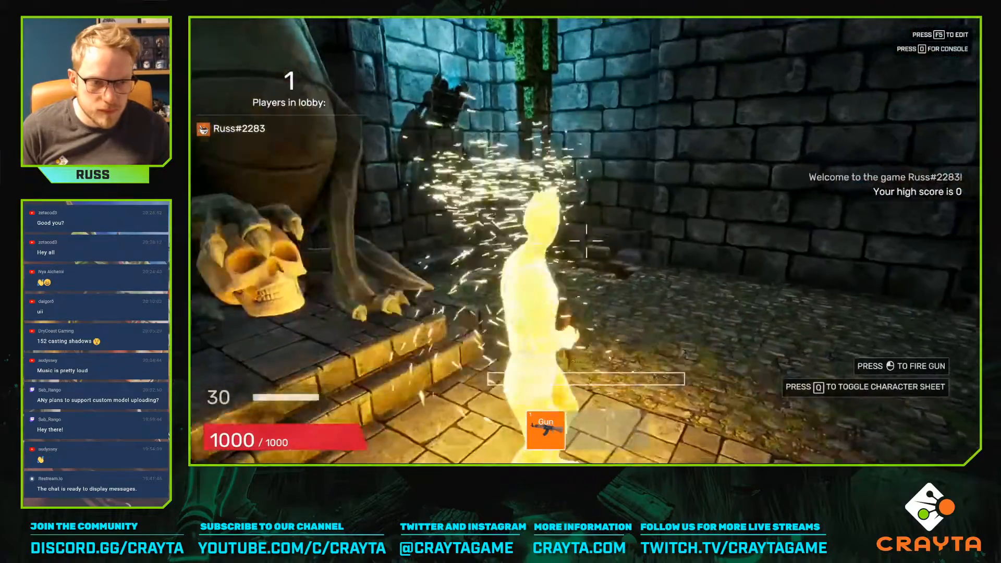
{"action": "key", "text": "w"}
{"action": "key", "text": "w"}
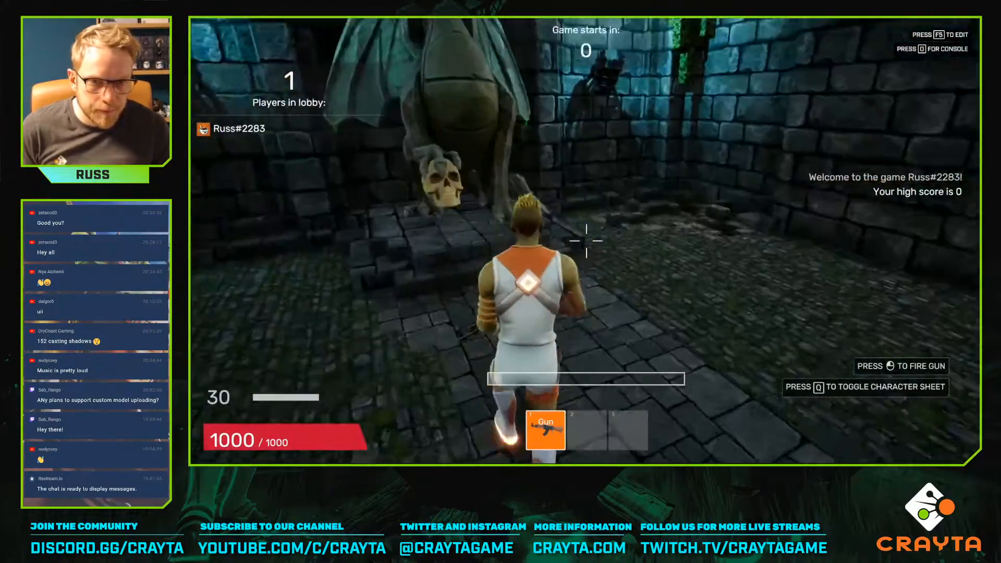
{"action": "key", "text": "w"}
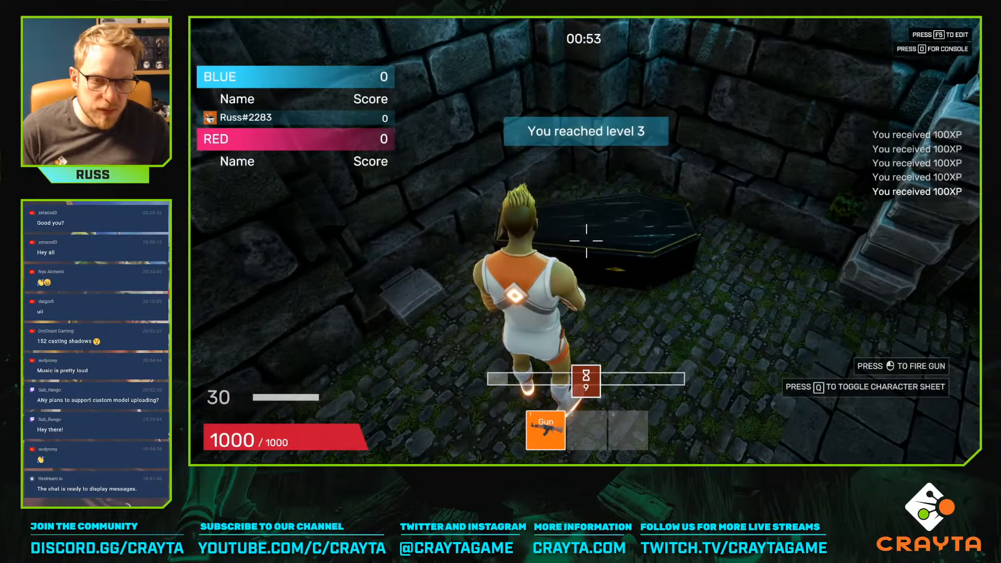
{"action": "key", "text": "w"}
Raise the character's Dexterity to 2 on the character sheet and close the sheet
{"action": "key", "text": "q"}
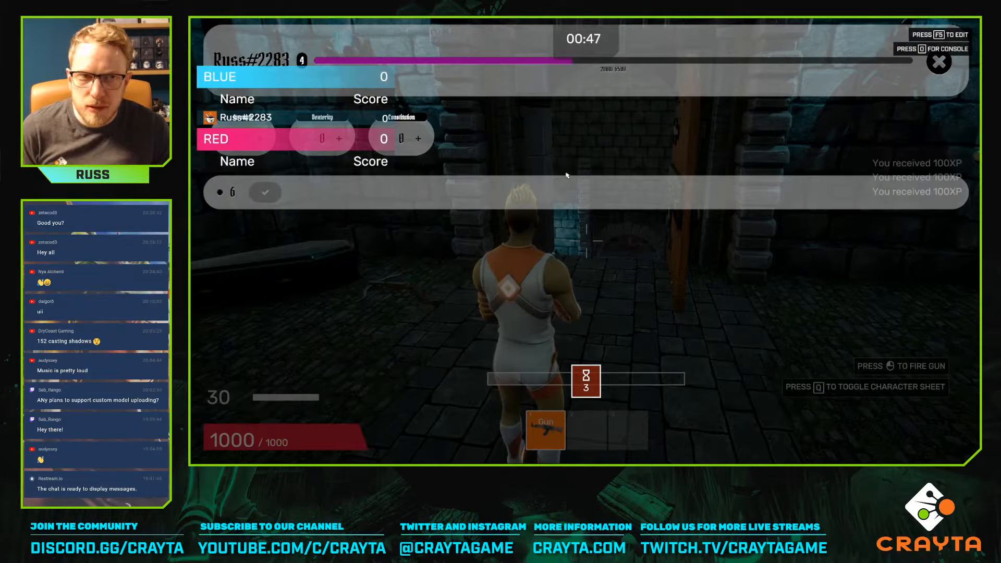
{"action": "left_click", "coordinate": [939, 62]}
{"action": "key", "text": "q"}
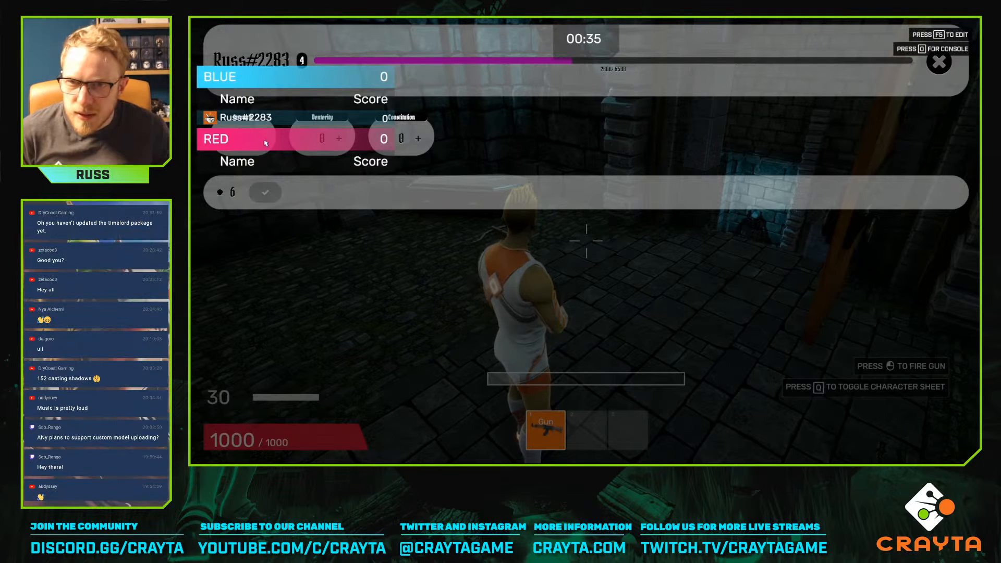
{"action": "left_click", "coordinate": [339, 138]}
{"action": "left_click", "coordinate": [339, 139]}
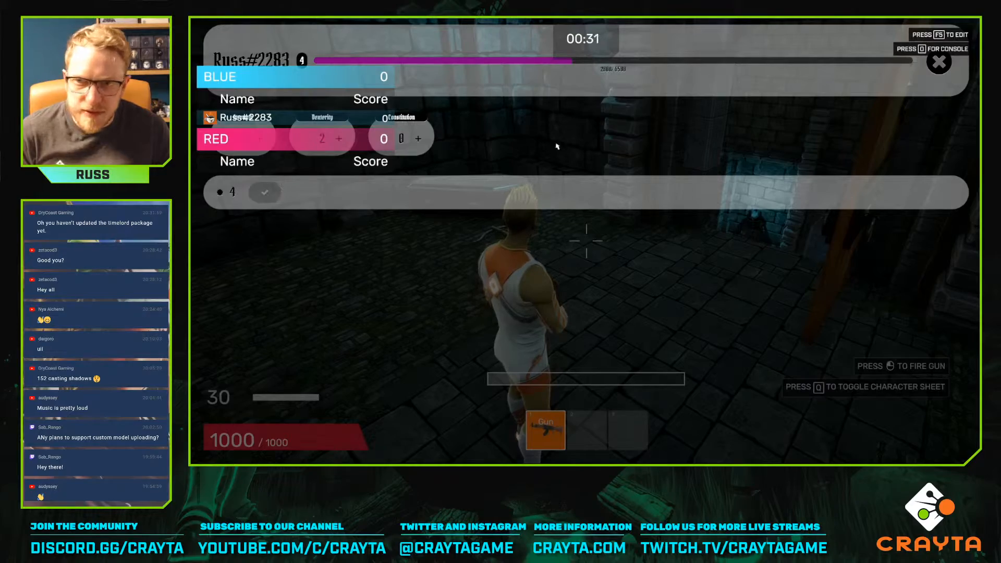
{"action": "left_click", "coordinate": [939, 62]}
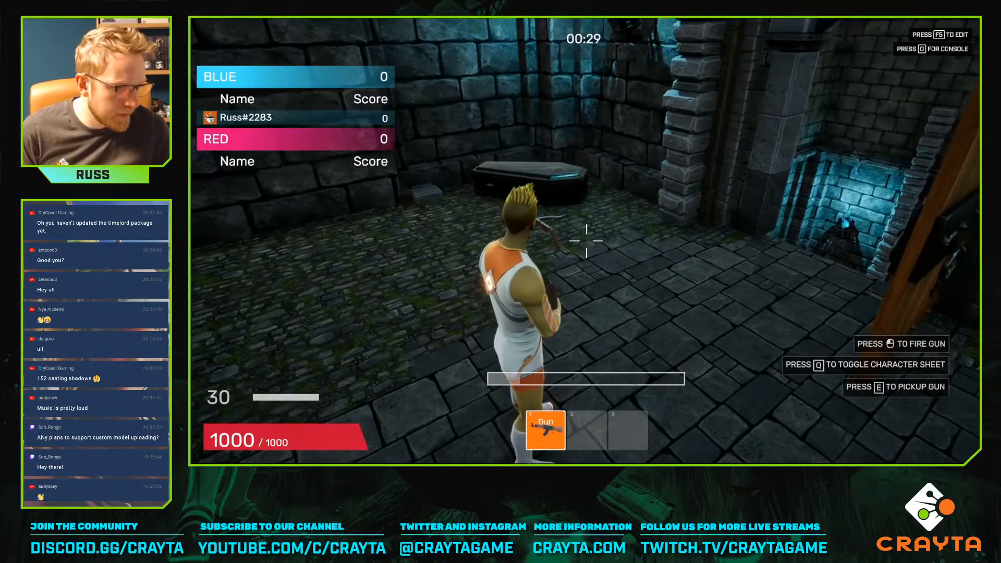
Pick up the crossbow, try it out in front of the dungeon doorway and return to the editor
{"action": "key", "text": "a"}
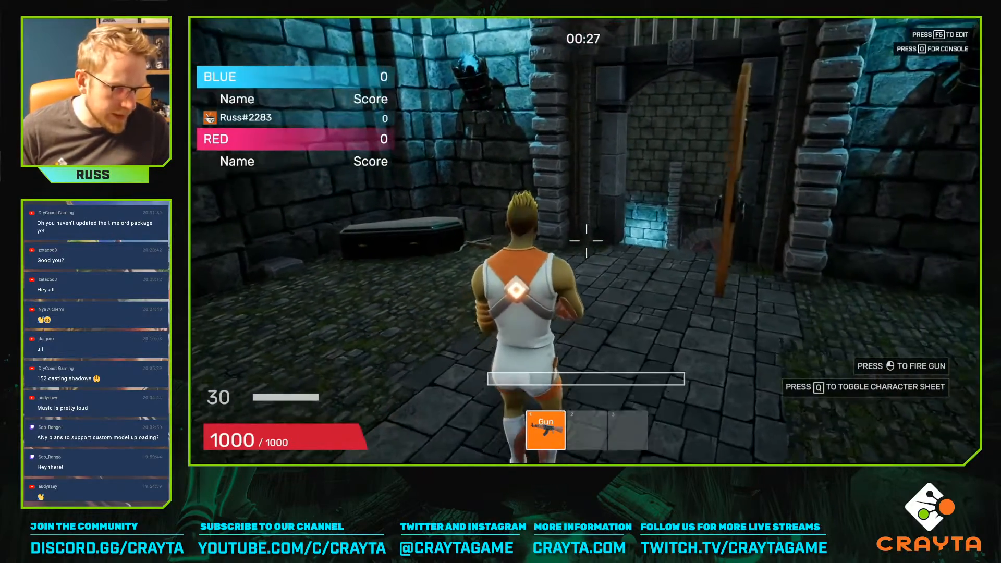
{"action": "key", "text": "w"}
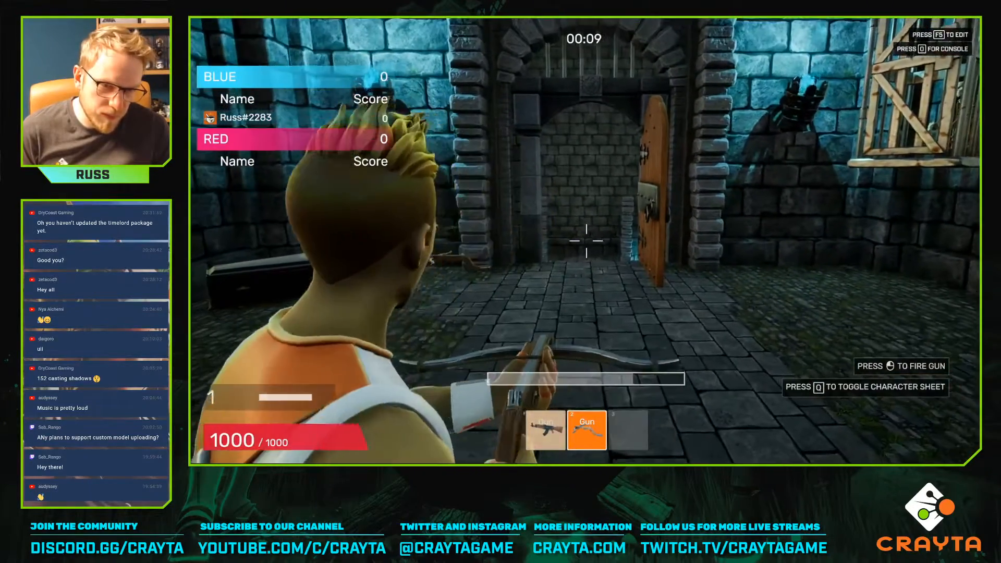
{"action": "key", "text": "w"}
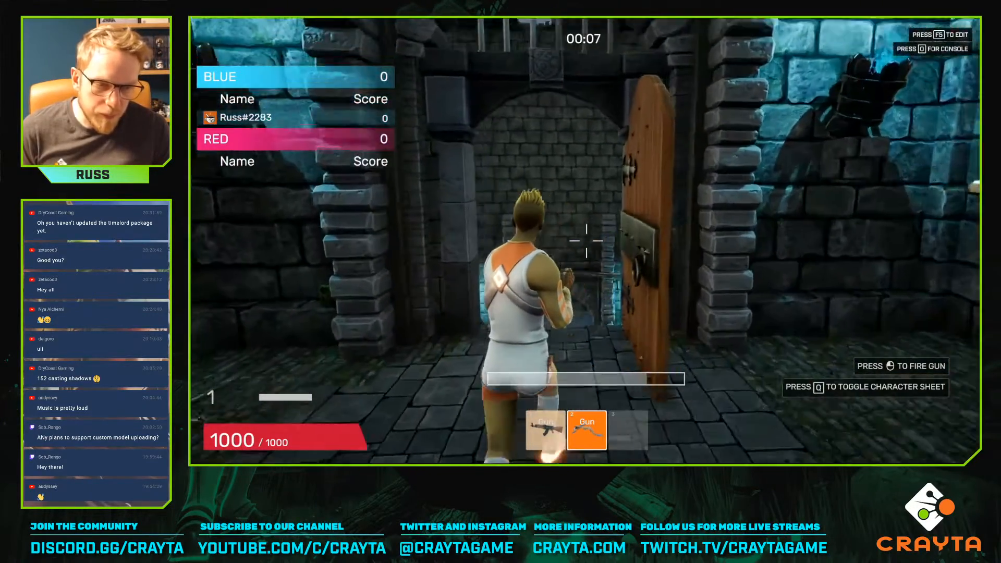
{"action": "key", "text": "w"}
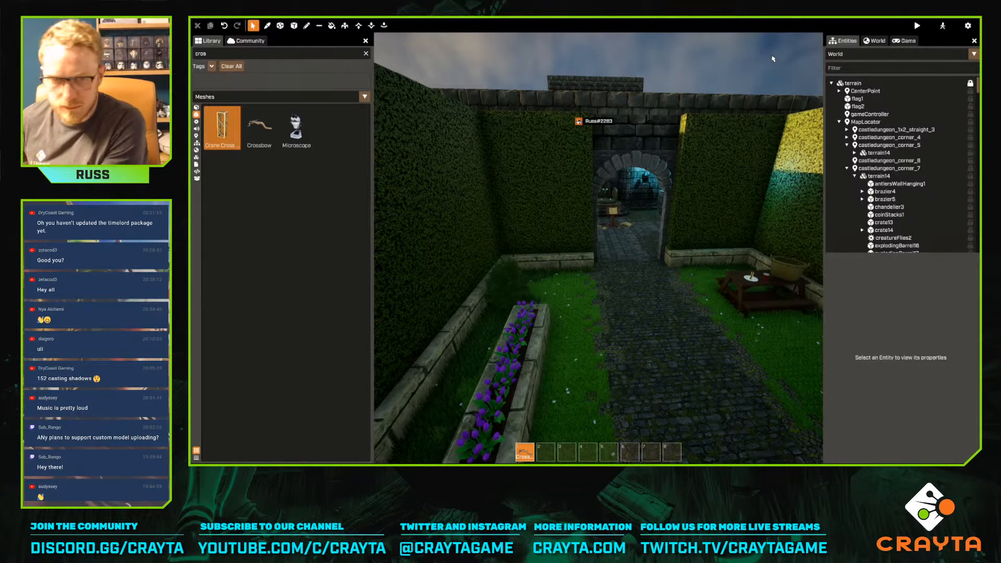
Find the Dungeon Master Timelord Rewind Ability package among the installed packages and update it
{"action": "right_click_drag", "start_coordinate": [704, 137], "coordinate": [690, 136]}
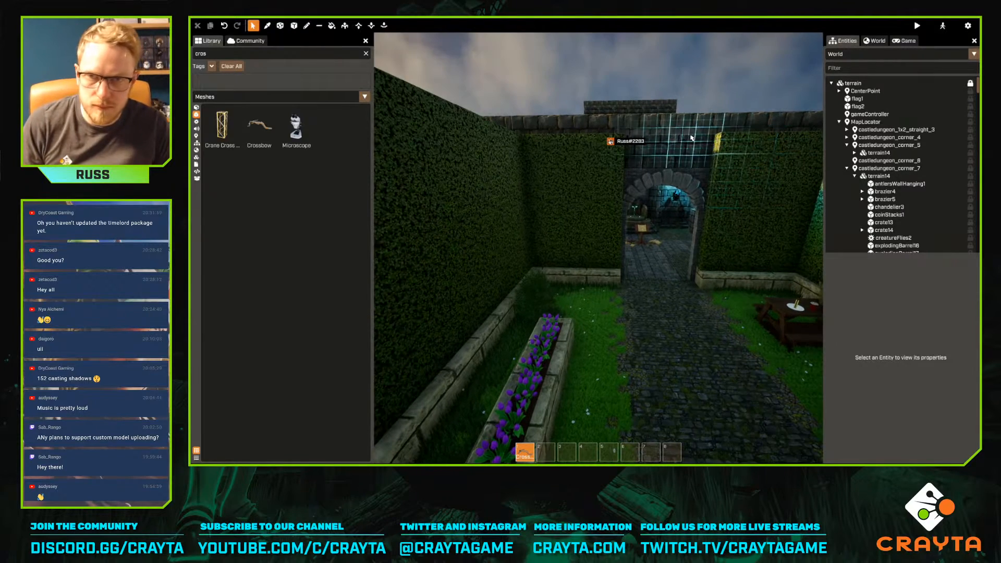
{"action": "left_click", "coordinate": [247, 40]}
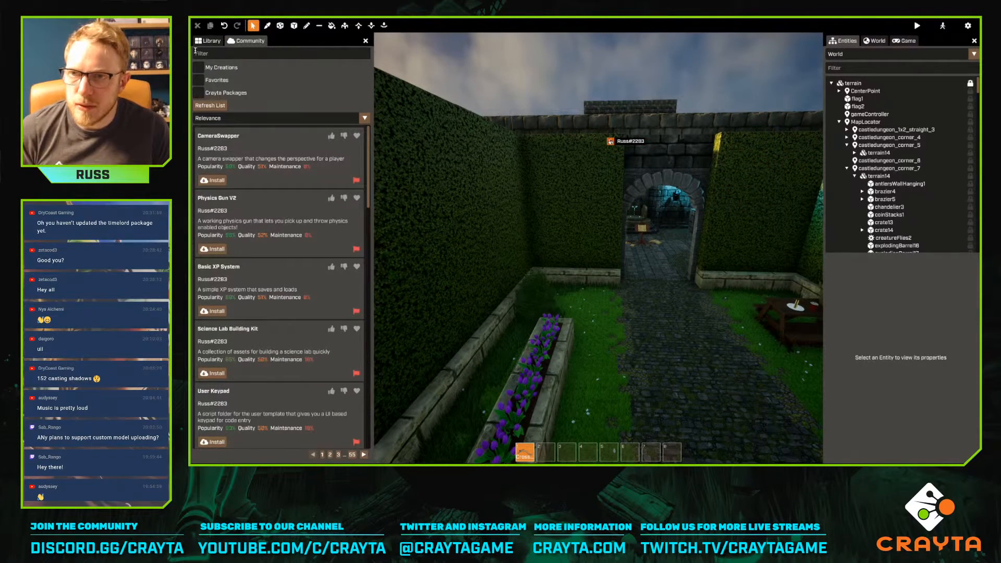
{"action": "left_click", "coordinate": [209, 41]}
{"action": "left_click", "coordinate": [198, 180]}
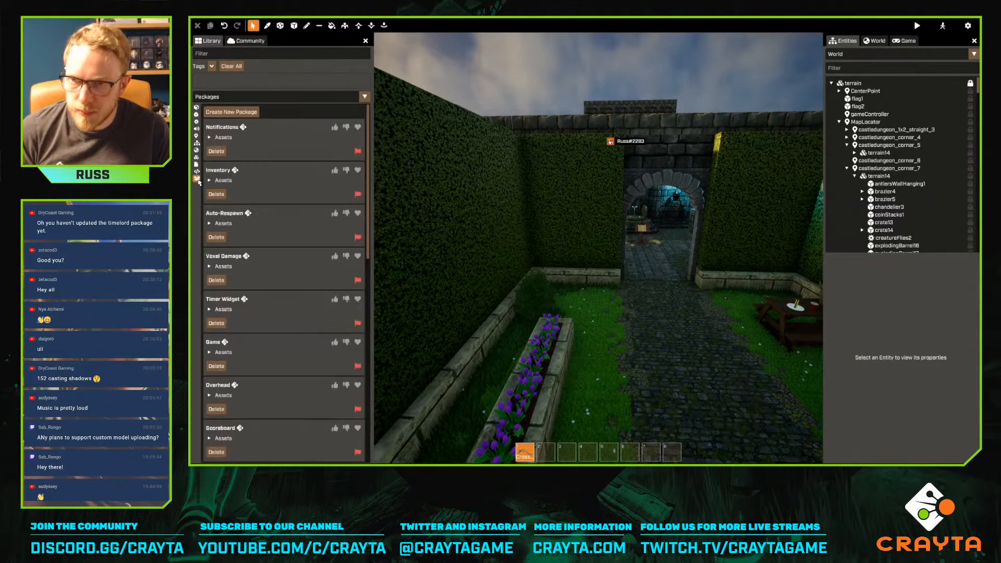
{"action": "scroll", "coordinate": [248, 271], "scroll_direction": "down", "scroll_amount": 10}
{"action": "scroll", "coordinate": [247, 273], "scroll_direction": "down", "scroll_amount": 3}
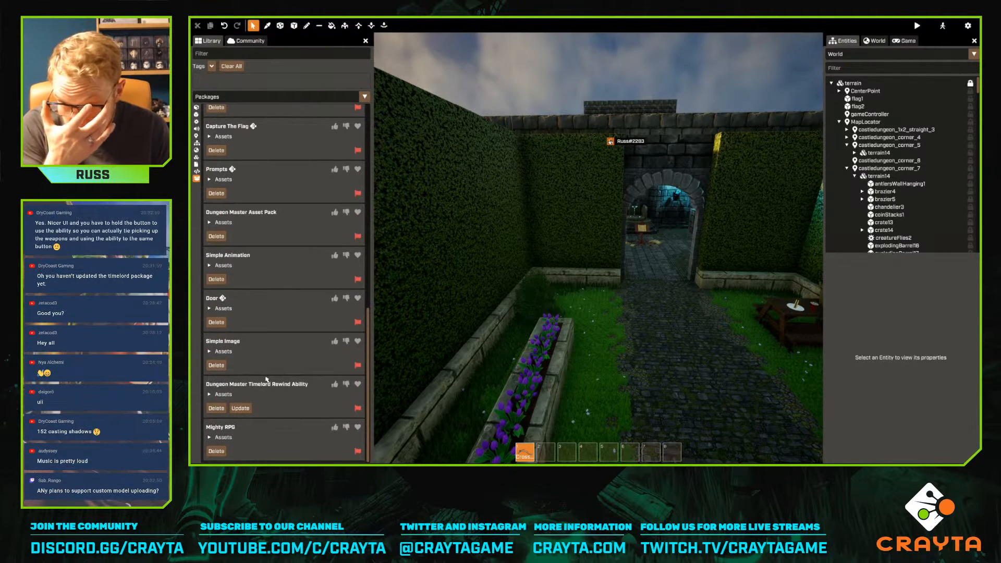
{"action": "left_click", "coordinate": [247, 412]}
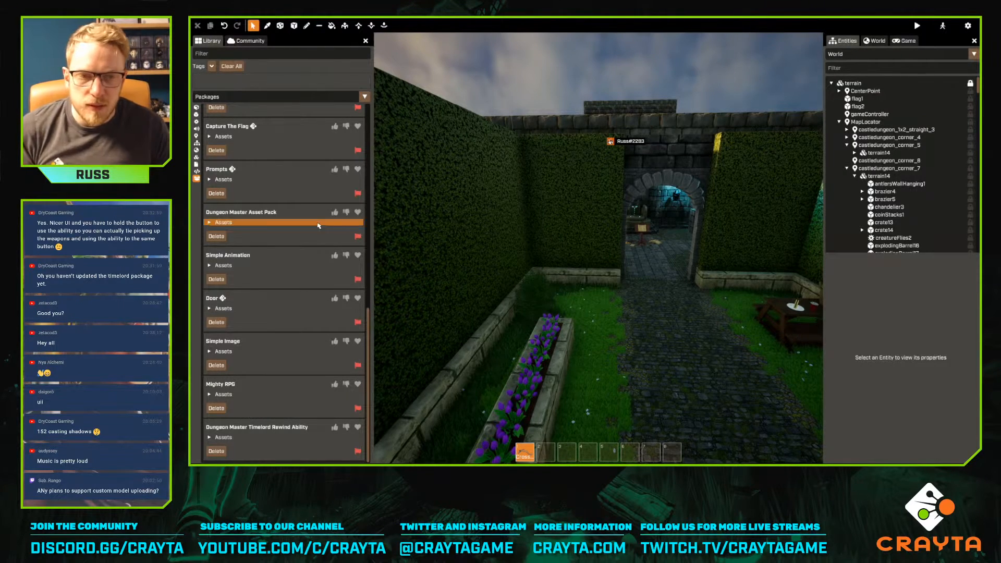
{"action": "scroll", "coordinate": [271, 270], "scroll_direction": "up", "scroll_amount": 10}
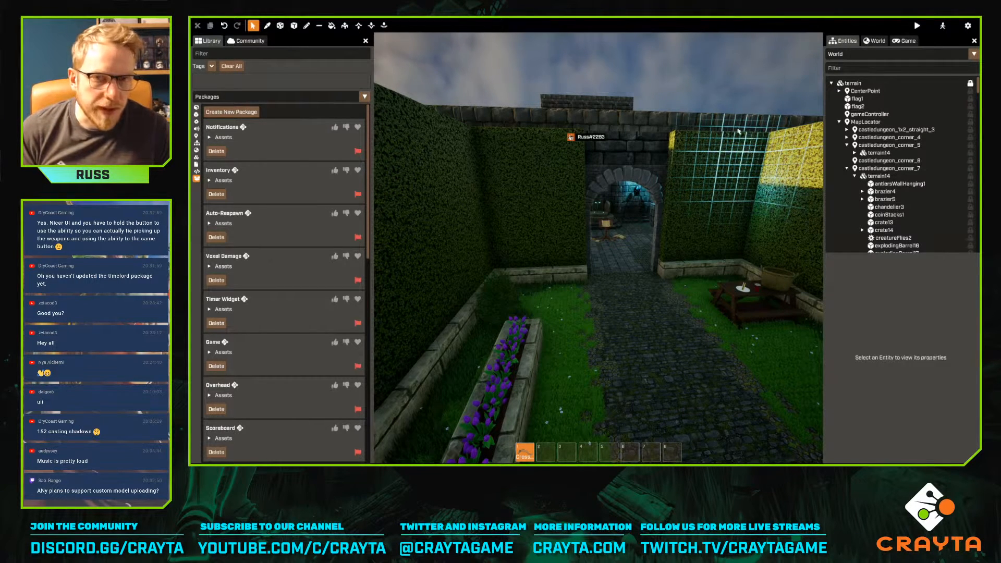
Reopen the Player template, set the rewind ability's Ability Button to interact, and go back to the dungeon room in the world
{"action": "left_click", "coordinate": [855, 54]}
{"action": "left_click", "coordinate": [836, 96]}
{"action": "left_click", "coordinate": [877, 157]}
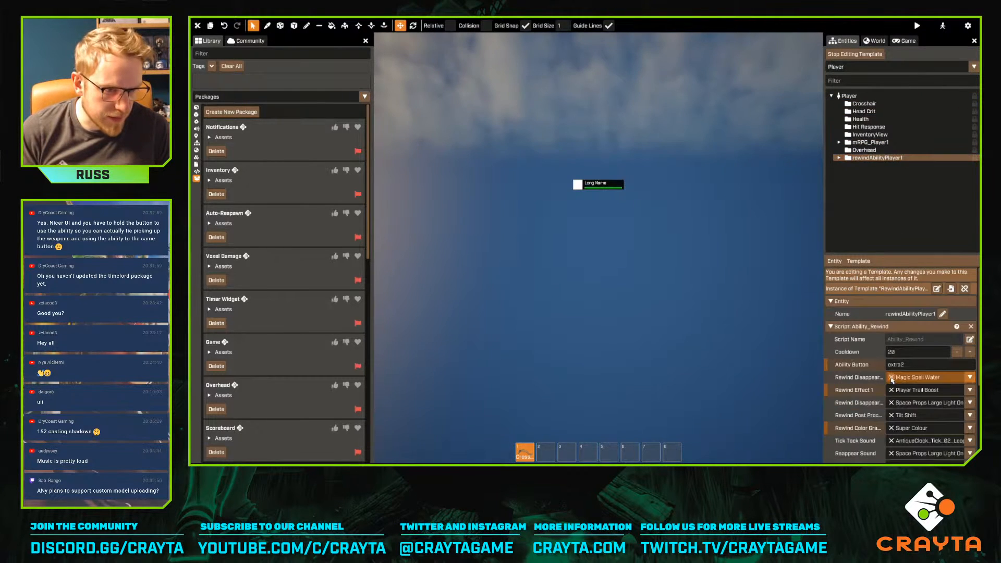
{"action": "left_click_drag", "start_coordinate": [914, 364], "coordinate": [847, 373]}
{"action": "type", "text": "interact"}
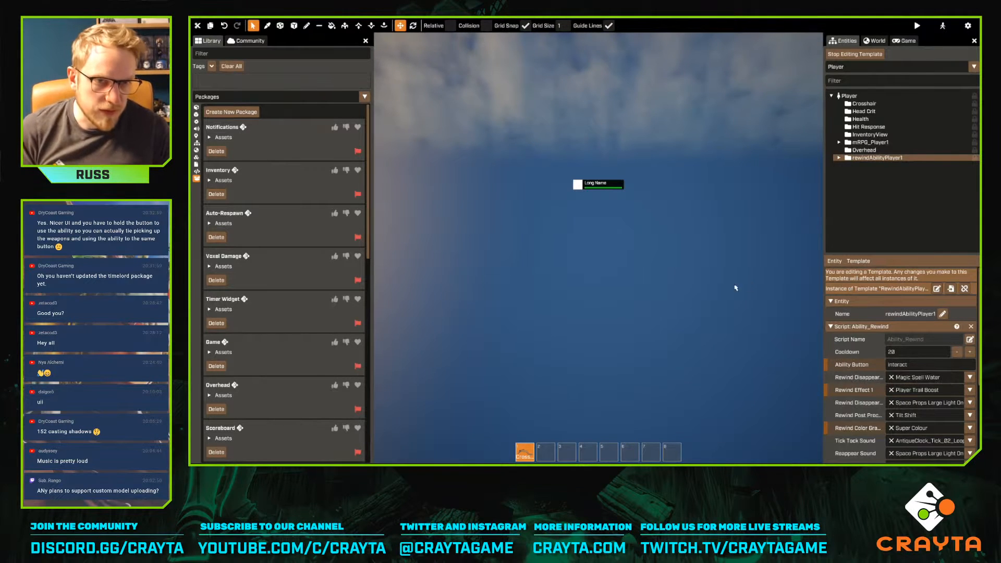
{"action": "right_click_drag", "start_coordinate": [751, 284], "coordinate": [729, 277]}
{"action": "left_click", "coordinate": [865, 56]}
{"action": "right_click_drag", "start_coordinate": [650, 270], "coordinate": [599, 248]}
{"action": "key", "text": "w"}
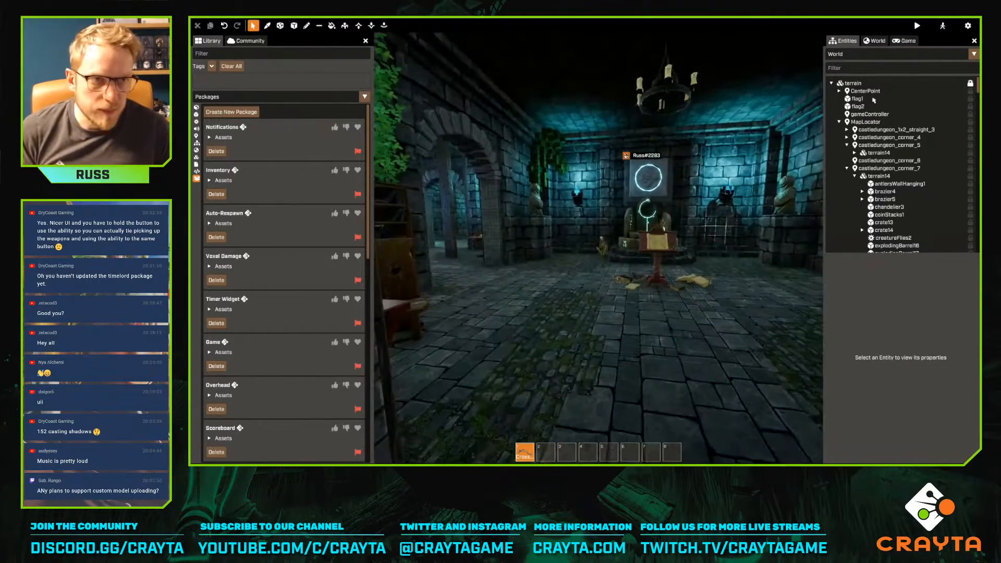
Open the User template for editing
{"action": "left_click", "coordinate": [855, 53]}
{"action": "type", "text": "player"}
{"action": "key", "text": "BackSpace"}
{"action": "key", "text": "BackSpace"}
{"action": "key", "text": "BackSpace"}
{"action": "key", "text": "BackSpace"}
{"action": "key", "text": "BackSpace"}
{"action": "key", "text": "BackSpace"}
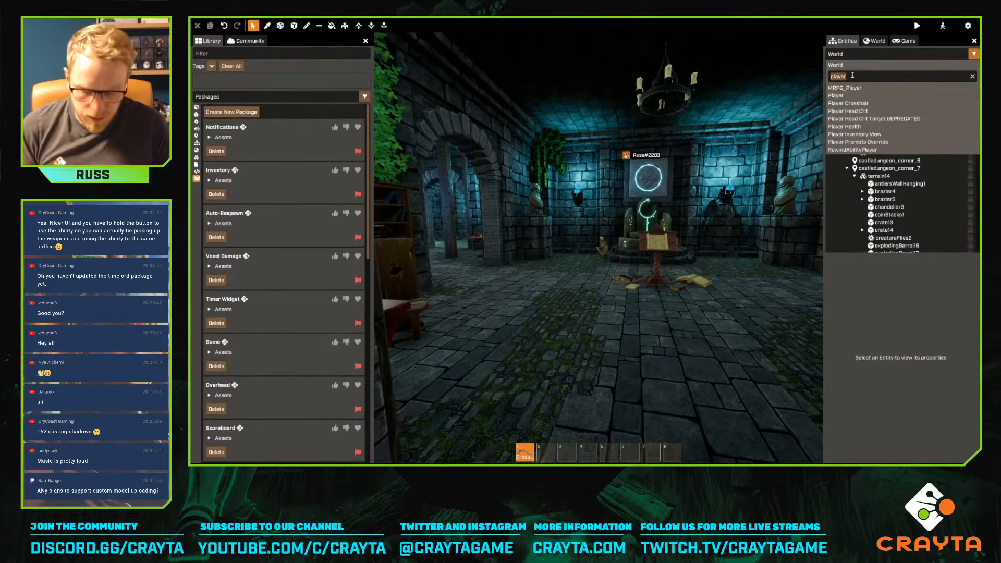
{"action": "type", "text": "user"}
{"action": "left_click", "coordinate": [848, 96]}
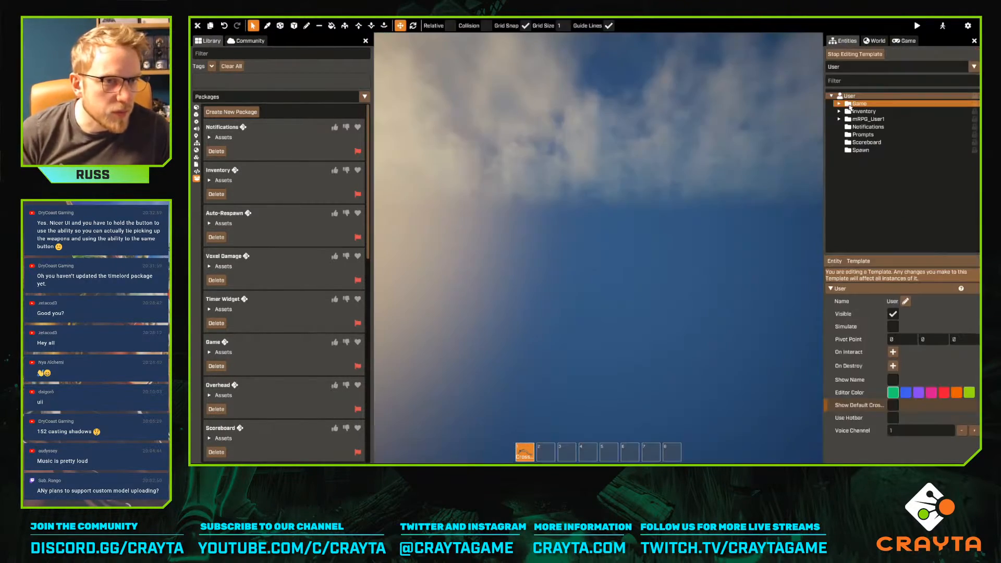
Set the Item Template of the user inventory's Defaults entity to Gun_Crossbow and stop editing the template
{"action": "left_click", "coordinate": [840, 111]}
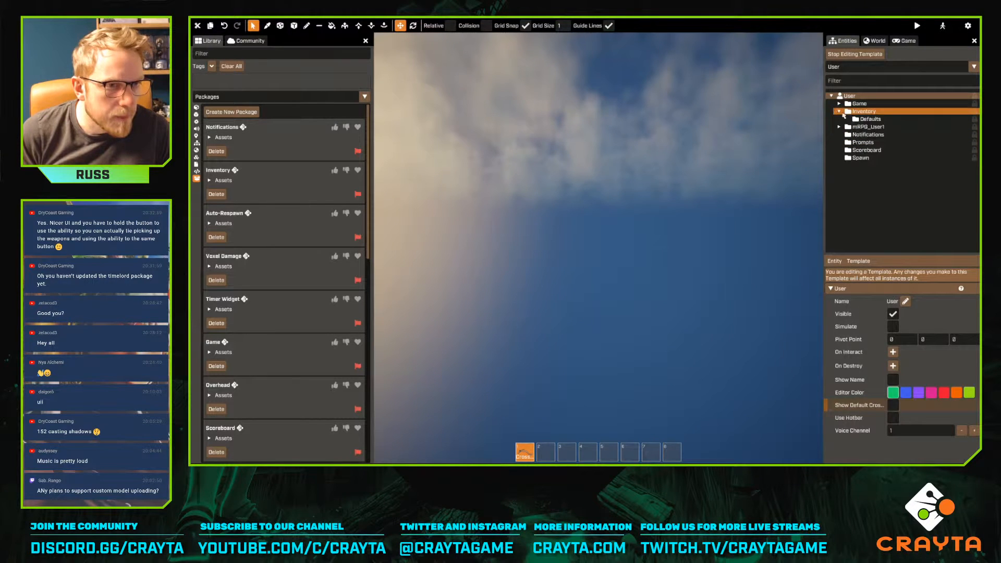
{"action": "left_click", "coordinate": [869, 119]}
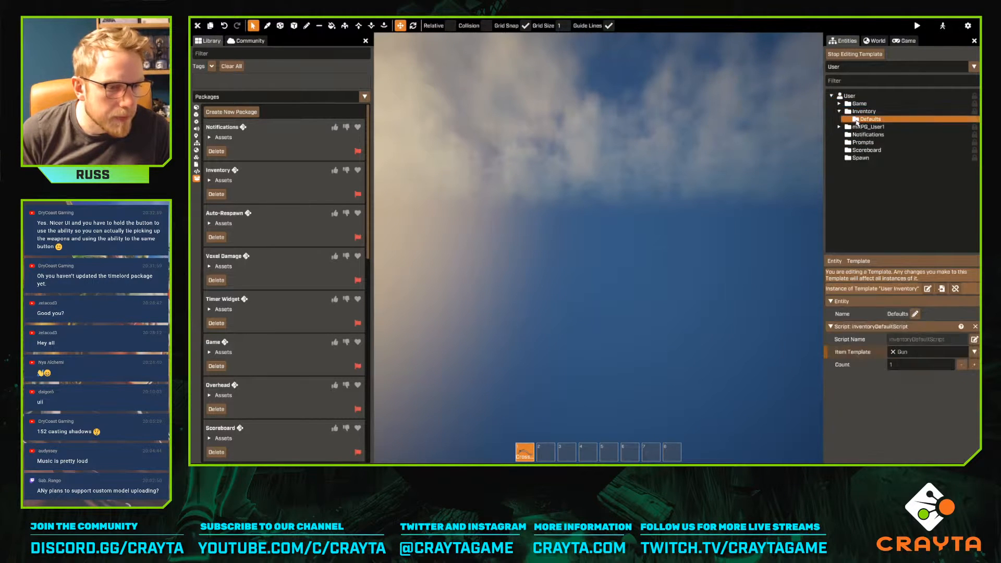
{"action": "left_click", "coordinate": [916, 353]}
{"action": "scroll", "coordinate": [912, 338], "scroll_direction": "down", "scroll_amount": 3}
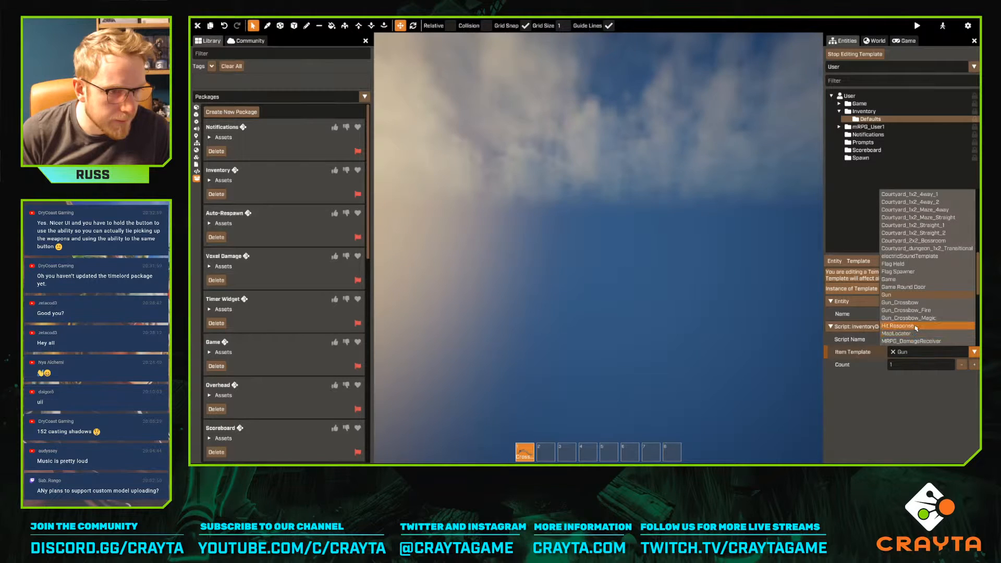
{"action": "left_click", "coordinate": [910, 302]}
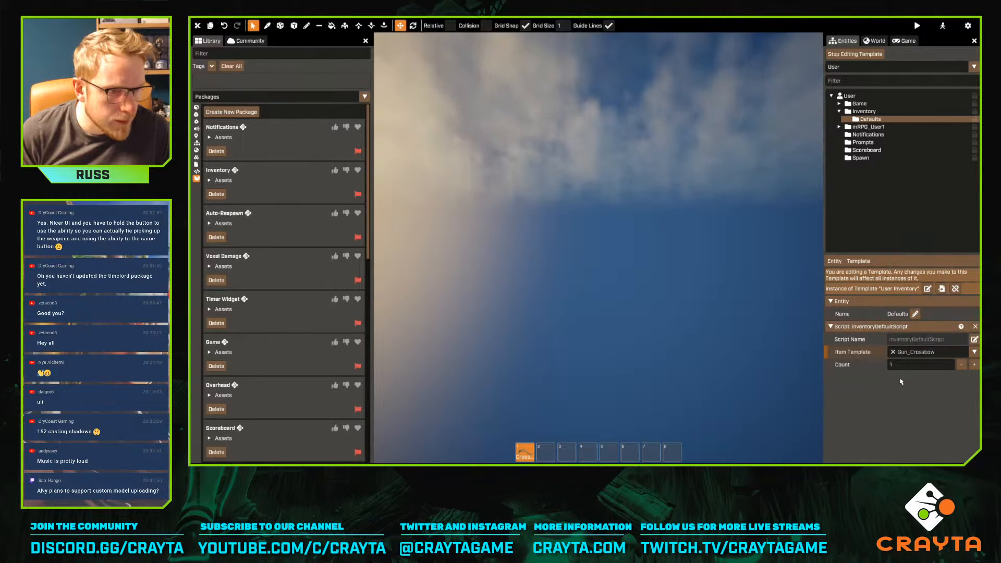
{"action": "left_click", "coordinate": [851, 55]}
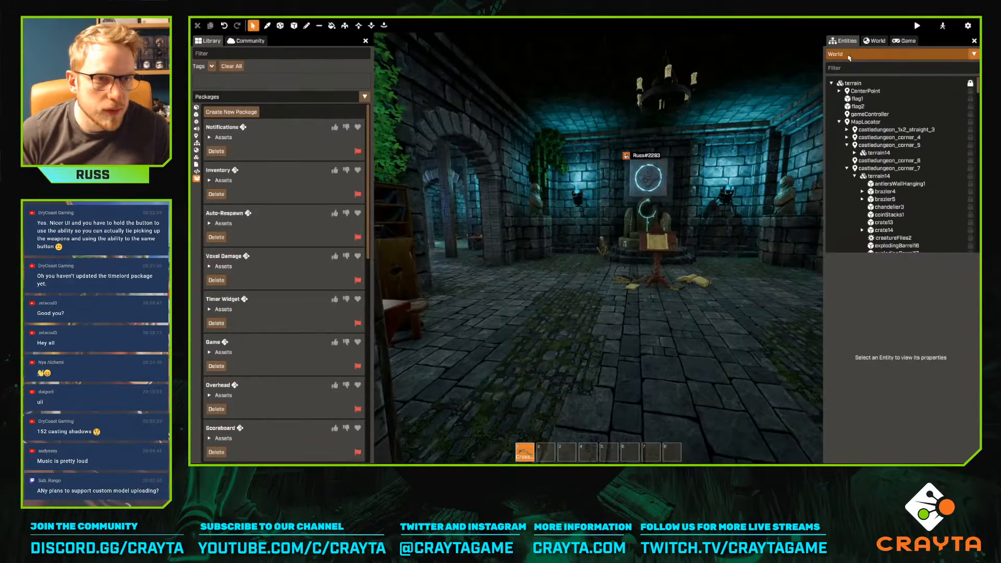
{"action": "key", "text": "w"}
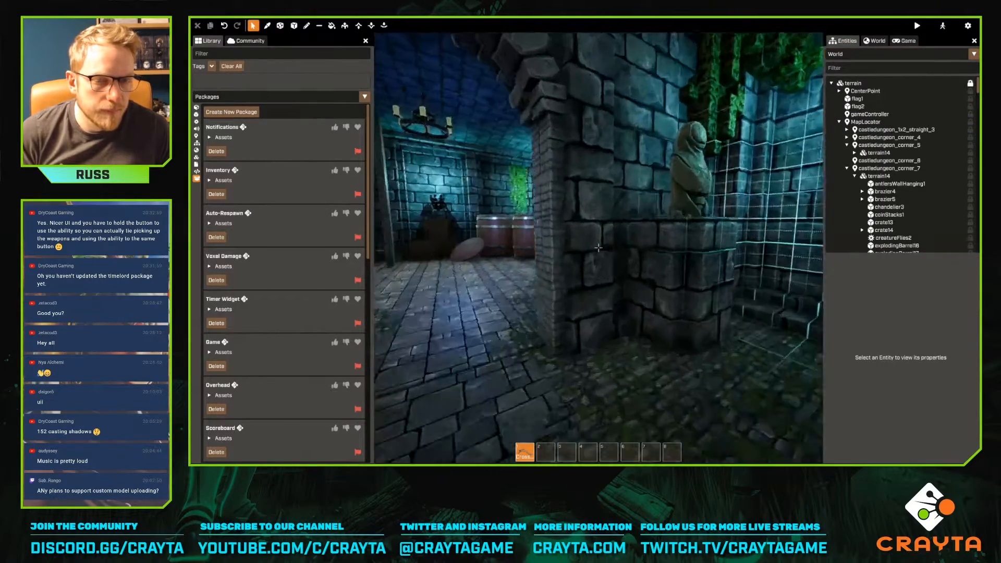
{"action": "key", "text": "w"}
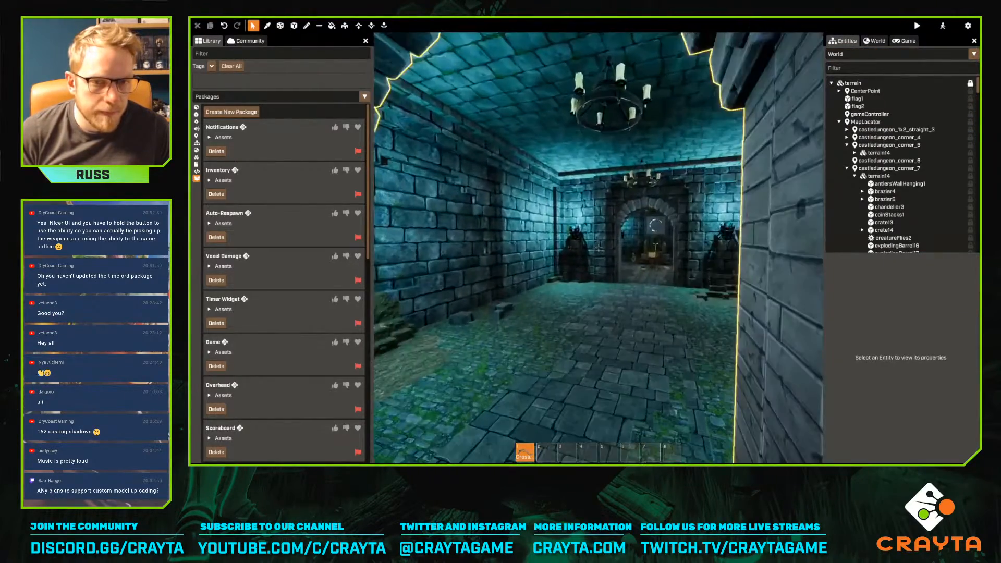
{"action": "key", "text": "w"}
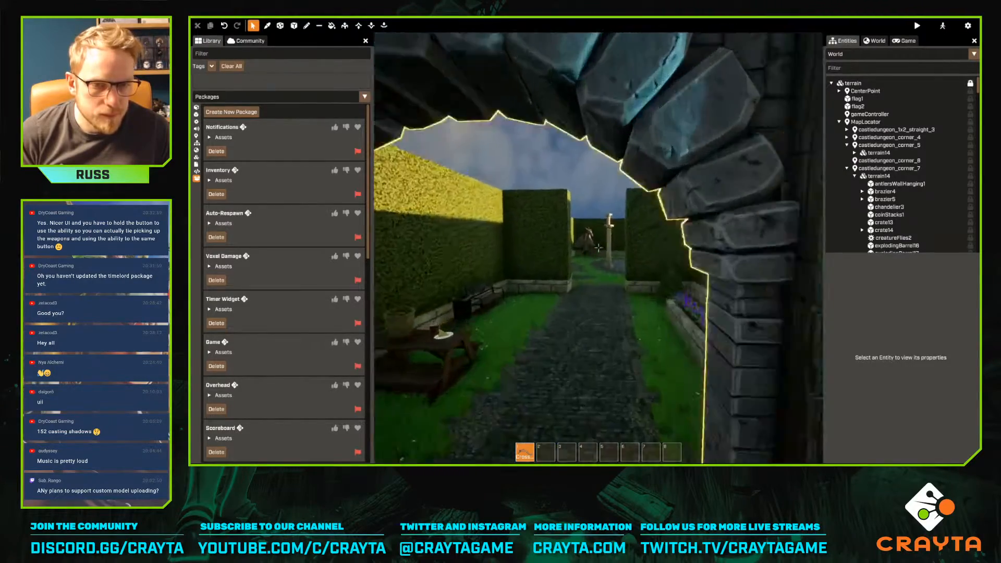
{"action": "key", "text": "w"}
{"action": "key", "text": "Tab"}
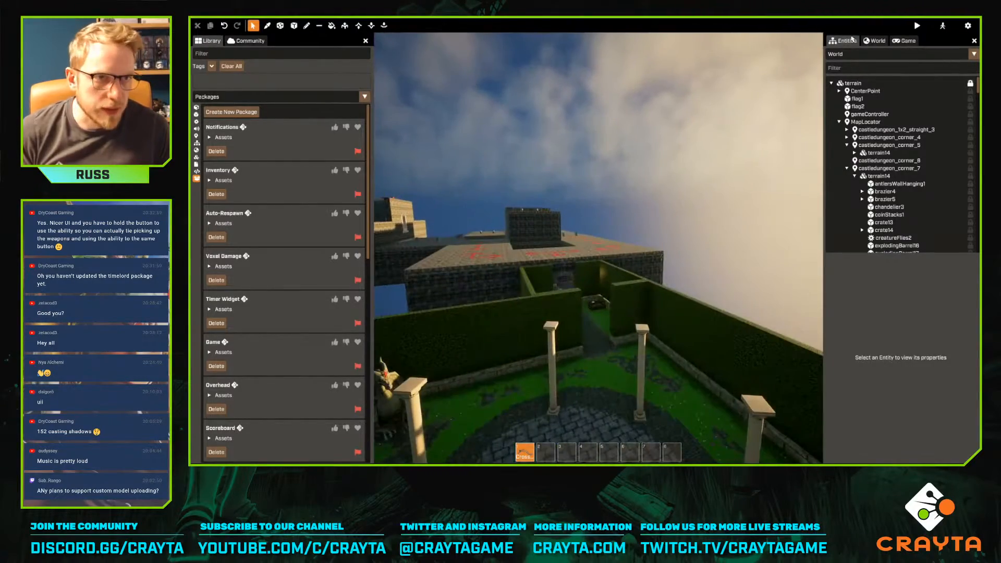
Open the Player template for editing
{"action": "left_click", "coordinate": [842, 54]}
{"action": "type", "text": "user"}
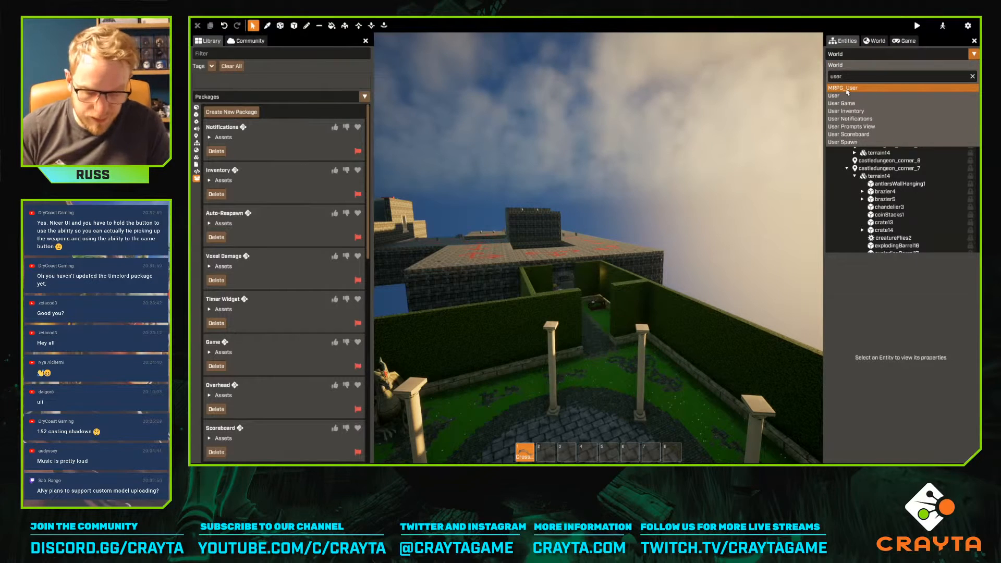
{"action": "left_click", "coordinate": [847, 92]}
{"action": "type", "text": "player"}
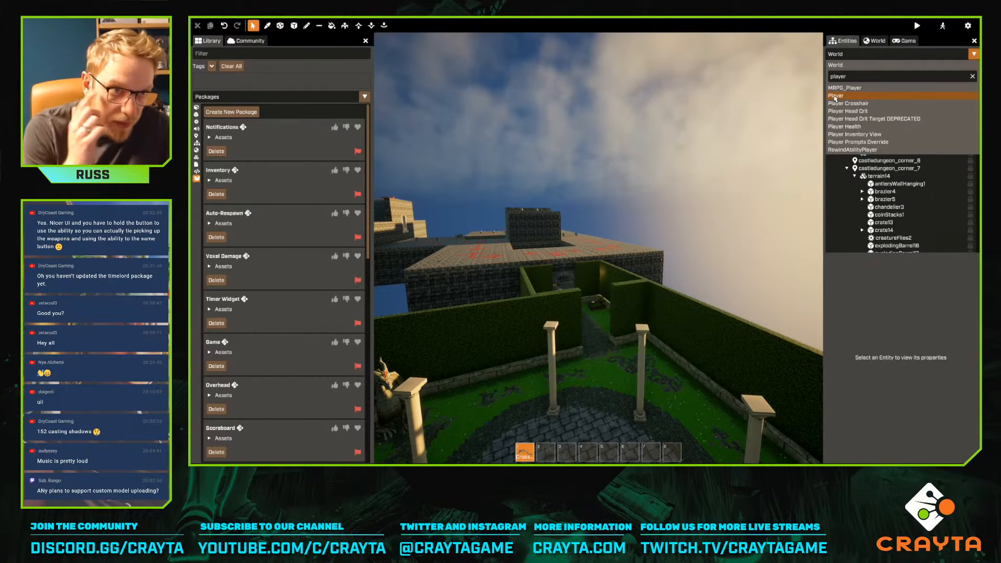
{"action": "left_click", "coordinate": [835, 96]}
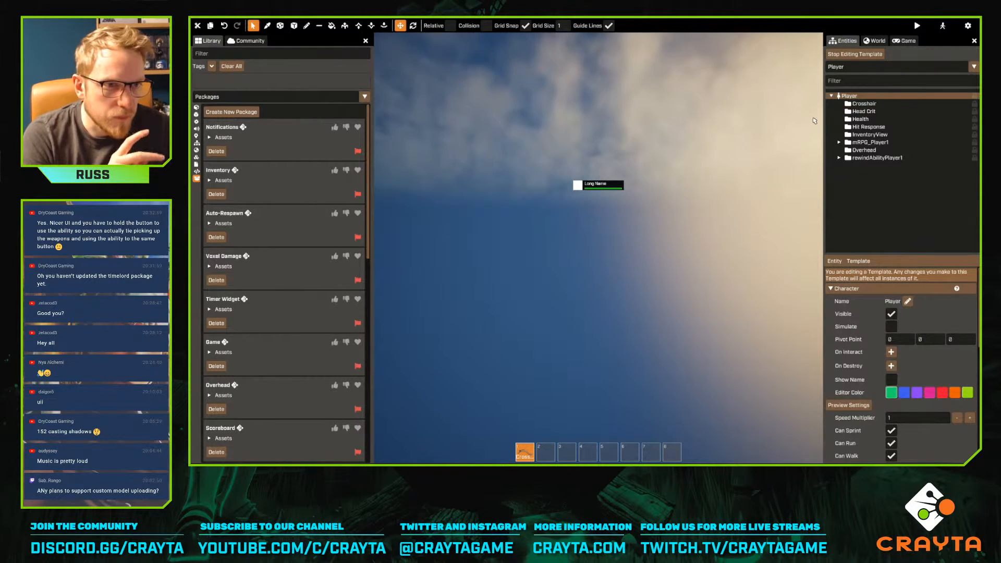
Open the Health entity's healthScript and examine the healthBonusPerLevel property, the con attribute loop and the maxHp line
{"action": "left_click", "coordinate": [847, 105]}
{"action": "left_click", "coordinate": [852, 119]}
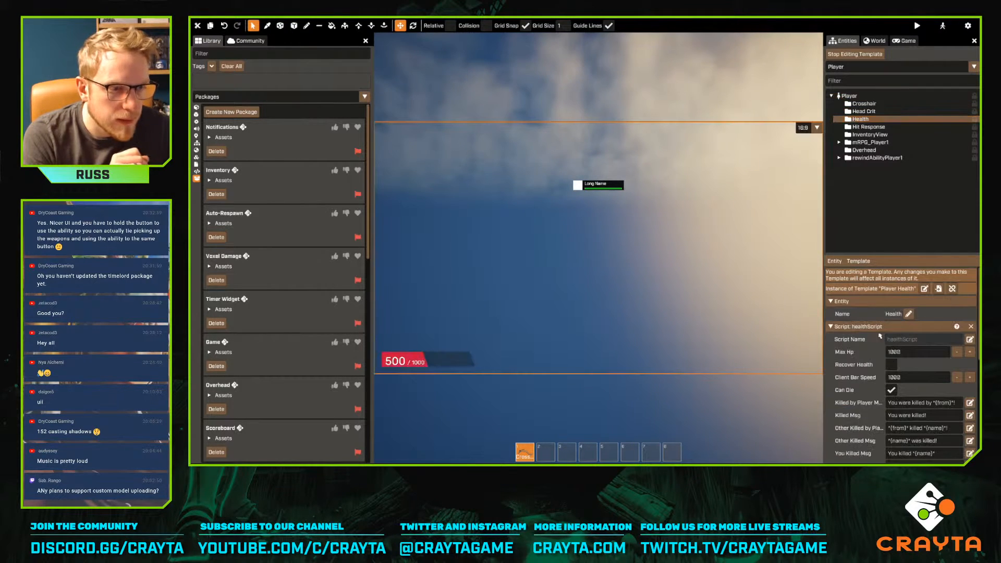
{"action": "left_click", "coordinate": [969, 340]}
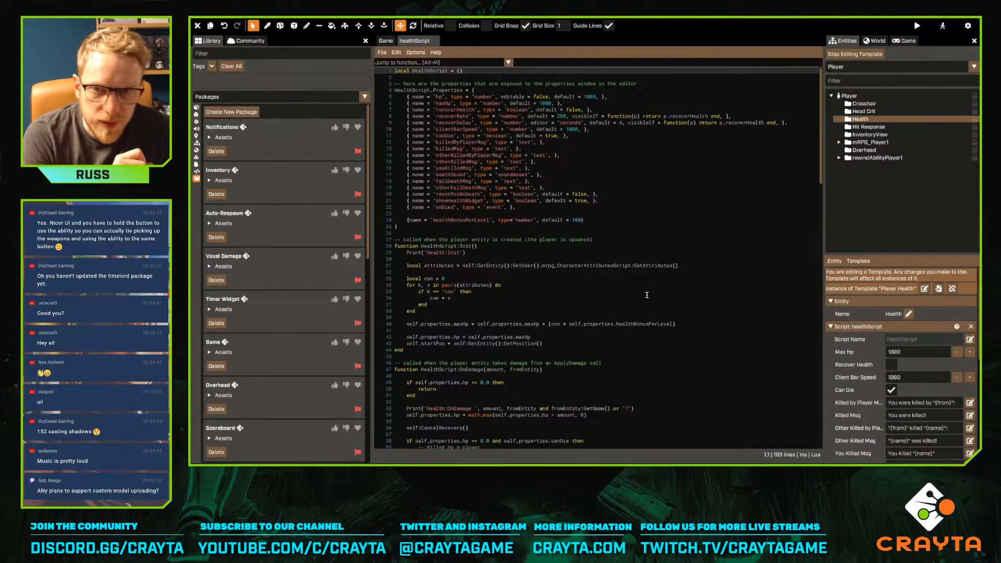
{"action": "left_click_drag", "start_coordinate": [585, 220], "coordinate": [391, 218]}
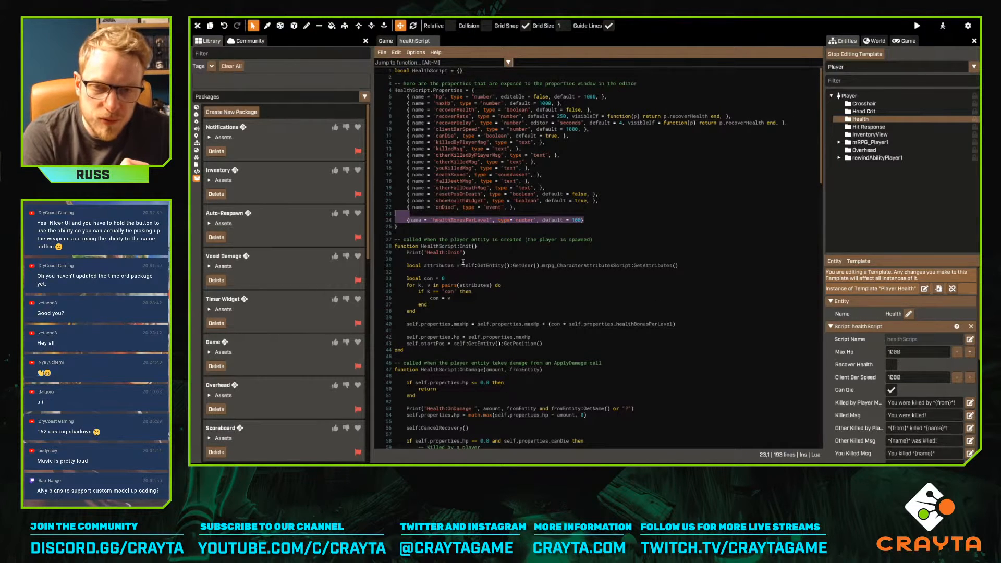
{"action": "scroll", "coordinate": [426, 309], "scroll_direction": "down", "scroll_amount": 1}
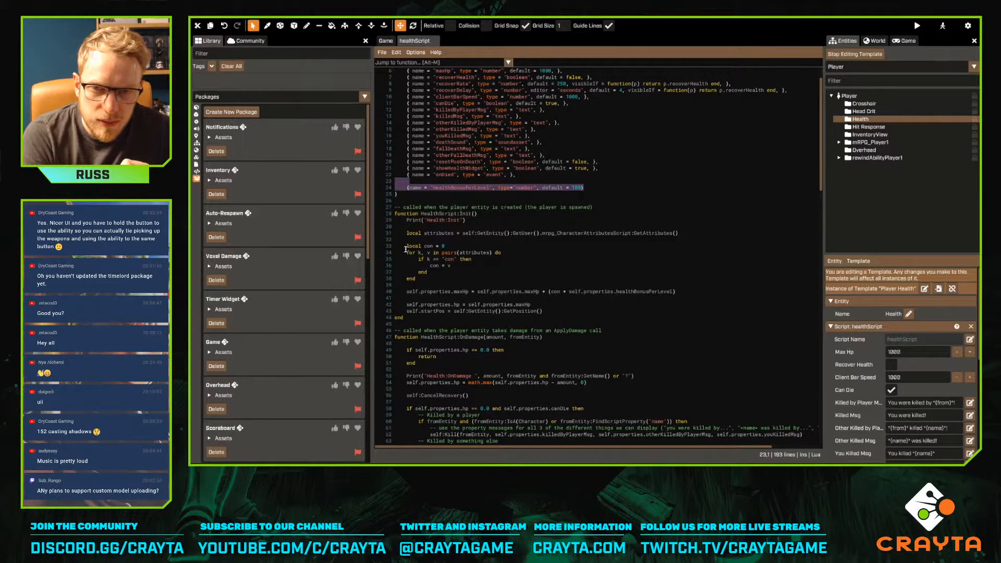
{"action": "left_click_drag", "start_coordinate": [398, 246], "coordinate": [426, 280]}
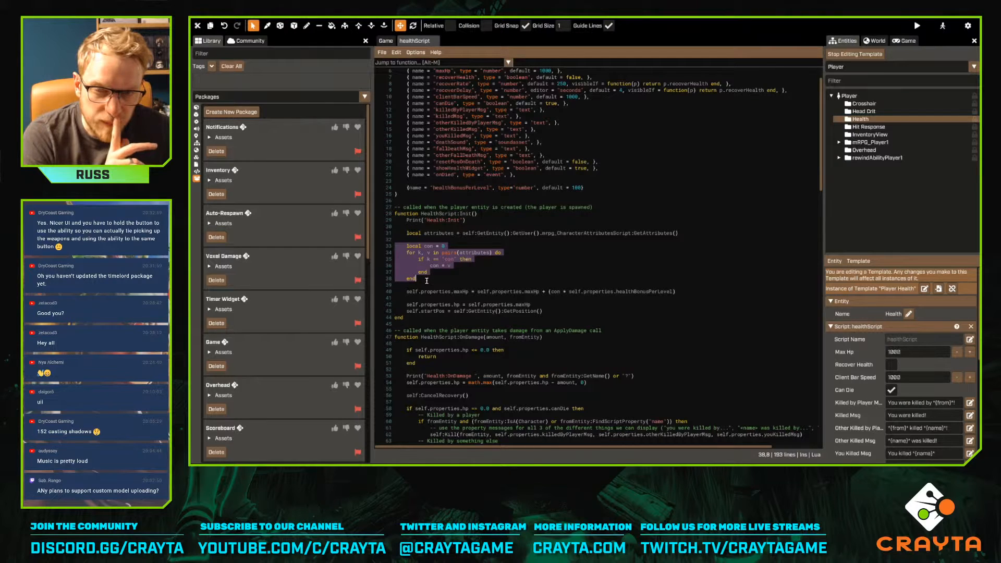
{"action": "left_click", "coordinate": [456, 293]}
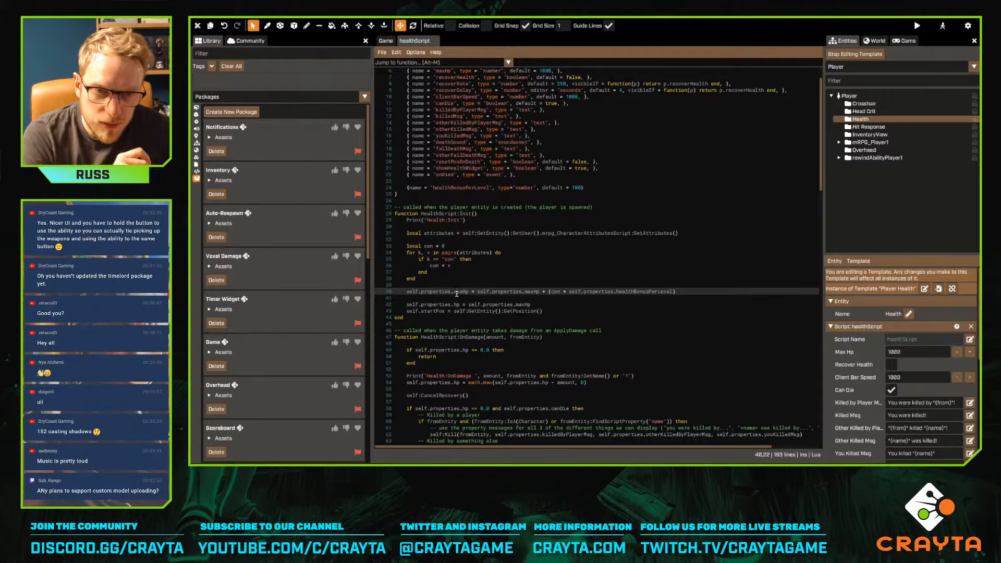
Add an empty child entity to the Player and name it Speed
{"action": "left_click", "coordinate": [848, 96]}
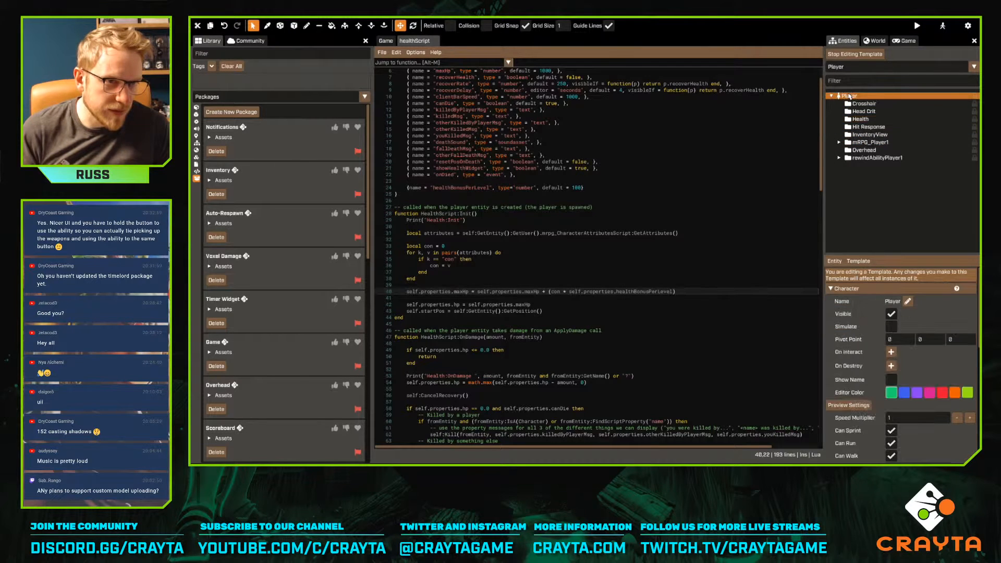
{"action": "right_click", "coordinate": [849, 96]}
{"action": "mouse_move", "coordinate": [856, 116]}
{"action": "mouse_move", "coordinate": [906, 106]}
{"action": "left_click", "coordinate": [859, 118]}
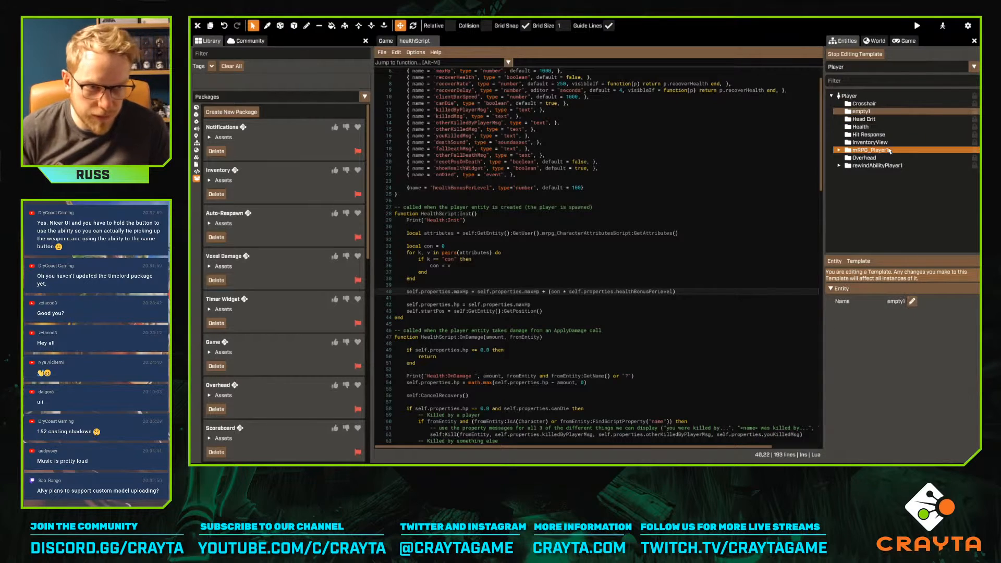
{"action": "left_click", "coordinate": [912, 302]}
{"action": "type", "text": "Speed"}
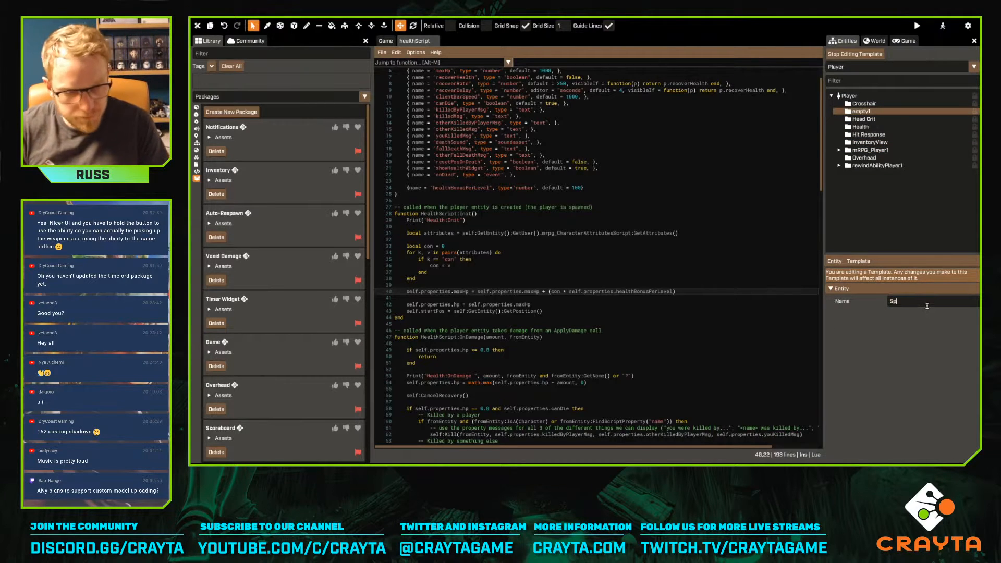
{"action": "key", "text": "Return"}
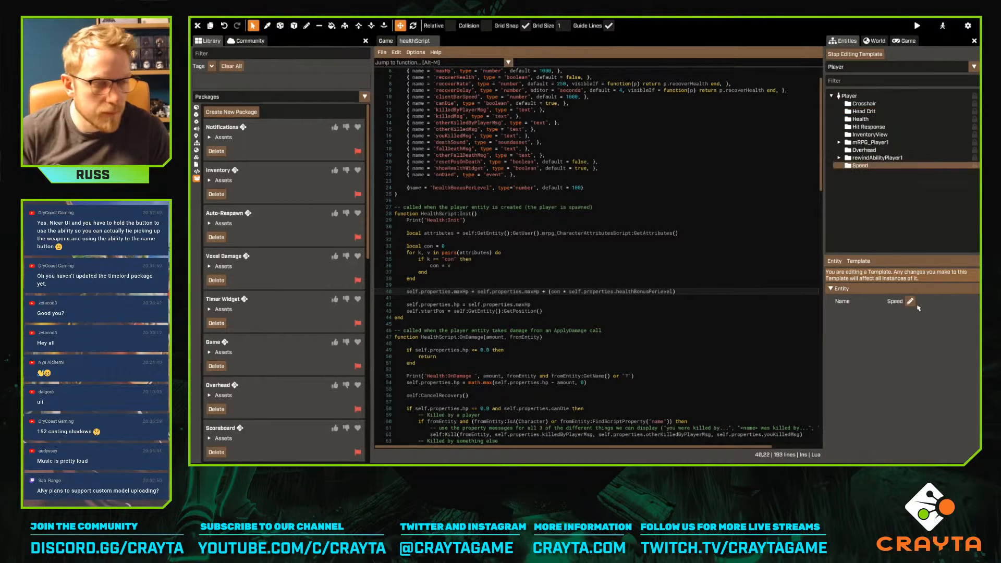
Add a new script named playerSpeedScript to the Speed entity and open it in the code editor
{"action": "right_click", "coordinate": [866, 165]}
{"action": "mouse_move", "coordinate": [868, 186]}
{"action": "mouse_move", "coordinate": [913, 189]}
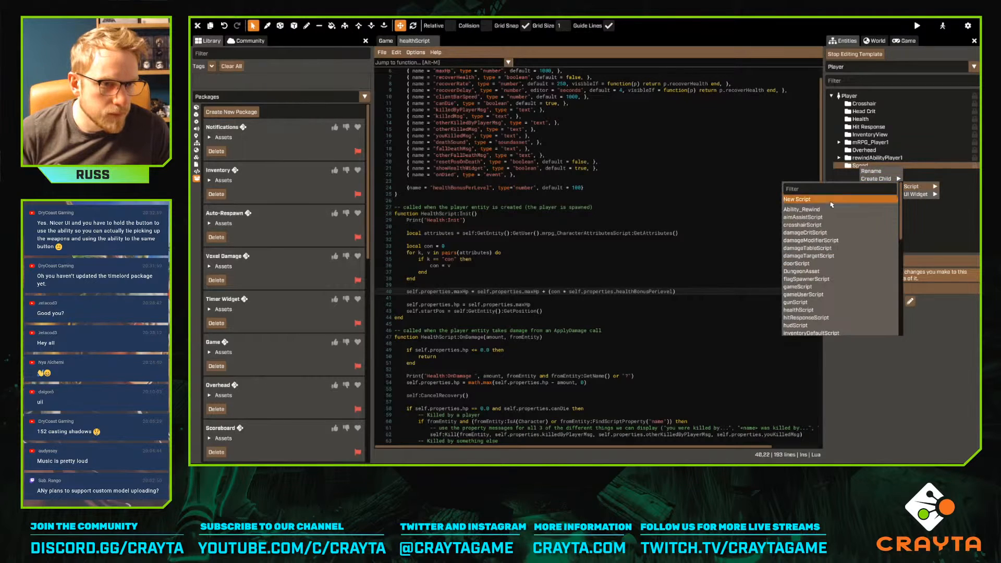
{"action": "left_click", "coordinate": [834, 199]}
{"action": "type", "text": "playerSpeedScr"}
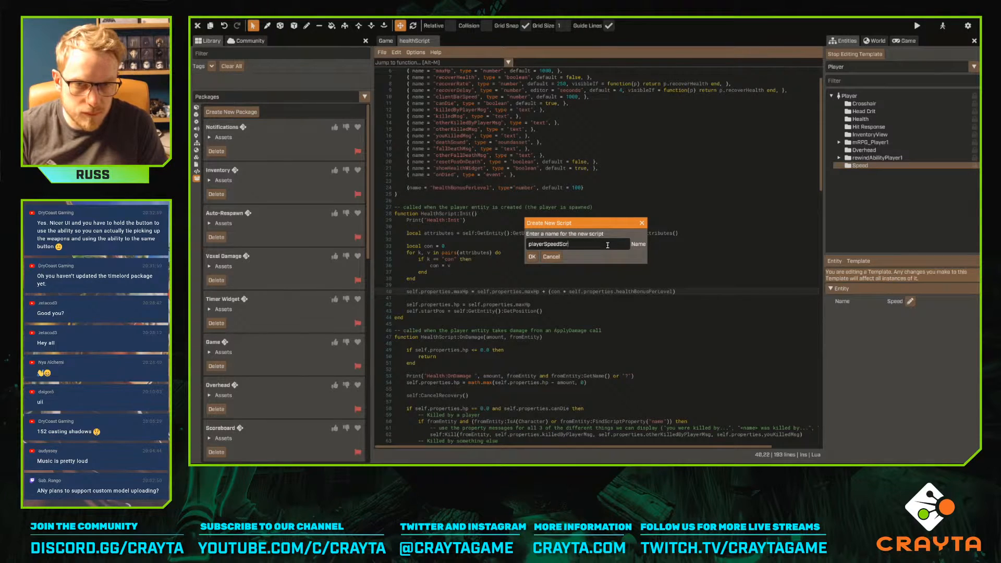
{"action": "key", "text": "Return"}
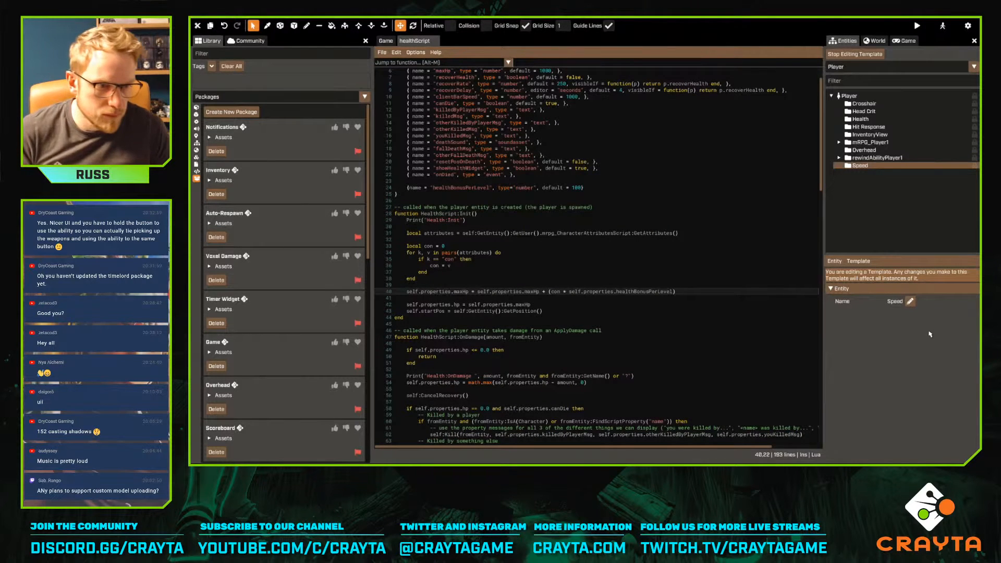
{"action": "left_click", "coordinate": [961, 327]}
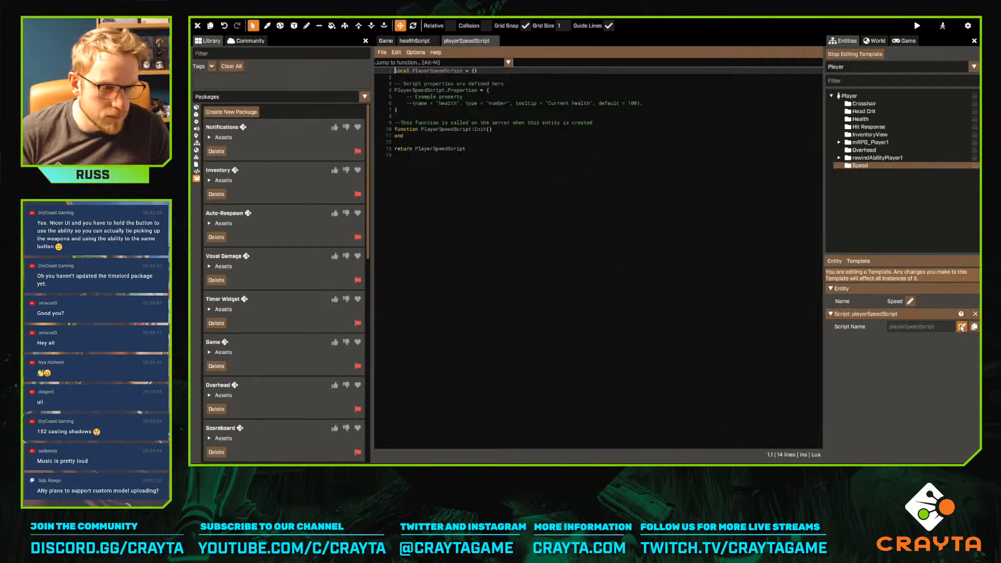
Remove the example comment from playerSpeedScript's Properties and uncomment the sample health property line
{"action": "left_click", "coordinate": [557, 145]}
{"action": "left_click", "coordinate": [566, 97]}
{"action": "key", "text": "shift+Home"}
{"action": "key", "text": "End"}
{"action": "key", "text": "Delete"}
{"action": "key", "text": "Up"}
{"action": "key", "text": "Down"}
{"action": "key", "text": "shift+Home"}
{"action": "key", "text": "Delete"}
{"action": "key", "text": "Delete"}
{"action": "key", "text": "Delete"}
{"action": "key", "text": "Delete"}
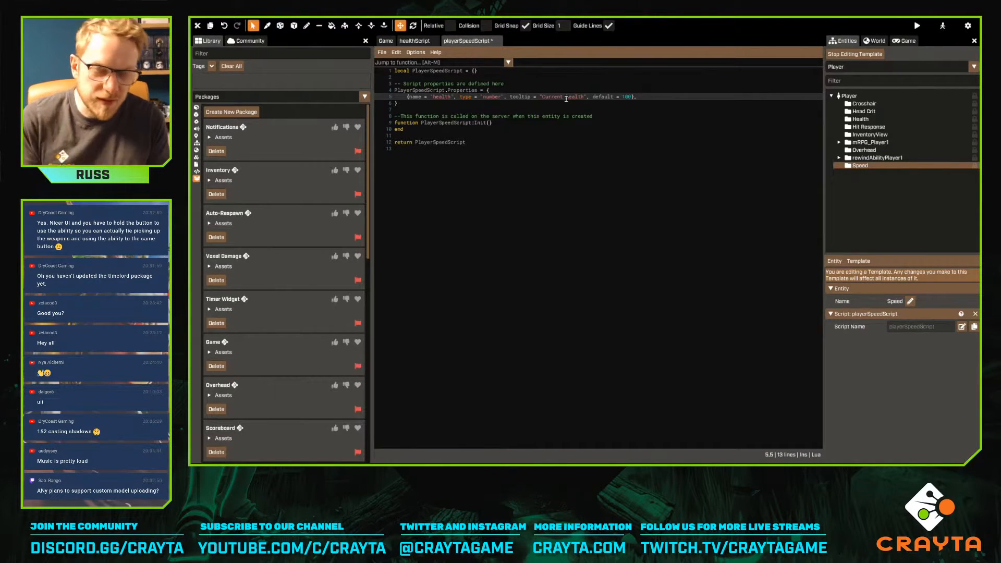
Copy the healthBonusPerLevel property line from healthScript and put it in place of the sample property in playerSpeedScript
{"action": "left_click", "coordinate": [421, 42]}
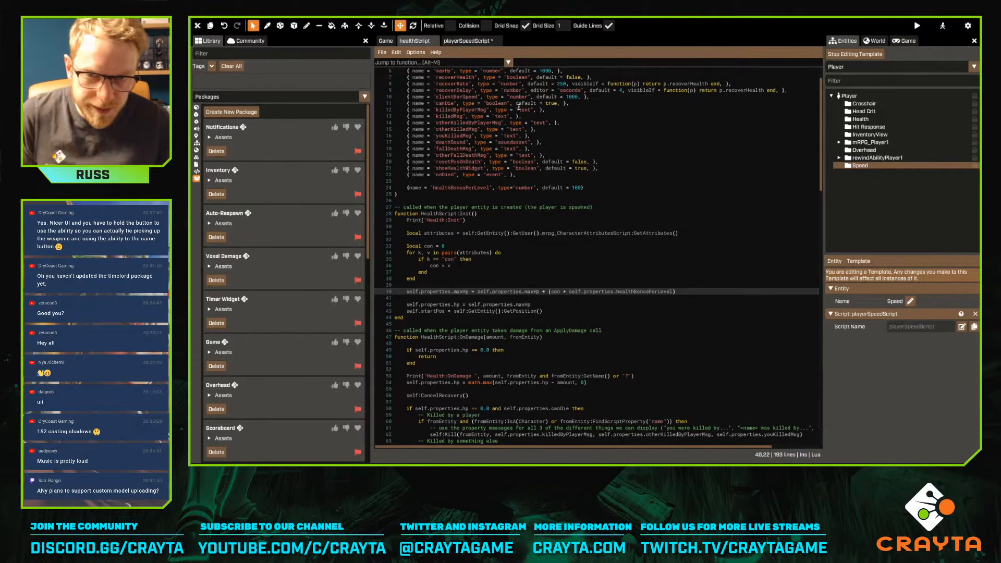
{"action": "left_click", "coordinate": [627, 188]}
{"action": "key", "text": "shift+Home"}
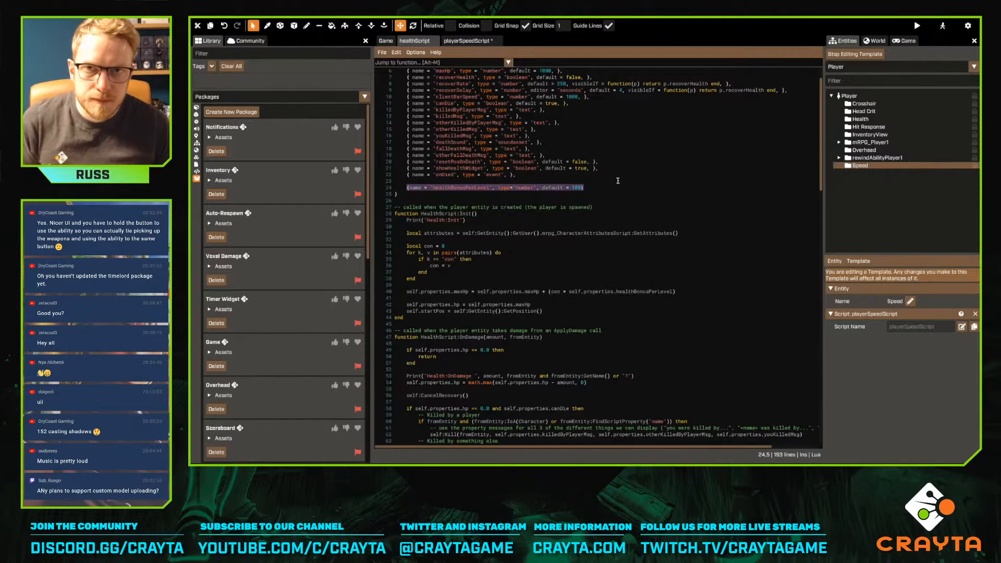
{"action": "key", "text": "Tab"}
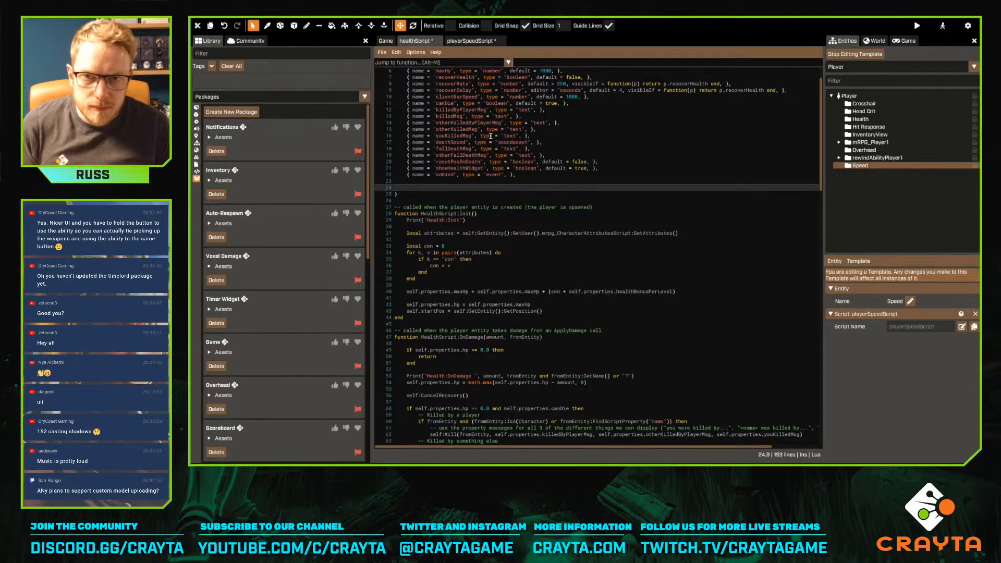
{"action": "key", "text": "ctrl+z"}
{"action": "key", "text": "Tab"}
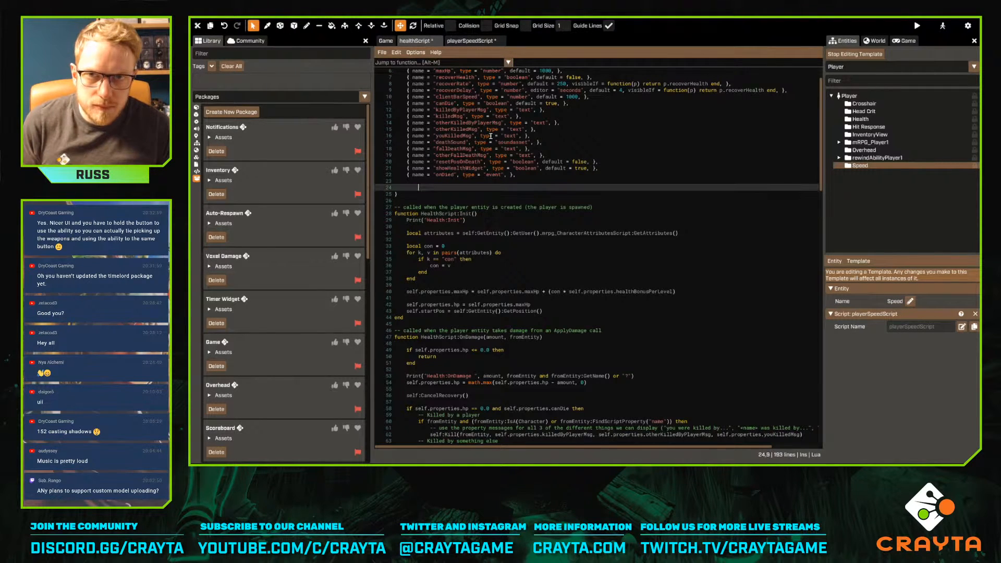
{"action": "left_click", "coordinate": [464, 41]}
{"action": "key", "text": "ctrl+z"}
Rename the copied healthBonusPerLevel property in playerSpeedScript to speedBonusPerLevel
{"action": "key", "text": "ctrl+Right"}
{"action": "key", "text": "ctrl+Right"}
{"action": "key", "text": "ctrl+Right"}
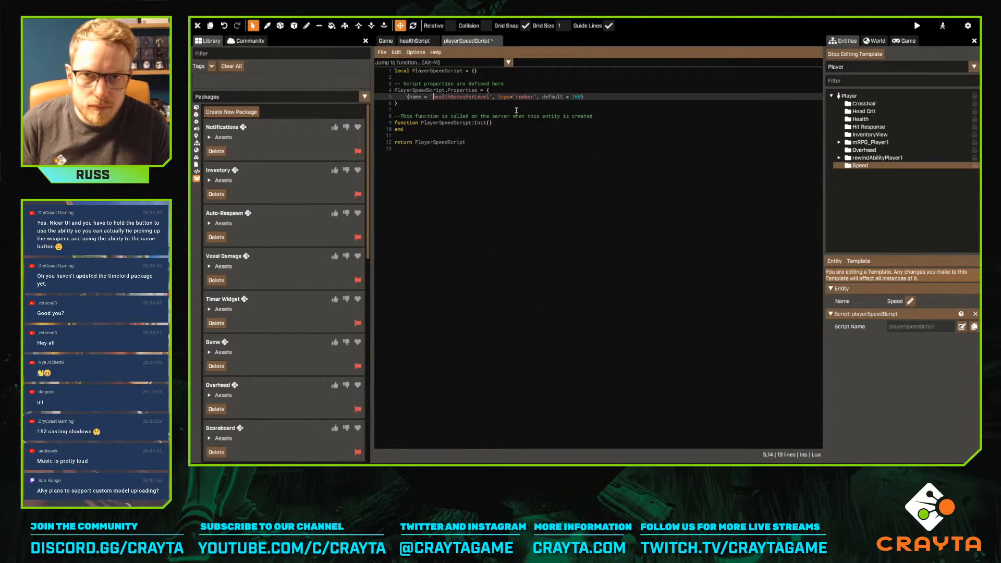
{"action": "key", "text": "ctrl+BackSpace"}
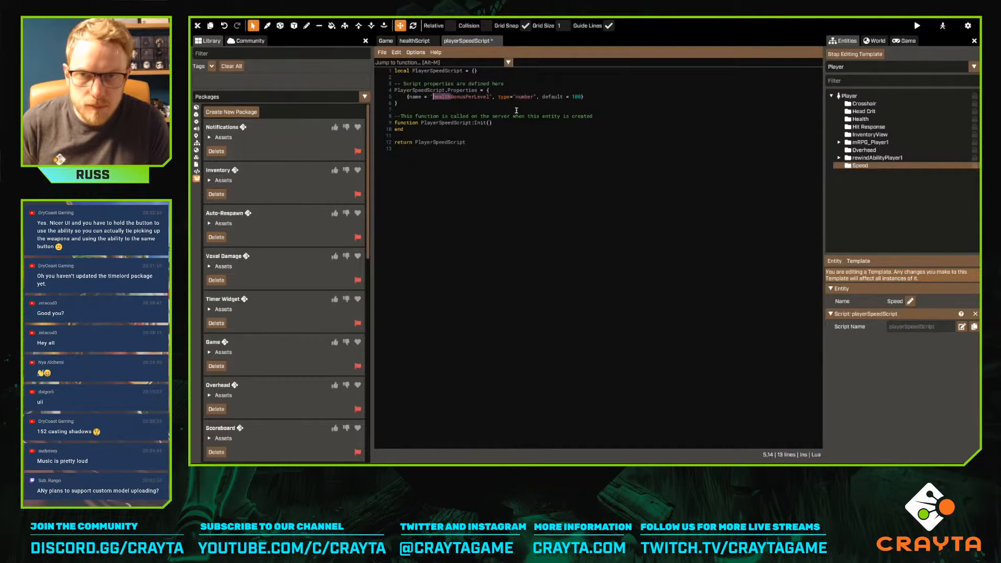
{"action": "type", "text": "speed"}
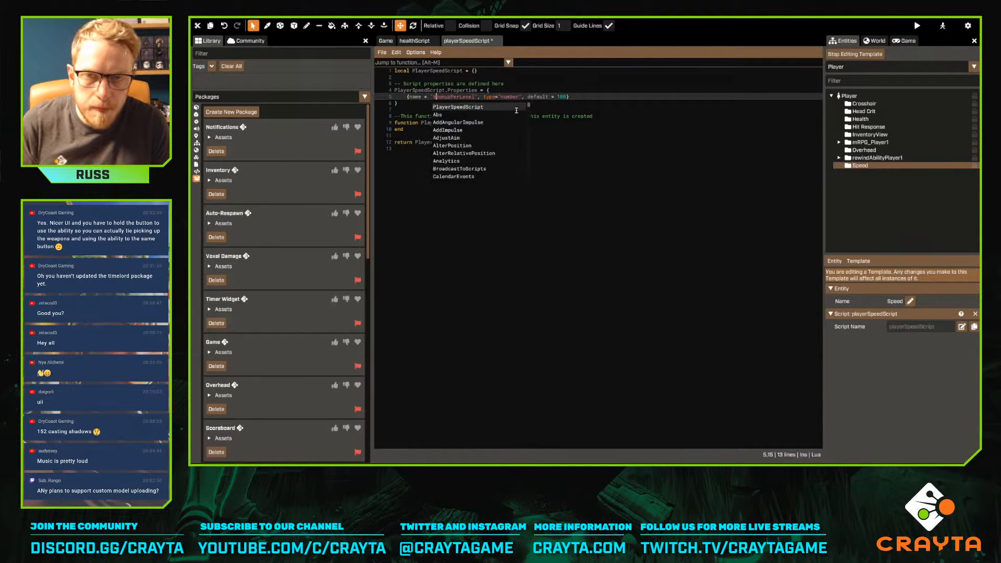
Set the default of speedBonusPerLevel to 0.1 and save playerSpeedScript
{"action": "key", "text": "End"}
{"action": "key", "text": "BackSpace"}
{"action": "key", "text": "BackSpace"}
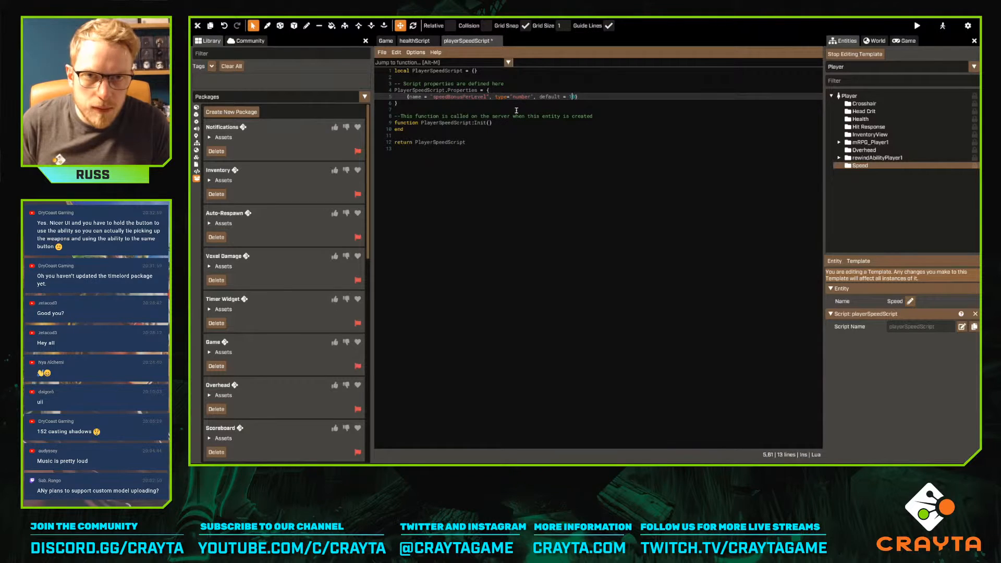
{"action": "type", "text": "0."}
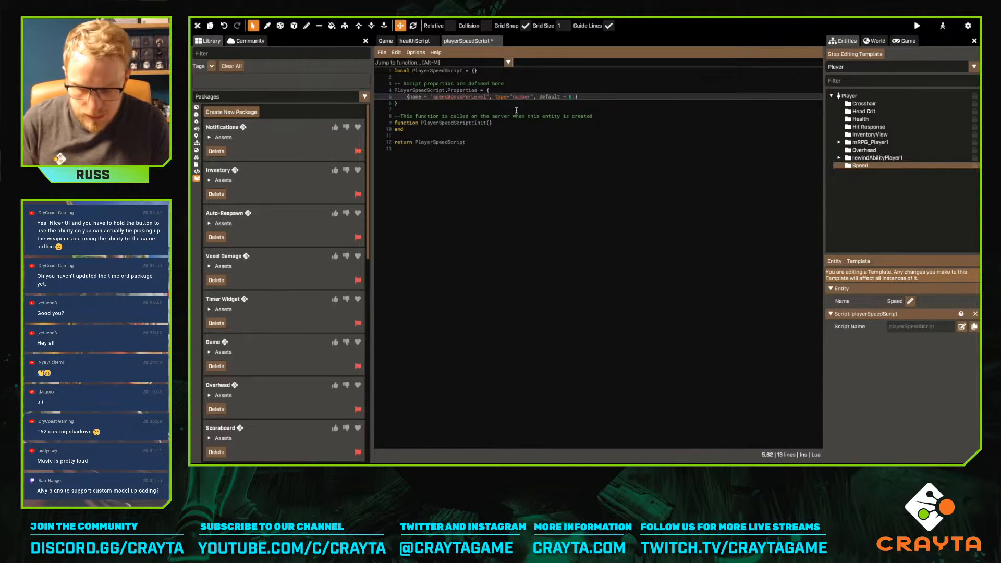
{"action": "type", "text": "1"}
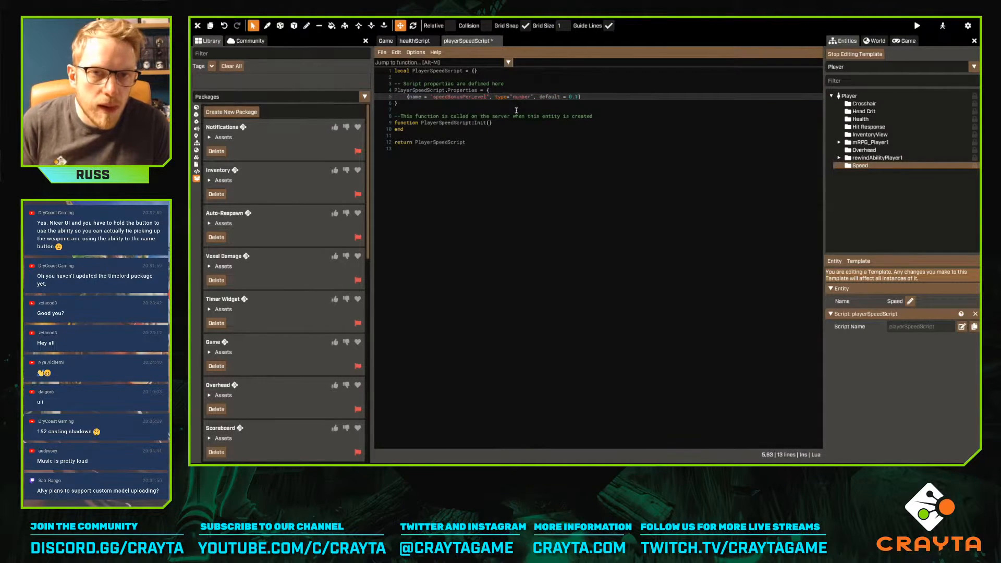
{"action": "key", "text": "Down"}
{"action": "key", "text": "ctrl+s"}
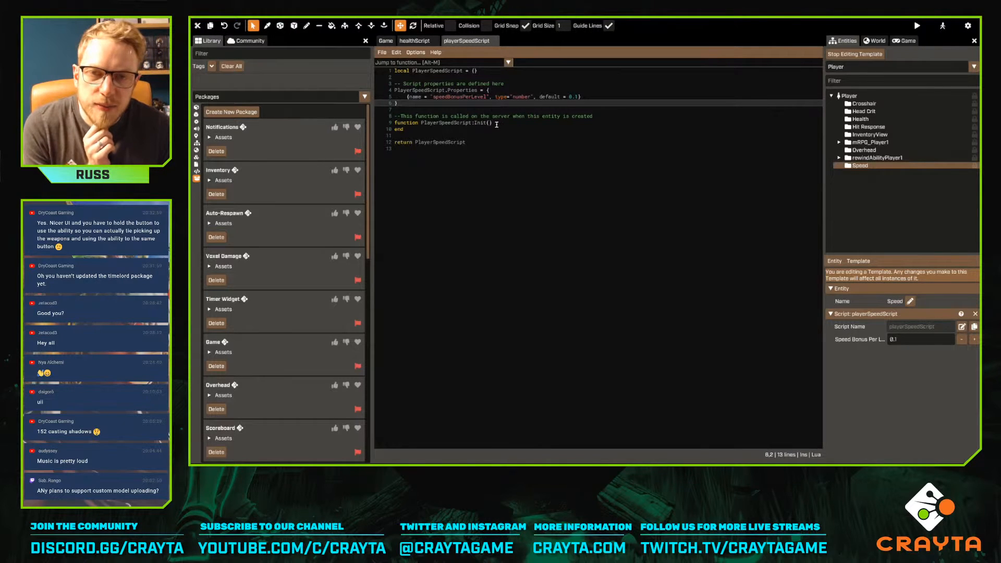
Copy the attributes lookup and its con loop from healthScript's Init into the Init function of playerSpeedScript, indented to match
{"action": "left_click", "coordinate": [415, 41]}
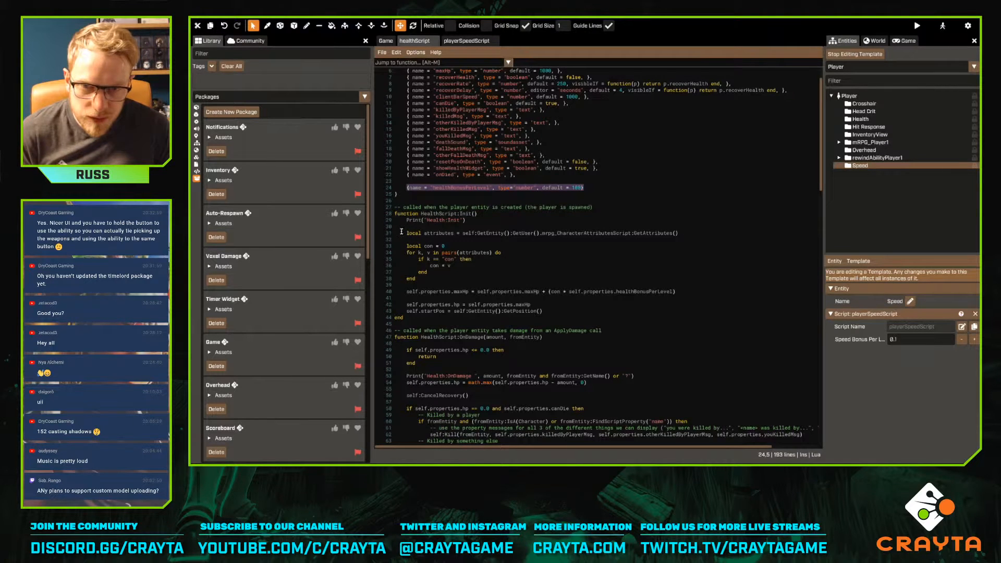
{"action": "left_click_drag", "start_coordinate": [402, 232], "coordinate": [436, 280]}
{"action": "key", "text": "ctrl+c"}
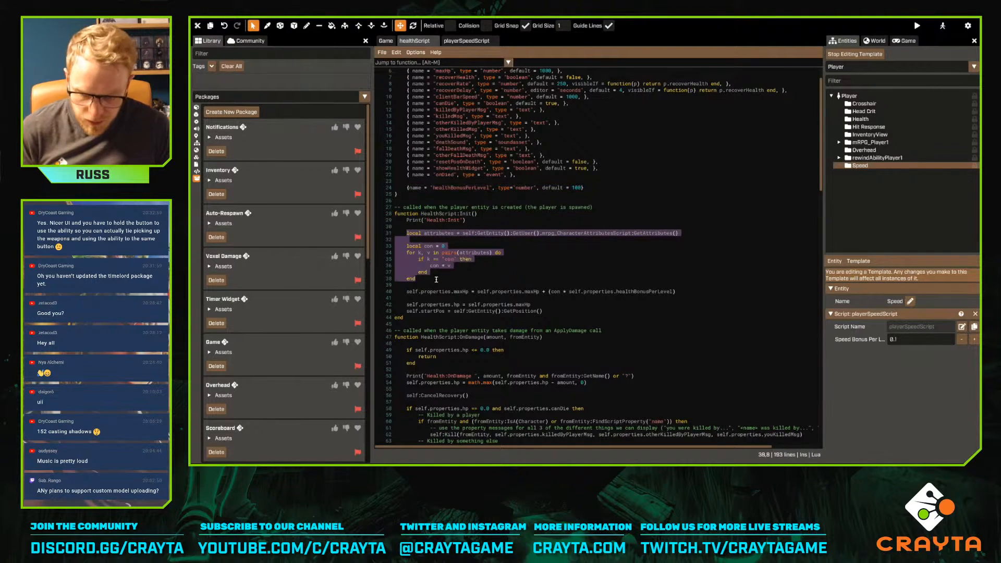
{"action": "left_click", "coordinate": [467, 41]}
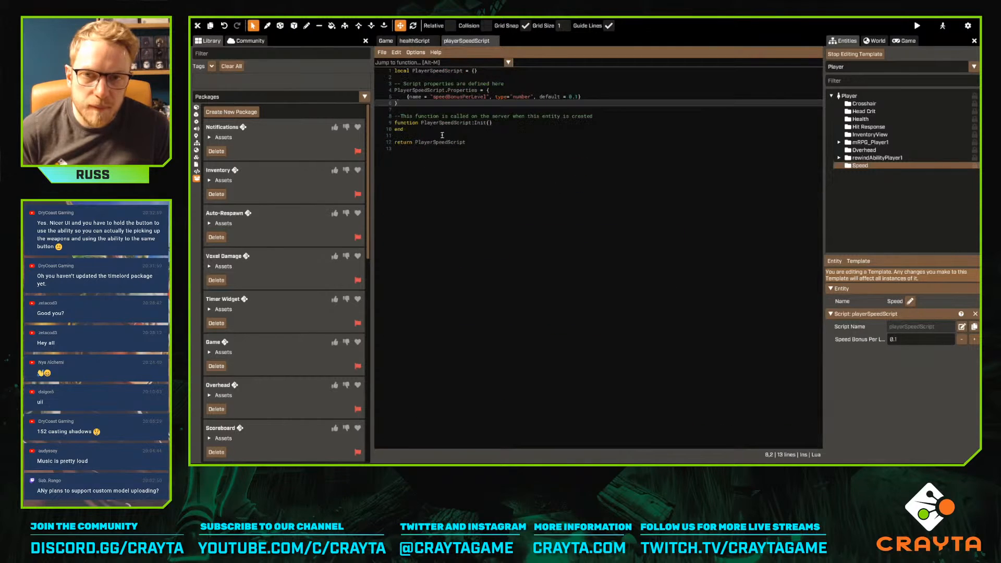
{"action": "left_click", "coordinate": [516, 129]}
{"action": "key", "text": "Home"}
{"action": "key", "text": "Return"}
{"action": "key", "text": "Return"}
{"action": "key", "text": "Return"}
{"action": "key", "text": "Up"}
{"action": "key", "text": "Up"}
{"action": "key", "text": "ctrl+v"}
{"action": "key", "text": "Up"}
{"action": "key", "text": "Up"}
{"action": "key", "text": "Up"}
{"action": "key", "text": "Up"}
{"action": "key", "text": "Up"}
{"action": "key", "text": "Up"}
{"action": "key", "text": "Up"}
{"action": "key", "text": "Tab"}
Replace con with str in the variable declaration, key comparison and assignment of playerSpeedScript's attribute loop, and save the script
{"action": "double_click", "coordinate": [431, 149]}
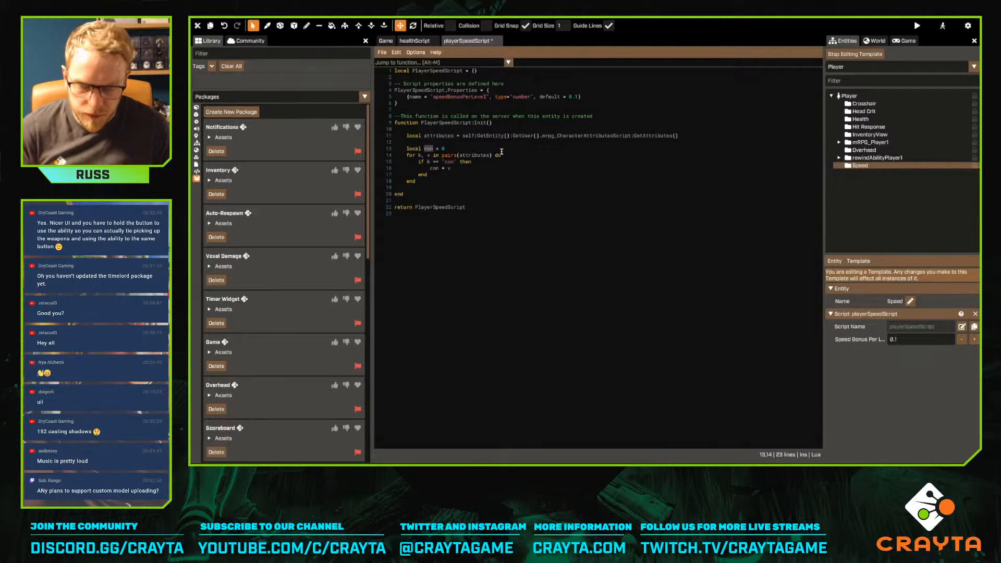
{"action": "type", "text": "str"}
{"action": "key", "text": "Down"}
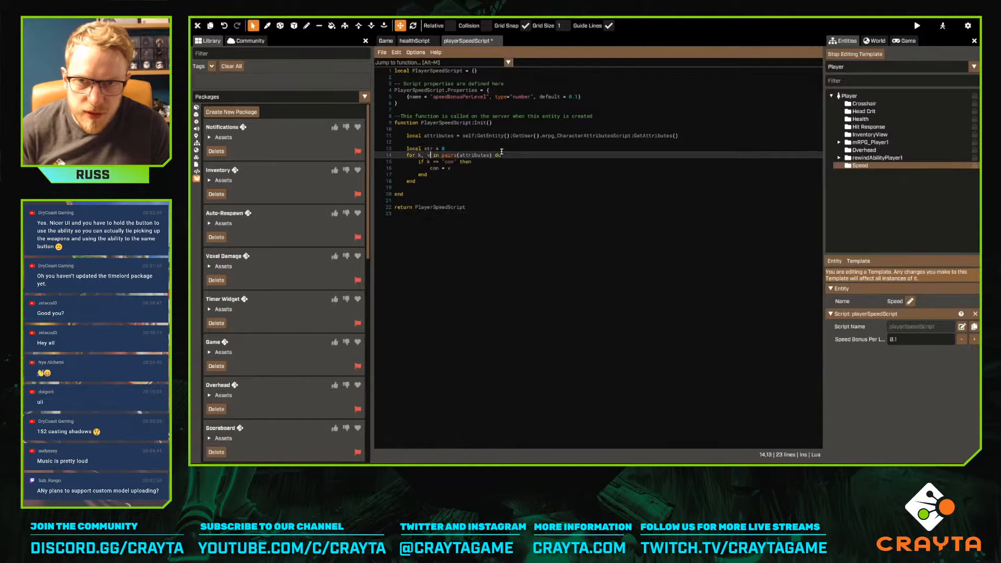
{"action": "key", "text": "Right"}
{"action": "key", "text": "Right"}
{"action": "key", "text": "Right"}
{"action": "key", "text": "Down"}
{"action": "key", "text": "Right"}
{"action": "key", "text": "Right"}
{"action": "key", "text": "shift+Right"}
{"action": "key", "text": "shift+Right"}
{"action": "key", "text": "shift+Right"}
{"action": "type", "text": "str"}
{"action": "key", "text": "Down"}
{"action": "key", "text": "Left"}
{"action": "key", "text": "Left"}
{"action": "key", "text": "Left"}
{"action": "key", "text": "Left"}
{"action": "key", "text": "shift+Left"}
{"action": "key", "text": "shift+Left"}
{"action": "key", "text": "shift+Left"}
{"action": "type", "text": "str"}
{"action": "key", "text": "Down"}
{"action": "key", "text": "Down"}
{"action": "key", "text": "Return"}
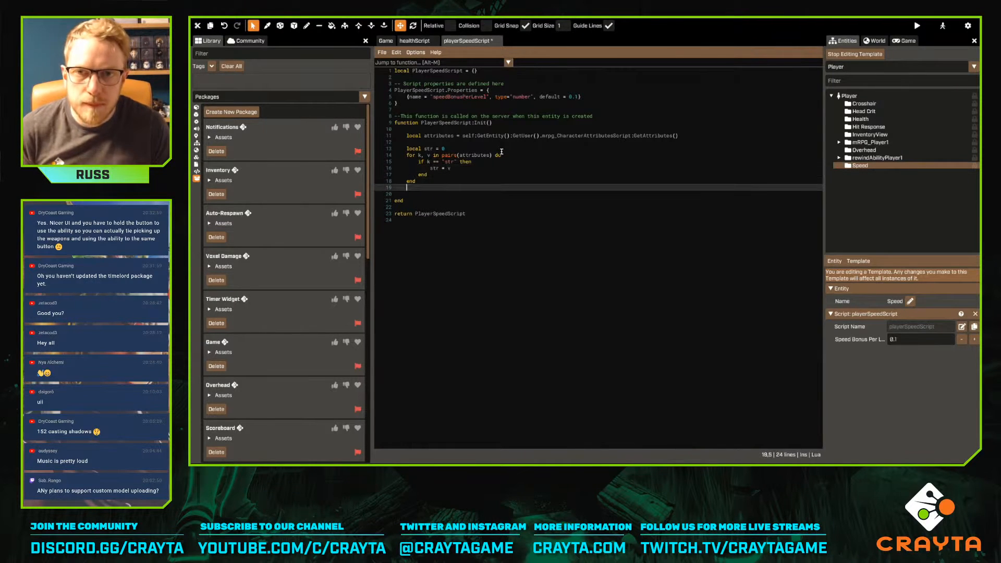
{"action": "key", "text": "ctrl+s"}
{"action": "left_click", "coordinate": [414, 41]}
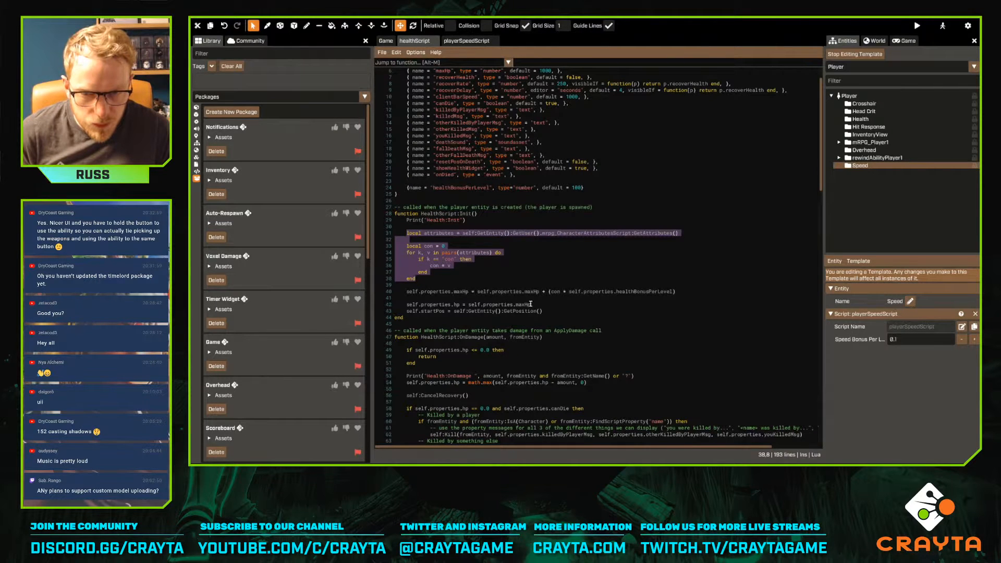
{"action": "left_click", "coordinate": [467, 41]}
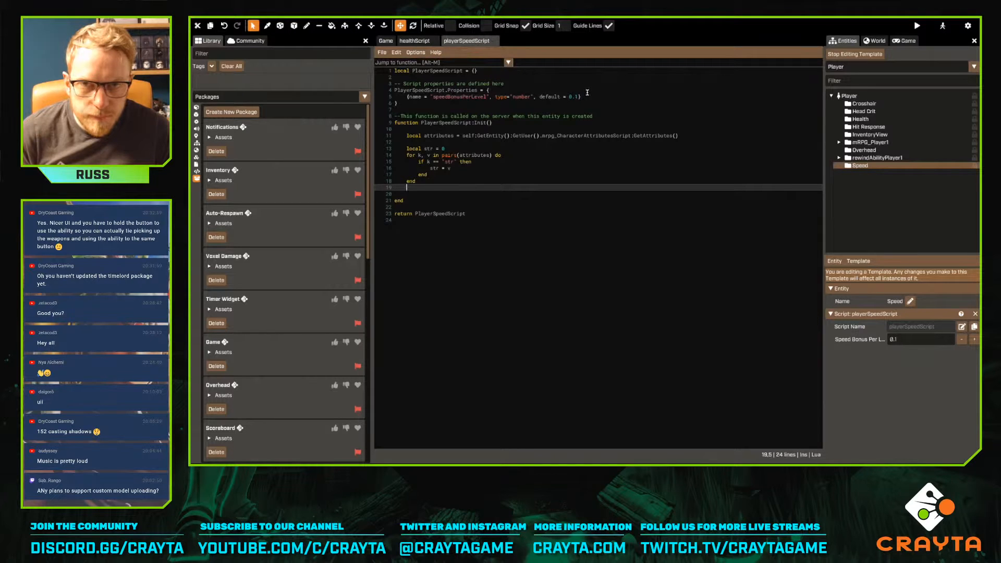
{"action": "key", "text": "Return"}
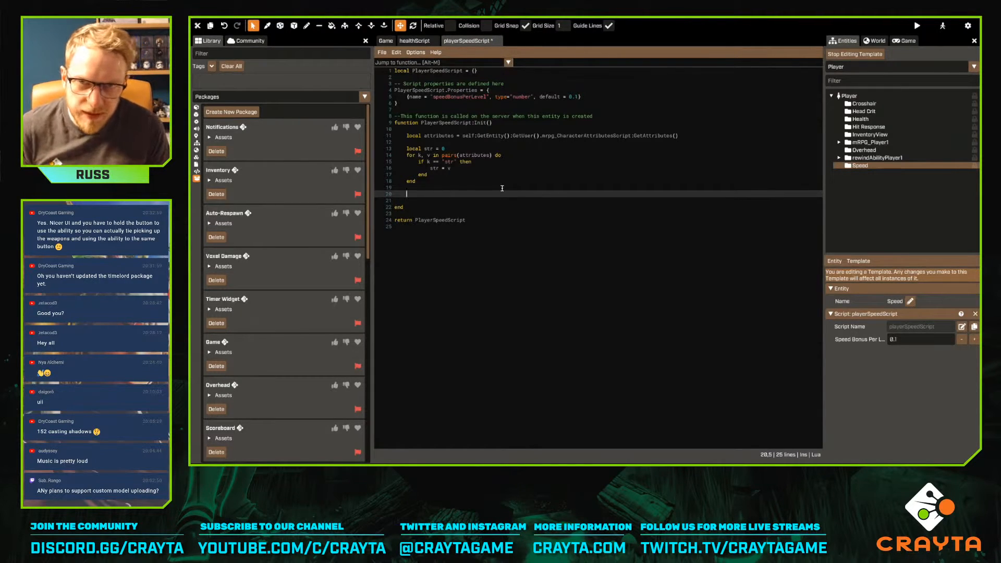
{"action": "type", "text": "local bon"}
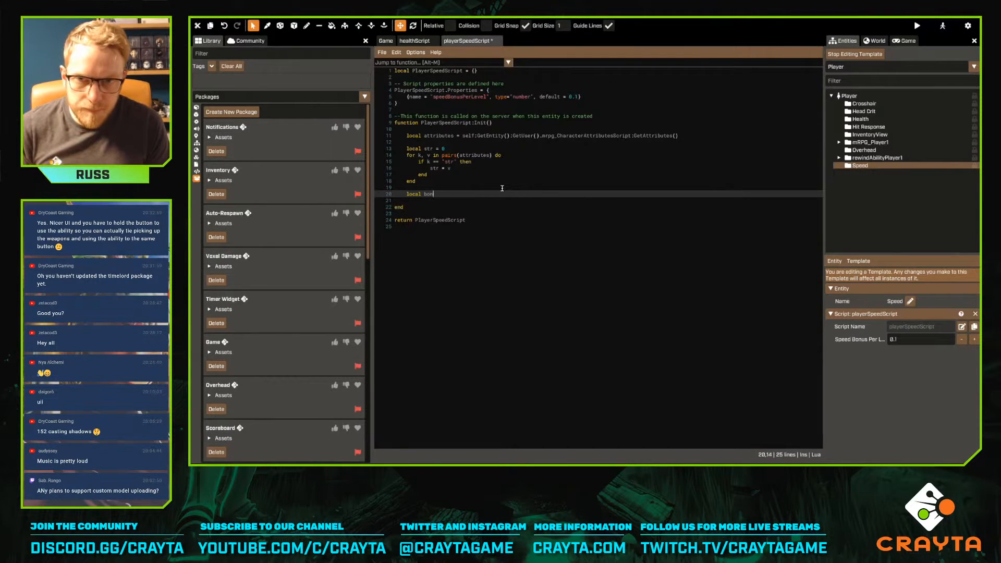
{"action": "type", "text": "usSpeed ="}
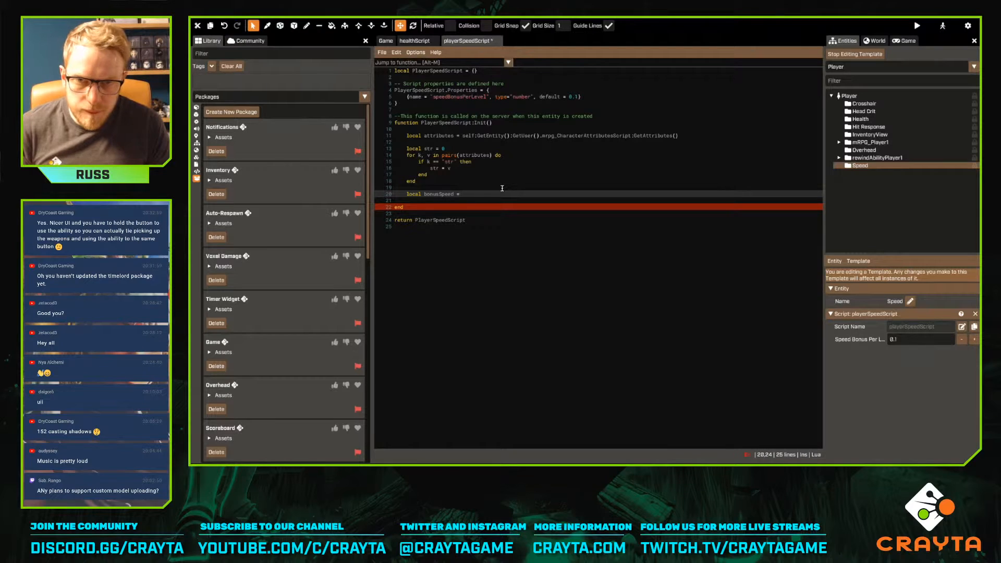
{"action": "key", "text": "BackSpace"}
{"action": "key", "text": "BackSpace"}
{"action": "key", "text": "BackSpace"}
{"action": "key", "text": "BackSpace"}
{"action": "key", "text": "BackSpace"}
{"action": "key", "text": "BackSpace"}
{"action": "key", "text": "BackSpace"}
{"action": "key", "text": "BackSpace"}
{"action": "key", "text": "BackSpace"}
{"action": "key", "text": "BackSpace"}
{"action": "key", "text": "BackSpace"}
{"action": "key", "text": "BackSpace"}
{"action": "key", "text": "BackSpace"}
{"action": "key", "text": "BackSpace"}
{"action": "key", "text": "BackSpace"}
{"action": "key", "text": "BackSpace"}
{"action": "key", "text": "BackSpace"}
{"action": "key", "text": "BackSpace"}
{"action": "key", "text": "BackSpace"}
Add an empty function PlayerSpeedScript:SetPlayerSpeed(str) between the Init function and the return line
{"action": "key", "text": "Down"}
{"action": "key", "text": "Down"}
{"action": "key", "text": "Return"}
{"action": "key", "text": "Return"}
{"action": "type", "text": "functio"}
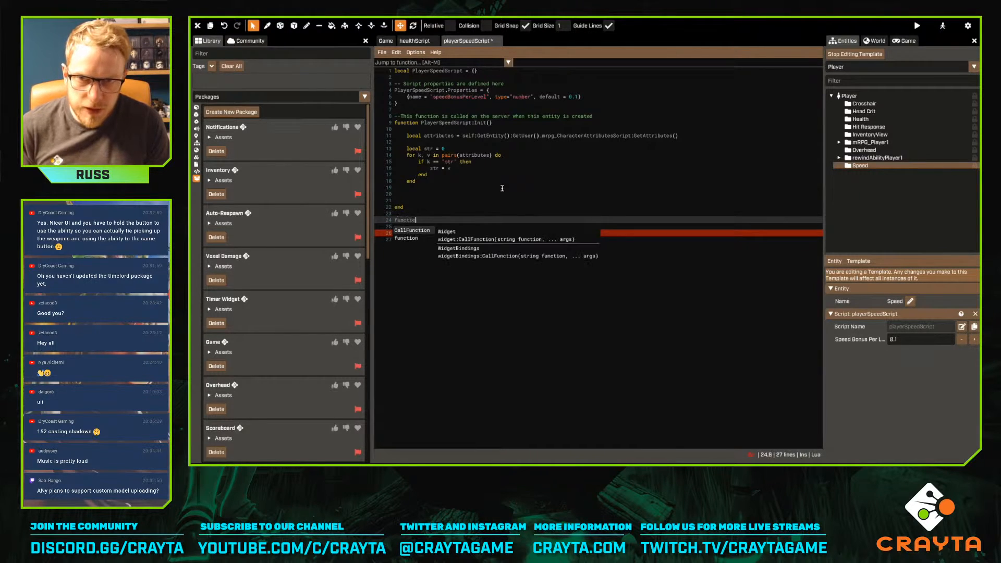
{"action": "type", "text": "n PlayerSpeedScript:"}
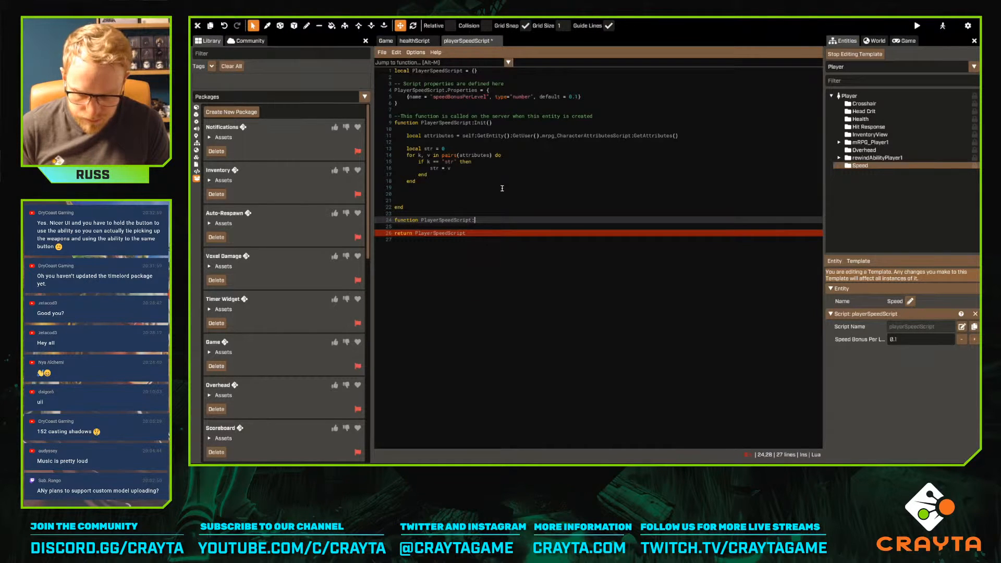
{"action": "type", "text": "Set"}
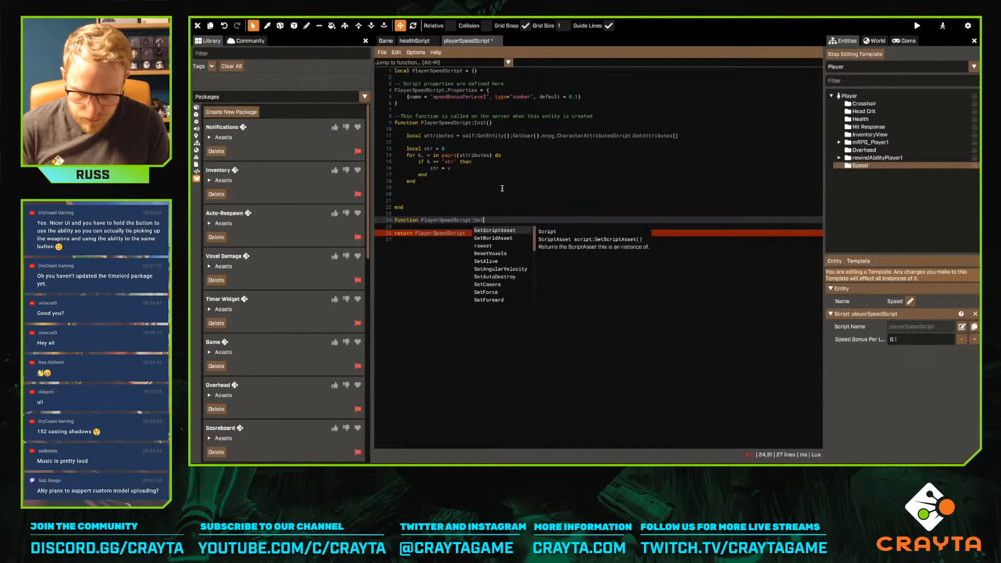
{"action": "type", "text": "Pla"}
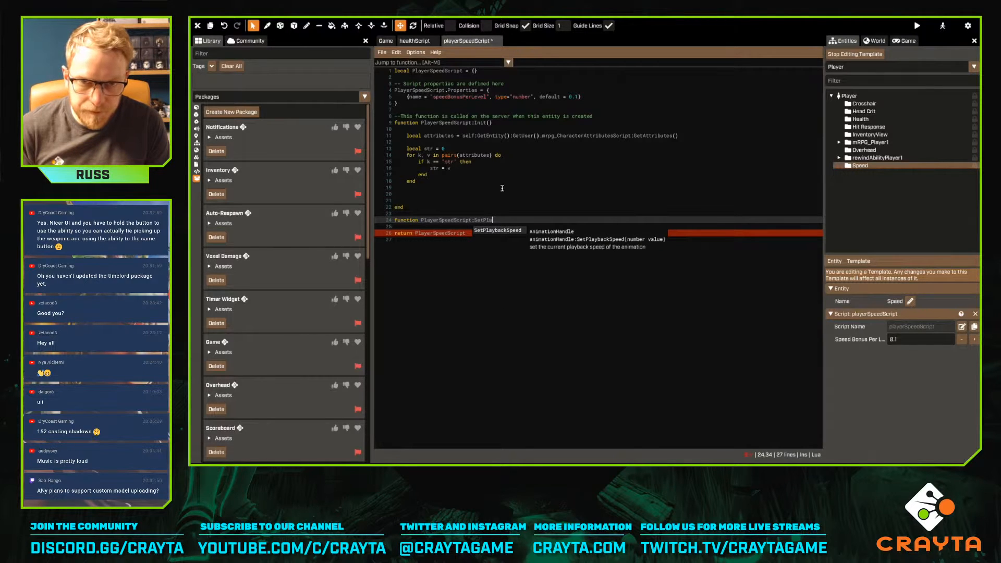
{"action": "type", "text": "yerSpeed"}
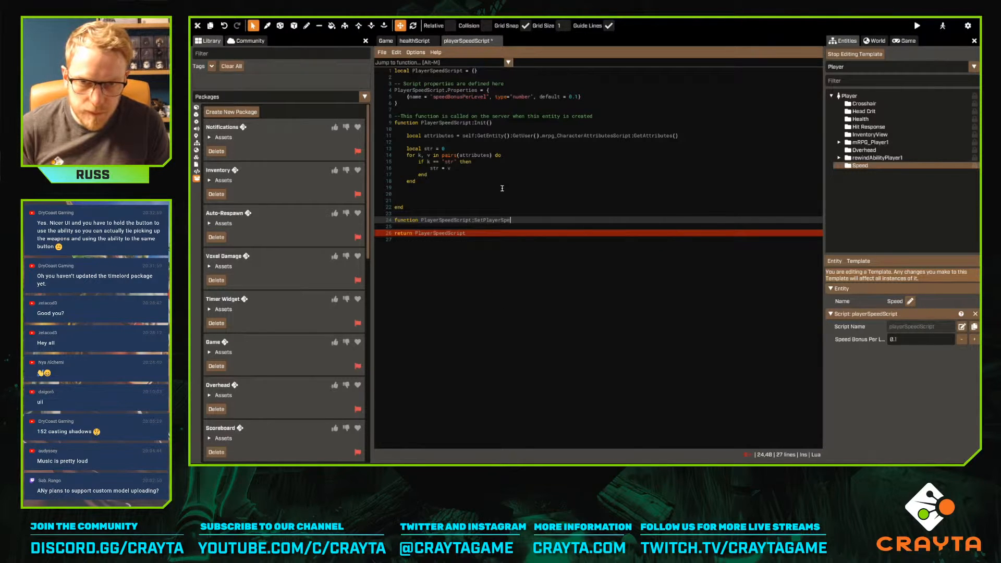
{"action": "type", "text": "(str)"}
{"action": "key", "text": "Return"}
{"action": "key", "text": "Return"}
{"action": "type", "text": "e"}
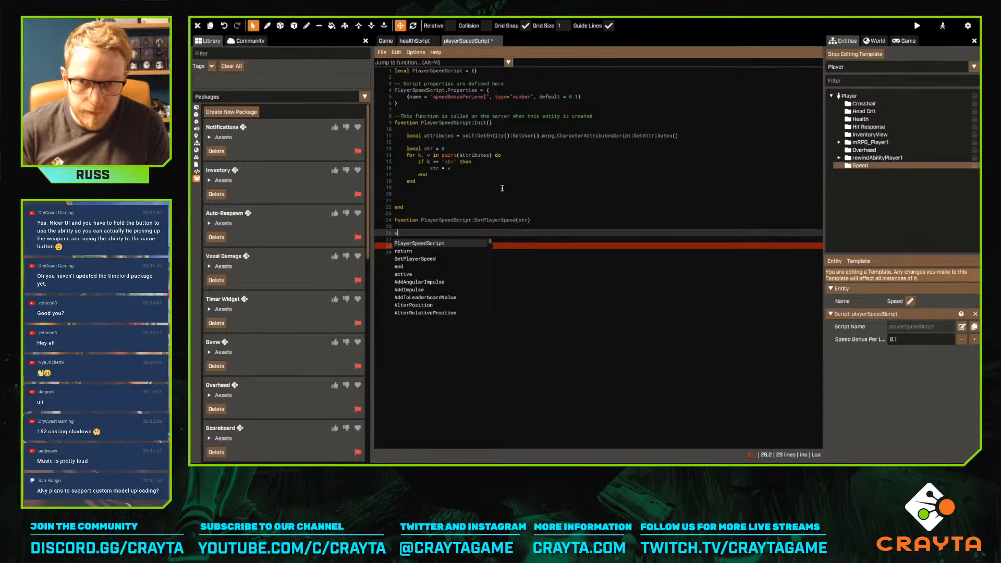
{"action": "type", "text": "nd"}
{"action": "key", "text": "Return"}
In SetPlayerSpeed, declare a local bonusSpeed equal to self.properties.speedBonusPerLevel * str
{"action": "key", "text": "Up"}
{"action": "key", "text": "Return"}
{"action": "key", "text": "Return"}
{"action": "key", "text": "Up"}
{"action": "key", "text": "Tab"}
{"action": "type", "text": "local b"}
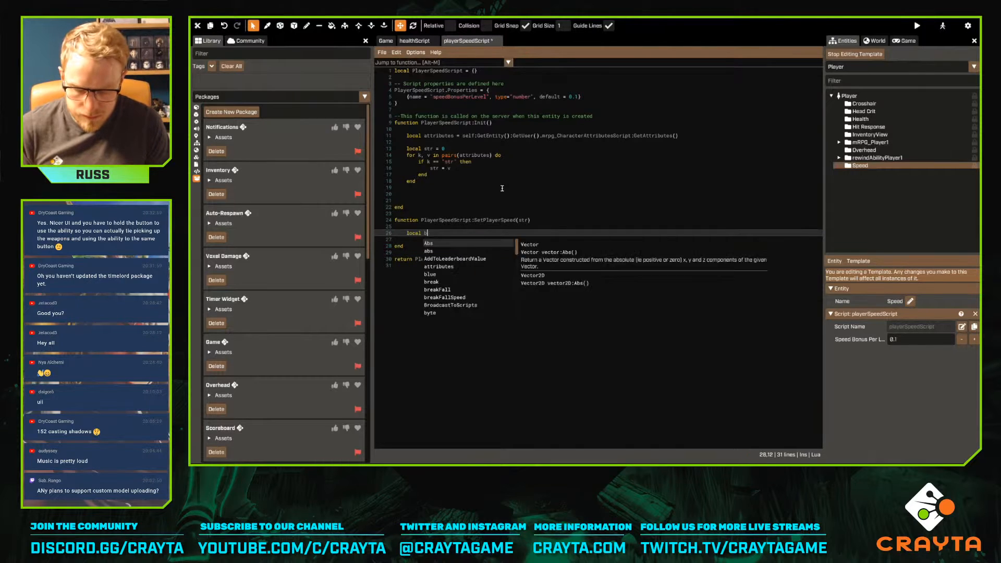
{"action": "type", "text": "onusSpeed = sel"}
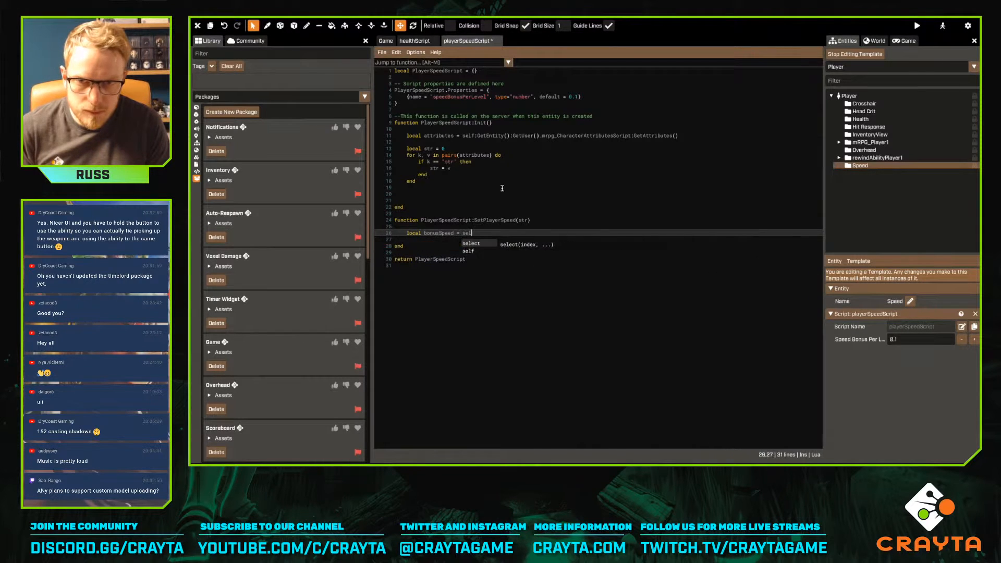
{"action": "type", "text": "f.properties"}
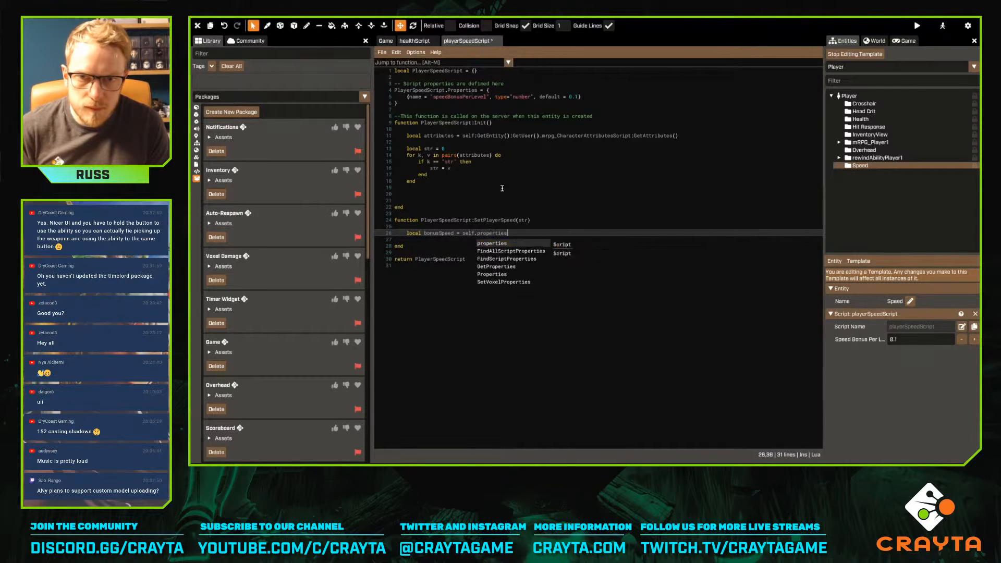
{"action": "type", "text": ".speed"}
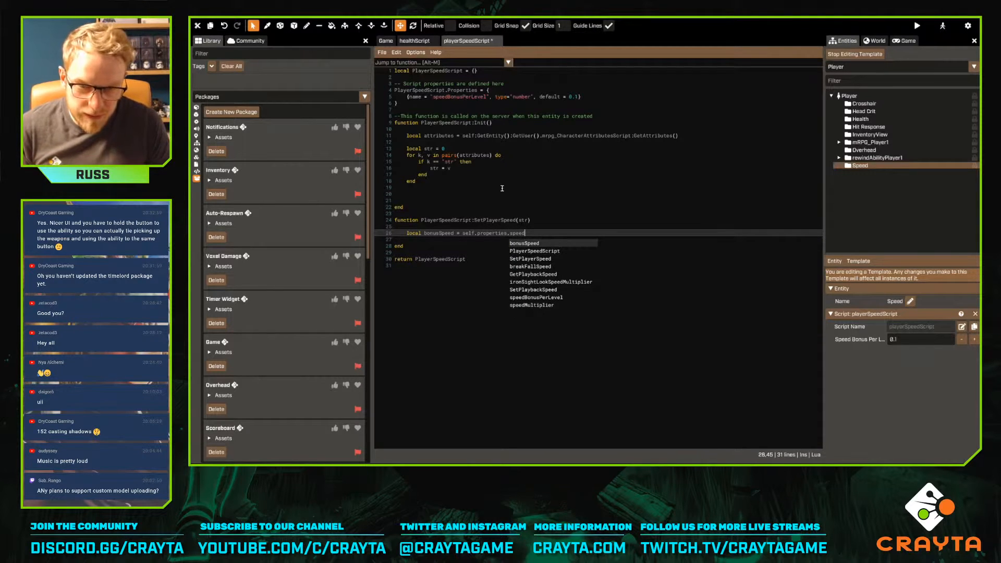
{"action": "key", "text": "Down"}
{"action": "key", "text": "Down"}
{"action": "key", "text": "Down"}
{"action": "key", "text": "Down"}
{"action": "key", "text": "Down"}
{"action": "key", "text": "Down"}
{"action": "key", "text": "Down"}
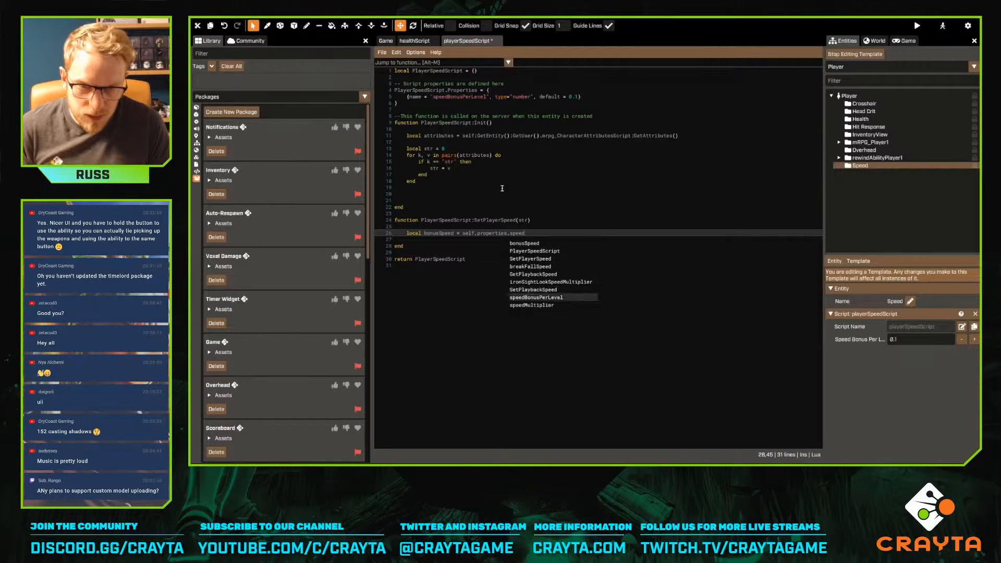
{"action": "key", "text": "Return"}
{"action": "type", "text": "* str"}
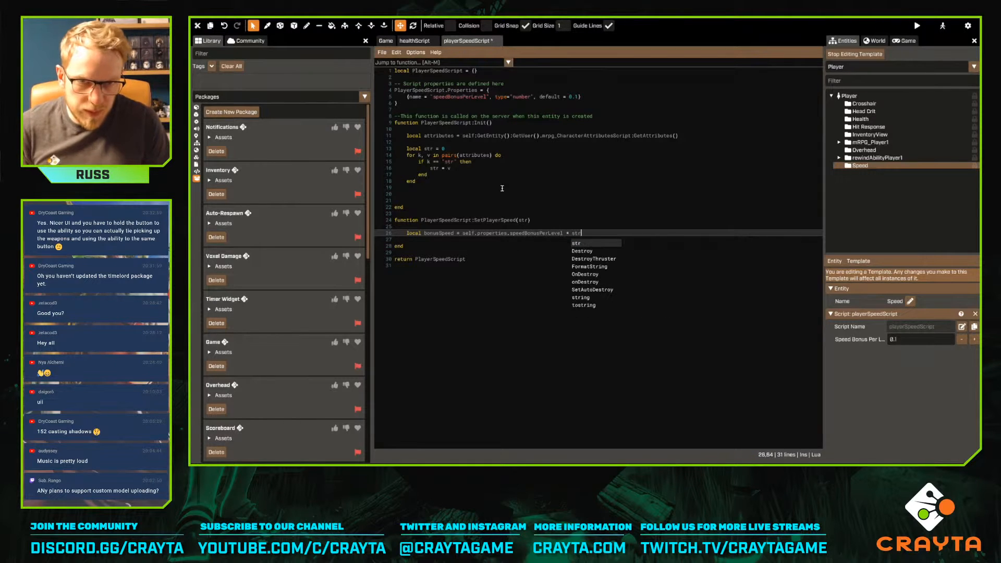
In SetPlayerSpeed, assign self:GetEntity().speedMultiplier + bonusSpeed to self:GetEntity().speedMultiplier below the bonusSpeed declaration, and save the script
{"action": "key", "text": "Return"}
{"action": "key", "text": "Return"}
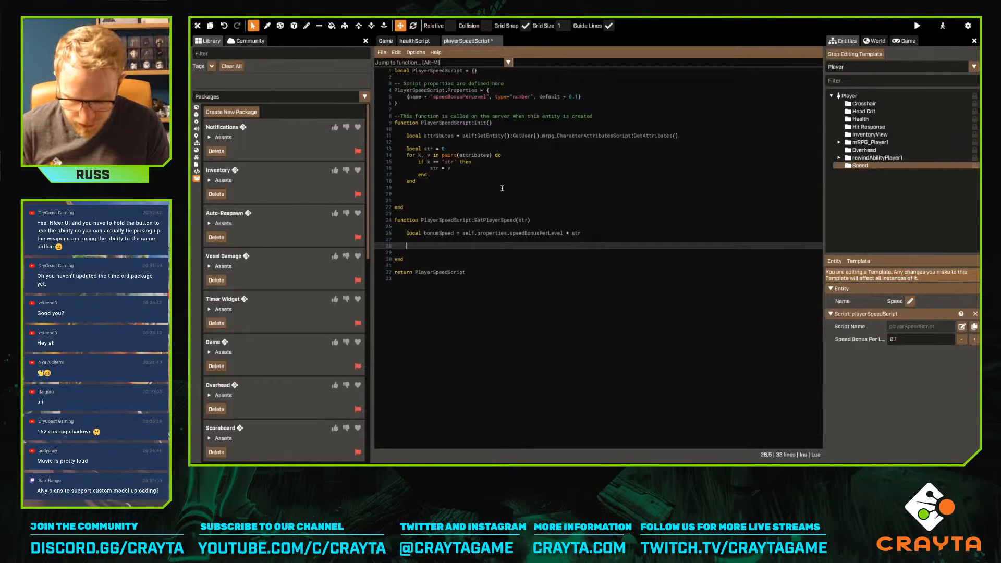
{"action": "type", "text": "self:Gete"}
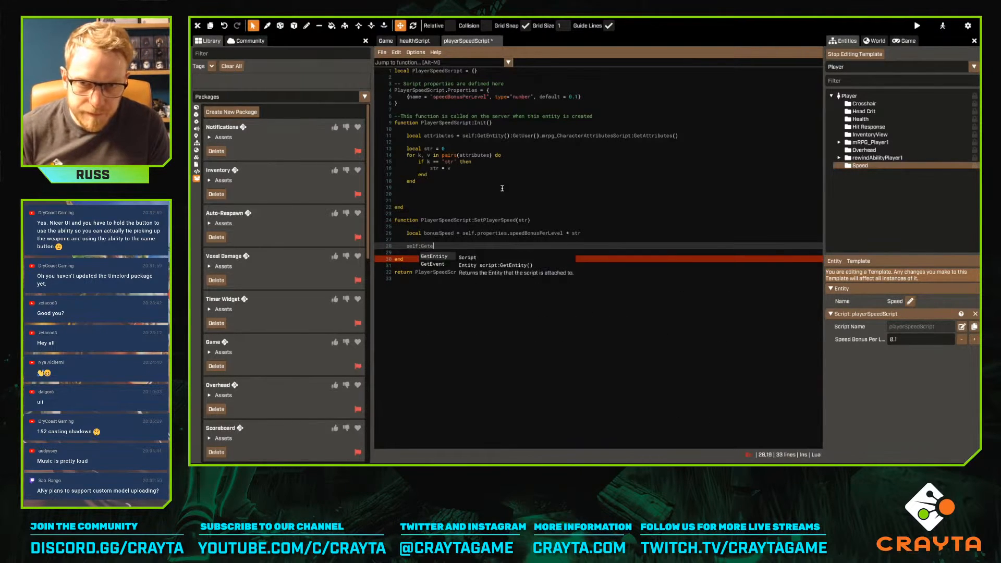
{"action": "key", "text": "Return"}
{"action": "type", "text": "().speedm"}
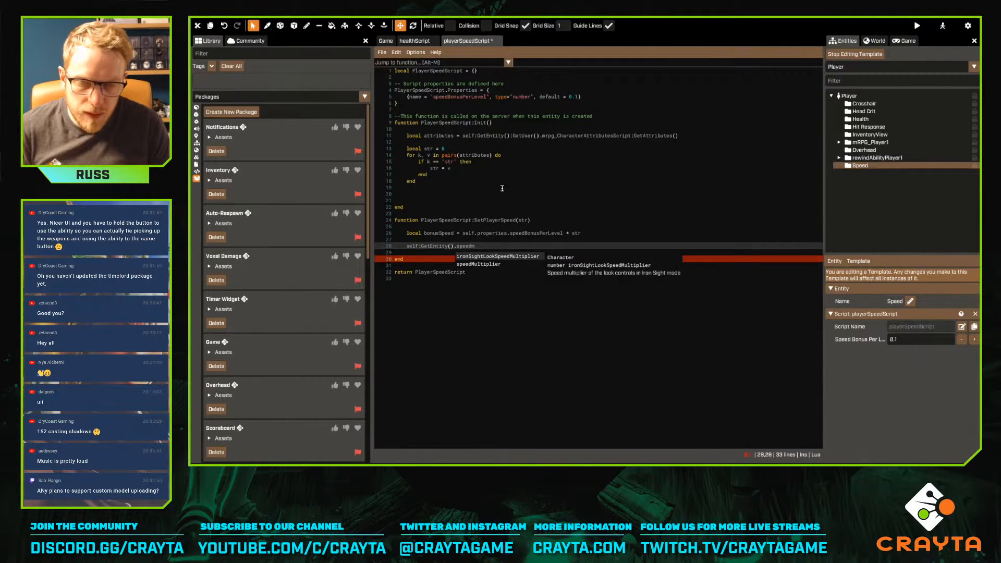
{"action": "key", "text": "Down"}
{"action": "key", "text": "Return"}
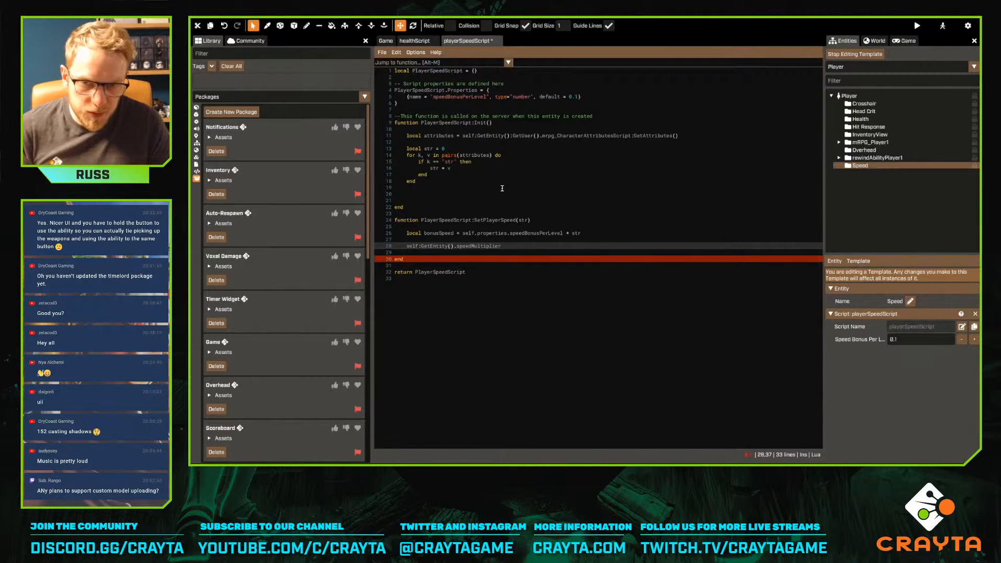
{"action": "type", "text": "="}
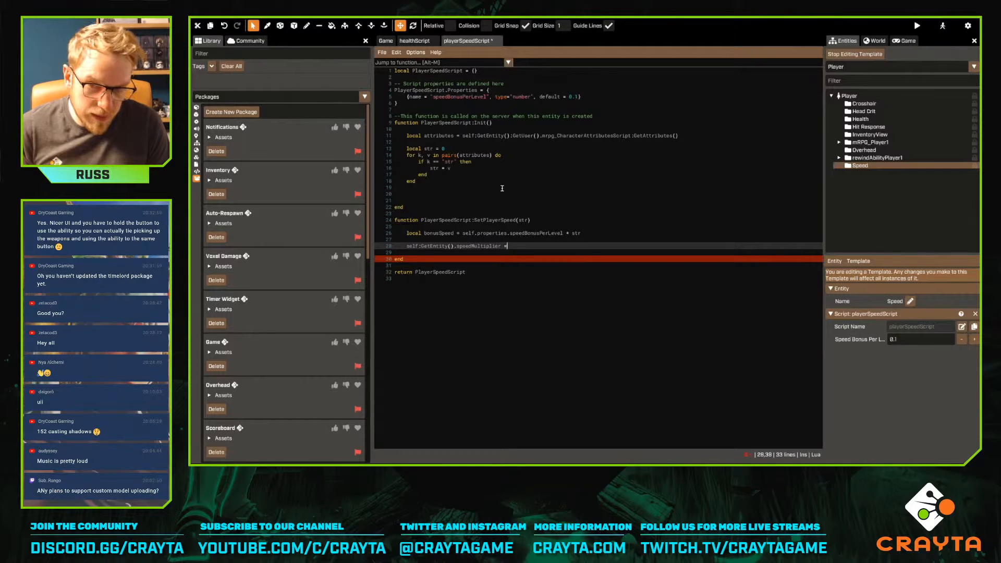
{"action": "key", "text": "shift+Home"}
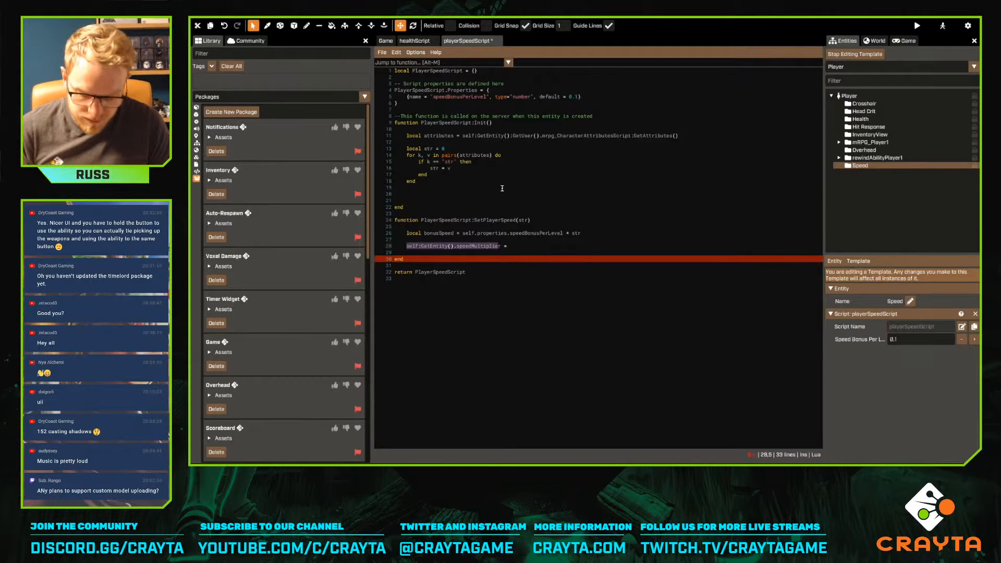
{"action": "key", "text": "ctrl+c"}
{"action": "key", "text": "End"}
{"action": "key", "text": "ctrl+v"}
{"action": "type", "text": "+ bonus"}
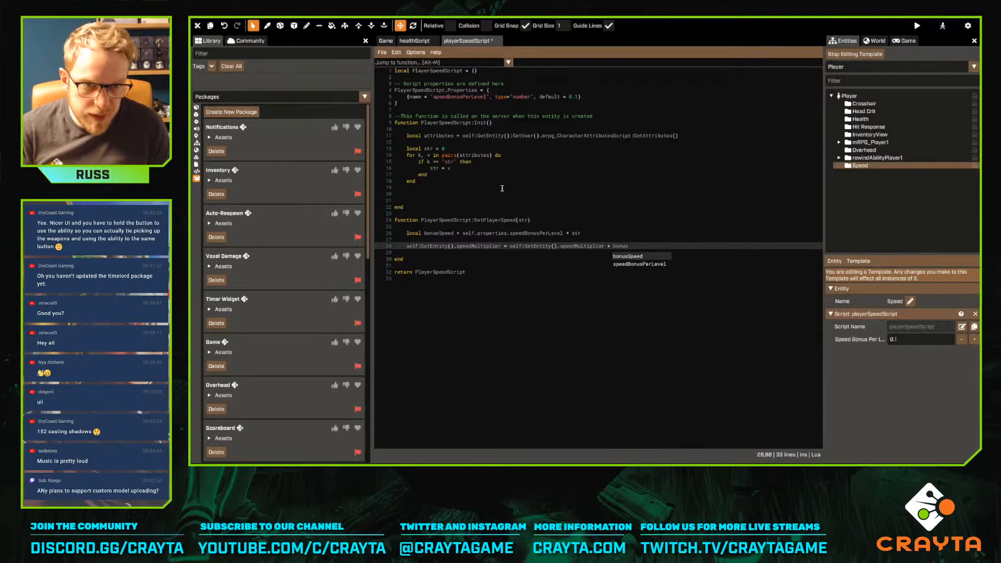
{"action": "key", "text": "Return"}
{"action": "key", "text": "ctrl+s"}
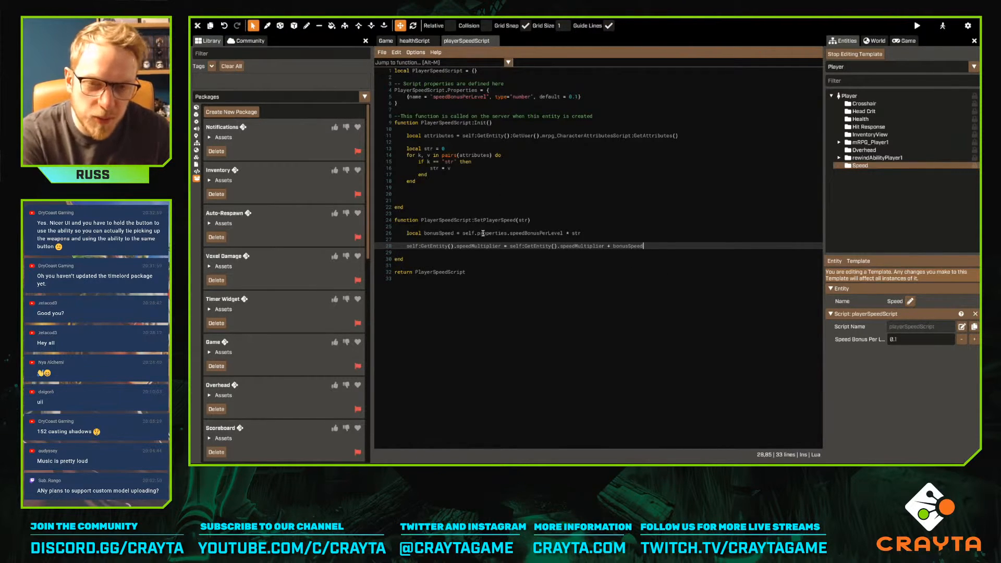
Call self:SetPlayerSpeed(str) after the attribute loop in the Init function of playerSpeedScript, and save the script
{"action": "left_click", "coordinate": [474, 201]}
{"action": "left_click", "coordinate": [477, 194]}
{"action": "type", "text": "self:SetPlayerSpeed("}
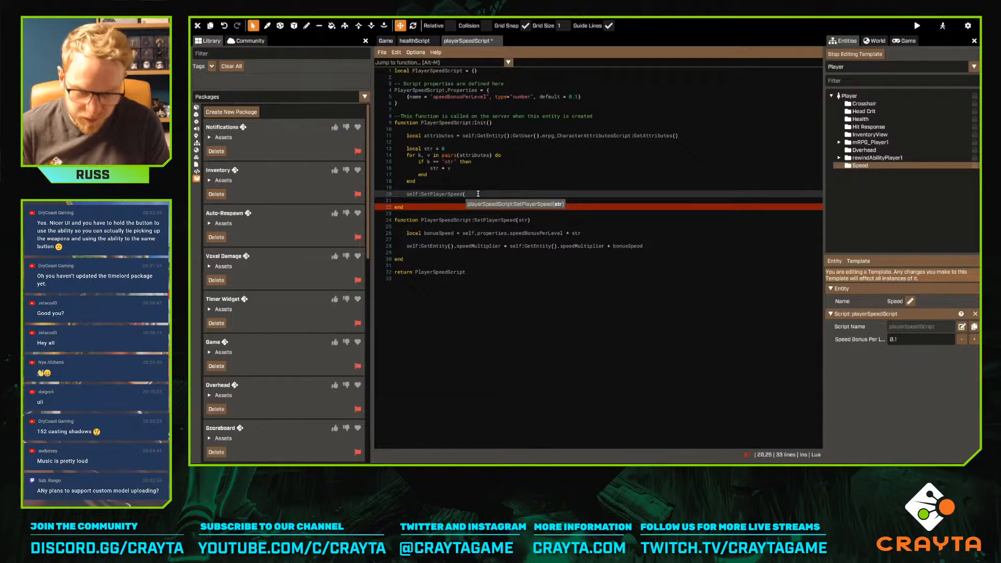
{"action": "type", "text": "str)"}
{"action": "key", "text": "Down"}
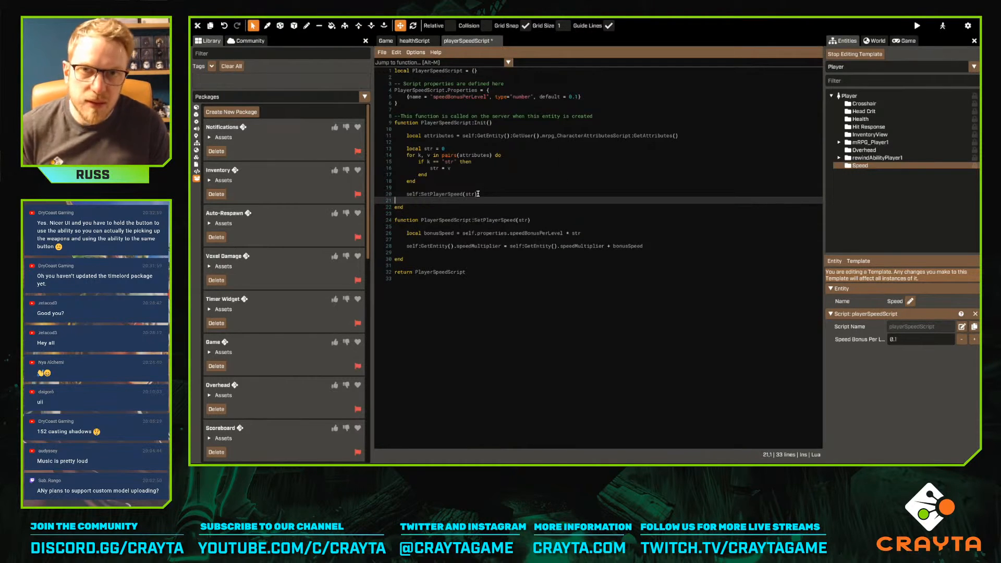
{"action": "key", "text": "ctrl+s"}
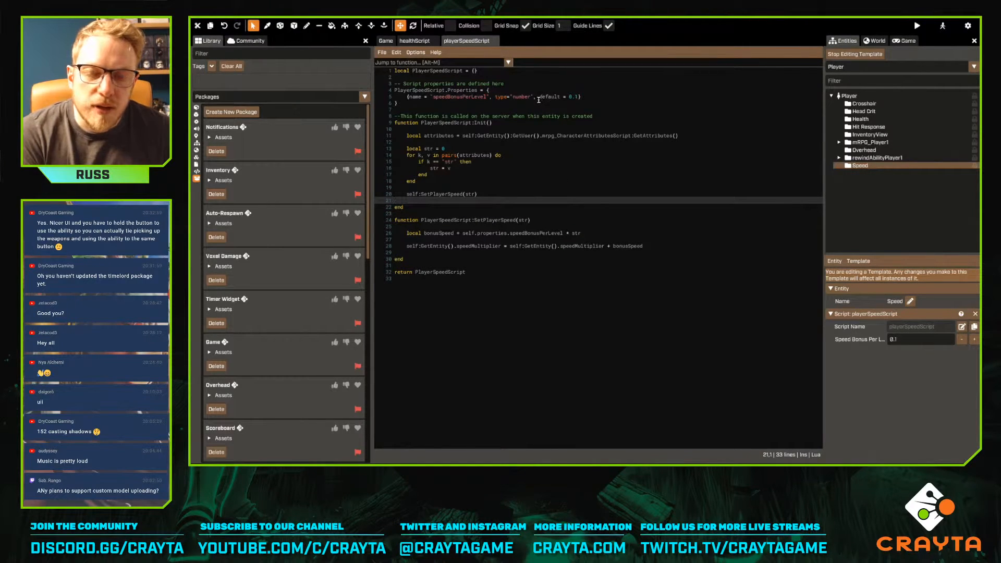
Examine healthScript's Init attribute loop and its remaining functions for comparison with playerSpeedScript
{"action": "left_click", "coordinate": [415, 41]}
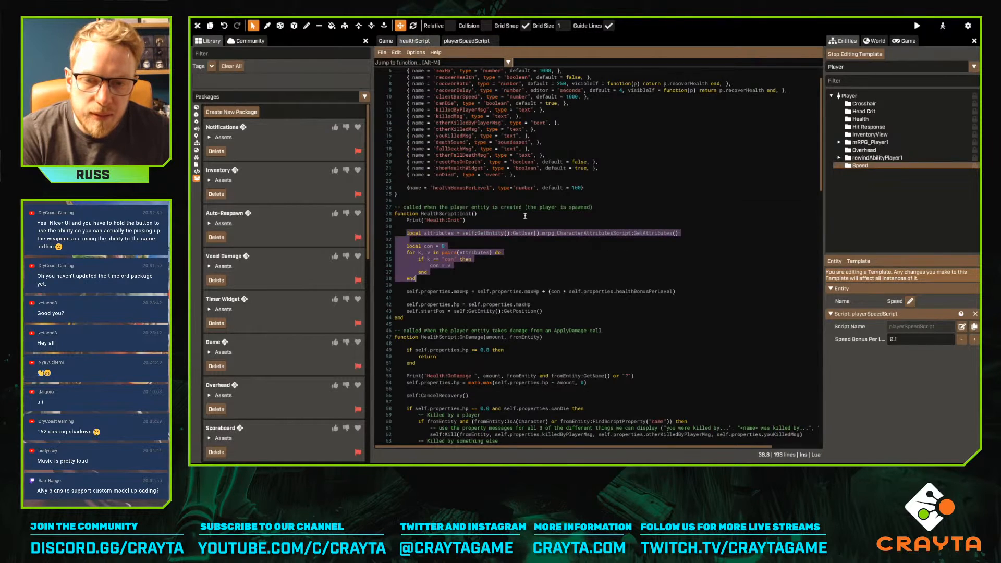
{"action": "left_click", "coordinate": [467, 41]}
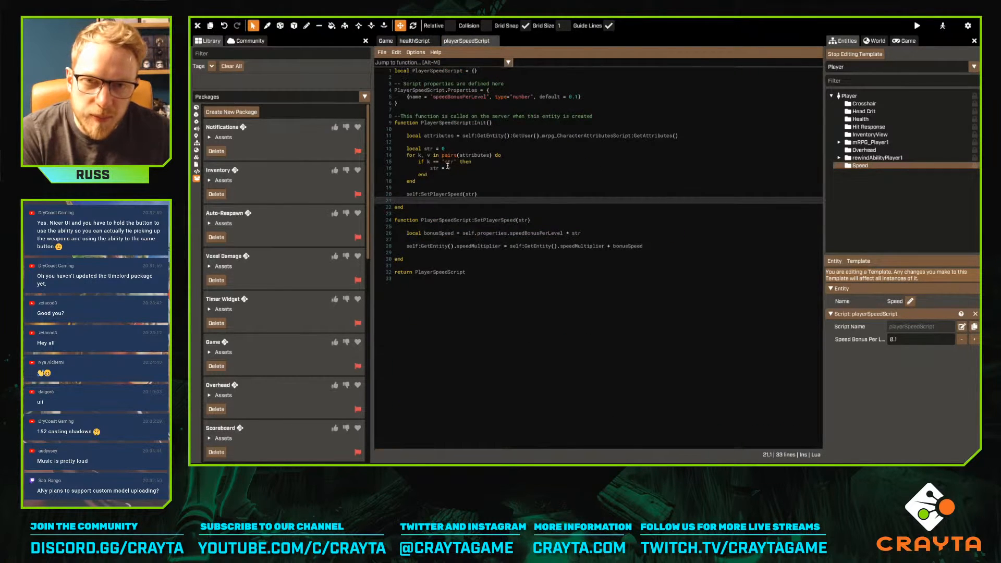
{"action": "left_click", "coordinate": [414, 41]}
{"action": "left_click", "coordinate": [408, 245]}
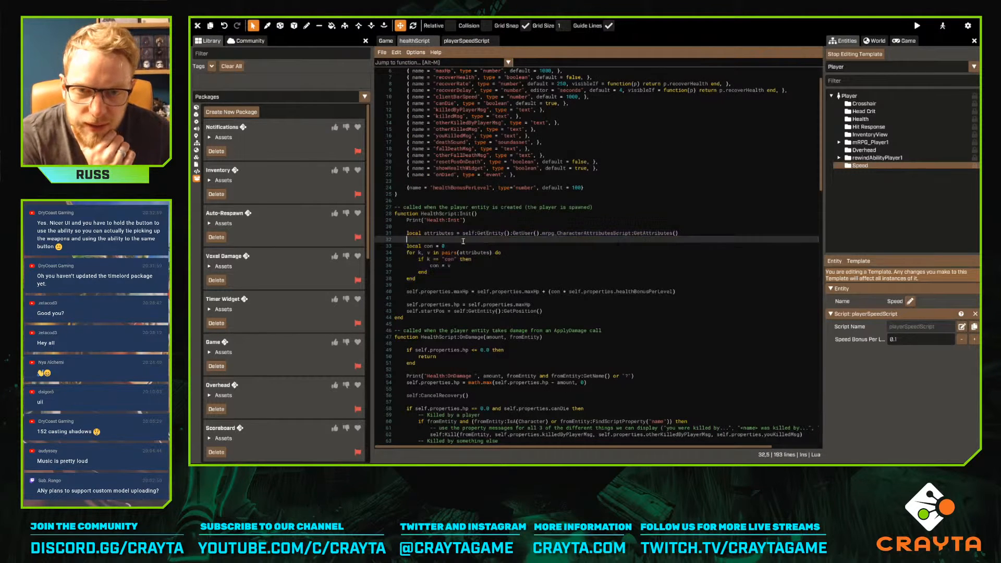
{"action": "left_click", "coordinate": [426, 261]}
{"action": "scroll", "coordinate": [496, 235], "scroll_direction": "down", "scroll_amount": 15}
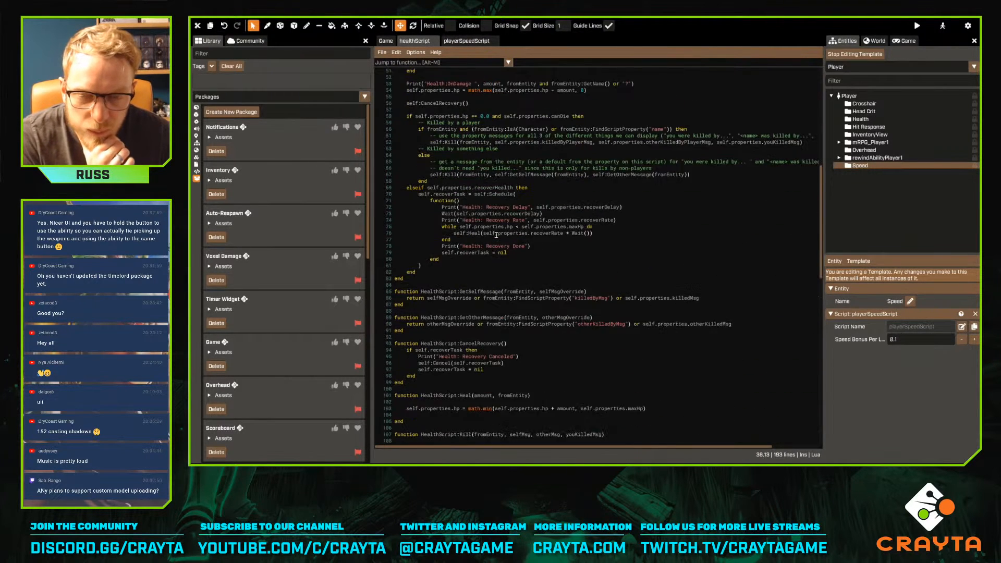
{"action": "scroll", "coordinate": [496, 236], "scroll_direction": "down", "scroll_amount": 5}
{"action": "scroll", "coordinate": [497, 236], "scroll_direction": "down", "scroll_amount": 18}
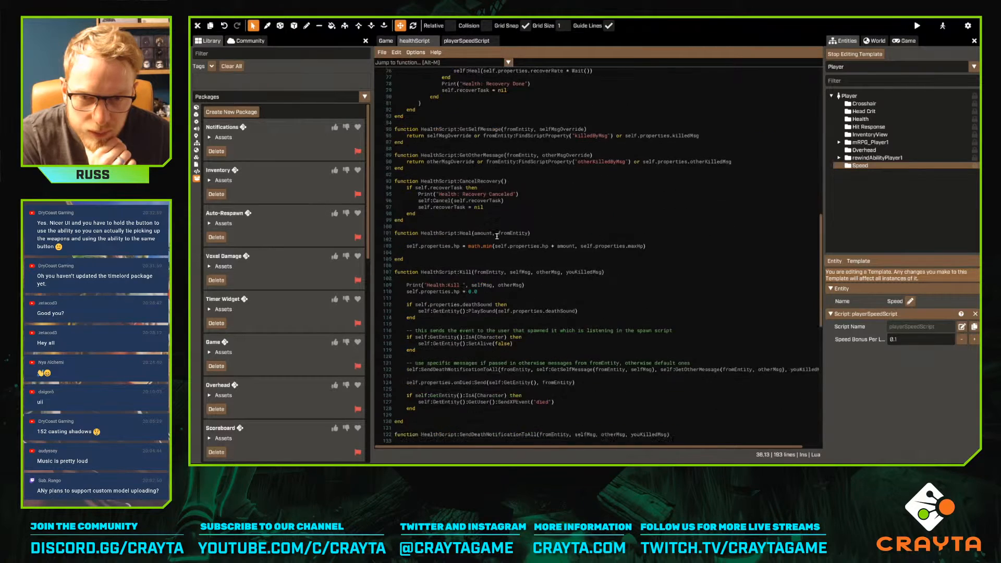
{"action": "scroll", "coordinate": [501, 235], "scroll_direction": "down", "scroll_amount": 2}
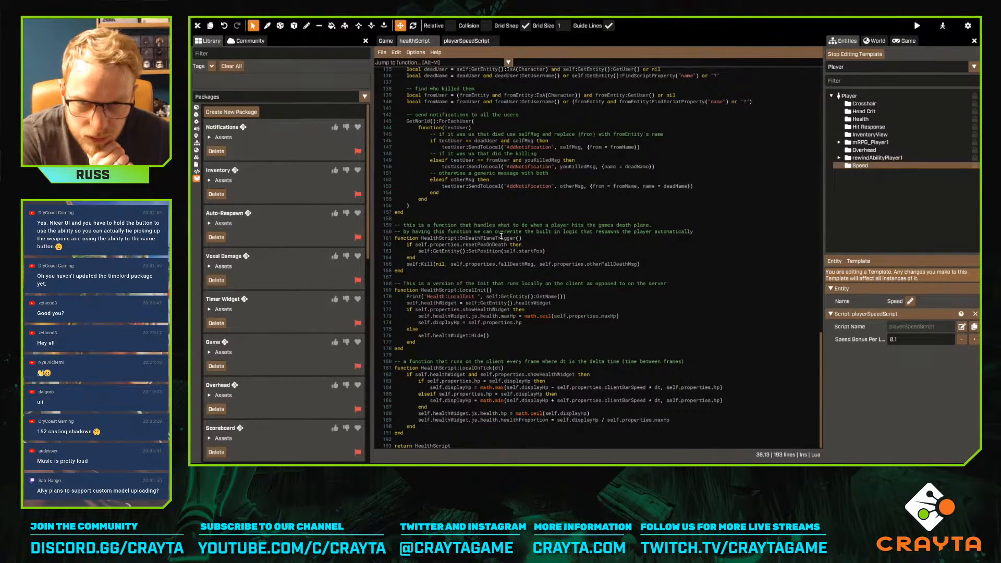
{"action": "scroll", "coordinate": [501, 236], "scroll_direction": "up", "scroll_amount": 5}
{"action": "scroll", "coordinate": [501, 236], "scroll_direction": "up", "scroll_amount": 10}
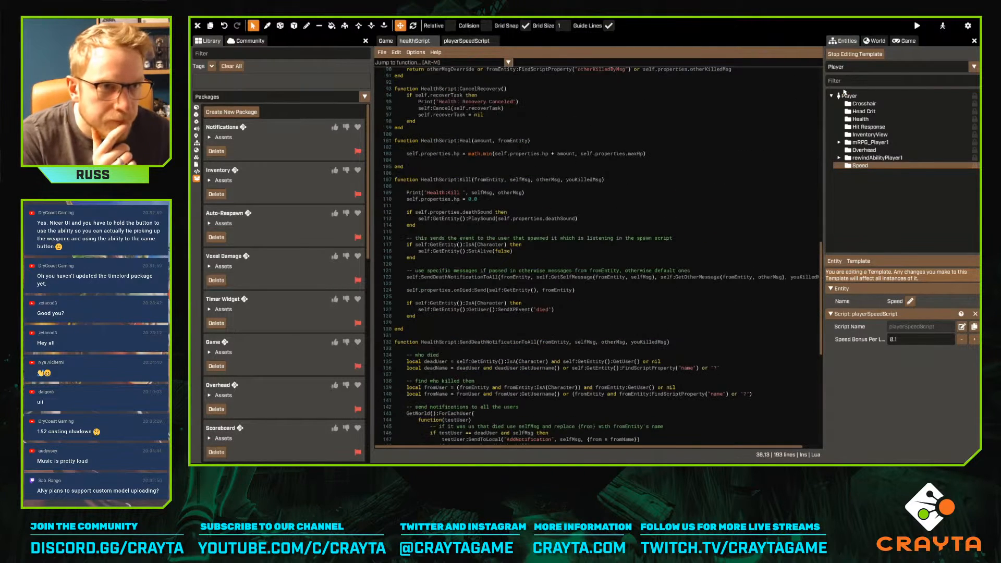
Switch to the User template and examine the Character and Attributes scripts inside mRPG_User1
{"action": "left_click", "coordinate": [855, 66]}
{"action": "type", "text": "user"}
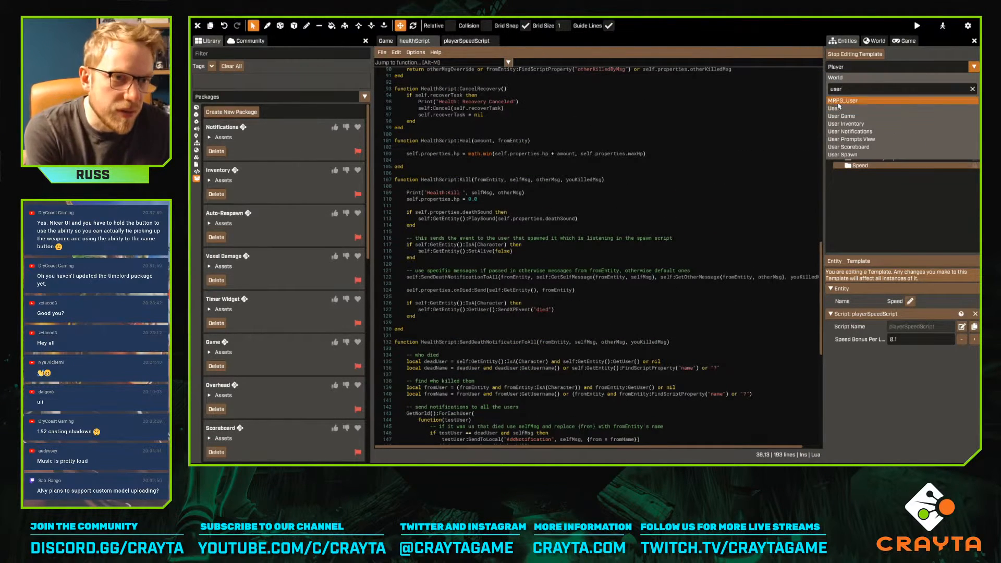
{"action": "left_click", "coordinate": [840, 108]}
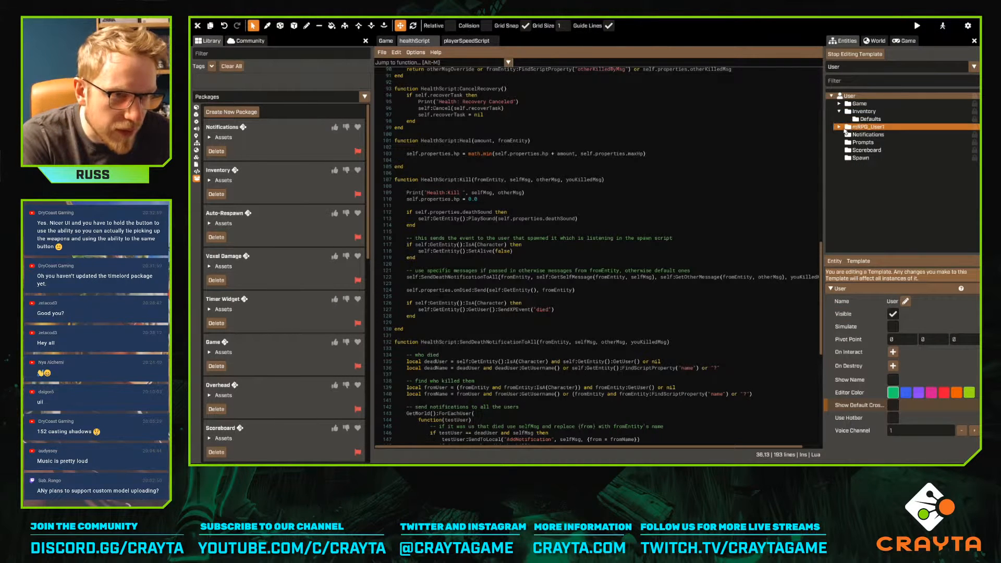
{"action": "left_click", "coordinate": [838, 127]}
{"action": "left_click", "coordinate": [858, 130]}
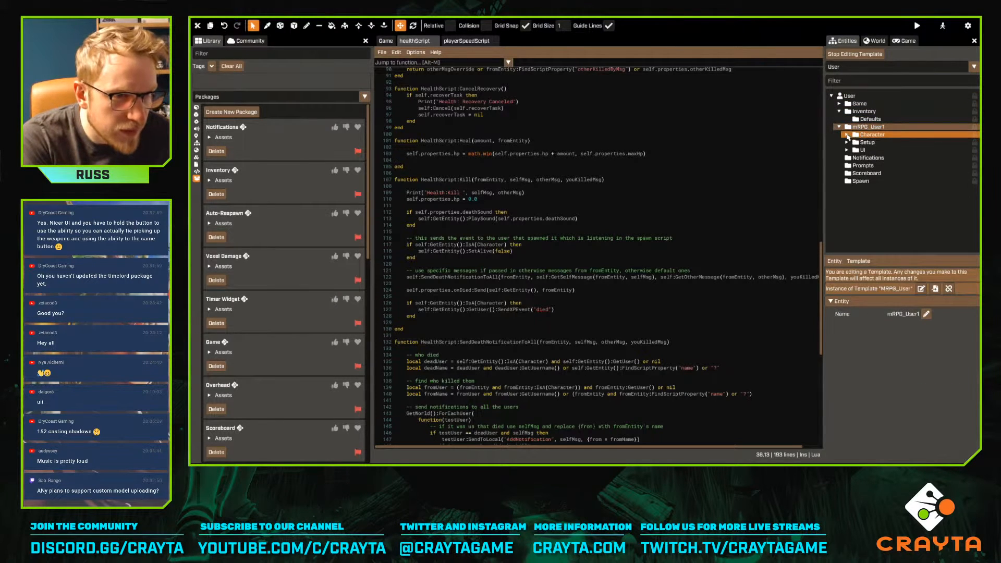
{"action": "left_click", "coordinate": [847, 134]}
{"action": "left_click", "coordinate": [848, 136]}
{"action": "left_click", "coordinate": [846, 135]}
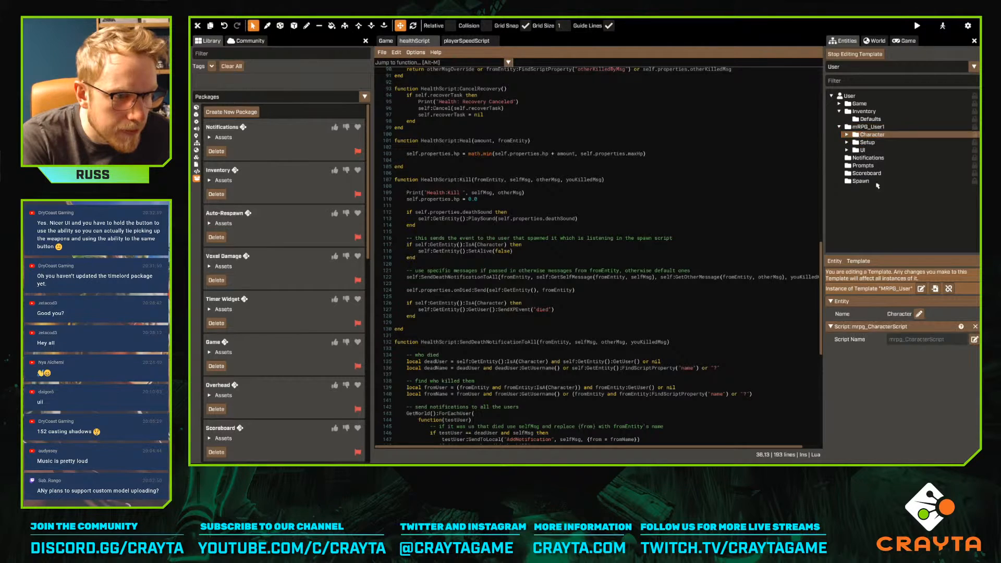
{"action": "left_click", "coordinate": [846, 134]}
{"action": "left_click", "coordinate": [863, 143]}
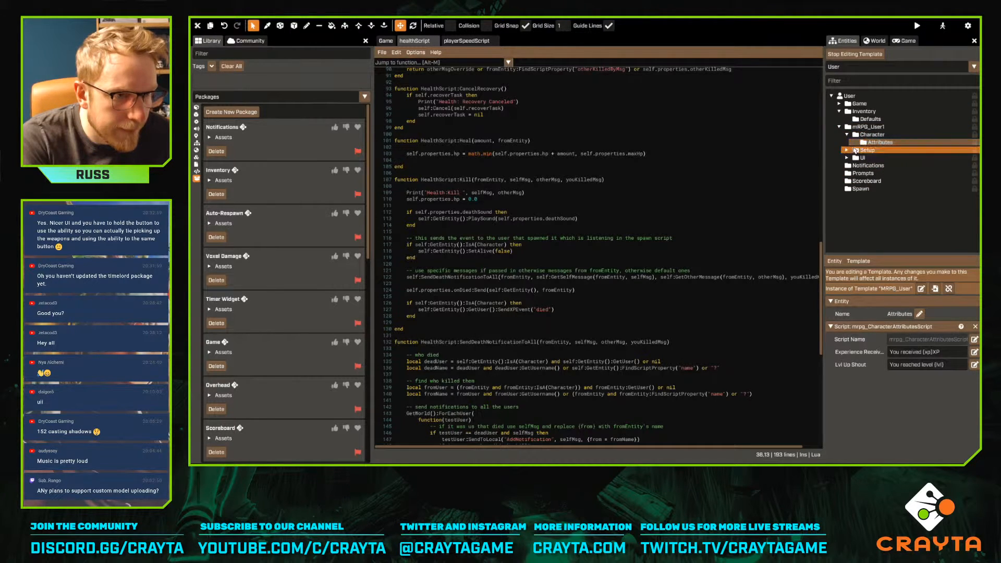
Examine the Setup entity and the ids in Available Character Attributes under mRPG_User1, then collapse the hierarchy
{"action": "left_click", "coordinate": [846, 150]}
{"action": "left_click", "coordinate": [865, 150]}
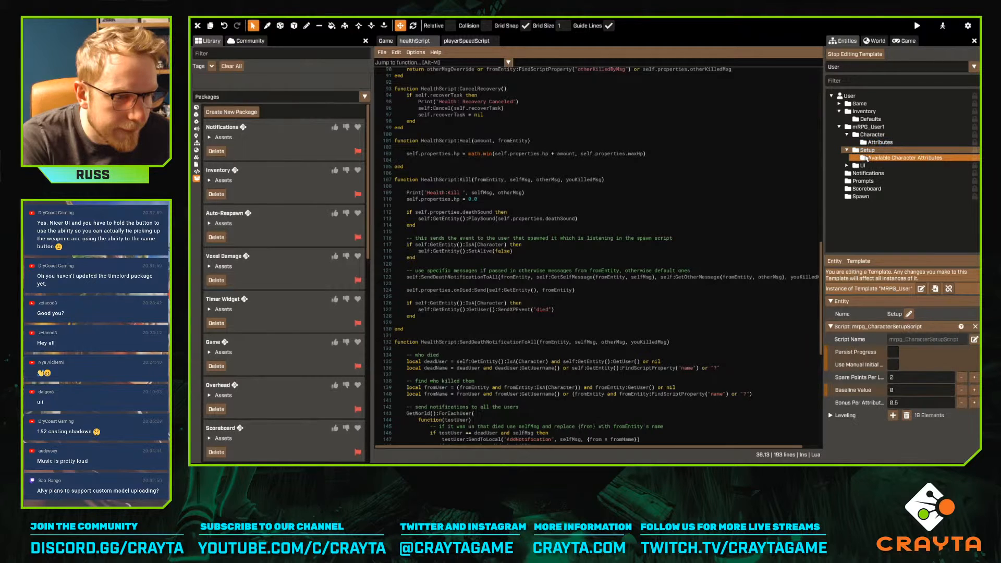
{"action": "left_click", "coordinate": [868, 159]}
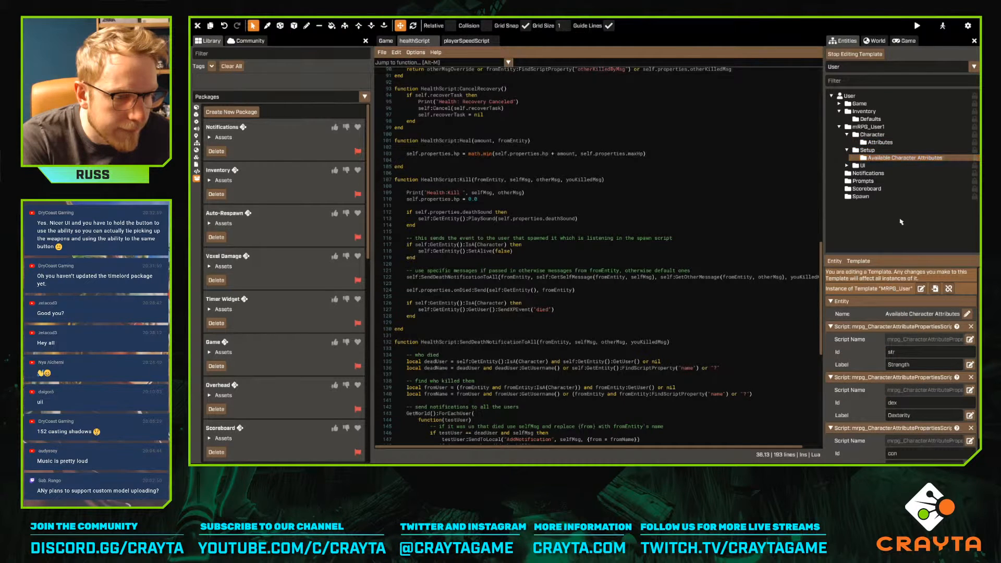
{"action": "scroll", "coordinate": [910, 375], "scroll_direction": "down", "scroll_amount": 1}
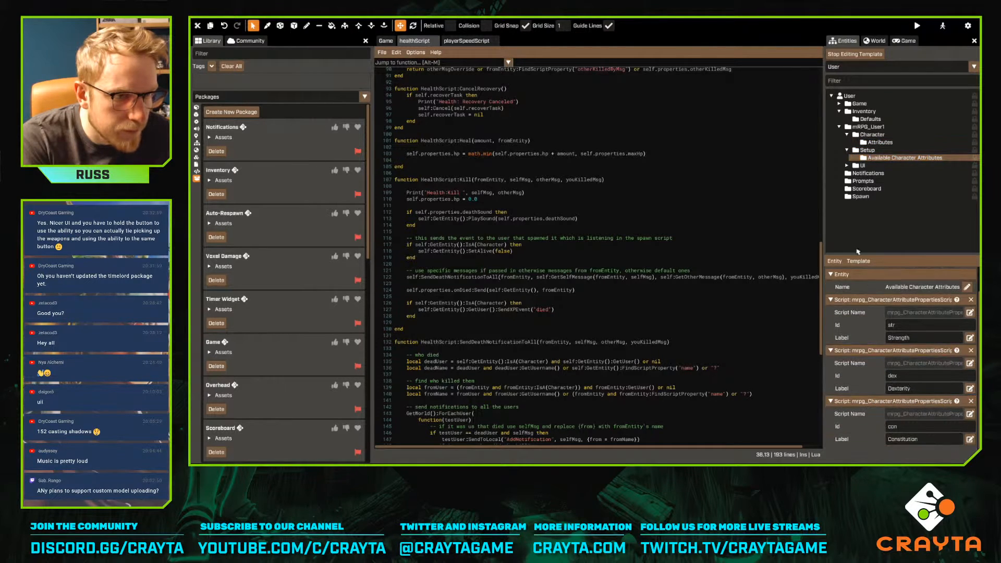
{"action": "left_click", "coordinate": [846, 165]}
{"action": "left_click", "coordinate": [847, 166]}
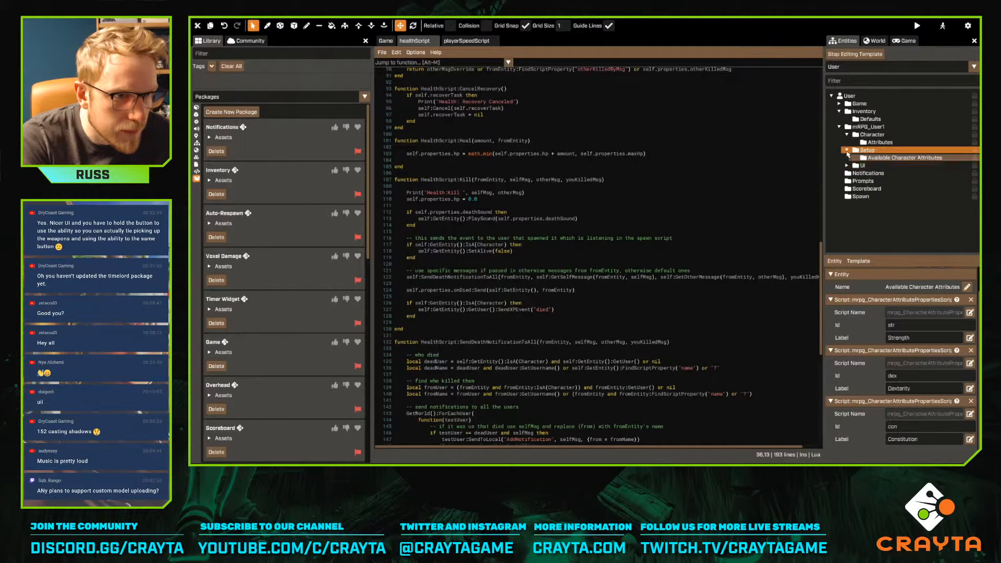
{"action": "left_click", "coordinate": [847, 150]}
{"action": "left_click", "coordinate": [847, 135]}
{"action": "left_click", "coordinate": [854, 128]}
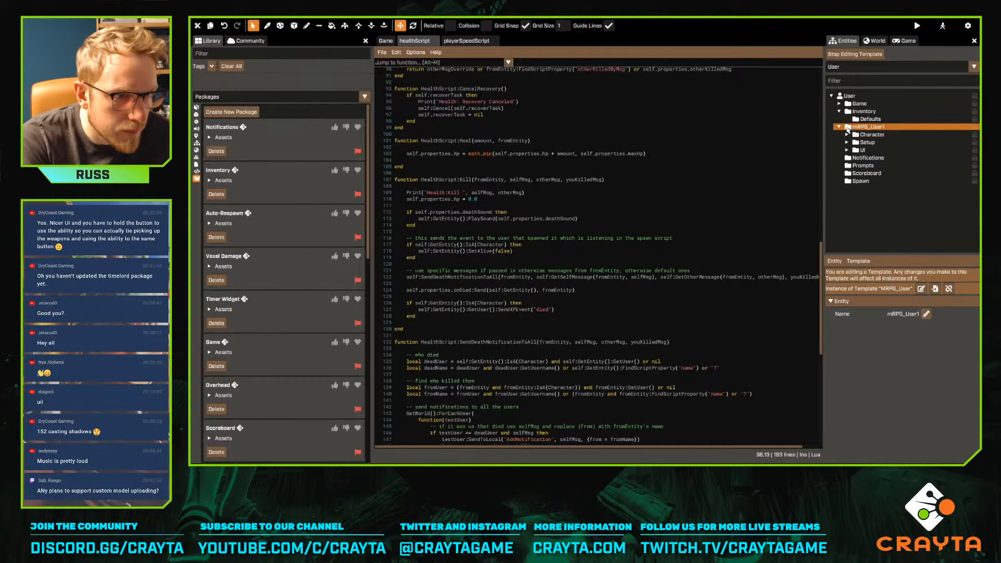
{"action": "left_click", "coordinate": [839, 127]}
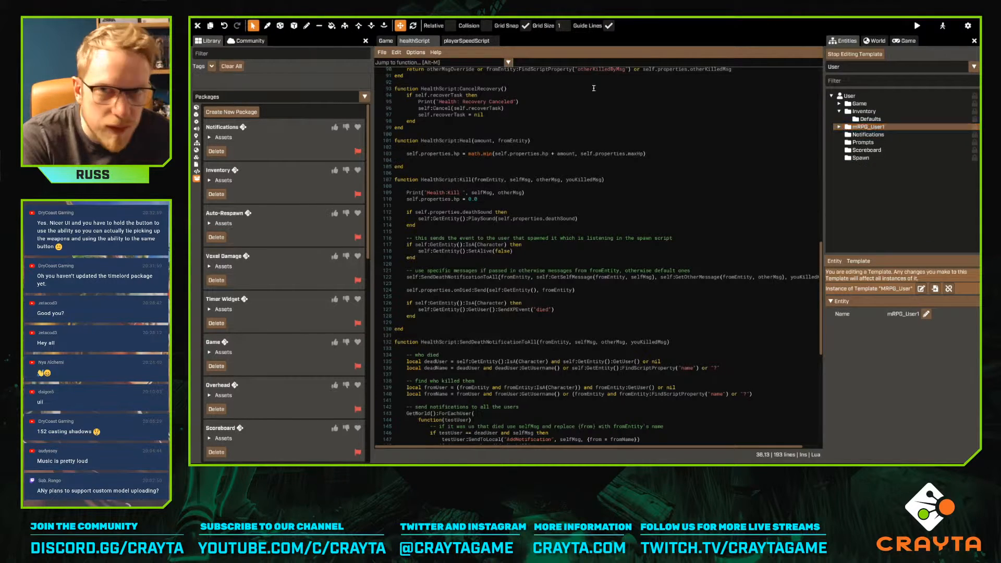
In playerSpeedScript's Init, open a self:Schedule( call containing function() above the attributes lookup
{"action": "left_click", "coordinate": [468, 40]}
{"action": "left_click", "coordinate": [567, 131]}
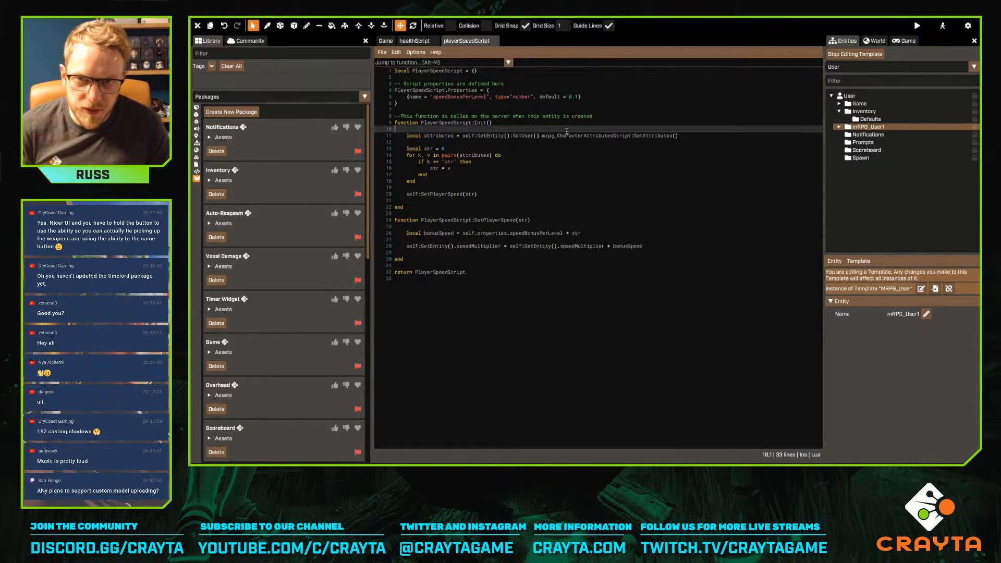
{"action": "key", "text": "Return"}
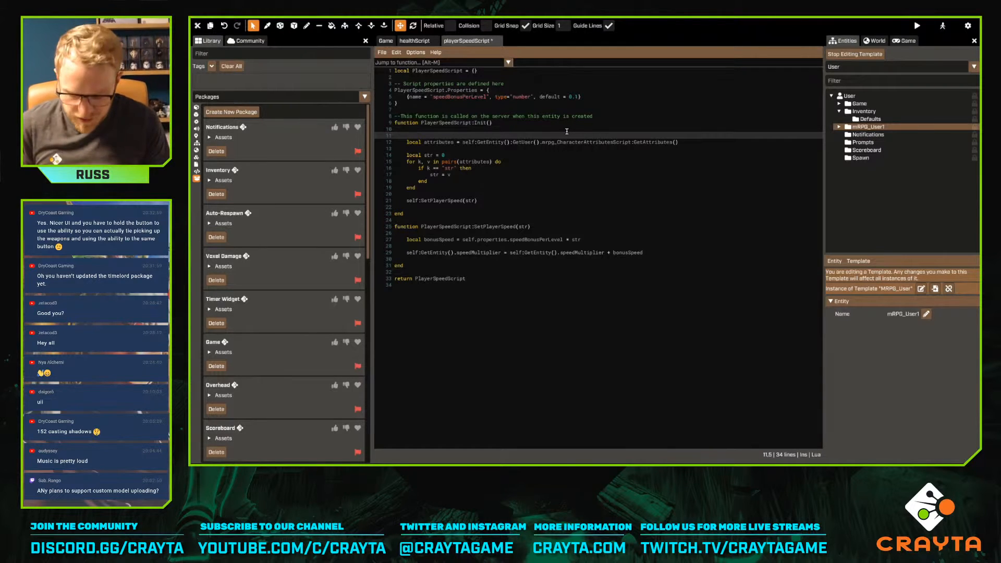
{"action": "type", "text": "self:Sched"}
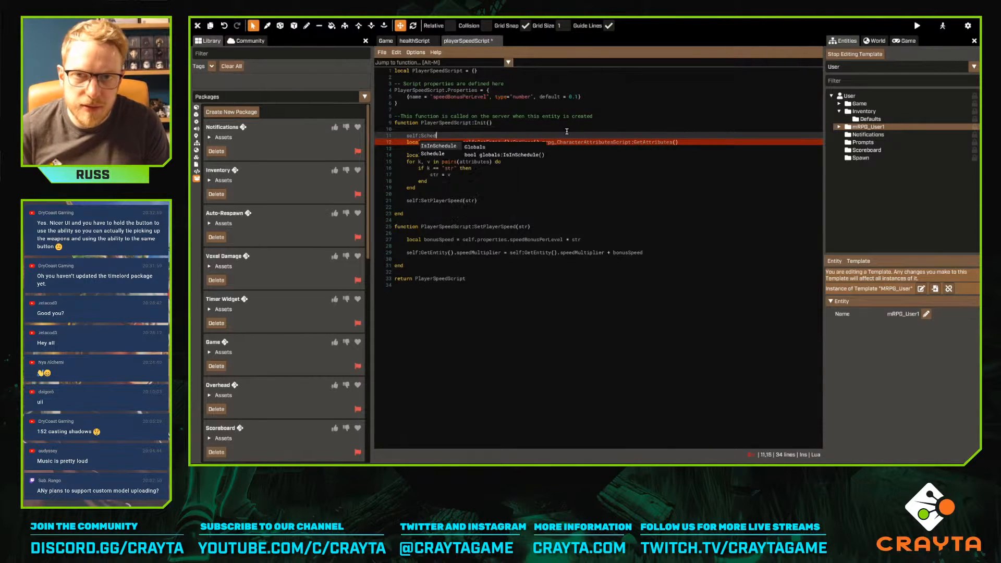
{"action": "type", "text": "ule"}
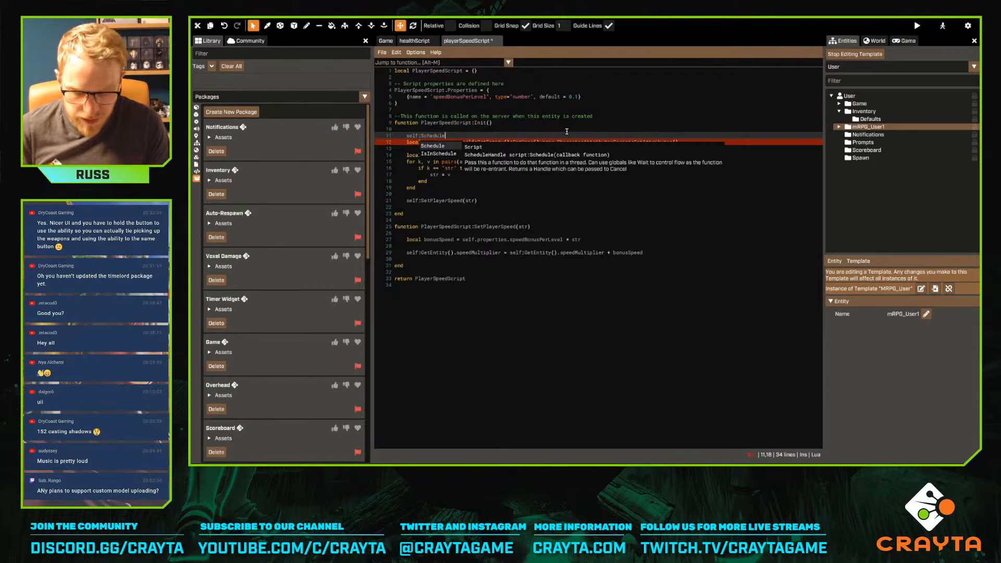
{"action": "type", "text": "("}
{"action": "key", "text": "Escape"}
{"action": "key", "text": "Down"}
{"action": "key", "text": "Up"}
{"action": "key", "text": "Return"}
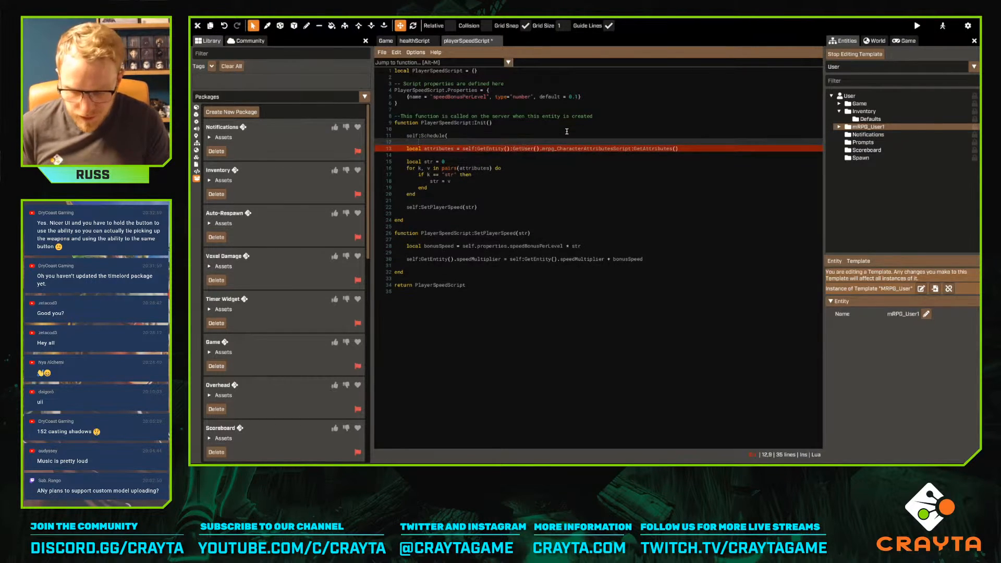
{"action": "type", "text": "function()"}
Indent the attributes lookup, the str loop and the SetPlayerSpeed call so they sit inside the scheduled function
{"action": "key", "text": "Down"}
{"action": "key", "text": "Home"}
{"action": "key", "text": "Tab"}
{"action": "key", "text": "Tab"}
{"action": "key", "text": "Down"}
{"action": "key", "text": "Down"}
{"action": "key", "text": "Tab"}
{"action": "key", "text": "Tab"}
{"action": "key", "text": "Down"}
{"action": "key", "text": "Home"}
{"action": "key", "text": "Tab"}
{"action": "key", "text": "Tab"}
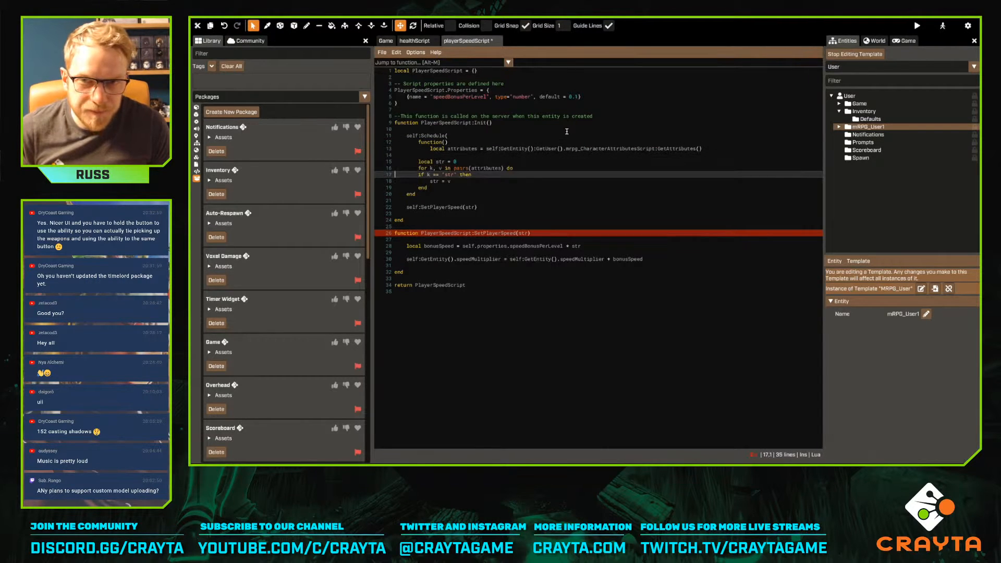
{"action": "key", "text": "Down"}
{"action": "key", "text": "Home"}
{"action": "key", "text": "Tab"}
{"action": "key", "text": "Tab"}
{"action": "key", "text": "Down"}
{"action": "key", "text": "Home"}
{"action": "key", "text": "Tab"}
{"action": "key", "text": "Tab"}
{"action": "key", "text": "Down"}
{"action": "key", "text": "Home"}
{"action": "key", "text": "Tab"}
{"action": "key", "text": "Tab"}
{"action": "key", "text": "Down"}
{"action": "key", "text": "Home"}
{"action": "key", "text": "Tab"}
{"action": "key", "text": "Tab"}
{"action": "key", "text": "Down"}
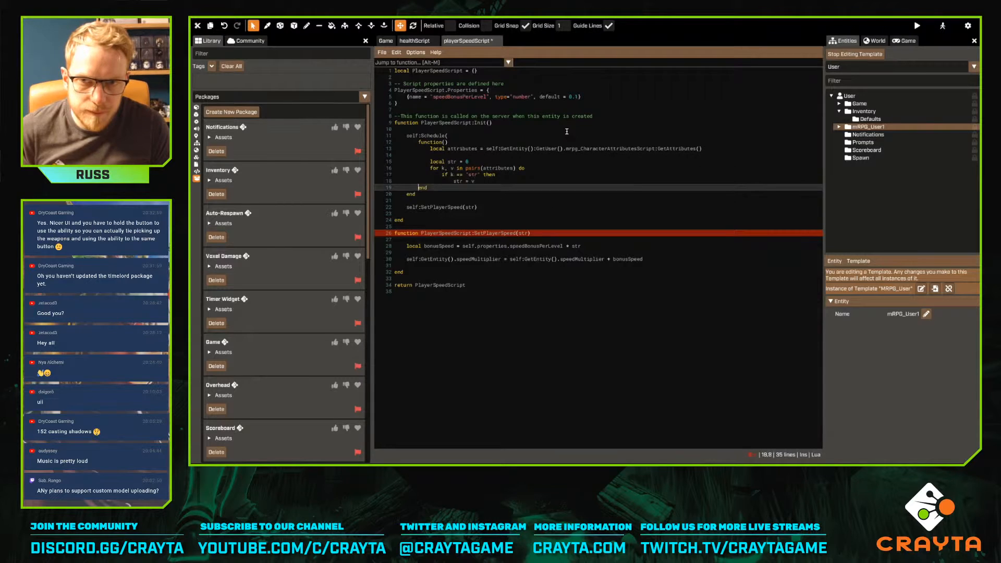
{"action": "key", "text": "Down"}
{"action": "key", "text": "Home"}
{"action": "key", "text": "Tab"}
{"action": "key", "text": "Tab"}
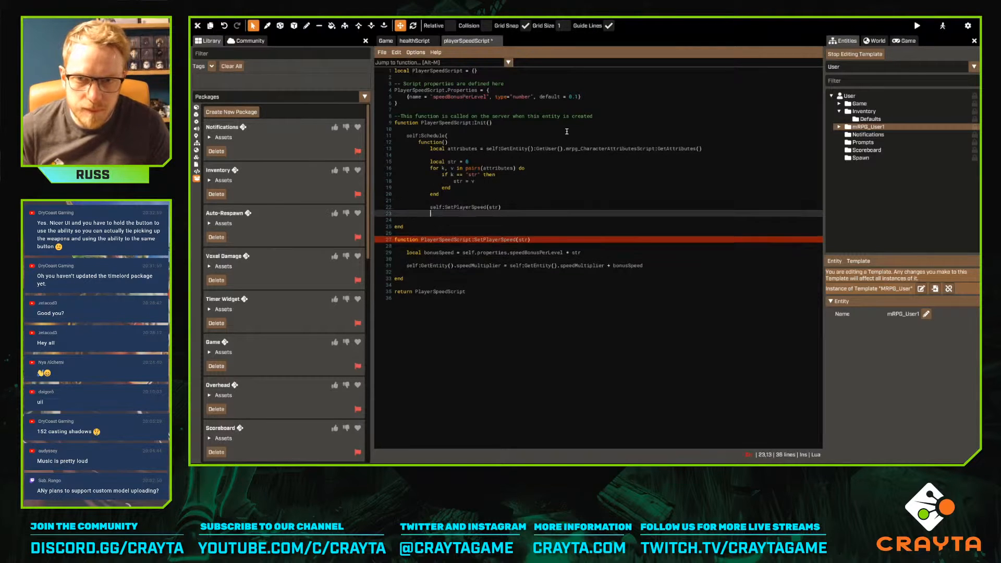
Close the scheduled function with end and the self:Schedule call with a closing parenthesis below self:SetPlayerSpeed(str)
{"action": "key", "text": "End"}
{"action": "key", "text": "Return"}
{"action": "type", "text": "s"}
{"action": "key", "text": "BackSpace"}
{"action": "type", "text": "end"}
{"action": "key", "text": "Return"}
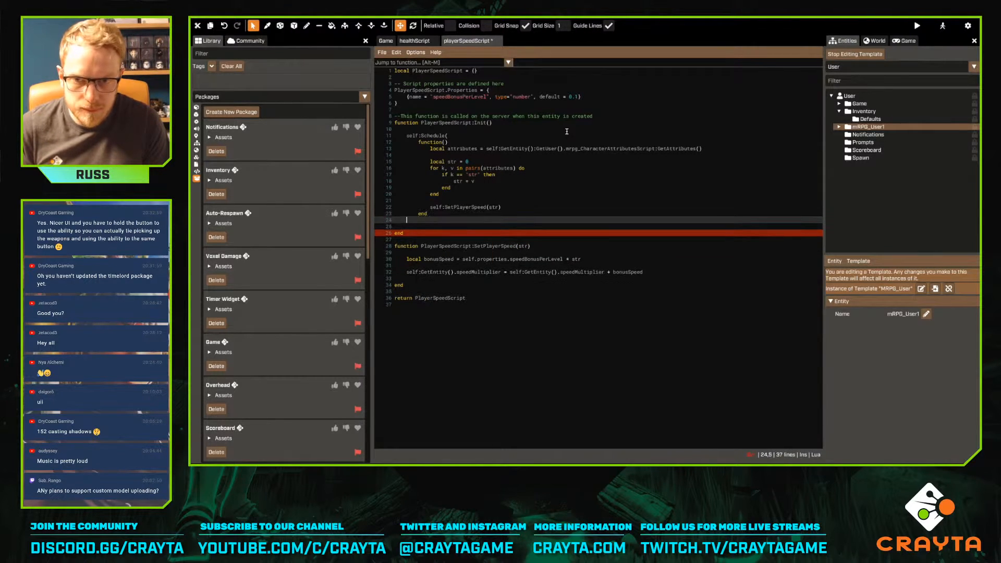
{"action": "key", "text": "BackSpace"}
{"action": "type", "text": ")"}
Open a while true do loop above the attributes lookup inside the scheduled function
{"action": "key", "text": "Up"}
{"action": "key", "text": "Up"}
{"action": "key", "text": "Up"}
{"action": "key", "text": "Up"}
{"action": "key", "text": "Up"}
{"action": "key", "text": "Up"}
{"action": "key", "text": "Up"}
{"action": "key", "text": "Up"}
{"action": "key", "text": "Up"}
{"action": "key", "text": "Up"}
{"action": "key", "text": "Up"}
{"action": "key", "text": "Up"}
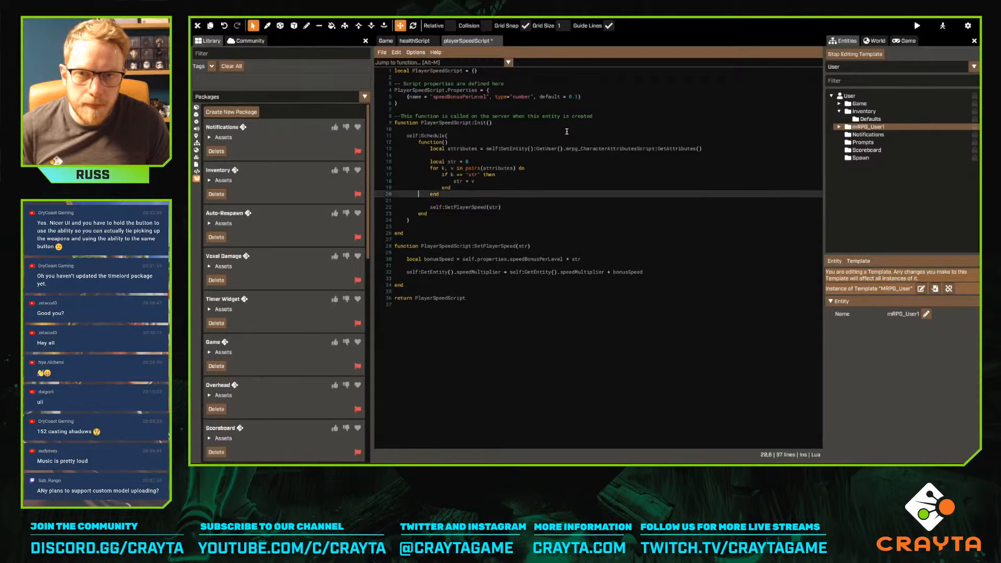
{"action": "key", "text": "End"}
{"action": "key", "text": "Return"}
{"action": "key", "text": "ctrl+s"}
{"action": "key", "text": "Tab"}
{"action": "type", "text": "while"}
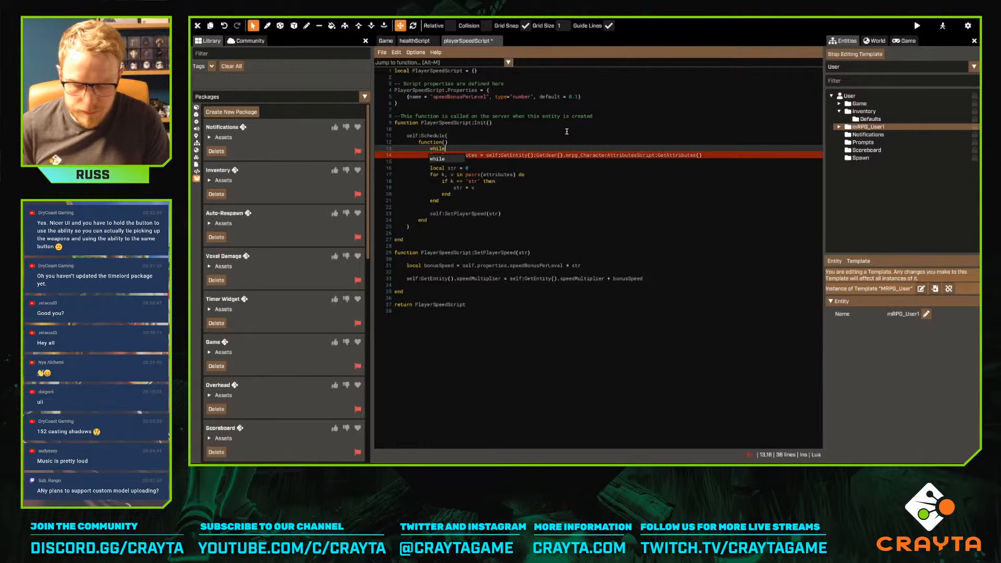
{"action": "type", "text": " true do"}
{"action": "key", "text": "Down"}
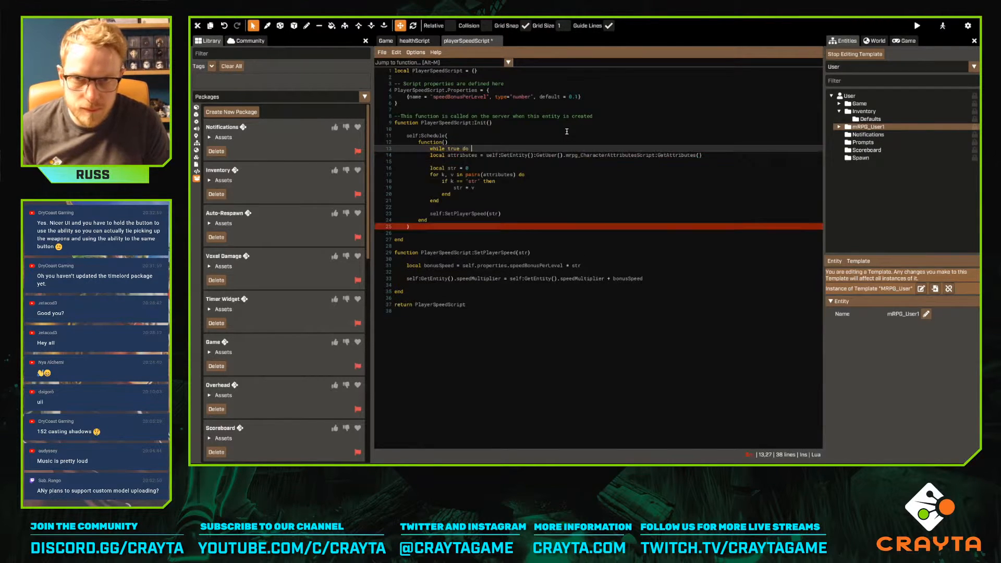
Indent the attributes lookup through the SetPlayerSpeed call one more level as the body of the while loop
{"action": "key", "text": "Home"}
{"action": "key", "text": "Tab"}
{"action": "key", "text": "Down"}
{"action": "key", "text": "Down"}
{"action": "key", "text": "Tab"}
{"action": "key", "text": "Down"}
{"action": "key", "text": "Tab"}
{"action": "key", "text": "Down"}
{"action": "key", "text": "Tab"}
{"action": "key", "text": "Down"}
{"action": "key", "text": "Tab"}
{"action": "key", "text": "Down"}
{"action": "key", "text": "Tab"}
{"action": "key", "text": "Down"}
{"action": "key", "text": "Tab"}
{"action": "key", "text": "Down"}
{"action": "key", "text": "Tab"}
{"action": "key", "text": "Down"}
{"action": "key", "text": "Tab"}
{"action": "key", "text": "Down"}
{"action": "key", "text": "Tab"}
{"action": "key", "text": "Down"}
{"action": "key", "text": "Tab"}
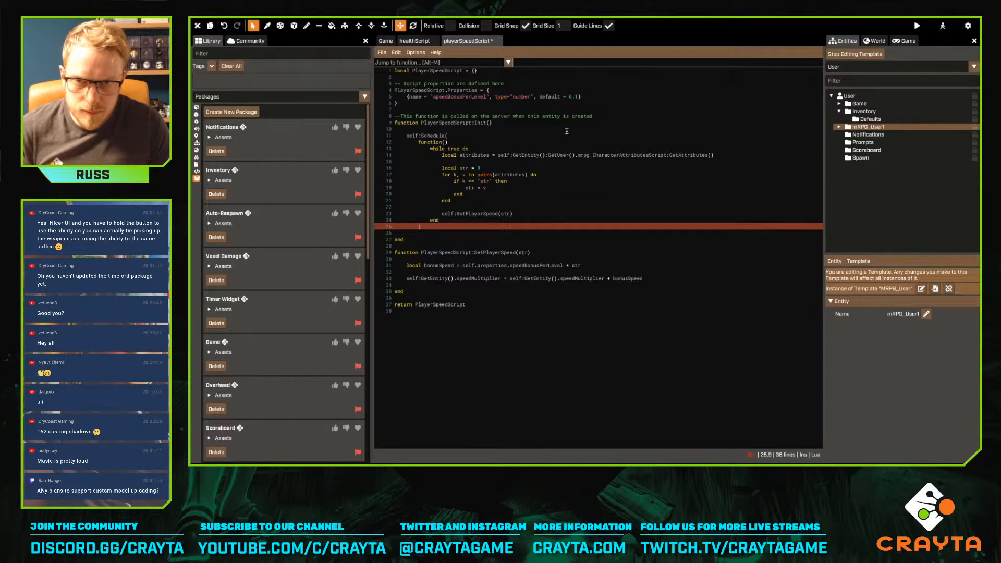
Add the missing end before the Schedule call's closing parenthesis and remove the blank line below that parenthesis
{"action": "key", "text": "Return"}
{"action": "key", "text": "Up"}
{"action": "type", "text": "end"}
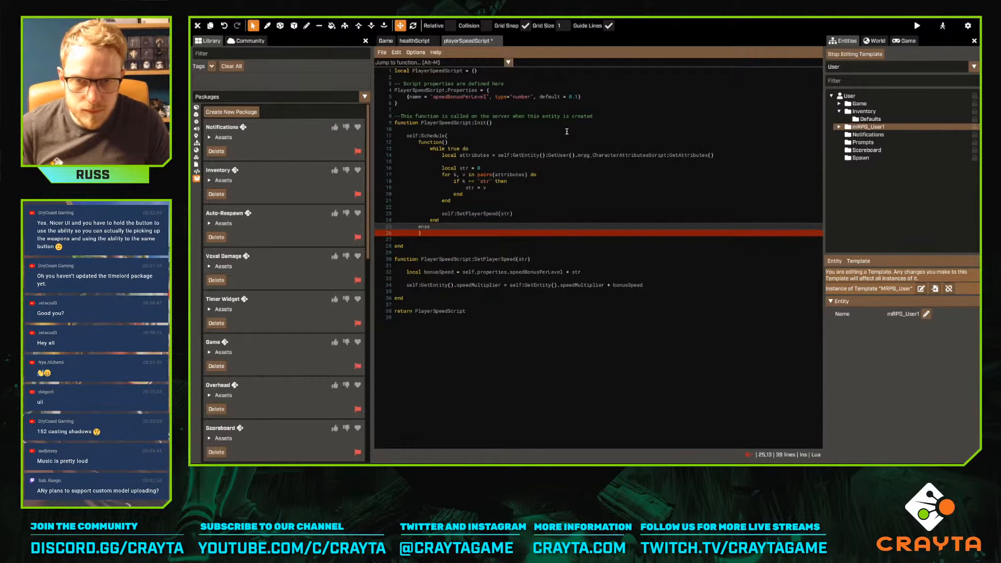
{"action": "key", "text": "Down"}
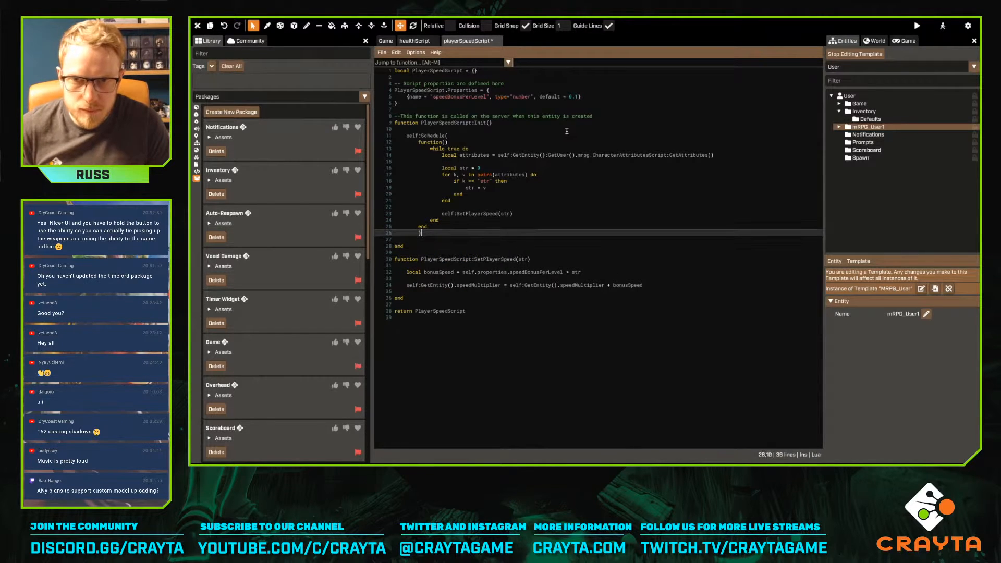
{"action": "key", "text": "Delete"}
{"action": "key", "text": "Up"}
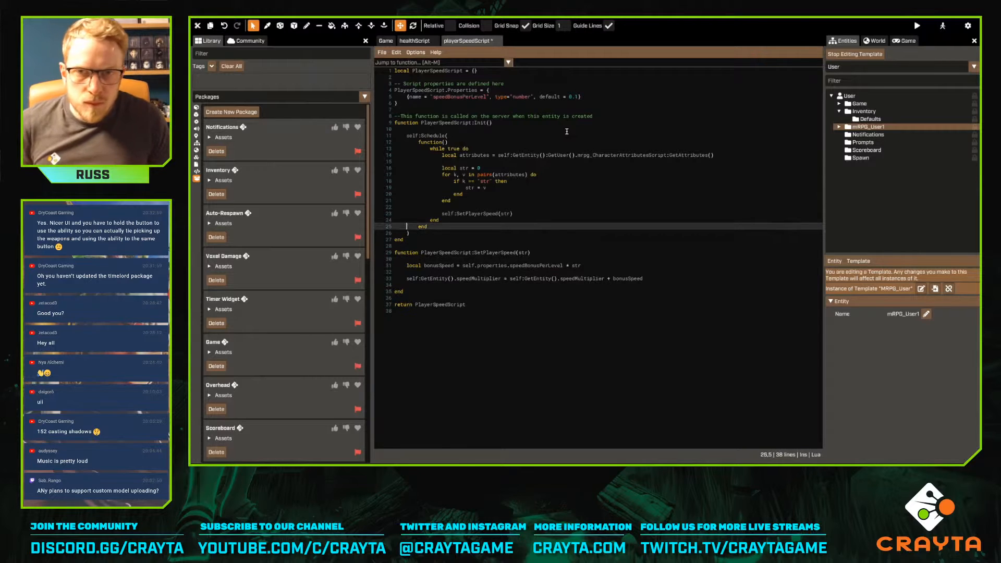
{"action": "left_click", "coordinate": [512, 150]}
{"action": "key", "text": "Return"}
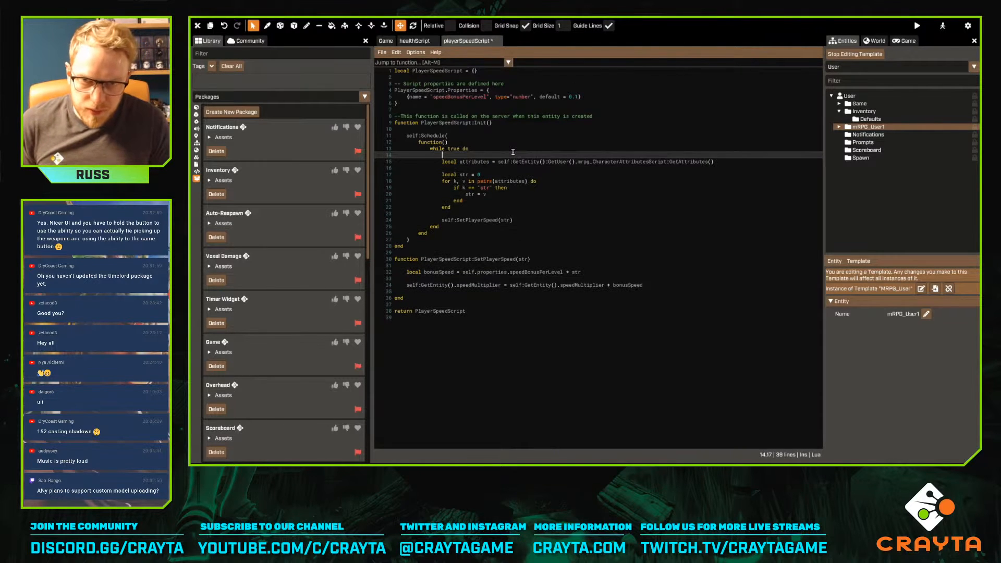
{"action": "type", "text": "aait(1)"}
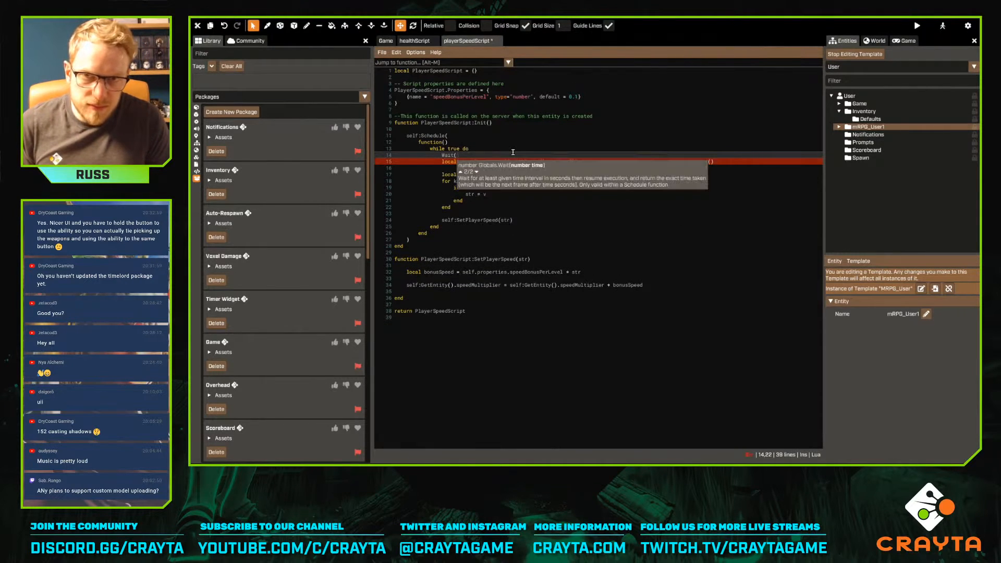
{"action": "key", "text": "BackSpace"}
{"action": "key", "text": "BackSpace"}
{"action": "key", "text": "BackSpace"}
{"action": "key", "text": "BackSpace"}
{"action": "key", "text": "BackSpace"}
{"action": "key", "text": "BackSpace"}
{"action": "key", "text": "BackSpace"}
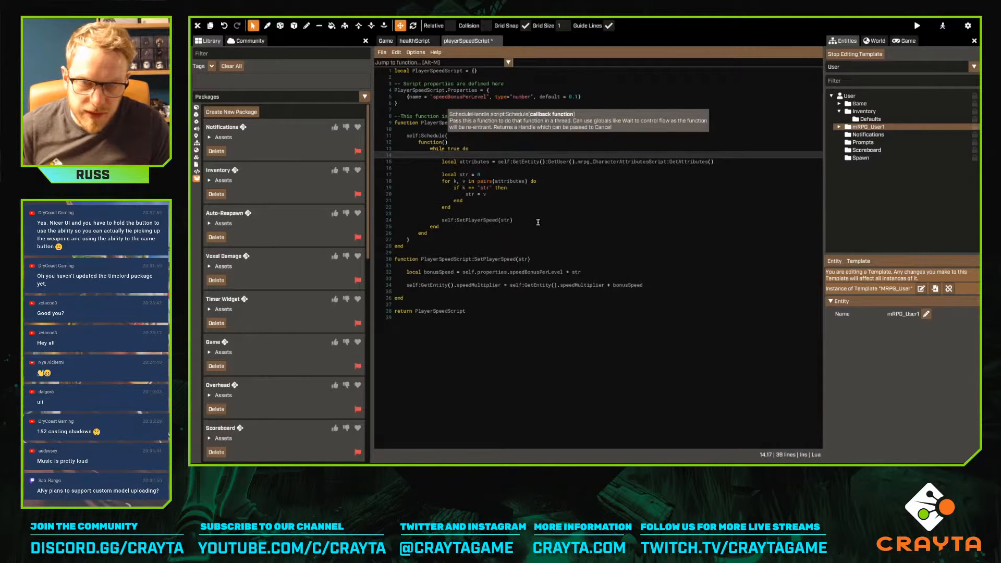
Add Wait(1) after self:SetPlayerSpeed(str) and delete the empty line under while true do
{"action": "left_click", "coordinate": [538, 222]}
{"action": "key", "text": "Return"}
{"action": "type", "text": "Wait(1)"}
{"action": "left_click", "coordinate": [540, 162]}
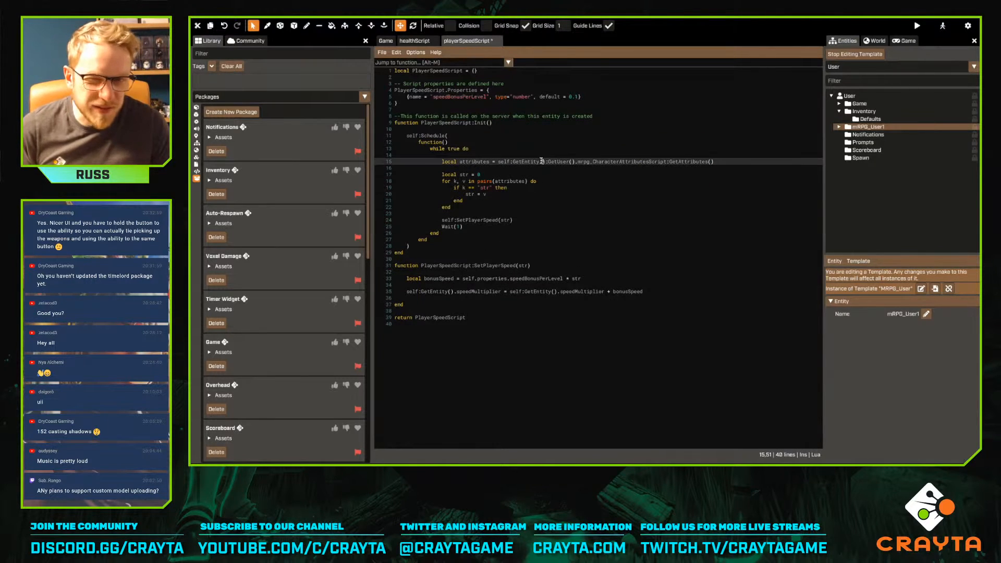
{"action": "key", "text": "Up"}
{"action": "key", "text": "BackSpace"}
Insert a blank line between self:SetPlayerSpeed(str) and Wait(1), and save the script
{"action": "key", "text": "Down"}
{"action": "key", "text": "Down"}
{"action": "key", "text": "Down"}
{"action": "key", "text": "Down"}
{"action": "key", "text": "Down"}
{"action": "key", "text": "Down"}
{"action": "key", "text": "Down"}
{"action": "key", "text": "Down"}
{"action": "key", "text": "Down"}
{"action": "key", "text": "Down"}
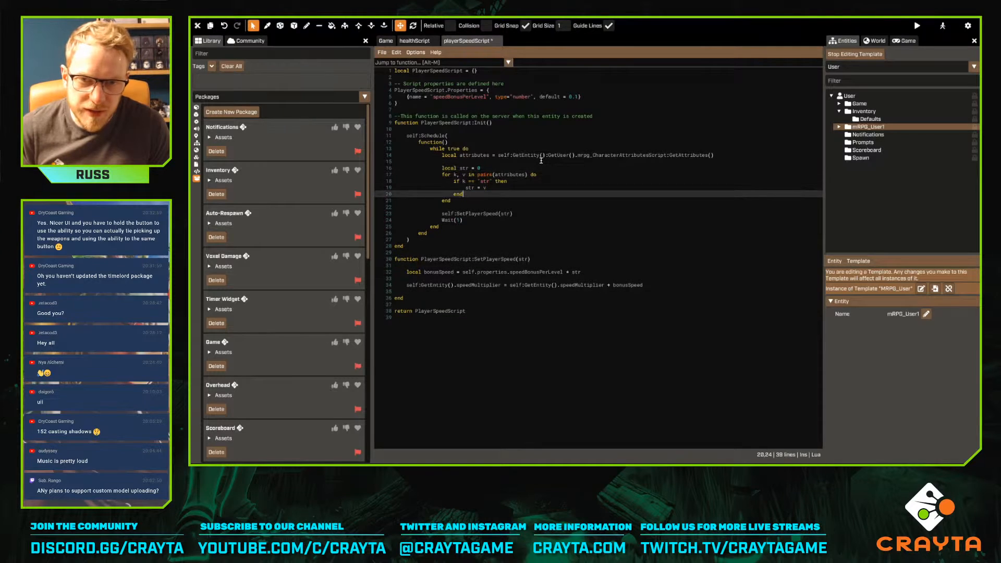
{"action": "key", "text": "End"}
{"action": "key", "text": "Return"}
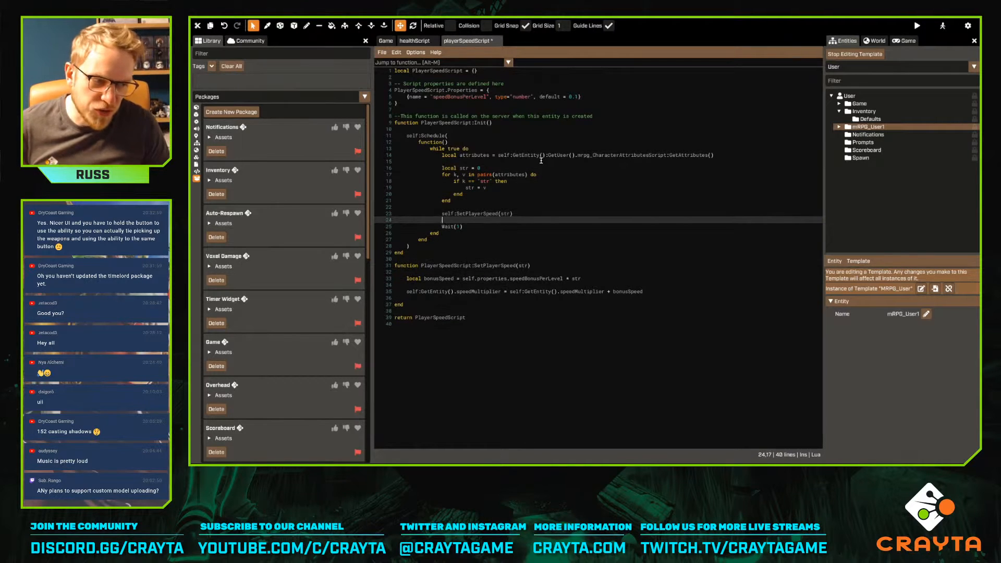
{"action": "key", "text": "ctrl+s"}
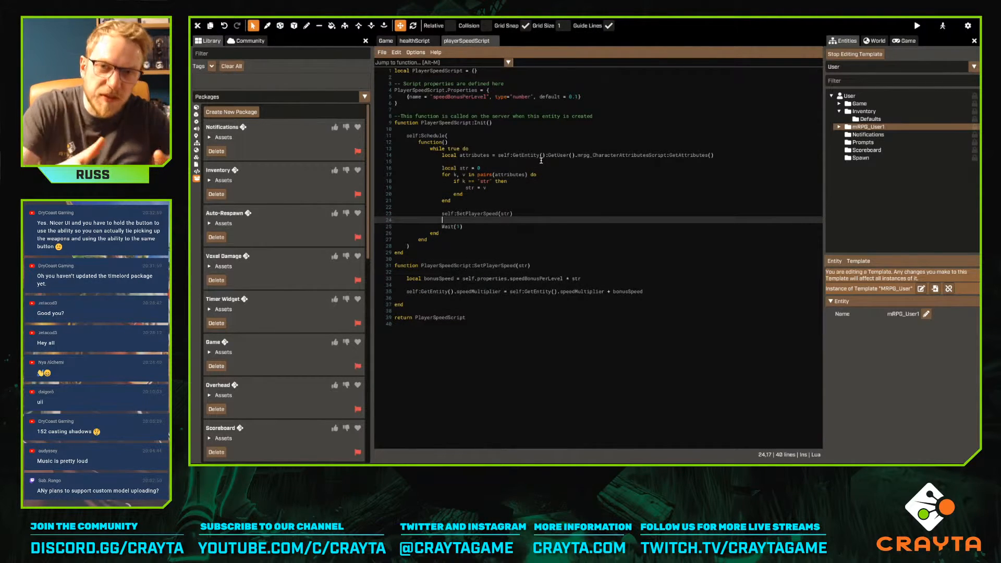
Copy self:GetEntity().speedMultiplier from the right-hand side of the assignment in SetPlayerSpeed and remove it there
{"action": "left_click", "coordinate": [601, 116]}
{"action": "left_click", "coordinate": [543, 219]}
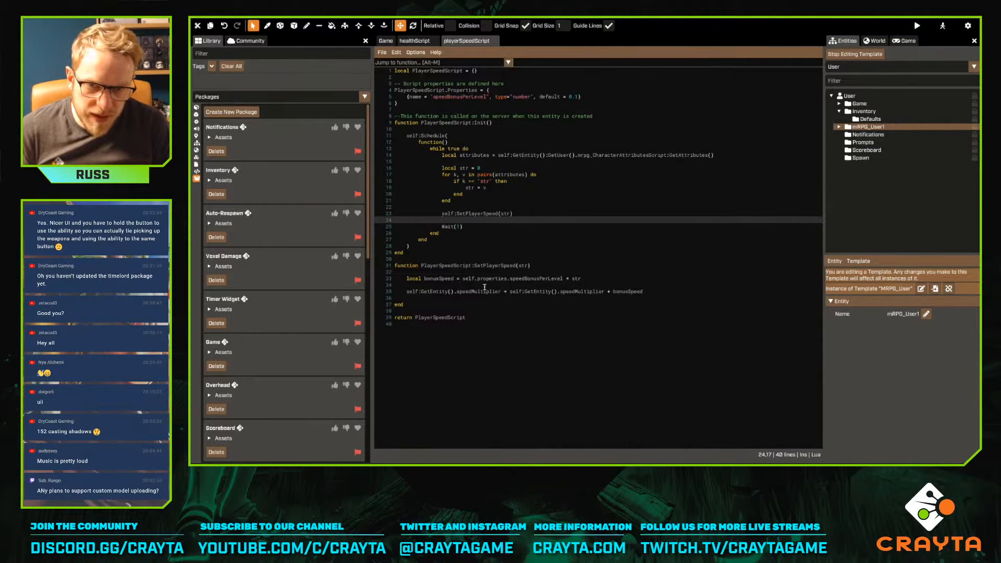
{"action": "left_click_drag", "start_coordinate": [513, 292], "coordinate": [589, 296]}
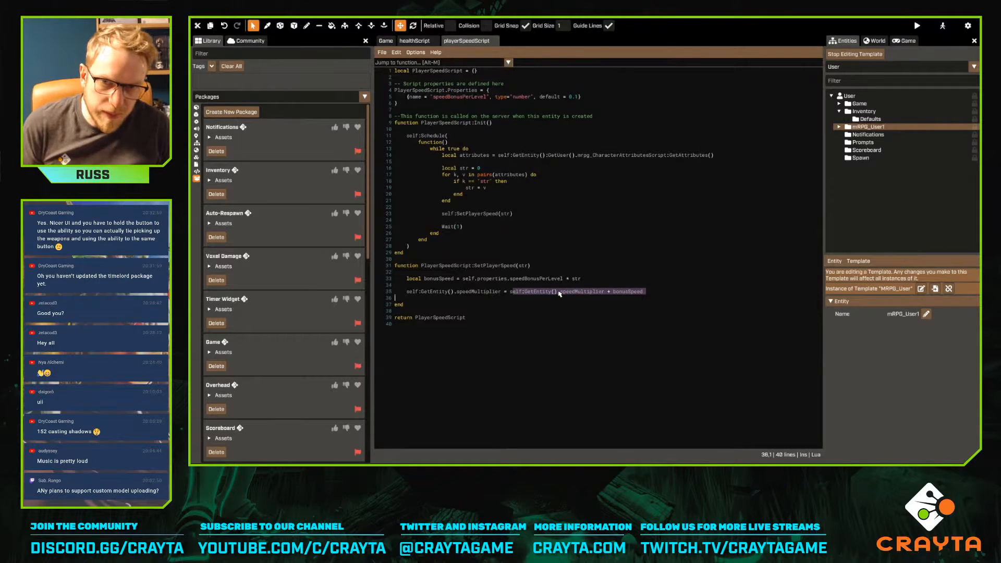
{"action": "left_click", "coordinate": [571, 287]}
{"action": "left_click", "coordinate": [517, 292]}
{"action": "left_click_drag", "start_coordinate": [517, 293], "coordinate": [578, 294]}
{"action": "key", "text": "ctrl+c"}
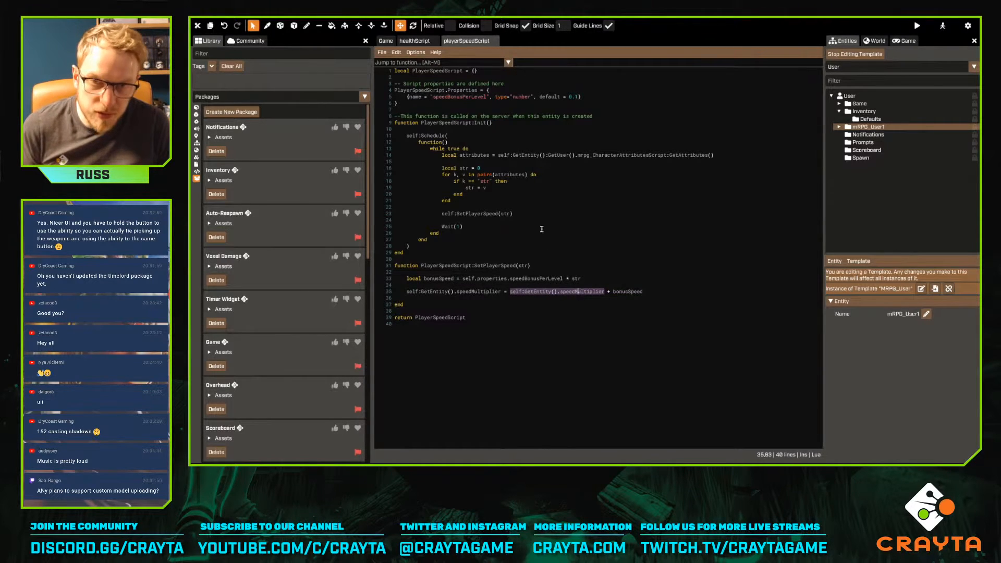
{"action": "key", "text": "BackSpace"}
Add self.startSpeed = self:GetEntity().speedMultiplier above the Schedule call in Init
{"action": "left_click", "coordinate": [537, 142]}
{"action": "key", "text": "Up"}
{"action": "key", "text": "Up"}
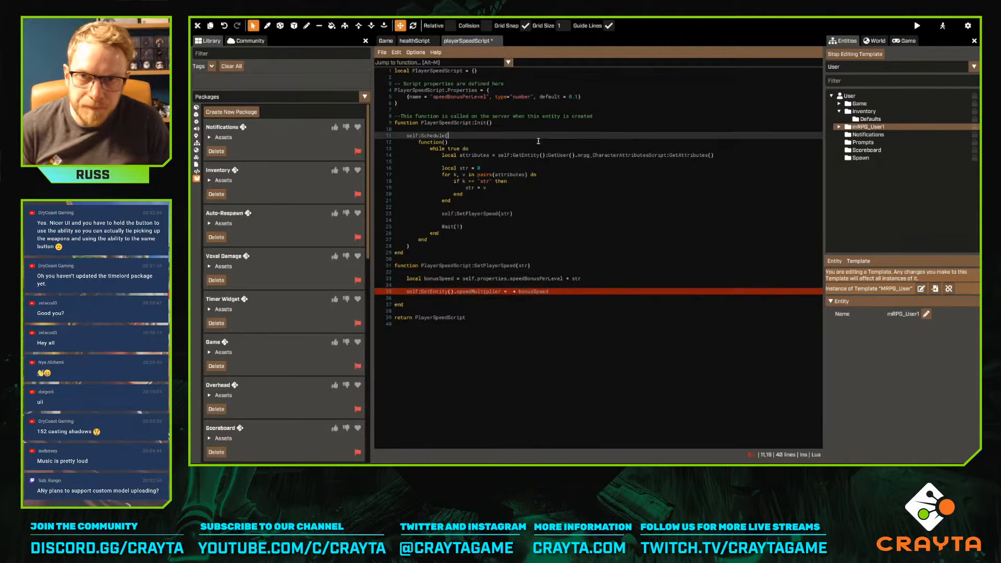
{"action": "key", "text": "Return"}
{"action": "key", "text": "Return"}
{"action": "key", "text": "Up"}
{"action": "type", "text": "self.startSpeed ="}
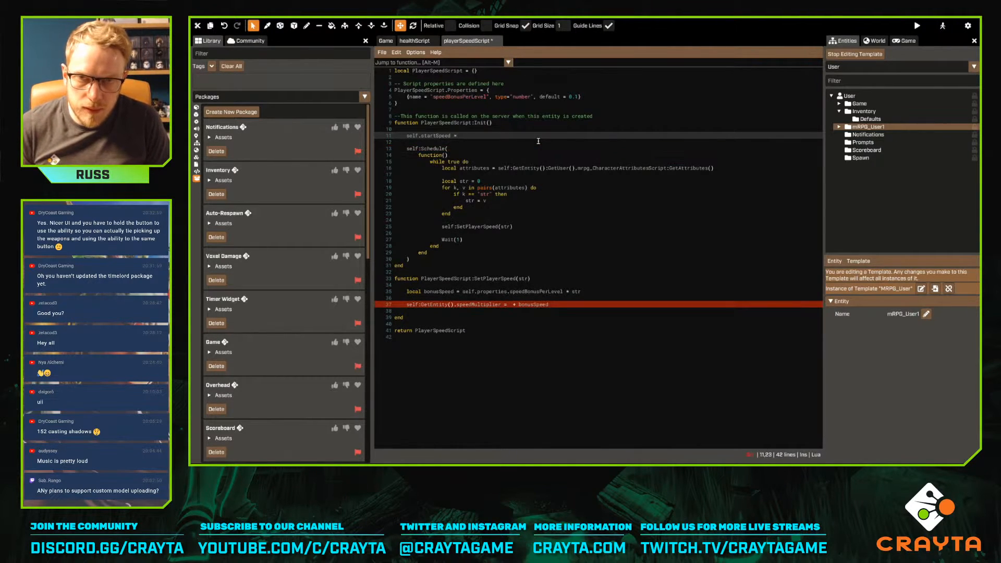
{"action": "key", "text": "ctrl+v"}
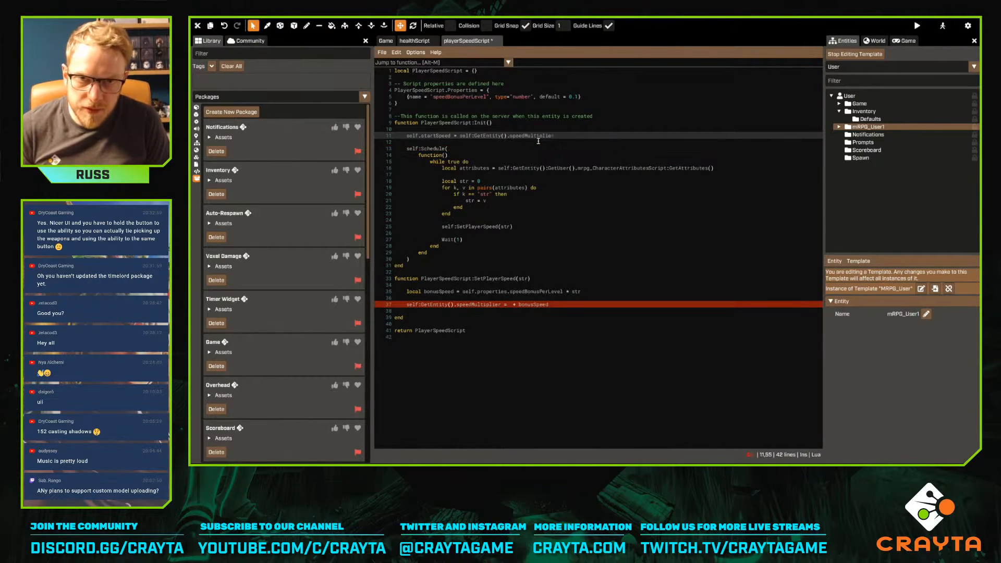
Insert self.startSpeed before bonusSpeed in SetPlayerSpeed's speedMultiplier assignment and save the script
{"action": "left_click", "coordinate": [513, 305]}
{"action": "type", "text": "self.st"}
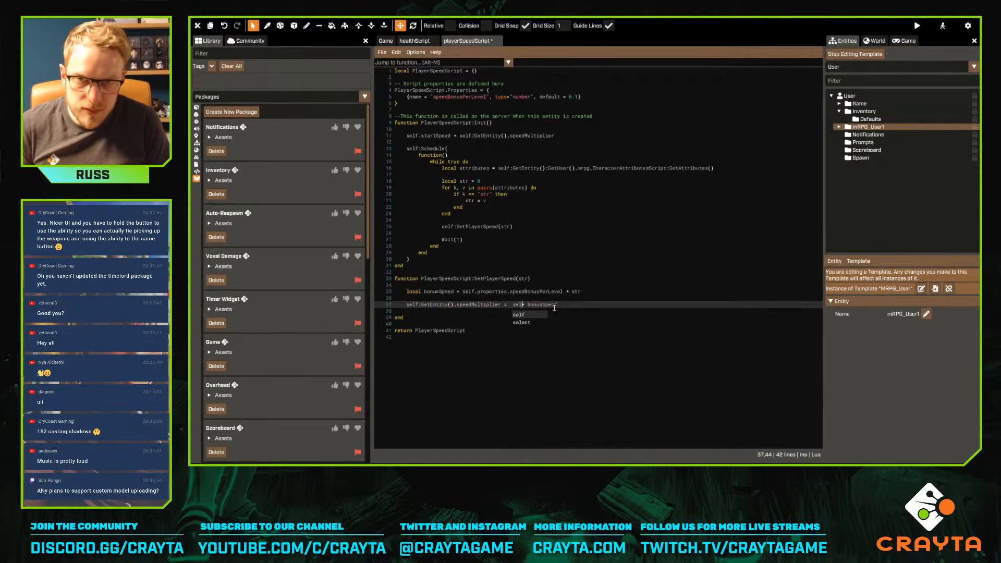
{"action": "type", "text": "peed *"}
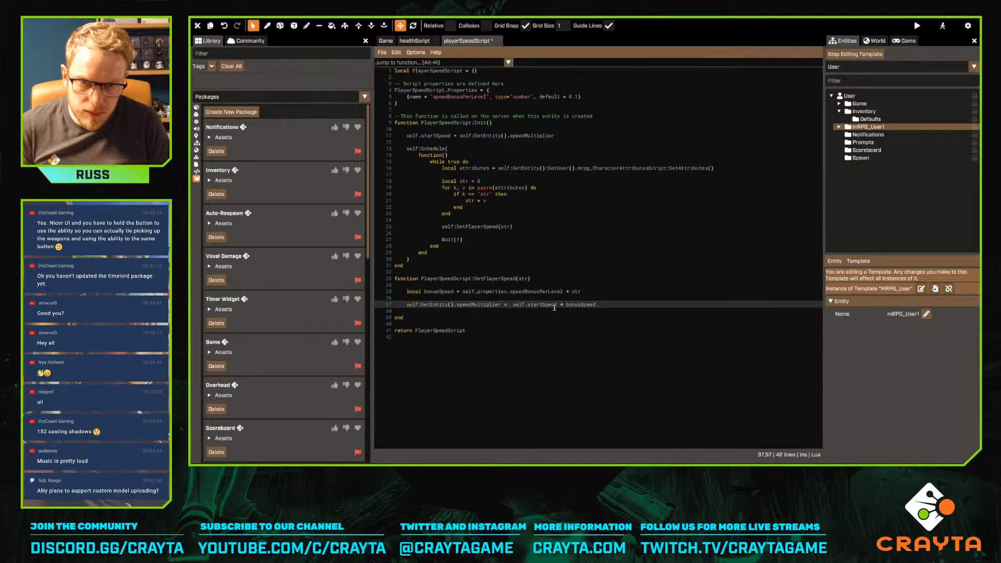
{"action": "key", "text": "ctrl+s"}
Examine the bonusSpeed, startSpeed and speedMultiplier terms in the SetPlayerSpeed function
{"action": "left_click", "coordinate": [597, 304]}
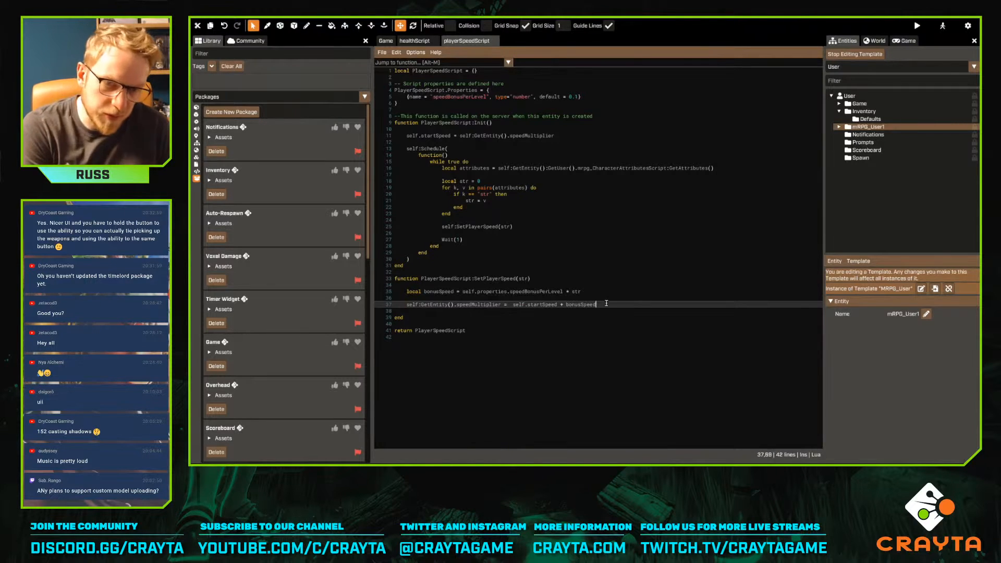
{"action": "double_click", "coordinate": [577, 305]}
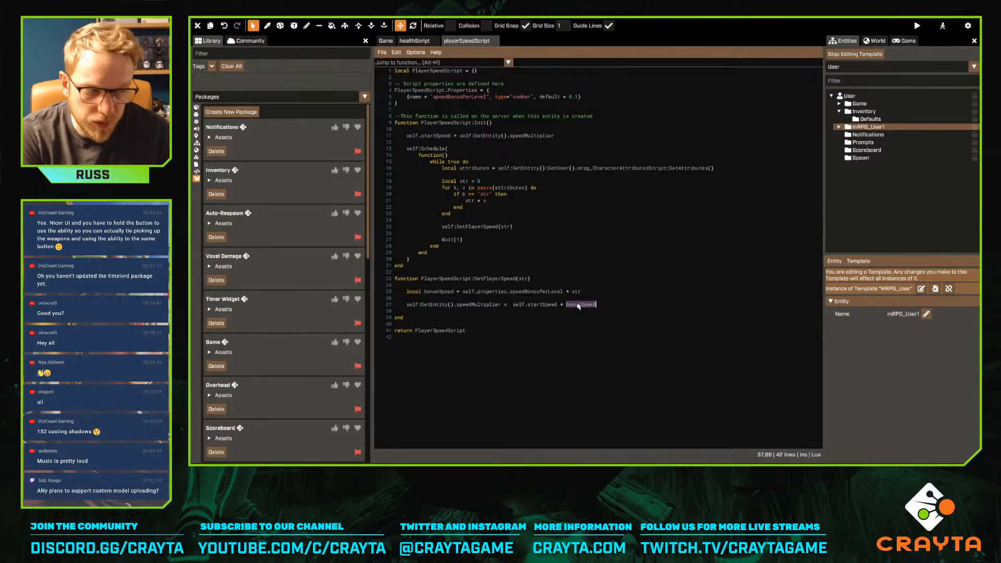
{"action": "double_click", "coordinate": [542, 304]}
{"action": "double_click", "coordinate": [474, 305]}
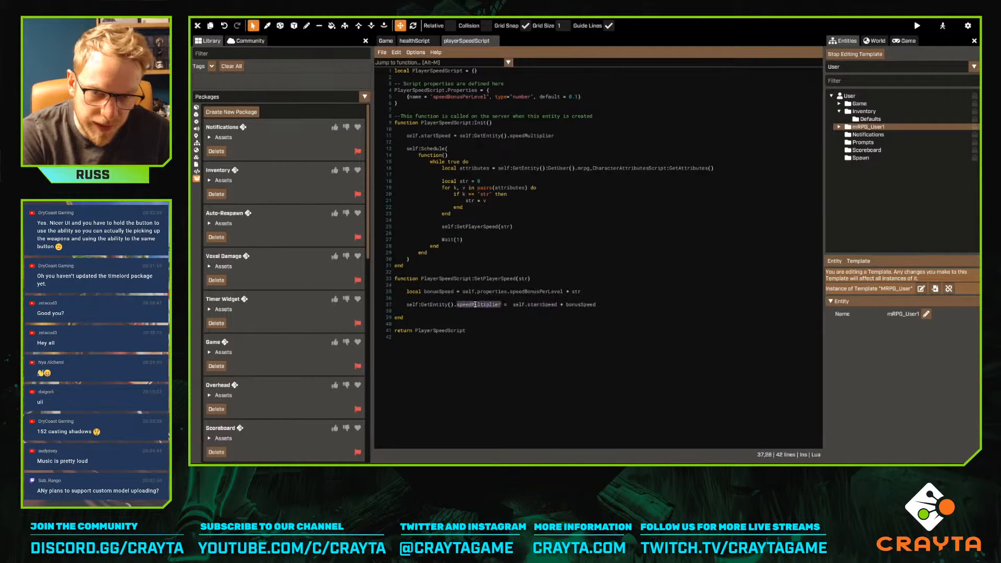
{"action": "left_click", "coordinate": [475, 309]}
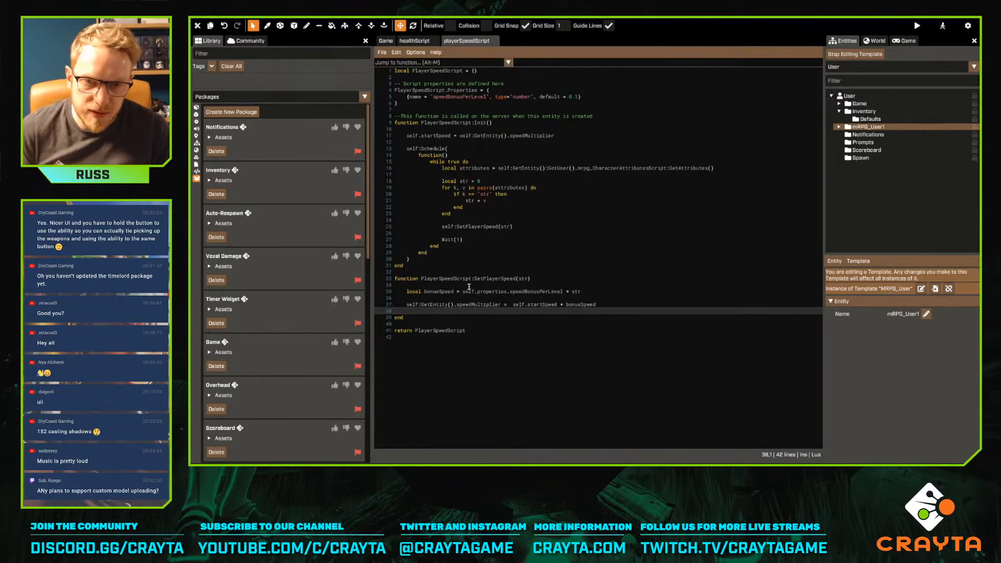
{"action": "left_click", "coordinate": [467, 279]}
{"action": "left_click", "coordinate": [460, 253]}
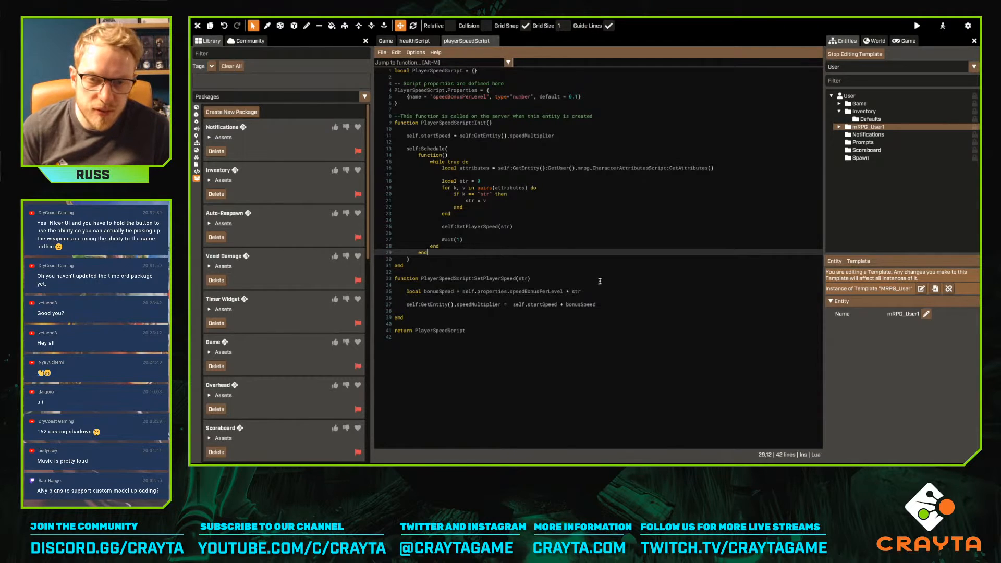
Add printf("Speed: {1}", self:GetEntity().speedMultiplier) below the speedMultiplier assignment in SetPlayerSpeed and save the script
{"action": "left_click", "coordinate": [601, 282]}
{"action": "key", "text": "Down"}
{"action": "key", "text": "Down"}
{"action": "key", "text": "Down"}
{"action": "key", "text": "End"}
{"action": "key", "text": "Return"}
{"action": "key", "text": "Return"}
{"action": "type", "text": "print"}
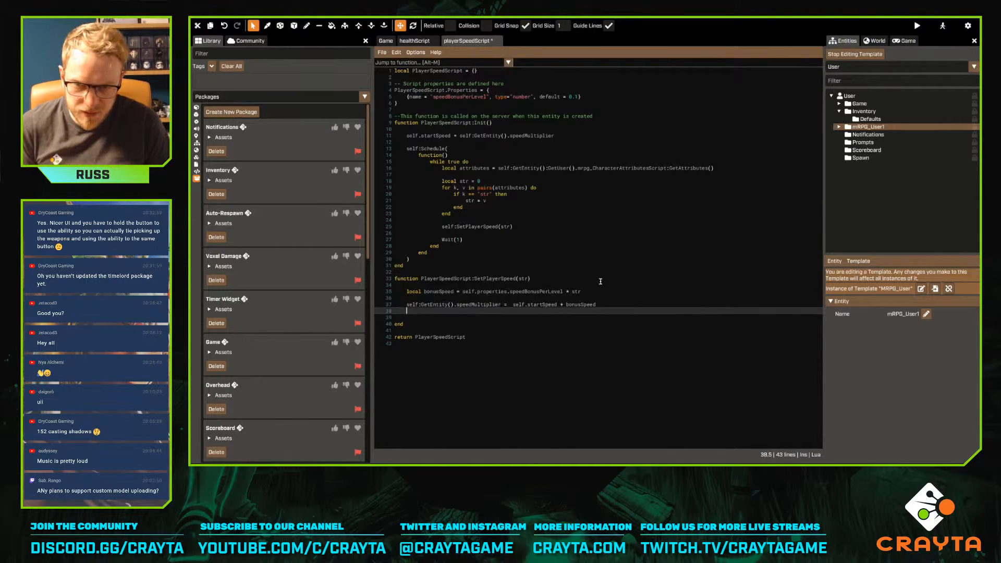
{"action": "type", "text": "f(\""}
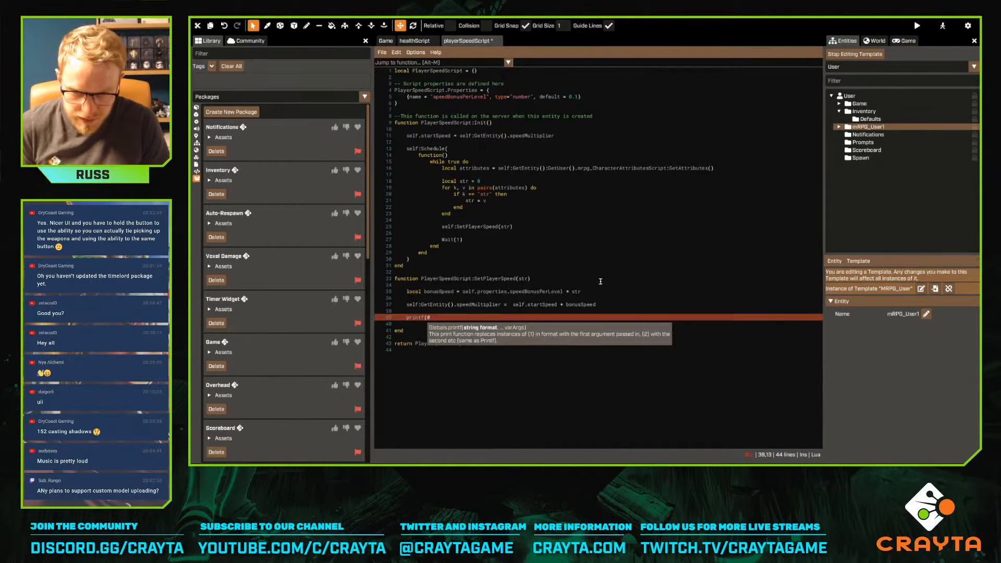
{"action": "key", "text": "BackSpace"}
{"action": "type", "text": "\"Spe"}
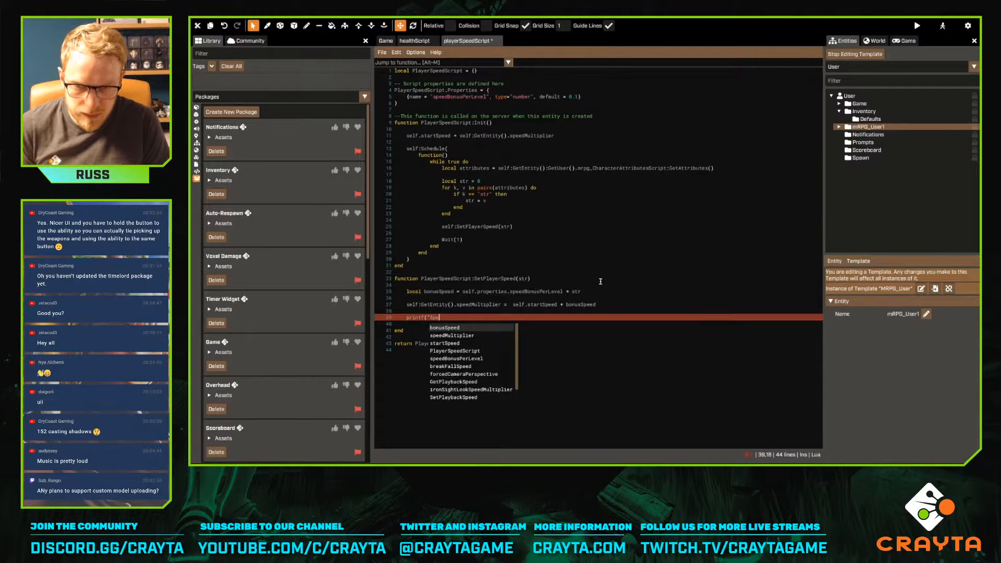
{"action": "type", "text": "ed: {1"}
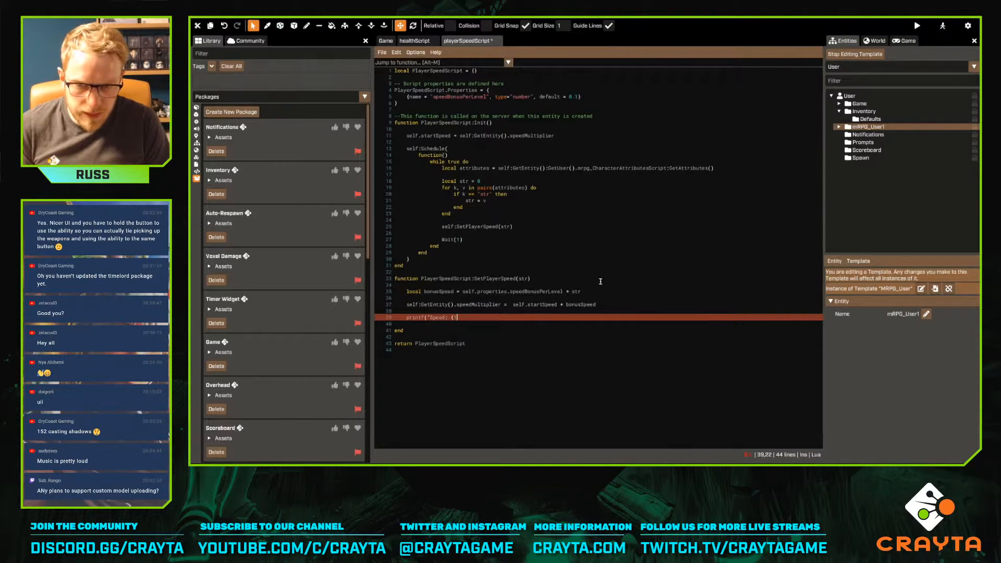
{"action": "type", "text": "}\", se"}
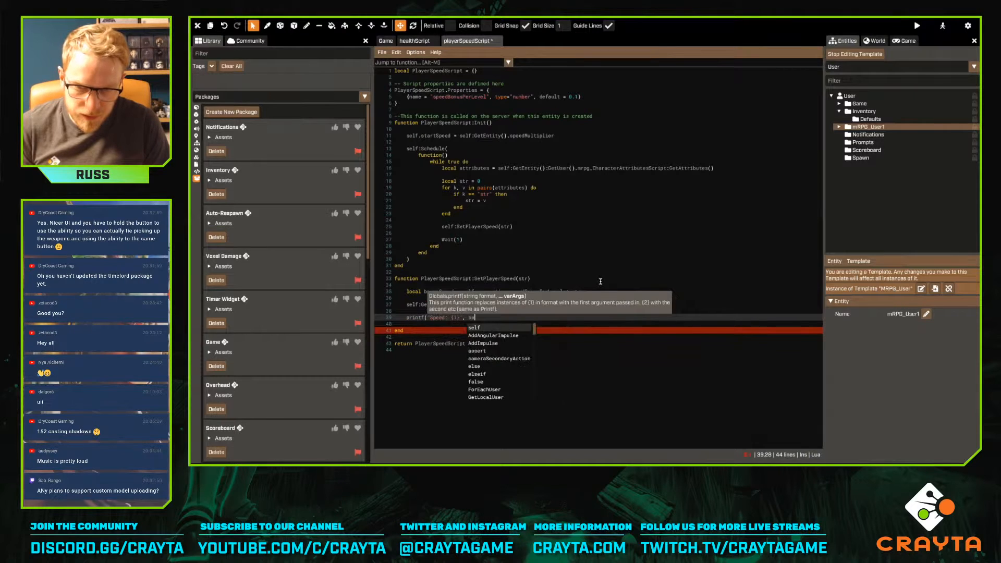
{"action": "type", "text": "lf:GetEntity().speedMultiplier)"}
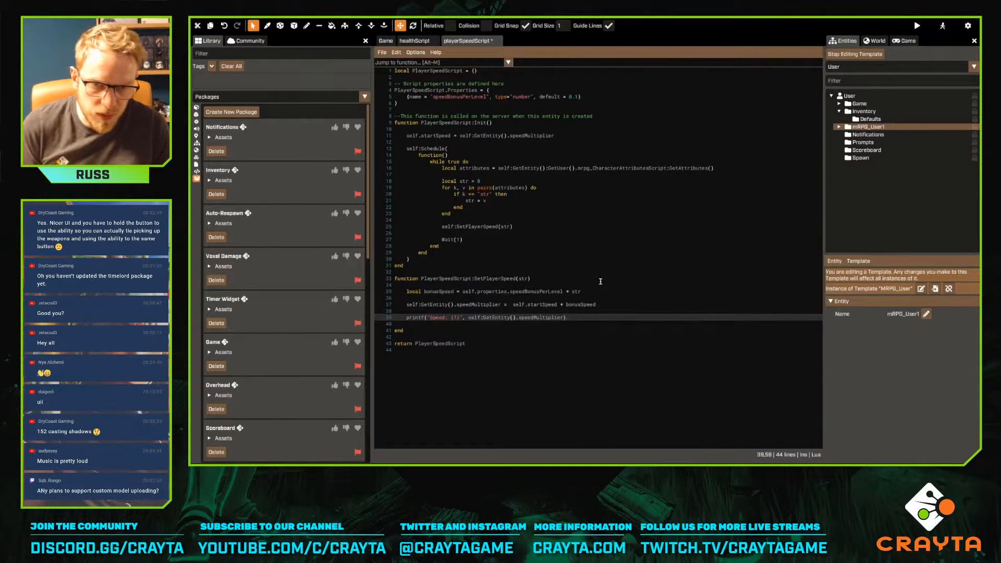
{"action": "key", "text": "ctrl+s"}
{"action": "left_click", "coordinate": [600, 284]}
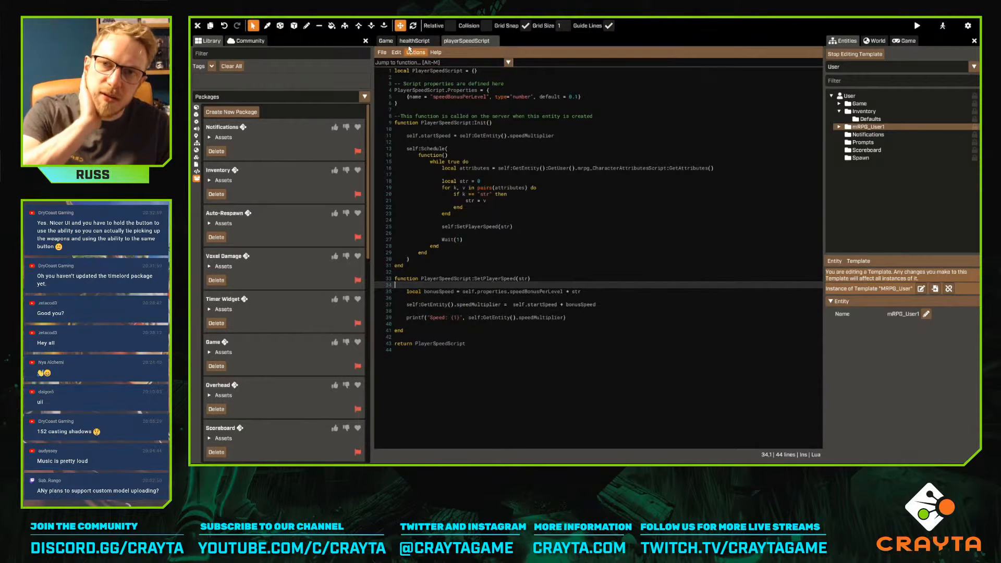
Return to the game view and stop editing the User template
{"action": "left_click", "coordinate": [415, 40]}
{"action": "left_click", "coordinate": [386, 41]}
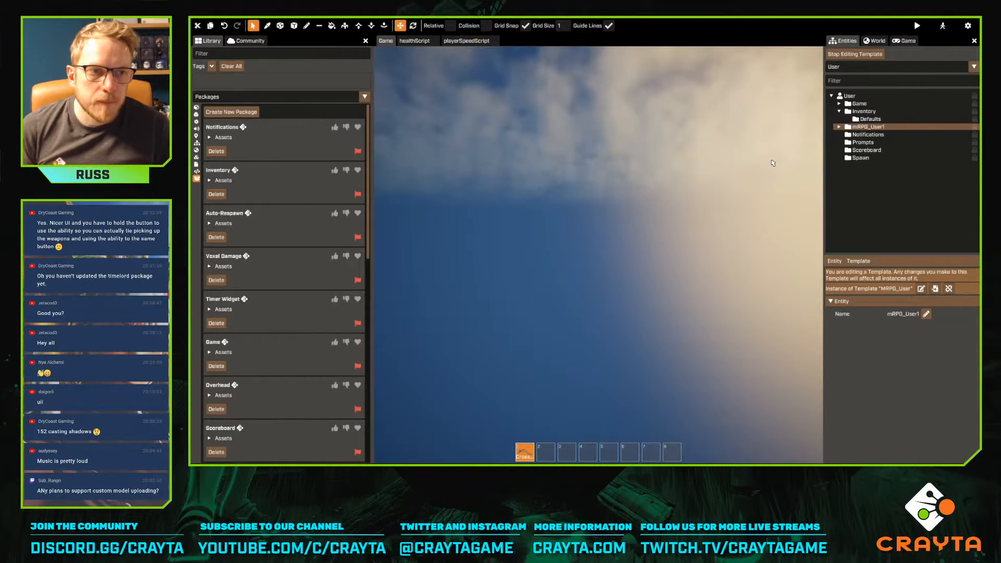
{"action": "left_click", "coordinate": [831, 96]}
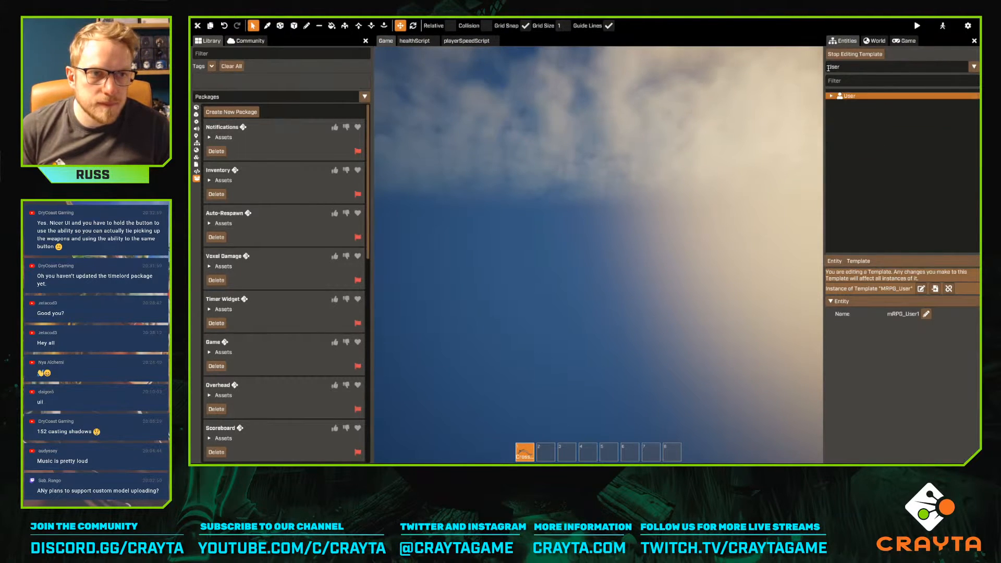
{"action": "left_click", "coordinate": [855, 55]}
Go to the crossbows by the dungeon door and open the fire crossbow's template for editing
{"action": "key", "text": "w"}
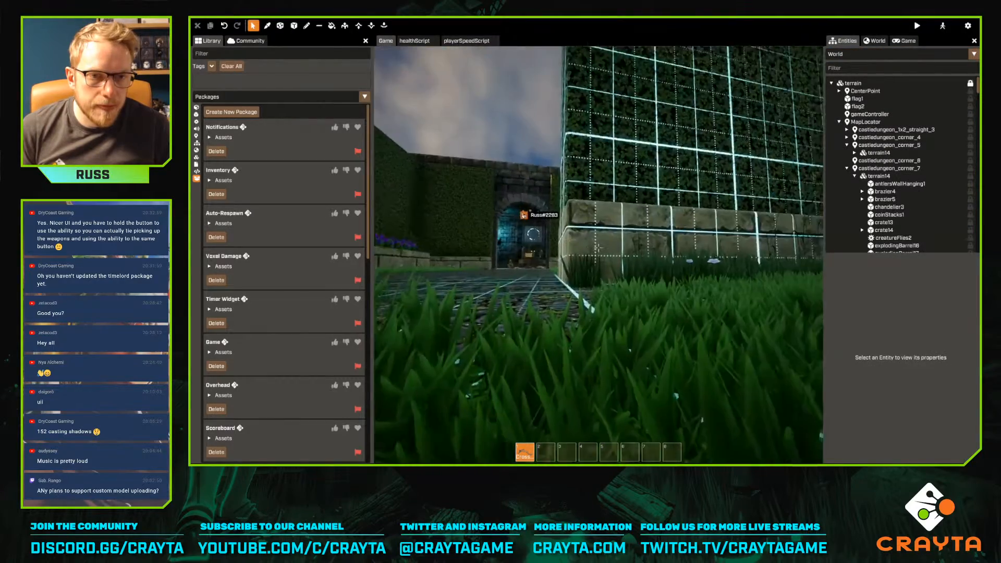
{"action": "key", "text": "w"}
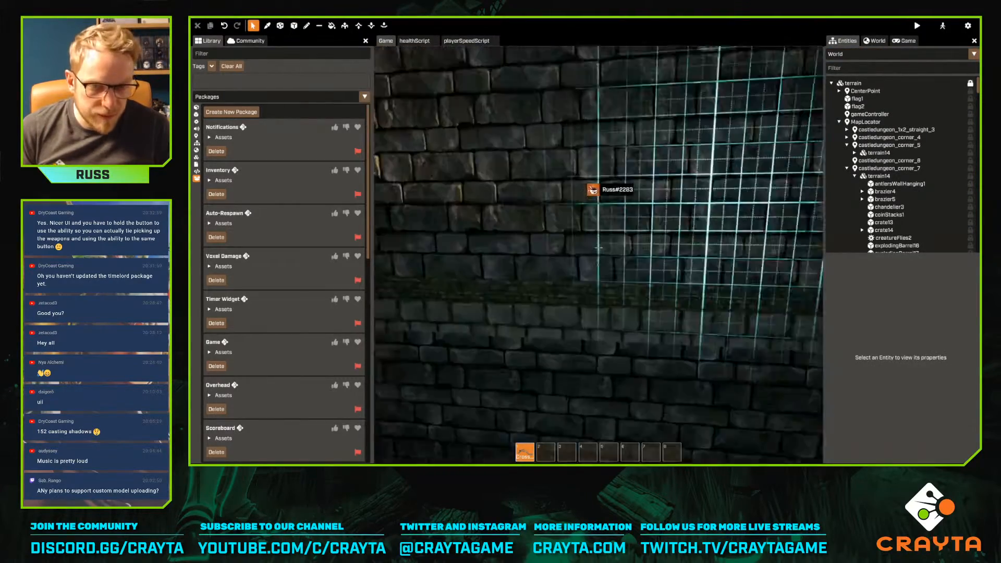
{"action": "key", "text": "w"}
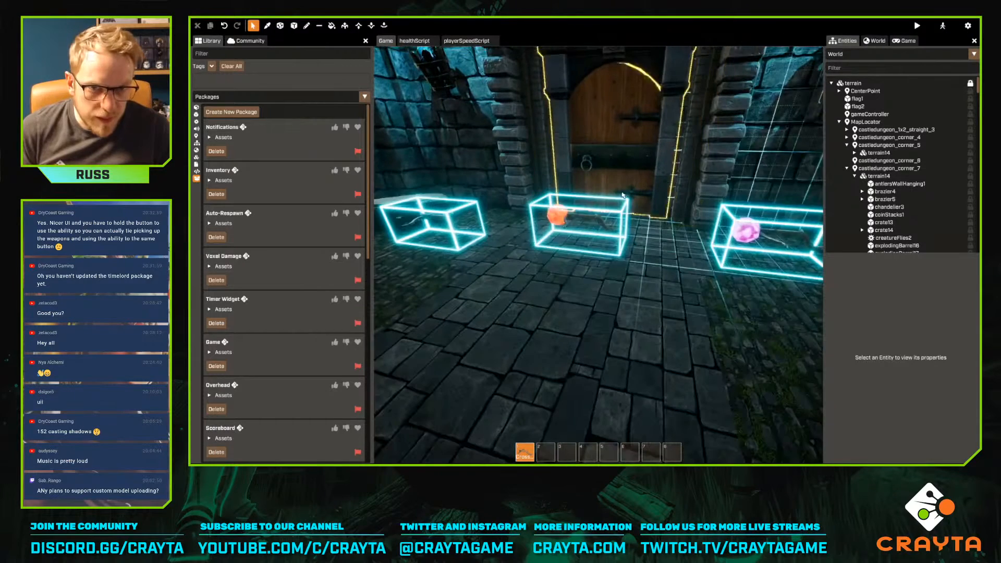
{"action": "left_click", "coordinate": [574, 225]}
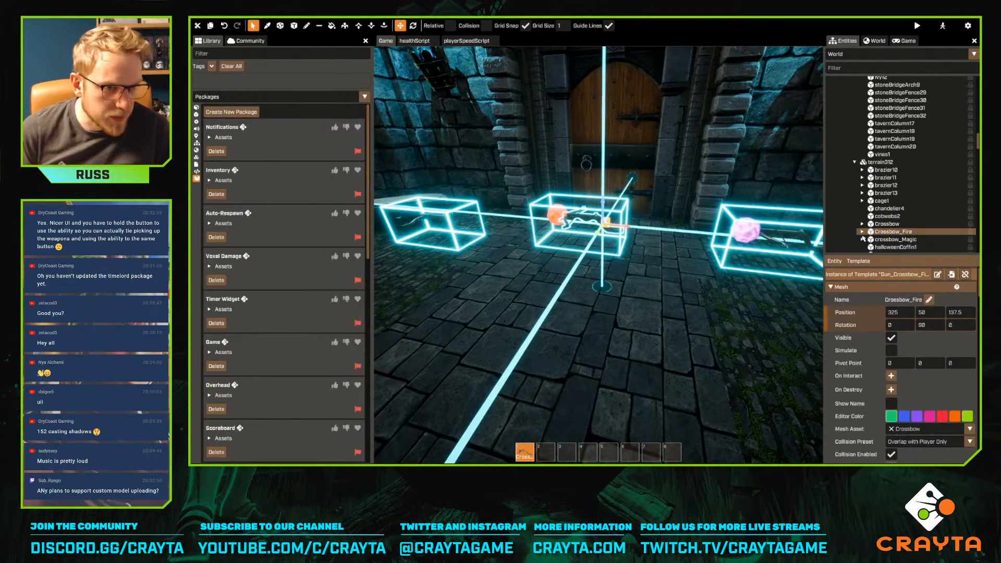
{"action": "left_click", "coordinate": [938, 274]}
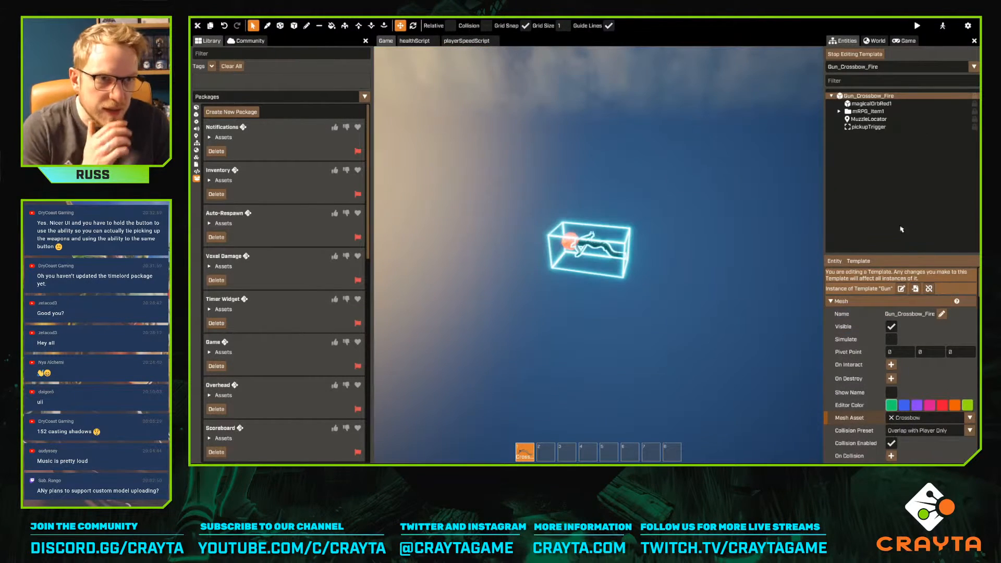
Check the pickupTrigger's properties, and collapse gunScript and inventoryItemSpecScript on the Gun_Crossbow_Fire root entity
{"action": "left_click", "coordinate": [860, 127]}
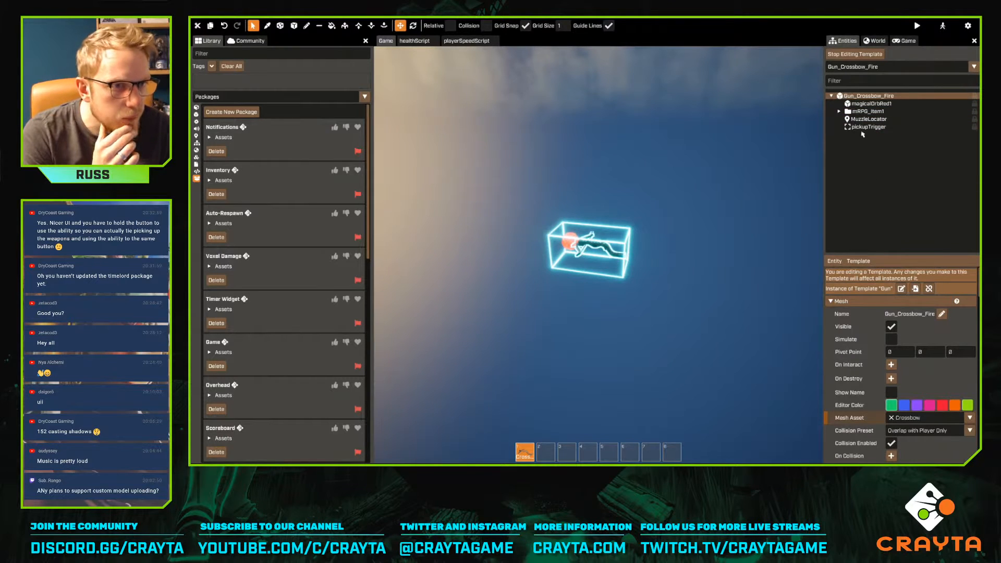
{"action": "scroll", "coordinate": [923, 345], "scroll_direction": "down", "scroll_amount": 3}
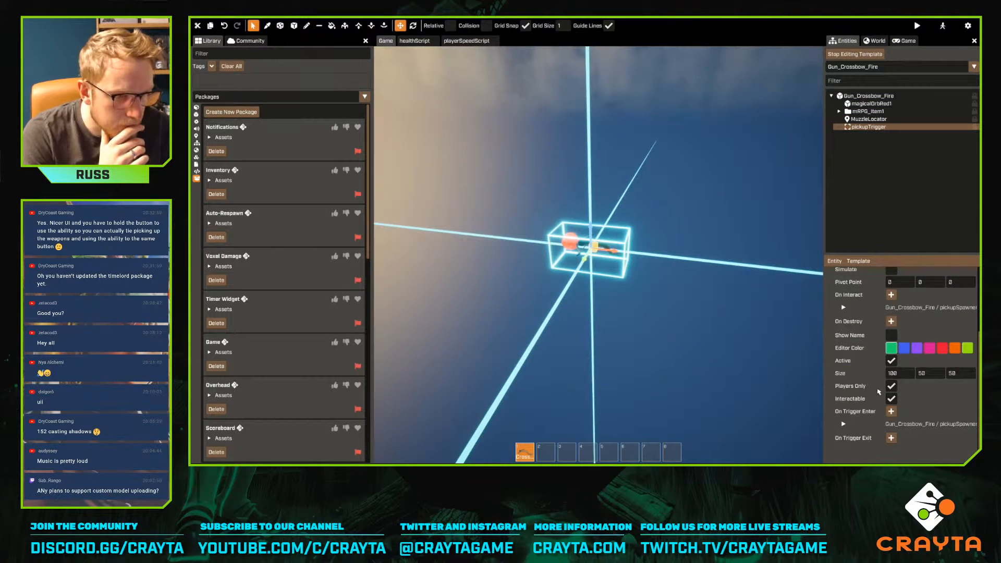
{"action": "scroll", "coordinate": [877, 392], "scroll_direction": "up", "scroll_amount": 3}
{"action": "left_click", "coordinate": [865, 97]}
{"action": "scroll", "coordinate": [924, 381], "scroll_direction": "down", "scroll_amount": 10}
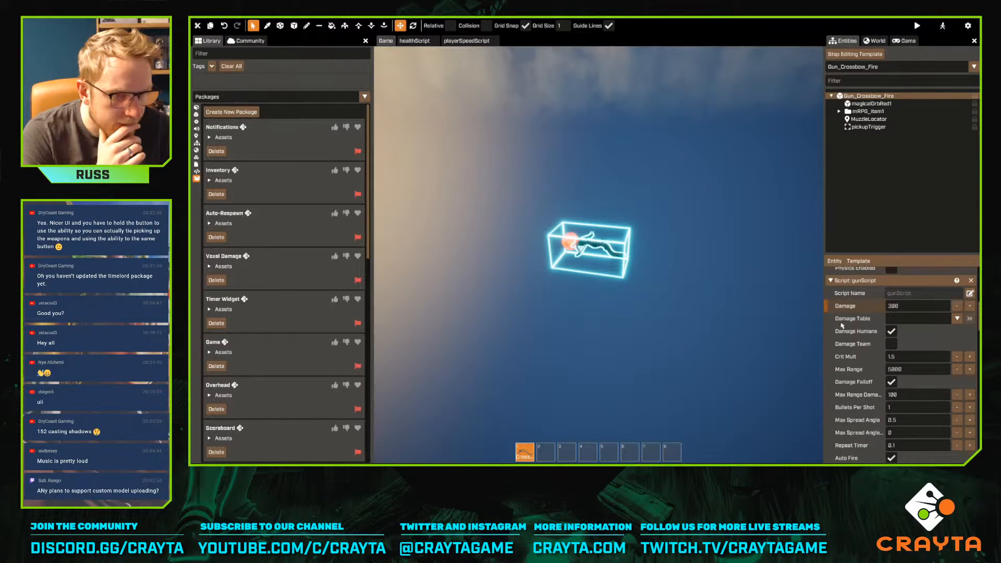
{"action": "scroll", "coordinate": [839, 322], "scroll_direction": "up", "scroll_amount": 2}
{"action": "left_click", "coordinate": [831, 346]}
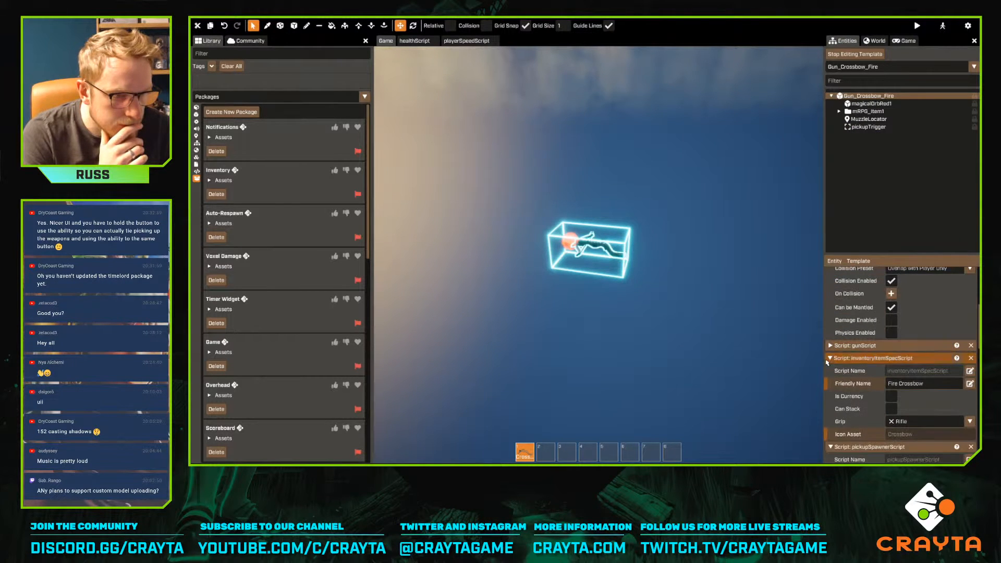
{"action": "left_click", "coordinate": [829, 358]}
{"action": "scroll", "coordinate": [907, 388], "scroll_direction": "down", "scroll_amount": 3}
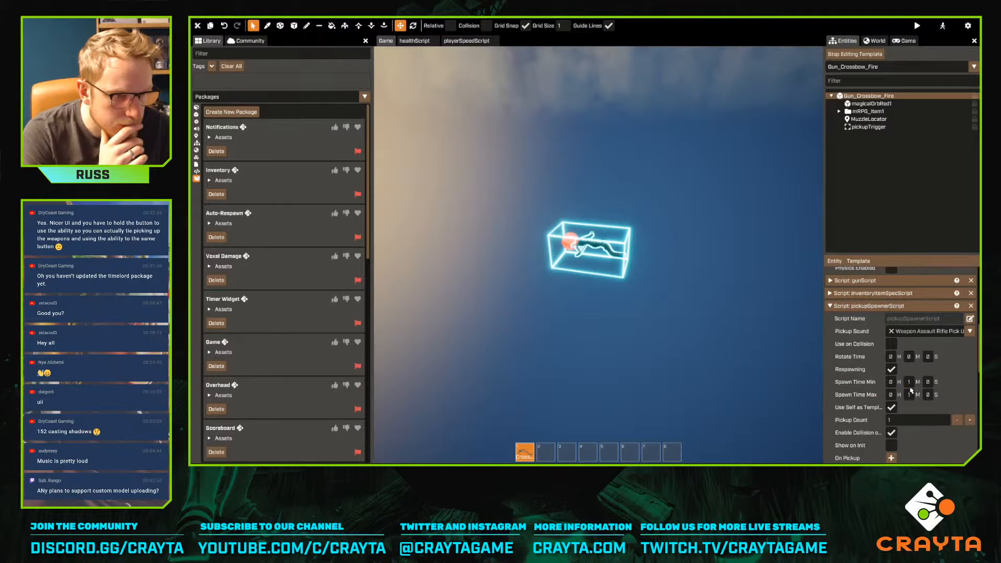
Set the minutes of Spawn Time Min and Spawn Time Max to 0 in Gun_Crossbow_Fire's pickupSpawnerScript
{"action": "double_click", "coordinate": [909, 382]}
{"action": "type", "text": "0"}
{"action": "double_click", "coordinate": [909, 395]}
{"action": "type", "text": "0"}
{"action": "left_click", "coordinate": [952, 402]}
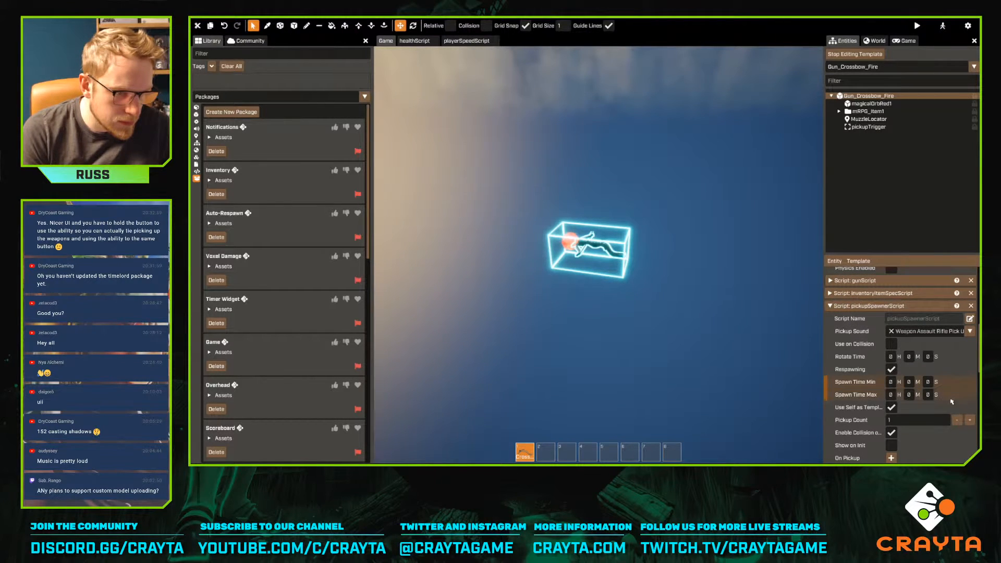
{"action": "scroll", "coordinate": [952, 401], "scroll_direction": "down", "scroll_amount": 1}
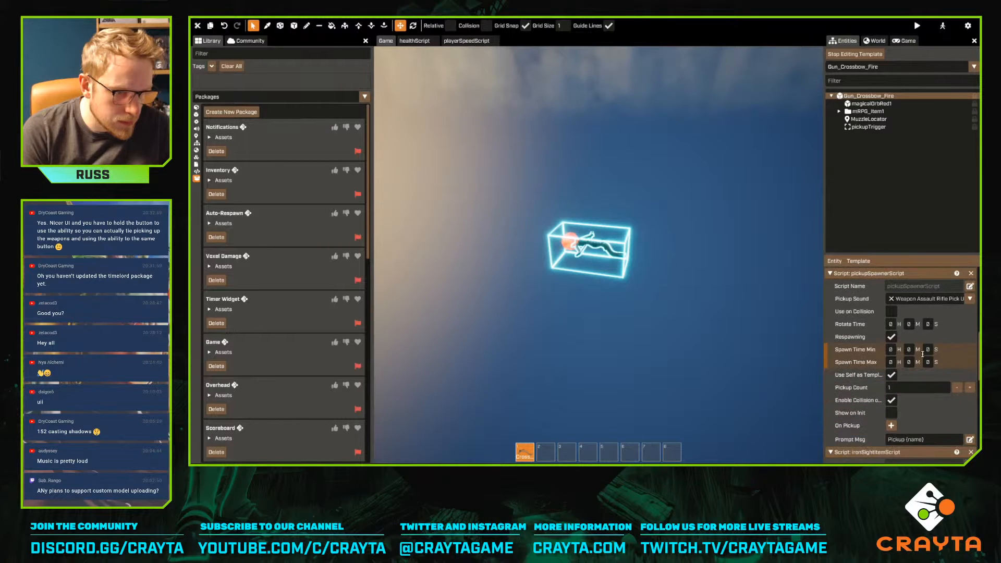
Search the templates for "cross" and open Gun_Crossbow_Magic for editing
{"action": "left_click", "coordinate": [865, 67]}
{"action": "type", "text": "user"}
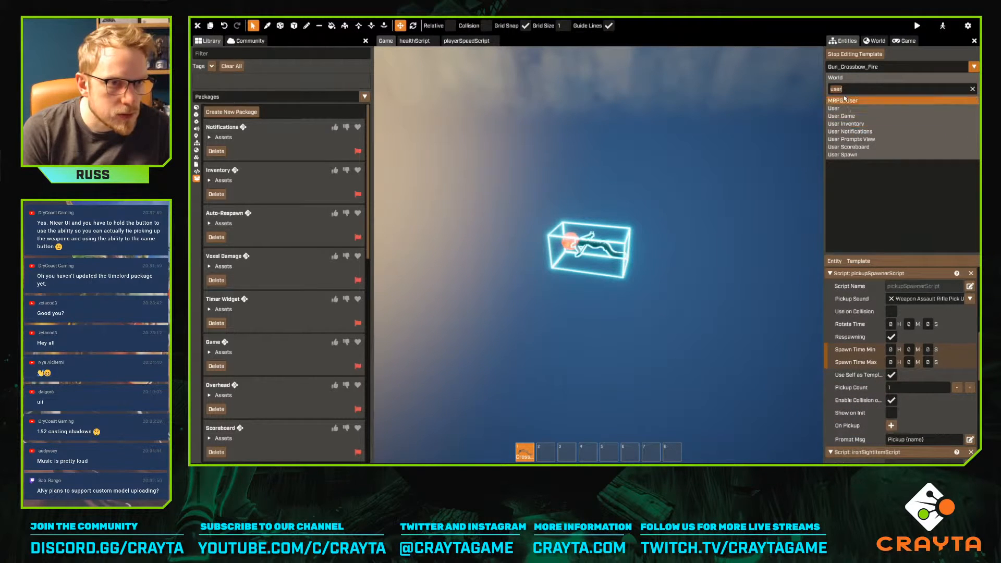
{"action": "type", "text": "cross"}
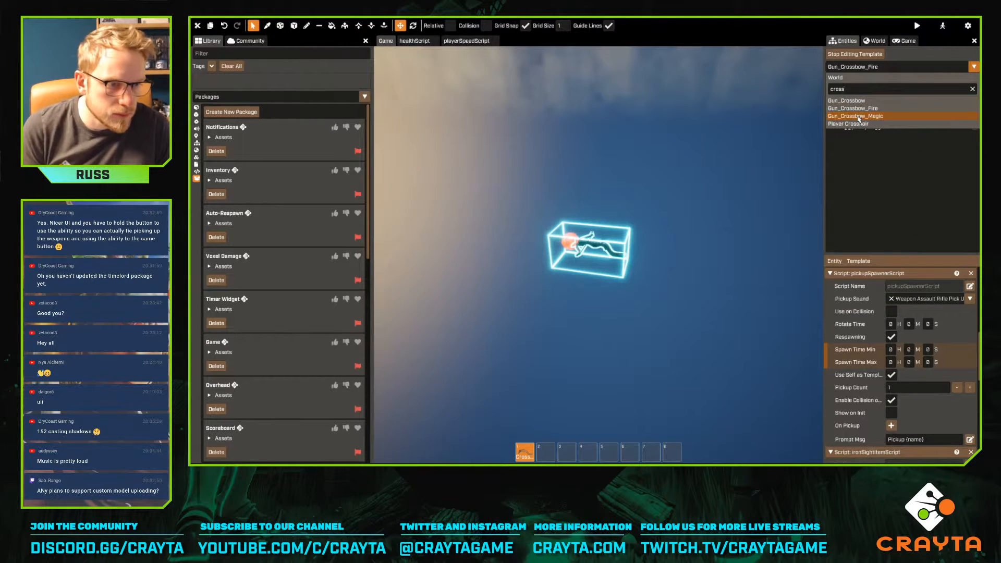
{"action": "left_click", "coordinate": [855, 115]}
Set the minutes of Spawn Time Min and Spawn Time Max to 0 in Gun_Crossbow_Magic's pickupSpawnerScript
{"action": "scroll", "coordinate": [901, 358], "scroll_direction": "down", "scroll_amount": 1}
{"action": "scroll", "coordinate": [902, 359], "scroll_direction": "down", "scroll_amount": 8}
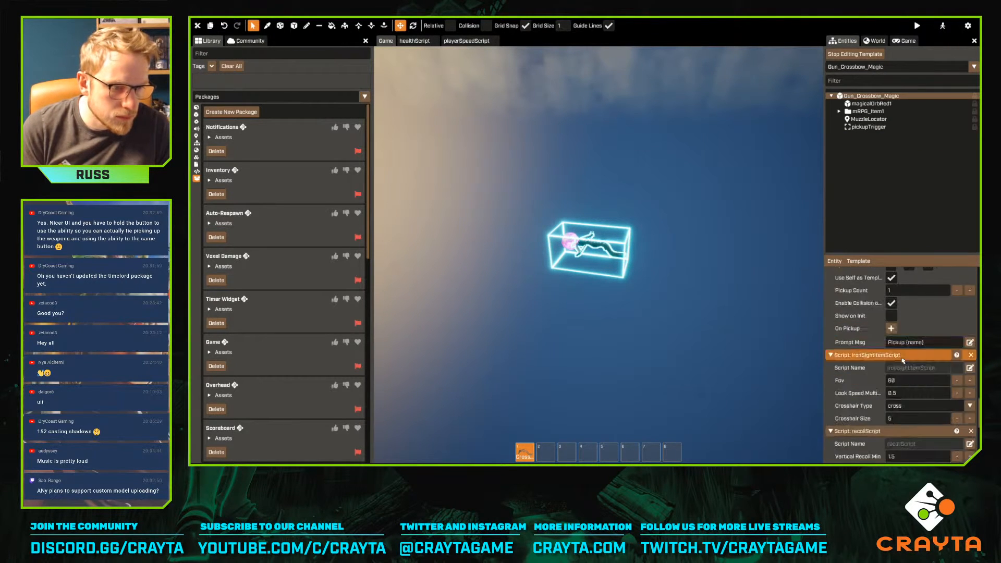
{"action": "type", "text": "0"}
{"action": "left_click", "coordinate": [909, 363]}
{"action": "type", "text": "0"}
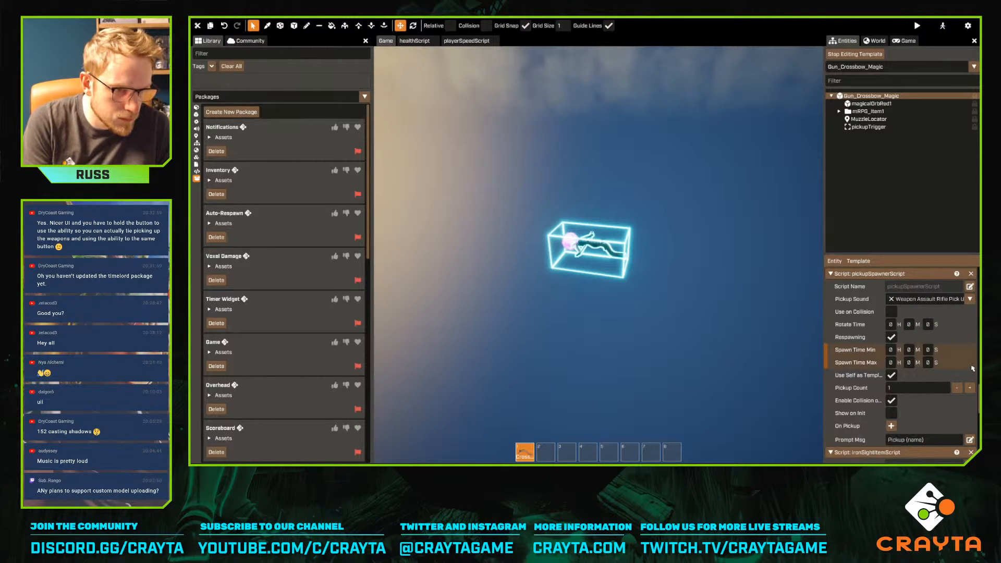
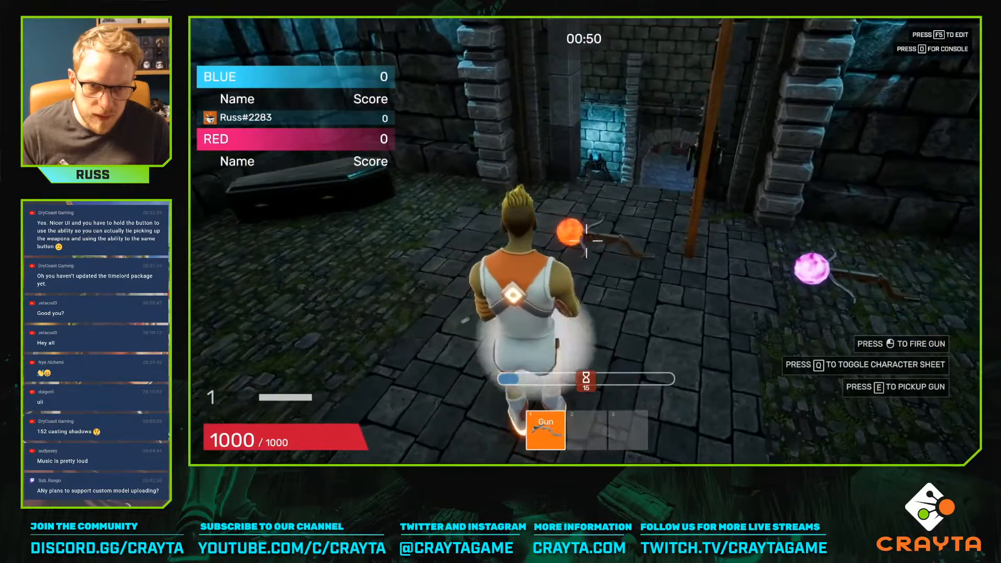
Playtest the fire crossbow in the dungeon room by moving around and trying to shoot it
{"action": "key", "text": "w"}
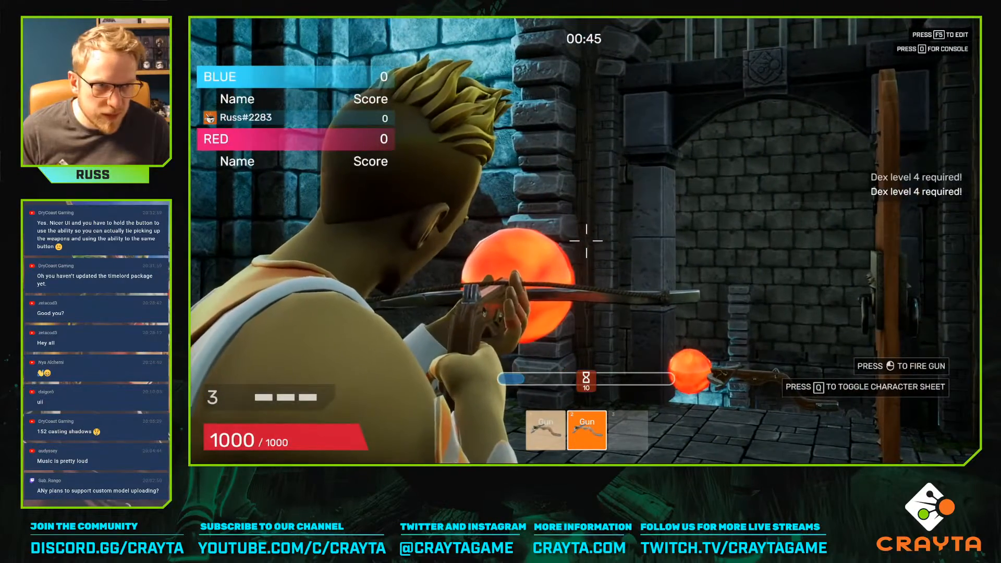
{"action": "left_click", "coordinate": [587, 241]}
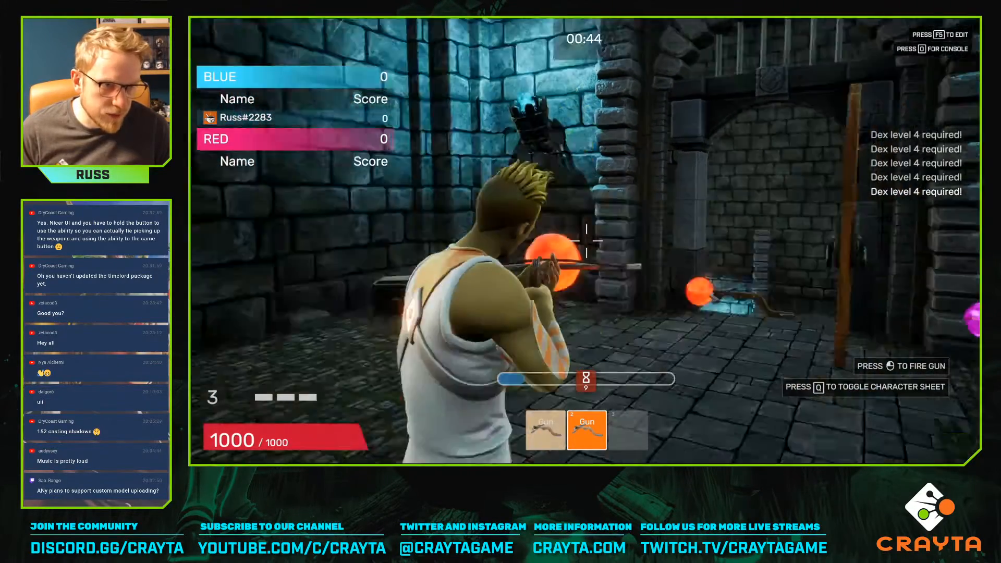
{"action": "key", "text": "w"}
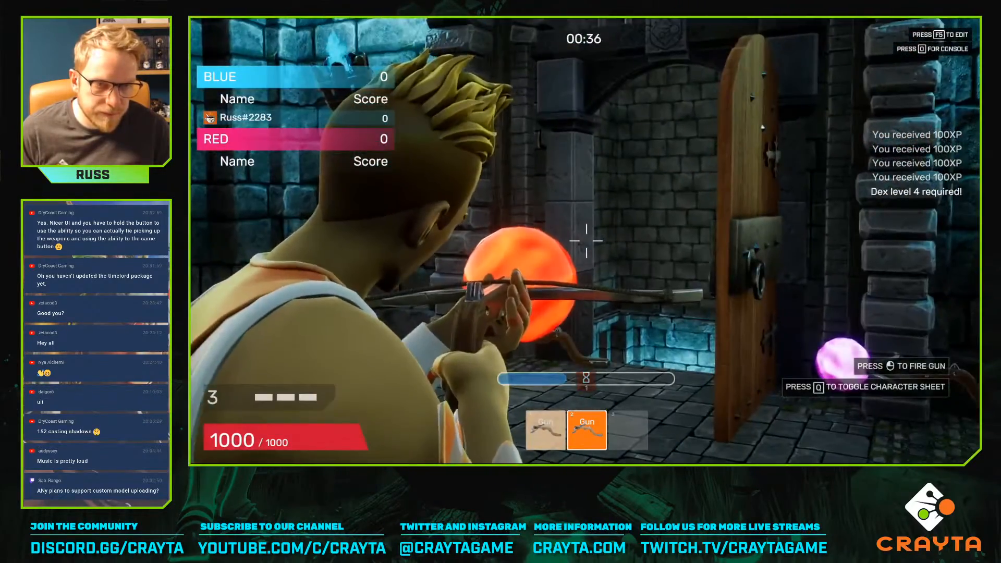
{"action": "key", "text": "w"}
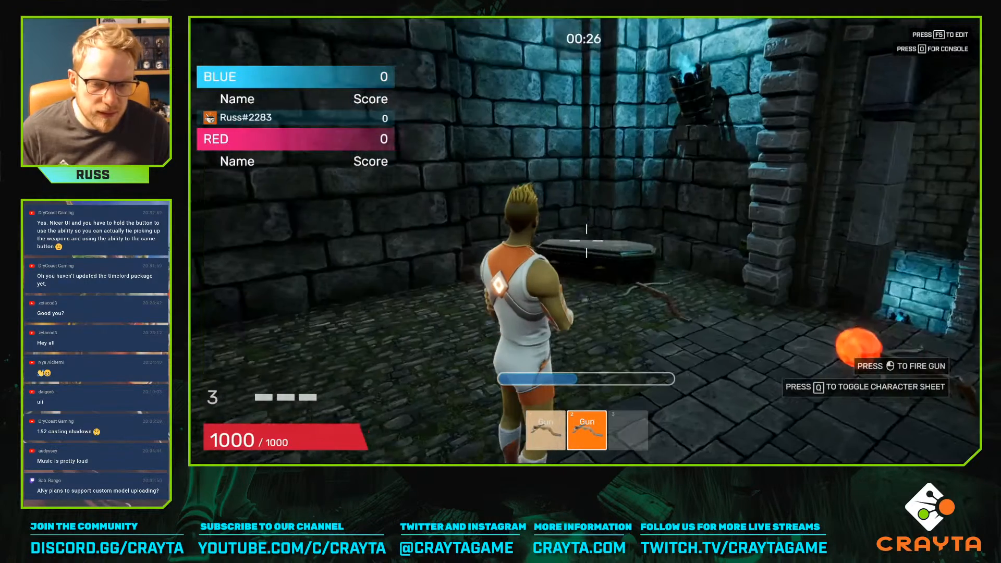
Equip the crossbow in inventory slot 1, then aim and fire it while moving through the dungeon room
{"action": "key", "text": "1"}
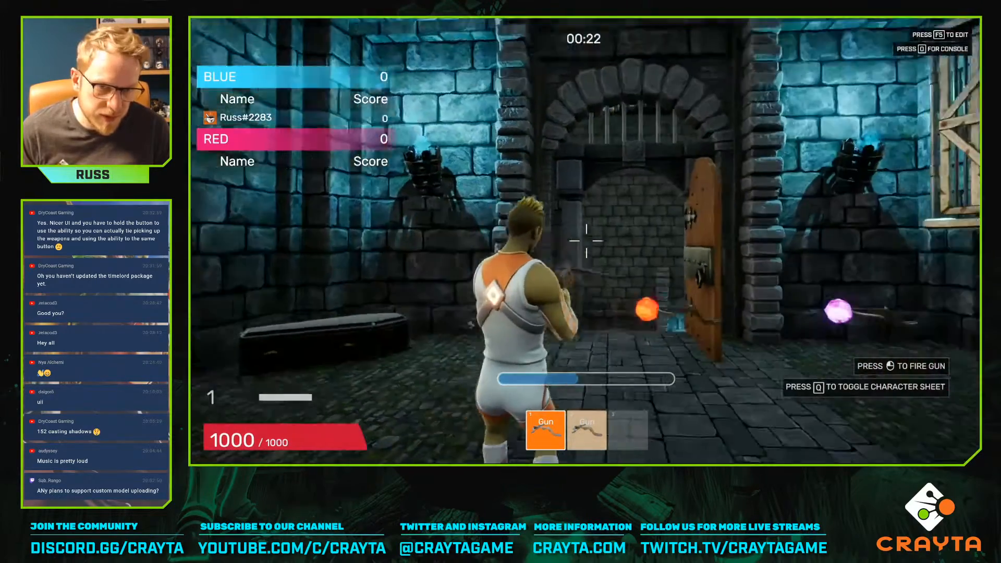
{"action": "right_click", "coordinate": [586, 241]}
{"action": "left_click", "coordinate": [586, 240]}
{"action": "key", "text": "w"}
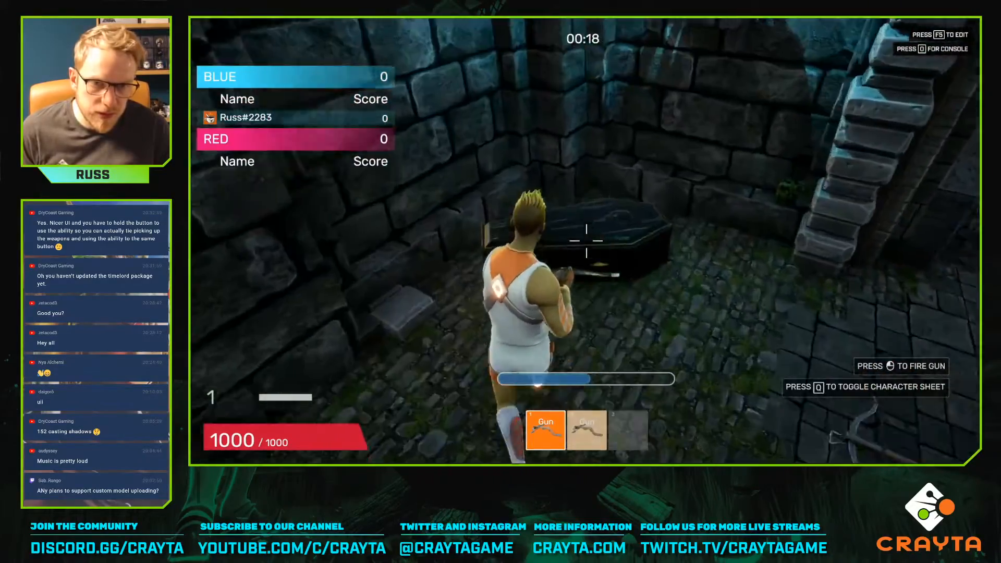
{"action": "key", "text": "f"}
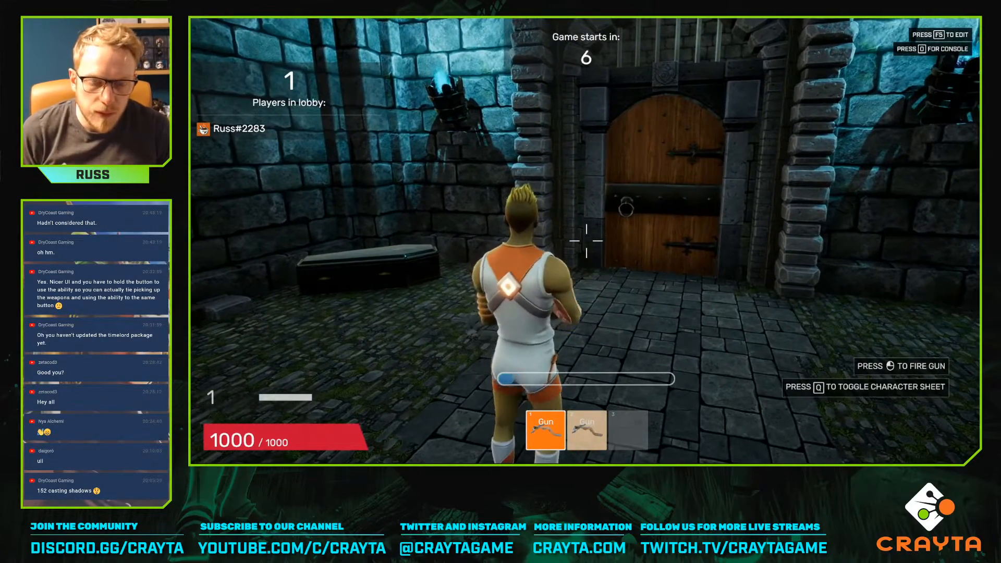
Equip the fire crossbow in inventory slot 2 and open the character sheet
{"action": "key", "text": "2"}
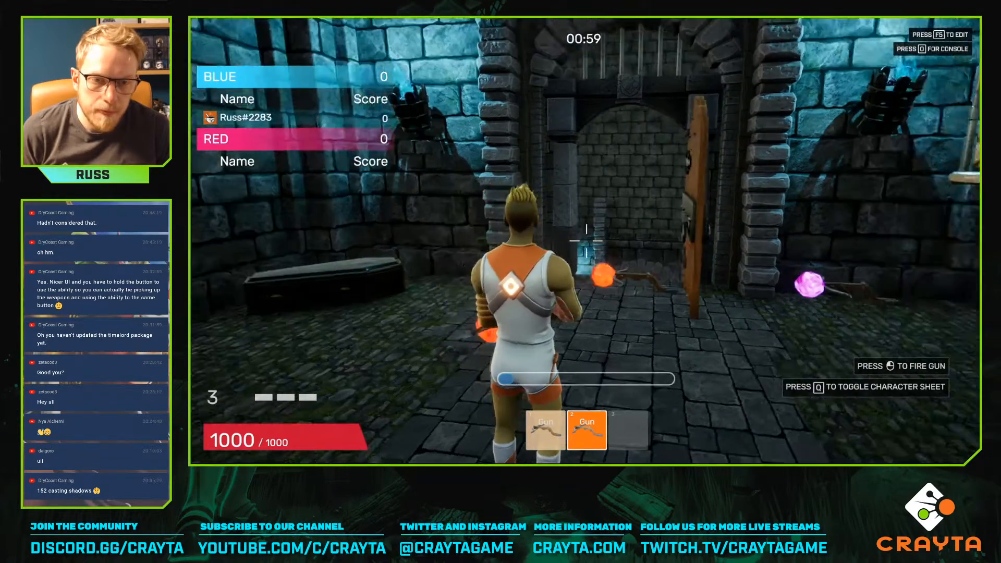
{"action": "key", "text": "q"}
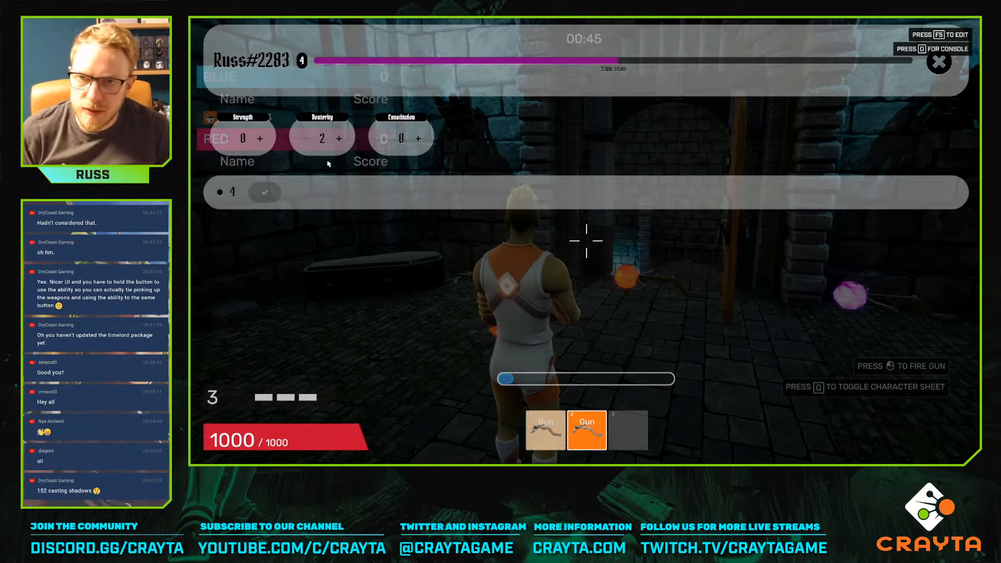
Spend the four available character points on Dexterity to raise it to 6, confirm them and close the character sheet
{"action": "left_click", "coordinate": [339, 139]}
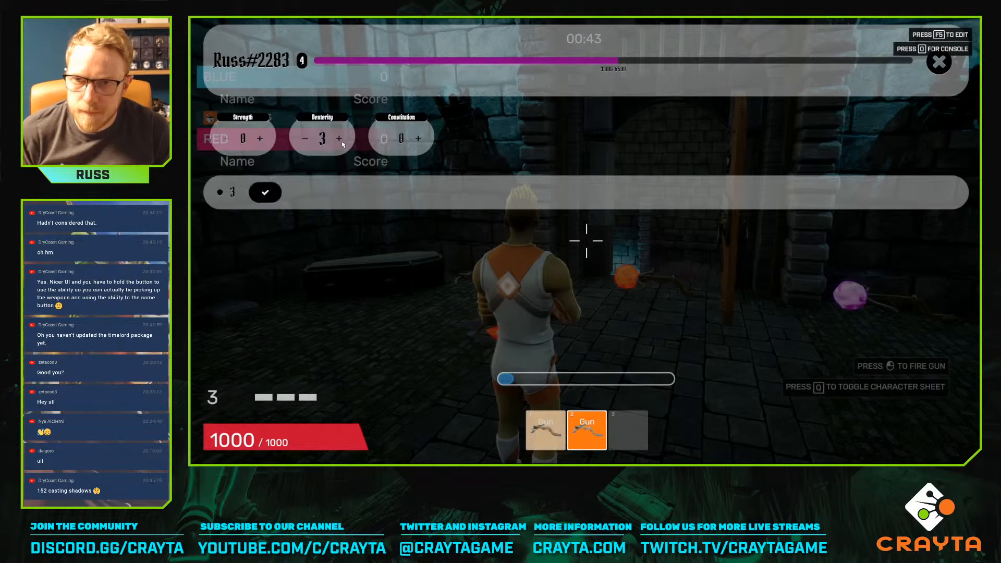
{"action": "left_click", "coordinate": [339, 139]}
{"action": "left_click", "coordinate": [340, 140]}
{"action": "left_click", "coordinate": [339, 139]}
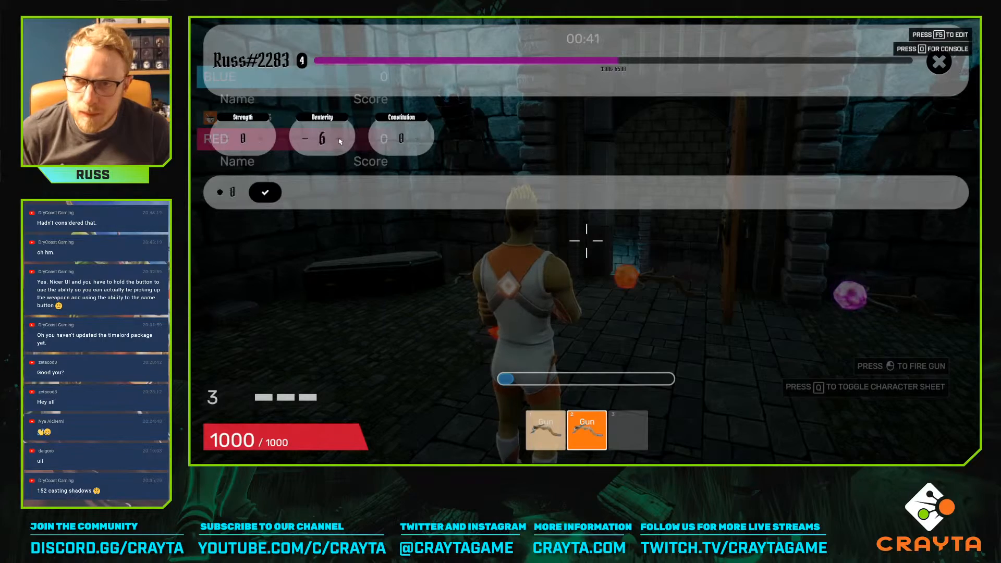
{"action": "left_click", "coordinate": [257, 196]}
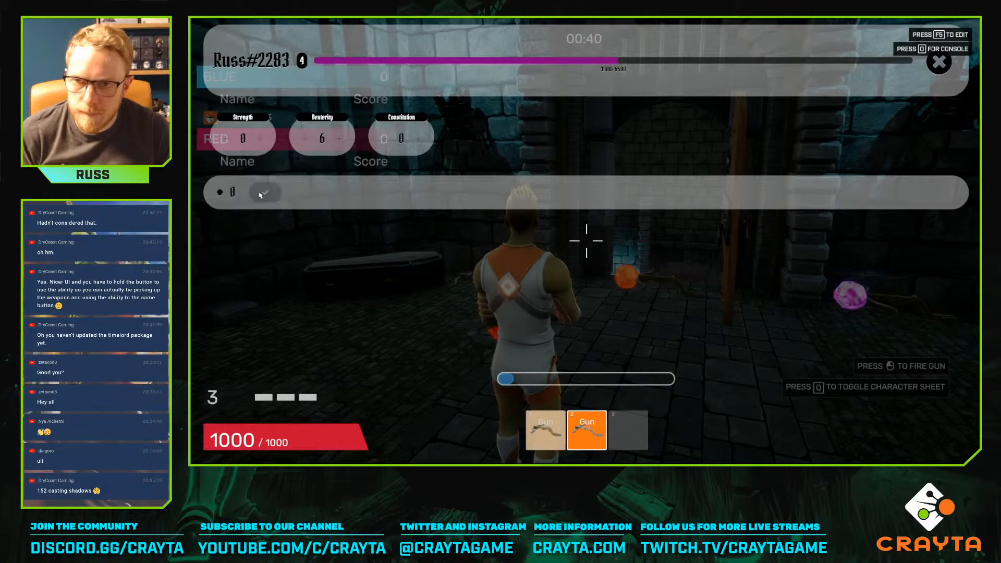
{"action": "left_click", "coordinate": [939, 62]}
Playtest the fire and magic crossbows in the dungeon by picking one up, shooting and moving through to the barrel room
{"action": "key", "text": "w"}
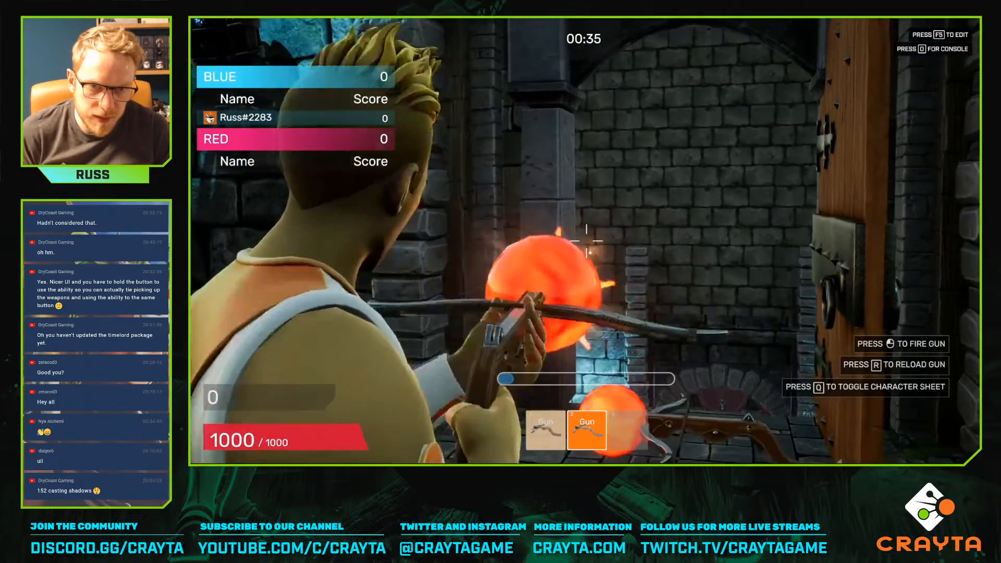
{"action": "key", "text": "s"}
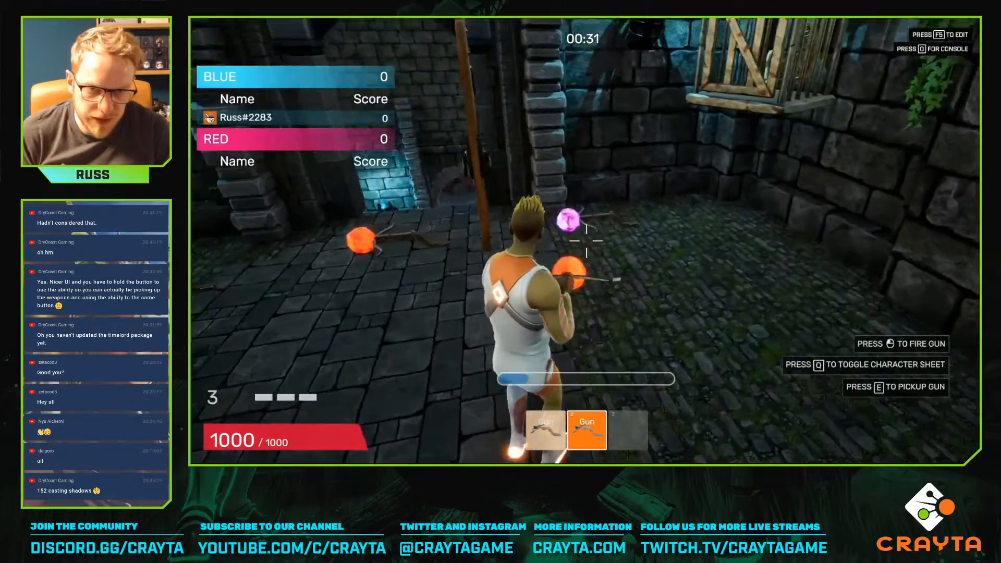
{"action": "key", "text": "w"}
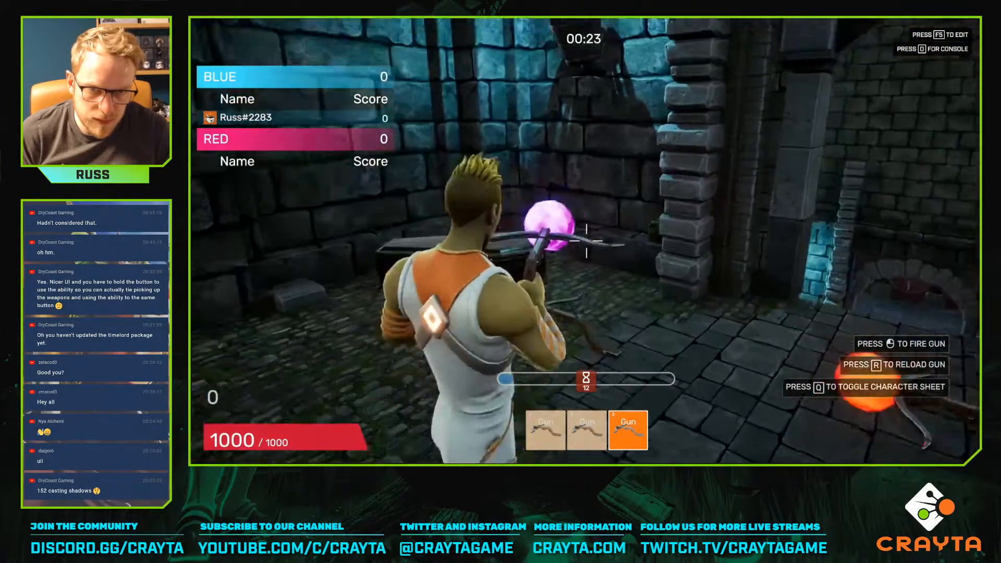
{"action": "key", "text": "w"}
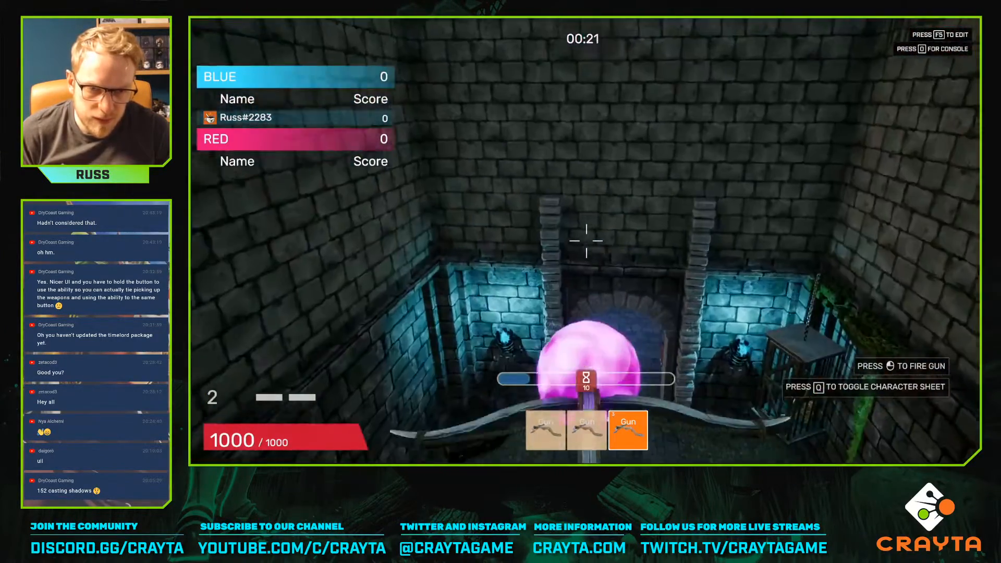
{"action": "key", "text": "w"}
{"action": "key", "text": "w"}
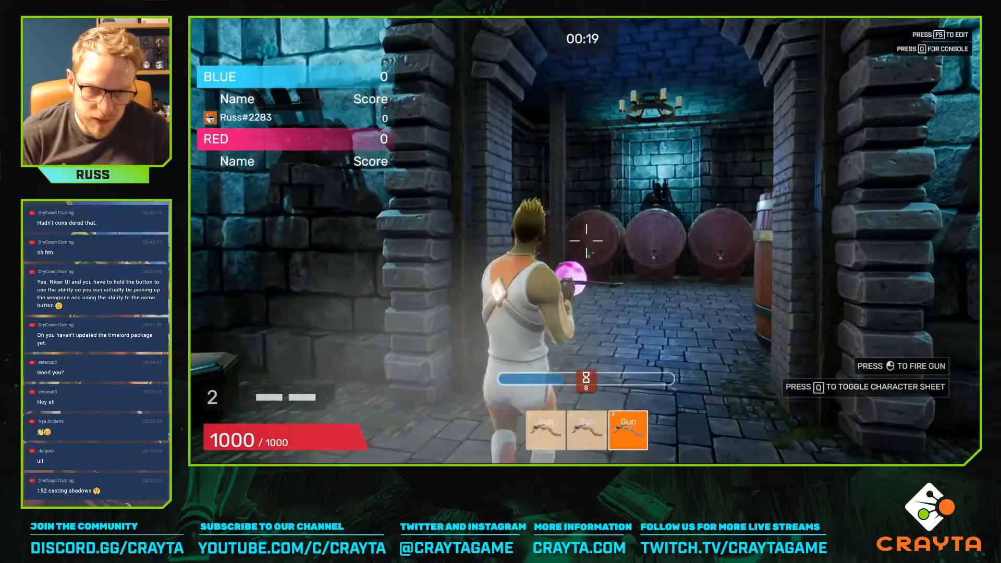
{"action": "key", "text": "w"}
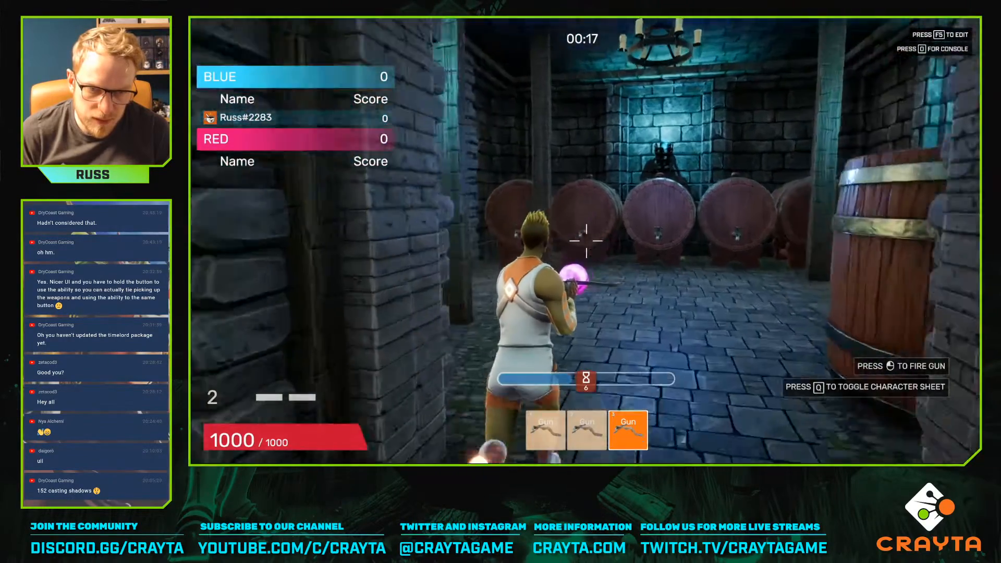
{"action": "key", "text": "w"}
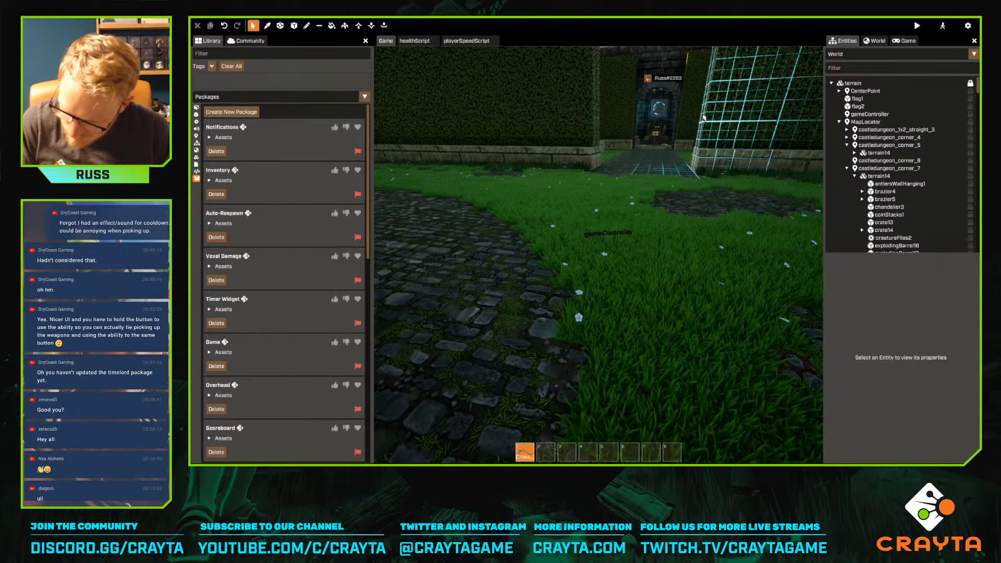
Select Crossbow_Fire in the dungeon room and examine its gunScript, inventoryItemSpecScript and pickupSpawnerScript settings
{"action": "right_click_drag", "start_coordinate": [712, 120], "coordinate": [598, 248]}
{"action": "key", "text": "space"}
{"action": "key", "text": "w"}
{"action": "key", "text": "w"}
{"action": "right_click_drag", "start_coordinate": [674, 209], "coordinate": [598, 248]}
{"action": "key", "text": "s"}
{"action": "left_click", "coordinate": [655, 253]}
{"action": "scroll", "coordinate": [941, 383], "scroll_direction": "down", "scroll_amount": 3}
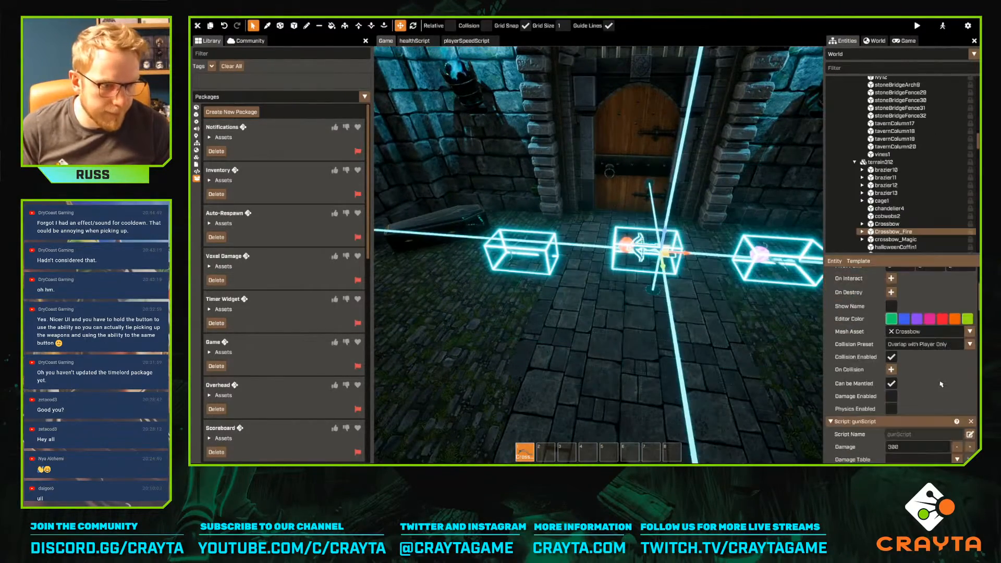
{"action": "scroll", "coordinate": [941, 384], "scroll_direction": "down", "scroll_amount": 3}
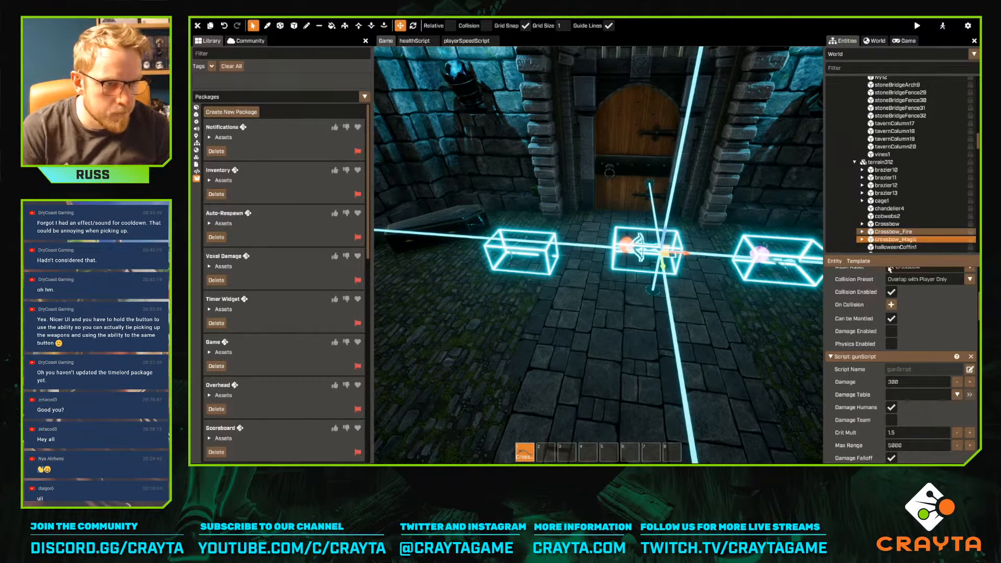
{"action": "scroll", "coordinate": [922, 366], "scroll_direction": "down", "scroll_amount": 12}
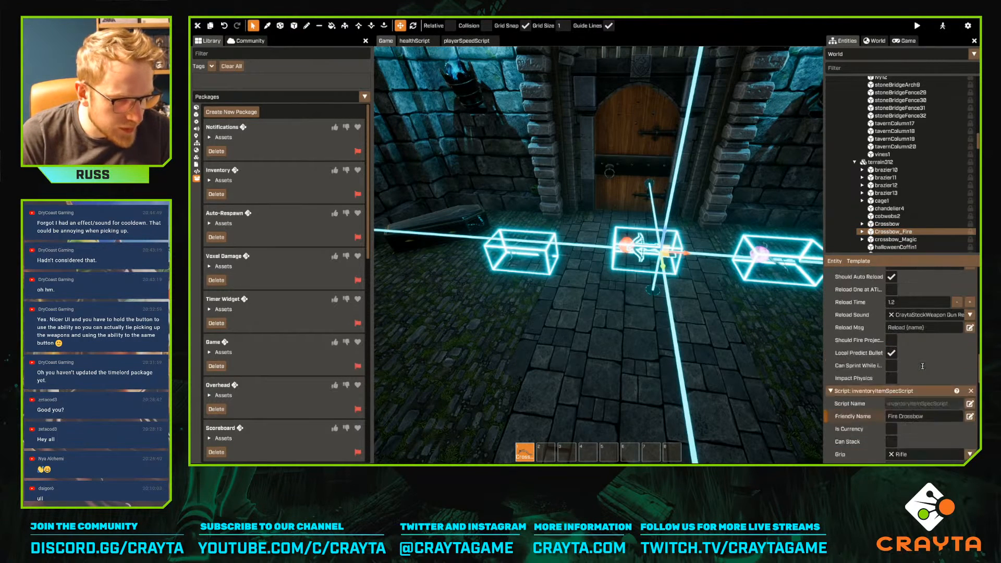
{"action": "scroll", "coordinate": [923, 370], "scroll_direction": "down", "scroll_amount": 7}
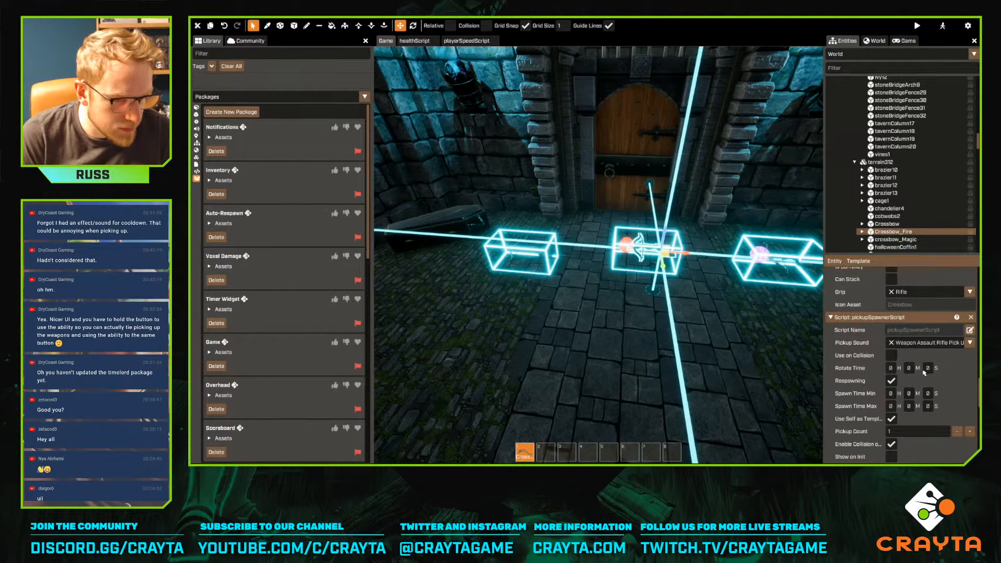
{"action": "scroll", "coordinate": [891, 359], "scroll_direction": "up", "scroll_amount": 20}
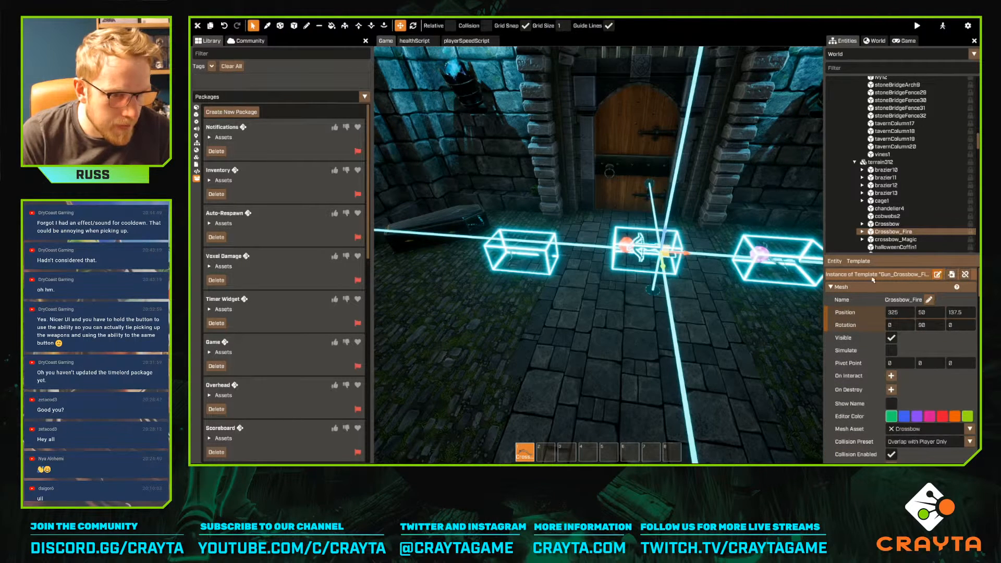
Delete Crossbow_Fire, crossbow_Magic and Crossbow from the dungeon room
{"action": "key", "text": "Delete"}
{"action": "left_click", "coordinate": [886, 232]}
{"action": "key", "text": "Delete"}
{"action": "left_click", "coordinate": [885, 224]}
{"action": "key", "text": "Delete"}
{"action": "right_click_drag", "start_coordinate": [599, 260], "coordinate": [652, 250]}
Revert the requirements-not-met message and Requirements list of mRPG_Item1 in the Gun_Crossbow template to their defaults
{"action": "left_click", "coordinate": [847, 54]}
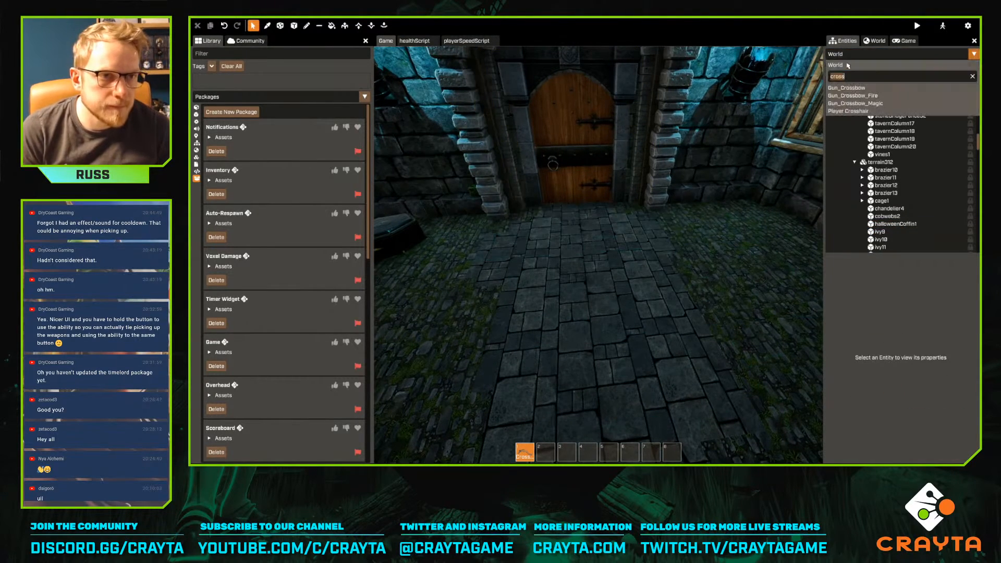
{"action": "left_click", "coordinate": [854, 86]}
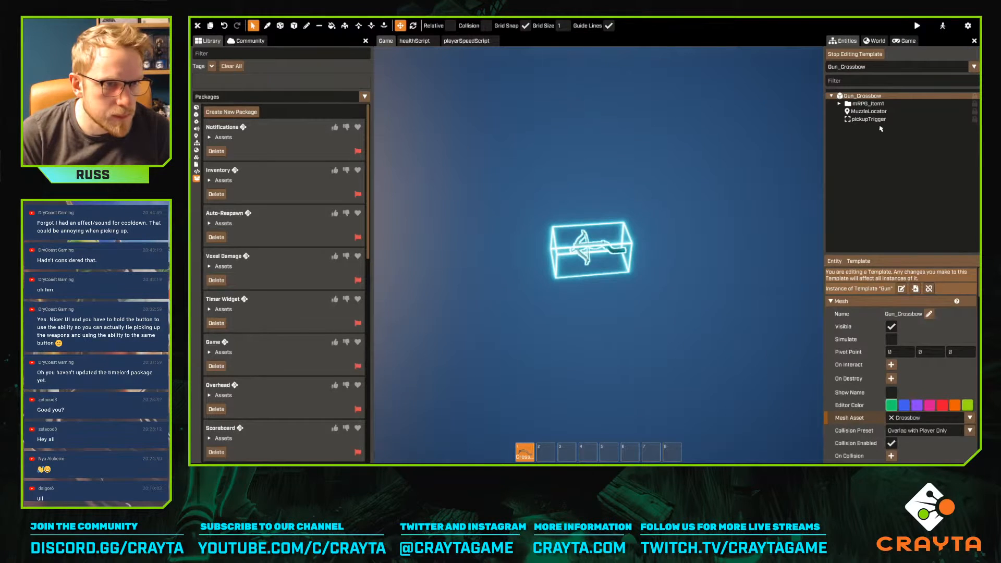
{"action": "scroll", "coordinate": [931, 359], "scroll_direction": "down", "scroll_amount": 3}
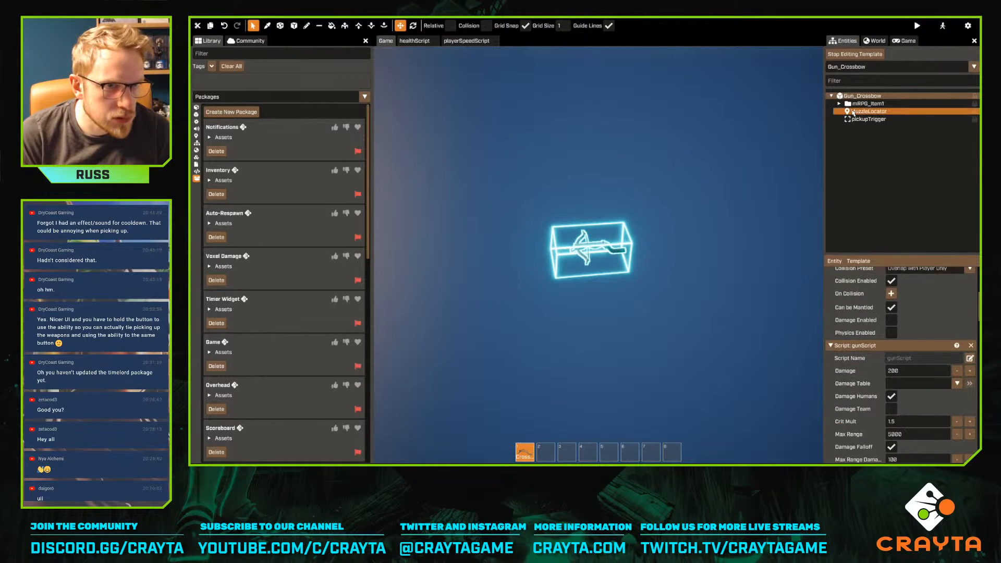
{"action": "left_click", "coordinate": [868, 103]}
{"action": "right_click", "coordinate": [856, 370]}
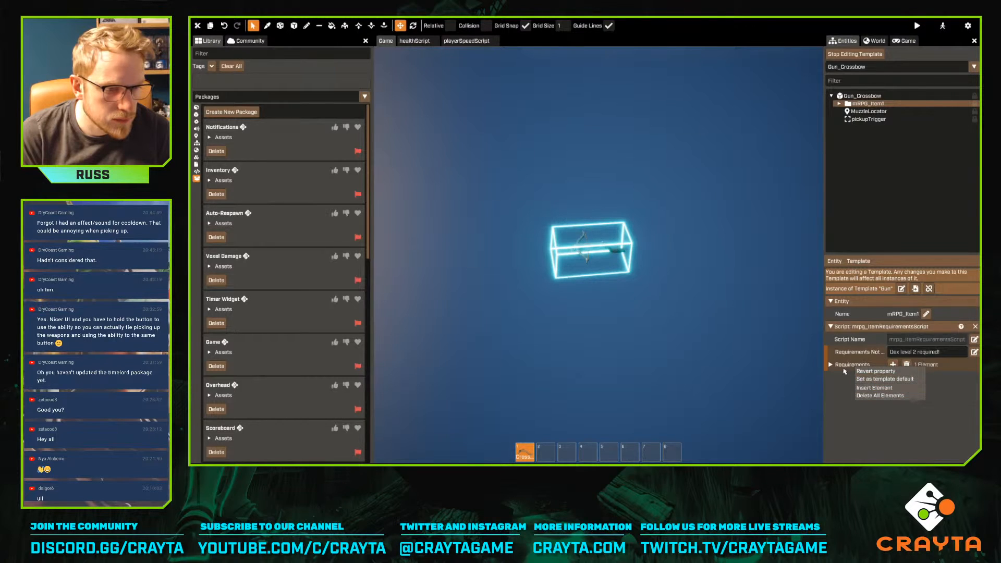
{"action": "left_click", "coordinate": [887, 371]}
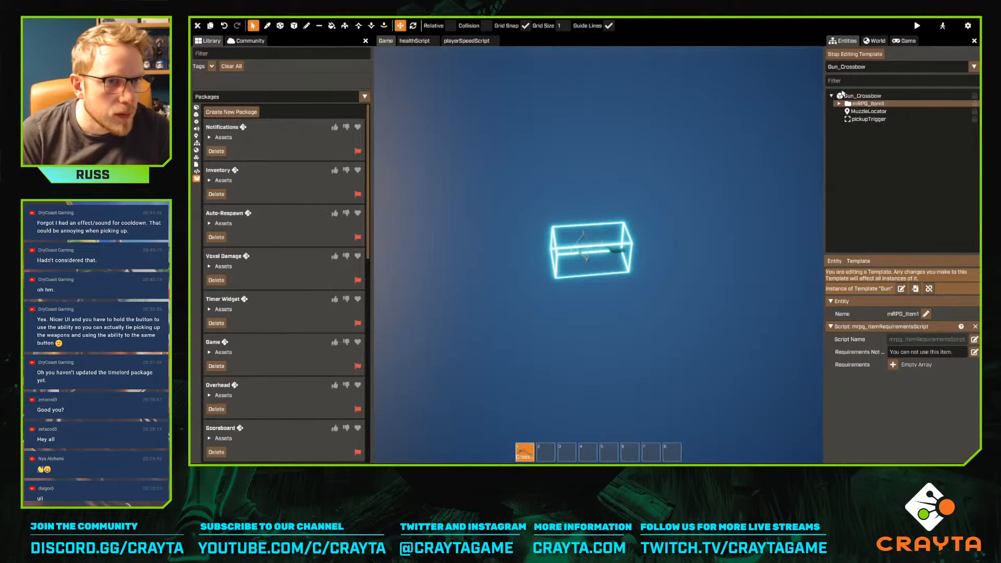
{"action": "left_click", "coordinate": [862, 96]}
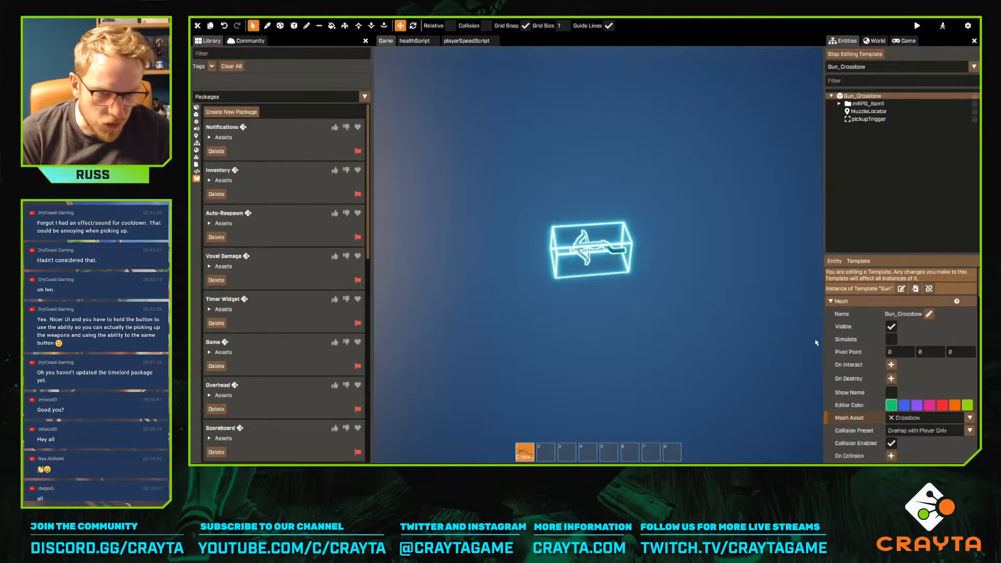
{"action": "scroll", "coordinate": [901, 370], "scroll_direction": "down", "scroll_amount": 4}
{"action": "scroll", "coordinate": [901, 369], "scroll_direction": "up", "scroll_amount": 4}
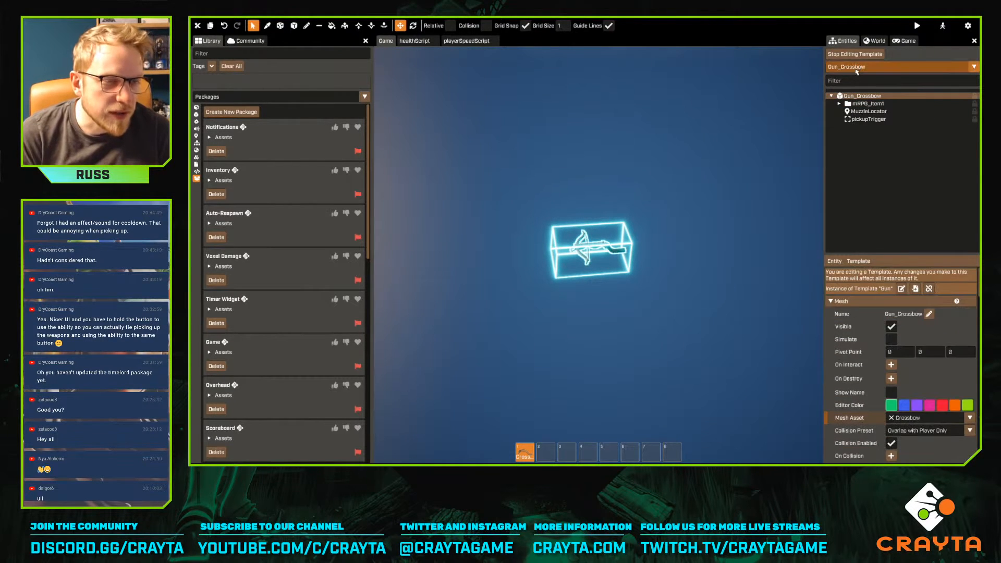
Set the requirements-not-met message of mRPG_Item1 in the Gun_Crossbow_Fire template to "Dex level 3 required!"
{"action": "left_click", "coordinate": [857, 67]}
{"action": "left_click", "coordinate": [855, 111]}
{"action": "scroll", "coordinate": [912, 324], "scroll_direction": "down", "scroll_amount": 3}
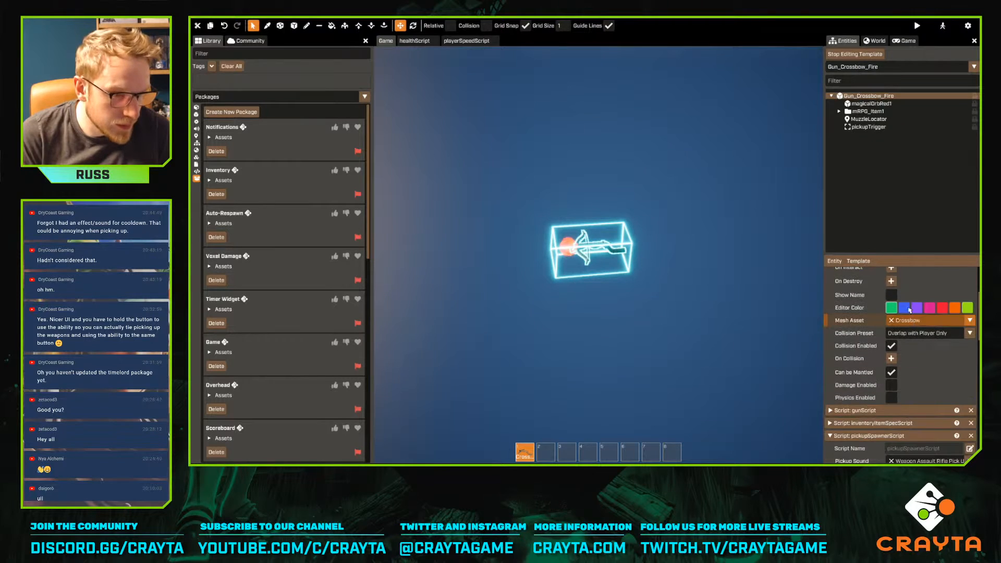
{"action": "left_click", "coordinate": [868, 111]}
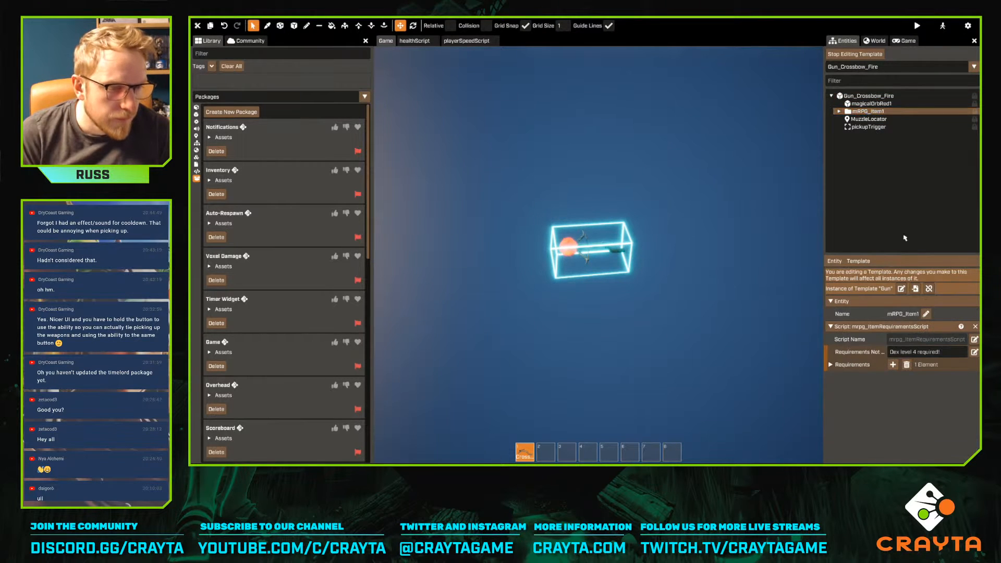
{"action": "left_click", "coordinate": [915, 353]}
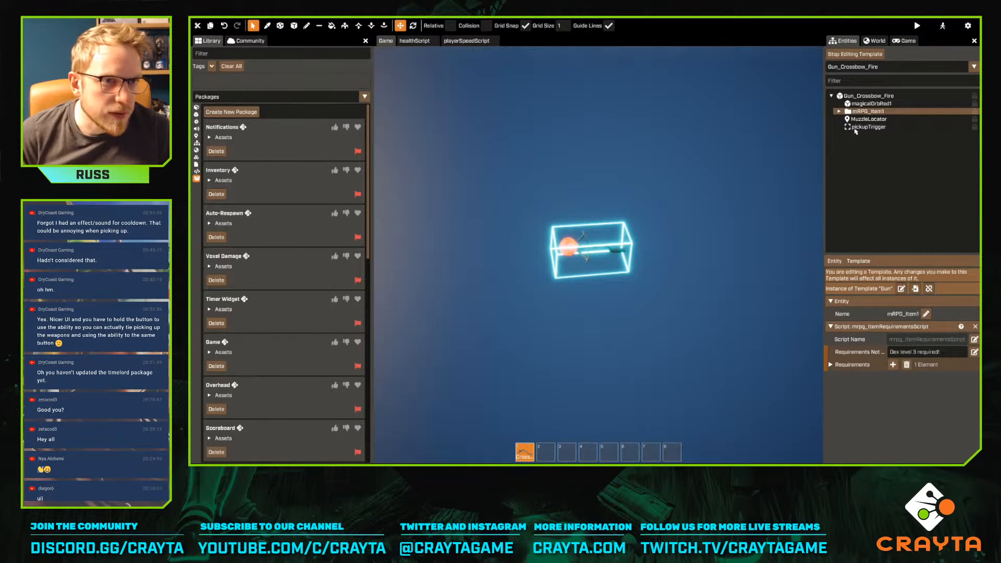
Enable Use on Collision in the pickupSpawnerScript of the Gun_Crossbow_Fire template
{"action": "left_click", "coordinate": [868, 96]}
{"action": "scroll", "coordinate": [950, 413], "scroll_direction": "down", "scroll_amount": 10}
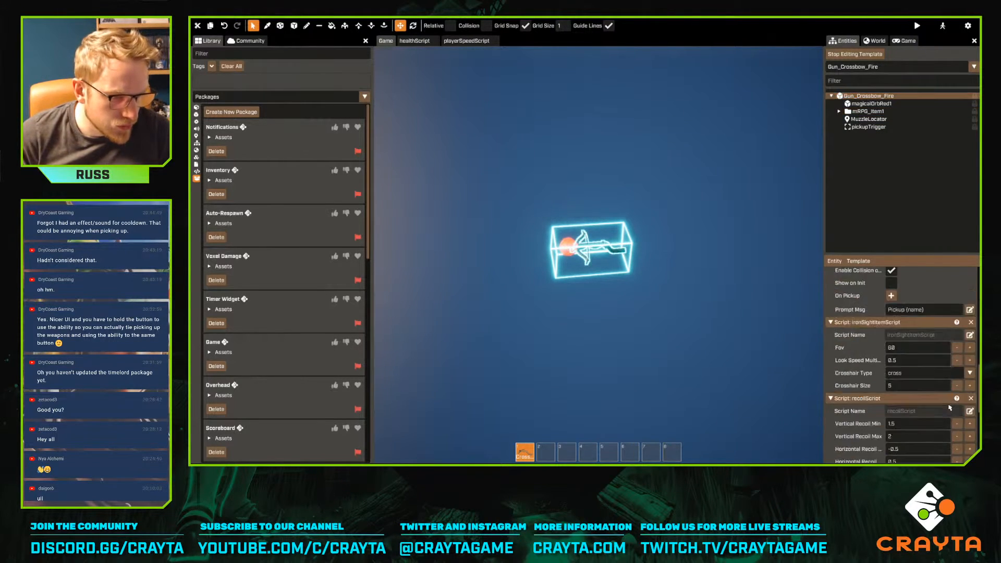
{"action": "scroll", "coordinate": [905, 369], "scroll_direction": "up", "scroll_amount": 5}
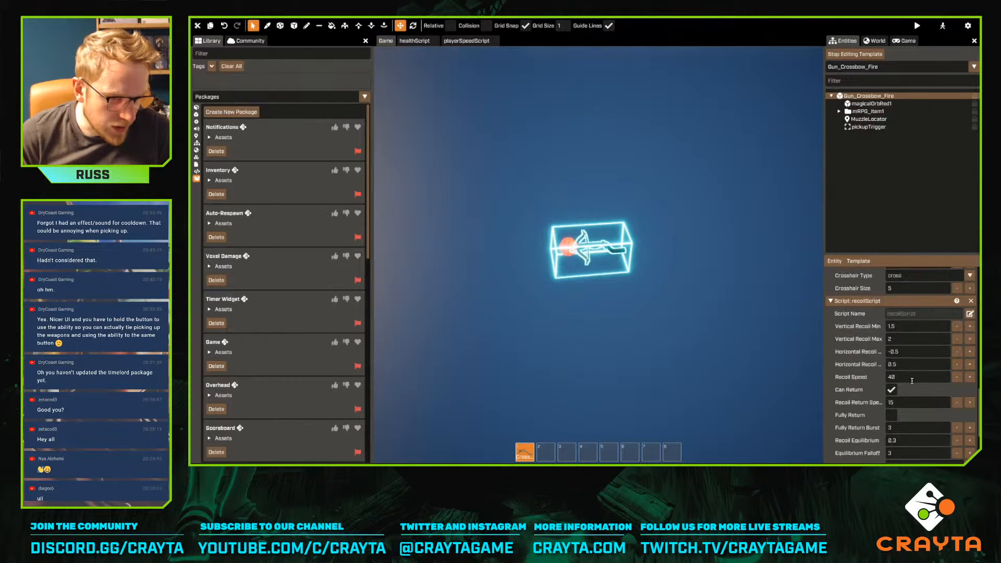
{"action": "scroll", "coordinate": [910, 362], "scroll_direction": "up", "scroll_amount": 3}
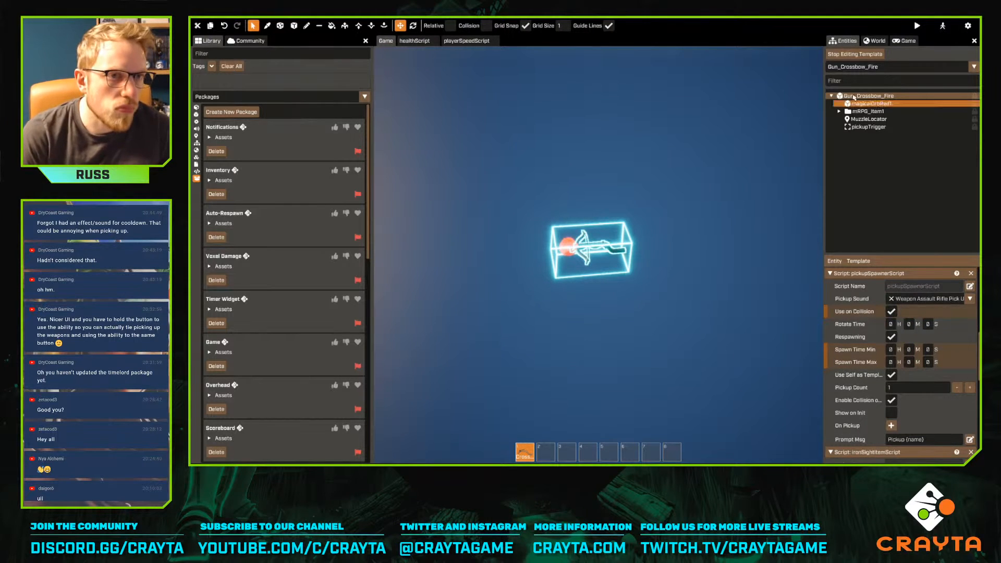
Open the Gun_Crossbow_Magic template and review its mesh, gunScript and item script settings
{"action": "left_click", "coordinate": [866, 66]}
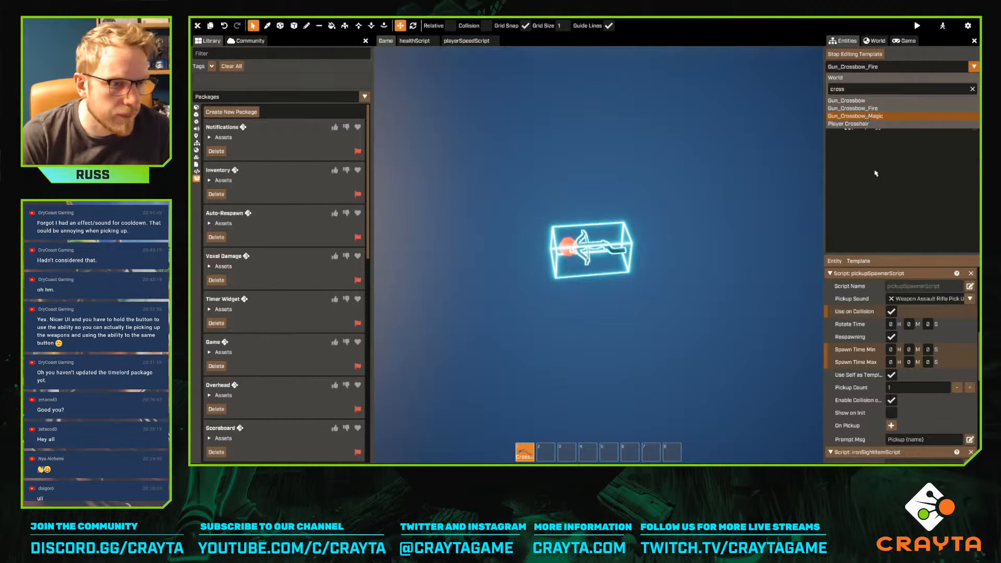
{"action": "left_click", "coordinate": [860, 126]}
{"action": "scroll", "coordinate": [902, 353], "scroll_direction": "down", "scroll_amount": 10}
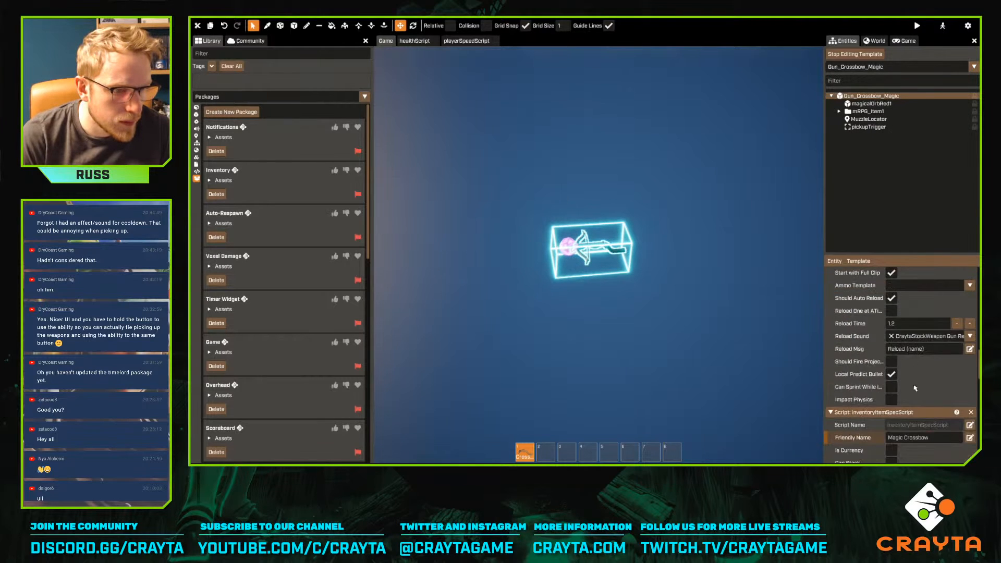
{"action": "scroll", "coordinate": [907, 358], "scroll_direction": "up", "scroll_amount": 12}
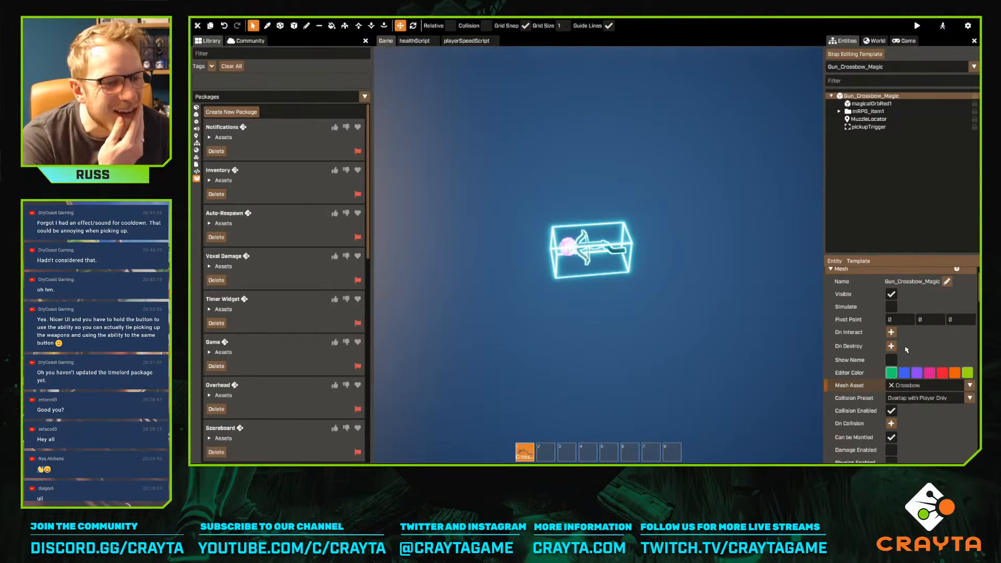
{"action": "scroll", "coordinate": [906, 349], "scroll_direction": "down", "scroll_amount": 4}
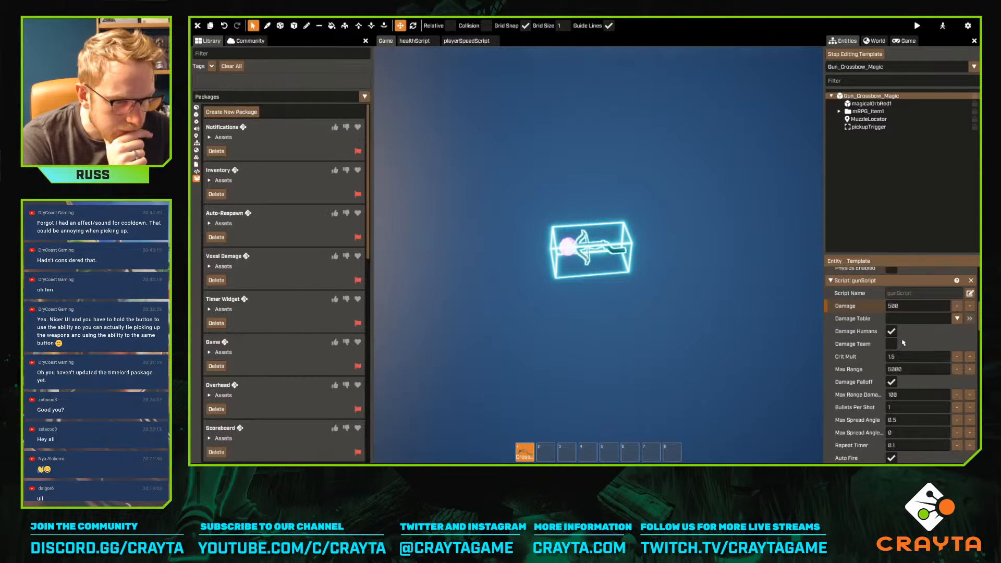
{"action": "scroll", "coordinate": [903, 343], "scroll_direction": "down", "scroll_amount": 2}
{"action": "scroll", "coordinate": [902, 339], "scroll_direction": "up", "scroll_amount": 4}
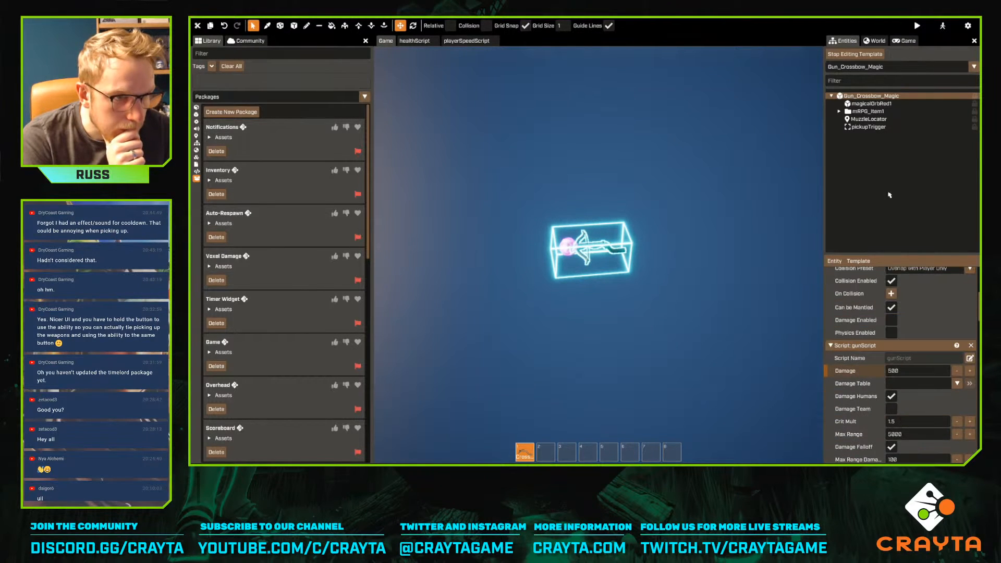
Set mRPG_Item1's requirement in the Gun_Crossbow_Magic template to dex:5 and its requirements-not-met message to "Dex level 5 required!"
{"action": "left_click", "coordinate": [868, 112]}
{"action": "double_click", "coordinate": [915, 354]}
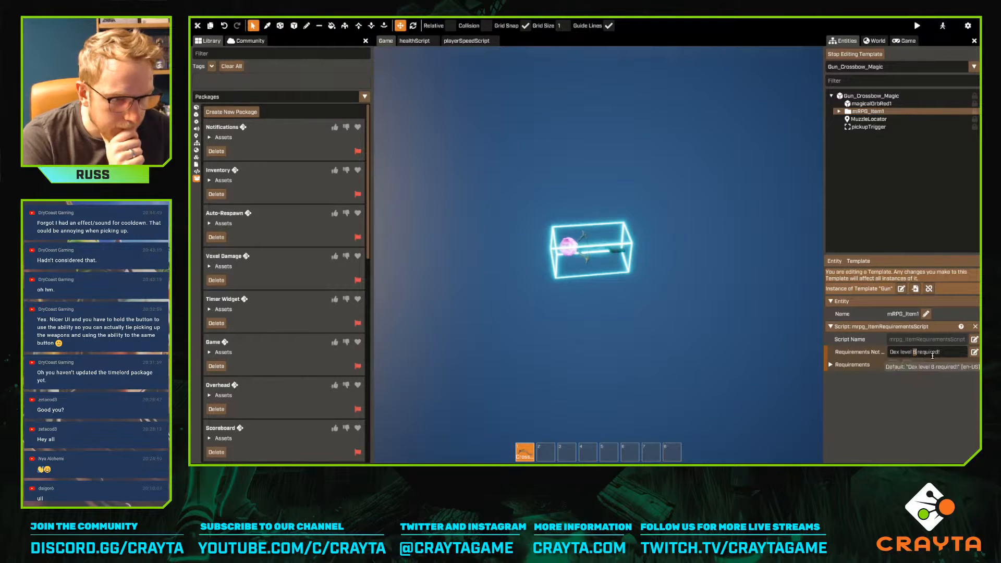
{"action": "left_click", "coordinate": [831, 365]}
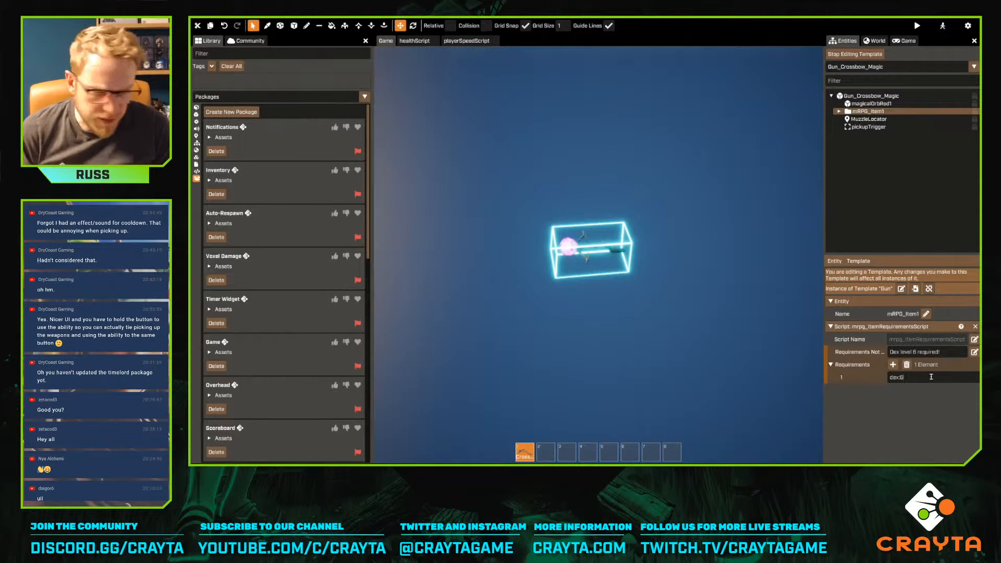
{"action": "type", "text": "5"}
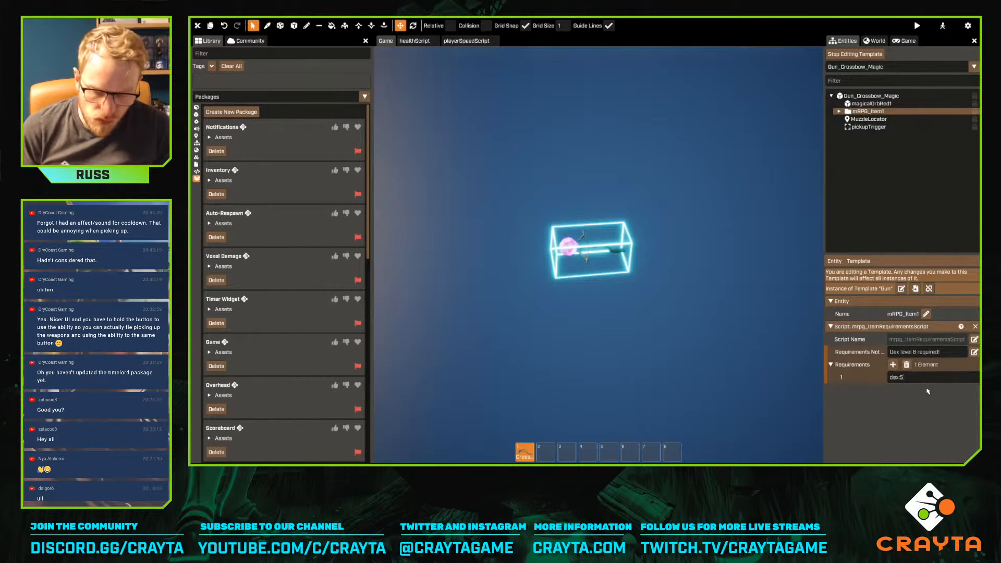
{"action": "type", "text": "5"}
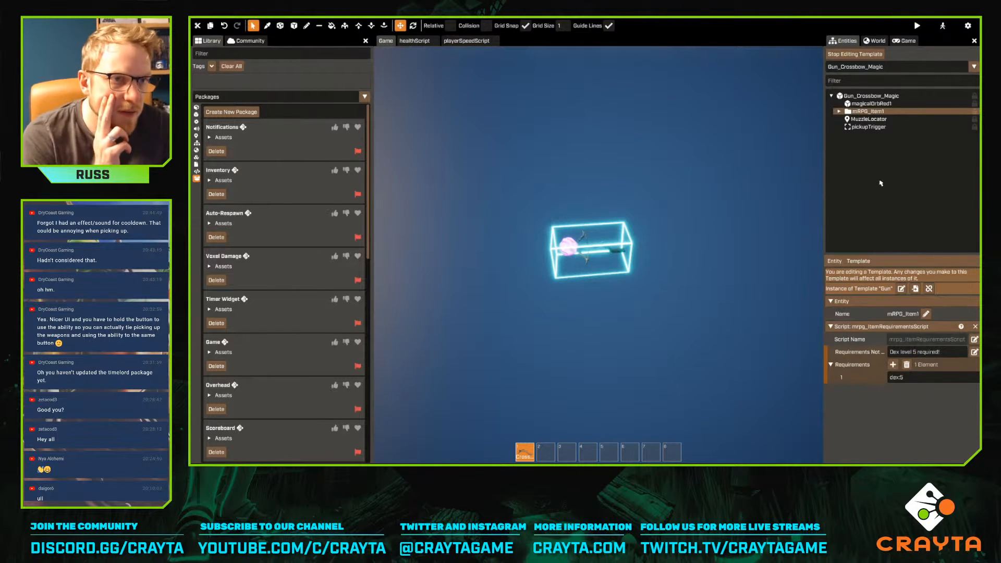
Check the item requirements of mRPG_Item1 in the Gun_Crossbow_Fire template, and return to the world
{"action": "left_click", "coordinate": [870, 66]}
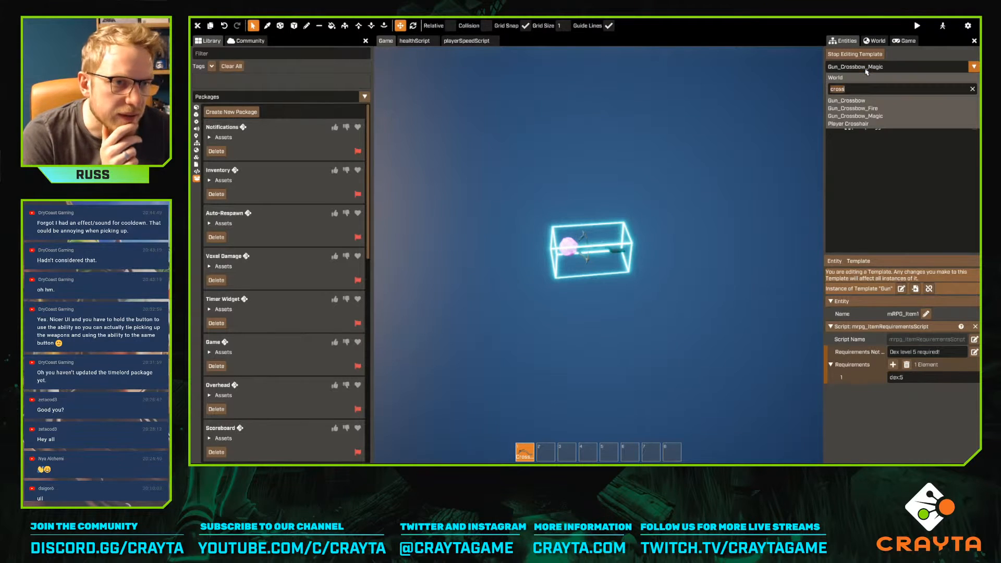
{"action": "left_click", "coordinate": [869, 109]}
{"action": "left_click", "coordinate": [868, 111]}
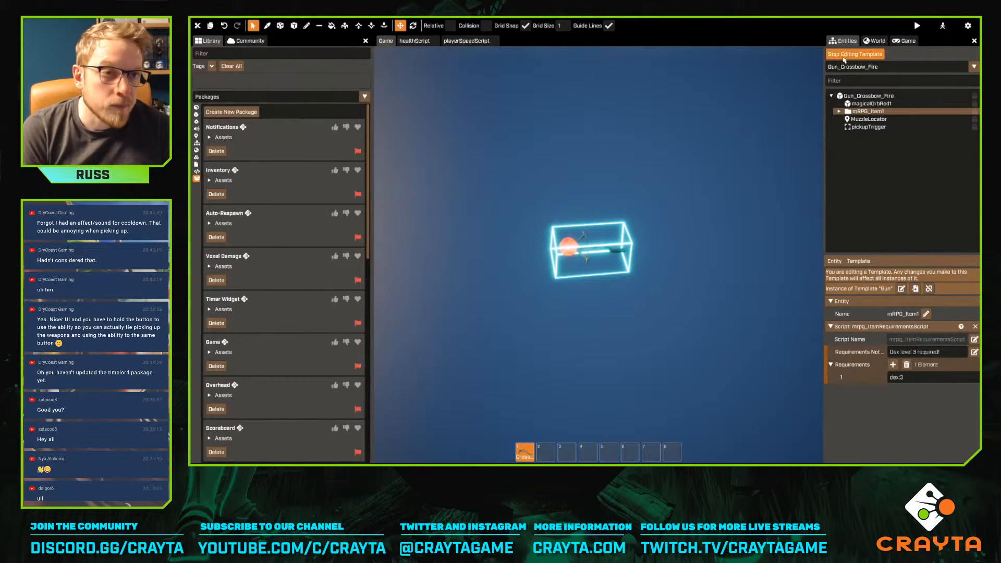
{"action": "left_click", "coordinate": [844, 55]}
{"action": "key", "text": "e"}
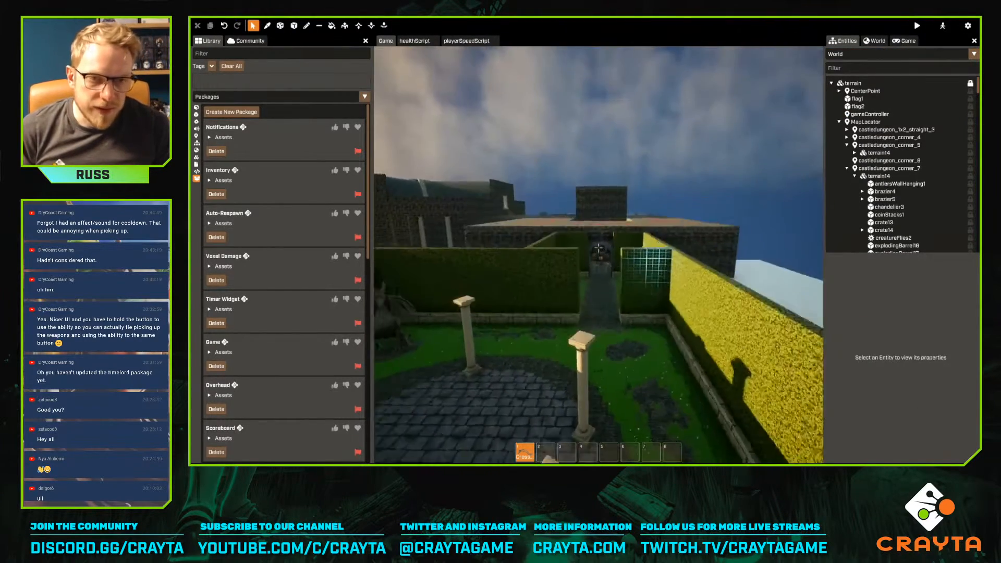
{"action": "key", "text": "e"}
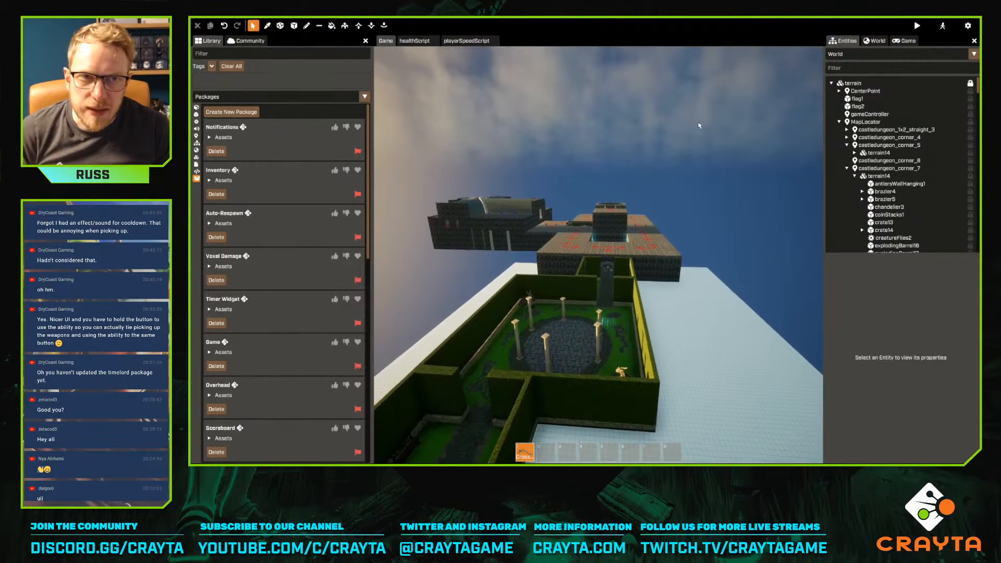
Set the Ability Button of rewindAbilityPlayer1 in the Player template to "extra1" and stop editing the template
{"action": "left_click", "coordinate": [870, 55]}
{"action": "type", "text": "player"}
{"action": "left_click", "coordinate": [845, 98]}
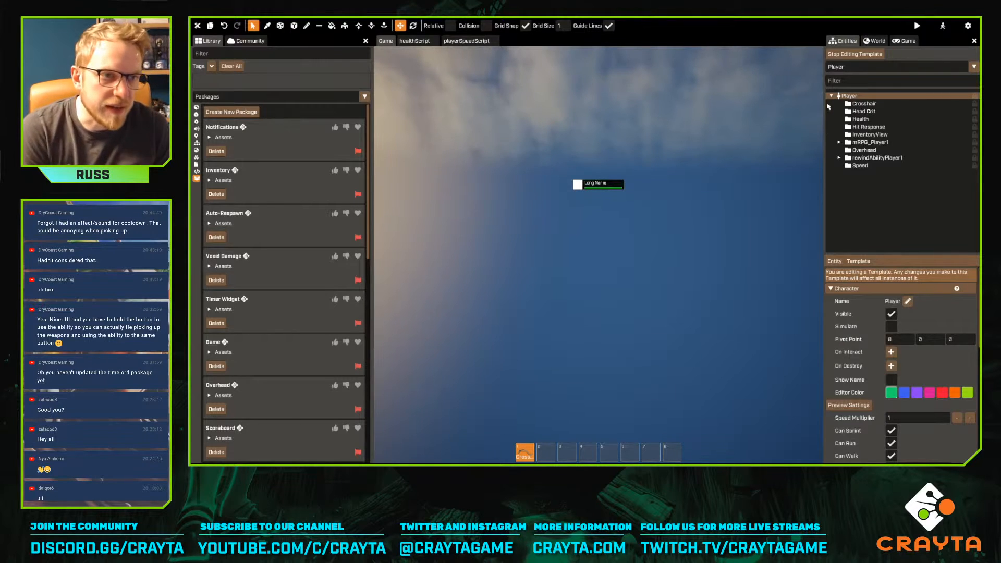
{"action": "left_click", "coordinate": [877, 158]}
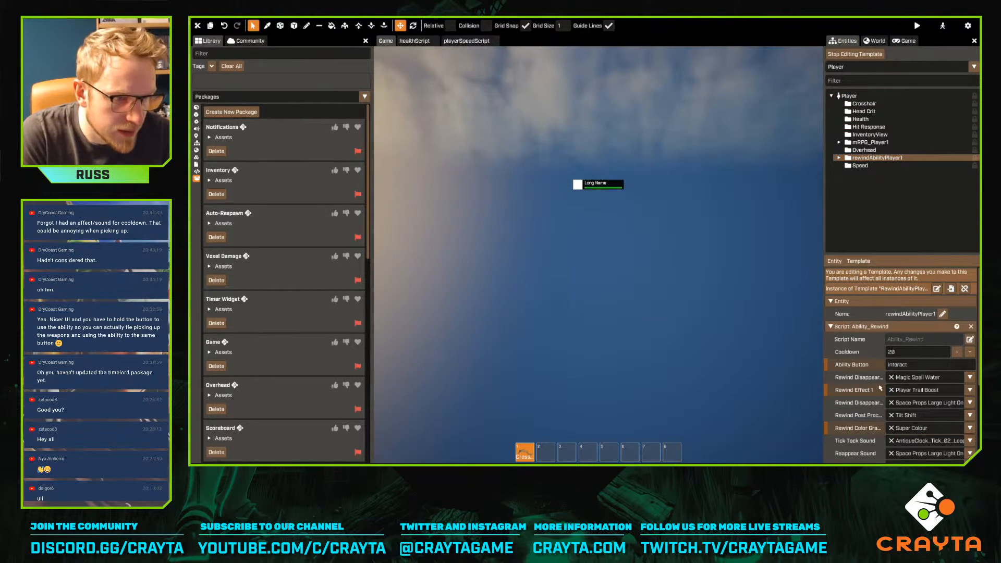
{"action": "left_click", "coordinate": [914, 361]}
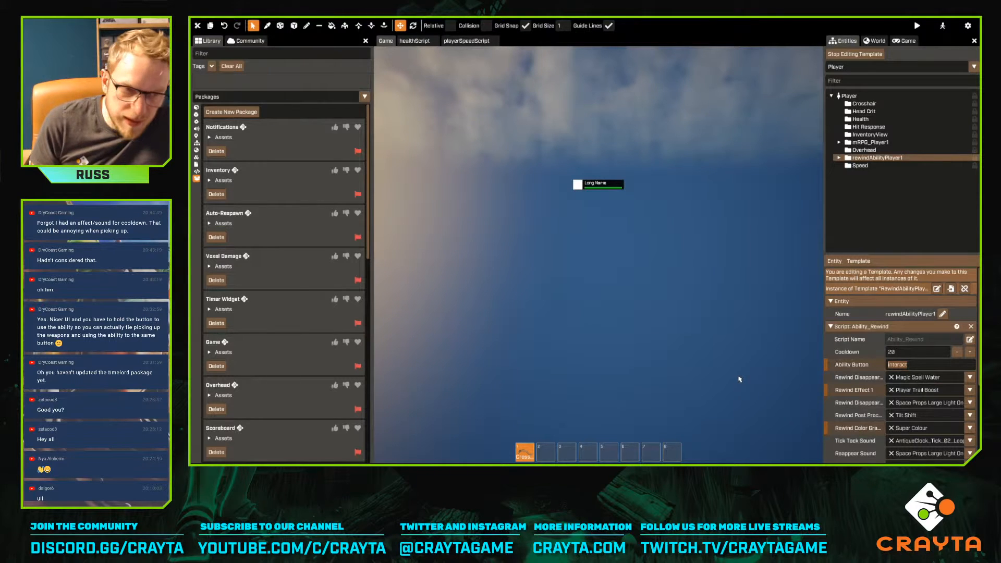
{"action": "type", "text": "extra1"}
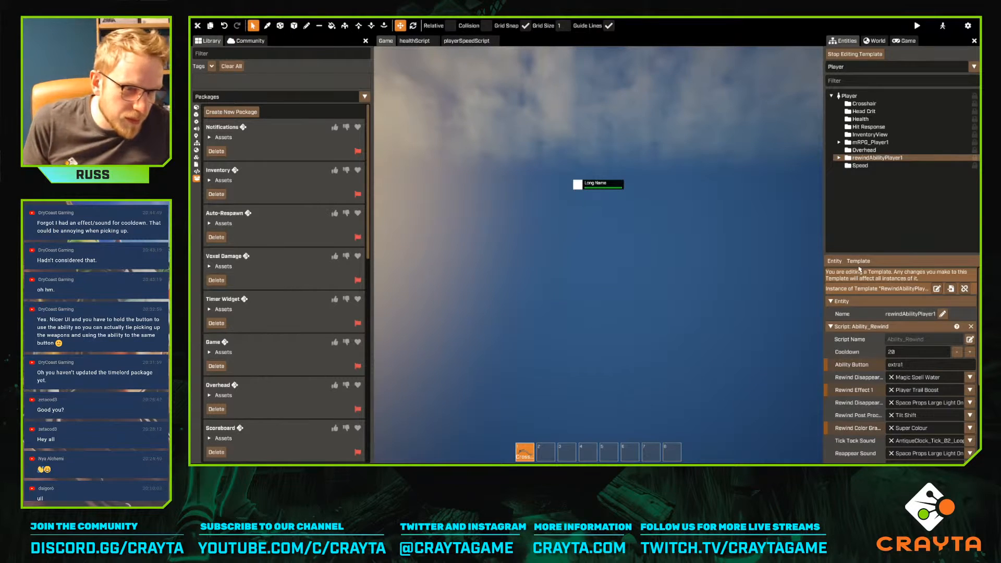
{"action": "left_click", "coordinate": [864, 233]}
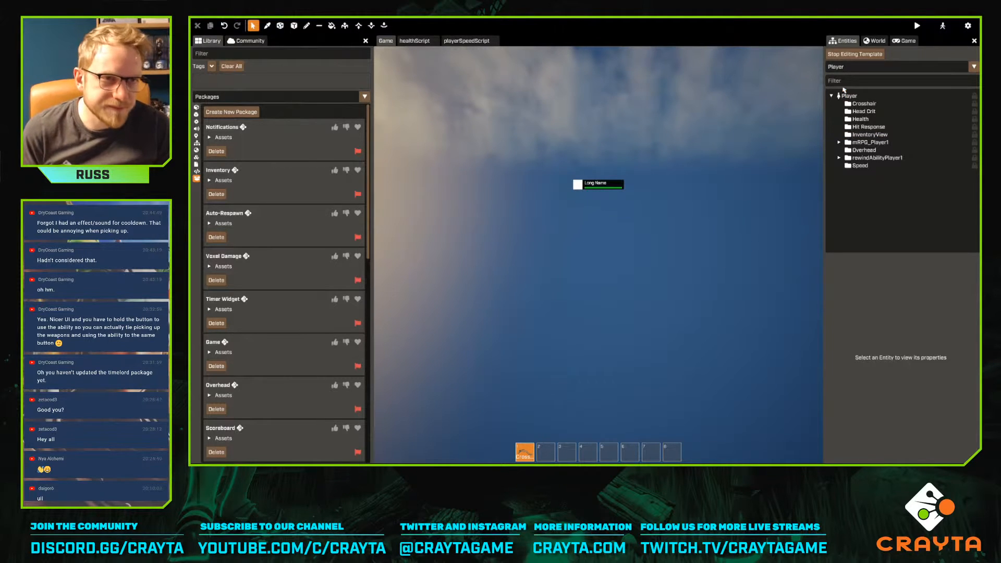
{"action": "left_click", "coordinate": [855, 53]}
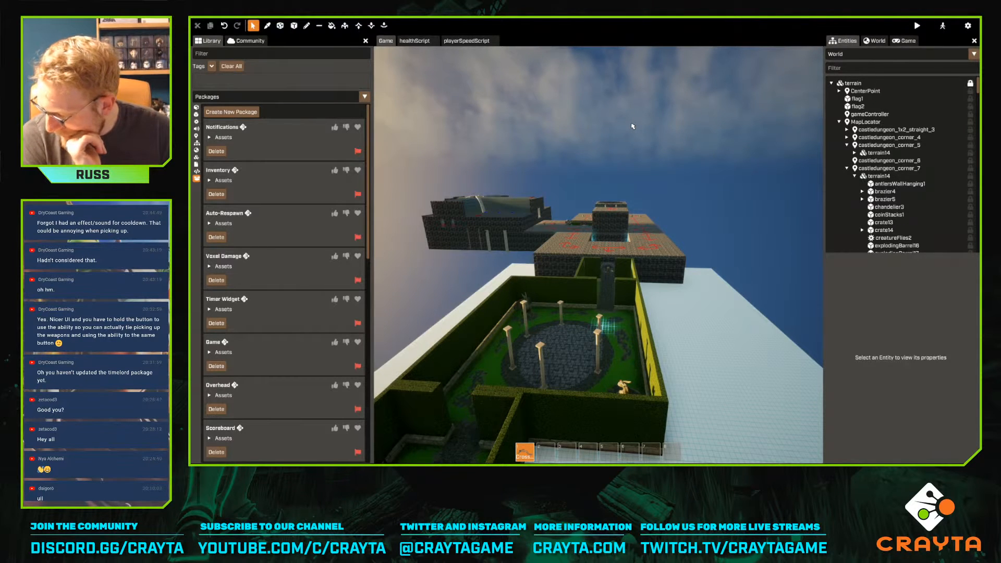
Enable Replace Item if Full in the inventoryScript of the User template's Inventory entity
{"action": "left_click", "coordinate": [880, 55]}
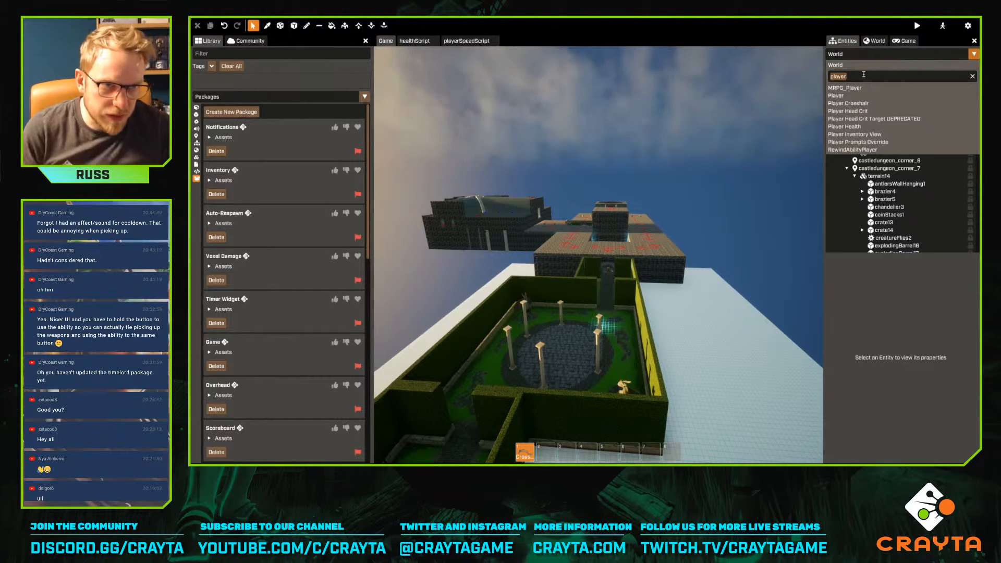
{"action": "left_click", "coordinate": [851, 97]}
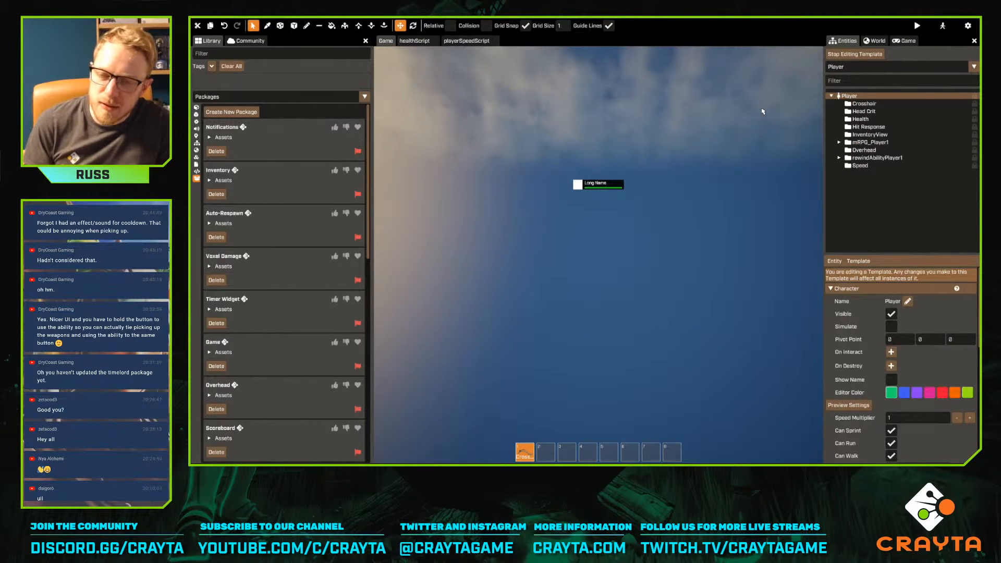
{"action": "left_click", "coordinate": [887, 66]}
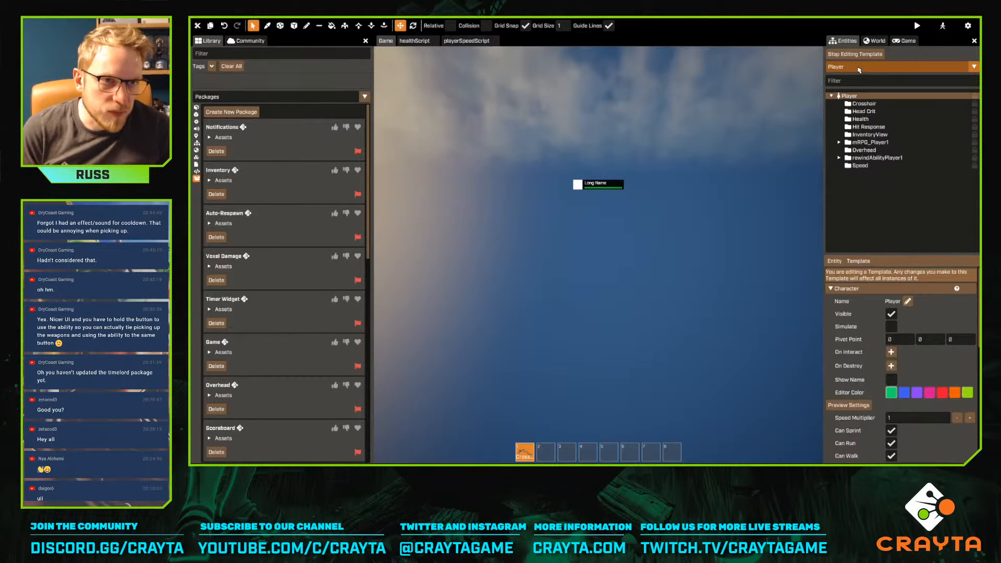
{"action": "type", "text": "user"}
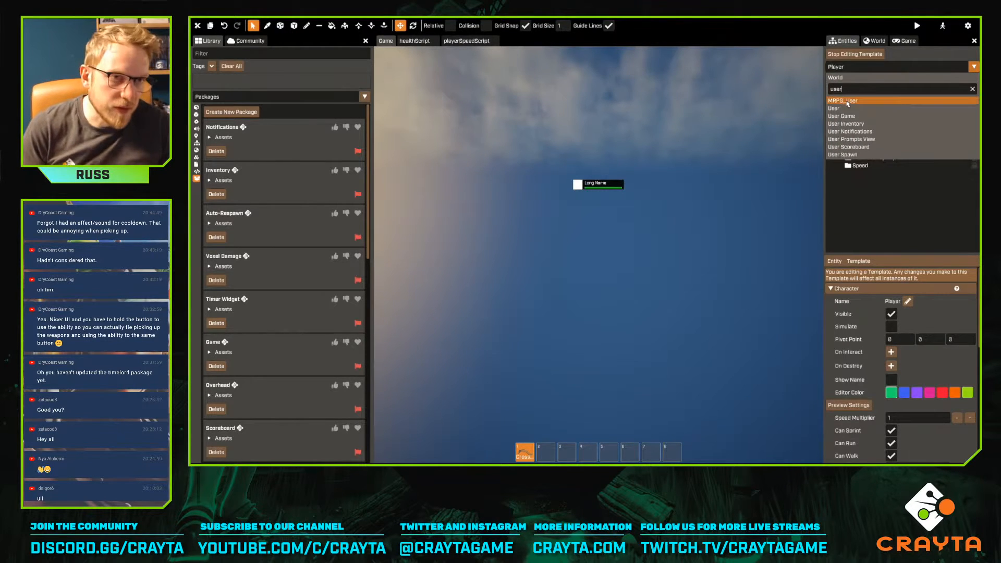
{"action": "left_click", "coordinate": [847, 109]}
{"action": "left_click", "coordinate": [831, 96]}
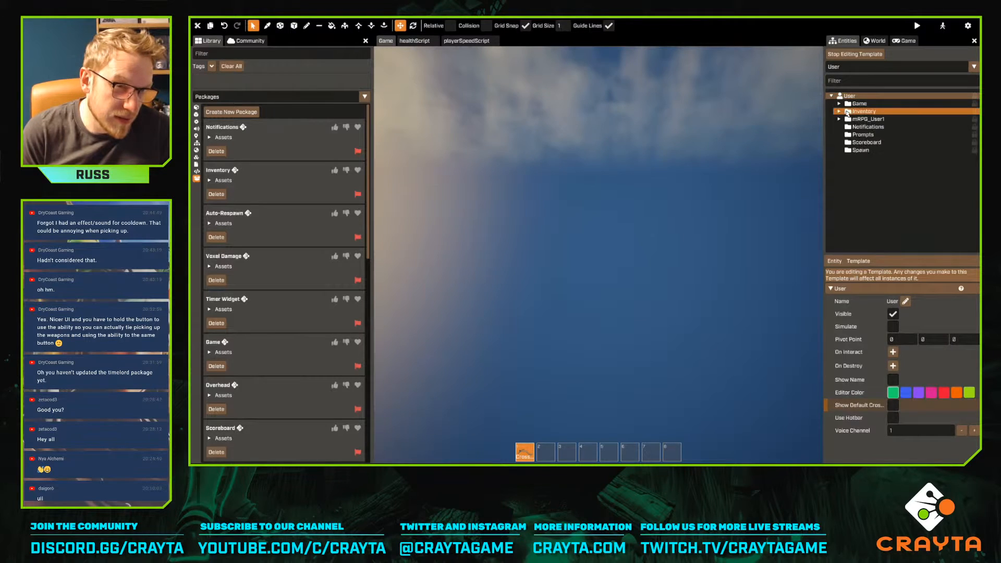
{"action": "left_click", "coordinate": [863, 112]}
{"action": "left_click", "coordinate": [892, 391]}
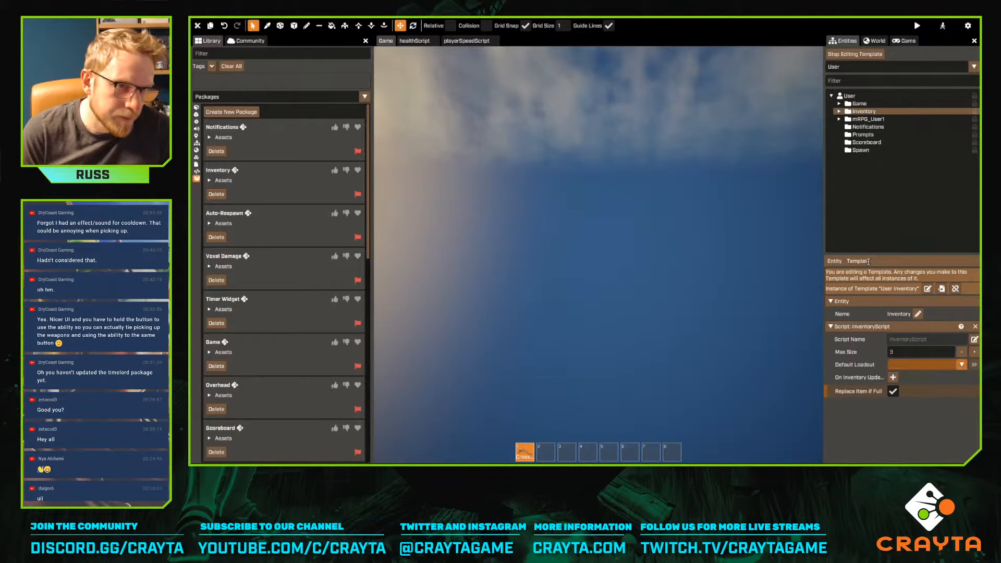
Try to bind On User Died in the Spawn entity's spawnUserScript to the Inventory's inventoryScript, and delete the unset binding
{"action": "left_click", "coordinate": [851, 150]}
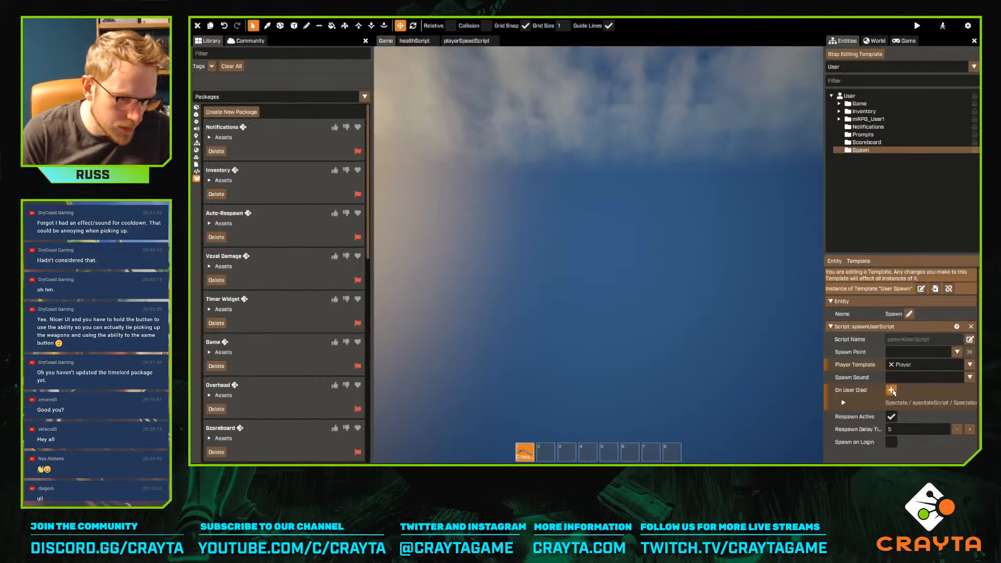
{"action": "left_click", "coordinate": [891, 390]}
{"action": "left_click_drag", "start_coordinate": [863, 111], "coordinate": [924, 425]}
{"action": "scroll", "coordinate": [924, 426], "scroll_direction": "down", "scroll_amount": 1}
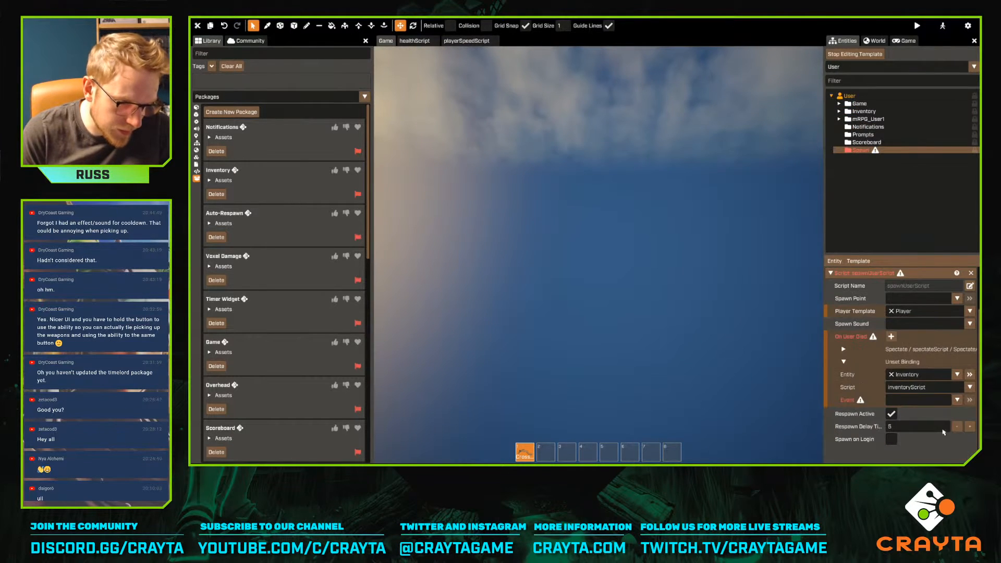
{"action": "left_click", "coordinate": [957, 400]}
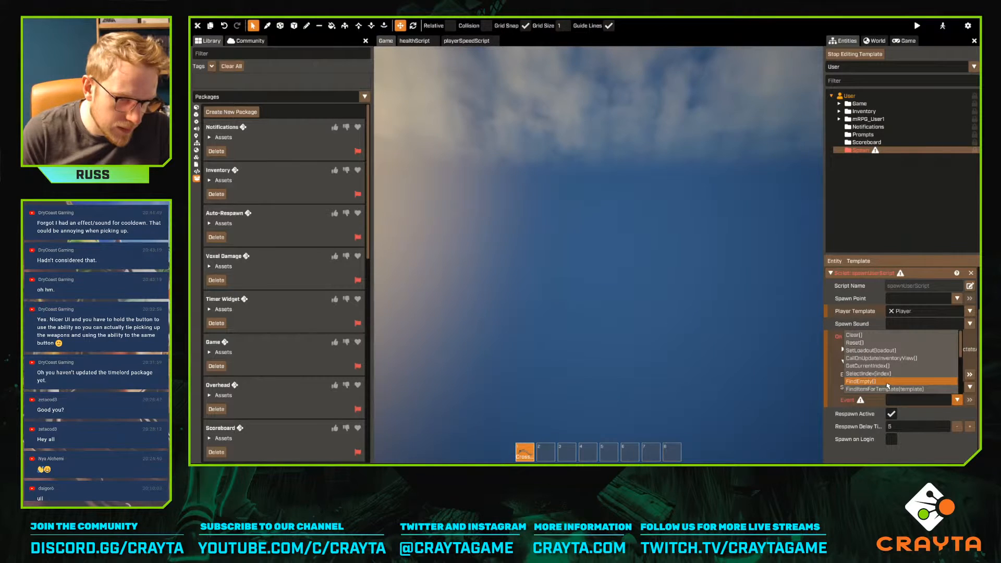
{"action": "left_click", "coordinate": [887, 382]}
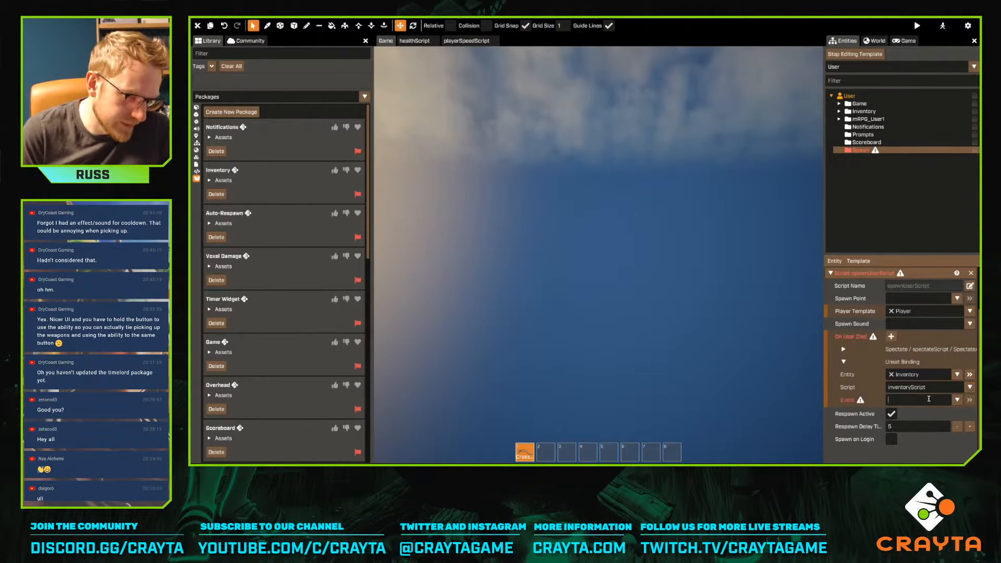
{"action": "left_click", "coordinate": [957, 400]}
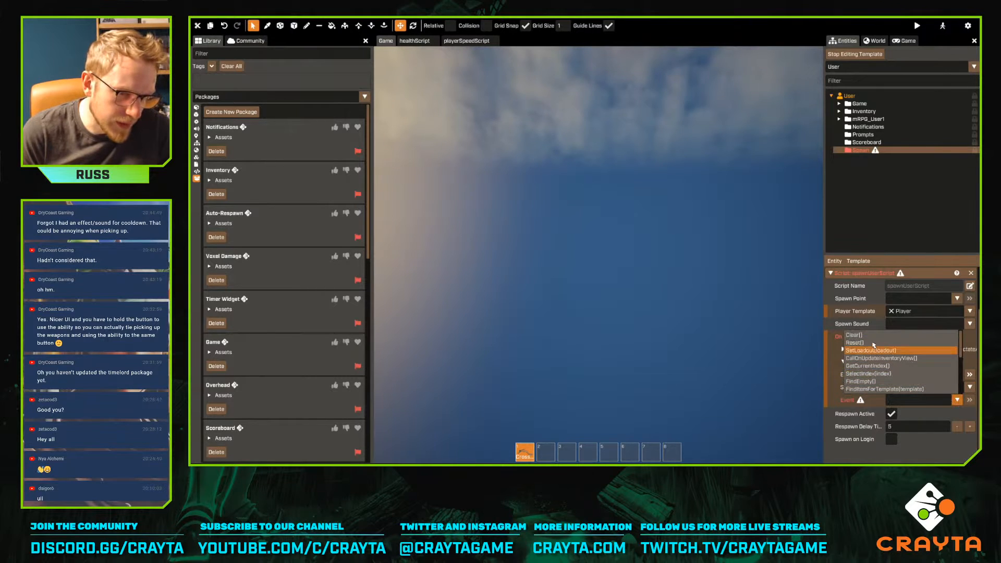
{"action": "left_click", "coordinate": [901, 451]}
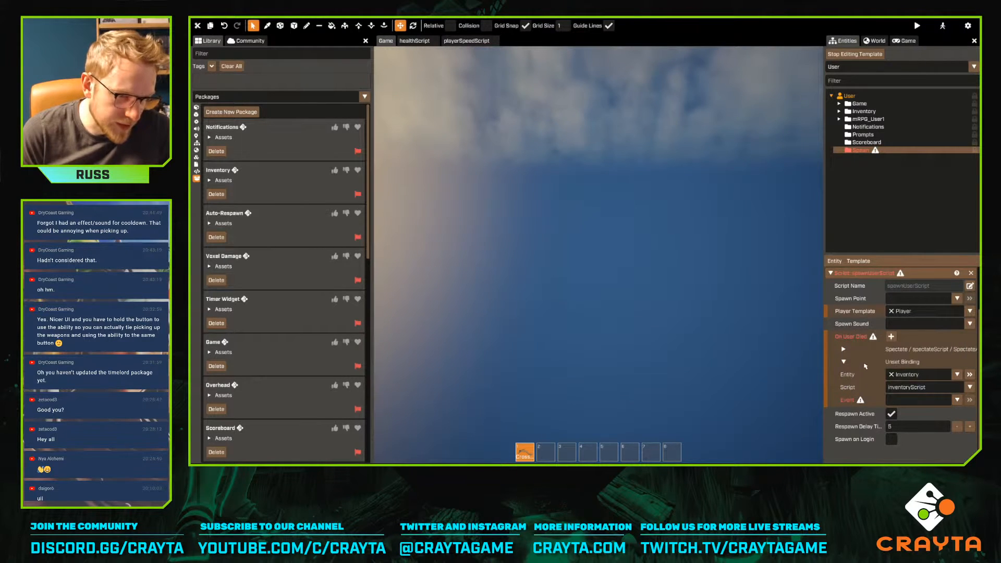
{"action": "right_click", "coordinate": [864, 362]}
{"action": "left_click", "coordinate": [884, 365]}
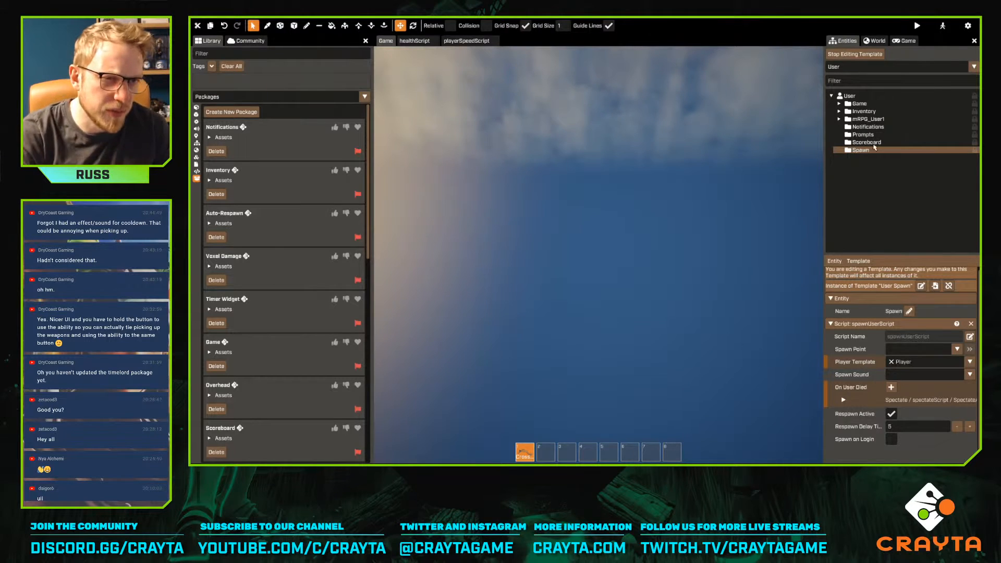
Clear the filter of the template list and stop editing the User template
{"action": "left_click", "coordinate": [845, 67]}
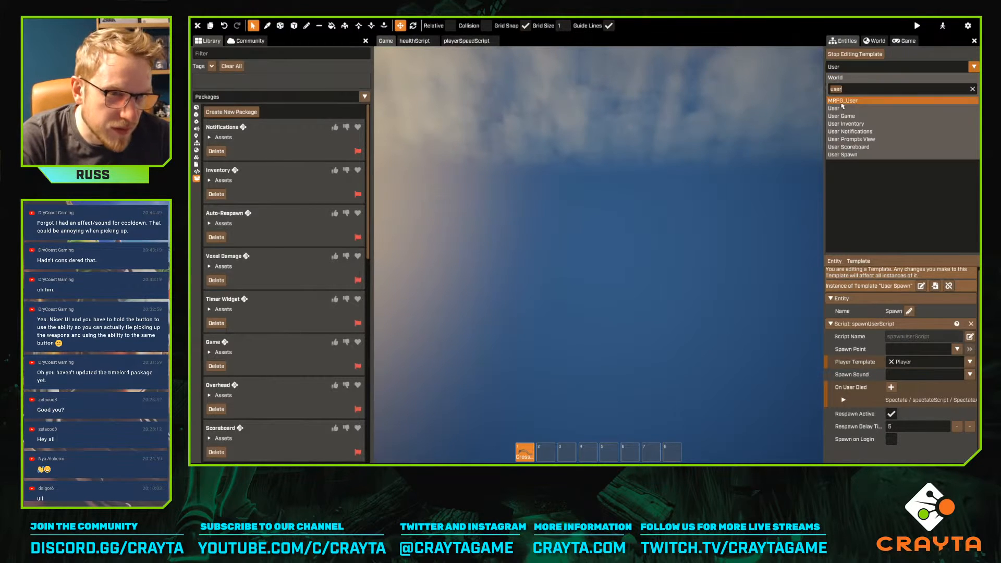
{"action": "left_click", "coordinate": [971, 89]}
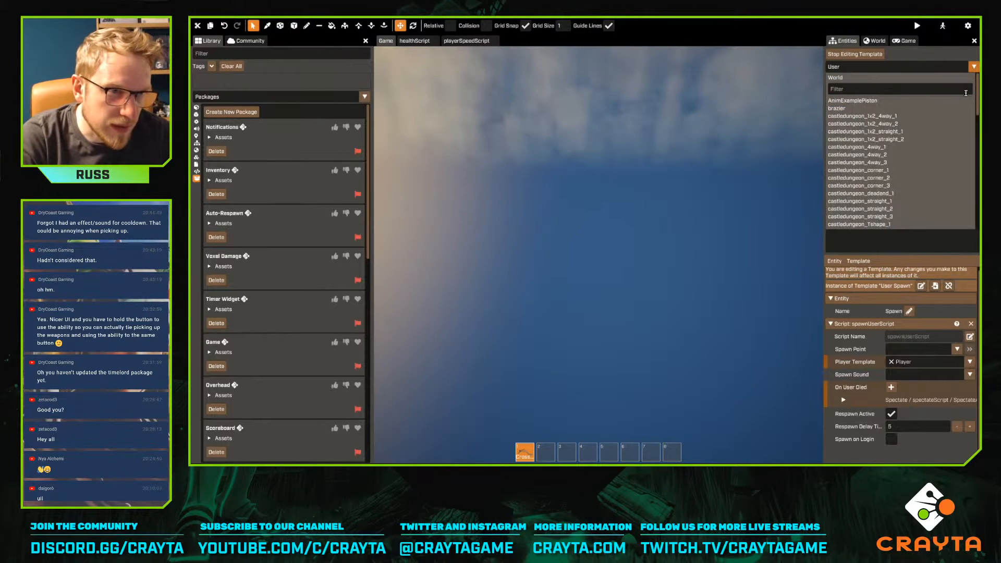
{"action": "left_click", "coordinate": [864, 247]}
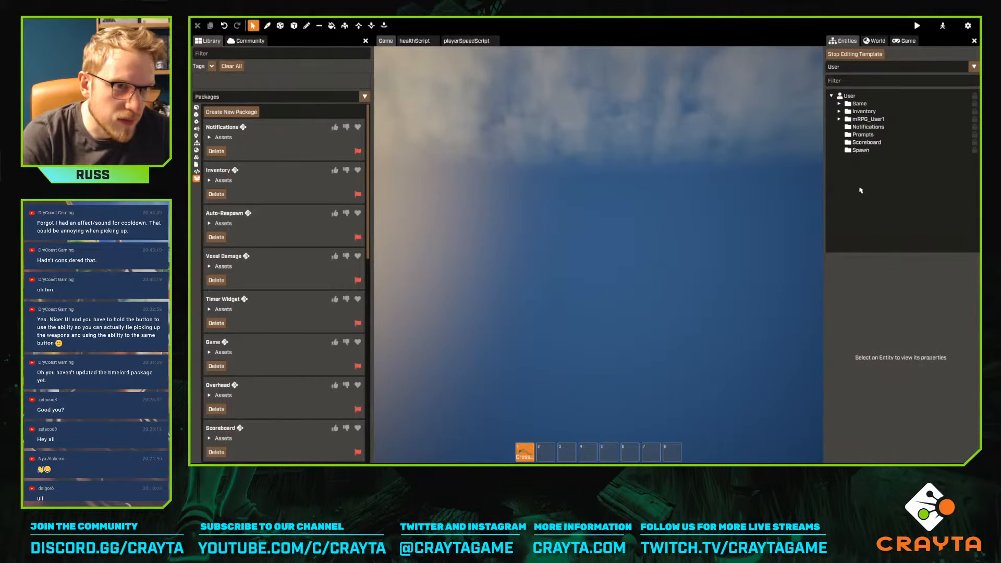
{"action": "left_click", "coordinate": [853, 55]}
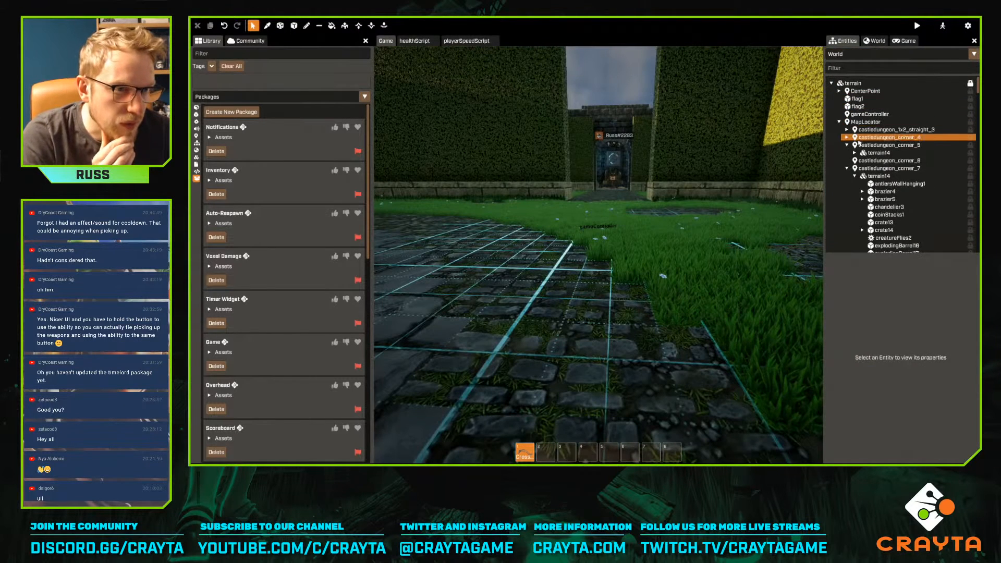
Add an On Round End binding on gameController that targets an inventoryScript event of the User template's Inventory entity
{"action": "scroll", "coordinate": [869, 343], "scroll_direction": "down", "scroll_amount": 10}
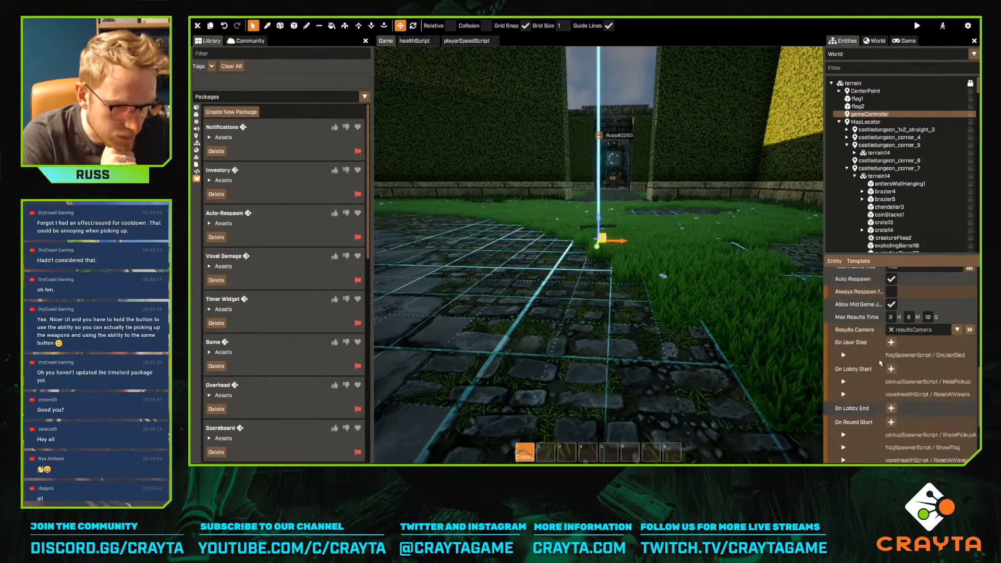
{"action": "left_click", "coordinate": [891, 372]}
{"action": "left_click", "coordinate": [920, 437]}
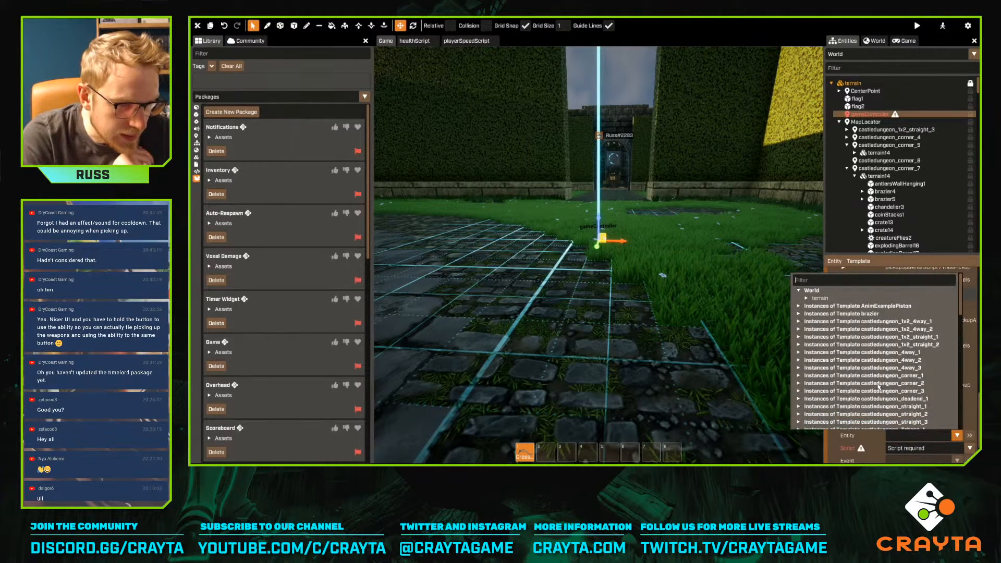
{"action": "scroll", "coordinate": [808, 321], "scroll_direction": "down", "scroll_amount": 10}
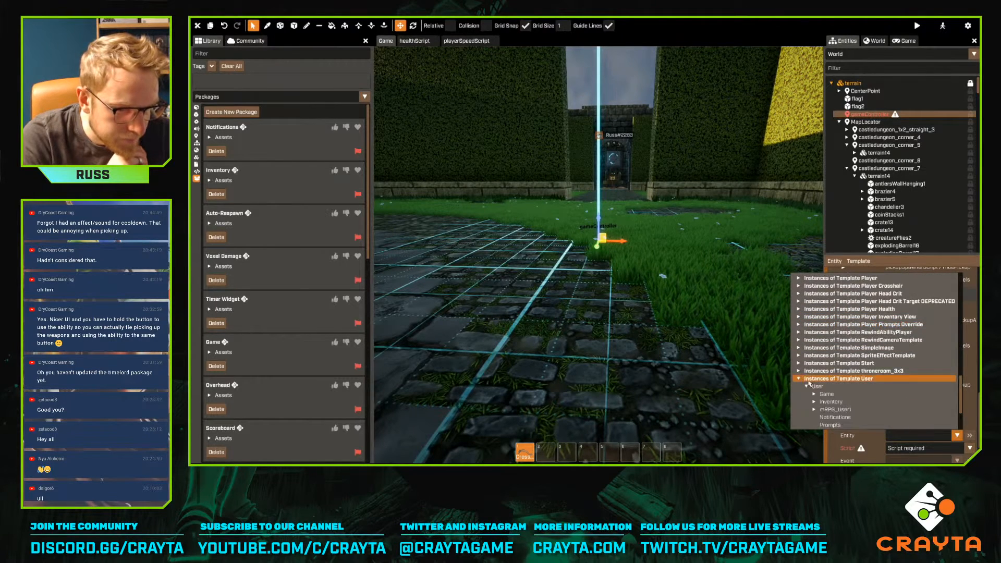
{"action": "left_click", "coordinate": [832, 407]}
{"action": "scroll", "coordinate": [832, 407], "scroll_direction": "down", "scroll_amount": 2}
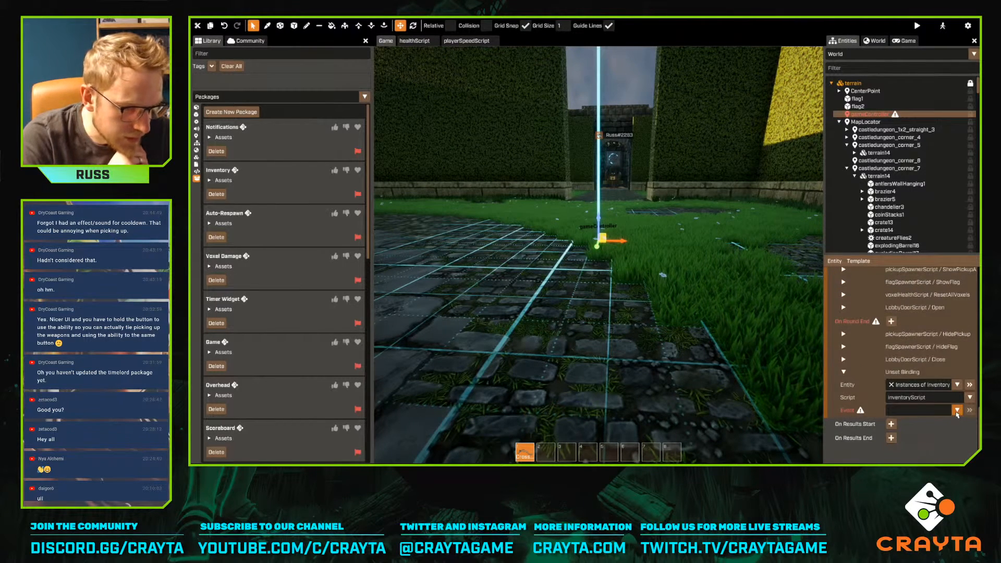
{"action": "left_click", "coordinate": [958, 410]}
{"action": "left_click", "coordinate": [856, 353]}
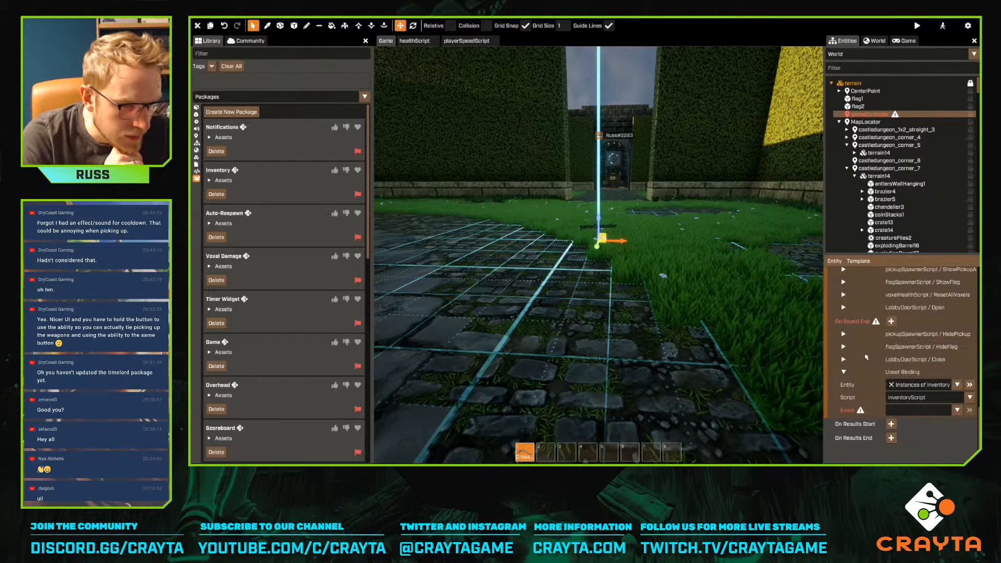
{"action": "left_click", "coordinate": [843, 373]}
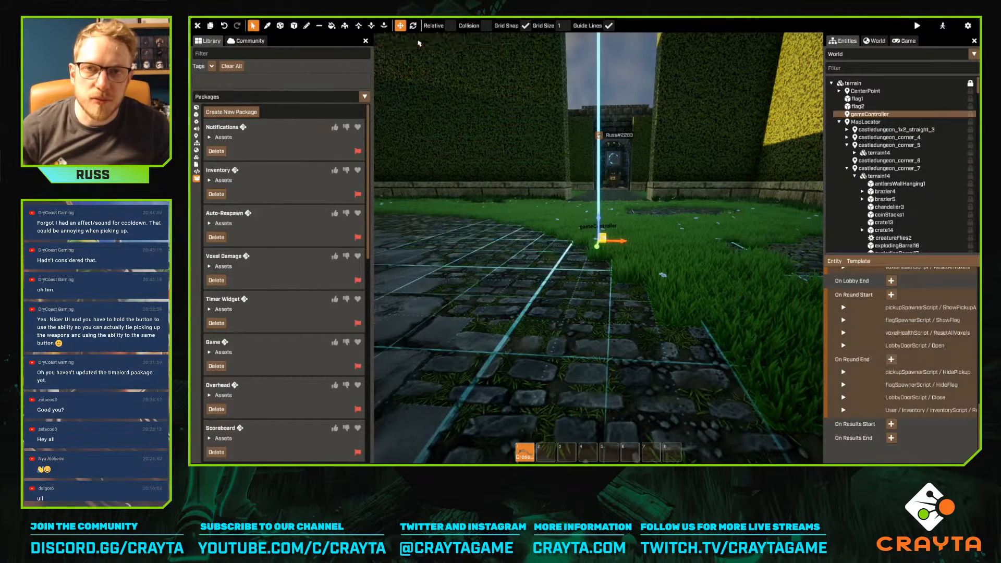
Search the scripts for "mrp" and open mrpg_CharacterScript
{"action": "key", "text": "Tab"}
{"action": "type", "text": "mrp"}
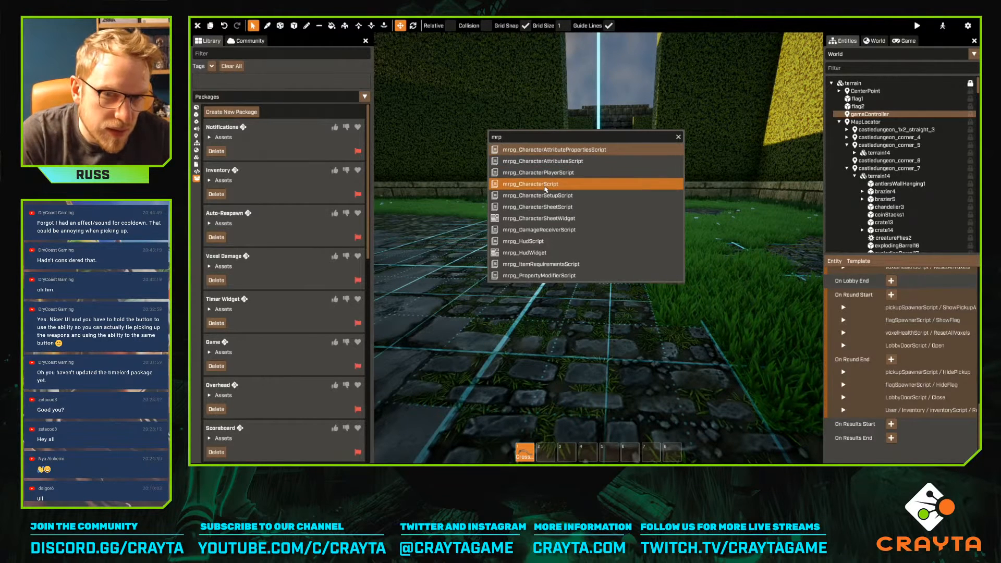
{"action": "left_click", "coordinate": [546, 187]}
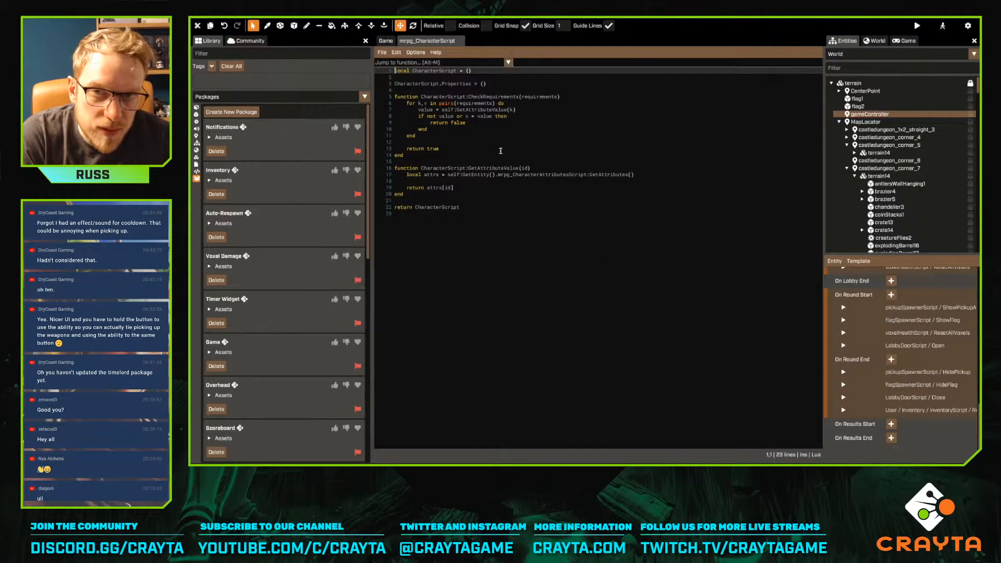
Open mrpg_CharacterSetupScript and examine its code through to the distributePoints function that assigns the initial attributes
{"action": "left_click", "coordinate": [436, 42]}
{"action": "key", "text": "Down"}
{"action": "key", "text": "Return"}
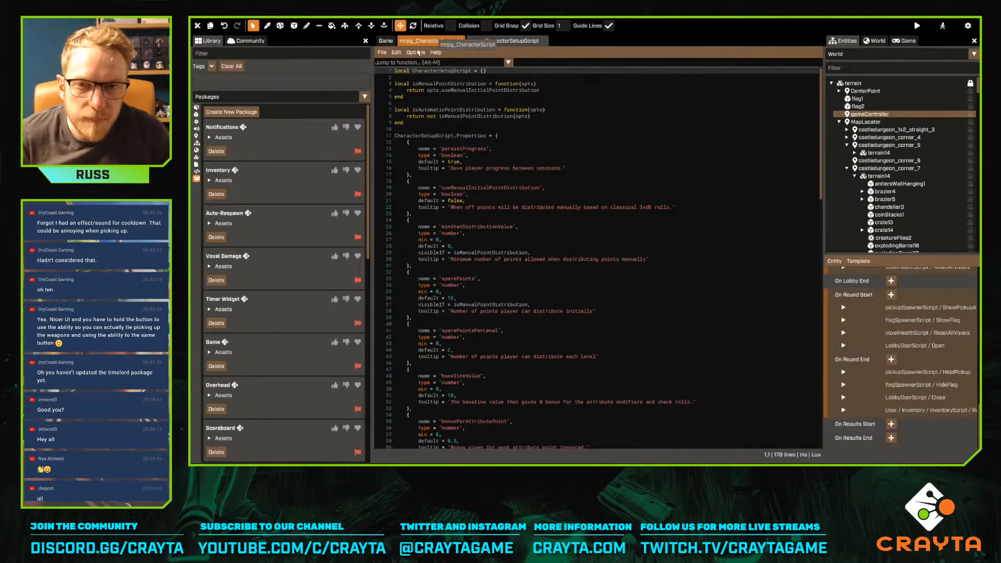
{"action": "scroll", "coordinate": [535, 192], "scroll_direction": "down", "scroll_amount": 10}
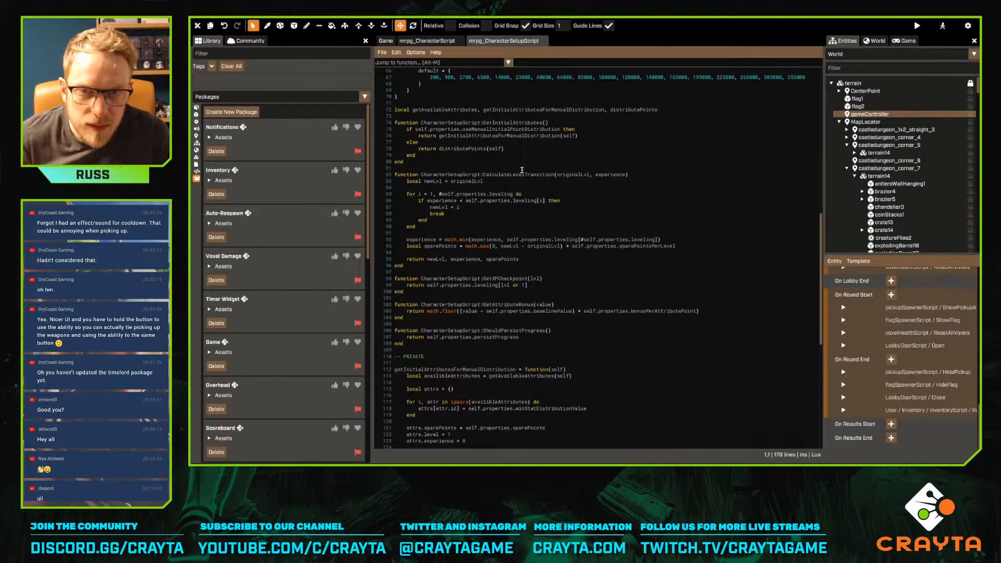
{"action": "scroll", "coordinate": [519, 170], "scroll_direction": "down", "scroll_amount": 5}
{"action": "scroll", "coordinate": [519, 171], "scroll_direction": "down", "scroll_amount": 10}
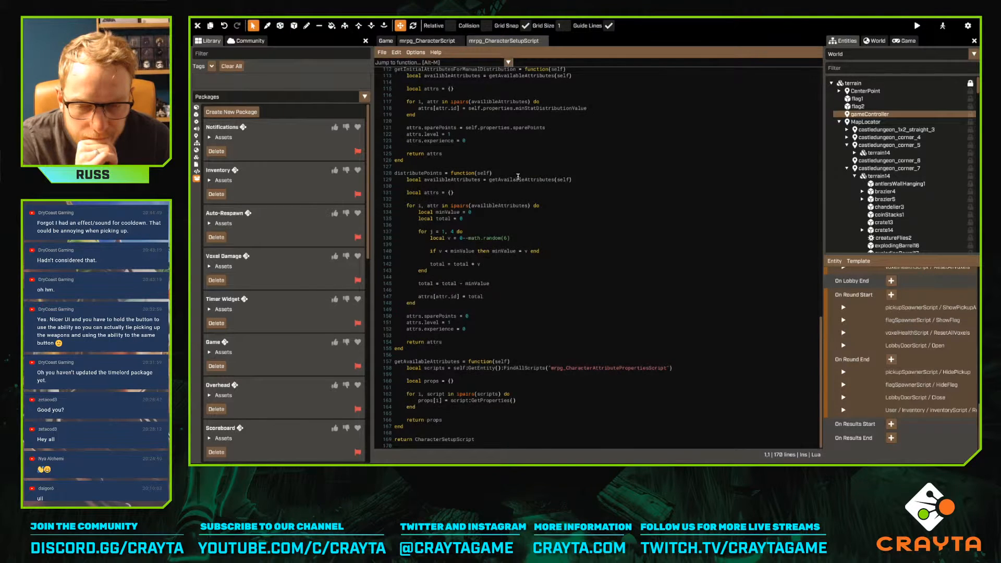
Review the mrpg_CharacterSetupScript code from its private point-distribution functions back to its property definitions
{"action": "scroll", "coordinate": [518, 176], "scroll_direction": "up", "scroll_amount": 10}
{"action": "scroll", "coordinate": [543, 219], "scroll_direction": "up", "scroll_amount": 5}
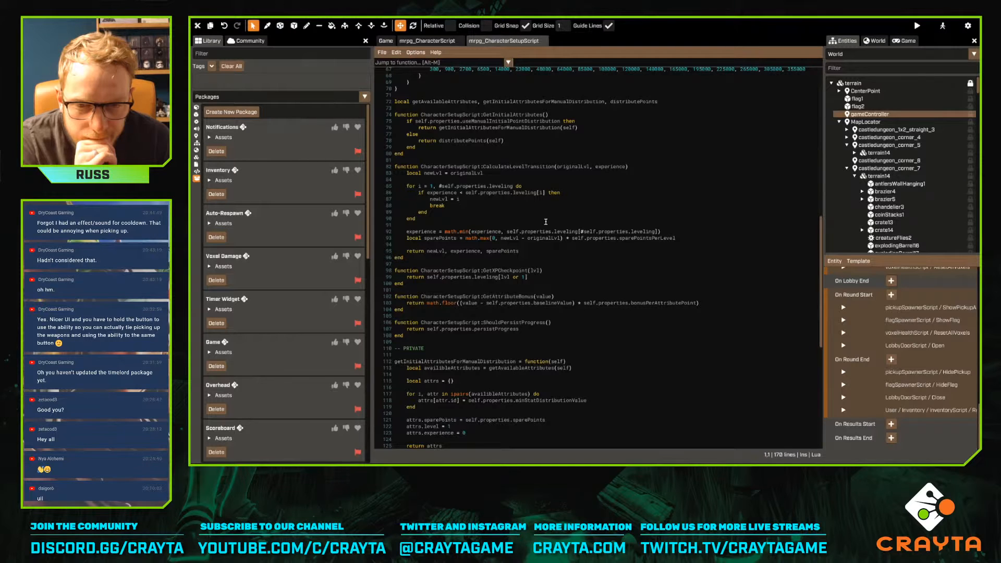
{"action": "scroll", "coordinate": [545, 221], "scroll_direction": "up", "scroll_amount": 5}
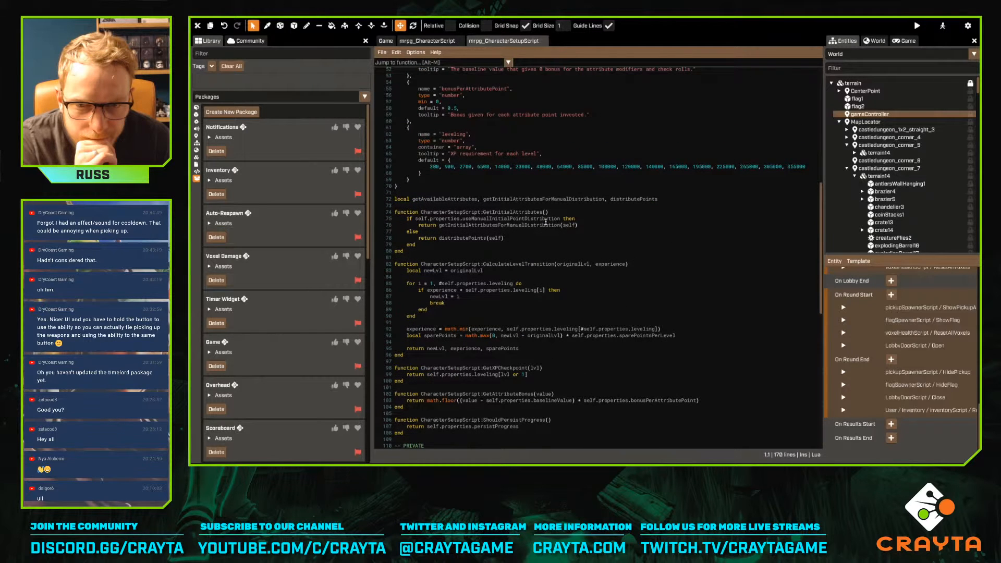
{"action": "scroll", "coordinate": [546, 221], "scroll_direction": "up", "scroll_amount": 7}
{"action": "scroll", "coordinate": [562, 222], "scroll_direction": "up", "scroll_amount": 10}
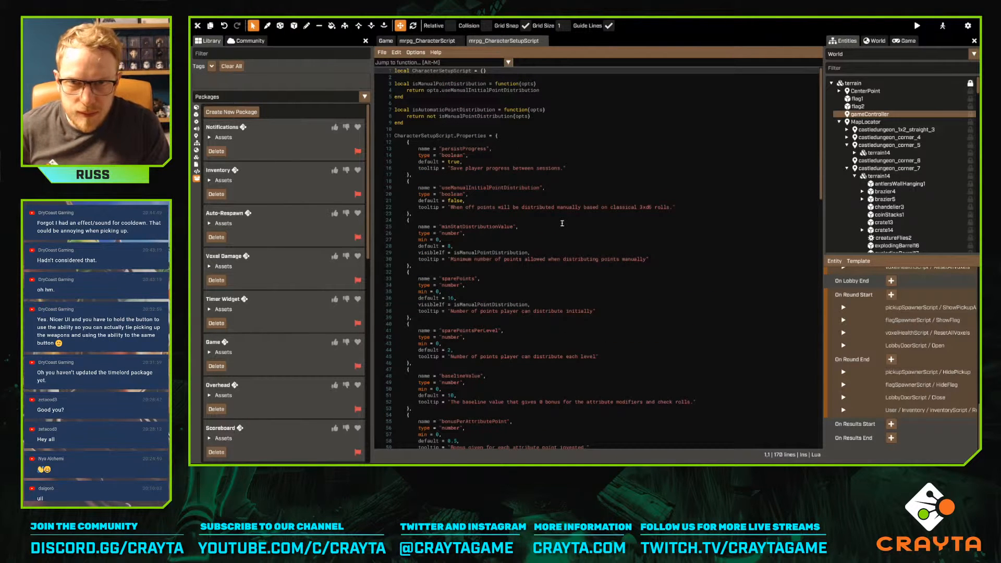
Open mrpg_CharacterPlayerScript and mrpg_CharacterAttributePropertiesScript to check what each one handles
{"action": "key", "text": "ctrl+p"}
{"action": "type", "text": "mrp"}
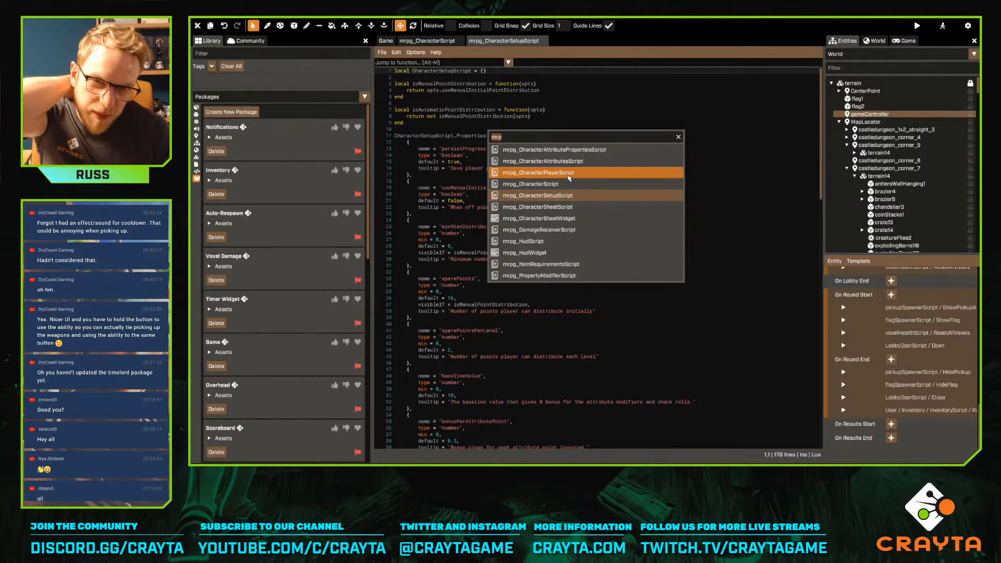
{"action": "left_click", "coordinate": [569, 175]}
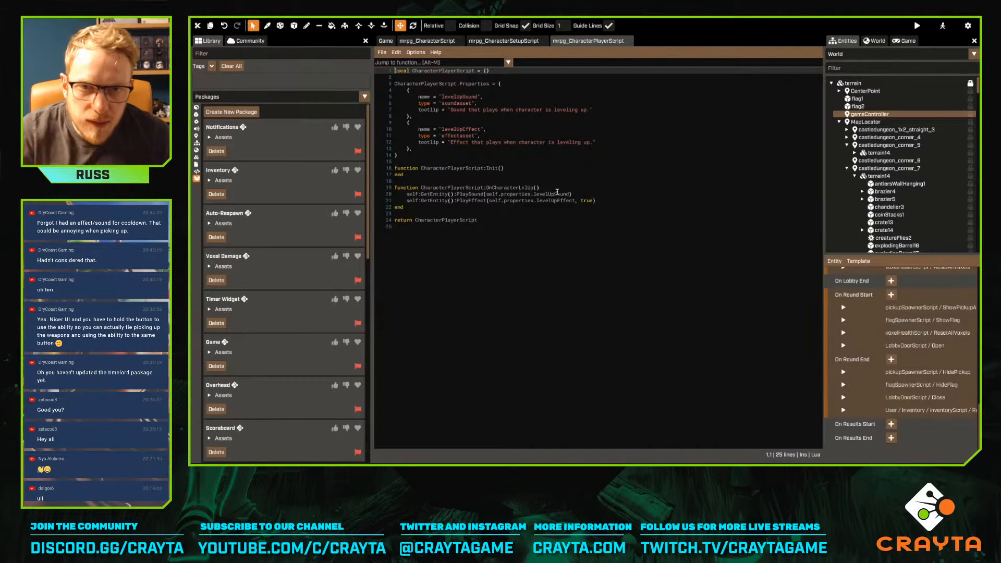
{"action": "left_click", "coordinate": [555, 193]}
{"action": "key", "text": "ctrl+p"}
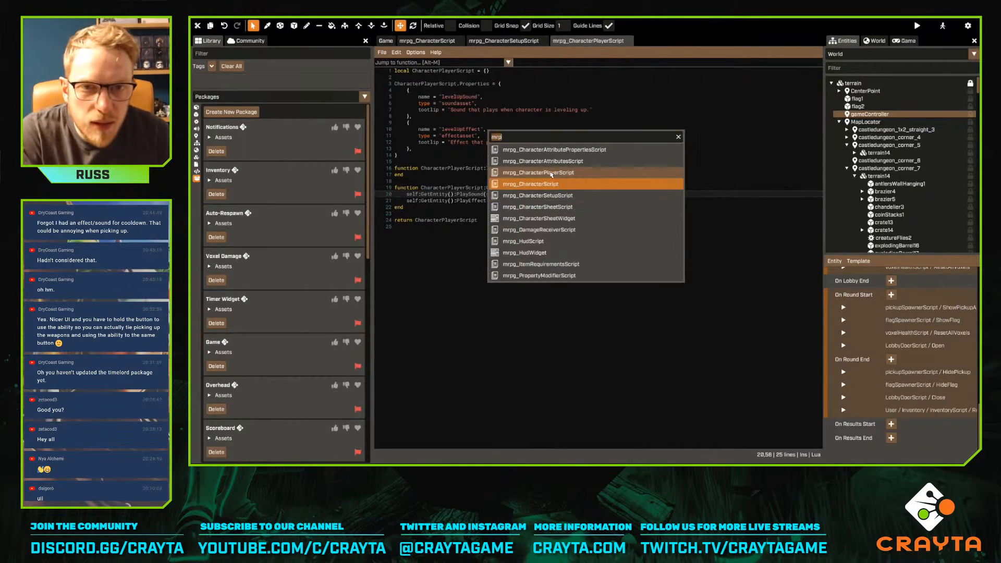
{"action": "left_click", "coordinate": [548, 150]}
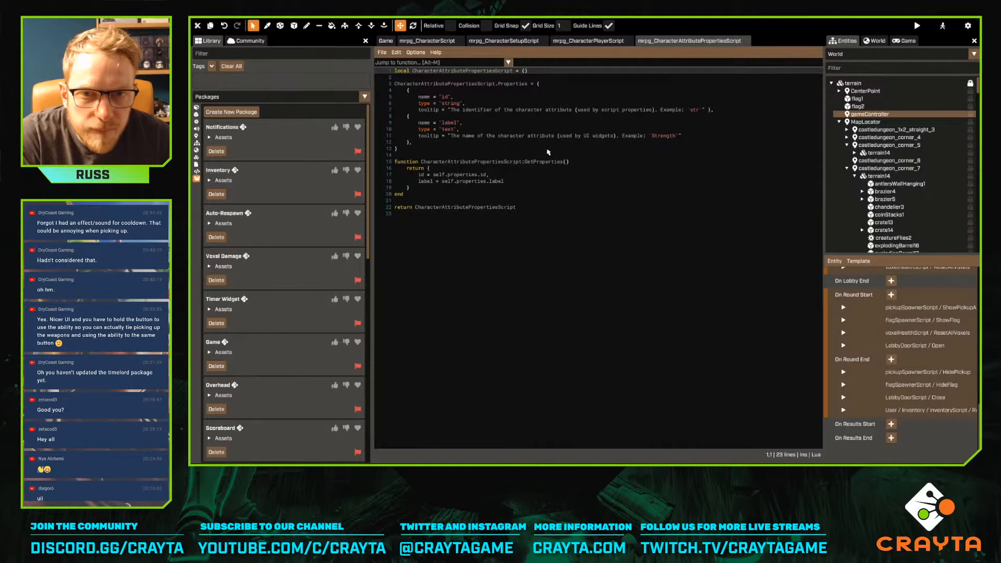
Open mrpg_CharacterAttributesScript and examine how it initialises, updates and saves the character attributes
{"action": "key", "text": "ctrl+p"}
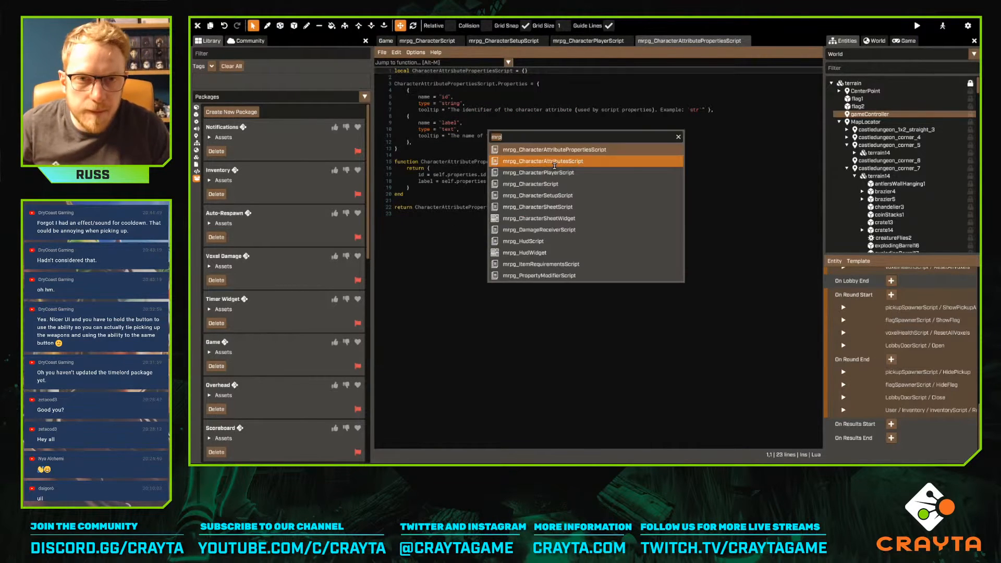
{"action": "left_click", "coordinate": [556, 168]}
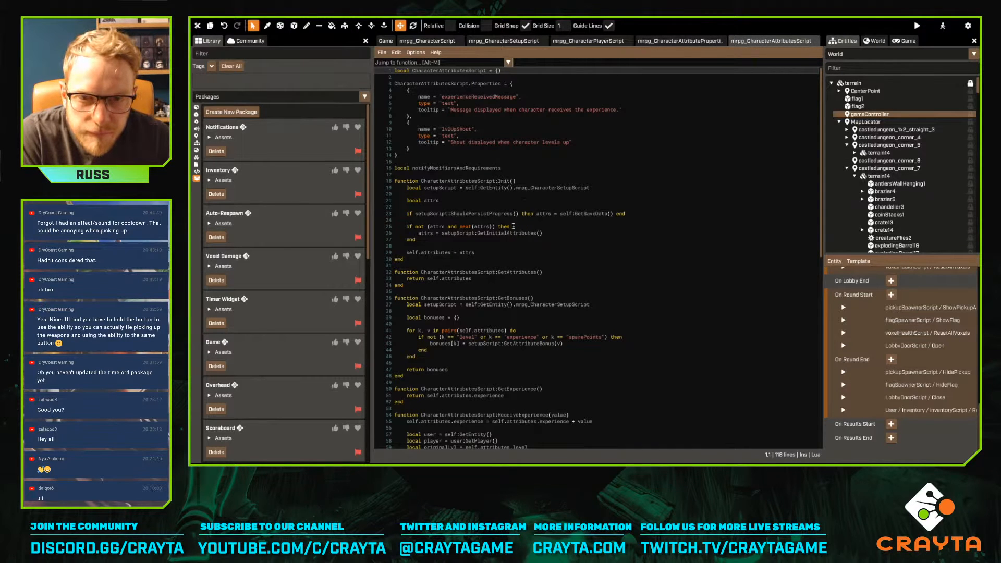
{"action": "scroll", "coordinate": [525, 247], "scroll_direction": "down", "scroll_amount": 3}
{"action": "scroll", "coordinate": [524, 247], "scroll_direction": "down", "scroll_amount": 15}
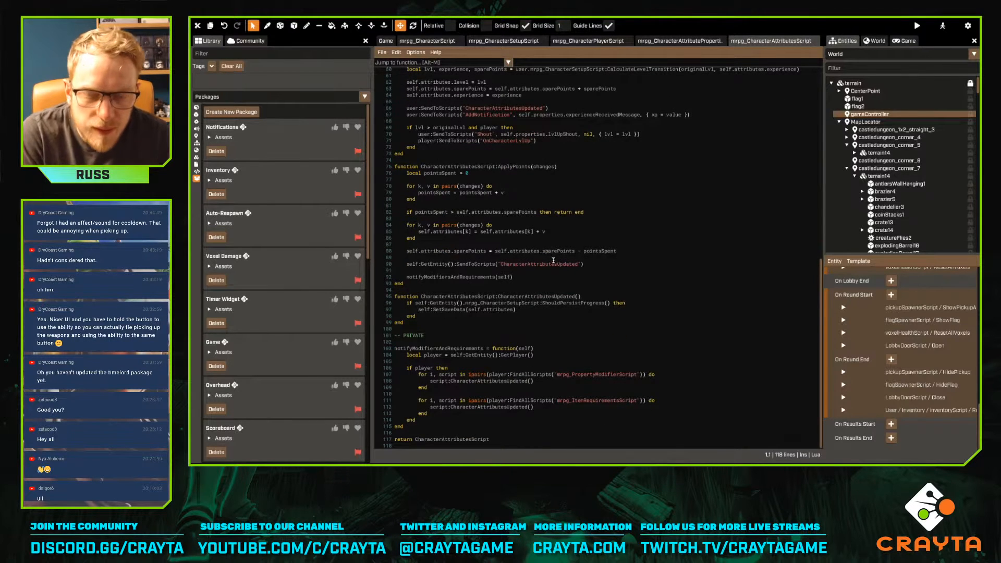
{"action": "scroll", "coordinate": [553, 264], "scroll_direction": "up", "scroll_amount": 2}
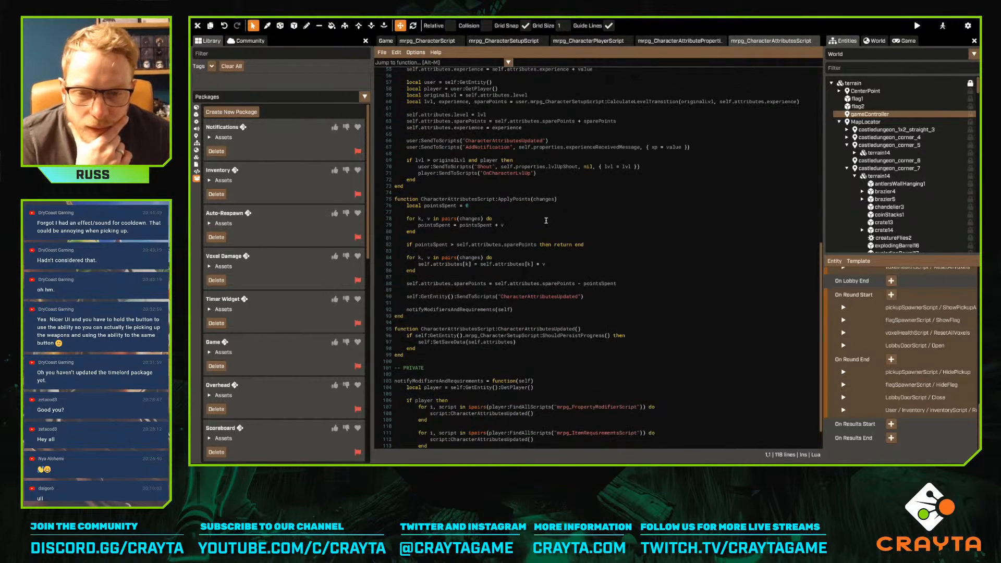
{"action": "left_click_drag", "start_coordinate": [419, 342], "coordinate": [520, 343]}
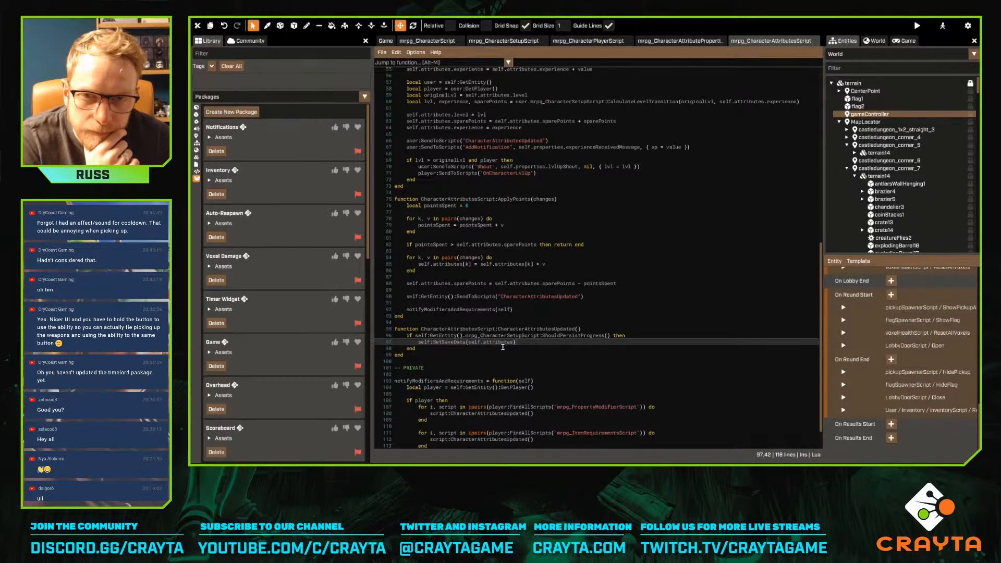
{"action": "scroll", "coordinate": [503, 347], "scroll_direction": "up", "scroll_amount": 18}
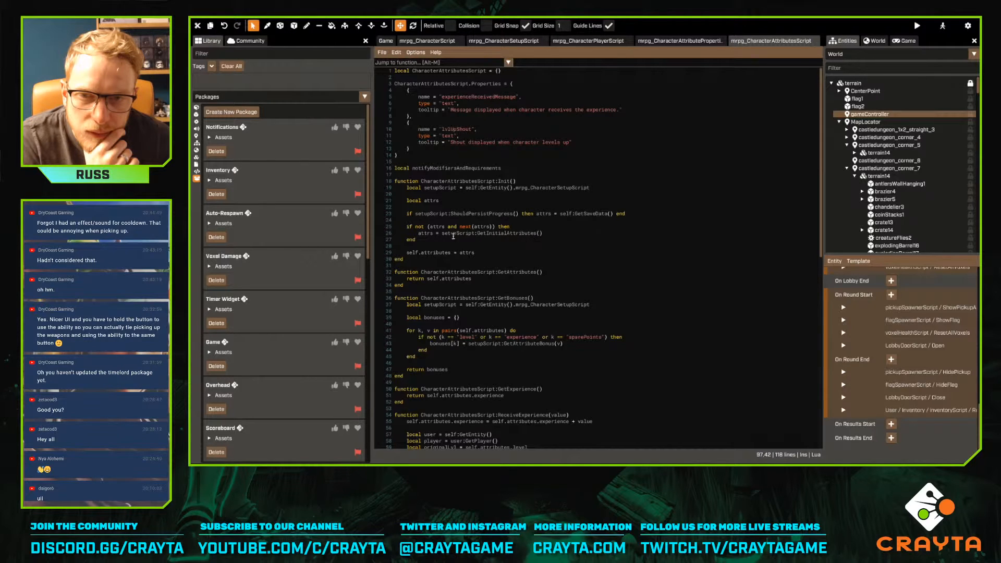
Start a new function declaration between the Init and GetAttributes functions of the attributes script
{"action": "left_click", "coordinate": [483, 252]}
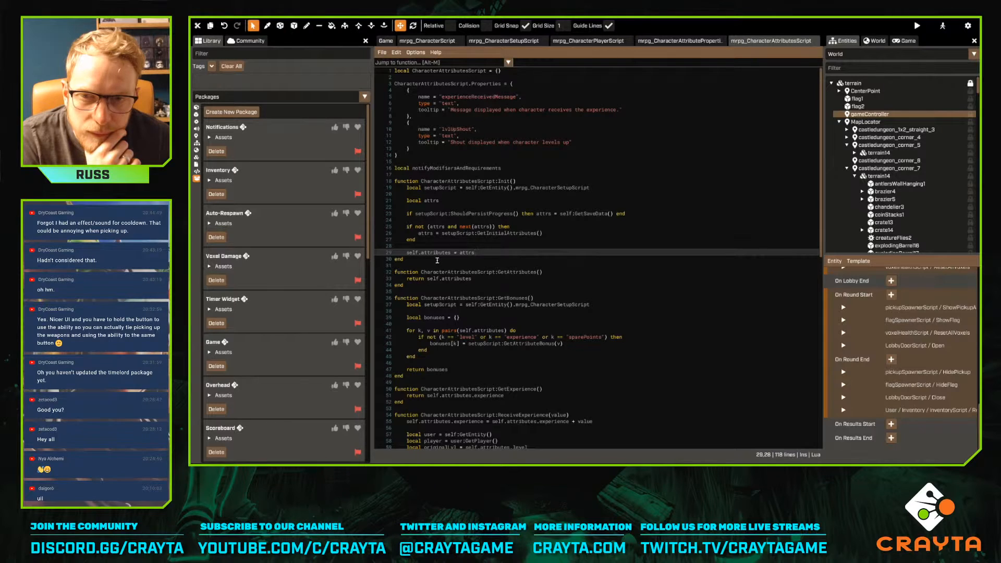
{"action": "left_click", "coordinate": [477, 258]}
{"action": "key", "text": "Return"}
{"action": "key", "text": "Return"}
{"action": "type", "text": "function"}
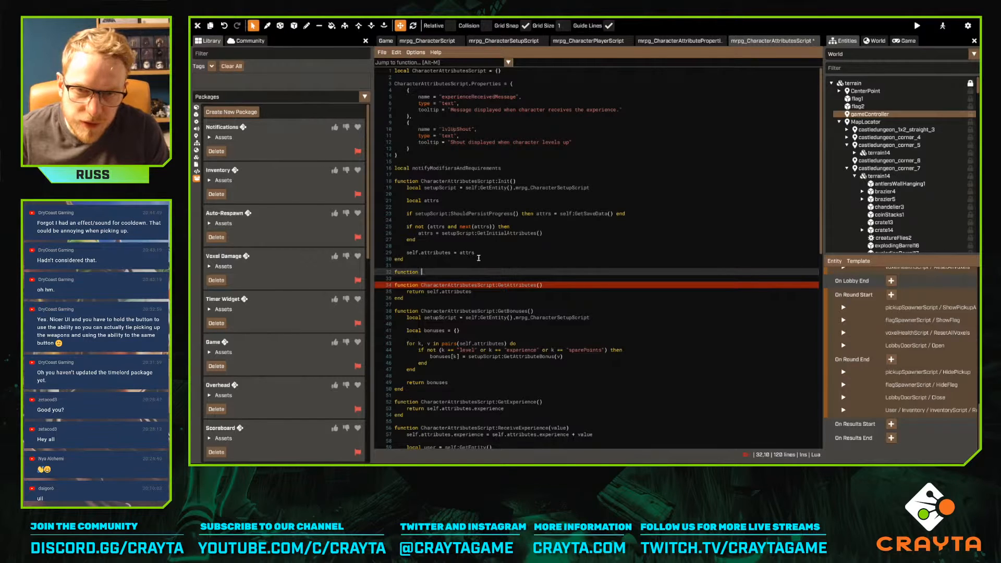
{"action": "left_click_drag", "start_coordinate": [396, 200], "coordinate": [484, 254]}
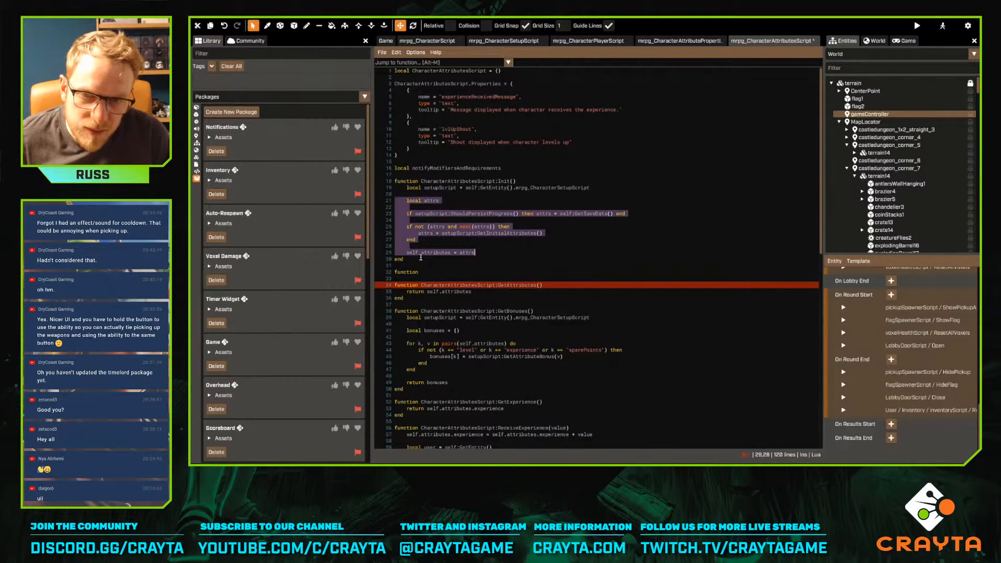
{"action": "left_click", "coordinate": [420, 259]}
{"action": "left_click_drag", "start_coordinate": [407, 253], "coordinate": [459, 253]}
{"action": "left_click", "coordinate": [460, 254]}
{"action": "left_click", "coordinate": [432, 270]}
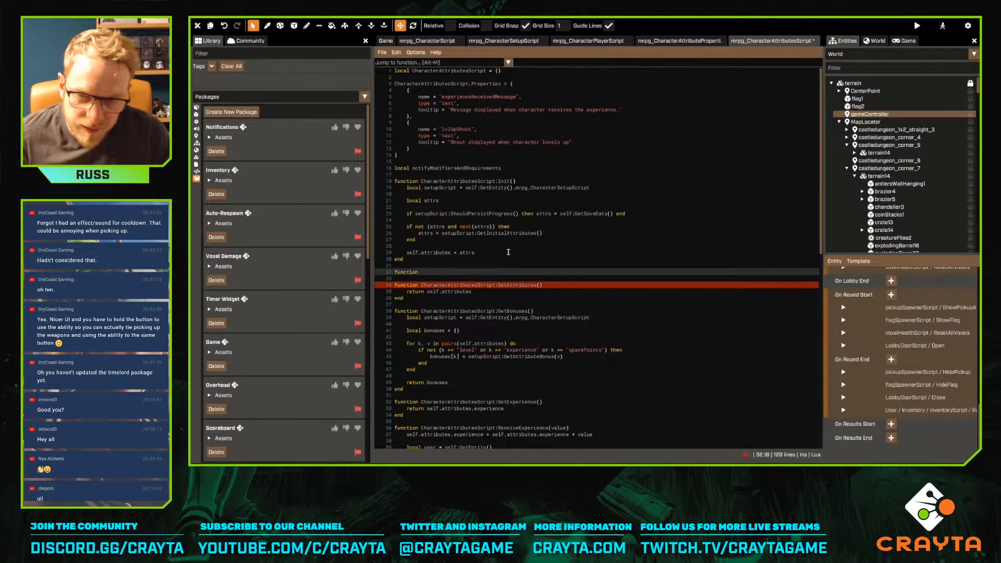
Complete the declaration as an empty CharacterAttributesScript:ResetStats() function closed with end
{"action": "type", "text": "ch"}
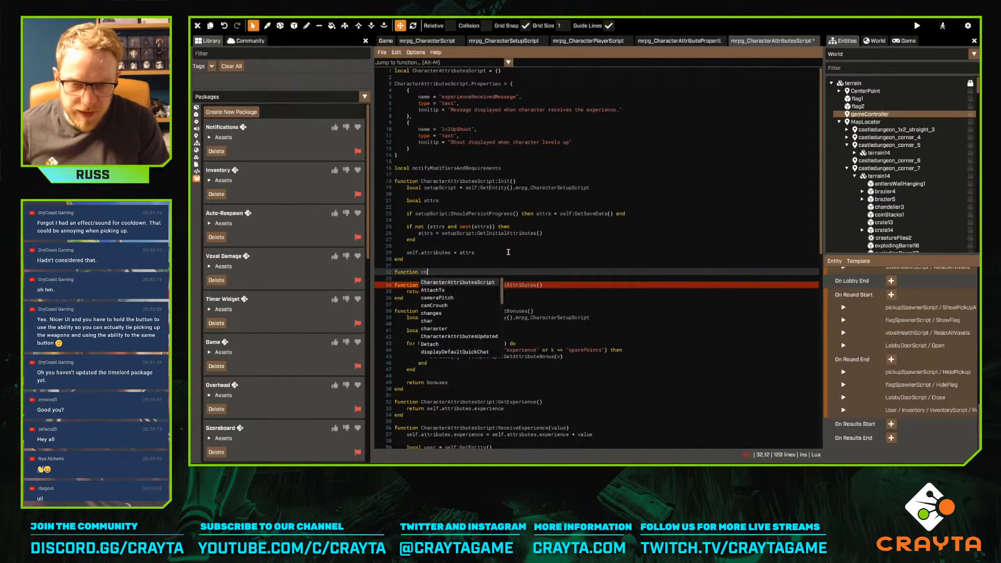
{"action": "key", "text": "Return"}
{"action": "type", "text": ":R"}
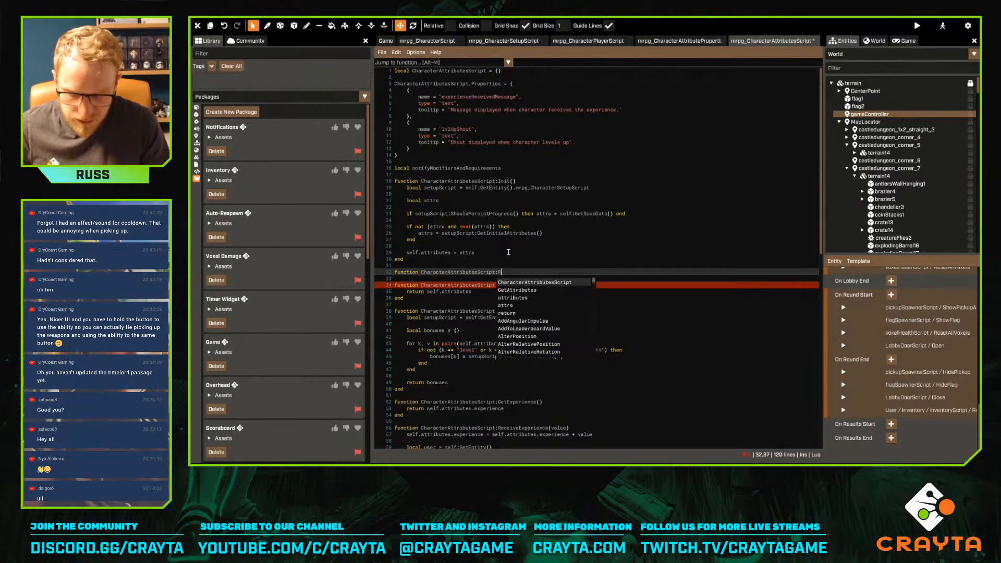
{"action": "type", "text": "esetStats"}
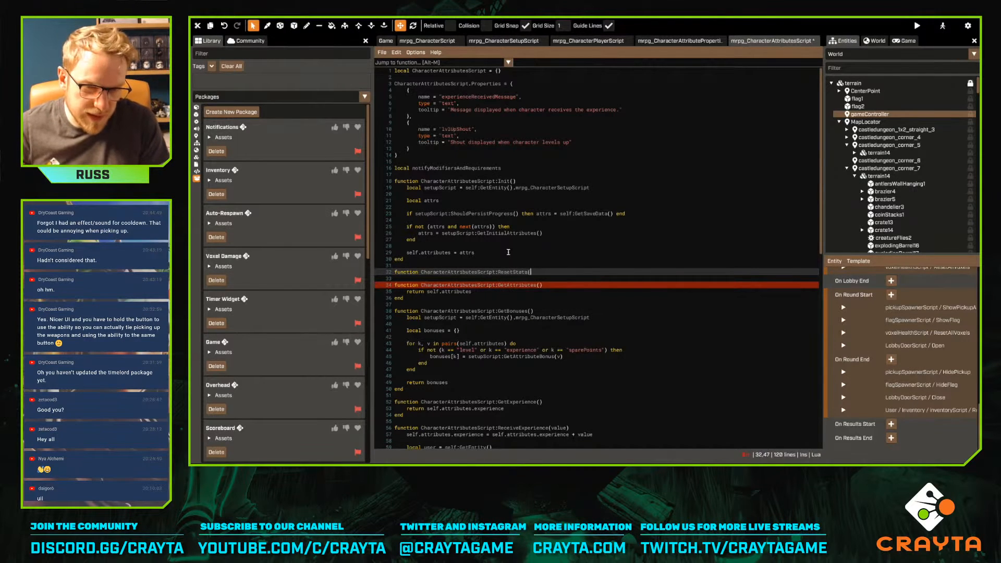
{"action": "type", "text": "()"}
{"action": "key", "text": "Return"}
{"action": "key", "text": "Return"}
{"action": "type", "text": "end"}
{"action": "key", "text": "Up"}
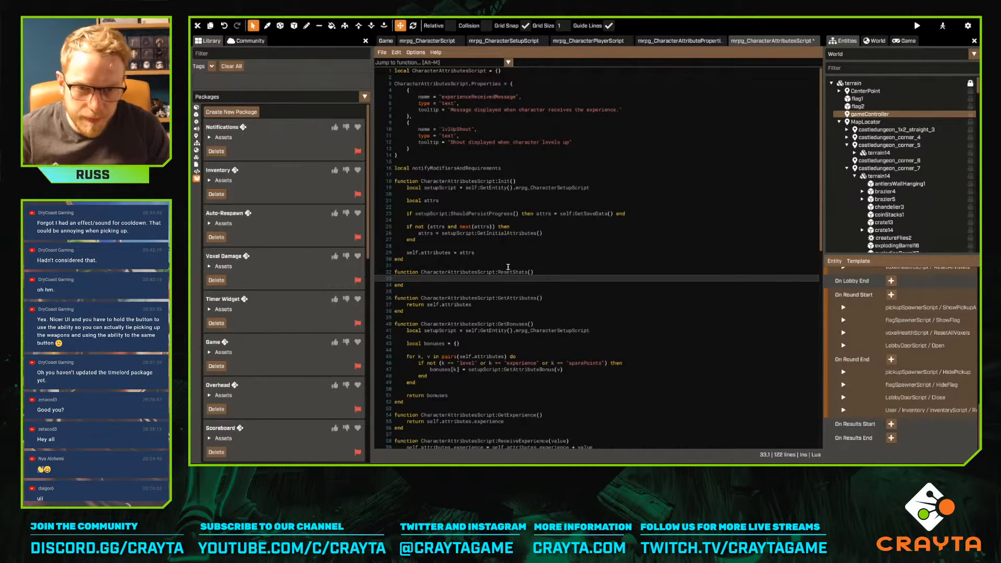
Rename the new function from ResetStats to ResetAttributes
{"action": "left_click", "coordinate": [538, 271]}
{"action": "key", "text": "BackSpace"}
{"action": "key", "text": "BackSpace"}
{"action": "key", "text": "BackSpace"}
{"action": "key", "text": "BackSpace"}
{"action": "key", "text": "BackSpace"}
{"action": "type", "text": "Attributes"}
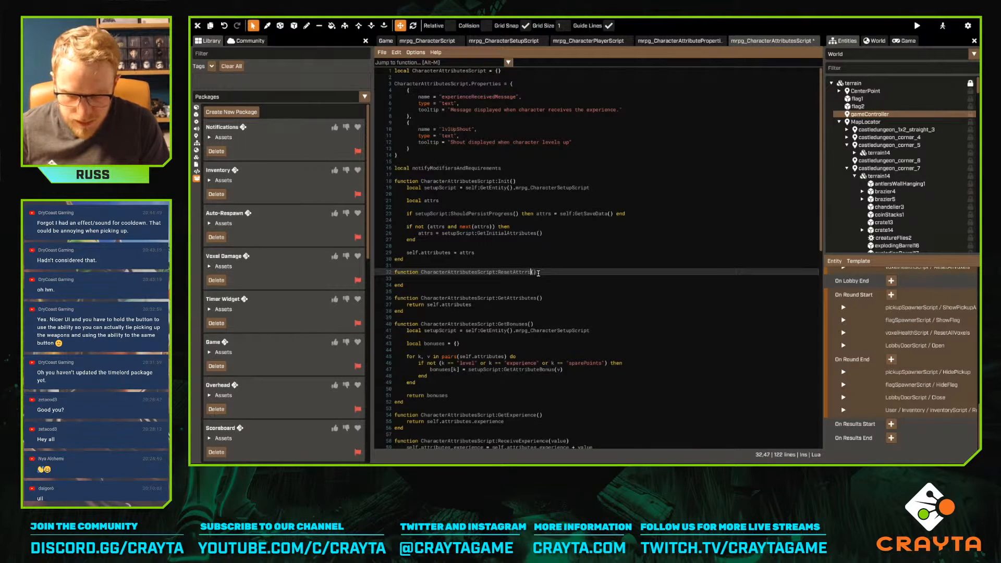
{"action": "key", "text": "Left"}
{"action": "key", "text": "Left"}
{"action": "key", "text": "Left"}
{"action": "key", "text": "Left"}
{"action": "key", "text": "Left"}
{"action": "key", "text": "Left"}
{"action": "key", "text": "Left"}
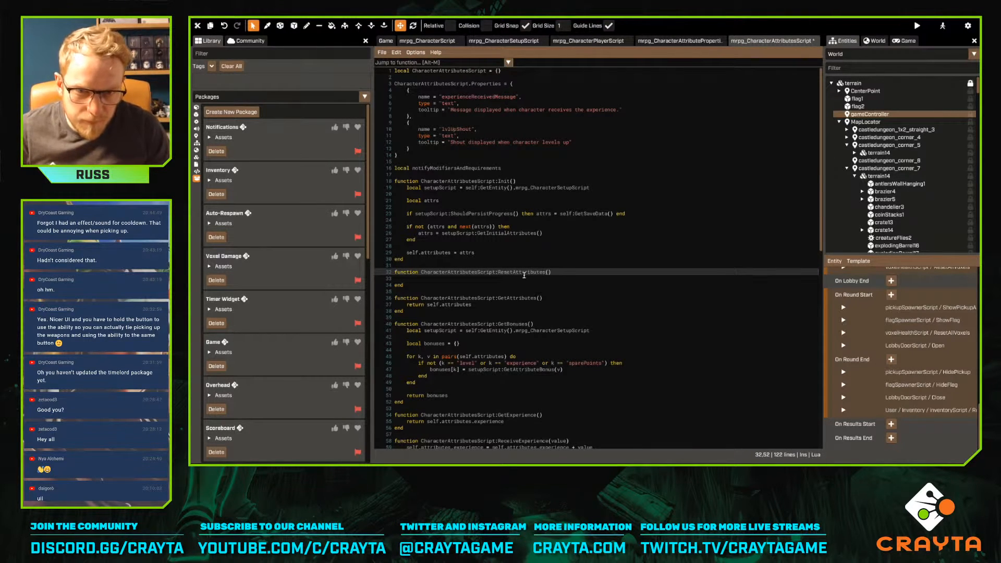
{"action": "key", "text": "Down"}
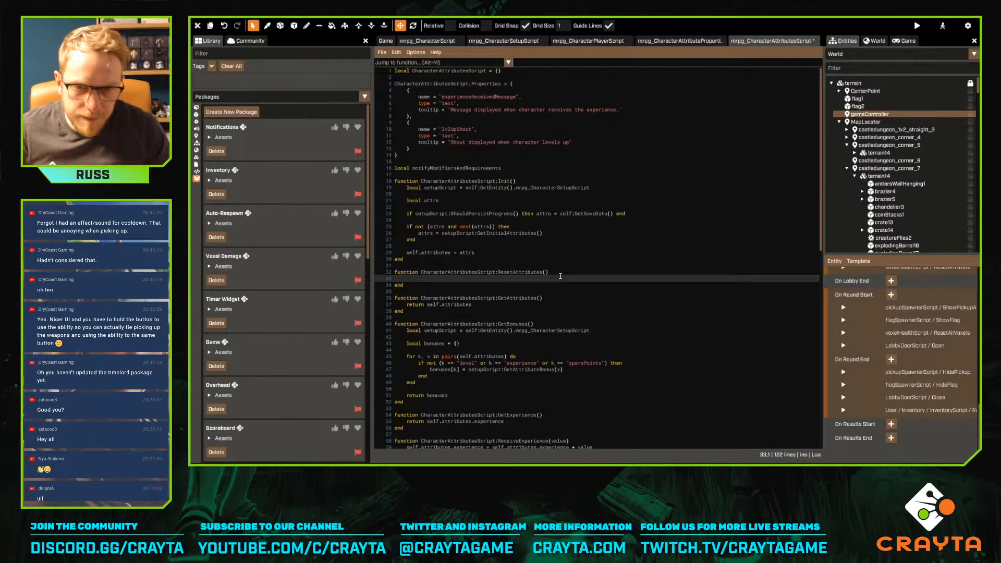
Move the whole body of the Init function into the ResetAttributes function and indent its first line
{"action": "left_click_drag", "start_coordinate": [407, 188], "coordinate": [478, 254]}
{"action": "key", "text": "ctrl+c"}
{"action": "key", "text": "BackSpace"}
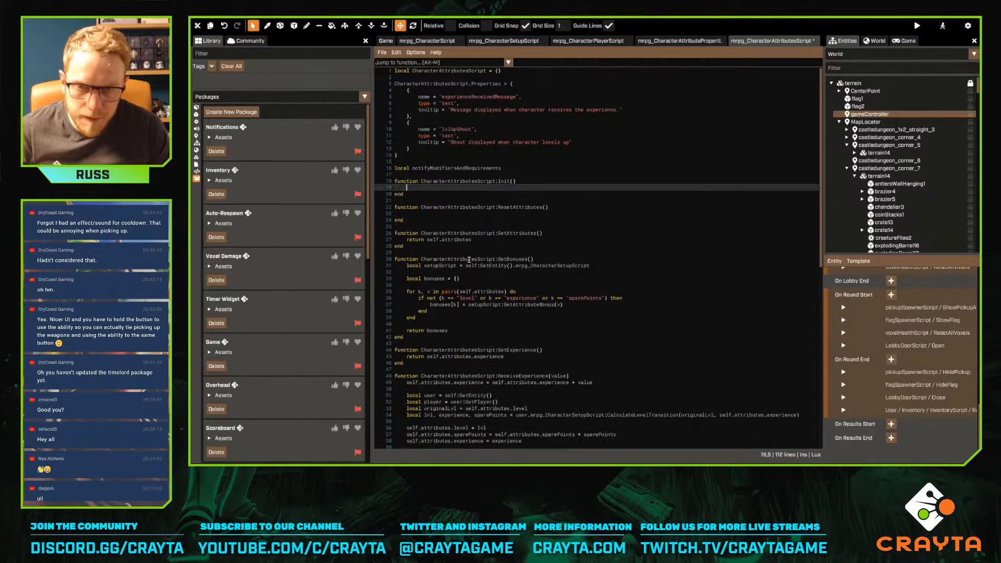
{"action": "left_click", "coordinate": [443, 214]}
{"action": "key", "text": "ctrl+v"}
{"action": "left_click", "coordinate": [442, 213]}
{"action": "key", "text": "Insert"}
{"action": "key", "text": "Home"}
{"action": "key", "text": "Tab"}
Make the Init function call self:ResetAttributes() and save the script
{"action": "left_click", "coordinate": [467, 192]}
{"action": "key", "text": "Up"}
{"action": "key", "text": "Tab"}
{"action": "type", "text": "s"}
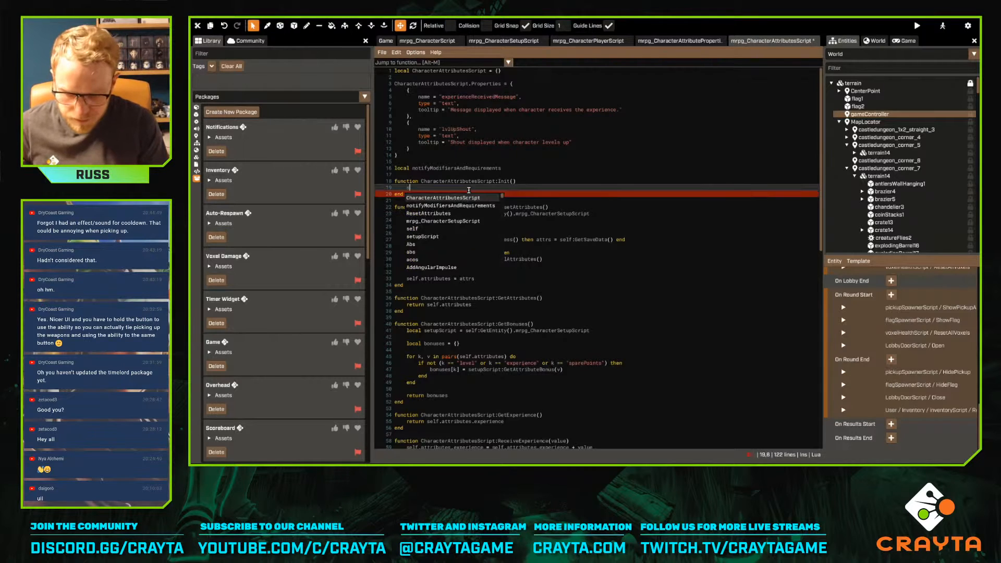
{"action": "type", "text": "elf:reset"}
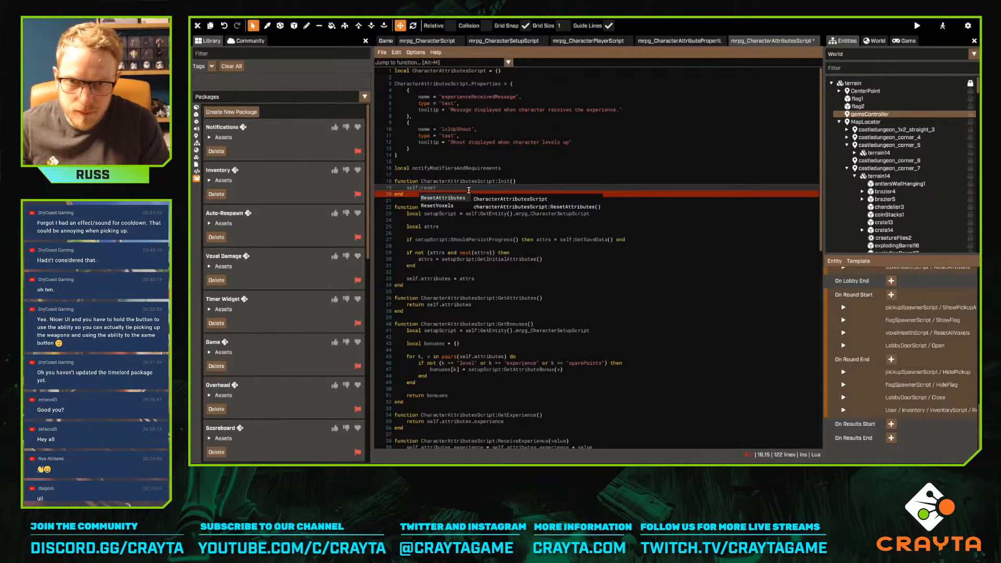
{"action": "key", "text": "ctrl+shift+Left"}
{"action": "type", "text": "Reser"}
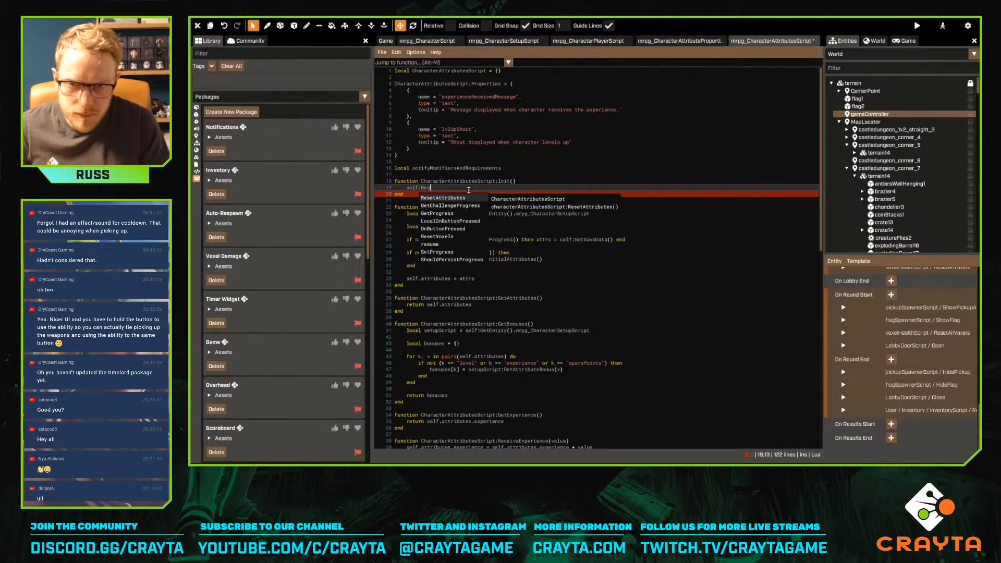
{"action": "key", "text": "BackSpace"}
{"action": "type", "text": "t"}
{"action": "key", "text": "Return"}
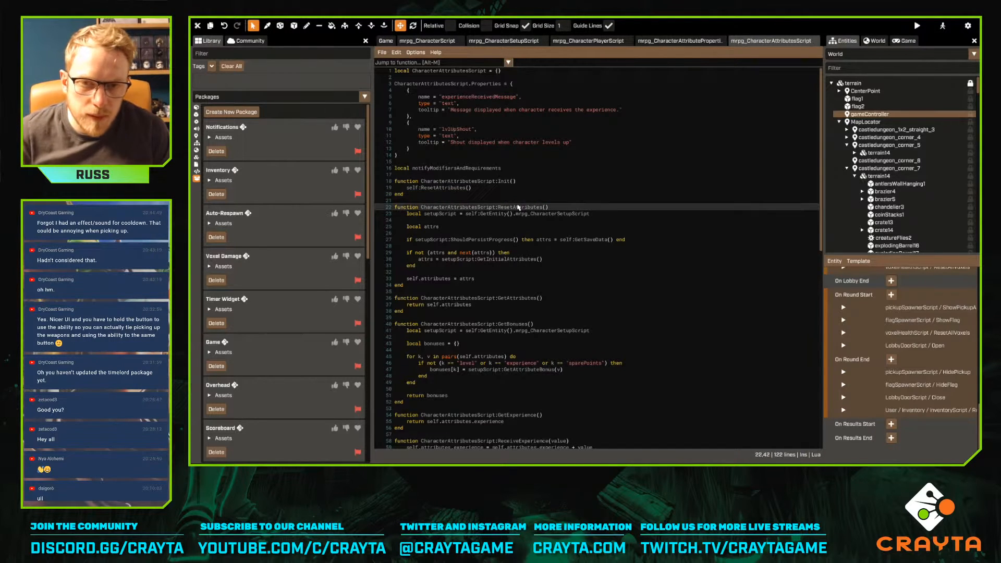
{"action": "left_click", "coordinate": [590, 201]}
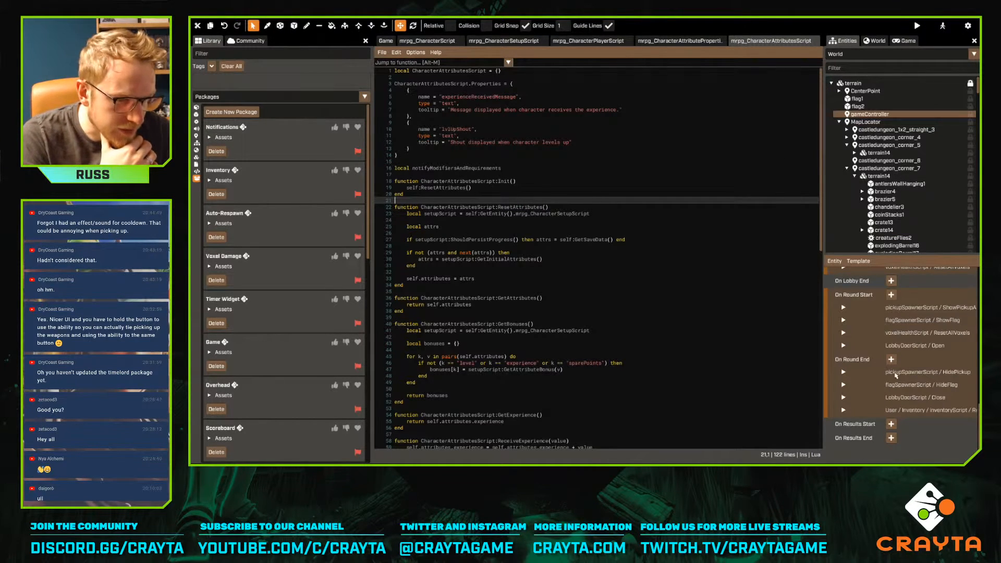
Add an On Round End binding on gameController targeting the User template's Character entity under mRPG_User1 with mrpg_CharacterScript
{"action": "left_click", "coordinate": [891, 359]}
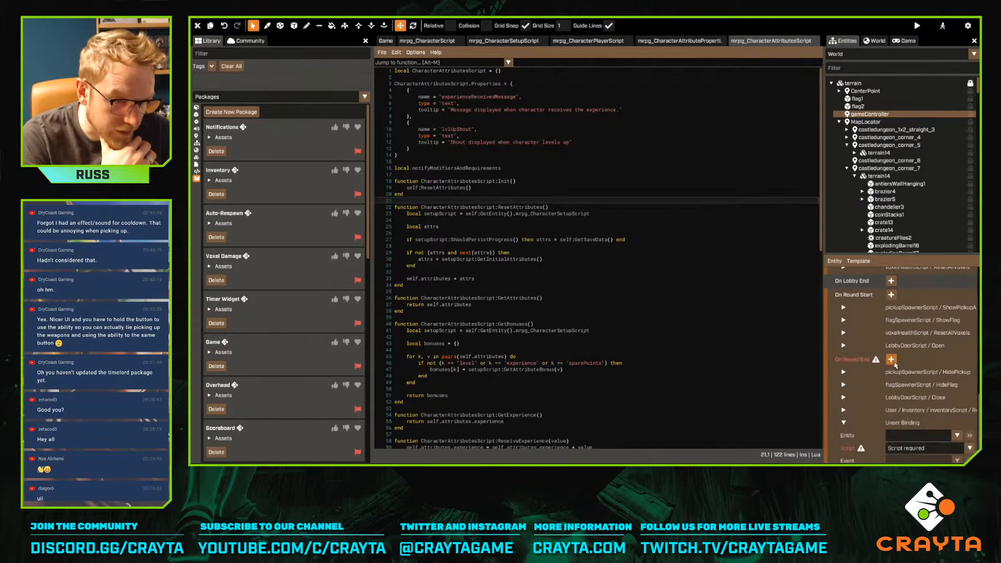
{"action": "left_click", "coordinate": [923, 403]}
{"action": "scroll", "coordinate": [874, 318], "scroll_direction": "down", "scroll_amount": 10}
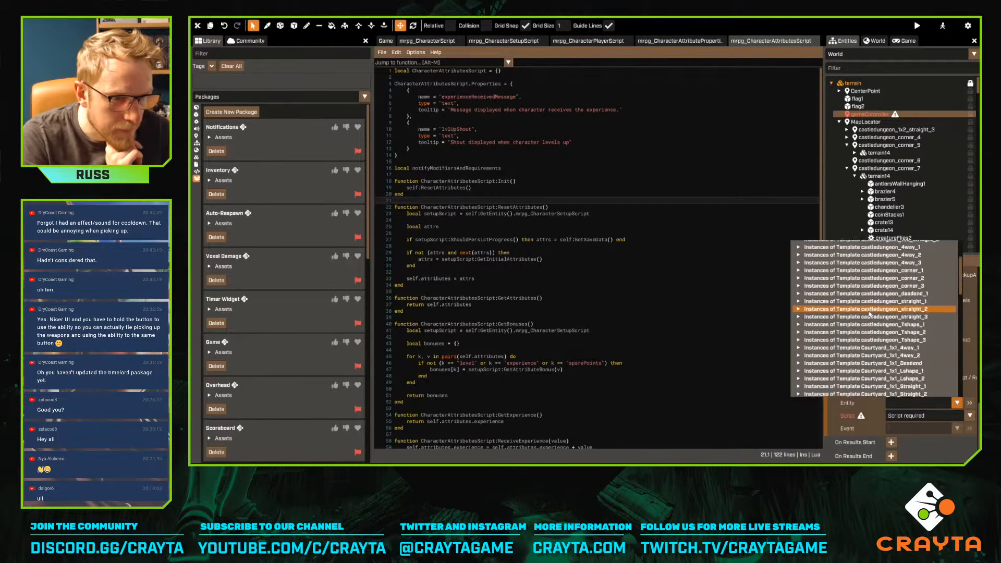
{"action": "scroll", "coordinate": [837, 385], "scroll_direction": "down", "scroll_amount": 5}
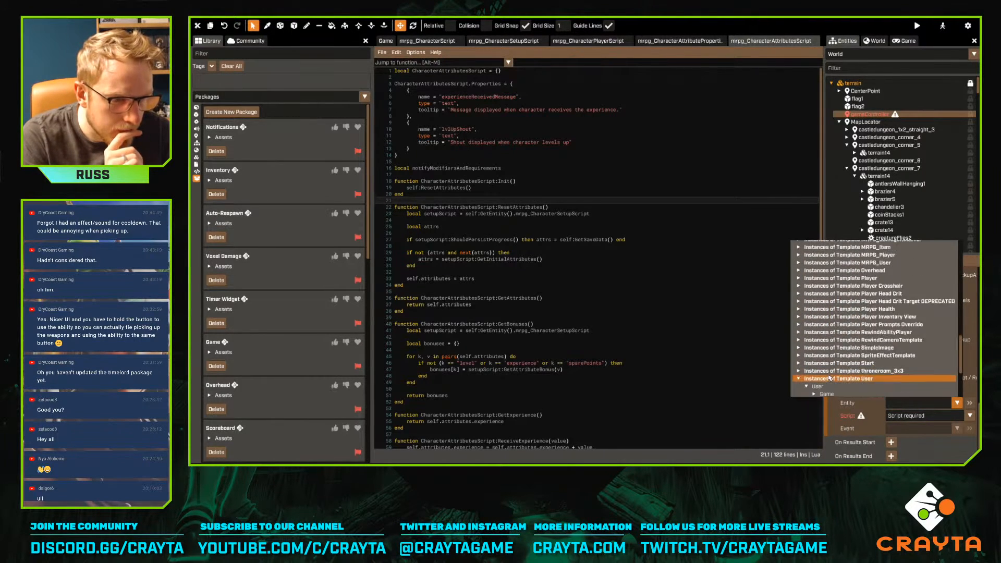
{"action": "left_click", "coordinate": [817, 374]}
{"action": "scroll", "coordinate": [816, 374], "scroll_direction": "down", "scroll_amount": 2}
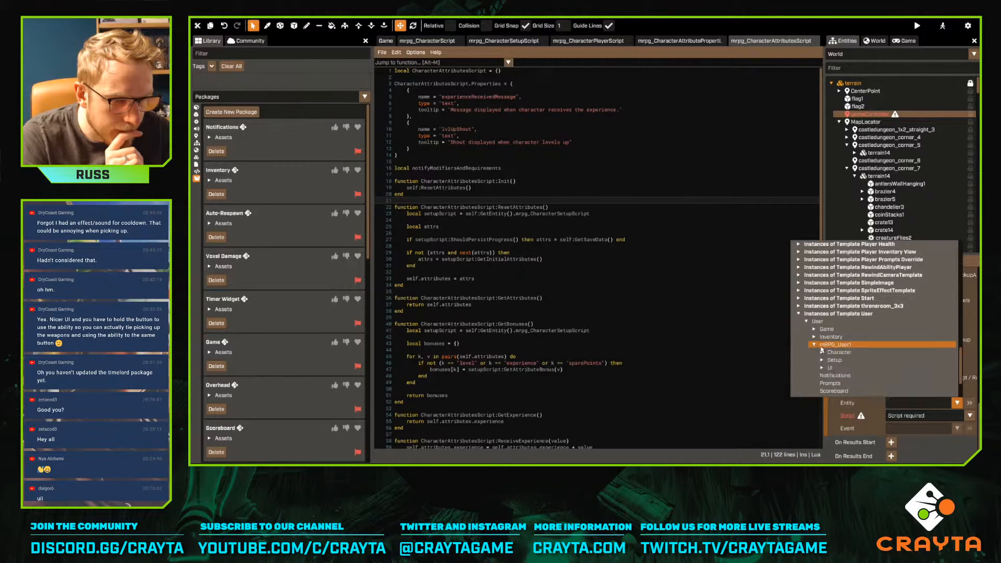
{"action": "left_click", "coordinate": [833, 345]}
{"action": "left_click", "coordinate": [930, 416]}
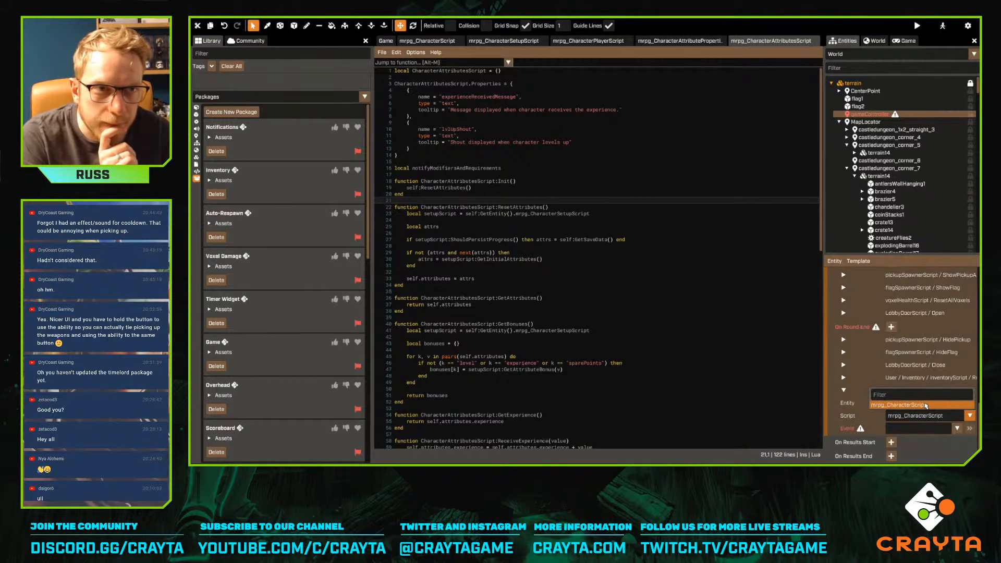
{"action": "left_click", "coordinate": [926, 406]}
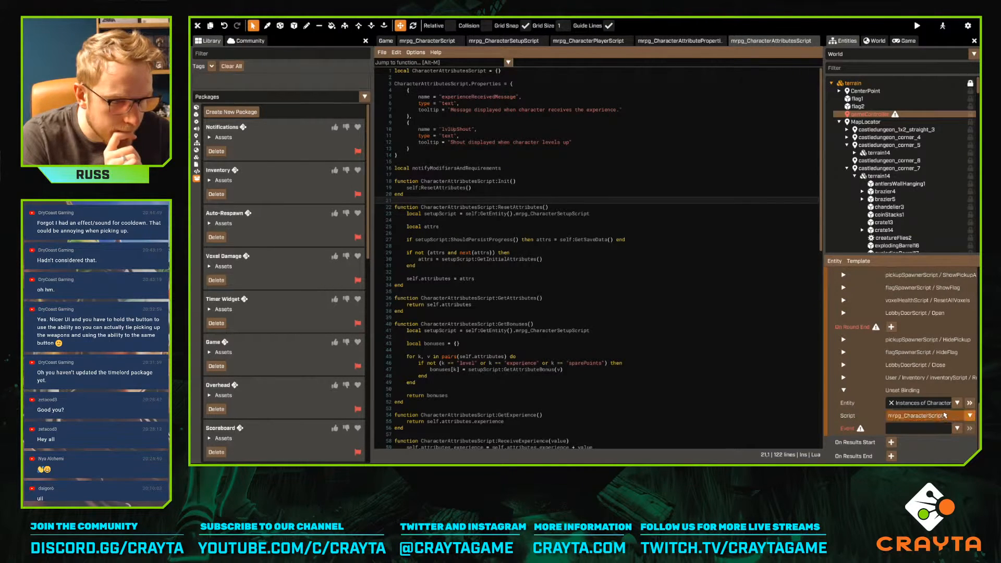
Retarget the new On Round End binding to the Attributes entity under Character and set its event to ResetAttributes
{"action": "left_click", "coordinate": [954, 406]}
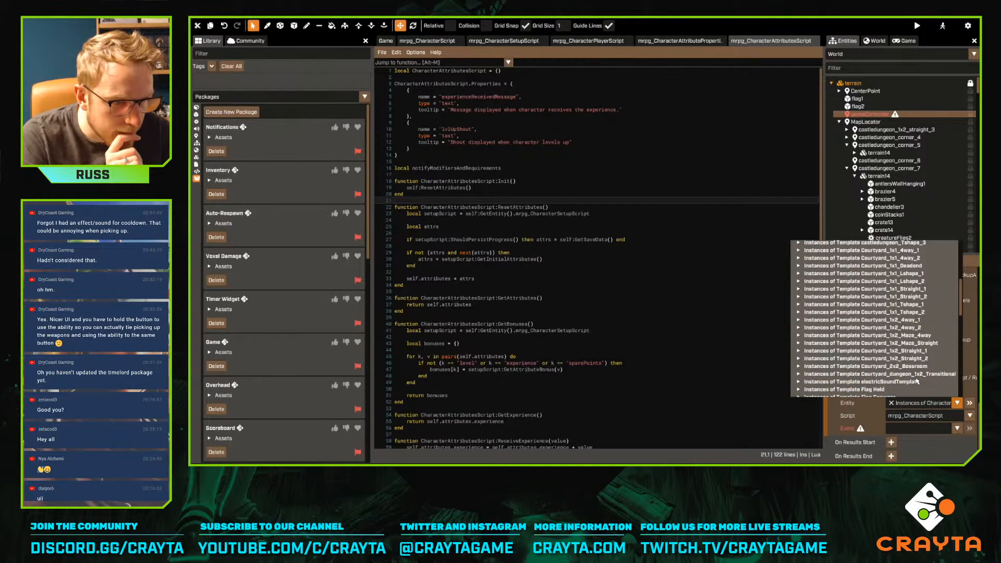
{"action": "scroll", "coordinate": [917, 382], "scroll_direction": "down", "scroll_amount": 1}
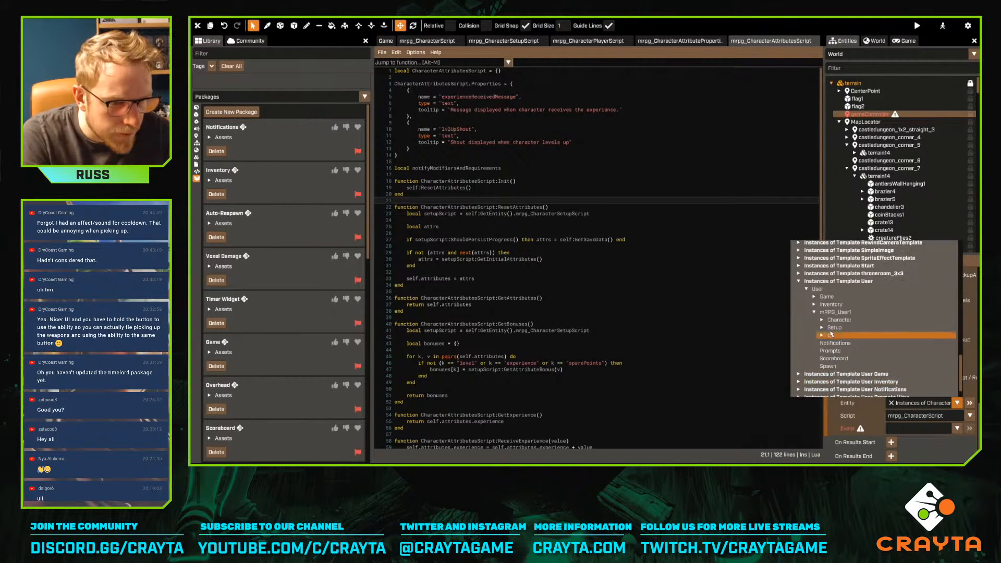
{"action": "left_click", "coordinate": [822, 320]}
{"action": "left_click", "coordinate": [842, 328]}
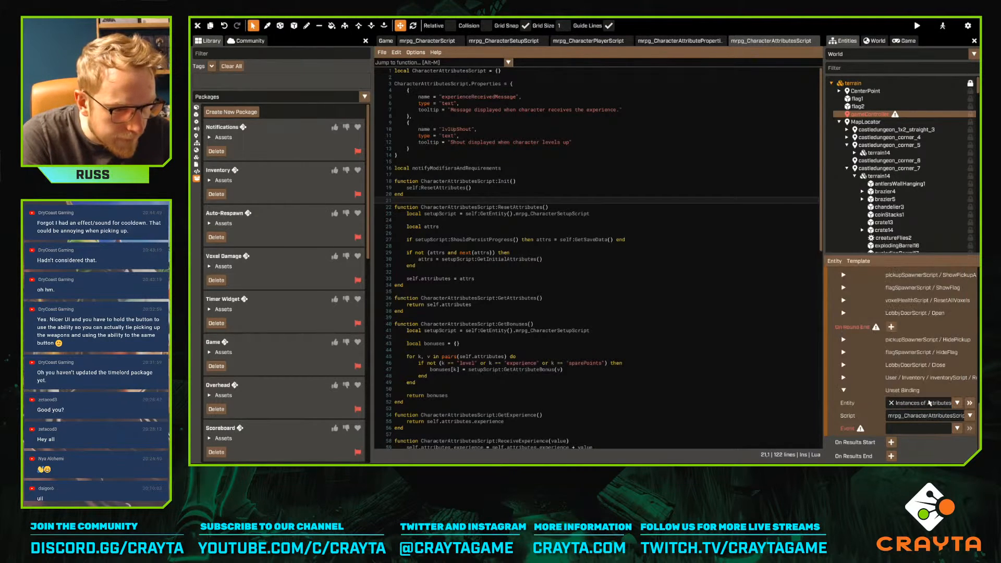
{"action": "left_click", "coordinate": [958, 428]}
{"action": "left_click", "coordinate": [905, 363]}
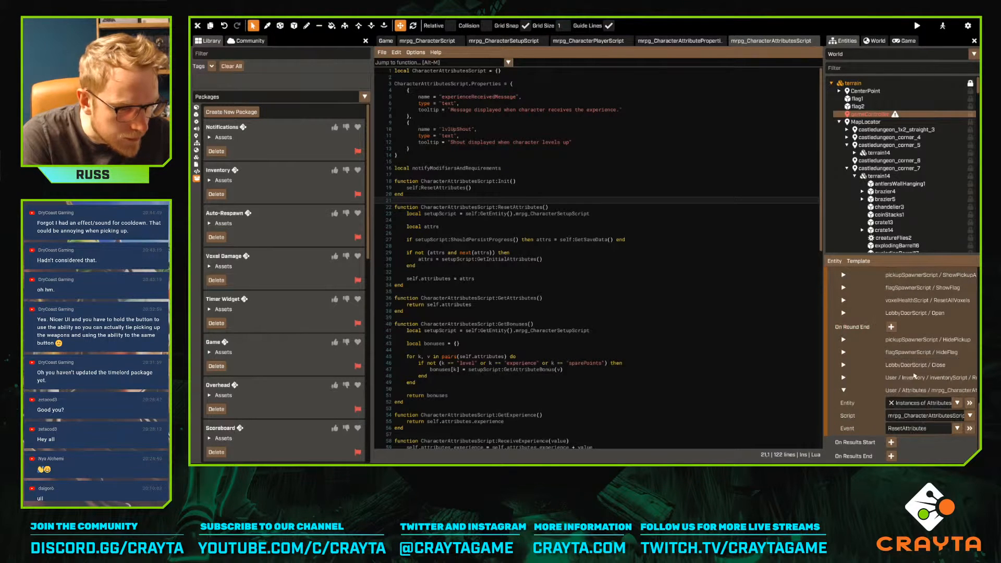
{"action": "left_click", "coordinate": [844, 390]}
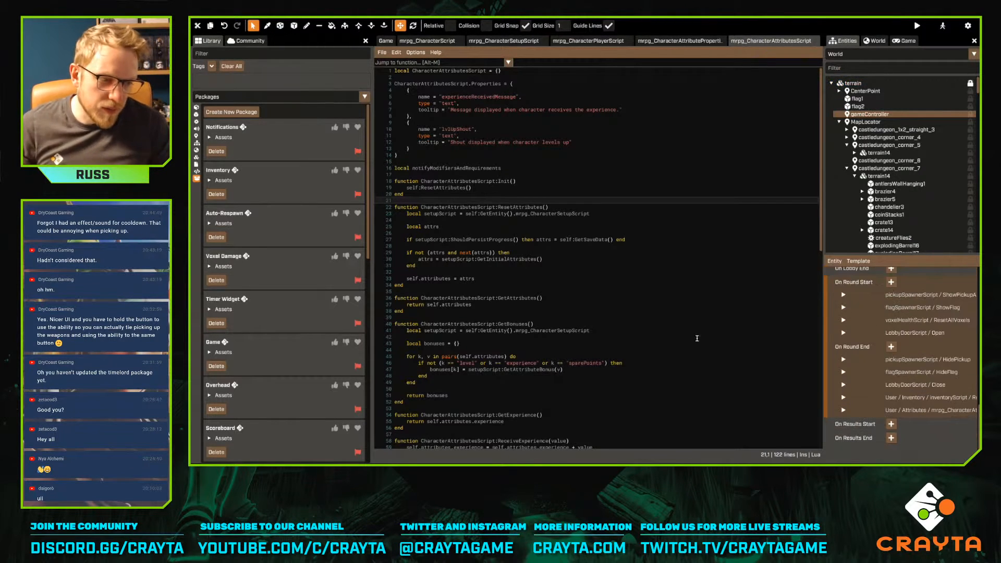
Open the User template and inspect the Attributes and Setup entities under mRPG_User1, including Setup's Persist Progress option
{"action": "left_click", "coordinate": [490, 279]}
{"action": "scroll", "coordinate": [578, 278], "scroll_direction": "down", "scroll_amount": 2}
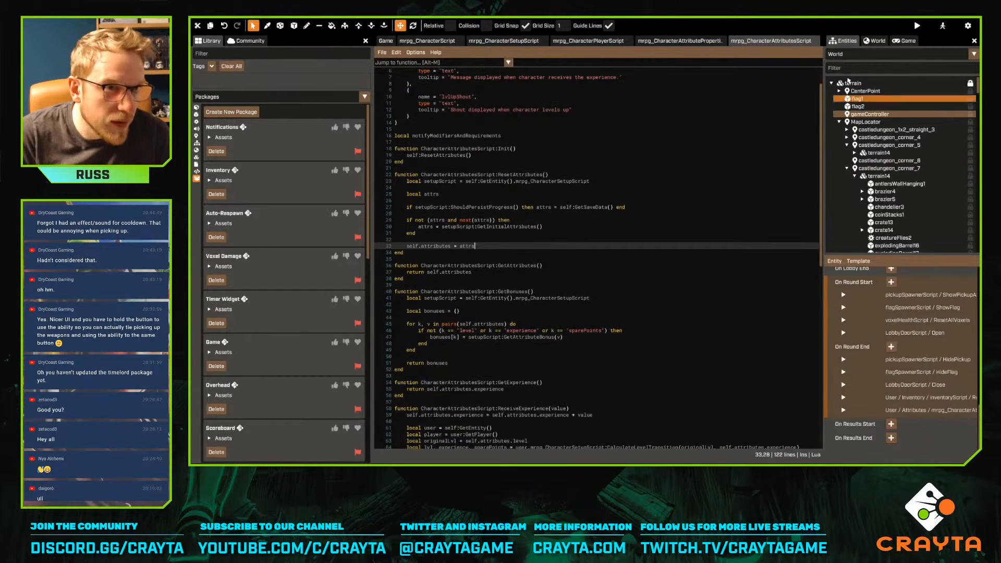
{"action": "left_click", "coordinate": [855, 54]}
{"action": "scroll", "coordinate": [852, 104], "scroll_direction": "down", "scroll_amount": 10}
{"action": "left_click", "coordinate": [847, 95]}
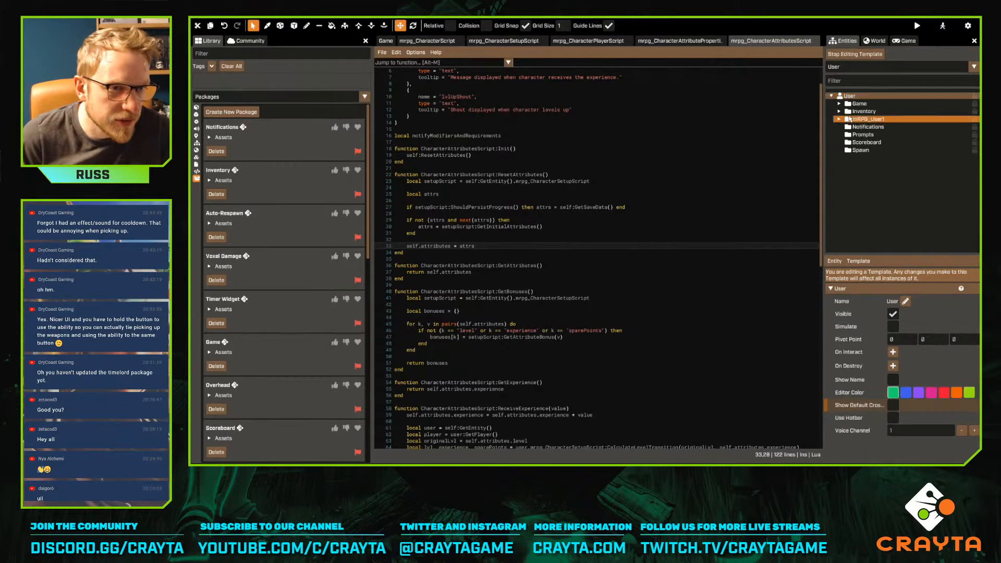
{"action": "left_click", "coordinate": [839, 119]}
{"action": "left_click", "coordinate": [848, 127]}
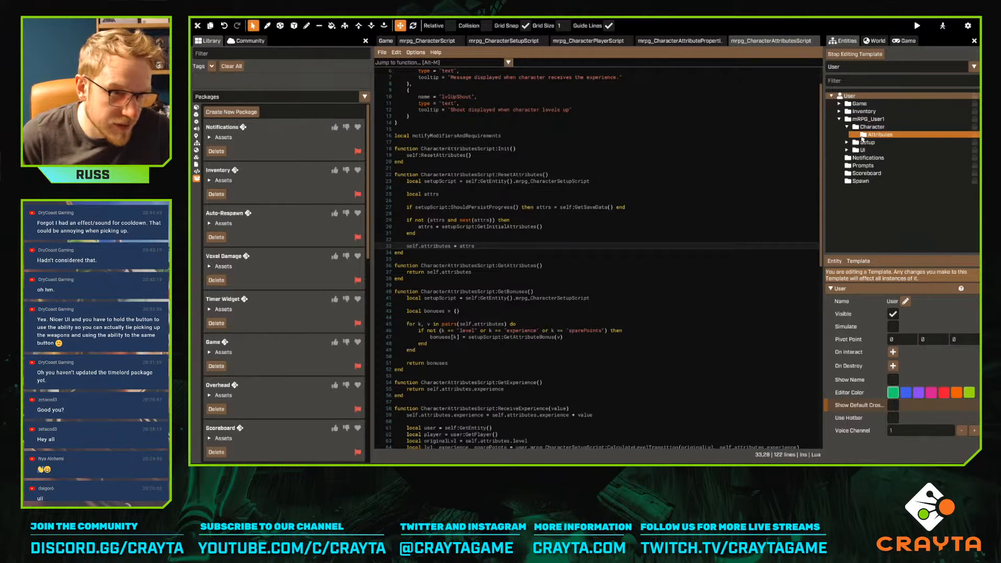
{"action": "left_click", "coordinate": [880, 135]}
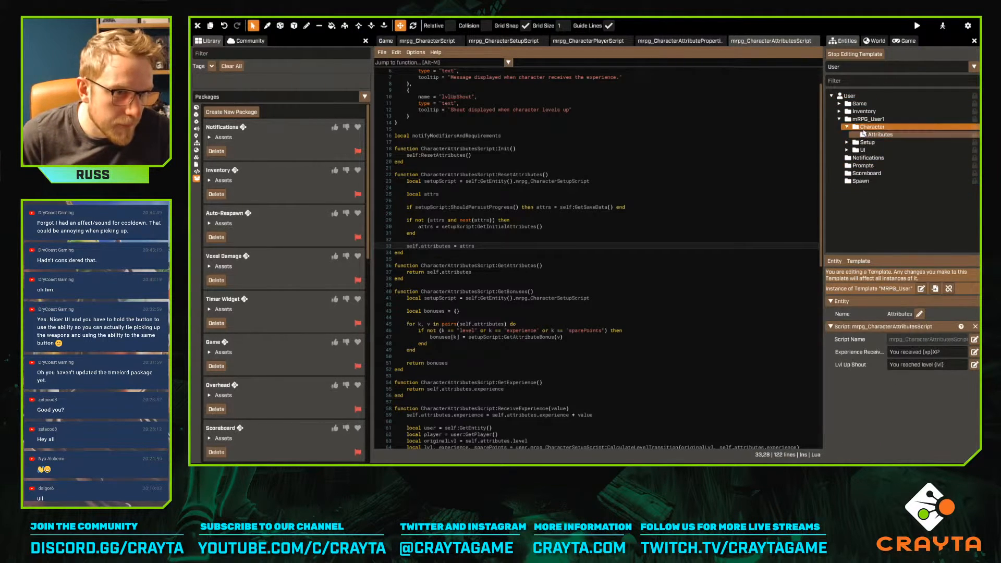
{"action": "left_click", "coordinate": [863, 121]}
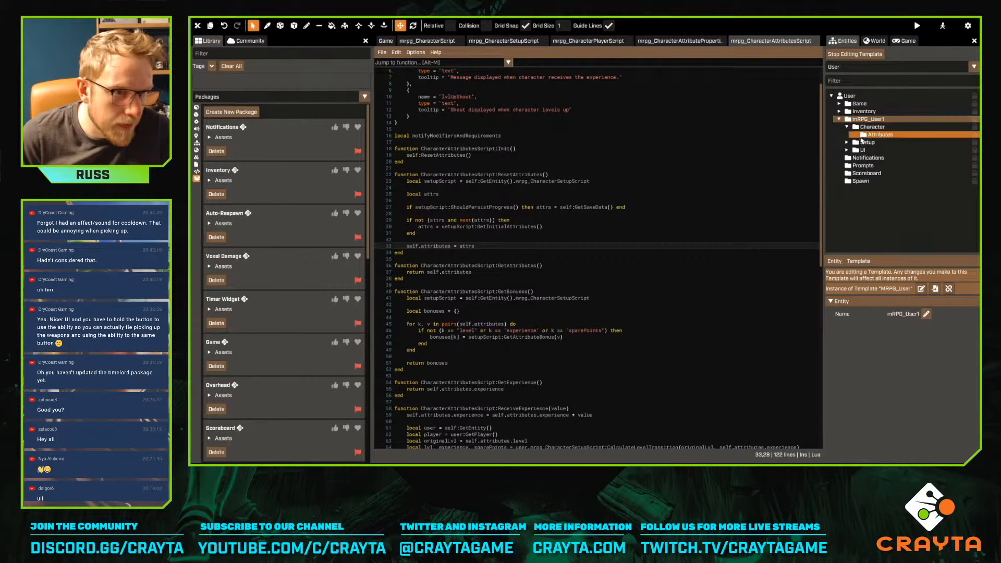
{"action": "left_click", "coordinate": [867, 142]}
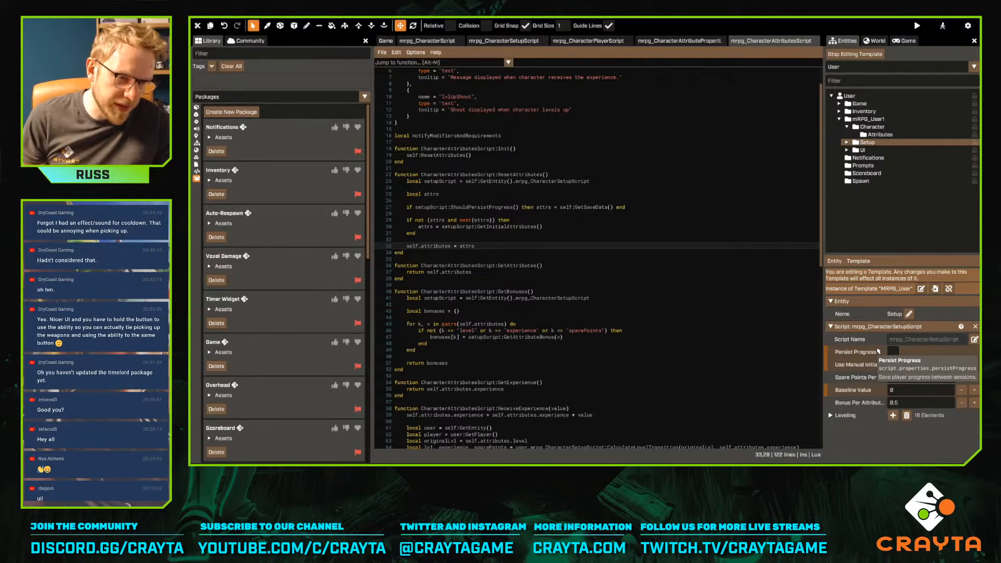
{"action": "left_click", "coordinate": [568, 188]}
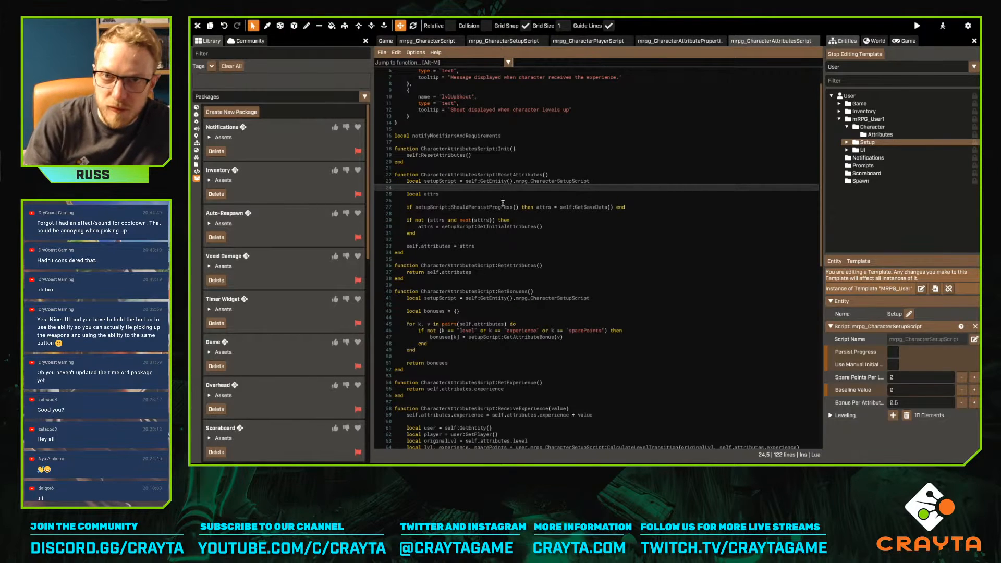
Play-test the game through the end of a round and check the character sheet on the results screen
{"action": "left_click", "coordinate": [386, 41]}
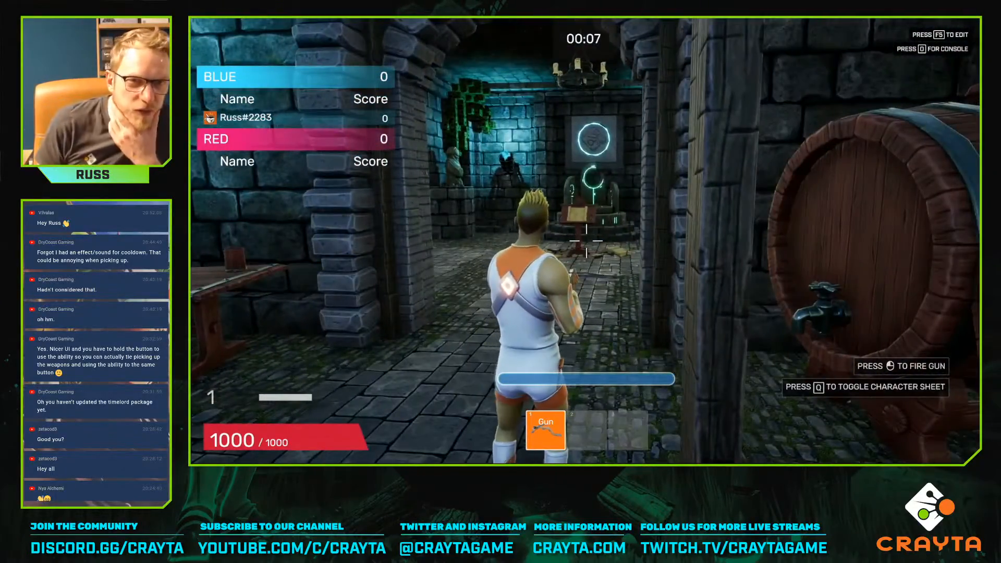
{"action": "key", "text": "w"}
{"action": "key", "text": "q"}
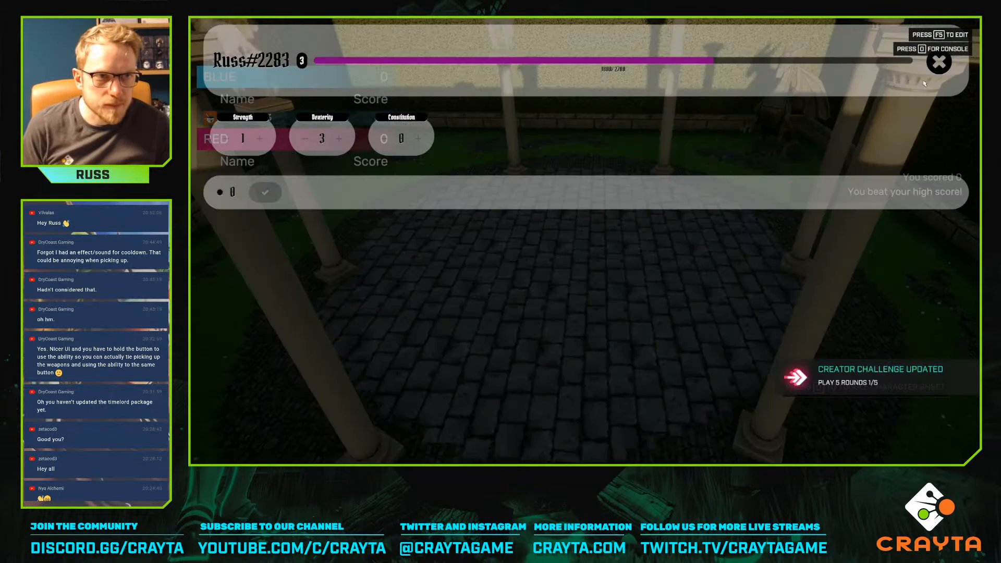
{"action": "left_click", "coordinate": [936, 69]}
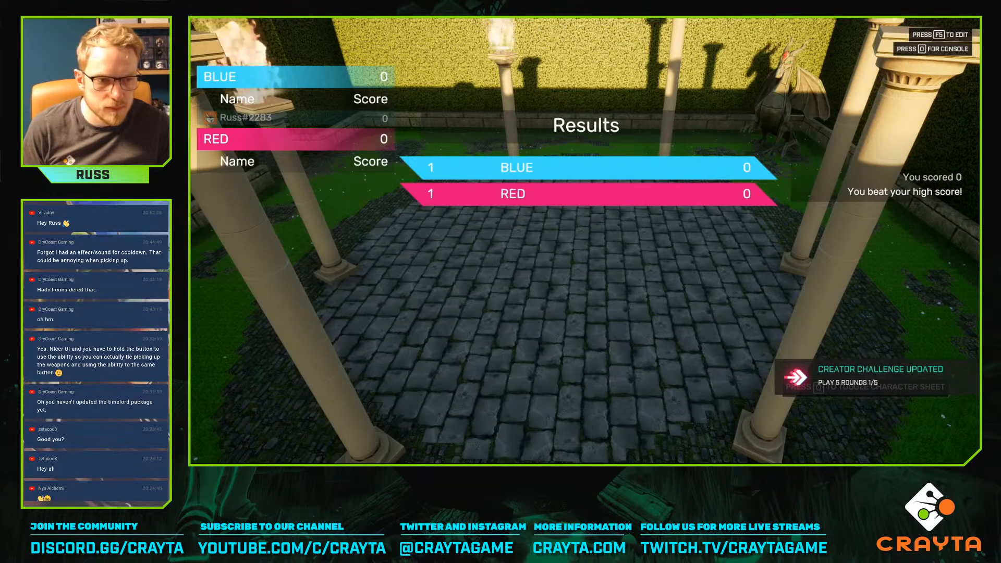
{"action": "key", "text": "u"}
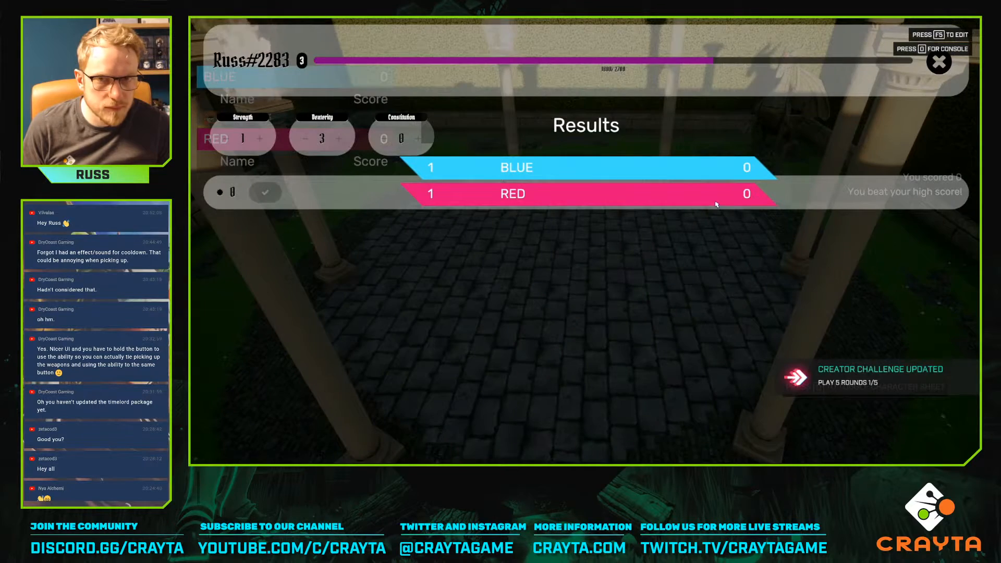
{"action": "left_click", "coordinate": [939, 63]}
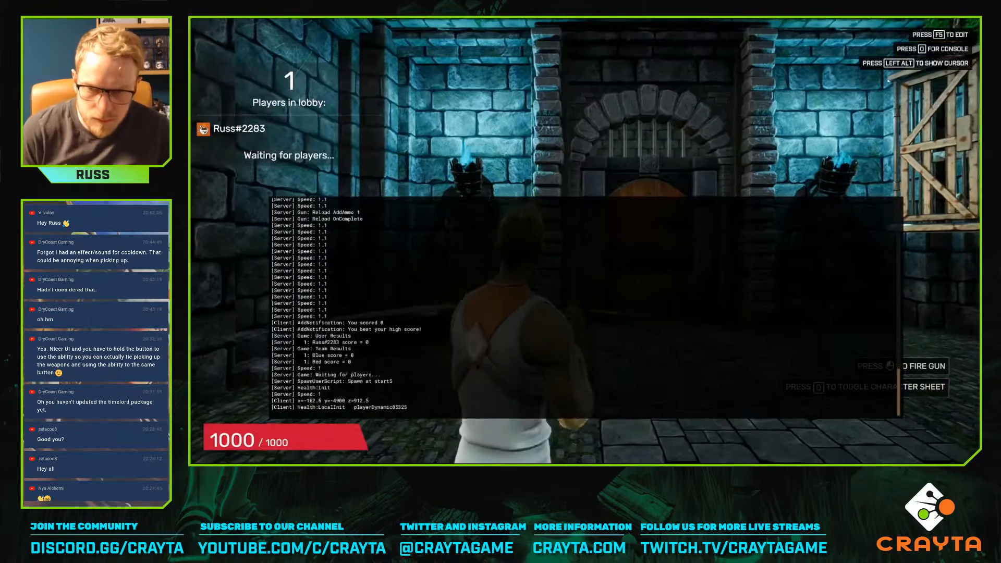
Examine the console log and the character sheet in the lobby and at the start of the next round
{"action": "key", "text": "0"}
{"action": "key", "text": "q"}
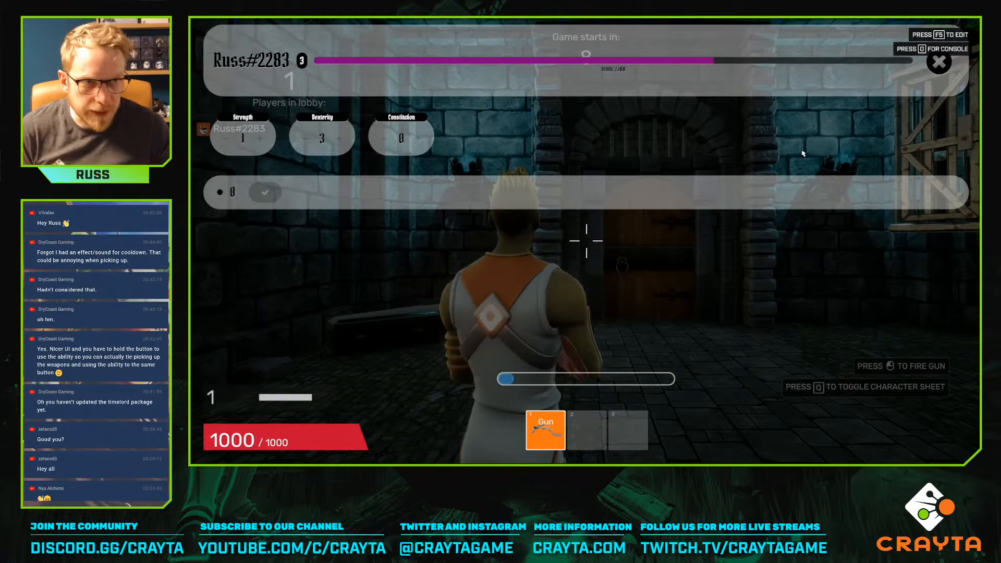
{"action": "key", "text": "0"}
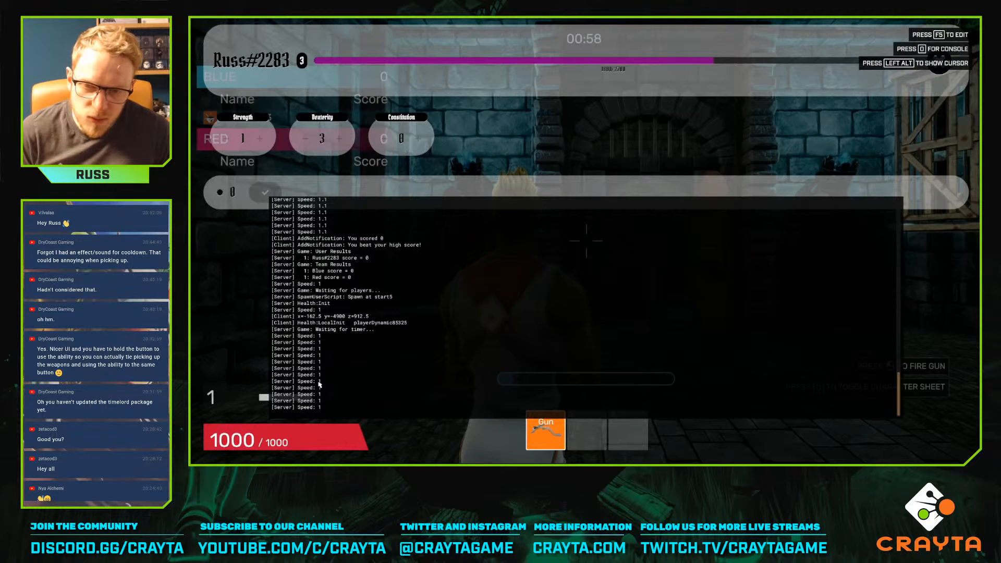
{"action": "key", "text": "0"}
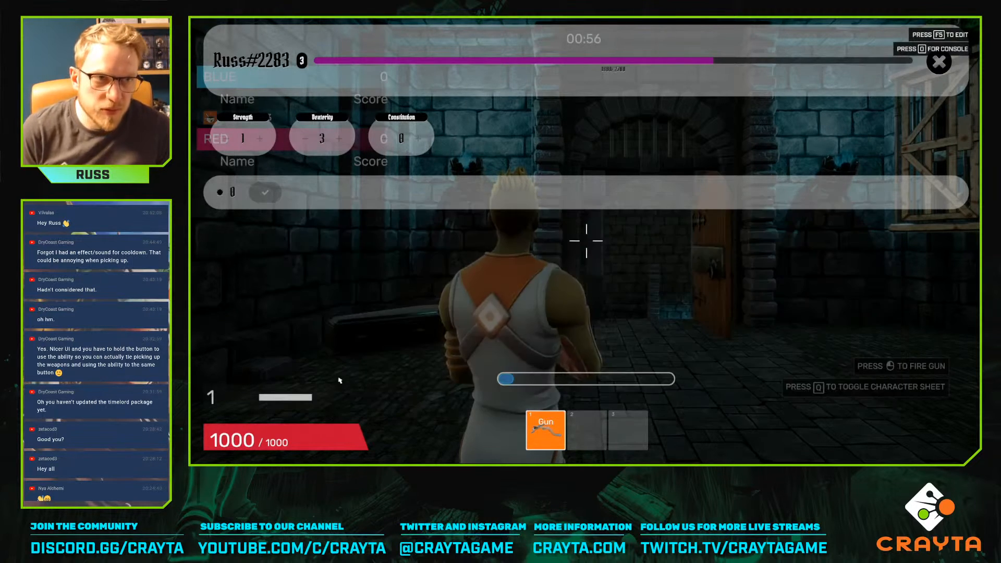
{"action": "left_click", "coordinate": [941, 63]}
Gain experience in the new round and check the level and attributes on the character sheet after each gain
{"action": "key", "text": "q"}
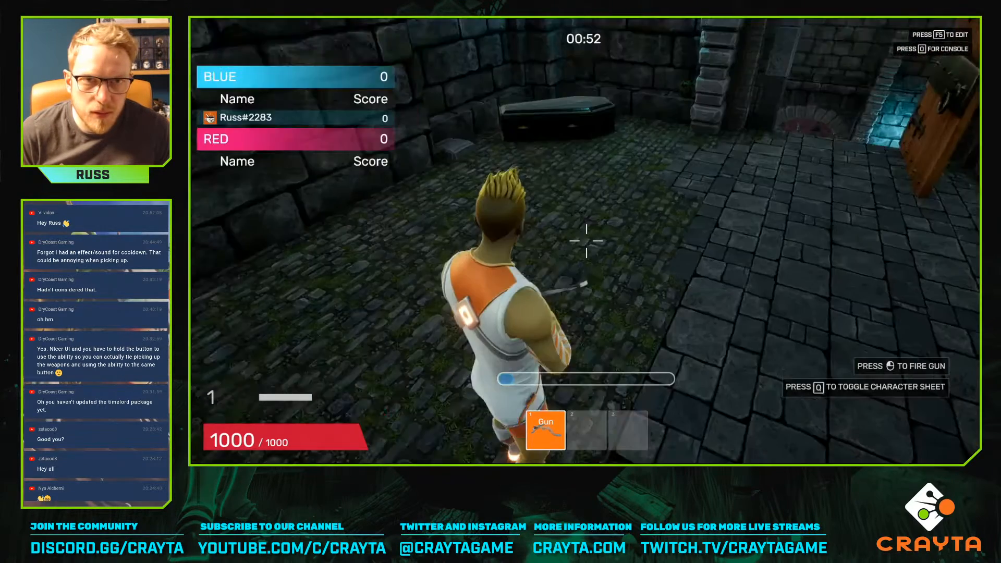
{"action": "left_click", "coordinate": [938, 62]}
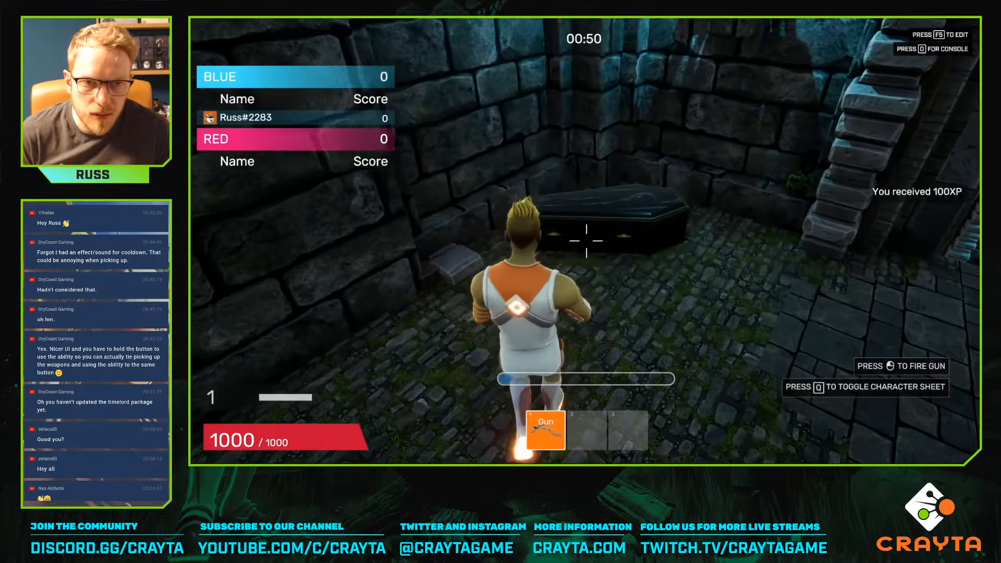
{"action": "key", "text": "q"}
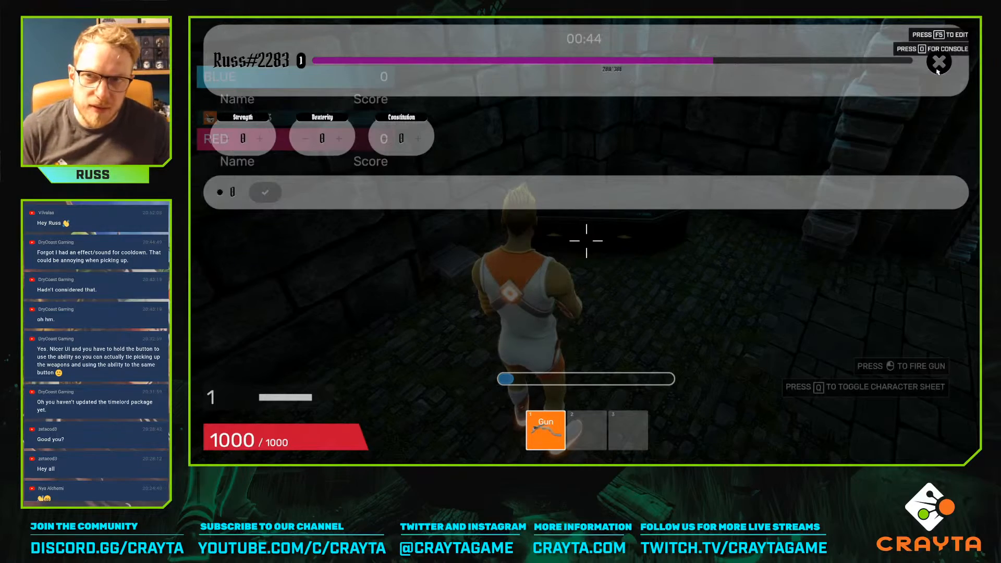
{"action": "left_click", "coordinate": [937, 72]}
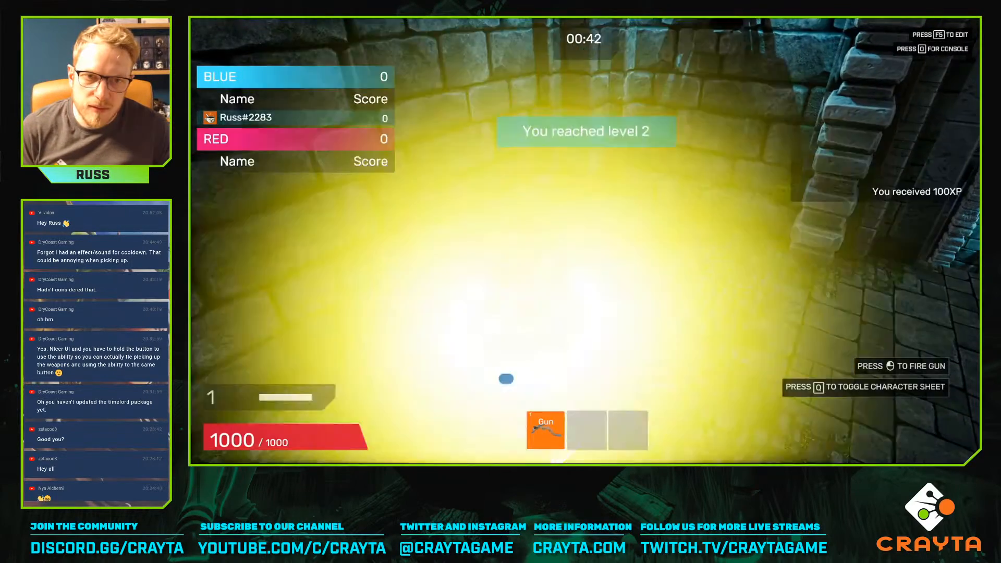
{"action": "key", "text": "q"}
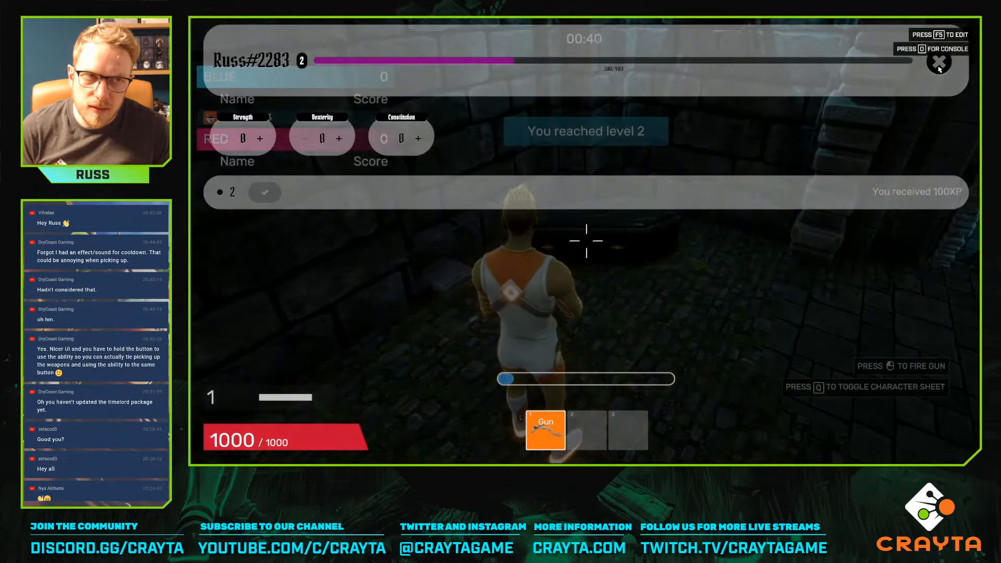
{"action": "left_click", "coordinate": [939, 64]}
{"action": "key", "text": "w"}
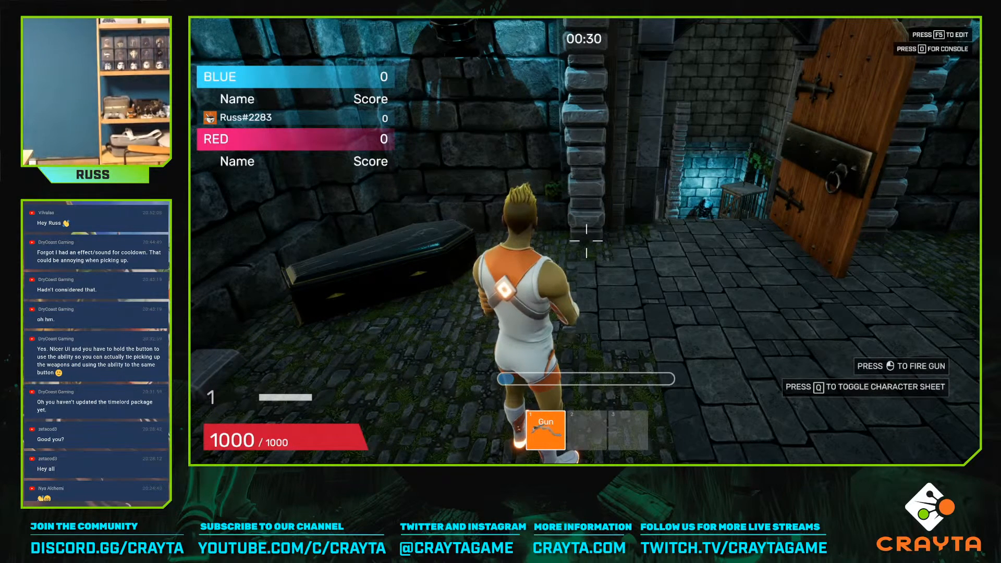
Return to edit mode and close the mrpg_CharacterScript, mrpg_CharacterSetupScript, mrpg_CharacterPlayerScript and mrpg_CharacterAttributesScript files
{"action": "key", "text": "F5"}
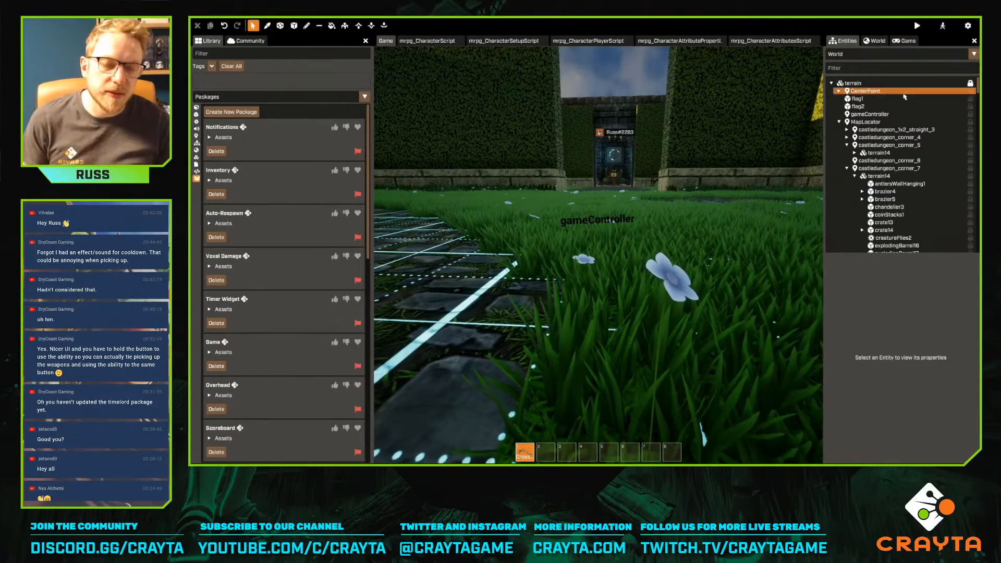
{"action": "right_click_drag", "start_coordinate": [652, 217], "coordinate": [598, 248]}
{"action": "key", "text": "s"}
{"action": "key", "text": "space"}
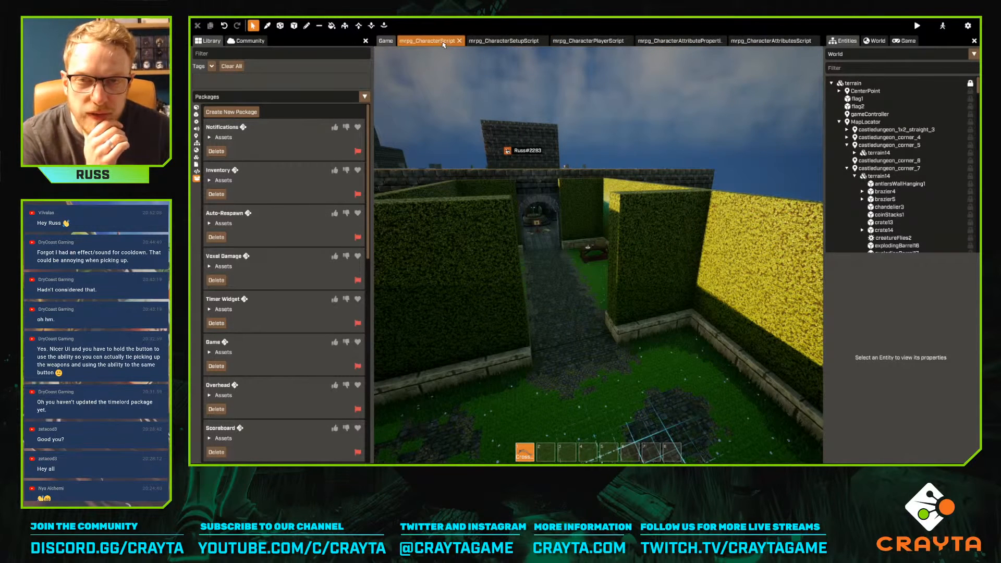
{"action": "middle_click", "coordinate": [443, 43]}
{"action": "middle_click", "coordinate": [442, 43]}
{"action": "middle_click", "coordinate": [443, 43]}
{"action": "middle_click", "coordinate": [443, 44]}
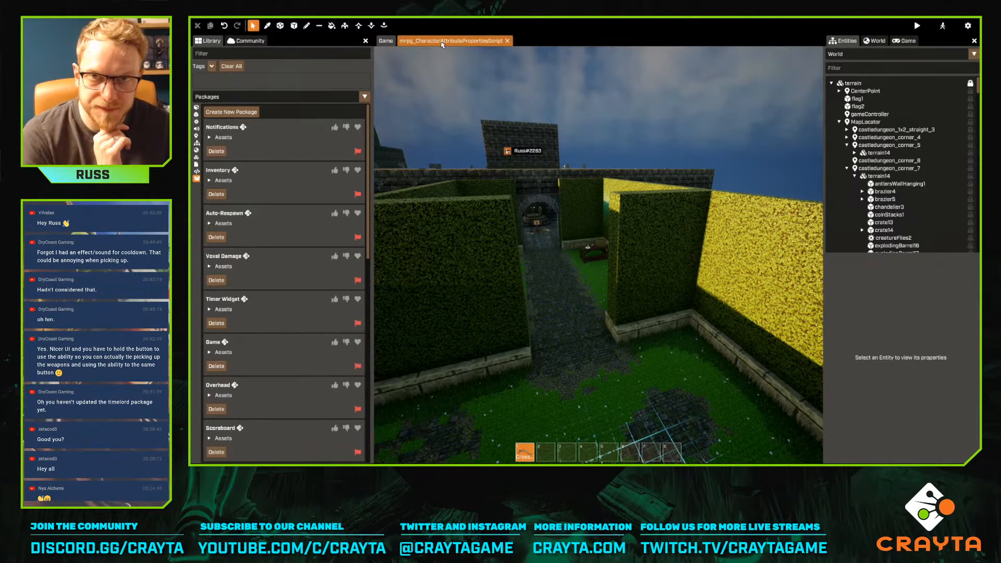
Close the mrpg_CharacterAttributePropertiesScript file and open mrpg_CharacterAttributesScript
{"action": "middle_click", "coordinate": [444, 44]}
{"action": "key", "text": "ctrl+p"}
{"action": "type", "text": "mr"}
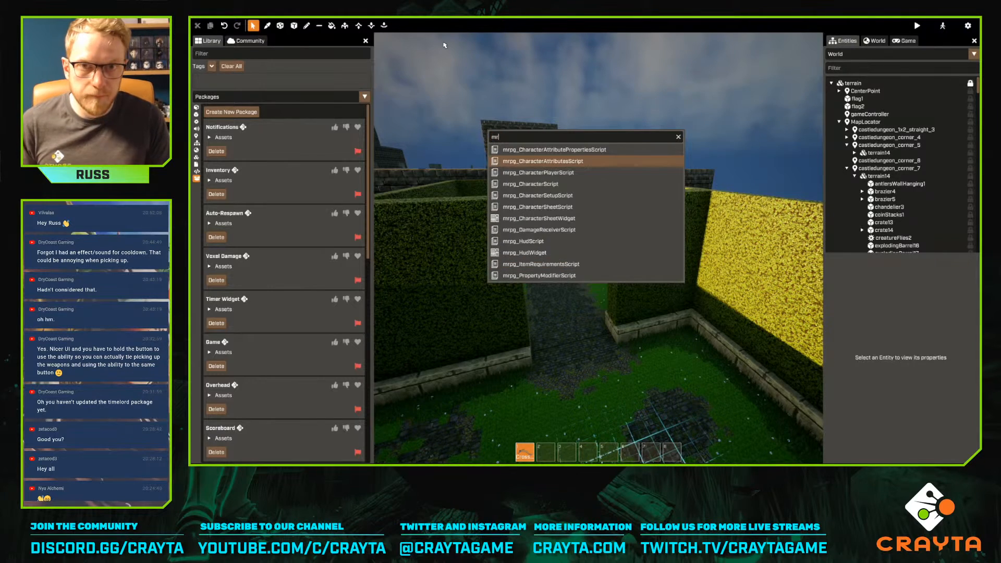
{"action": "key", "text": "Return"}
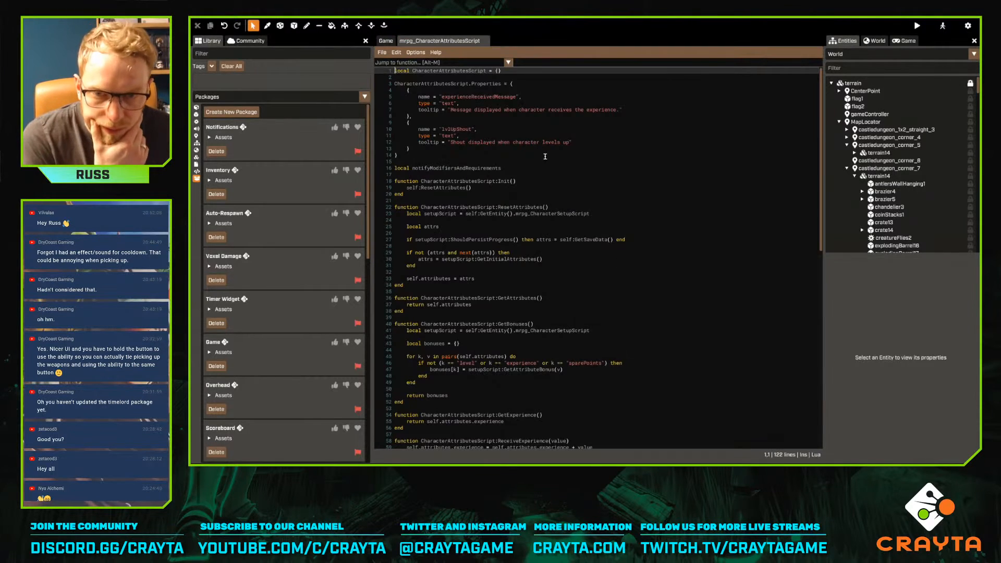
{"action": "scroll", "coordinate": [556, 183], "scroll_direction": "down", "scroll_amount": 2}
{"action": "scroll", "coordinate": [557, 183], "scroll_direction": "down", "scroll_amount": 2}
Open mrpg_HudScript, look over its functions, and close it
{"action": "key", "text": "ctrl+p"}
{"action": "type", "text": "mr"}
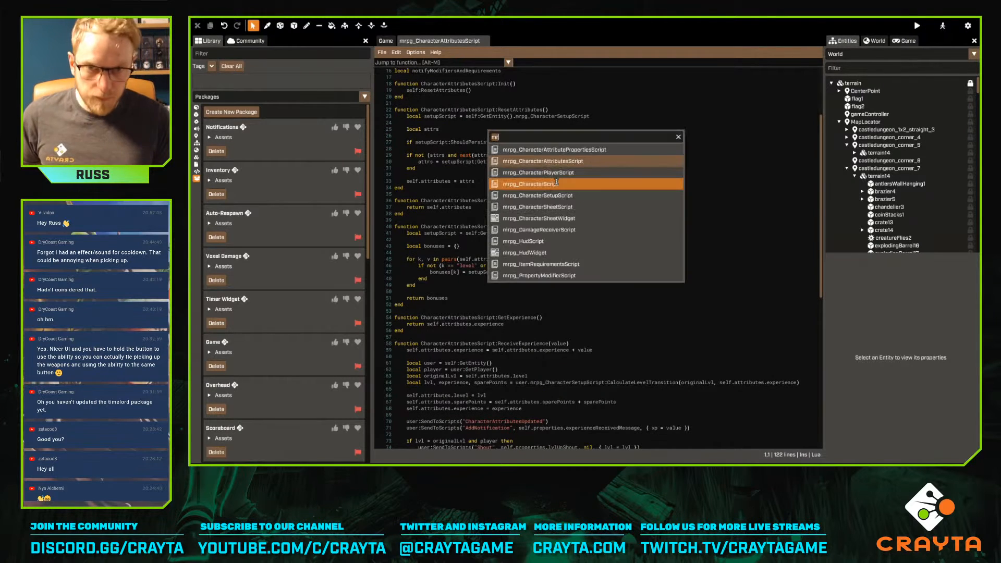
{"action": "left_click", "coordinate": [542, 242]}
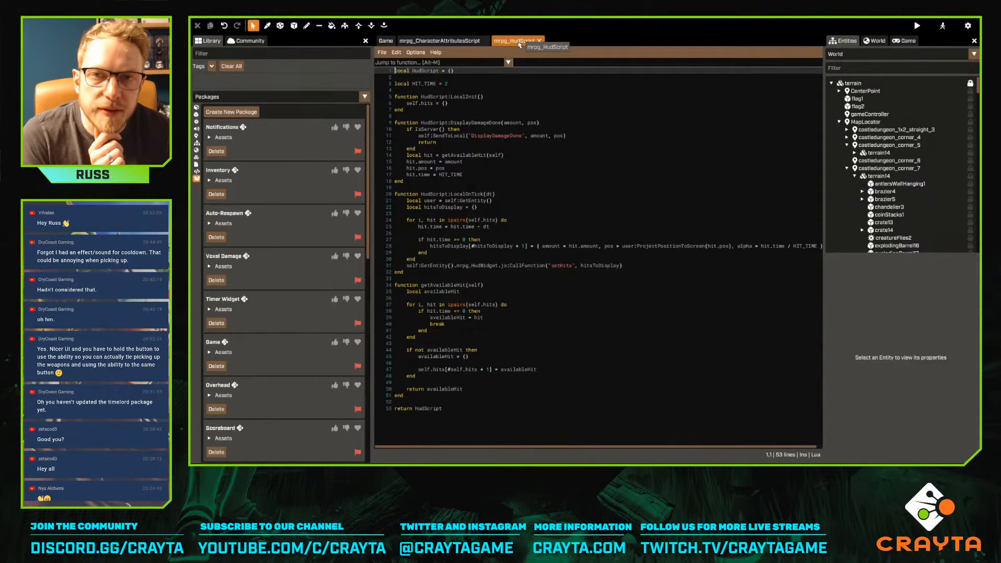
{"action": "left_click", "coordinate": [539, 40]}
Examine the experience, point-spending and update functions in mrpg_CharacterAttributesScript, returning to the ResetAttributes function
{"action": "scroll", "coordinate": [504, 163], "scroll_direction": "down", "scroll_amount": 5}
{"action": "scroll", "coordinate": [504, 162], "scroll_direction": "down", "scroll_amount": 6}
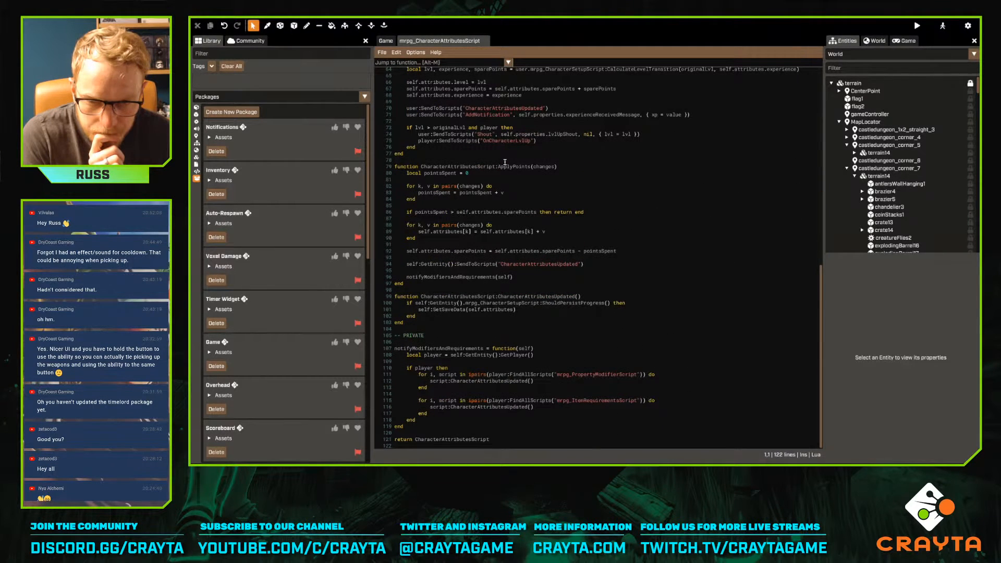
{"action": "scroll", "coordinate": [504, 162], "scroll_direction": "up", "scroll_amount": 12}
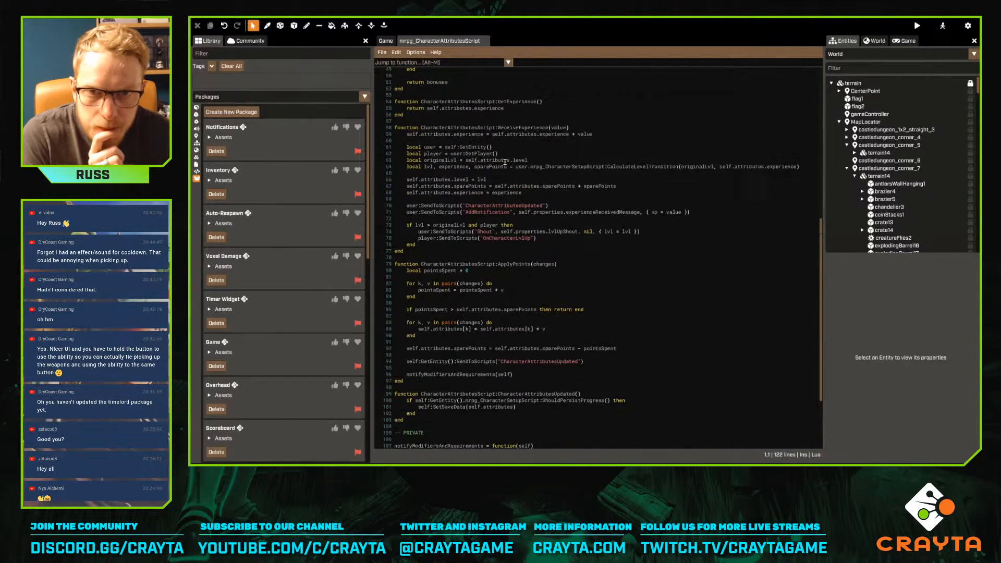
{"action": "scroll", "coordinate": [505, 162], "scroll_direction": "up", "scroll_amount": 5}
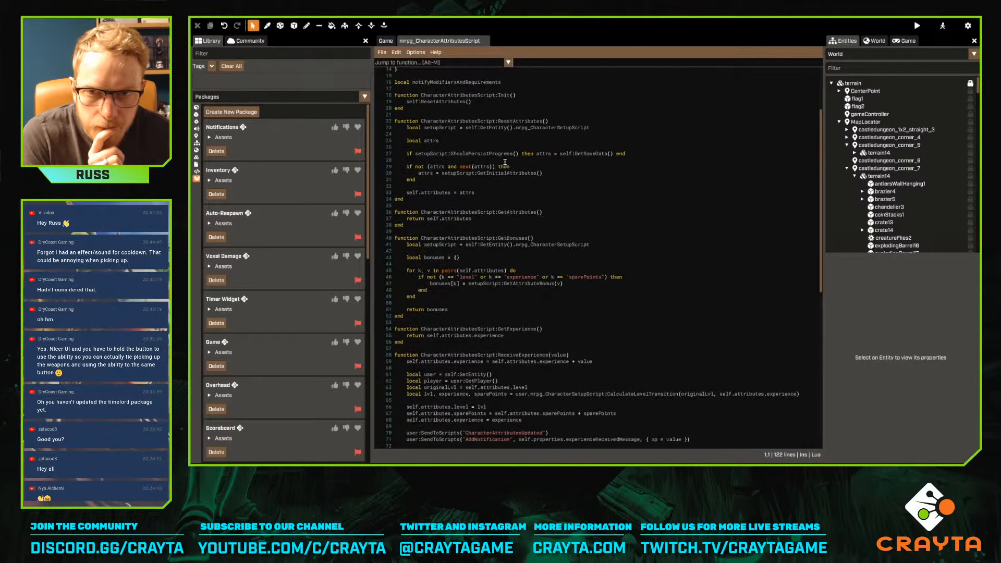
{"action": "scroll", "coordinate": [505, 162], "scroll_direction": "up", "scroll_amount": 4}
{"action": "left_click", "coordinate": [562, 205]}
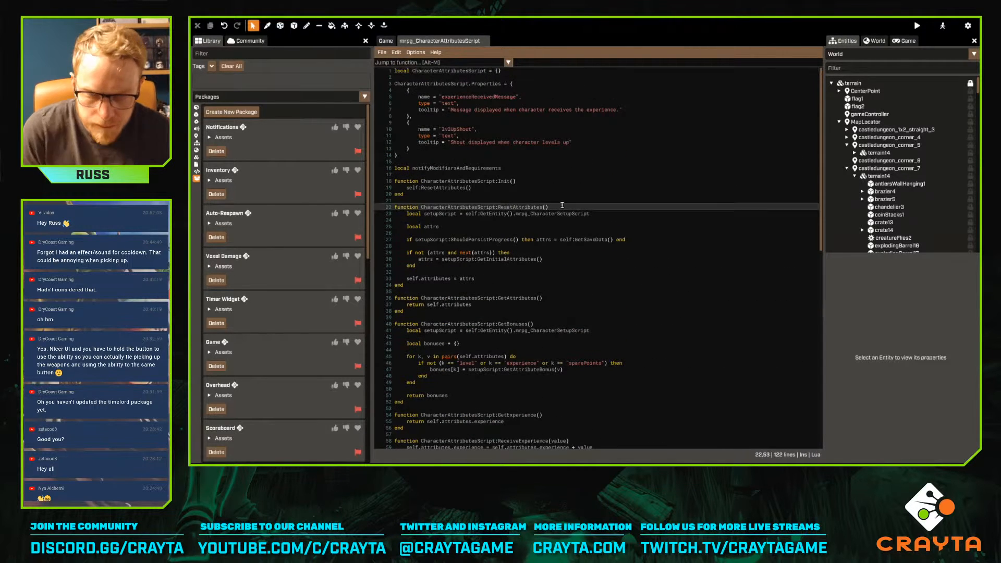
Open mrpg_CharacterSetupScript and examine its functions for initial attributes, point distribution and level transitions
{"action": "key", "text": "ctrl+p"}
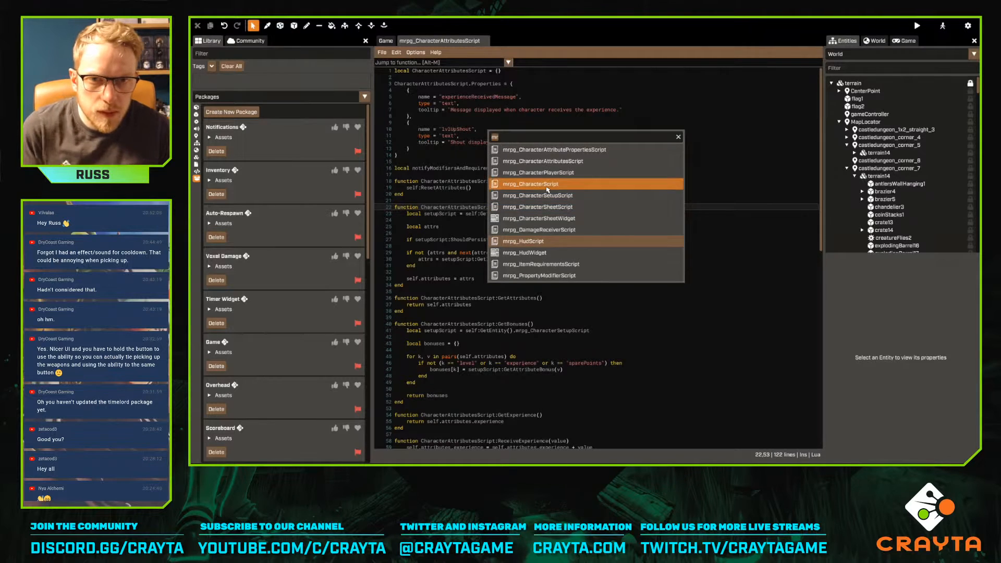
{"action": "left_click", "coordinate": [548, 195]}
{"action": "scroll", "coordinate": [554, 204], "scroll_direction": "down", "scroll_amount": 20}
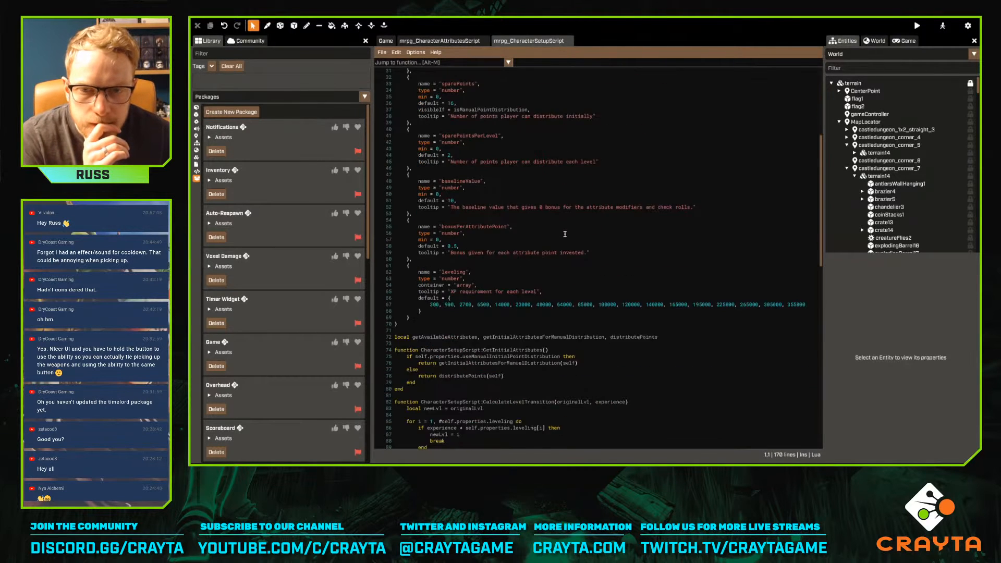
{"action": "scroll", "coordinate": [565, 239], "scroll_direction": "down", "scroll_amount": 14}
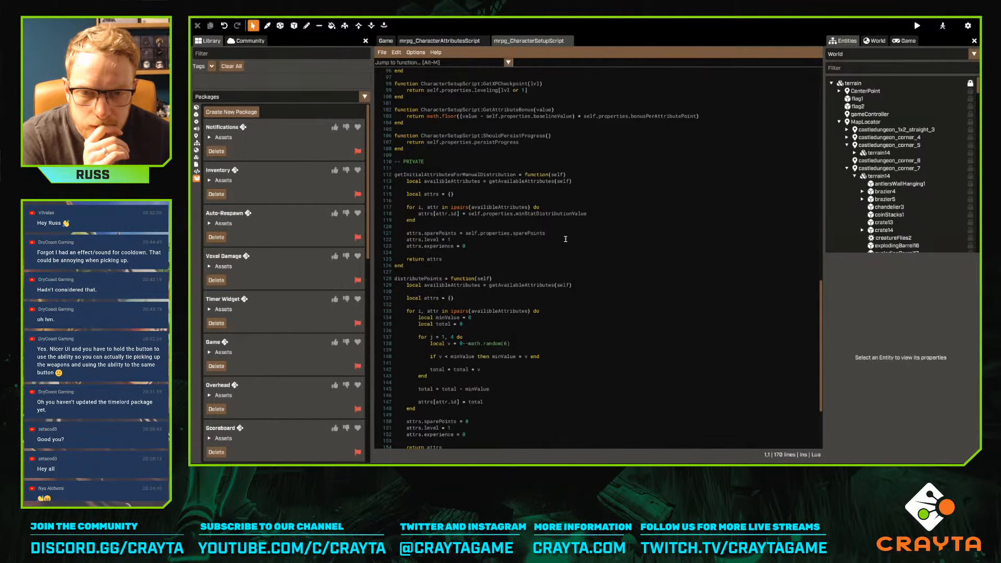
{"action": "scroll", "coordinate": [566, 240], "scroll_direction": "up", "scroll_amount": 8}
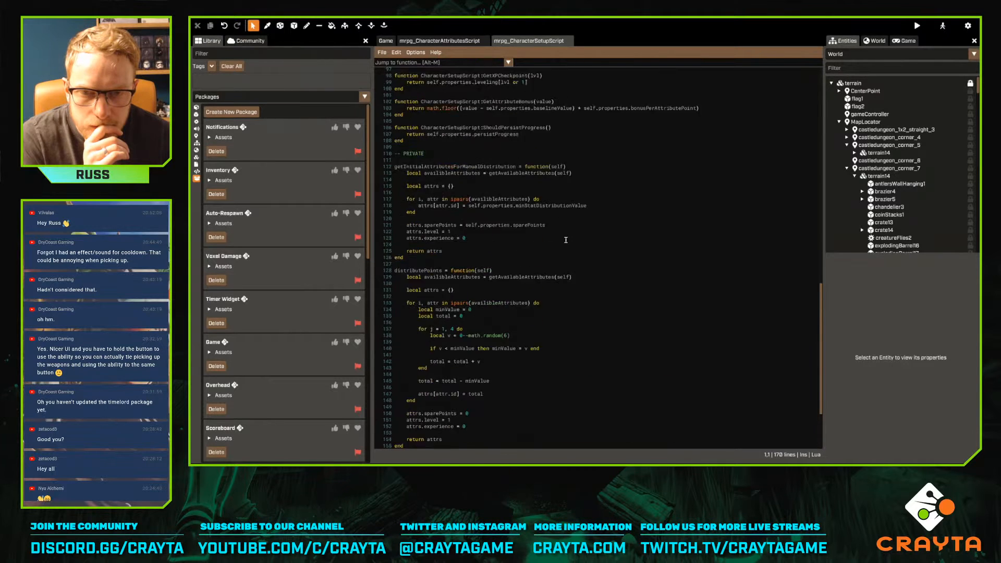
{"action": "scroll", "coordinate": [566, 240], "scroll_direction": "up", "scroll_amount": 8}
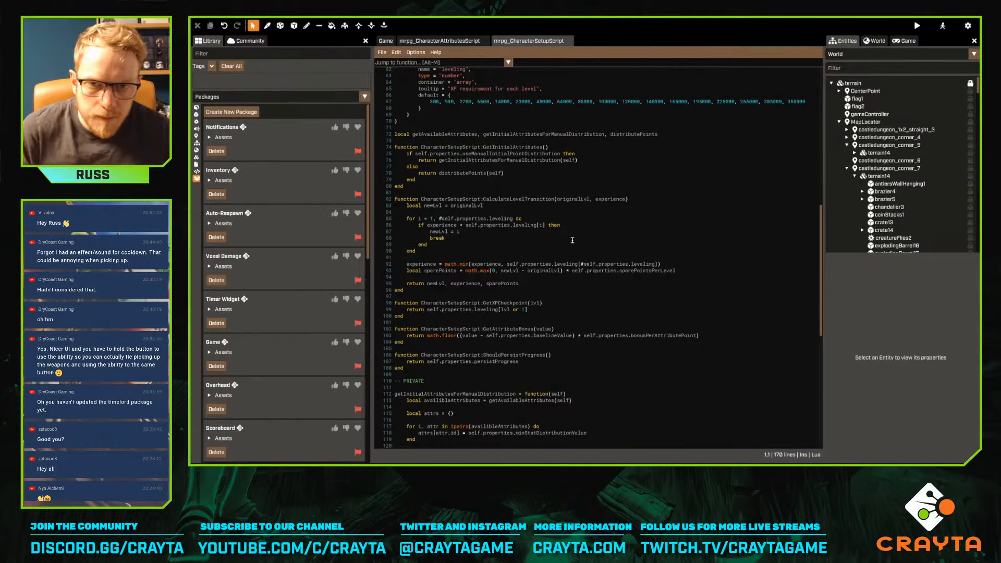
Open mrpg_CharacterScript, mrpg_CharacterPlayerScript and mrpg_CharacterAttributePropertiesScript to look through their code
{"action": "key", "text": "ctrl+p"}
{"action": "type", "text": "mr"}
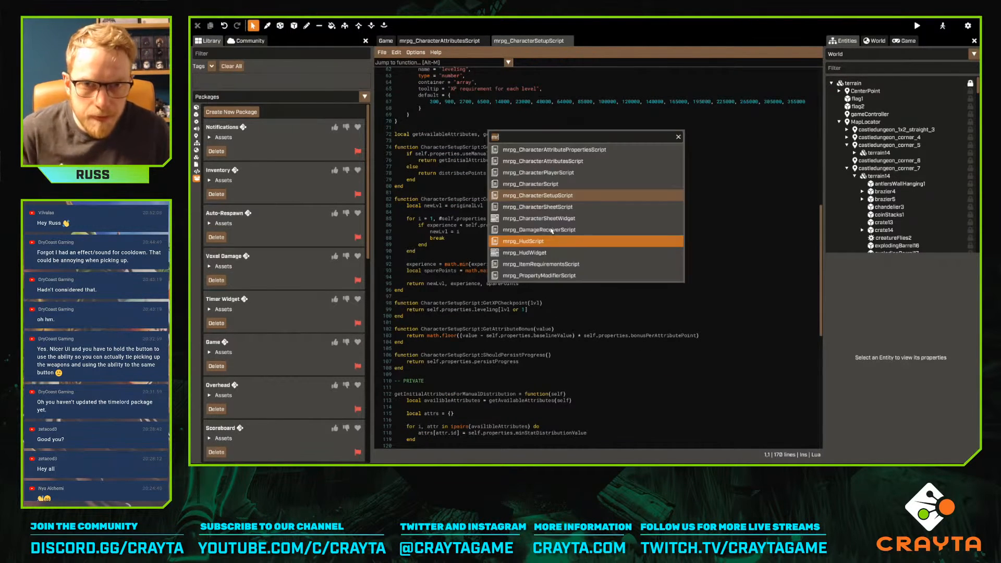
{"action": "left_click", "coordinate": [552, 185]}
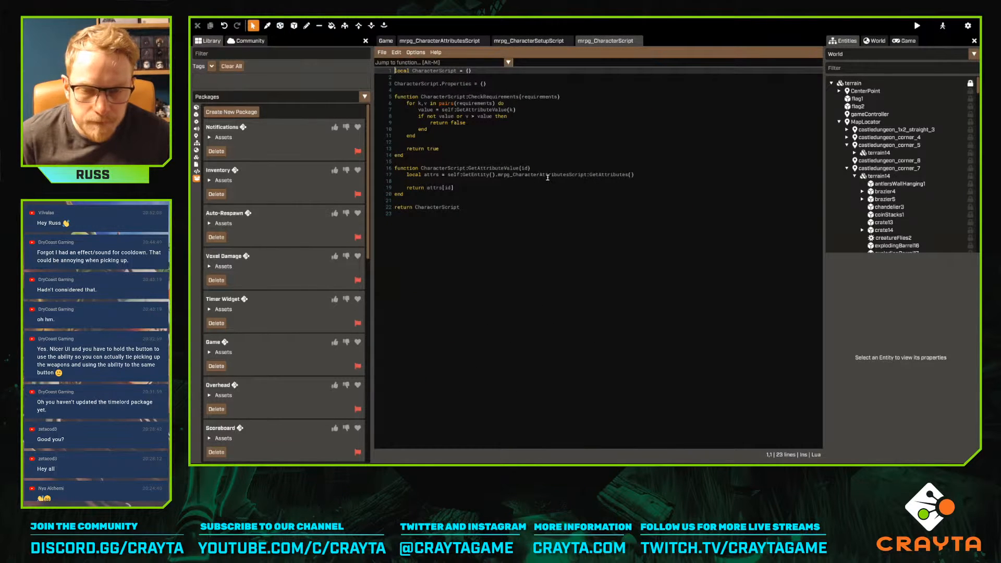
{"action": "key", "text": "ctrl+p"}
{"action": "left_click", "coordinate": [553, 177]}
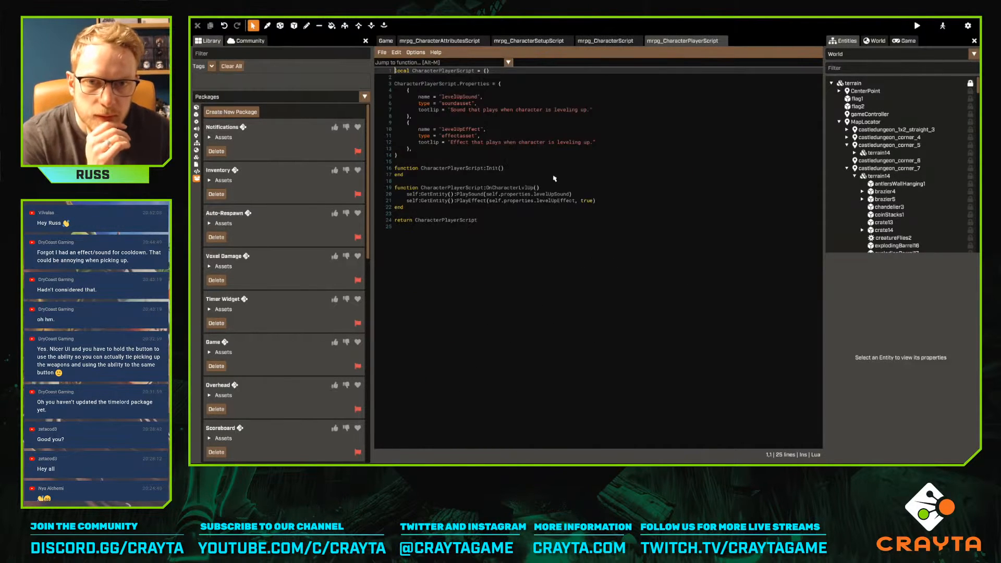
{"action": "key", "text": "ctrl+p"}
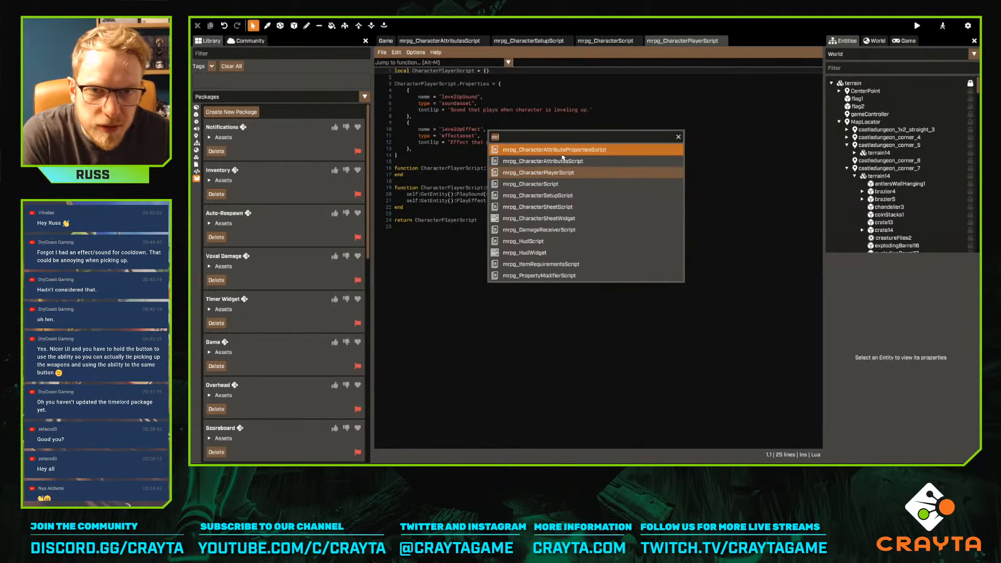
{"action": "left_click", "coordinate": [562, 153]}
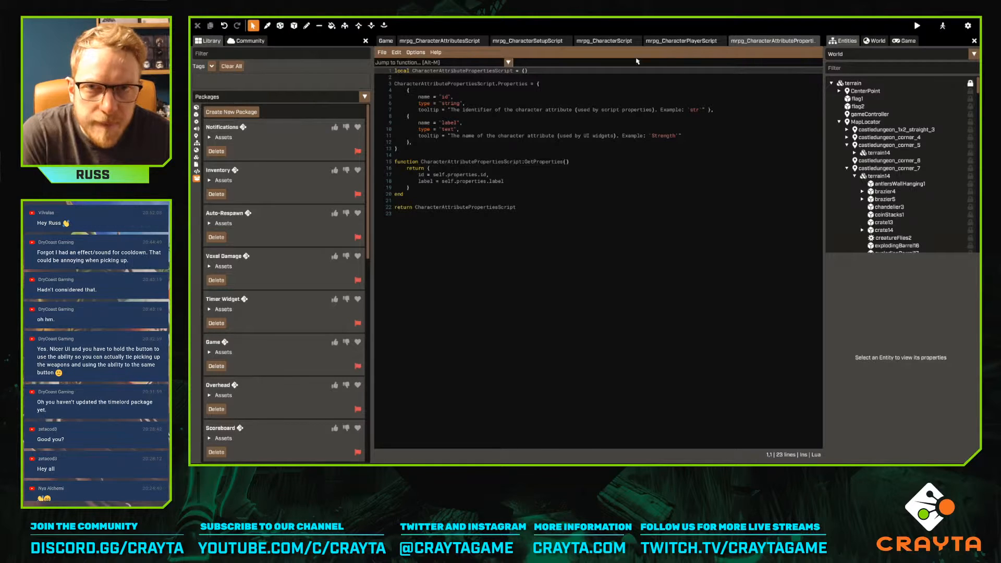
Open the User template for editing and inspect the Character, Attributes and Setup entities under mRPG_User1
{"action": "left_click", "coordinate": [439, 40]}
{"action": "left_click", "coordinate": [886, 54]}
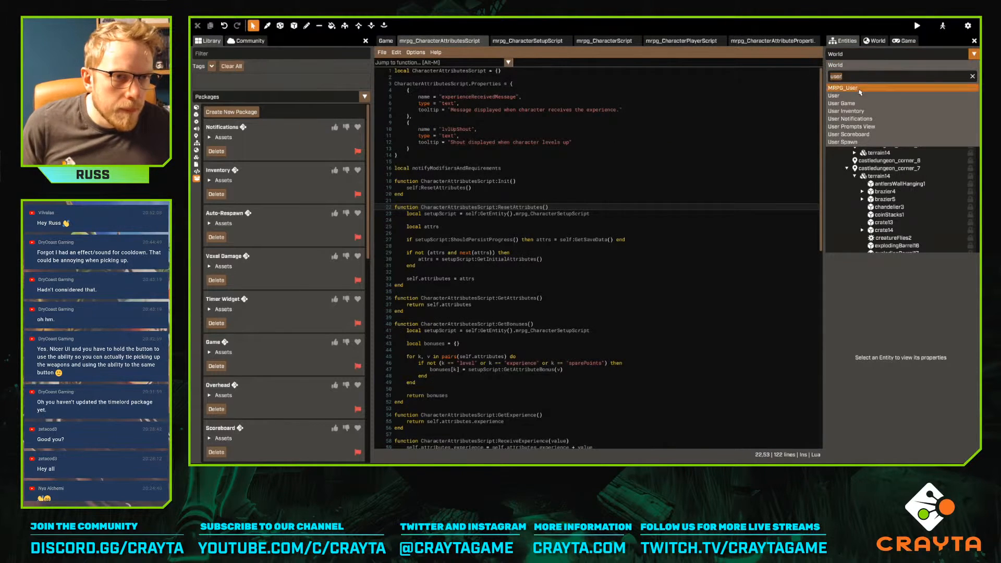
{"action": "left_click", "coordinate": [860, 88]}
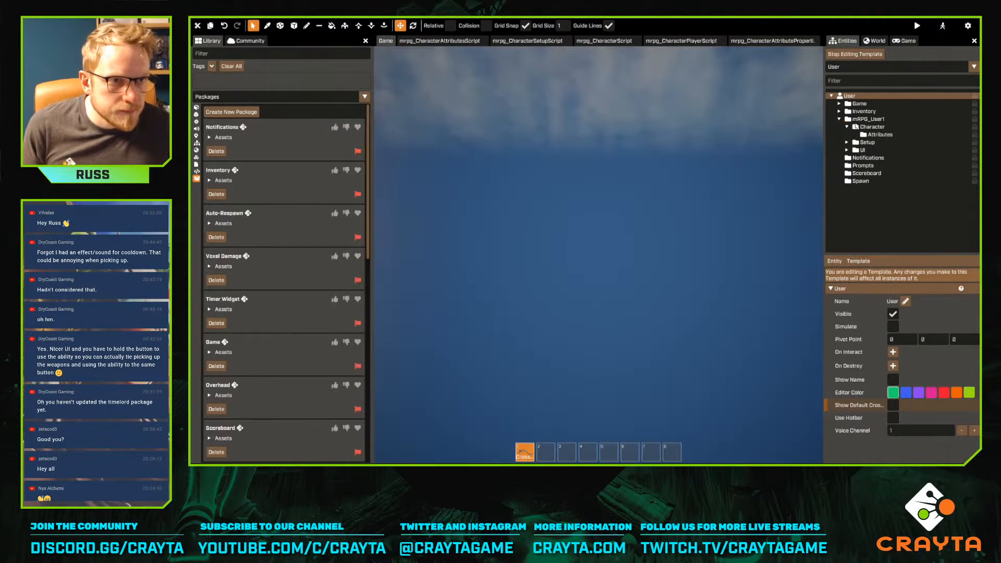
{"action": "left_click", "coordinate": [858, 134]}
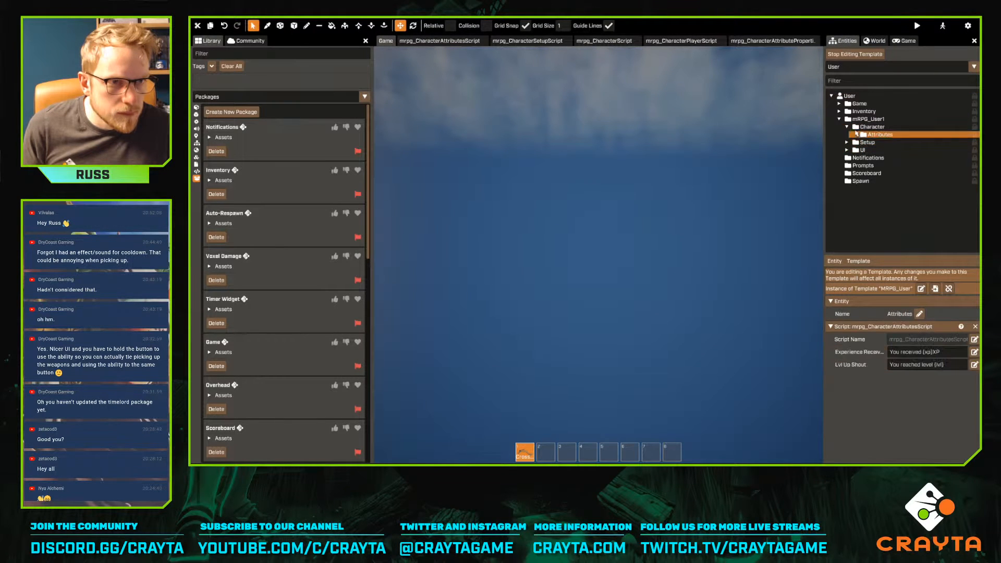
{"action": "left_click", "coordinate": [865, 142]}
{"action": "left_click", "coordinate": [847, 142]}
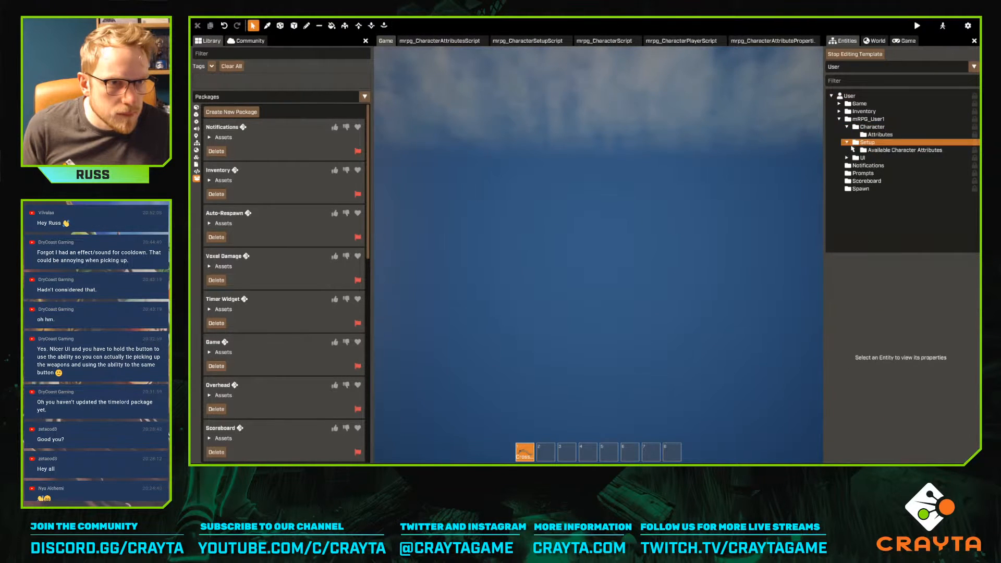
{"action": "left_click", "coordinate": [859, 151]}
{"action": "left_click", "coordinate": [868, 119]}
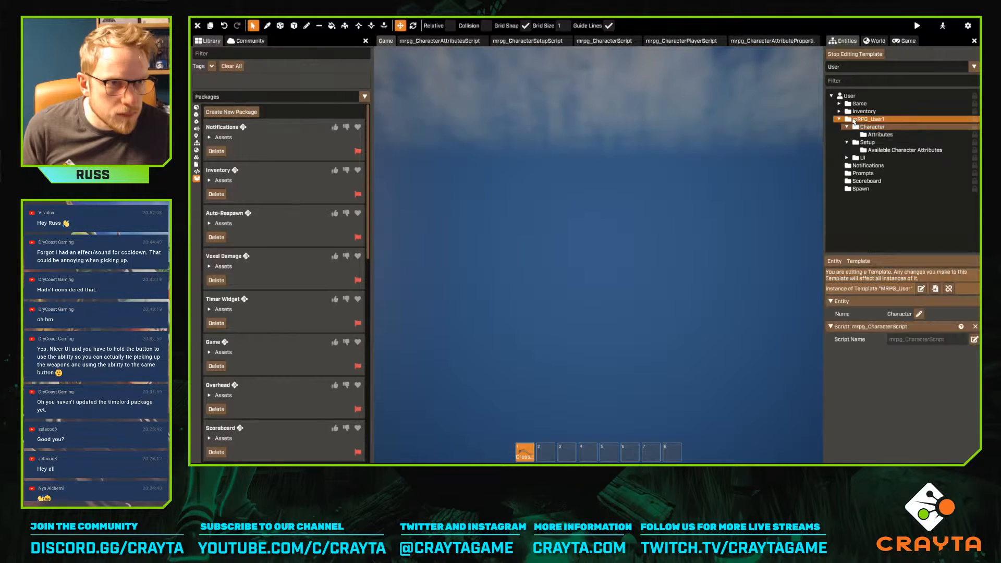
Open mrpg_CharacterSheetScript from the CharacterSheet entity in the UI folder and read through its functions
{"action": "left_click", "coordinate": [847, 157]}
{"action": "left_click", "coordinate": [886, 165]}
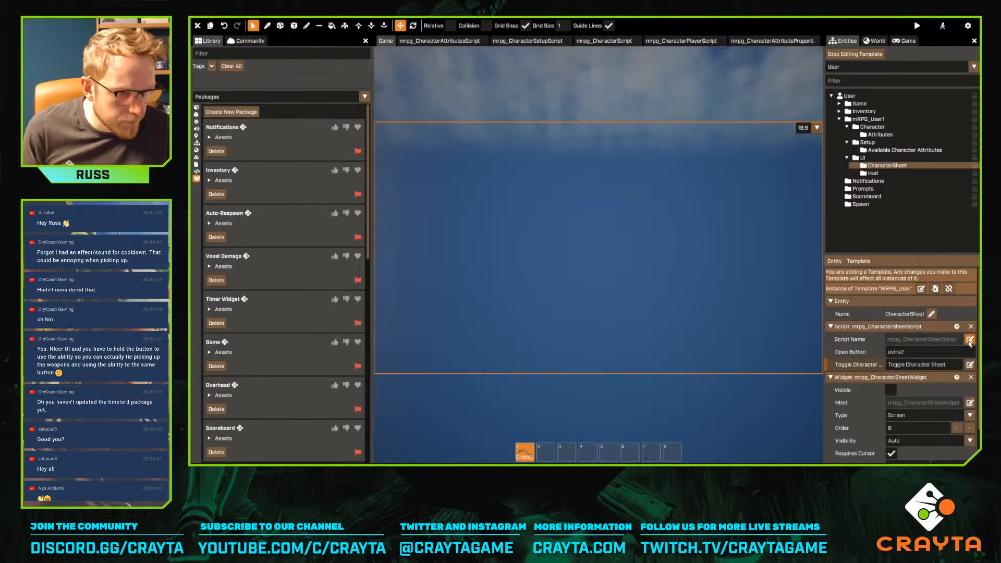
{"action": "left_click", "coordinate": [969, 339]}
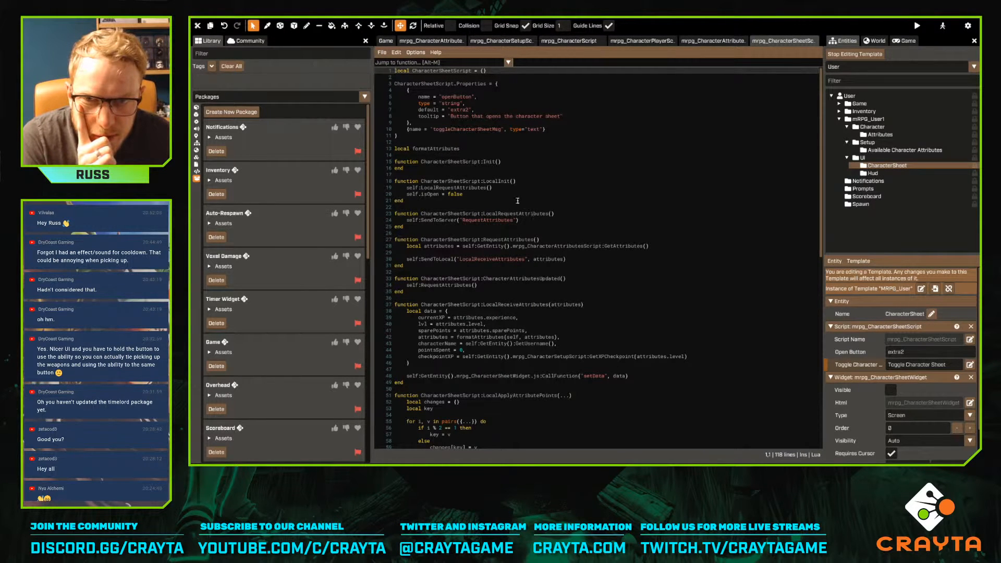
{"action": "left_click", "coordinate": [488, 188]}
{"action": "scroll", "coordinate": [510, 198], "scroll_direction": "down", "scroll_amount": 2}
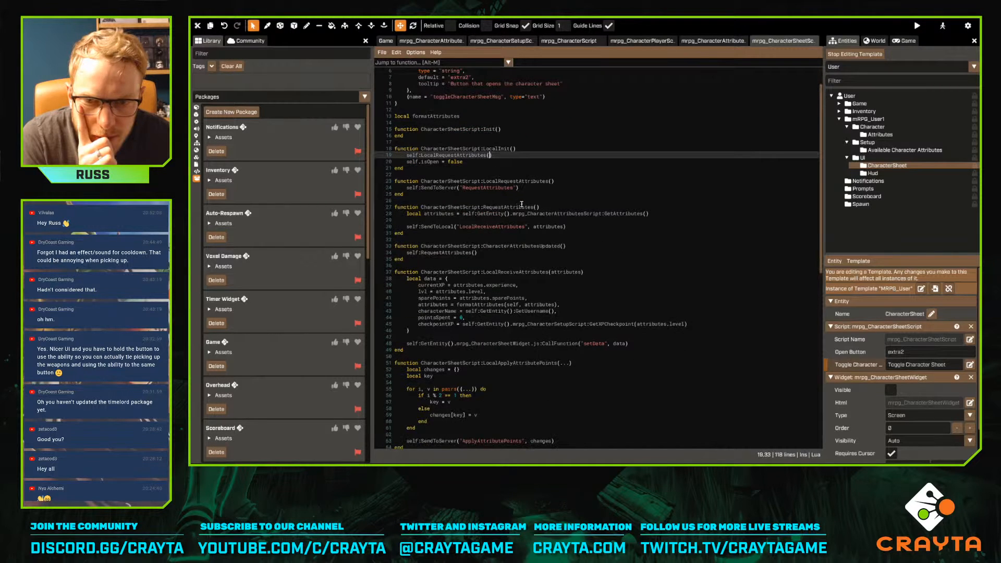
{"action": "scroll", "coordinate": [522, 205], "scroll_direction": "down", "scroll_amount": 10}
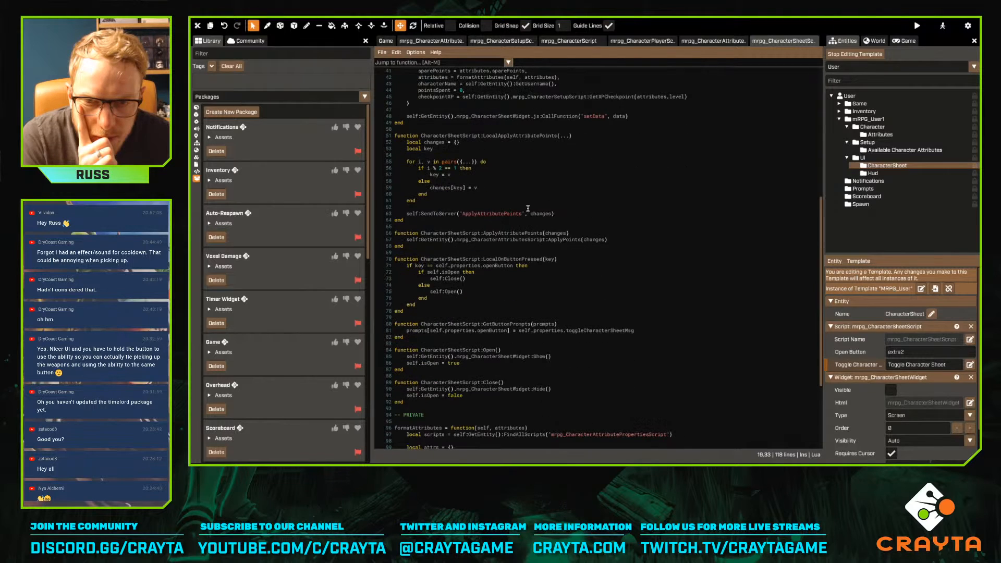
{"action": "scroll", "coordinate": [529, 209], "scroll_direction": "down", "scroll_amount": 5}
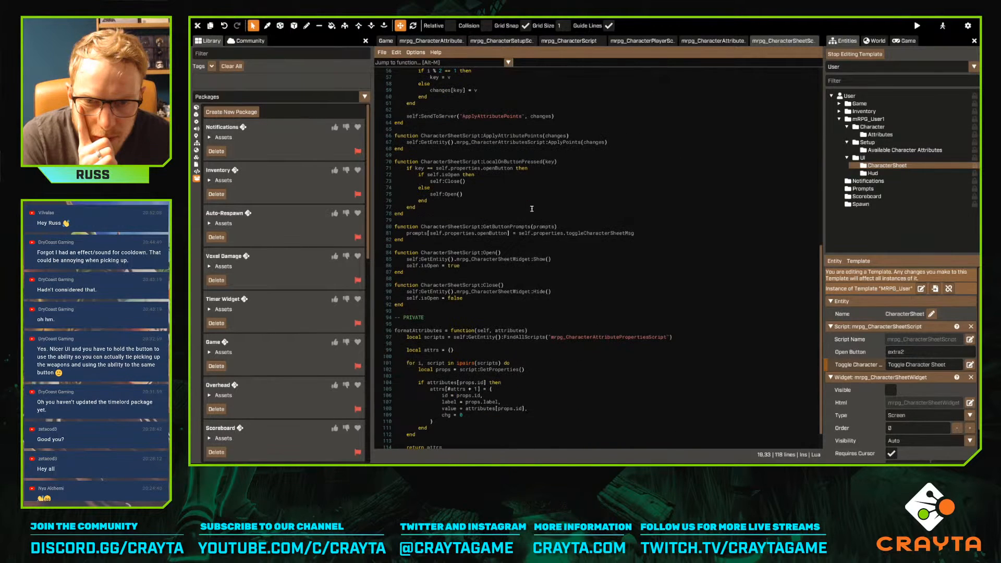
{"action": "scroll", "coordinate": [532, 209], "scroll_direction": "down", "scroll_amount": 2}
Examine the LocalApplyAttributePoints and LocalReceiveAttributes functions in the character sheet script
{"action": "scroll", "coordinate": [531, 208], "scroll_direction": "up", "scroll_amount": 3}
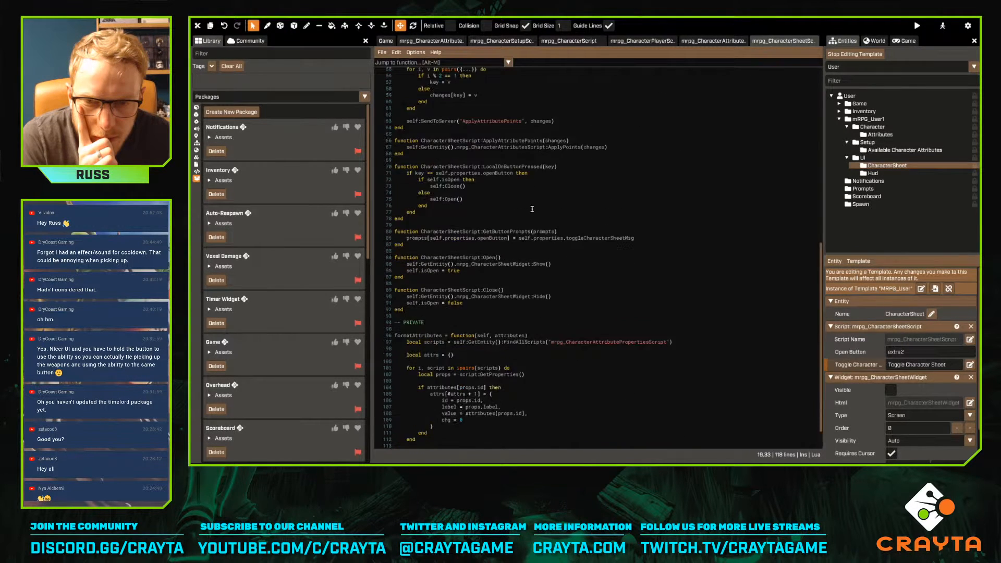
{"action": "scroll", "coordinate": [519, 274], "scroll_direction": "up", "scroll_amount": 2}
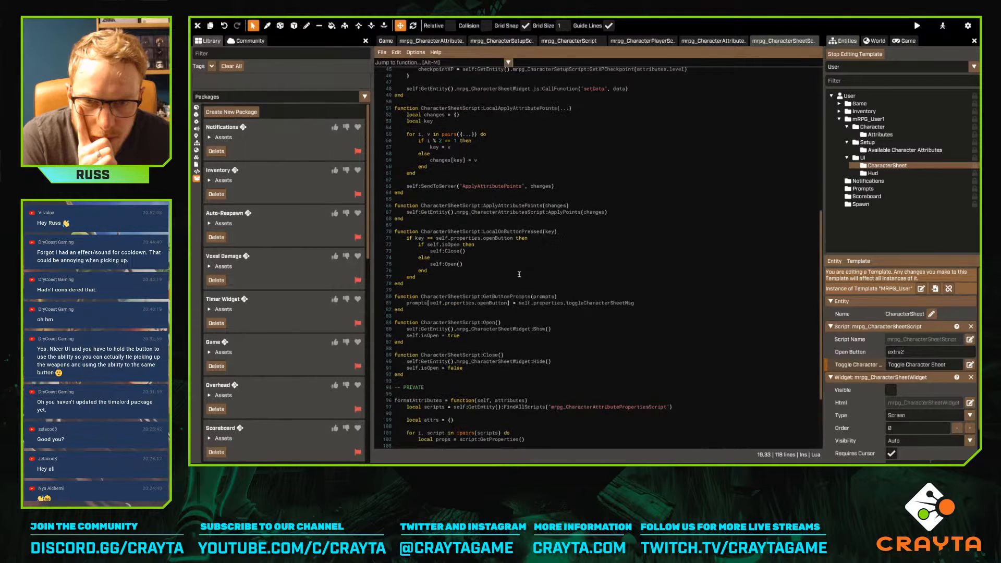
{"action": "scroll", "coordinate": [502, 273], "scroll_direction": "up", "scroll_amount": 2}
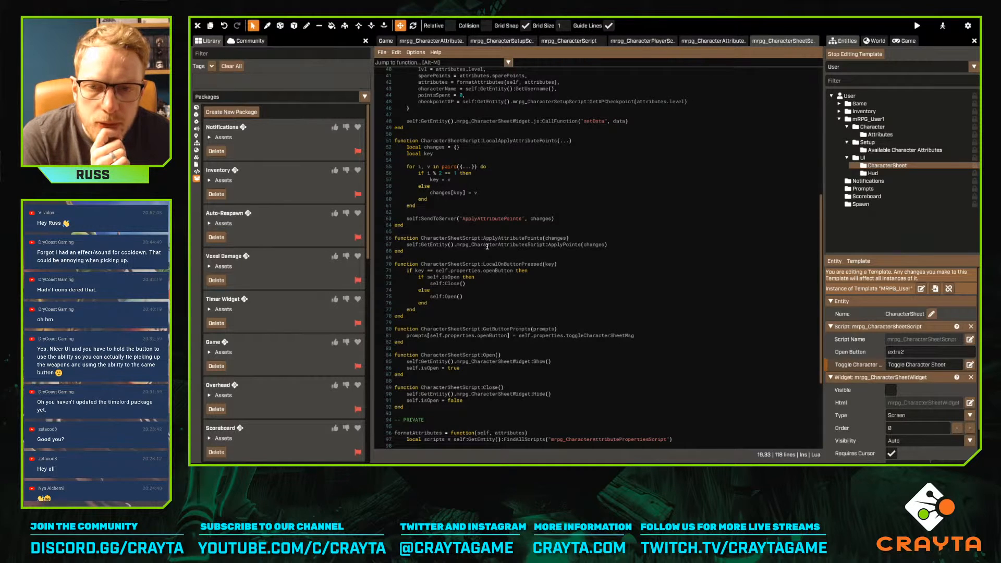
{"action": "scroll", "coordinate": [500, 239], "scroll_direction": "up", "scroll_amount": 4}
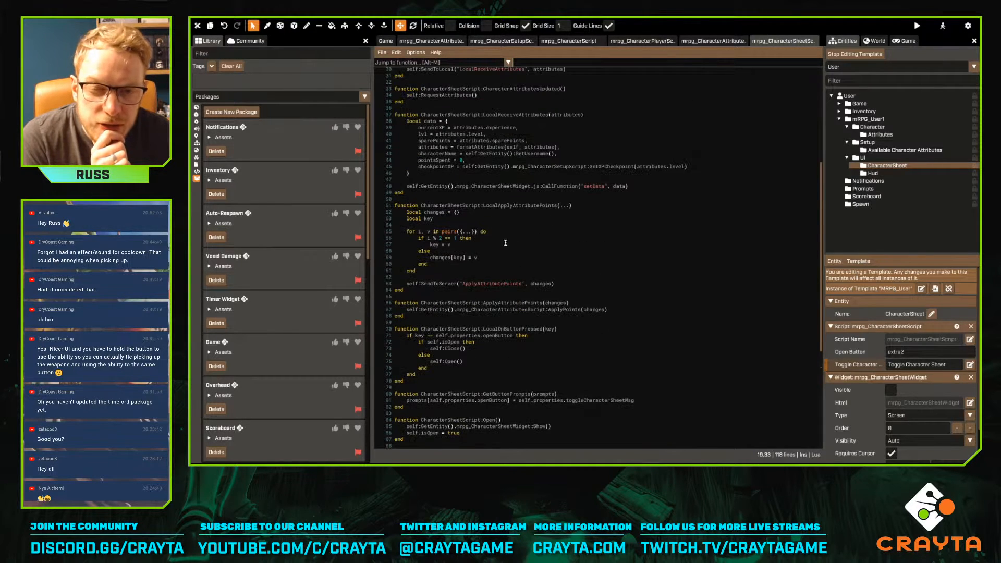
{"action": "double_click", "coordinate": [516, 207]}
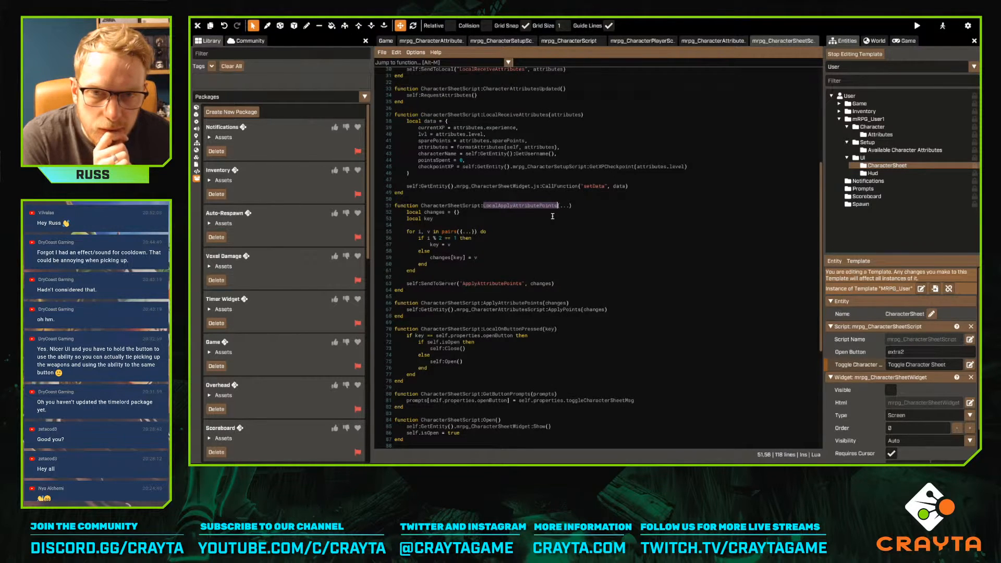
{"action": "scroll", "coordinate": [552, 216], "scroll_direction": "up", "scroll_amount": 2}
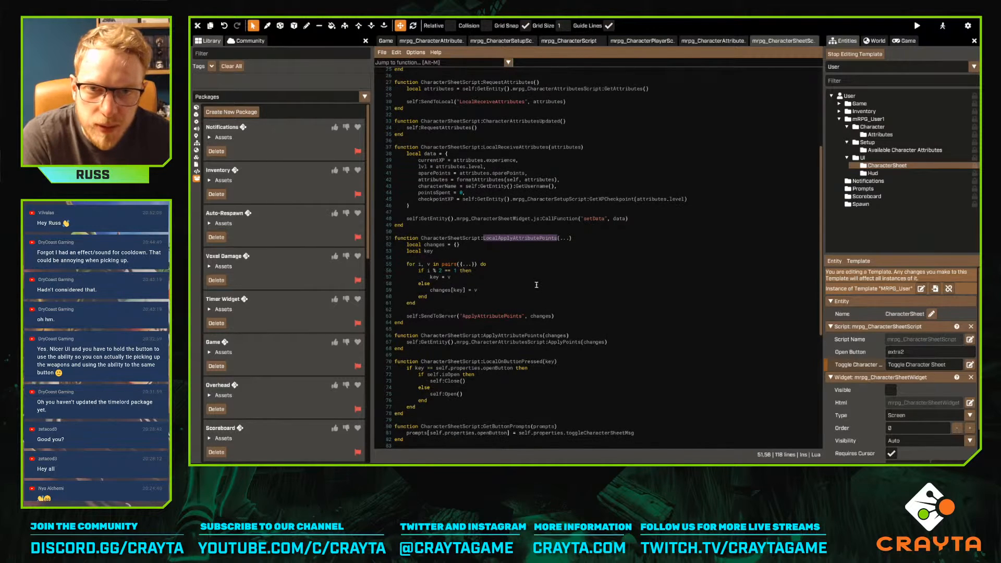
{"action": "scroll", "coordinate": [536, 285], "scroll_direction": "up", "scroll_amount": 3}
{"action": "double_click", "coordinate": [519, 213]}
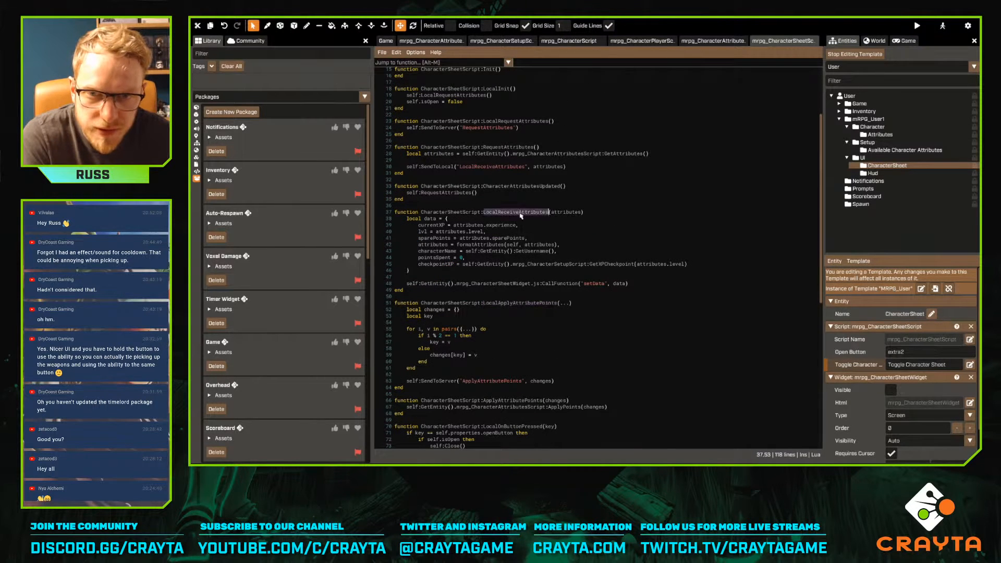
Search all scripts for RequestAttributes, starting from its function in the character sheet script
{"action": "scroll", "coordinate": [524, 208], "scroll_direction": "up", "scroll_amount": 2}
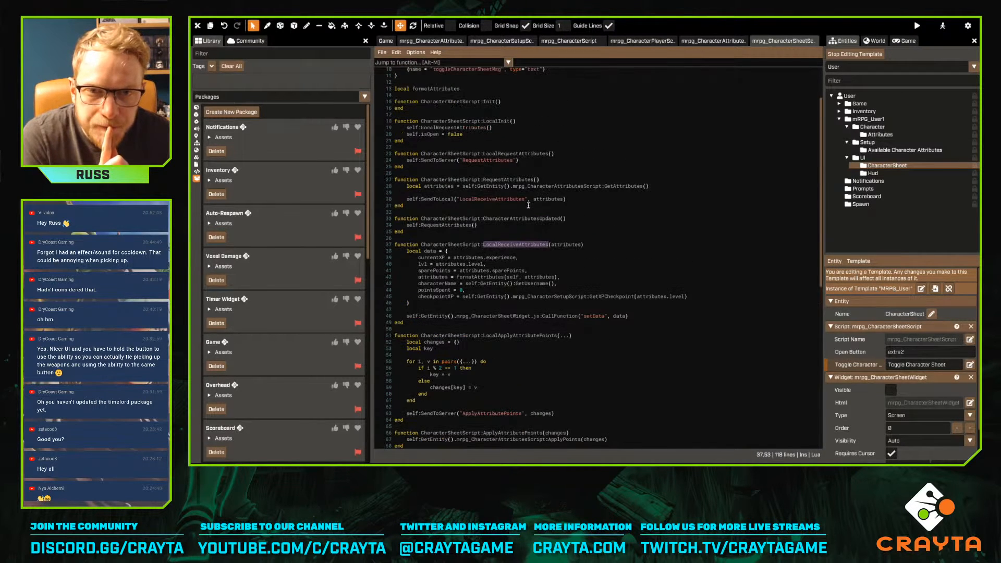
{"action": "double_click", "coordinate": [517, 180]}
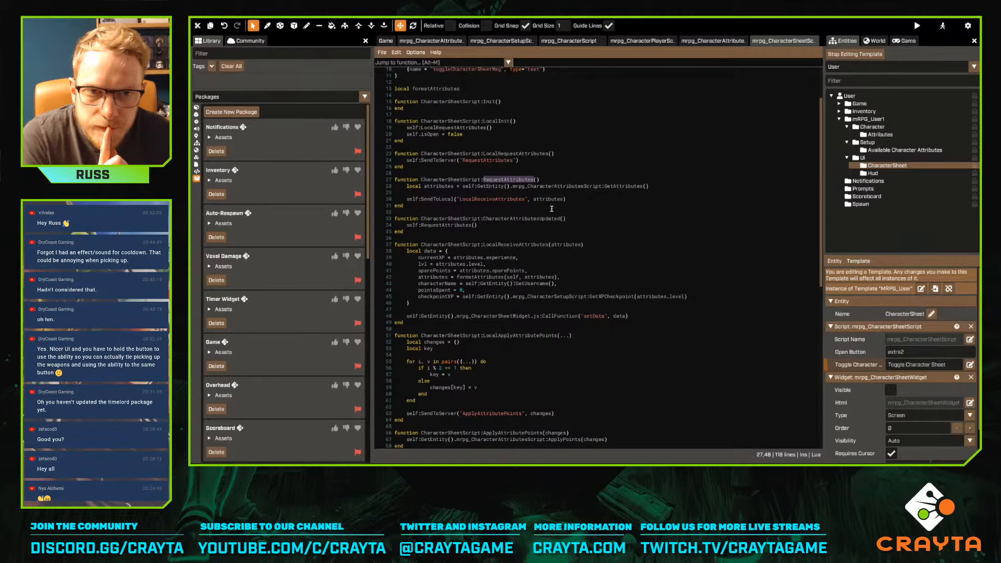
{"action": "left_click_drag", "start_coordinate": [648, 186], "coordinate": [424, 186]}
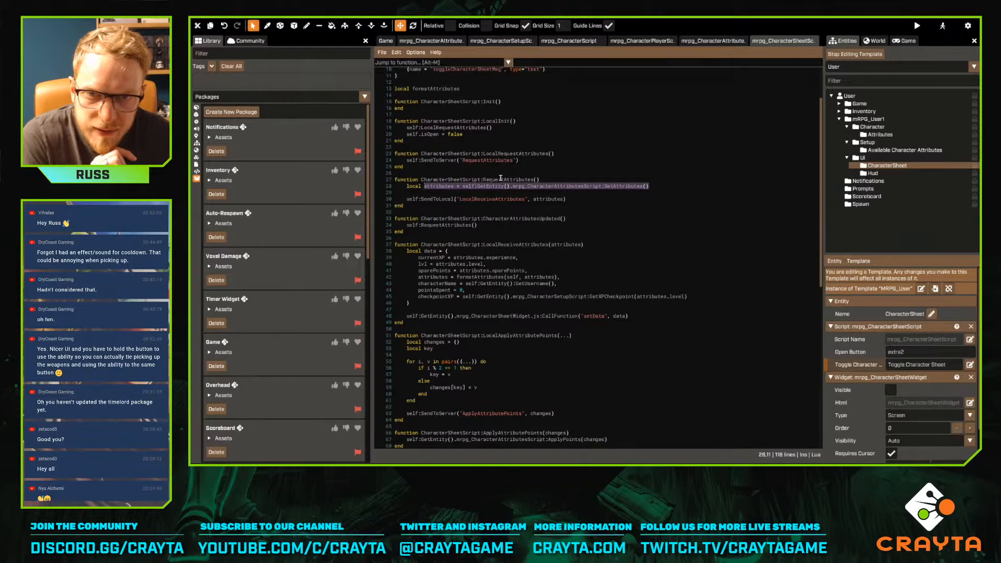
{"action": "double_click", "coordinate": [508, 180]}
{"action": "scroll", "coordinate": [576, 214], "scroll_direction": "up", "scroll_amount": 2}
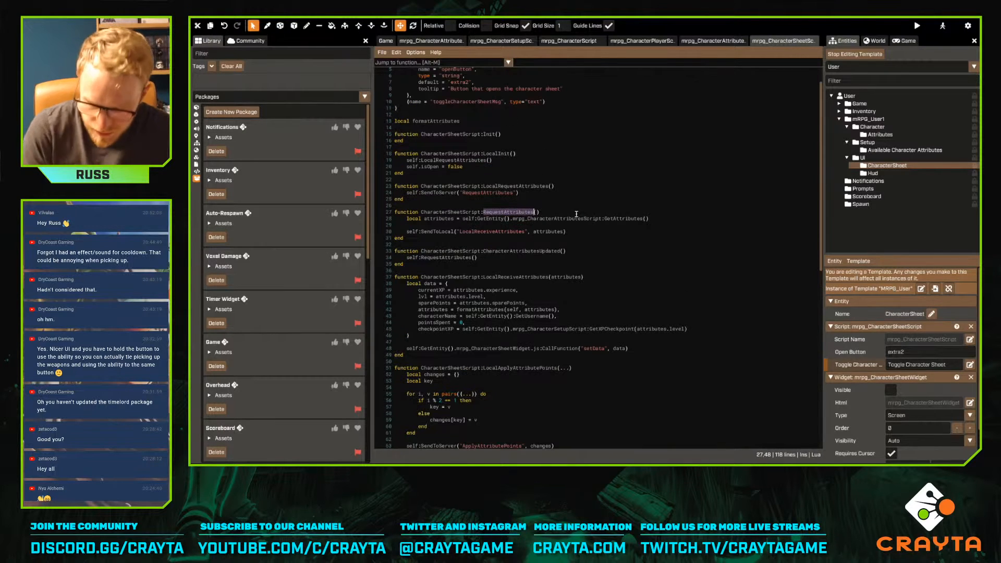
{"action": "key", "text": "ctrl+f"}
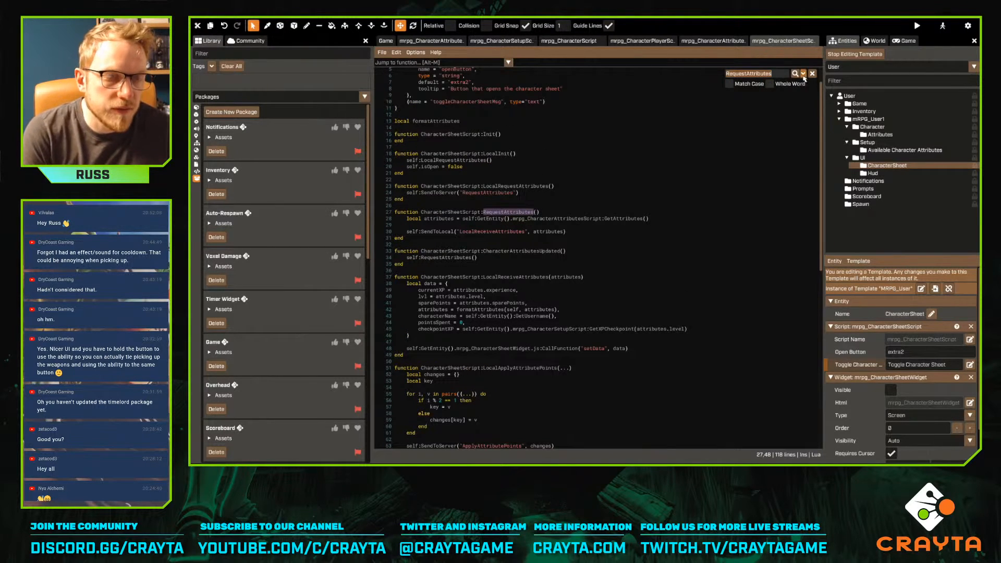
{"action": "left_click", "coordinate": [795, 84]}
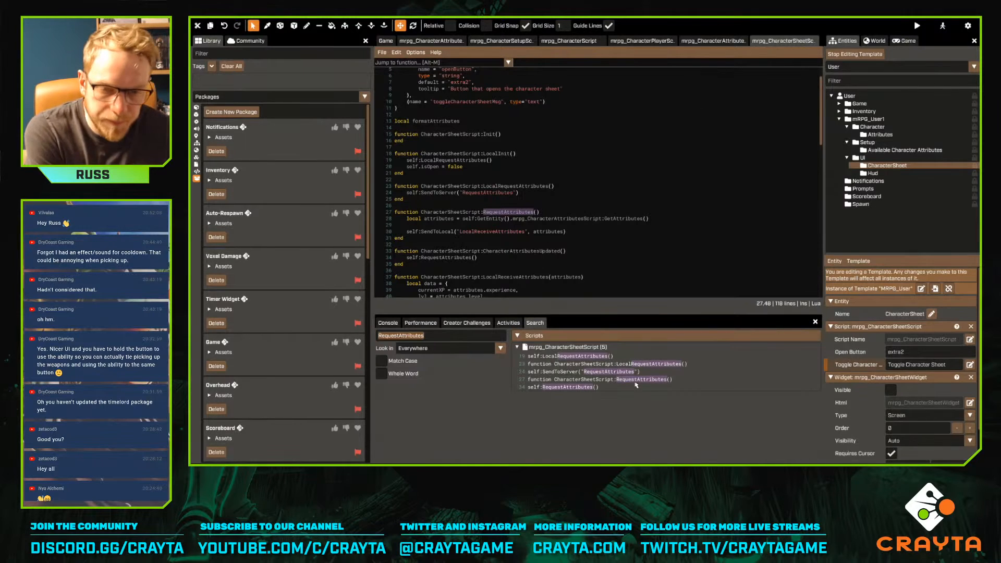
Go through the RequestAttributes search results to inspect each place where it is called or defined
{"action": "left_click", "coordinate": [570, 387]}
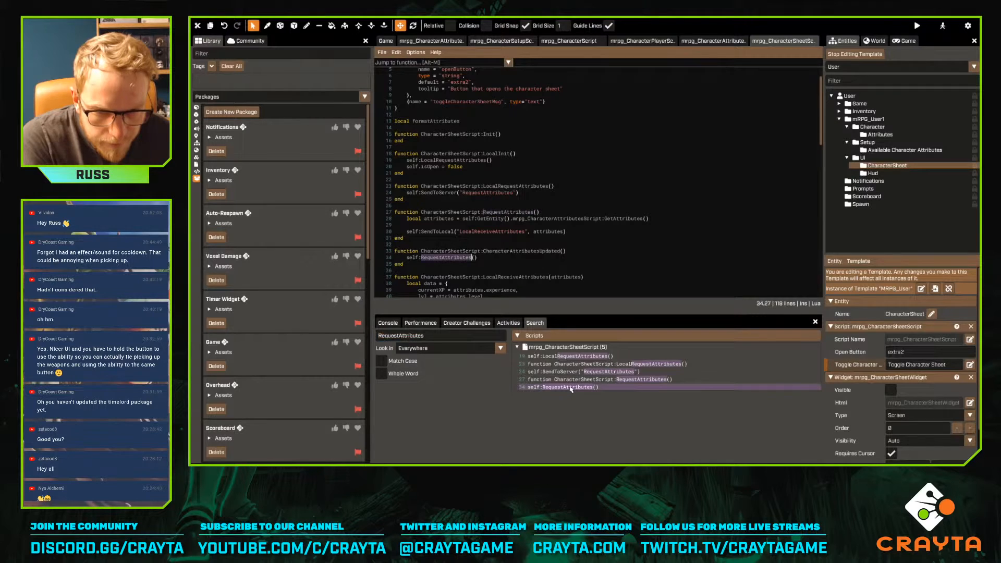
{"action": "left_click", "coordinate": [570, 381]}
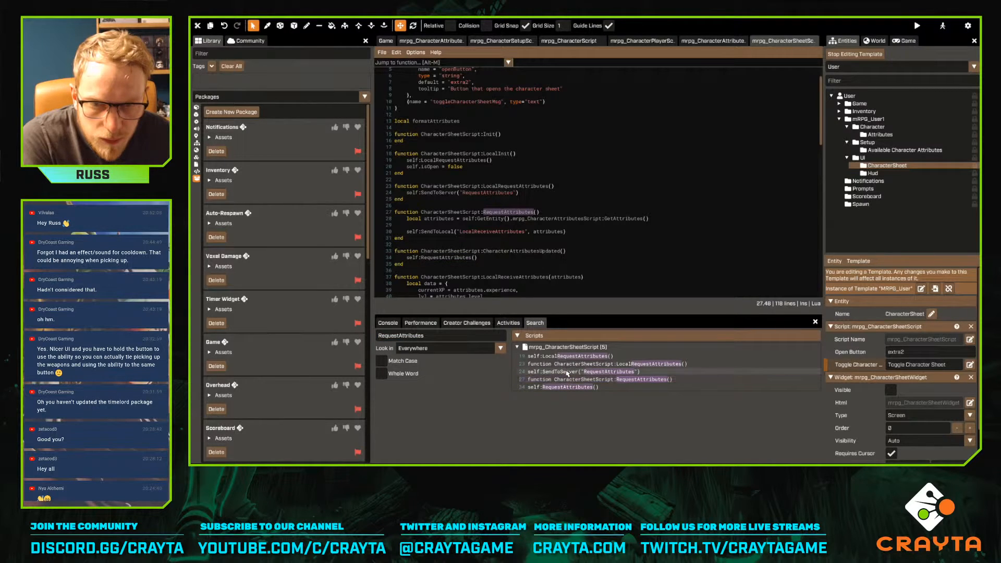
{"action": "left_click", "coordinate": [567, 372]}
{"action": "left_click", "coordinate": [566, 365]}
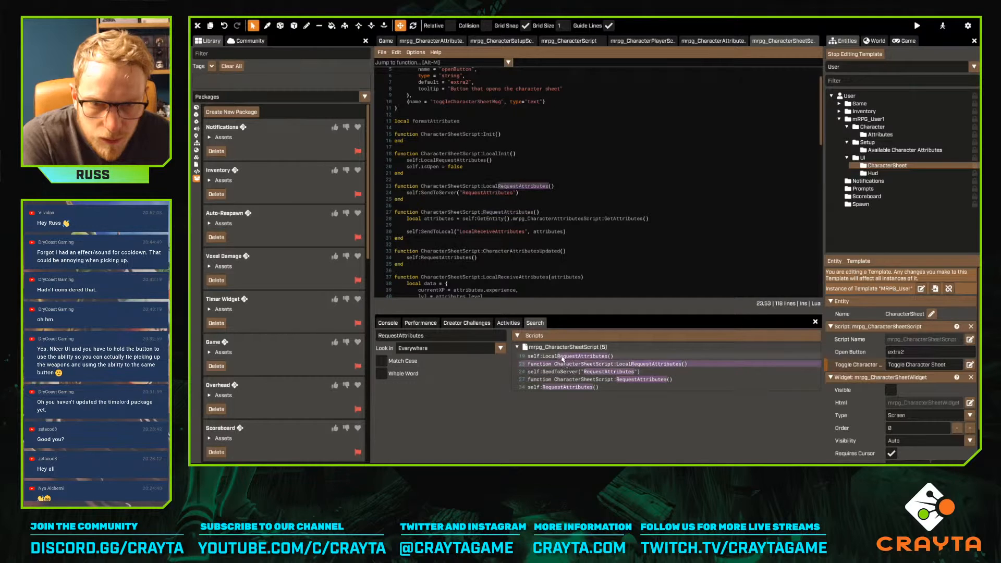
{"action": "left_click", "coordinate": [565, 356]}
{"action": "left_click", "coordinate": [527, 159]}
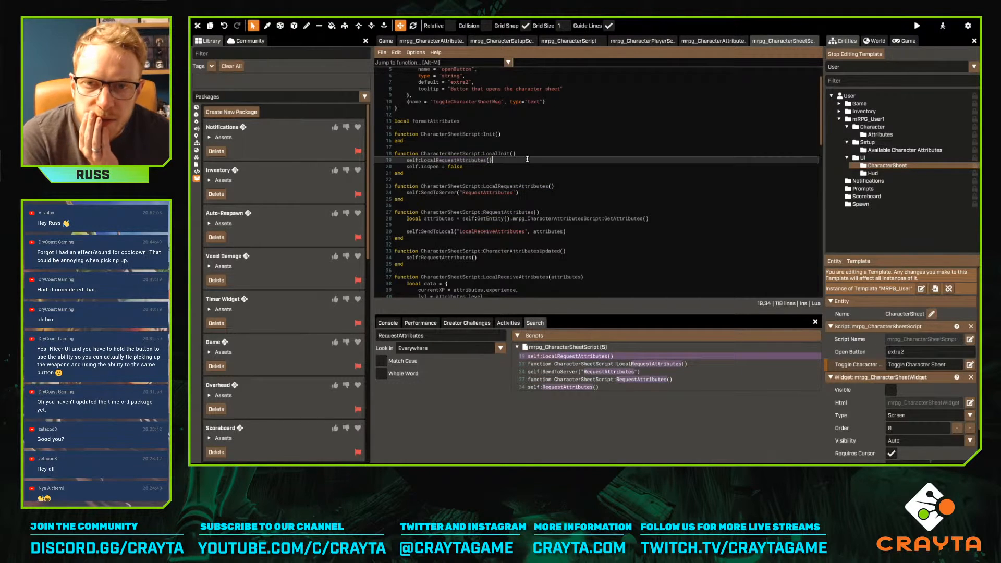
Read through the whole character sheet script and examine the data table and setData call in LocalReceiveAttributes
{"action": "scroll", "coordinate": [537, 172], "scroll_direction": "up", "scroll_amount": 2}
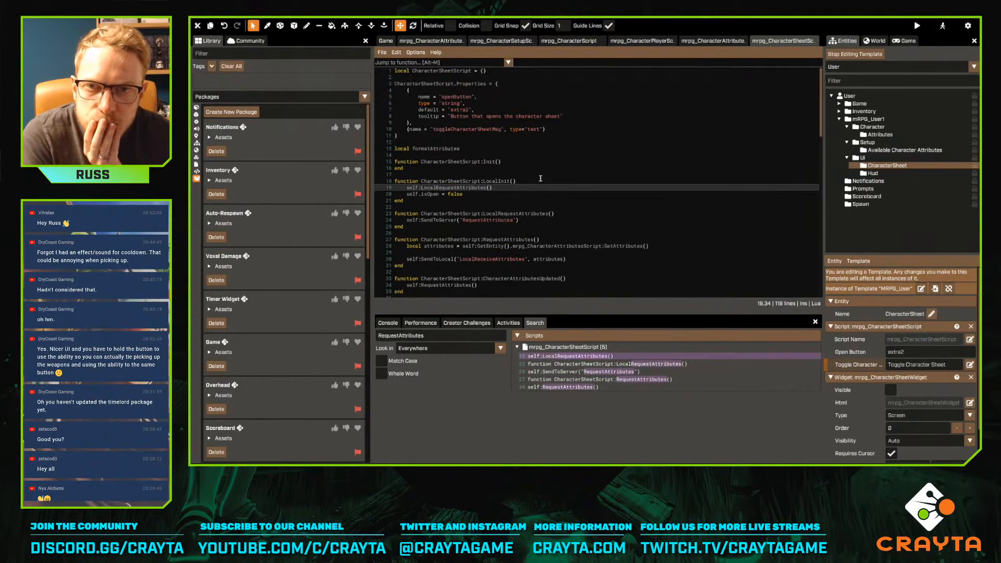
{"action": "scroll", "coordinate": [540, 178], "scroll_direction": "down", "scroll_amount": 3}
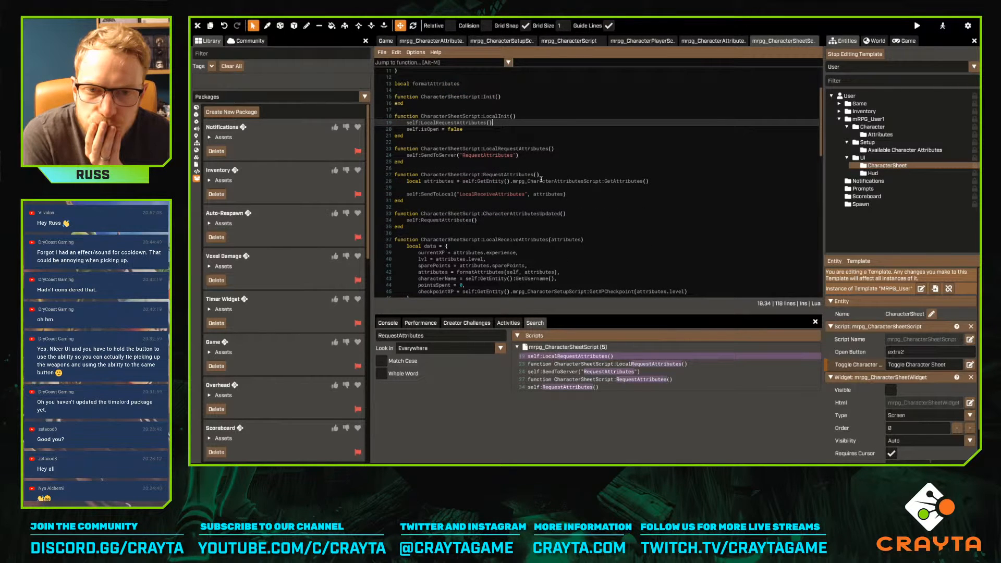
{"action": "scroll", "coordinate": [543, 180], "scroll_direction": "down", "scroll_amount": 15}
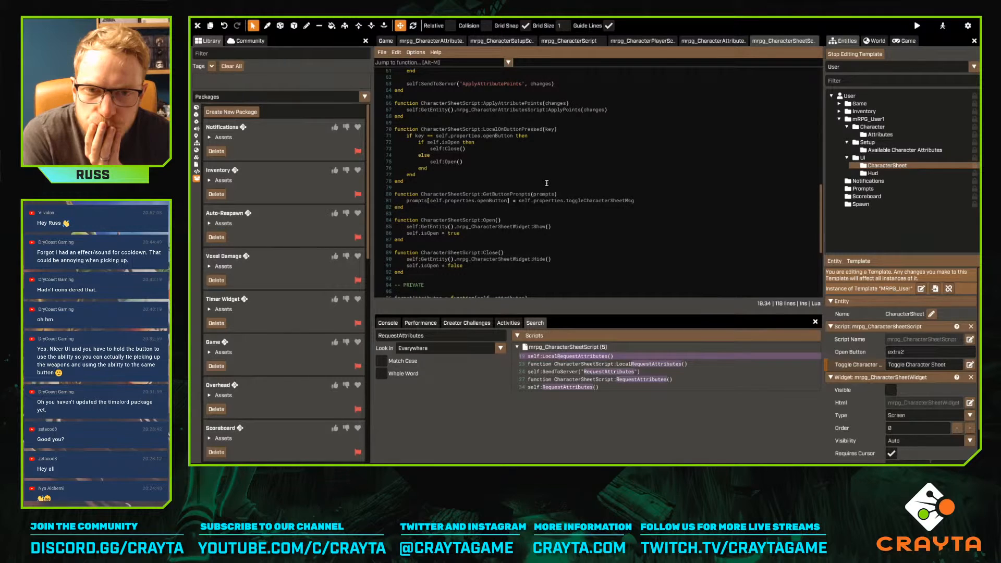
{"action": "scroll", "coordinate": [546, 183], "scroll_direction": "down", "scroll_amount": 3}
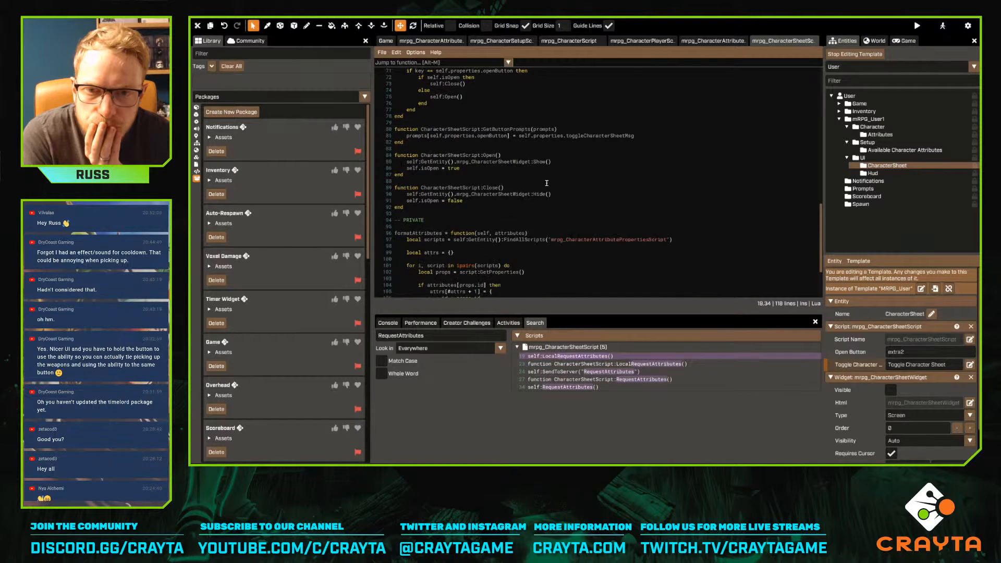
{"action": "scroll", "coordinate": [547, 183], "scroll_direction": "down", "scroll_amount": 4}
{"action": "scroll", "coordinate": [548, 184], "scroll_direction": "up", "scroll_amount": 6}
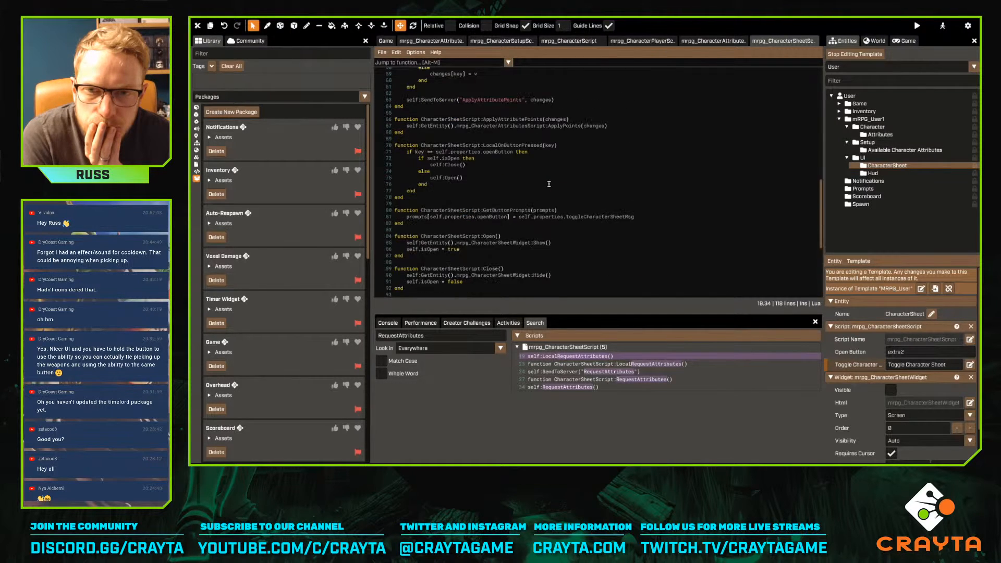
{"action": "scroll", "coordinate": [553, 180], "scroll_direction": "up", "scroll_amount": 6}
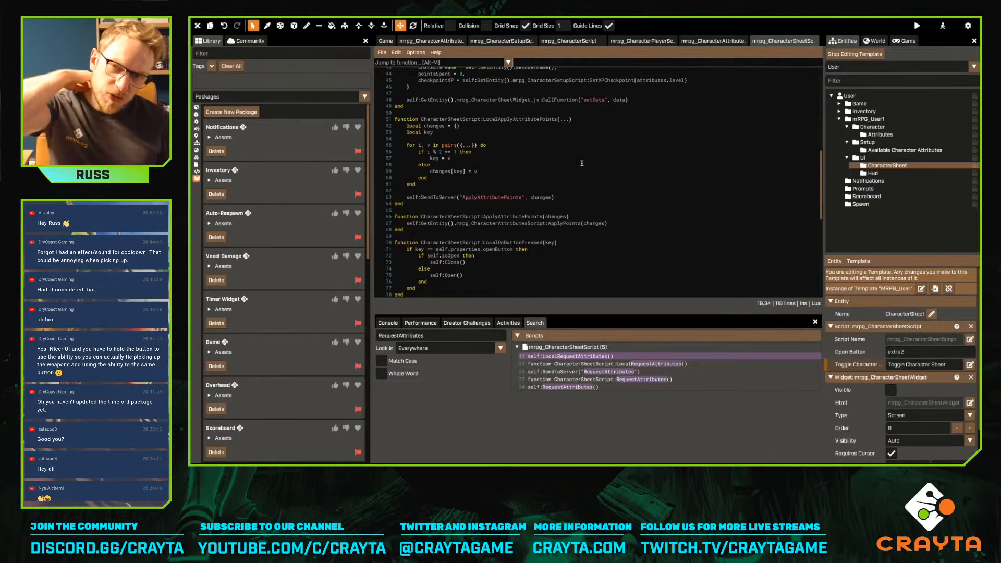
{"action": "scroll", "coordinate": [584, 170], "scroll_direction": "up", "scroll_amount": 6}
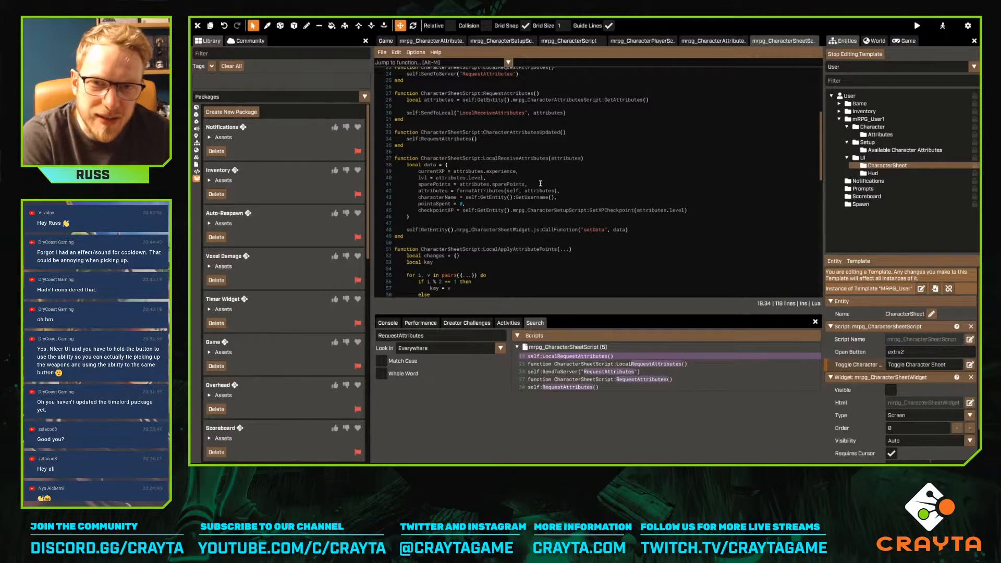
{"action": "left_click_drag", "start_coordinate": [401, 165], "coordinate": [702, 228]}
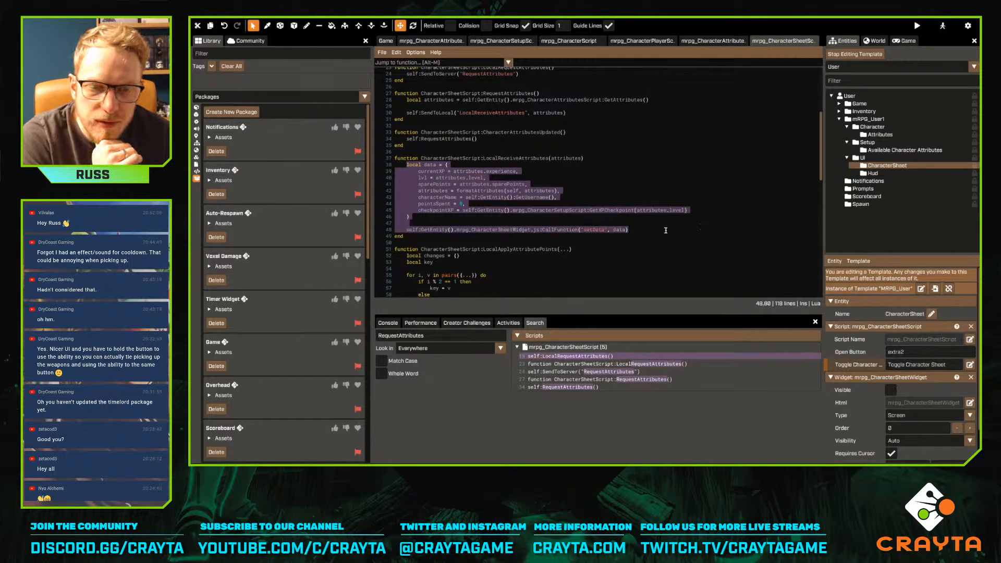
Find the occurrences of LocalReceiveAttributes within the character sheet script
{"action": "double_click", "coordinate": [519, 158]}
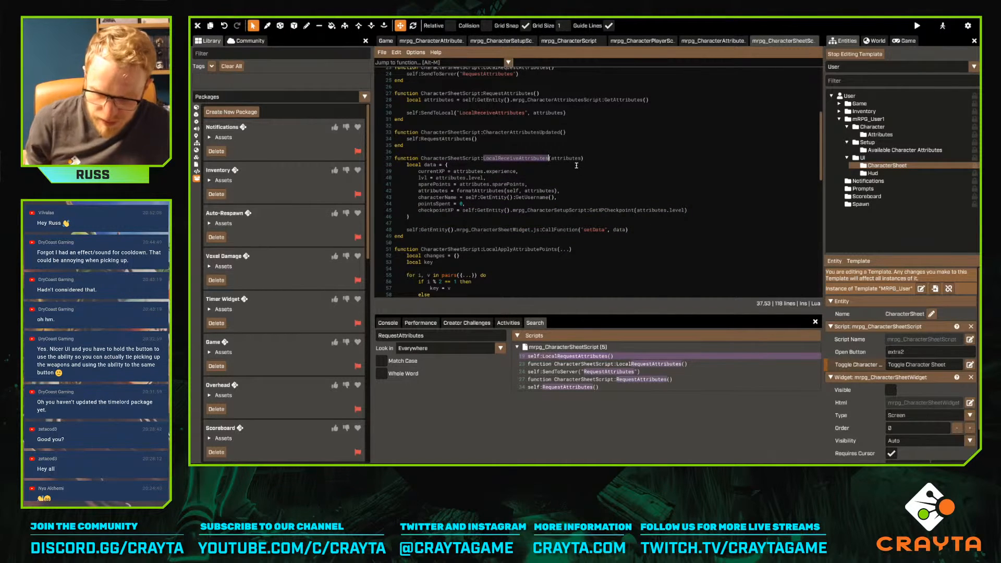
{"action": "key", "text": "ctrl+f"}
{"action": "key", "text": "Return"}
{"action": "key", "text": "Return"}
{"action": "key", "text": "Return"}
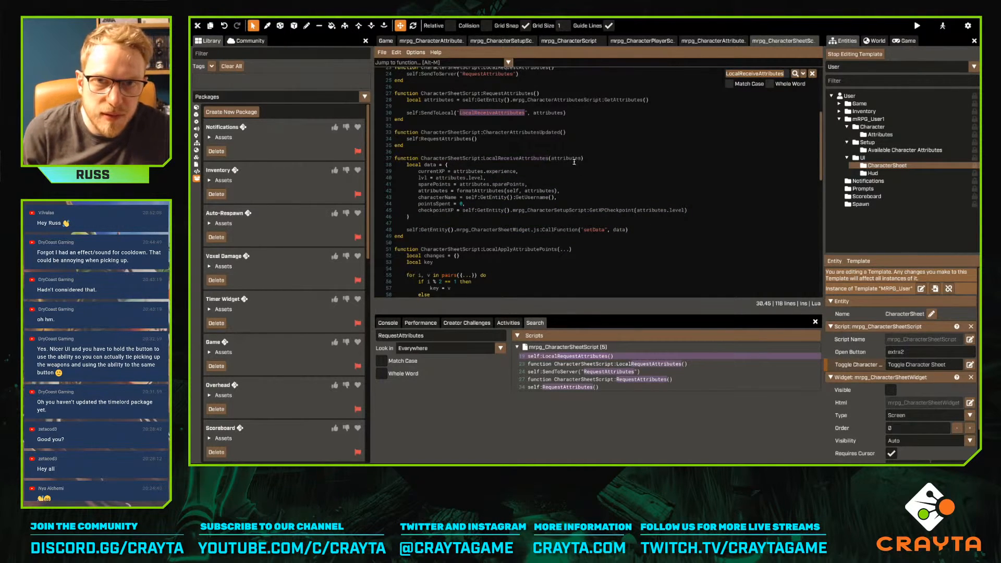
{"action": "scroll", "coordinate": [574, 162], "scroll_direction": "up", "scroll_amount": 3}
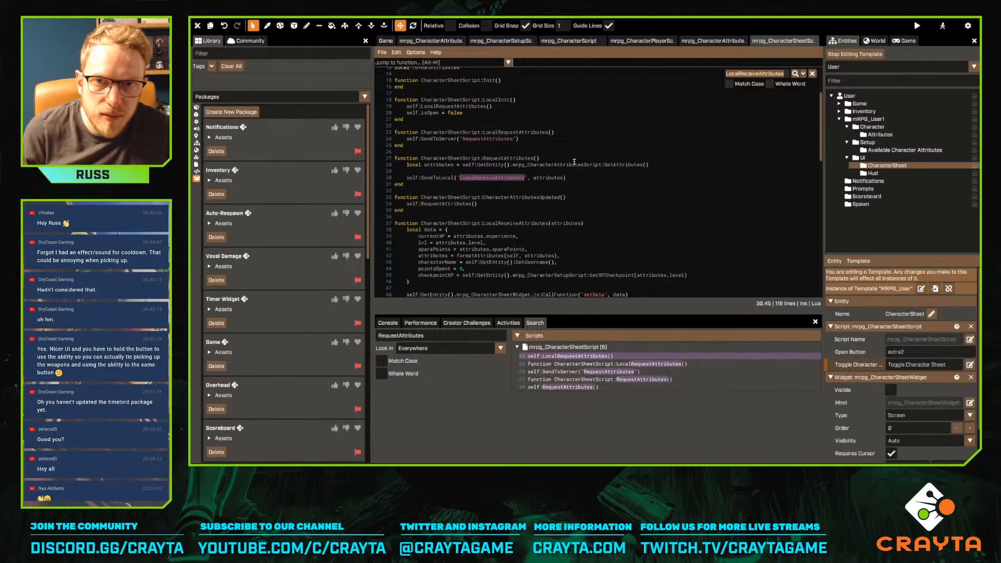
Find the occurrences of LocalRequestAttributes within the character sheet script and check the LocalInit function
{"action": "double_click", "coordinate": [509, 158]}
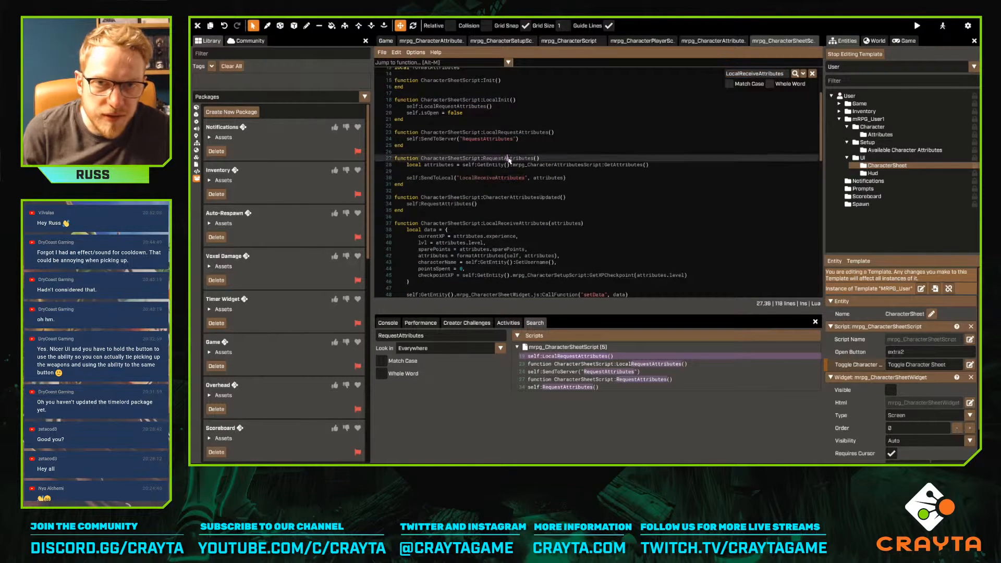
{"action": "double_click", "coordinate": [504, 132]}
{"action": "key", "text": "ctrl+f"}
{"action": "key", "text": "Return"}
{"action": "key", "text": "Return"}
{"action": "key", "text": "Return"}
{"action": "scroll", "coordinate": [489, 147], "scroll_direction": "up", "scroll_amount": 2}
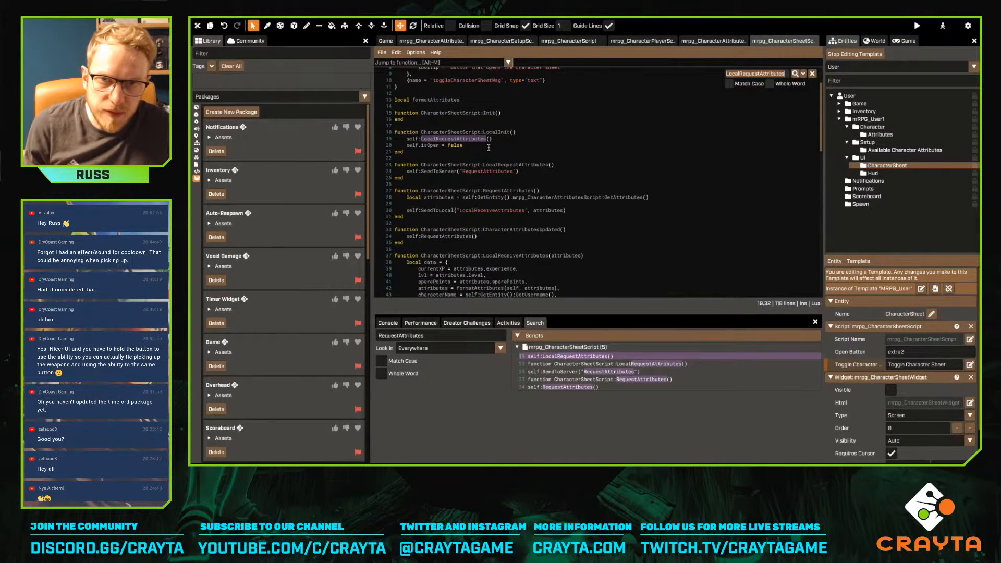
{"action": "left_click", "coordinate": [493, 147]}
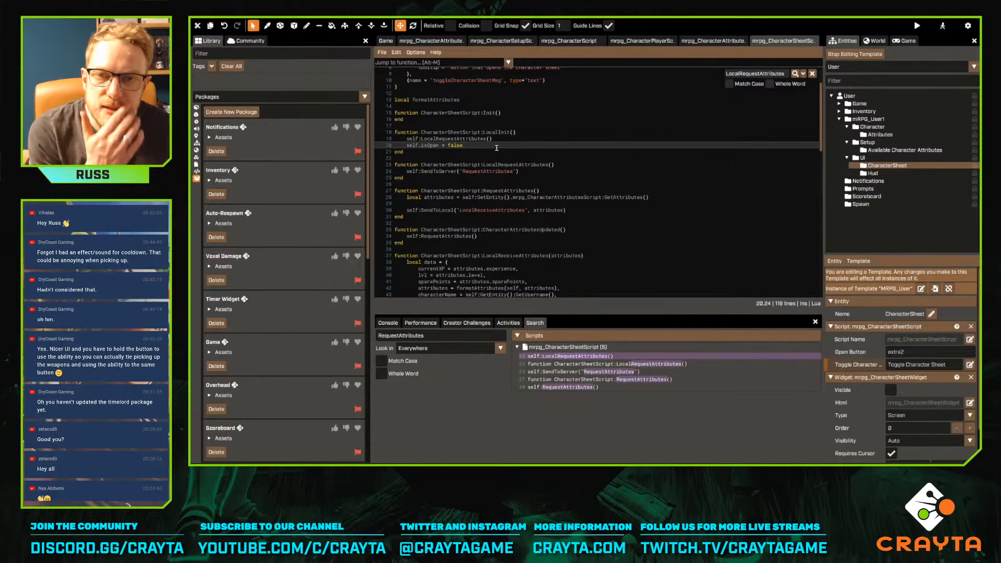
Search all scripts for LocalRequestAttributes and inspect its call and its function definition
{"action": "double_click", "coordinate": [478, 140]}
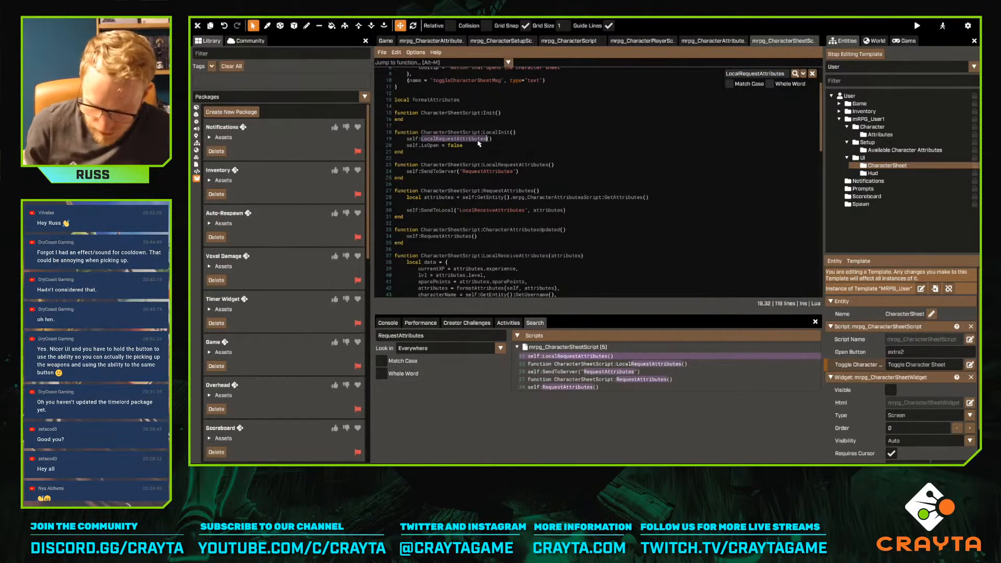
{"action": "key", "text": "ctrl+f"}
{"action": "left_click", "coordinate": [803, 74]}
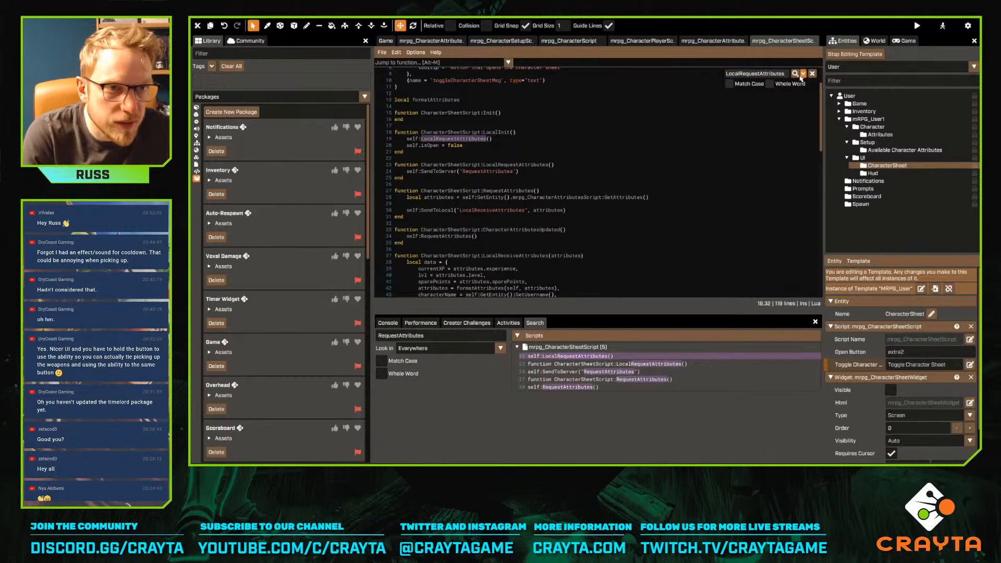
{"action": "left_click", "coordinate": [796, 84]}
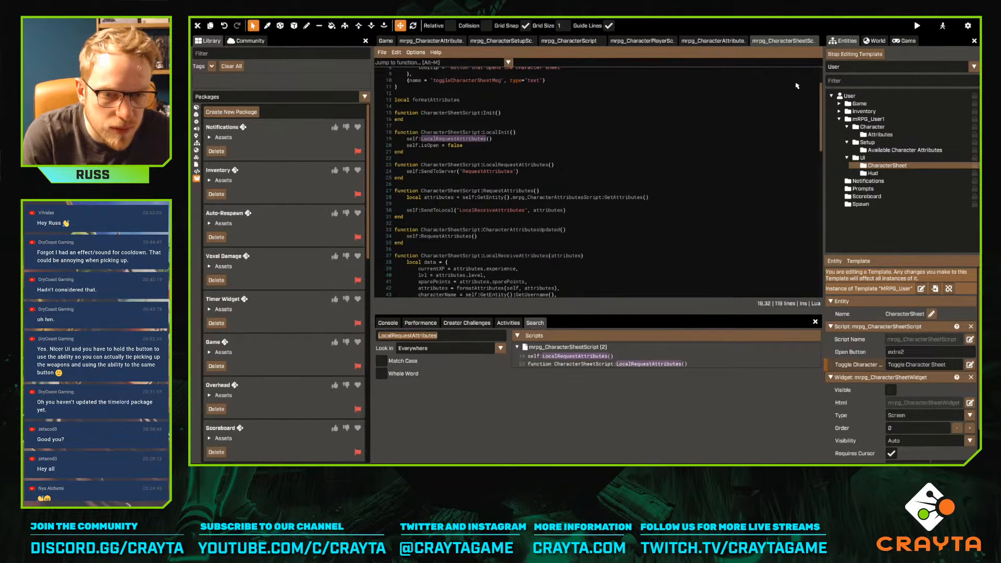
{"action": "left_click", "coordinate": [596, 363]}
{"action": "left_click", "coordinate": [583, 356]}
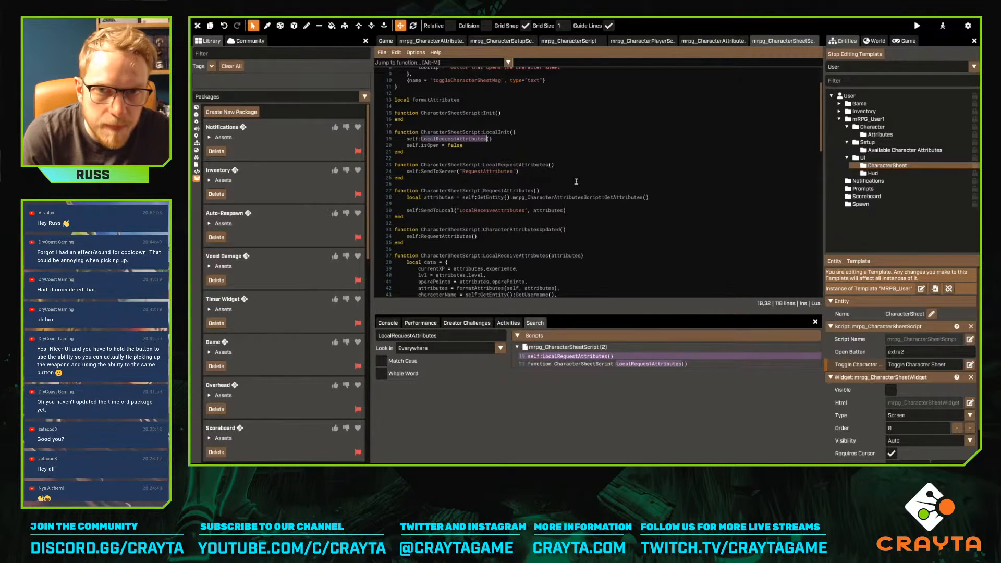
{"action": "left_click", "coordinate": [553, 178]}
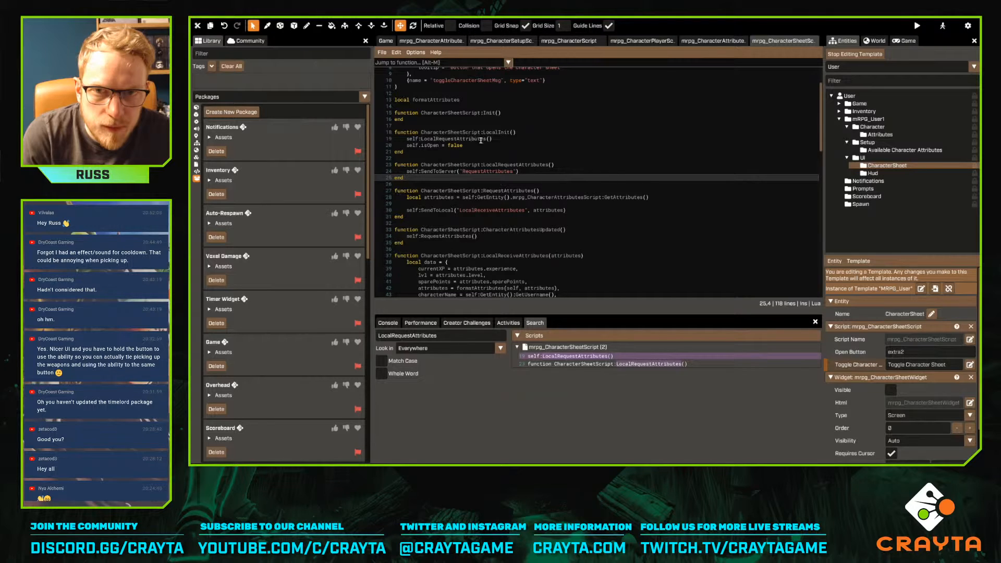
{"action": "double_click", "coordinate": [522, 165]}
{"action": "scroll", "coordinate": [541, 174], "scroll_direction": "down", "scroll_amount": 3}
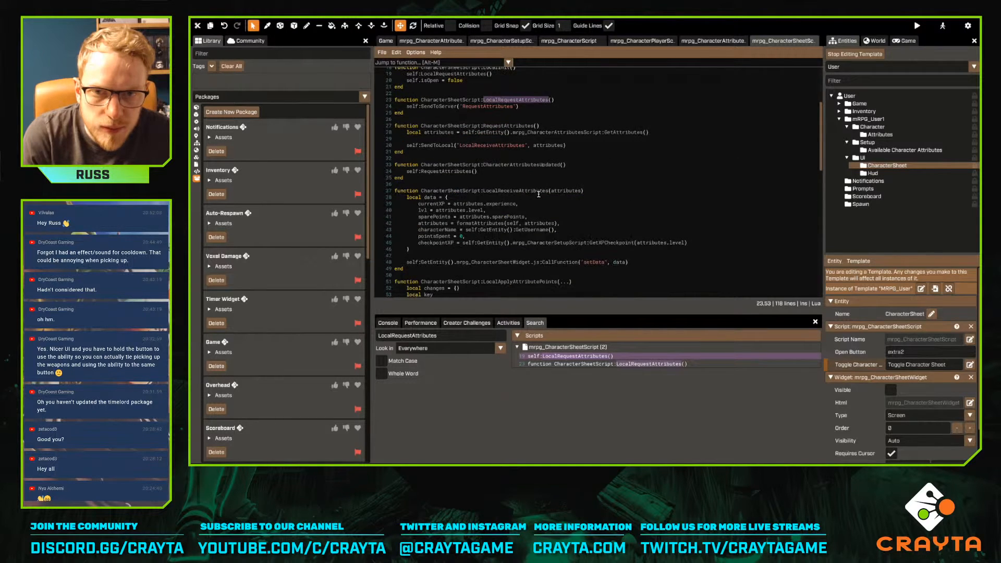
At the end of ResetAttributes in the character attributes script, add self:GetEntity():SendToLocal("LocalReceiveAttributes", attrs)
{"action": "double_click", "coordinate": [532, 191]}
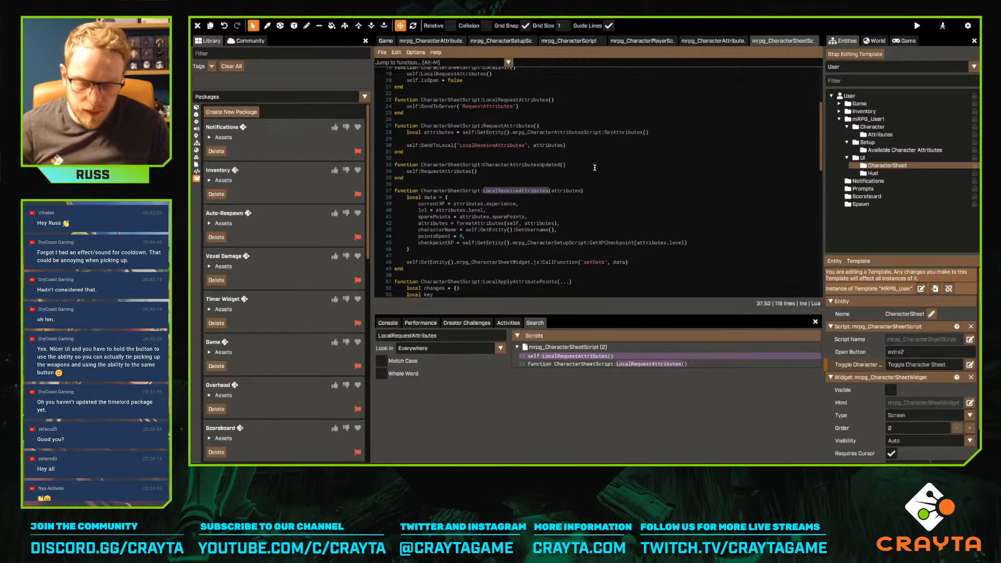
{"action": "left_click", "coordinate": [431, 42]}
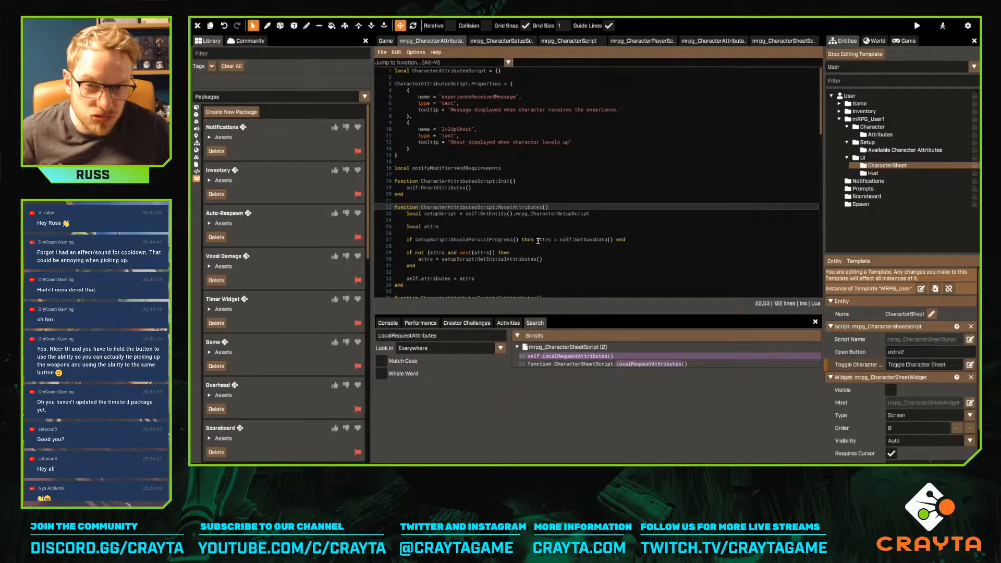
{"action": "left_click", "coordinate": [551, 279]}
{"action": "scroll", "coordinate": [594, 267], "scroll_direction": "down", "scroll_amount": 3}
{"action": "key", "text": "Return"}
{"action": "key", "text": "Return"}
{"action": "type", "text": "self:Gete"}
{"action": "type", "text": "ntity():sendtol"}
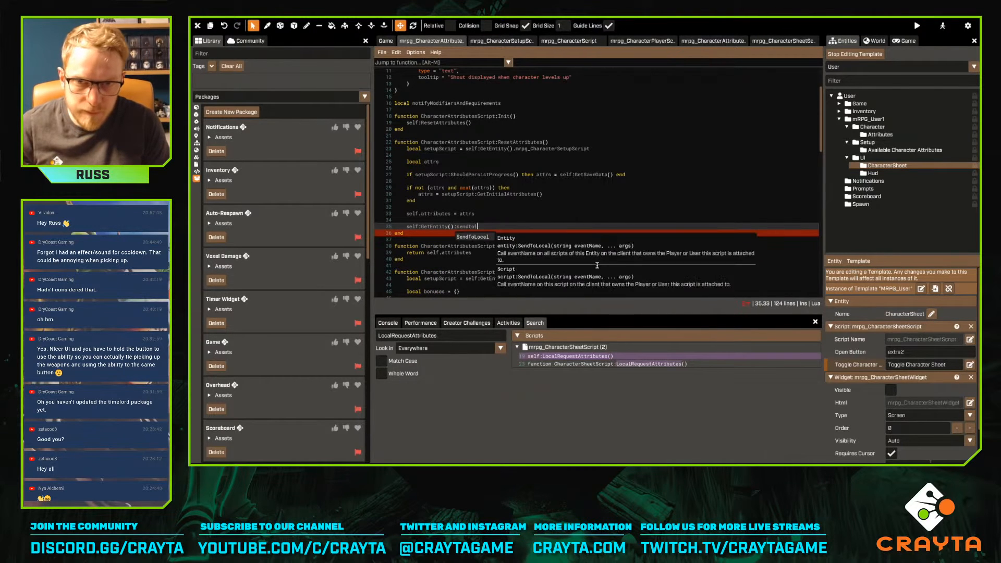
{"action": "key", "text": "Tab"}
{"action": "type", "text": "("}
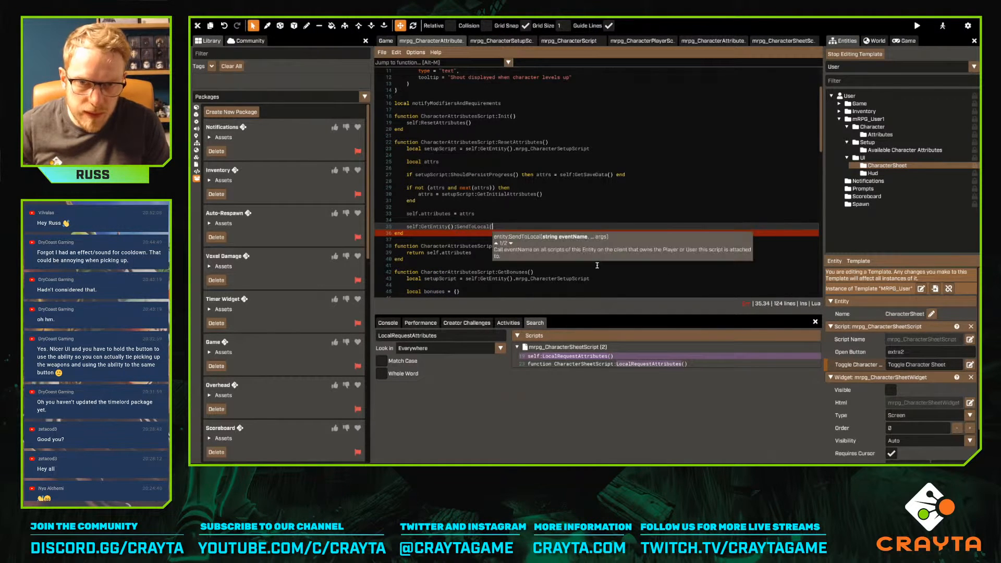
{"action": "type", "text": "\"LocalReceiveAttributes\", "}
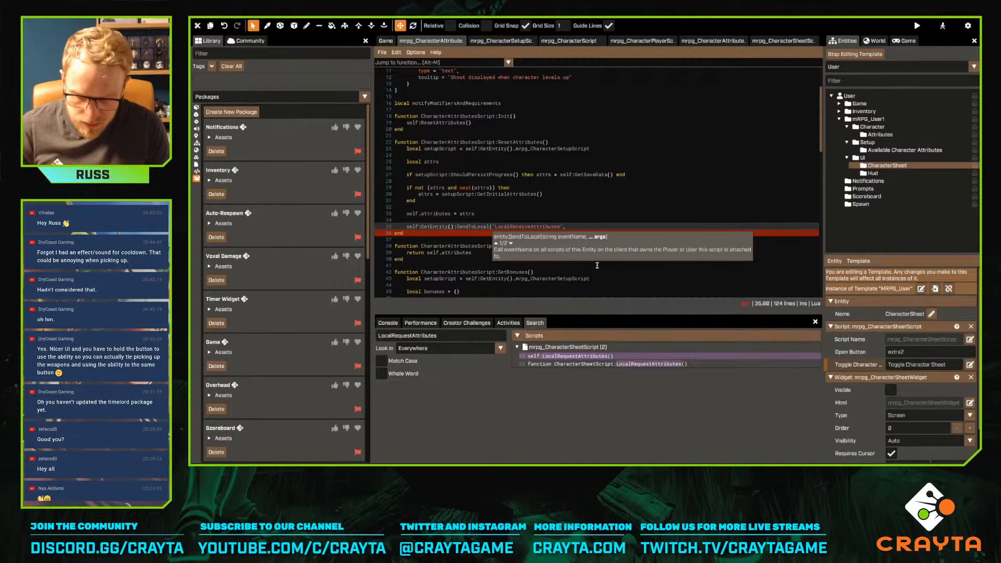
{"action": "type", "text": "attrs)"}
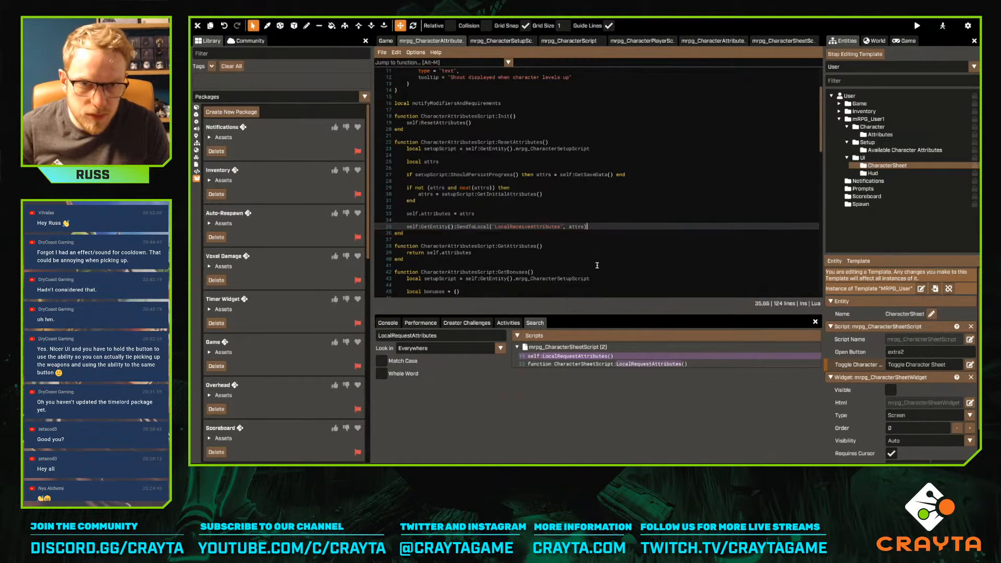
{"action": "left_click", "coordinate": [761, 41]}
{"action": "key", "text": "End"}
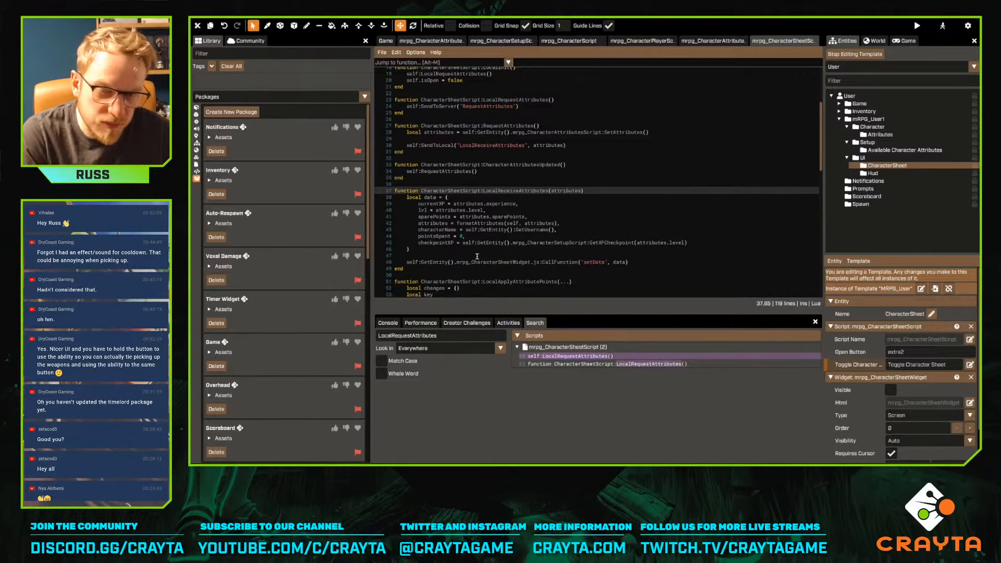
Stop editing the User template and open the MapLocator template for editing from the world's entities
{"action": "left_click", "coordinate": [386, 41]}
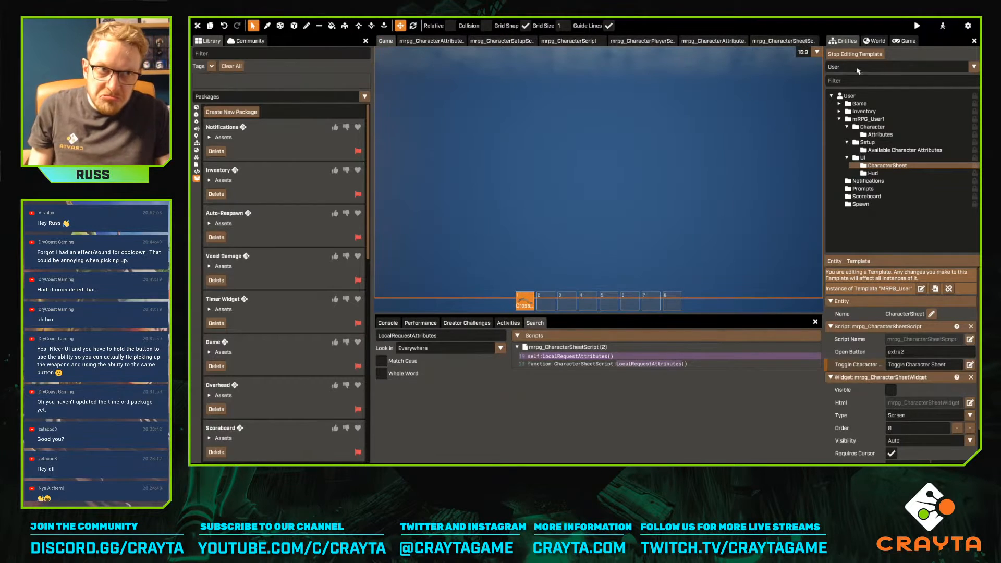
{"action": "left_click", "coordinate": [881, 54]}
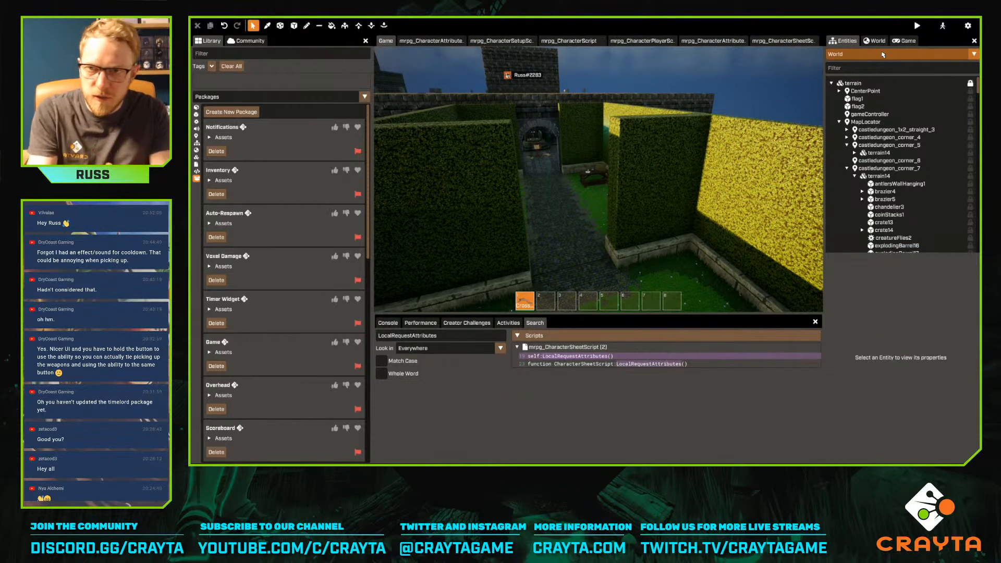
{"action": "key", "text": "s"}
{"action": "right_click_drag", "start_coordinate": [586, 172], "coordinate": [598, 172]}
{"action": "key", "text": "s"}
{"action": "key", "text": "s"}
{"action": "key", "text": "s"}
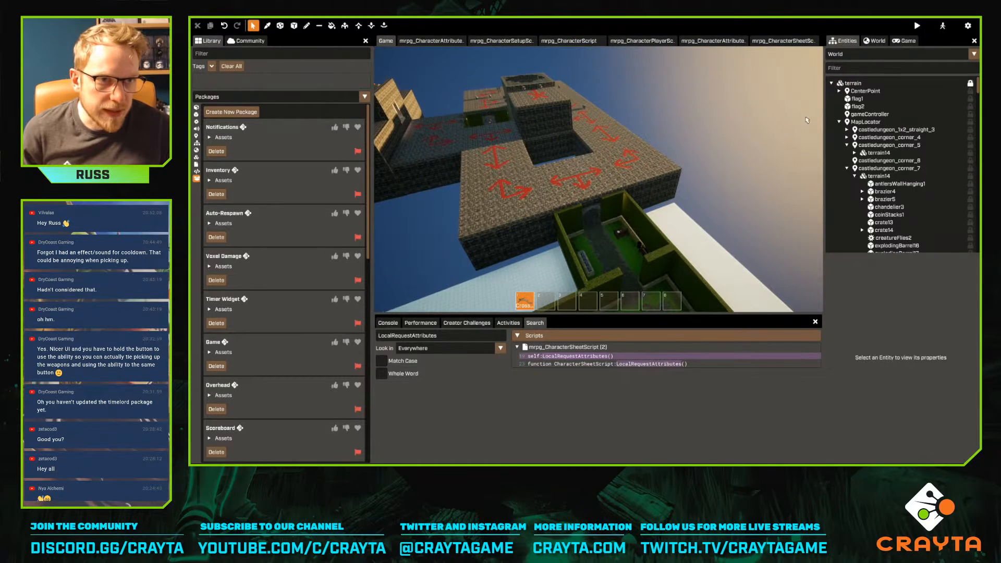
{"action": "left_click", "coordinate": [865, 122]}
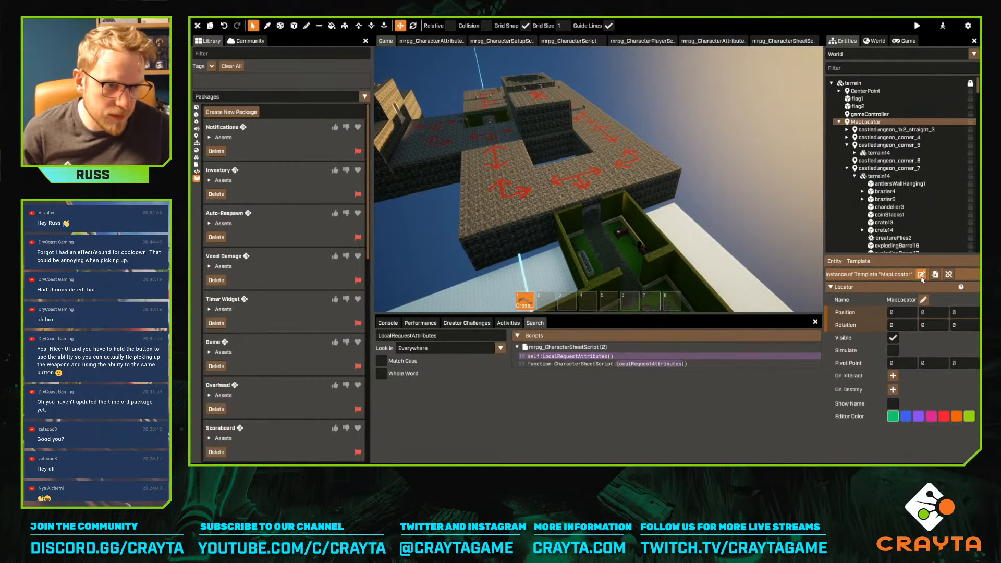
{"action": "left_click", "coordinate": [921, 275]}
{"action": "right_click_drag", "start_coordinate": [597, 172], "coordinate": [598, 172]}
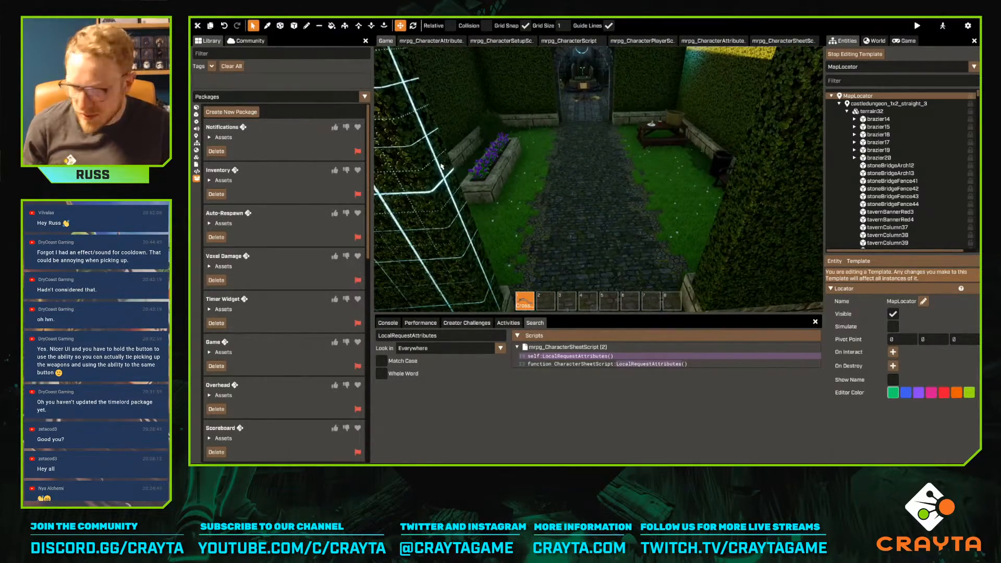
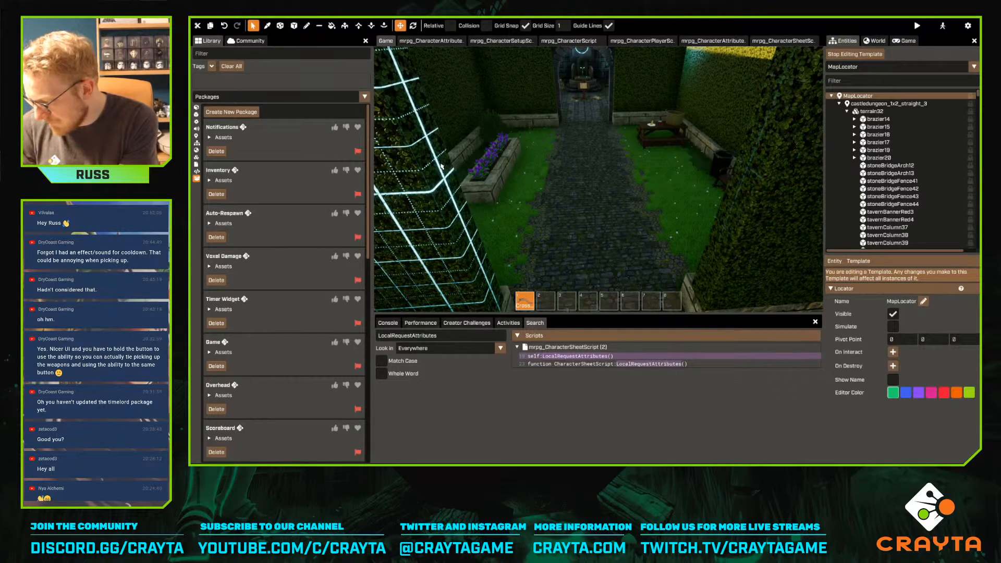
Filter the library templates by "cross", close the console area and assign the Gun_Crossbow templates to hotbar slots 2 to 4
{"action": "key", "text": "w"}
{"action": "right_click_drag", "start_coordinate": [440, 166], "coordinate": [566, 175]}
{"action": "key", "text": "s"}
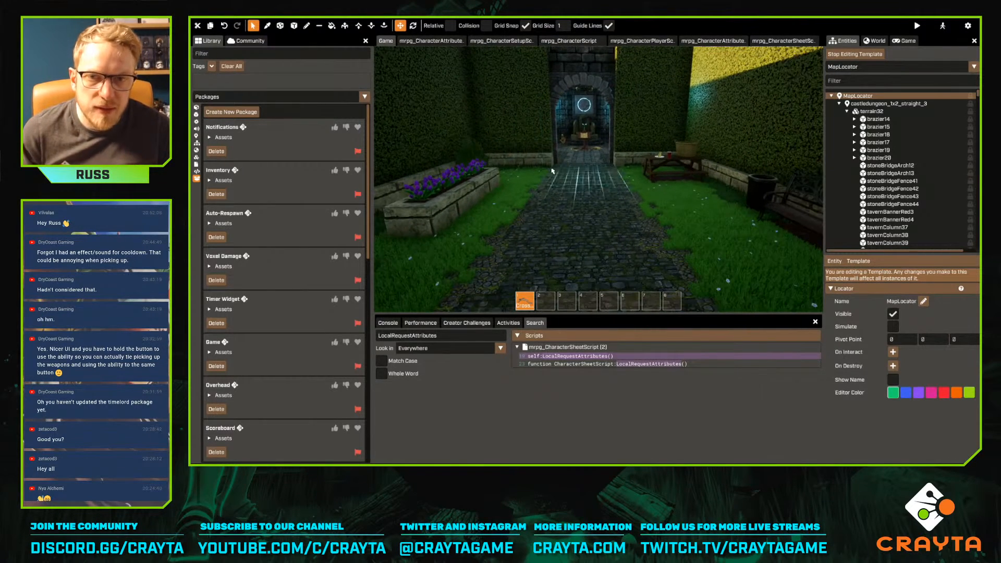
{"action": "left_click", "coordinate": [197, 114]}
{"action": "left_click", "coordinate": [197, 143]}
{"action": "type", "text": "cros"}
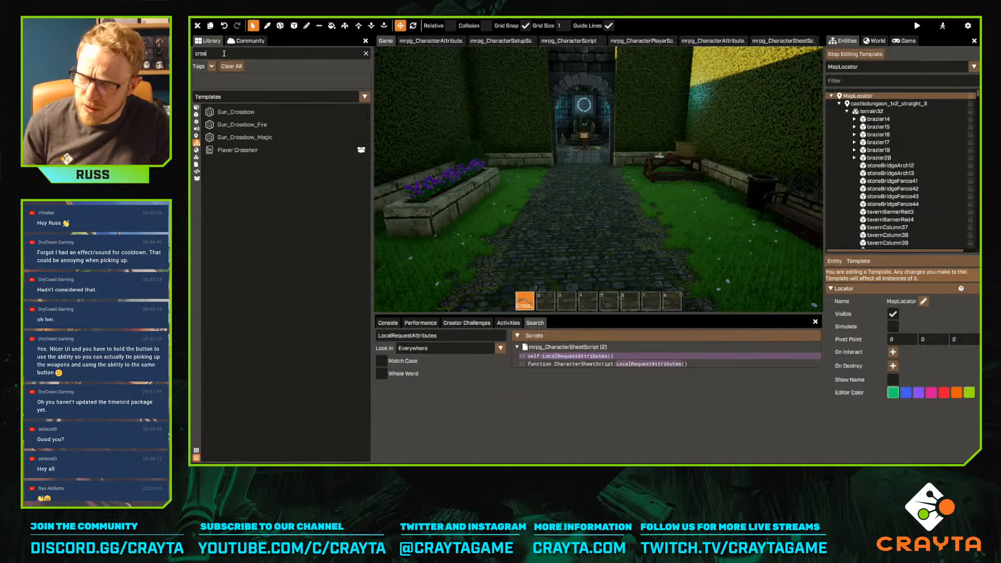
{"action": "left_click", "coordinate": [387, 322]}
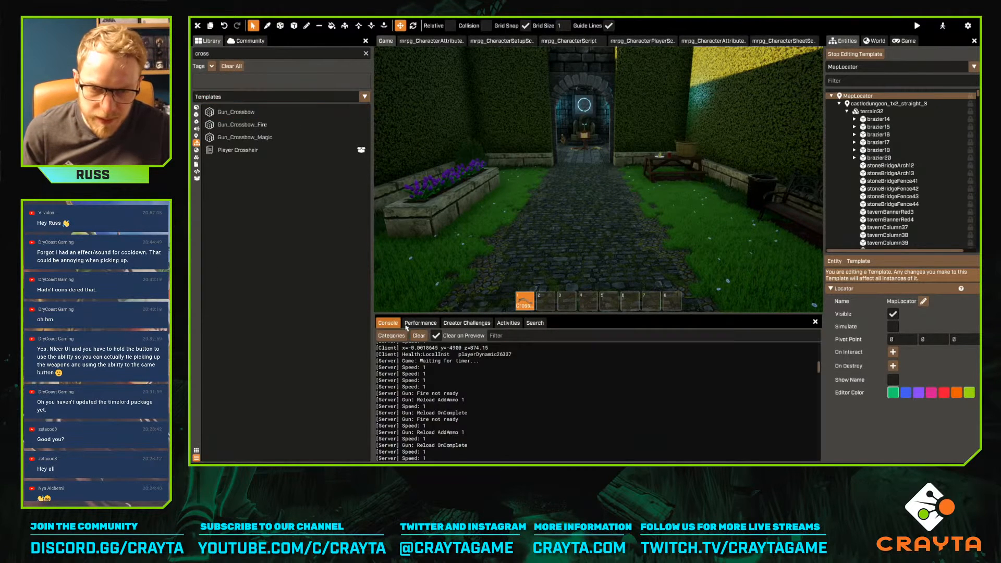
{"action": "left_click", "coordinate": [814, 322]}
{"action": "left_click", "coordinate": [266, 125]}
{"action": "left_click_drag", "start_coordinate": [265, 127], "coordinate": [547, 455]}
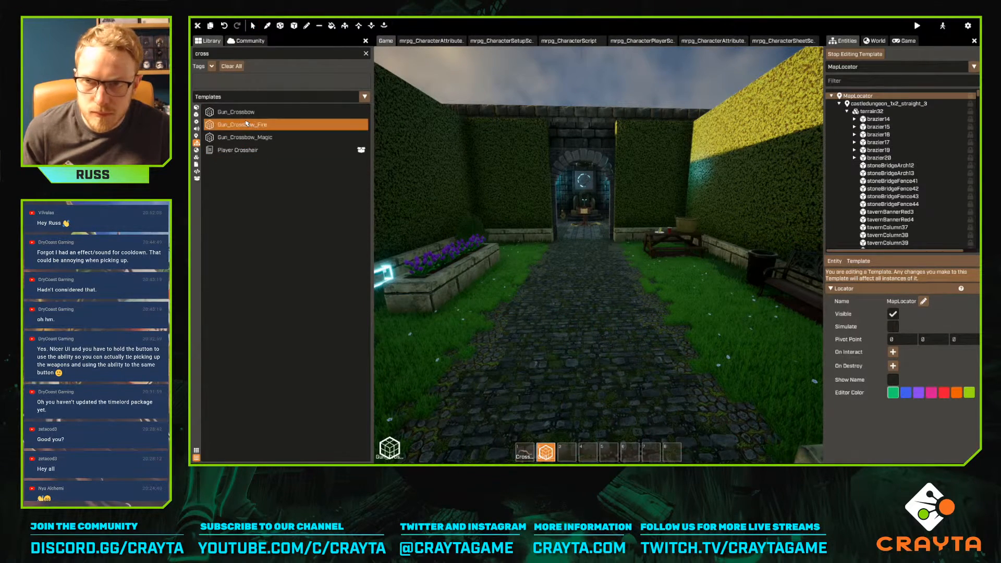
{"action": "left_click_drag", "start_coordinate": [245, 137], "coordinate": [588, 452]}
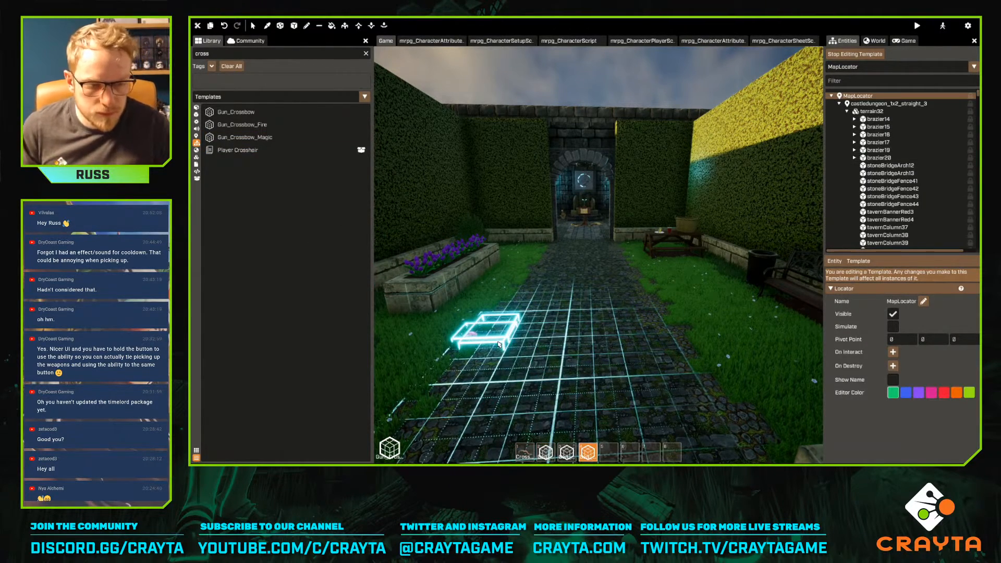
{"action": "key", "text": "2"}
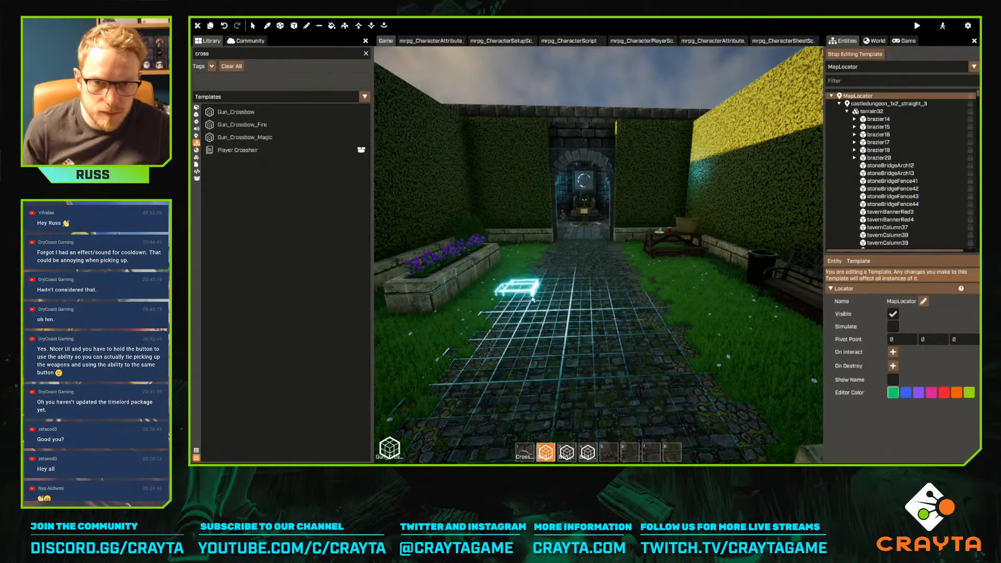
{"action": "key", "text": "w"}
{"action": "right_click_drag", "start_coordinate": [530, 330], "coordinate": [554, 291]}
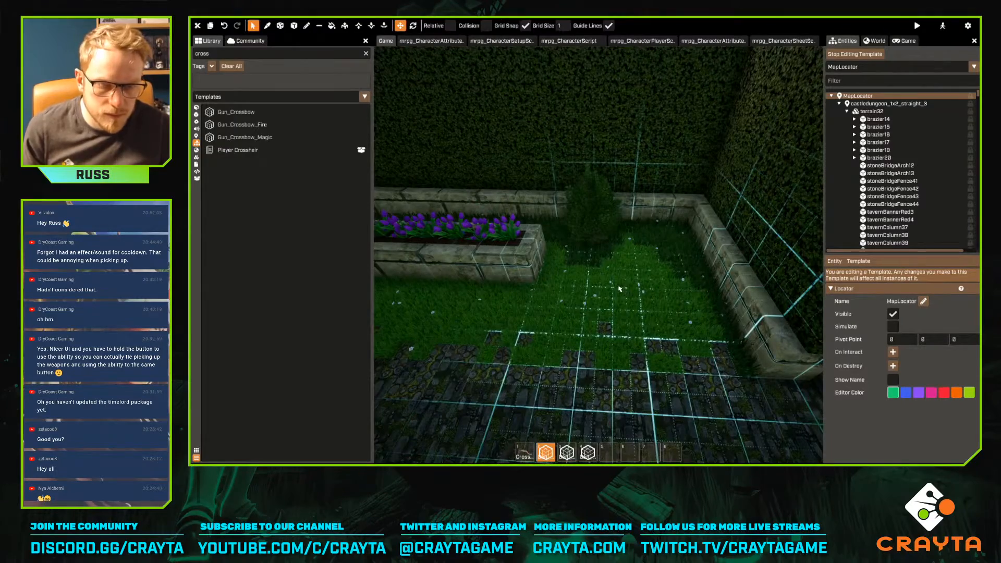
{"action": "right_click_drag", "start_coordinate": [599, 247], "coordinate": [610, 271]}
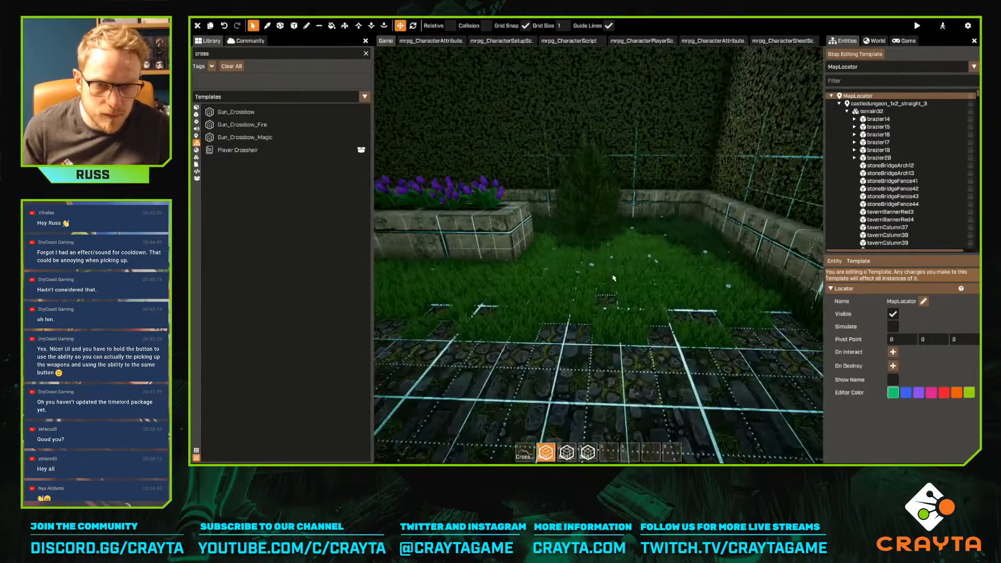
{"action": "left_click", "coordinate": [613, 275]}
{"action": "left_click_drag", "start_coordinate": [613, 275], "coordinate": [615, 218]}
{"action": "key", "text": "Delete"}
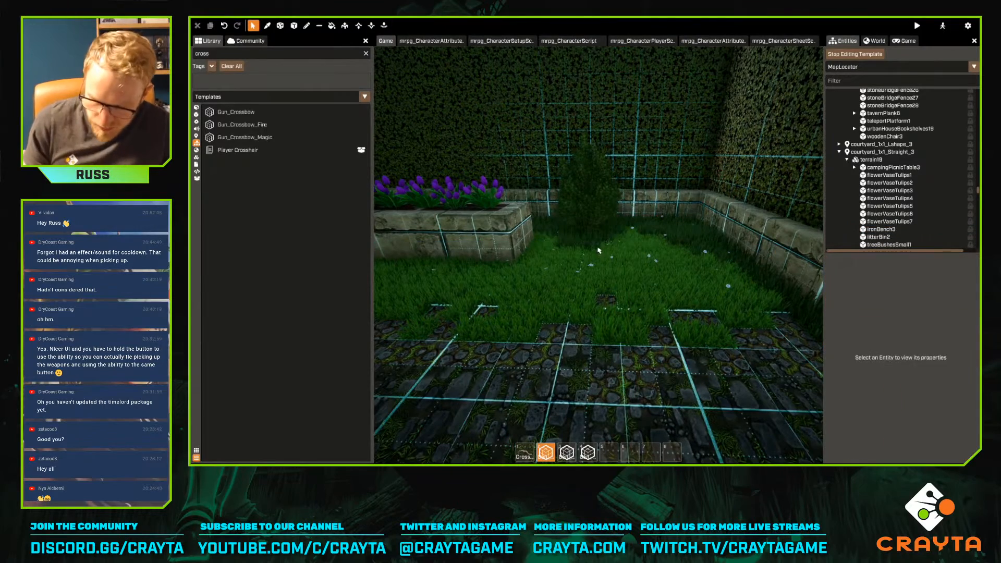
Place a Gun_Crossbow_Fire on the grass in the courtyard corner beside the bush
{"action": "key", "text": "2"}
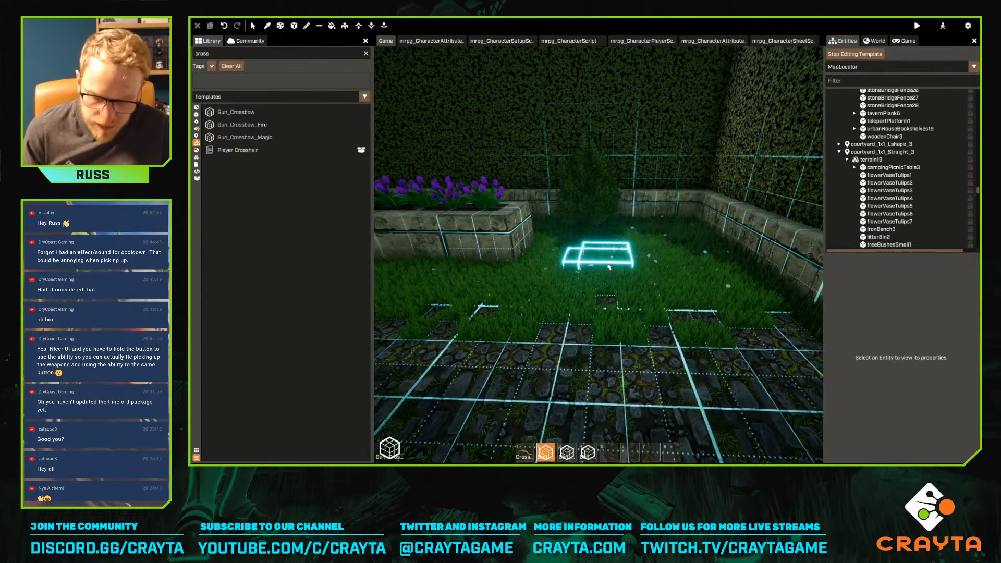
{"action": "key", "text": "3"}
{"action": "key", "text": "w"}
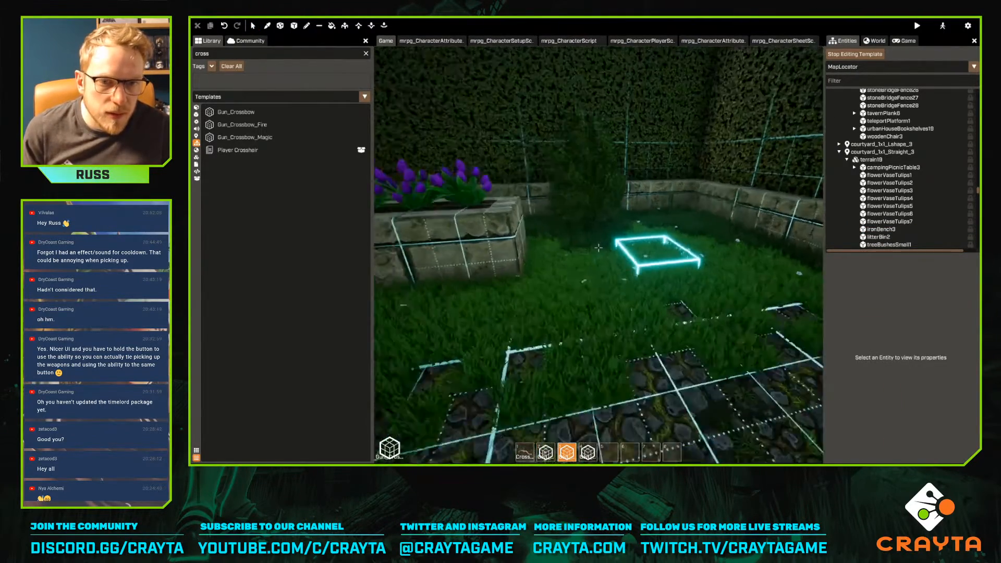
{"action": "key", "text": "Escape"}
{"action": "key", "text": "w"}
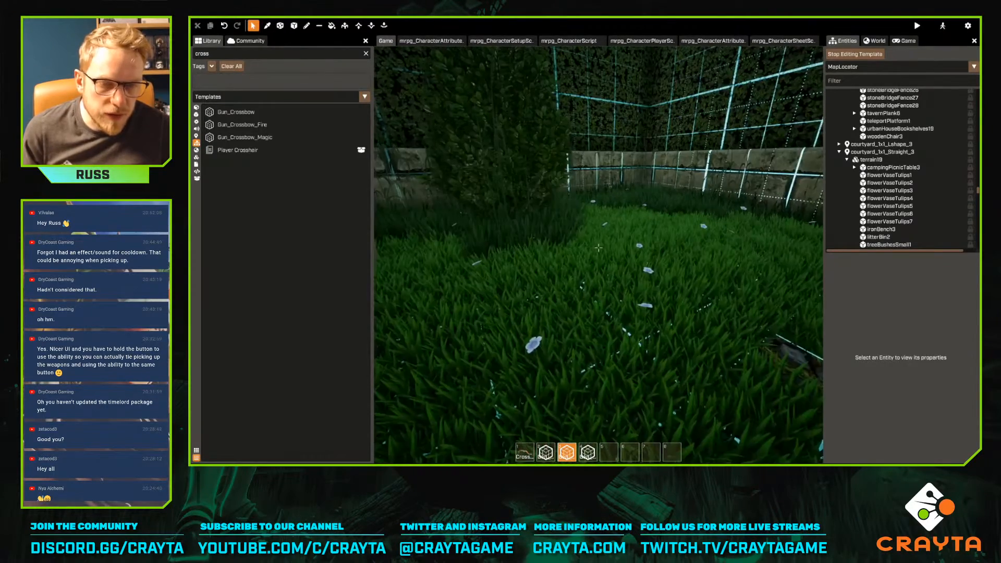
{"action": "key", "text": "s"}
{"action": "left_click", "coordinate": [693, 235]}
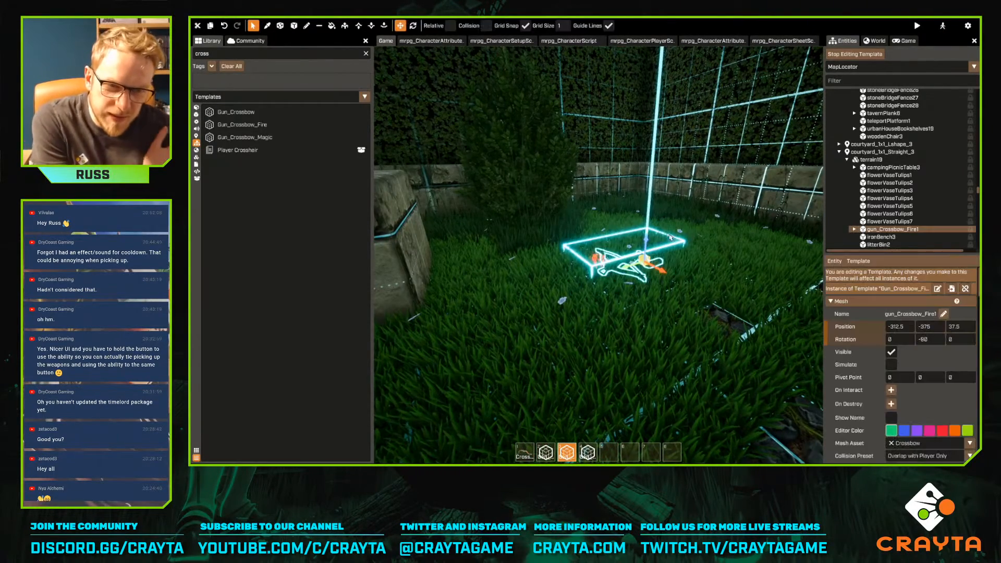
Raise the fire crossbow in the courtyard corner off the grass to a height of about 100
{"action": "left_click_drag", "start_coordinate": [650, 194], "coordinate": [650, 170]}
{"action": "key", "text": "w"}
{"action": "right_click_drag", "start_coordinate": [650, 169], "coordinate": [648, 287]}
{"action": "key", "text": "s"}
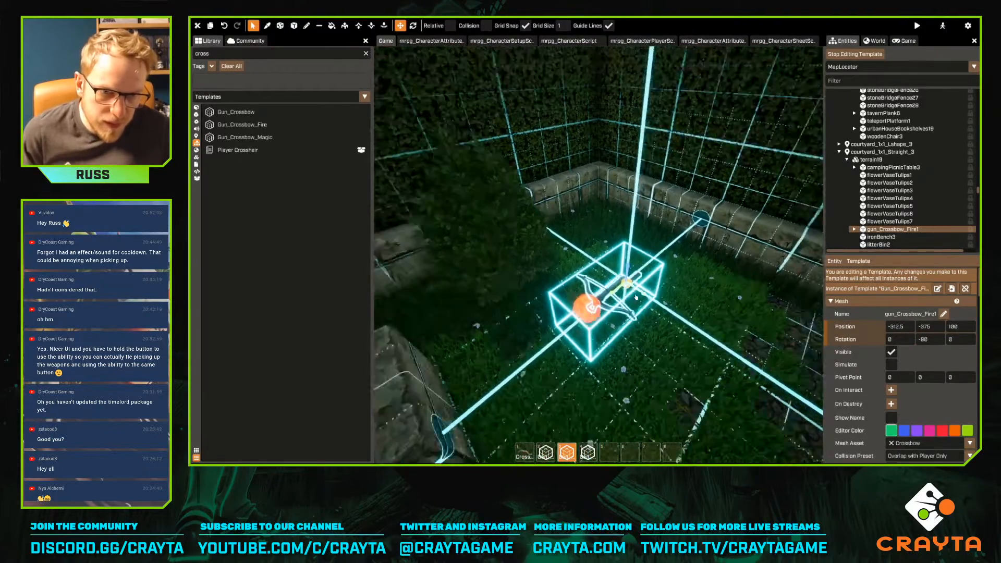
{"action": "right_click_drag", "start_coordinate": [634, 299], "coordinate": [633, 281]}
{"action": "key", "text": "w"}
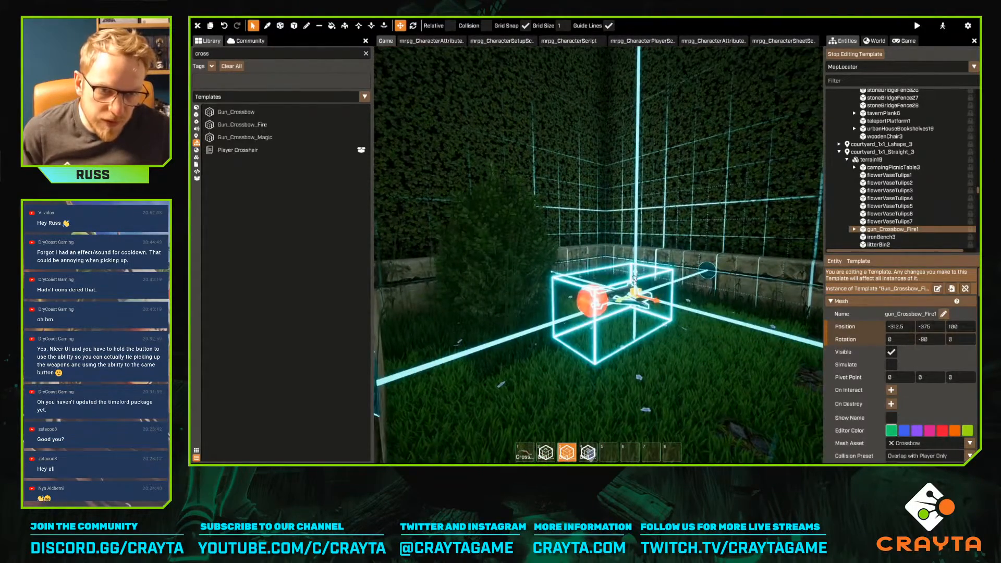
{"action": "left_click_drag", "start_coordinate": [634, 280], "coordinate": [633, 263]}
Place a second Gun_Crossbow_Fire in the dungeon room with the desk and statues and move it to position -137.5, -25, 150
{"action": "right_click_drag", "start_coordinate": [665, 279], "coordinate": [594, 246]}
{"action": "key", "text": "s"}
{"action": "key", "text": "w"}
{"action": "right_click_drag", "start_coordinate": [656, 277], "coordinate": [643, 348]}
{"action": "right_click_drag", "start_coordinate": [598, 387], "coordinate": [590, 328]}
{"action": "left_click_drag", "start_coordinate": [590, 306], "coordinate": [584, 213]}
{"action": "key", "text": "d"}
{"action": "right_click_drag", "start_coordinate": [584, 213], "coordinate": [584, 215]}
{"action": "left_click_drag", "start_coordinate": [598, 259], "coordinate": [618, 257]}
Place a Gun_Crossbow_Magic by the rubble in the stone room's corner and move it to position 412.5, -350, 125
{"action": "right_click_drag", "start_coordinate": [617, 258], "coordinate": [598, 247]}
{"action": "key", "text": "w"}
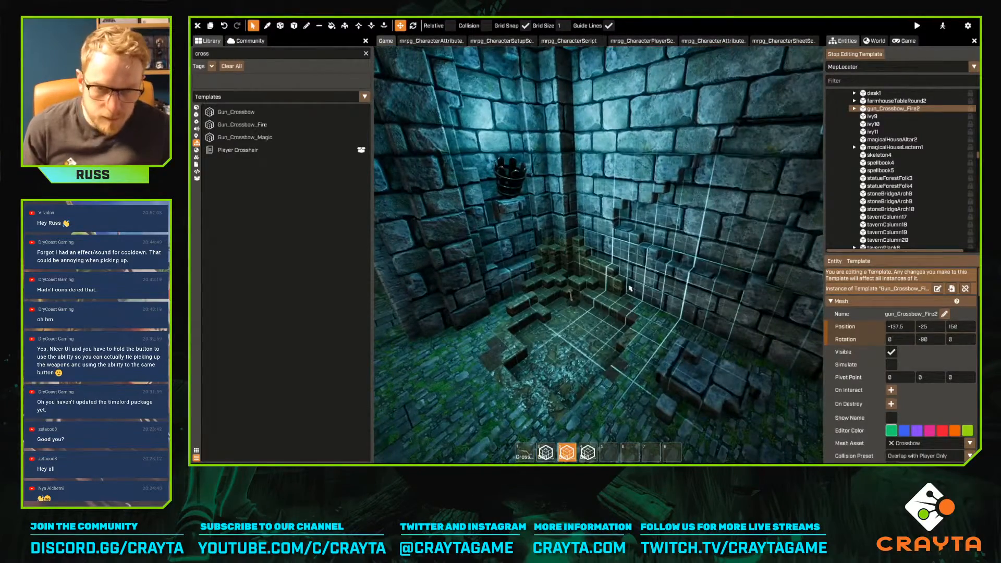
{"action": "key", "text": "4"}
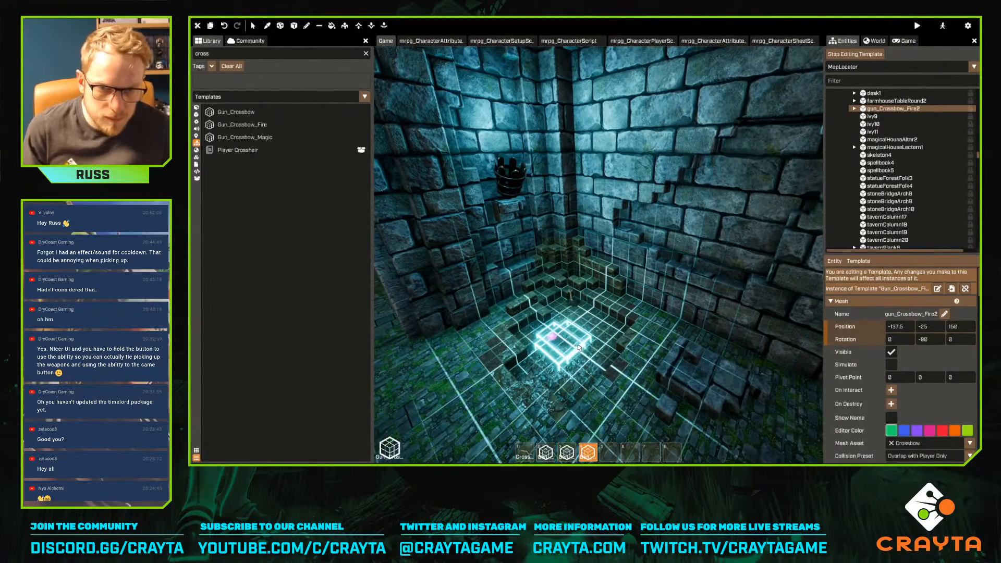
{"action": "key", "text": "Escape"}
{"action": "right_click_drag", "start_coordinate": [599, 248], "coordinate": [598, 248]}
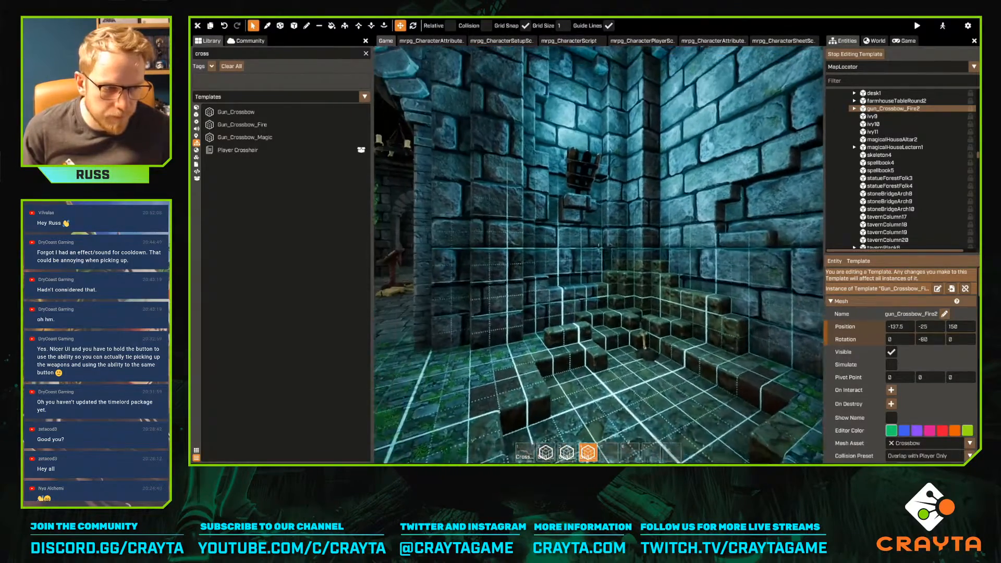
{"action": "left_click", "coordinate": [606, 329]}
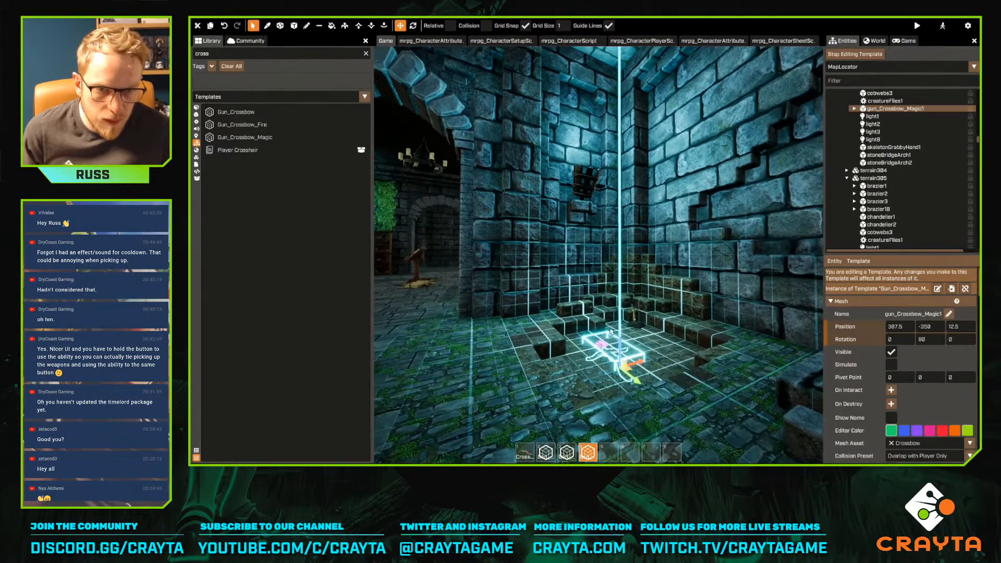
{"action": "left_click_drag", "start_coordinate": [618, 330], "coordinate": [653, 290]}
Place another Gun_Crossbow_Magic on the dungeon floor between the statue and the sitting skeleton, at position -312.5, 325, 37.5
{"action": "right_click_drag", "start_coordinate": [654, 290], "coordinate": [599, 247]}
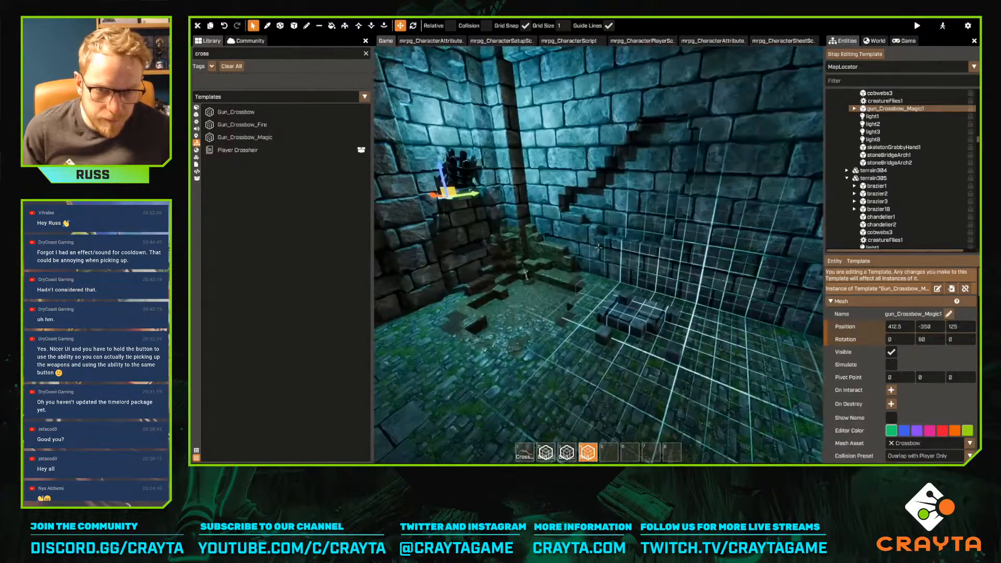
{"action": "right_click_drag", "start_coordinate": [598, 248], "coordinate": [598, 248]}
{"action": "key", "text": "4"}
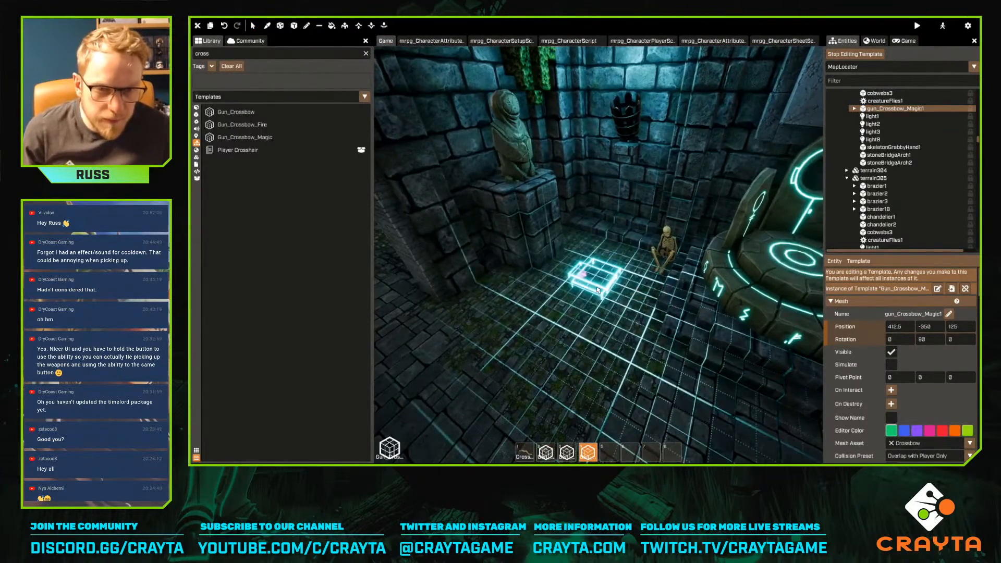
{"action": "key", "text": "Escape"}
{"action": "mouse_move", "coordinate": [600, 295]}
{"action": "right_mouse_down"}
{"action": "mouse_move", "coordinate": [598, 247]}
{"action": "mouse_move", "coordinate": [616, 285]}
{"action": "right_mouse_up"}
{"action": "key", "text": "ctrl+v"}
{"action": "key", "text": "s"}
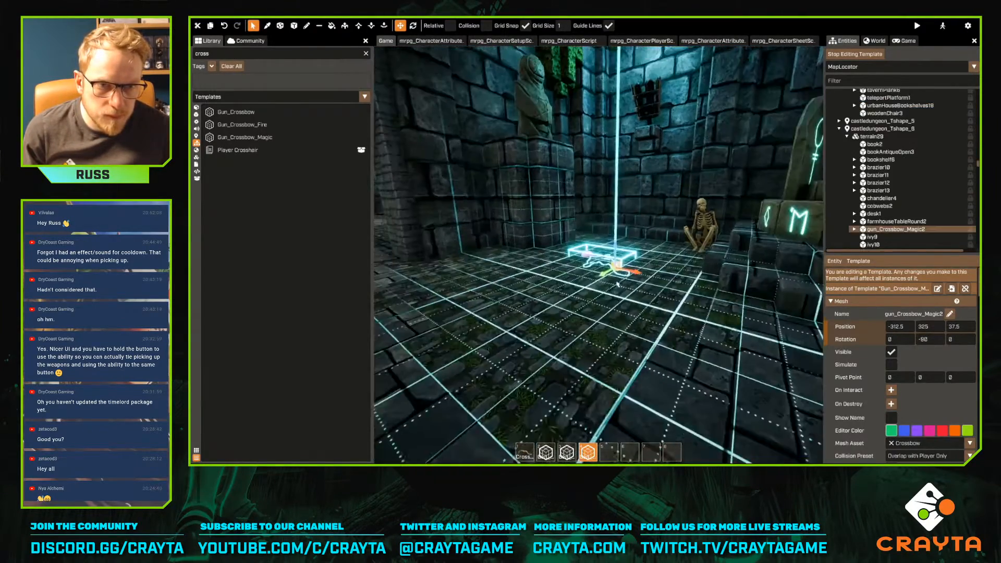
Raise the magic crossbow between the statue and the sitting skeleton to position -312.5, 300, 150
{"action": "left_click_drag", "start_coordinate": [615, 238], "coordinate": [614, 219]}
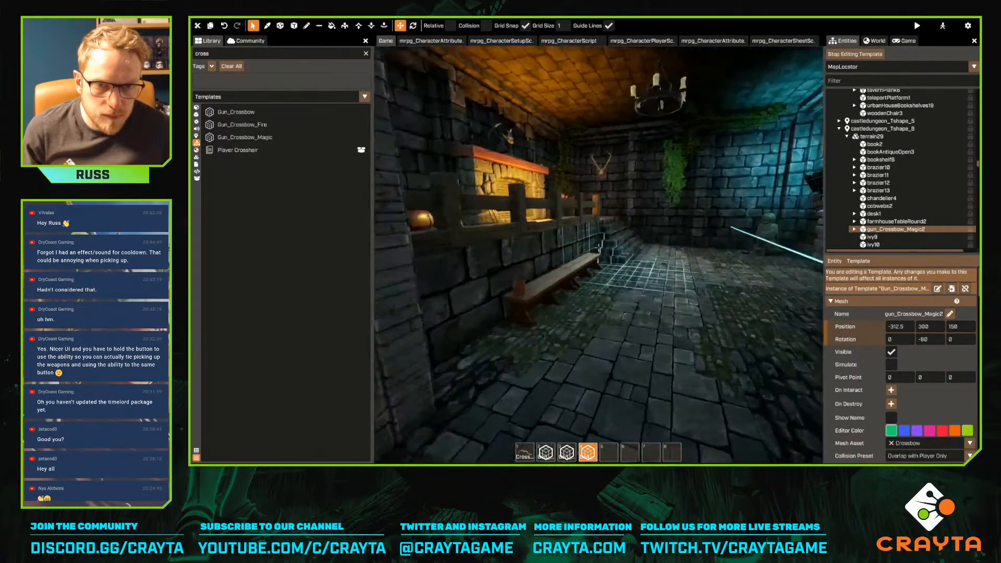
Place a Gun_Crossbow_Fire on the raised stone floor in front of the fireplace and move it to position 25, 362.5, 300
{"action": "right_click_drag", "start_coordinate": [599, 254], "coordinate": [647, 282]}
{"action": "key", "text": "3"}
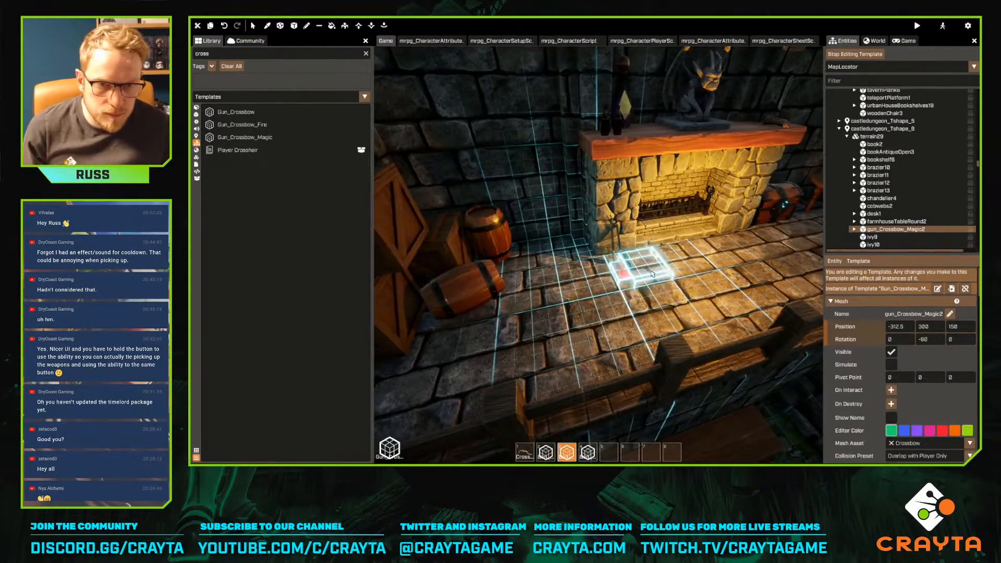
{"action": "key", "text": "Escape"}
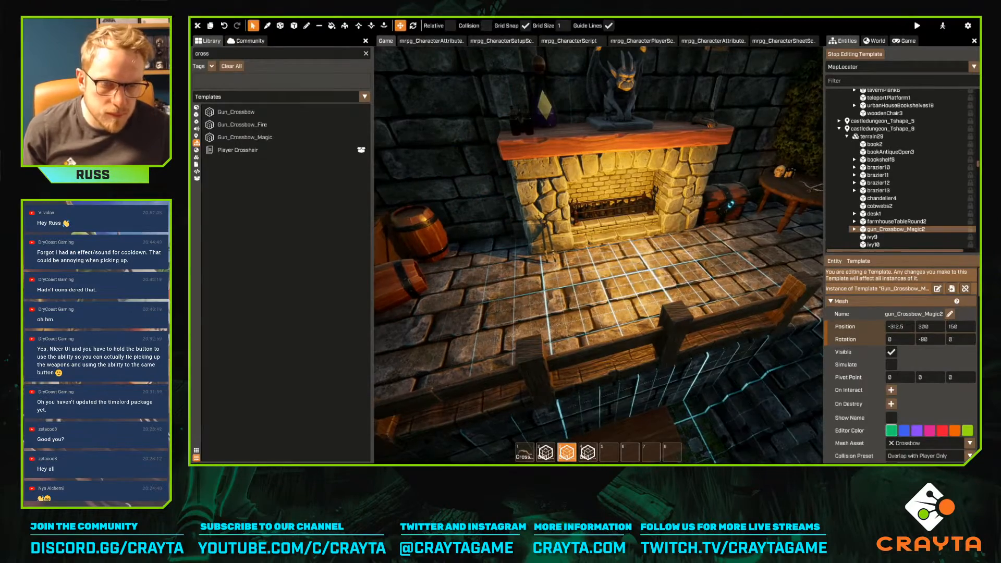
{"action": "right_click_drag", "start_coordinate": [647, 282], "coordinate": [714, 276]}
{"action": "key", "text": "a"}
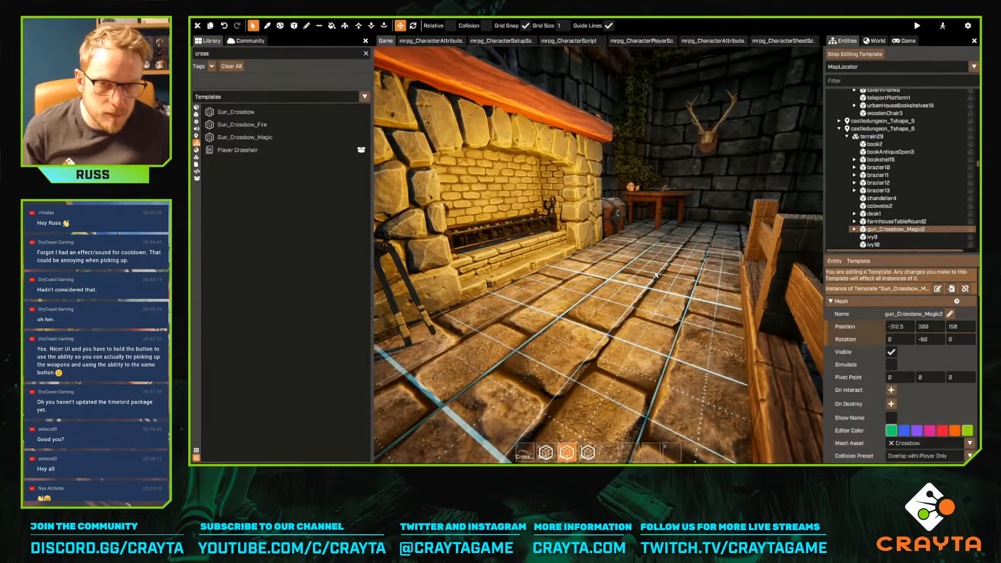
{"action": "left_click", "coordinate": [669, 269]}
{"action": "left_click_drag", "start_coordinate": [625, 285], "coordinate": [629, 208]}
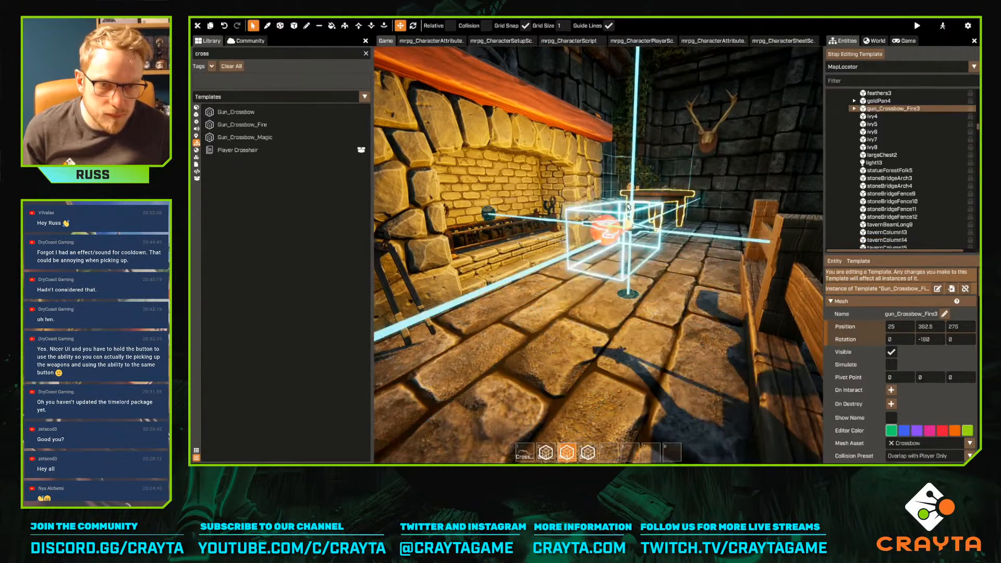
Place a Gun_Crossbow_Magic and a Gun_Crossbow_Fire between the church pews on opposite sides of the red carpet, the fire one at -1625, 1187.5, 162.5
{"action": "key", "text": "s"}
{"action": "right_click_drag", "start_coordinate": [628, 197], "coordinate": [678, 209]}
{"action": "key", "text": "w"}
{"action": "key", "text": "w"}
{"action": "right_click_drag", "start_coordinate": [598, 248], "coordinate": [602, 279]}
{"action": "key", "text": "w"}
{"action": "key", "text": "s"}
{"action": "key", "text": "w"}
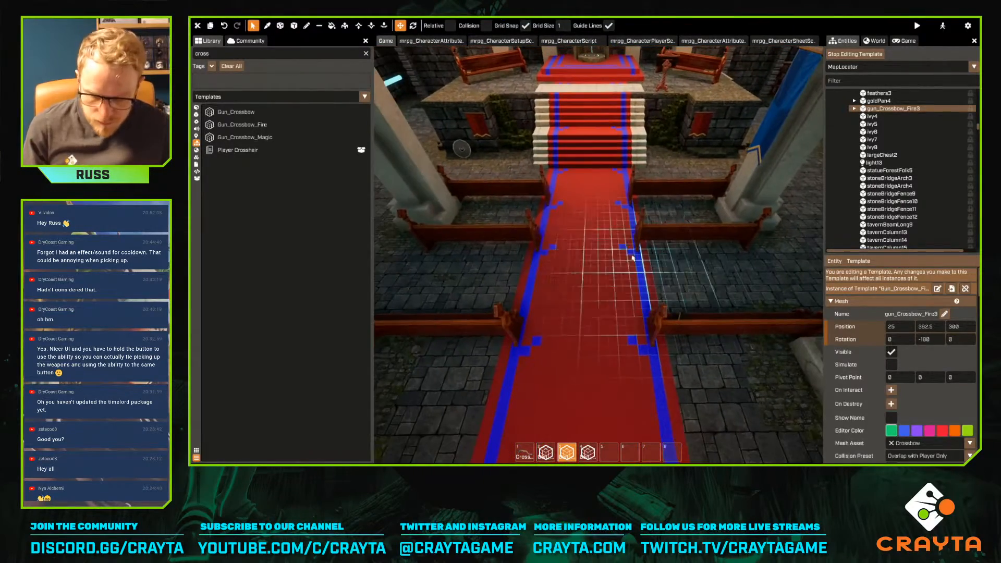
{"action": "key", "text": "4"}
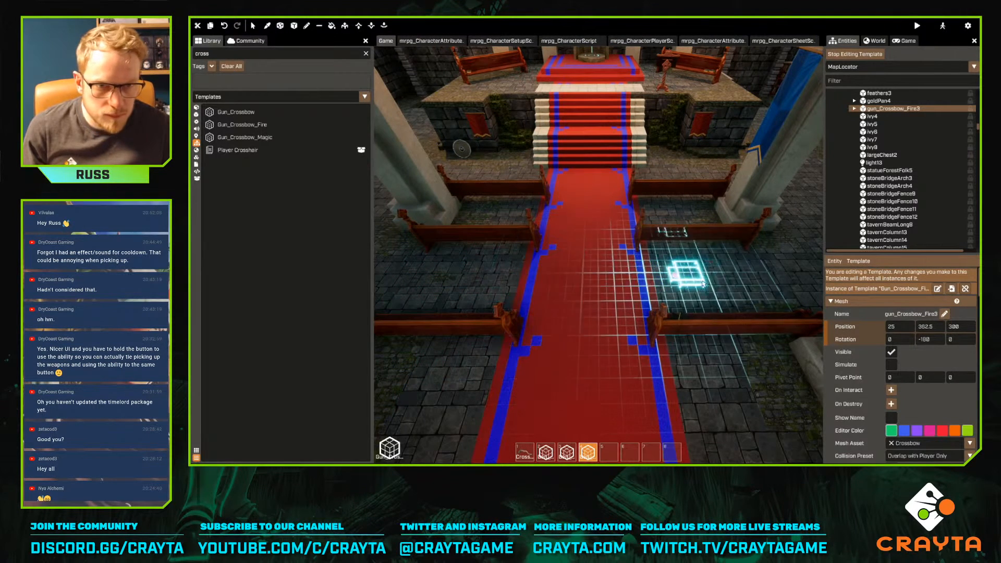
{"action": "key", "text": "3"}
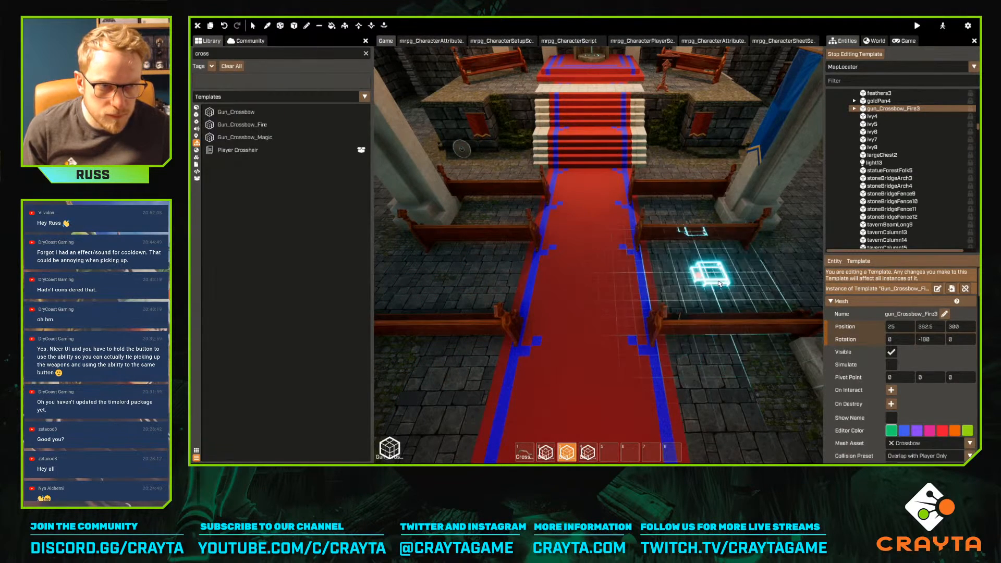
{"action": "key", "text": "w"}
{"action": "key", "text": "d"}
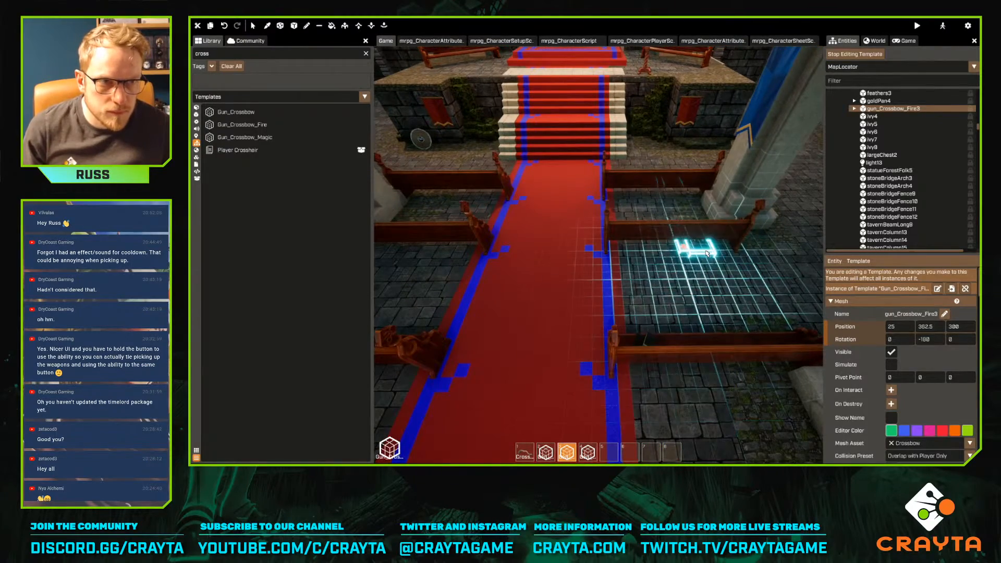
{"action": "key", "text": "Escape"}
{"action": "key", "text": "d"}
{"action": "right_click_drag", "start_coordinate": [707, 253], "coordinate": [598, 247]}
{"action": "key", "text": "s"}
{"action": "key", "text": "3"}
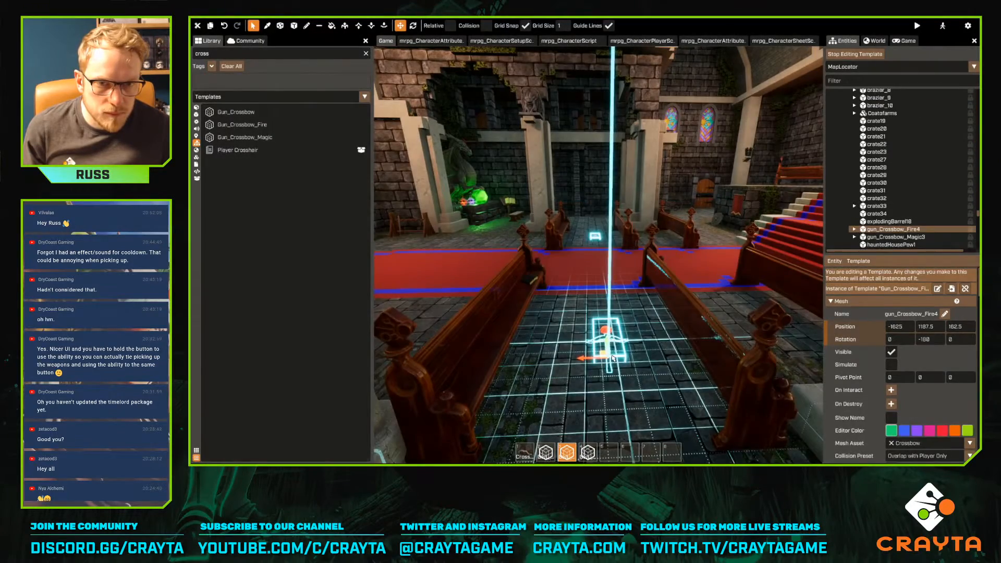
Select both the fire and magic crossbows among the church pews and raise them together off the floor
{"action": "key", "text": "a"}
{"action": "right_click_drag", "start_coordinate": [613, 358], "coordinate": [714, 349]}
{"action": "left_click", "coordinate": [866, 238], "text": "ctrl"}
{"action": "key", "text": "s"}
{"action": "left_click_drag", "start_coordinate": [509, 279], "coordinate": [507, 245]}
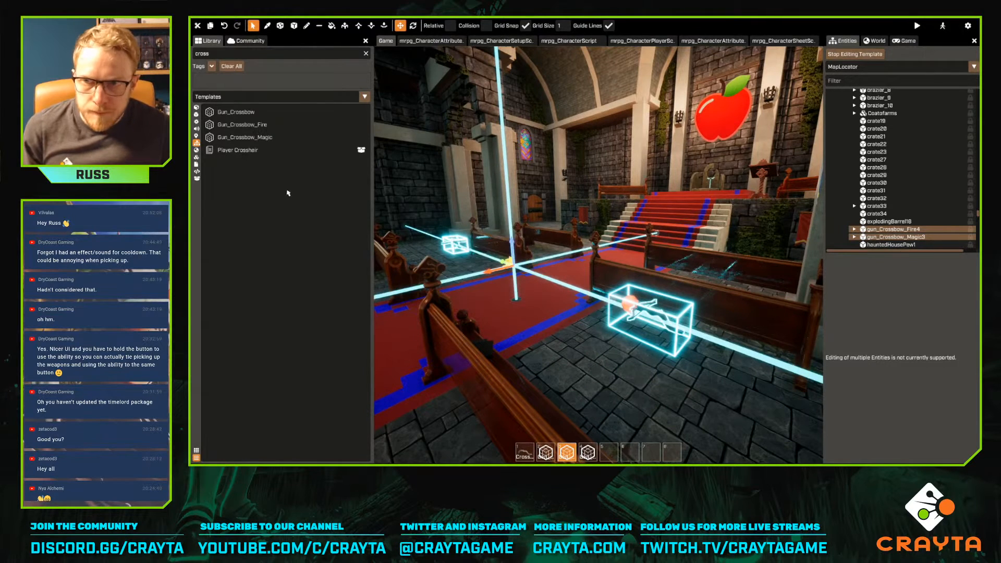
Edit the Gun_Crossbow_Fire template and set the pickupSpawnerScript's Rotate Time to 8 seconds
{"action": "left_click", "coordinate": [256, 126]}
{"action": "right_click", "coordinate": [257, 128]}
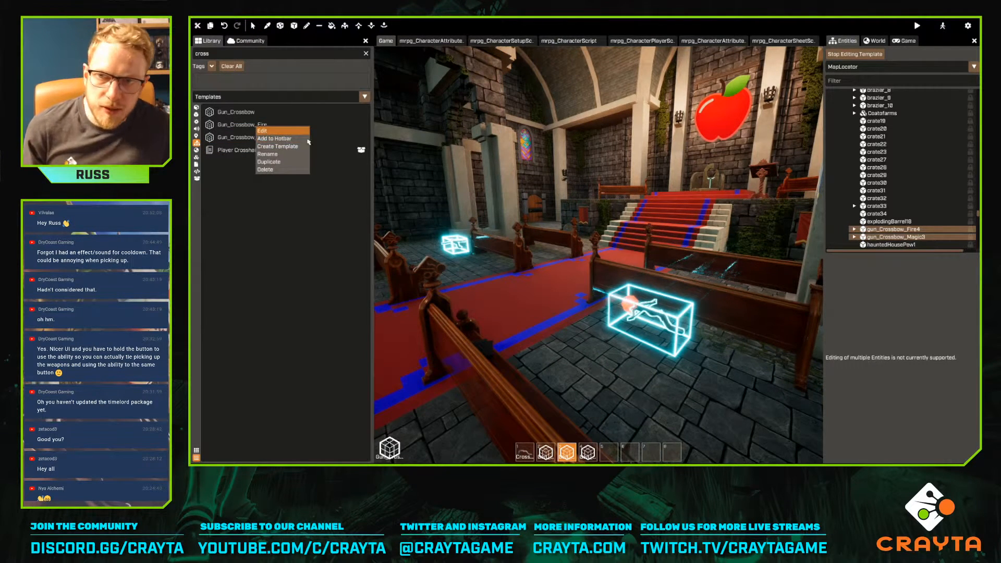
{"action": "left_click", "coordinate": [263, 134]}
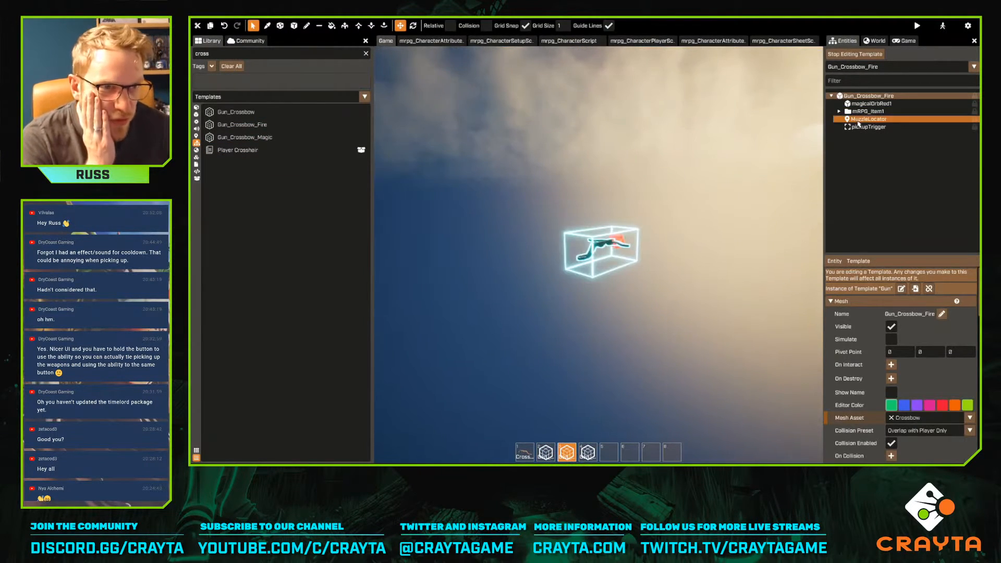
{"action": "scroll", "coordinate": [925, 392], "scroll_direction": "down", "scroll_amount": 3}
{"action": "scroll", "coordinate": [926, 392], "scroll_direction": "down", "scroll_amount": 2}
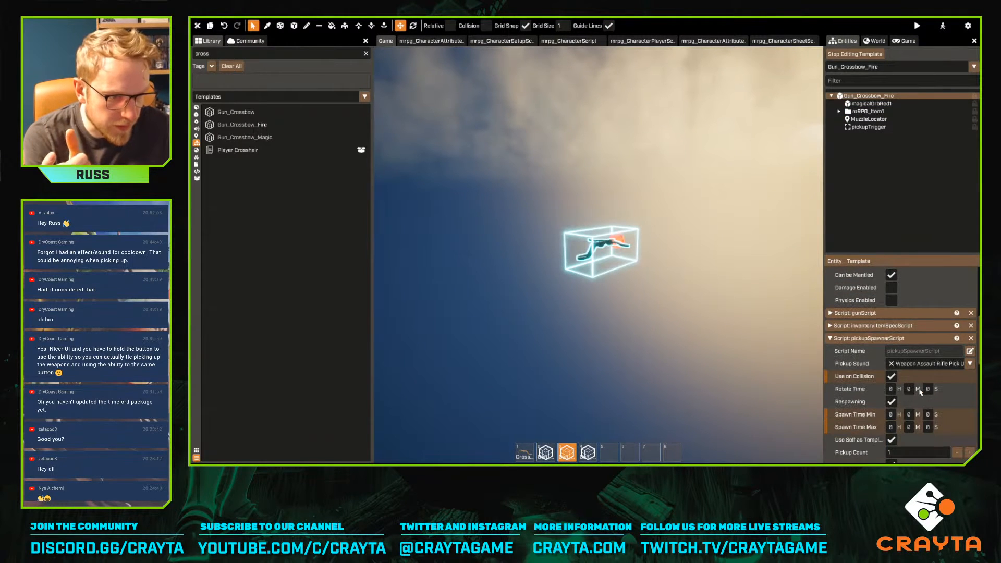
{"action": "type", "text": "8"}
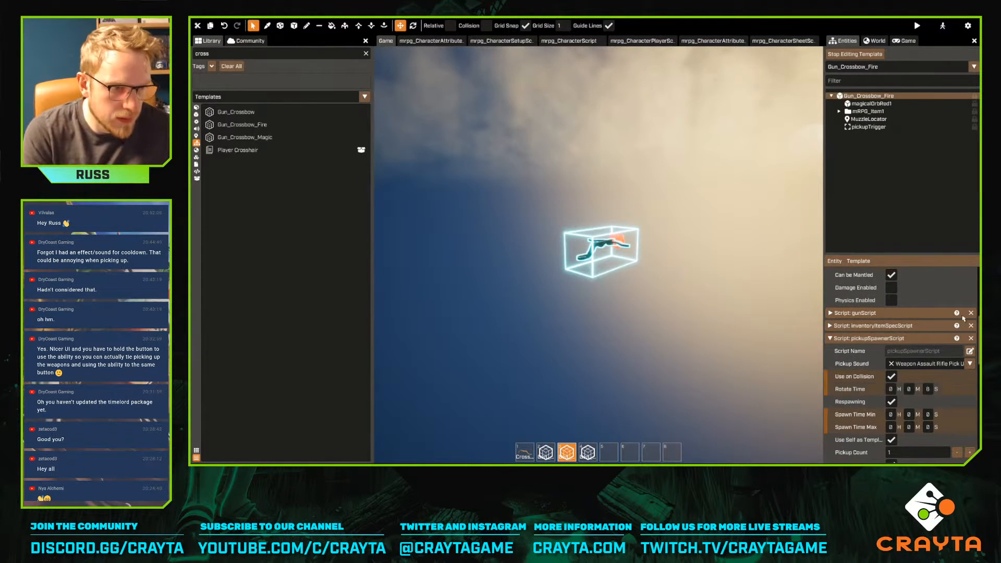
Give the Gun_Crossbow_Magic template's pickupSpawnerScript the same Rotate Time as the fire crossbow and stop editing the template
{"action": "left_click", "coordinate": [263, 138]}
{"action": "scroll", "coordinate": [923, 369], "scroll_direction": "down", "scroll_amount": 1}
{"action": "scroll", "coordinate": [926, 371], "scroll_direction": "up", "scroll_amount": 4}
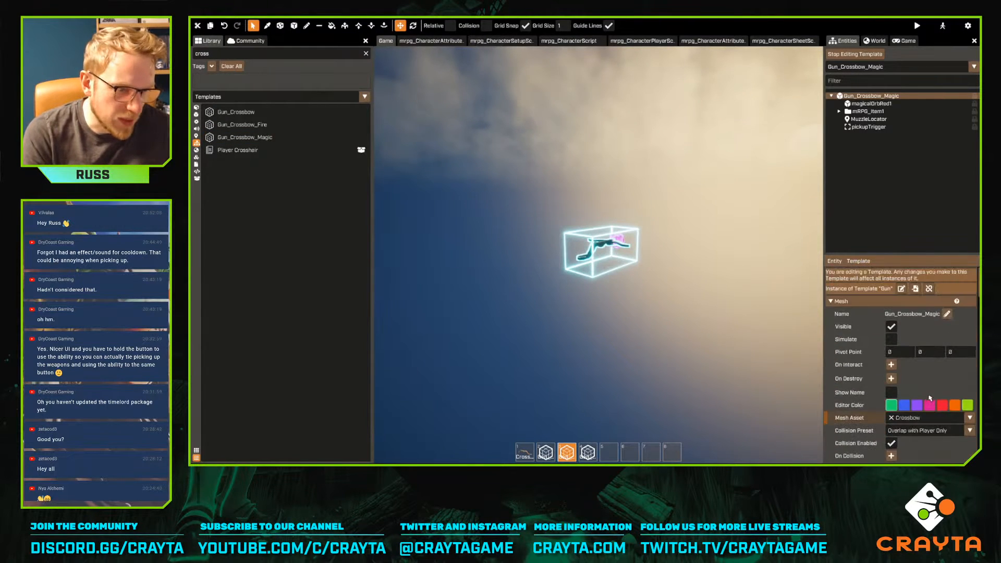
{"action": "scroll", "coordinate": [931, 376], "scroll_direction": "down", "scroll_amount": 3}
{"action": "scroll", "coordinate": [932, 377], "scroll_direction": "down", "scroll_amount": 10}
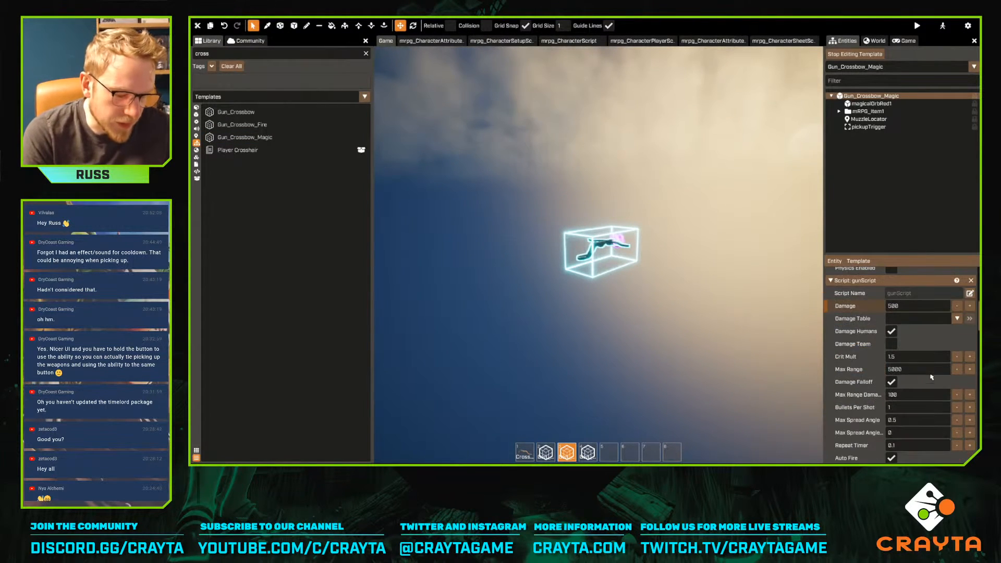
{"action": "scroll", "coordinate": [933, 373], "scroll_direction": "down", "scroll_amount": 7}
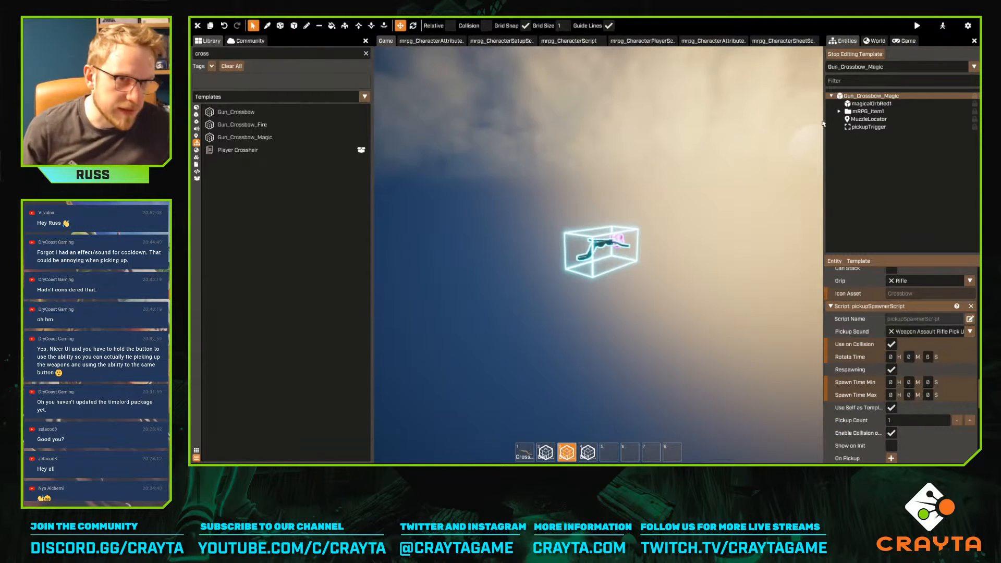
{"action": "left_click", "coordinate": [855, 54]}
Open the Player template and set Speed Bonus Per Level on its Speed entity's playerSpeedScript to 0.2
{"action": "right_click_drag", "start_coordinate": [686, 182], "coordinate": [599, 248]}
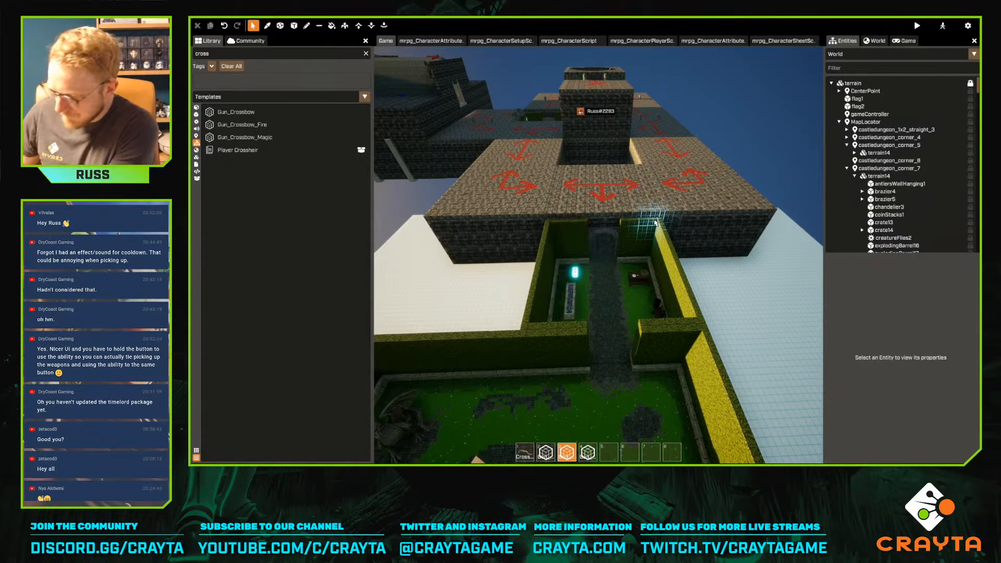
{"action": "left_click", "coordinate": [854, 54]}
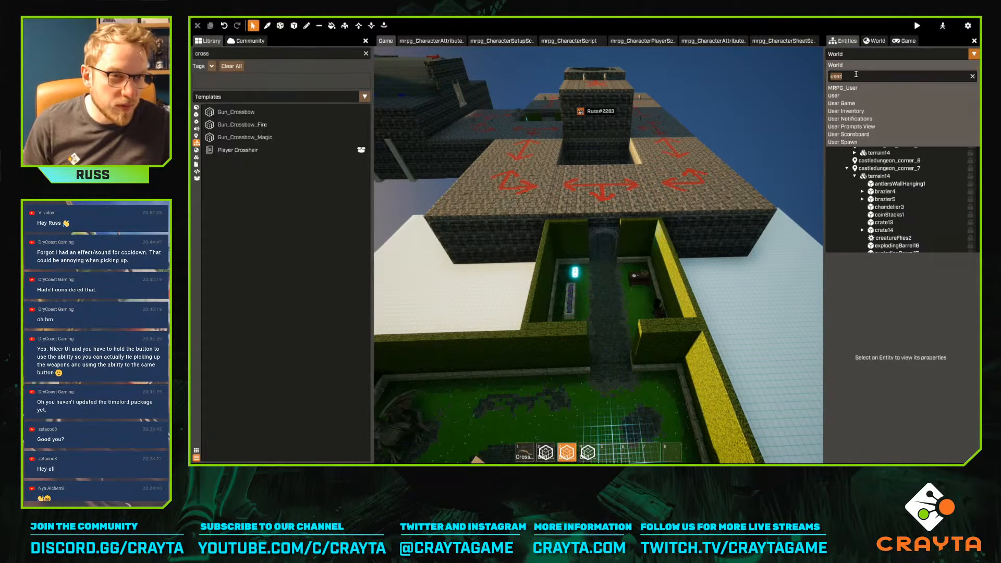
{"action": "type", "text": "player"}
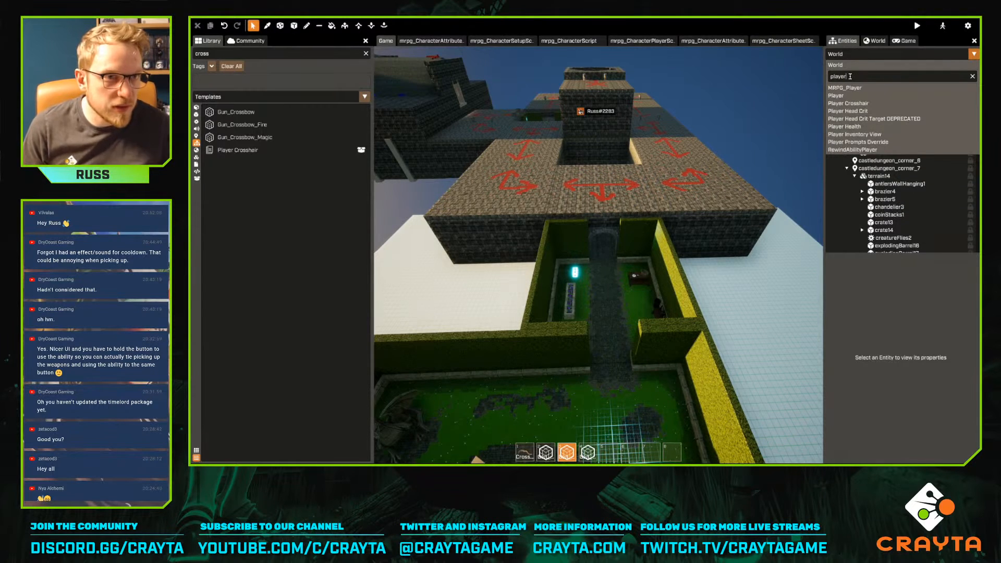
{"action": "left_click", "coordinate": [836, 95]}
{"action": "left_click", "coordinate": [860, 166]}
{"action": "left_click", "coordinate": [916, 340]}
{"action": "left_click", "coordinate": [924, 340]}
{"action": "key", "text": "BackSpace"}
{"action": "type", "text": "2"}
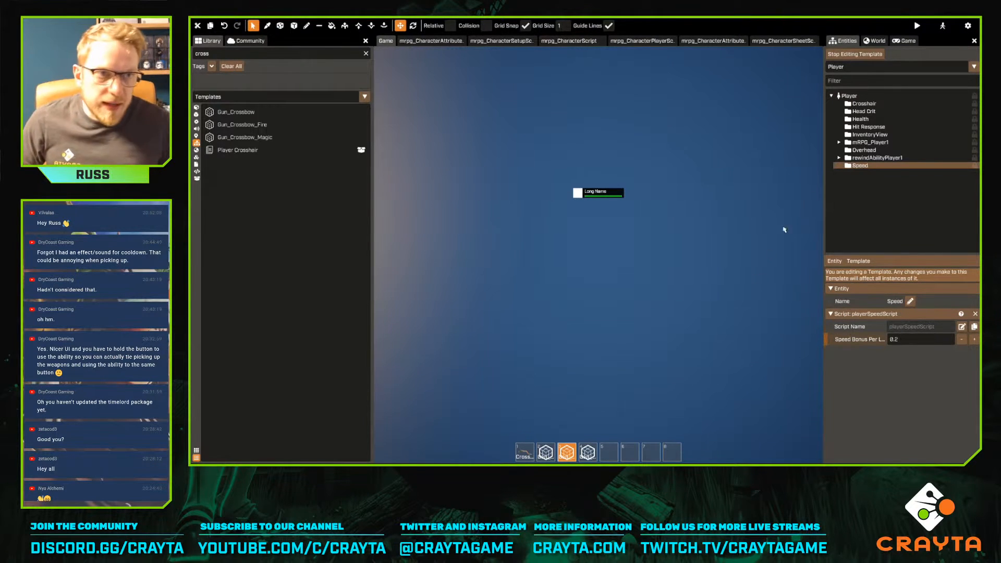
Close all the open mrpg character script files in the editor
{"action": "middle_click", "coordinate": [436, 41]}
{"action": "middle_click", "coordinate": [437, 42]}
{"action": "middle_click", "coordinate": [437, 43]}
{"action": "middle_click", "coordinate": [437, 43]}
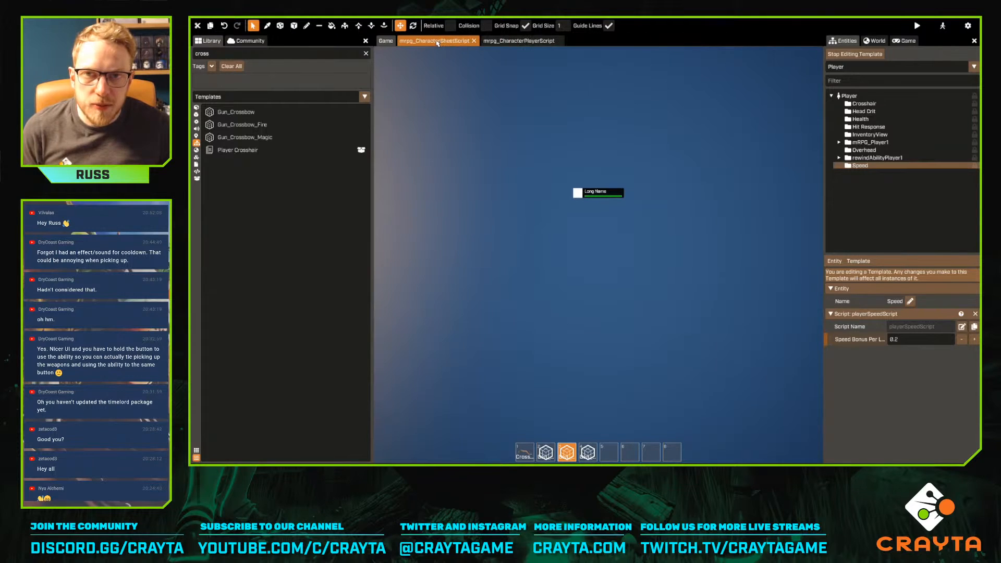
{"action": "middle_click", "coordinate": [438, 43]}
{"action": "middle_click", "coordinate": [437, 43]}
Open healthScript and locate the HealthScript:Kill function and its fromEntity parameter
{"action": "key", "text": "ctrl+o"}
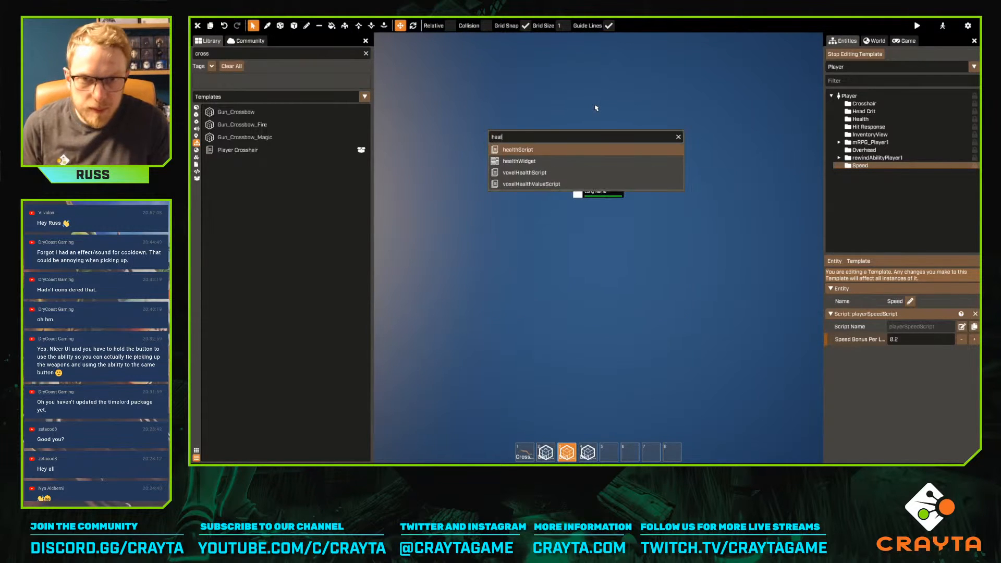
{"action": "key", "text": "Down"}
{"action": "key", "text": "Return"}
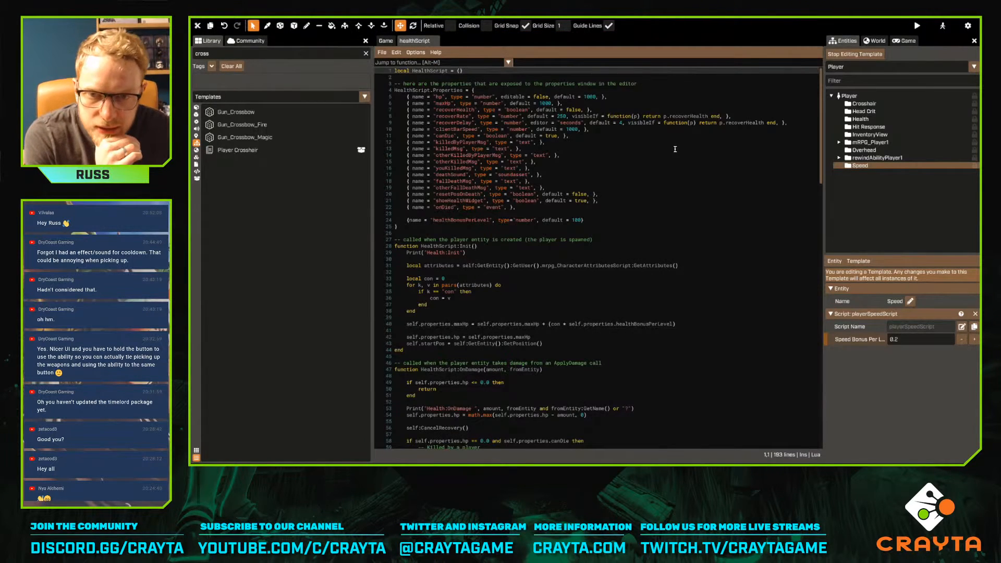
{"action": "scroll", "coordinate": [629, 210], "scroll_direction": "down", "scroll_amount": 10}
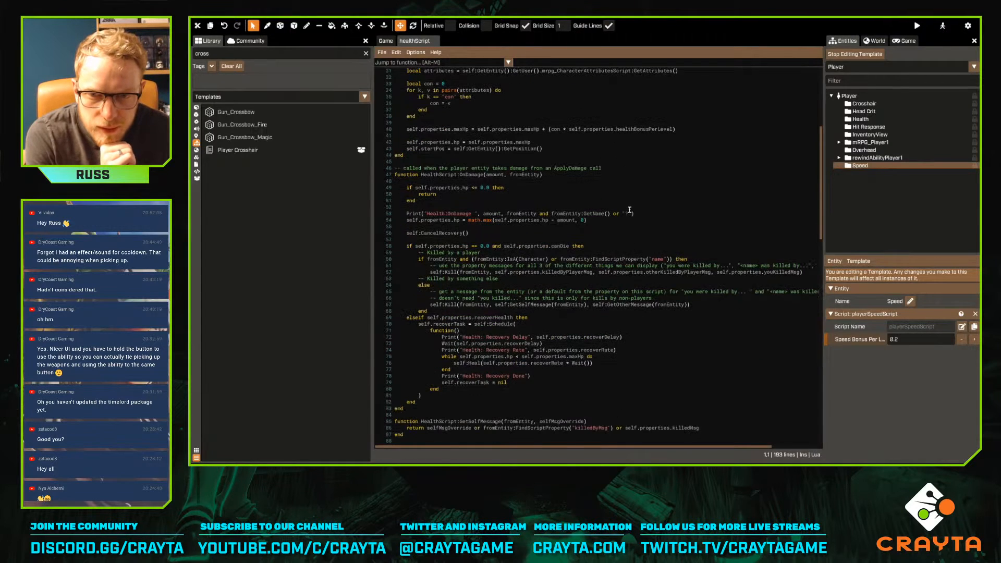
{"action": "scroll", "coordinate": [629, 210], "scroll_direction": "down", "scroll_amount": 2}
{"action": "scroll", "coordinate": [630, 210], "scroll_direction": "down", "scroll_amount": 2}
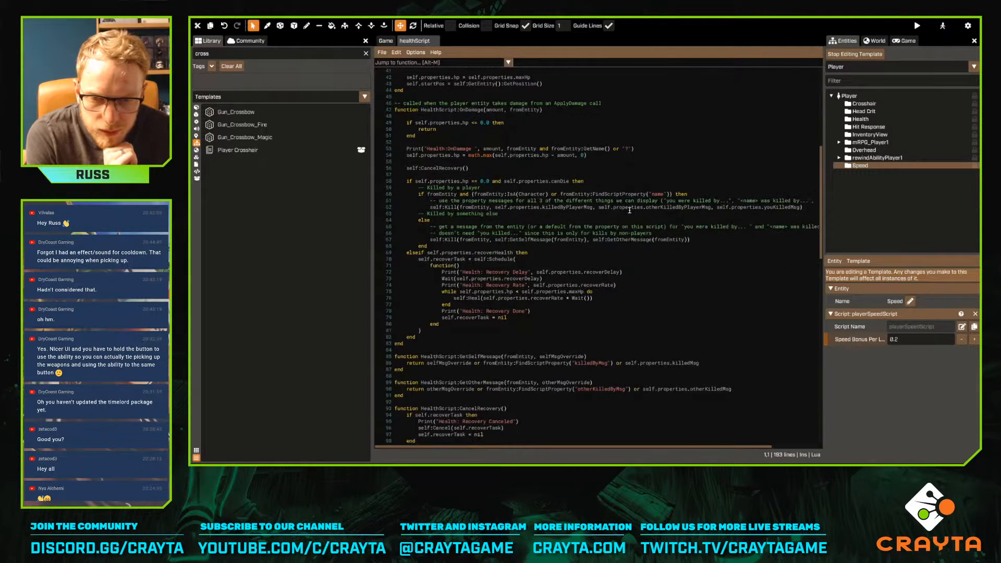
{"action": "scroll", "coordinate": [629, 210], "scroll_direction": "down", "scroll_amount": 13}
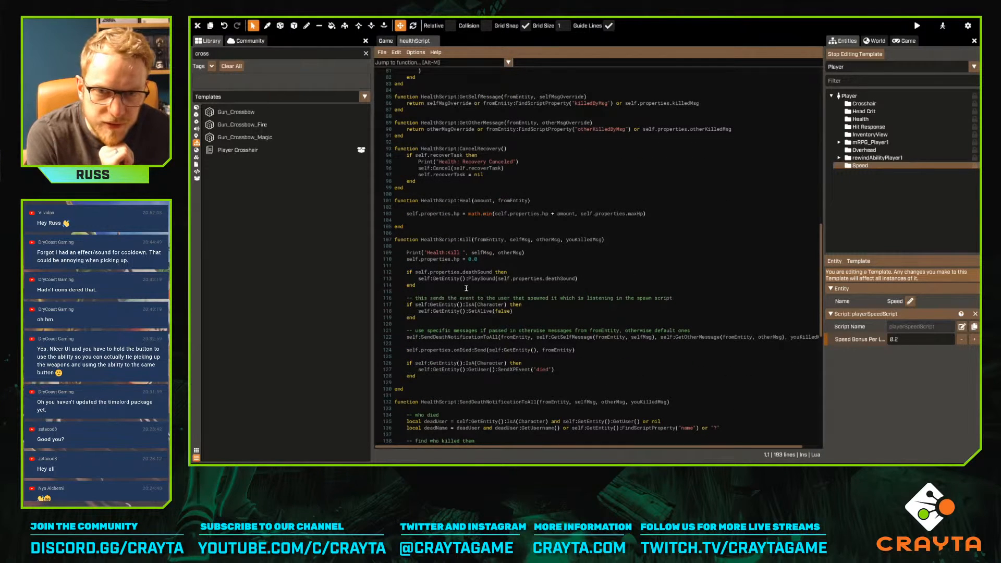
{"action": "double_click", "coordinate": [486, 240]}
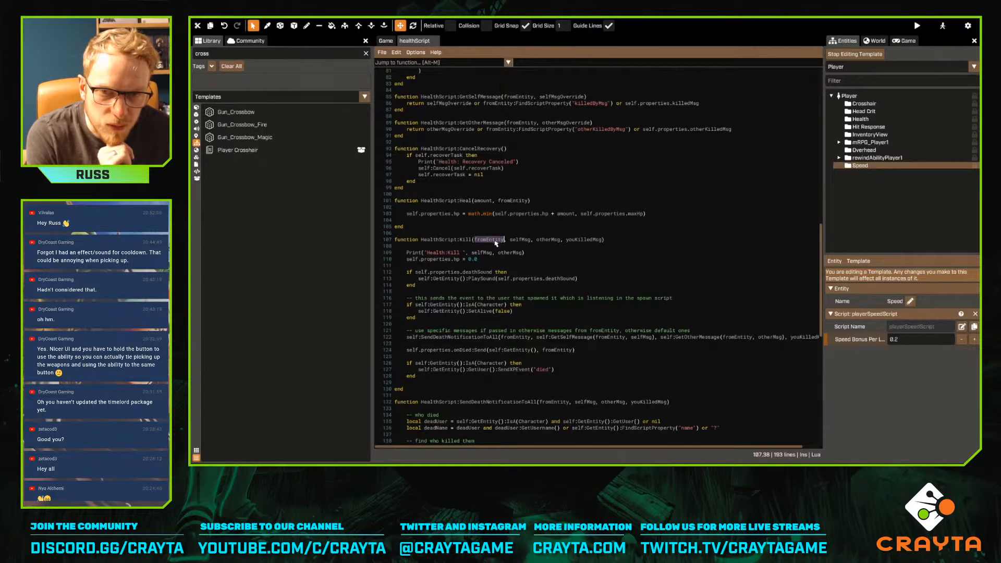
{"action": "left_click", "coordinate": [515, 258]}
Add an if fromEntity:IsA(Character) then … end block after the death sound block in HealthScript:Kill and save the script
{"action": "left_click", "coordinate": [483, 285]}
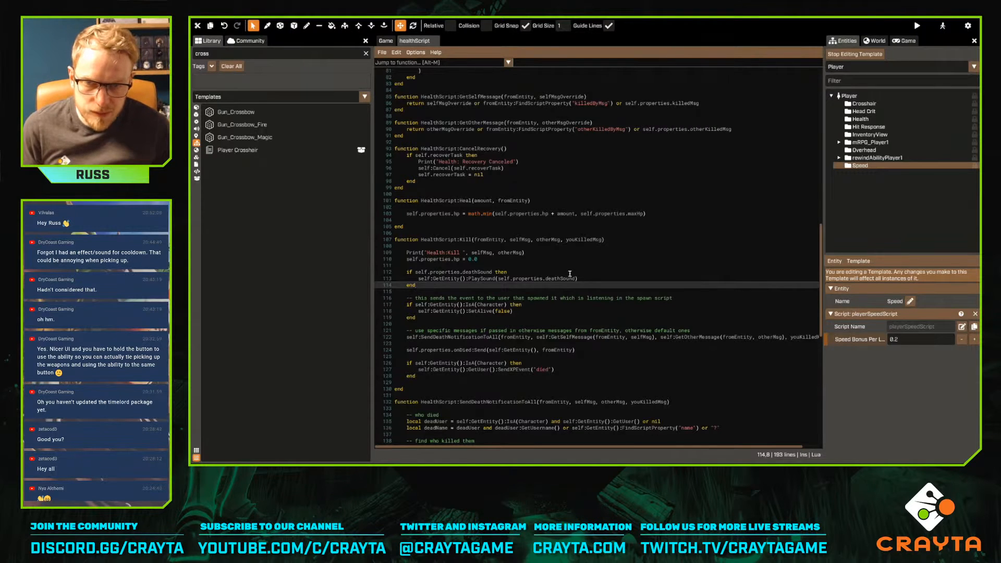
{"action": "key", "text": "Return"}
{"action": "key", "text": "Return"}
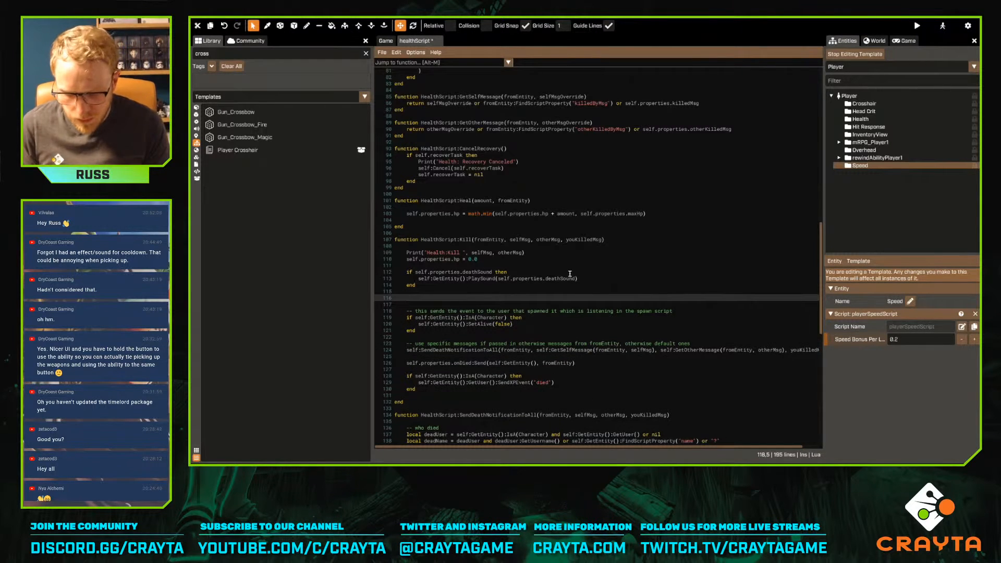
{"action": "type", "text": "if "}
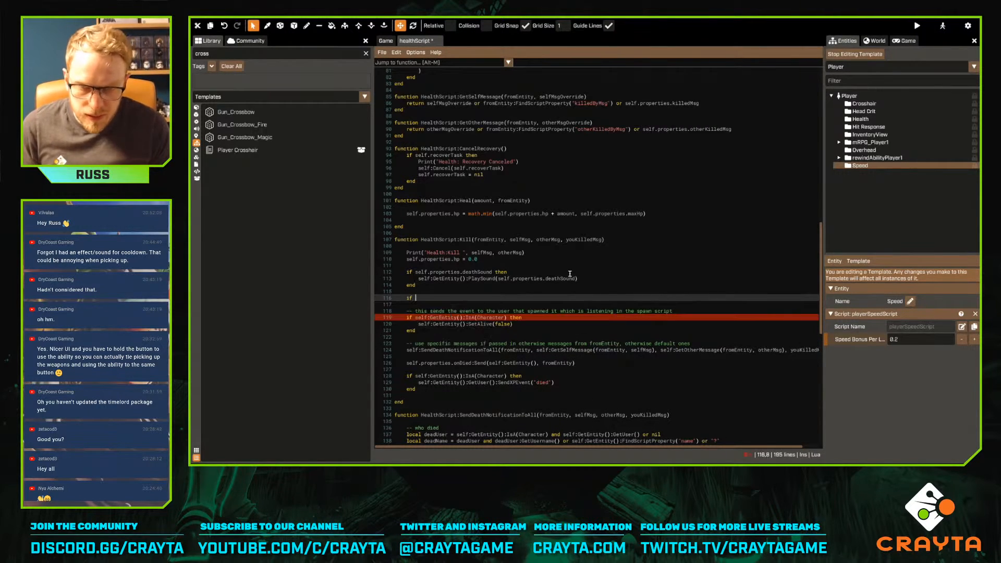
{"action": "type", "text": "fromEntity:"}
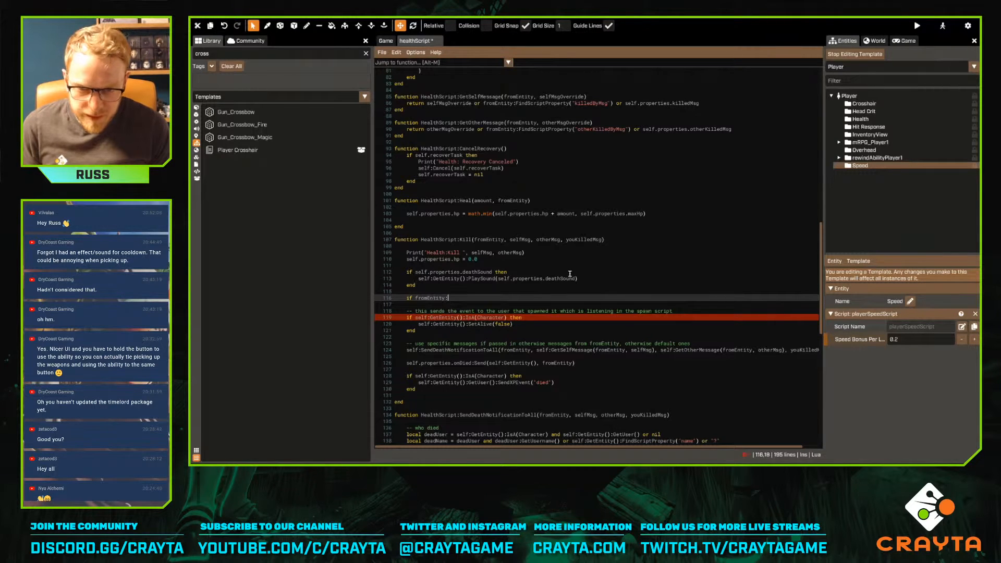
{"action": "type", "text": "IsA("}
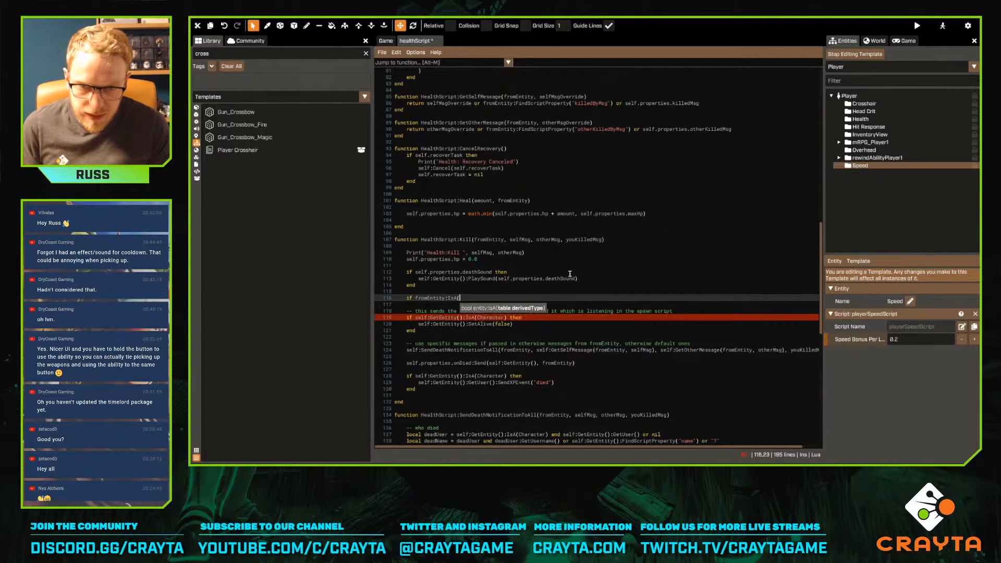
{"action": "type", "text": "Character)"}
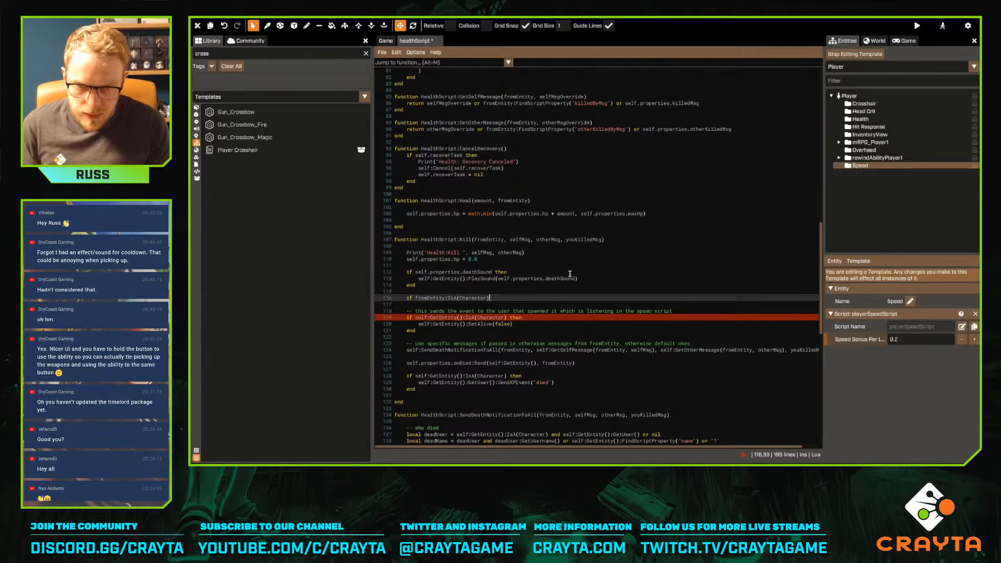
{"action": "type", "text": " then"}
{"action": "key", "text": "Return"}
{"action": "key", "text": "Return"}
{"action": "type", "text": "end"}
{"action": "key", "text": "Home"}
{"action": "key", "text": "Return"}
{"action": "key", "text": "Return"}
{"action": "key", "text": "Up"}
{"action": "key", "text": "Up"}
{"action": "key", "text": "Tab"}
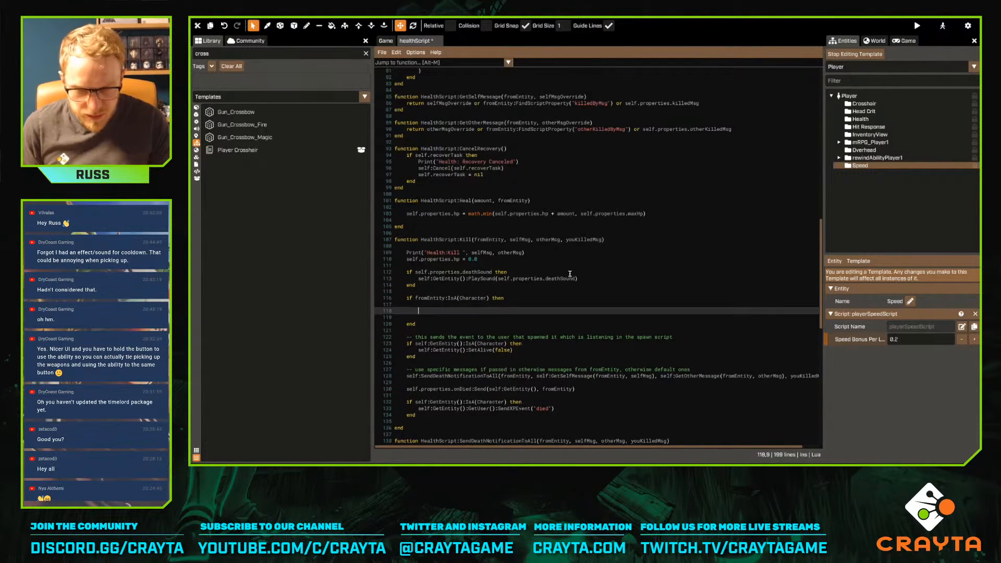
{"action": "key", "text": "ctrl+s"}
Write the comment "-- award them XP" inside the new fromEntity character check and save healthScript
{"action": "scroll", "coordinate": [588, 281], "scroll_direction": "down", "scroll_amount": 2}
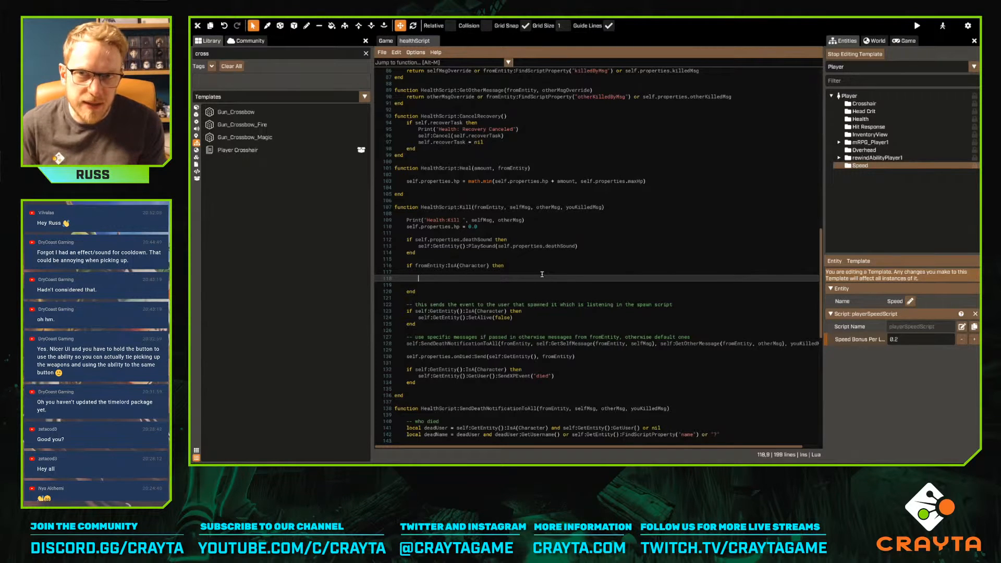
{"action": "type", "text": "-- "}
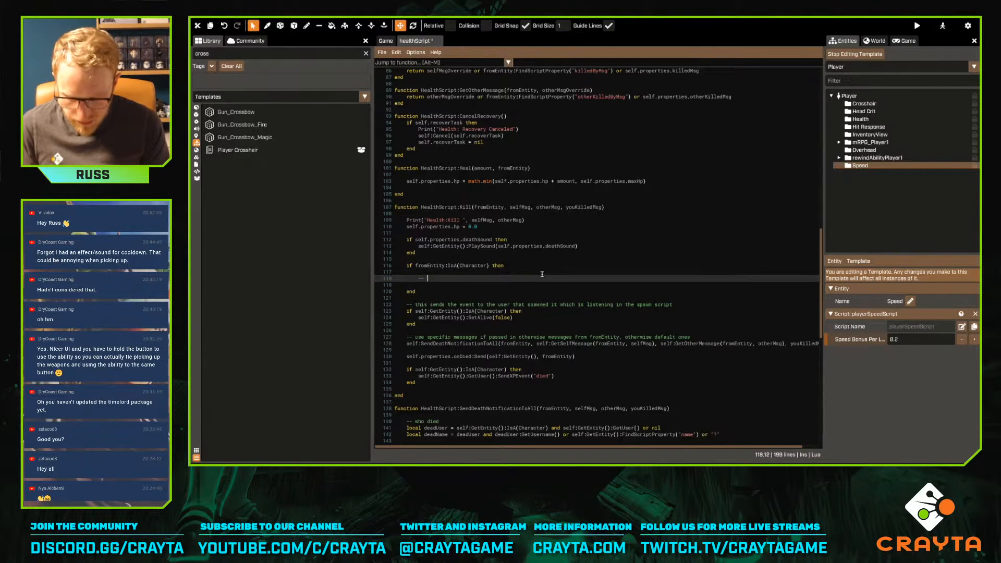
{"action": "type", "text": "award them XP"}
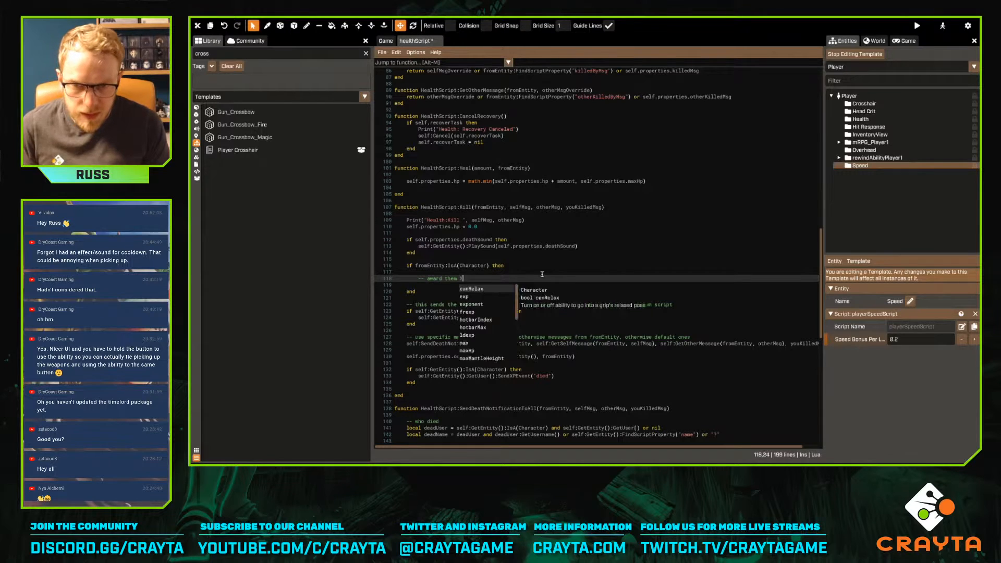
{"action": "key", "text": "Up"}
{"action": "key", "text": "ctrl+s"}
Add a number property named xpPerKill with default 200 after healthBonusPerLevel in HealthScript.Properties and save
{"action": "scroll", "coordinate": [602, 259], "scroll_direction": "up", "scroll_amount": 20}
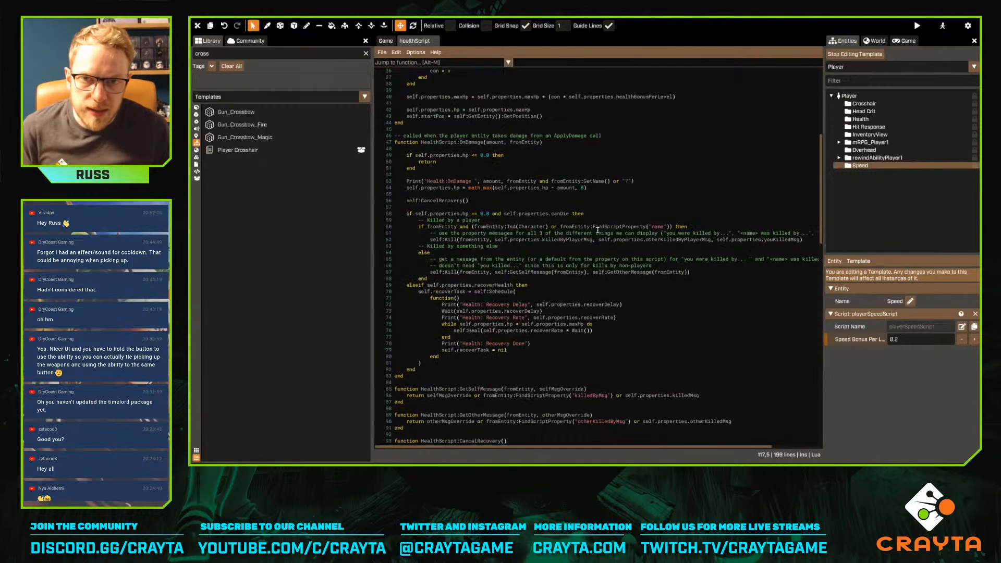
{"action": "left_click", "coordinate": [629, 226]}
{"action": "key", "text": "Up"}
{"action": "key", "text": "End"}
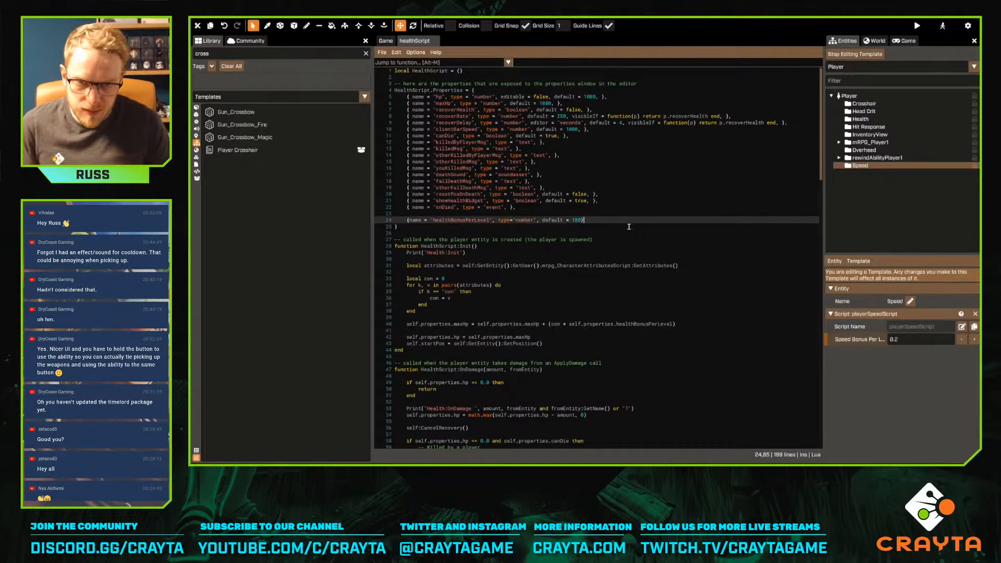
{"action": "type", "text": ","}
{"action": "key", "text": "Return"}
{"action": "type", "text": "{name"}
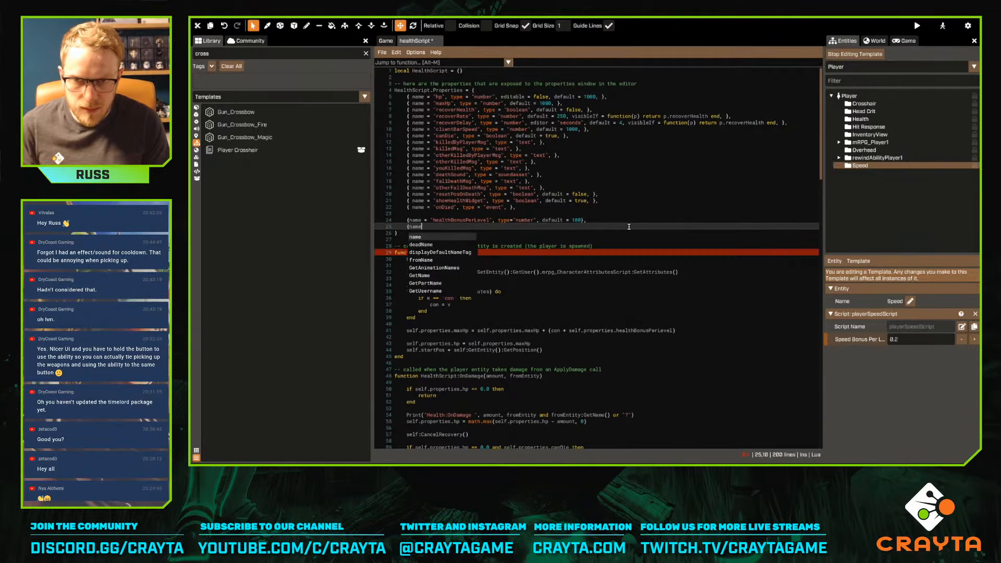
{"action": "type", "text": " = \"xpP"}
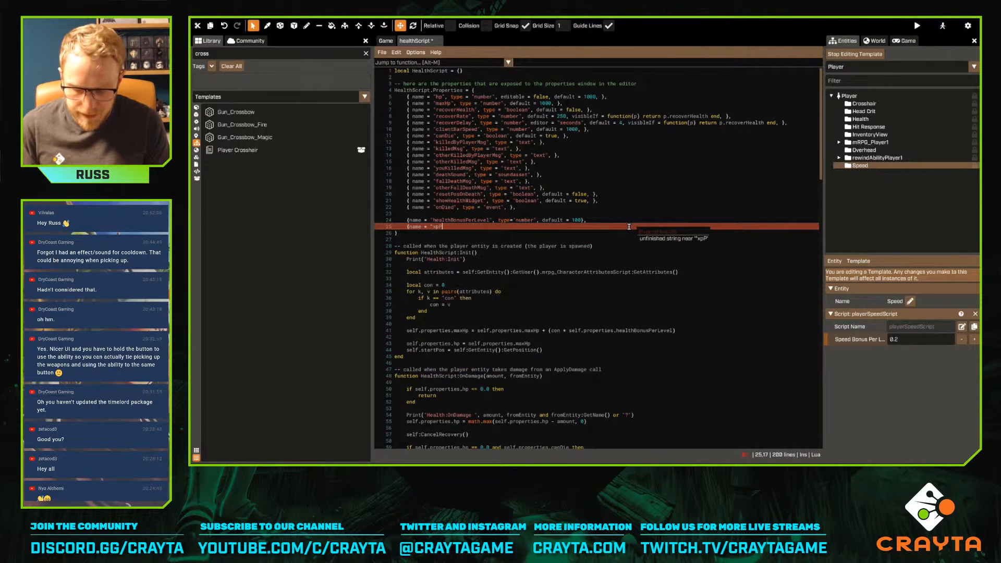
{"action": "type", "text": "erKill\", "}
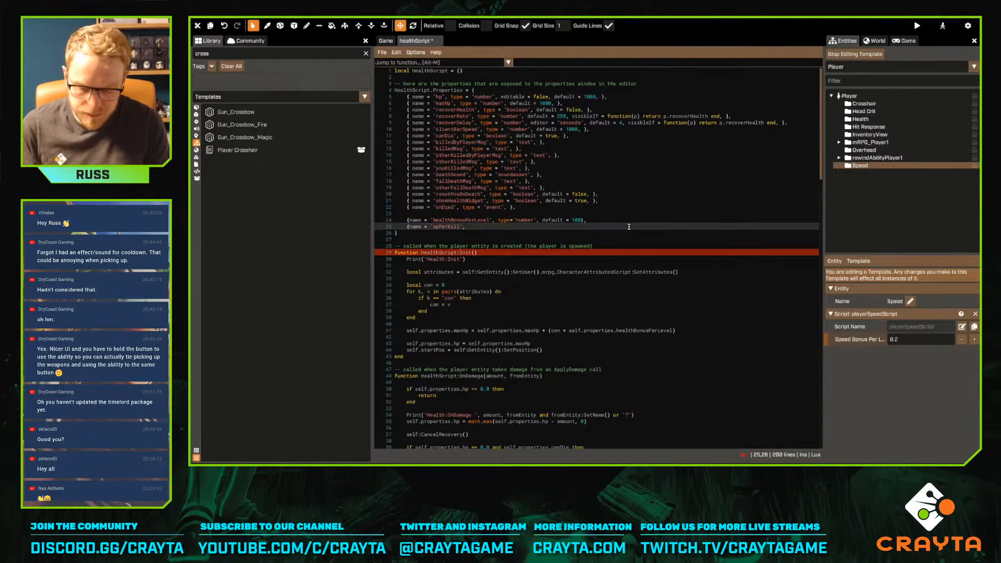
{"action": "type", "text": "type=\"number"}
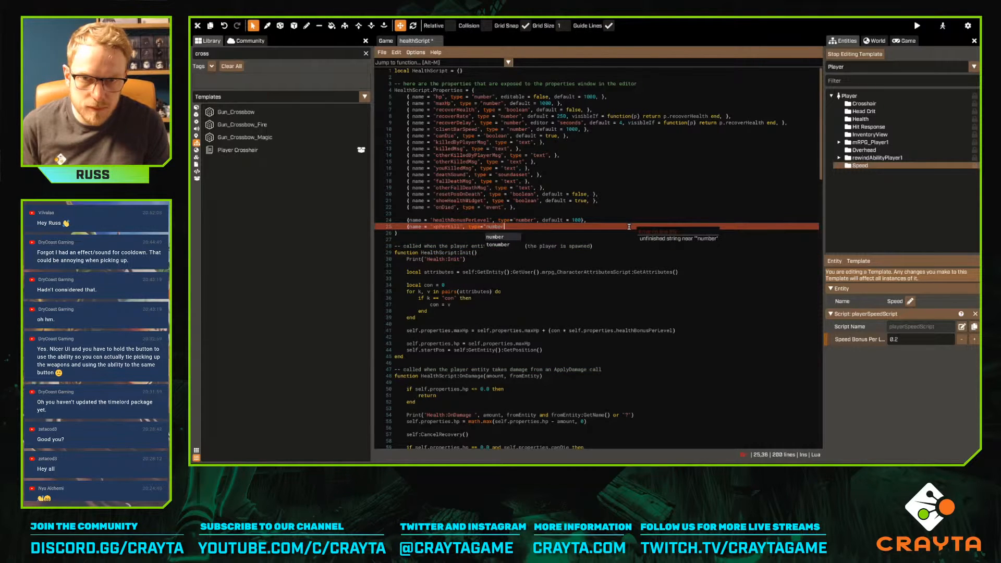
{"action": "type", "text": "\", daefault = "}
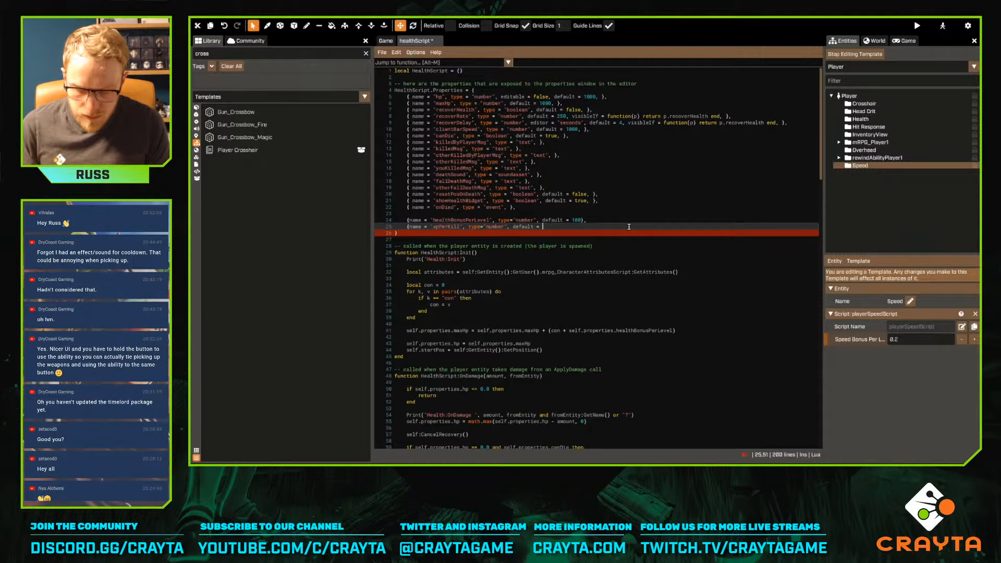
{"action": "type", "text": "200}"}
{"action": "key", "text": "ctrl+s"}
Add an empty line beneath the "award them XP" comment in HealthScript:Kill and open userGiveXPScript
{"action": "scroll", "coordinate": [552, 268], "scroll_direction": "down", "scroll_amount": 20}
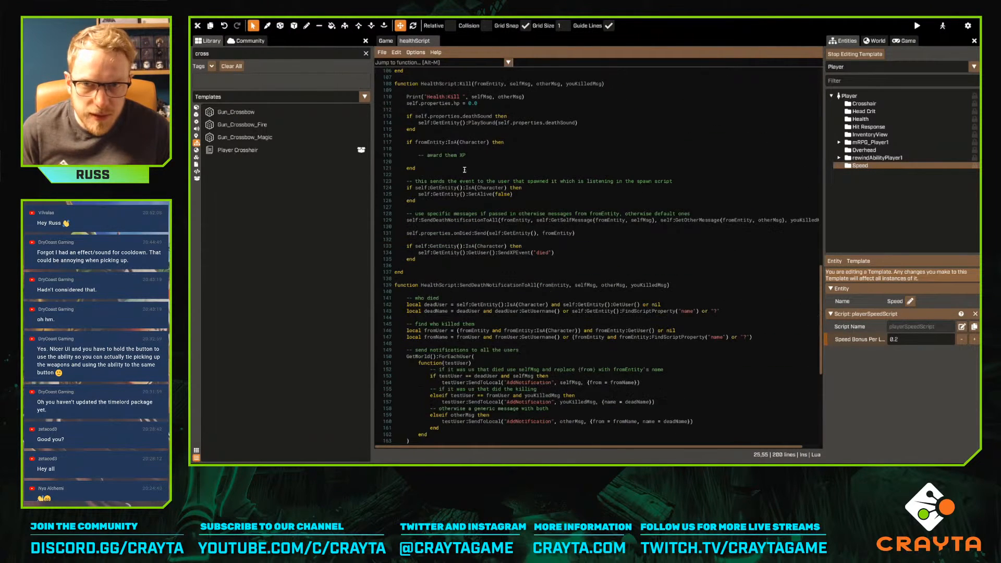
{"action": "left_click", "coordinate": [478, 162]}
{"action": "key", "text": "Up"}
{"action": "key", "text": "End"}
{"action": "key", "text": "Return"}
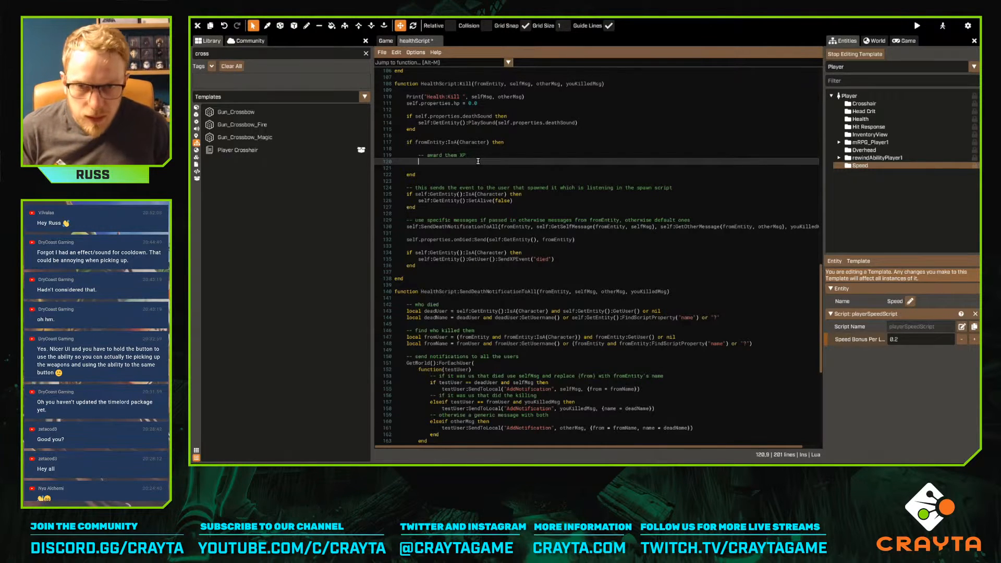
{"action": "key", "text": "ctrl+space"}
{"action": "type", "text": "xp"}
{"action": "key", "text": "Return"}
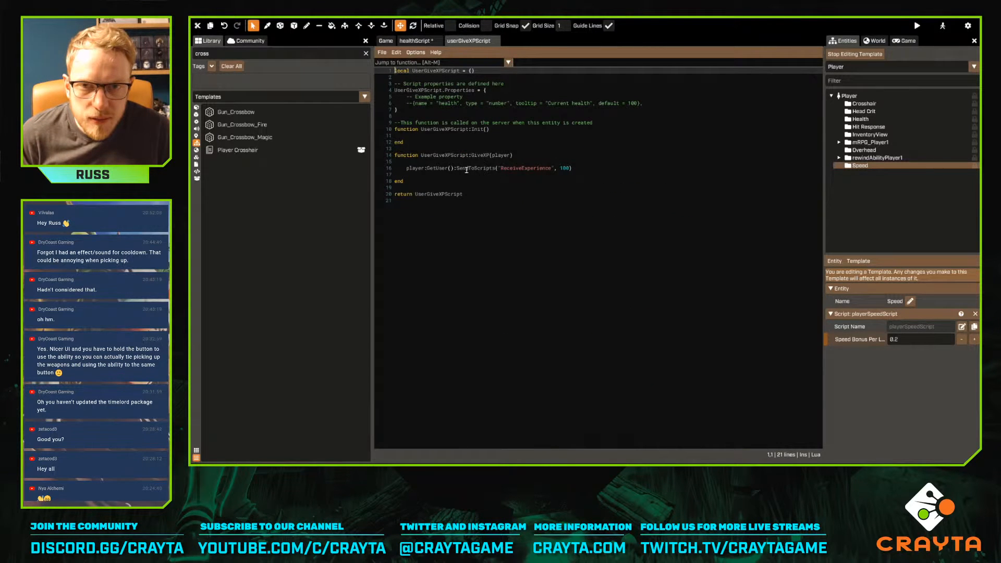
Copy the SendToScripts "ReceiveExperience" call from userGiveXPScript's GiveXP function and paste it beneath the "award them XP" comment in healthScript
{"action": "left_click", "coordinate": [410, 169]}
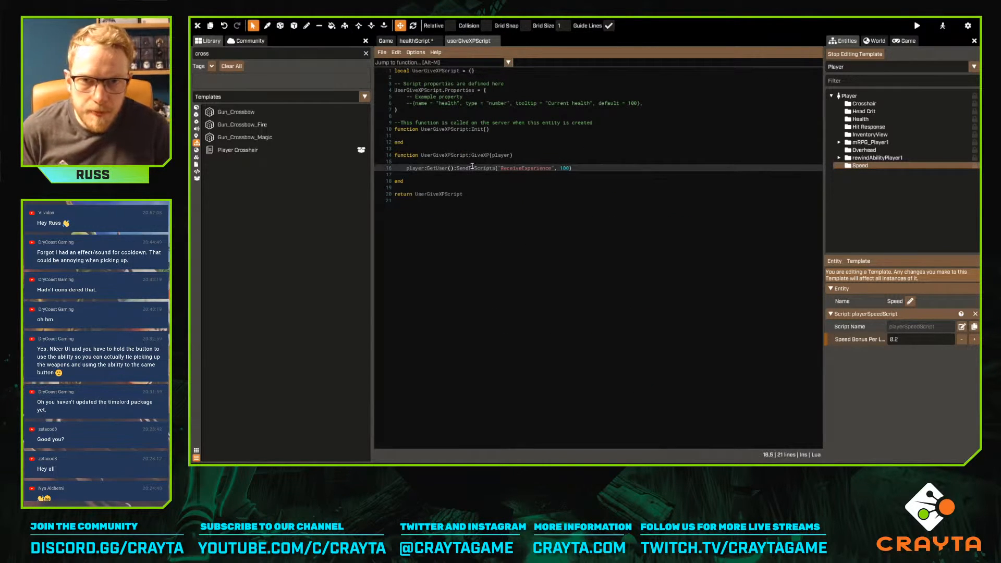
{"action": "key", "text": "shift+End"}
{"action": "key", "text": "ctrl+c"}
{"action": "left_click", "coordinate": [414, 40]}
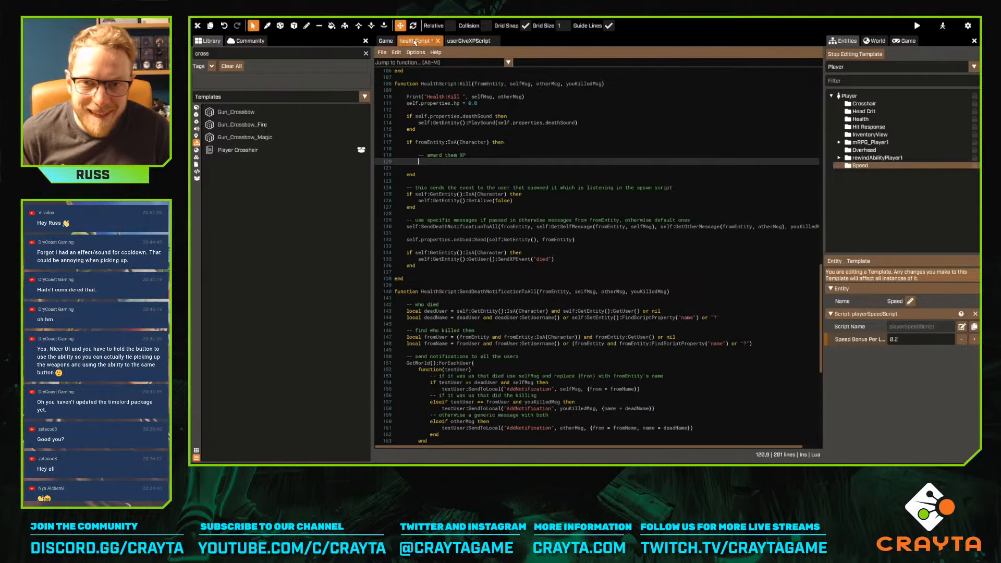
{"action": "key", "text": "ctrl+v"}
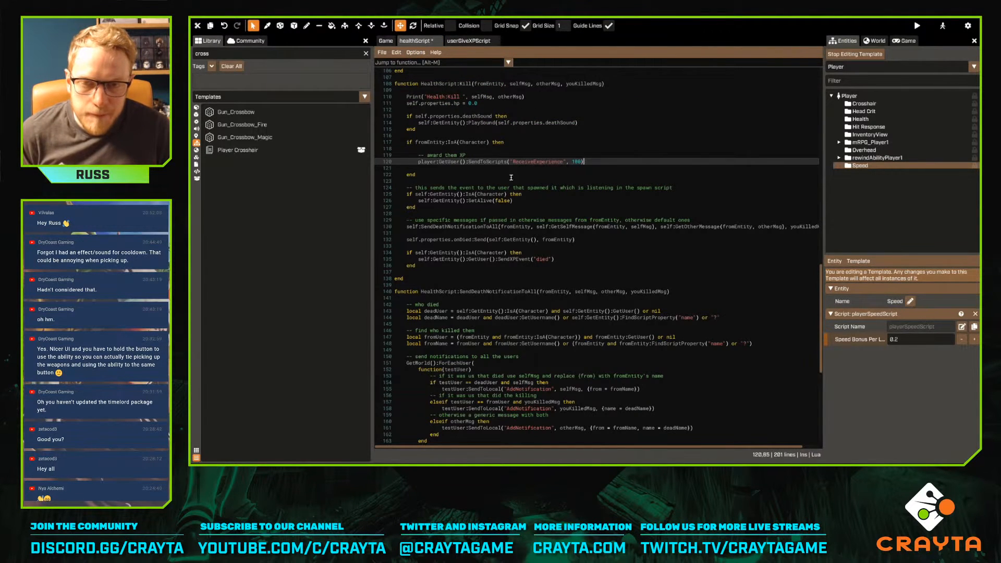
Change the pasted call to use fromEntity instead of player and self.properties.xpPerKill as the amount, and save healthScript
{"action": "double_click", "coordinate": [426, 162]}
{"action": "type", "text": "fromEntity"}
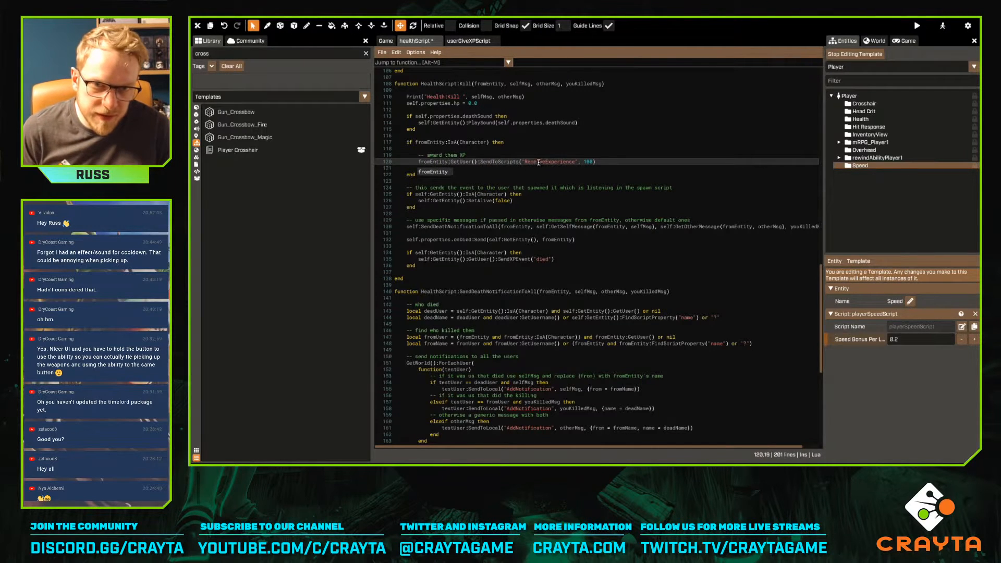
{"action": "key", "text": "End"}
{"action": "key", "text": "BackSpace"}
{"action": "key", "text": "BackSpace"}
{"action": "key", "text": "BackSpace"}
{"action": "type", "text": "self.properties."}
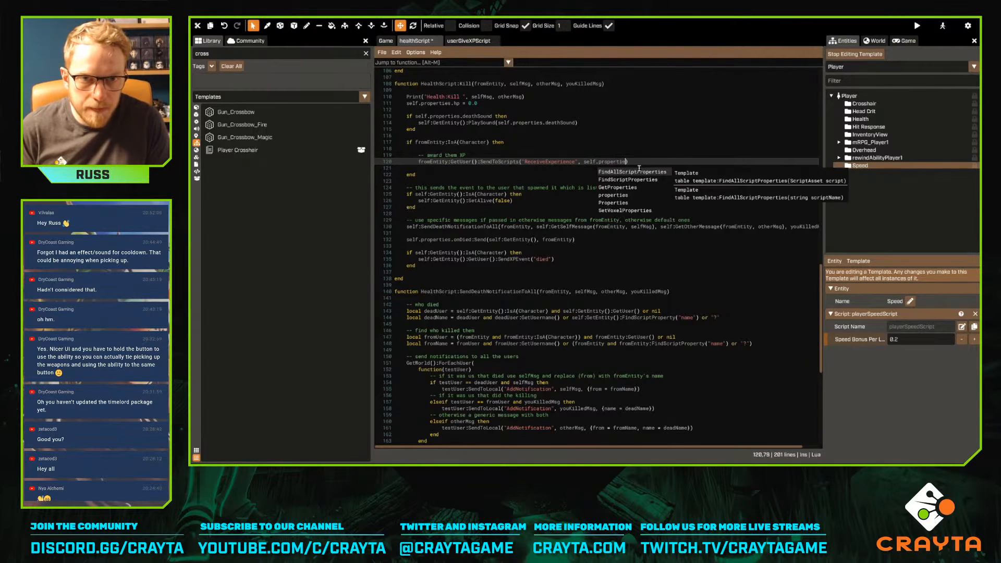
{"action": "type", "text": "xp"}
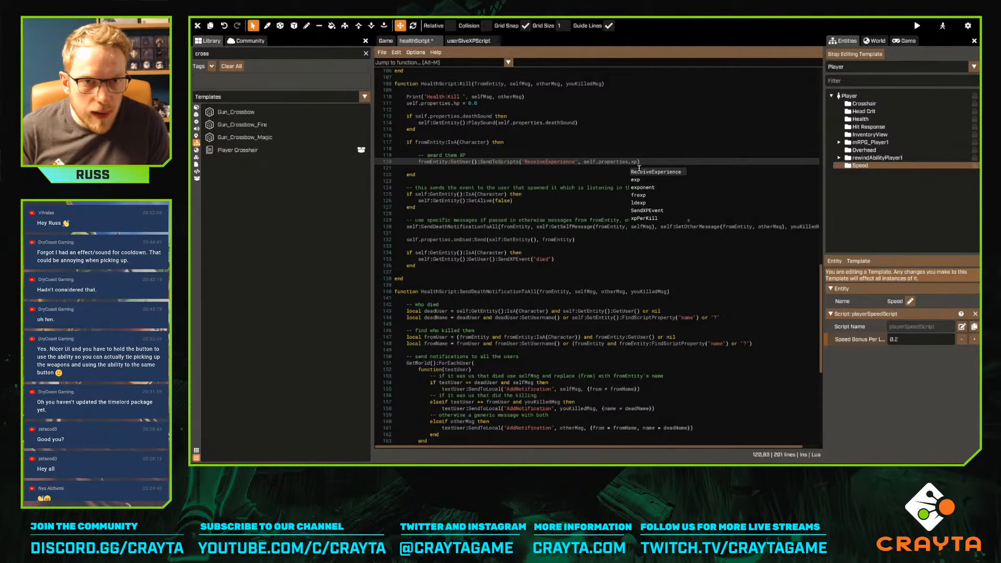
{"action": "key", "text": "Down"}
{"action": "key", "text": "Down"}
{"action": "key", "text": "Down"}
{"action": "key", "text": "Down"}
{"action": "key", "text": "Down"}
{"action": "key", "text": "Down"}
{"action": "key", "text": "Return"}
{"action": "key", "text": "Return"}
{"action": "key", "text": "ctrl+s"}
Expand the kill-player activity in the game's Activities settings to view its event name
{"action": "left_click", "coordinate": [874, 41]}
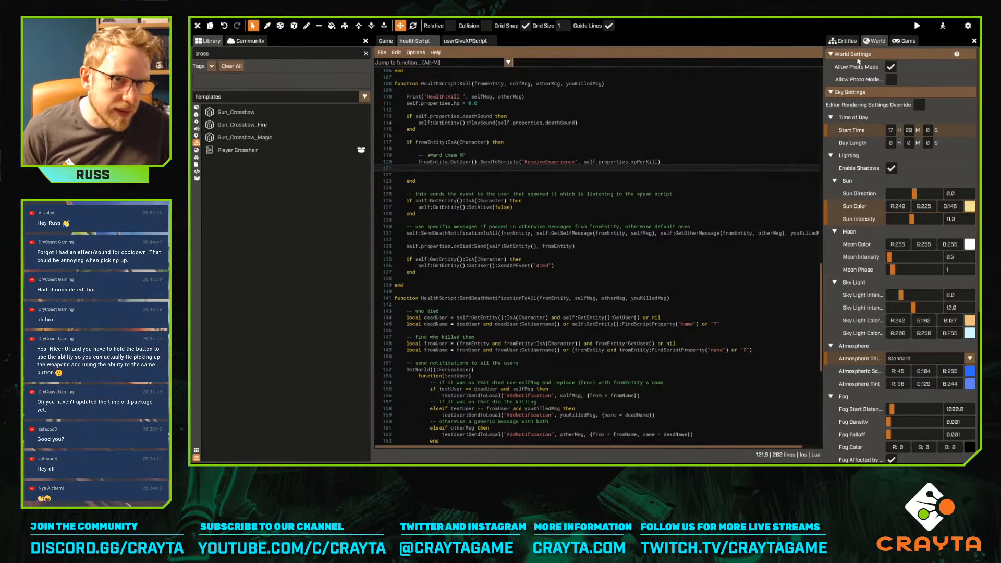
{"action": "left_click", "coordinate": [900, 43]}
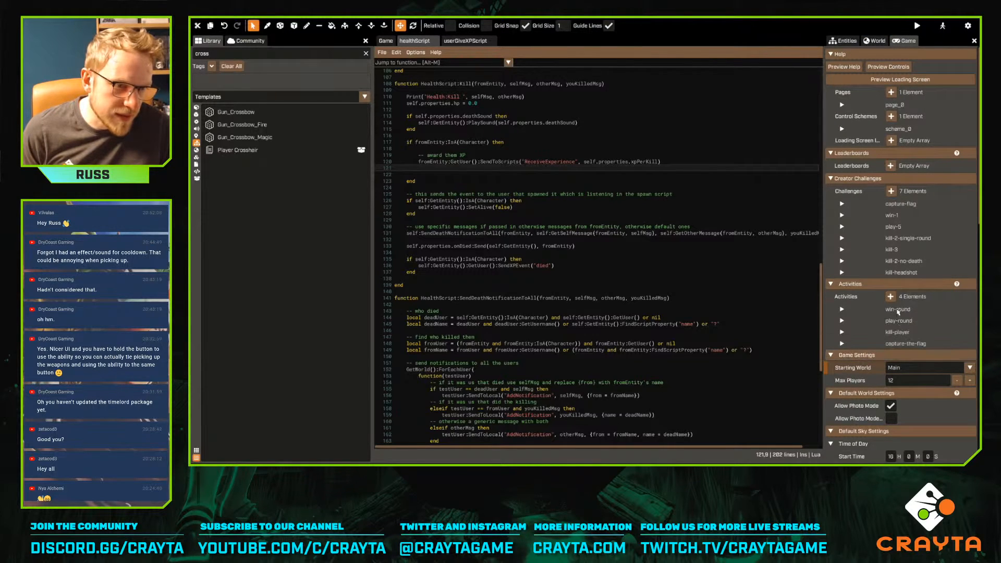
{"action": "left_click", "coordinate": [842, 333]}
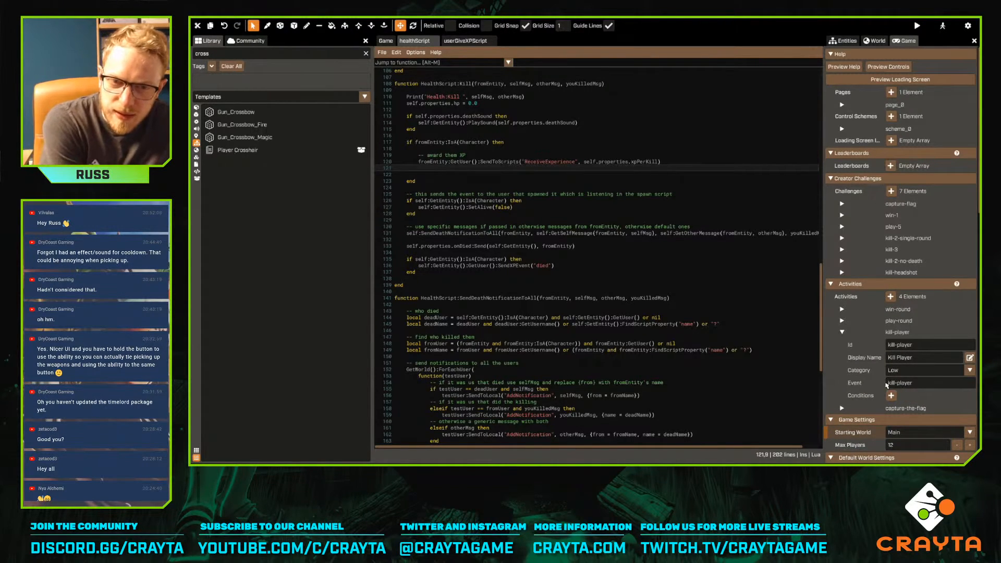
Search everywhere in the project for "kill-player" starting from healthScript's find box
{"action": "left_click", "coordinate": [622, 271]}
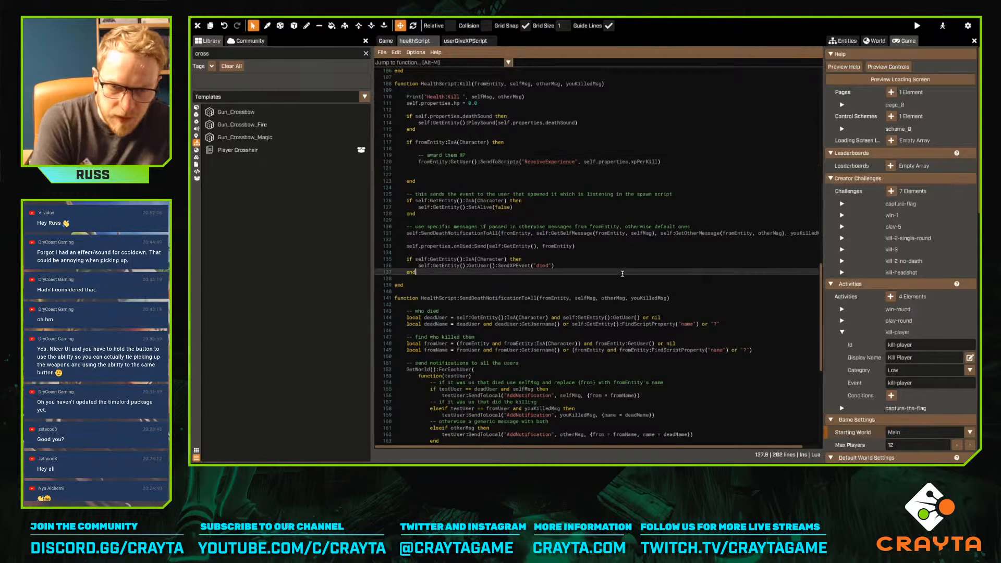
{"action": "scroll", "coordinate": [621, 272], "scroll_direction": "down", "scroll_amount": 2}
{"action": "key", "text": "ctrl+f"}
{"action": "type", "text": "kill-player"}
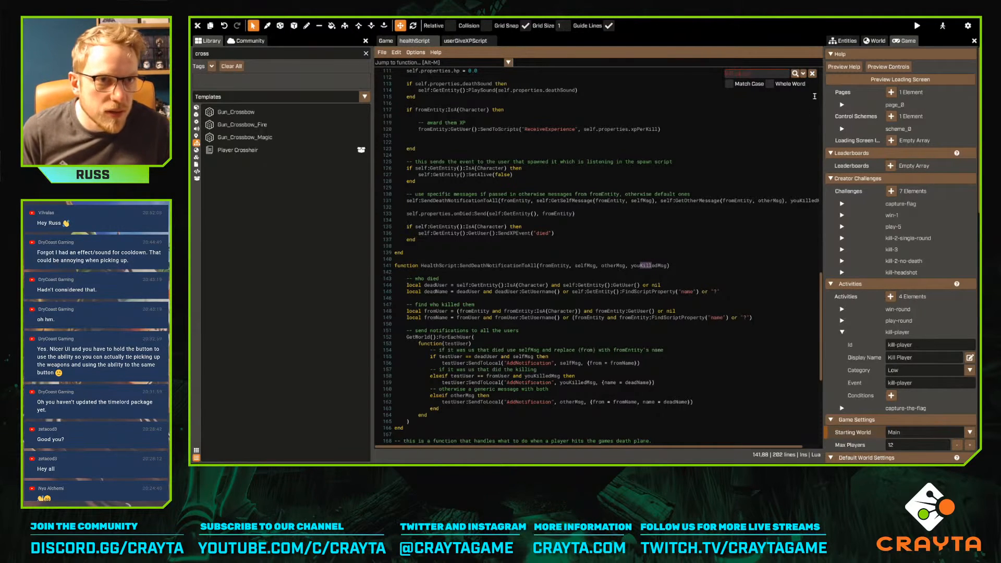
{"action": "left_click", "coordinate": [803, 73]}
{"action": "left_click", "coordinate": [794, 85]}
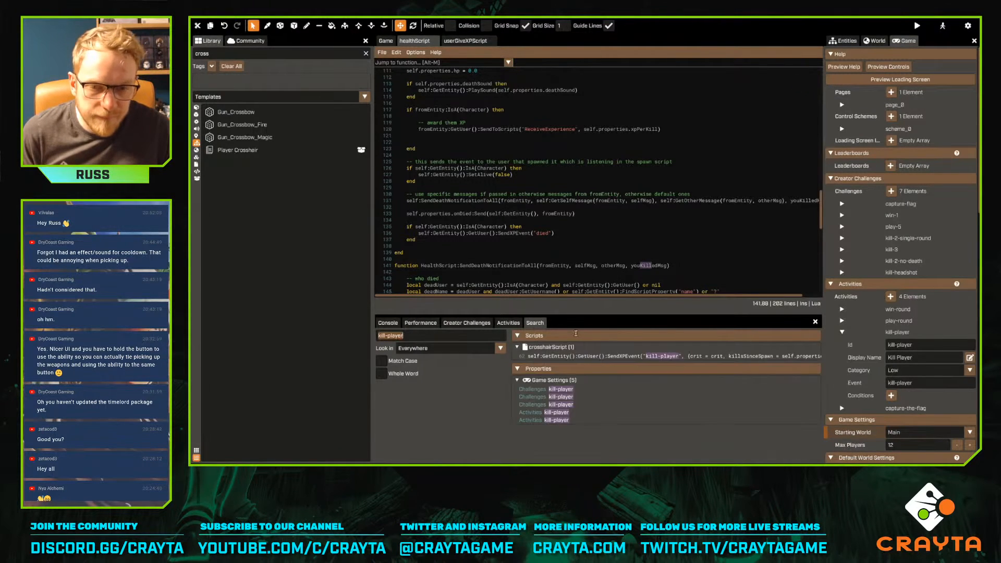
Open the kill-player match in crosshairScript and examine the OnBulletFired code around the SendXPEvent call
{"action": "left_click", "coordinate": [561, 357]}
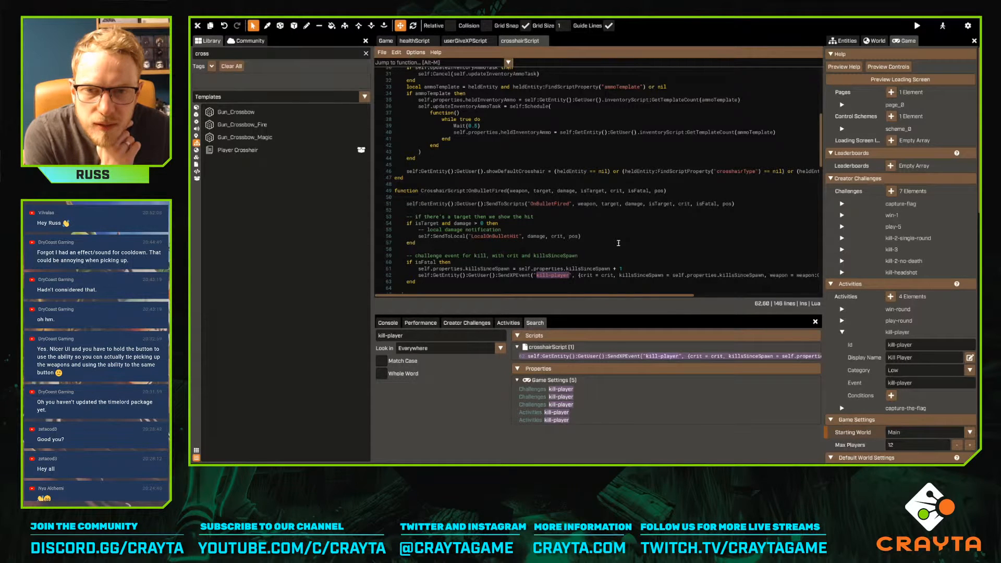
{"action": "scroll", "coordinate": [618, 245], "scroll_direction": "down", "scroll_amount": 2}
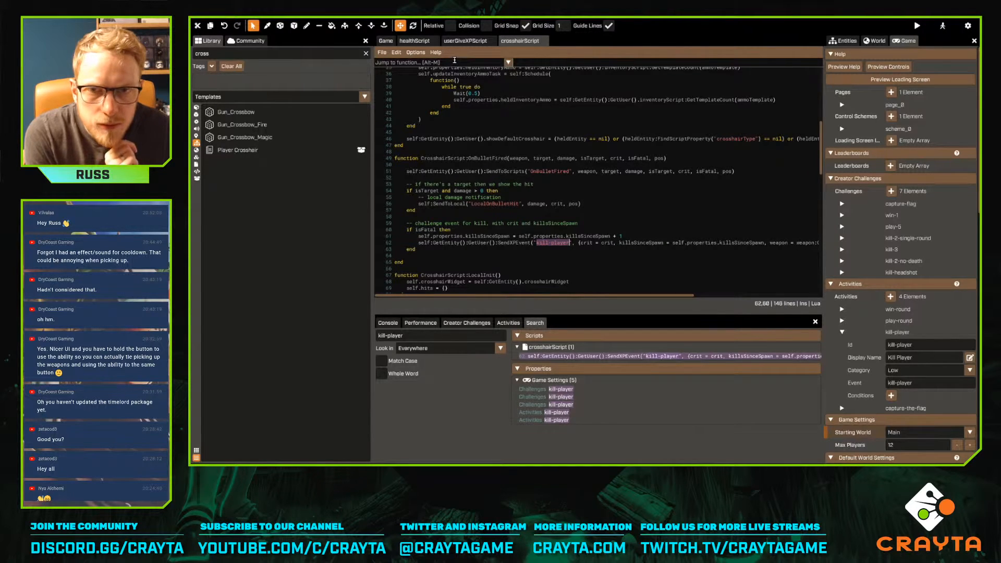
{"action": "scroll", "coordinate": [577, 186], "scroll_direction": "up", "scroll_amount": 8}
{"action": "scroll", "coordinate": [577, 187], "scroll_direction": "down", "scroll_amount": 5}
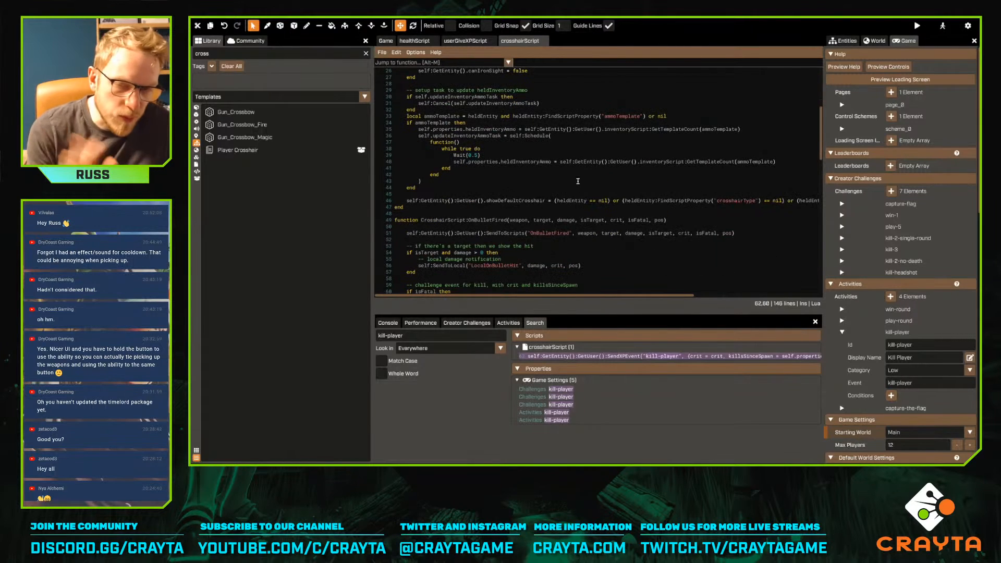
Close crosshairScript and the search results, and review the SendDeathNotificationToAll function in healthScript
{"action": "scroll", "coordinate": [577, 182], "scroll_direction": "down", "scroll_amount": 5}
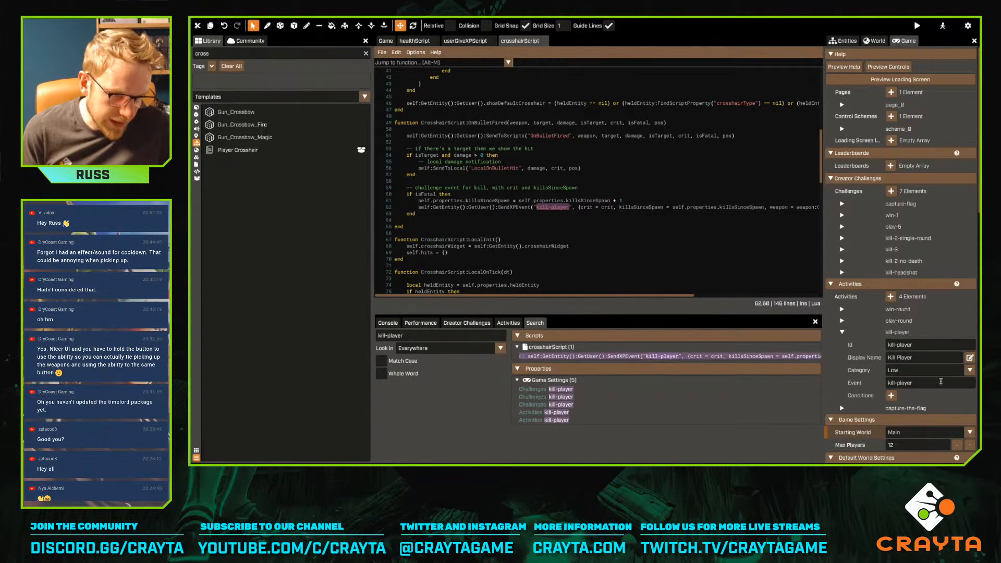
{"action": "middle_click", "coordinate": [531, 43]}
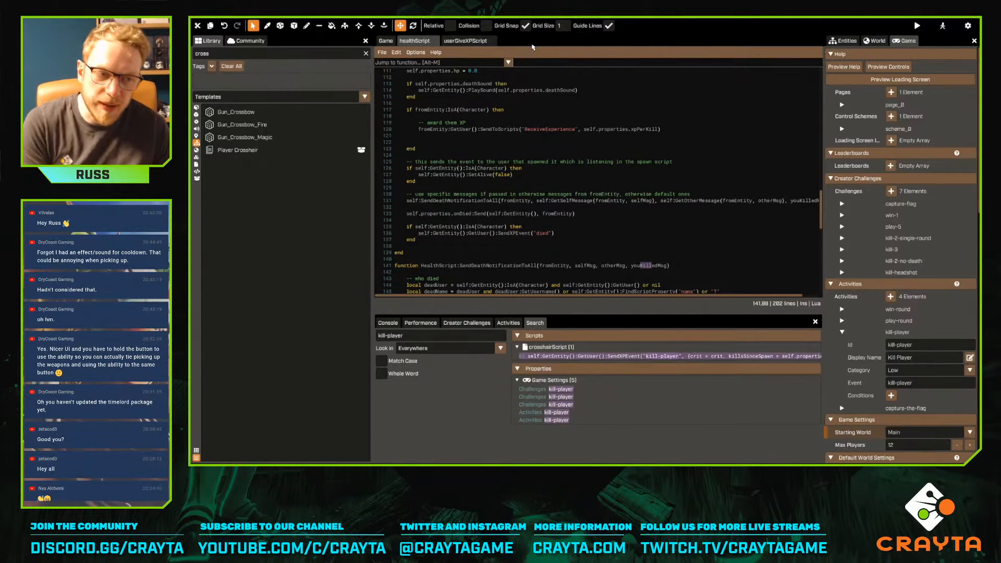
{"action": "left_click", "coordinate": [815, 321]}
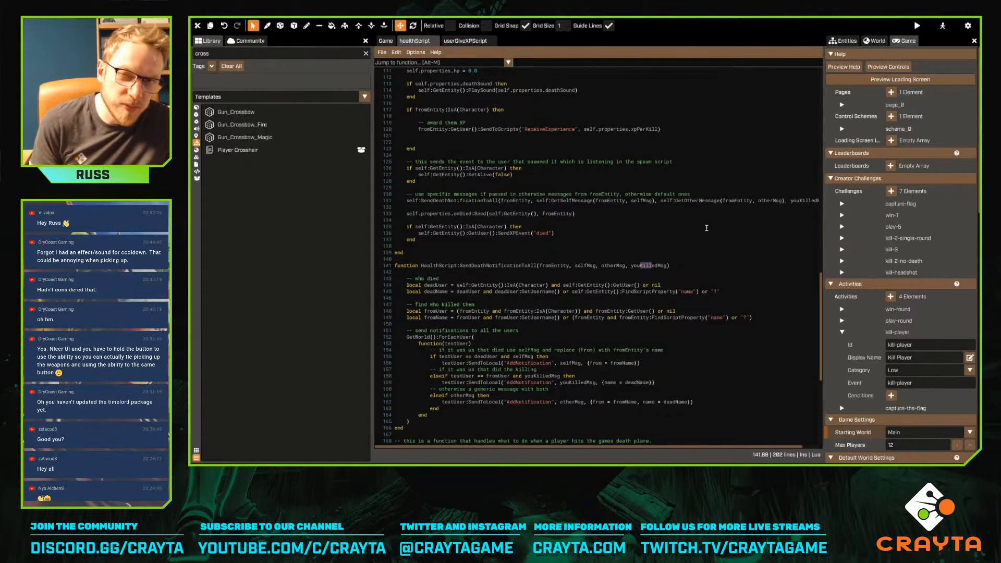
{"action": "left_click", "coordinate": [688, 266]}
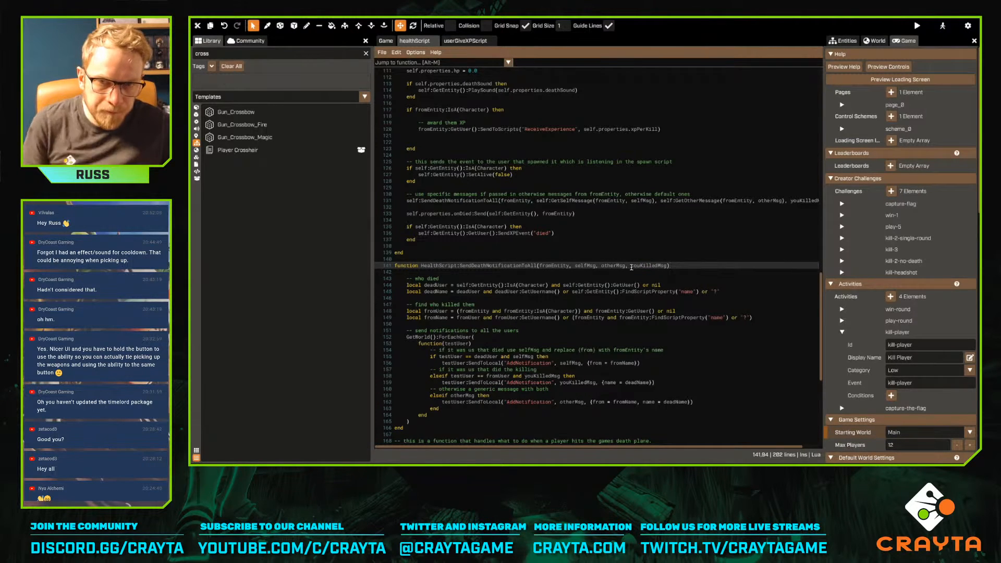
{"action": "scroll", "coordinate": [579, 234], "scroll_direction": "down", "scroll_amount": 5}
{"action": "left_click", "coordinate": [662, 280]}
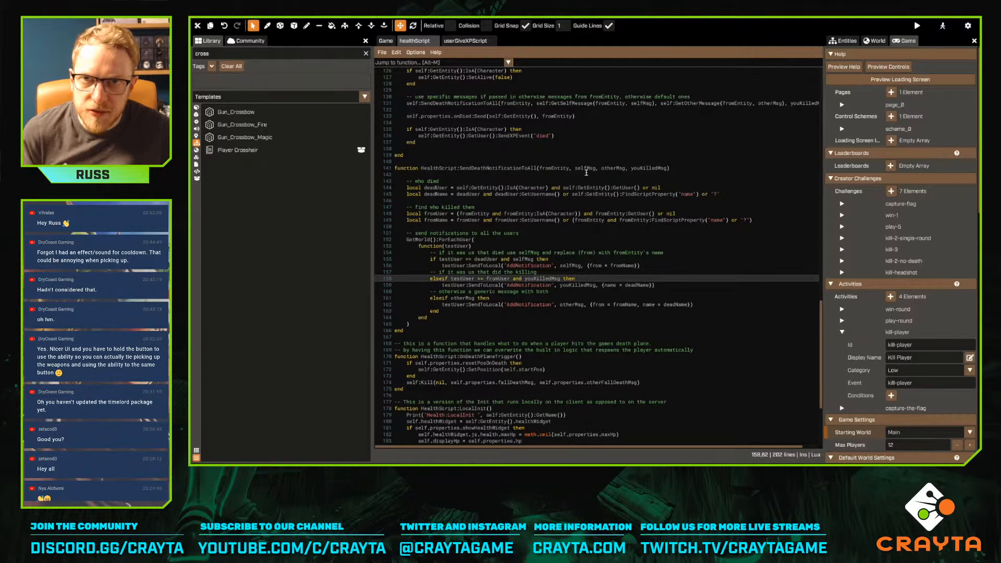
Stop editing the Player template and return to the game world
{"action": "left_click", "coordinate": [386, 40]}
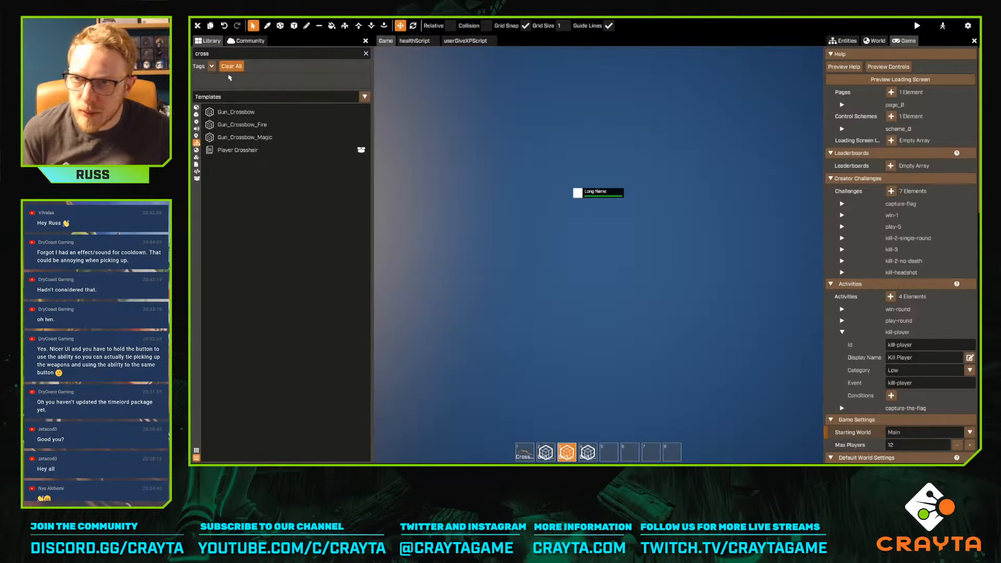
{"action": "left_click", "coordinate": [843, 41]}
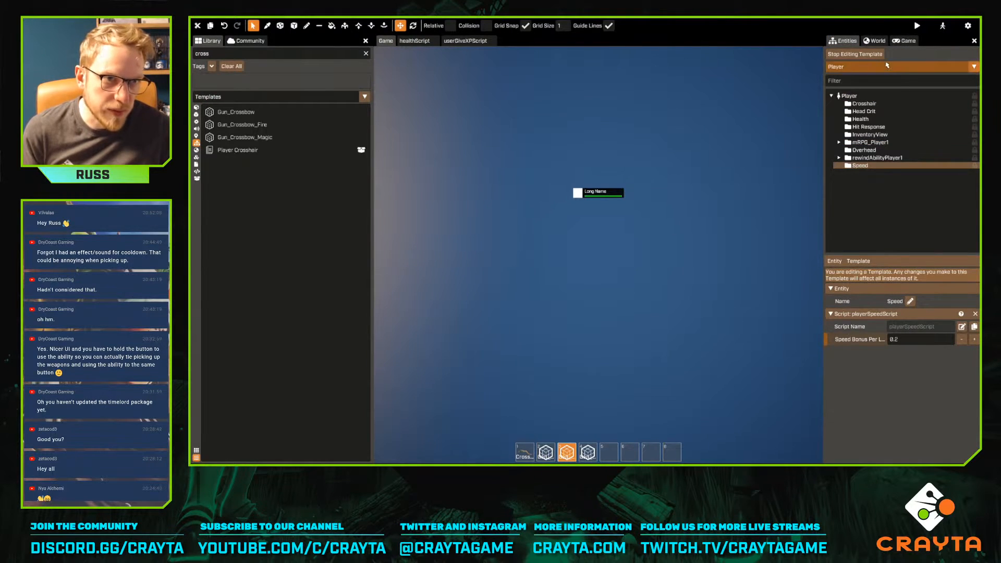
{"action": "left_click", "coordinate": [856, 54]}
{"action": "key", "text": "s"}
{"action": "right_click_drag", "start_coordinate": [661, 218], "coordinate": [598, 248]}
{"action": "key", "text": "w"}
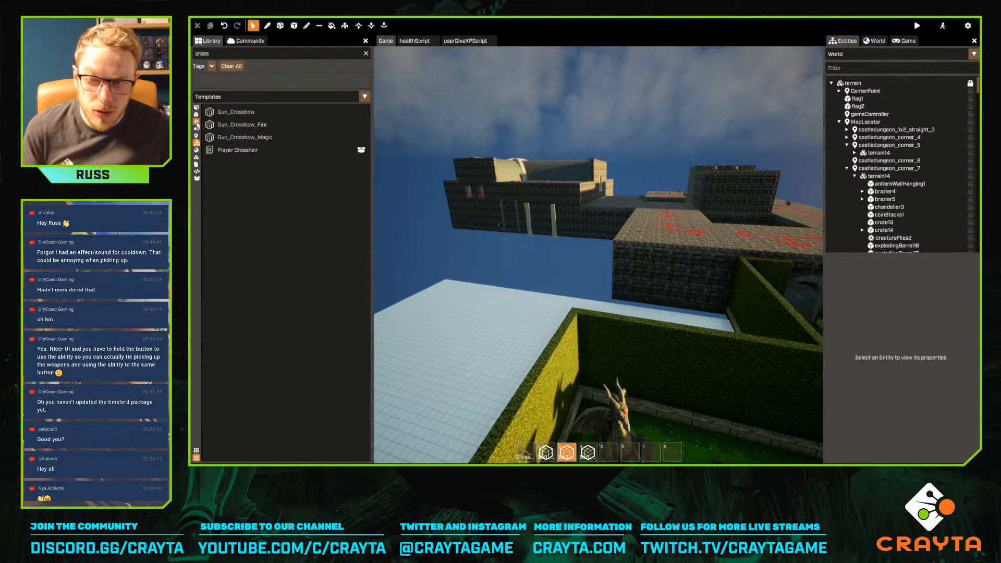
Search the library templates for "flag" and open the Flag Spawner template for editing
{"action": "double_click", "coordinate": [230, 54]}
{"action": "type", "text": "flag"}
{"action": "left_click", "coordinate": [245, 126]}
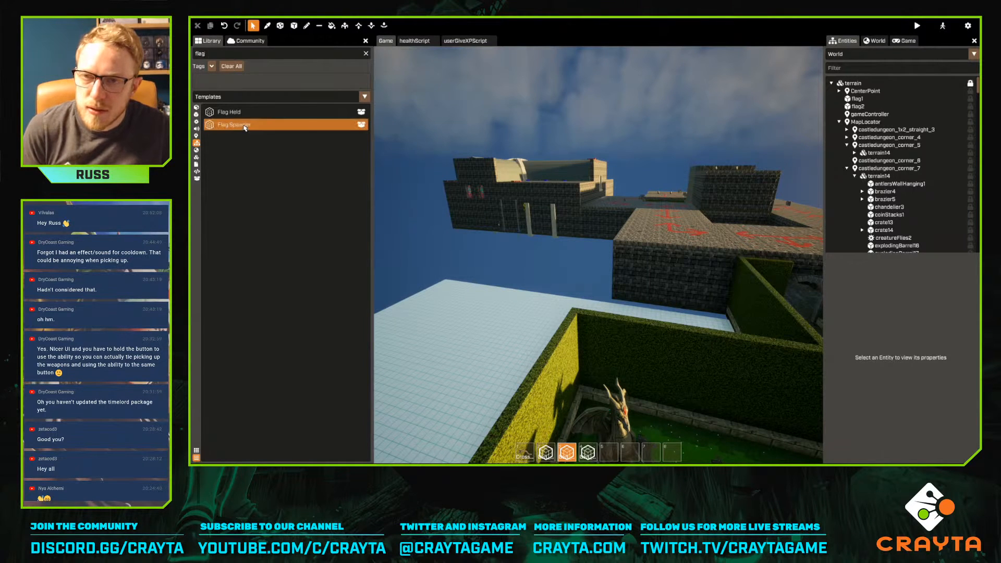
{"action": "double_click", "coordinate": [244, 126]}
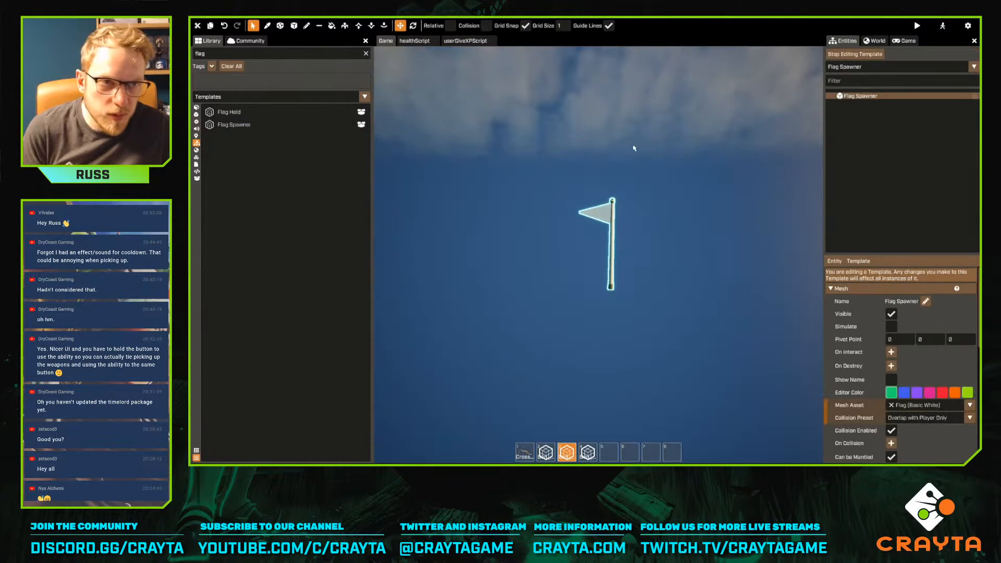
Look through the Flag Spawner's script properties and open flagSpawnerScript for editing
{"action": "scroll", "coordinate": [907, 355], "scroll_direction": "down", "scroll_amount": 10}
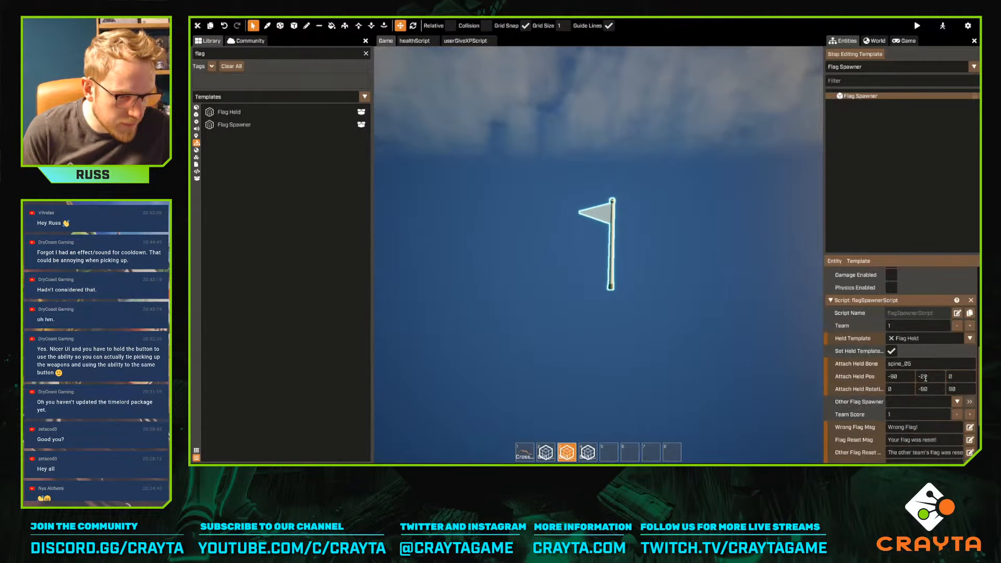
{"action": "scroll", "coordinate": [925, 378], "scroll_direction": "down", "scroll_amount": 1}
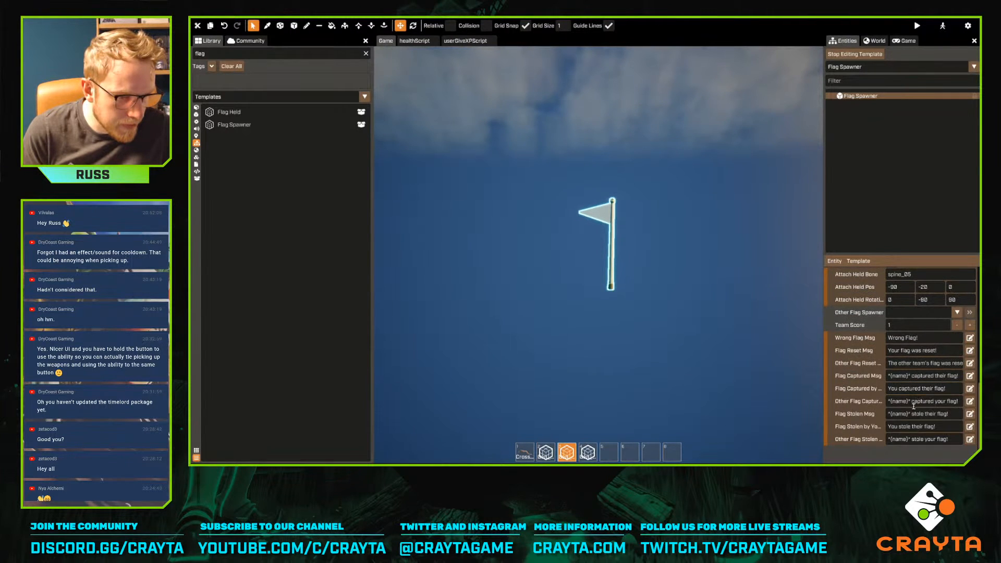
{"action": "scroll", "coordinate": [917, 401], "scroll_direction": "up", "scroll_amount": 6}
{"action": "left_click", "coordinate": [957, 386]}
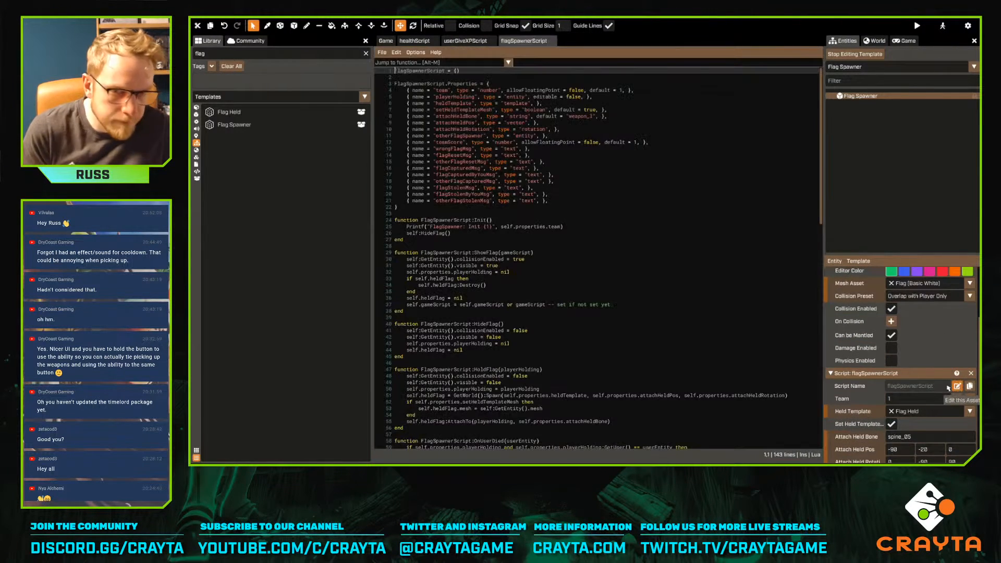
Examine the OnCollision function in flagSpawnerScript for where a flag capture is scored and its event sent
{"action": "scroll", "coordinate": [581, 291], "scroll_direction": "down", "scroll_amount": 5}
{"action": "scroll", "coordinate": [581, 291], "scroll_direction": "down", "scroll_amount": 3}
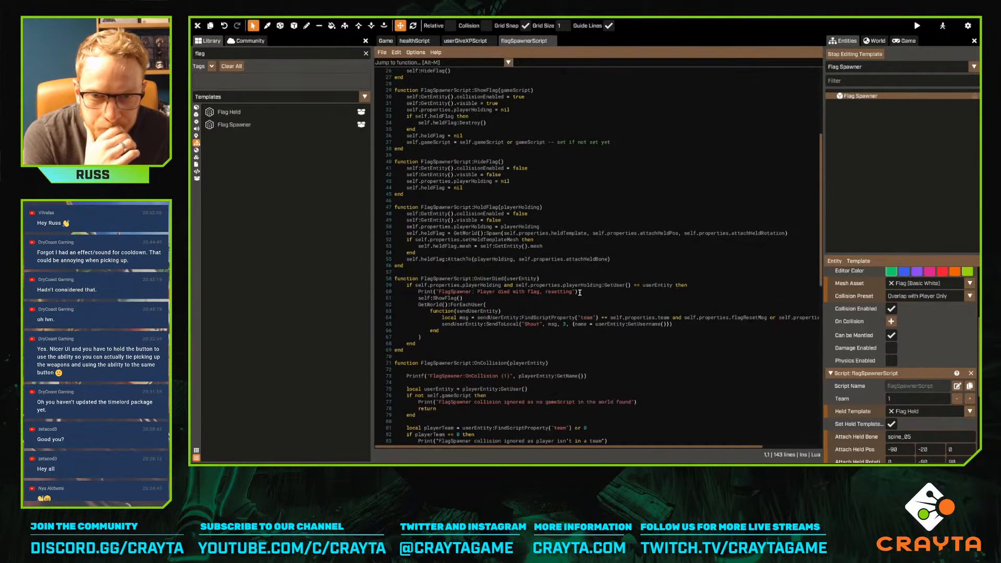
{"action": "scroll", "coordinate": [552, 286], "scroll_direction": "down", "scroll_amount": 15}
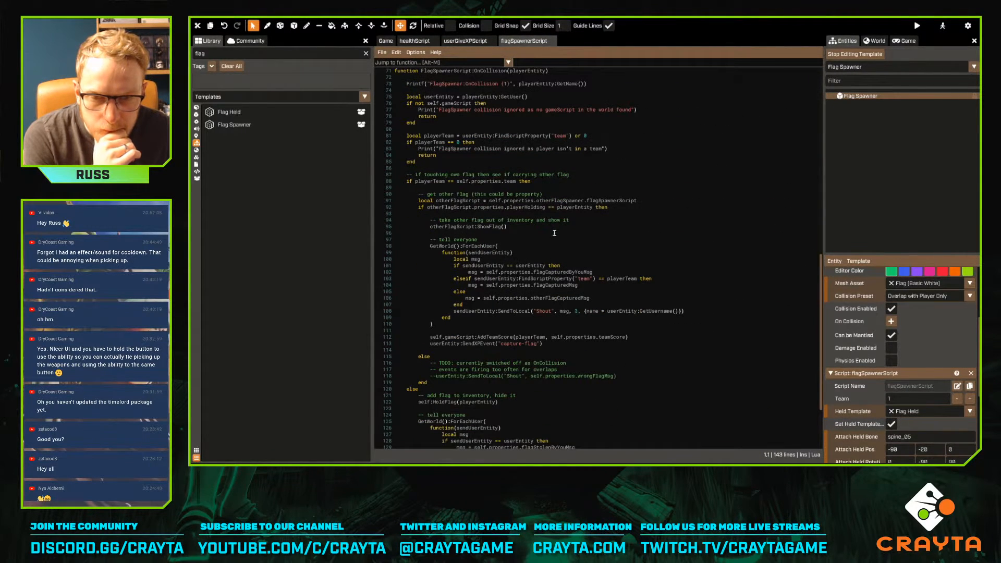
{"action": "scroll", "coordinate": [553, 232], "scroll_direction": "down", "scroll_amount": 2}
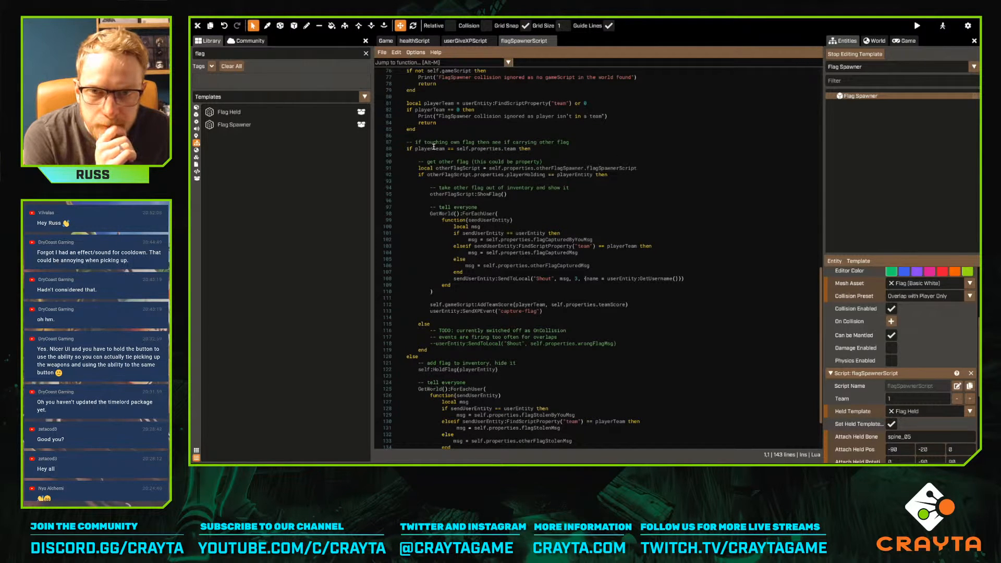
{"action": "scroll", "coordinate": [524, 167], "scroll_direction": "up", "scroll_amount": 3}
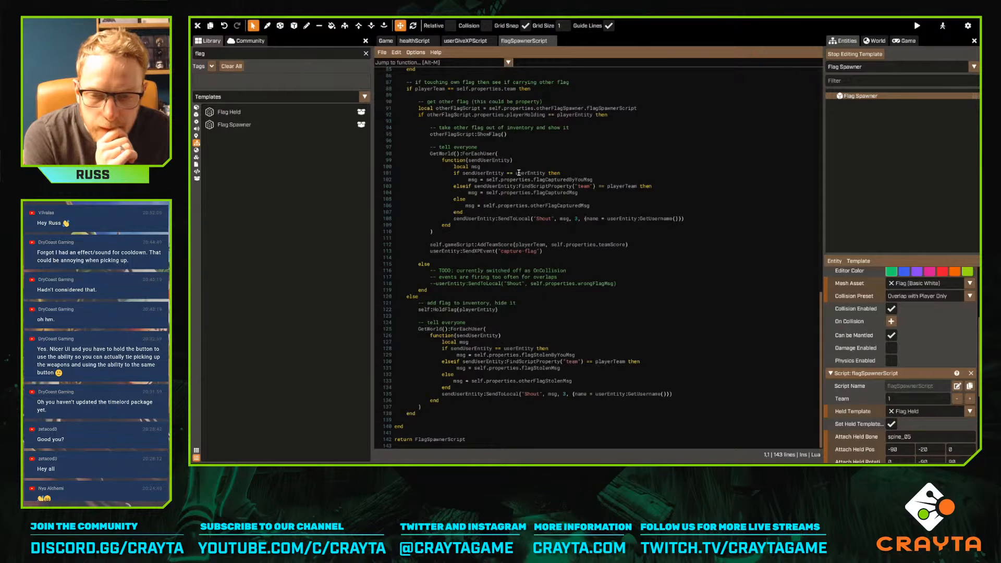
{"action": "scroll", "coordinate": [520, 239], "scroll_direction": "up", "scroll_amount": 2}
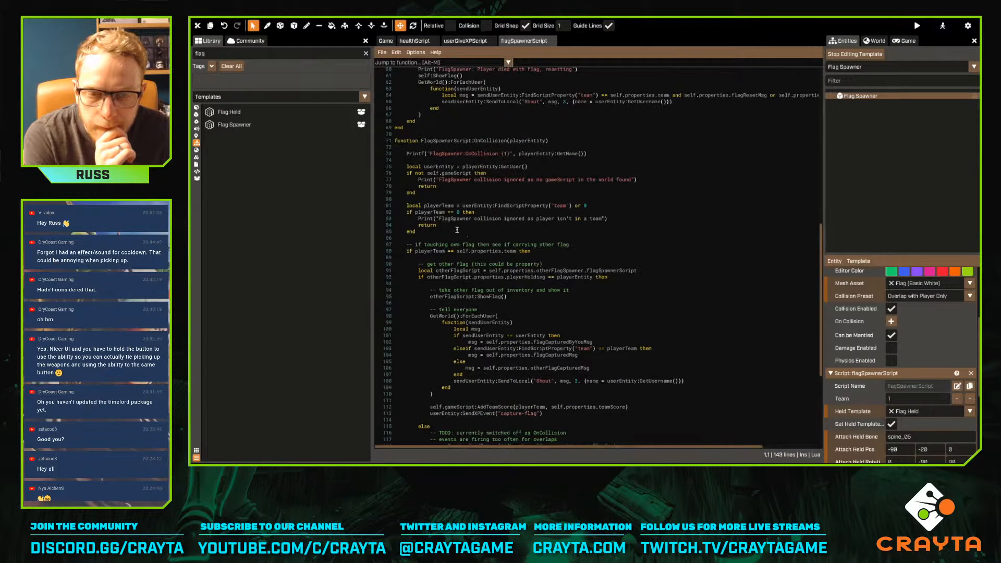
{"action": "scroll", "coordinate": [464, 232], "scroll_direction": "down", "scroll_amount": 3}
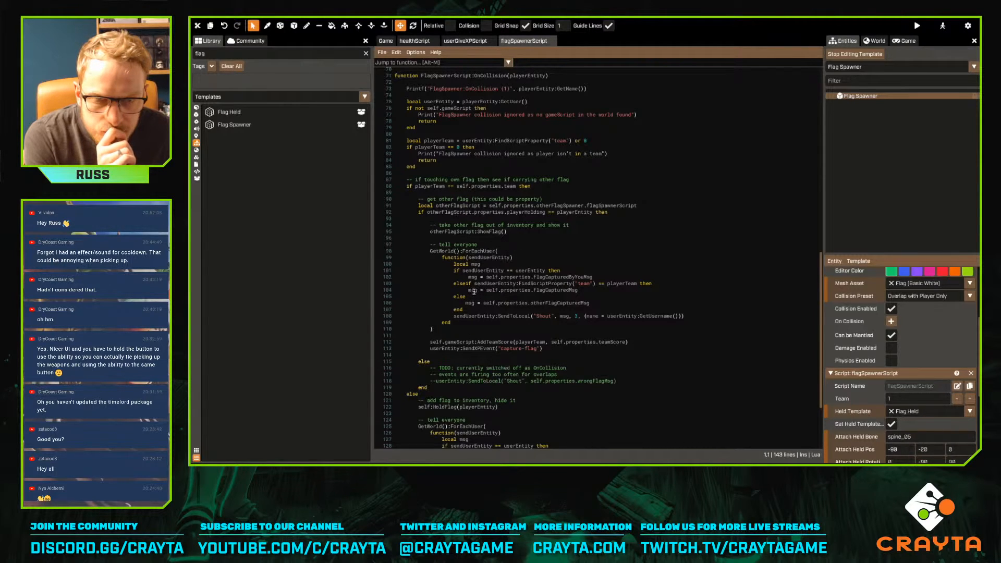
Below the capture-flag SendXPEvent line, add player:GetUser():SendToScripts("ReceiveExperience", 100) after a blank line
{"action": "left_click", "coordinate": [552, 348]}
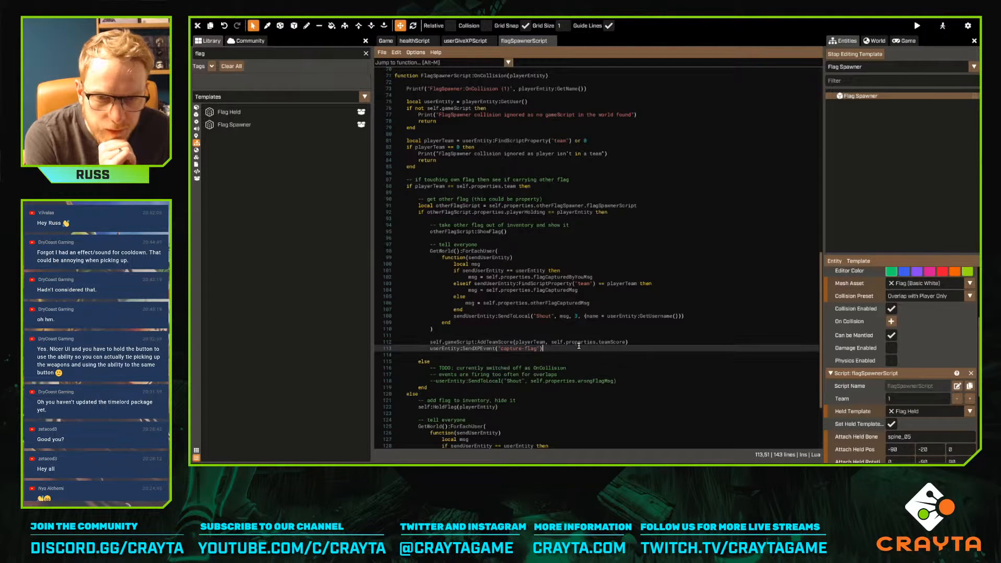
{"action": "key", "text": "Return"}
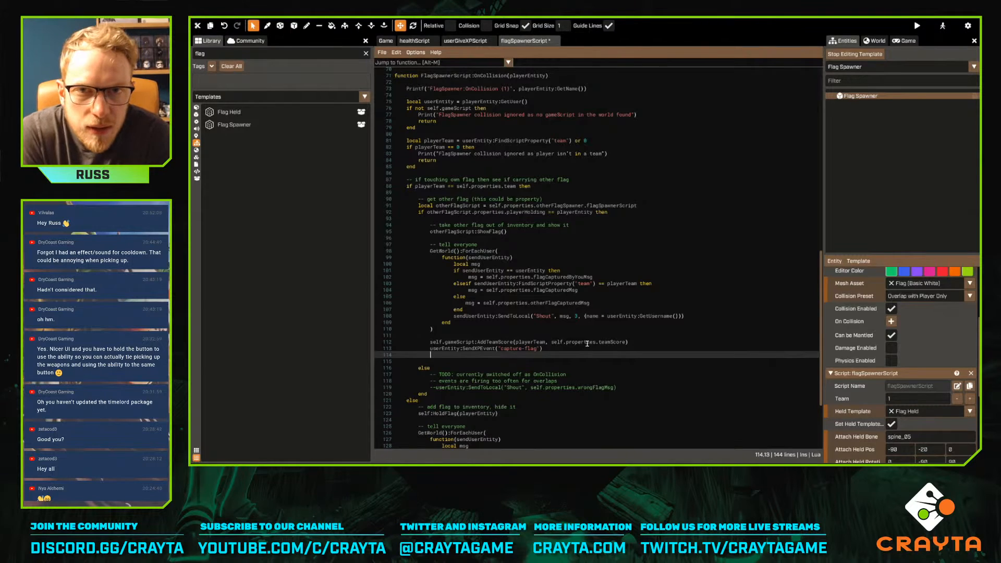
{"action": "key", "text": "Return"}
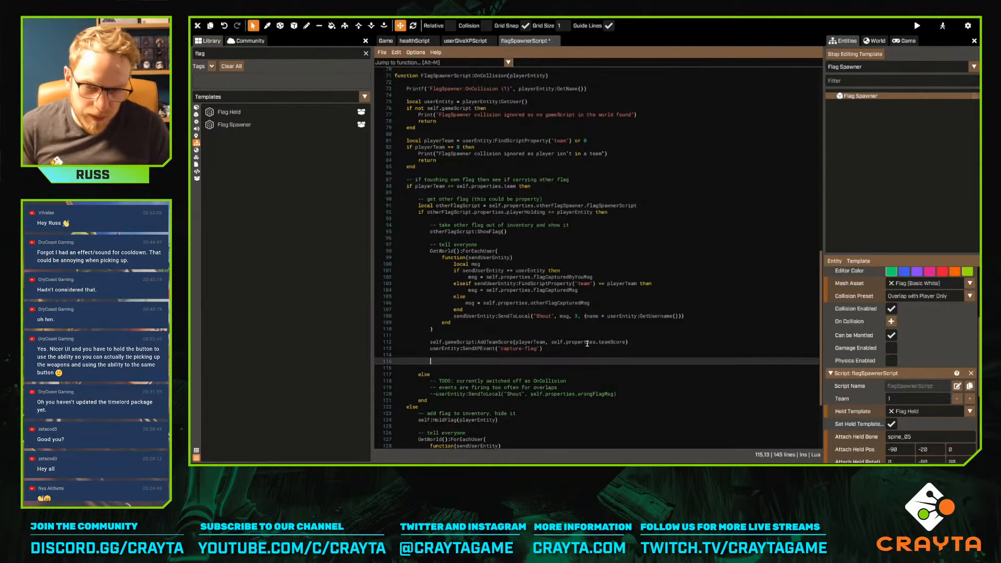
{"action": "type", "text": "play"}
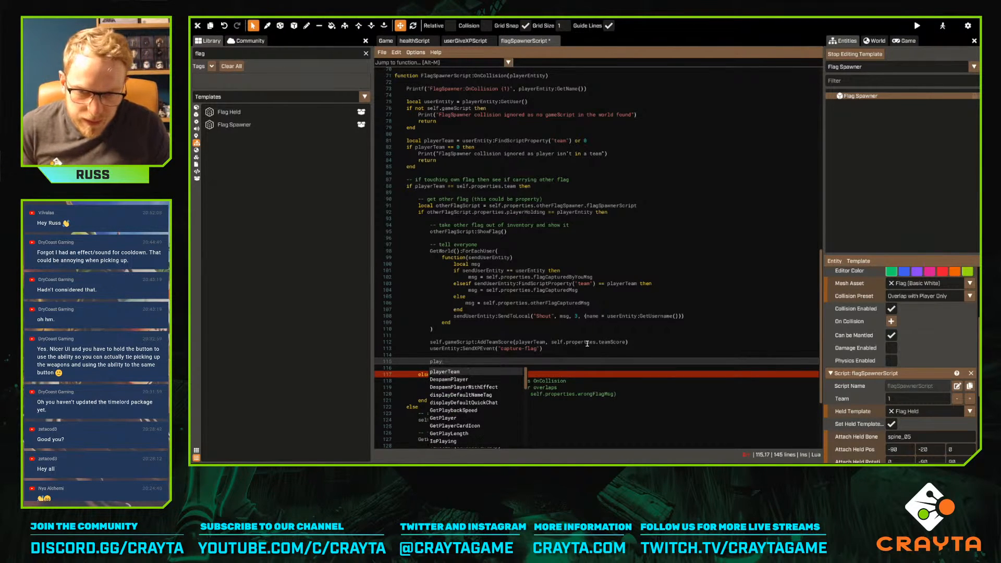
{"action": "key", "text": "Escape"}
{"action": "key", "text": "BackSpace"}
{"action": "key", "text": "BackSpace"}
{"action": "key", "text": "BackSpace"}
{"action": "key", "text": "BackSpace"}
{"action": "type", "text": "player:GetUser():SendToScripts(\"ReceiveExperience\", 100)"}
Replace player:GetUser() with userEntity in the new ReceiveExperience call and save flagSpawnerScript
{"action": "key", "text": "Home"}
{"action": "key", "text": "ctrl+shift+Right"}
{"action": "key", "text": "ctrl+shift+Right"}
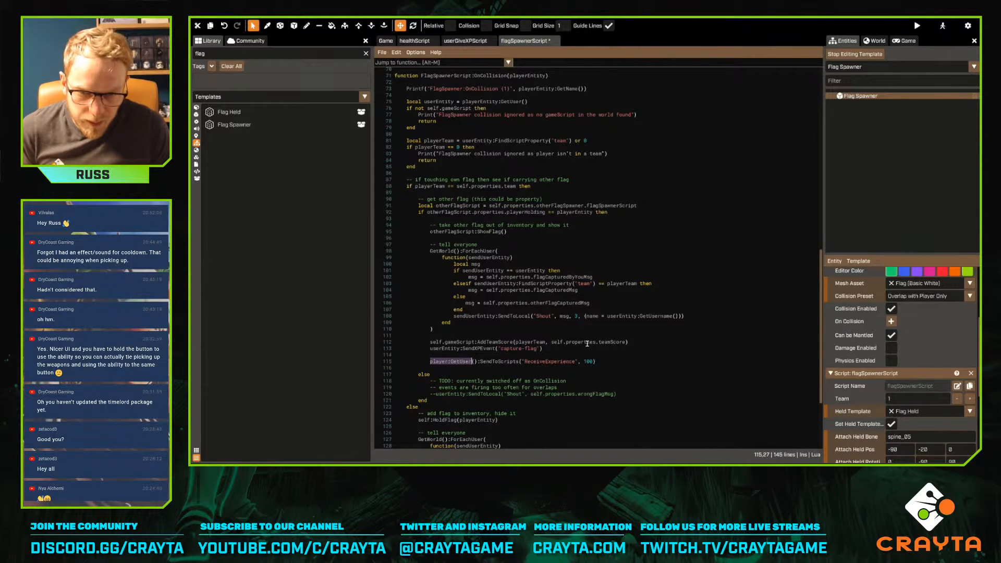
{"action": "type", "text": "userEntity"}
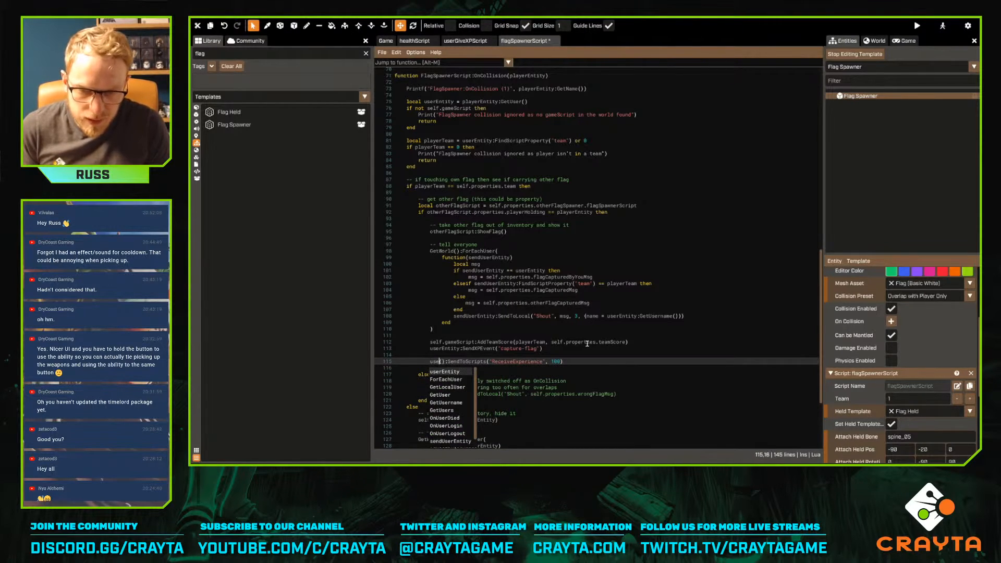
{"action": "key", "text": "Escape"}
{"action": "key", "text": "Delete"}
{"action": "key", "text": "Delete"}
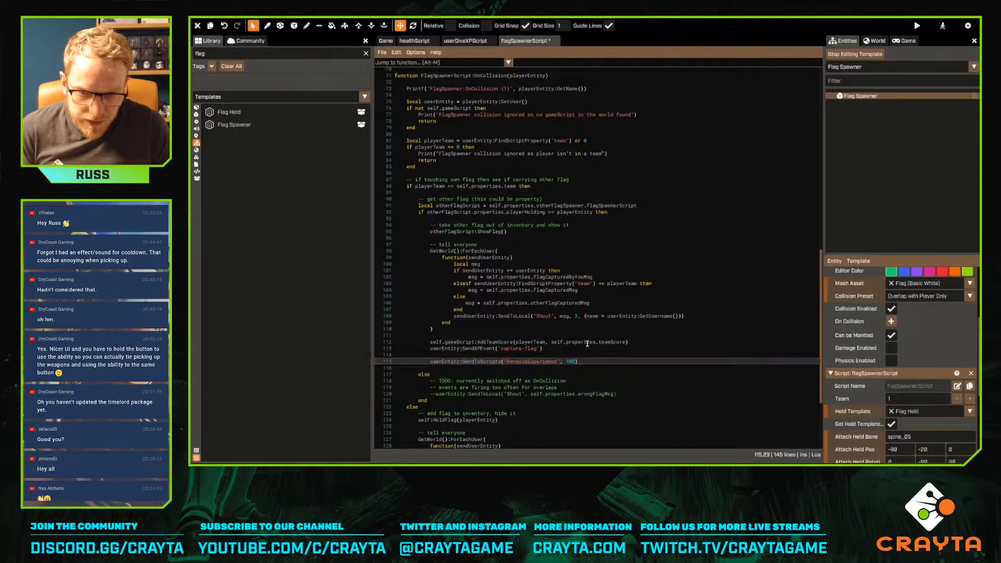
{"action": "key", "text": "ctrl+s"}
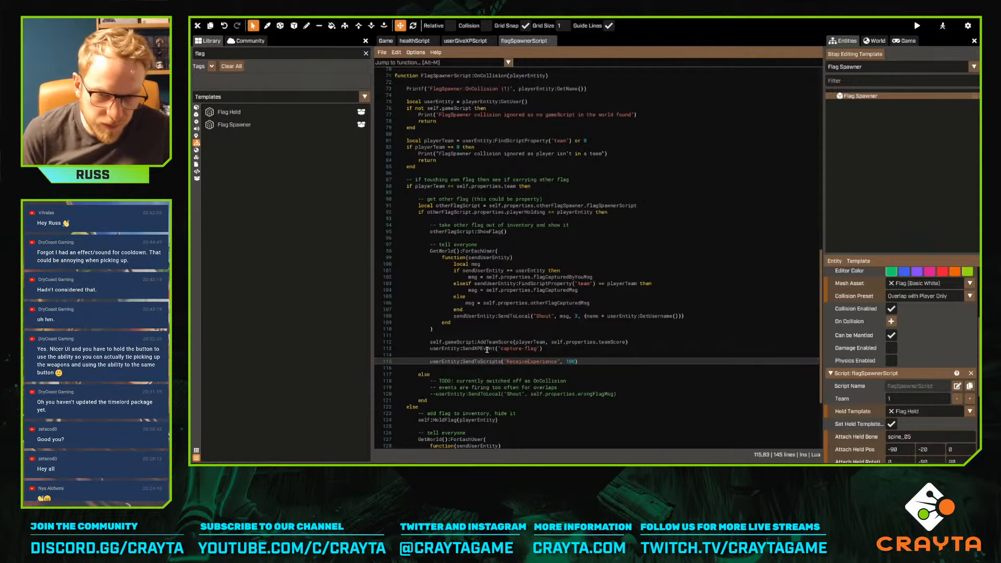
Remove the blank line between the capture-flag SendXPEvent line and the ReceiveExperience call
{"action": "double_click", "coordinate": [449, 348]}
{"action": "left_click", "coordinate": [550, 350]}
{"action": "key", "text": "Delete"}
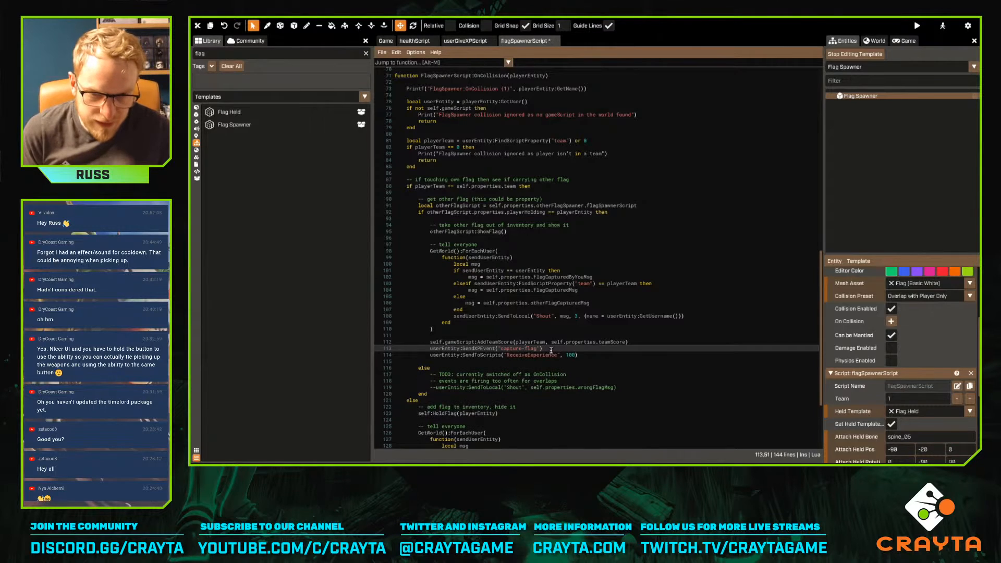
Change the ReceiveExperience amount from a fixed number to self.properties.xpPerCapture and save flagSpawnerScript
{"action": "left_click", "coordinate": [586, 355]}
{"action": "key", "text": "BackSpace"}
{"action": "key", "text": "BackSpace"}
{"action": "key", "text": "BackSpace"}
{"action": "key", "text": "BackSpace"}
{"action": "type", "text": "self.properties."}
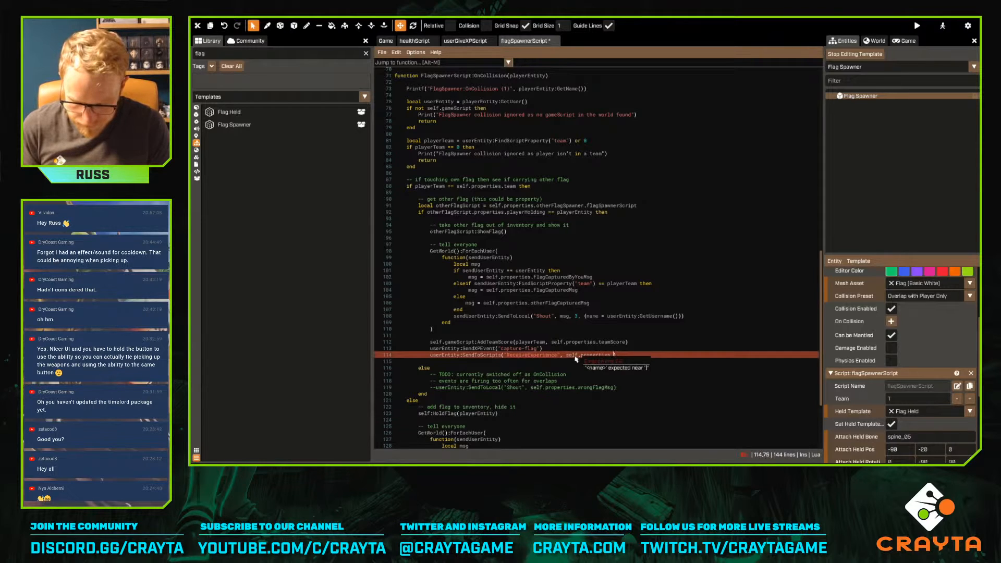
{"action": "type", "text": "capture"}
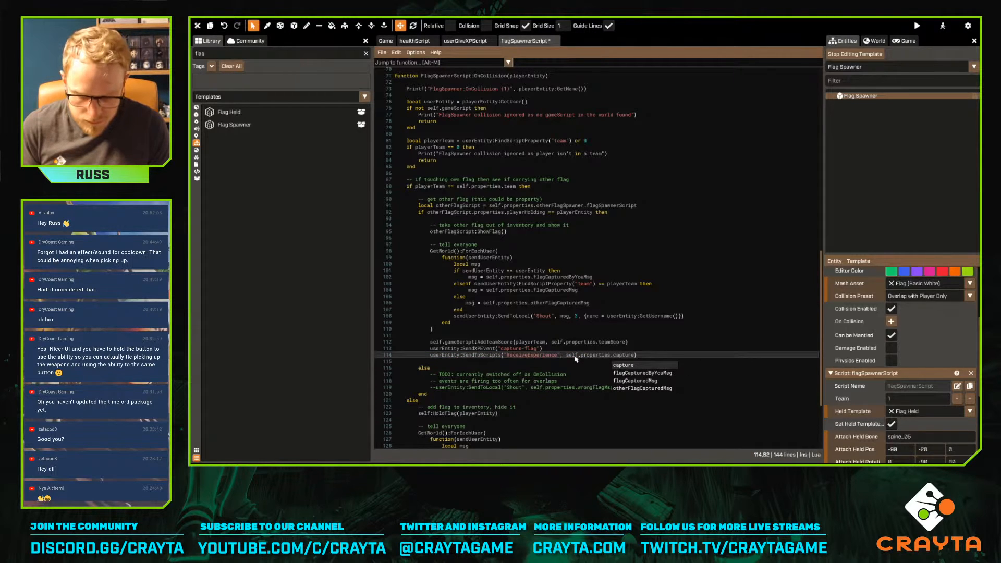
{"action": "key", "text": "ctrl+shift+Left"}
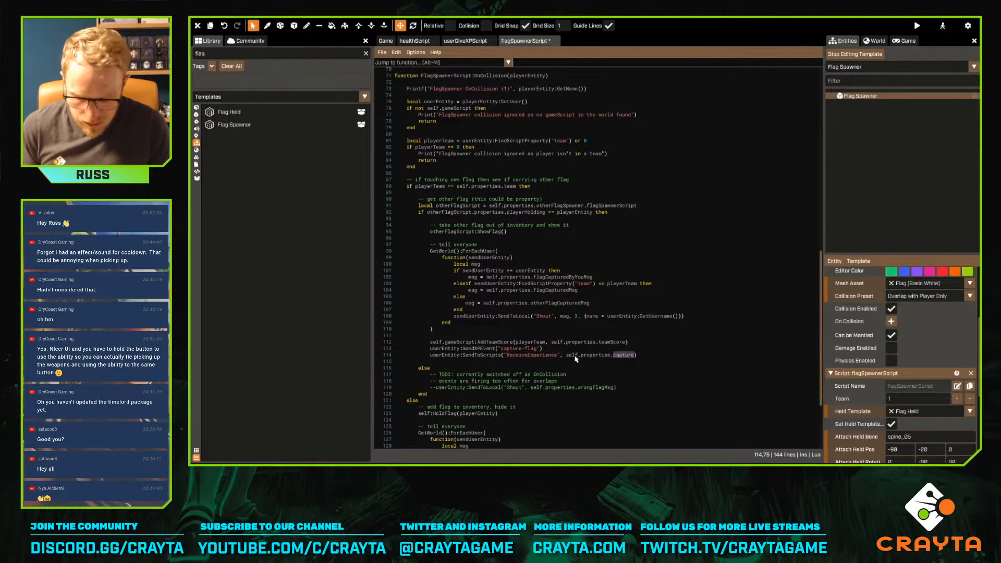
{"action": "type", "text": "xpPerCapture"}
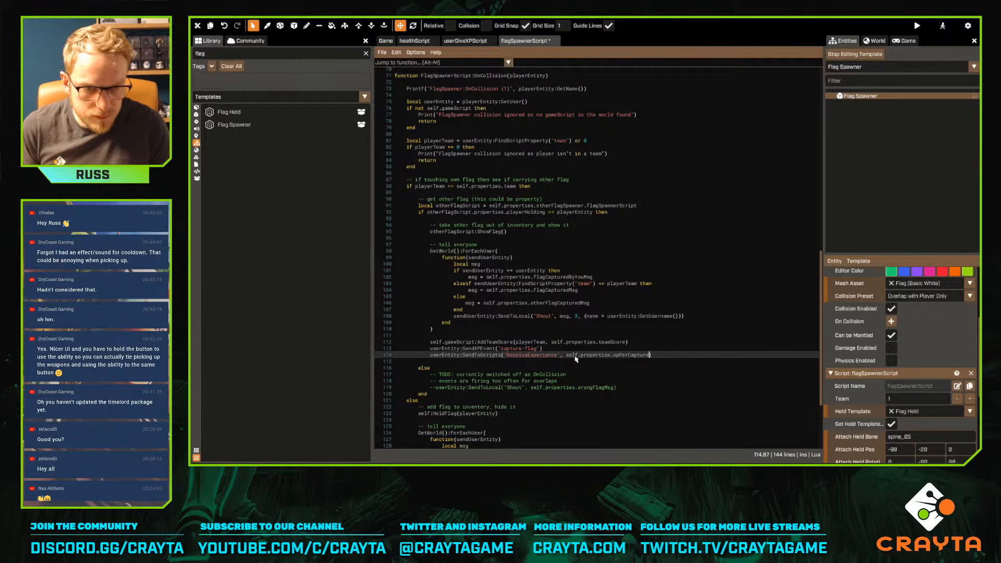
{"action": "key", "text": "ctrl+s"}
Define a number property named xpPerCapture on a new line after otherFlagStolenMsg in FlagSpawnerScript.Properties
{"action": "scroll", "coordinate": [576, 359], "scroll_direction": "up", "scroll_amount": 20}
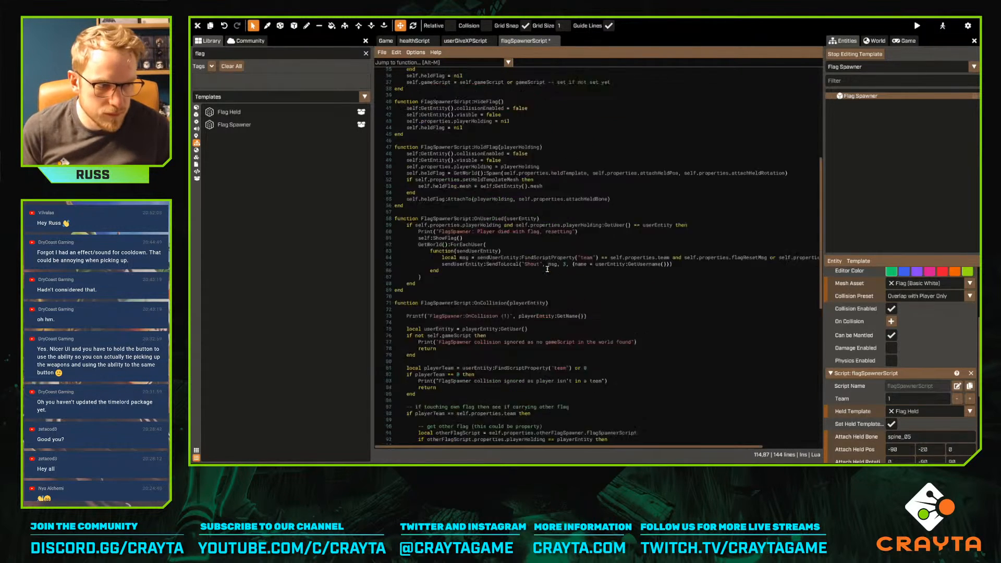
{"action": "left_click", "coordinate": [613, 199]}
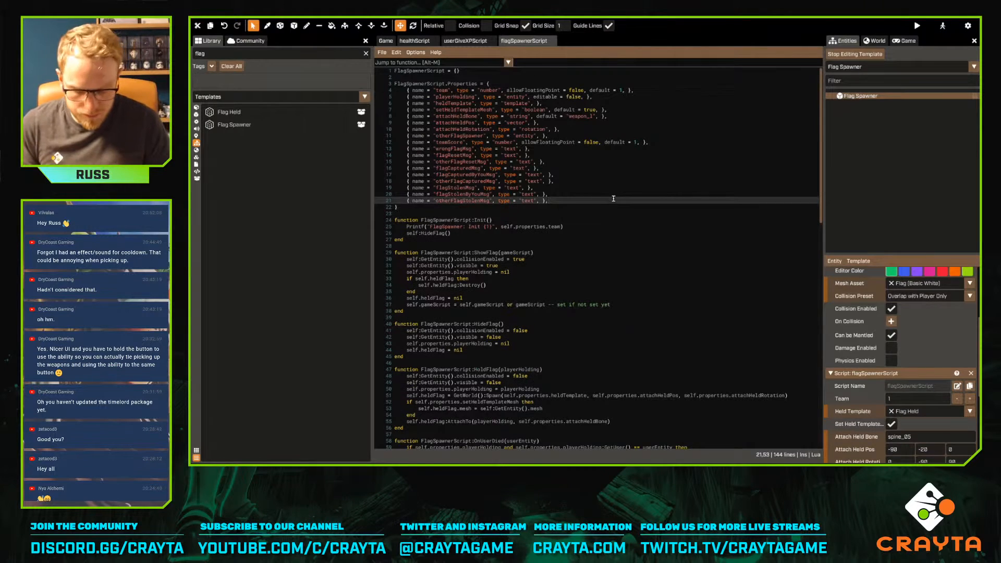
{"action": "key", "text": "Return"}
{"action": "type", "text": "{name = \""}
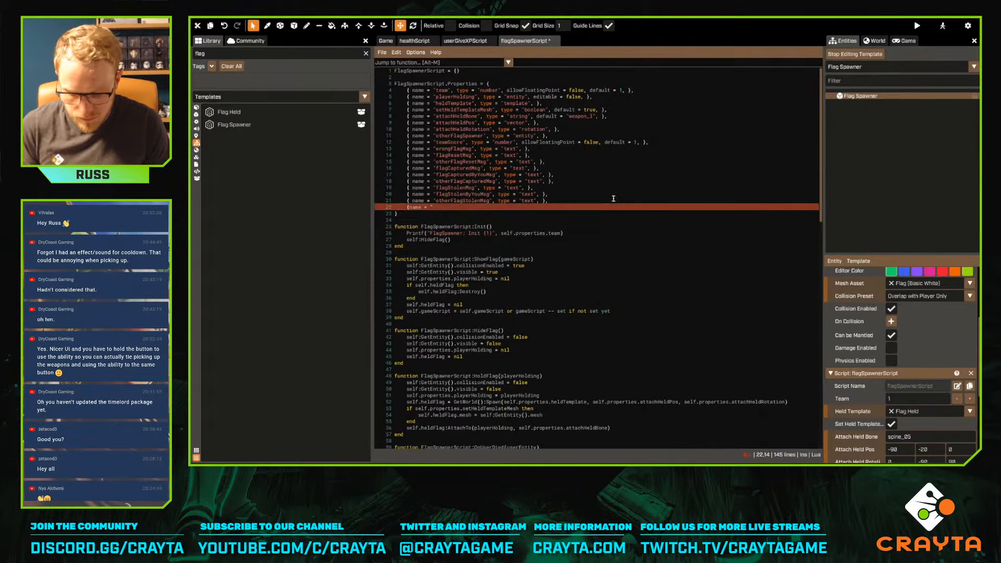
{"action": "type", "text": "xpPerCapture"}
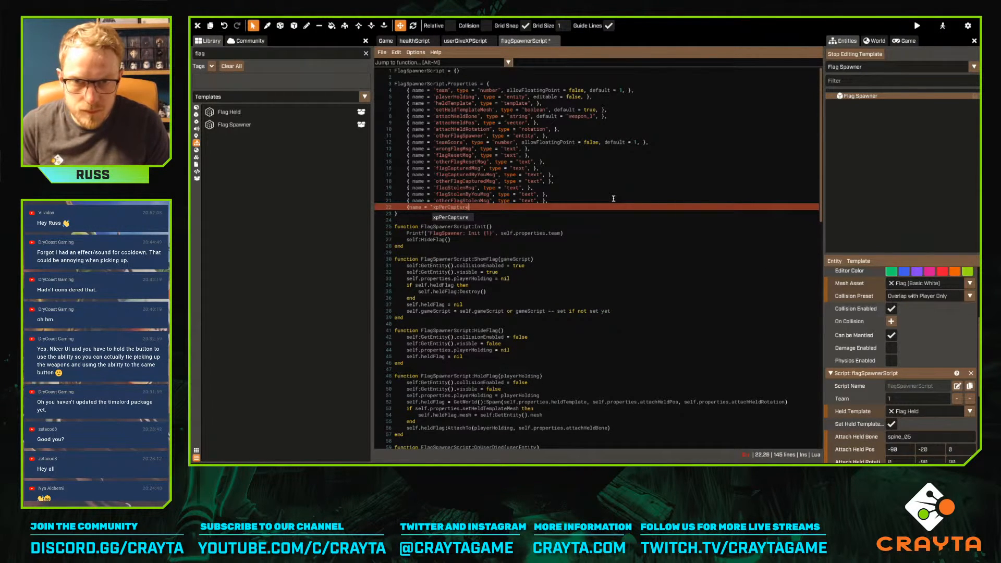
{"action": "type", "text": "\", type=\""}
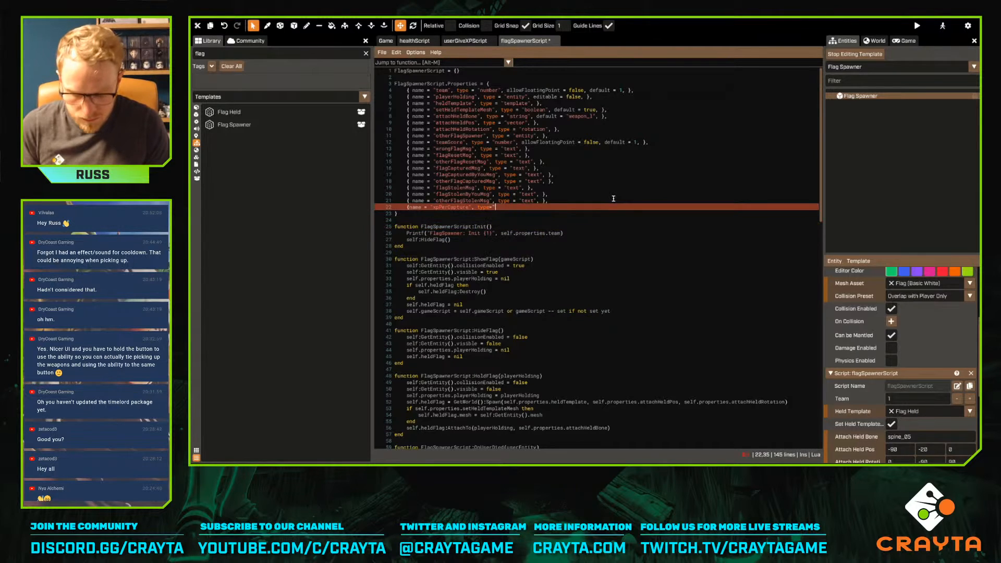
{"action": "type", "text": "number\"}"}
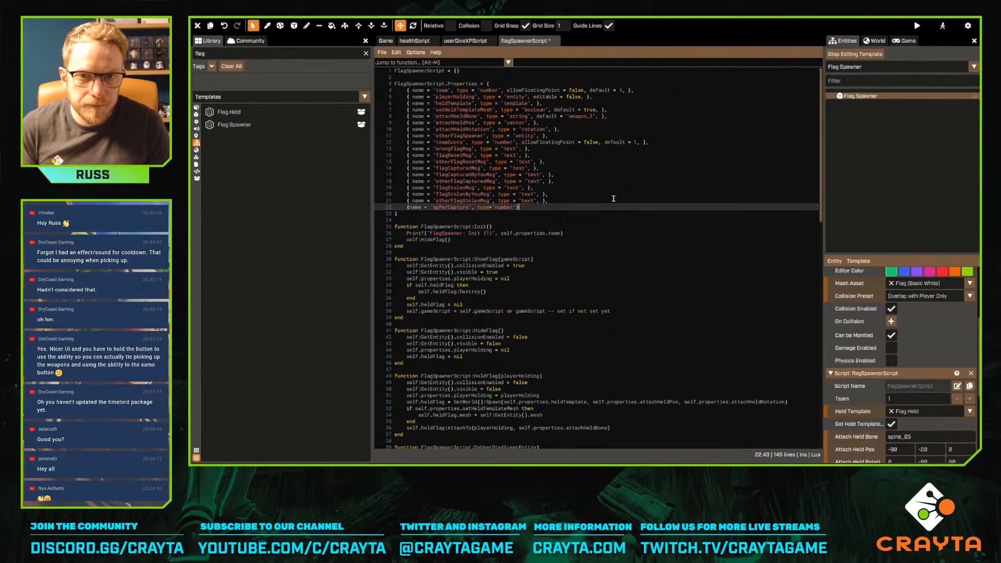
Space the xpPerCapture entry like the lines above, give it a default of 500, and save flagSpawnerScript
{"action": "key", "text": "Home"}
{"action": "key", "text": "Right"}
{"action": "key", "text": "End"}
{"action": "key", "text": "ctrl+s"}
{"action": "type", "text": ", default = 500"}
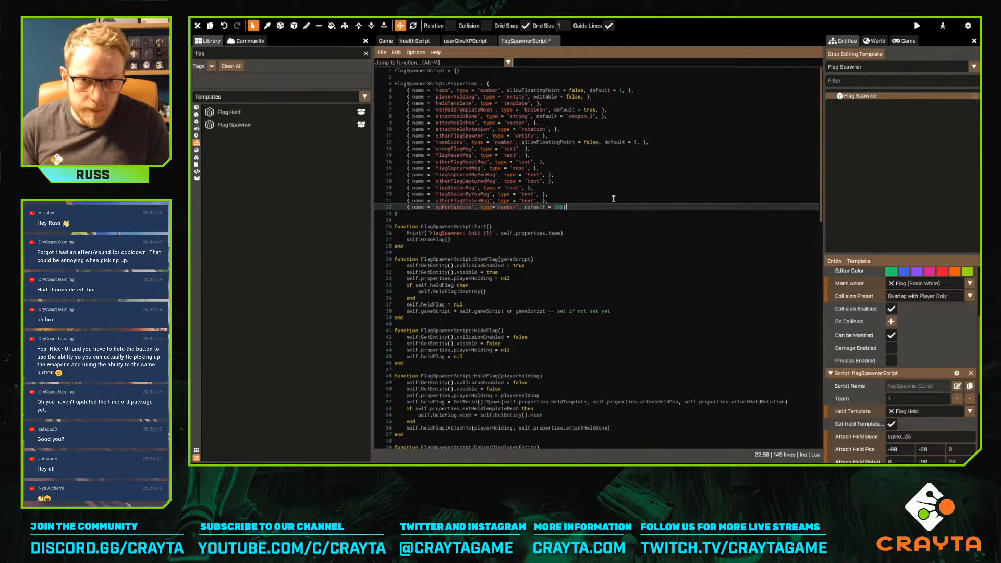
{"action": "key", "text": "ctrl+s"}
Check the Xp Per Capture property on the Flag Spawner, change its default in the script to 600, and save
{"action": "scroll", "coordinate": [933, 365], "scroll_direction": "down", "scroll_amount": 4}
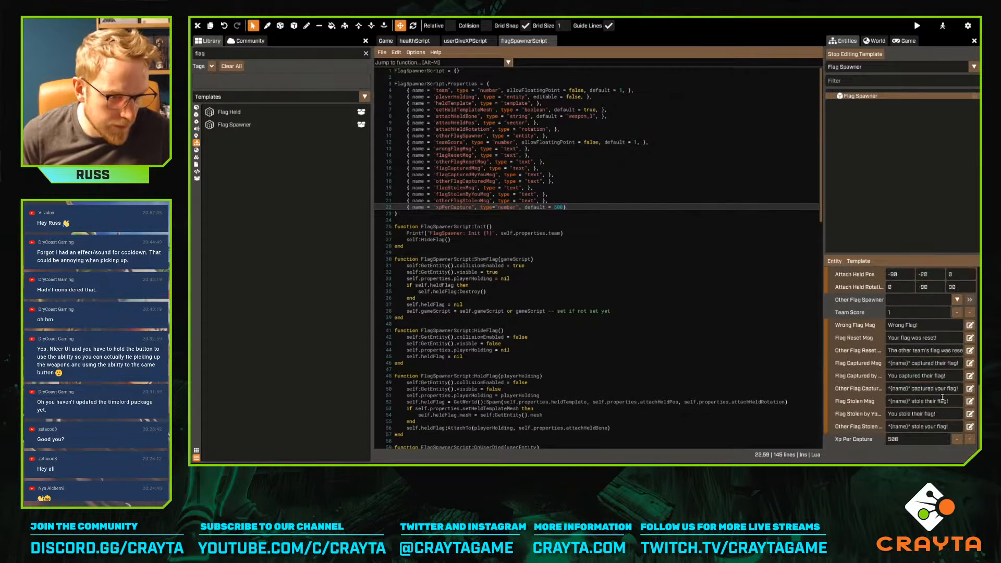
{"action": "scroll", "coordinate": [631, 312], "scroll_direction": "down", "scroll_amount": 5}
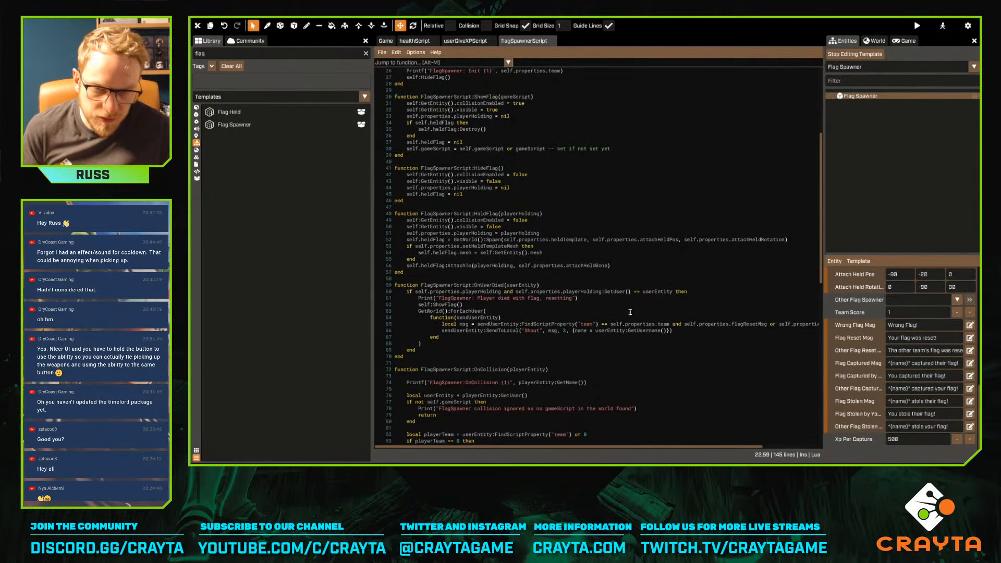
{"action": "scroll", "coordinate": [590, 296], "scroll_direction": "up", "scroll_amount": 5}
{"action": "type", "text": "600}"}
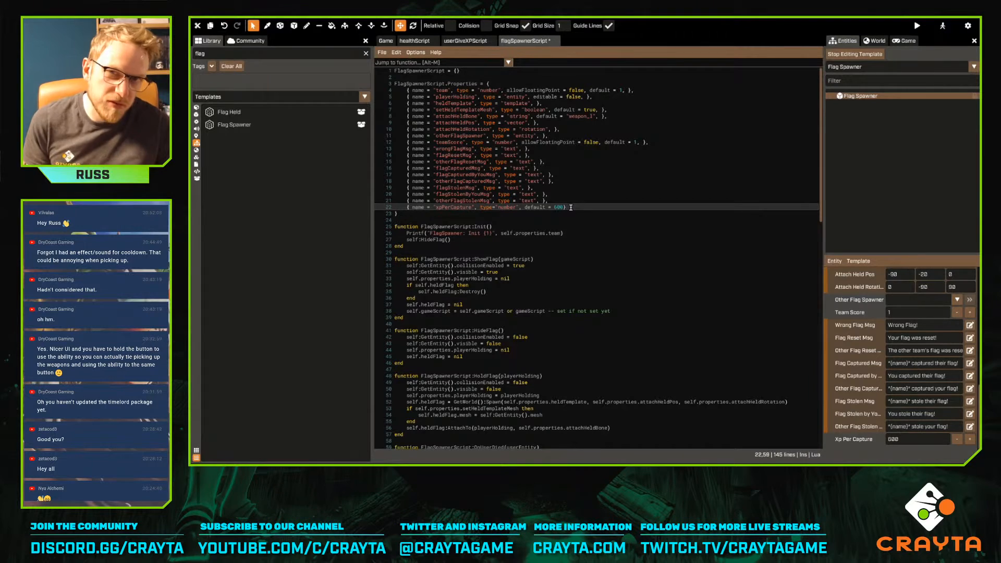
{"action": "key", "text": "ctrl+s"}
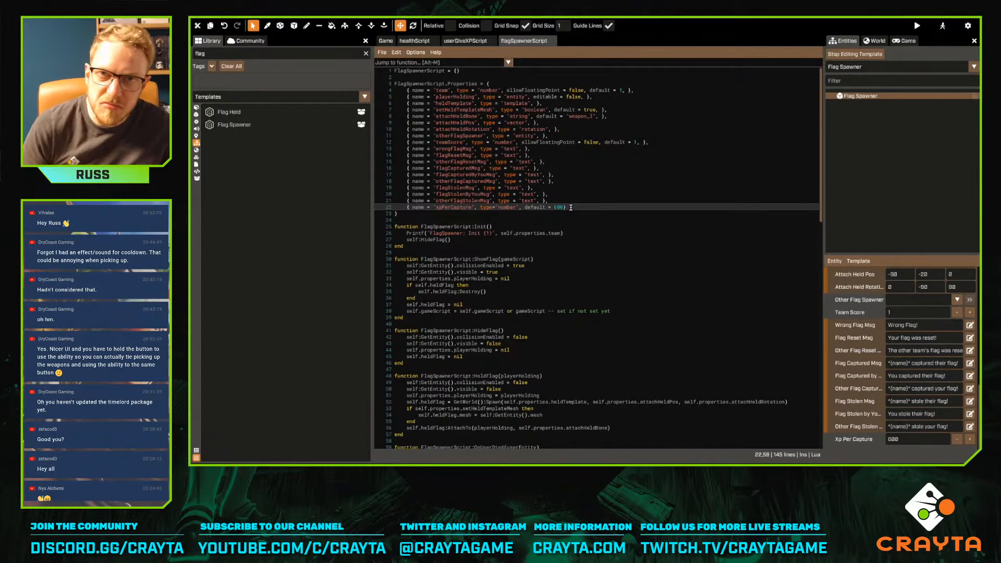
Return to the game view and stop editing the Flag Spawner template
{"action": "left_click", "coordinate": [466, 42]}
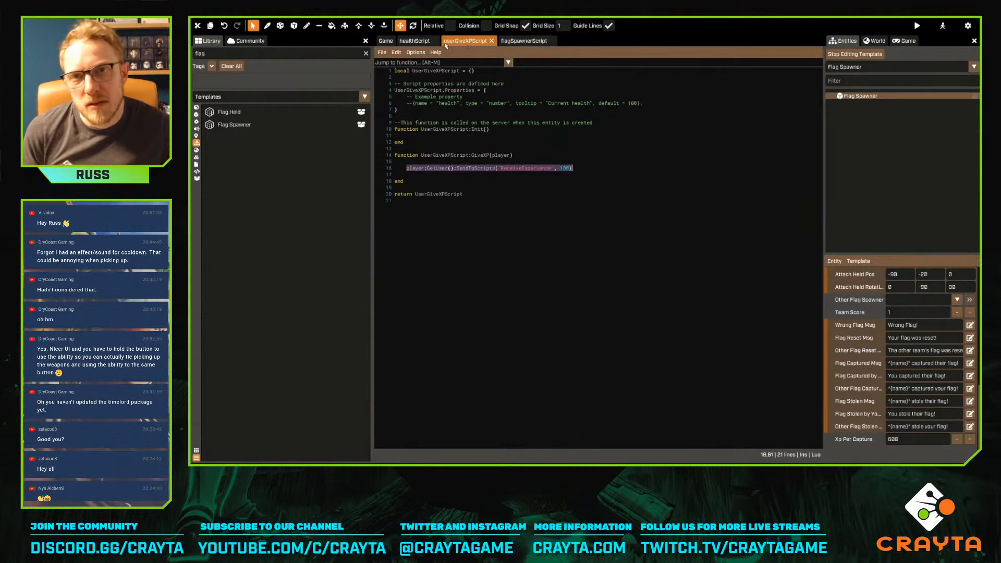
{"action": "left_click", "coordinate": [387, 42]}
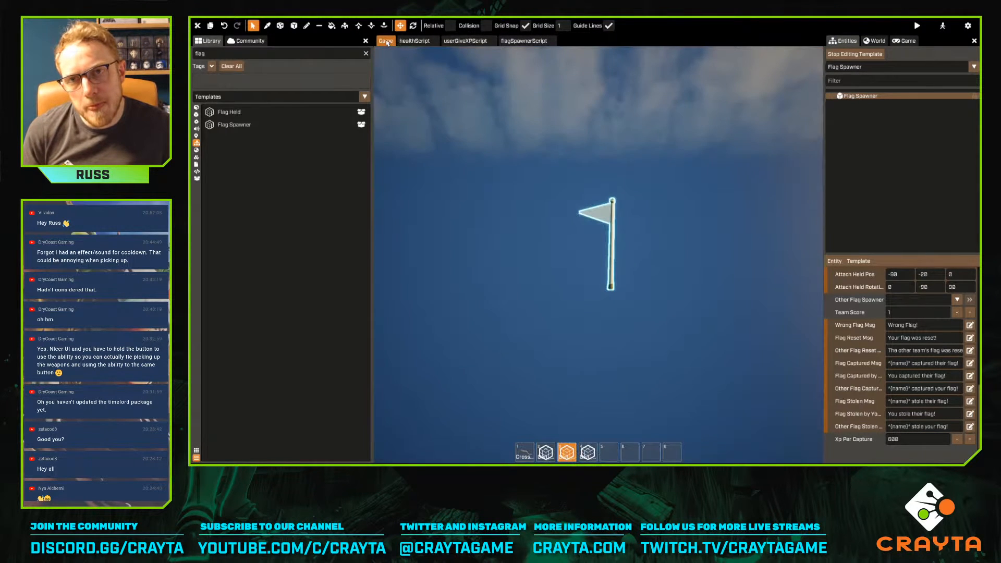
{"action": "left_click", "coordinate": [855, 55]}
Select the coffin in the dungeon room and remove userGiveXPScript from it
{"action": "mouse_move", "coordinate": [599, 256]}
{"action": "right_mouse_down"}
{"action": "mouse_move", "coordinate": [599, 276]}
{"action": "mouse_move", "coordinate": [599, 219]}
{"action": "mouse_move", "coordinate": [598, 279]}
{"action": "mouse_move", "coordinate": [598, 249]}
{"action": "right_mouse_up"}
{"action": "key", "text": "w"}
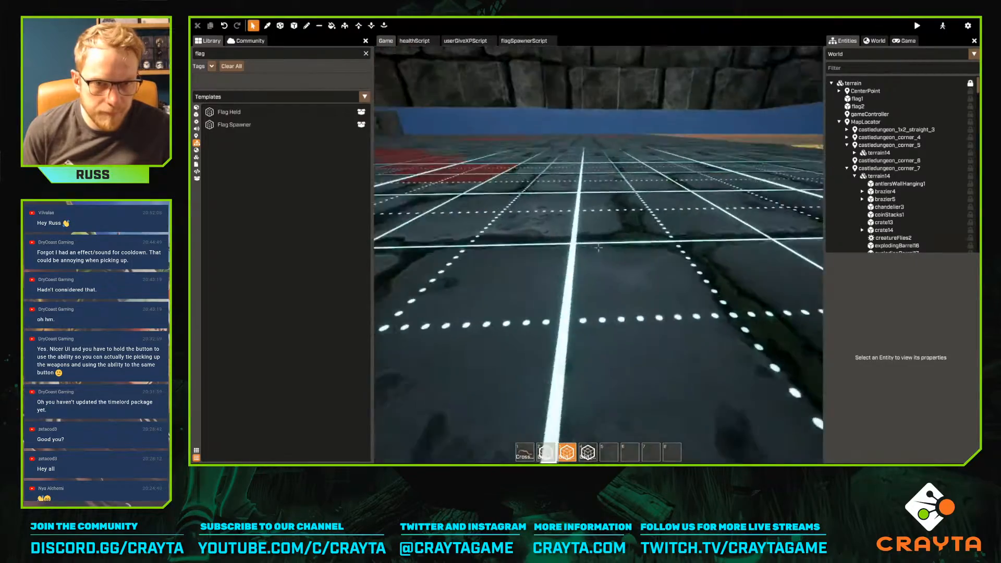
{"action": "key", "text": "s"}
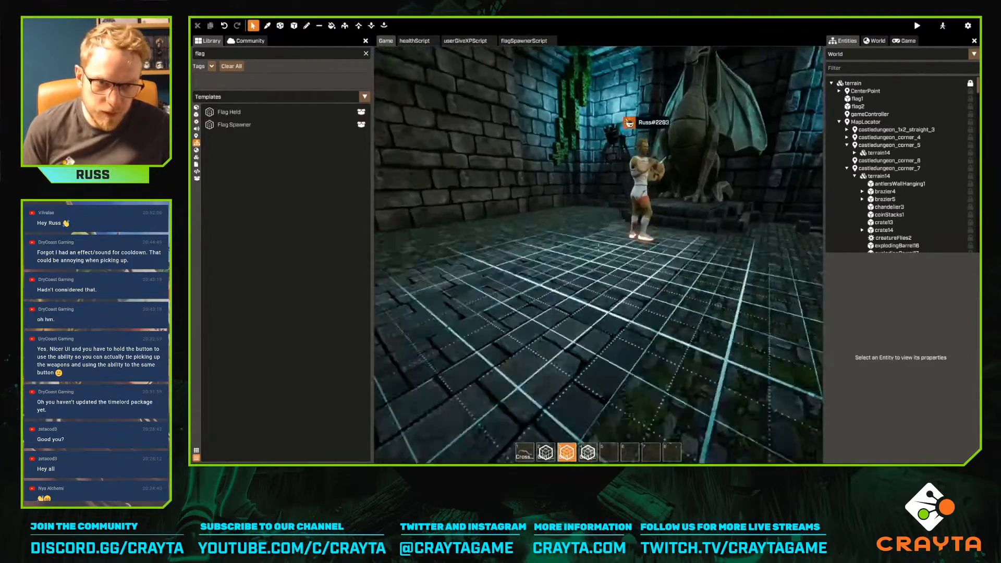
{"action": "right_click_drag", "start_coordinate": [599, 247], "coordinate": [469, 239]}
{"action": "left_click", "coordinate": [469, 239]}
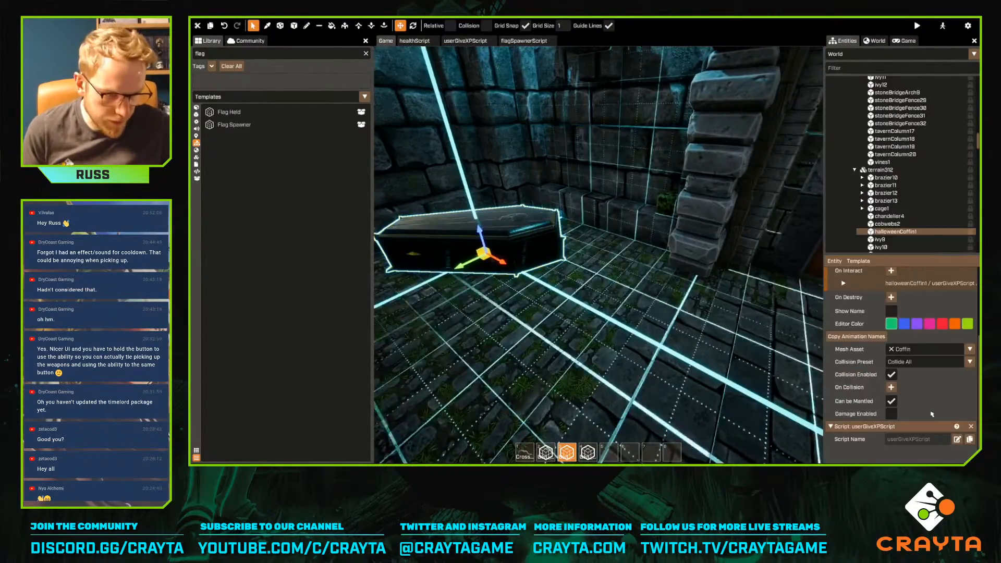
{"action": "left_click", "coordinate": [971, 426]}
Move back to face the wooden door and start previewing the level
{"action": "key", "text": "s"}
{"action": "right_click_drag", "start_coordinate": [652, 324], "coordinate": [633, 319]}
{"action": "left_click", "coordinate": [670, 342]}
{"action": "key", "text": "s"}
{"action": "key", "text": "s"}
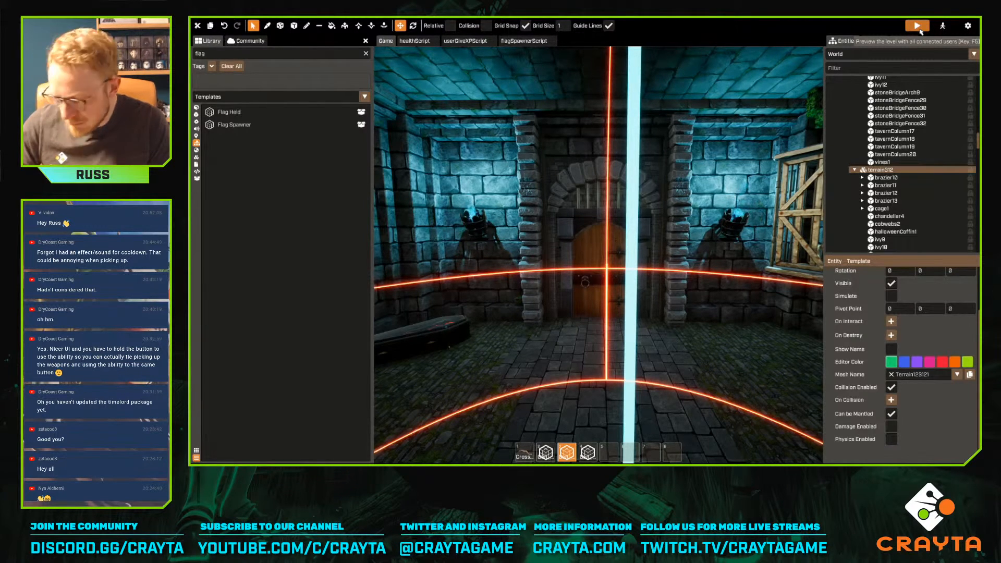
{"action": "left_click", "coordinate": [917, 26]}
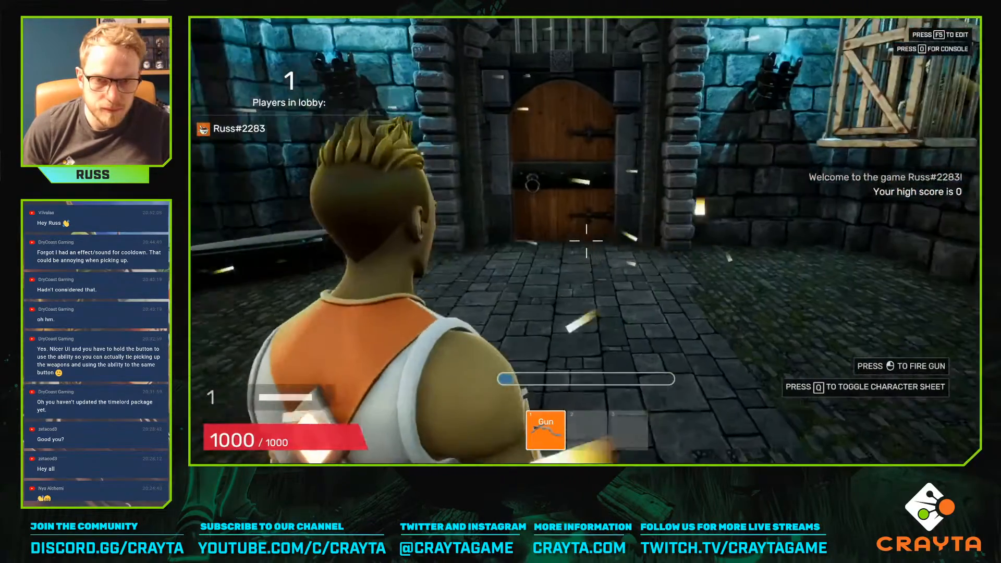
Check the experience bar and attributes on the character sheet in the lobby, closing the sheet when done
{"action": "key", "text": "w"}
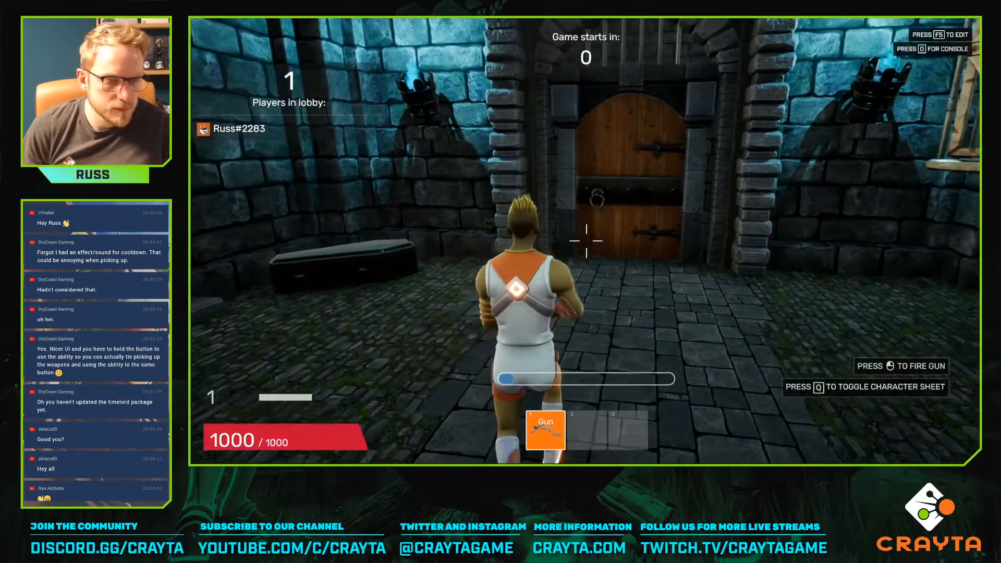
{"action": "key", "text": "q"}
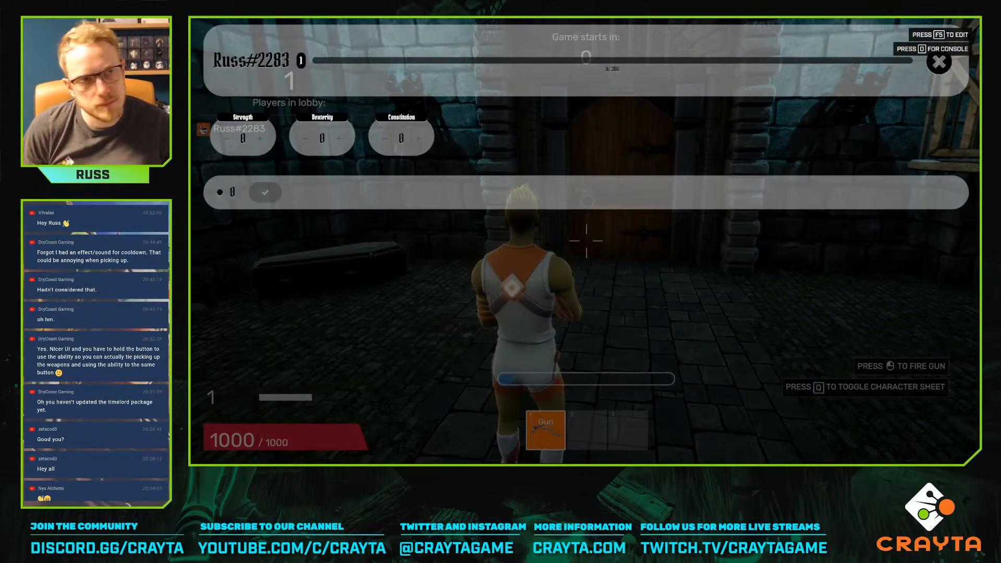
{"action": "left_click", "coordinate": [939, 62]}
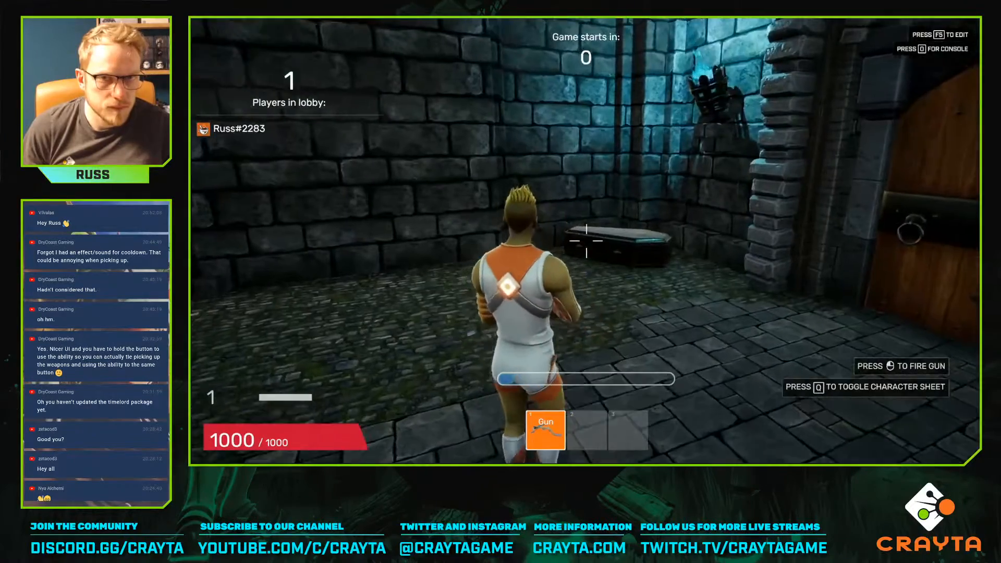
Run the character from the spawn room through the barrel cellar and library rooms to the room with the glowing rune altar
{"action": "key", "text": "w"}
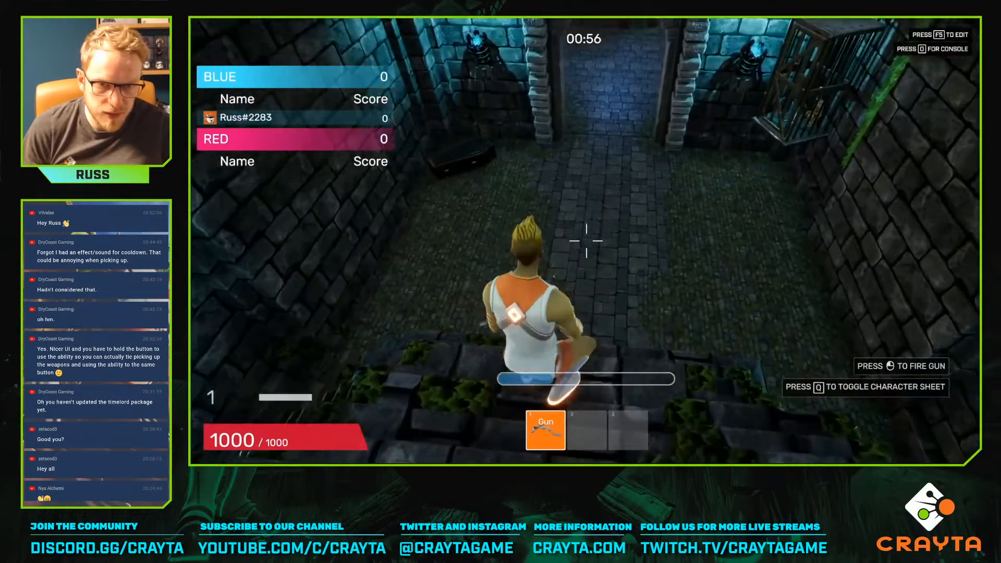
{"action": "key", "text": "w"}
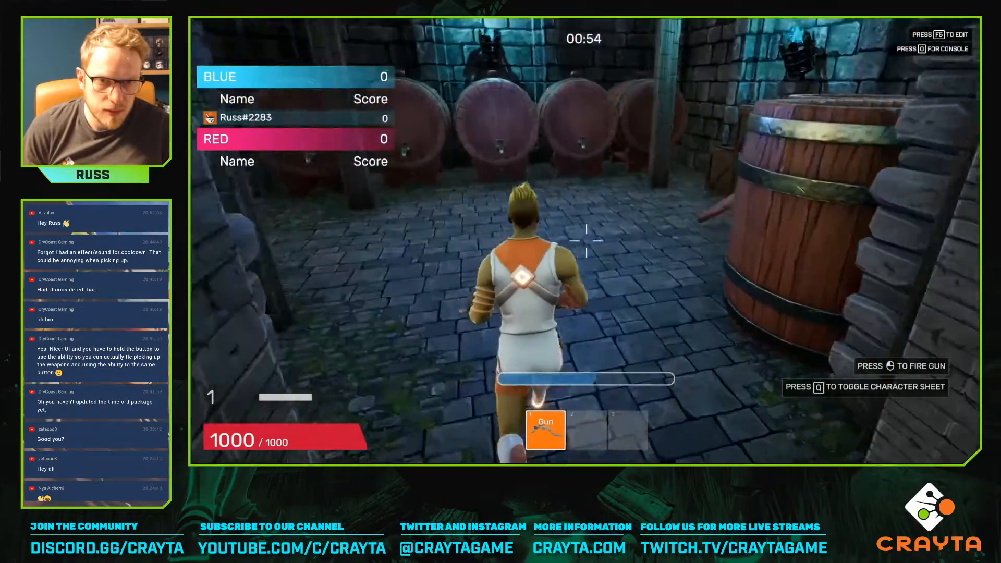
{"action": "key", "text": "w"}
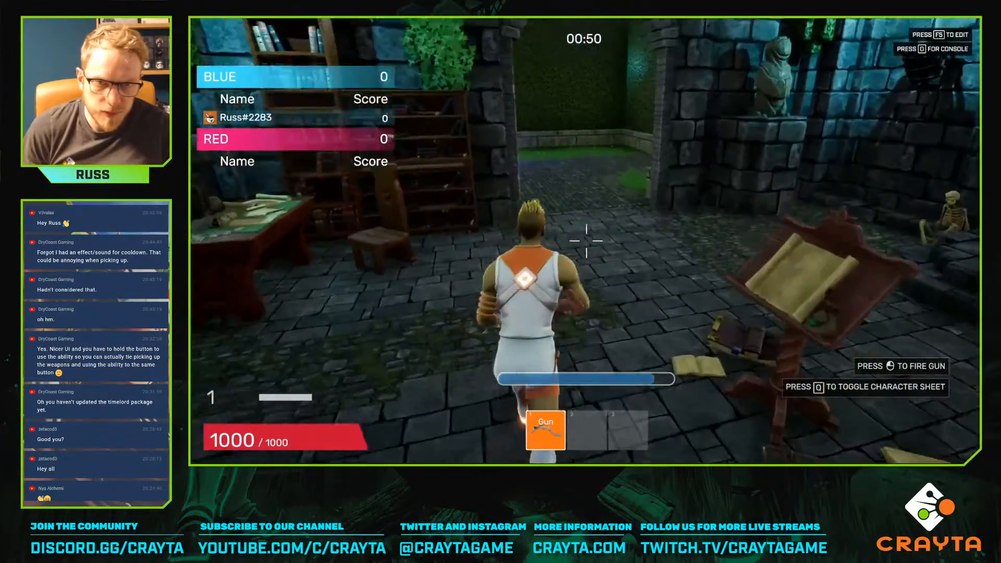
{"action": "key", "text": "w"}
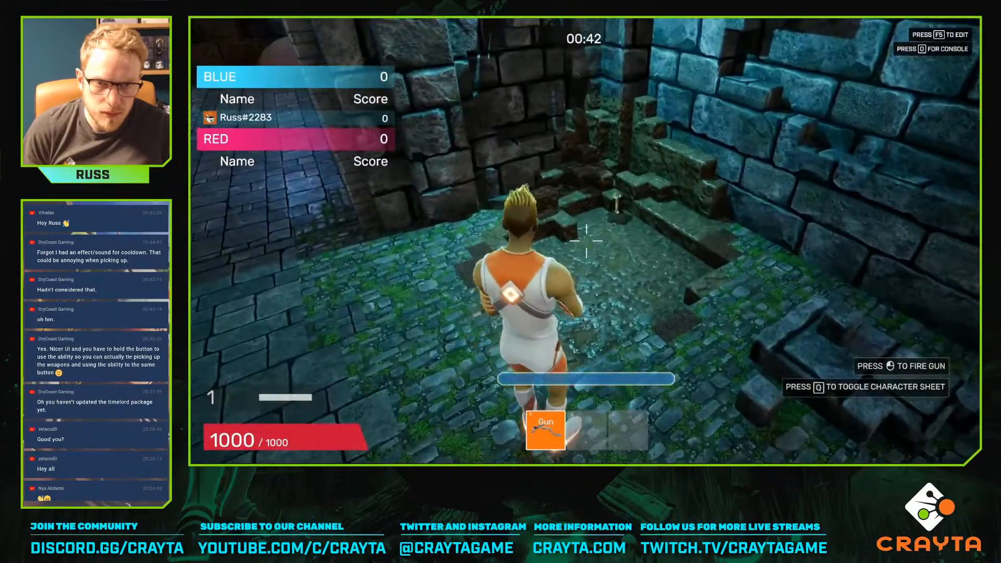
{"action": "key", "text": "w"}
{"action": "key", "text": "w"}
{"action": "key", "text": "w"}
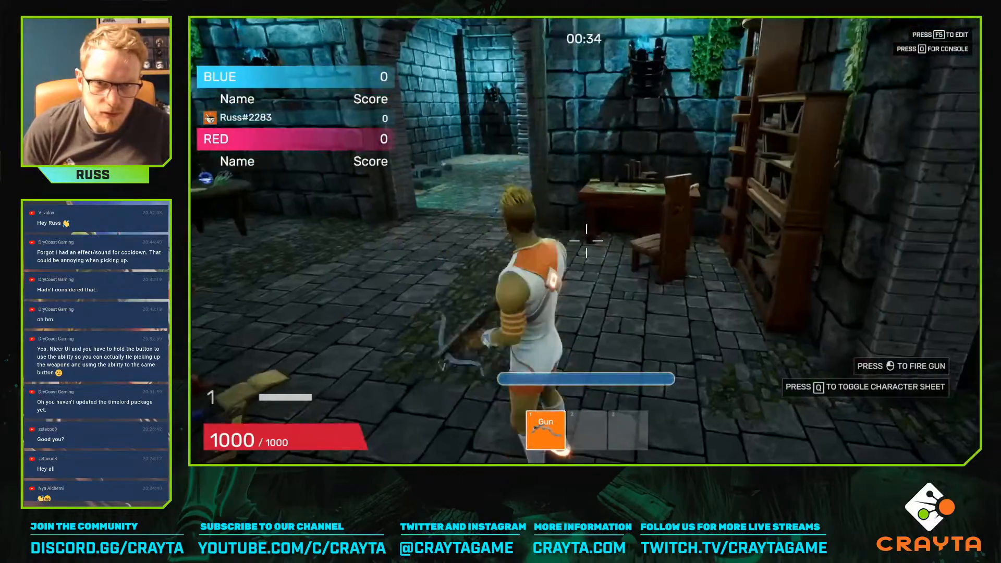
{"action": "key", "text": "w"}
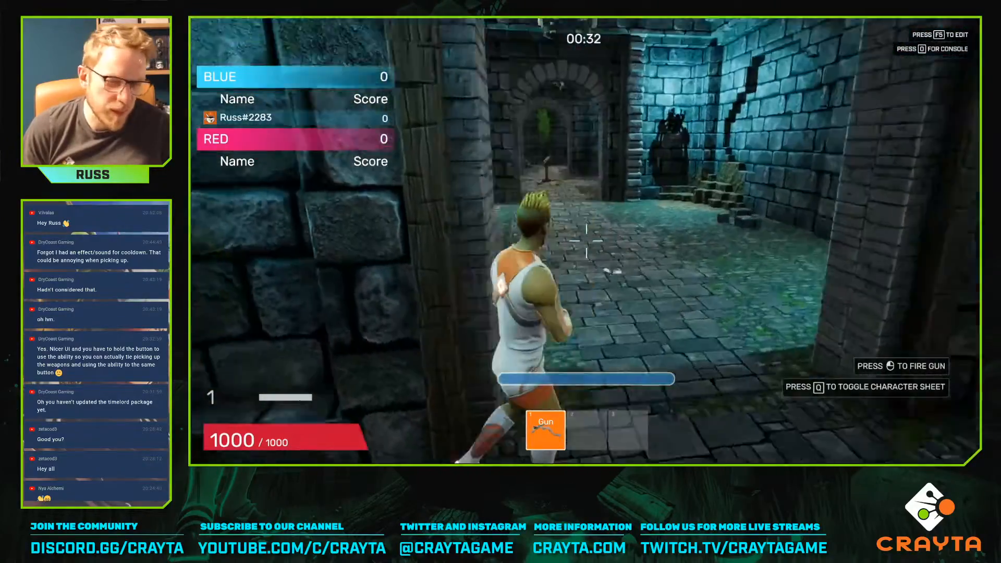
{"action": "key", "text": "w"}
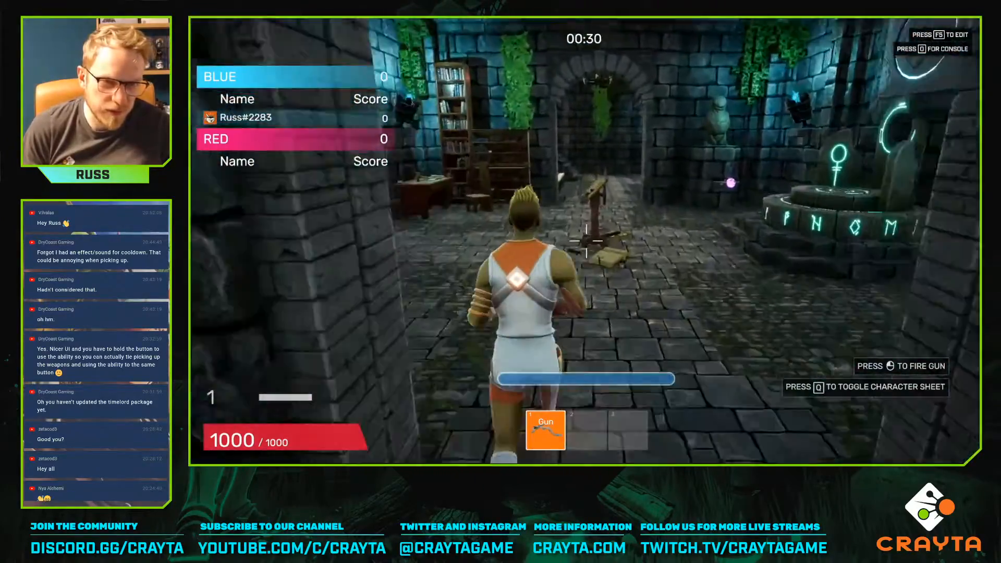
Pick up the extra guns near the rune altar and re-equip the first gun on the way to the blue flag
{"action": "key", "text": "w"}
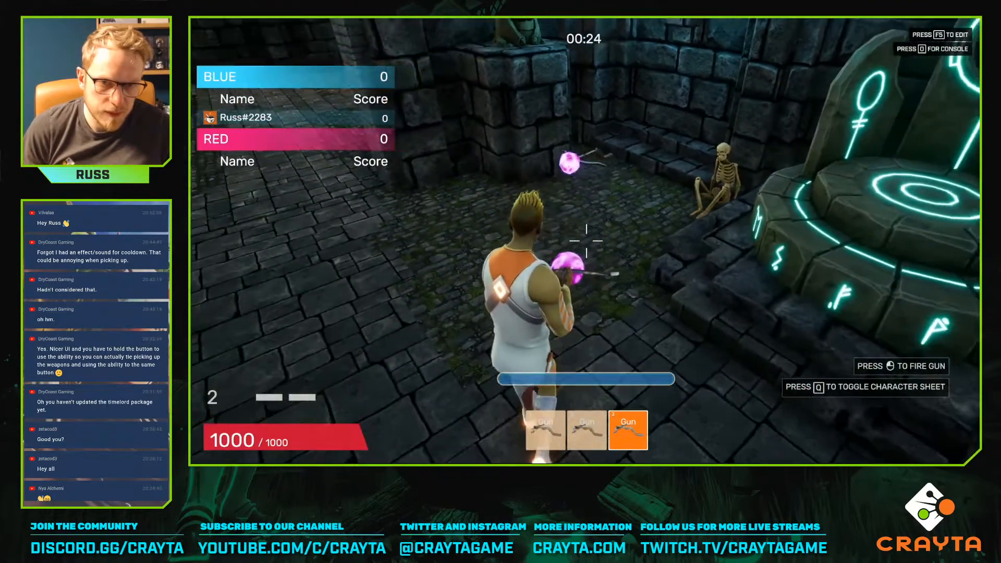
{"action": "key", "text": "w"}
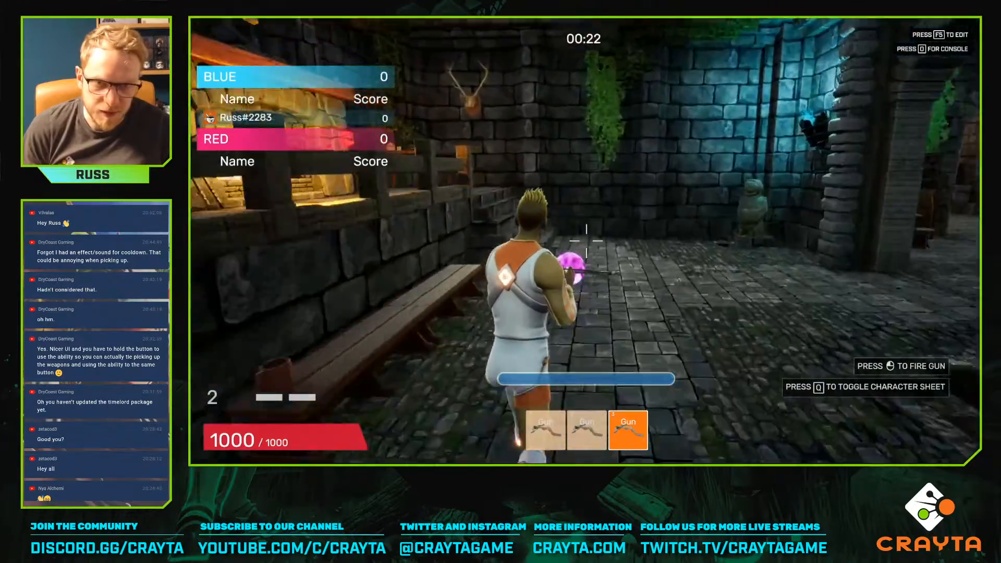
{"action": "key", "text": "w"}
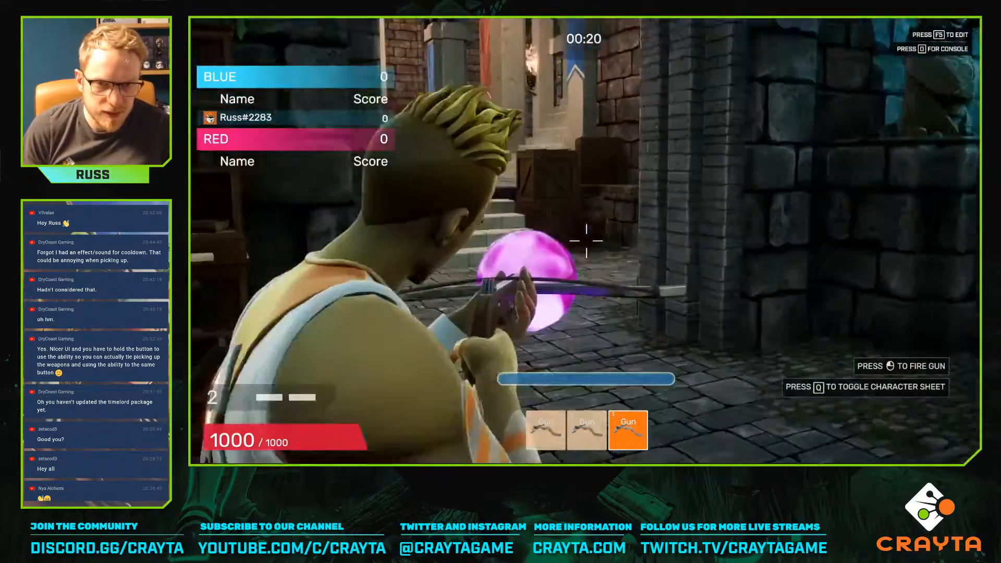
{"action": "key", "text": "1"}
{"action": "key", "text": "w"}
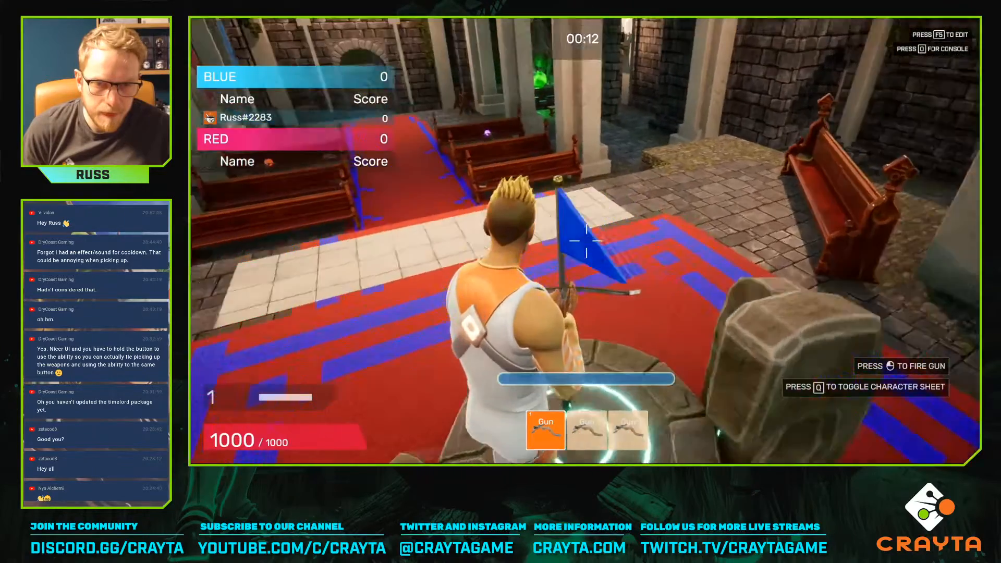
Toggle the camera to first person and back near the blue flag, walk forward, and fire the gun in the church hall
{"action": "key", "text": "v"}
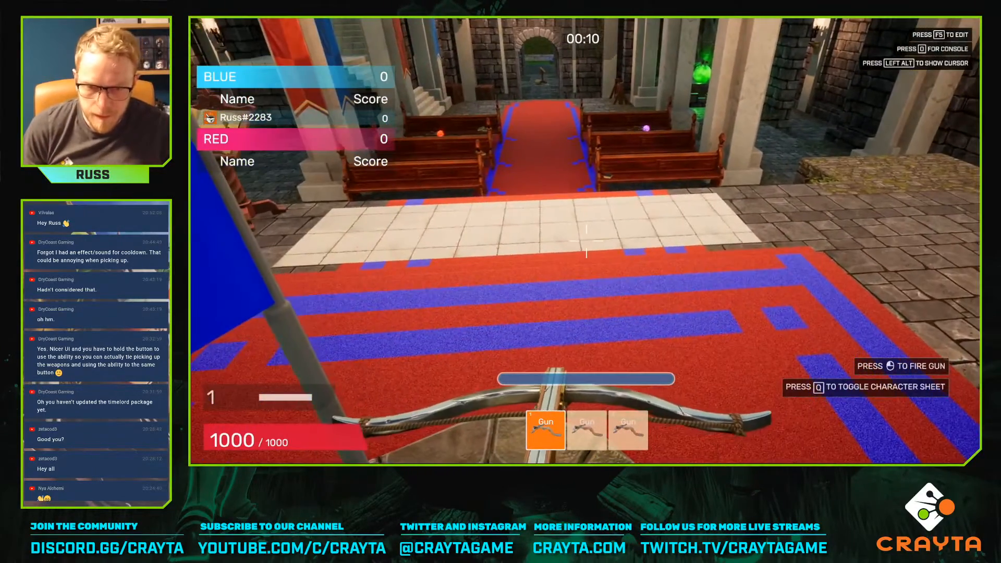
{"action": "key", "text": "v"}
{"action": "key", "text": "w"}
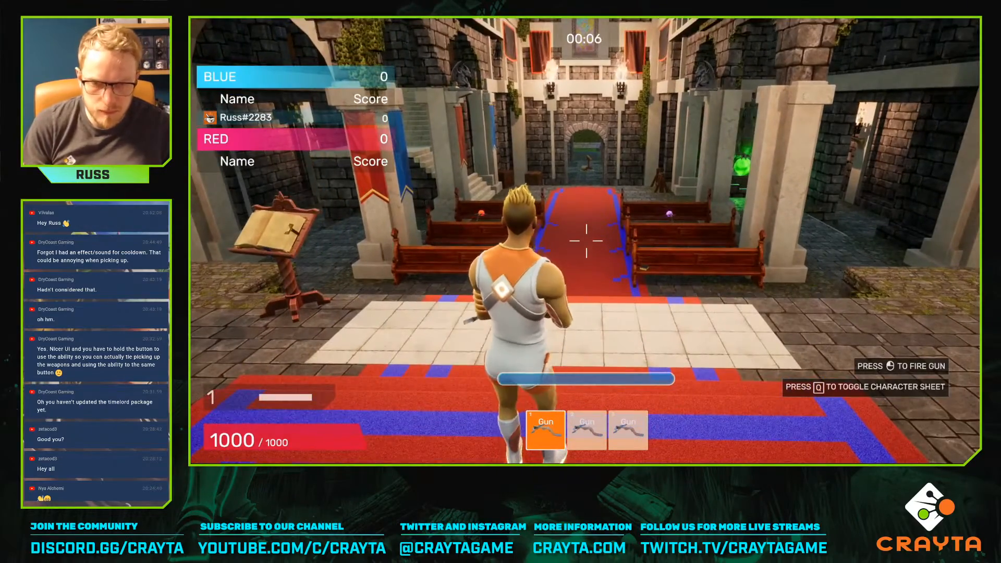
{"action": "key", "text": "w"}
{"action": "key", "text": "w"}
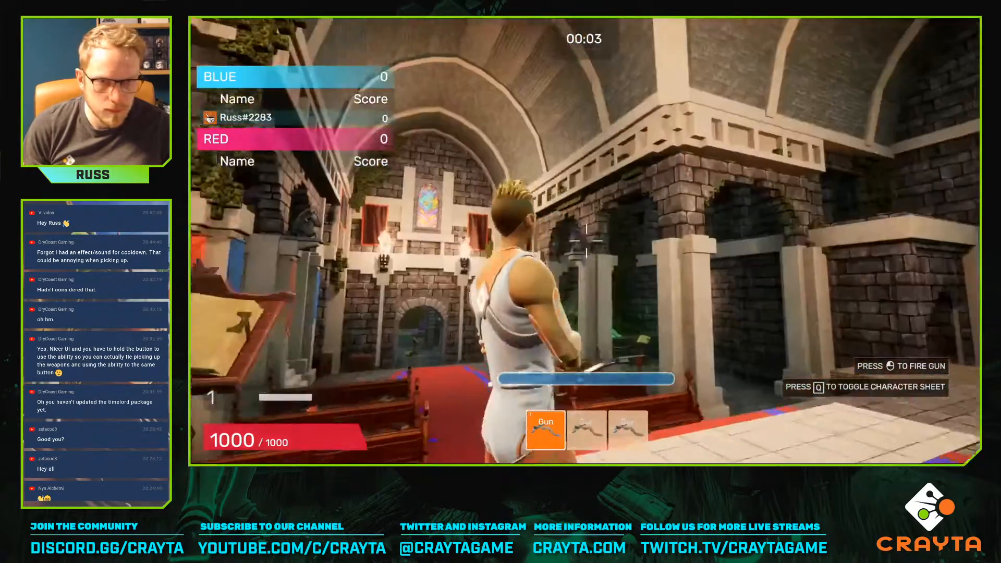
{"action": "left_click", "coordinate": [586, 241]}
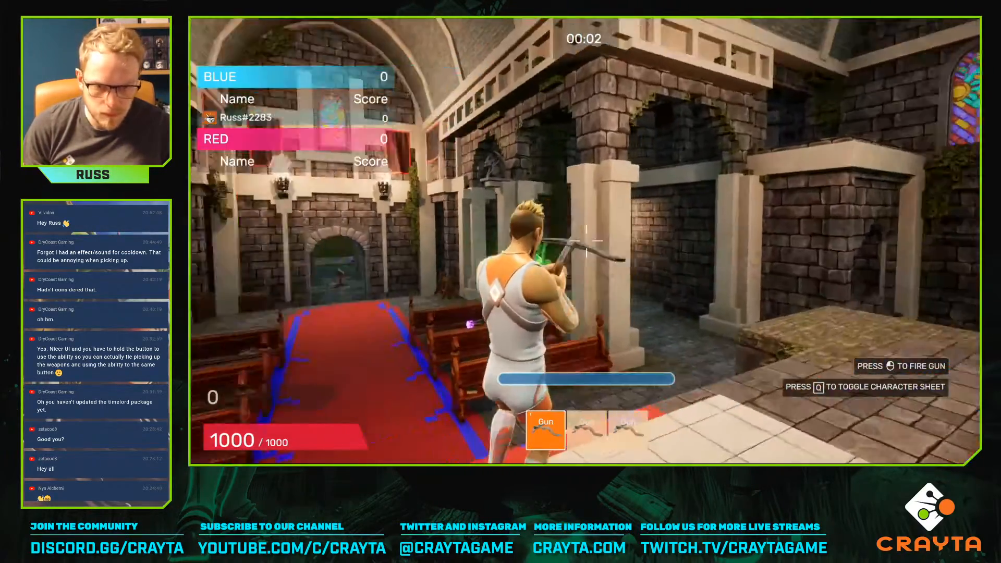
Review the console log for flag spawner collision and round result messages on the results screen, closing the console when done
{"action": "key", "text": "o"}
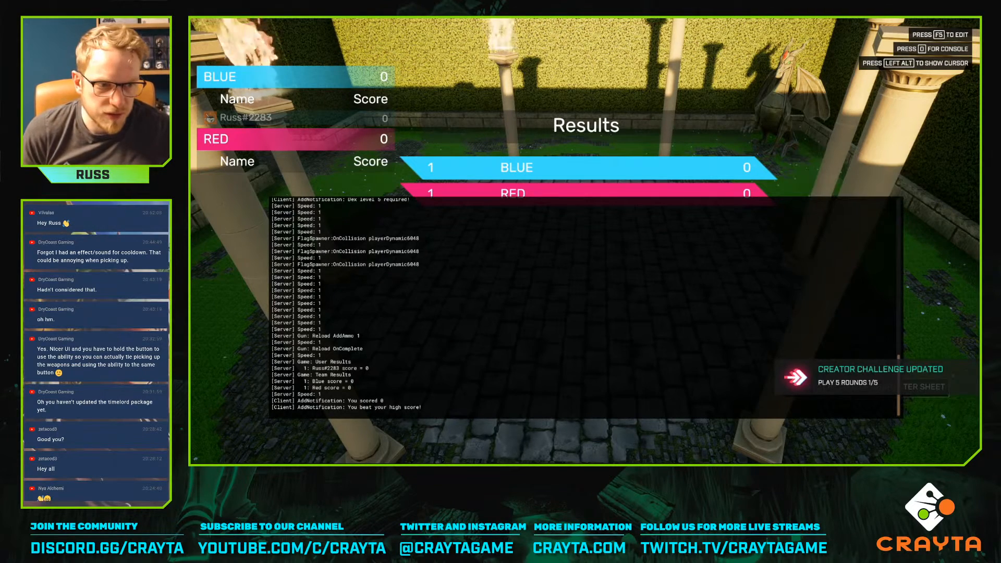
{"action": "key", "text": "alt"}
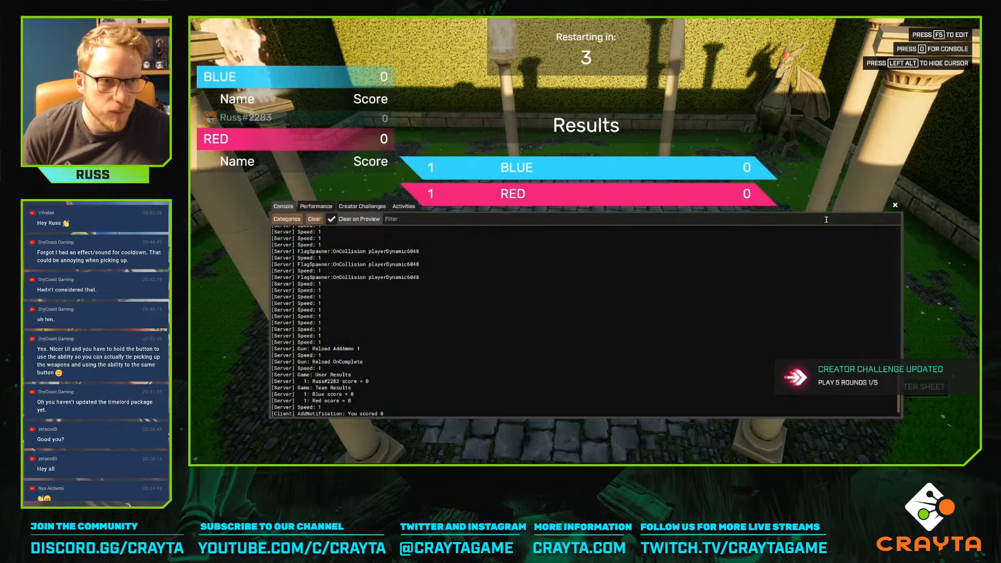
{"action": "key", "text": "0"}
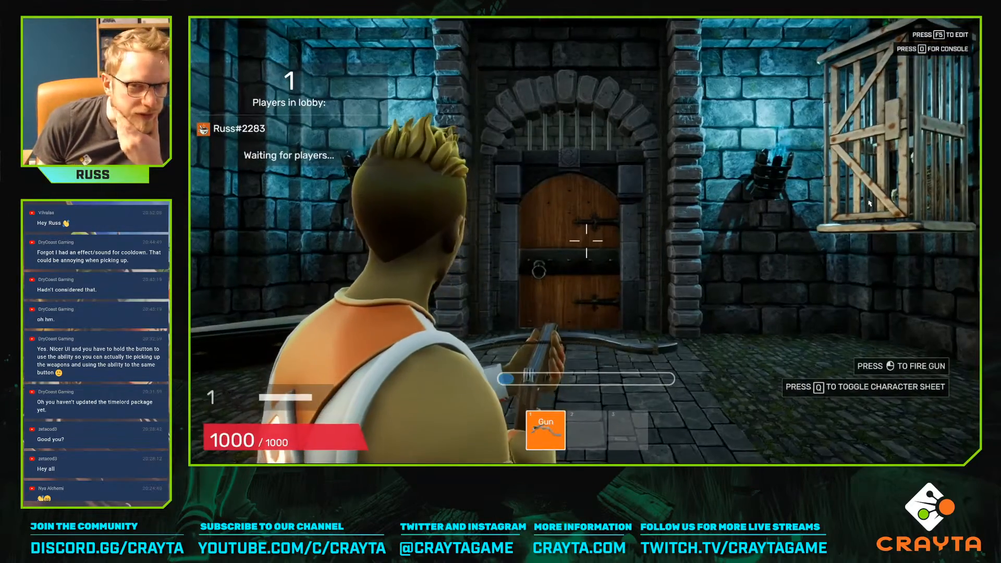
Walk the character through the opened wooden door of the spawn room in the new round and reopen the console
{"action": "key", "text": "w"}
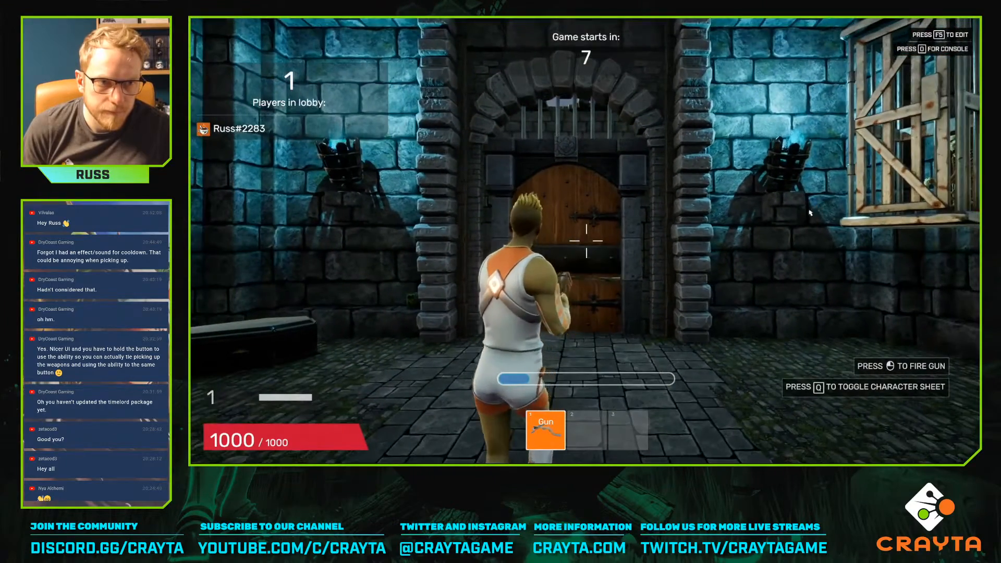
{"action": "key", "text": "a"}
{"action": "right_click", "coordinate": [714, 225]}
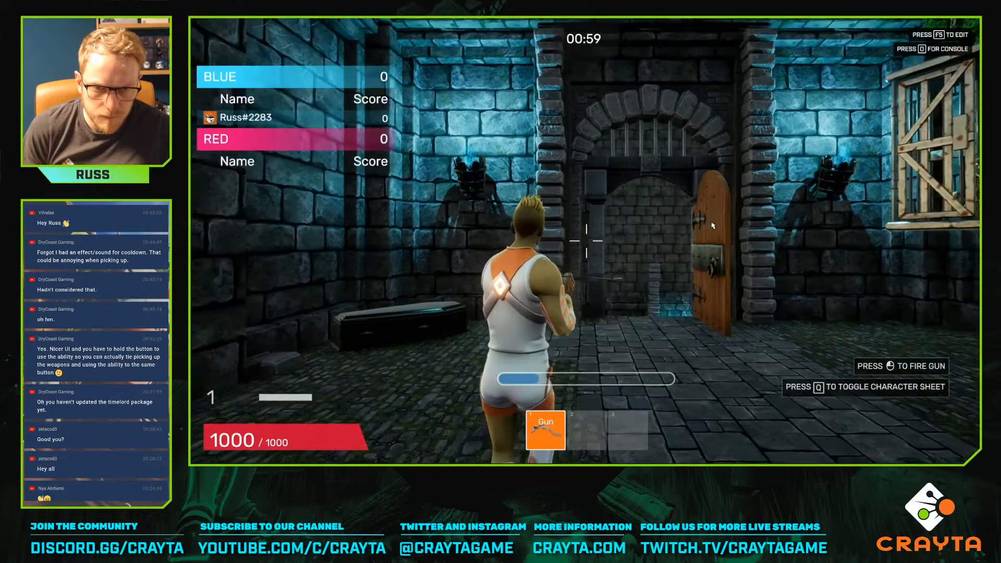
{"action": "key", "text": "w"}
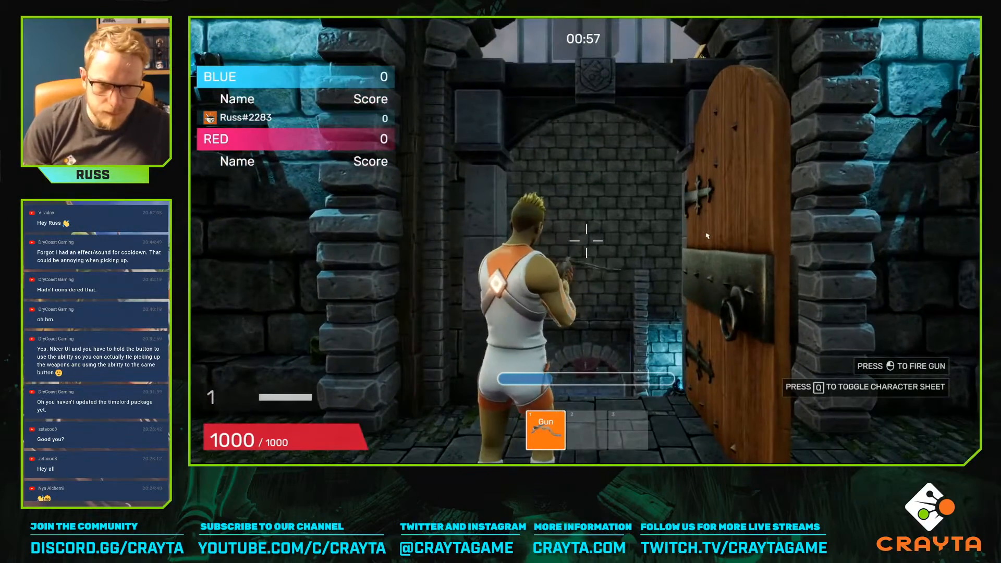
{"action": "key", "text": "w"}
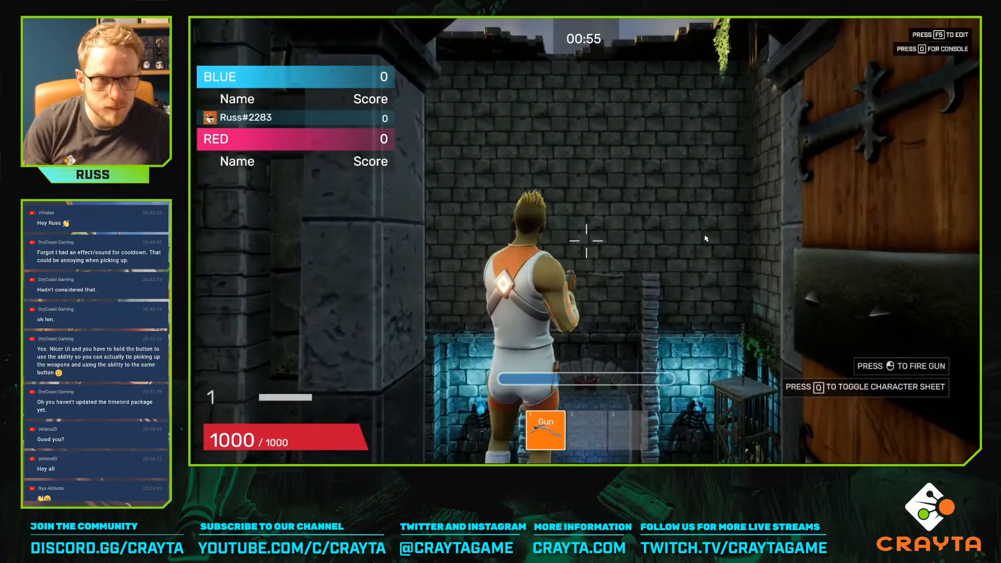
{"action": "key", "text": "0"}
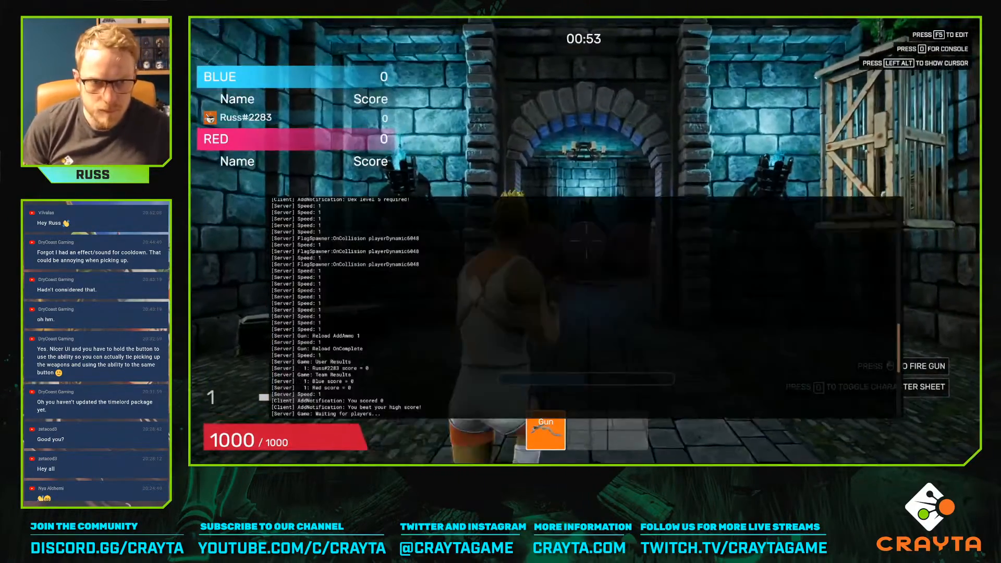
Close the console and run through the castle dungeon in the playtest to pick up the second gun
{"action": "key", "text": "0"}
{"action": "key", "text": "w"}
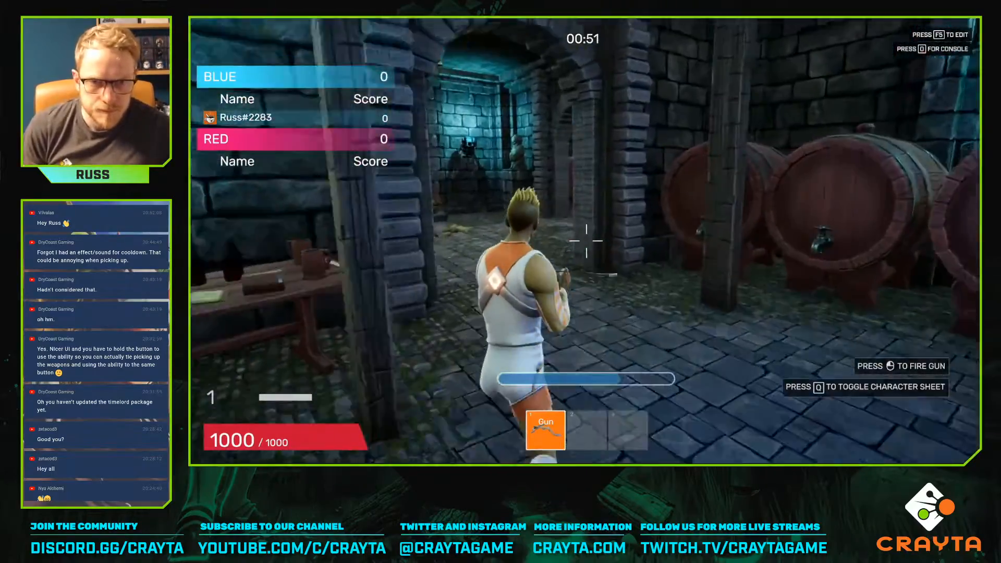
{"action": "key", "text": "w"}
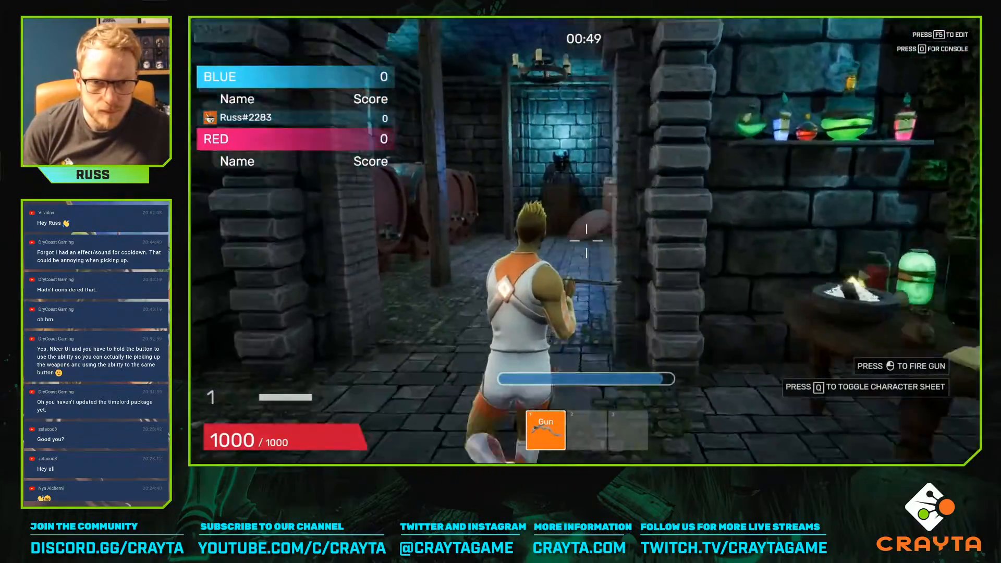
{"action": "key", "text": "w"}
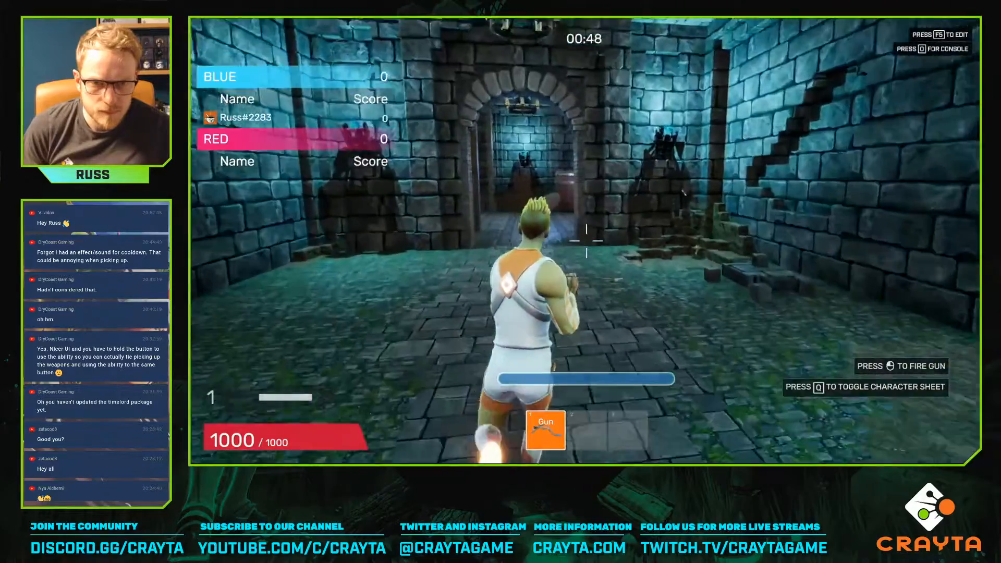
{"action": "key", "text": "w"}
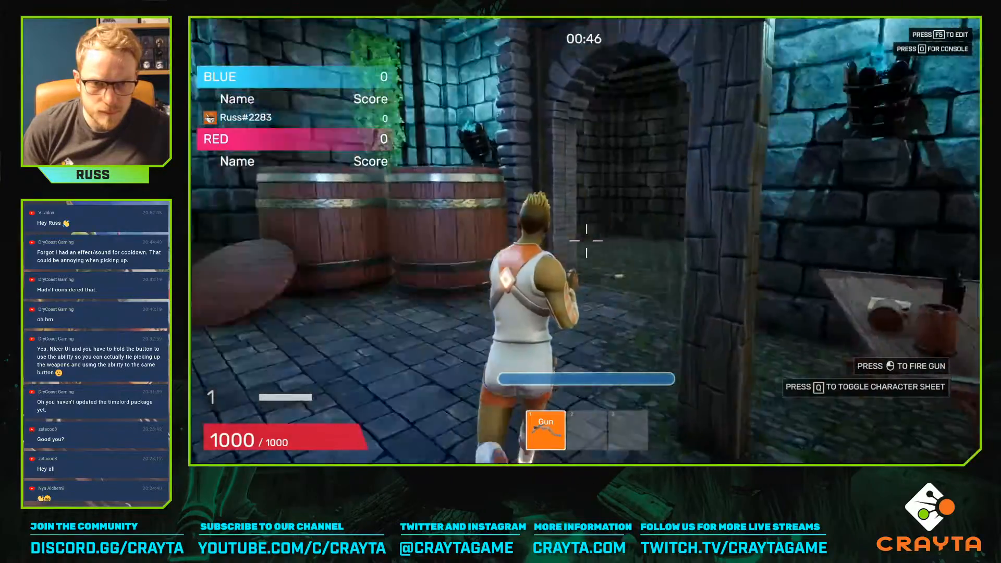
{"action": "key", "text": "w"}
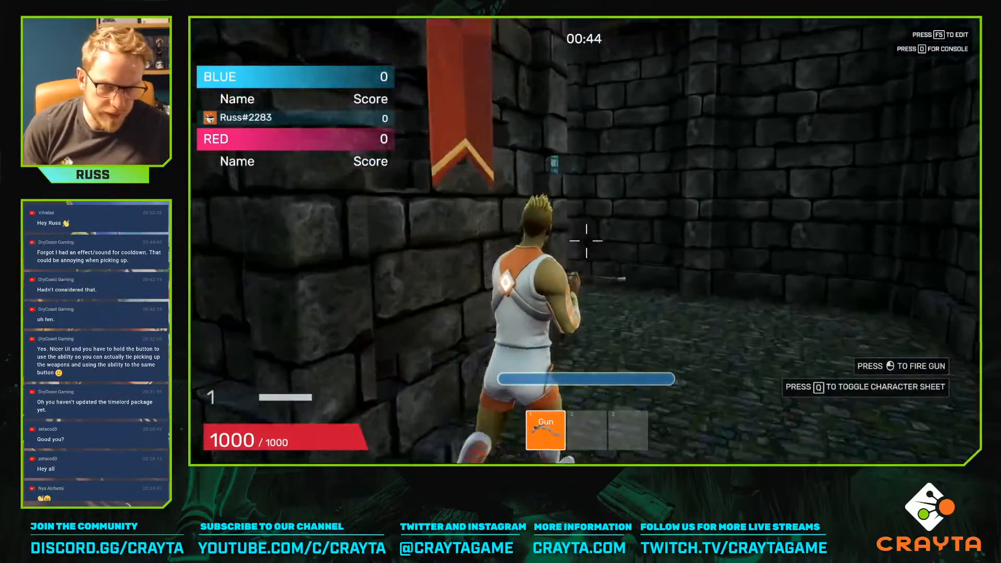
{"action": "key", "text": "w"}
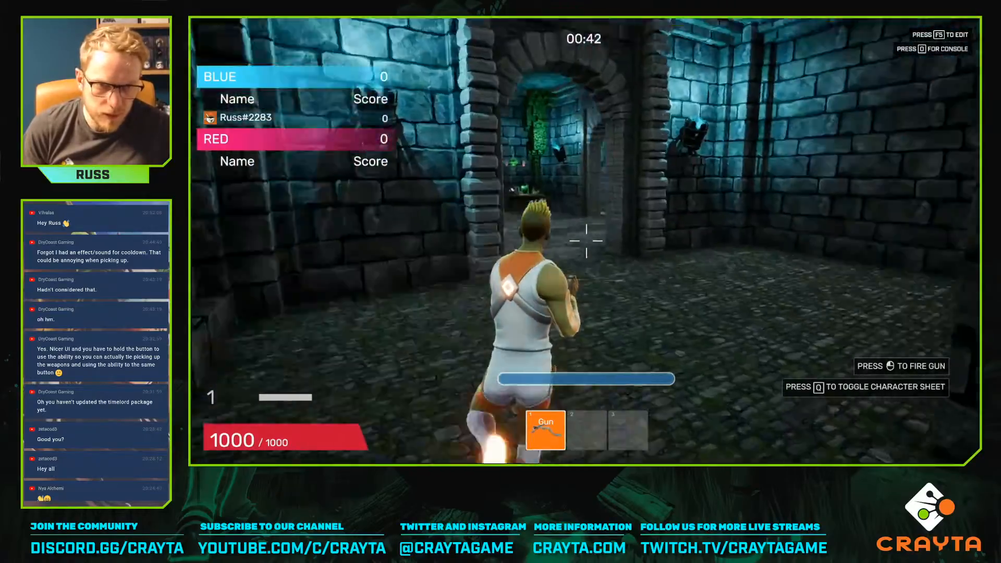
{"action": "key", "text": "w"}
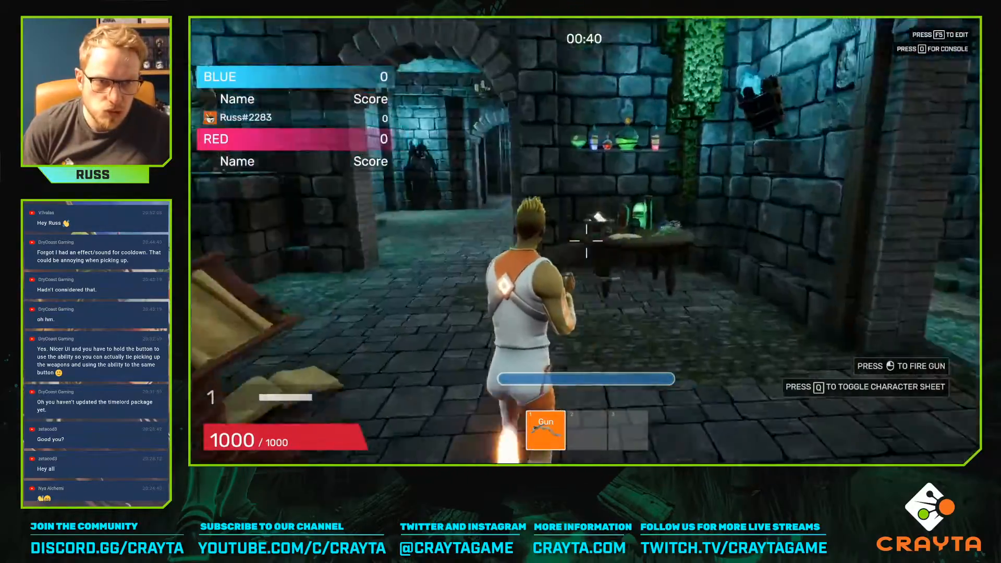
{"action": "key", "text": "w"}
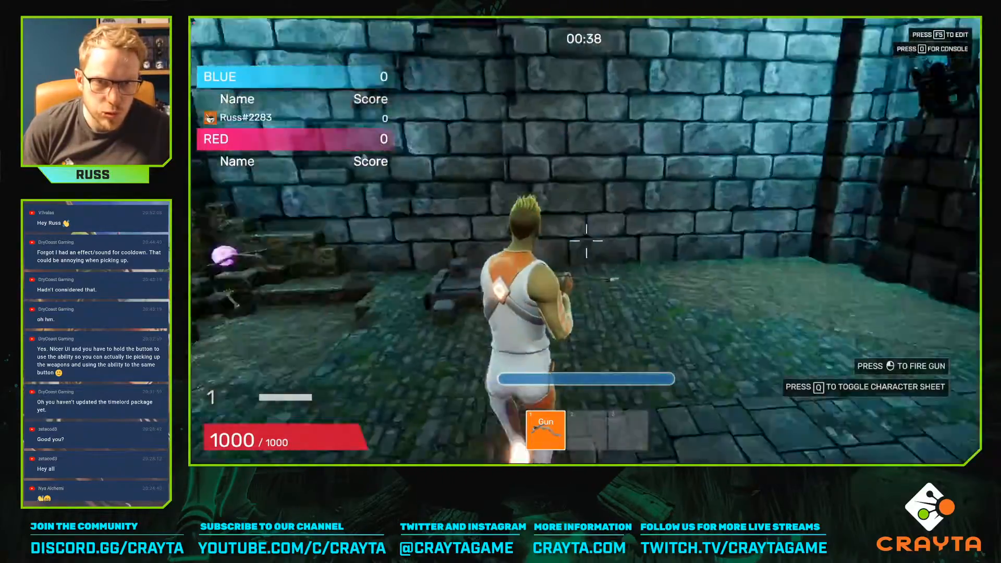
{"action": "key", "text": "w"}
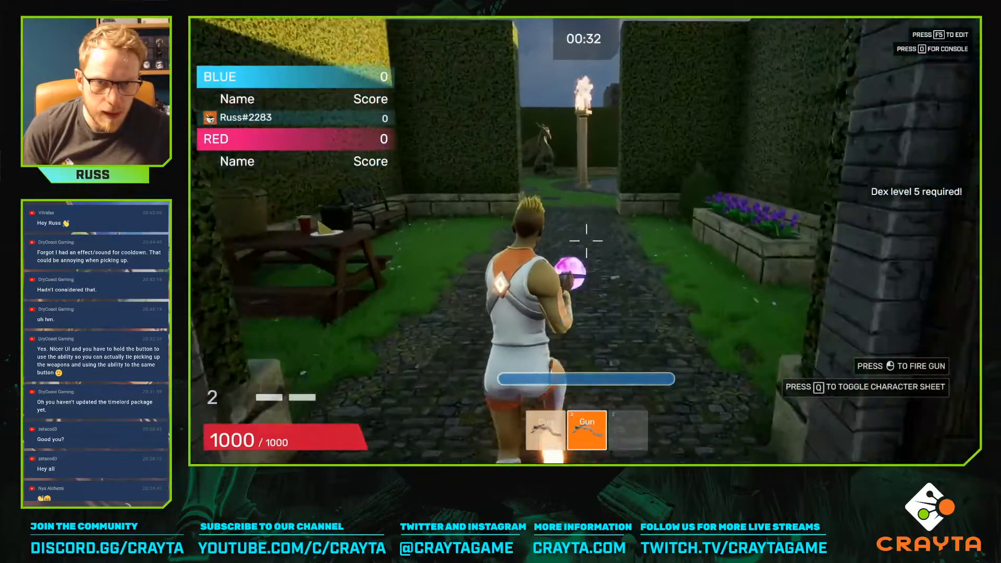
Explore the courtyard and lit castle rooms with the second gun equipped until the round timer runs out
{"action": "key", "text": "w"}
{"action": "key", "text": "w"}
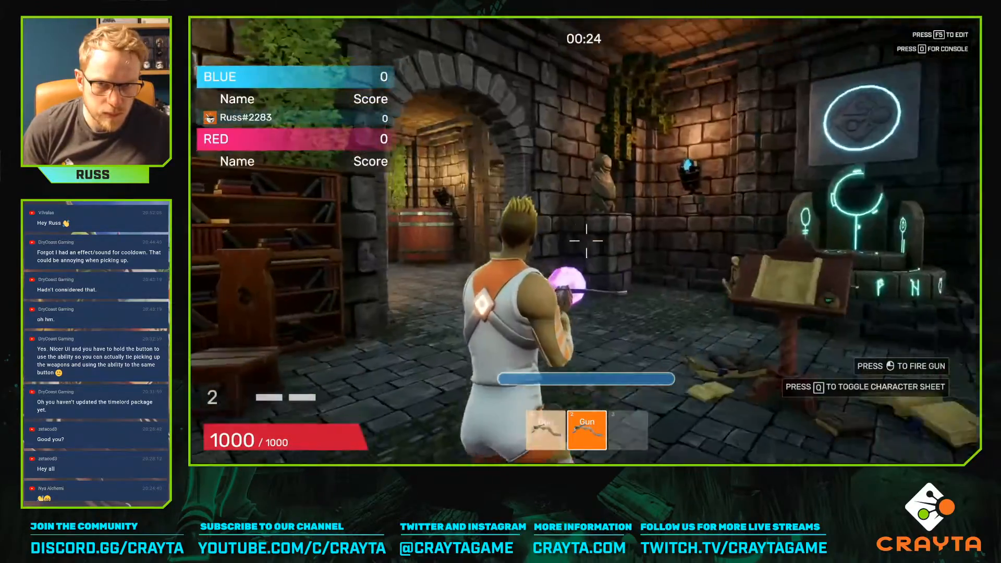
{"action": "key", "text": "w"}
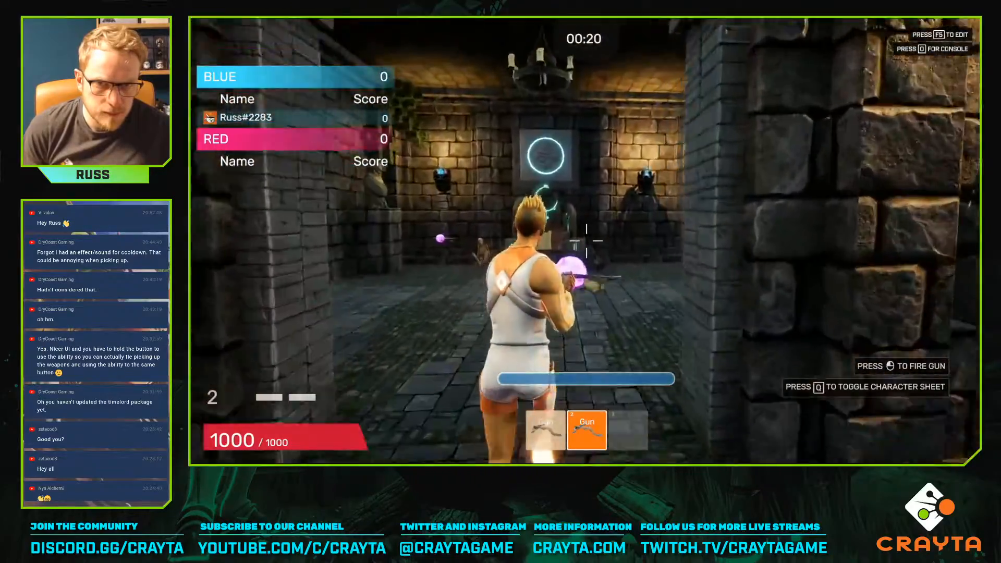
{"action": "key", "text": "w"}
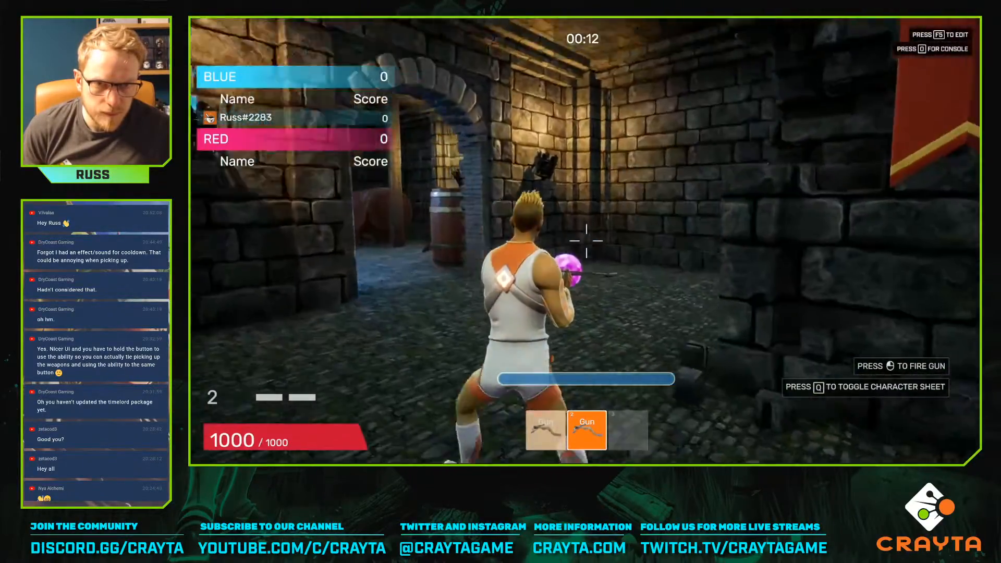
{"action": "key", "text": "w"}
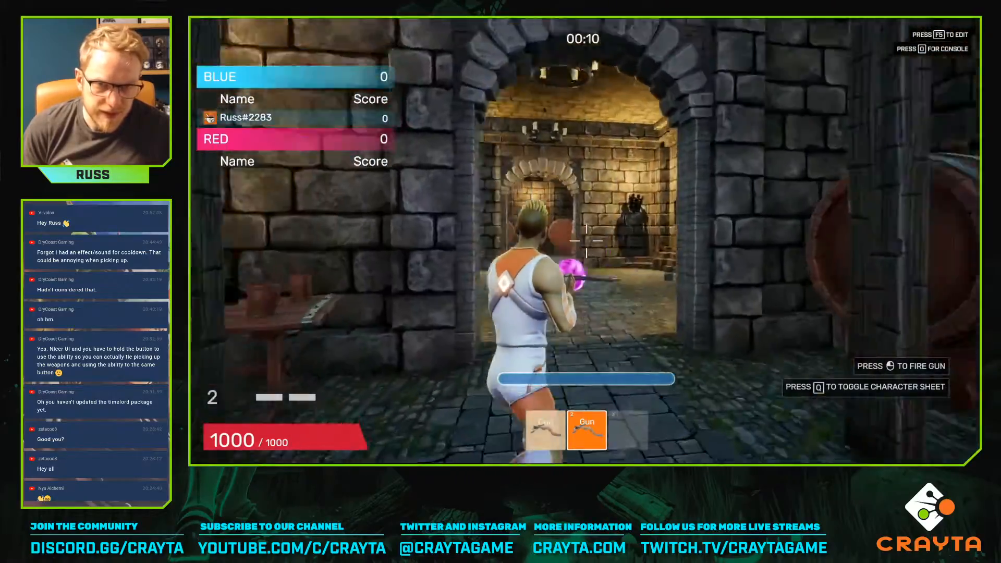
{"action": "key", "text": "w"}
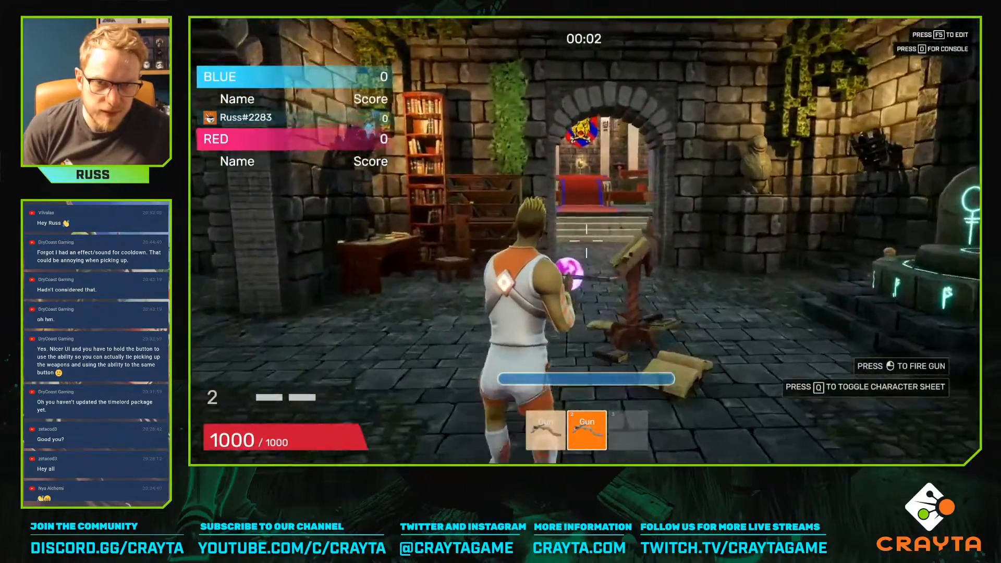
{"action": "key", "text": "w"}
{"action": "key", "text": "w"}
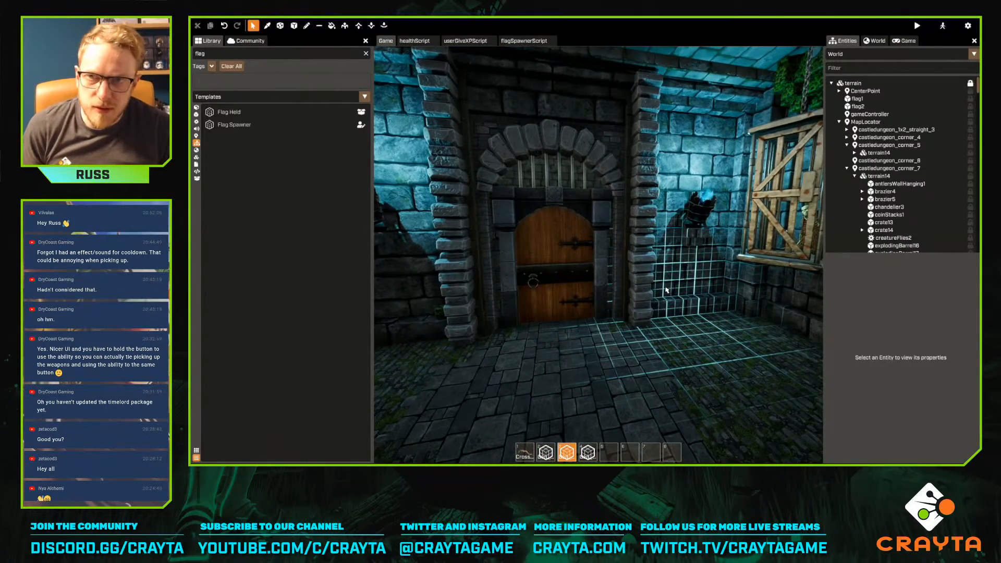
Select the blue flag spawner on the throne room's stone platform and nudge it slightly sideways
{"action": "right_click_drag", "start_coordinate": [636, 302], "coordinate": [598, 248]}
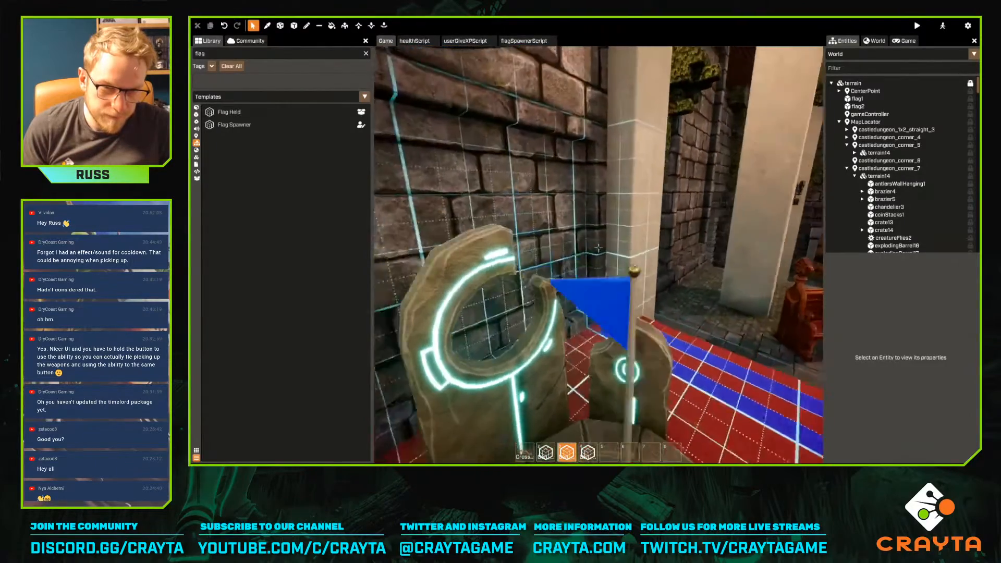
{"action": "left_click", "coordinate": [602, 287]}
{"action": "key", "text": "s"}
{"action": "key", "text": "r"}
{"action": "key", "text": "r"}
{"action": "right_click_drag", "start_coordinate": [610, 349], "coordinate": [696, 363]}
{"action": "key", "text": "d"}
{"action": "key", "text": "s"}
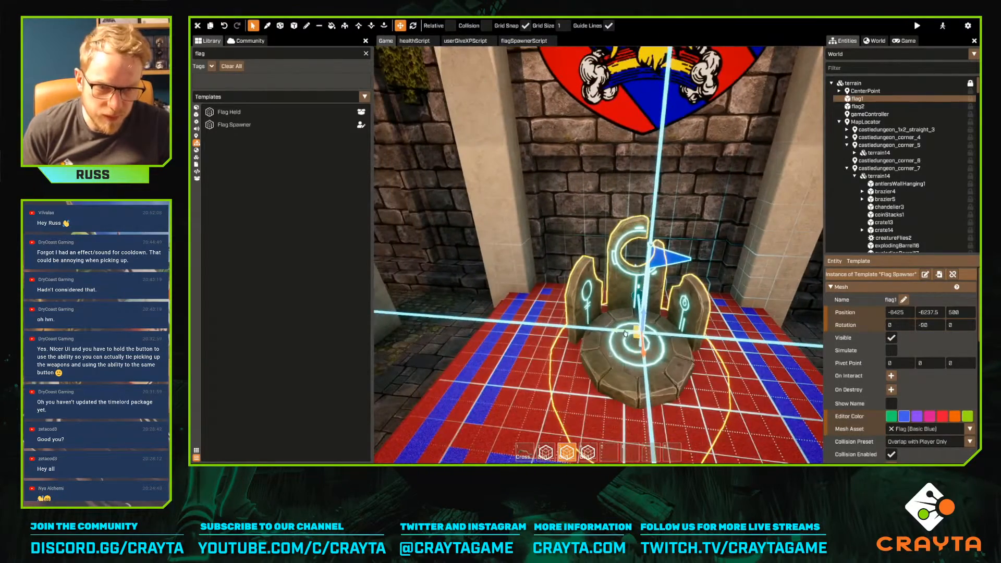
{"action": "left_click_drag", "start_coordinate": [623, 334], "coordinate": [616, 334]}
{"action": "left_click", "coordinate": [563, 251]}
{"action": "right_click_drag", "start_coordinate": [563, 250], "coordinate": [629, 345]}
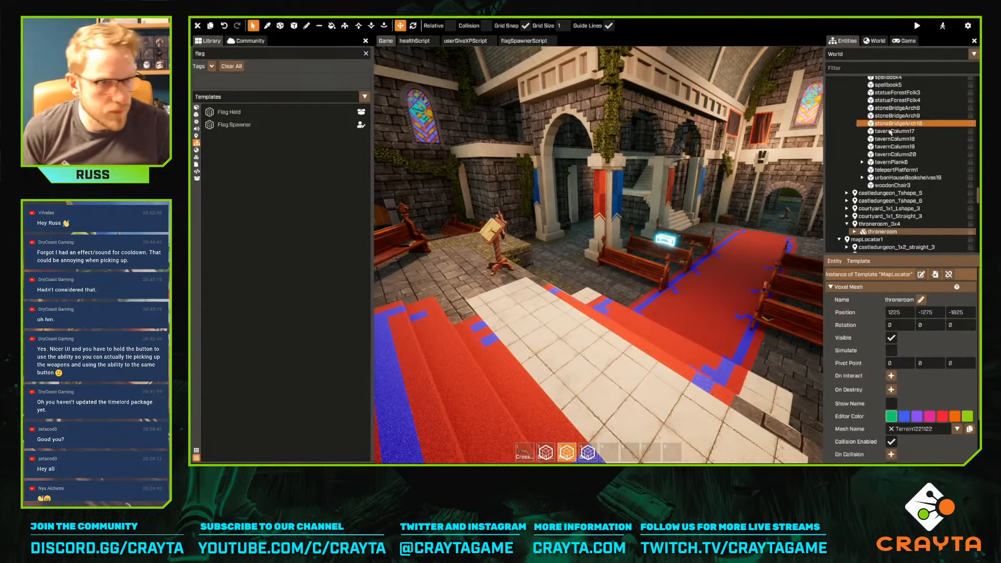
Set the Max Play Time of the gameController's game script to 3 minutes
{"action": "scroll", "coordinate": [899, 178], "scroll_direction": "up", "scroll_amount": 5}
{"action": "scroll", "coordinate": [889, 175], "scroll_direction": "up", "scroll_amount": 10}
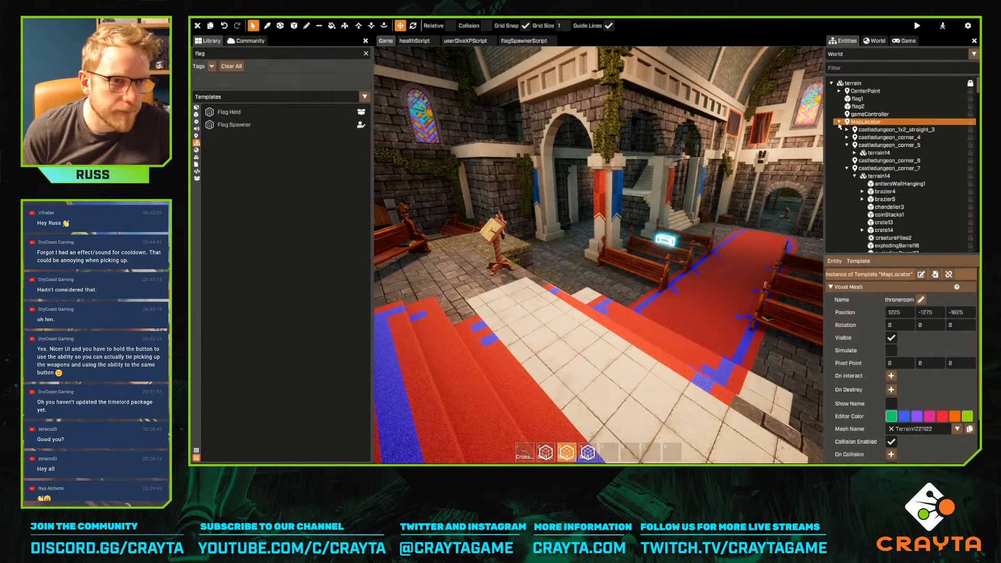
{"action": "left_click", "coordinate": [869, 114]}
{"action": "scroll", "coordinate": [899, 361], "scroll_direction": "down", "scroll_amount": 5}
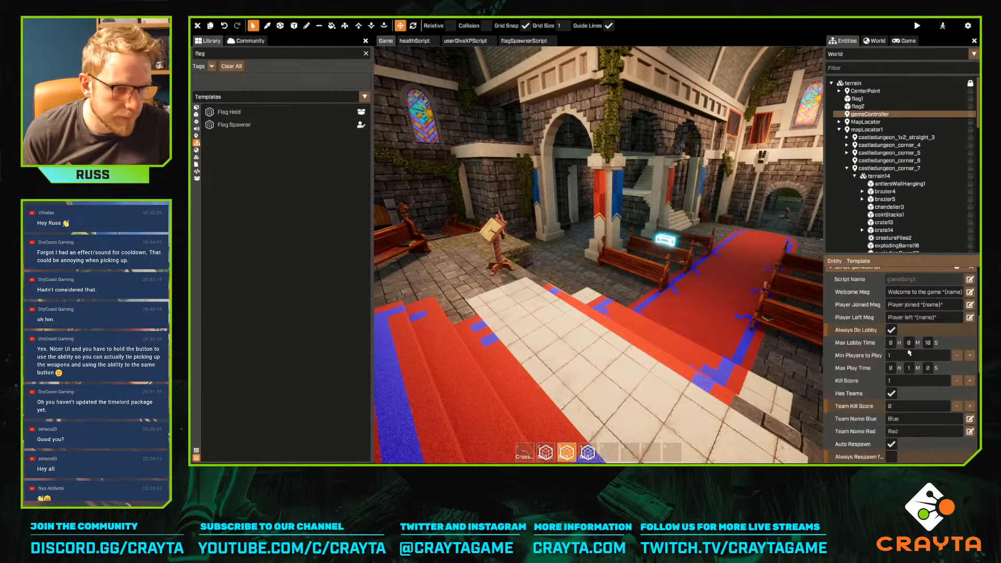
{"action": "left_click", "coordinate": [911, 370]}
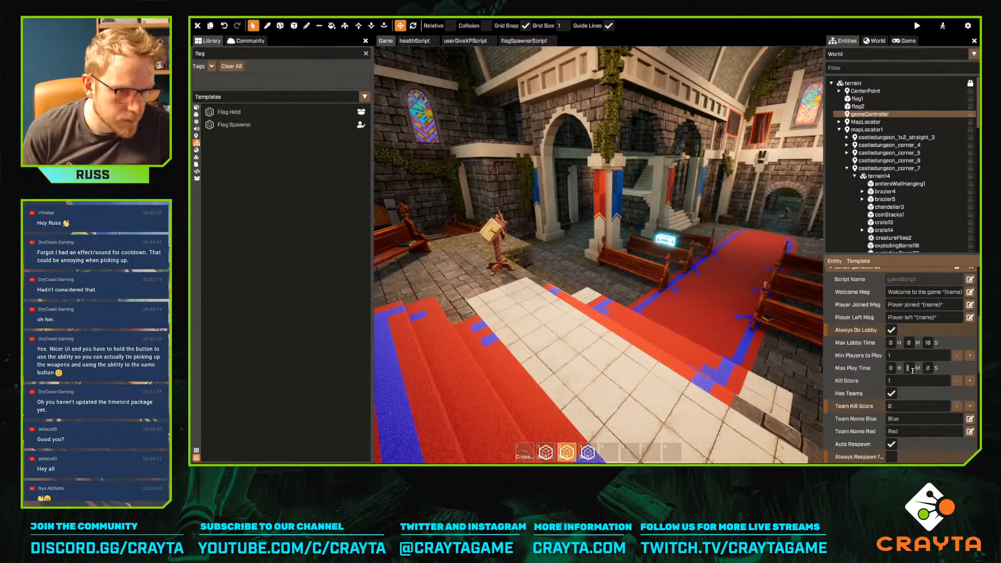
{"action": "right_click_drag", "start_coordinate": [679, 302], "coordinate": [692, 278]}
{"action": "key", "text": "a"}
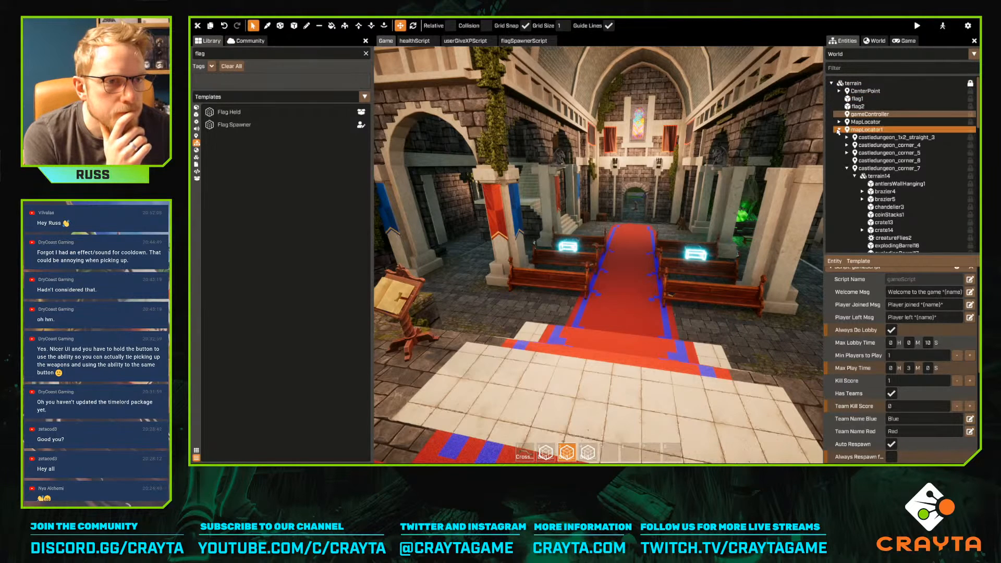
Collapse the mapLocator1 hierarchy and open the Gun_Crossbow_Fire template for editing
{"action": "left_click", "coordinate": [839, 130]}
{"action": "left_click", "coordinate": [851, 54]}
{"action": "type", "text": "cross"}
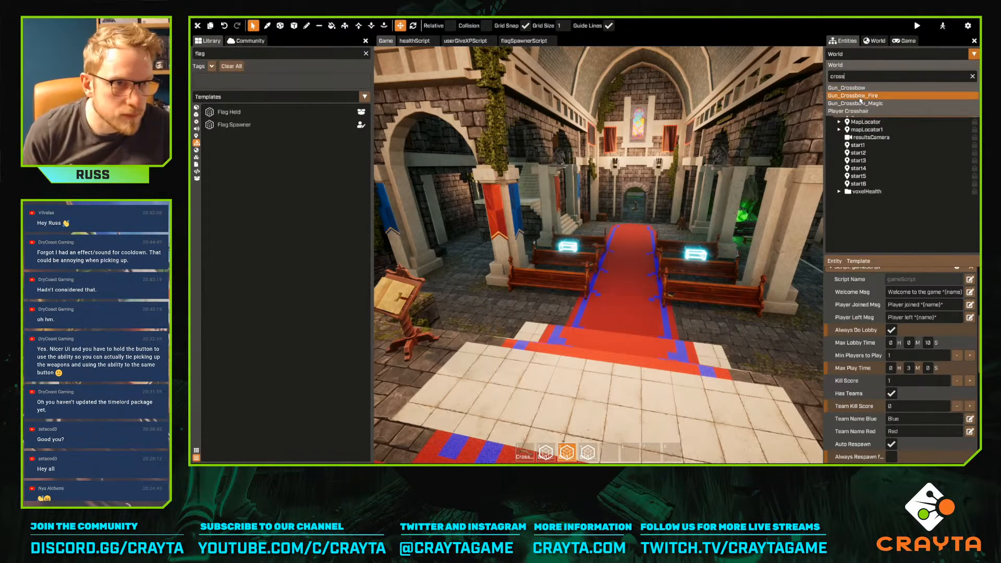
{"action": "left_click", "coordinate": [861, 96]}
Look through the fire crossbow template's script properties and collapse the pickupSpawnerScript and recoilScript sections
{"action": "scroll", "coordinate": [894, 374], "scroll_direction": "down", "scroll_amount": 3}
{"action": "scroll", "coordinate": [918, 374], "scroll_direction": "down", "scroll_amount": 2}
{"action": "scroll", "coordinate": [919, 378], "scroll_direction": "up", "scroll_amount": 4}
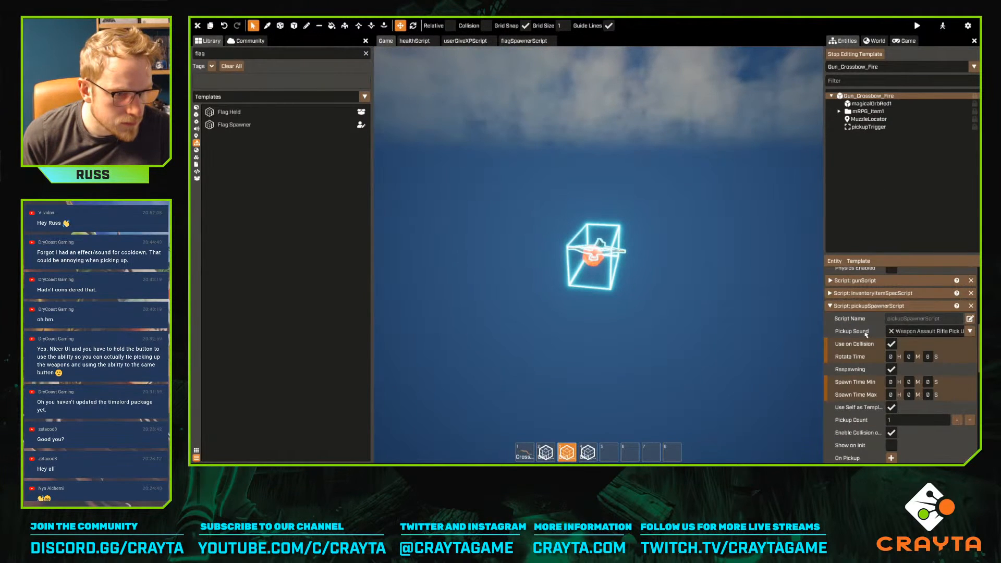
{"action": "left_click", "coordinate": [830, 306]}
{"action": "left_click", "coordinate": [830, 331]}
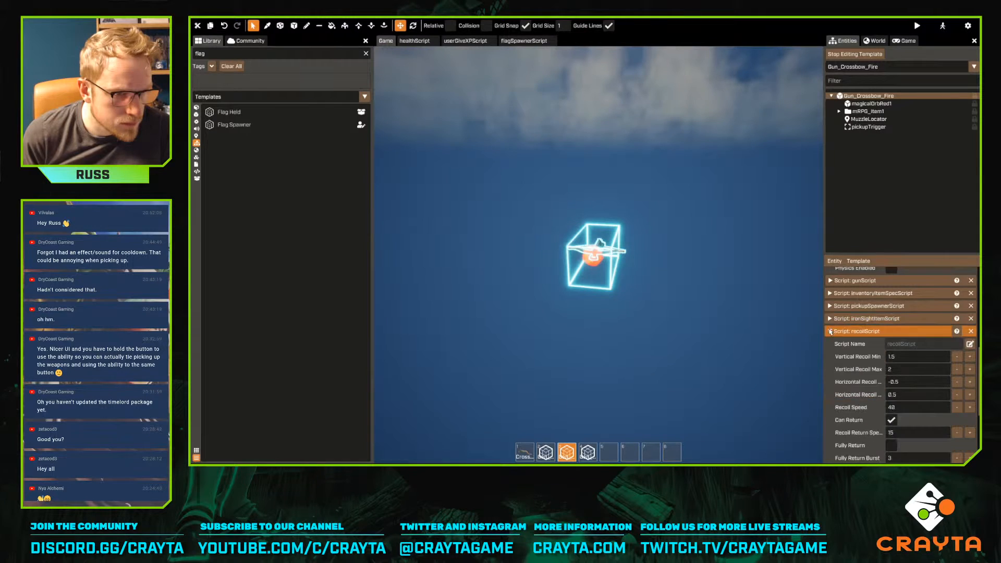
{"action": "scroll", "coordinate": [830, 331], "scroll_direction": "up", "scroll_amount": 2}
Examine the fire crossbow's inventoryItemSpecScript settings and its mesh properties
{"action": "left_click", "coordinate": [832, 388]}
{"action": "left_click", "coordinate": [829, 388]}
{"action": "scroll", "coordinate": [866, 383], "scroll_direction": "down", "scroll_amount": 2}
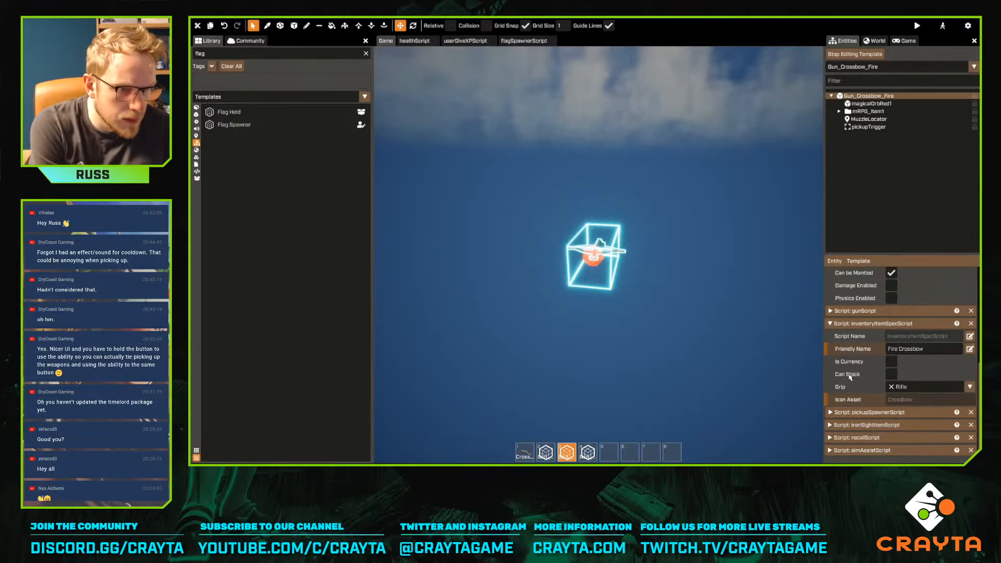
{"action": "left_click", "coordinate": [829, 324]}
{"action": "scroll", "coordinate": [855, 360], "scroll_direction": "up", "scroll_amount": 3}
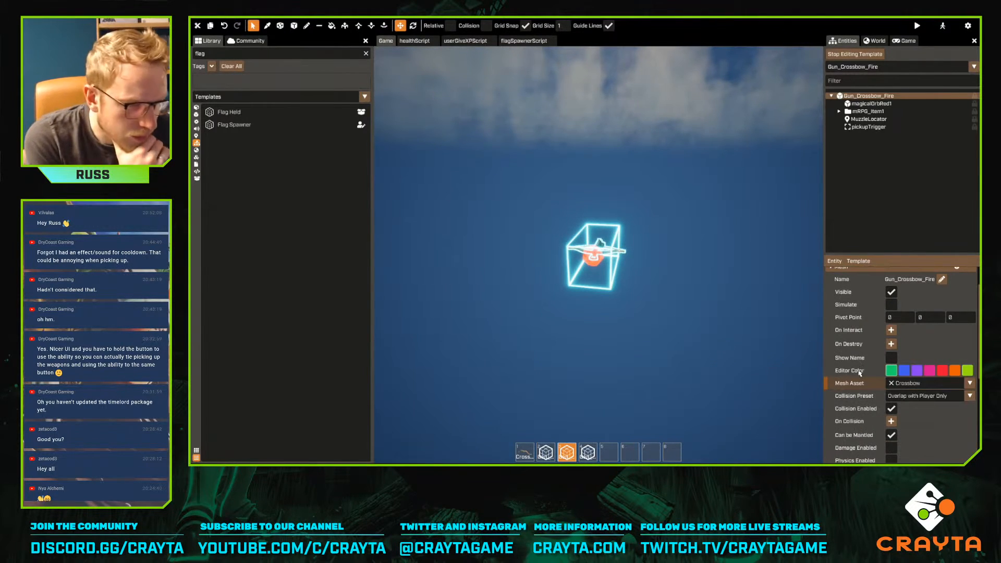
{"action": "scroll", "coordinate": [860, 375], "scroll_direction": "down", "scroll_amount": 3}
{"action": "scroll", "coordinate": [850, 374], "scroll_direction": "down", "scroll_amount": 1}
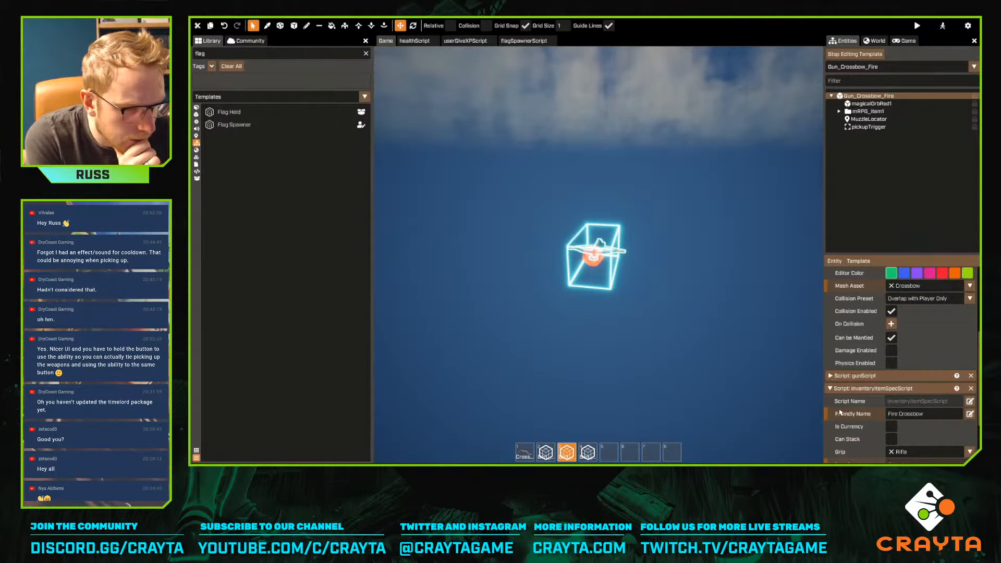
{"action": "scroll", "coordinate": [833, 368], "scroll_direction": "down", "scroll_amount": 1}
{"action": "scroll", "coordinate": [842, 348], "scroll_direction": "down", "scroll_amount": 1}
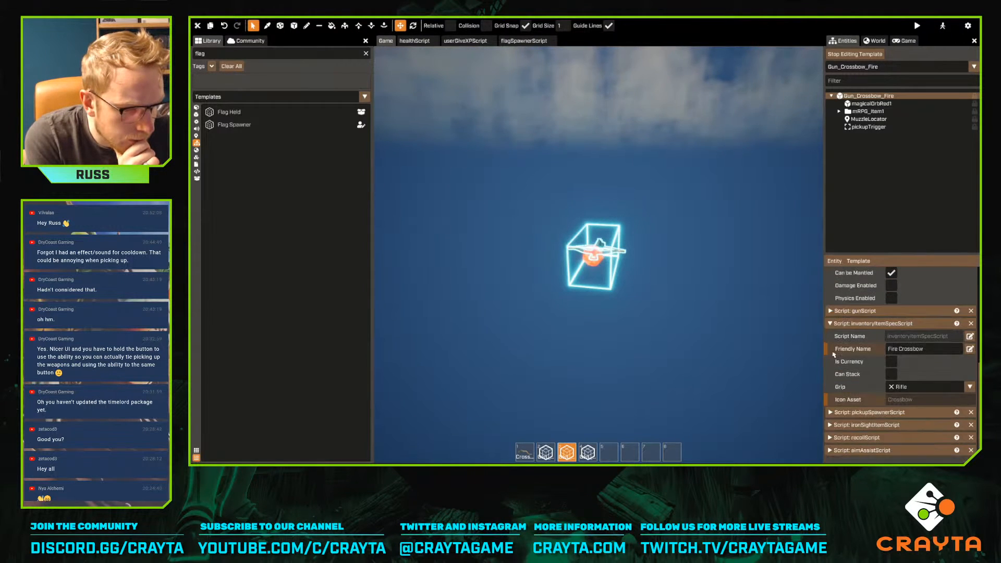
{"action": "scroll", "coordinate": [855, 348], "scroll_direction": "down", "scroll_amount": 1}
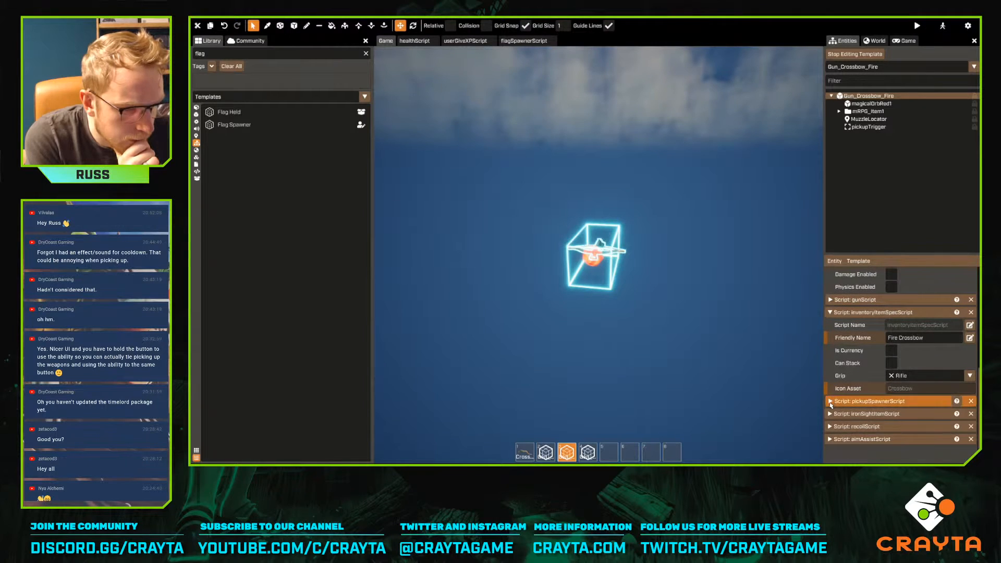
Examine the fire crossbow's pickupSpawnerScript and ironSightItemScript settings, including the respawn and collision options
{"action": "left_click", "coordinate": [831, 403]}
{"action": "scroll", "coordinate": [831, 406], "scroll_direction": "down", "scroll_amount": 5}
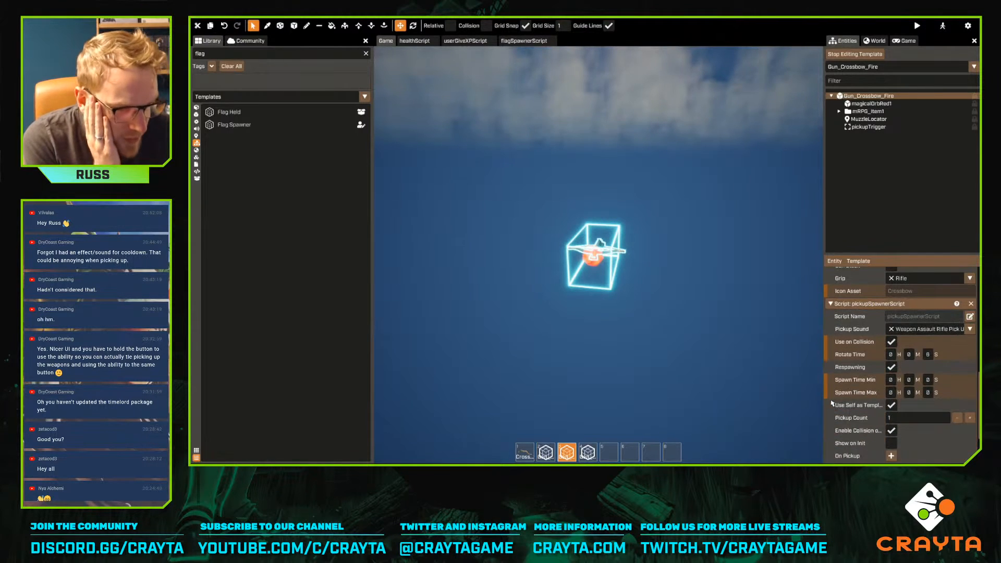
{"action": "left_click", "coordinate": [831, 417]}
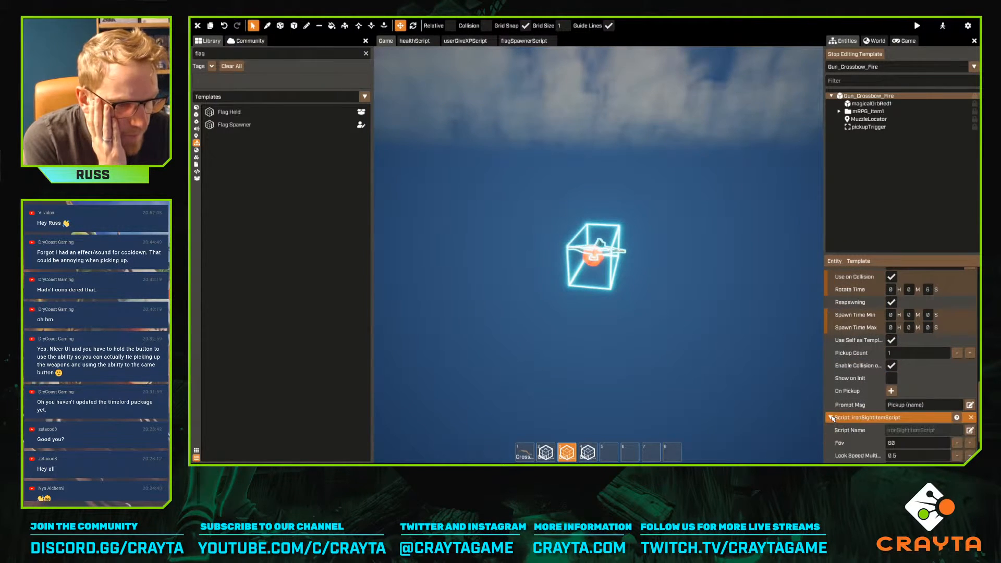
{"action": "scroll", "coordinate": [831, 422], "scroll_direction": "down", "scroll_amount": 2}
{"action": "left_click", "coordinate": [830, 426]}
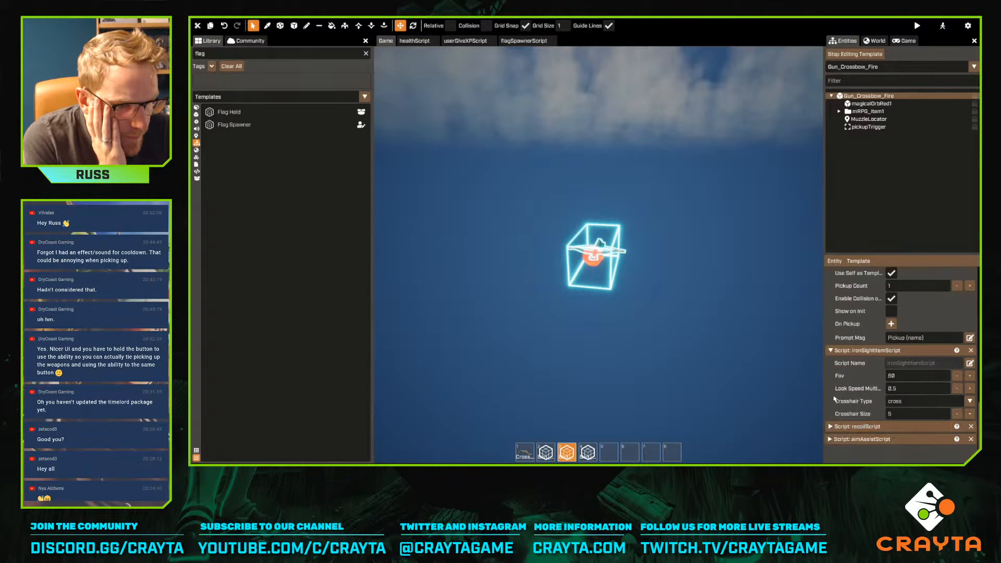
{"action": "scroll", "coordinate": [850, 401], "scroll_direction": "up", "scroll_amount": 4}
{"action": "scroll", "coordinate": [855, 384], "scroll_direction": "down", "scroll_amount": 1}
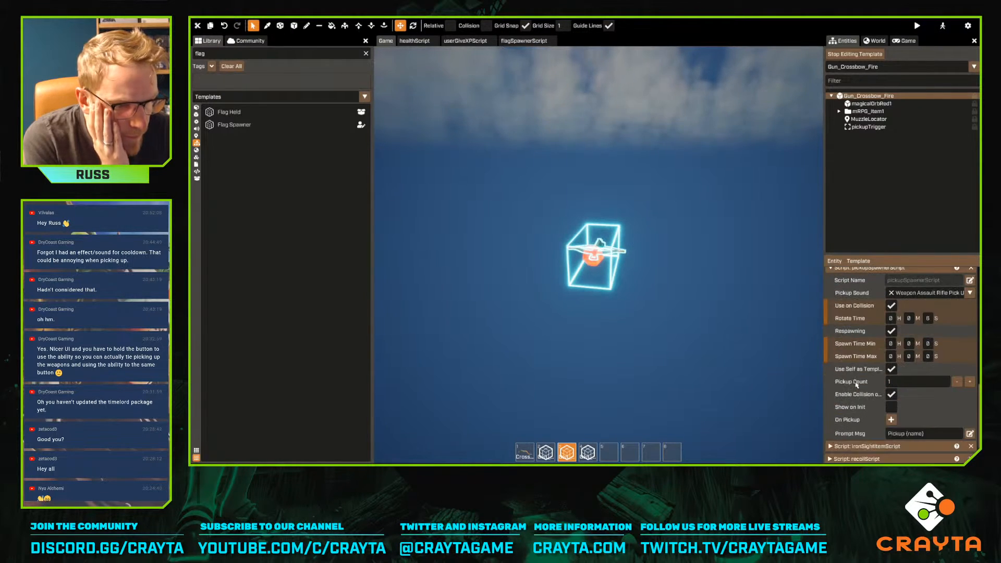
{"action": "scroll", "coordinate": [898, 396], "scroll_direction": "up", "scroll_amount": 2}
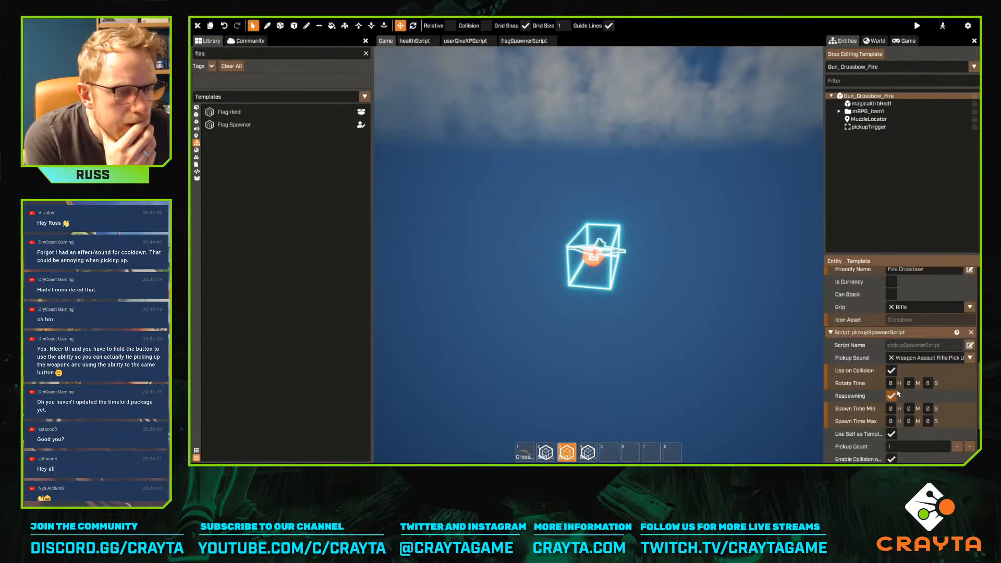
Find the orb meshes in the library and set the fire crossbow's Icon Asset to Magical Orb - Red
{"action": "scroll", "coordinate": [898, 396], "scroll_direction": "up", "scroll_amount": 4}
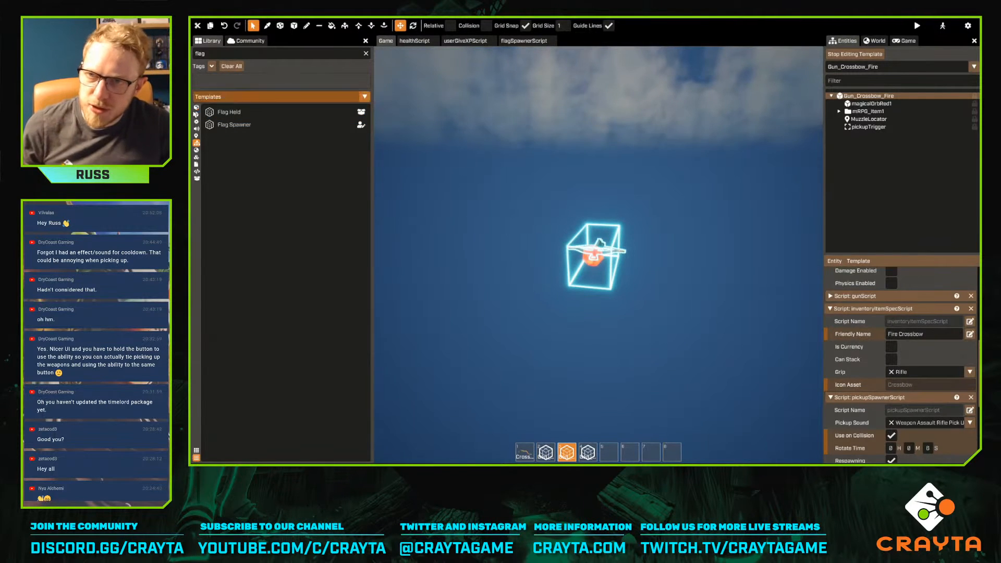
{"action": "left_click", "coordinate": [196, 114]}
{"action": "double_click", "coordinate": [215, 52]}
{"action": "type", "text": "orb"}
{"action": "double_click", "coordinate": [222, 124]}
{"action": "left_click_drag", "start_coordinate": [222, 224], "coordinate": [917, 385]}
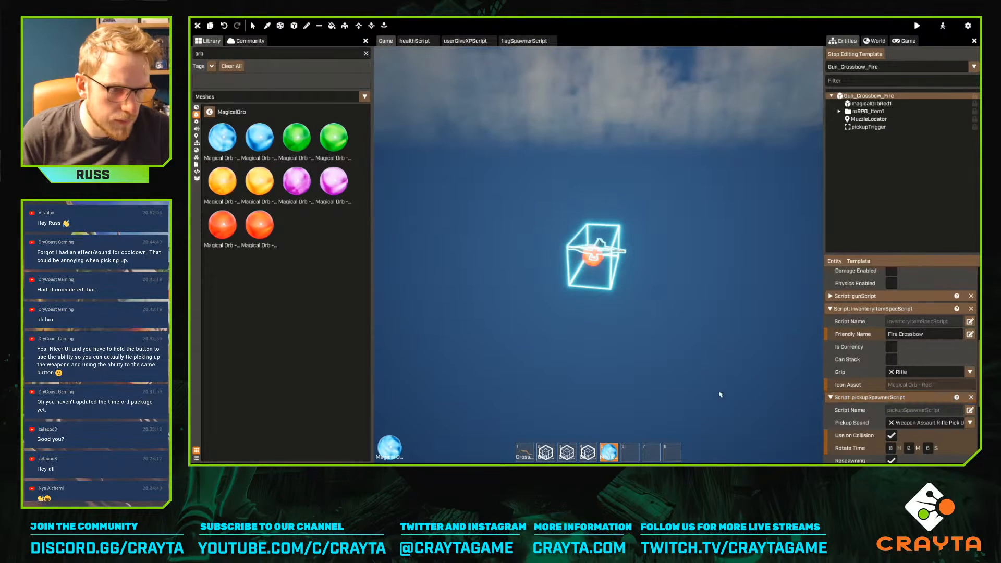
Set the Gun_Crossbow_Magic template's Icon Asset to Magical Orb - Purple and stop editing the template
{"action": "left_click", "coordinate": [886, 66]}
{"action": "type", "text": "cross"}
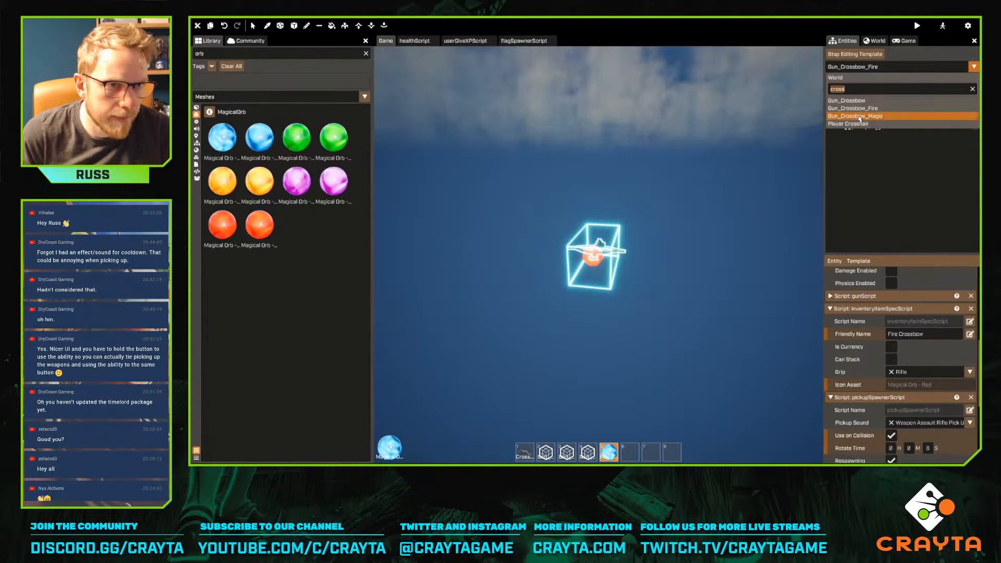
{"action": "key", "text": "Return"}
{"action": "left_click_drag", "start_coordinate": [297, 182], "coordinate": [917, 442]}
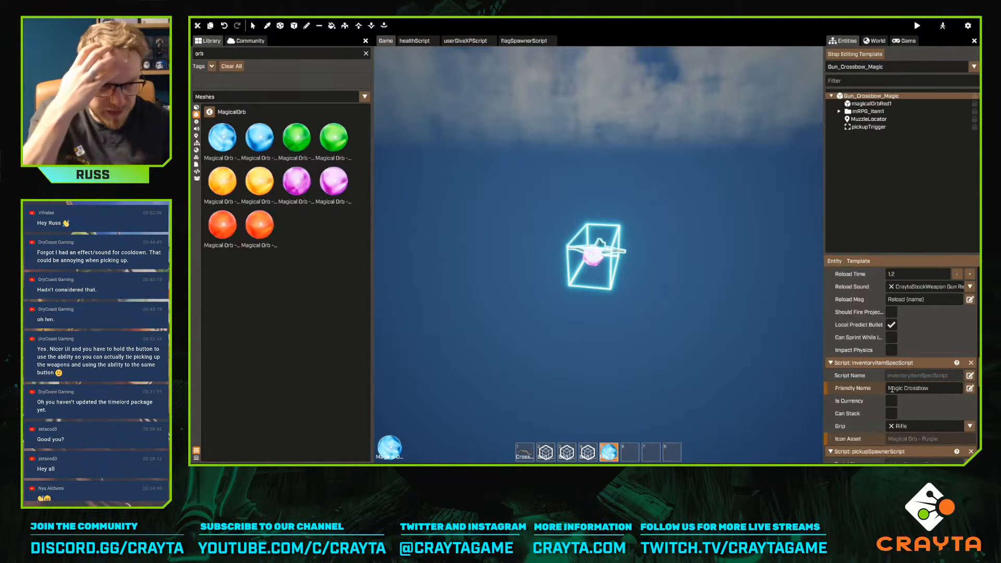
{"action": "left_click", "coordinate": [465, 41]}
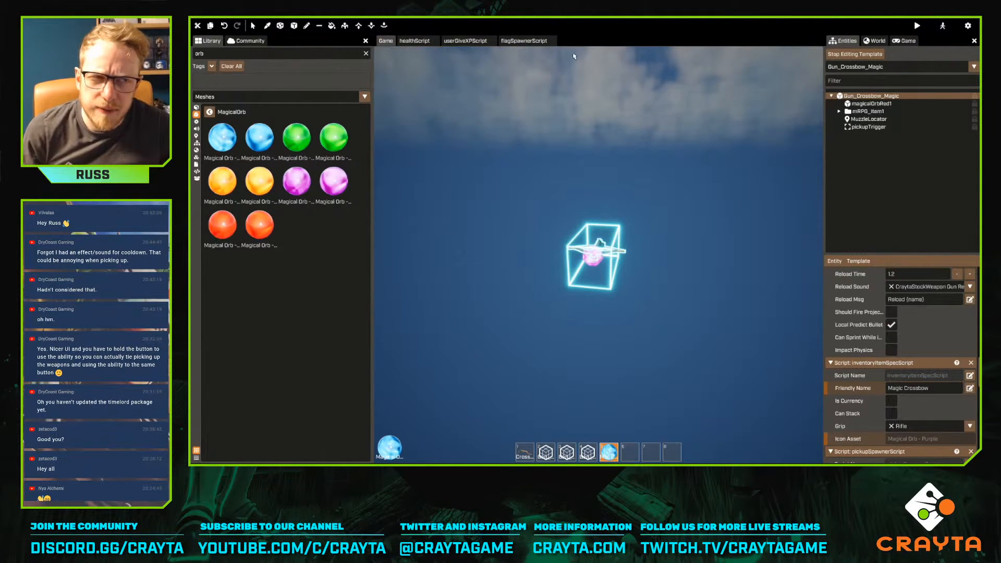
{"action": "left_click", "coordinate": [828, 55]}
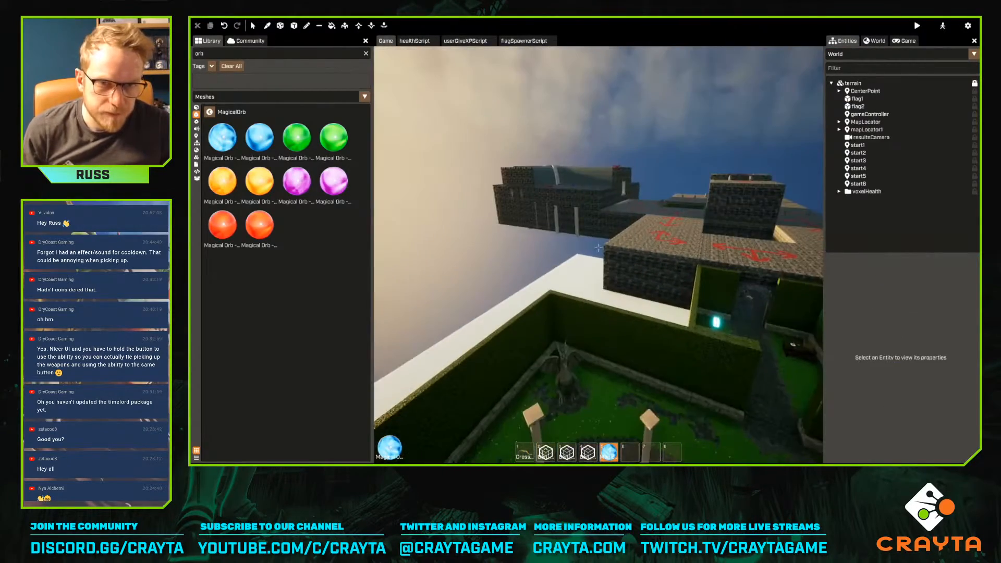
Start a playtest and check the lobby, opening and closing the character sheet while waiting for the round
{"action": "right_click_drag", "start_coordinate": [598, 248], "coordinate": [642, 245]}
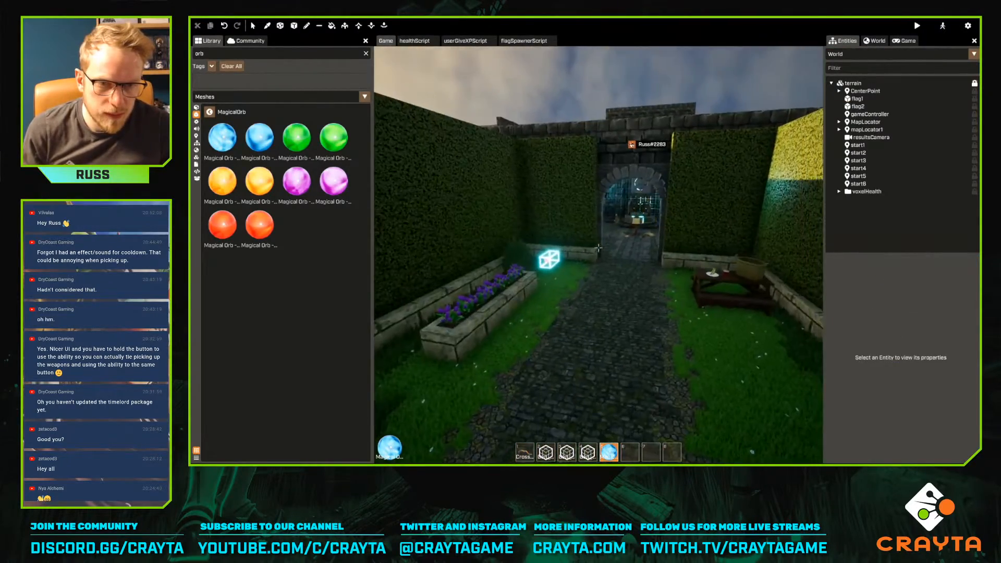
{"action": "key", "text": "s"}
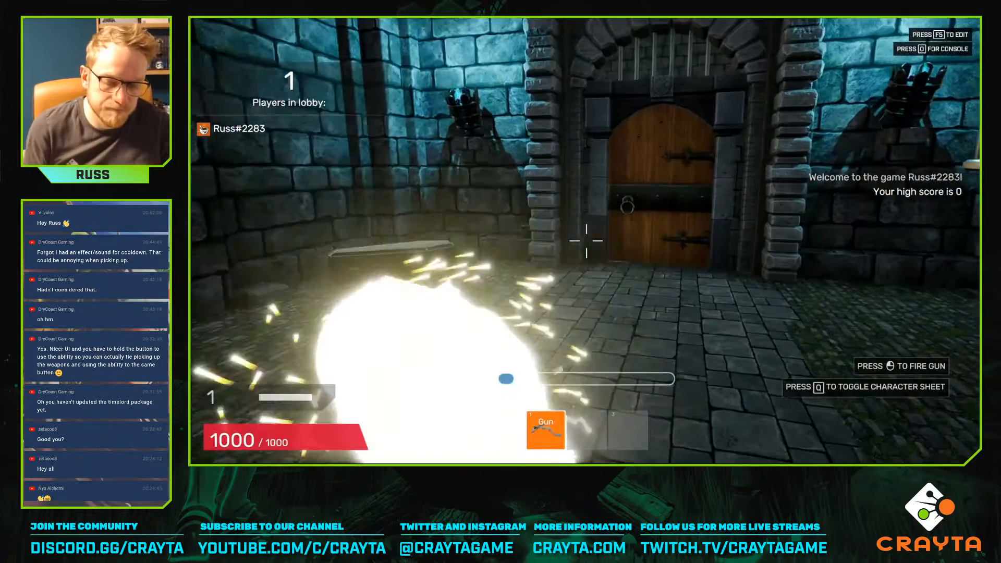
{"action": "key", "text": "w"}
{"action": "key", "text": "w"}
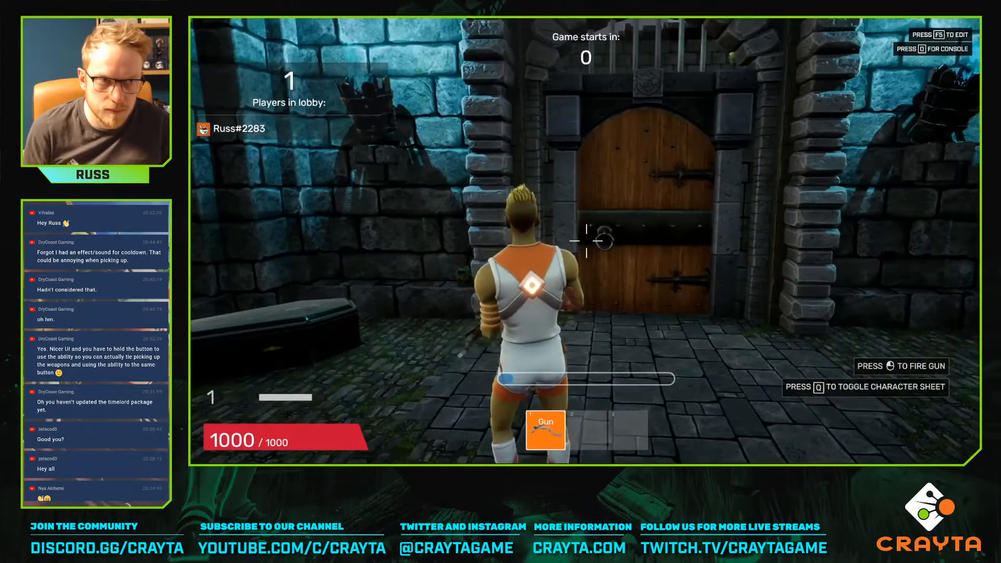
{"action": "key", "text": "q"}
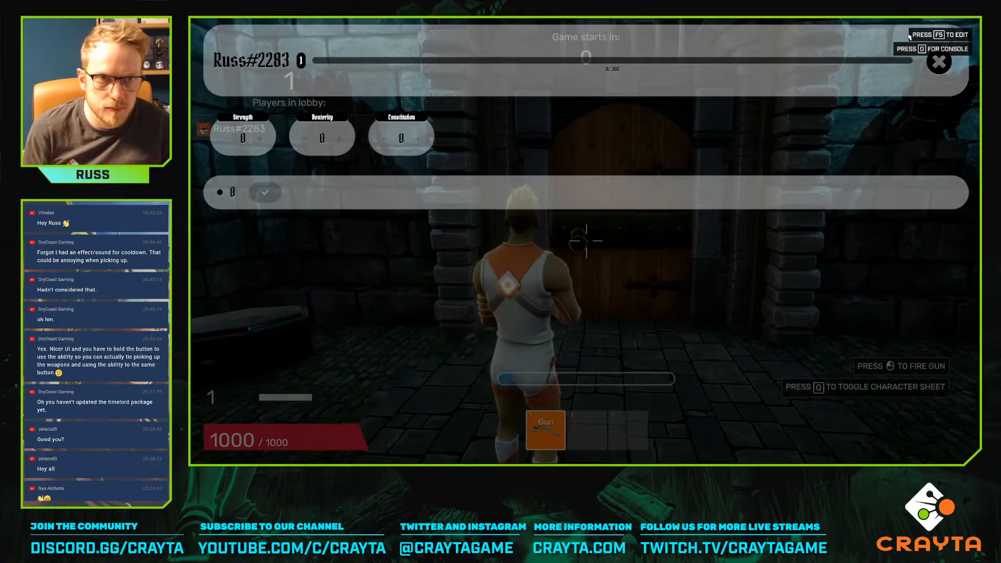
{"action": "left_click", "coordinate": [940, 63]}
{"action": "key", "text": "w"}
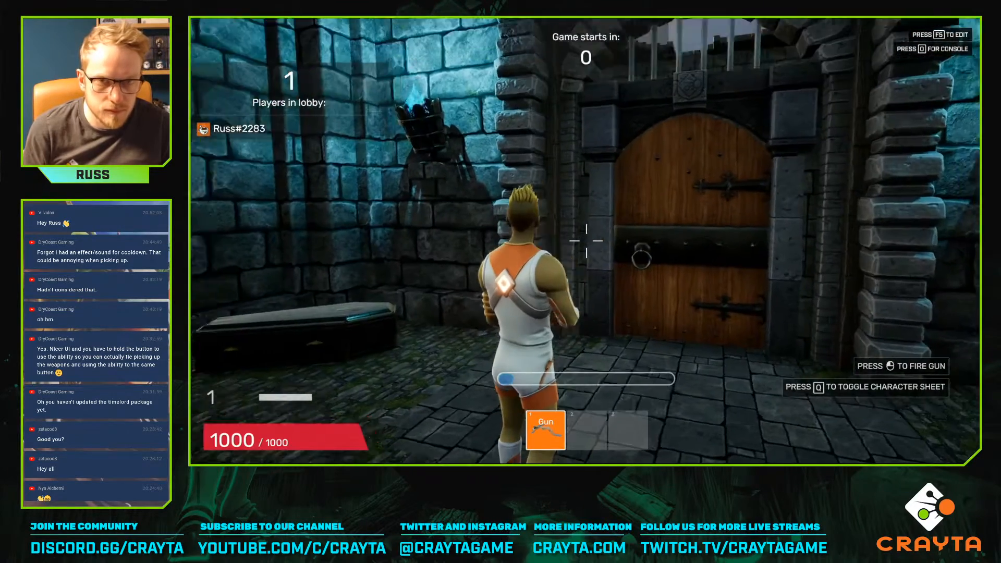
{"action": "key", "text": "w"}
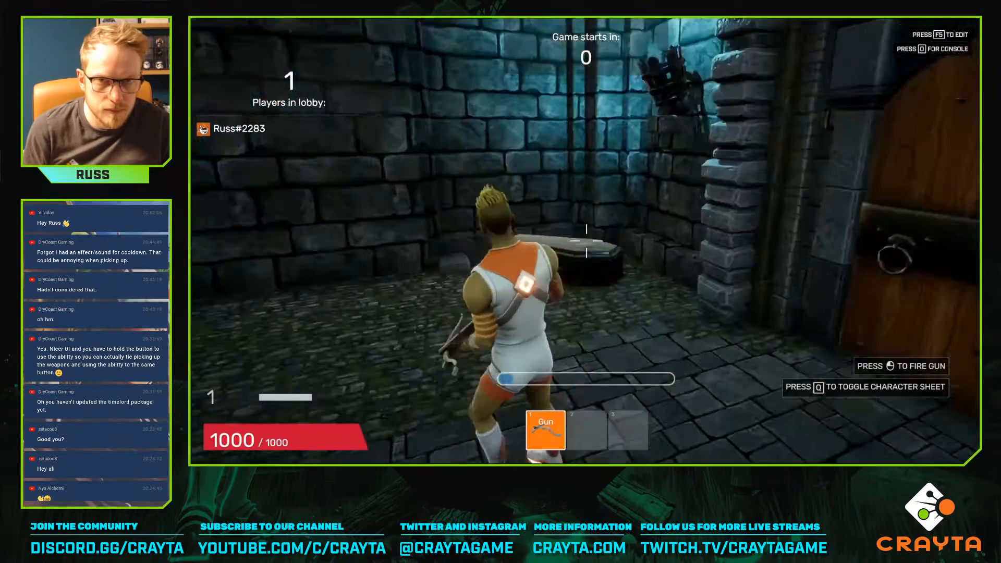
Playtest the route from the blue team's start through the castle rooms and carpeted hall, and pick up the red flag
{"action": "key", "text": "w"}
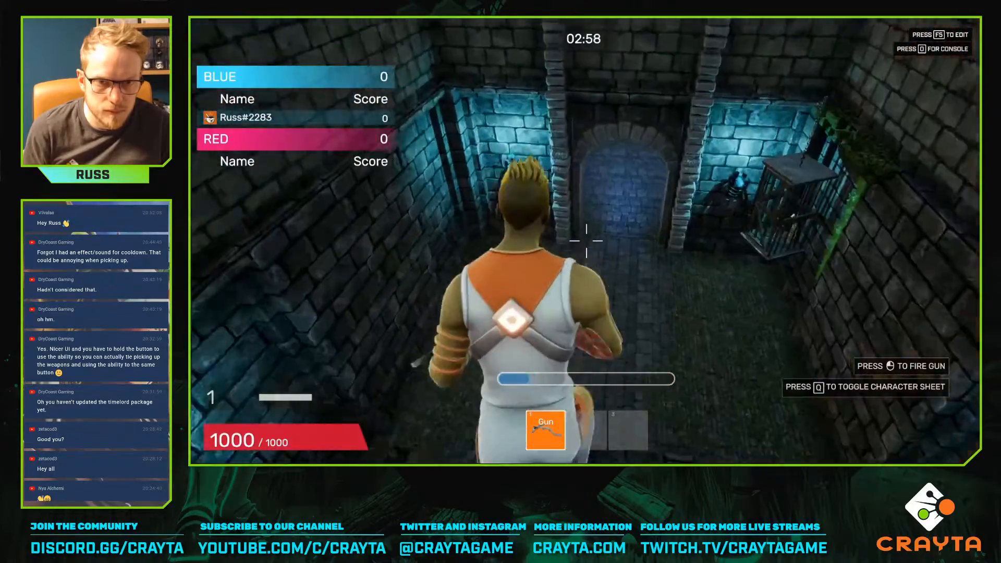
{"action": "key", "text": "w"}
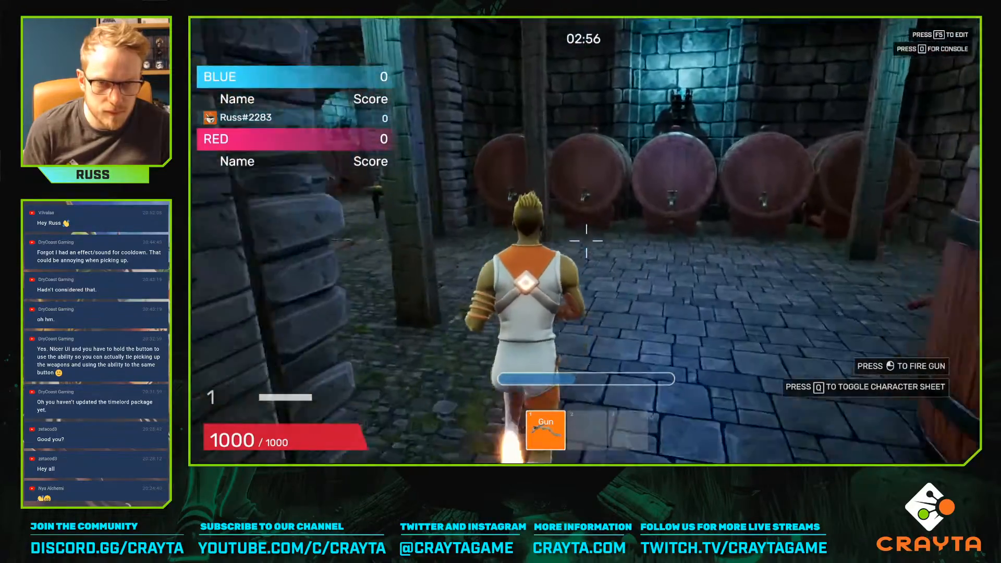
{"action": "key", "text": "w"}
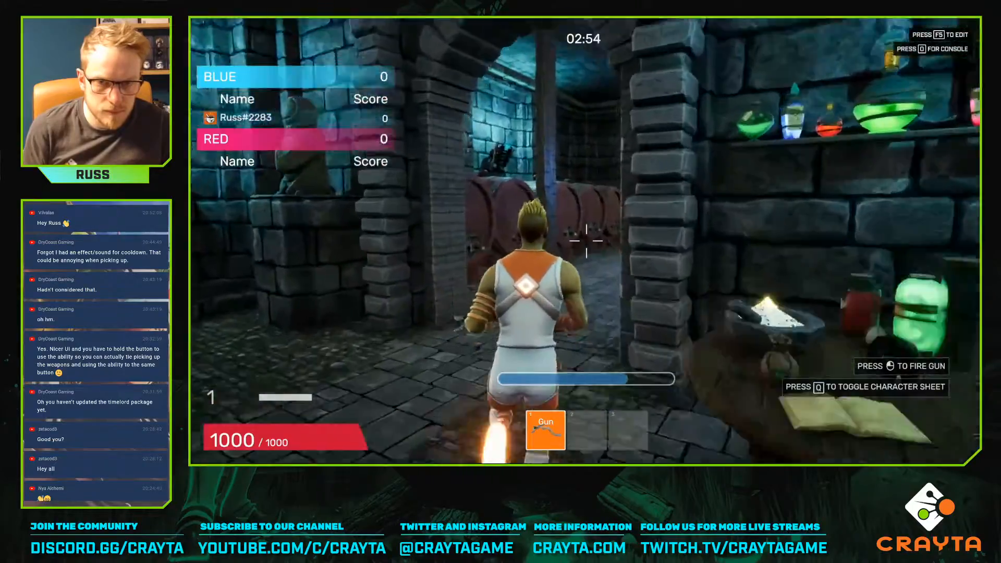
{"action": "key", "text": "w"}
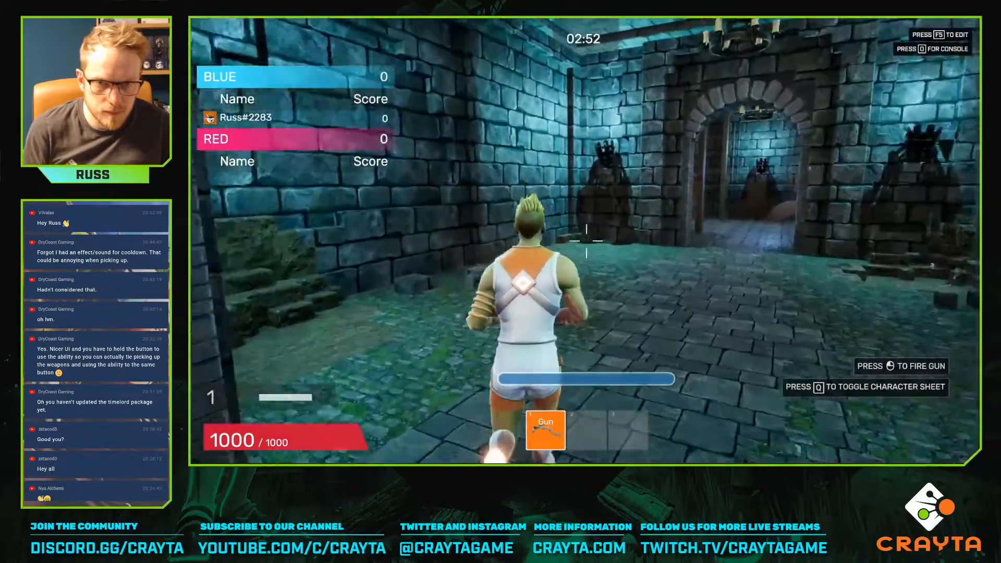
{"action": "key", "text": "w"}
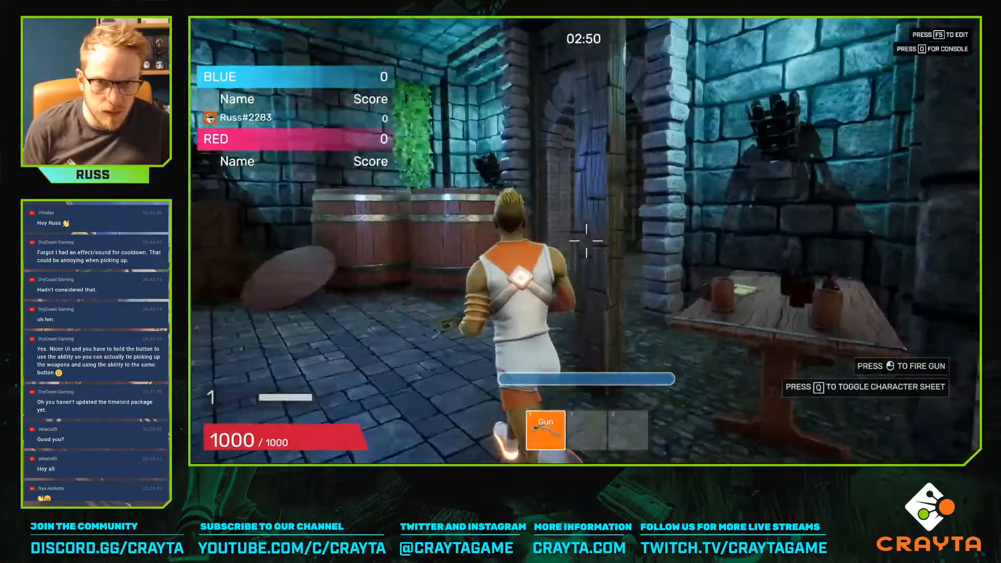
{"action": "key", "text": "w"}
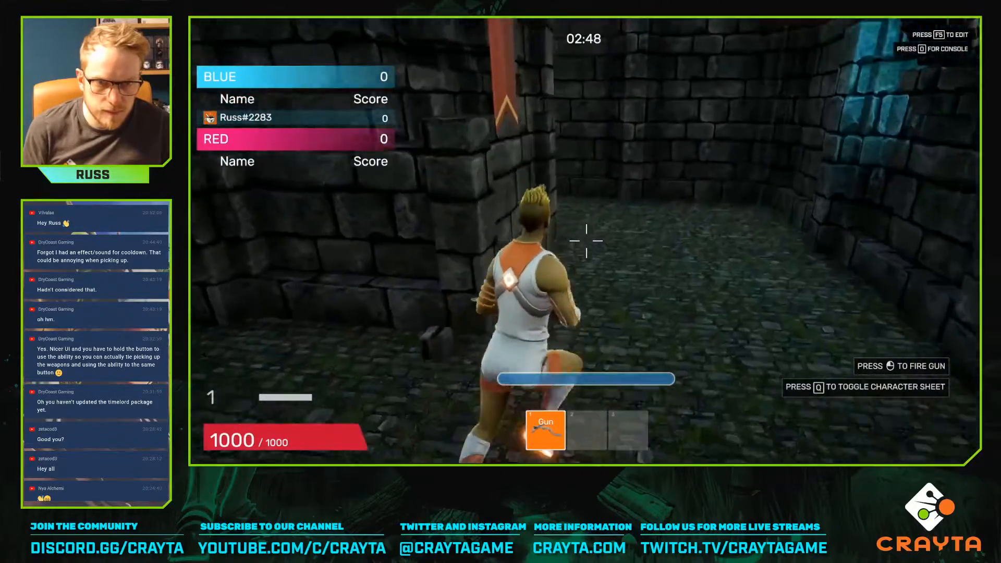
{"action": "key", "text": "w"}
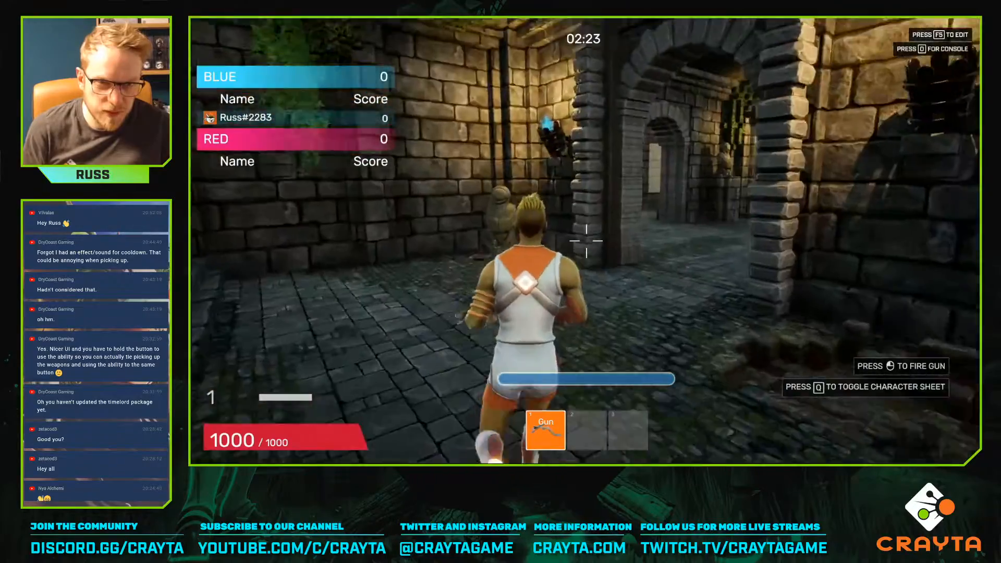
{"action": "key", "text": "w"}
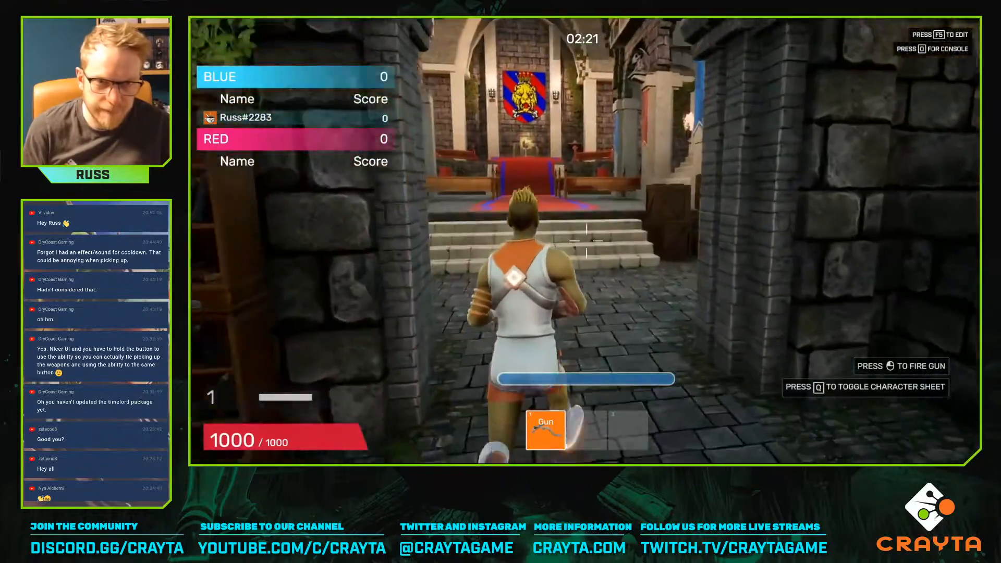
{"action": "key", "text": "w"}
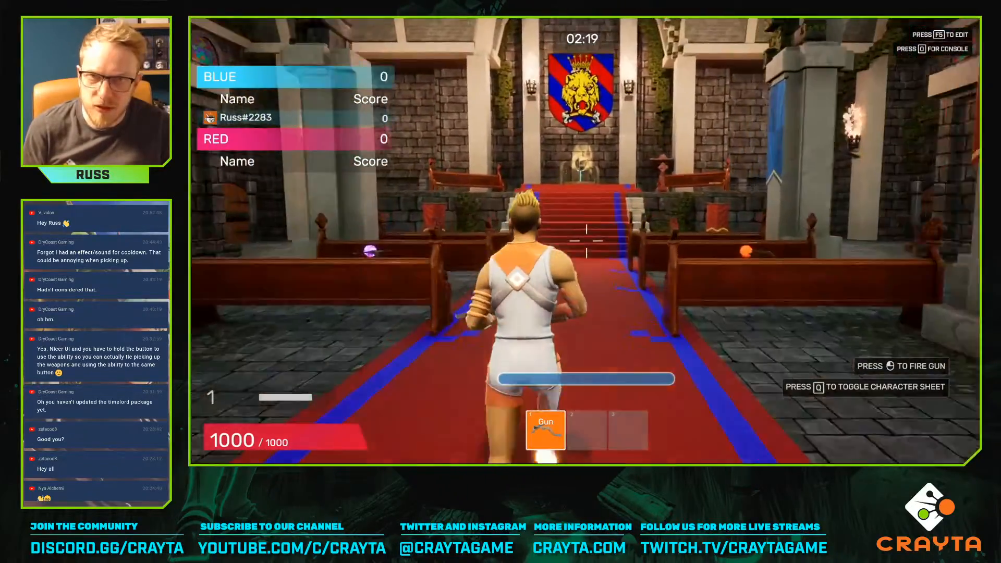
Carry the red flag out of the torchlit castle rooms and across the hedge garden to the opposite castle's entrance
{"action": "key", "text": "w"}
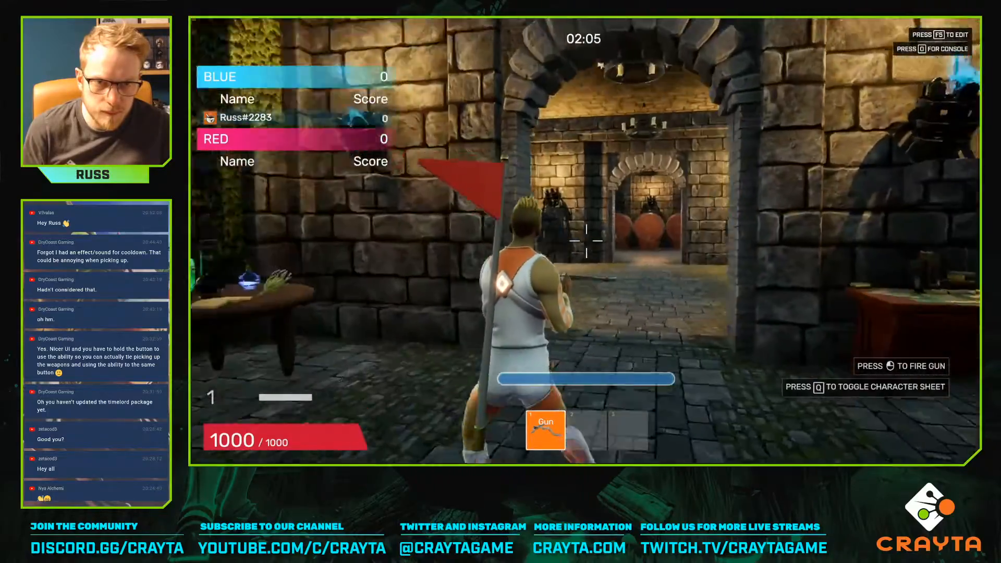
{"action": "key", "text": "w"}
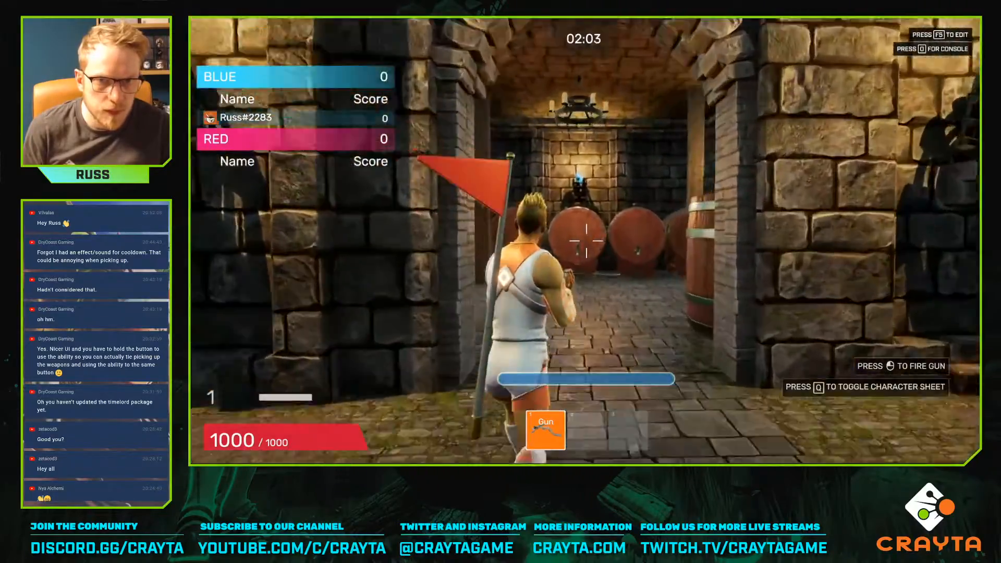
{"action": "key", "text": "w"}
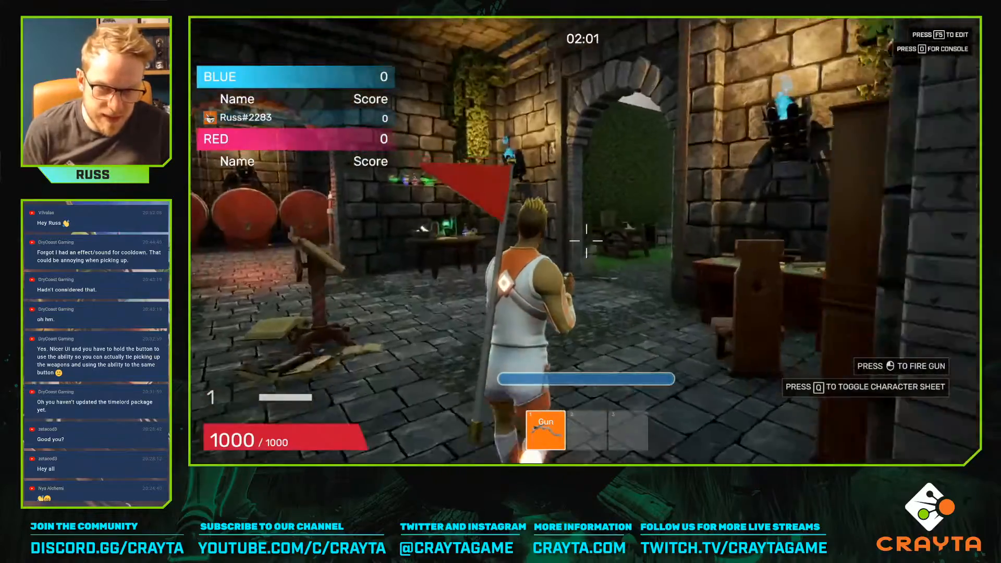
{"action": "key", "text": "w"}
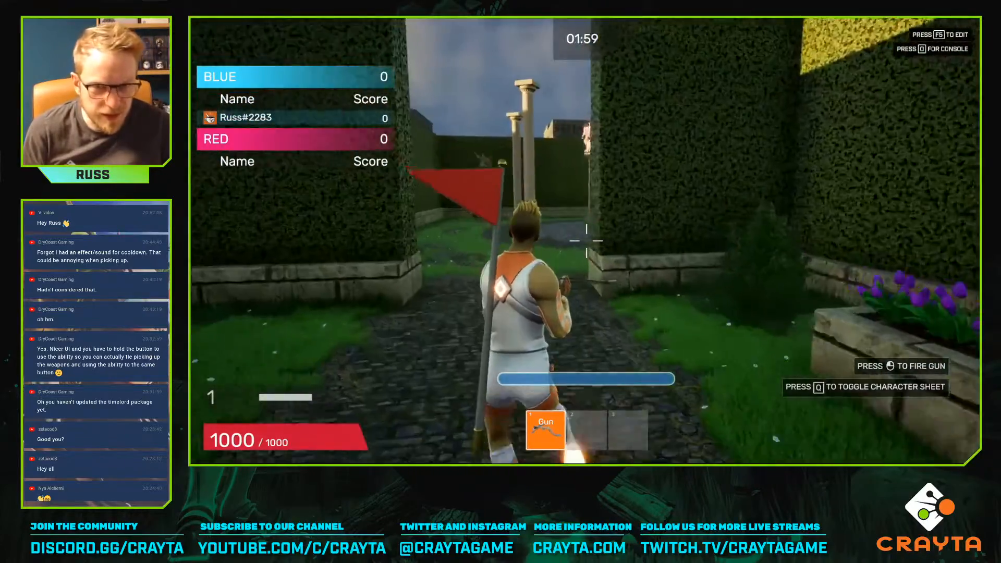
{"action": "key", "text": "w"}
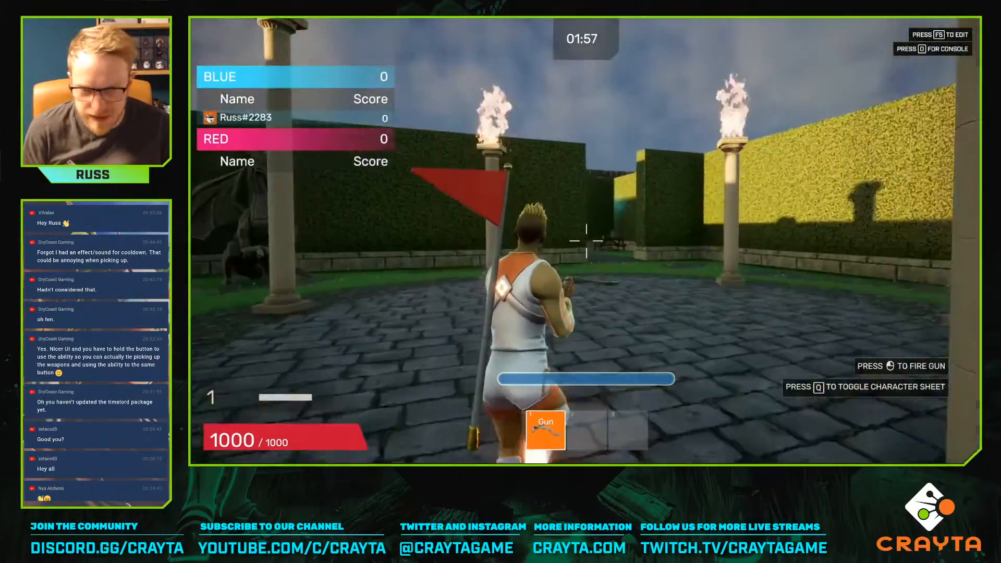
{"action": "key", "text": "w"}
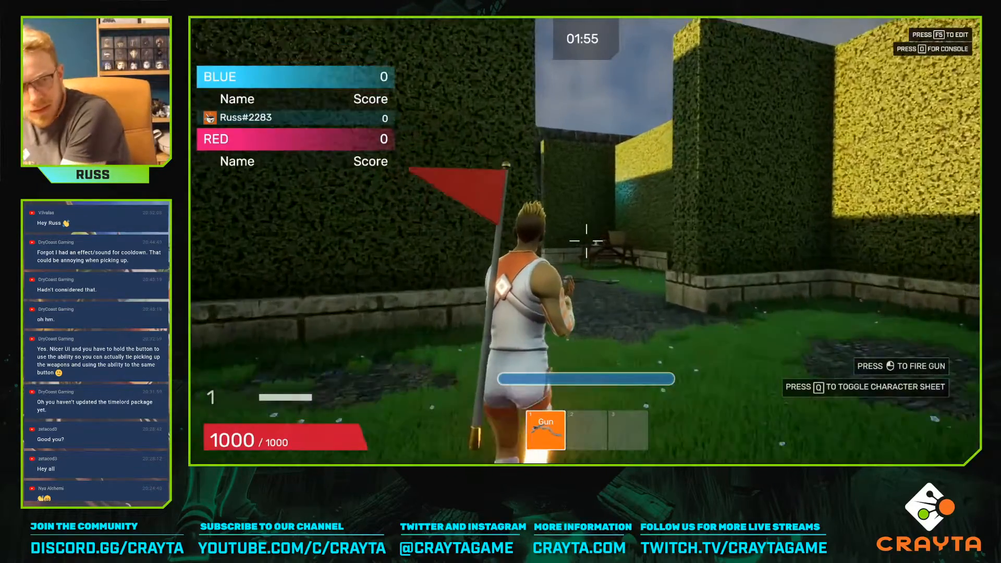
{"action": "key", "text": "w"}
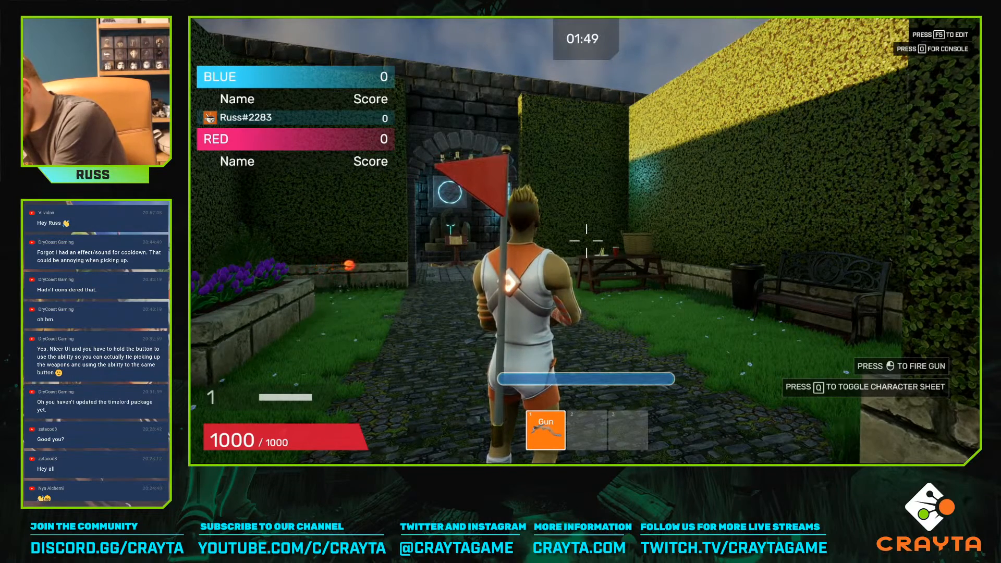
{"action": "key", "text": "w"}
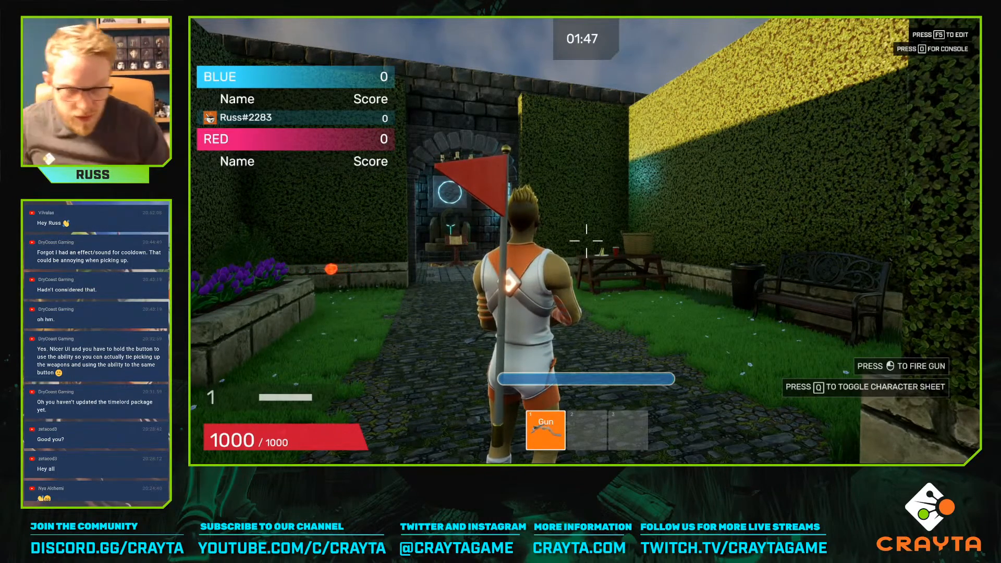
Carry the red flag through the blue-lit castle rooms, along the carpeted hall and up its stairs to capture it at the blue flag stand
{"action": "key", "text": "w"}
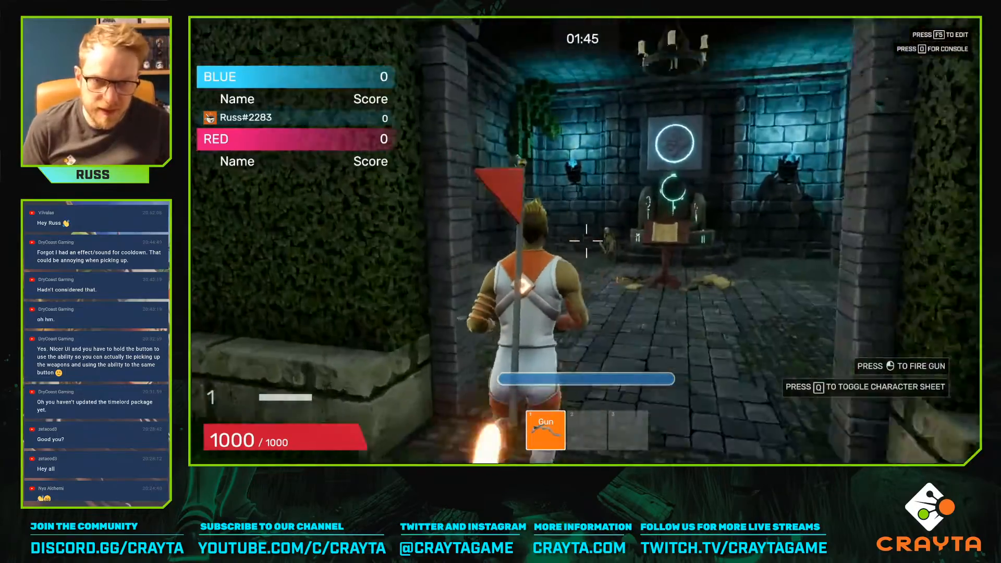
{"action": "key", "text": "w"}
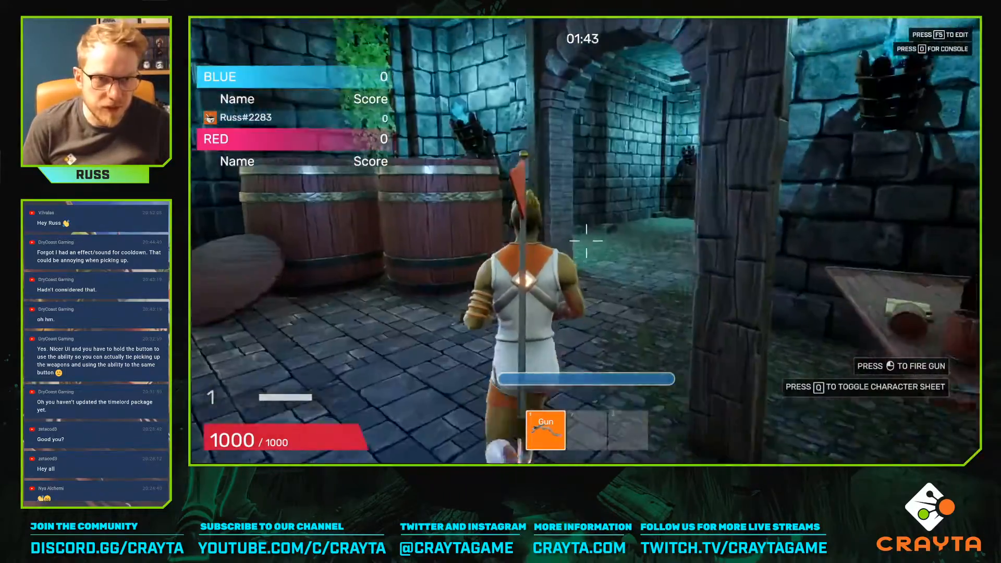
{"action": "key", "text": "w"}
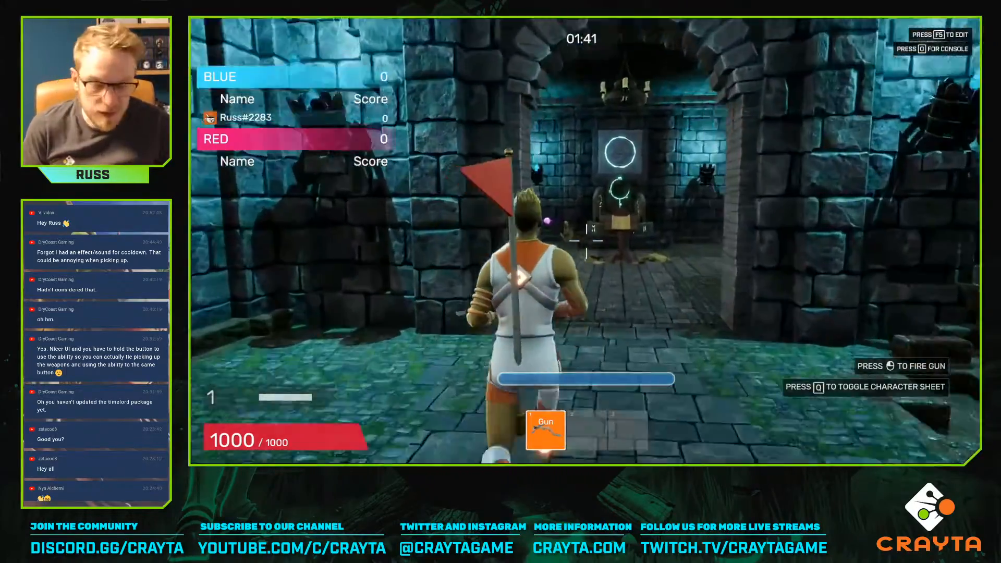
{"action": "key", "text": "w"}
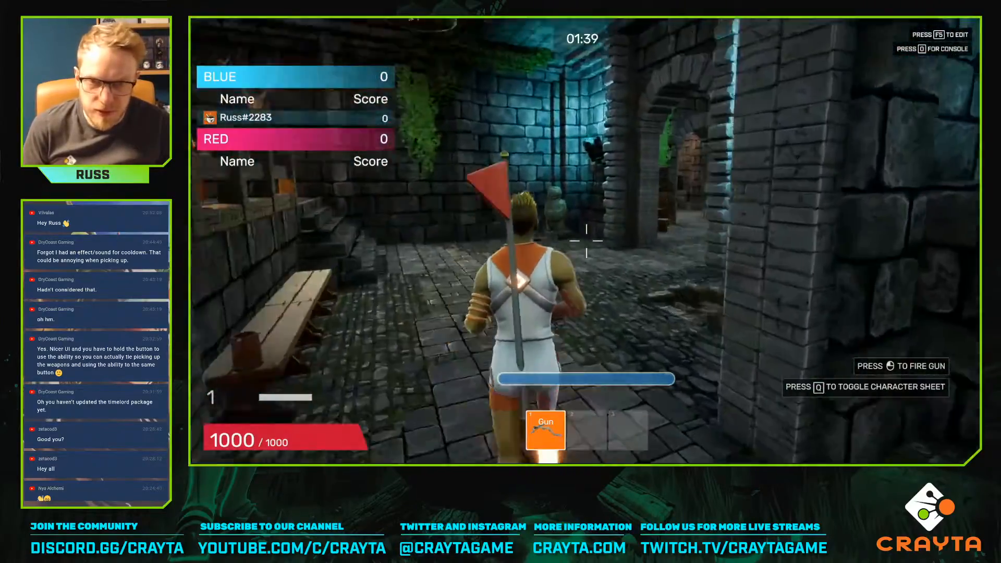
{"action": "key", "text": "w"}
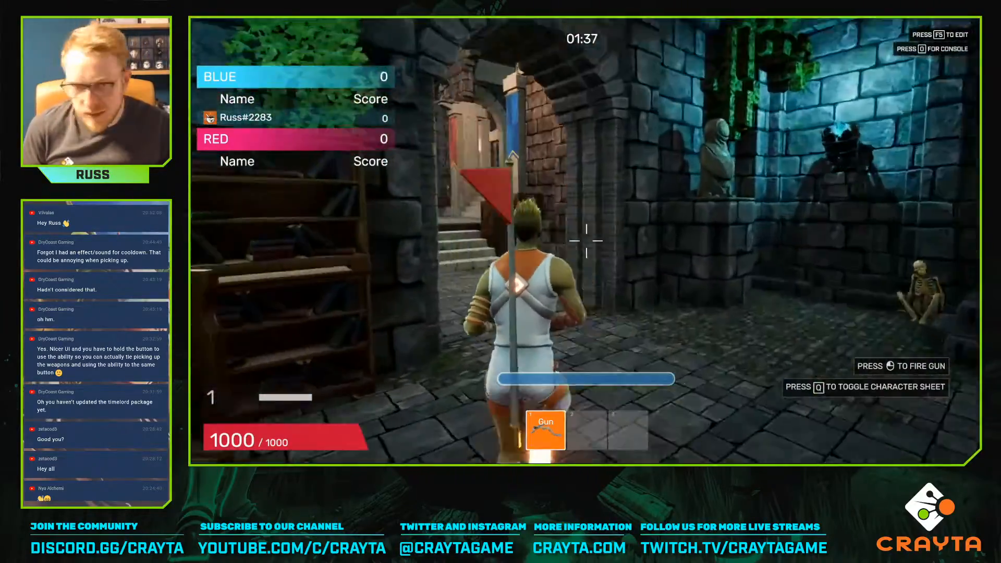
{"action": "key", "text": "w"}
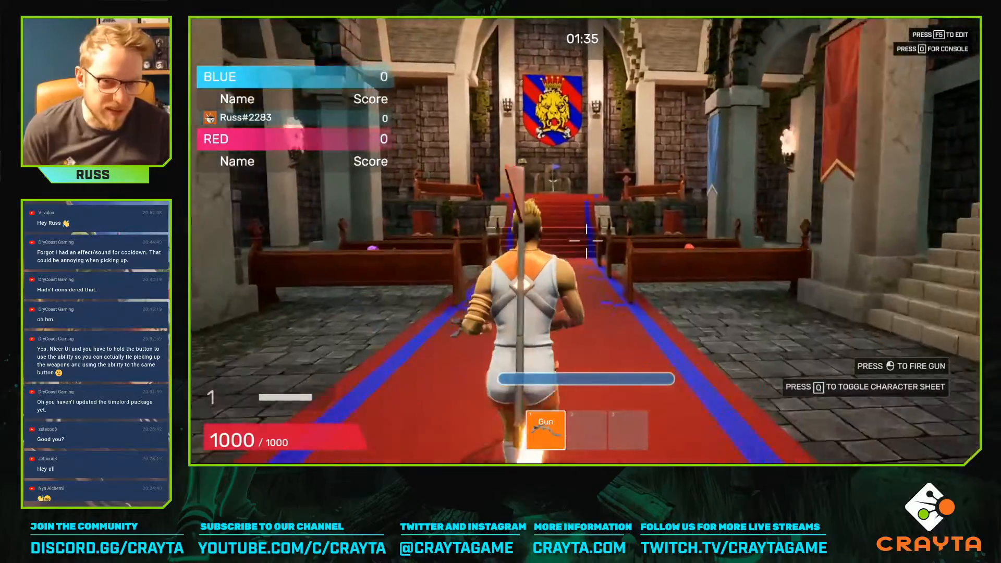
{"action": "key", "text": "w"}
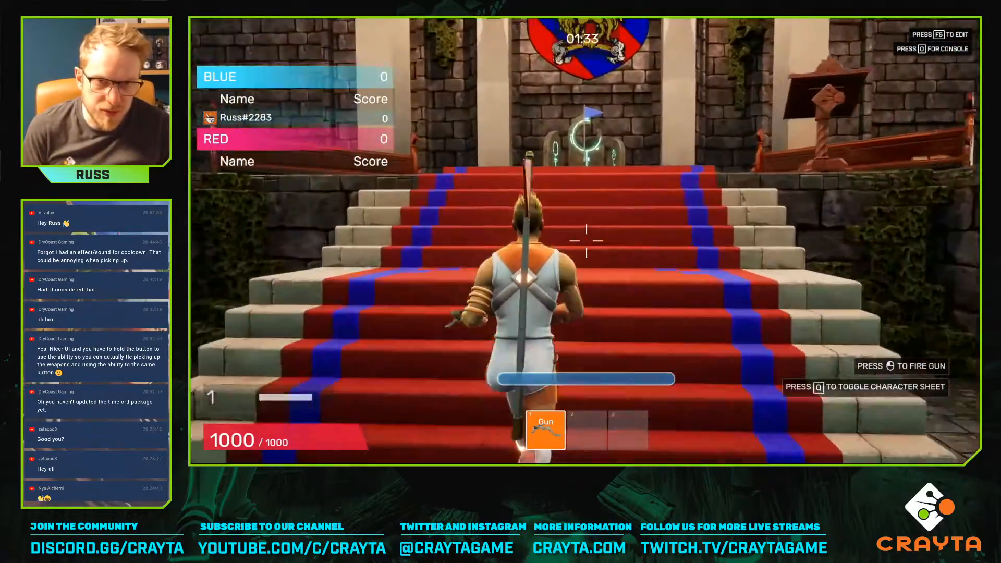
{"action": "key", "text": "w"}
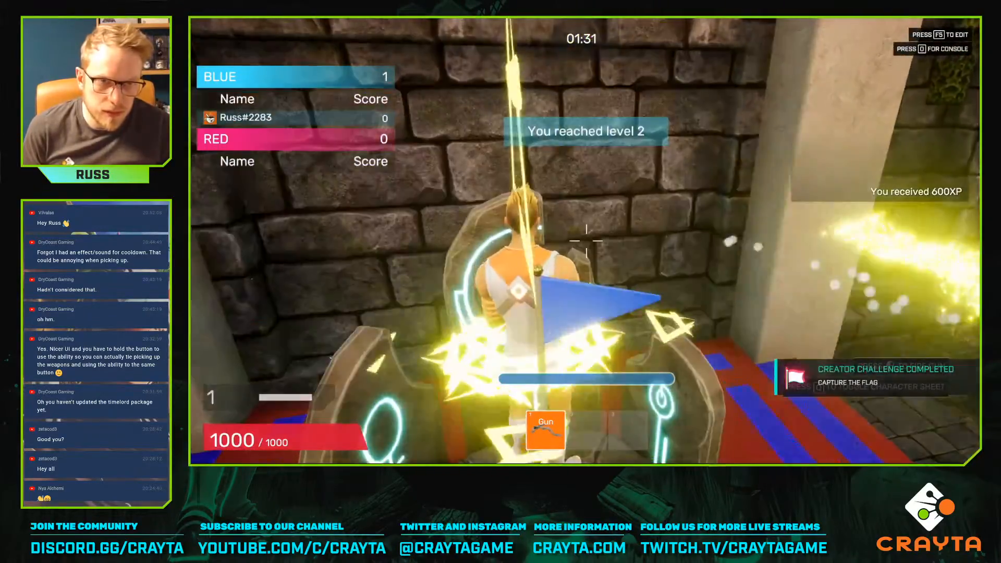
Head back down the carpeted hall after the capture and check the character sheet's level and XP, closing it again
{"action": "key", "text": "w"}
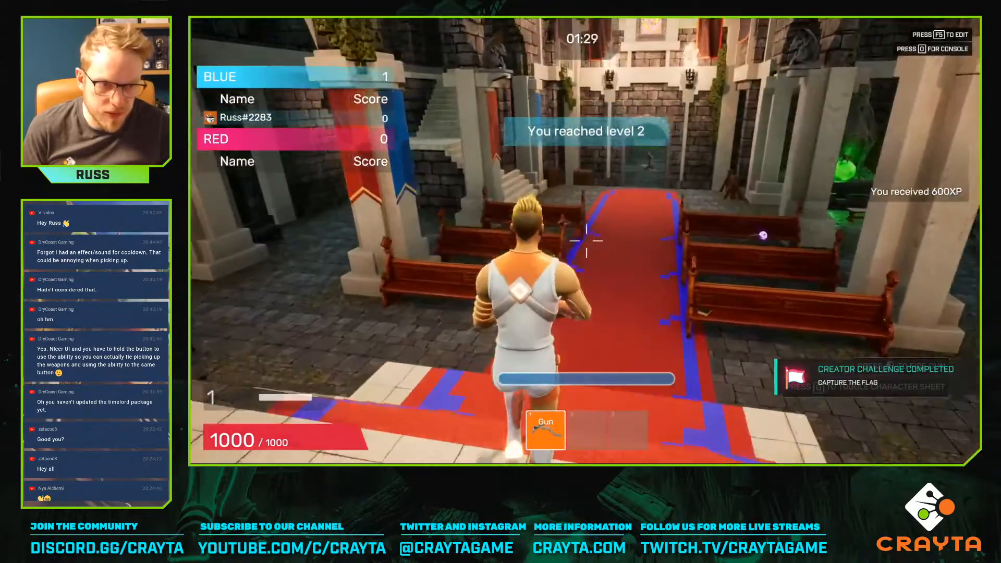
{"action": "key", "text": "w"}
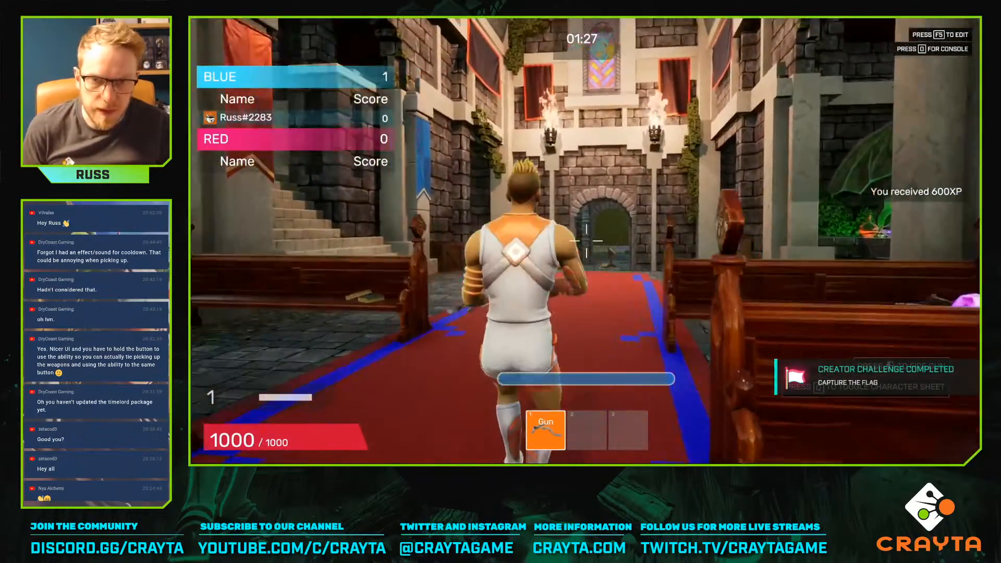
{"action": "key", "text": "c"}
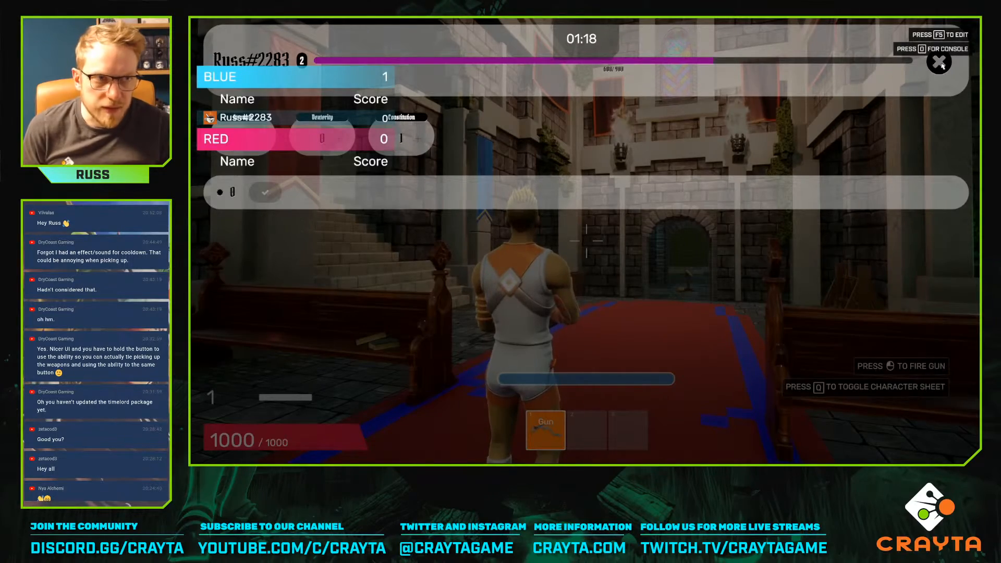
{"action": "key", "text": "q"}
Leave the carpeted hall and playtest the routes through the blue-lit castle rooms around it
{"action": "key", "text": "w"}
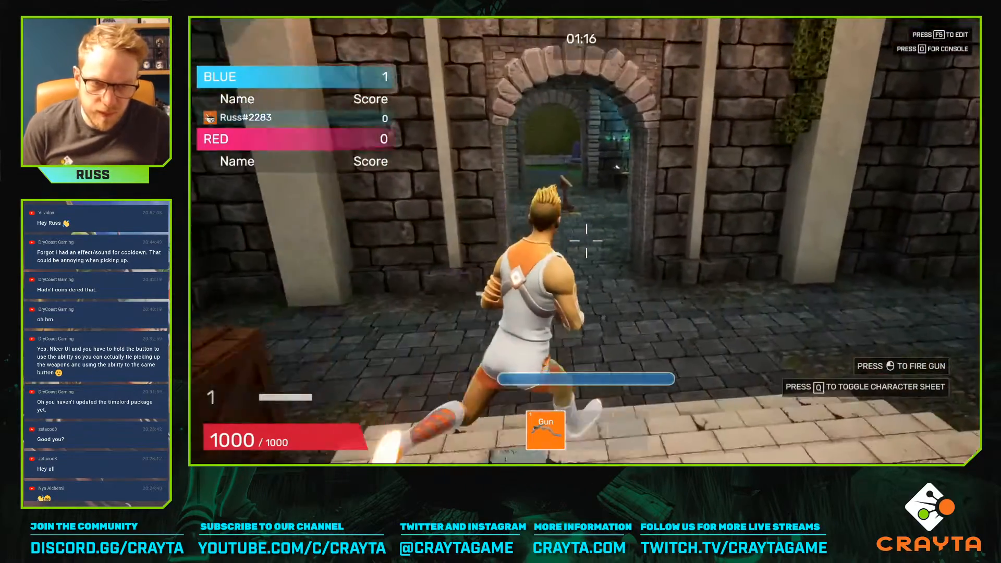
{"action": "key", "text": "w"}
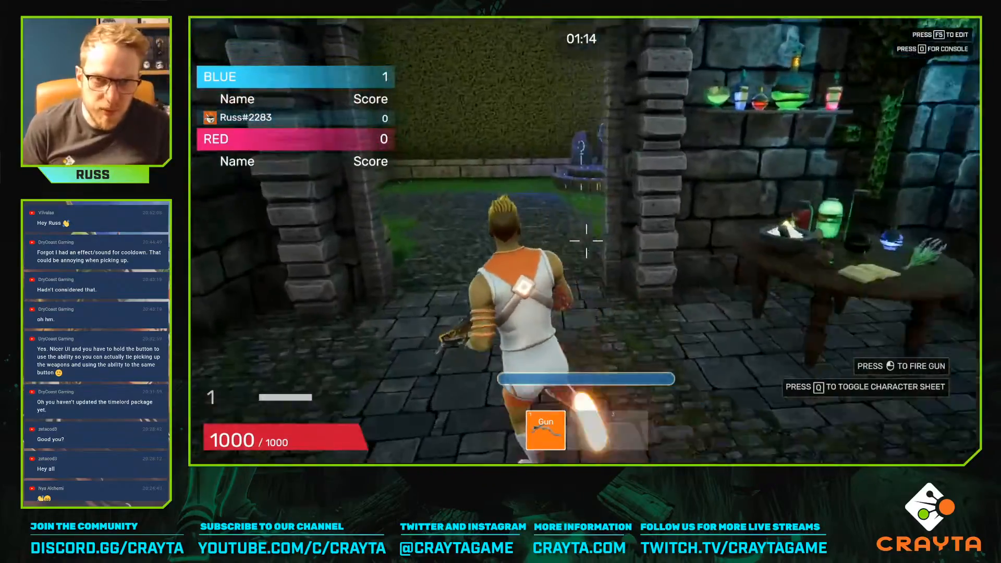
{"action": "key", "text": "w"}
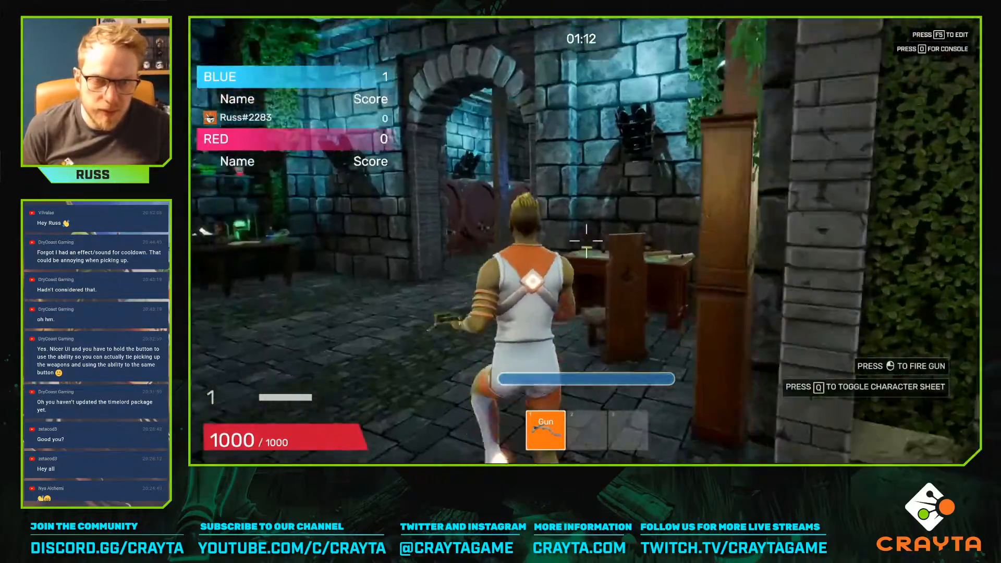
{"action": "key", "text": "w"}
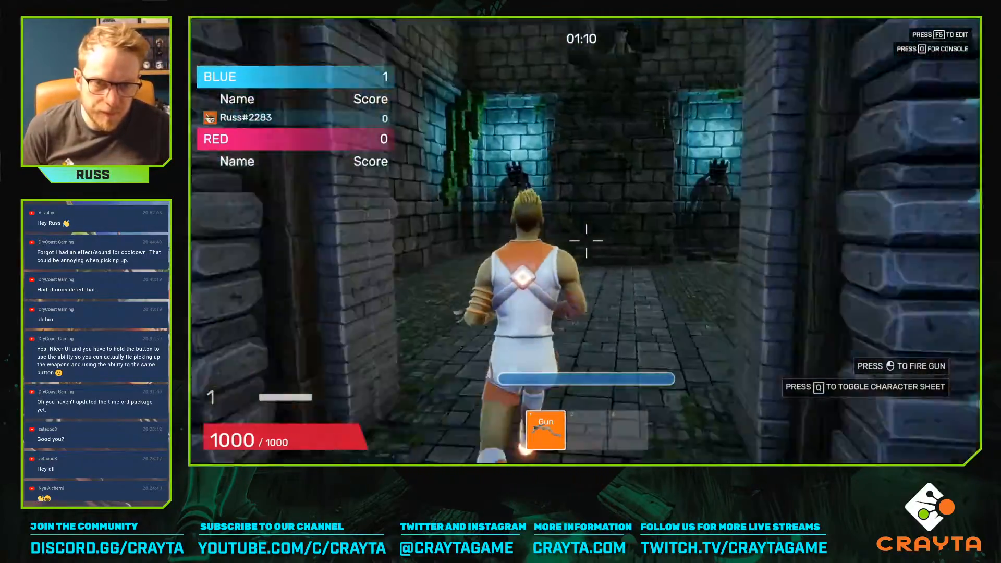
{"action": "key", "text": "w"}
{"action": "key", "text": "w"}
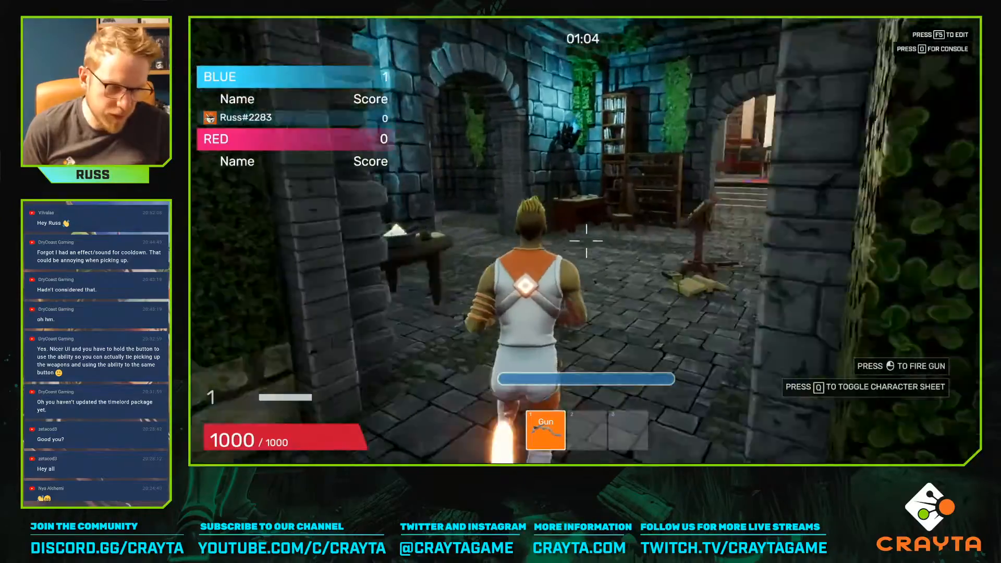
Run across the hedge garden and its pillared centre into the torchlit rooms of the opposite castle
{"action": "key", "text": "w"}
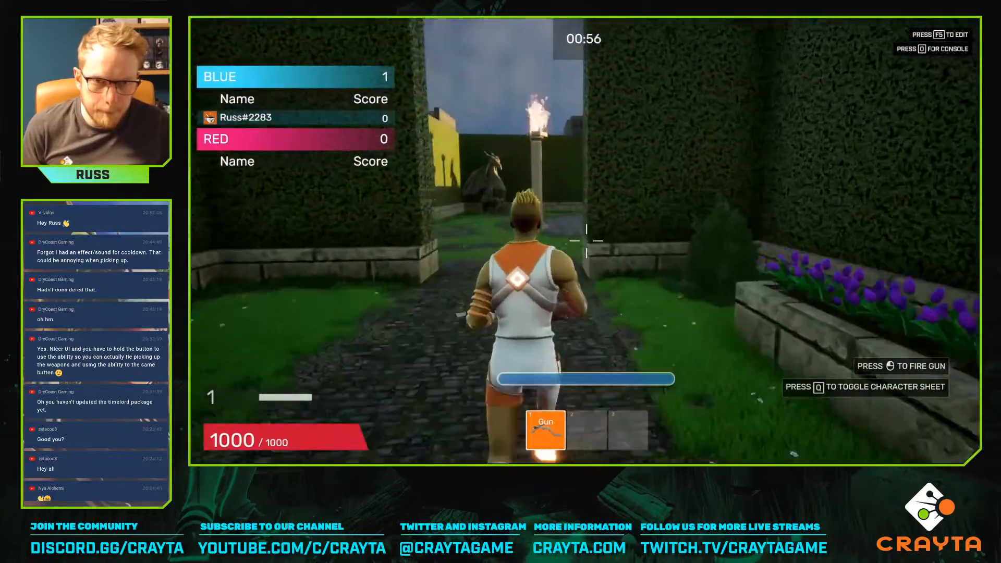
{"action": "key", "text": "w"}
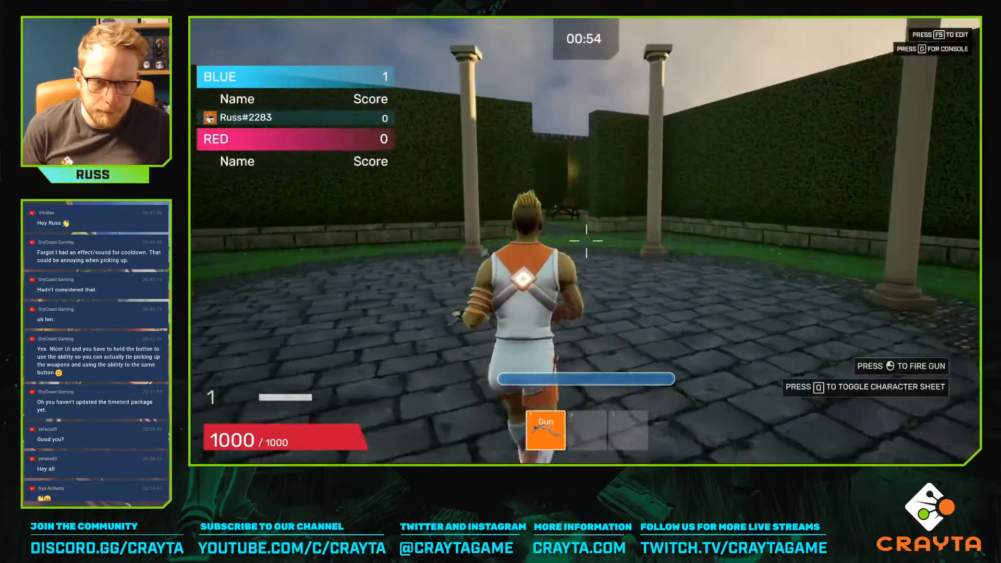
{"action": "key", "text": "w"}
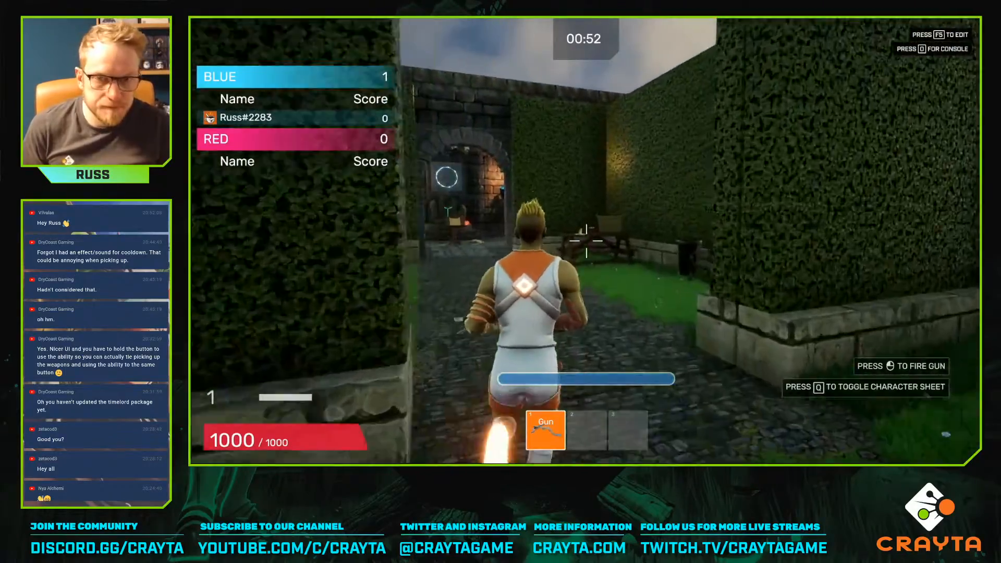
{"action": "key", "text": "w"}
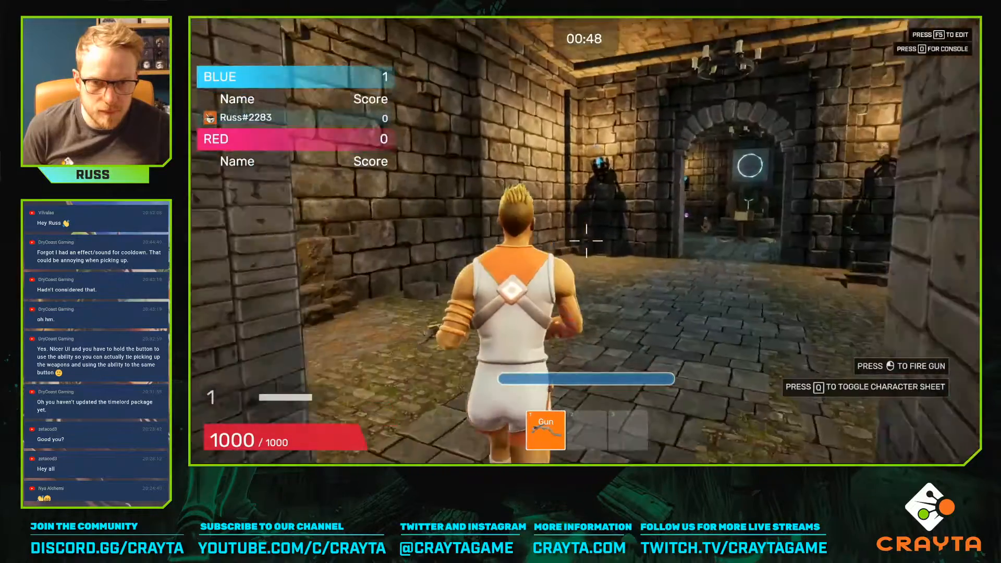
{"action": "key", "text": "w"}
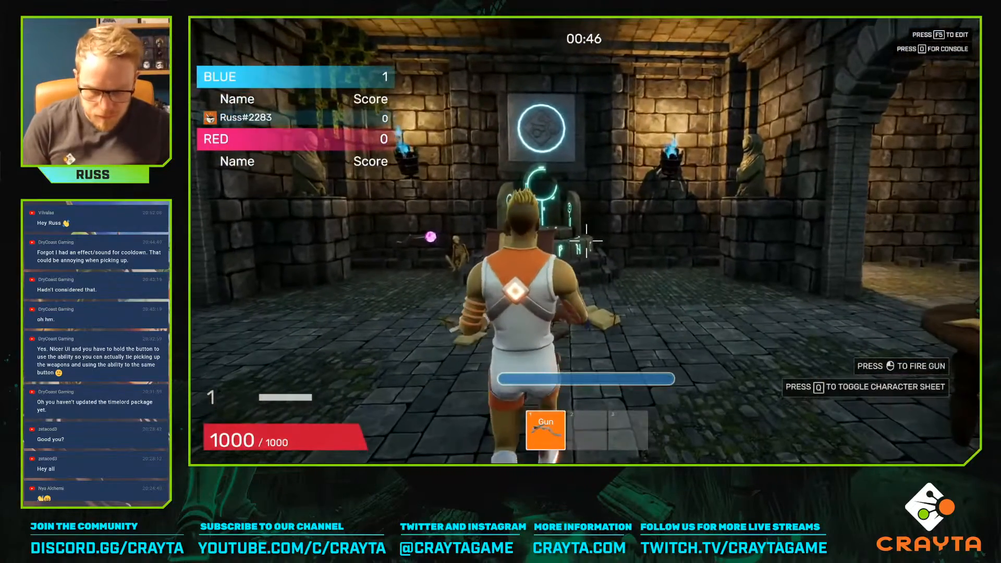
Check the console's server log during the playtest, close it and continue past the bookshelves into the next room
{"action": "key", "text": "p"}
{"action": "key", "text": "o"}
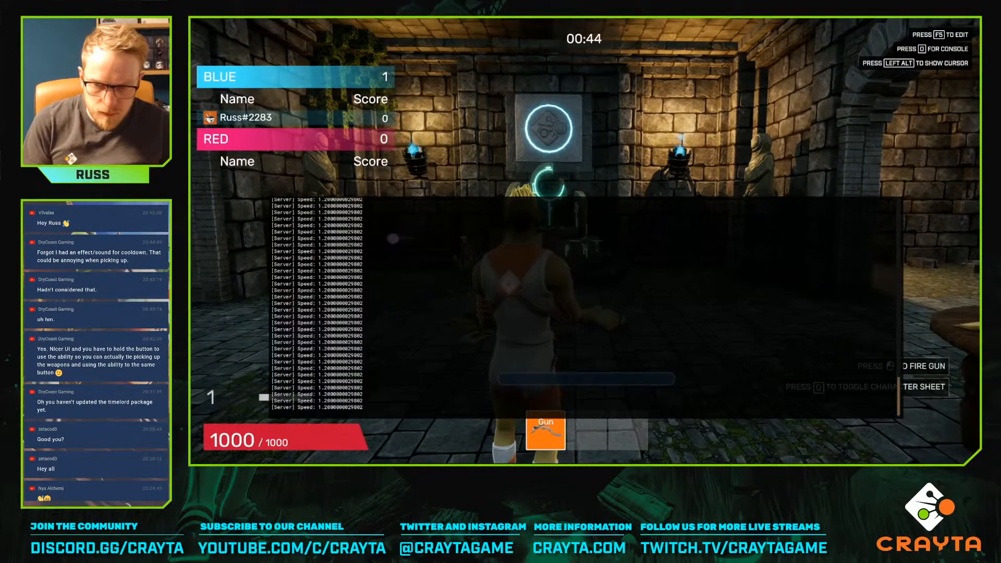
{"action": "key", "text": "o"}
{"action": "key", "text": "w"}
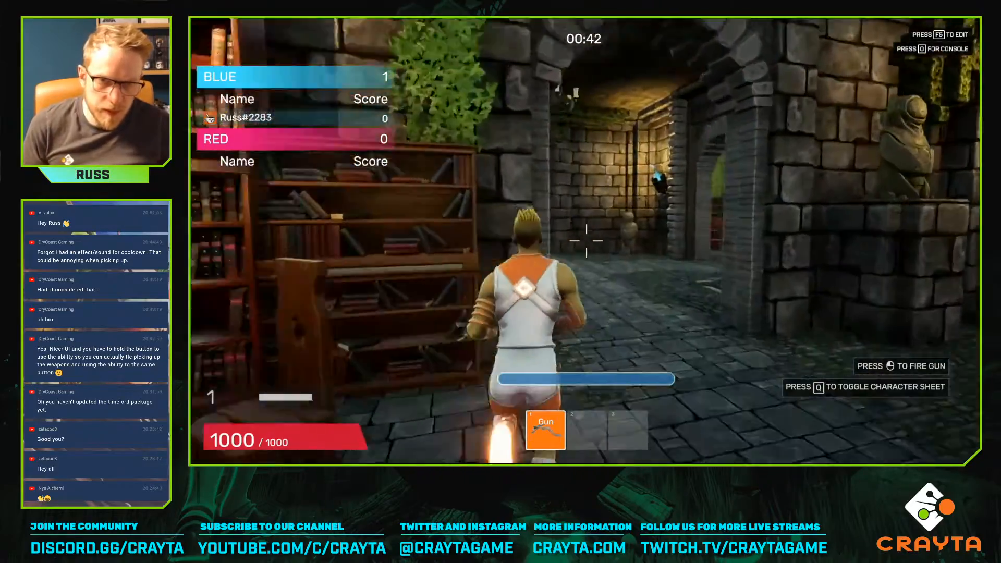
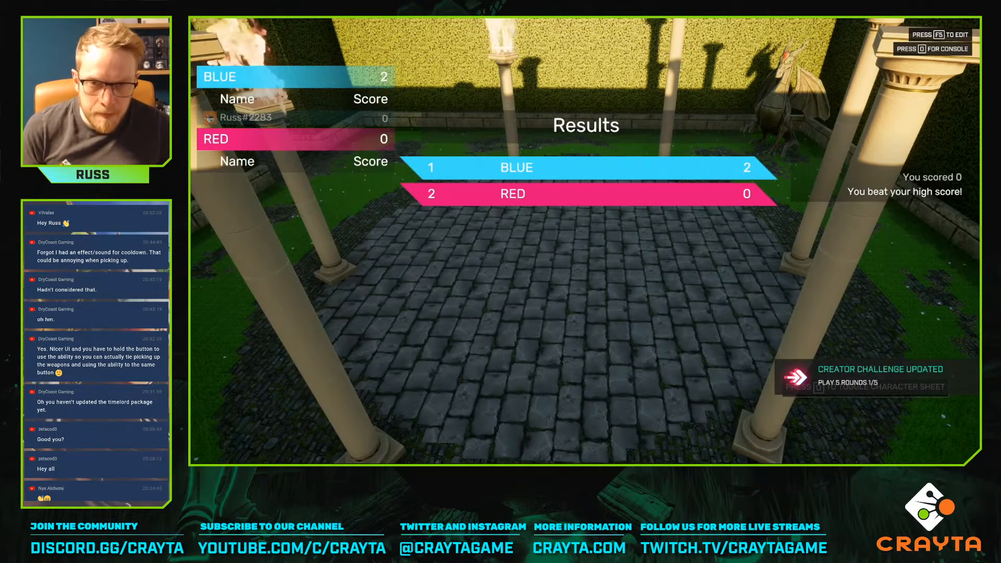
Check the character sheet on the round's results screen and again in the restarted lobby, closing it each time
{"action": "key", "text": "u"}
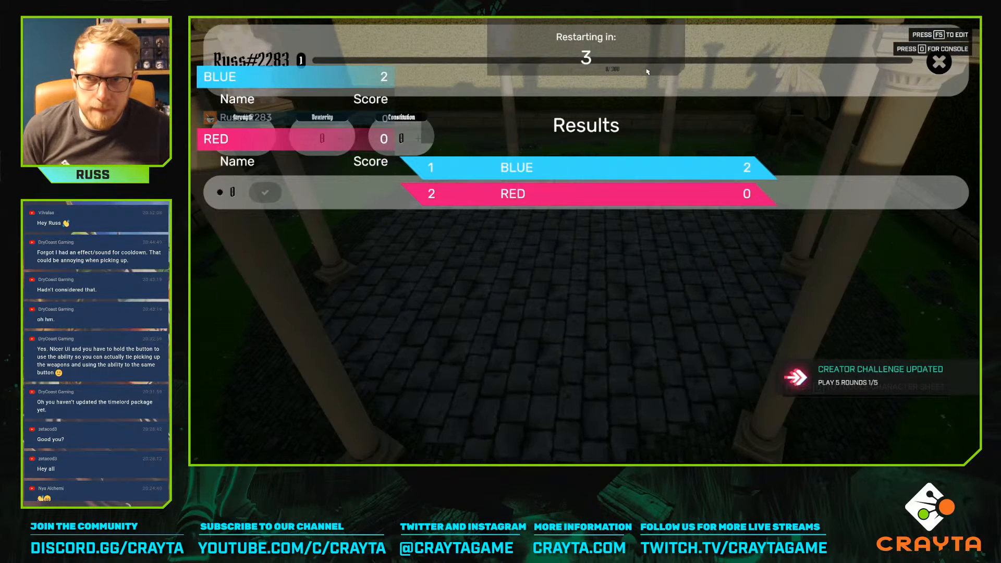
{"action": "key", "text": "q"}
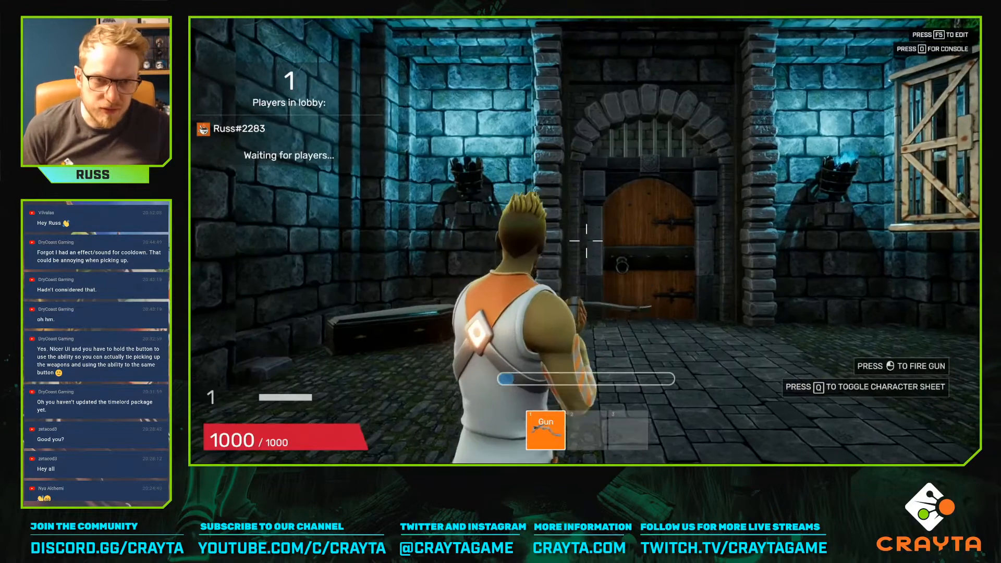
{"action": "key", "text": "q"}
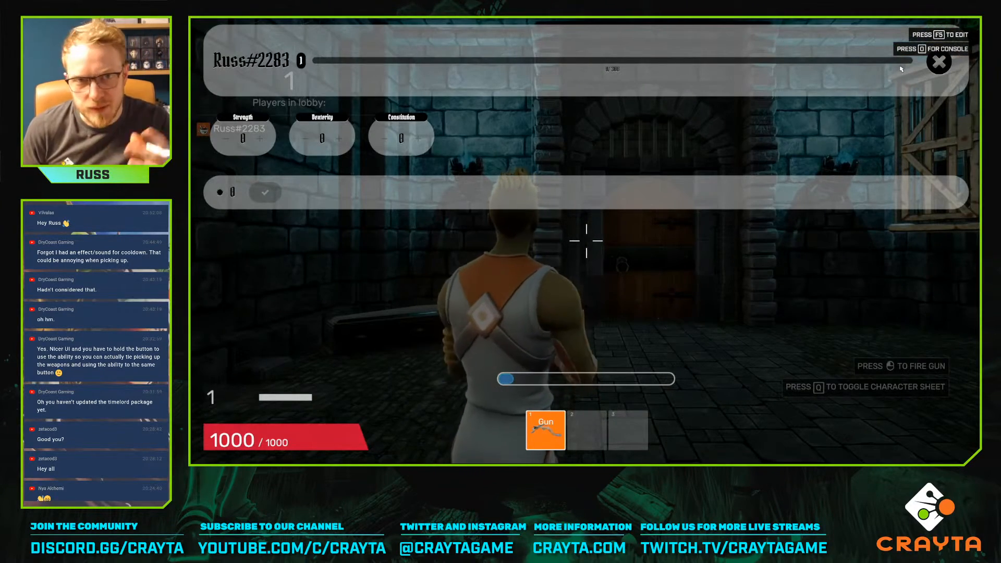
{"action": "key", "text": "q"}
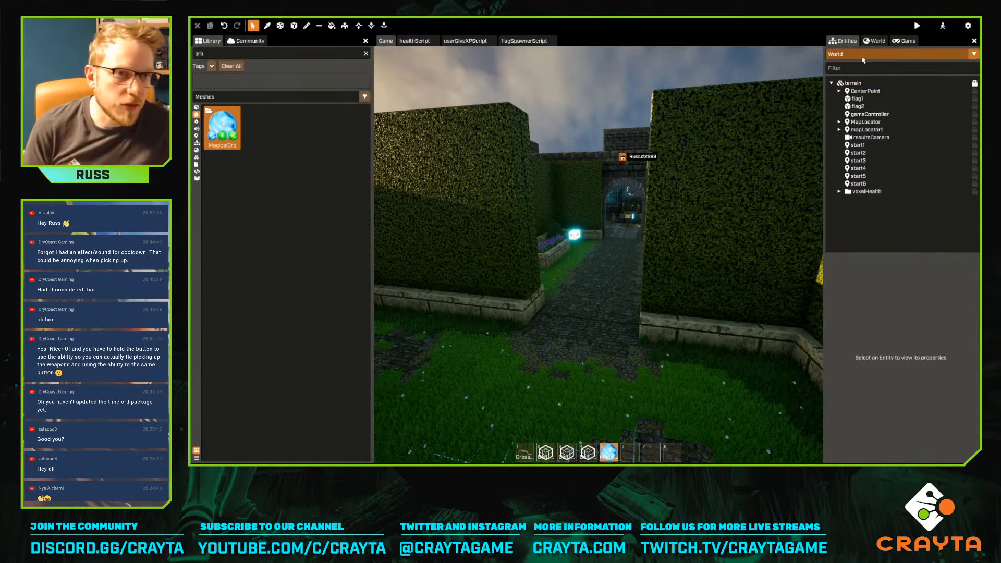
Open the Player template for editing, review the rewindAbilityPlayer1 properties and open its Ability_Rewind script
{"action": "left_click", "coordinate": [864, 56]}
{"action": "type", "text": "play"}
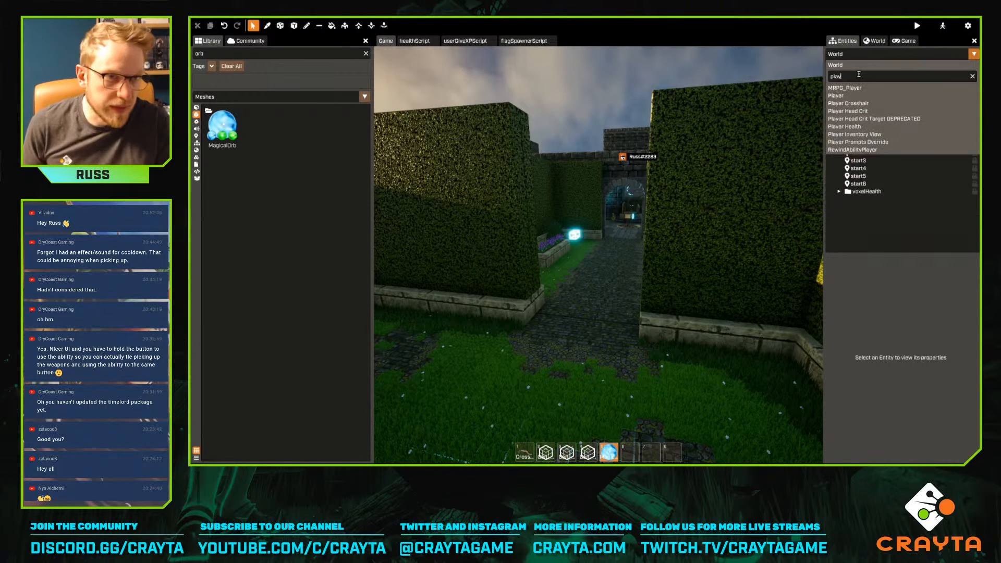
{"action": "left_click", "coordinate": [839, 95]}
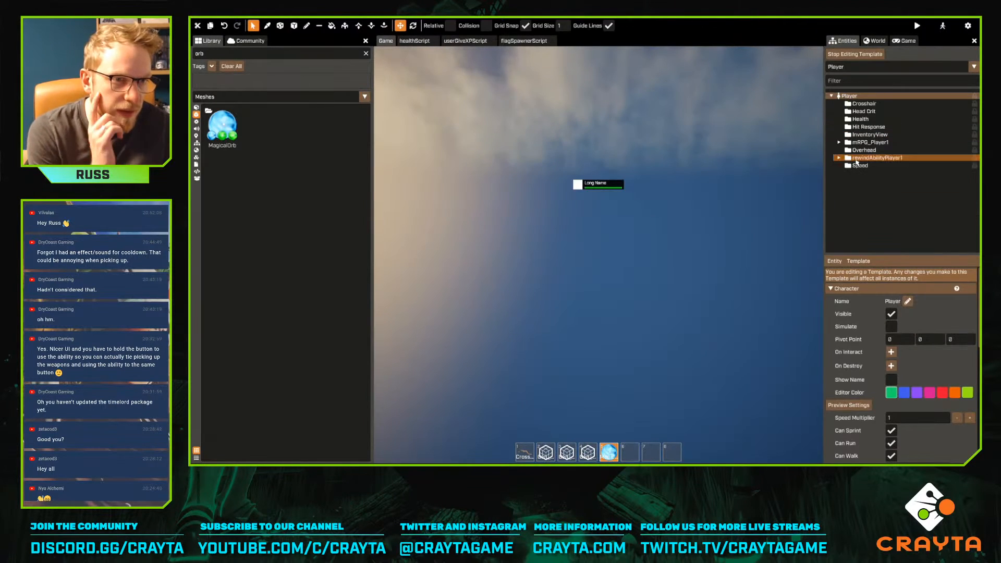
{"action": "left_click", "coordinate": [856, 159]}
{"action": "scroll", "coordinate": [928, 370], "scroll_direction": "down", "scroll_amount": 5}
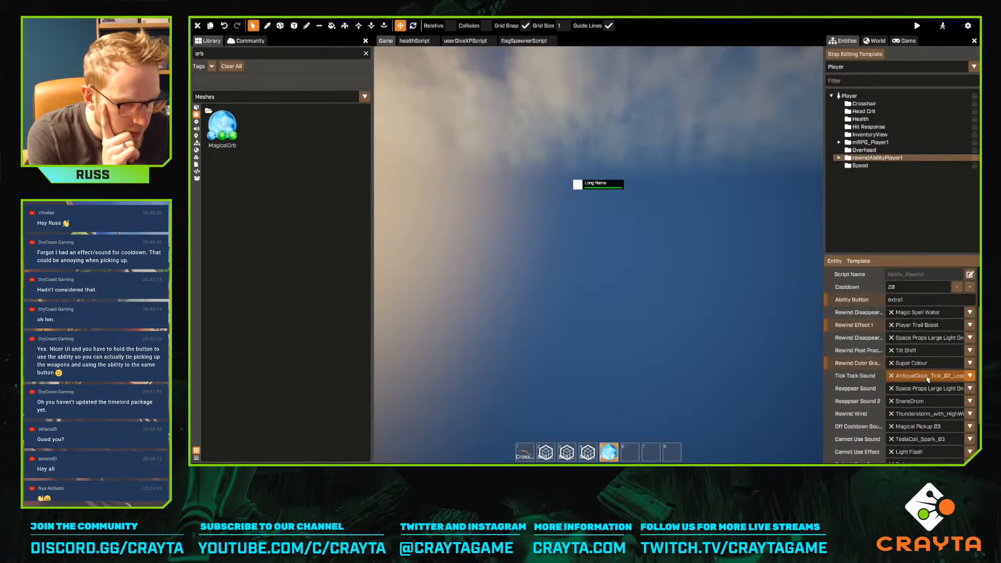
{"action": "scroll", "coordinate": [930, 378], "scroll_direction": "up", "scroll_amount": 2}
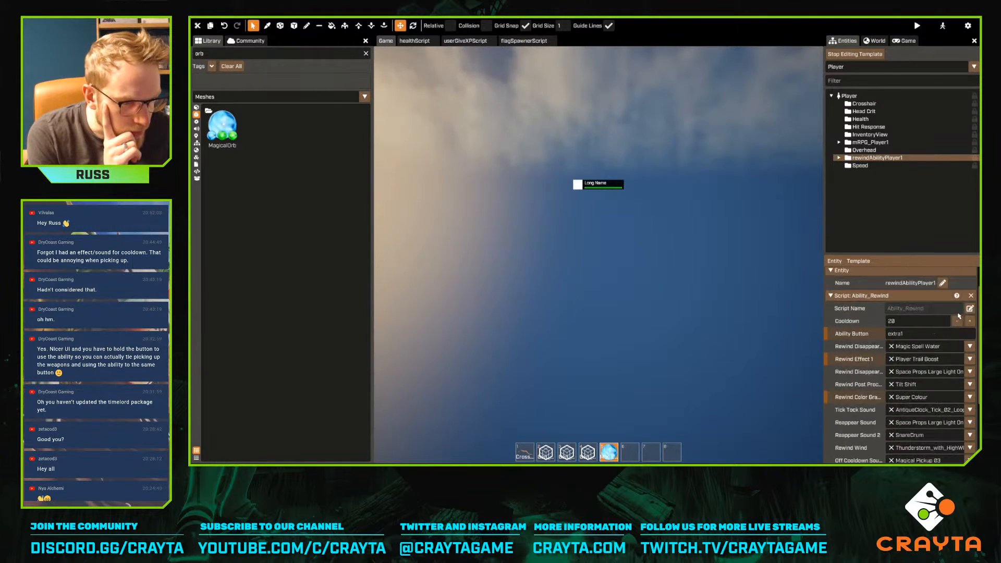
{"action": "left_click", "coordinate": [970, 308]}
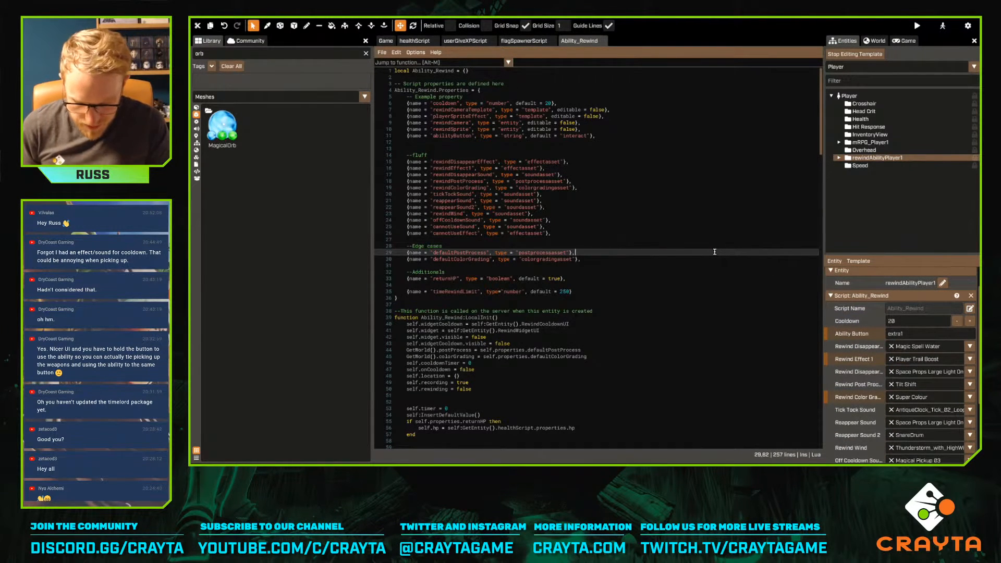
Search the project's files for "promp" and close the search
{"action": "key", "text": "ctrl+p"}
{"action": "type", "text": "promp"}
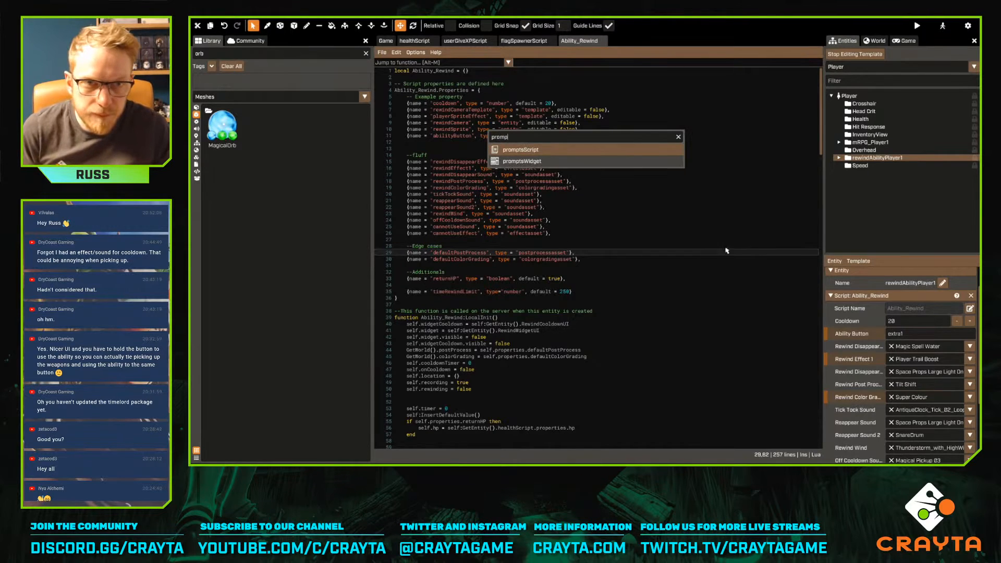
{"action": "left_click", "coordinate": [678, 136]}
{"action": "key", "text": "Escape"}
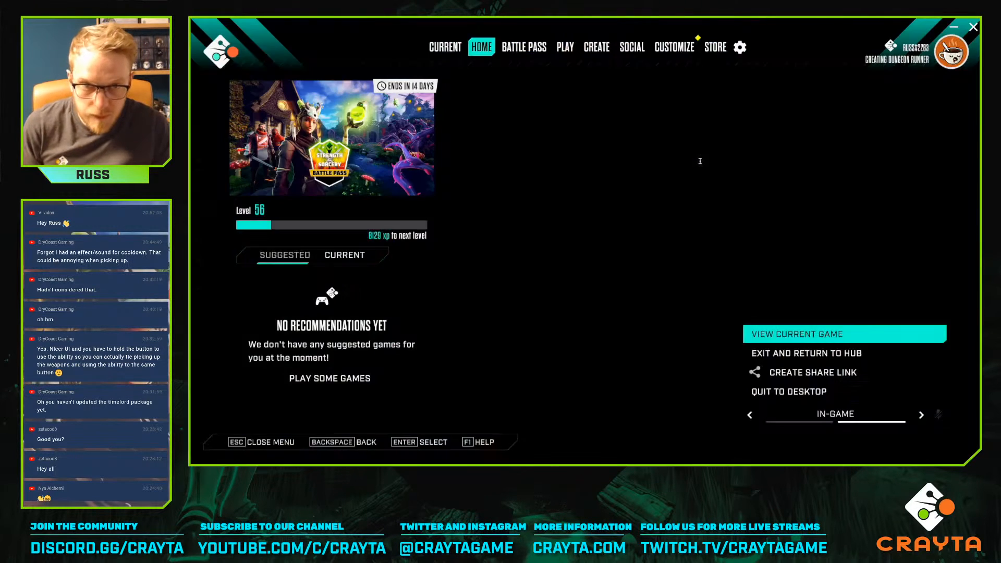
Search the Ability_Rewind script for prompt handling, clear the search and look through the code to its end
{"action": "key", "text": "Escape"}
{"action": "left_click", "coordinate": [696, 159]}
{"action": "key", "text": "ctrl+f"}
{"action": "type", "text": "progress"}
{"action": "key", "text": "ctrl+a"}
{"action": "key", "text": "BackSpace"}
{"action": "left_click", "coordinate": [697, 159]}
{"action": "scroll", "coordinate": [672, 179], "scroll_direction": "down", "scroll_amount": 5}
{"action": "scroll", "coordinate": [671, 180], "scroll_direction": "down", "scroll_amount": 20}
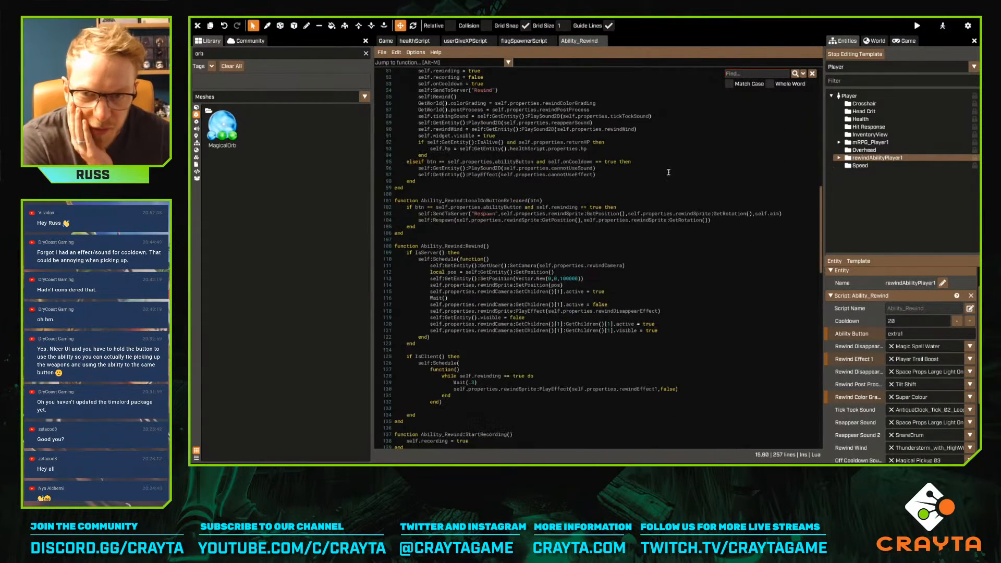
{"action": "scroll", "coordinate": [670, 189], "scroll_direction": "down", "scroll_amount": 3}
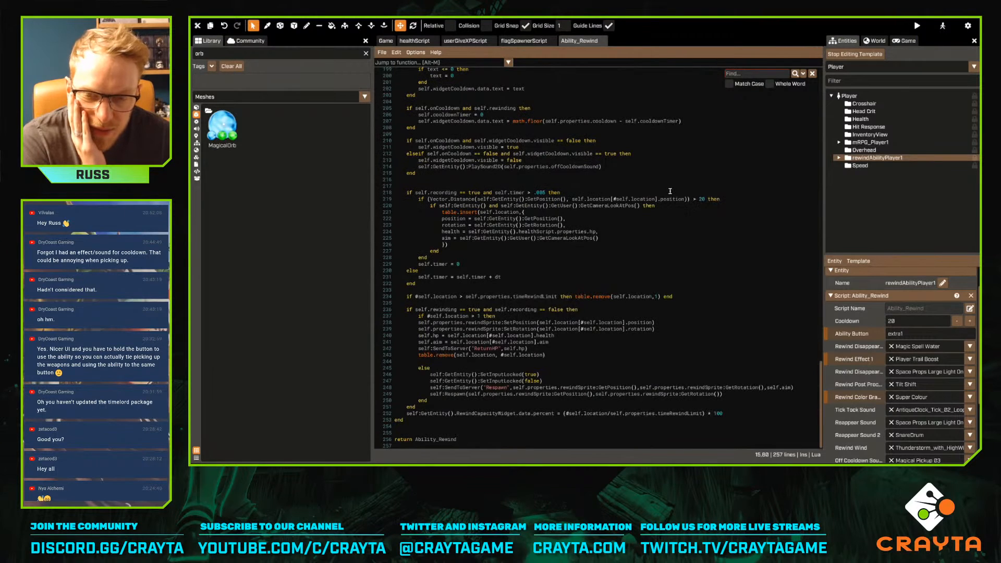
Start a function Ability_Rewind:GetButtonPrompts(prompt) after the last function of the script
{"action": "left_click", "coordinate": [545, 420]}
{"action": "key", "text": "Return"}
{"action": "key", "text": "Return"}
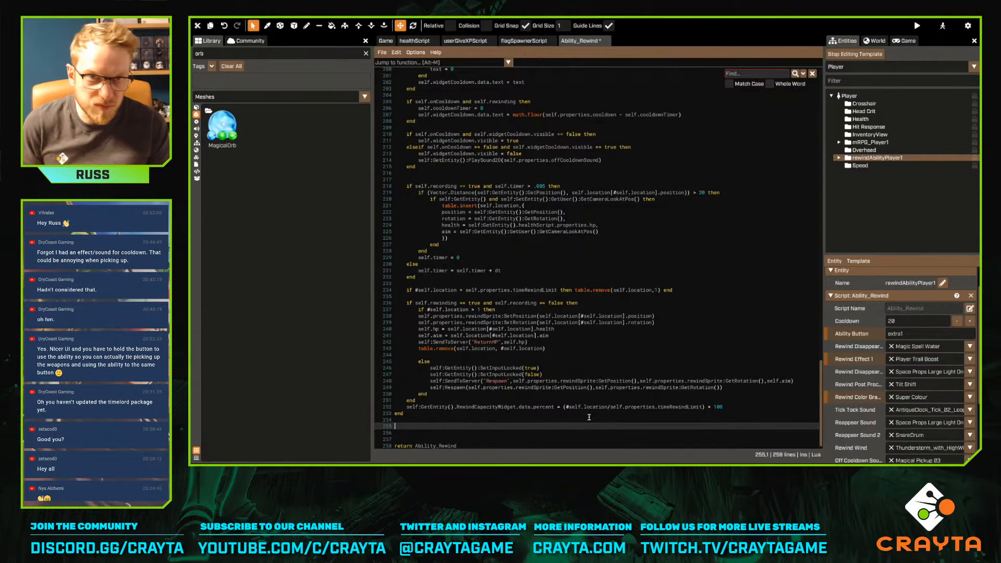
{"action": "type", "text": "functio"}
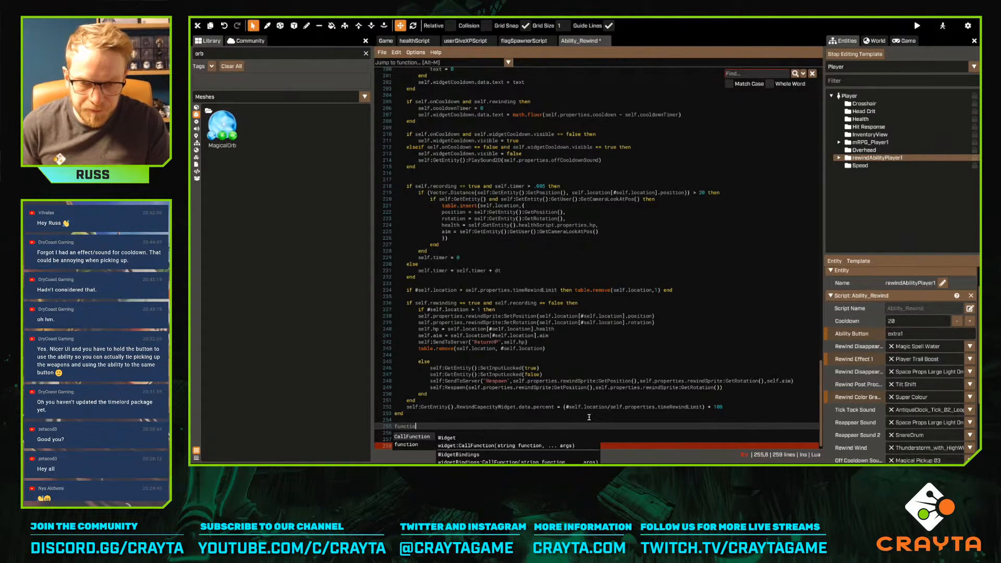
{"action": "type", "text": "n "}
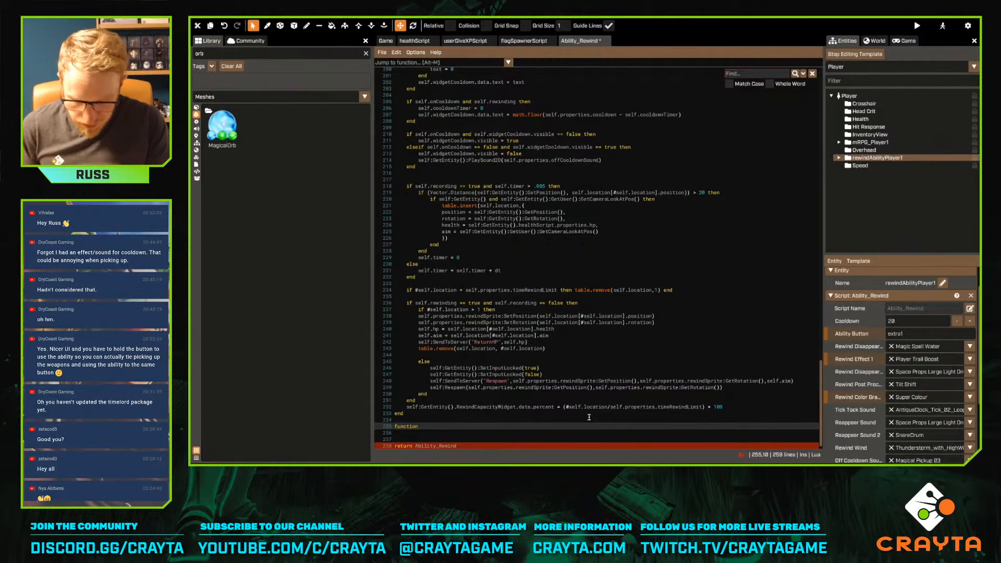
{"action": "type", "text": "Ab"}
{"action": "key", "text": "Return"}
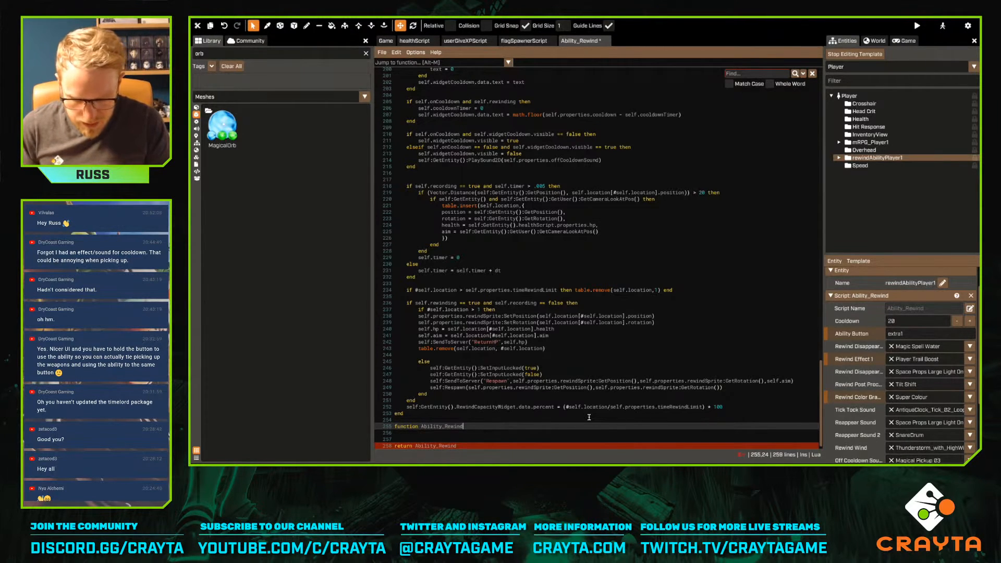
{"action": "type", "text": ":GetBurtonPrompts(prmopts"}
{"action": "key", "text": "BackSpace"}
{"action": "key", "text": "BackSpace"}
{"action": "key", "text": "BackSpace"}
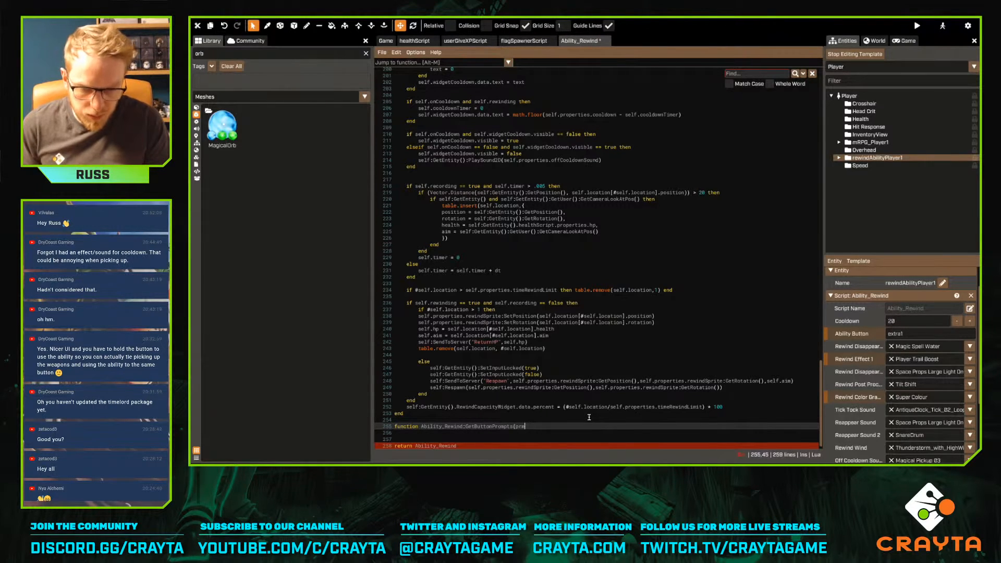
{"action": "type", "text": "ompt"}
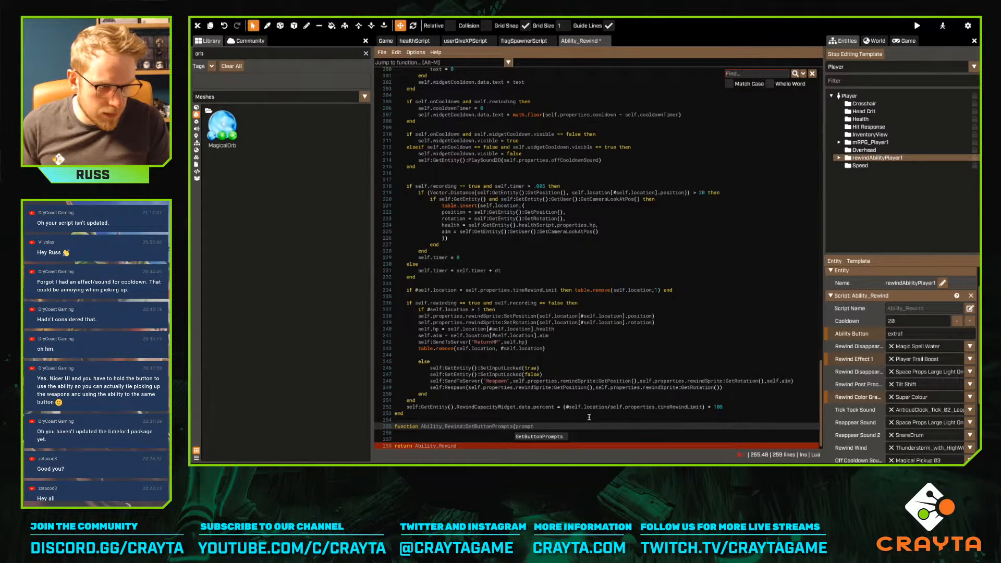
{"action": "type", "text": ")"}
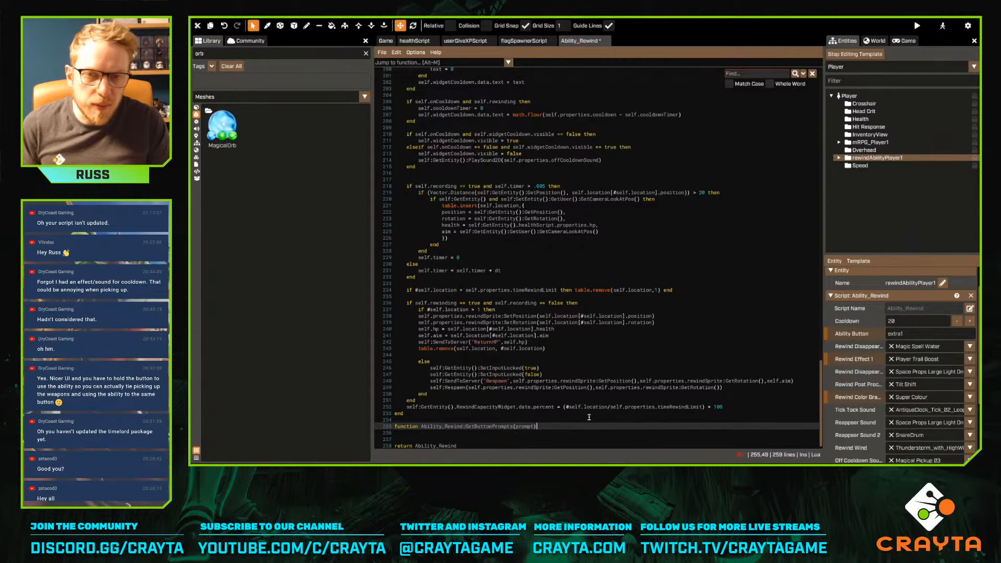
Remove the unfinished GetButtonPrompts function header and its extra blank lines, and save the script
{"action": "key", "text": "shift+Home"}
{"action": "key", "text": "BackSpace"}
{"action": "key", "text": "BackSpace"}
{"action": "key", "text": "Delete"}
{"action": "key", "text": "ctrl+s"}
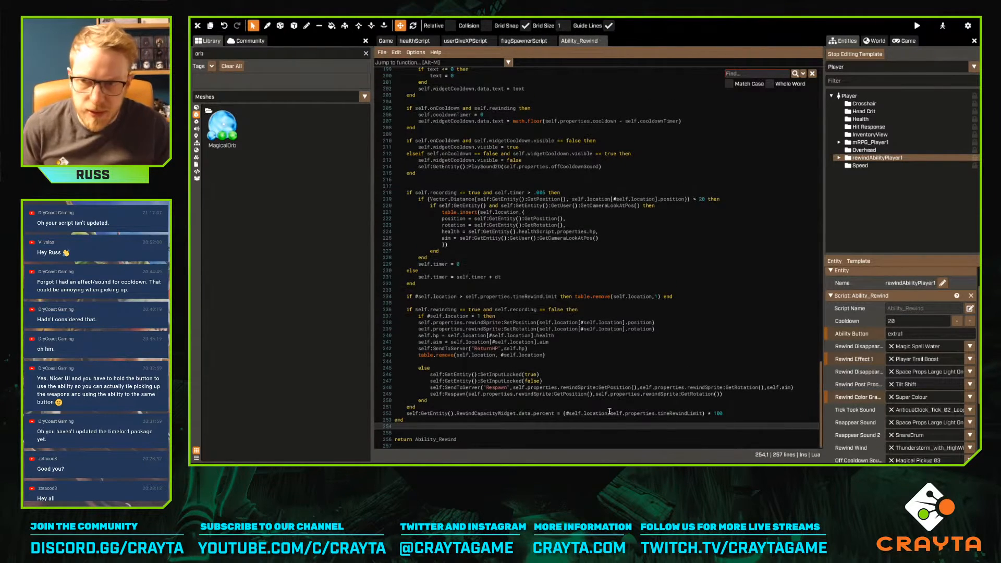
Find Ability_Rewind among the library's scripts and revert it to its original state from the Timelord Rewind Ability package
{"action": "left_click", "coordinate": [196, 163]}
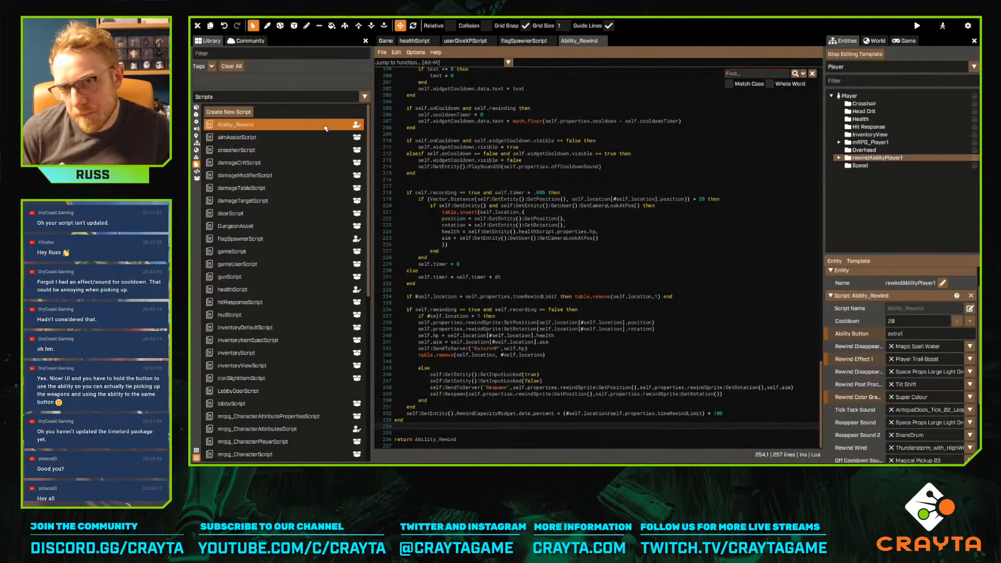
{"action": "scroll", "coordinate": [528, 293], "scroll_direction": "up", "scroll_amount": 18}
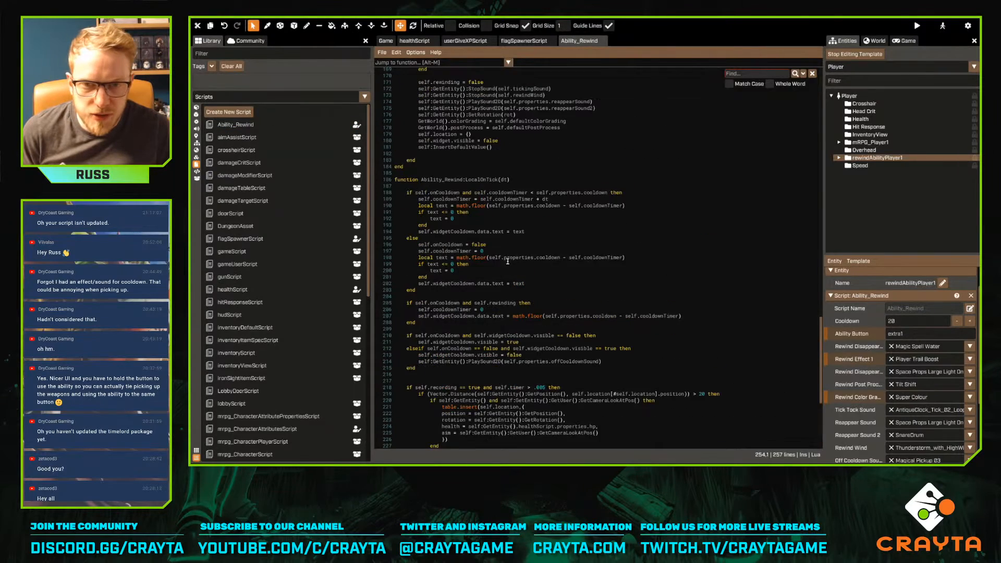
{"action": "scroll", "coordinate": [529, 294], "scroll_direction": "up", "scroll_amount": 8}
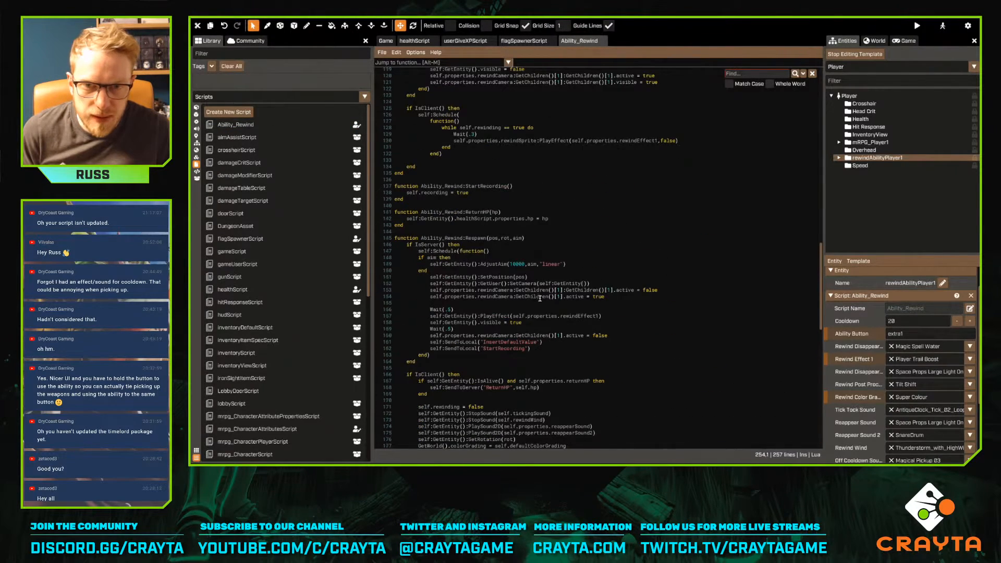
{"action": "scroll", "coordinate": [540, 298], "scroll_direction": "up", "scroll_amount": 18}
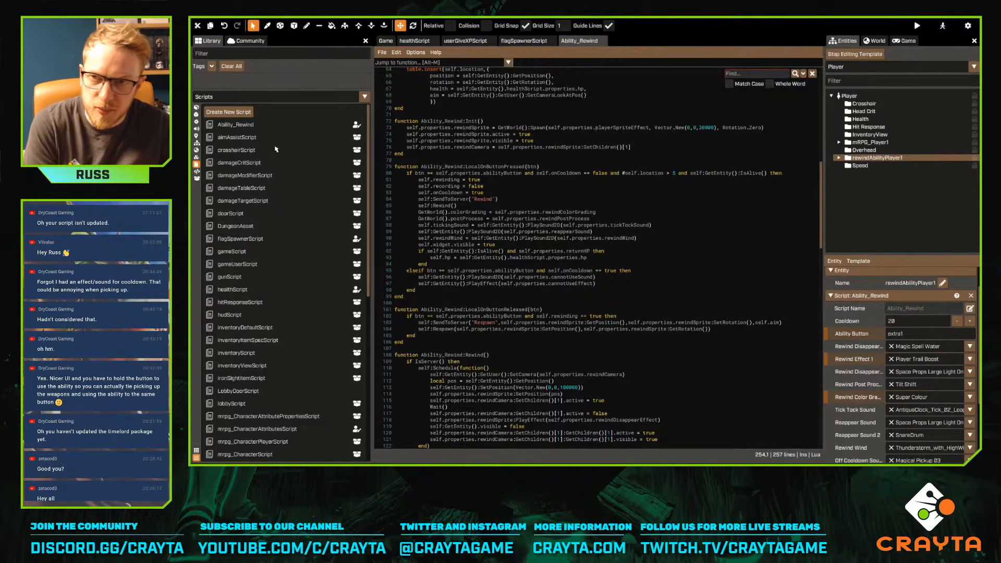
{"action": "right_click", "coordinate": [310, 130]}
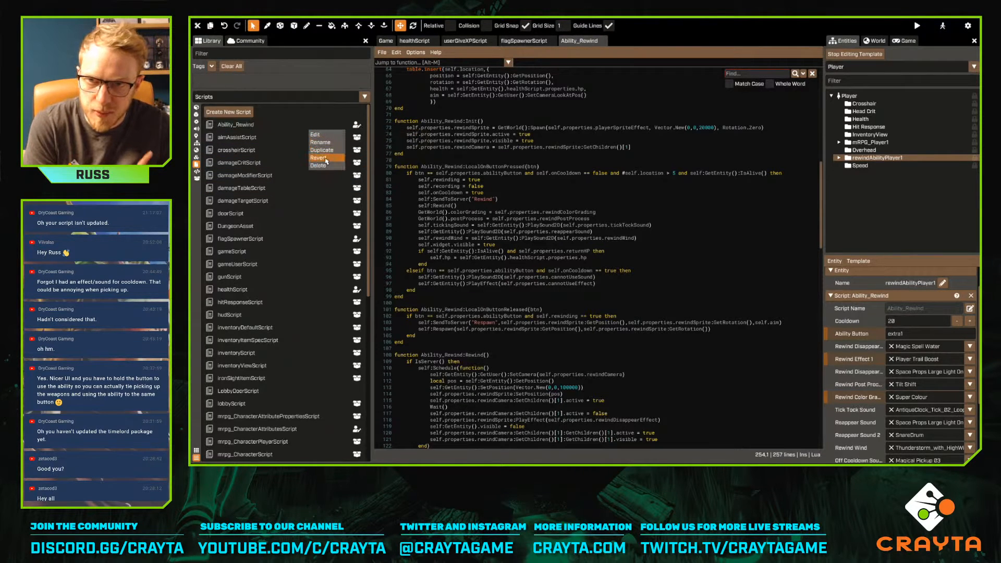
{"action": "left_click", "coordinate": [324, 158]}
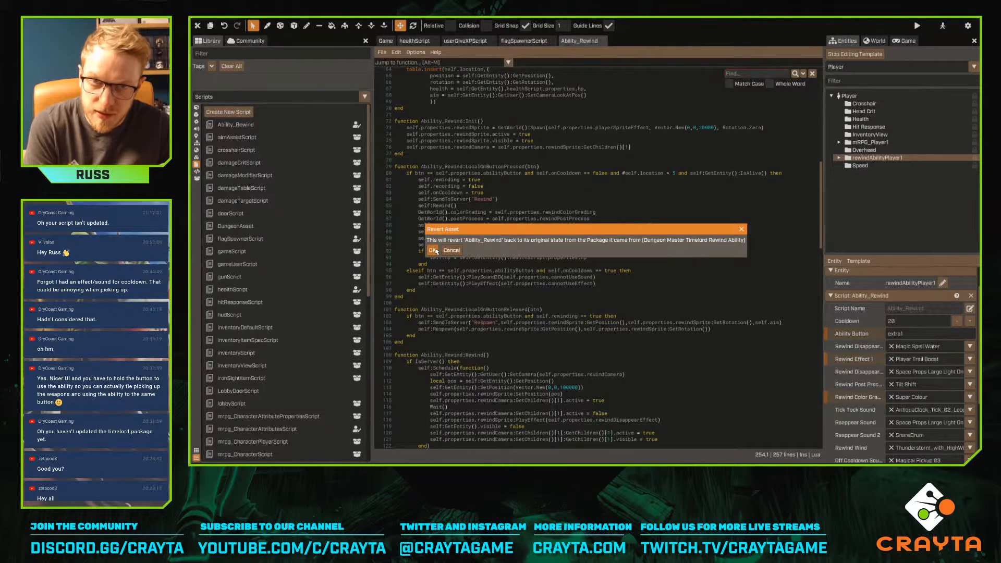
{"action": "left_click", "coordinate": [432, 251]}
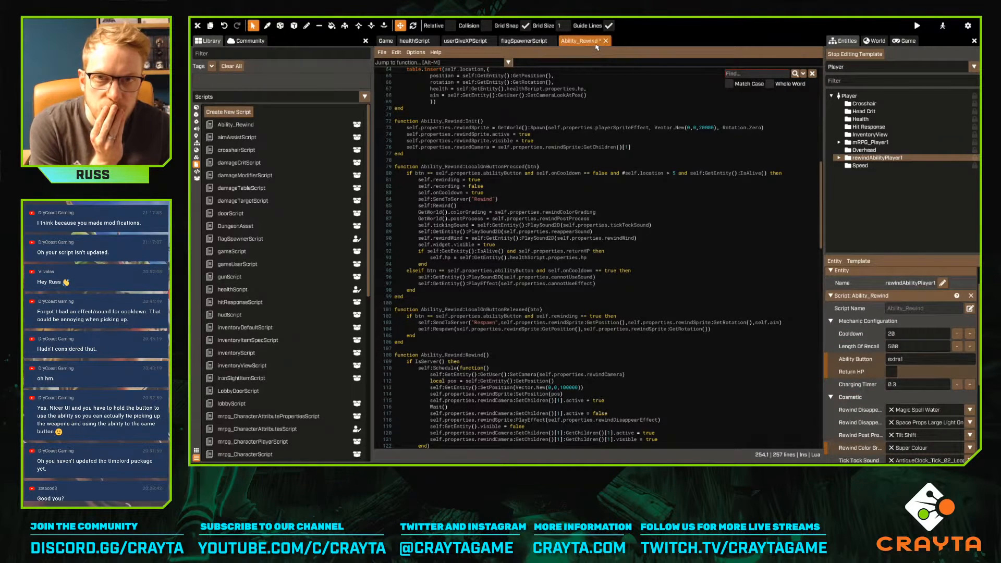
Close the outdated Ability_Rewind script without saving it and open the reverted version from the library
{"action": "left_click", "coordinate": [605, 41]}
{"action": "left_click", "coordinate": [592, 254]}
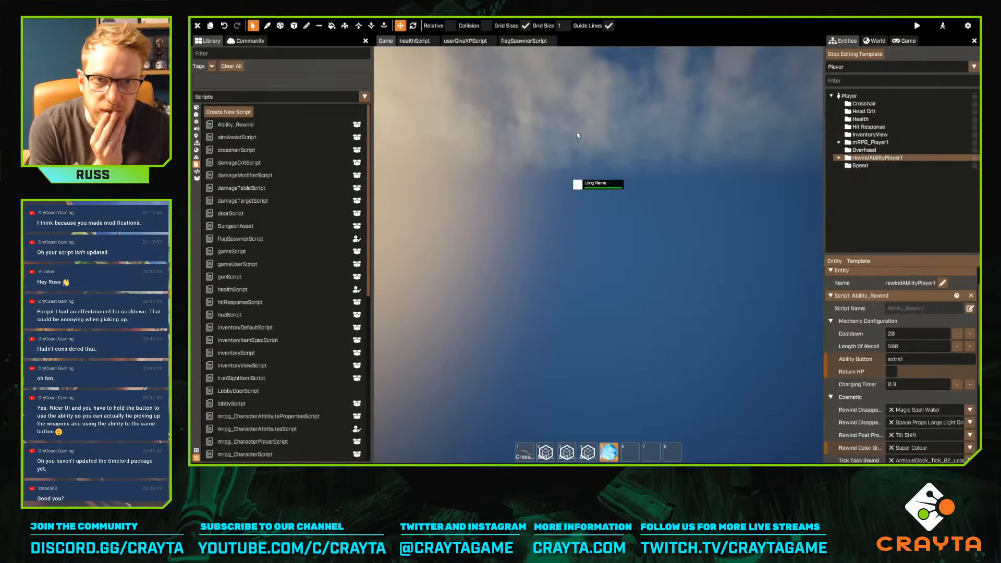
{"action": "double_click", "coordinate": [241, 126]}
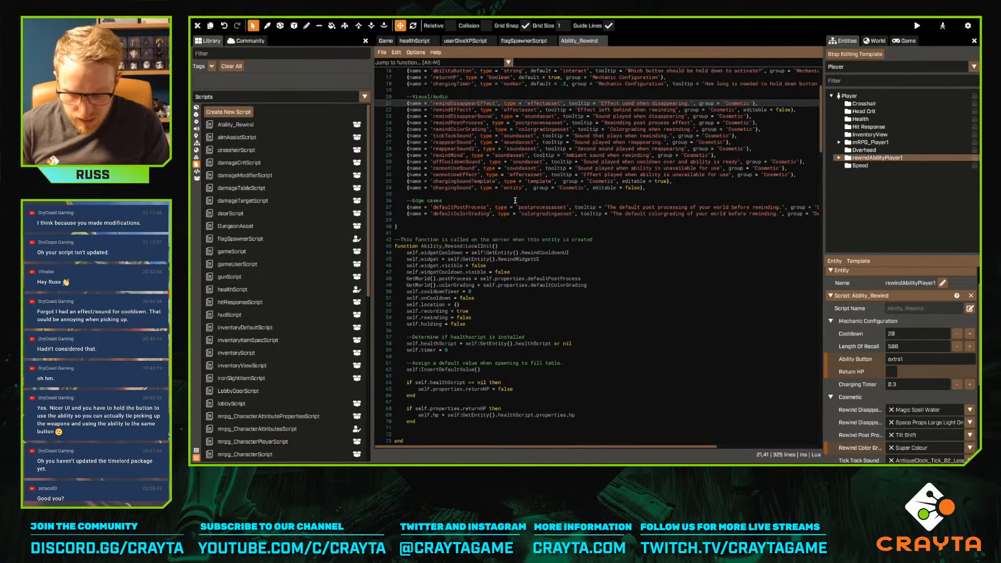
Search the reverted Ability_Rewind script for prompt handling, clear the search and close it
{"action": "key", "text": "ctrl+f"}
{"action": "type", "text": "prop"}
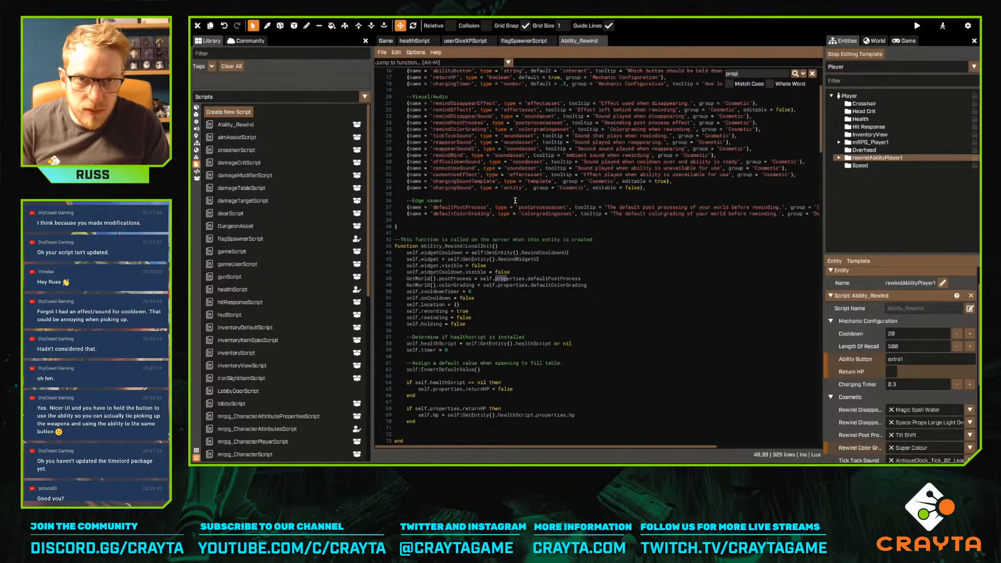
{"action": "key", "text": "BackSpace"}
{"action": "type", "text": "cess"}
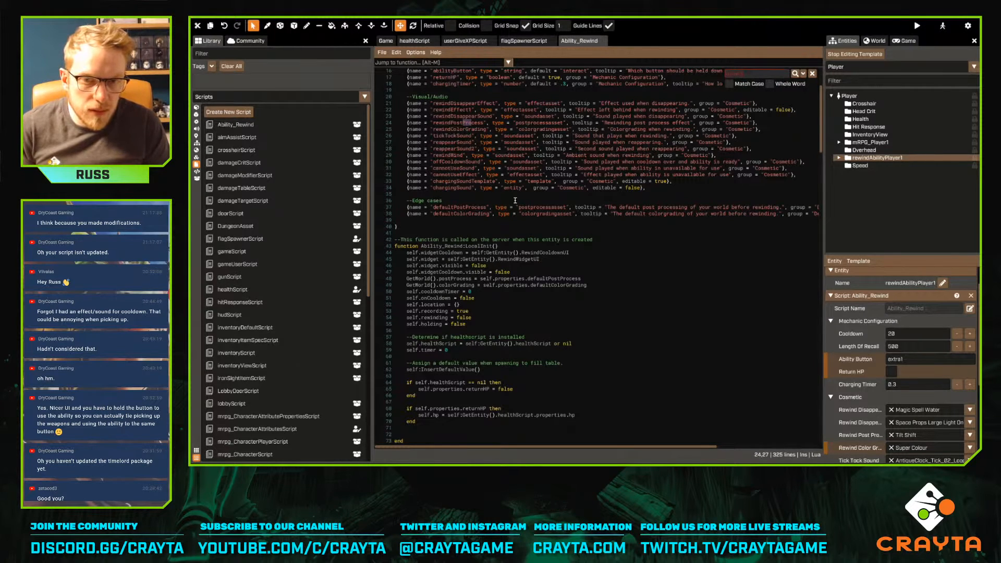
{"action": "key", "text": "ctrl+a"}
{"action": "key", "text": "BackSpace"}
{"action": "left_click", "coordinate": [812, 75]}
Examine the reverted script's functions from its end back up to the LocalOnButtonPressed and Init functions
{"action": "scroll", "coordinate": [703, 340], "scroll_direction": "down", "scroll_amount": 20}
{"action": "scroll", "coordinate": [702, 340], "scroll_direction": "down", "scroll_amount": 20}
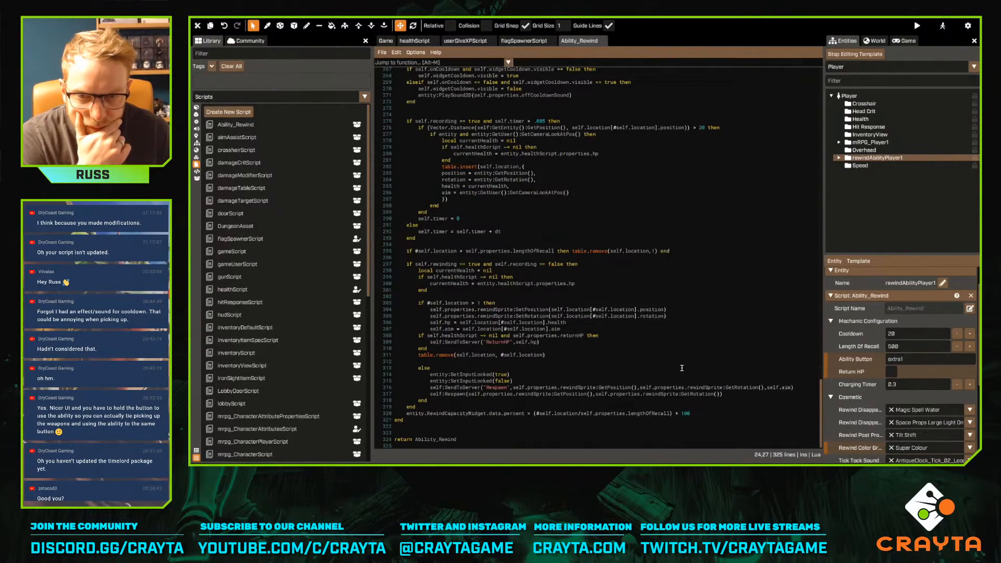
{"action": "scroll", "coordinate": [681, 370], "scroll_direction": "up", "scroll_amount": 17}
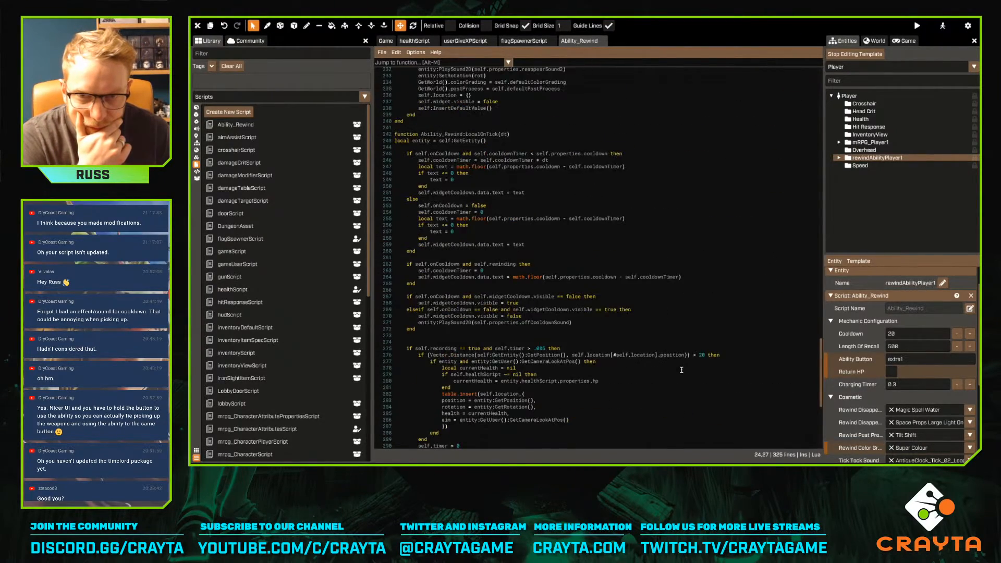
{"action": "scroll", "coordinate": [684, 370], "scroll_direction": "up", "scroll_amount": 6}
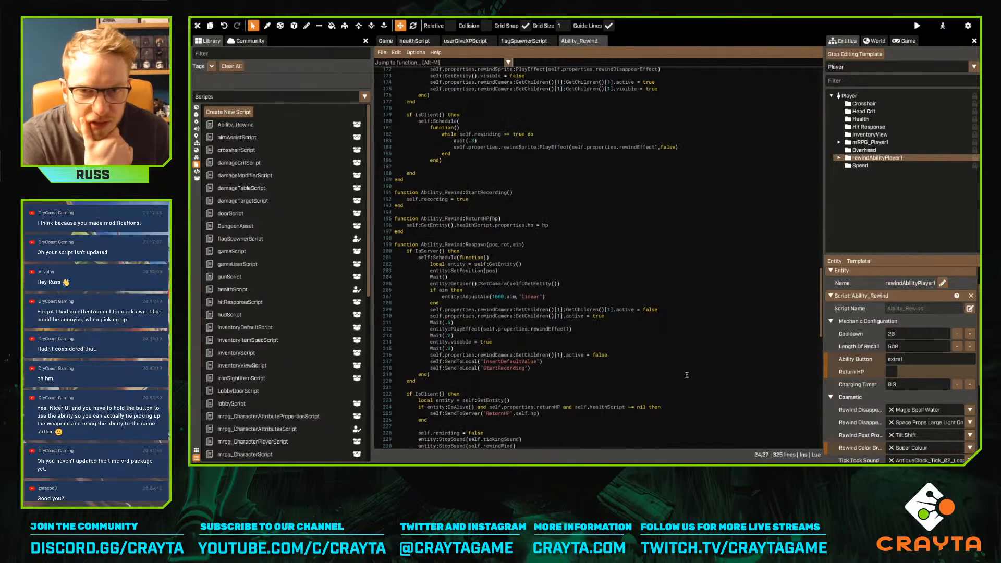
{"action": "scroll", "coordinate": [686, 375], "scroll_direction": "up", "scroll_amount": 11}
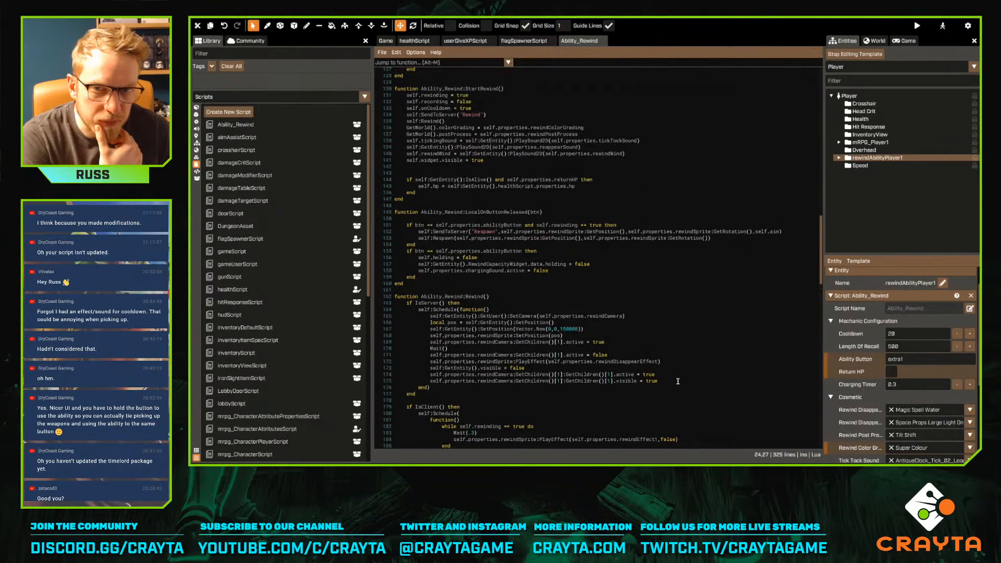
{"action": "scroll", "coordinate": [664, 384], "scroll_direction": "up", "scroll_amount": 9}
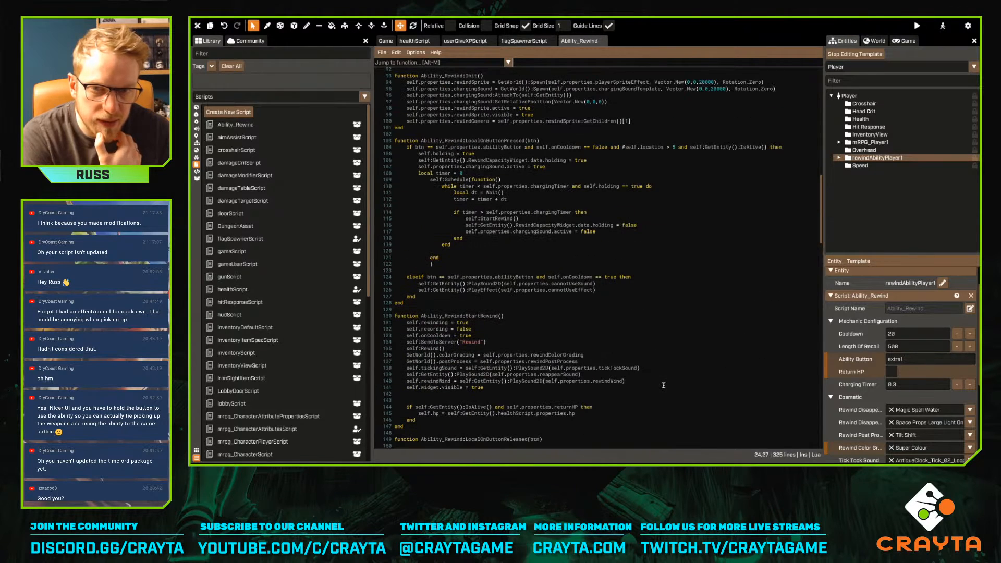
Check the installed packages in the library and return to the list of scripts
{"action": "left_click", "coordinate": [237, 137]}
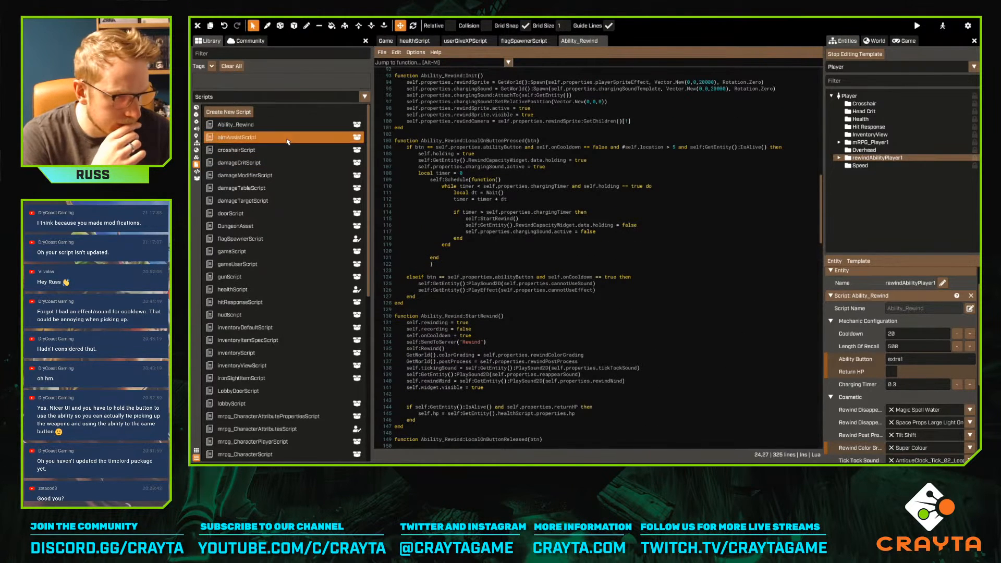
{"action": "left_click", "coordinate": [196, 177]}
{"action": "scroll", "coordinate": [294, 324], "scroll_direction": "down", "scroll_amount": 5}
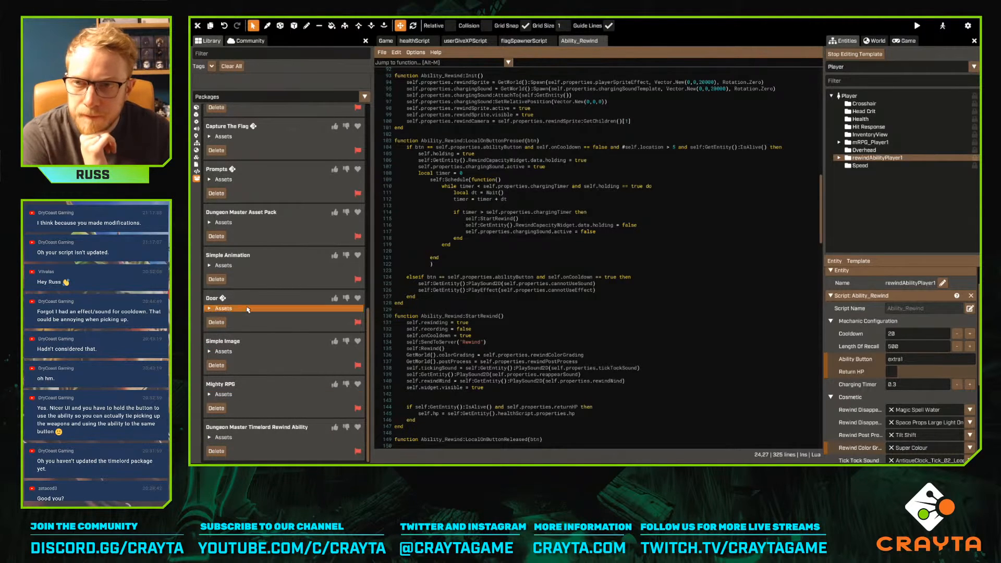
{"action": "left_click", "coordinate": [196, 164]}
{"action": "left_click", "coordinate": [196, 164]}
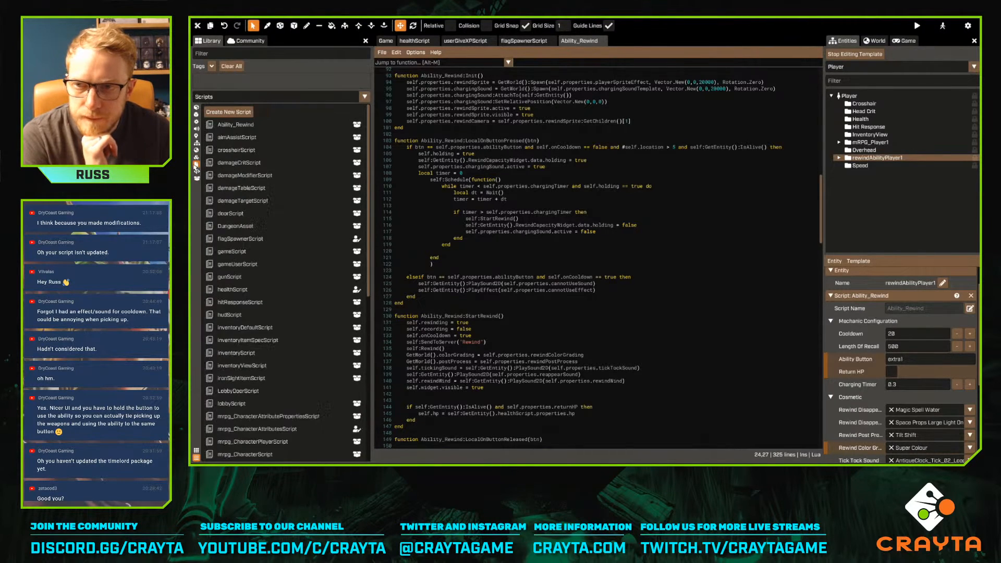
Review the Ability_Rewind script from the Init function up to its property definitions and back down to its last lines
{"action": "scroll", "coordinate": [520, 268], "scroll_direction": "up", "scroll_amount": 10}
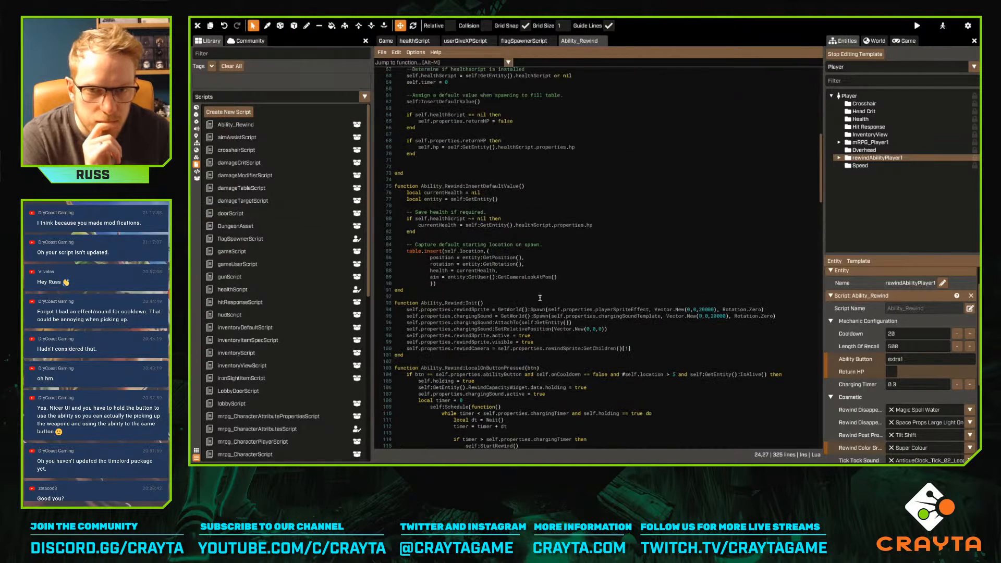
{"action": "scroll", "coordinate": [554, 287], "scroll_direction": "up", "scroll_amount": 10}
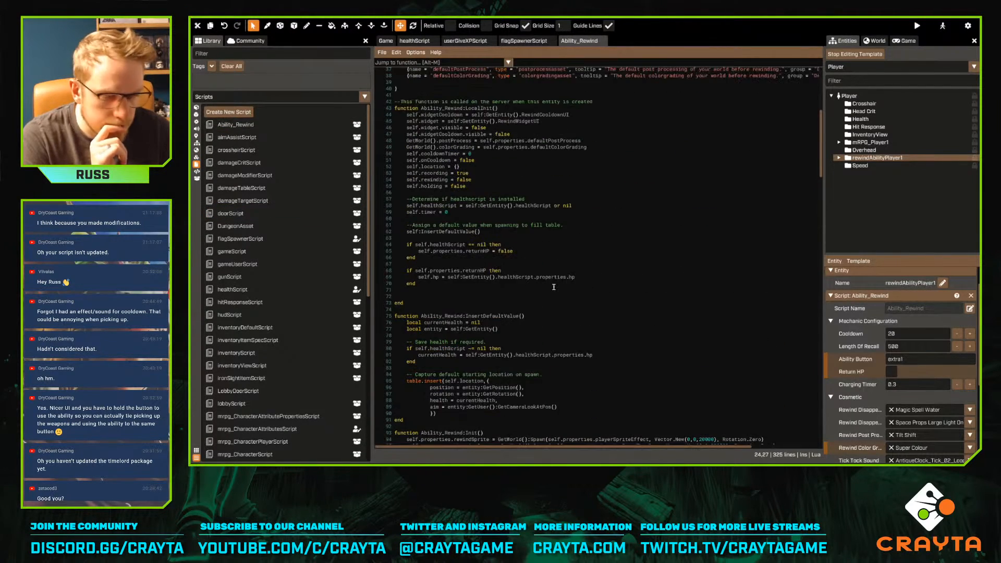
{"action": "scroll", "coordinate": [557, 289], "scroll_direction": "up", "scroll_amount": 5}
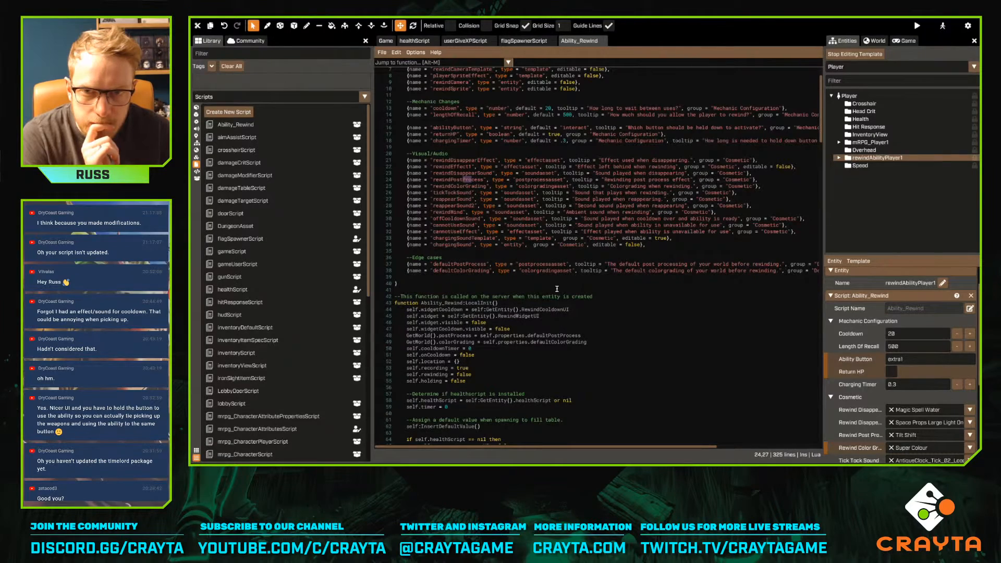
{"action": "left_click", "coordinate": [615, 296]}
{"action": "scroll", "coordinate": [618, 313], "scroll_direction": "down", "scroll_amount": 14}
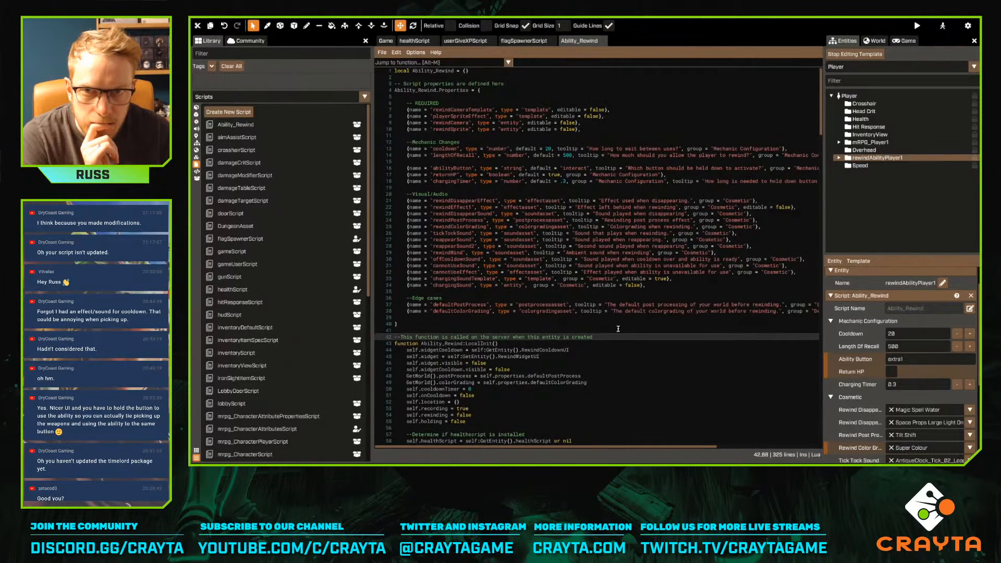
{"action": "scroll", "coordinate": [620, 328], "scroll_direction": "down", "scroll_amount": 20}
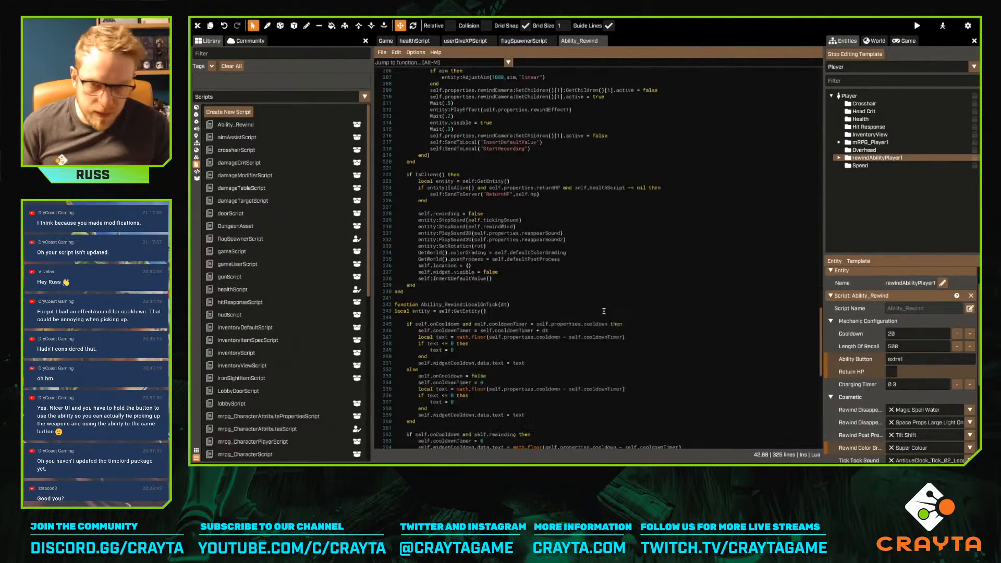
Declare a new function Ability_Rewind:GetButtonPrompts(prompts) at the end of the script, above the return line
{"action": "left_click", "coordinate": [514, 425]}
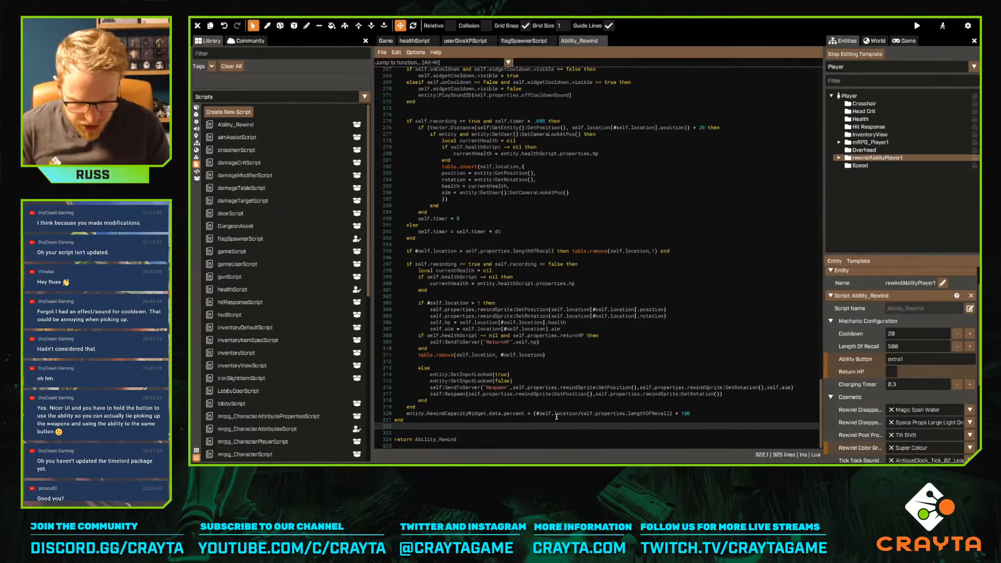
{"action": "key", "text": "Return"}
{"action": "key", "text": "Return"}
{"action": "key", "text": "BackSpace"}
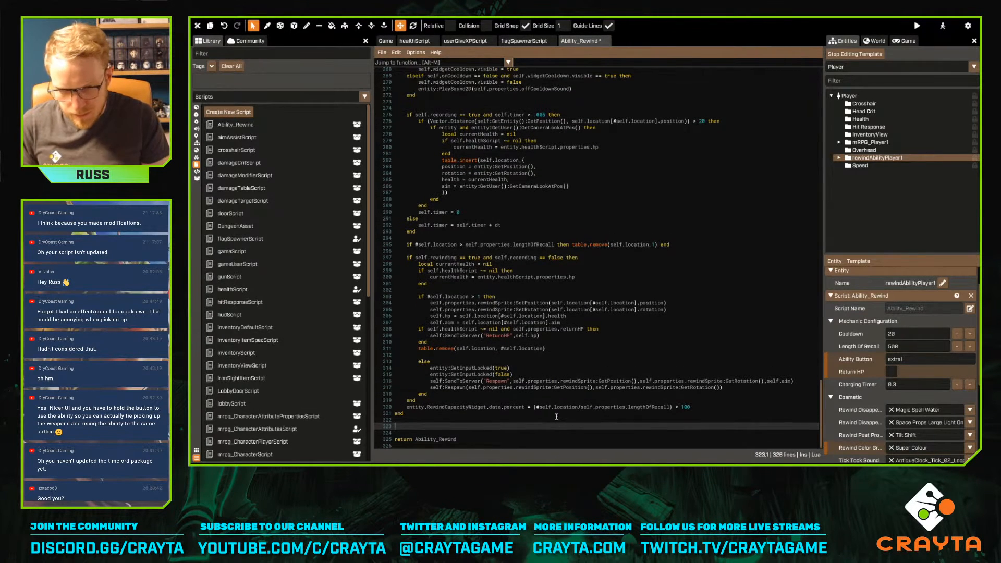
{"action": "type", "text": "function A"}
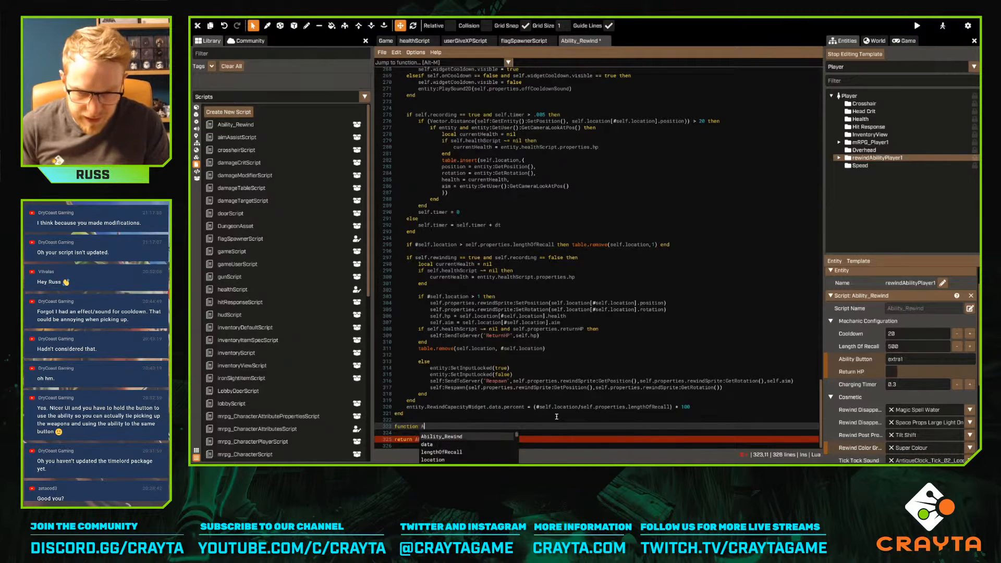
{"action": "key", "text": "Escape"}
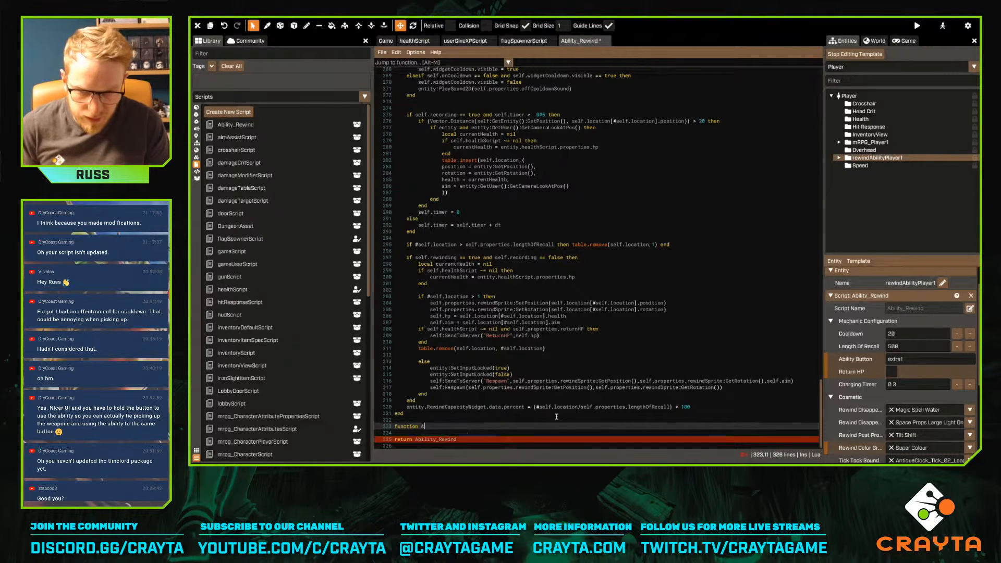
{"action": "type", "text": "b"}
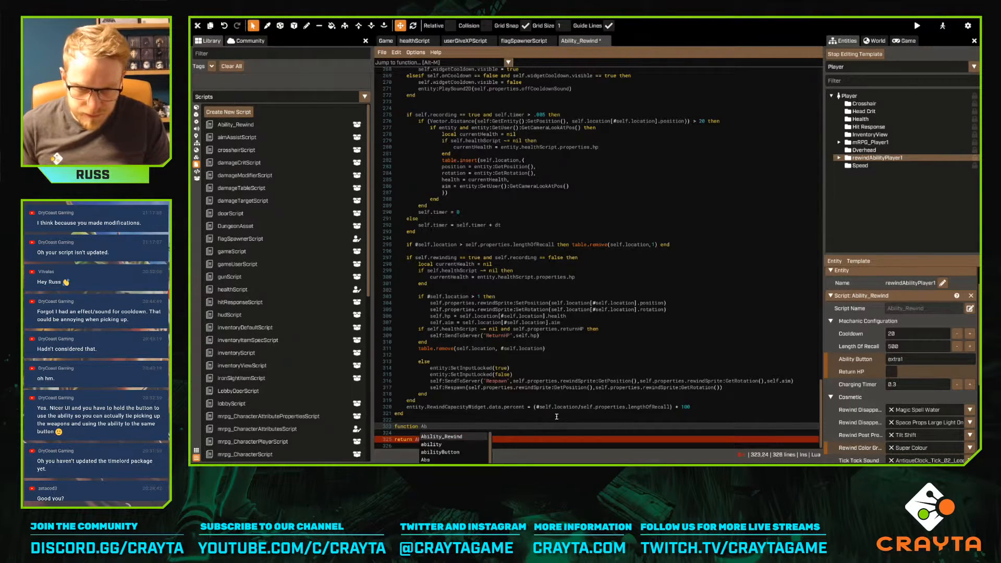
{"action": "type", "text": "ility_Rewind:Get"}
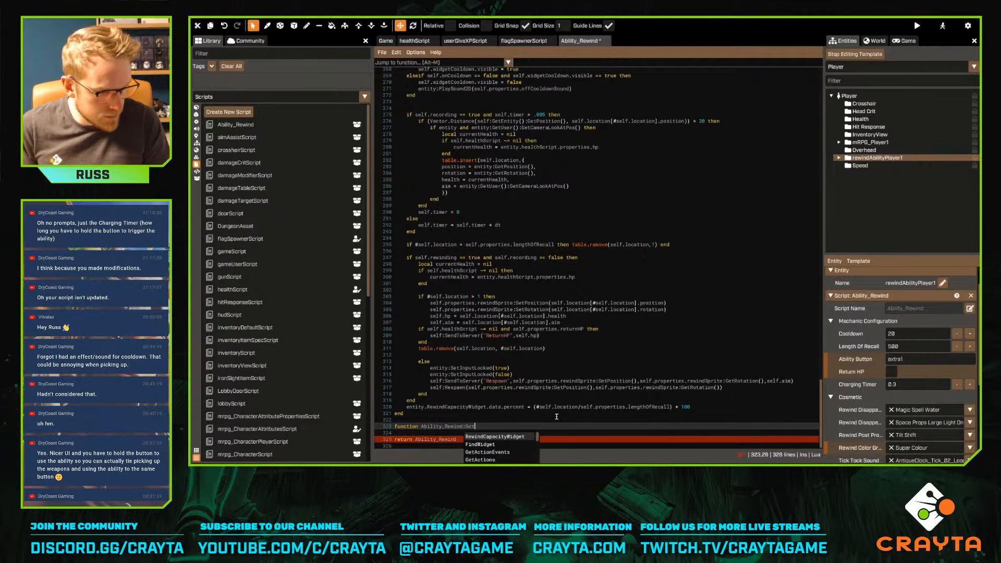
{"action": "type", "text": "Butt"}
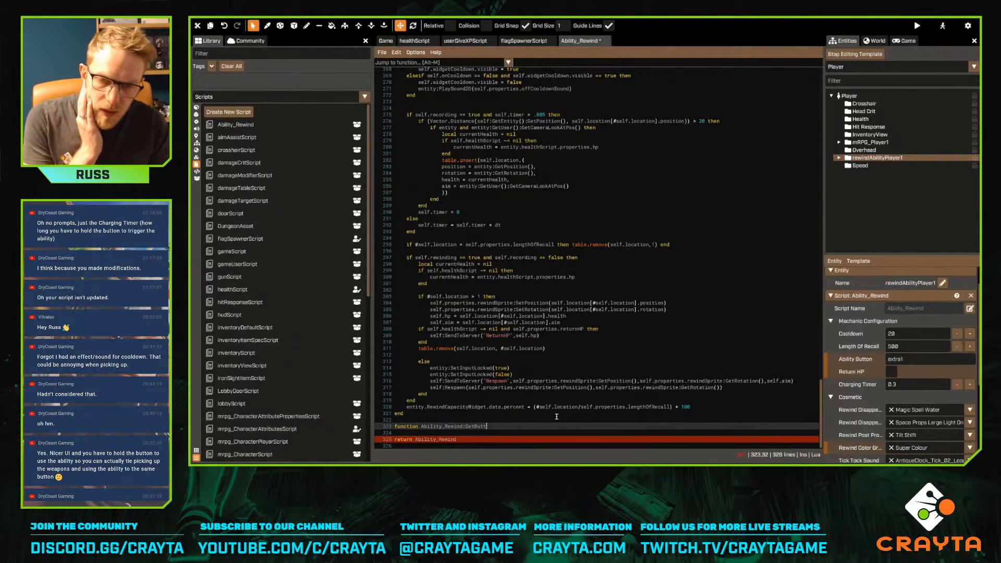
{"action": "type", "text": "onPrompts("}
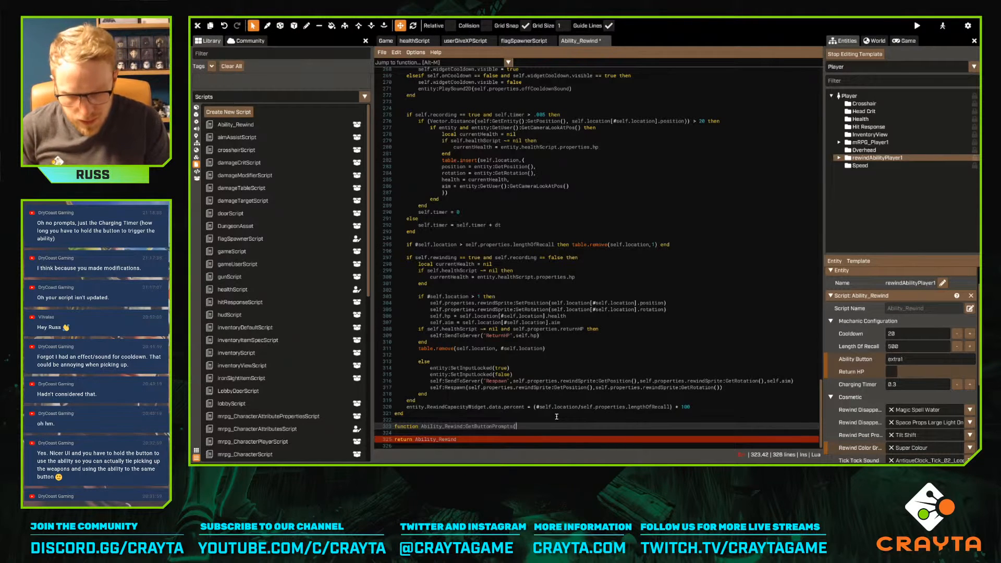
{"action": "type", "text": "prompts)"}
Close the GetButtonPrompts function with end, leave blank lines for its body and save the script
{"action": "key", "text": "Return"}
{"action": "key", "text": "Return"}
{"action": "type", "text": "end"}
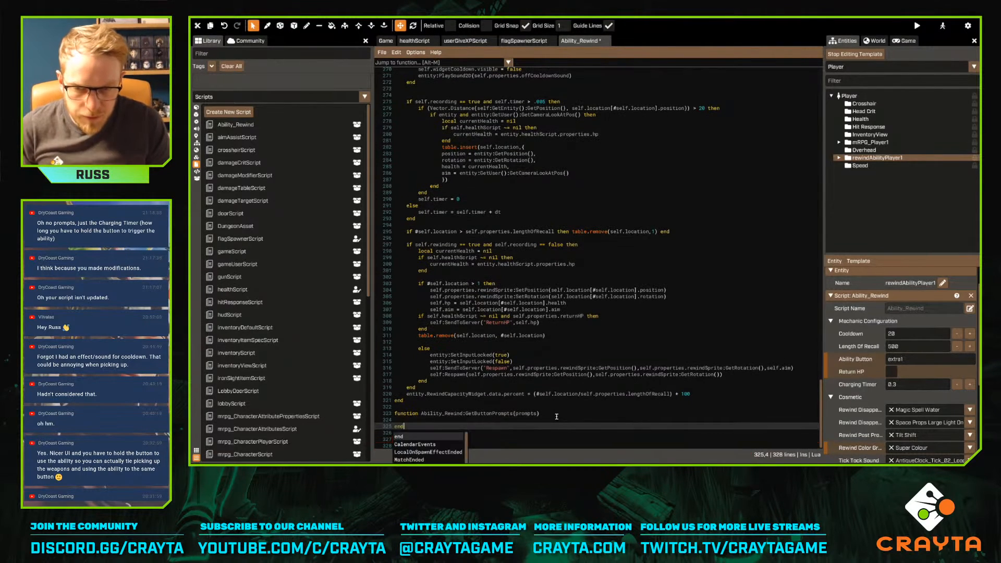
{"action": "left_click", "coordinate": [556, 416]}
{"action": "key", "text": "Return"}
{"action": "key", "text": "Return"}
{"action": "left_click", "coordinate": [523, 408]}
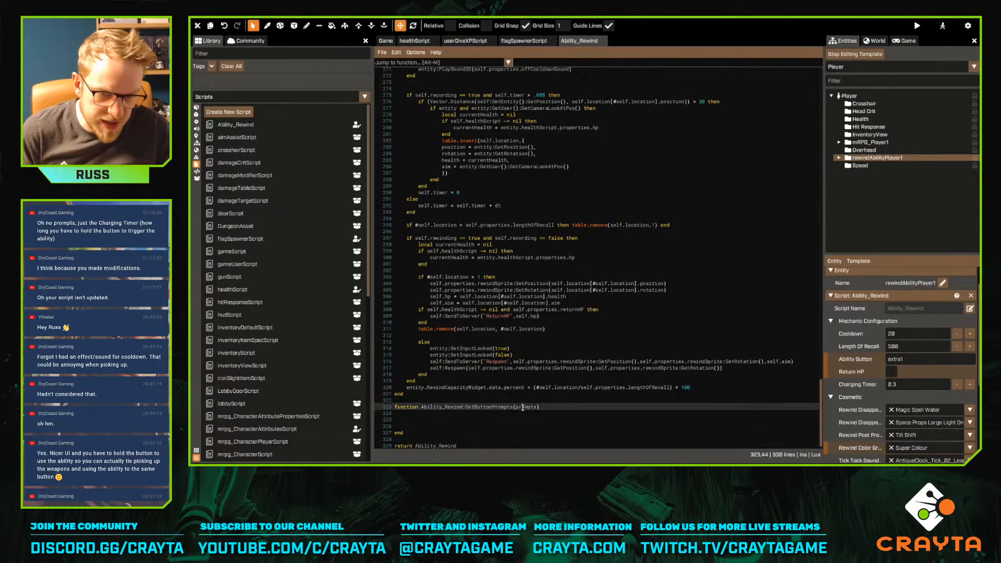
{"action": "scroll", "coordinate": [537, 412], "scroll_direction": "down", "scroll_amount": 1}
{"action": "left_click", "coordinate": [539, 412]}
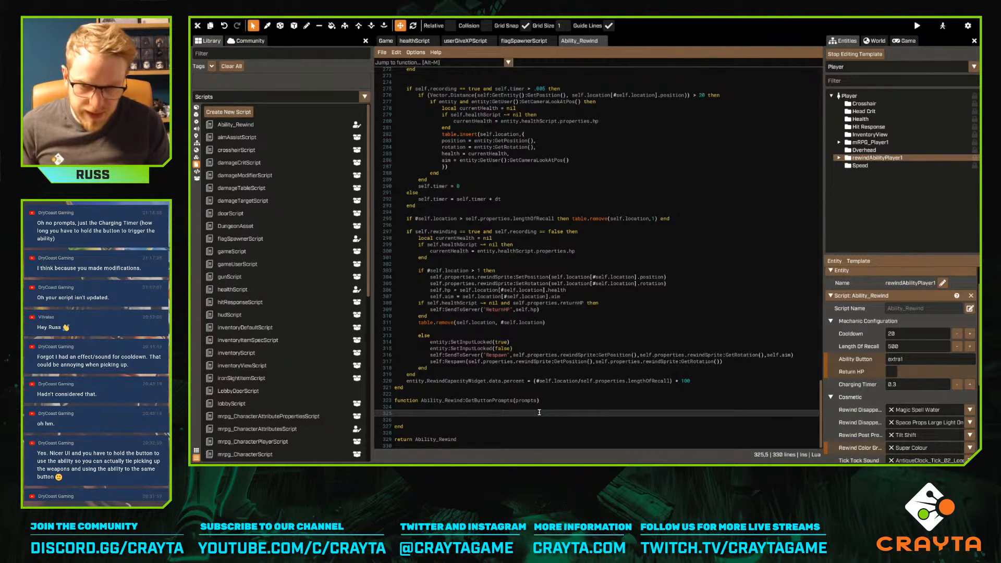
Add the comment "-- called on local" above the GetButtonPrompts function and save the script
{"action": "left_click", "coordinate": [477, 394]}
{"action": "key", "text": "Return"}
{"action": "type", "text": "-- cal"}
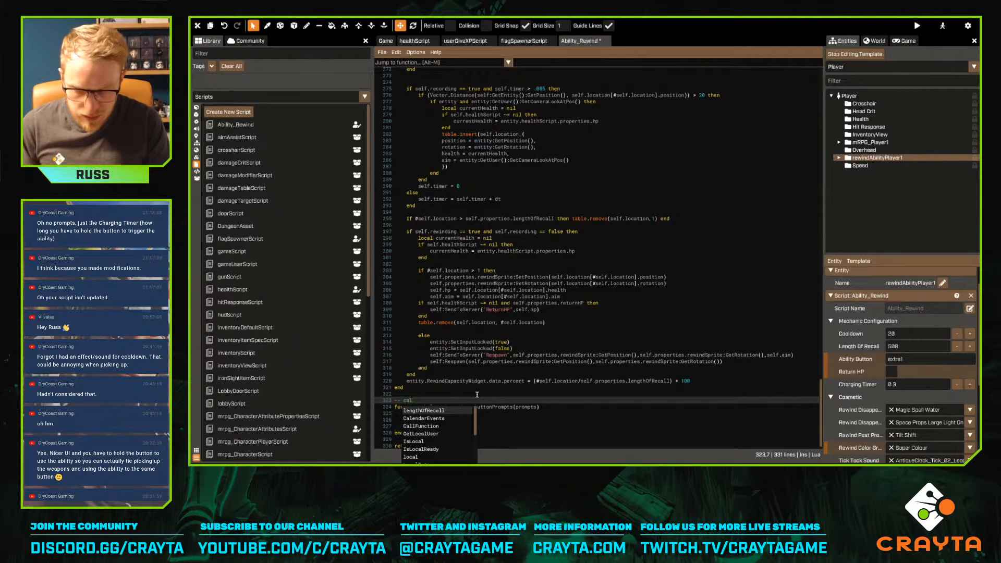
{"action": "type", "text": "led on local"}
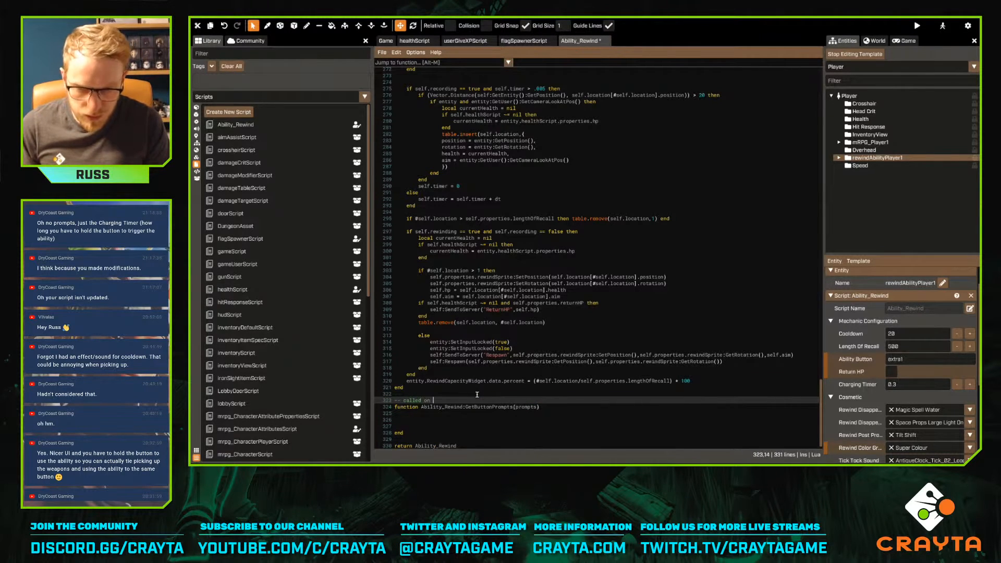
{"action": "key", "text": "Escape"}
{"action": "key", "text": "Down"}
{"action": "key", "text": "Down"}
{"action": "key", "text": "Down"}
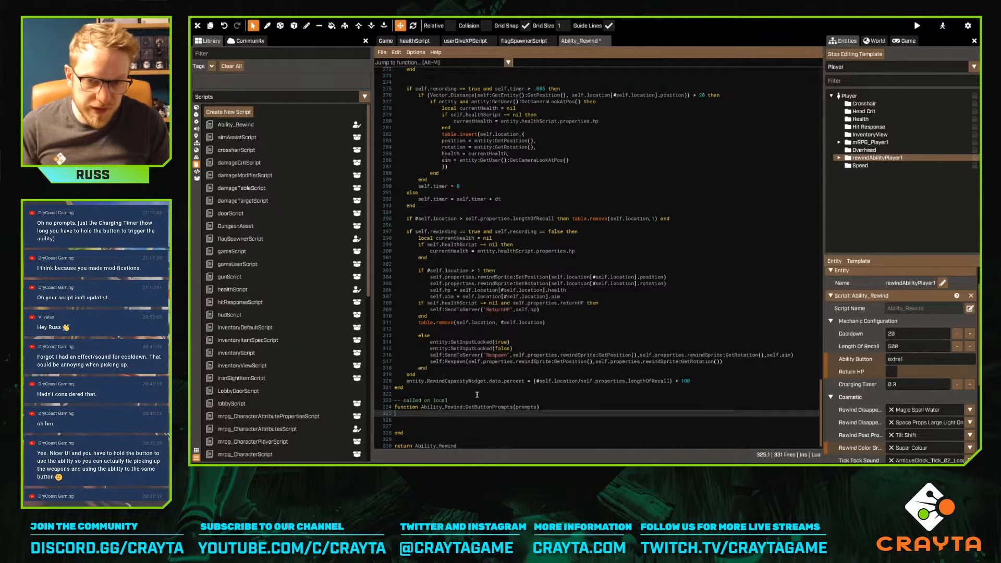
{"action": "key", "text": "ctrl+s"}
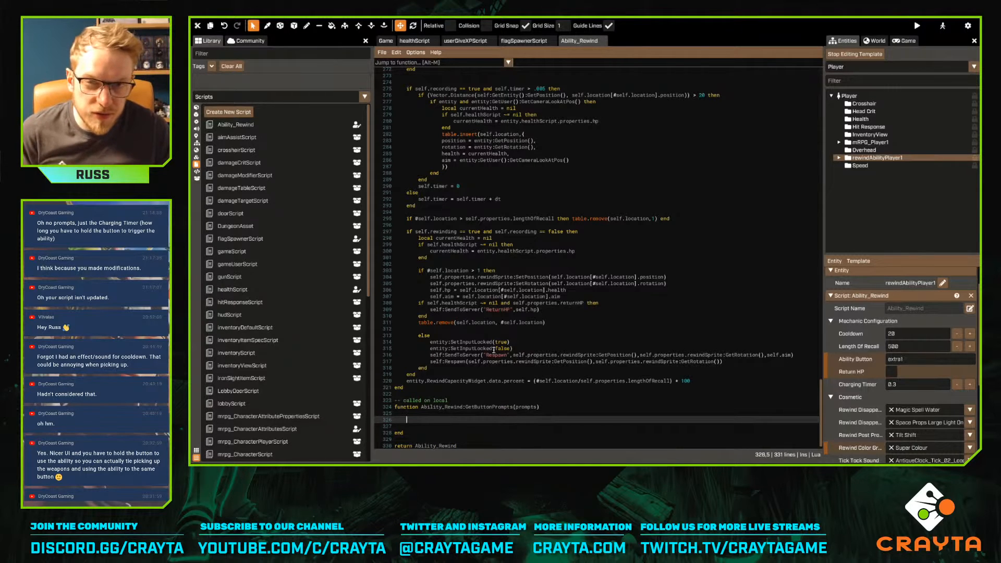
Examine the property definitions at the start of the script, from the mechanic settings to the edge cases
{"action": "scroll", "coordinate": [492, 373], "scroll_direction": "up", "scroll_amount": 15}
{"action": "scroll", "coordinate": [502, 355], "scroll_direction": "up", "scroll_amount": 20}
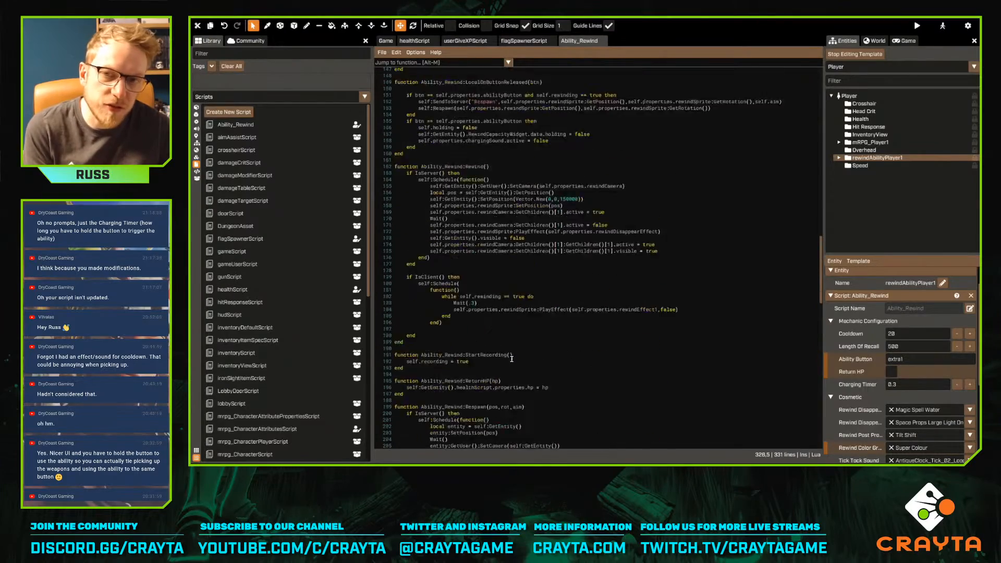
{"action": "scroll", "coordinate": [513, 360], "scroll_direction": "up", "scroll_amount": 20}
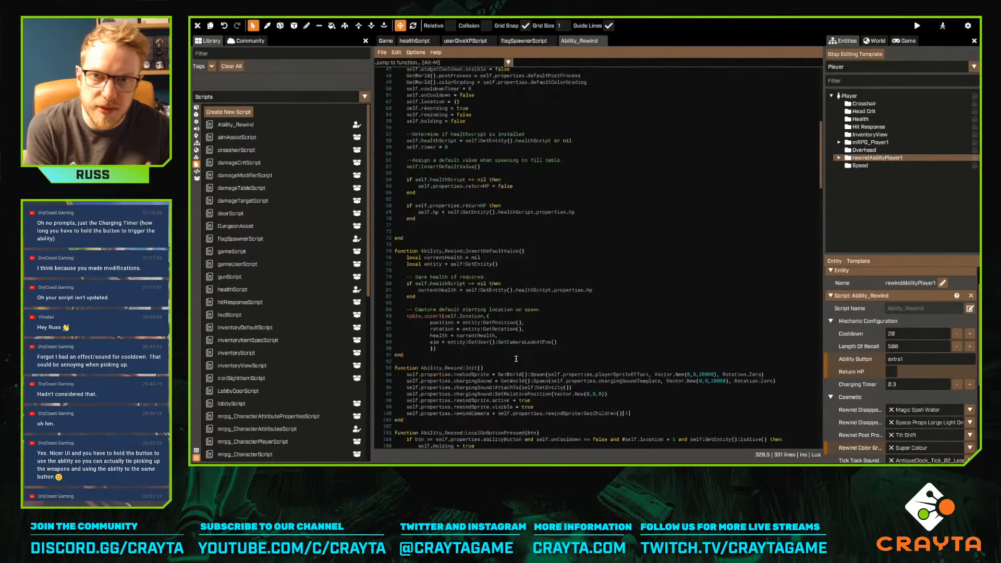
{"action": "scroll", "coordinate": [499, 319], "scroll_direction": "up", "scroll_amount": 7}
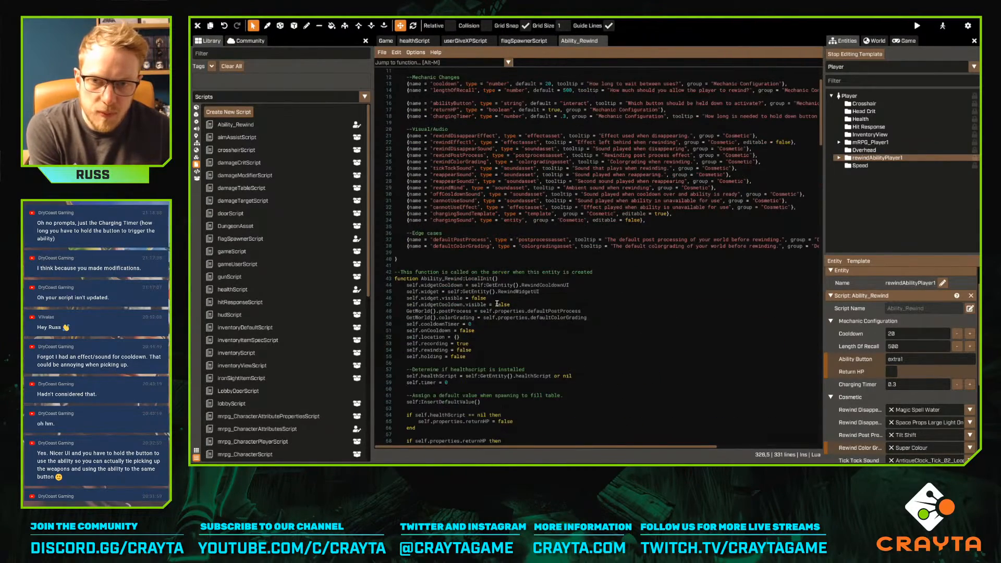
{"action": "left_click", "coordinate": [497, 259]}
{"action": "scroll", "coordinate": [490, 219], "scroll_direction": "up", "scroll_amount": 3}
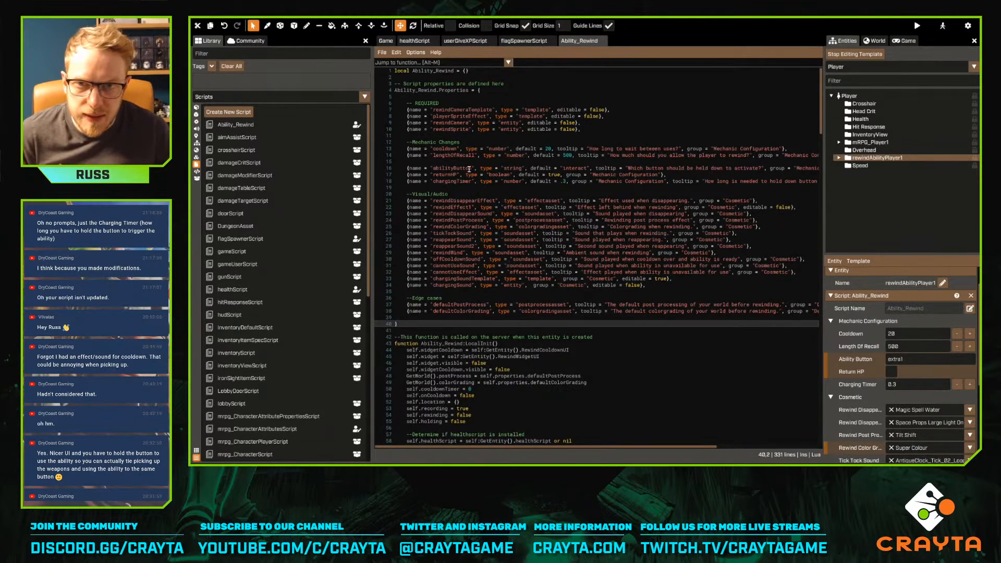
{"action": "left_click", "coordinate": [441, 316]}
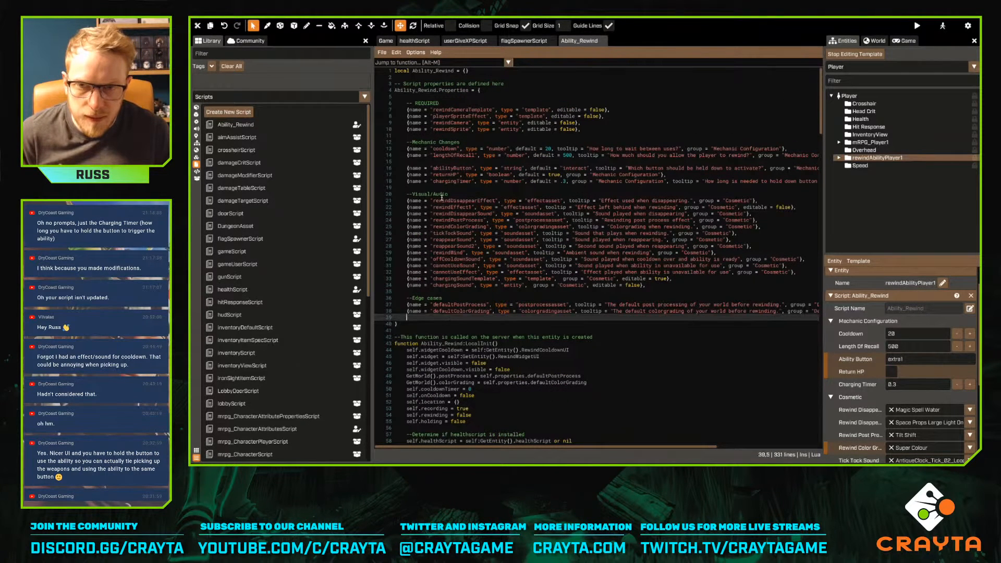
{"action": "left_click", "coordinate": [655, 286]}
{"action": "key", "text": "Return"}
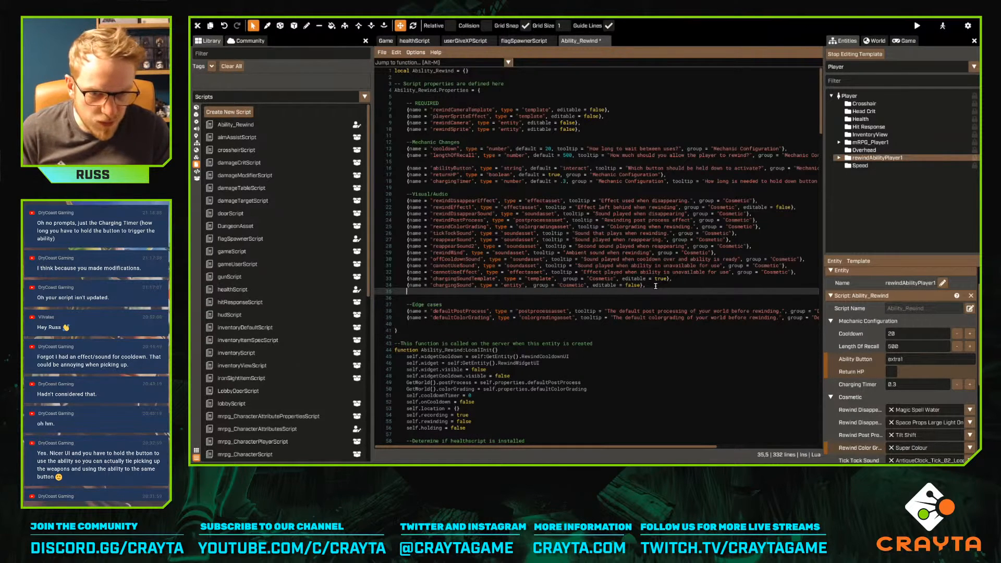
{"action": "key", "text": "BackSpace"}
{"action": "key", "text": "BackSpace"}
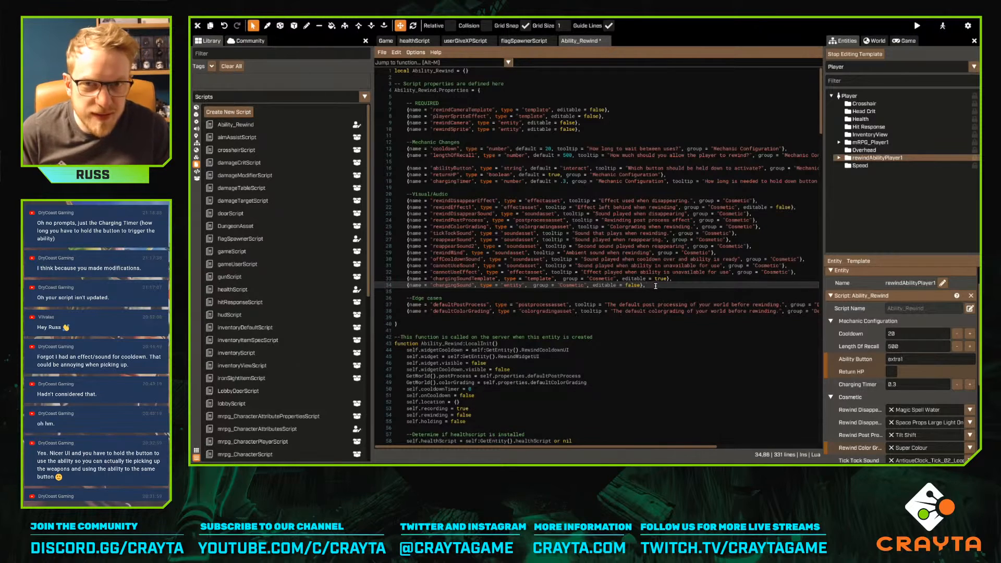
Start a new property entry with {name = after the edge-case properties, under a "-- UI" comment
{"action": "left_click", "coordinate": [469, 324]}
{"action": "key", "text": "Up"}
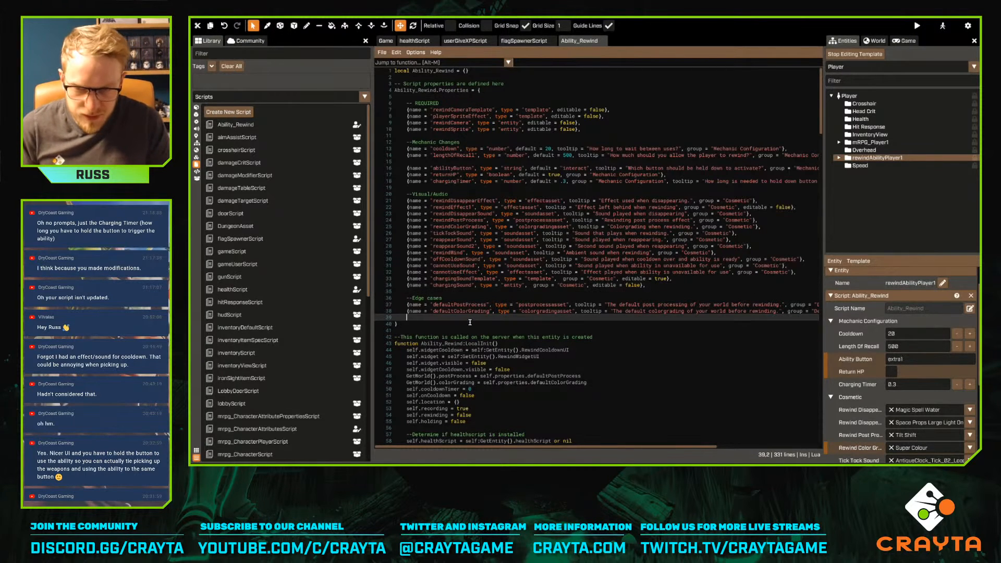
{"action": "key", "text": "Return"}
{"action": "key", "text": "Return"}
{"action": "key", "text": "Up"}
{"action": "type", "text": "{name ="}
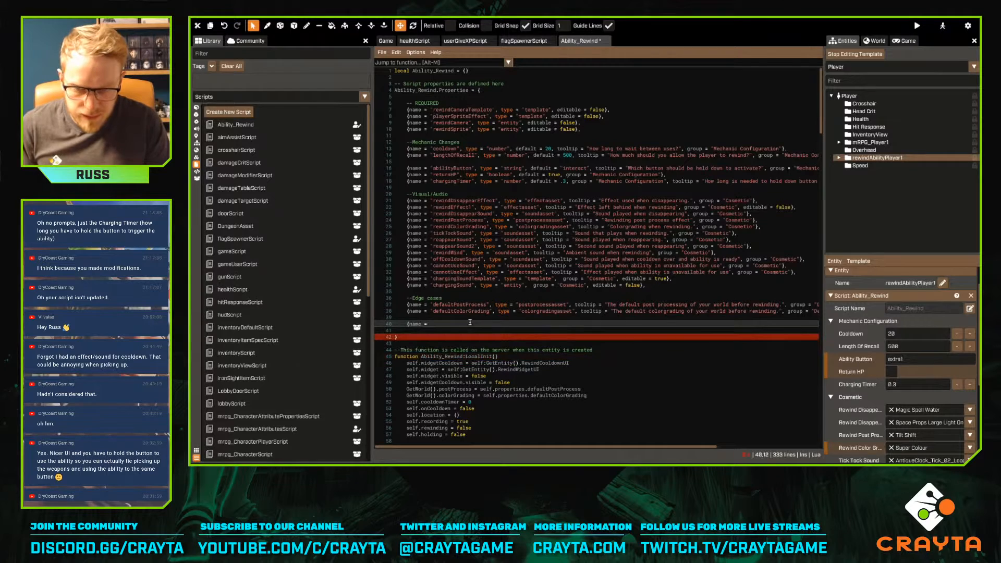
{"action": "key", "text": "Home"}
{"action": "key", "text": "Return"}
{"action": "key", "text": "Up"}
{"action": "type", "text": "-- UI"}
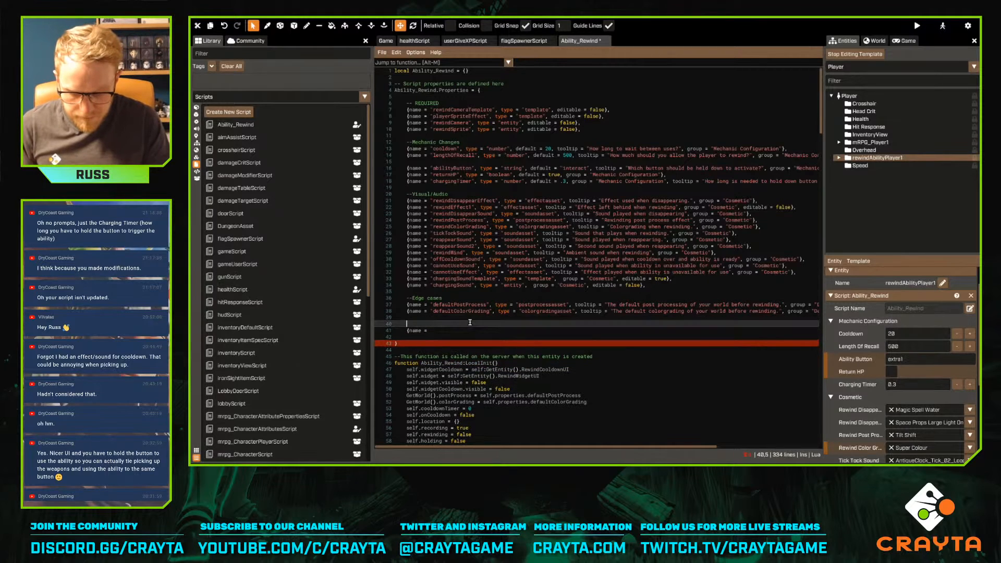
{"action": "key", "text": "Escape"}
{"action": "key", "text": "Down"}
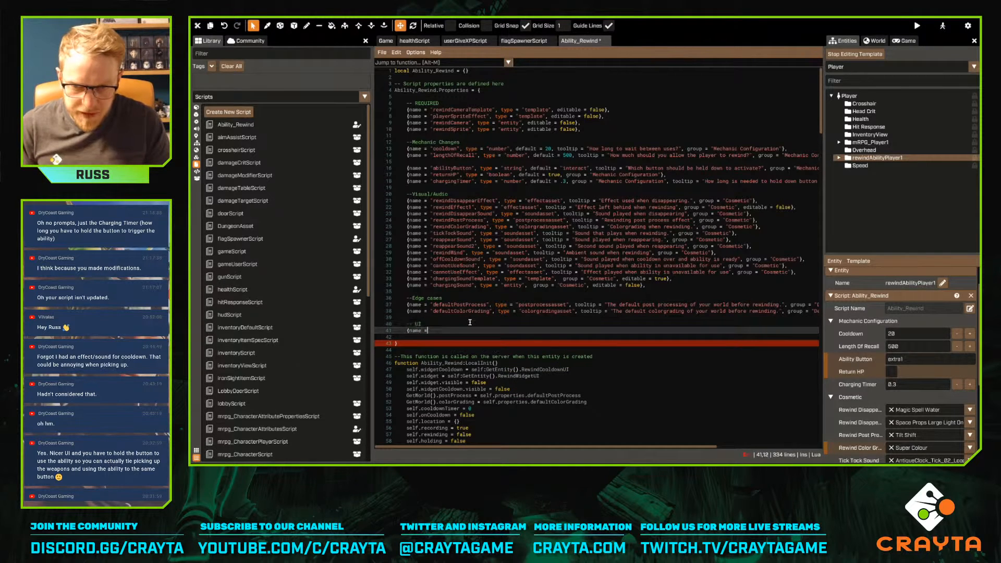
Complete the UI property entry with name "useMsg" and type "text", close its brace and save the script
{"action": "type", "text": "\""}
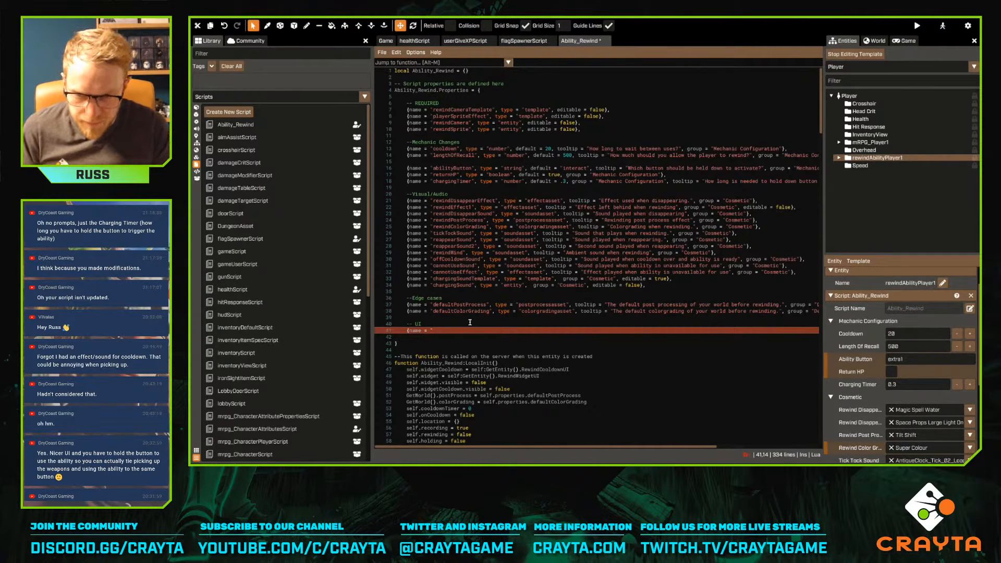
{"action": "type", "text": "sho"}
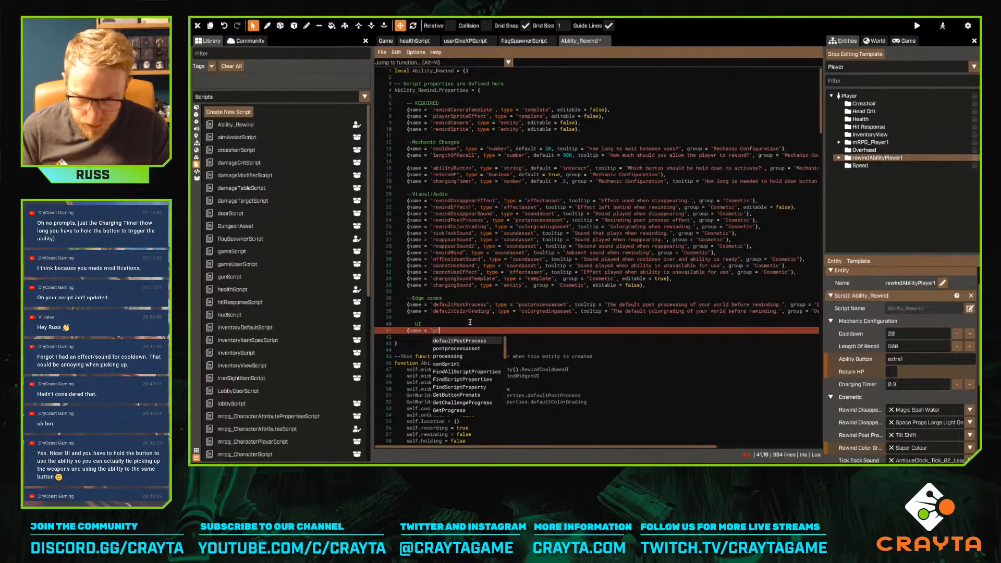
{"action": "key", "text": "BackSpace"}
{"action": "key", "text": "BackSpace"}
{"action": "key", "text": "BackSpace"}
{"action": "type", "text": "use"}
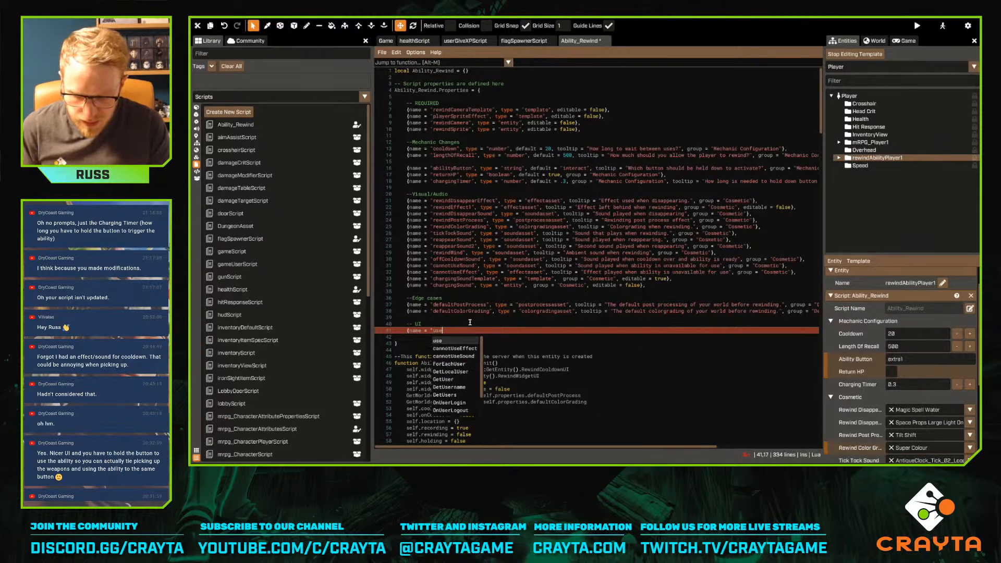
{"action": "type", "text": "Msg\", type=\""}
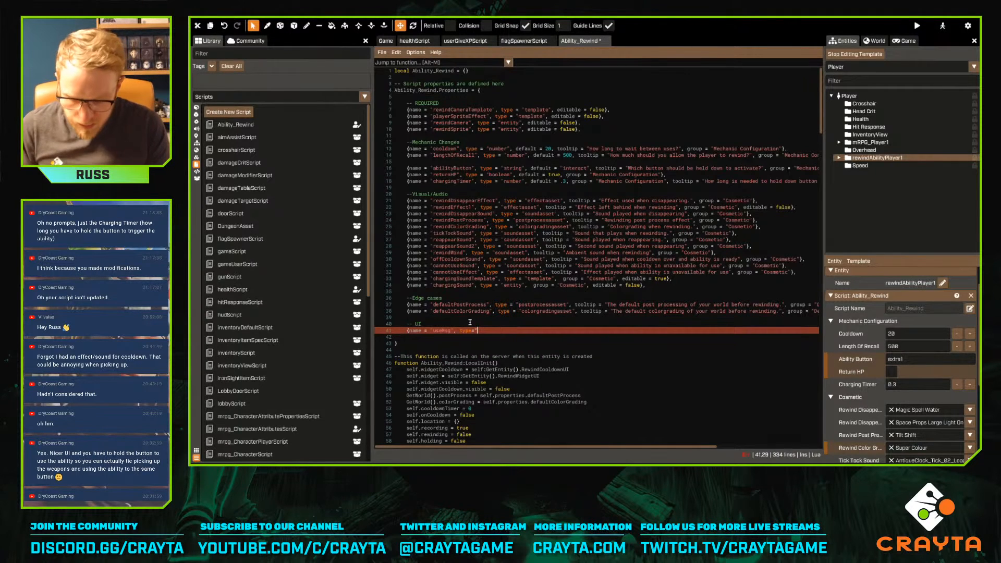
{"action": "type", "text": "text\""}
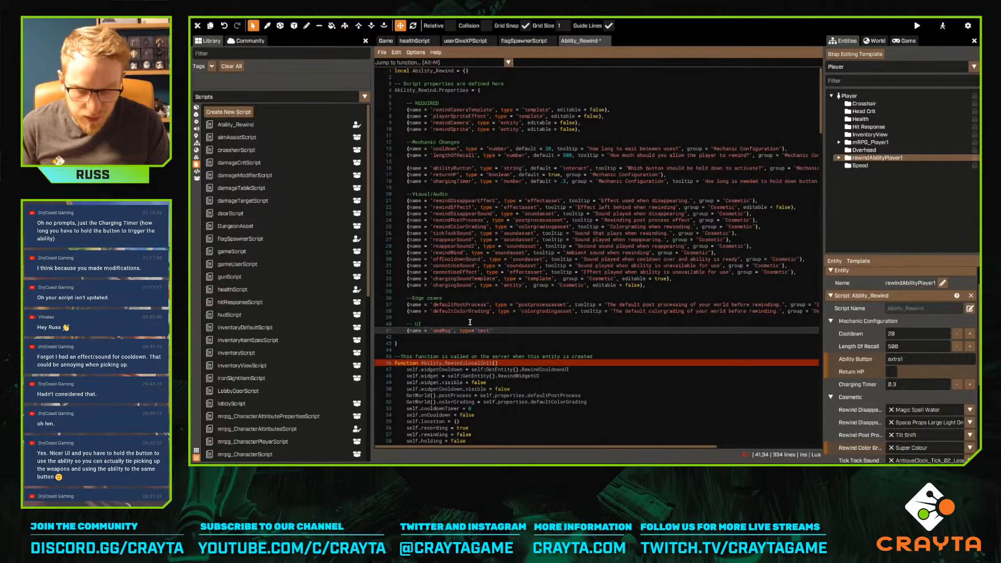
{"action": "key", "text": "ctrl+s"}
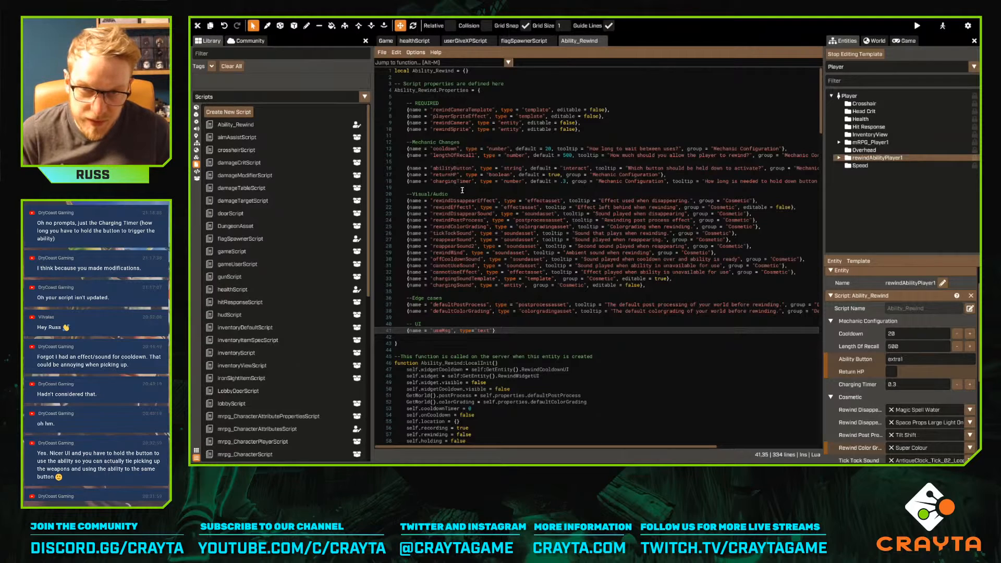
Add the line prompts.interact = msg inside the GetButtonPrompts function
{"action": "scroll", "coordinate": [456, 176], "scroll_direction": "down", "scroll_amount": 20}
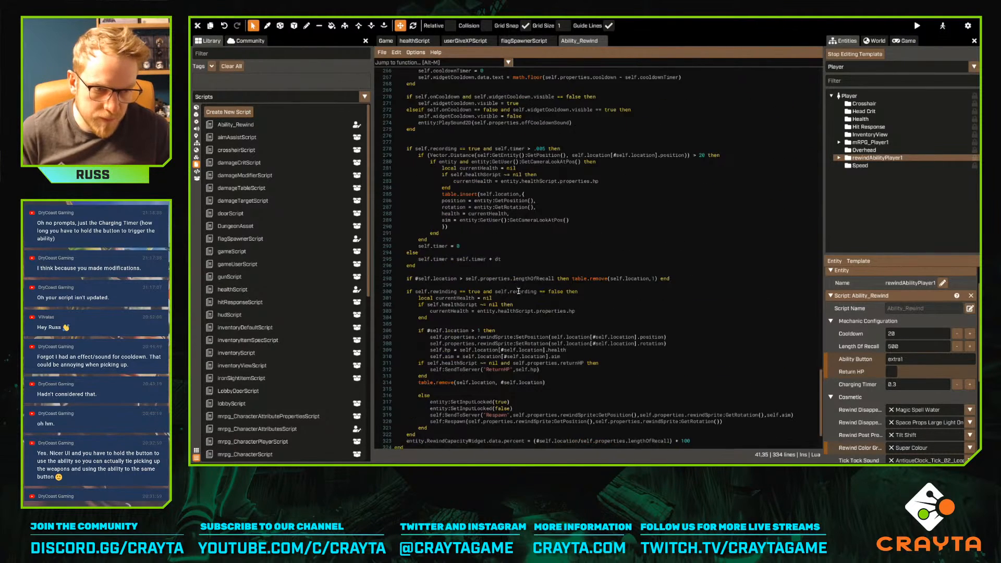
{"action": "scroll", "coordinate": [518, 292], "scroll_direction": "down", "scroll_amount": 3}
{"action": "left_click", "coordinate": [487, 413]}
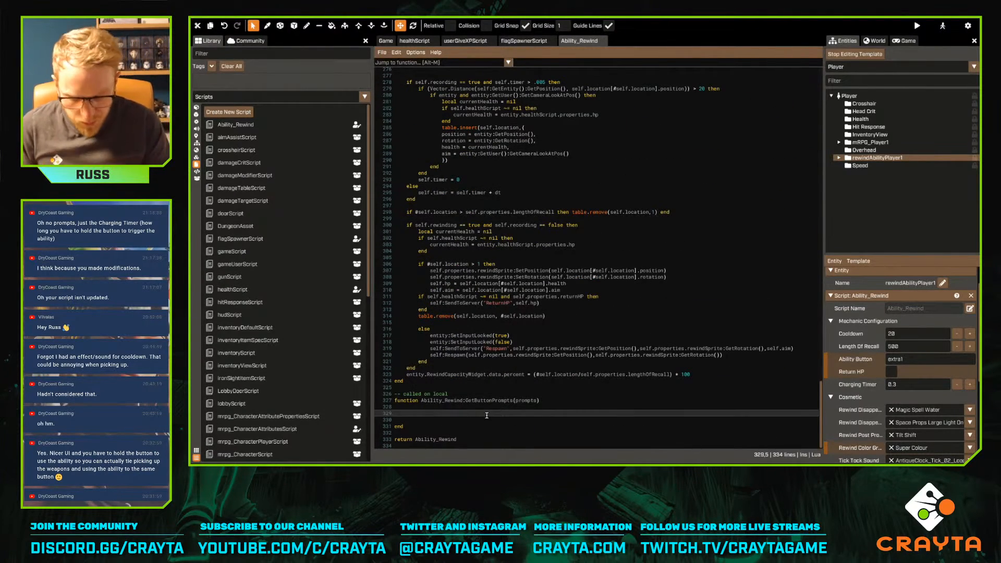
{"action": "type", "text": "prompts.interact = "}
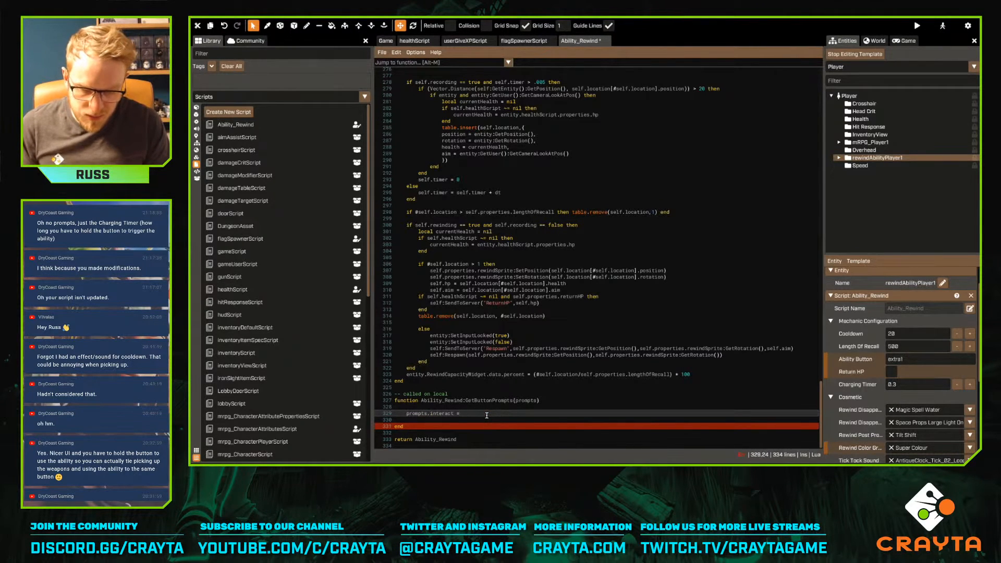
{"action": "type", "text": "msg"}
{"action": "key", "text": "Down"}
{"action": "key", "text": "Down"}
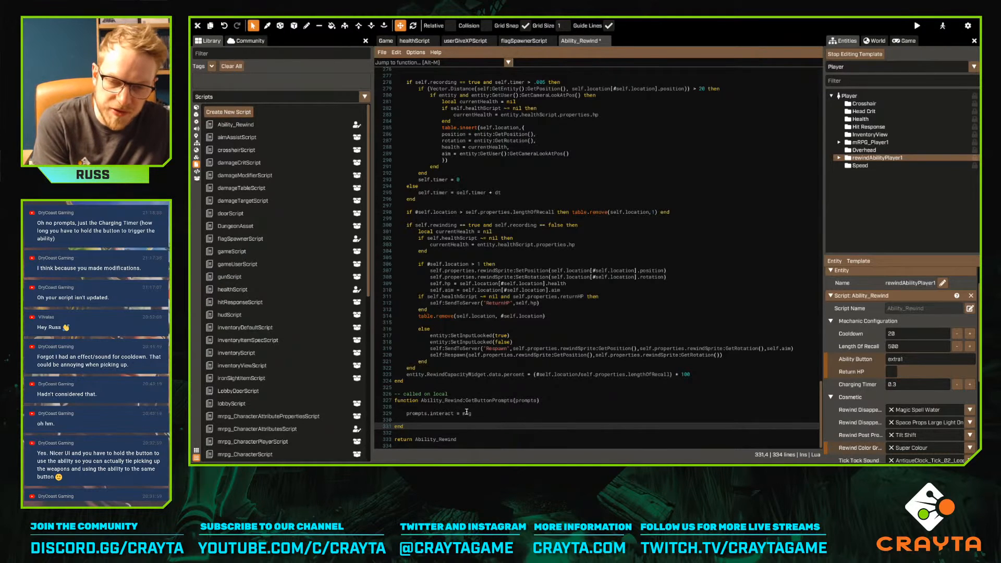
Rewrite the prompt assignment's .interact key in bracket notation as prompts["interact"]
{"action": "double_click", "coordinate": [442, 413]}
{"action": "key", "text": "Left"}
{"action": "key", "text": "Left"}
{"action": "key", "text": "Left"}
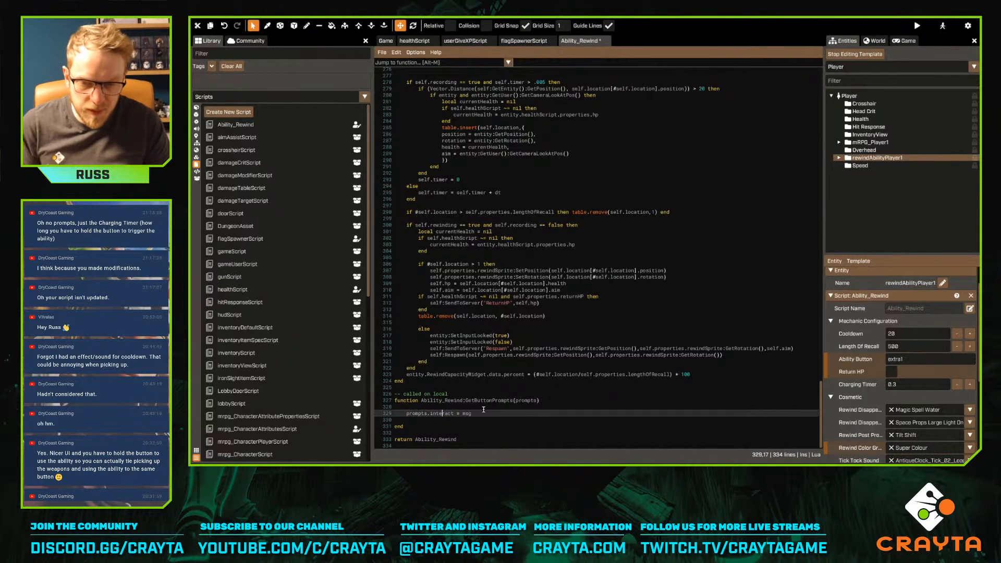
{"action": "key", "text": "shift+Right"}
{"action": "key", "text": "shift+Right"}
{"action": "key", "text": "shift+Right"}
{"action": "key", "text": "shift+Right"}
{"action": "key", "text": "shift+Right"}
{"action": "key", "text": "shift+Right"}
{"action": "key", "text": "shift+Right"}
{"action": "key", "text": "shift+Right"}
{"action": "key", "text": "shift+Right"}
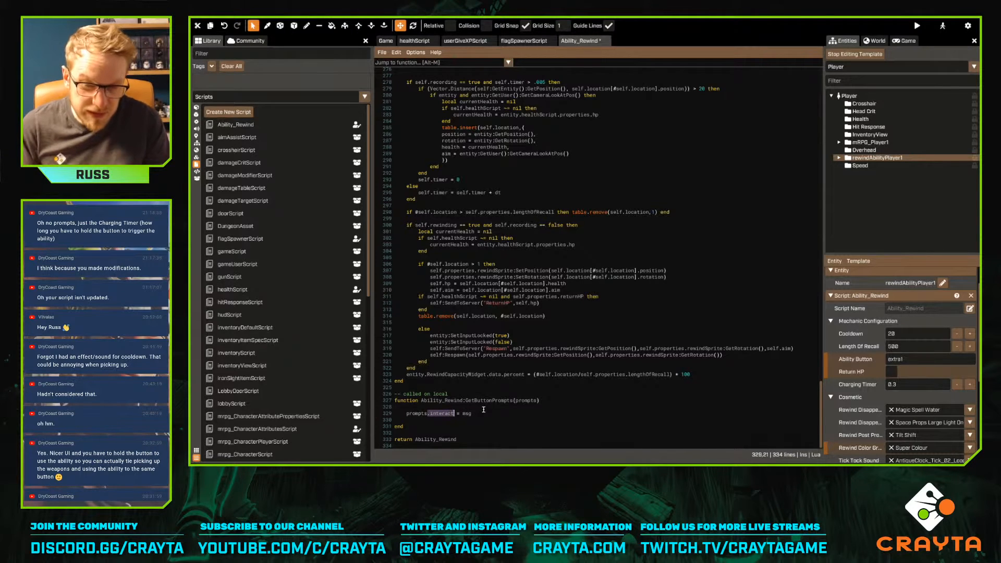
{"action": "type", "text": "[]"}
{"action": "type", "text": "\""}
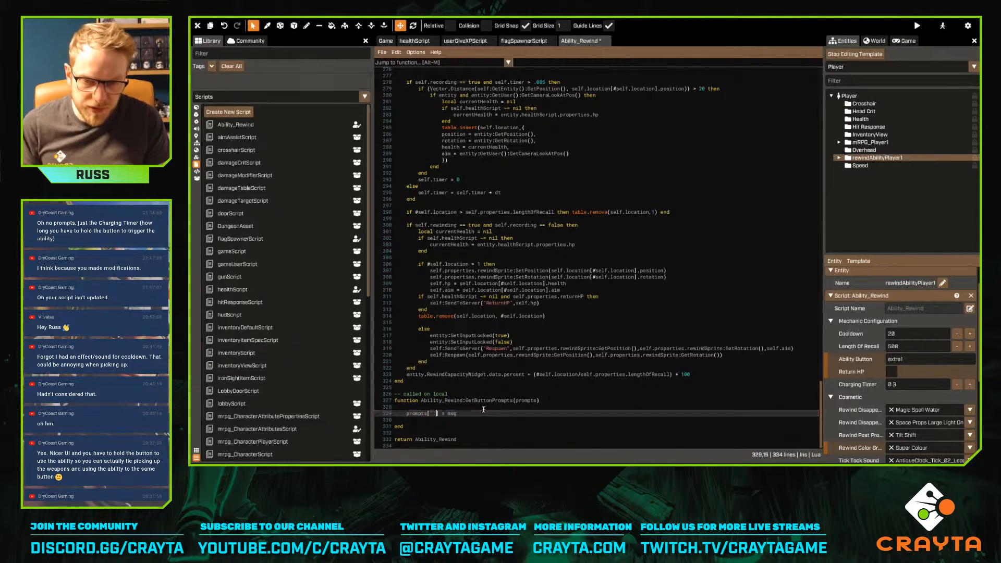
{"action": "key", "text": "BackSpace"}
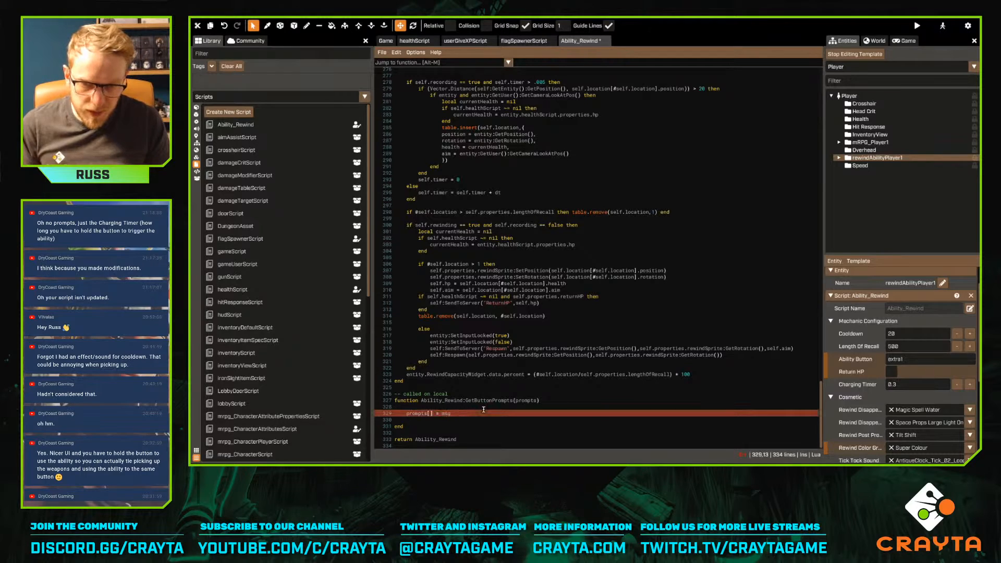
{"action": "type", "text": "\"interact\""}
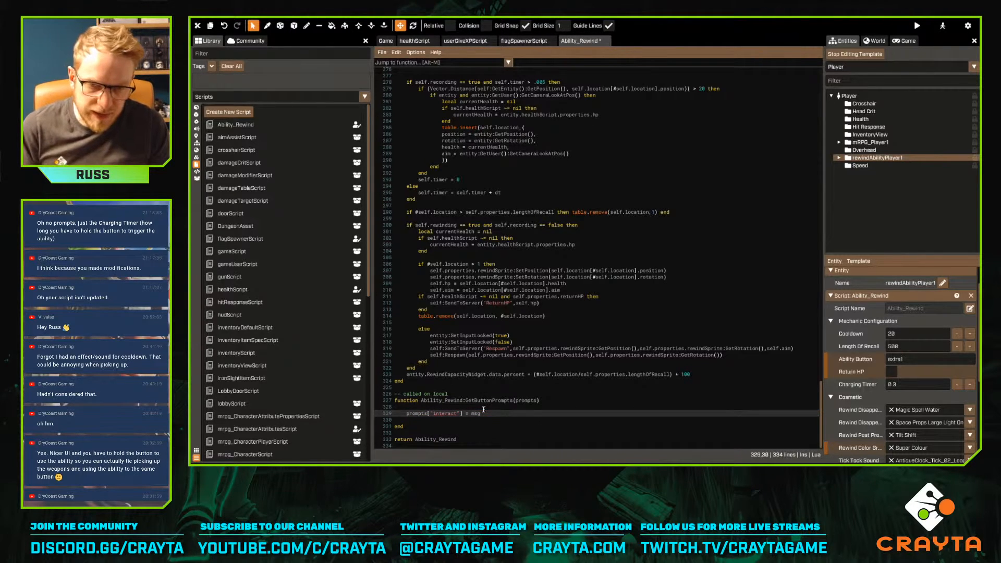
Replace the "interact" key in the prompt assignment with self.properties.abilityButton and save the script
{"action": "key", "text": "Left"}
{"action": "key", "text": "Left"}
{"action": "key", "text": "Left"}
{"action": "key", "text": "Left"}
{"action": "key", "text": "Left"}
{"action": "key", "text": "Left"}
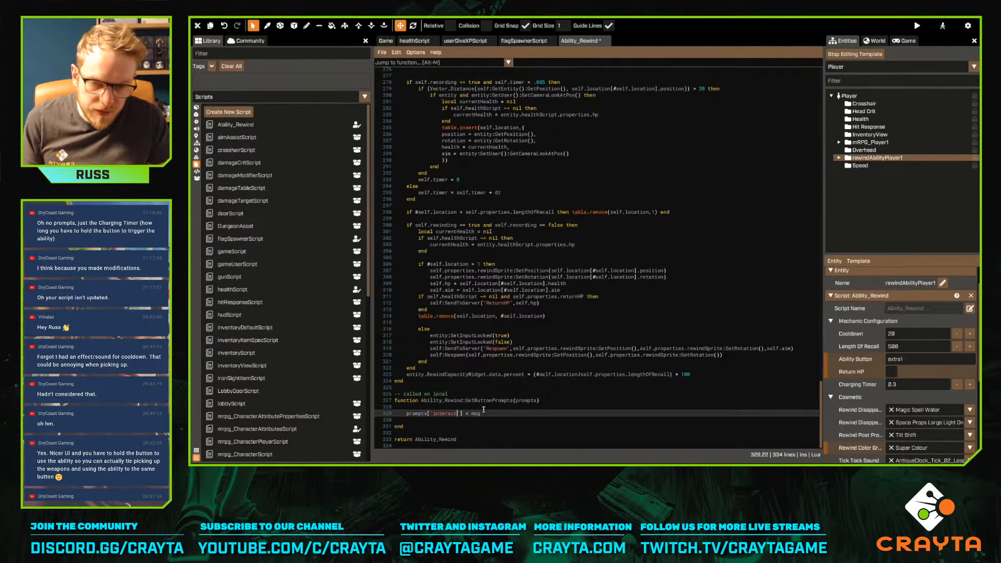
{"action": "key", "text": "BackSpace"}
{"action": "key", "text": "BackSpace"}
{"action": "key", "text": "BackSpace"}
{"action": "key", "text": "BackSpace"}
{"action": "key", "text": "BackSpace"}
{"action": "key", "text": "BackSpace"}
{"action": "key", "text": "BackSpace"}
{"action": "key", "text": "BackSpace"}
{"action": "key", "text": "BackSpace"}
{"action": "key", "text": "BackSpace"}
{"action": "type", "text": "se"}
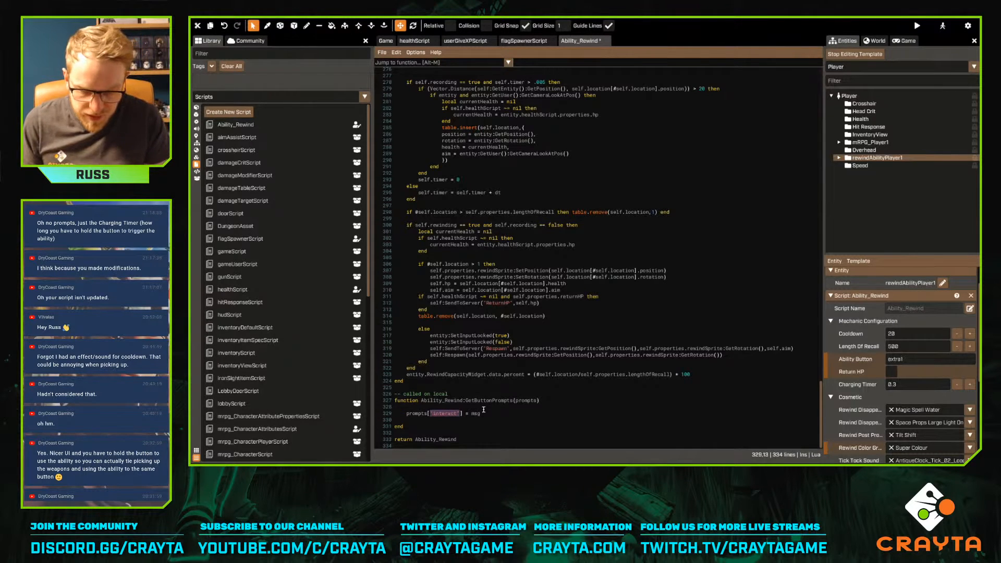
{"action": "type", "text": "lf.properties."}
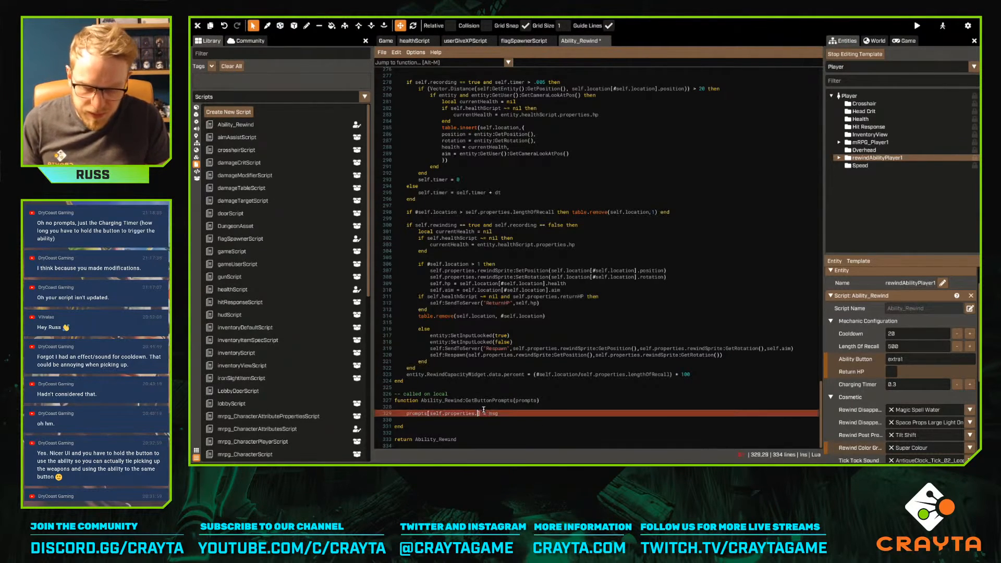
{"action": "type", "text": "abilityButton"}
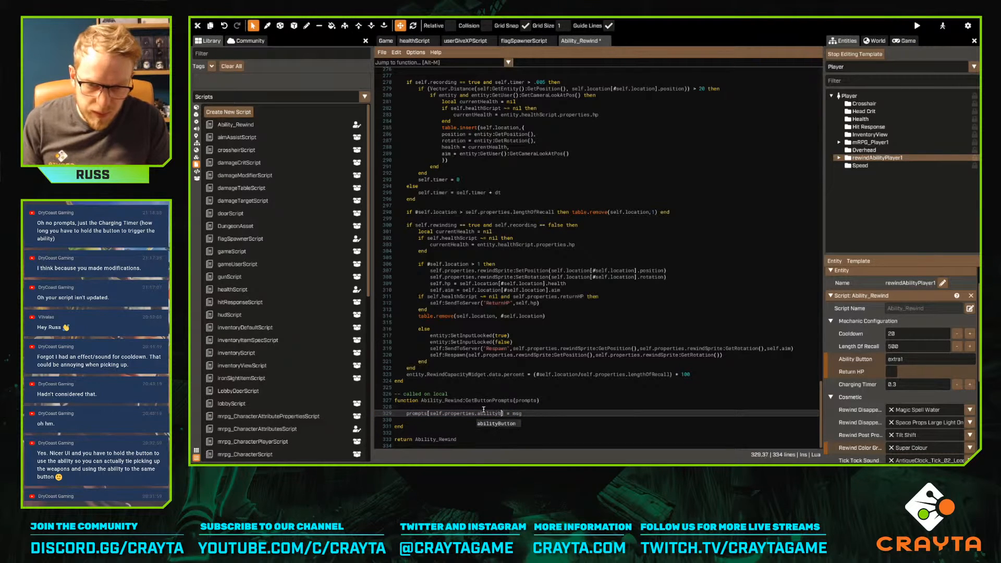
{"action": "key", "text": "ctrl+s"}
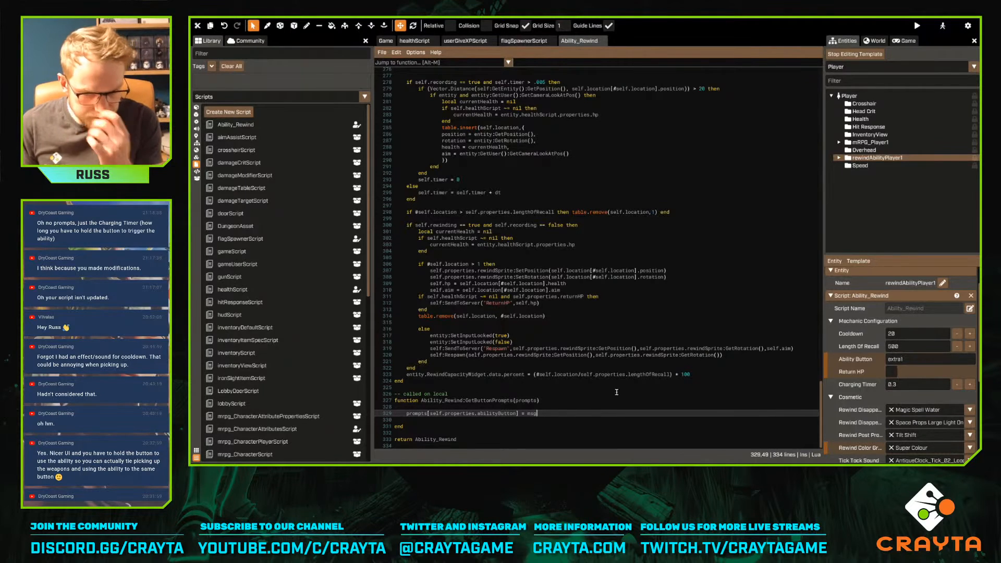
Replace msg in the prompt assignment with self.properties.useMsg and save the script
{"action": "key", "text": "ctrl+shift+Left"}
{"action": "type", "text": "self.properties.as"}
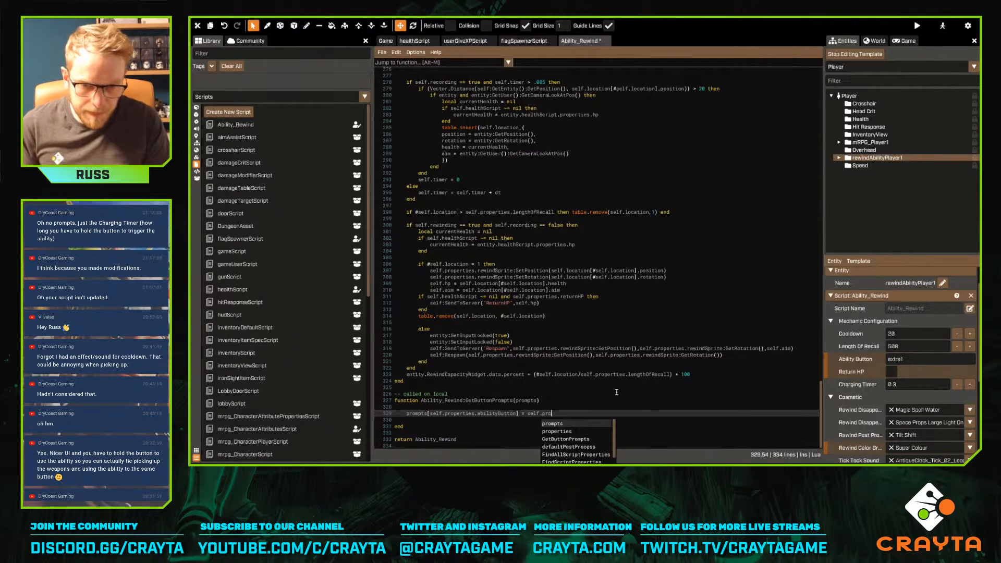
{"action": "key", "text": "BackSpace"}
{"action": "key", "text": "BackSpace"}
{"action": "type", "text": "useMsg"}
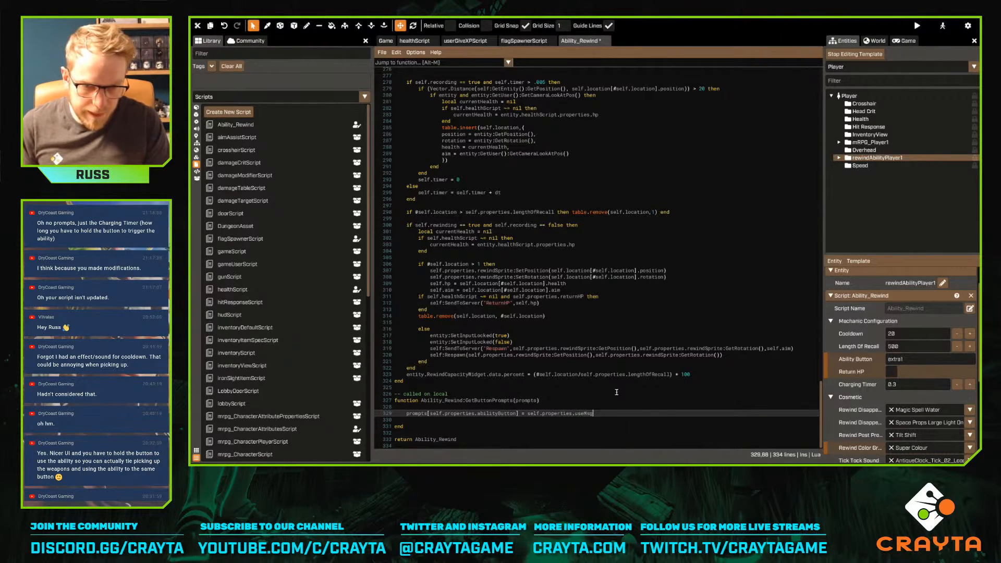
{"action": "key", "text": "ctrl+s"}
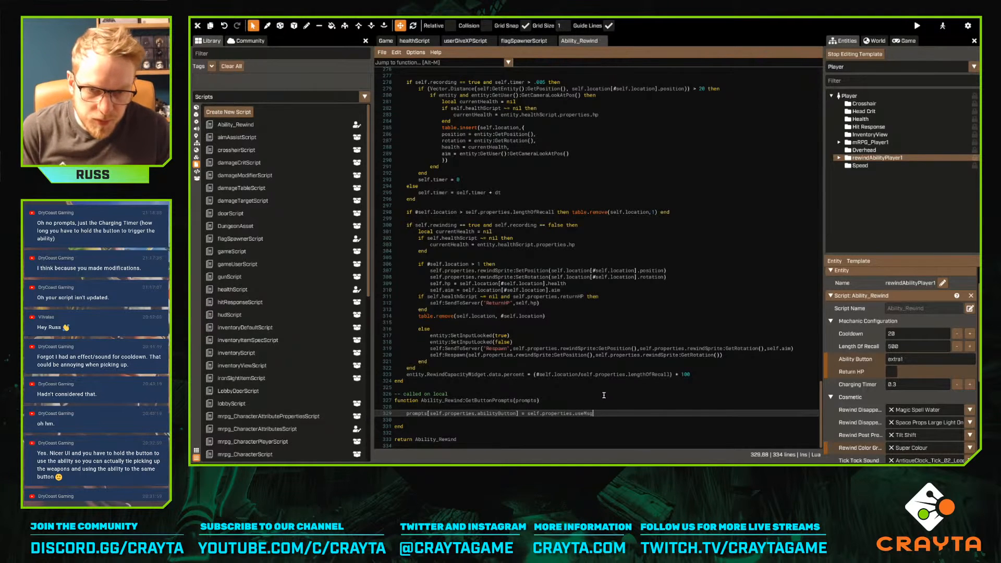
Copy self.onCooldown from the LocalOnTick function into a new if line above the prompt assignment in GetButtonPrompts
{"action": "scroll", "coordinate": [604, 396], "scroll_direction": "up", "scroll_amount": 2}
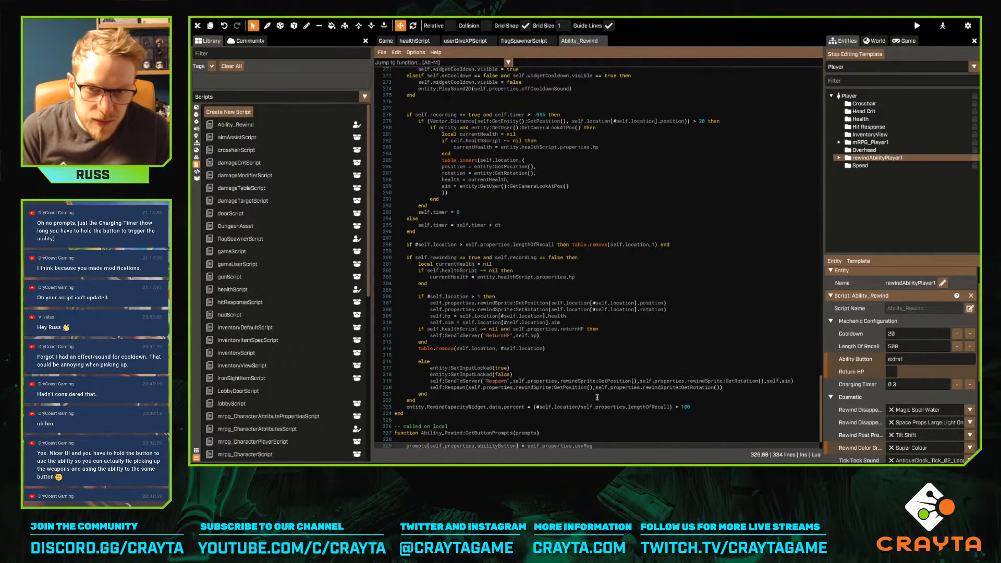
{"action": "scroll", "coordinate": [597, 397], "scroll_direction": "up", "scroll_amount": 15}
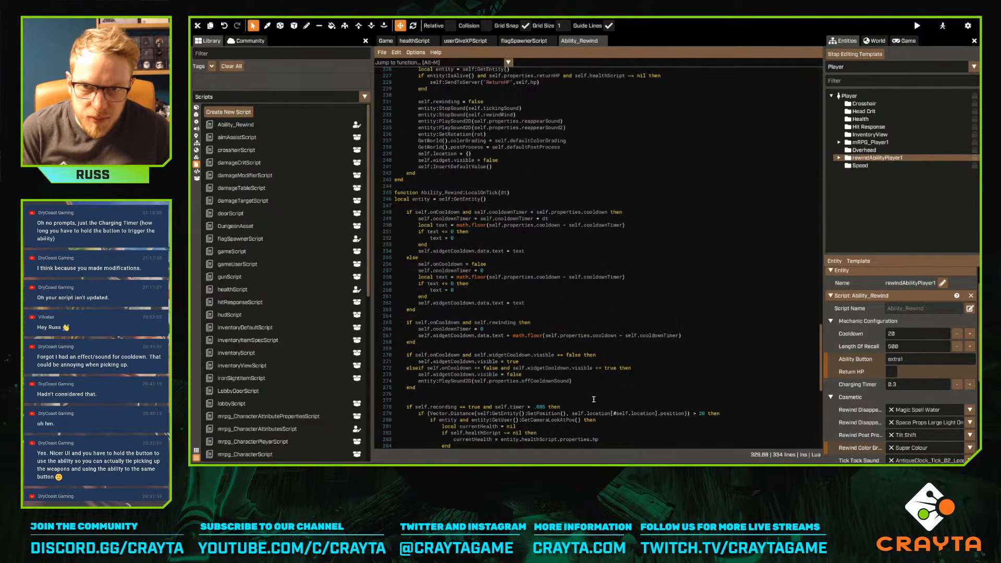
{"action": "double_click", "coordinate": [470, 192]}
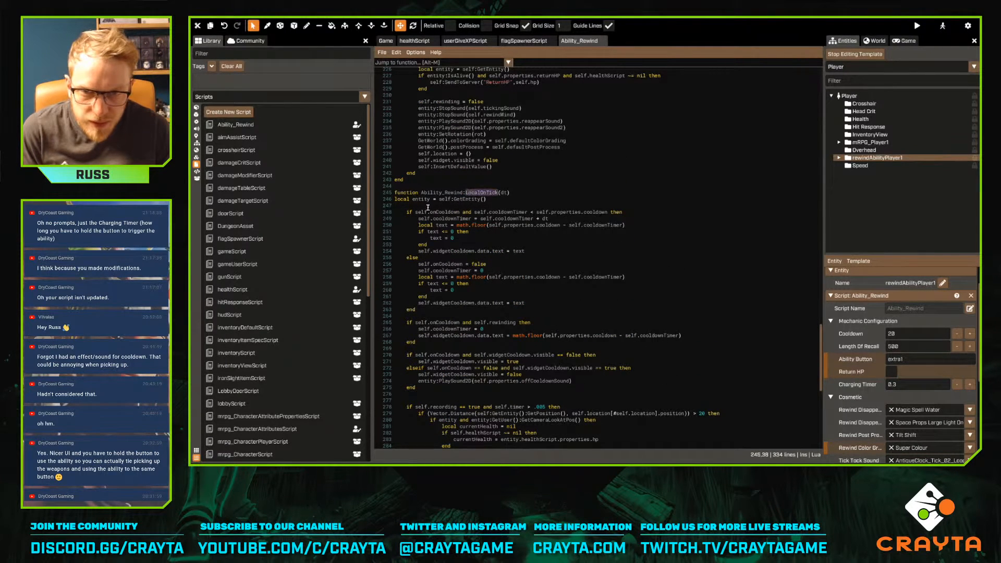
{"action": "double_click", "coordinate": [438, 211]}
{"action": "key", "text": "ctrl+c"}
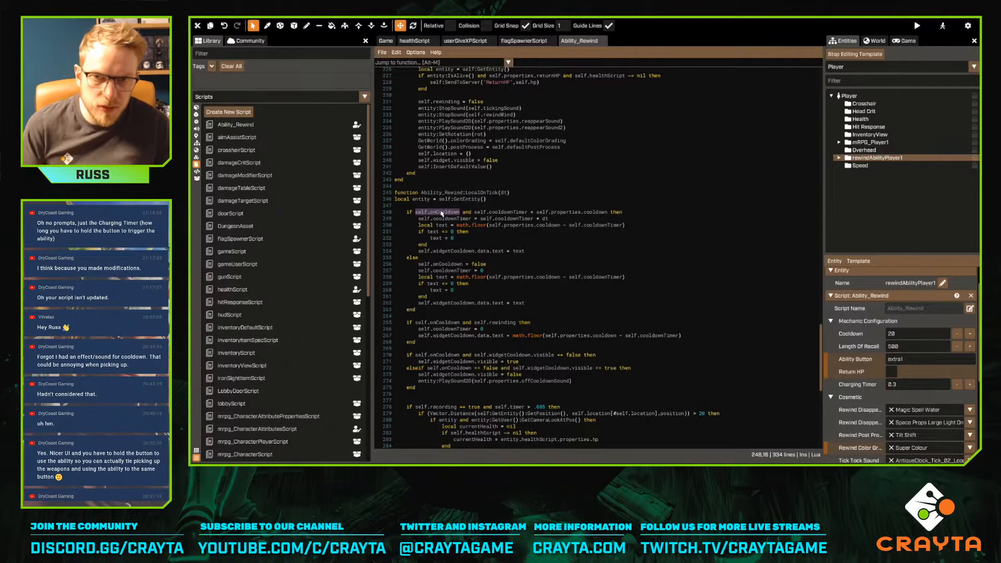
{"action": "scroll", "coordinate": [501, 244], "scroll_direction": "down", "scroll_amount": 15}
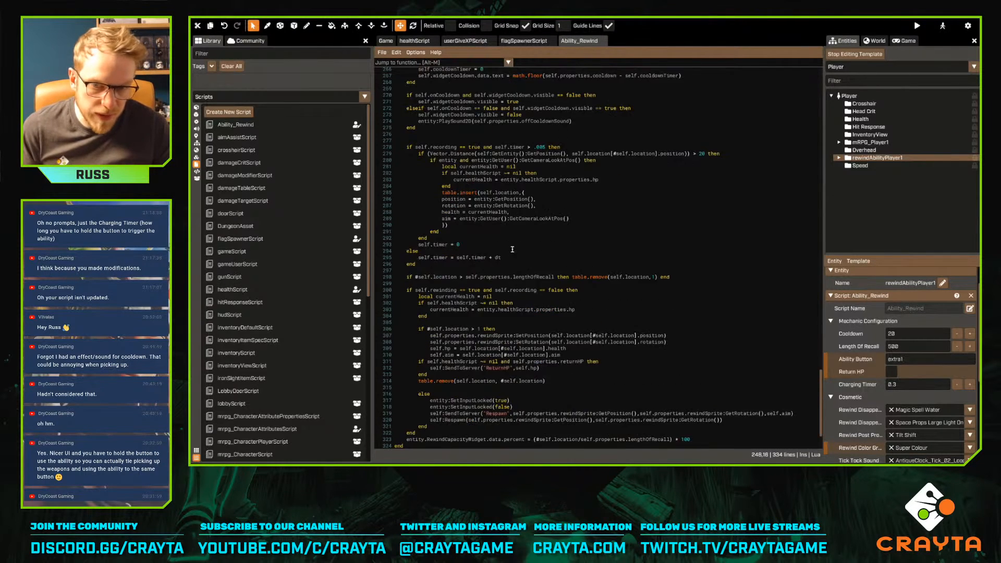
{"action": "left_click", "coordinate": [515, 406]}
{"action": "key", "text": "Return"}
{"action": "key", "text": "Tab"}
{"action": "type", "text": "if"}
{"action": "key", "text": "ctrl+v"}
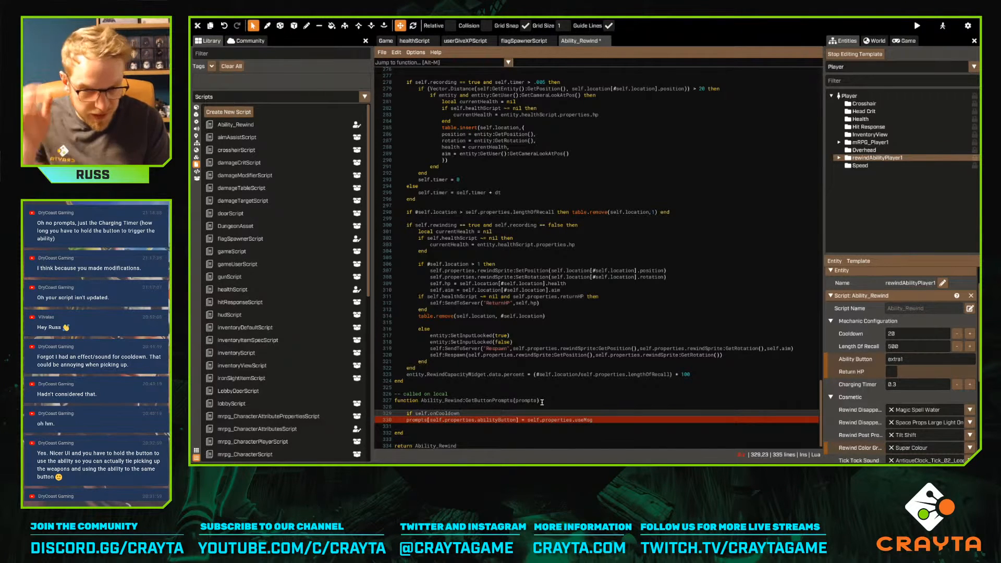
Complete the cooldown condition with == false then, indent the prompt assignment, close the block with end and save the script
{"action": "type", "text": "== false then"}
{"action": "key", "text": "Down"}
{"action": "key", "text": "Home"}
{"action": "key", "text": "Tab"}
{"action": "key", "text": "End"}
{"action": "key", "text": "BackSpace"}
{"action": "type", "text": "g"}
{"action": "key", "text": "Return"}
{"action": "type", "text": "end"}
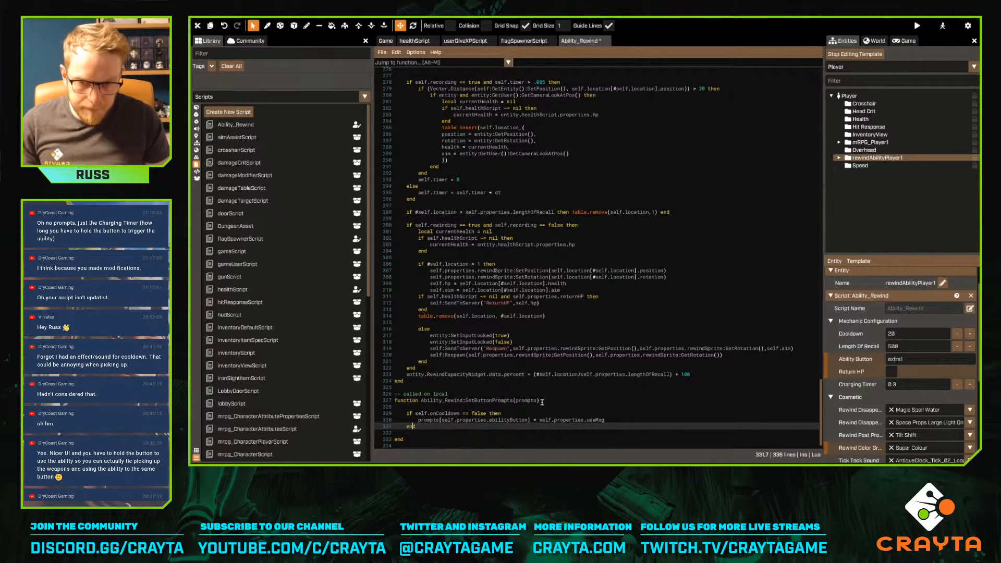
{"action": "key", "text": "Up"}
{"action": "key", "text": "ctrl+s"}
{"action": "scroll", "coordinate": [557, 404], "scroll_direction": "down", "scroll_amount": 1}
{"action": "key", "text": "shift+Down"}
{"action": "key", "text": "shift+End"}
{"action": "left_click", "coordinate": [463, 394]}
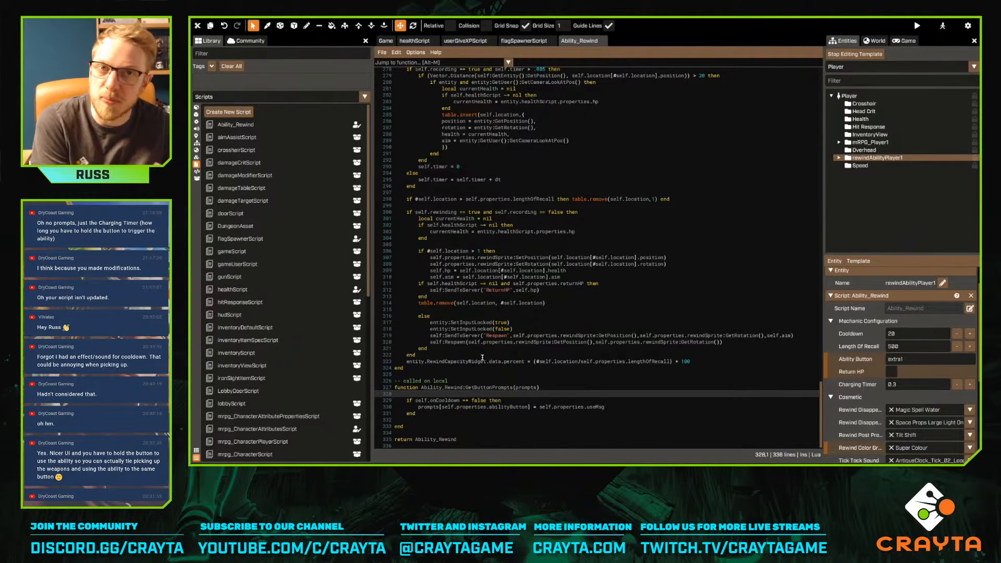
Set the Use Msg property of rewindAbilityPlayer1 to "rewind time"
{"action": "scroll", "coordinate": [928, 378], "scroll_direction": "down", "scroll_amount": 5}
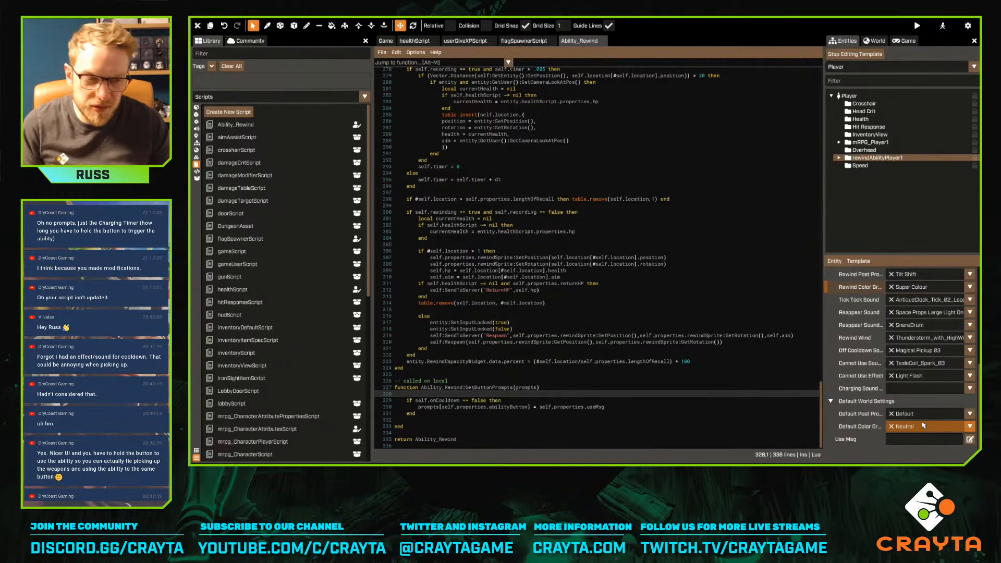
{"action": "left_click", "coordinate": [906, 390]}
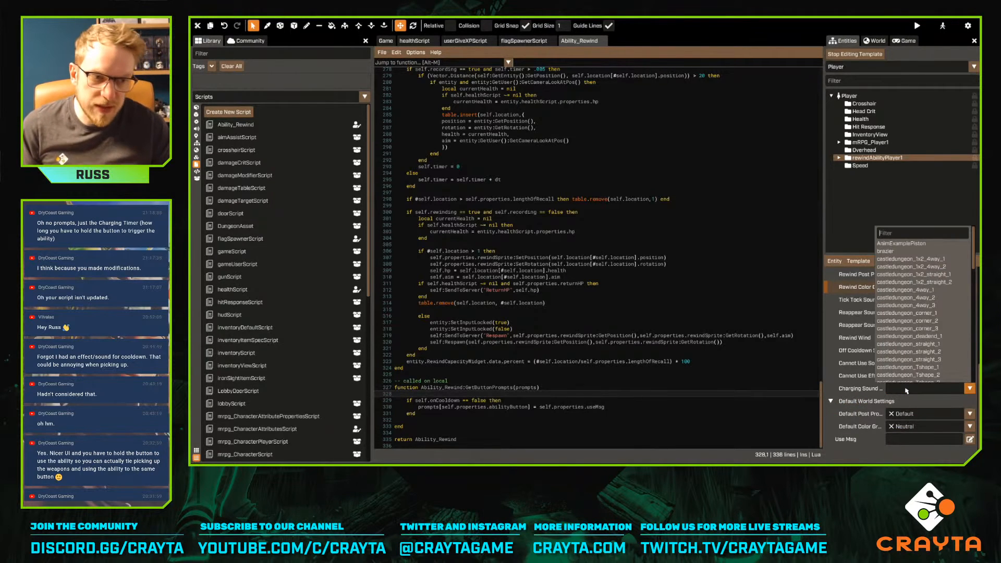
{"action": "left_click", "coordinate": [897, 442]}
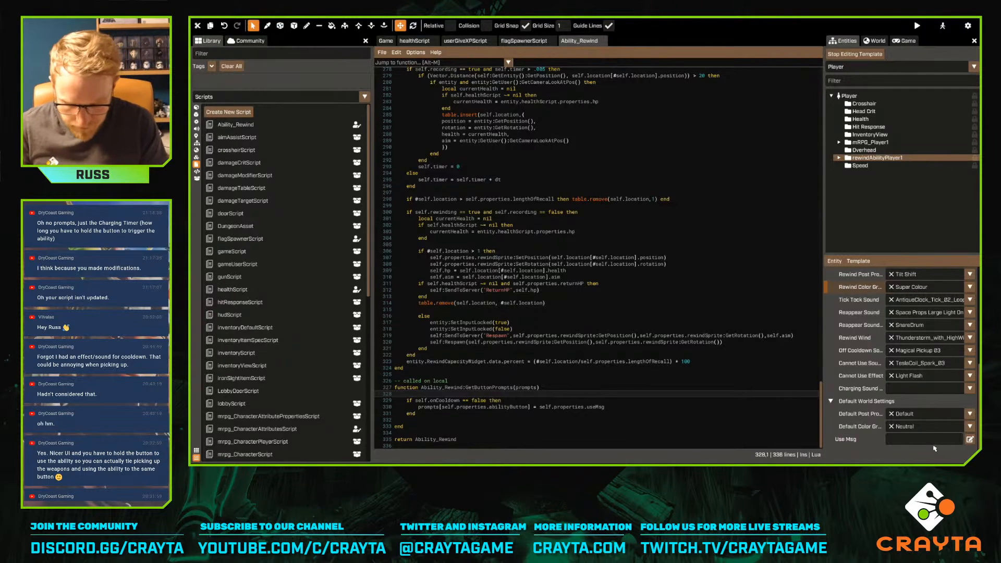
{"action": "type", "text": "rewing time"}
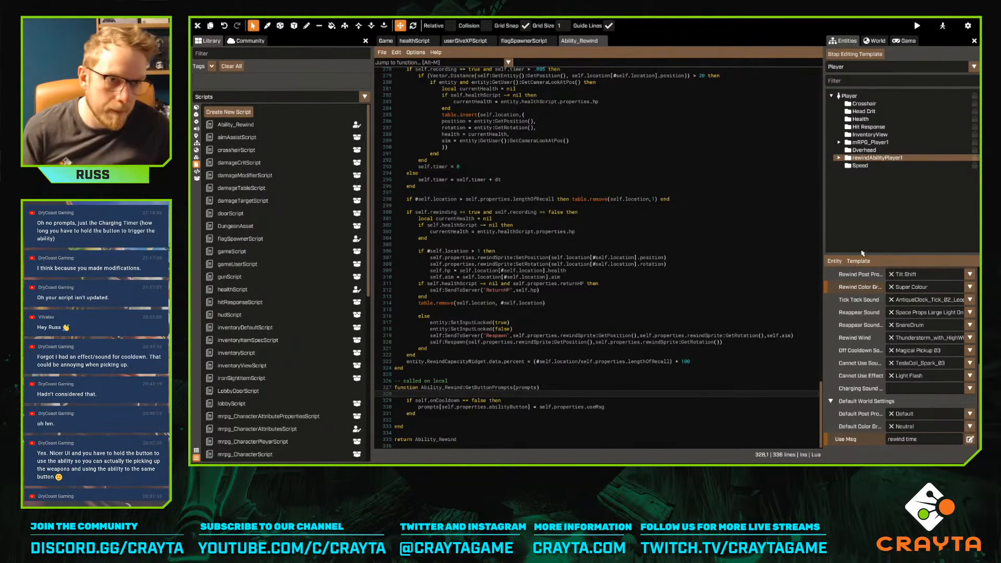
Open the Gun template for editing and review the fire and reload message properties of its gunScript
{"action": "left_click", "coordinate": [839, 67]}
{"action": "type", "text": "play"}
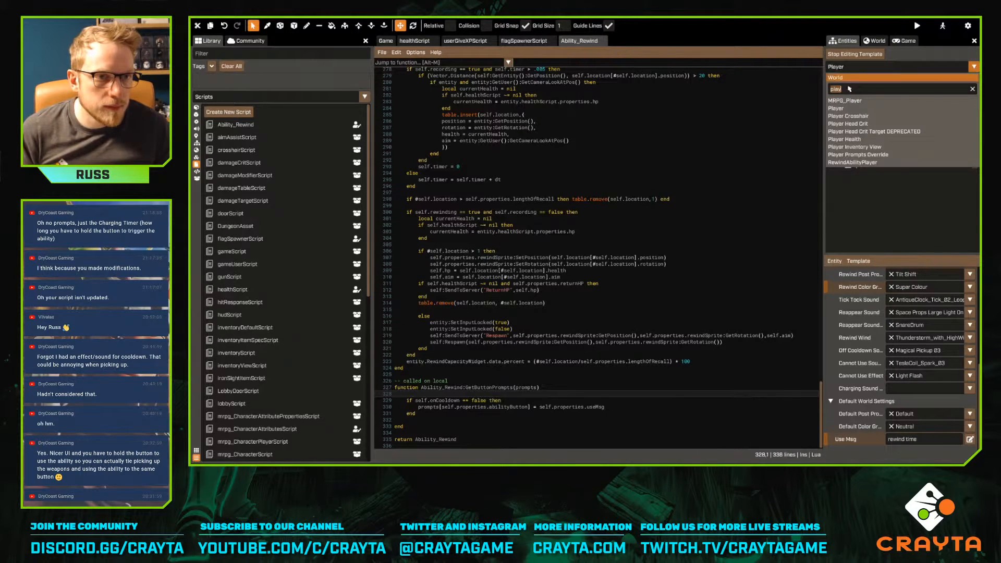
{"action": "type", "text": "gun"}
{"action": "left_click", "coordinate": [850, 100]}
{"action": "scroll", "coordinate": [881, 344], "scroll_direction": "down", "scroll_amount": 5}
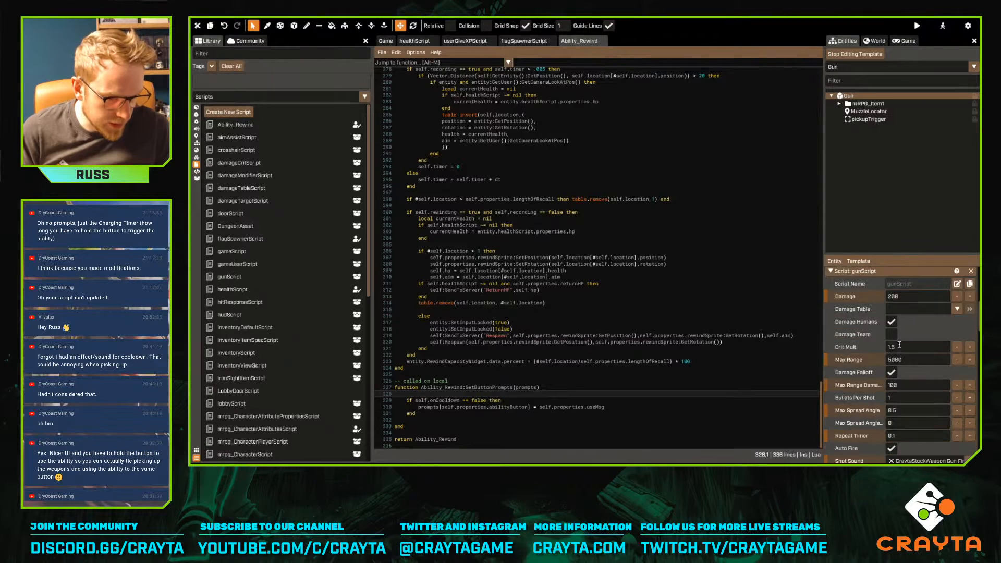
{"action": "scroll", "coordinate": [918, 355], "scroll_direction": "down", "scroll_amount": 2}
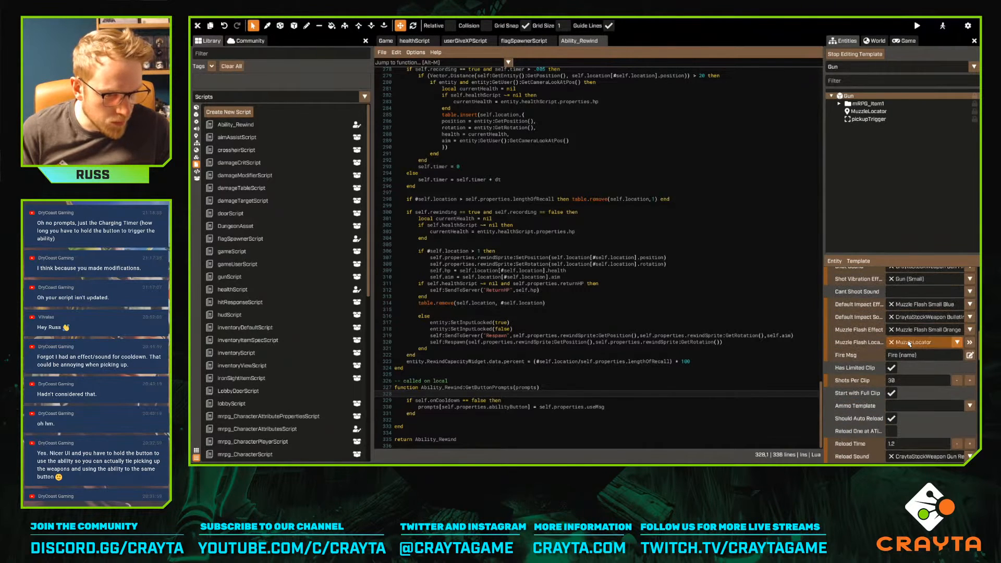
{"action": "scroll", "coordinate": [921, 360], "scroll_direction": "down", "scroll_amount": 1}
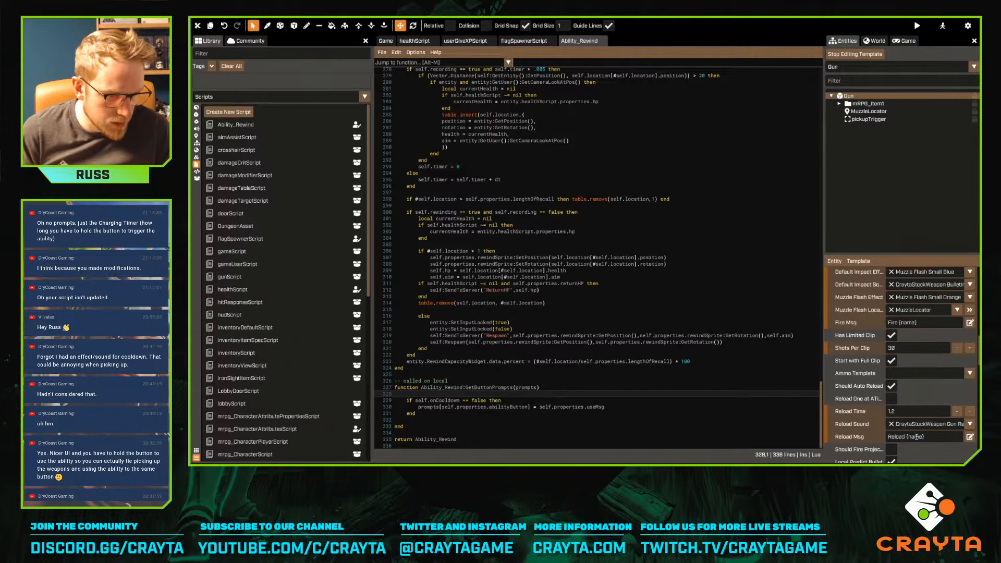
{"action": "scroll", "coordinate": [909, 437], "scroll_direction": "down", "scroll_amount": 2}
{"action": "scroll", "coordinate": [928, 428], "scroll_direction": "up", "scroll_amount": 6}
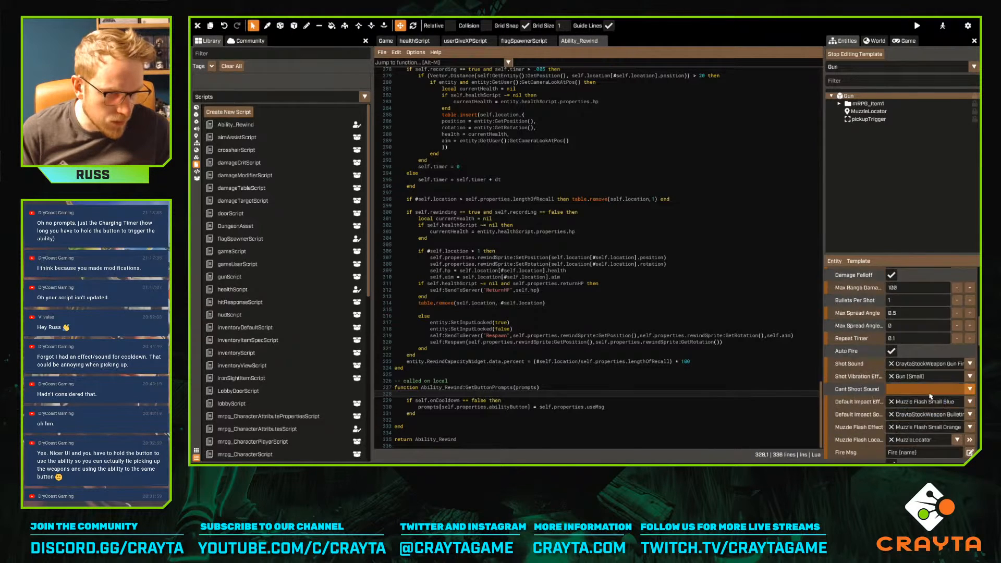
Open gunScript in the code editor and find its GetButtonPrompts function by searching for "getbutt"
{"action": "left_click", "coordinate": [958, 413]}
{"action": "scroll", "coordinate": [621, 323], "scroll_direction": "down", "scroll_amount": 20}
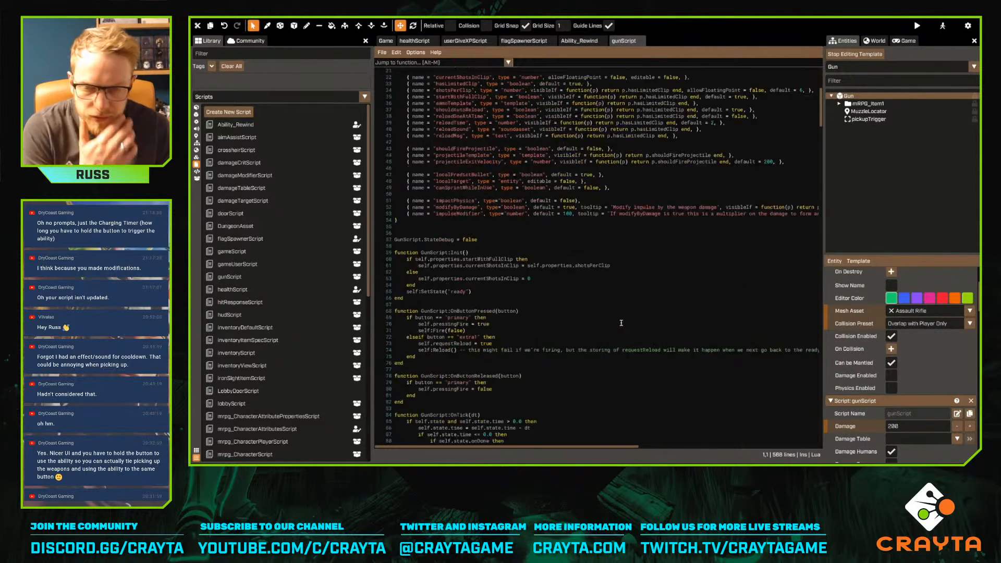
{"action": "scroll", "coordinate": [621, 323], "scroll_direction": "down", "scroll_amount": 8}
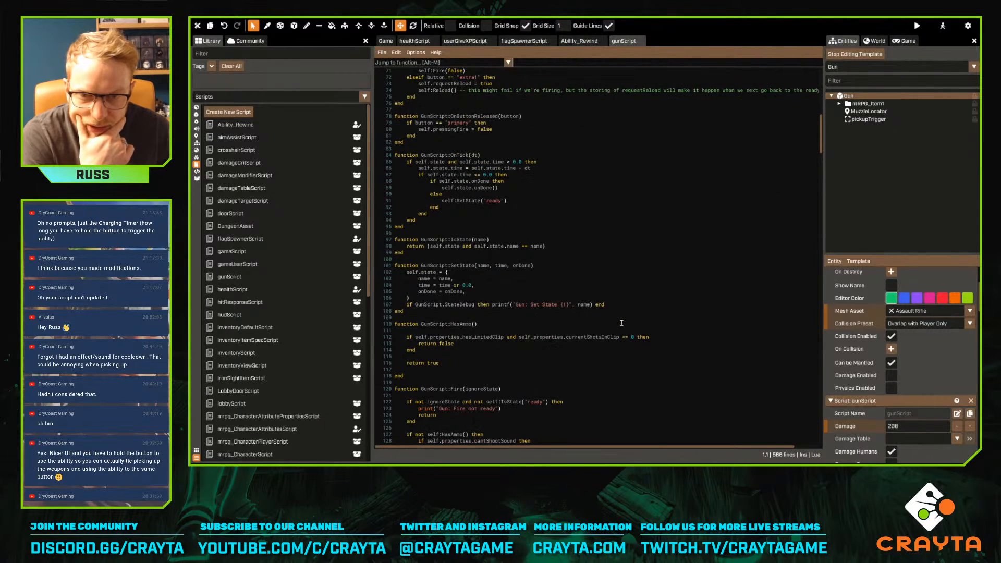
{"action": "scroll", "coordinate": [621, 323], "scroll_direction": "down", "scroll_amount": 3}
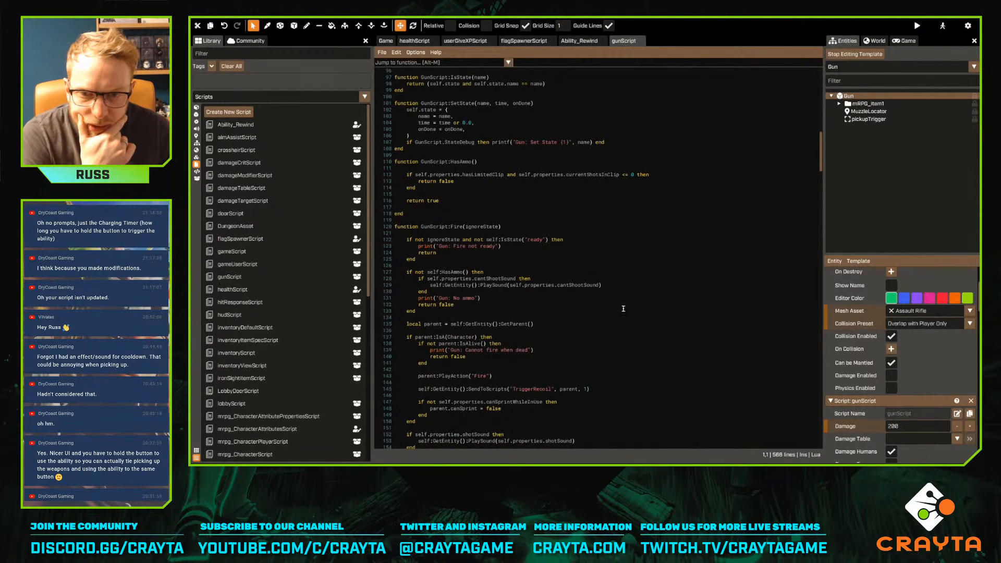
{"action": "scroll", "coordinate": [623, 308], "scroll_direction": "down", "scroll_amount": 3}
{"action": "key", "text": "ctrl+f"}
{"action": "type", "text": "get"}
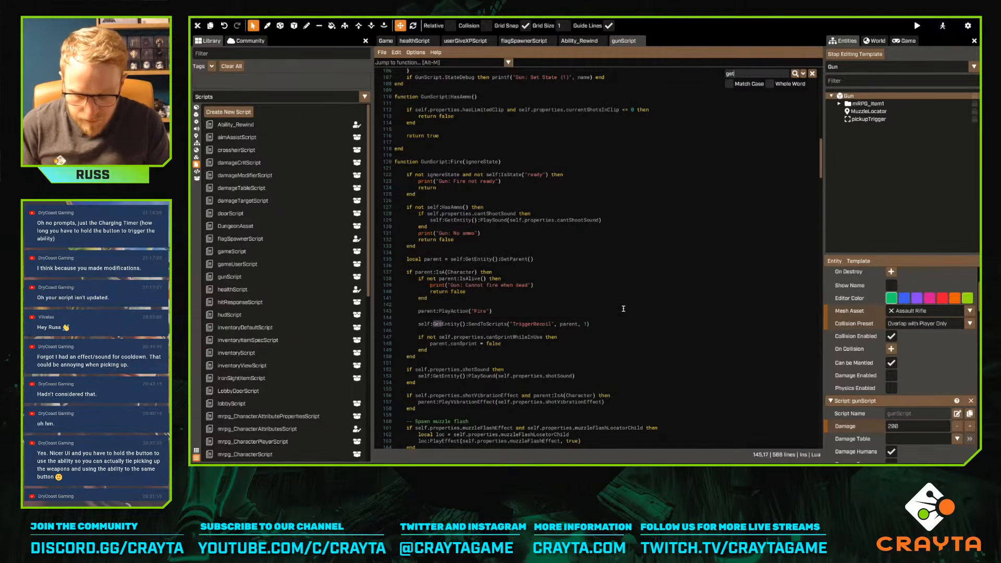
{"action": "type", "text": "butt"}
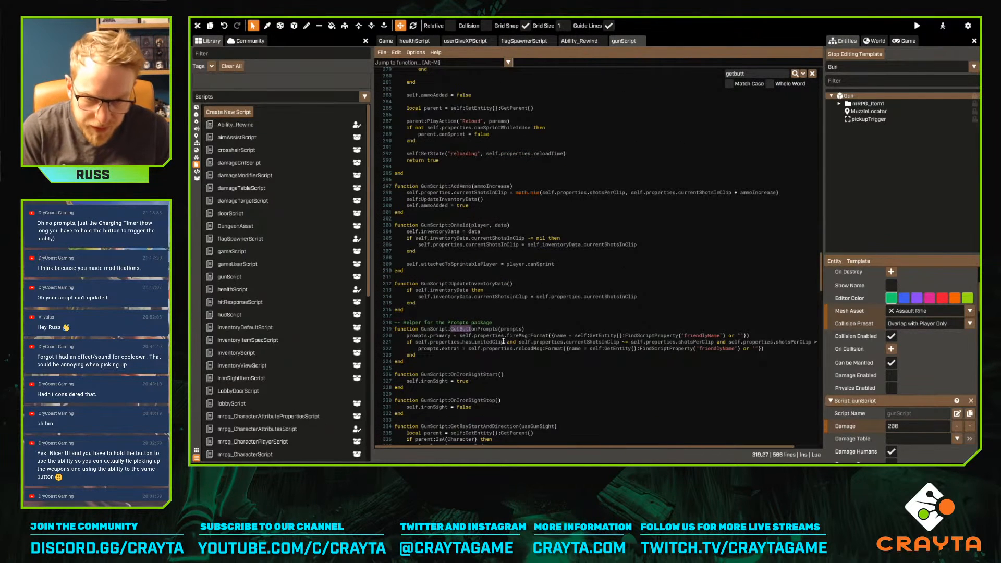
{"action": "left_click", "coordinate": [523, 329]}
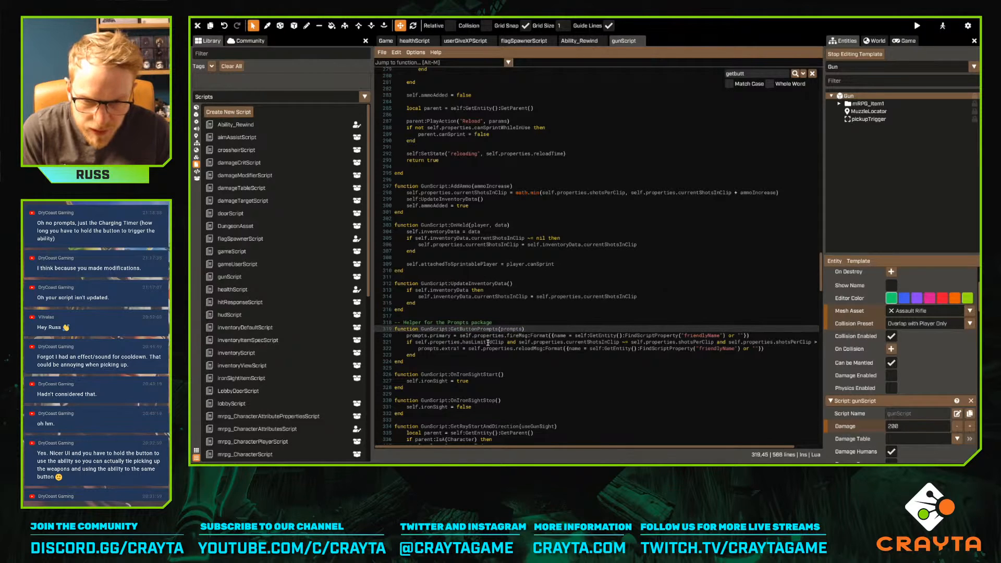
Comment out the if block that sets the reload prompt in GetButtonPrompts with --[[ and ]], and save gunScript
{"action": "left_click_drag", "start_coordinate": [419, 349], "coordinate": [448, 353]}
{"action": "left_click", "coordinate": [428, 347]}
{"action": "left_click", "coordinate": [408, 342]}
{"action": "type", "text": "--[["}
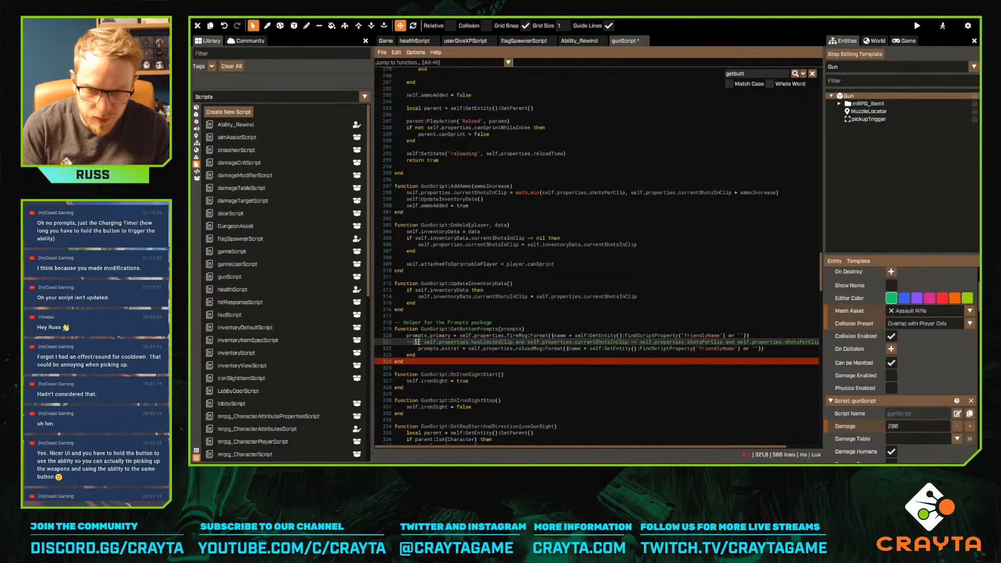
{"action": "left_click", "coordinate": [430, 355]}
{"action": "type", "text": "]]"}
{"action": "key", "text": "ctrl+s"}
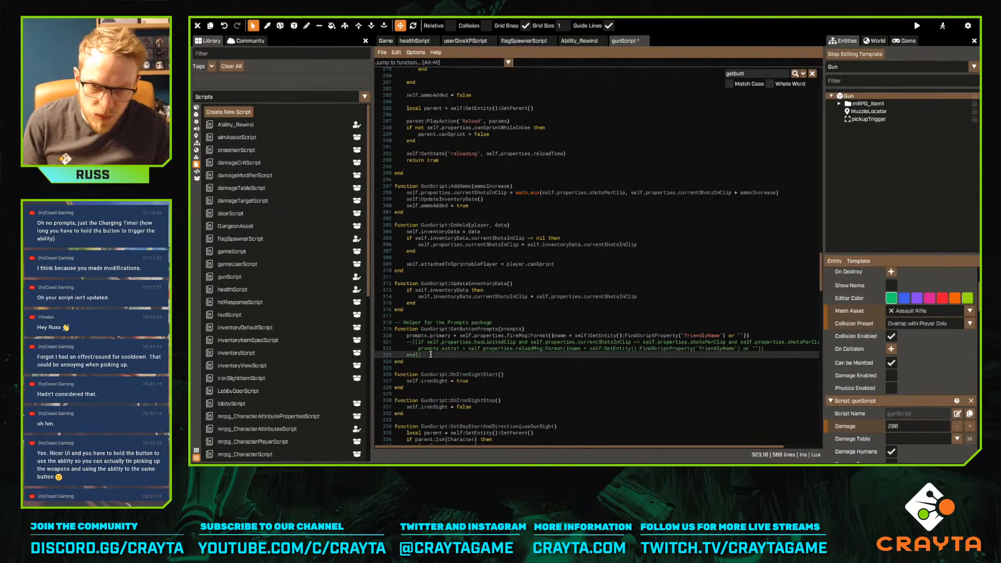
{"action": "left_click", "coordinate": [475, 334]}
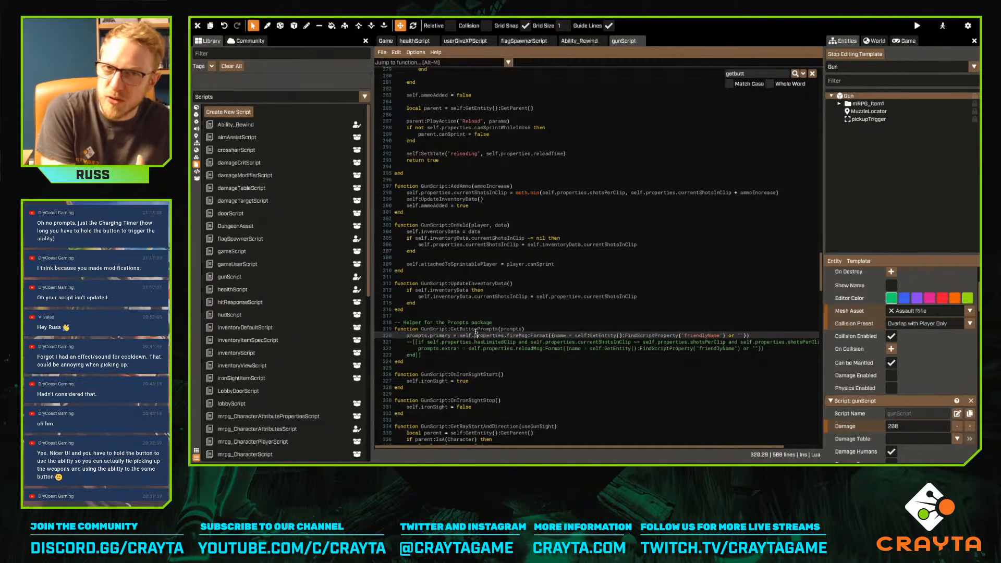
Switch to flagSpawnerScript and insert two new lines after the heldFlag AttachTo line in the HoldFlag function
{"action": "left_click", "coordinate": [386, 40]}
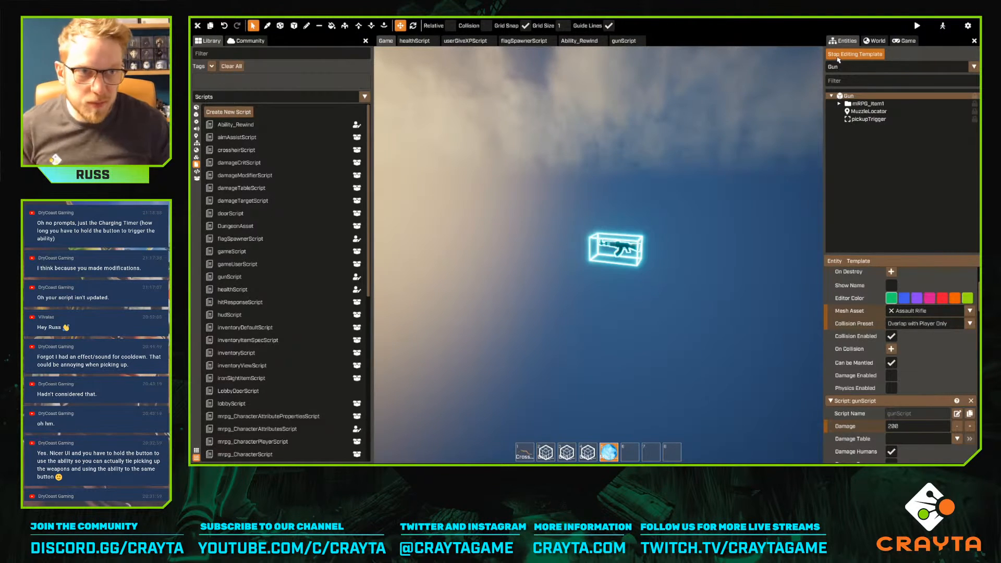
{"action": "left_click", "coordinate": [524, 41]}
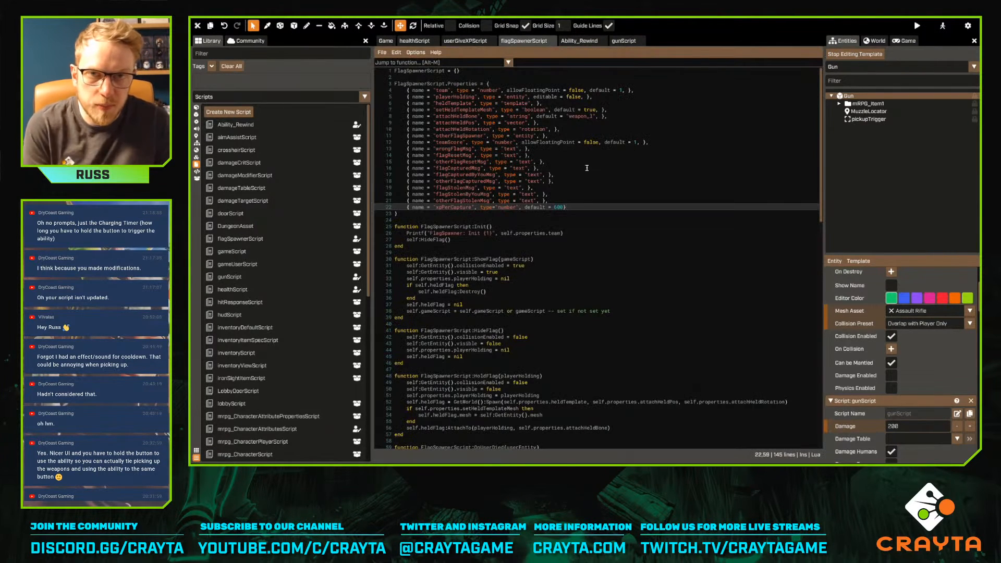
{"action": "scroll", "coordinate": [515, 176], "scroll_direction": "down", "scroll_amount": 7}
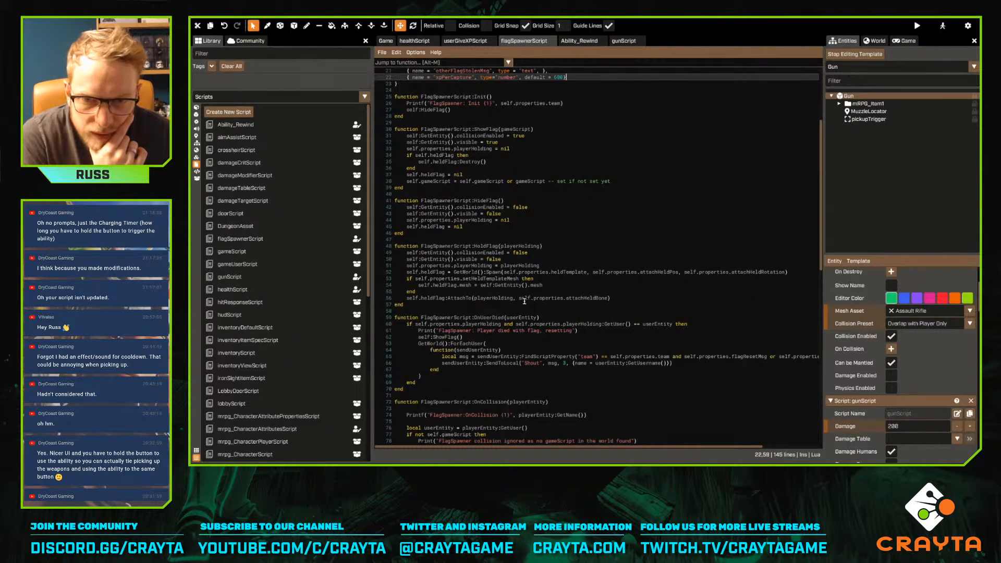
{"action": "left_click", "coordinate": [629, 300]}
{"action": "key", "text": "Return"}
{"action": "key", "text": "Return"}
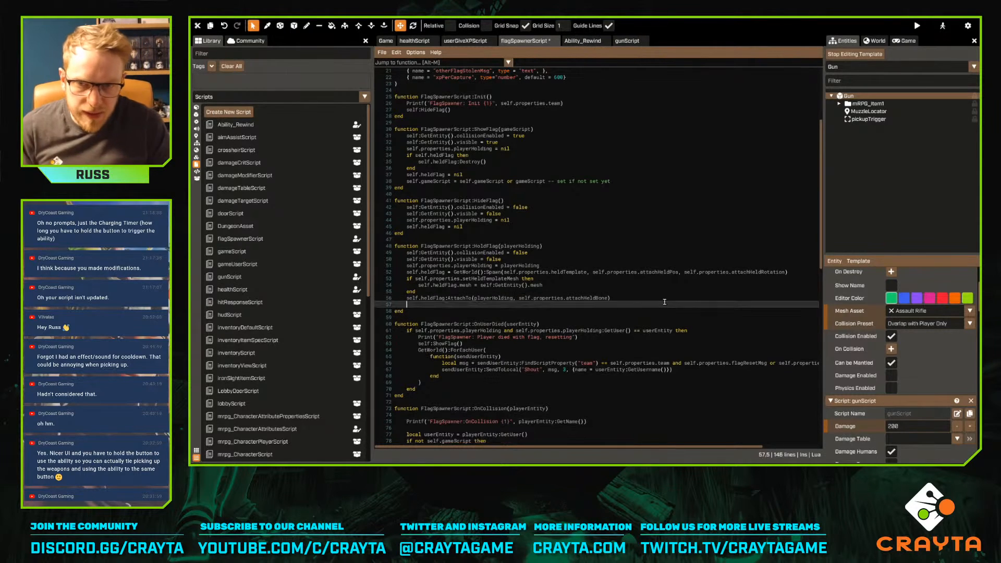
Copy the userEntity SendToScripts "ReceiveExperience" line from OnCollision to the new empty line at the end of HoldFlag
{"action": "double_click", "coordinate": [530, 247]}
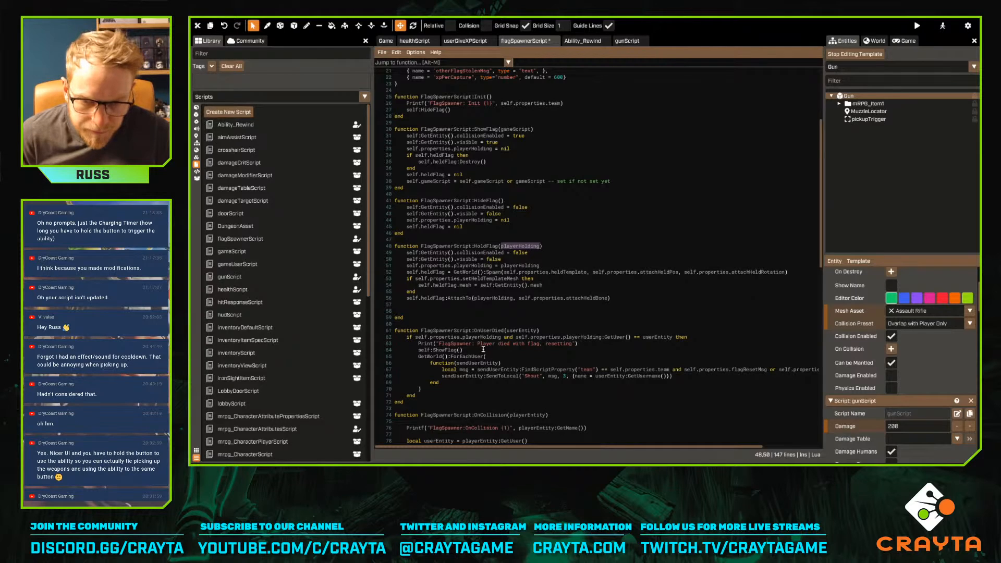
{"action": "scroll", "coordinate": [481, 350], "scroll_direction": "down", "scroll_amount": 3}
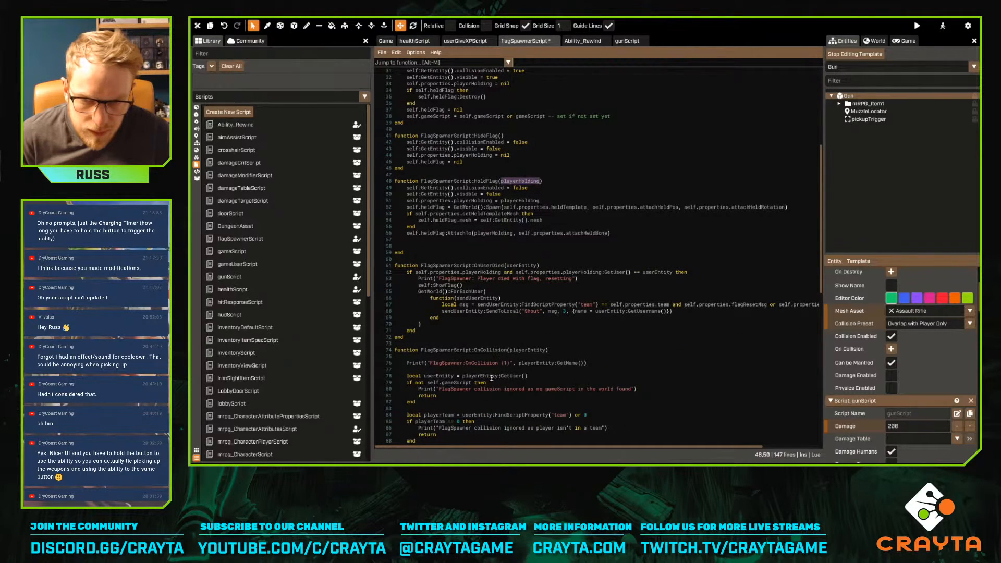
{"action": "scroll", "coordinate": [491, 372], "scroll_direction": "down", "scroll_amount": 2}
{"action": "scroll", "coordinate": [497, 370], "scroll_direction": "down", "scroll_amount": 3}
{"action": "scroll", "coordinate": [497, 369], "scroll_direction": "up", "scroll_amount": 8}
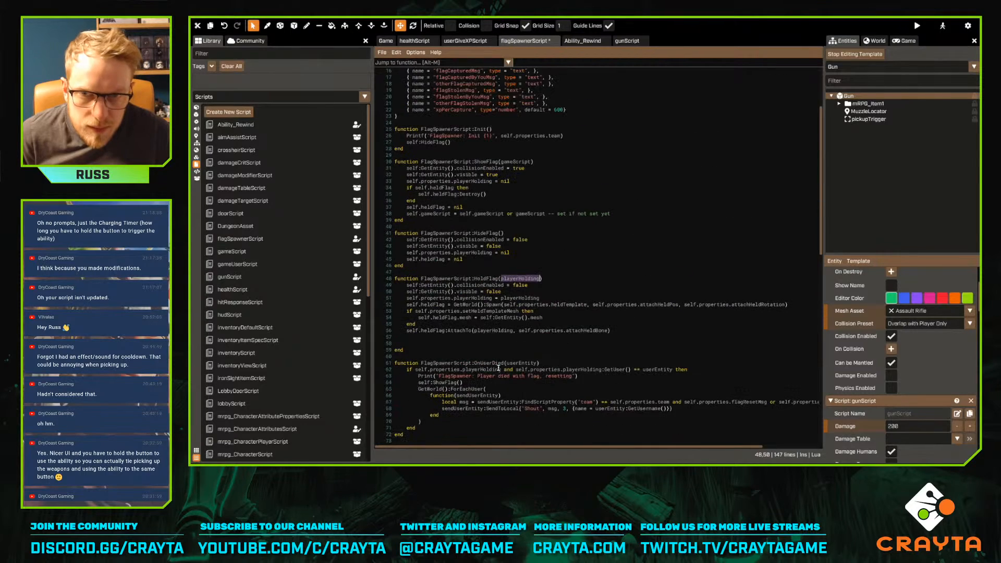
{"action": "scroll", "coordinate": [512, 319], "scroll_direction": "down", "scroll_amount": 7}
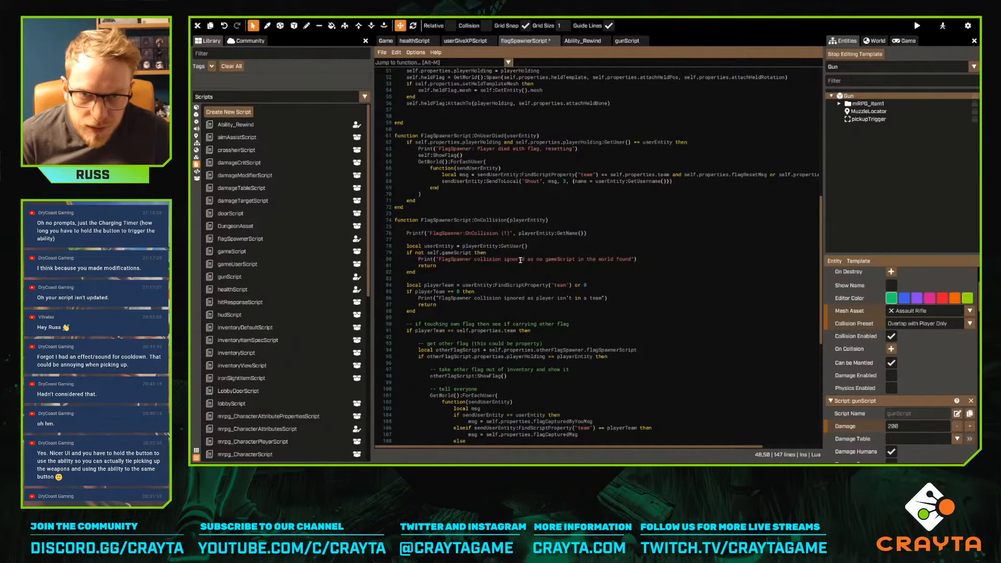
{"action": "scroll", "coordinate": [519, 258], "scroll_direction": "down", "scroll_amount": 8}
{"action": "scroll", "coordinate": [527, 284], "scroll_direction": "up", "scroll_amount": 2}
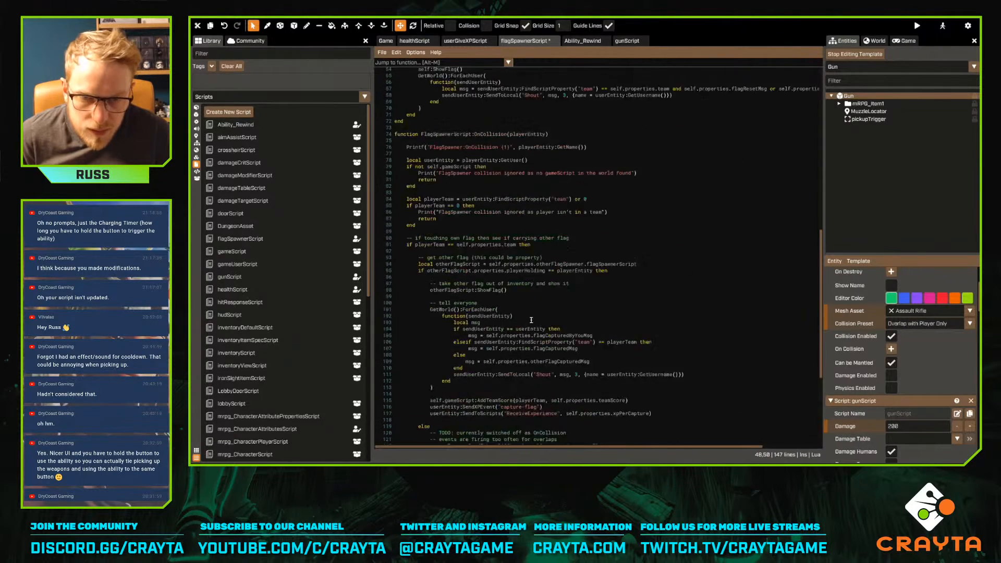
{"action": "left_click", "coordinate": [541, 317]}
{"action": "key", "text": "End"}
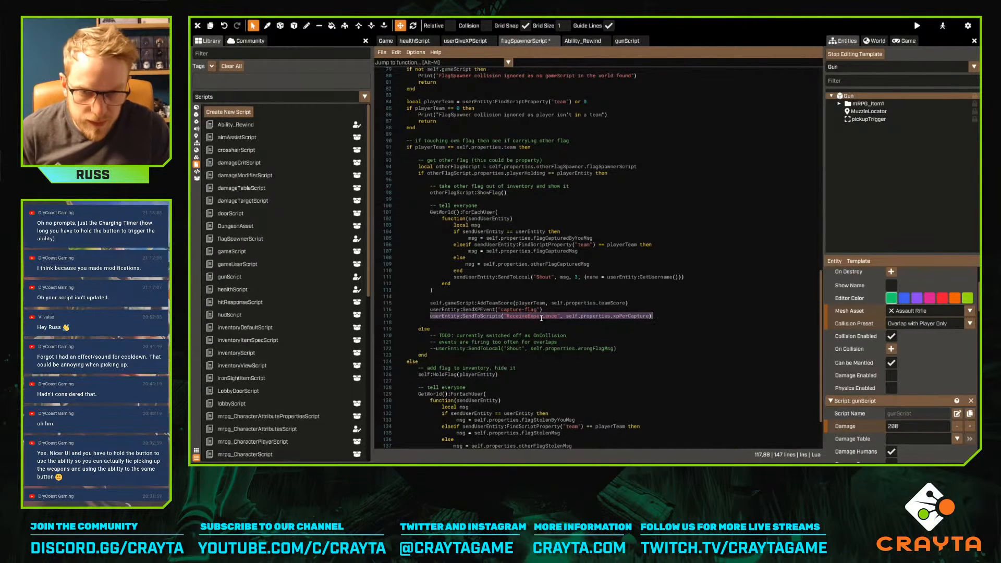
{"action": "scroll", "coordinate": [604, 279], "scroll_direction": "up", "scroll_amount": 5}
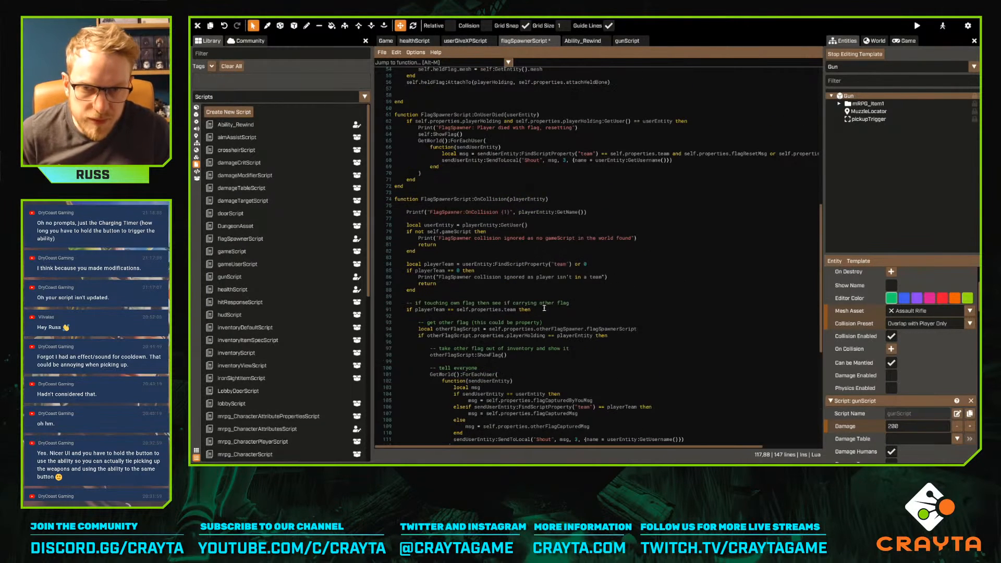
{"action": "scroll", "coordinate": [543, 178], "scroll_direction": "up", "scroll_amount": 3}
{"action": "left_click", "coordinate": [547, 192]}
{"action": "type", "text": "userEntity:SendToScripts(\"ReceiveExperience\", self.properties.xpPerCapture)"}
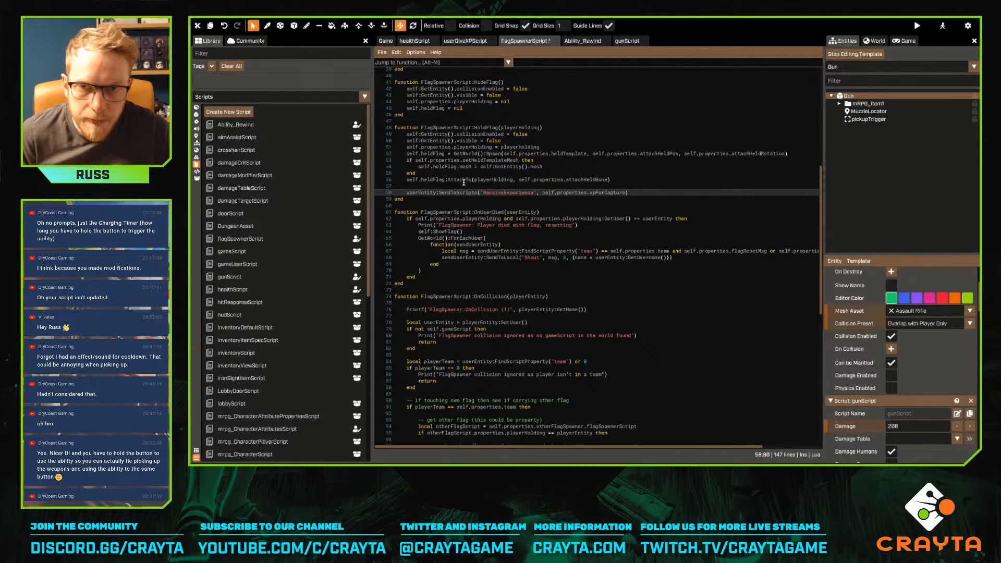
Replace userEntity in HoldFlag's ReceiveExperience line with playerHolding:GetUser() and save the script
{"action": "double_click", "coordinate": [487, 180]}
{"action": "key", "text": "ctrl+c"}
{"action": "double_click", "coordinate": [423, 191]}
{"action": "key", "text": "ctrl+v"}
{"action": "type", "text": ":GetUser()"}
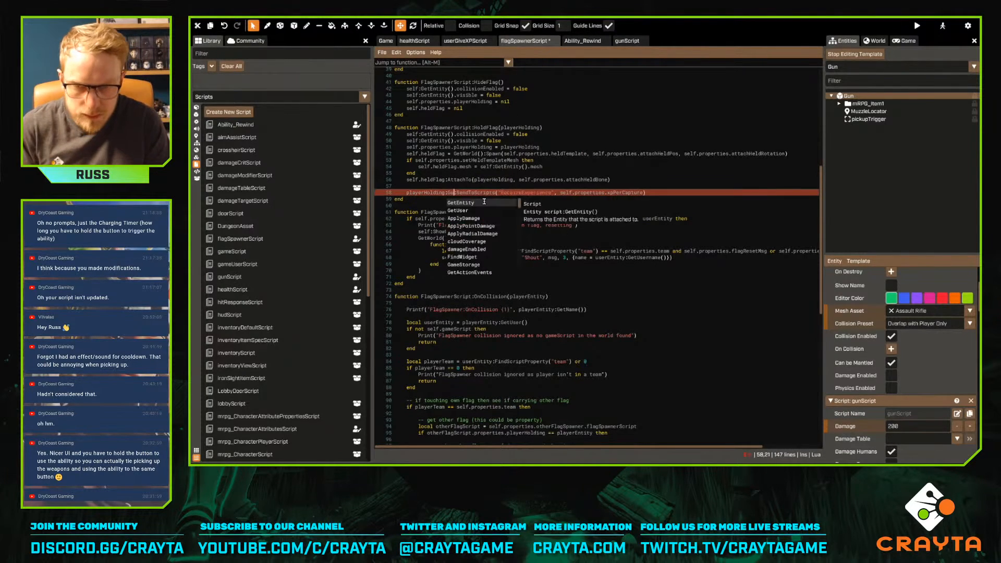
{"action": "key", "text": "ctrl+s"}
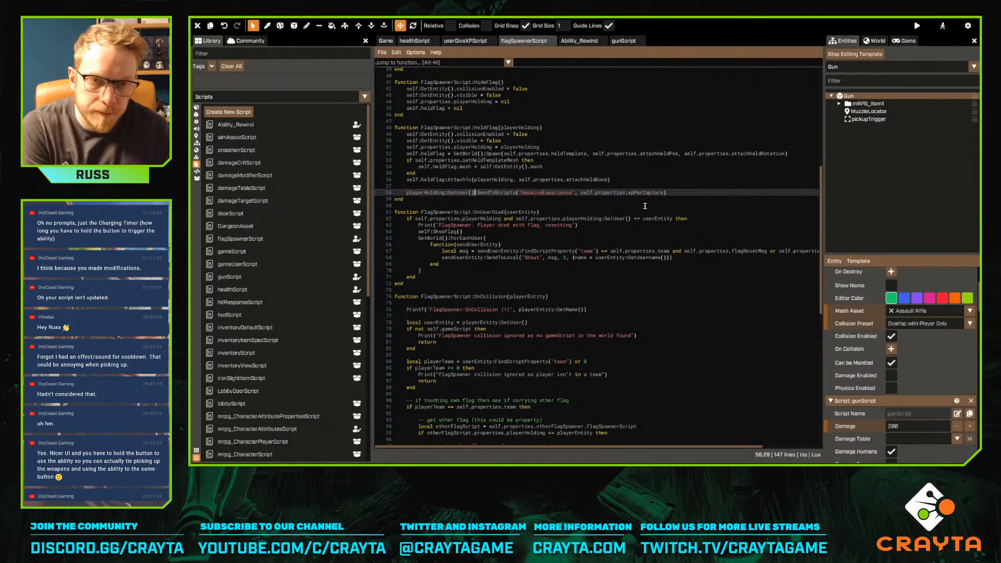
Add a trailing comma to the xpPerCapture property and duplicate its line directly below in the properties table
{"action": "scroll", "coordinate": [654, 193], "scroll_direction": "up", "scroll_amount": 12}
{"action": "left_click", "coordinate": [605, 207]}
{"action": "type", "text": ","}
{"action": "key", "text": "shift+Home"}
{"action": "key", "text": "ctrl+c"}
{"action": "key", "text": "End"}
{"action": "key", "text": "Return"}
{"action": "key", "text": "ctrl+v"}
Rename the duplicated property to xpPerPickup, set its default to 300 and save the script
{"action": "key", "text": "Left"}
{"action": "key", "text": "Left"}
{"action": "key", "text": "Left"}
{"action": "key", "text": "Left"}
{"action": "key", "text": "Left"}
{"action": "key", "text": "Left"}
{"action": "key", "text": "Left"}
{"action": "key", "text": "Left"}
{"action": "key", "text": "Left"}
{"action": "key", "text": "Left"}
{"action": "key", "text": "Left"}
{"action": "key", "text": "Left"}
{"action": "key", "text": "Left"}
{"action": "key", "text": "Left"}
{"action": "key", "text": "Left"}
{"action": "key", "text": "Left"}
{"action": "key", "text": "Left"}
{"action": "key", "text": "Left"}
{"action": "key", "text": "Left"}
{"action": "key", "text": "Left"}
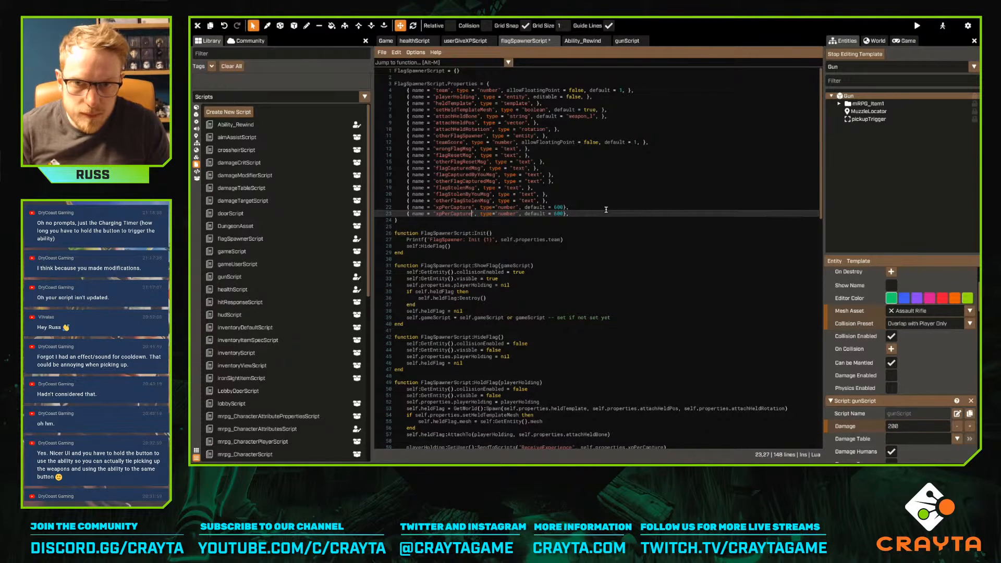
{"action": "key", "text": "shift+Left"}
{"action": "key", "text": "shift+Left"}
{"action": "key", "text": "shift+Left"}
{"action": "key", "text": "shift+Left"}
{"action": "key", "text": "shift+Left"}
{"action": "key", "text": "shift+Left"}
{"action": "key", "text": "shift+Left"}
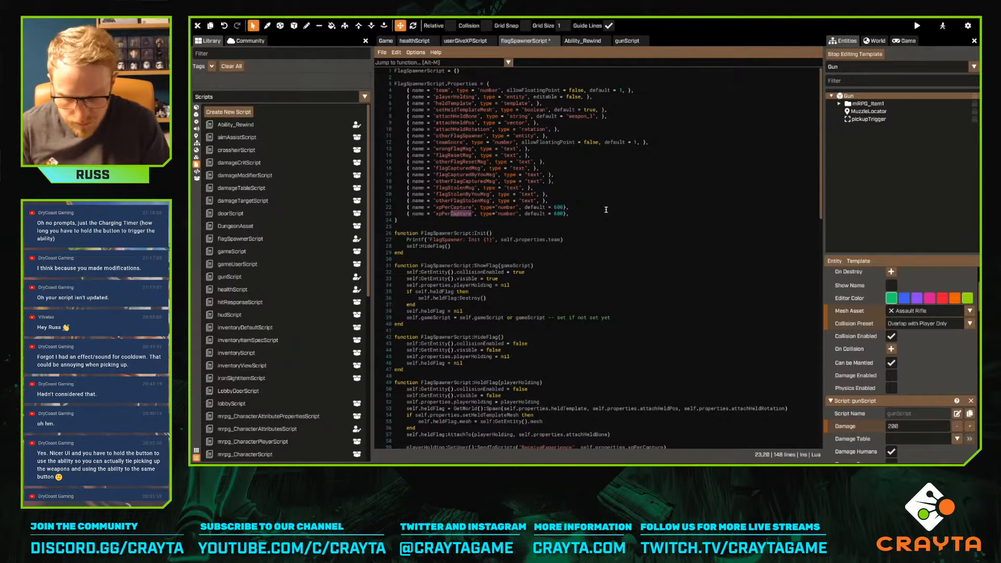
{"action": "type", "text": "Pickup"}
{"action": "key", "text": "End"}
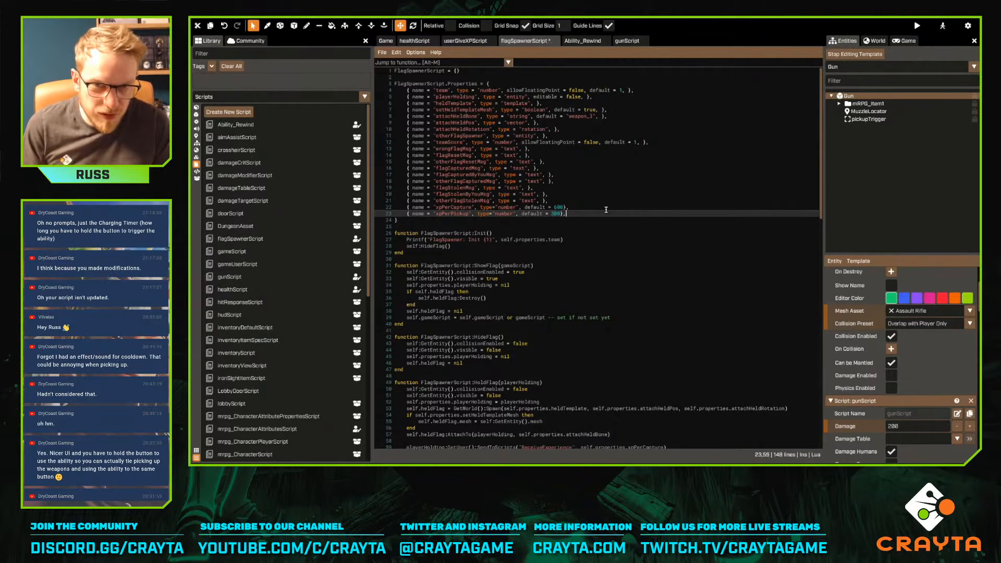
{"action": "key", "text": "ctrl+s"}
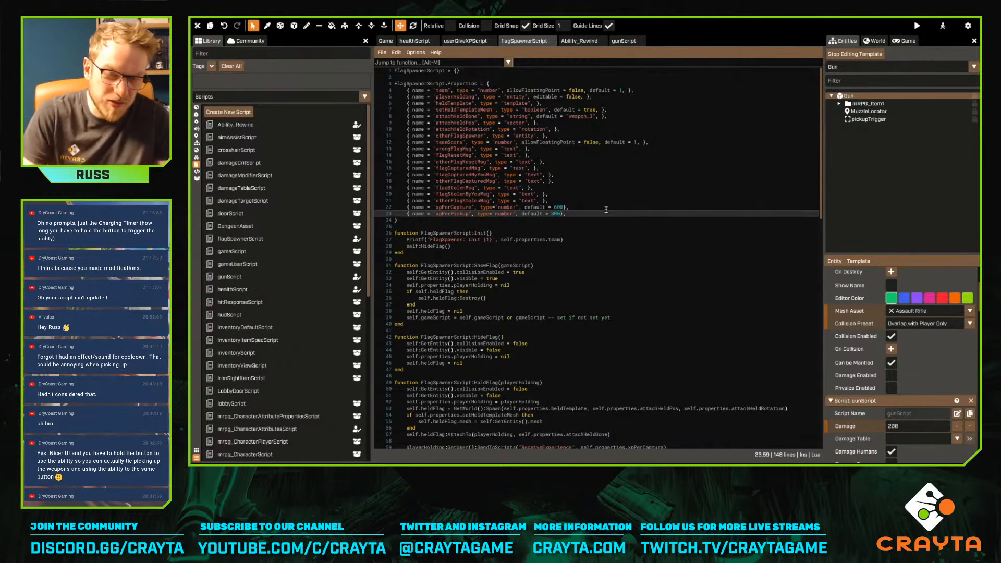
Replace xpPerCapture with xpPerPickup in HoldFlag's ReceiveExperience line and save flagSpawnerScript
{"action": "scroll", "coordinate": [600, 217], "scroll_direction": "down", "scroll_amount": 10}
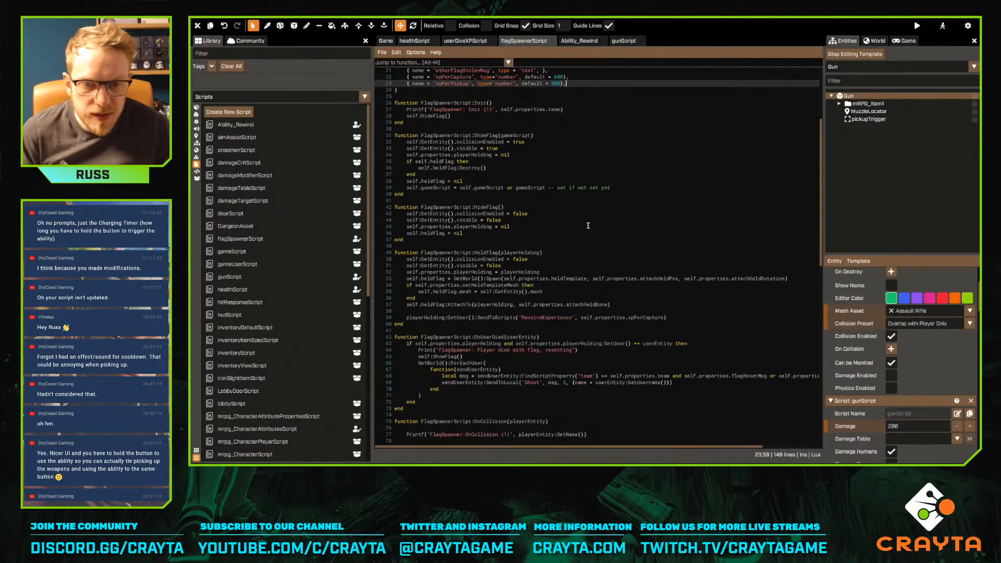
{"action": "scroll", "coordinate": [588, 225], "scroll_direction": "down", "scroll_amount": 2}
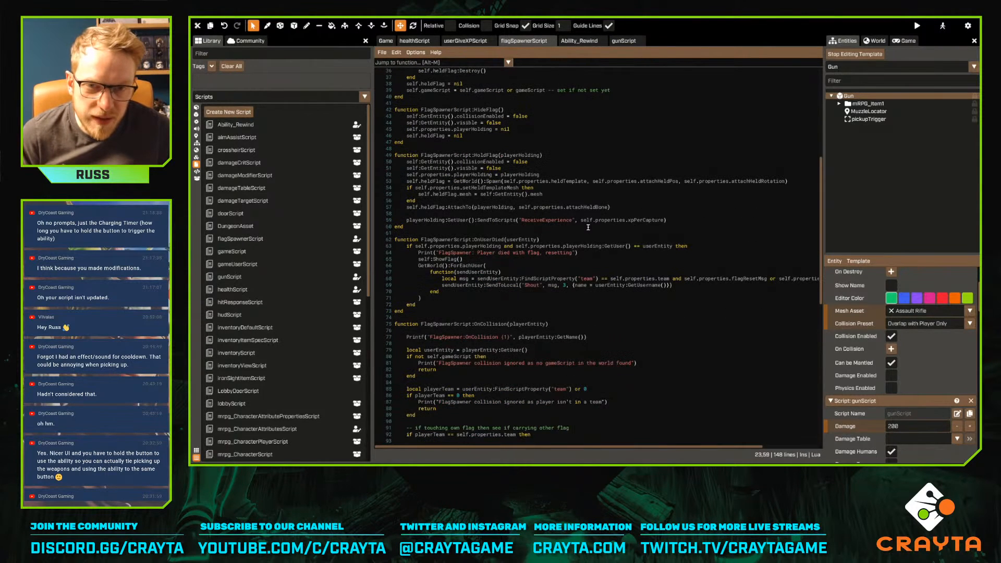
{"action": "double_click", "coordinate": [635, 220]}
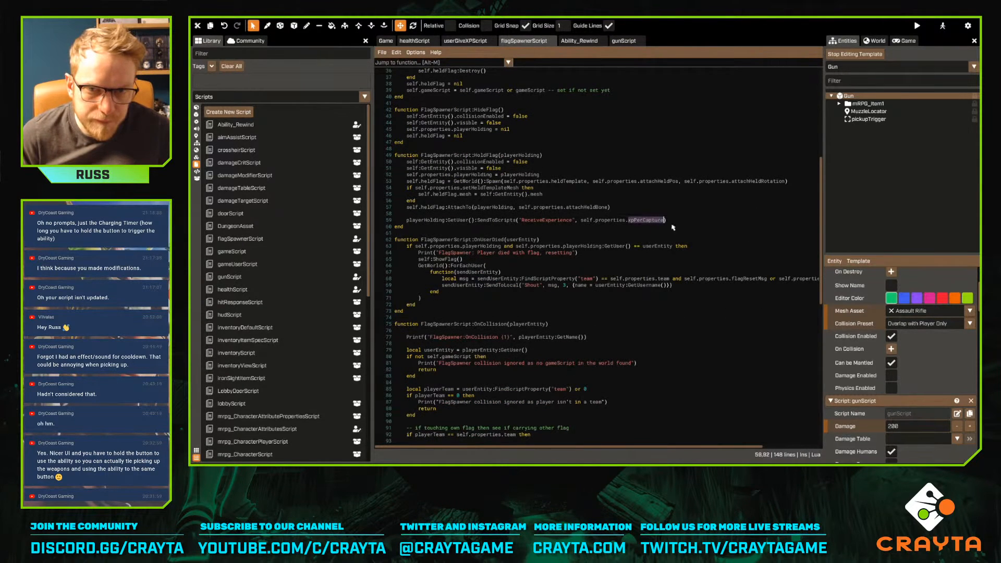
{"action": "type", "text": "xpperpi"}
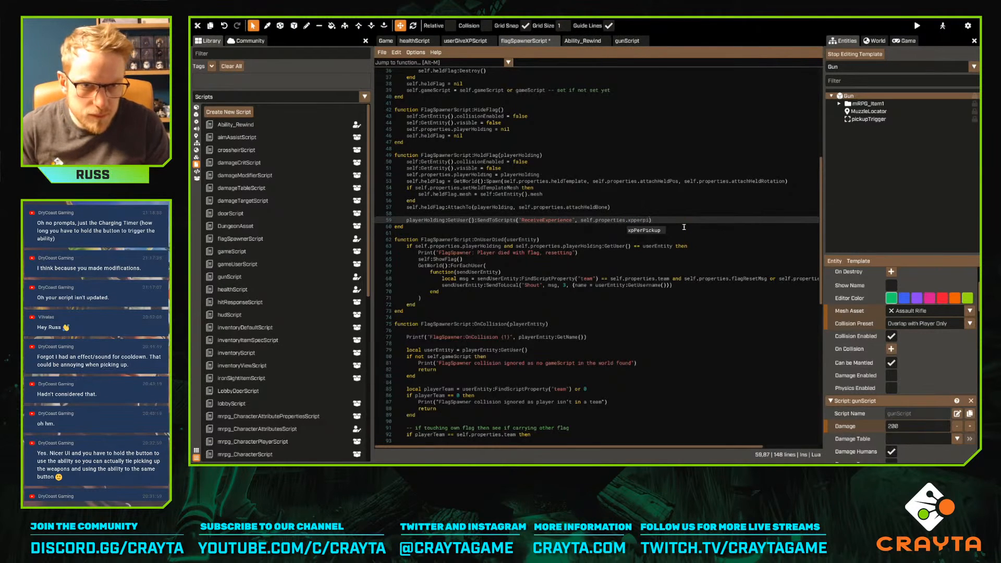
{"action": "key", "text": "Return"}
{"action": "key", "text": "ctrl+s"}
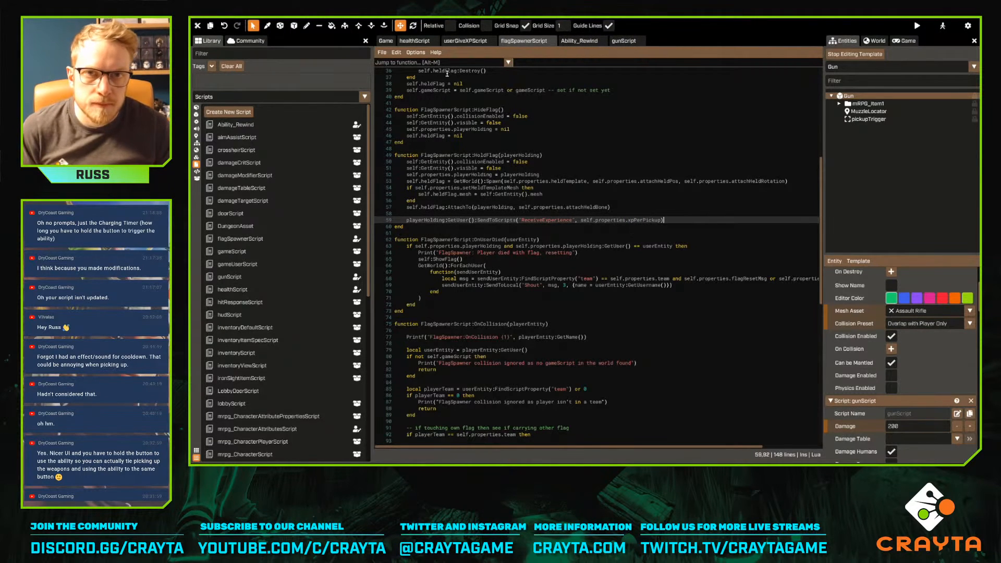
Stop editing the Gun template and set Max Play Time to 5 minutes in the gameController's gameScript properties
{"action": "left_click", "coordinate": [392, 42]}
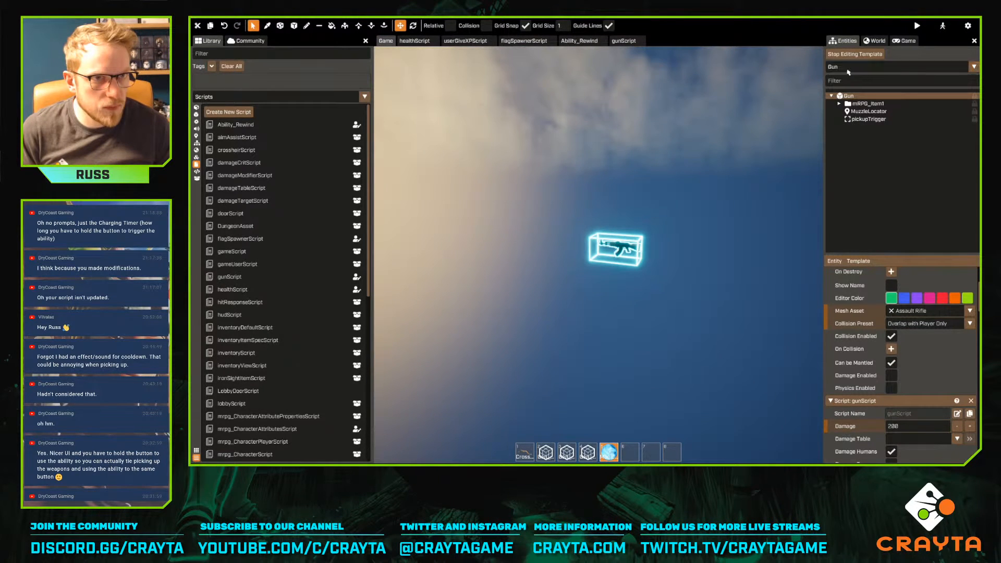
{"action": "left_click", "coordinate": [855, 54]}
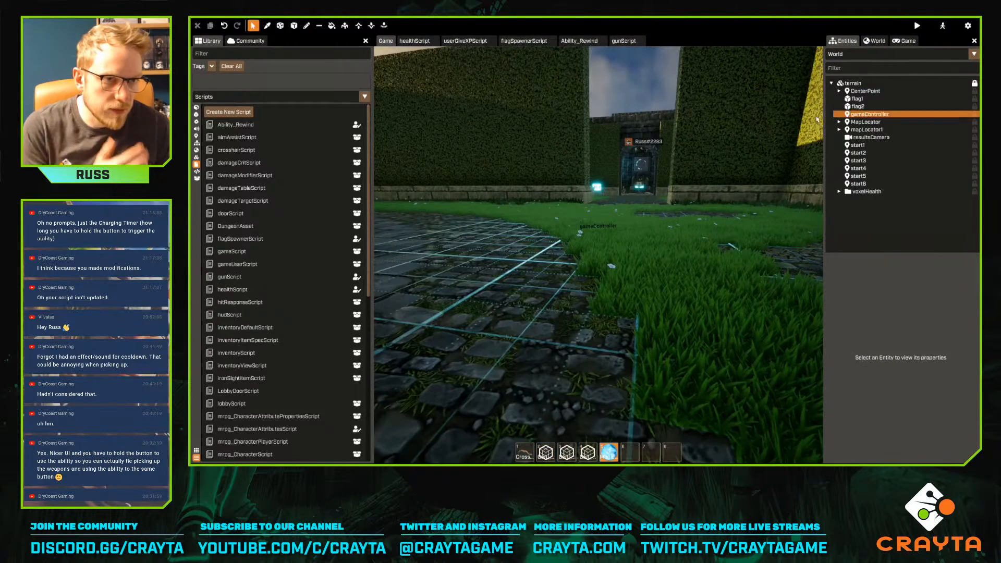
{"action": "left_click", "coordinate": [846, 116]}
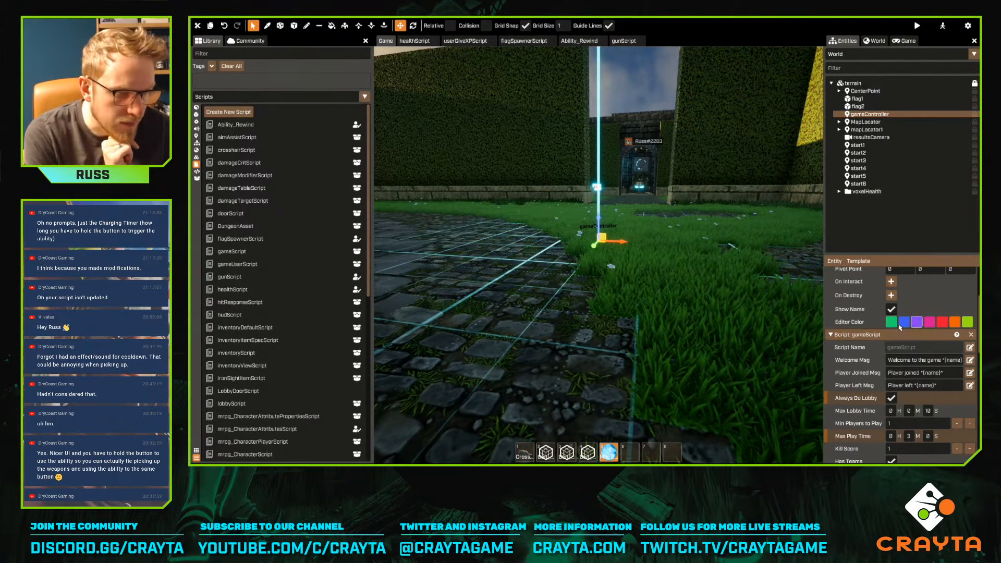
{"action": "scroll", "coordinate": [907, 365], "scroll_direction": "down", "scroll_amount": 1}
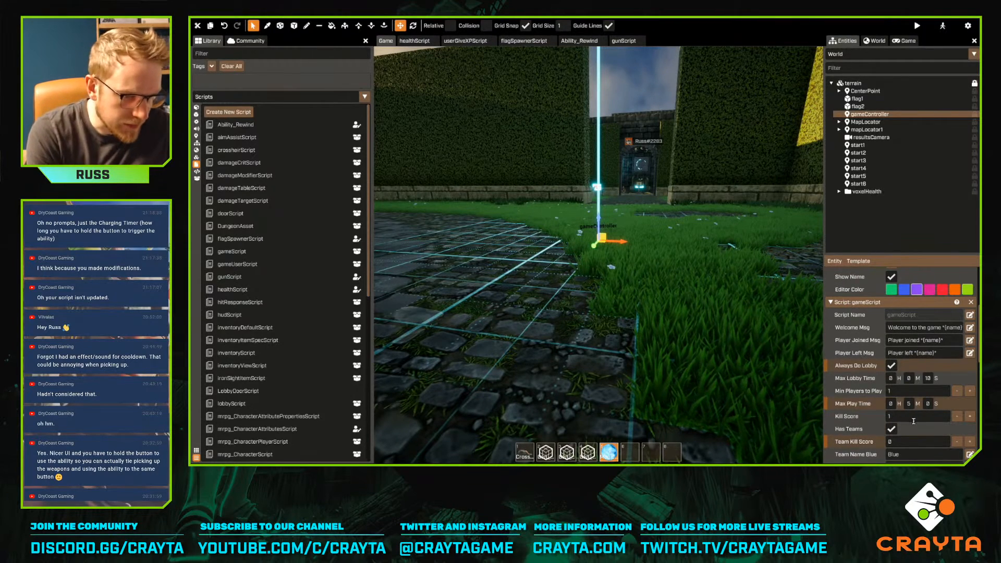
{"action": "scroll", "coordinate": [913, 425], "scroll_direction": "down", "scroll_amount": 3}
{"action": "scroll", "coordinate": [913, 424], "scroll_direction": "down", "scroll_amount": 2}
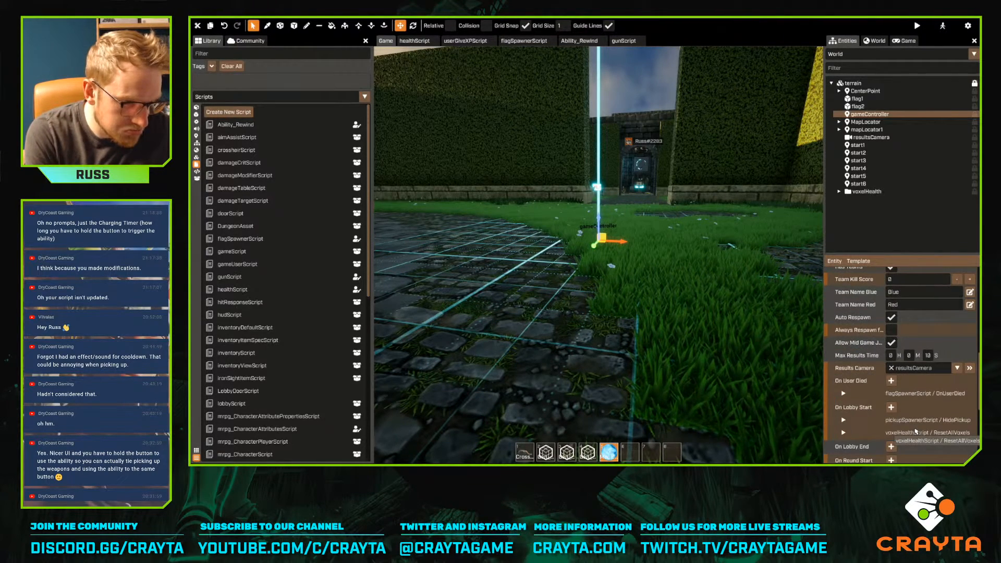
{"action": "scroll", "coordinate": [916, 433], "scroll_direction": "down", "scroll_amount": 2}
{"action": "scroll", "coordinate": [918, 432], "scroll_direction": "up", "scroll_amount": 11}
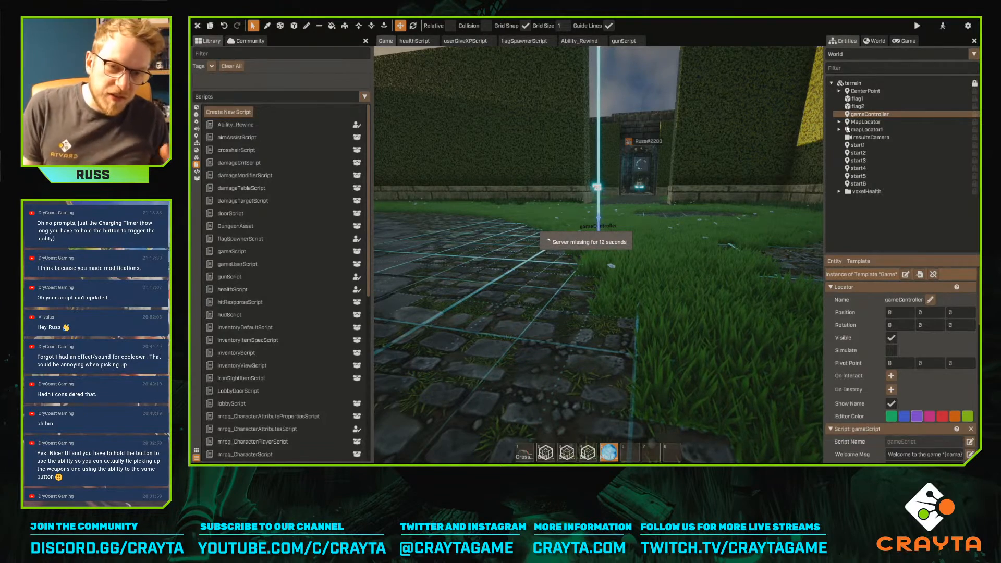
Start a play test, wait in the lobby room until the round begins, and head out through the opened door
{"action": "key", "text": "F5"}
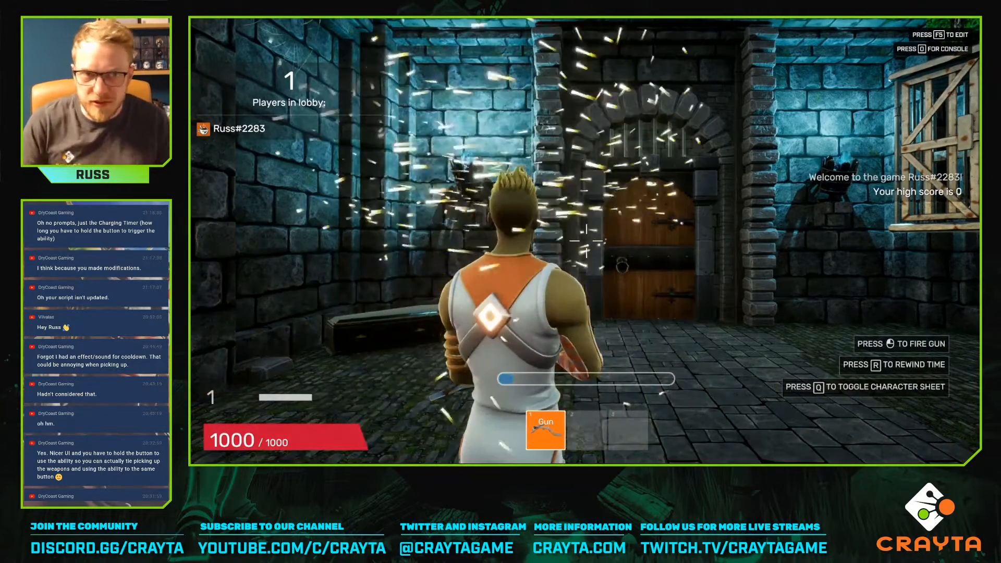
{"action": "key", "text": "w"}
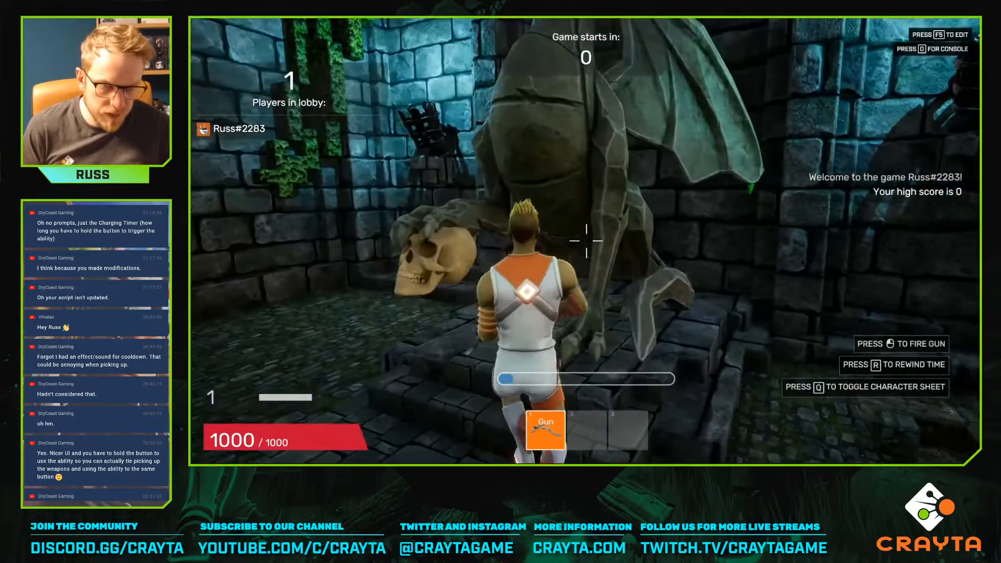
{"action": "key", "text": "w"}
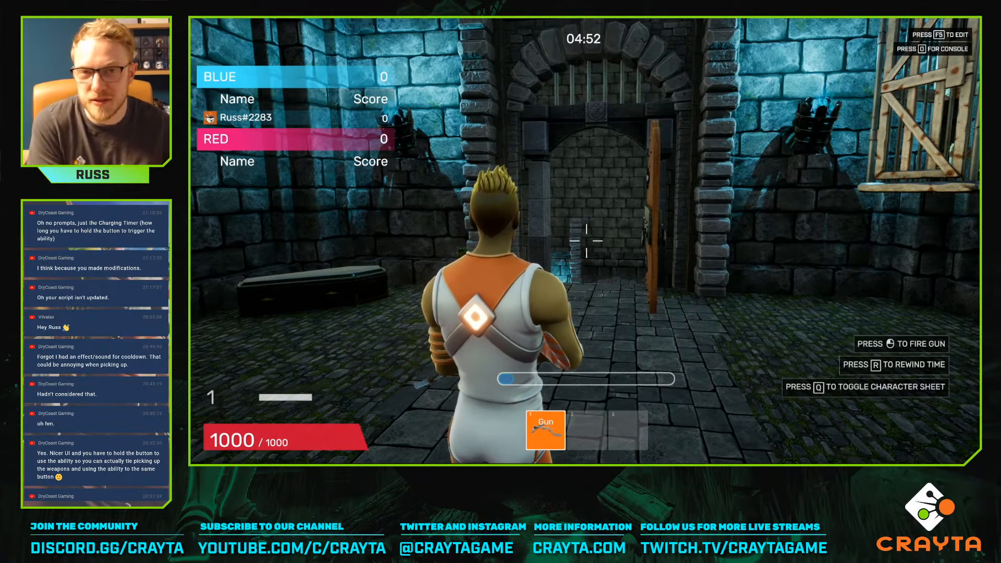
{"action": "key", "text": "w"}
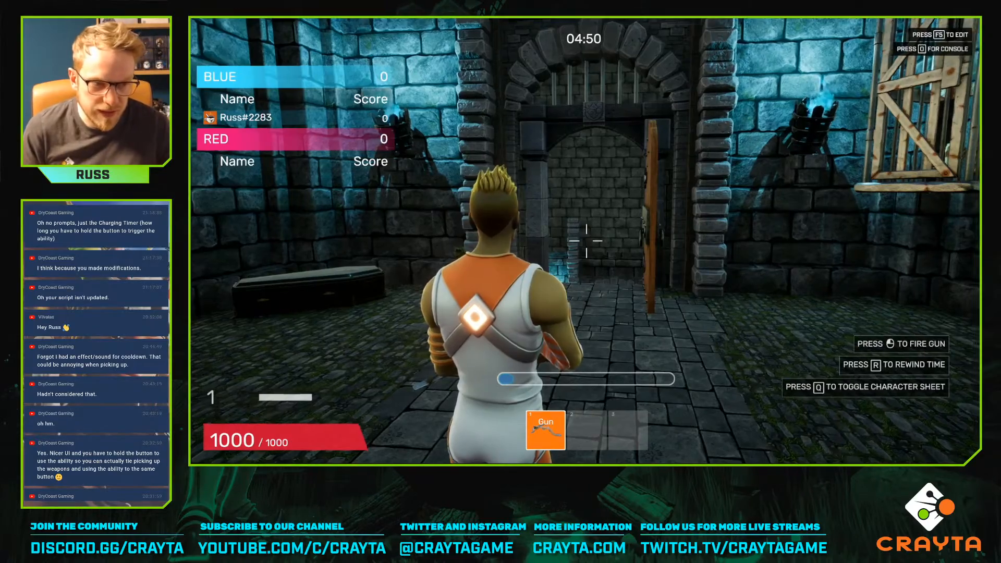
{"action": "key", "text": "w"}
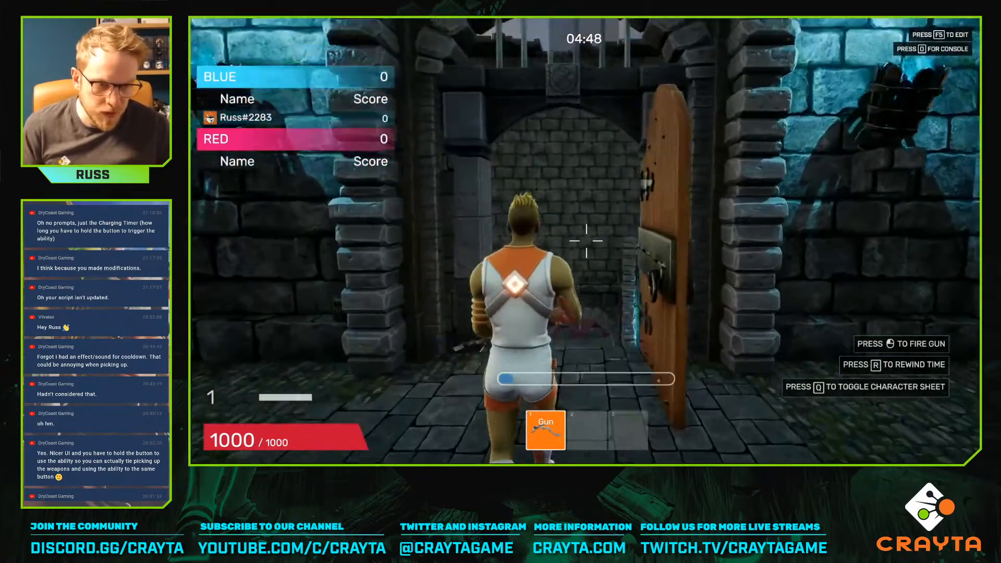
{"action": "key", "text": "w"}
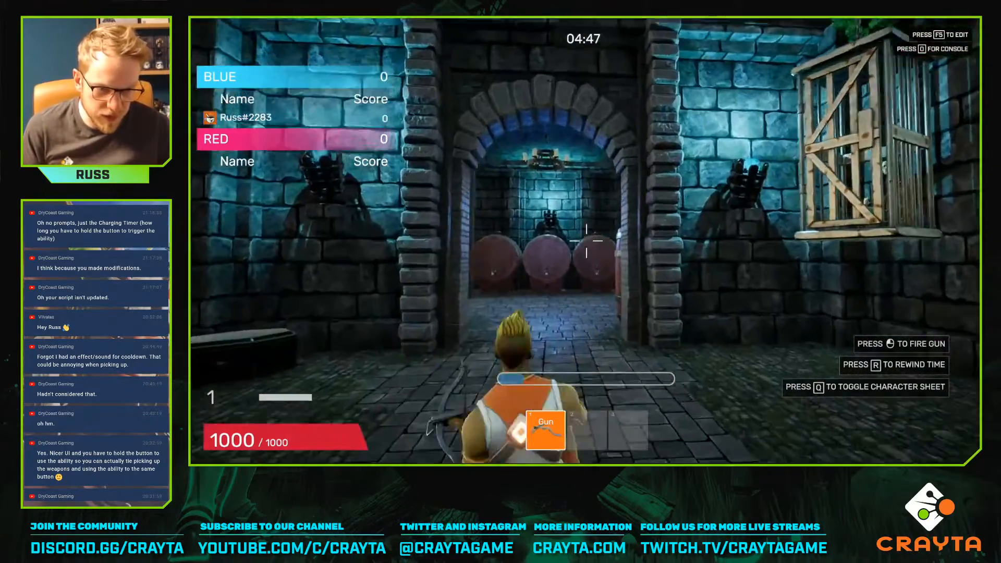
Run through the hedge garden and castle, try firing the gun, and steal the enemy flag to test the pickup XP
{"action": "key", "text": "w"}
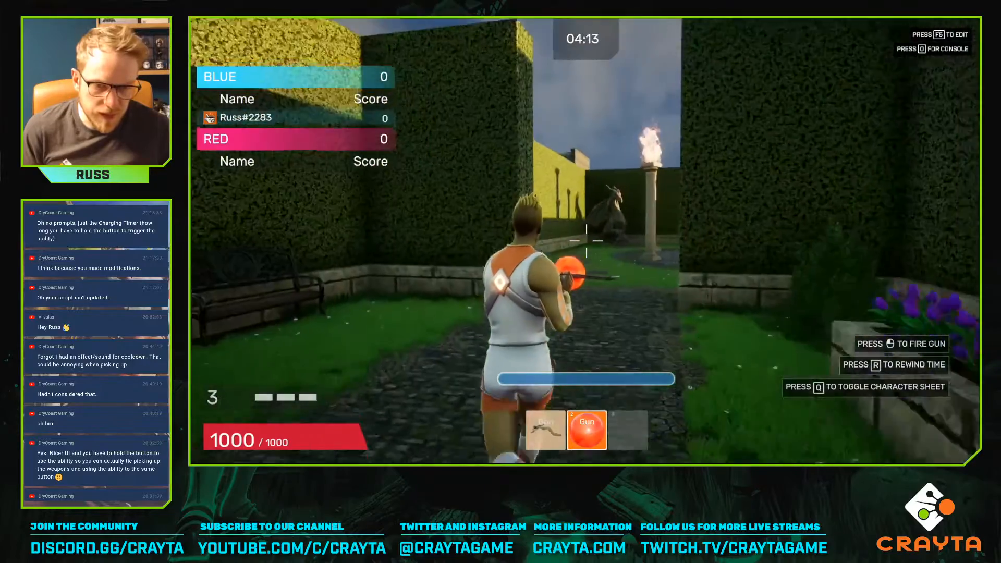
{"action": "key", "text": "w"}
{"action": "left_click", "coordinate": [587, 241]}
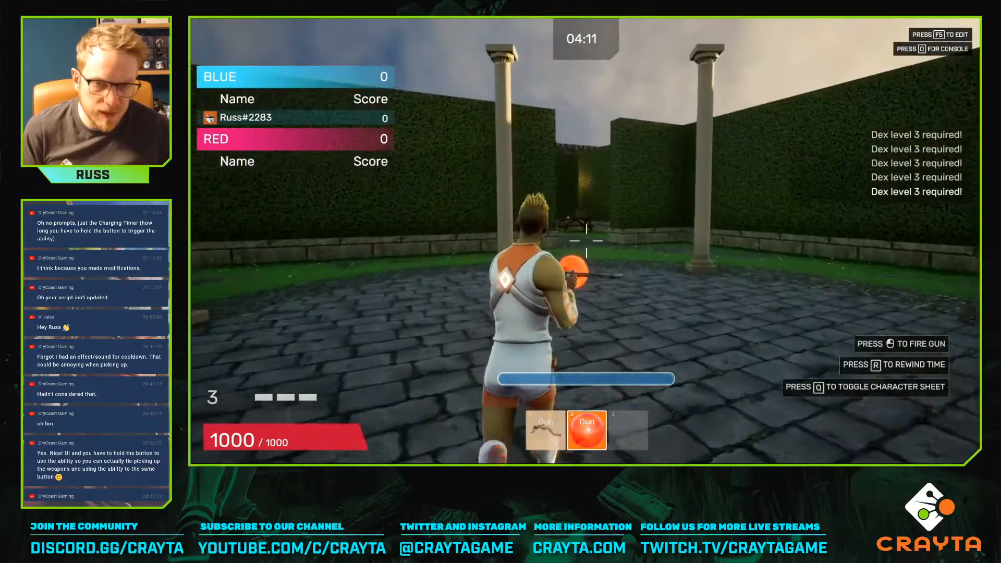
{"action": "key", "text": "w"}
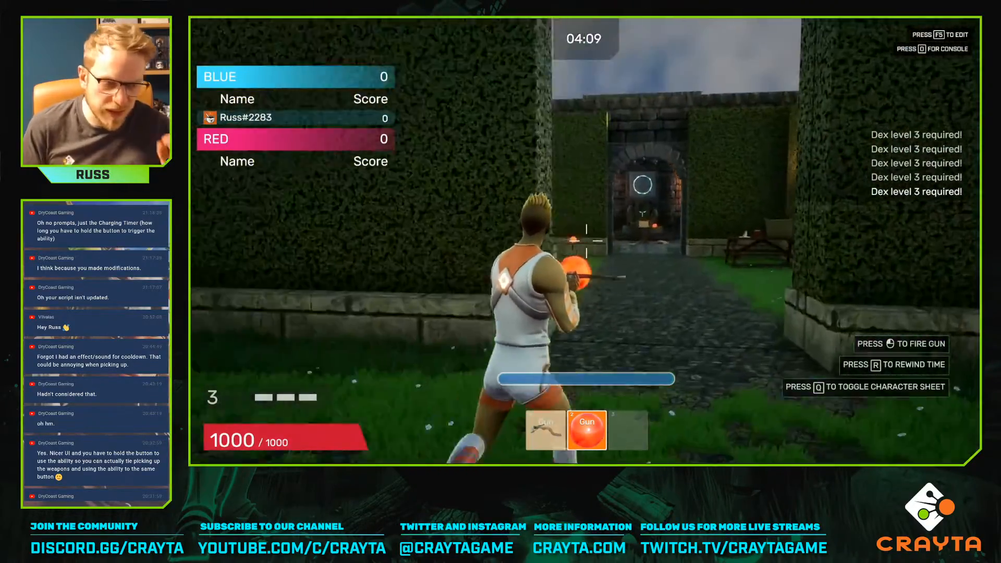
{"action": "key", "text": "w"}
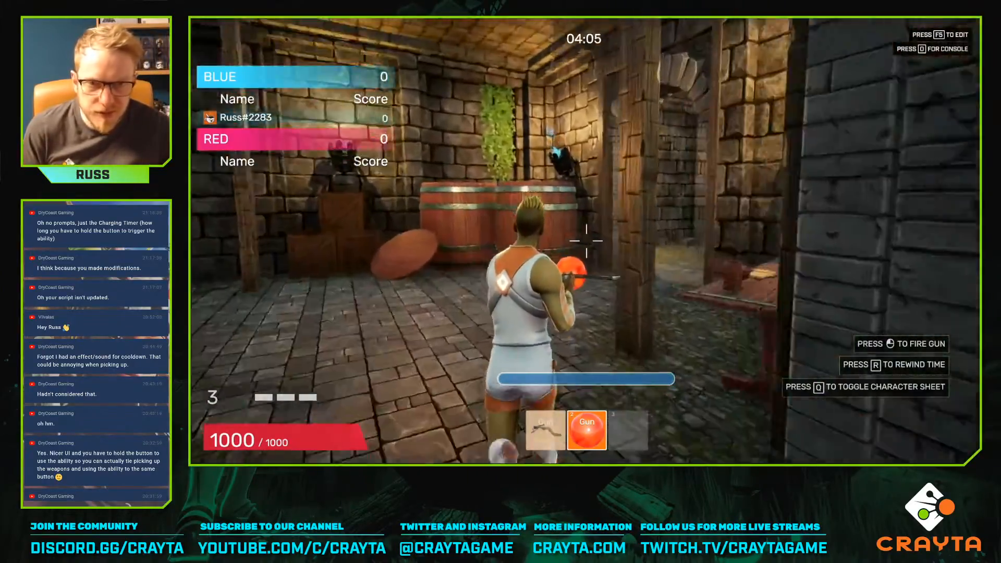
{"action": "key", "text": "w"}
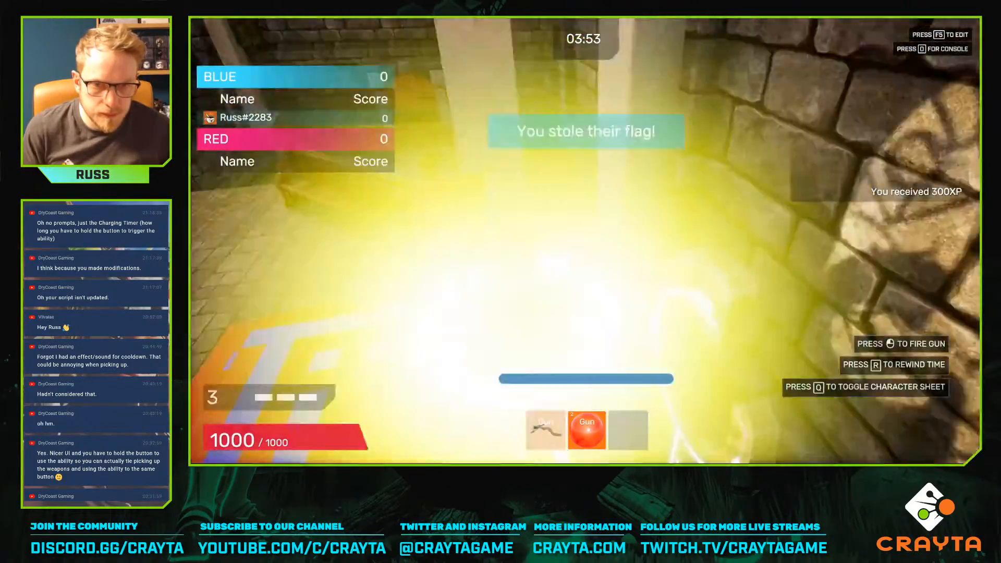
{"action": "key", "text": "w"}
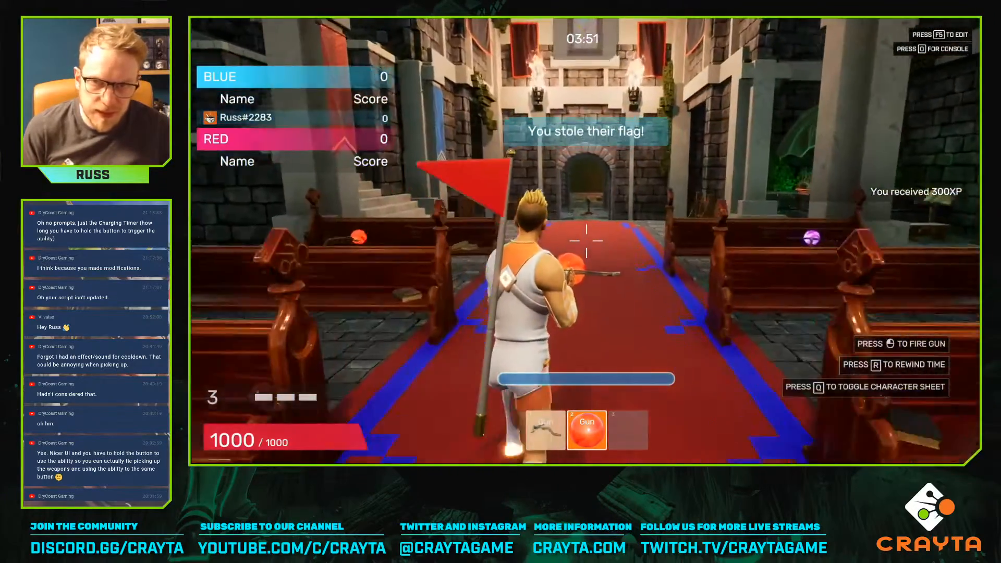
{"action": "key", "text": "w"}
{"action": "key", "text": "w"}
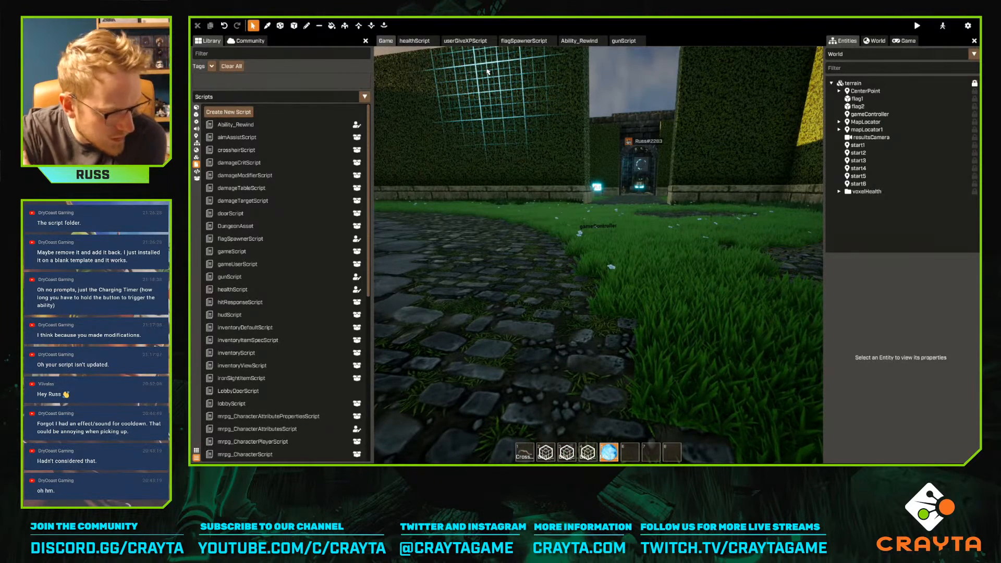
Open the Player template for editing
{"action": "left_click", "coordinate": [844, 53]}
{"action": "type", "text": "gun"}
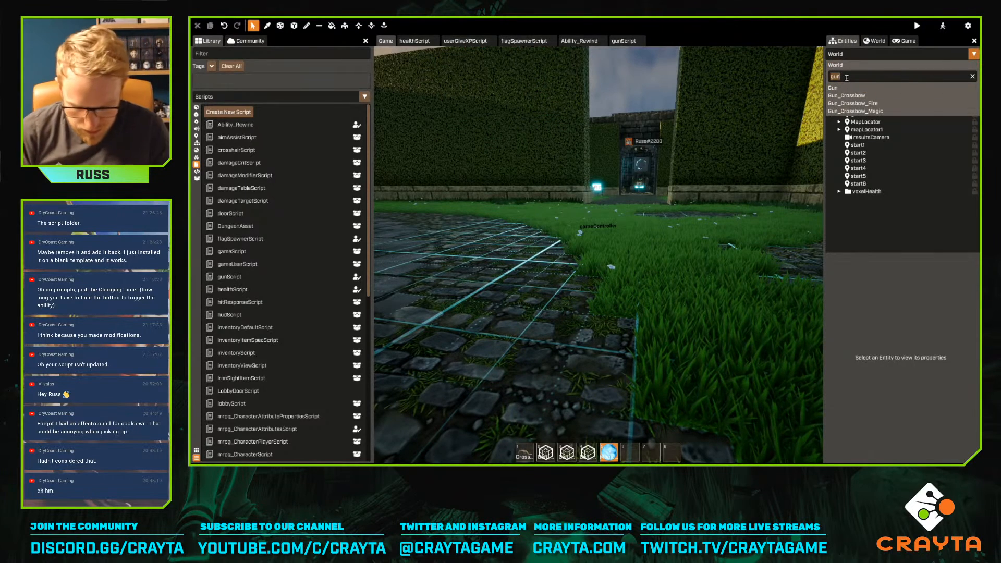
{"action": "type", "text": "pl"}
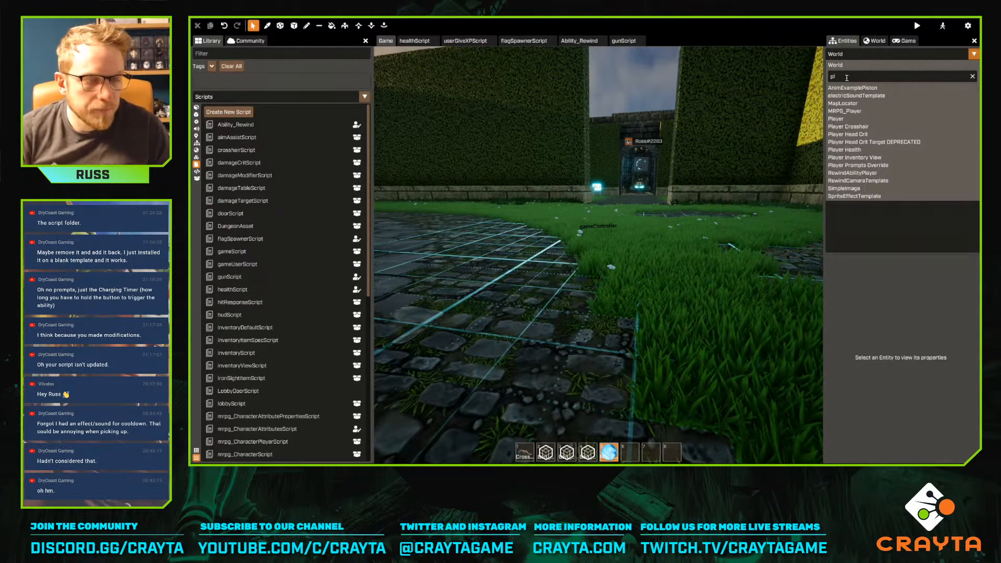
{"action": "left_click", "coordinate": [837, 118]}
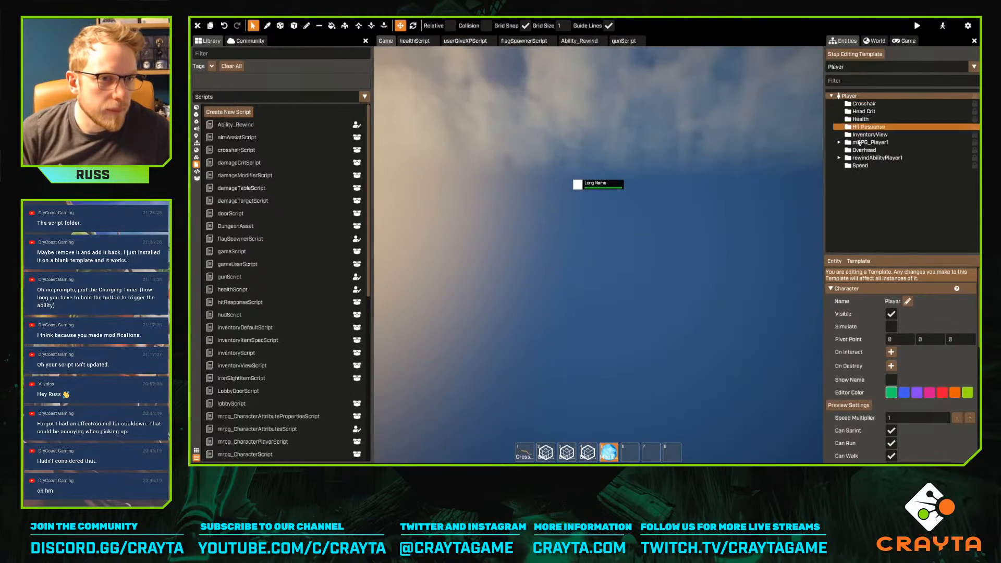
Examine the rewindAbilityPlayer1 properties, including its charging sound setting, and the widgets on its UI child
{"action": "left_click", "coordinate": [875, 158]}
{"action": "scroll", "coordinate": [885, 282], "scroll_direction": "down", "scroll_amount": 1}
{"action": "scroll", "coordinate": [885, 282], "scroll_direction": "down", "scroll_amount": 5}
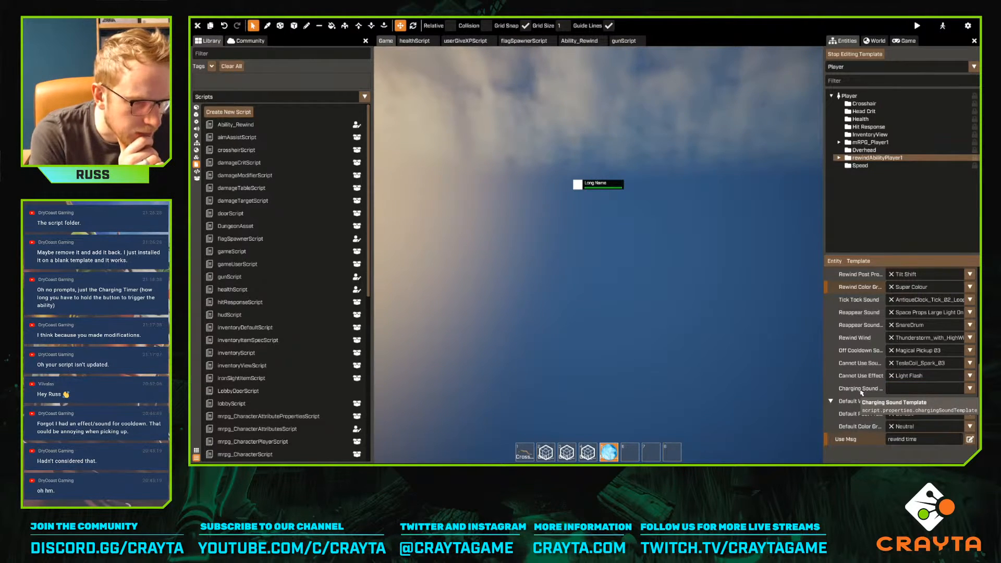
{"action": "left_click", "coordinate": [839, 158]}
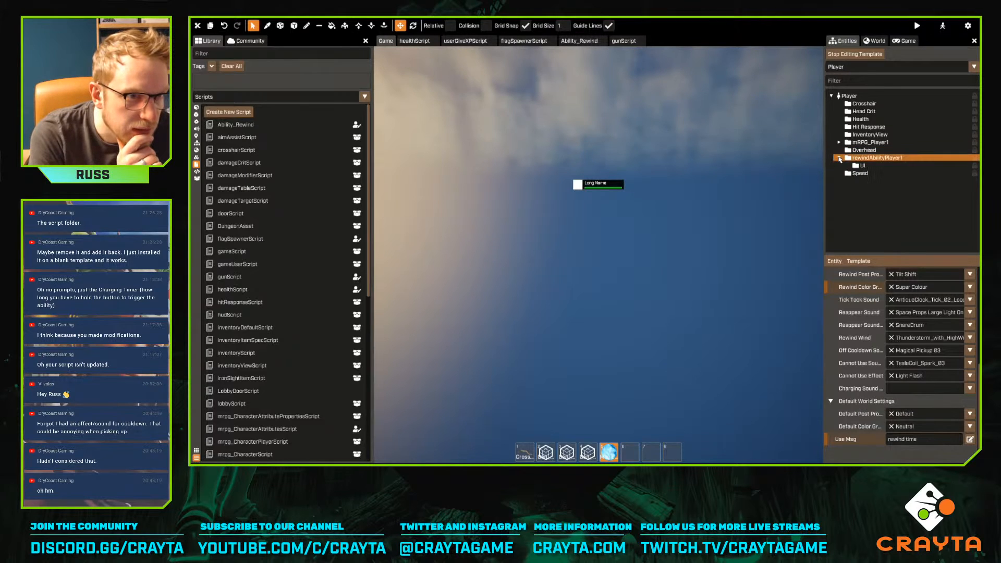
{"action": "left_click", "coordinate": [860, 166]}
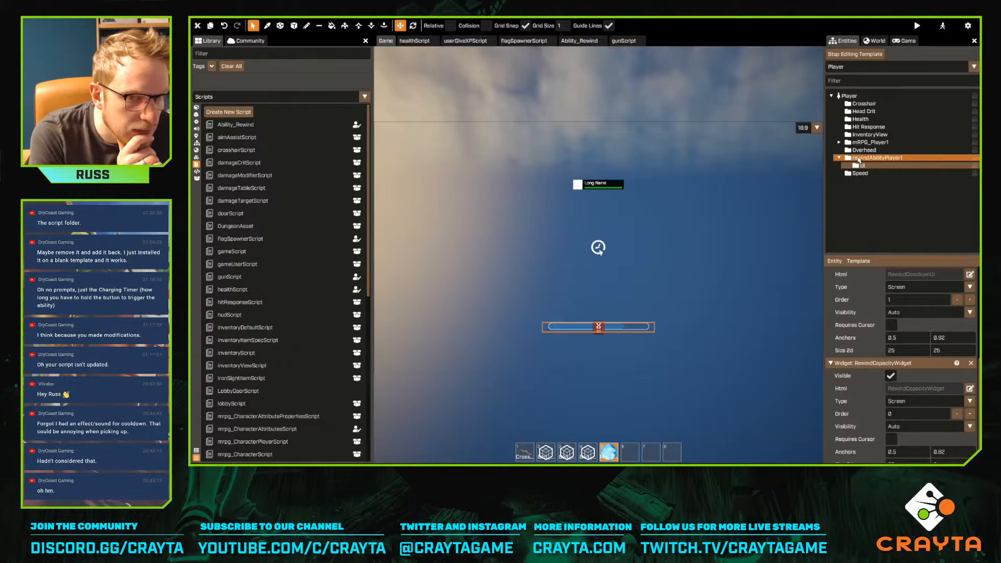
{"action": "left_click", "coordinate": [858, 158]}
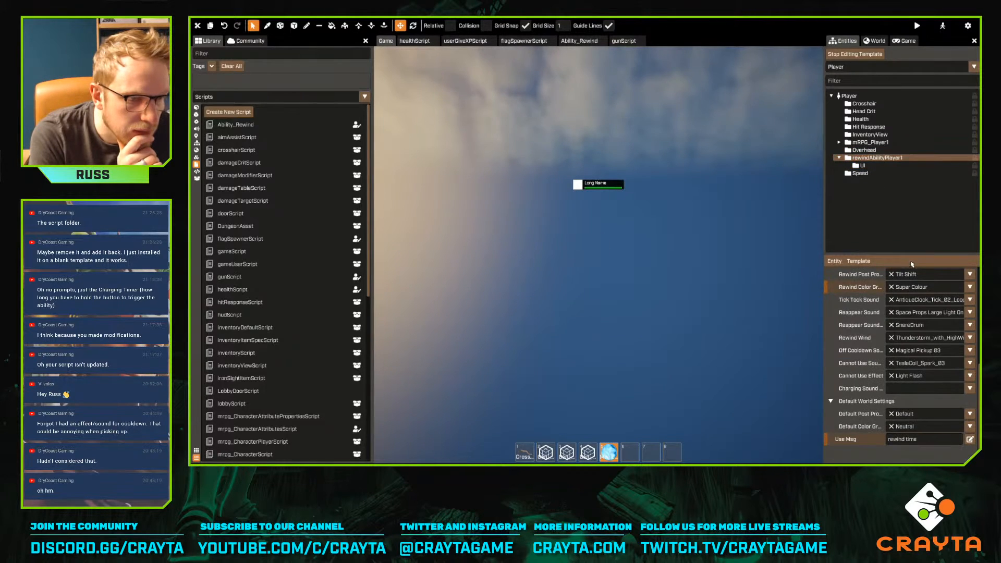
{"action": "scroll", "coordinate": [911, 264], "scroll_direction": "up", "scroll_amount": 1}
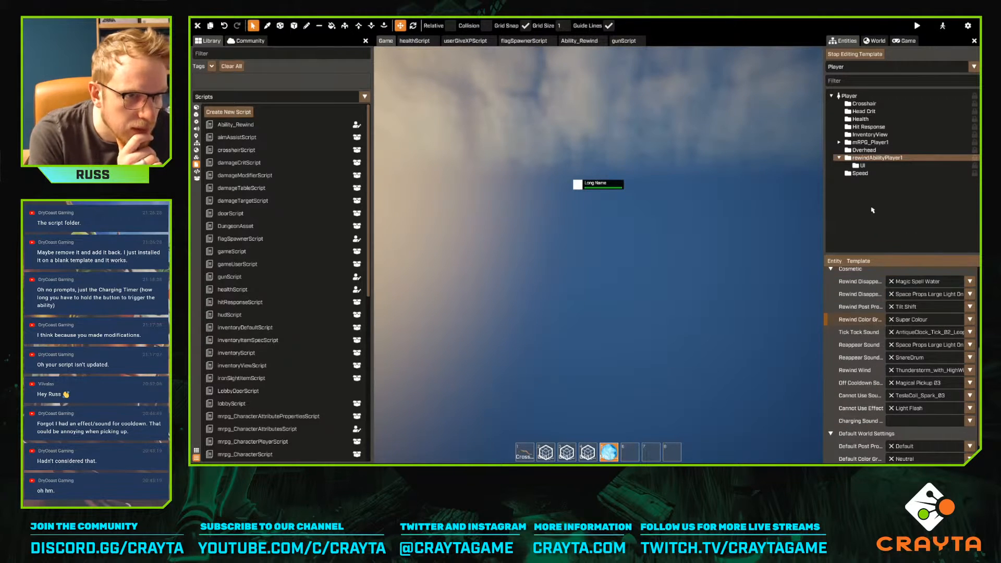
Delete rewindAbilityPlayer1 from the Player template
{"action": "left_click", "coordinate": [870, 203]}
{"action": "left_click", "coordinate": [865, 160]}
{"action": "key", "text": "Delete"}
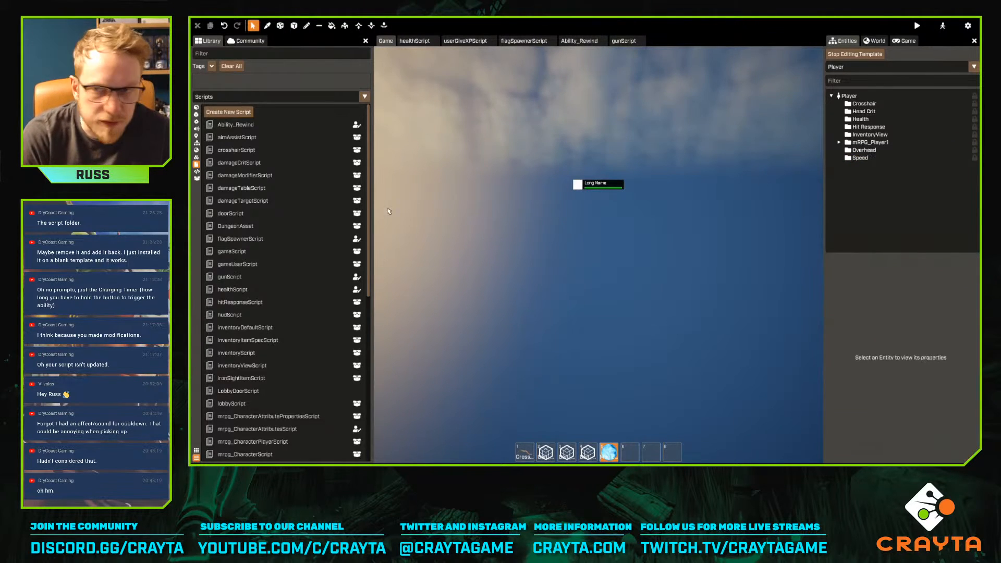
Add the RewindAbilityPlayer template from the library to the Player template
{"action": "left_click", "coordinate": [197, 142]}
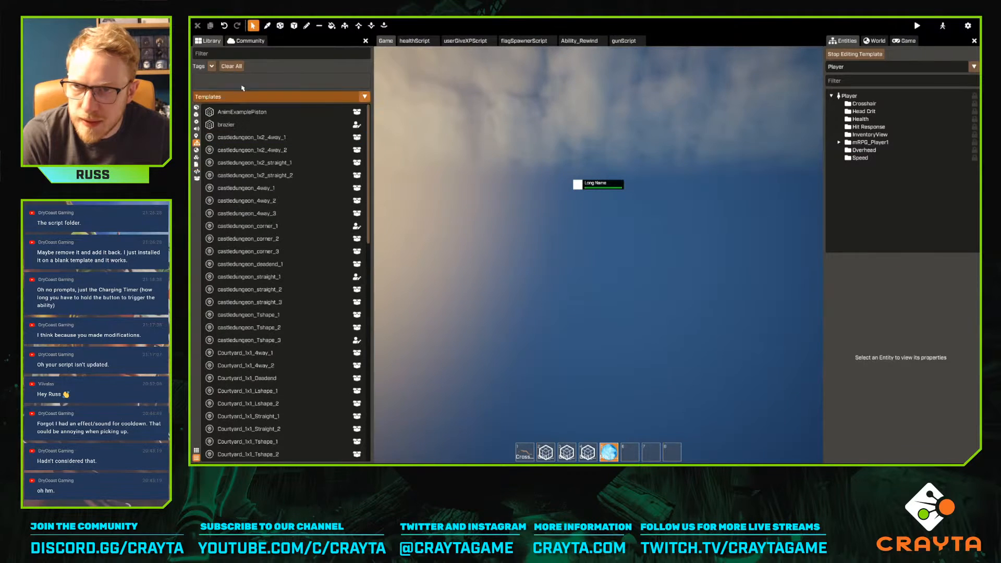
{"action": "scroll", "coordinate": [255, 284], "scroll_direction": "down", "scroll_amount": 5}
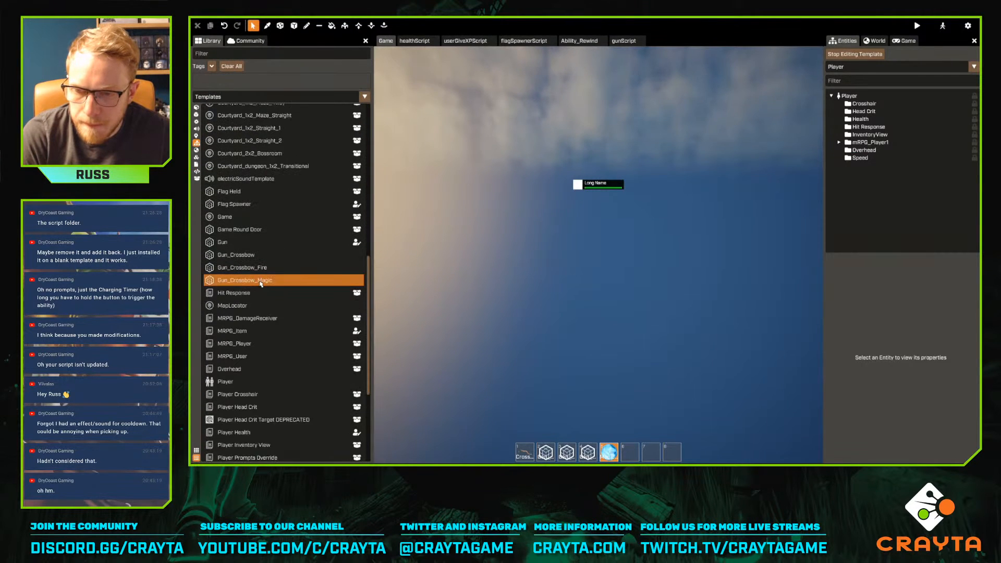
{"action": "scroll", "coordinate": [266, 292], "scroll_direction": "down", "scroll_amount": 5}
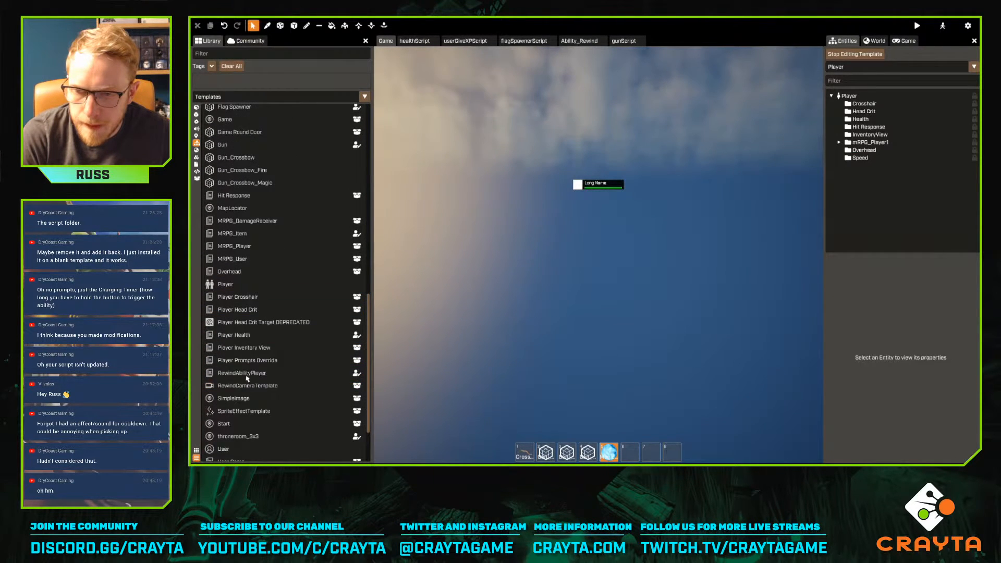
{"action": "left_click_drag", "start_coordinate": [248, 373], "coordinate": [842, 96]}
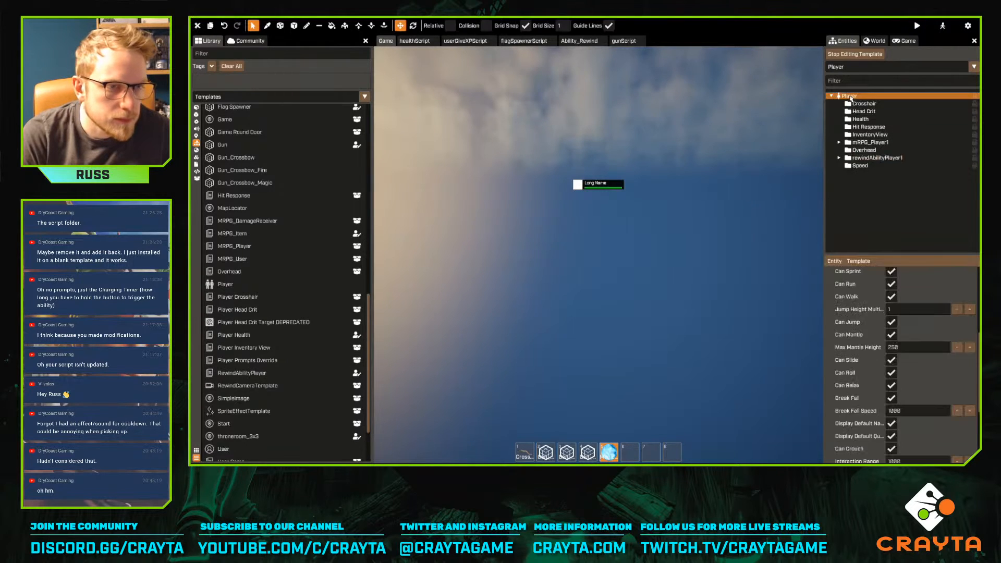
Set the Use Msg of rewindAbilityPlayer1 to "rewind time"
{"action": "scroll", "coordinate": [905, 381], "scroll_direction": "down", "scroll_amount": 2}
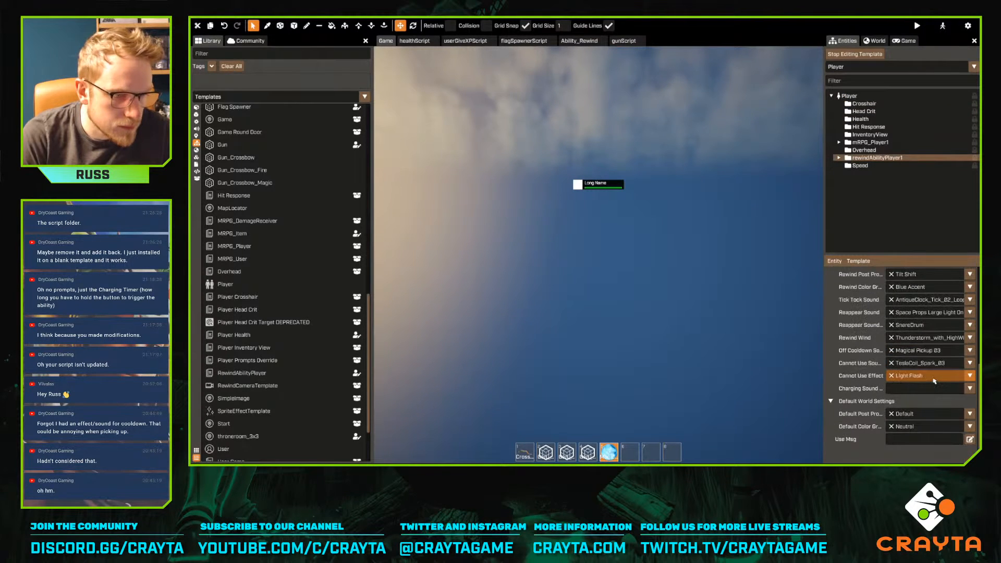
{"action": "type", "text": "re"}
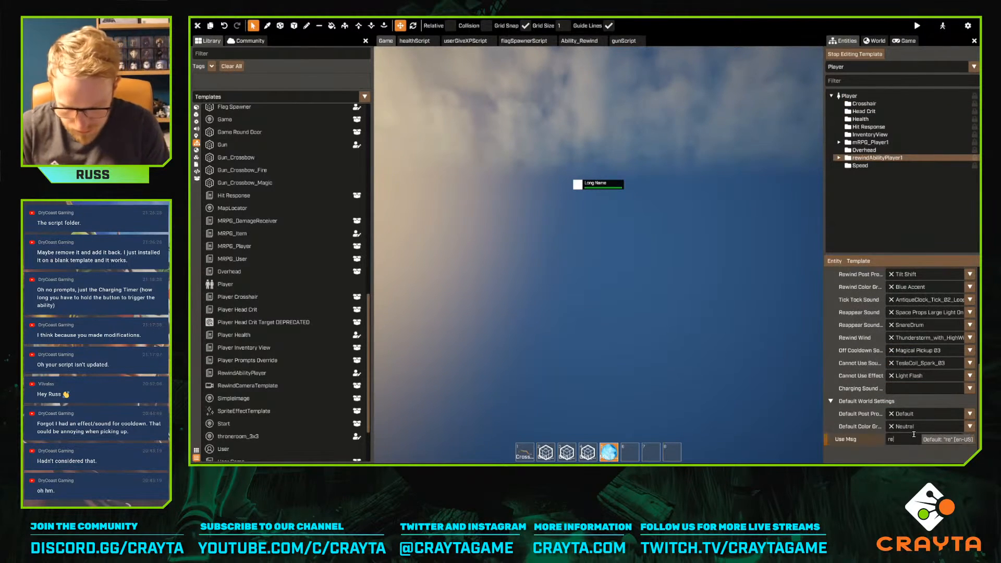
{"action": "type", "text": "wind time"}
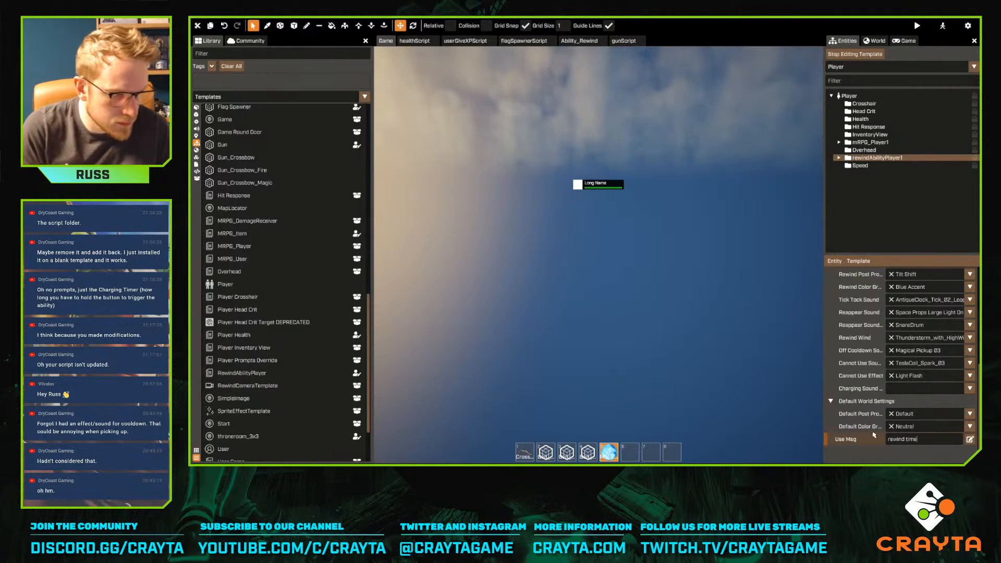
Set the Ability Button of rewindAbilityPlayer1 to extra1 and review its remaining cosmetic settings
{"action": "scroll", "coordinate": [903, 425], "scroll_direction": "up", "scroll_amount": 10}
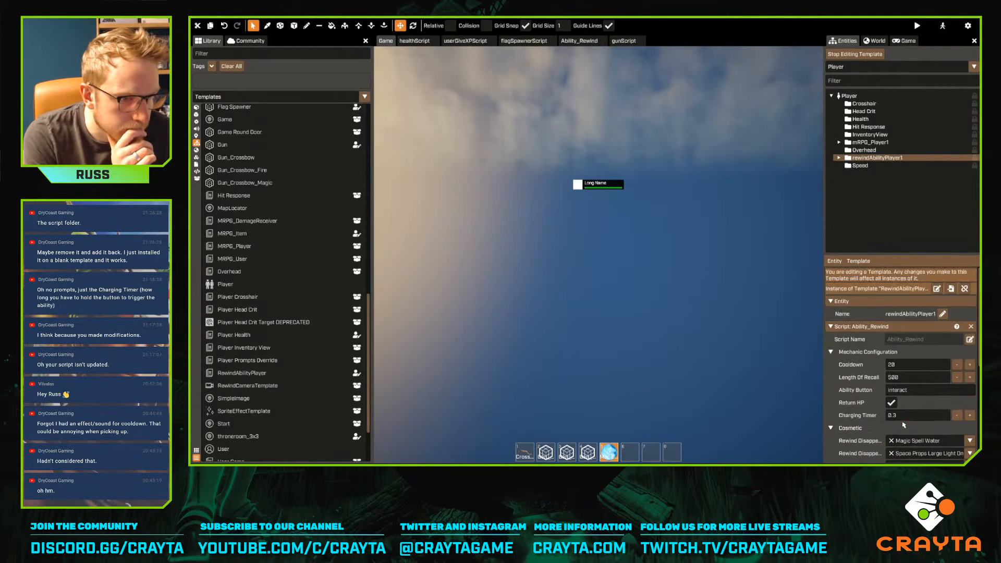
{"action": "double_click", "coordinate": [898, 391]}
{"action": "key", "text": "BackSpace"}
{"action": "type", "text": "extra1"}
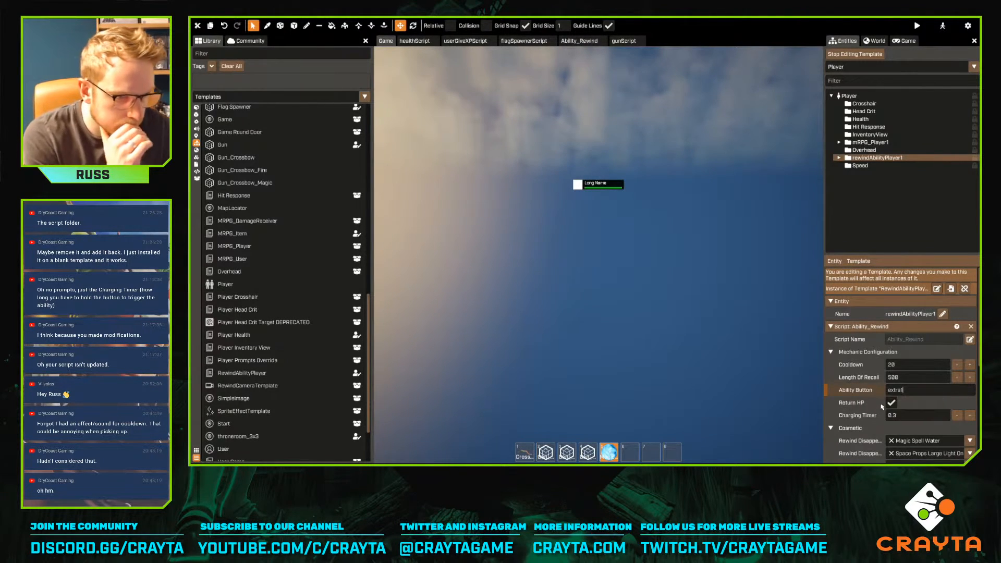
{"action": "scroll", "coordinate": [913, 406], "scroll_direction": "down", "scroll_amount": 5}
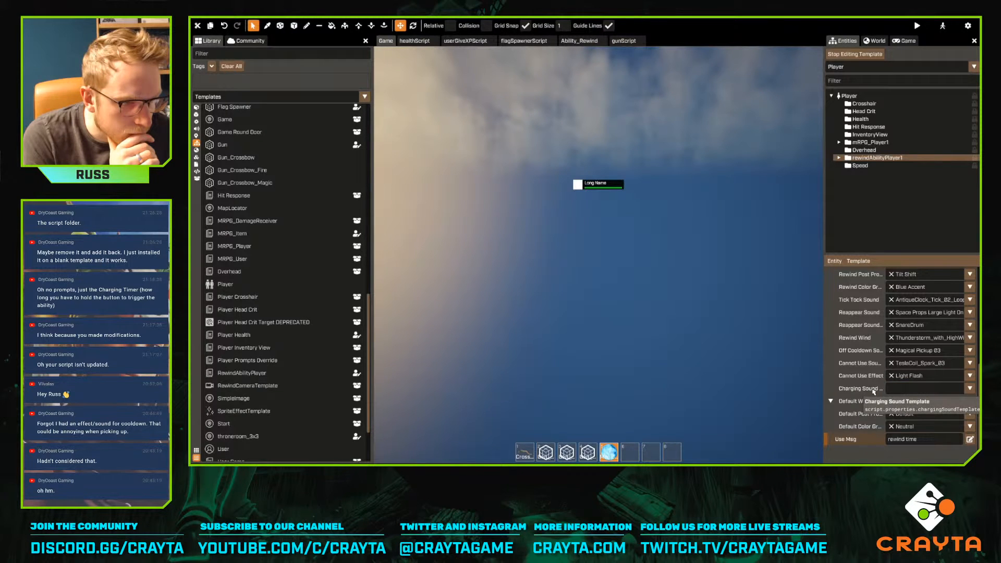
{"action": "scroll", "coordinate": [907, 389], "scroll_direction": "up", "scroll_amount": 5}
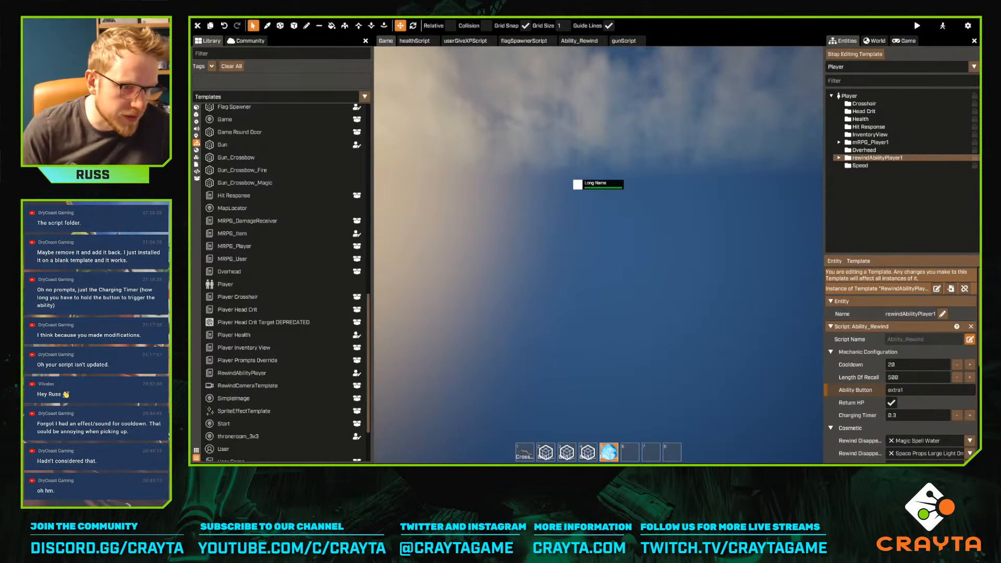
Open the Ability_Rewind script and search it for chargingSound
{"action": "left_click", "coordinate": [970, 339]}
{"action": "left_click", "coordinate": [663, 267]}
{"action": "key", "text": "ctrl+f"}
{"action": "type", "text": "chargingSound"}
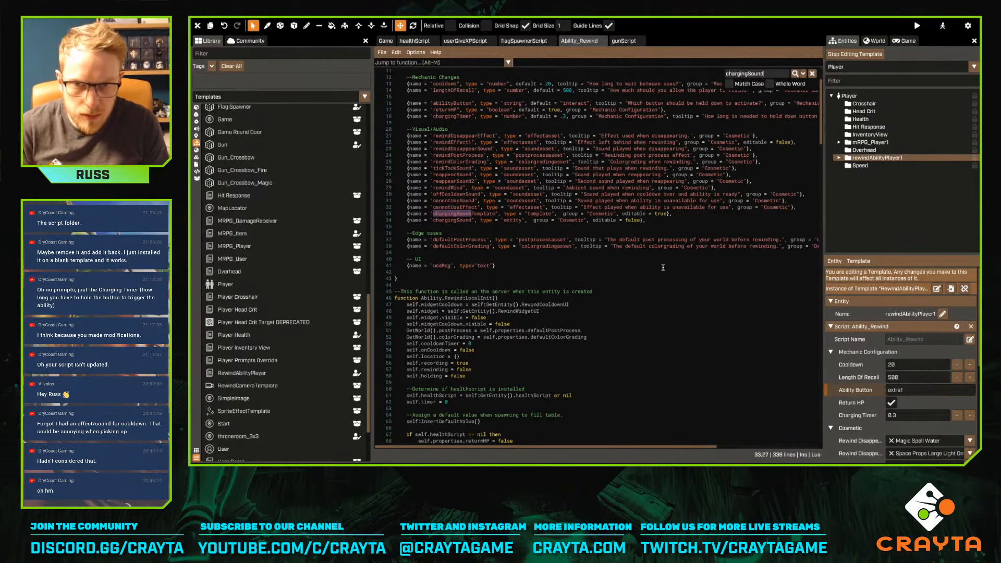
Find where chargingSoundTemplate is used in the Ability_Rewind script and examine its spawn line in the Init function
{"action": "double_click", "coordinate": [466, 214]}
{"action": "key", "text": "ctrl+f"}
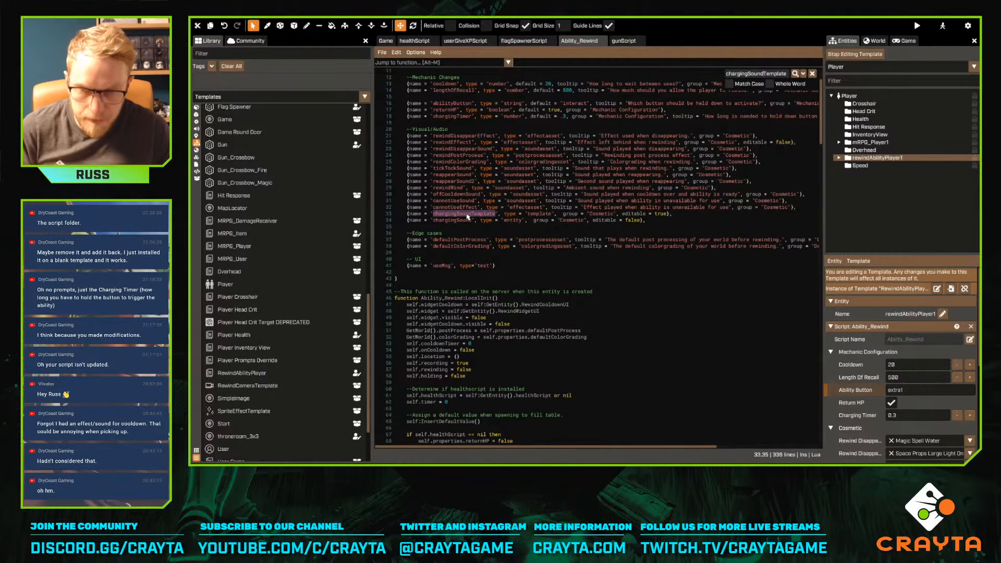
{"action": "key", "text": "Return"}
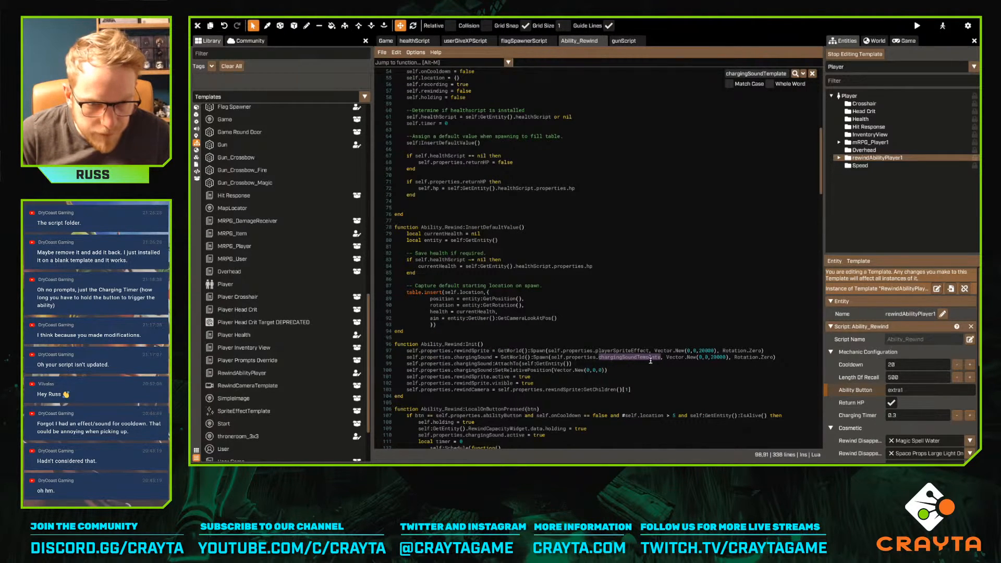
{"action": "key", "text": "Return"}
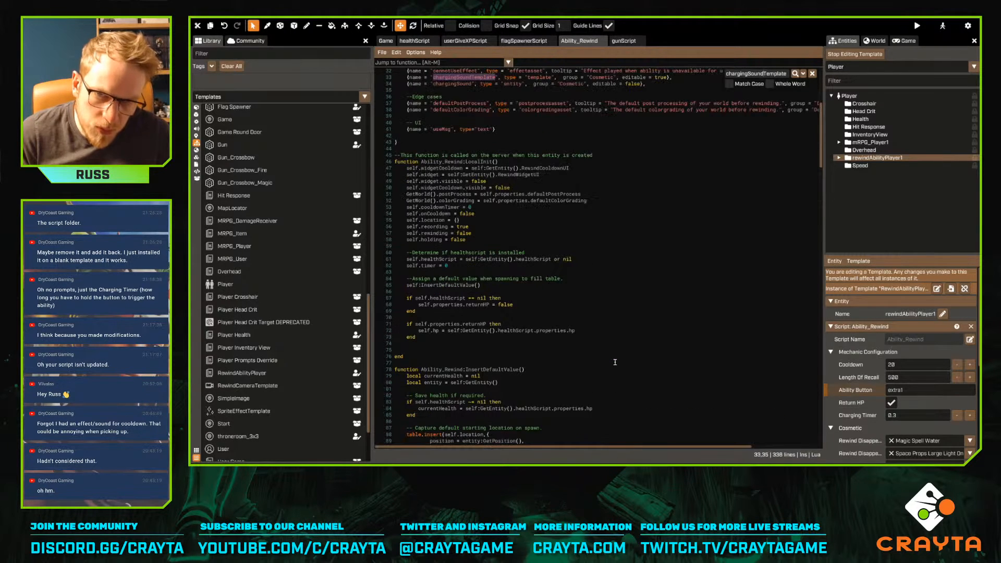
{"action": "key", "text": "Return"}
{"action": "scroll", "coordinate": [615, 362], "scroll_direction": "down", "scroll_amount": 2}
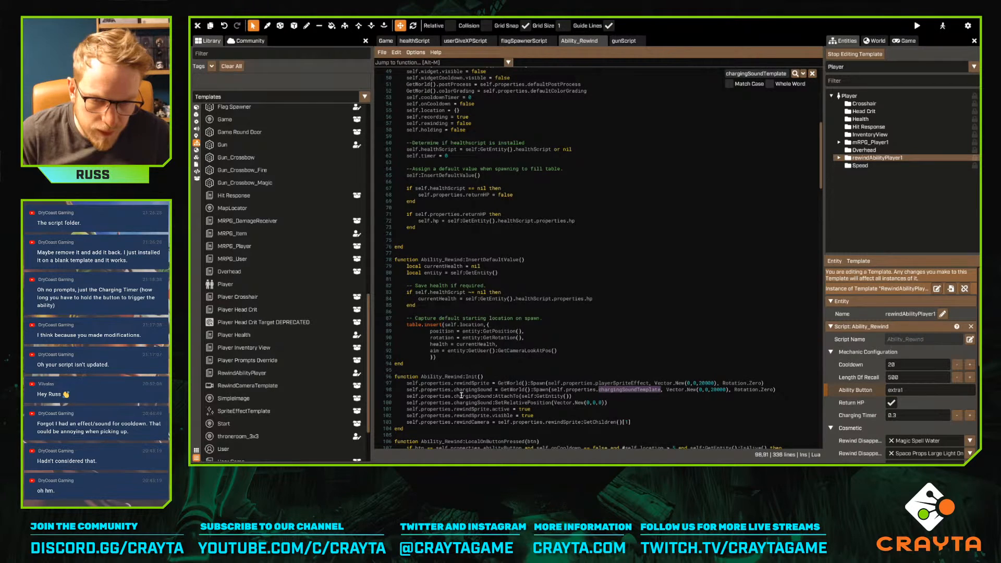
{"action": "left_click", "coordinate": [413, 390]}
{"action": "left_click_drag", "start_coordinate": [407, 390], "coordinate": [596, 389]}
{"action": "left_click", "coordinate": [621, 390]}
Search the Charging Sound Template choices of rewindAbilityPlayer1 for "char"
{"action": "scroll", "coordinate": [917, 396], "scroll_direction": "down", "scroll_amount": 5}
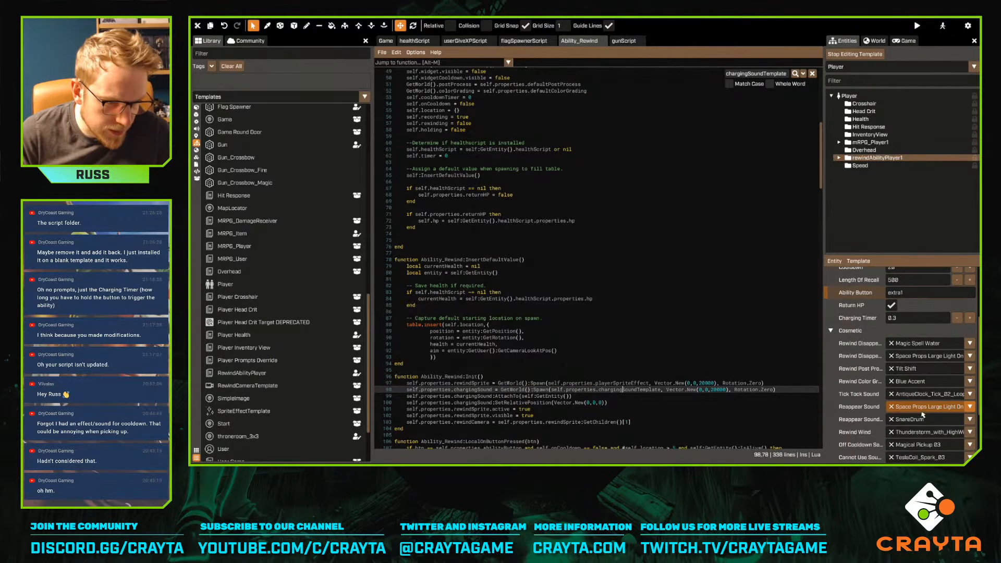
{"action": "left_click", "coordinate": [929, 417]}
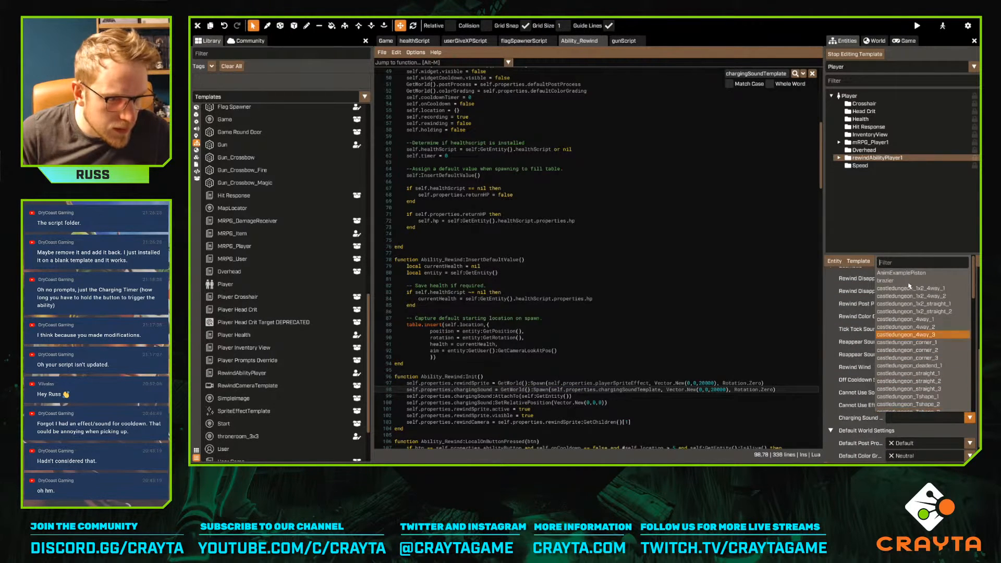
{"action": "type", "text": "char"}
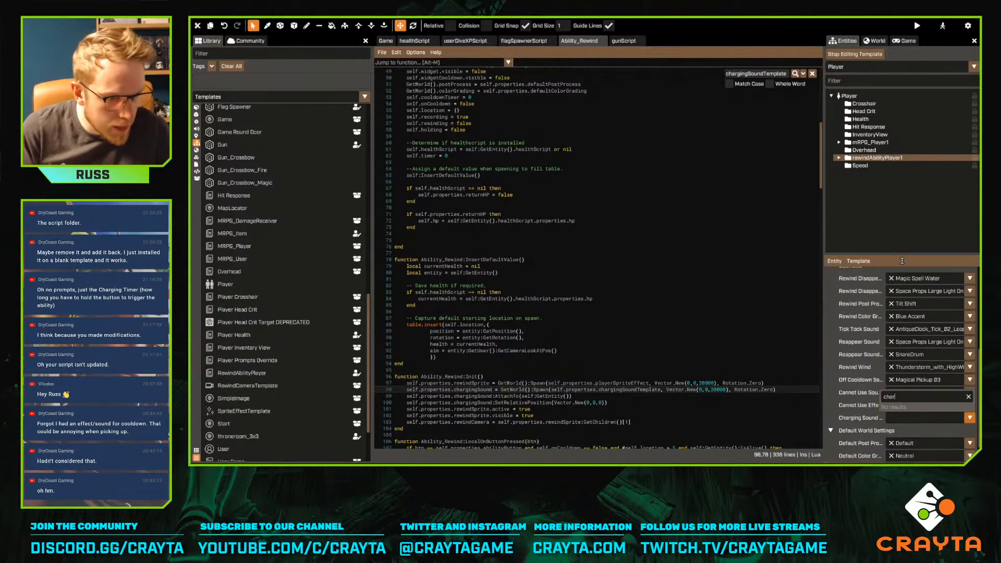
{"action": "left_click", "coordinate": [968, 397]}
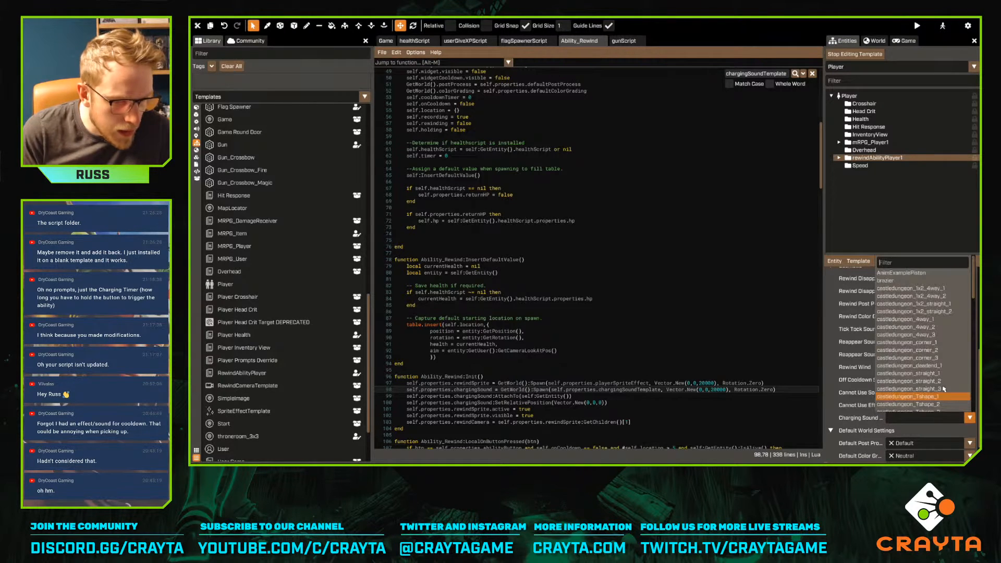
{"action": "left_click", "coordinate": [782, 389]}
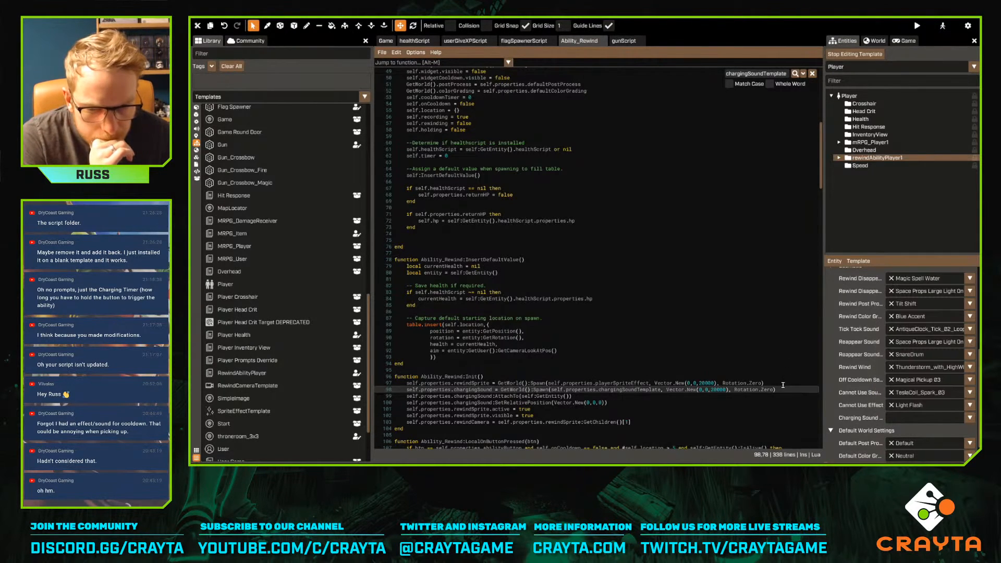
Compare the charging sound spawn code with the Charging Sound Template property and its choices, and check the children of rewindAbilityPlayer1
{"action": "scroll", "coordinate": [782, 385], "scroll_direction": "down", "scroll_amount": 2}
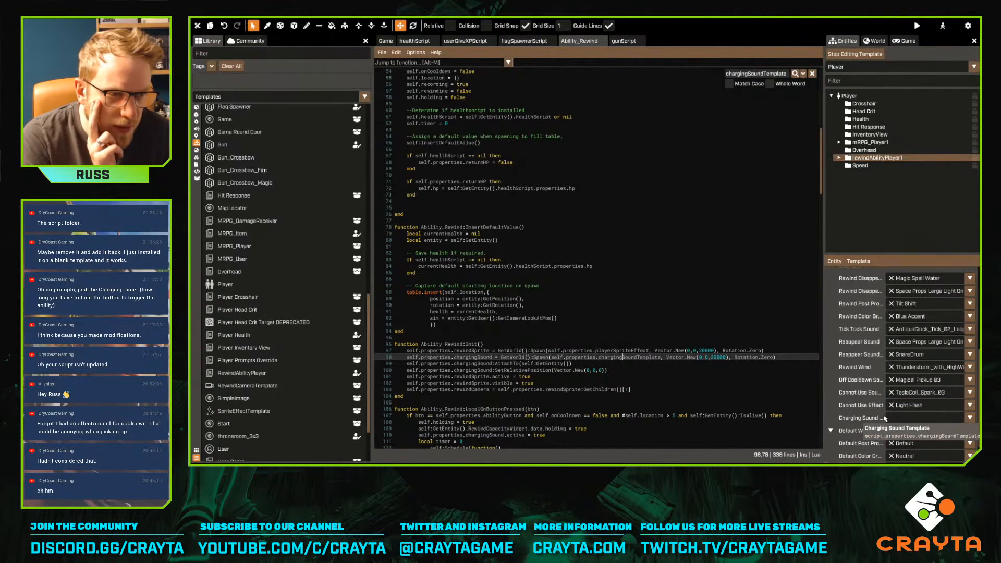
{"action": "scroll", "coordinate": [885, 418], "scroll_direction": "up", "scroll_amount": 2}
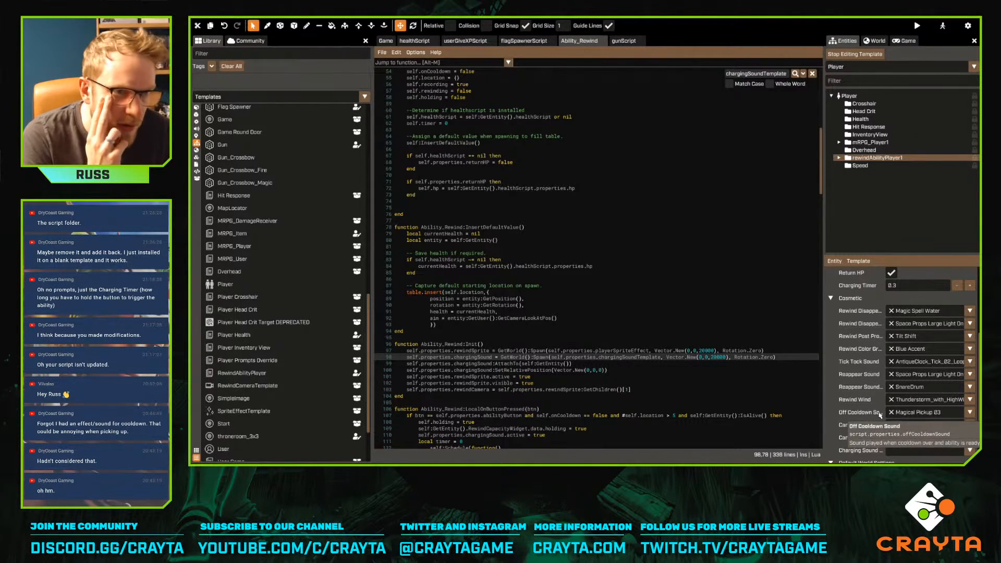
{"action": "scroll", "coordinate": [906, 401], "scroll_direction": "down", "scroll_amount": 1}
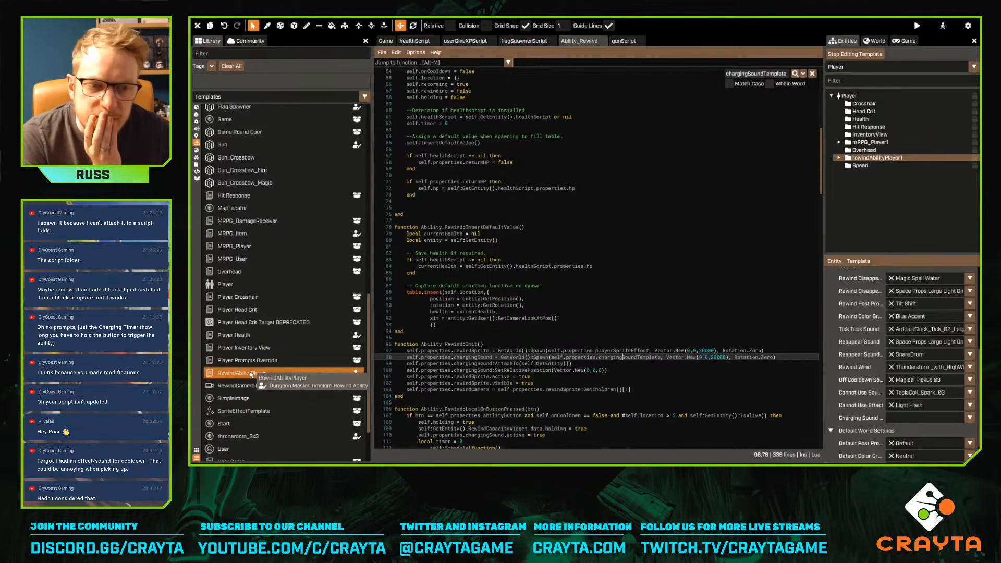
{"action": "double_click", "coordinate": [622, 357]}
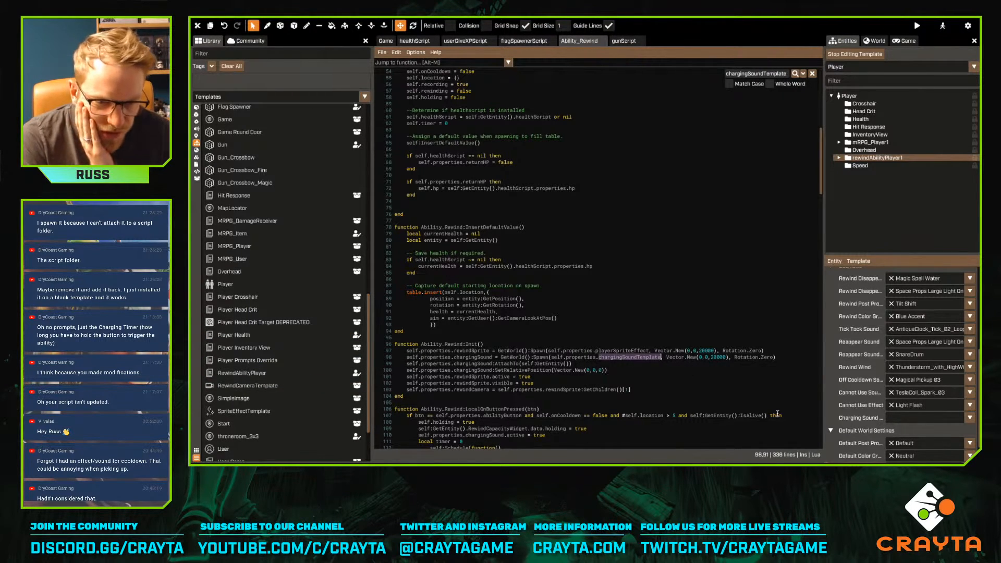
{"action": "left_click", "coordinate": [933, 422]}
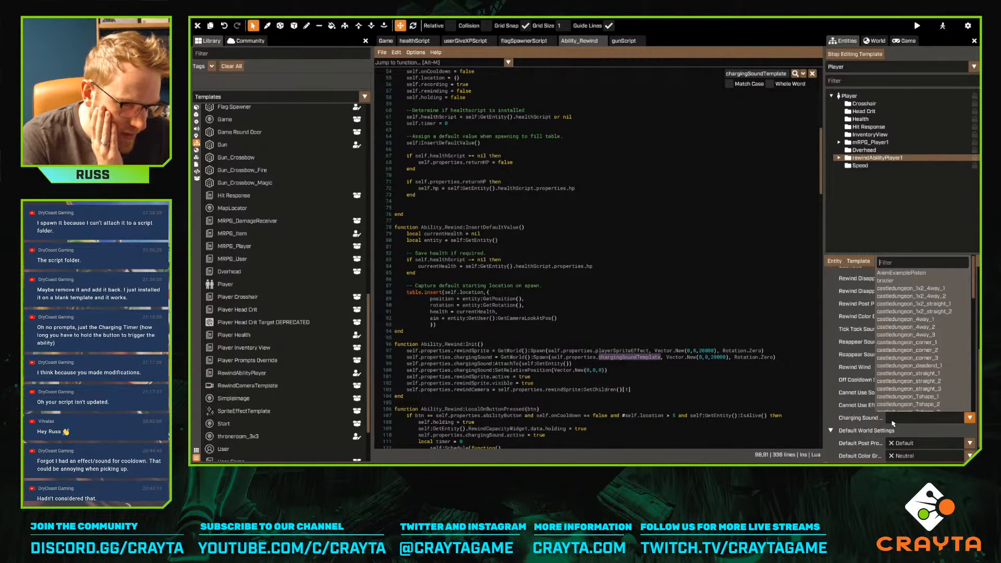
{"action": "left_click", "coordinate": [691, 357]}
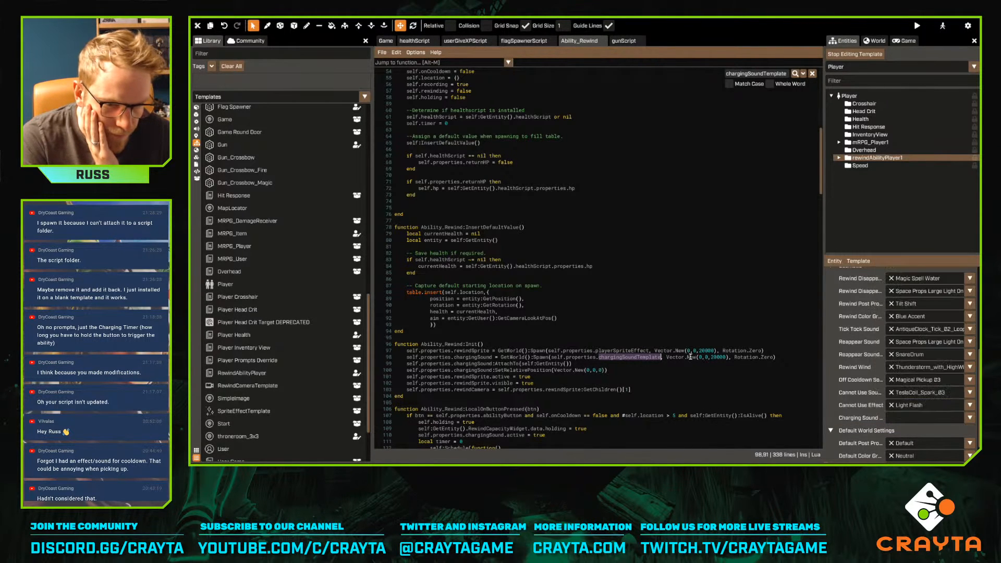
{"action": "left_click", "coordinate": [785, 358]}
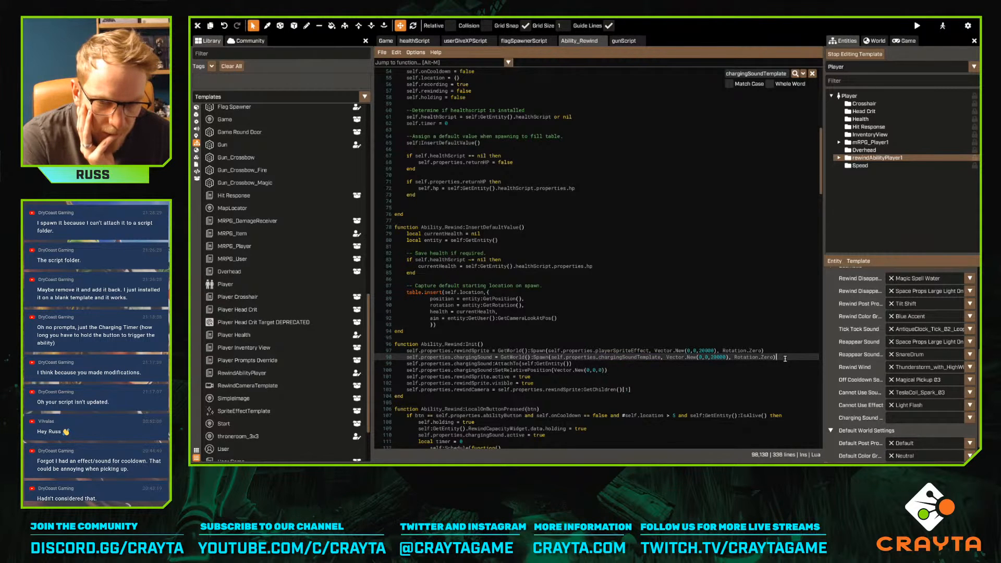
{"action": "scroll", "coordinate": [785, 359], "scroll_direction": "down", "scroll_amount": 3}
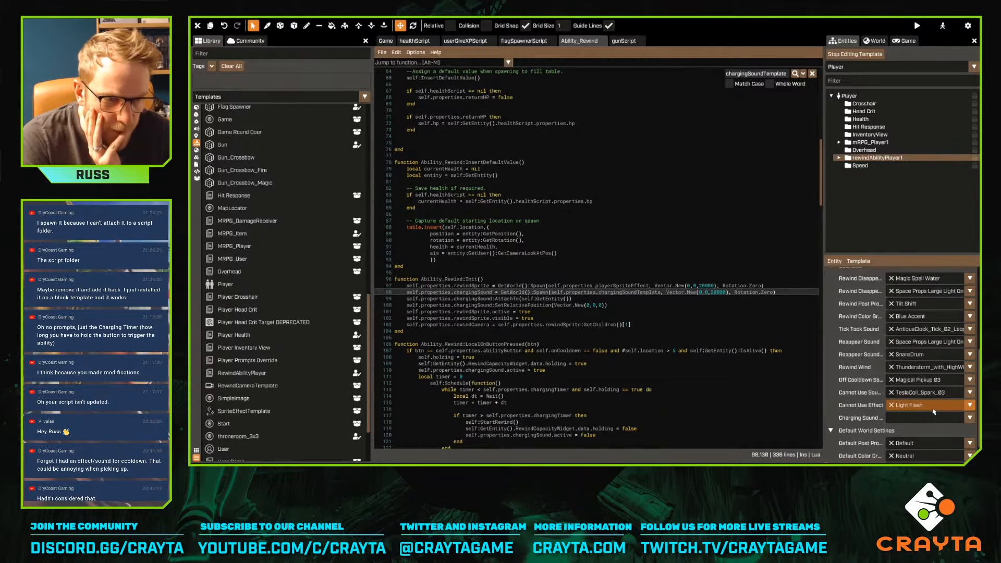
{"action": "scroll", "coordinate": [896, 407], "scroll_direction": "up", "scroll_amount": 2}
{"action": "left_click", "coordinate": [839, 157]}
{"action": "left_click", "coordinate": [860, 173]}
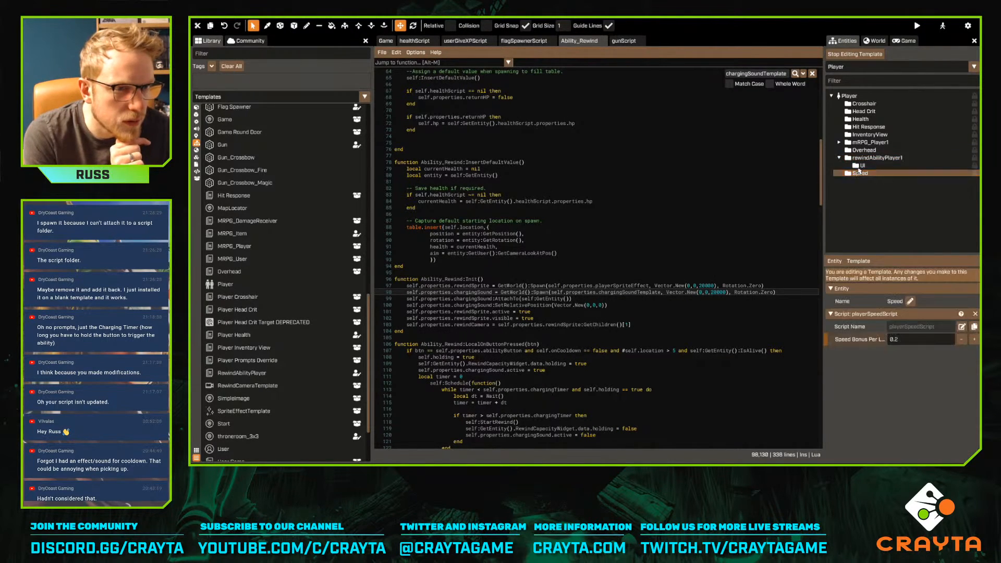
Assign electricSoundTemplate from the library as the Charging Sound Template of rewindAbilityPlayer1
{"action": "scroll", "coordinate": [321, 289], "scroll_direction": "down", "scroll_amount": 3}
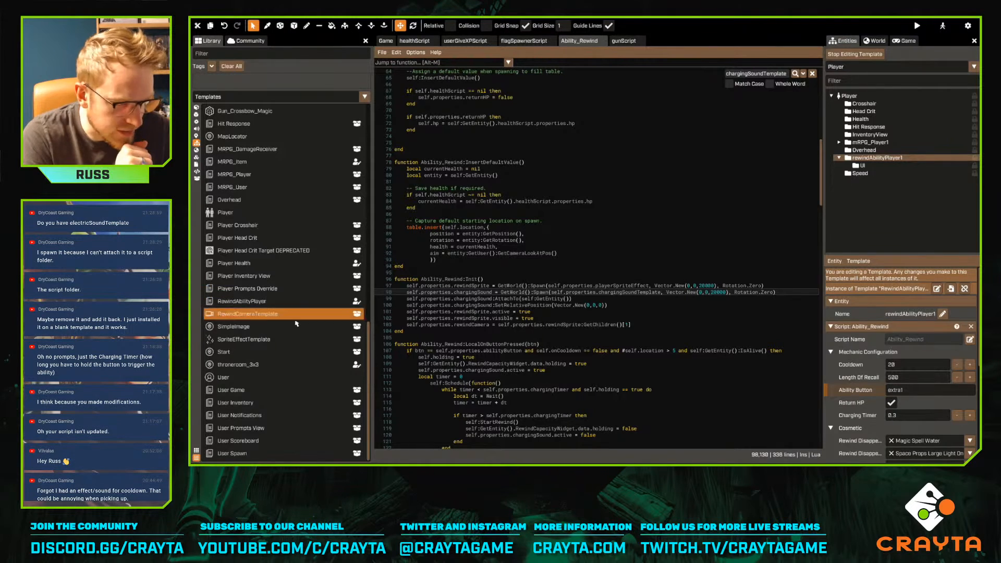
{"action": "scroll", "coordinate": [286, 312], "scroll_direction": "up", "scroll_amount": 6}
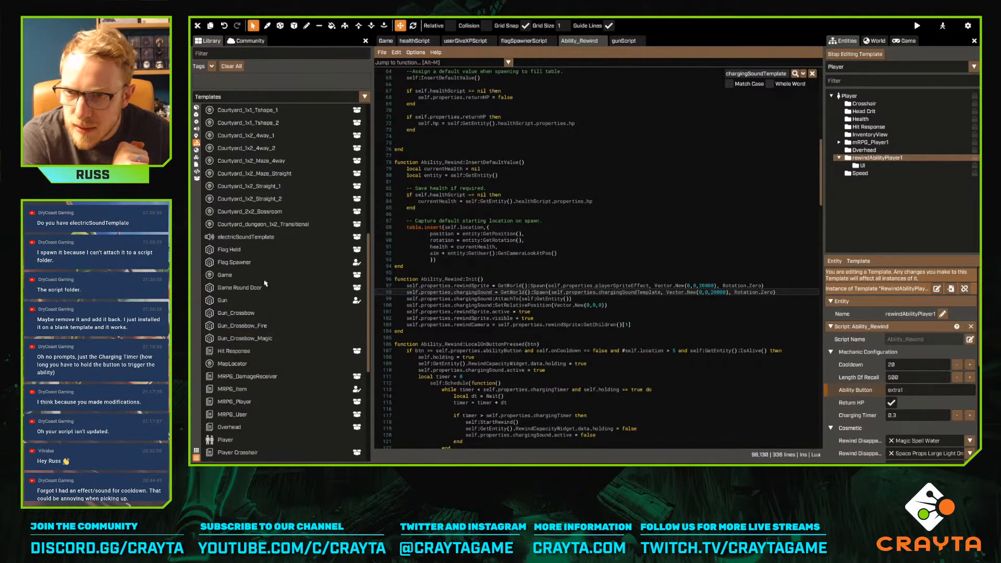
{"action": "left_click_drag", "start_coordinate": [245, 236], "coordinate": [891, 427]}
{"action": "scroll", "coordinate": [881, 407], "scroll_direction": "down", "scroll_amount": 5}
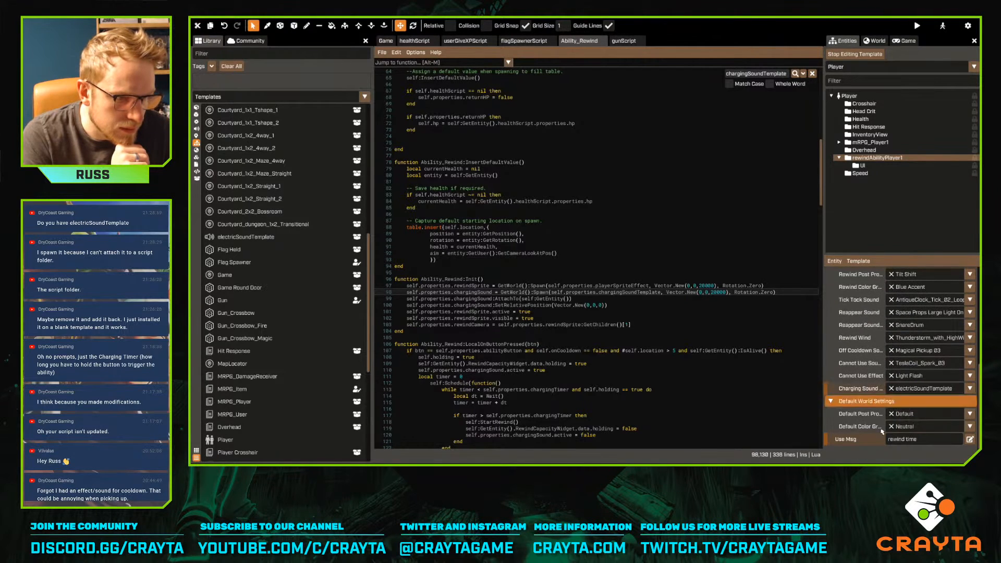
{"action": "scroll", "coordinate": [890, 426], "scroll_direction": "up", "scroll_amount": 3}
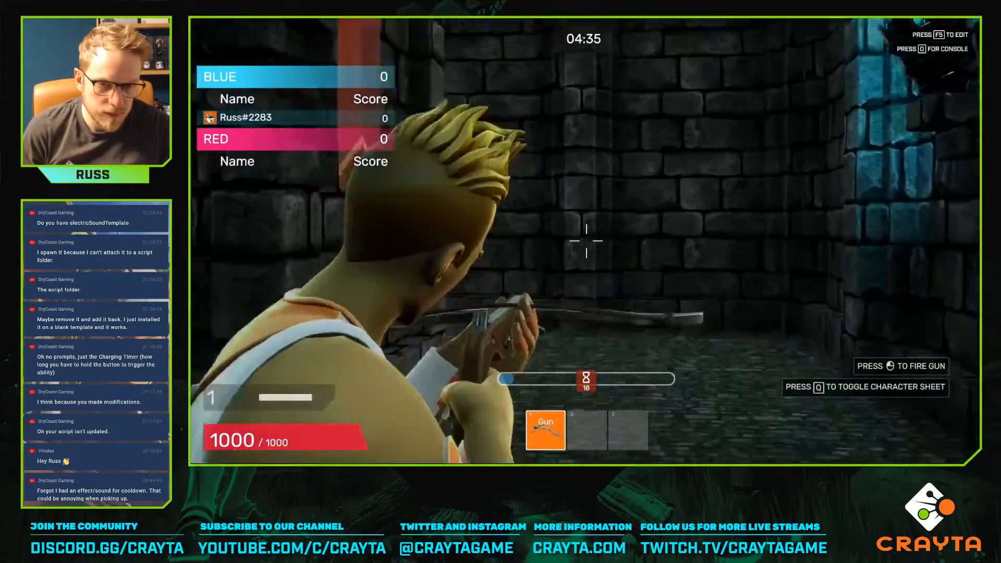
Fire the gun in the play test, and view the current game from the game menu
{"action": "left_click", "coordinate": [586, 241]}
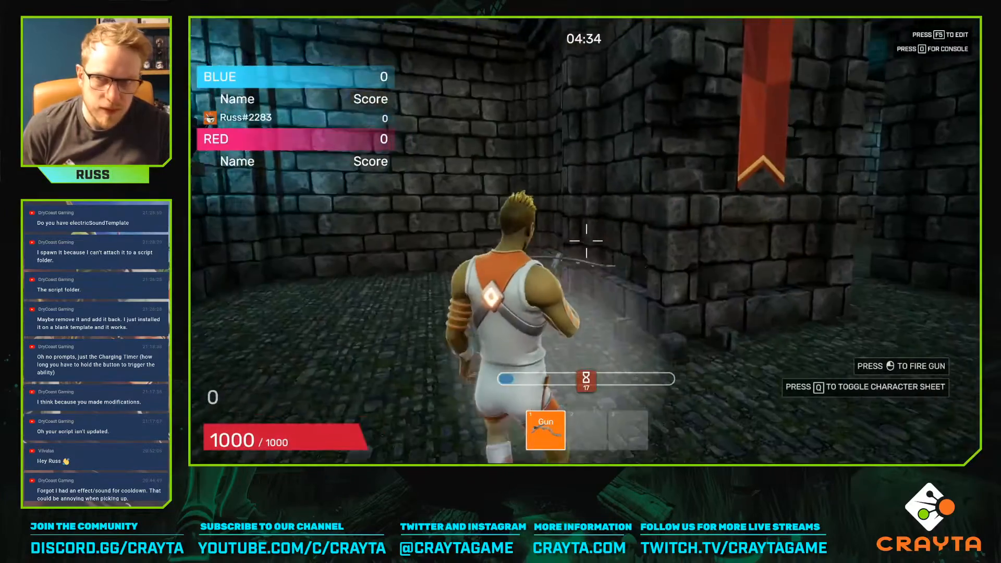
{"action": "key", "text": "Escape"}
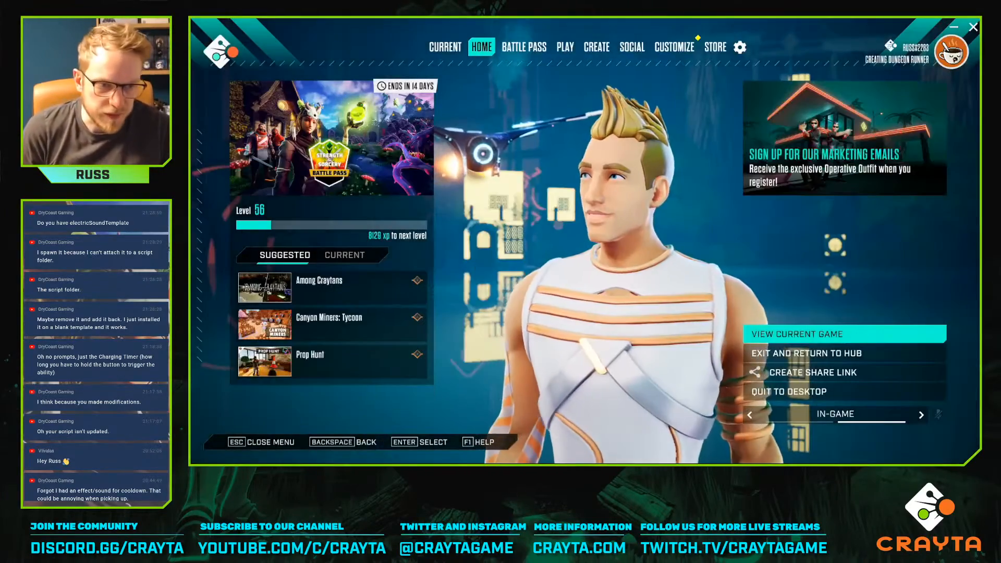
{"action": "left_click", "coordinate": [772, 332]}
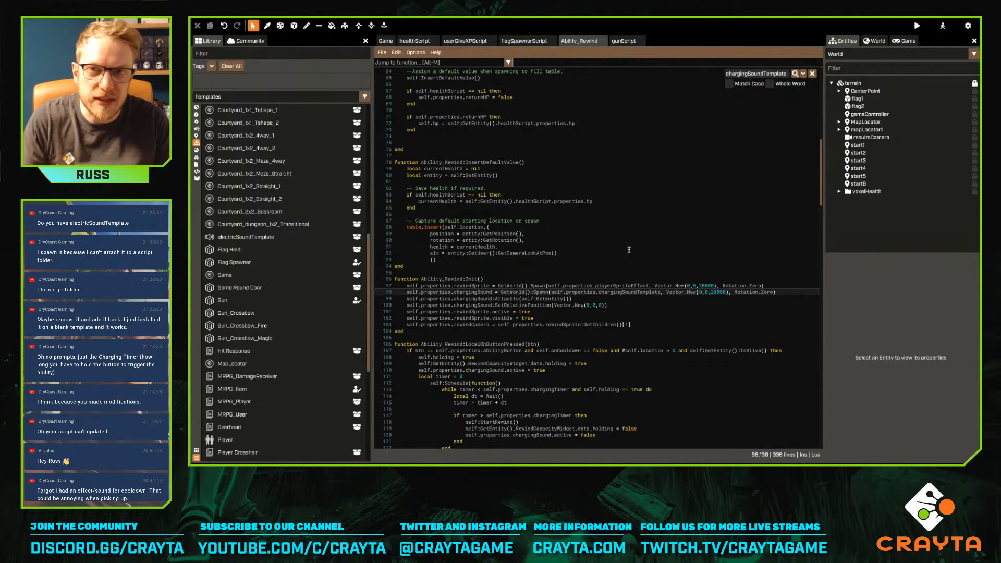
Start publishing the current game and set its name to Dungeon Runner CTF
{"action": "key", "text": "Escape"}
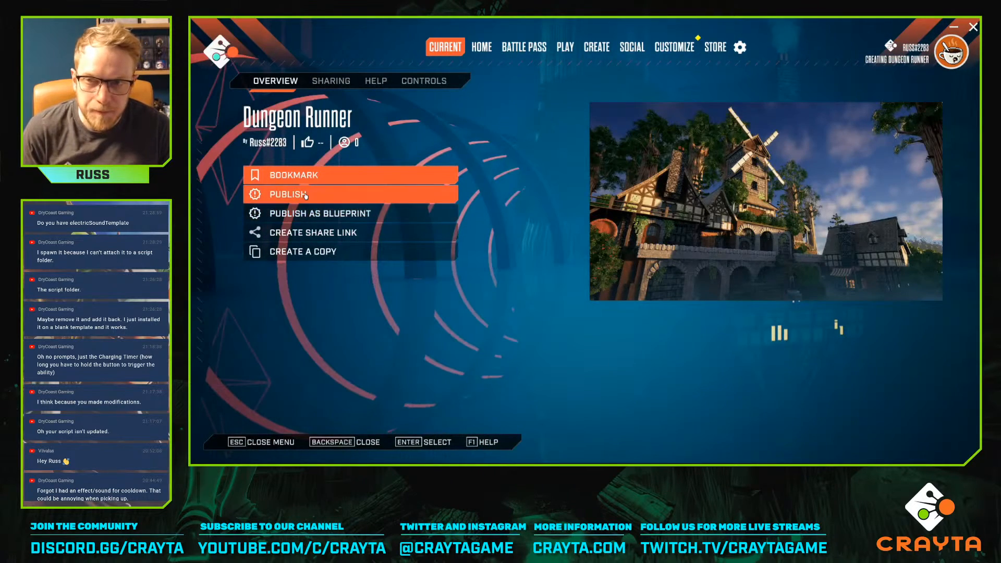
{"action": "left_click", "coordinate": [303, 193]}
{"action": "left_click", "coordinate": [564, 247]}
{"action": "type", "text": "CTF"}
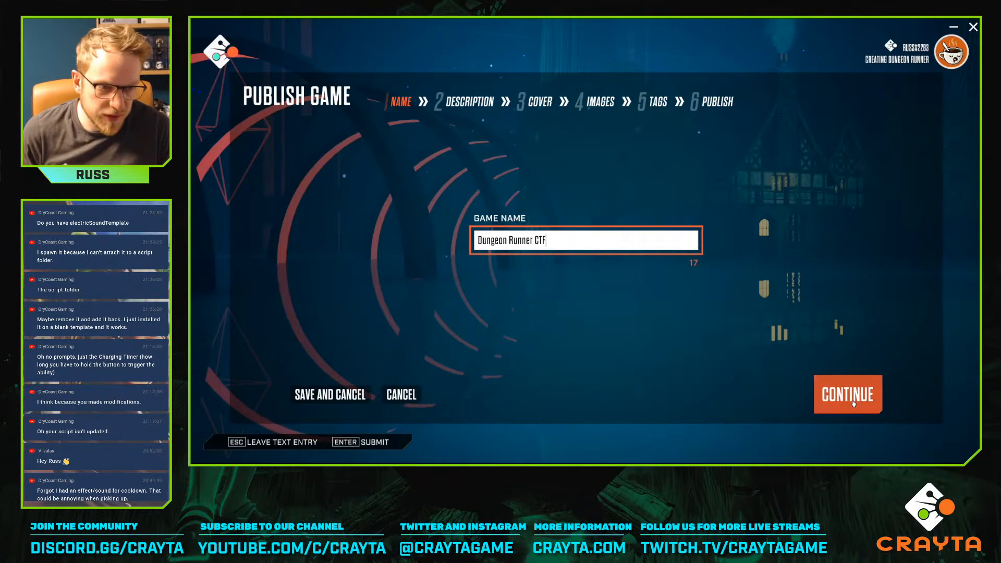
{"action": "left_click", "coordinate": [832, 392]}
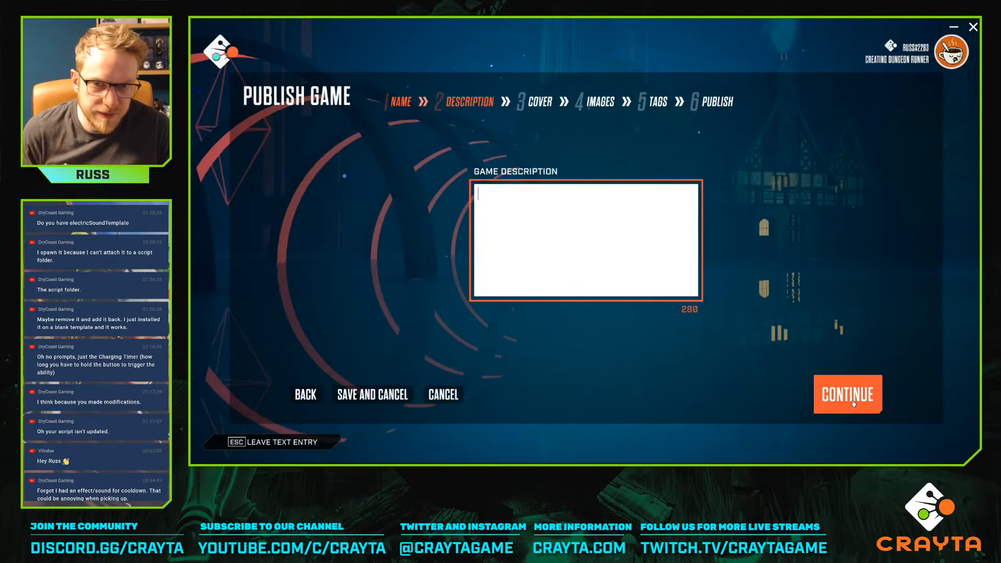
Publish the game with an empty description, the existing cover image and no supporting images
{"action": "left_click", "coordinate": [832, 392]}
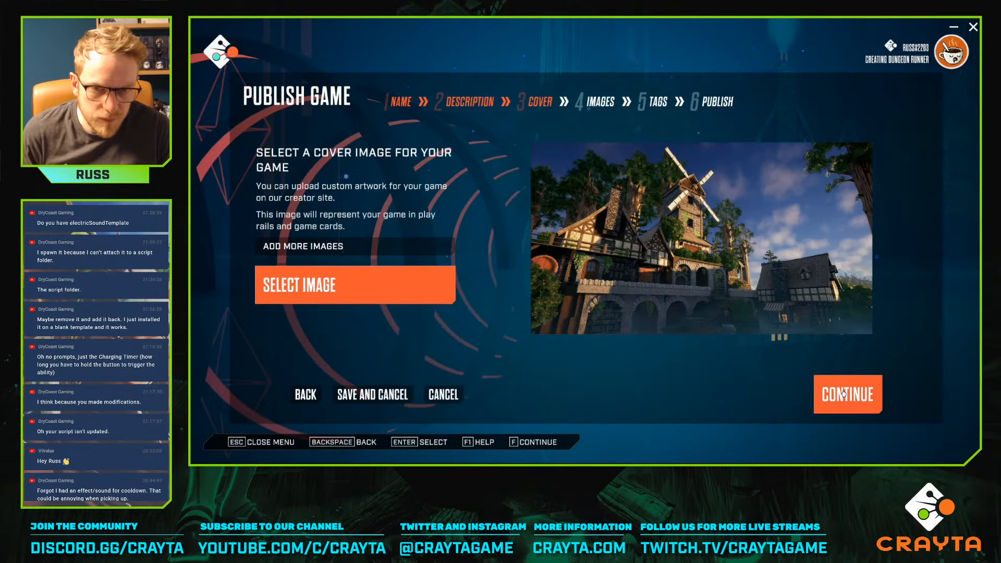
{"action": "left_click", "coordinate": [858, 405]}
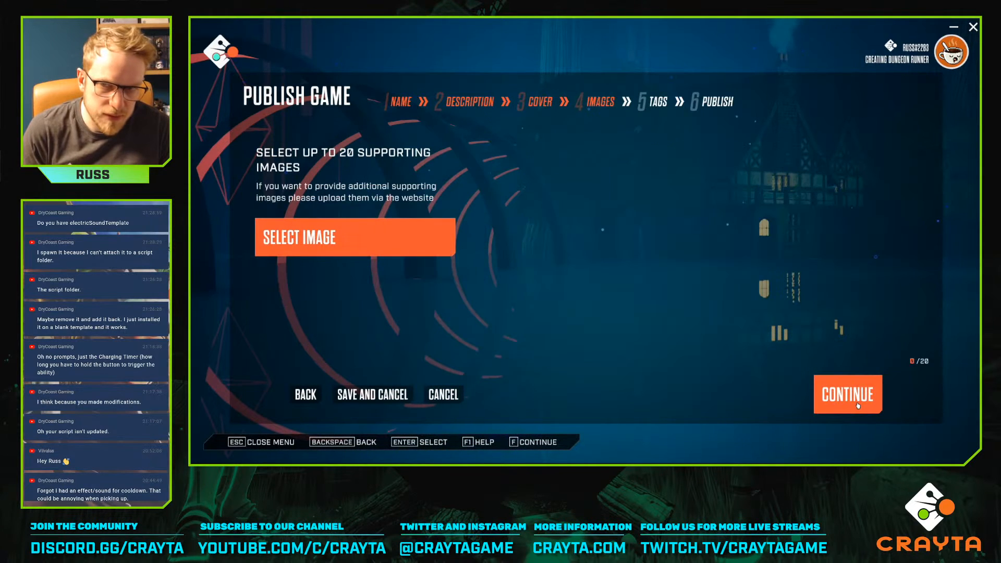
{"action": "left_click", "coordinate": [858, 405]}
{"action": "left_click", "coordinate": [858, 405]}
{"action": "left_click", "coordinate": [858, 405]}
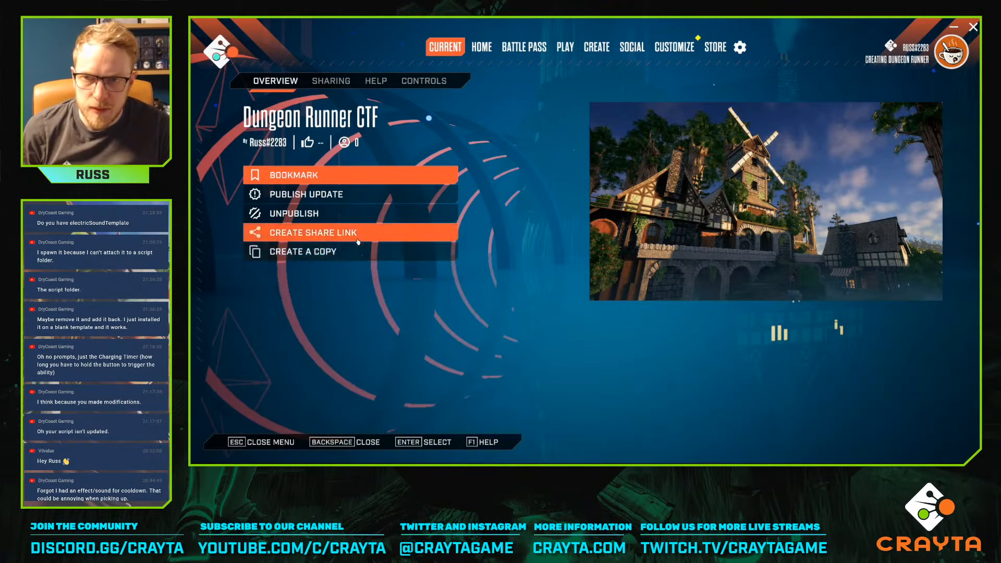
Find Dungeon Runner CTF among the recently updated games and launch it
{"action": "left_click", "coordinate": [565, 47]}
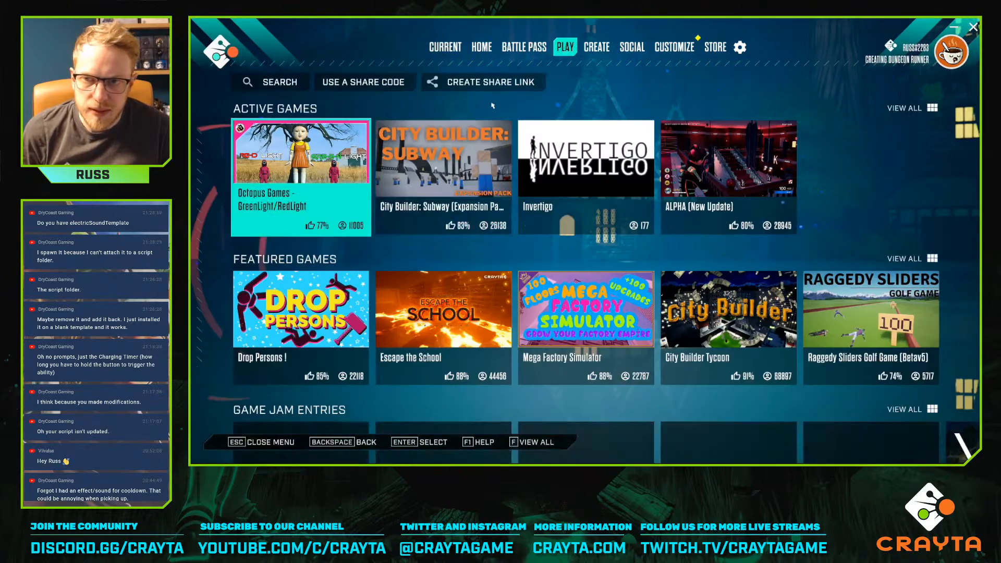
{"action": "scroll", "coordinate": [622, 253], "scroll_direction": "down", "scroll_amount": 4}
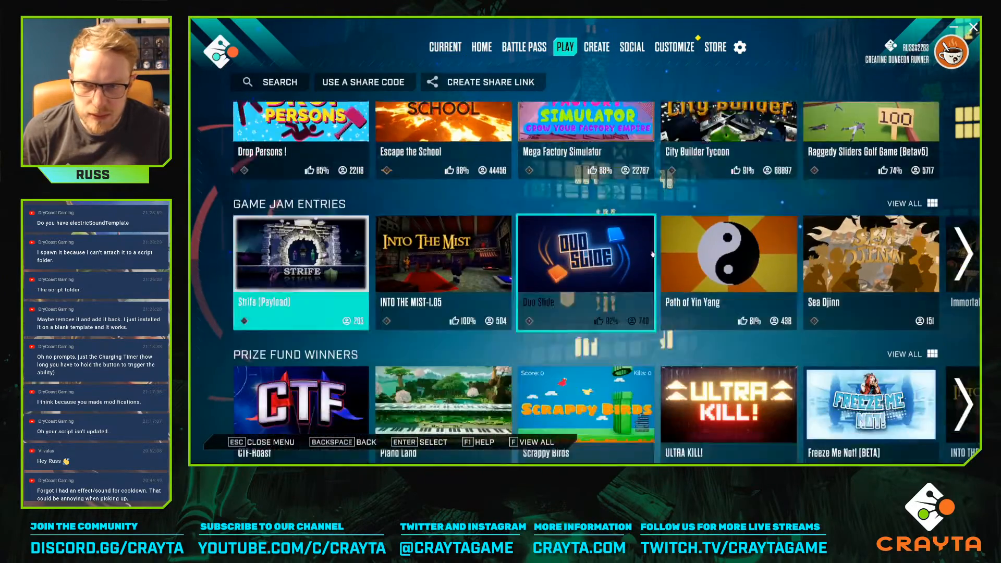
{"action": "scroll", "coordinate": [621, 253], "scroll_direction": "down", "scroll_amount": 2}
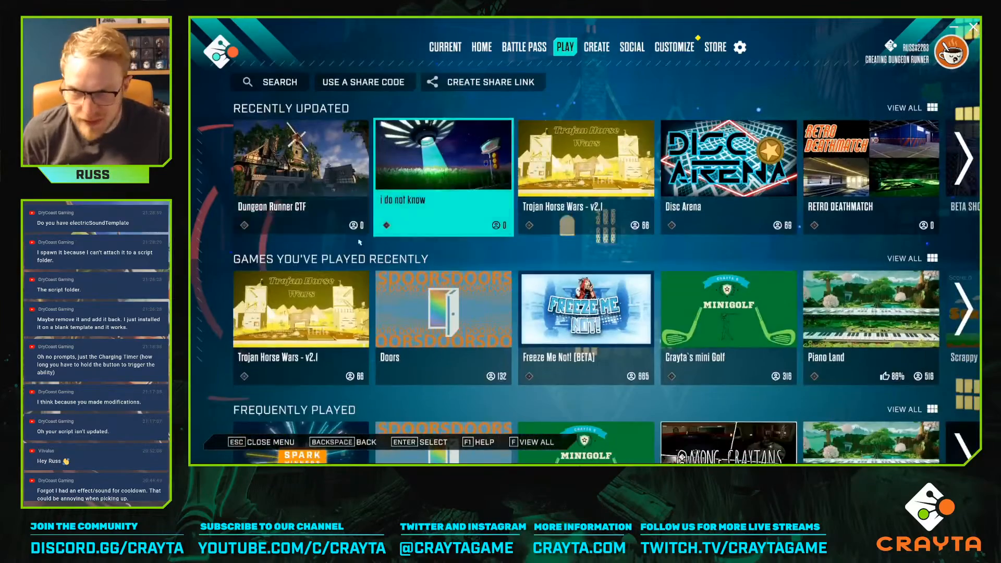
{"action": "left_click", "coordinate": [329, 207]}
{"action": "left_click", "coordinate": [366, 176]}
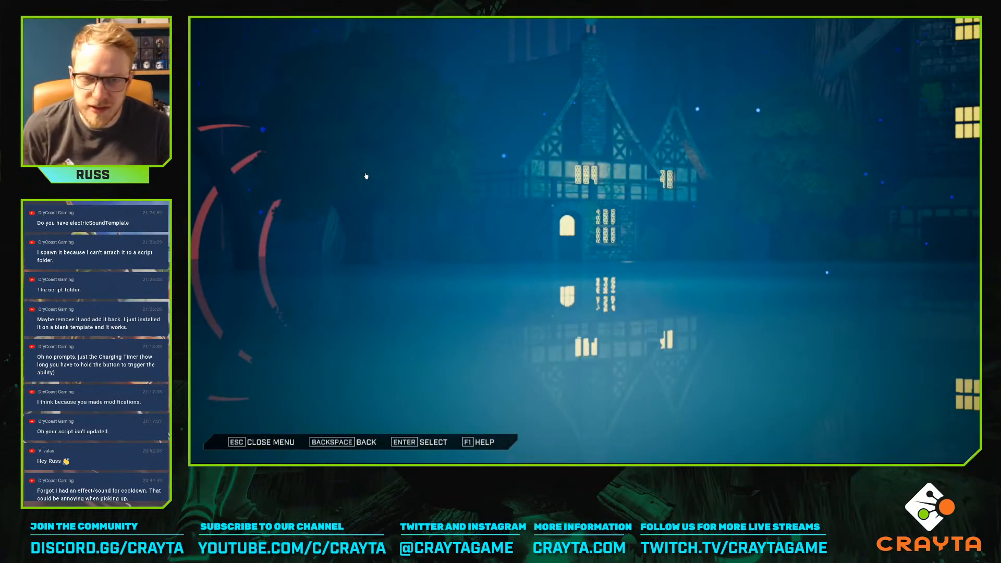